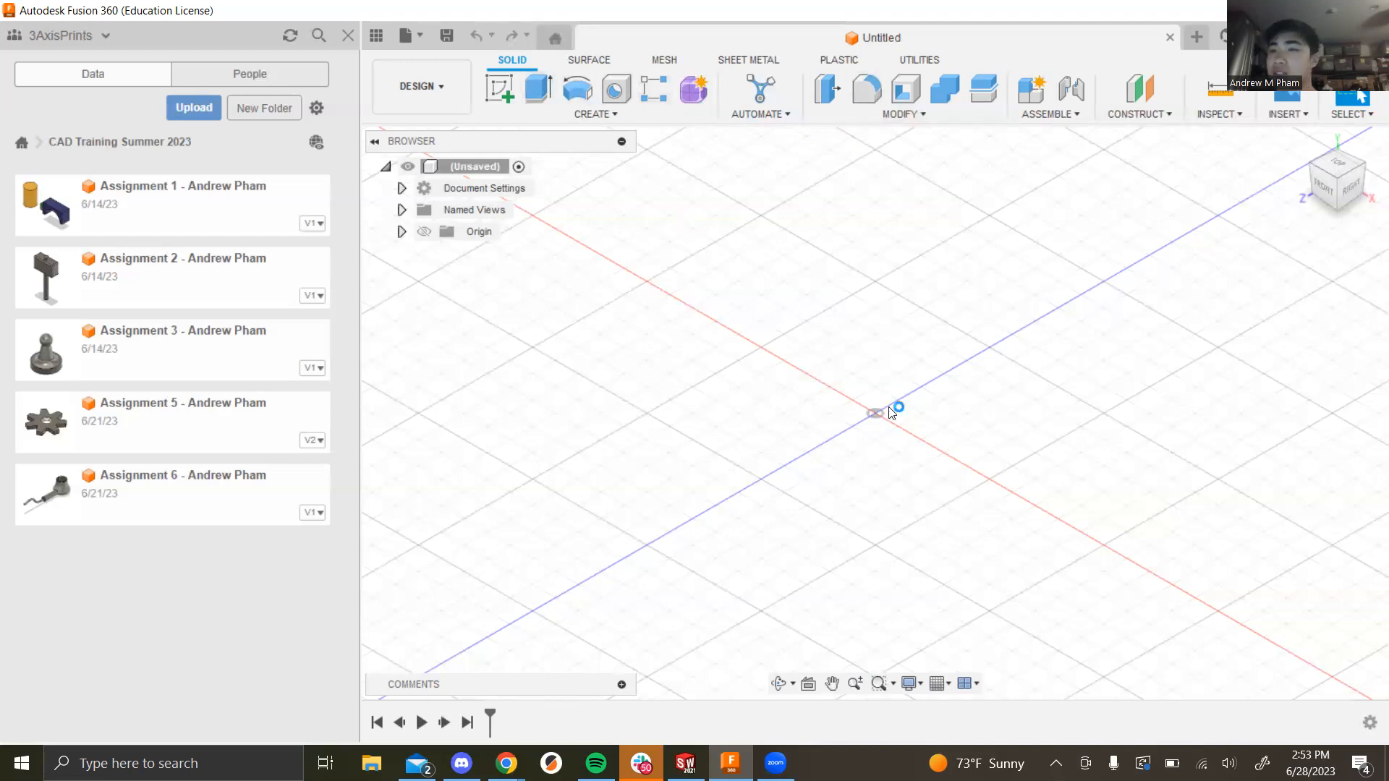
# Step: Close the Data panel and open the INSERT dropdown menu
pyautogui.click(376, 36)
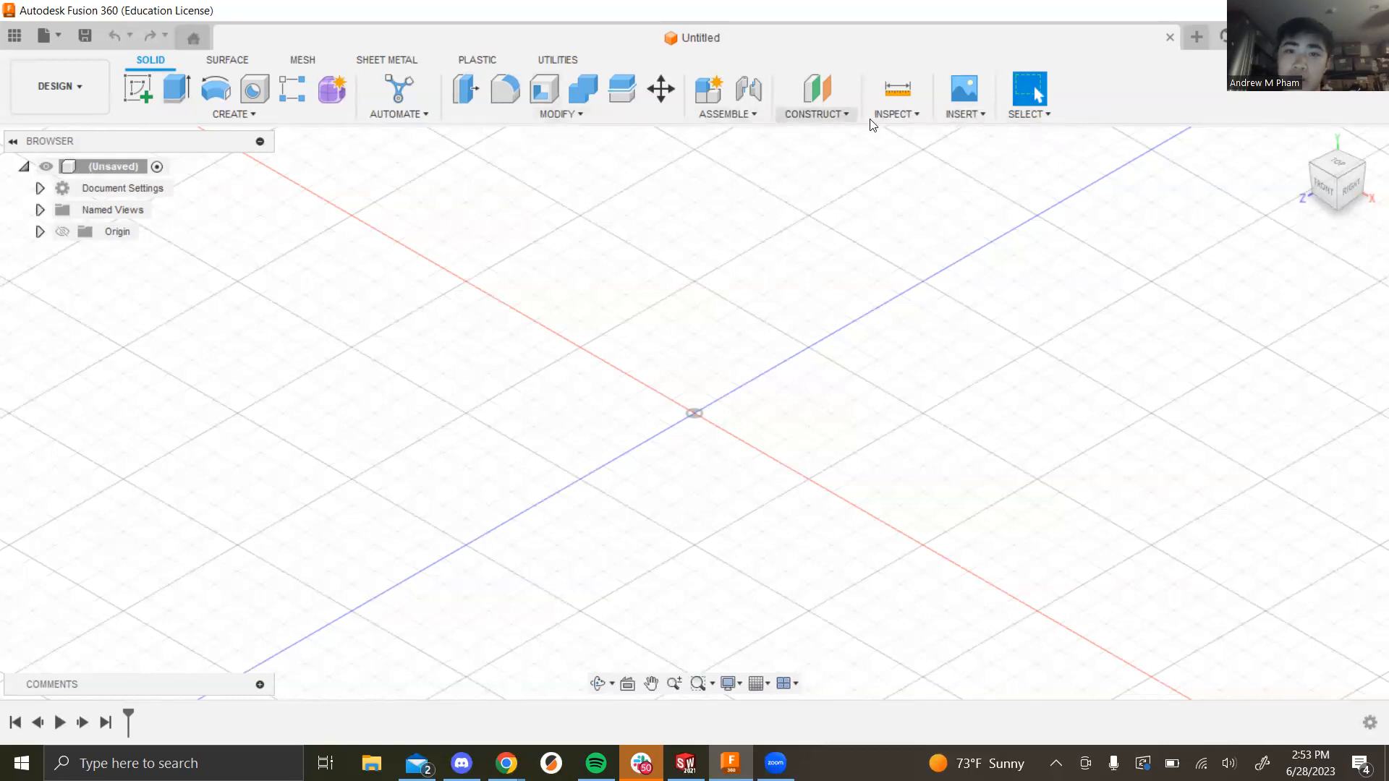
pyautogui.click(962, 114)
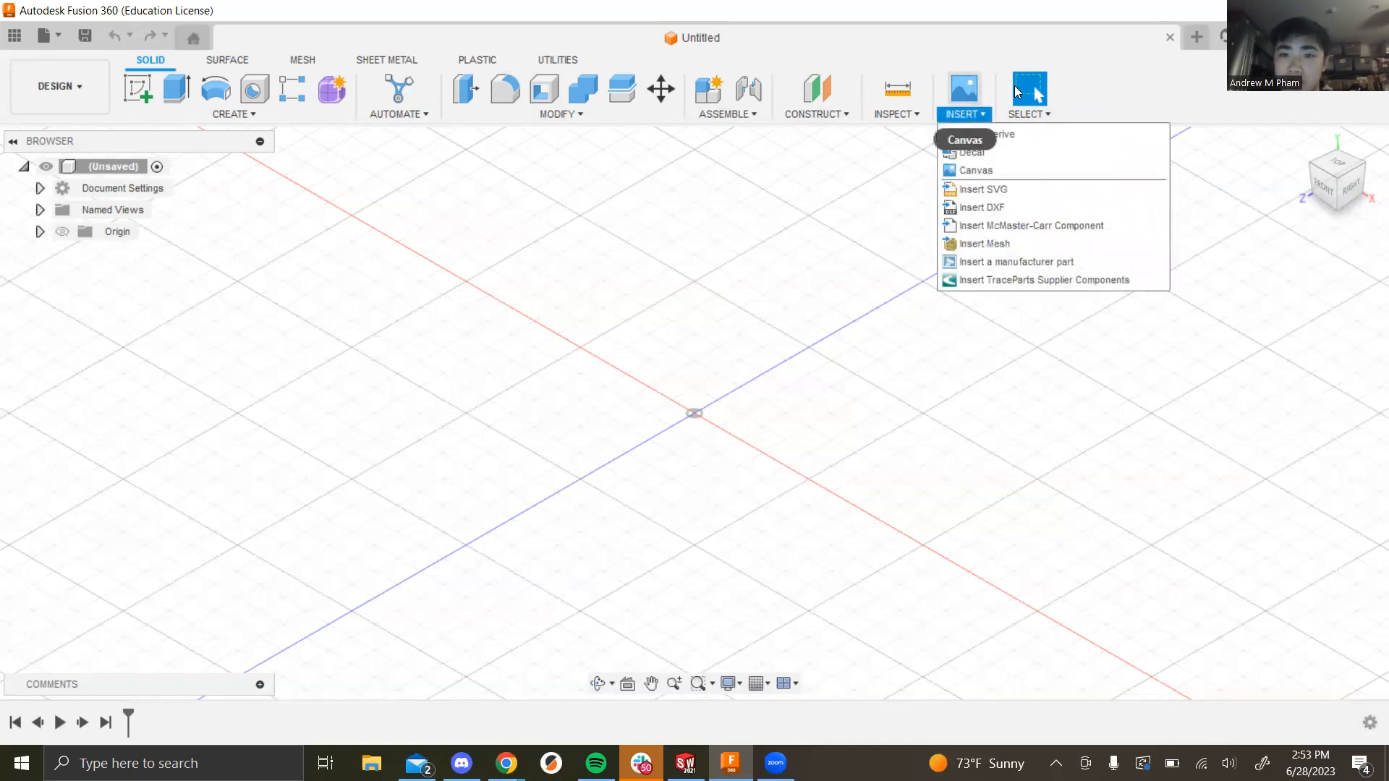
# Step: Insert a canvas from 'Assignment 7 - Engineering Fountain' JPG in Desktop > CAD Training Files
pyautogui.click(973, 171)
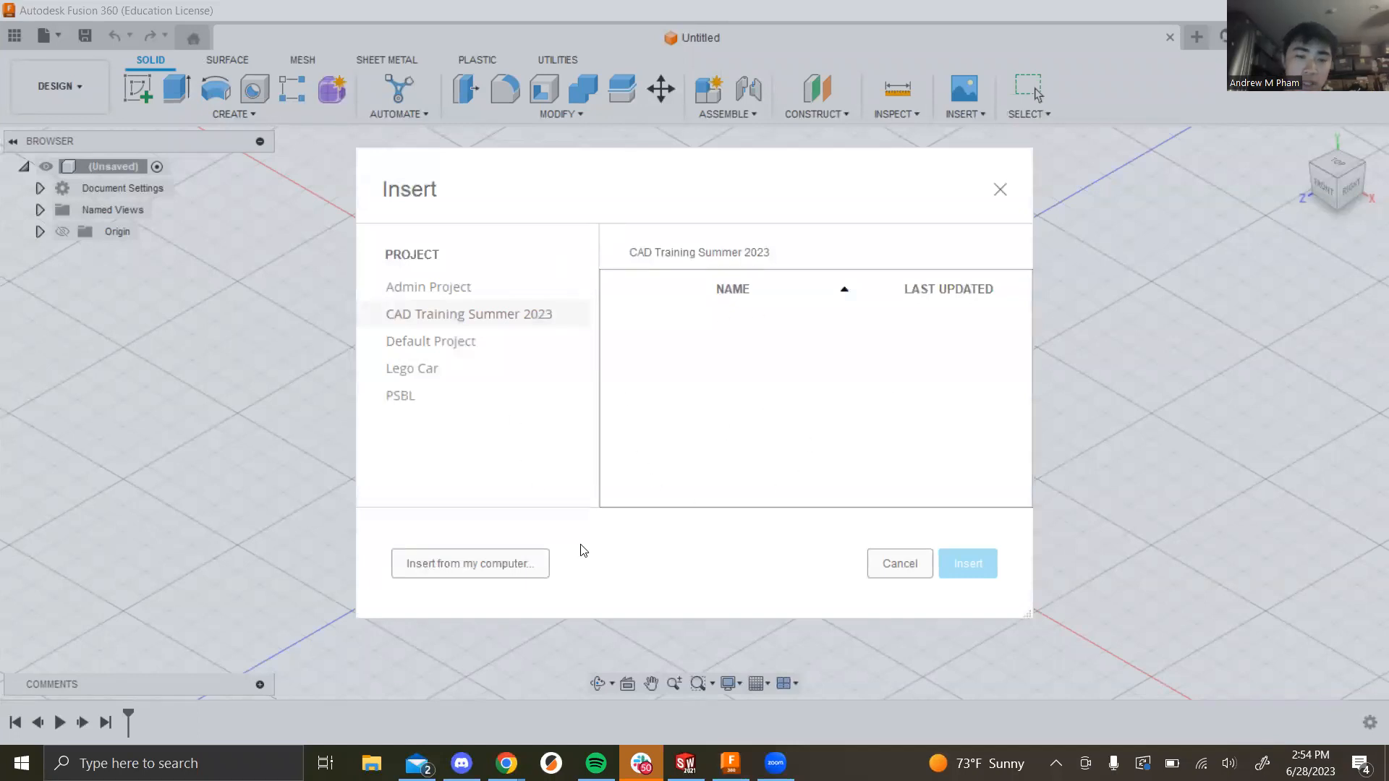
pyautogui.click(511, 569)
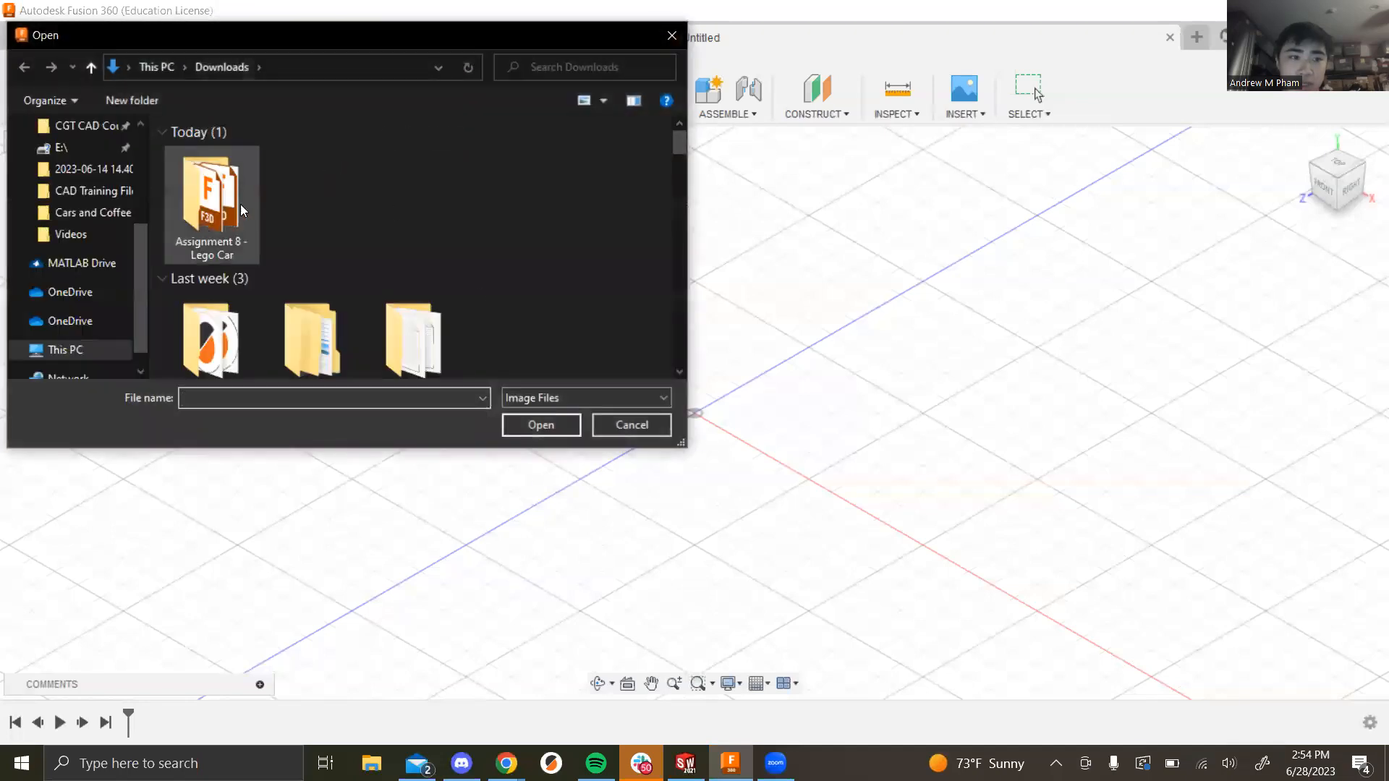
pyautogui.scroll(3, 91, 184)
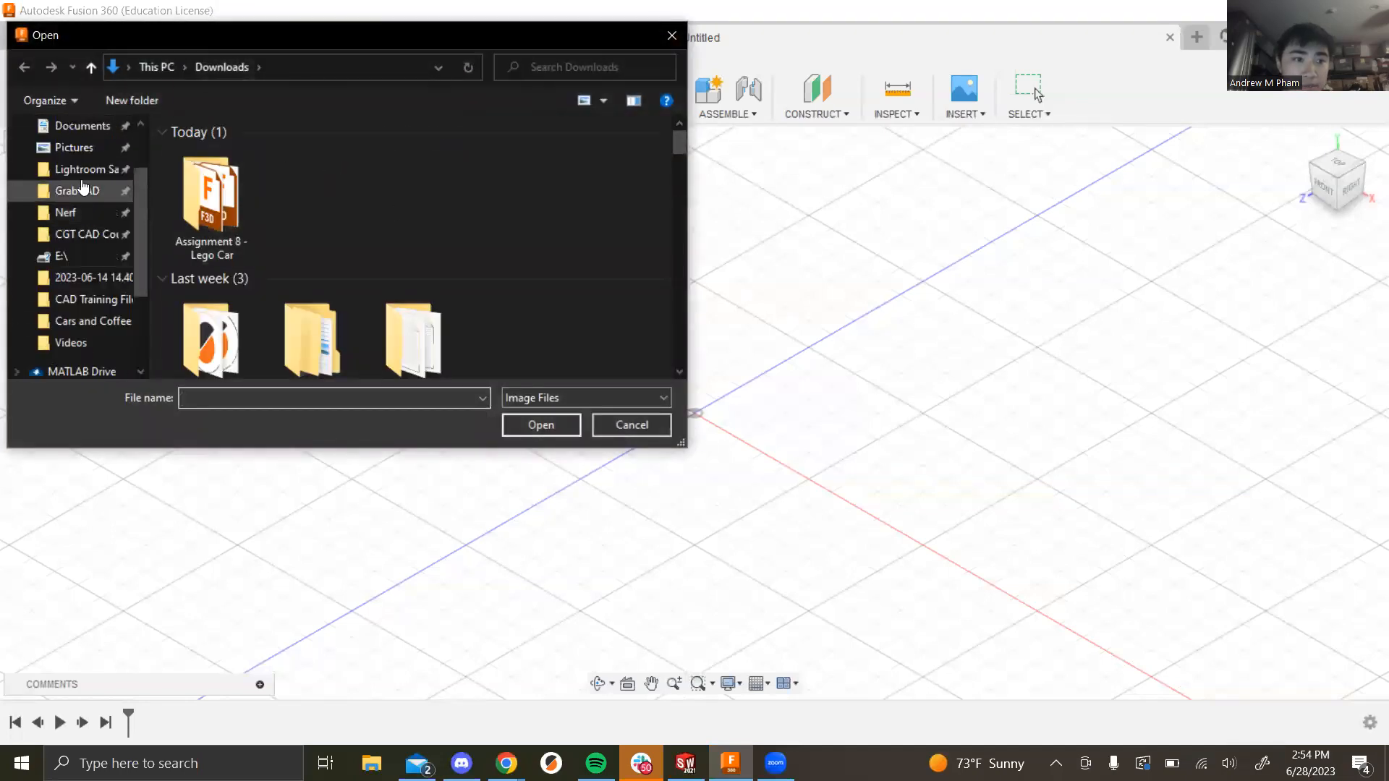
pyautogui.click(90, 168)
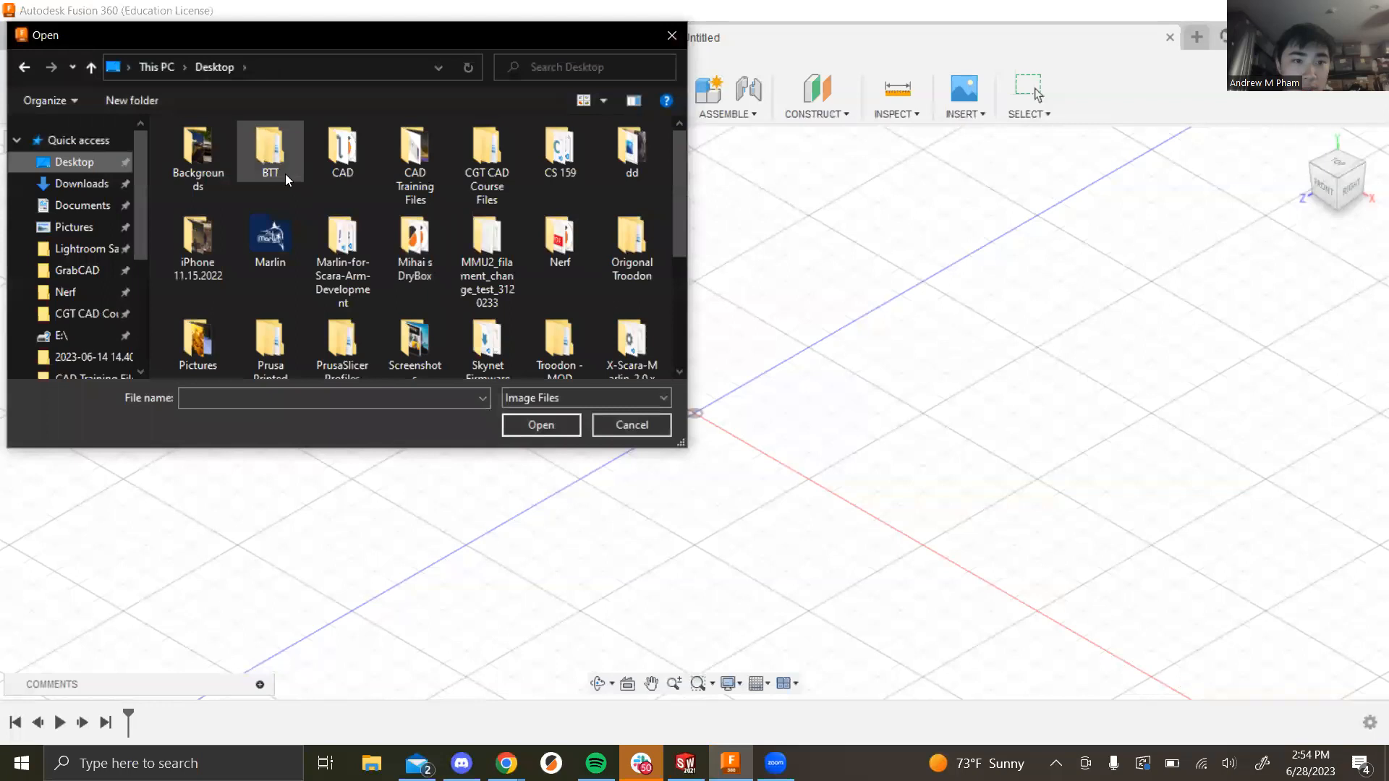
pyautogui.doubleClick(415, 172)
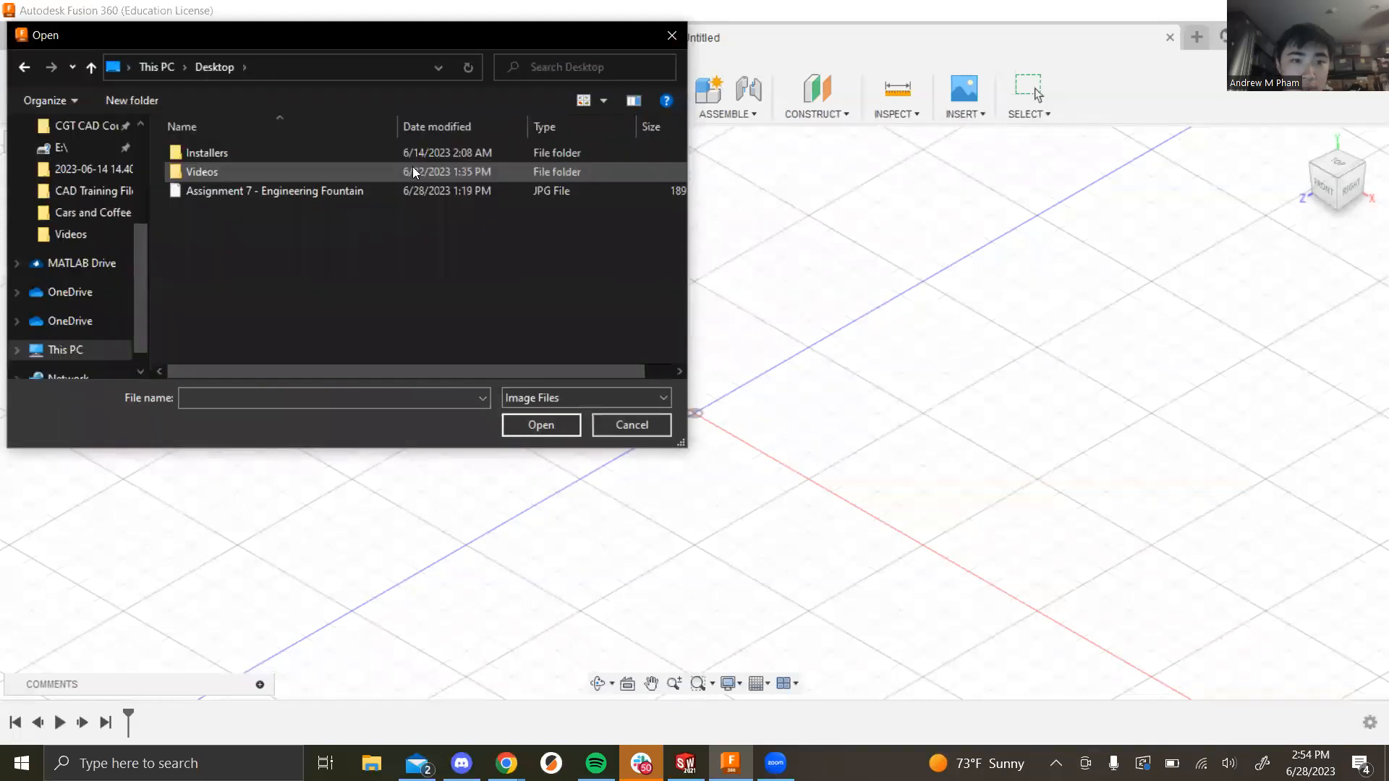
pyautogui.click(282, 191)
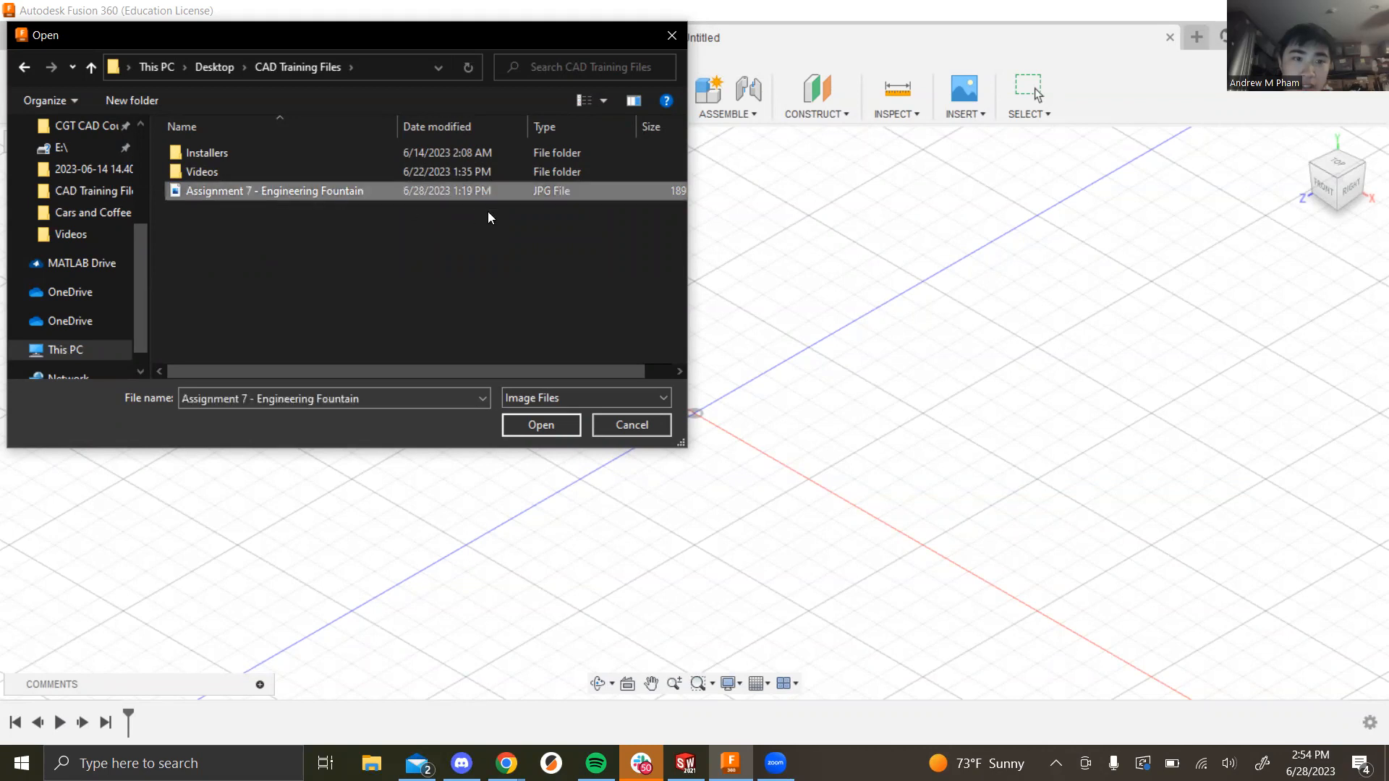
pyautogui.click(537, 425)
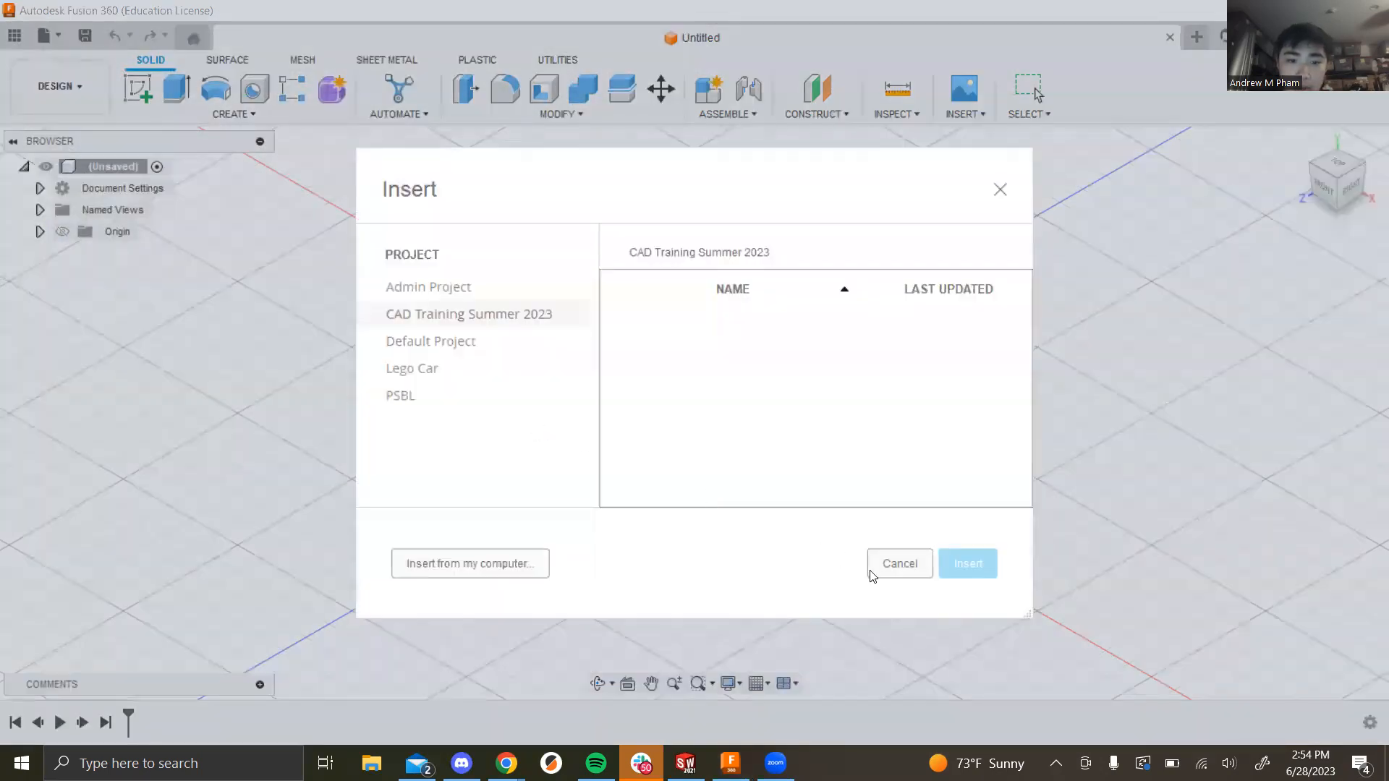
pyautogui.click(528, 563)
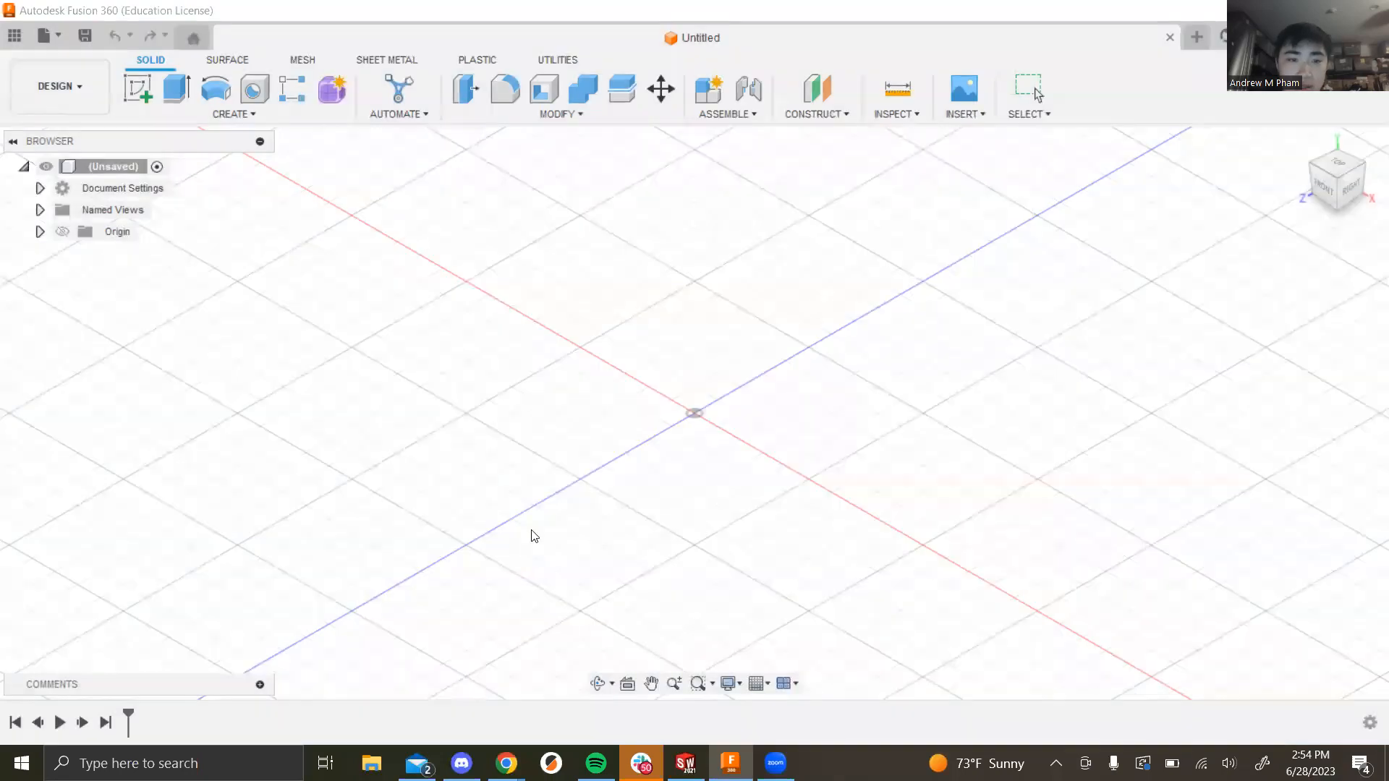
pyautogui.click(316, 191)
pyautogui.click(535, 425)
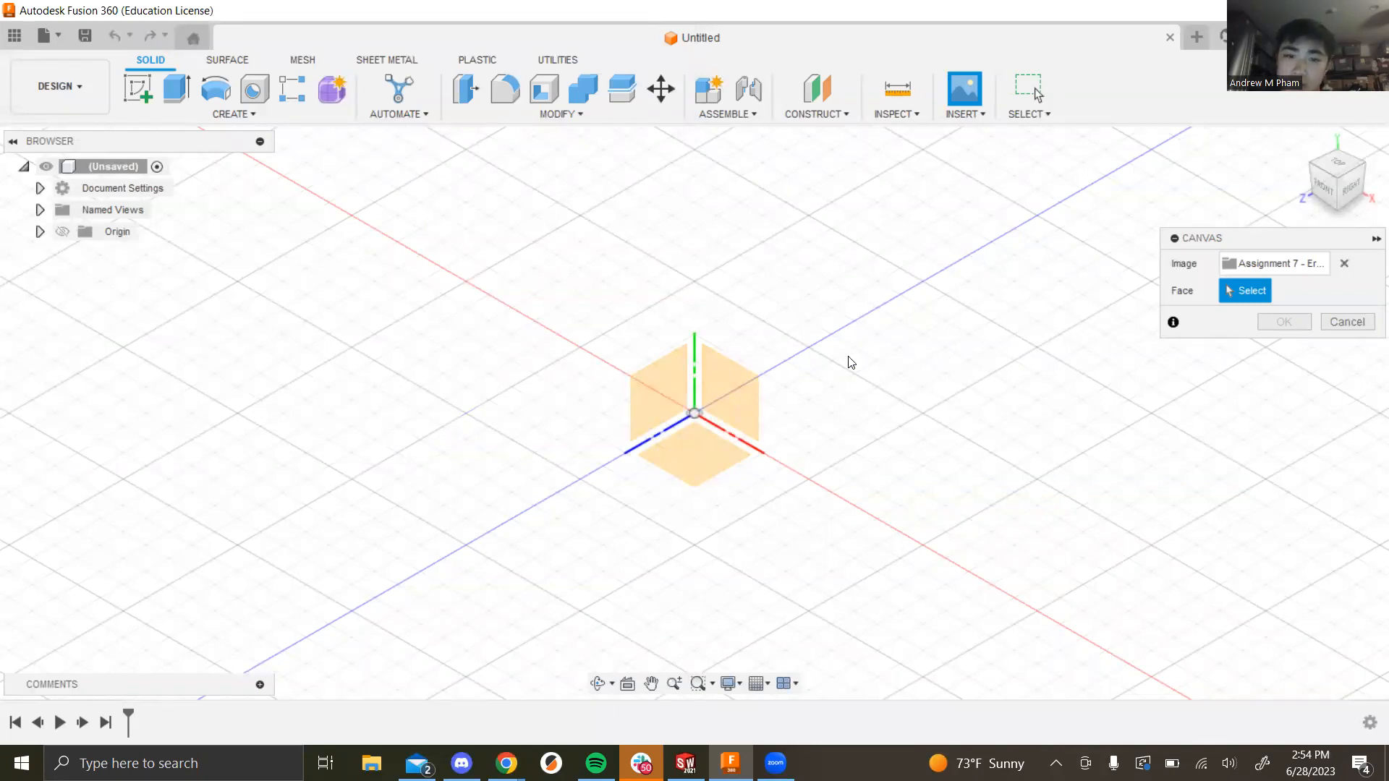
# Step: Place the canvas on the YZ plane with Scale X and Scale Y set to 50
pyautogui.click(667, 398)
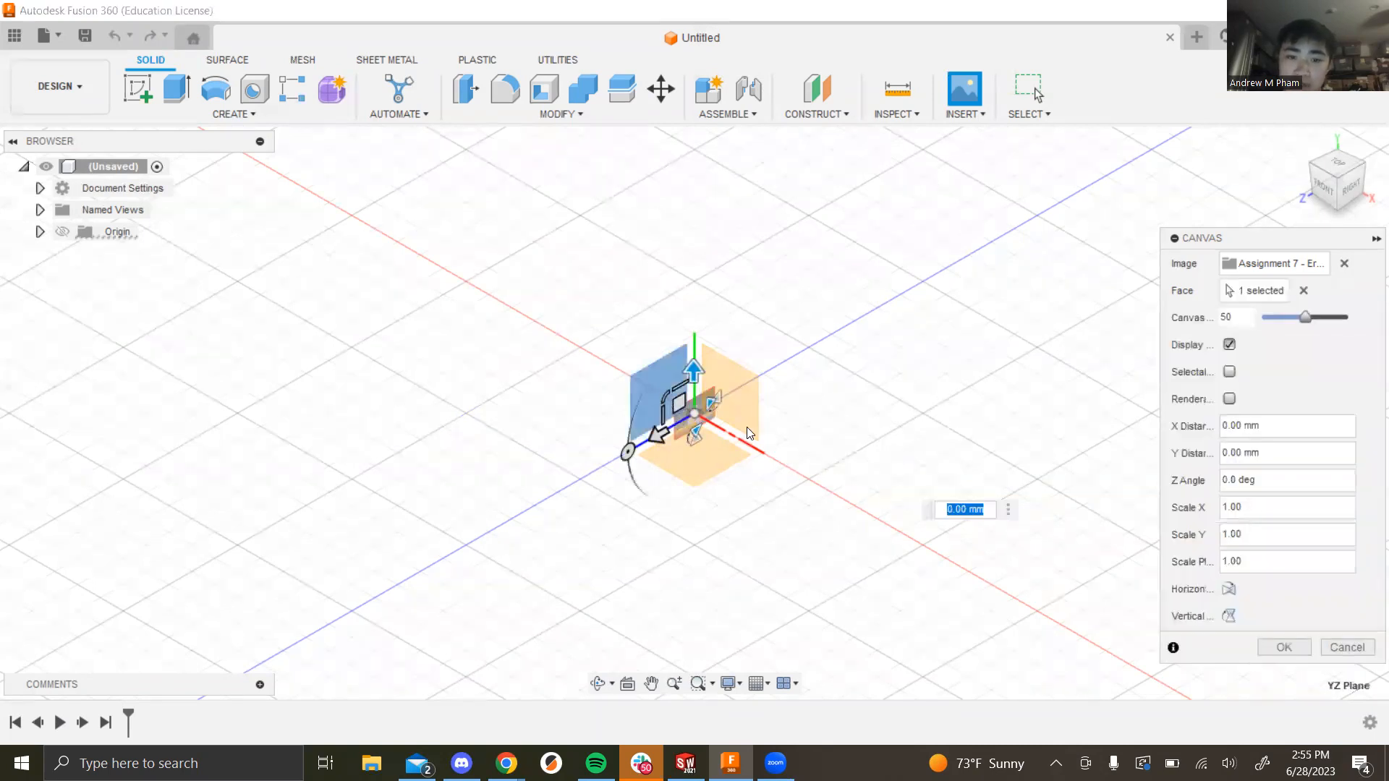
pyautogui.scroll(5, 712, 425)
pyautogui.scroll(-4, 700, 423)
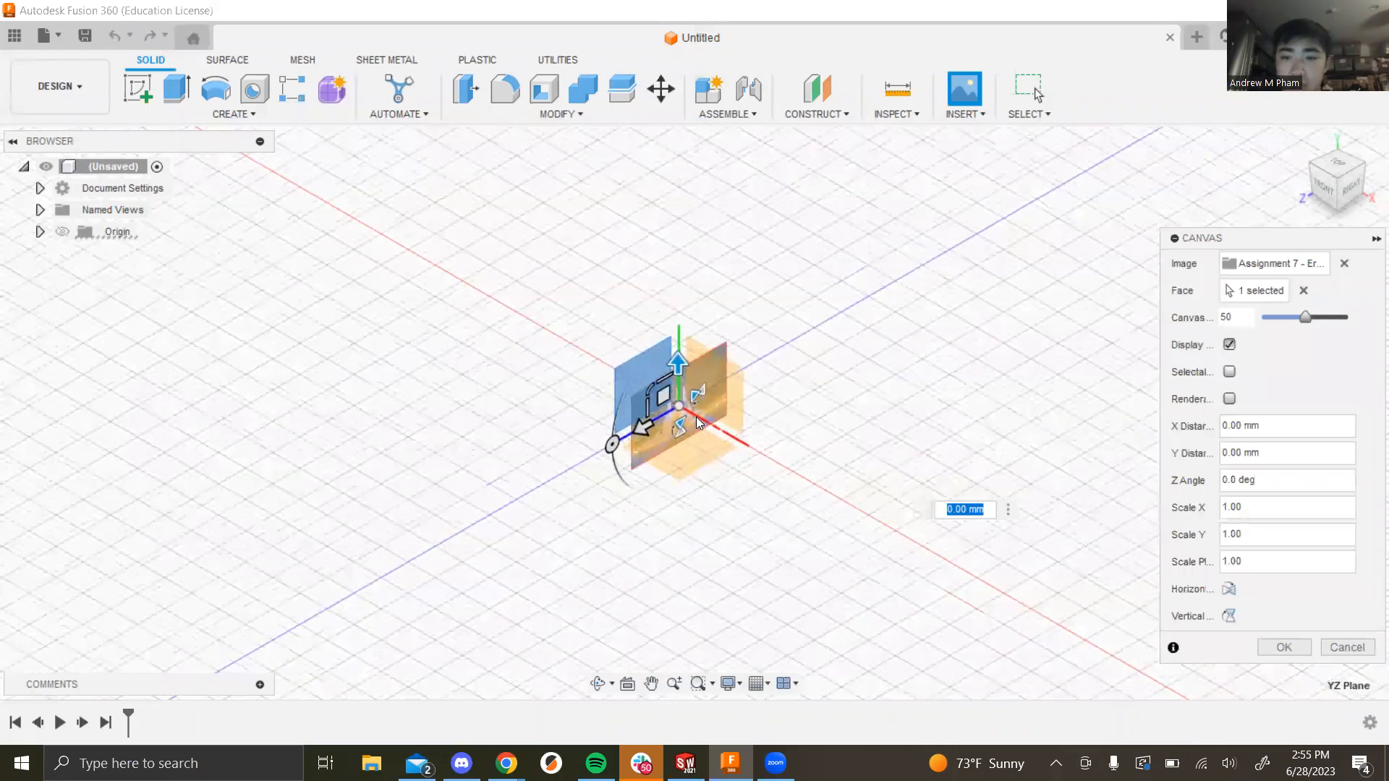
pyautogui.scroll(2, 673, 394)
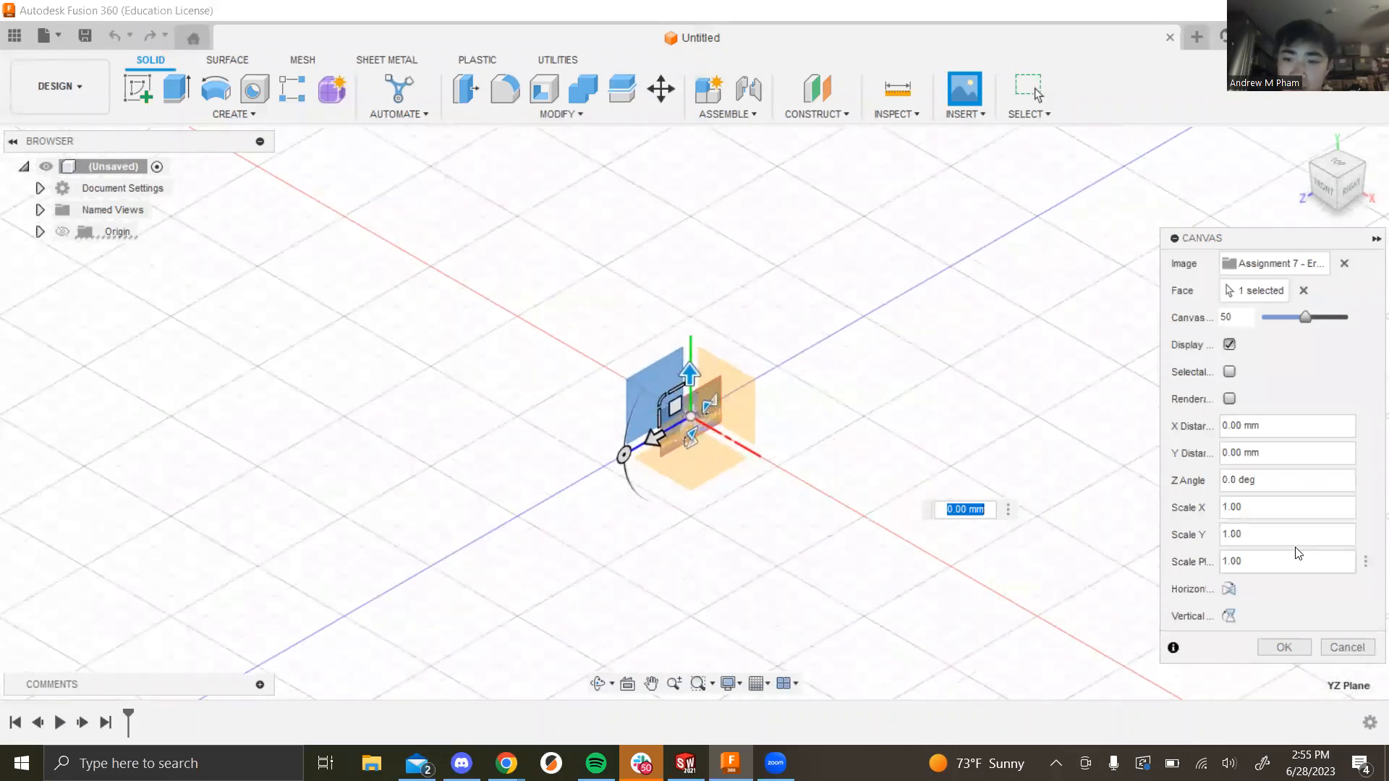
pyautogui.click(1279, 515)
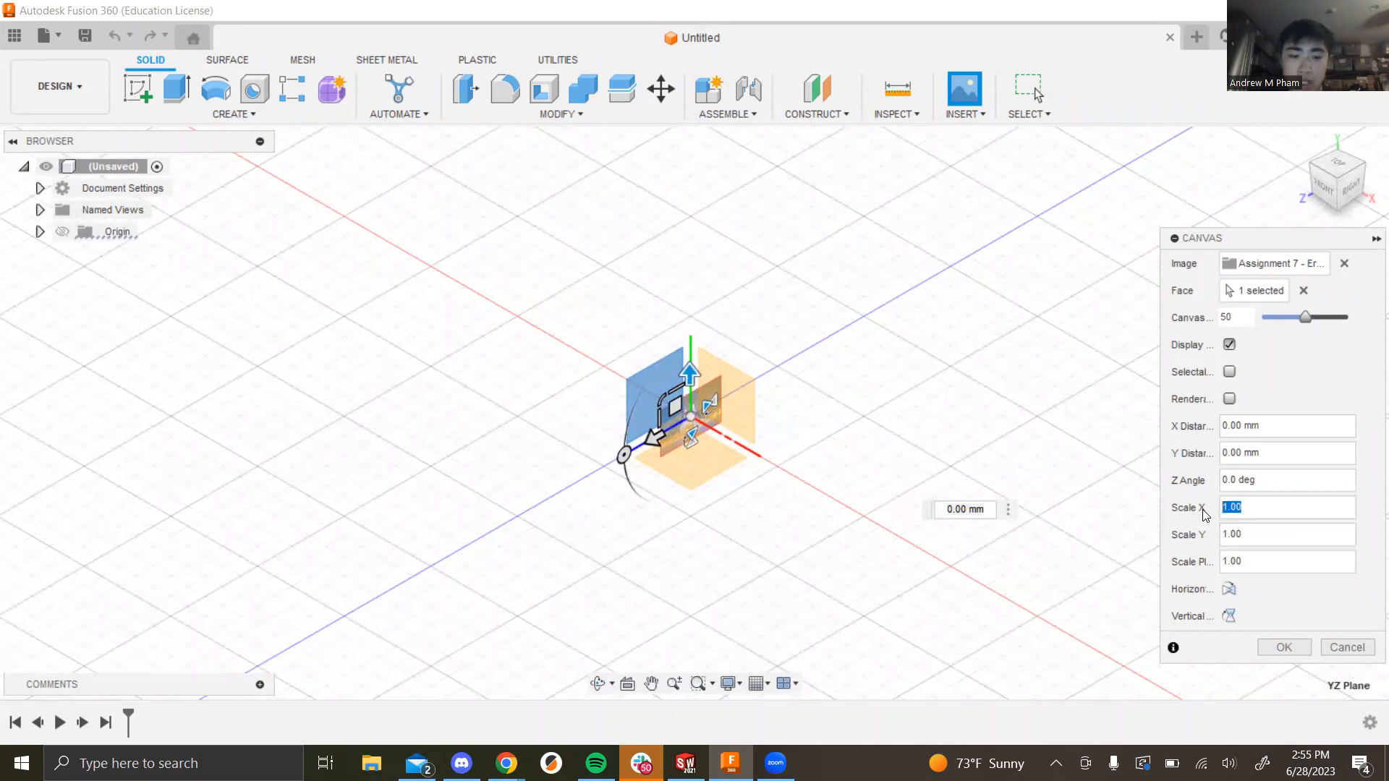
pyautogui.write('50')
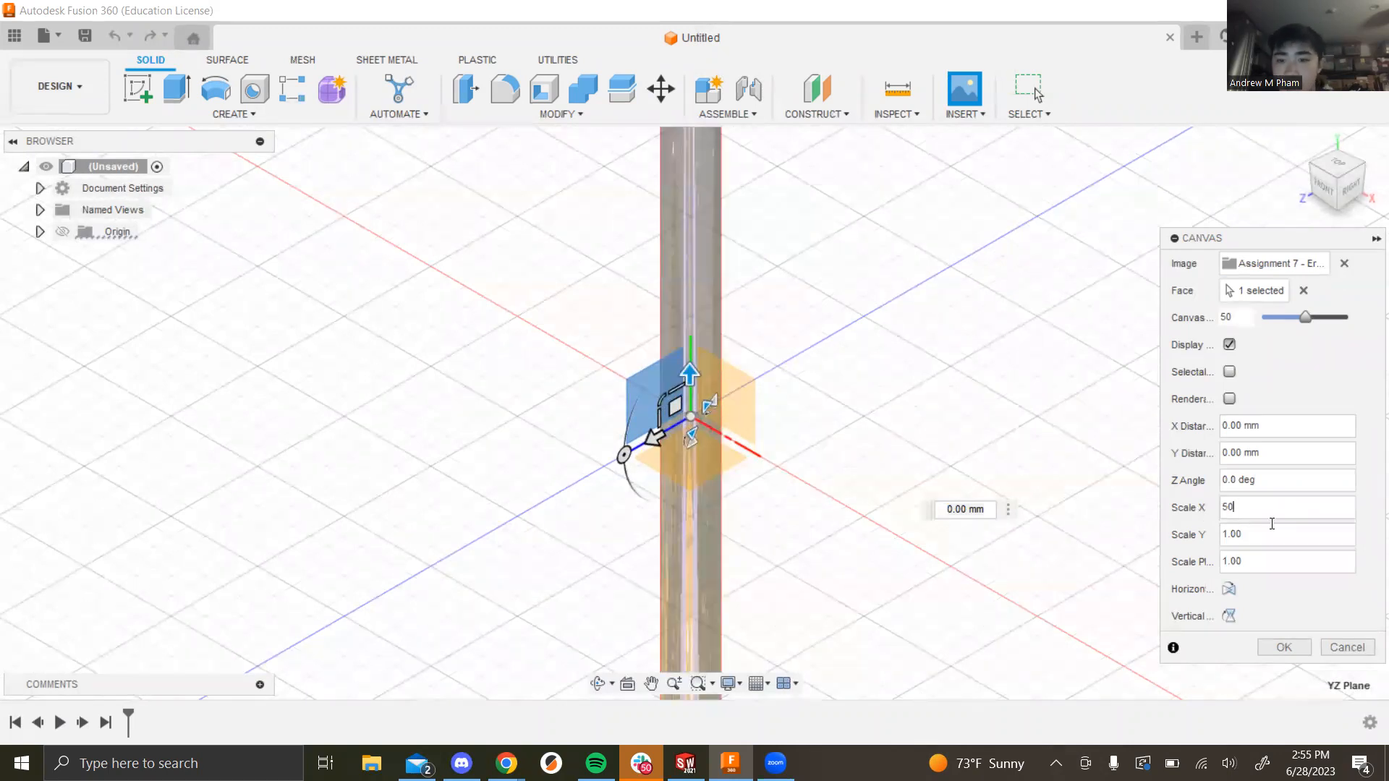
pyautogui.moveTo(1223, 536); pyautogui.dragTo(1212, 543)
pyautogui.write('50')
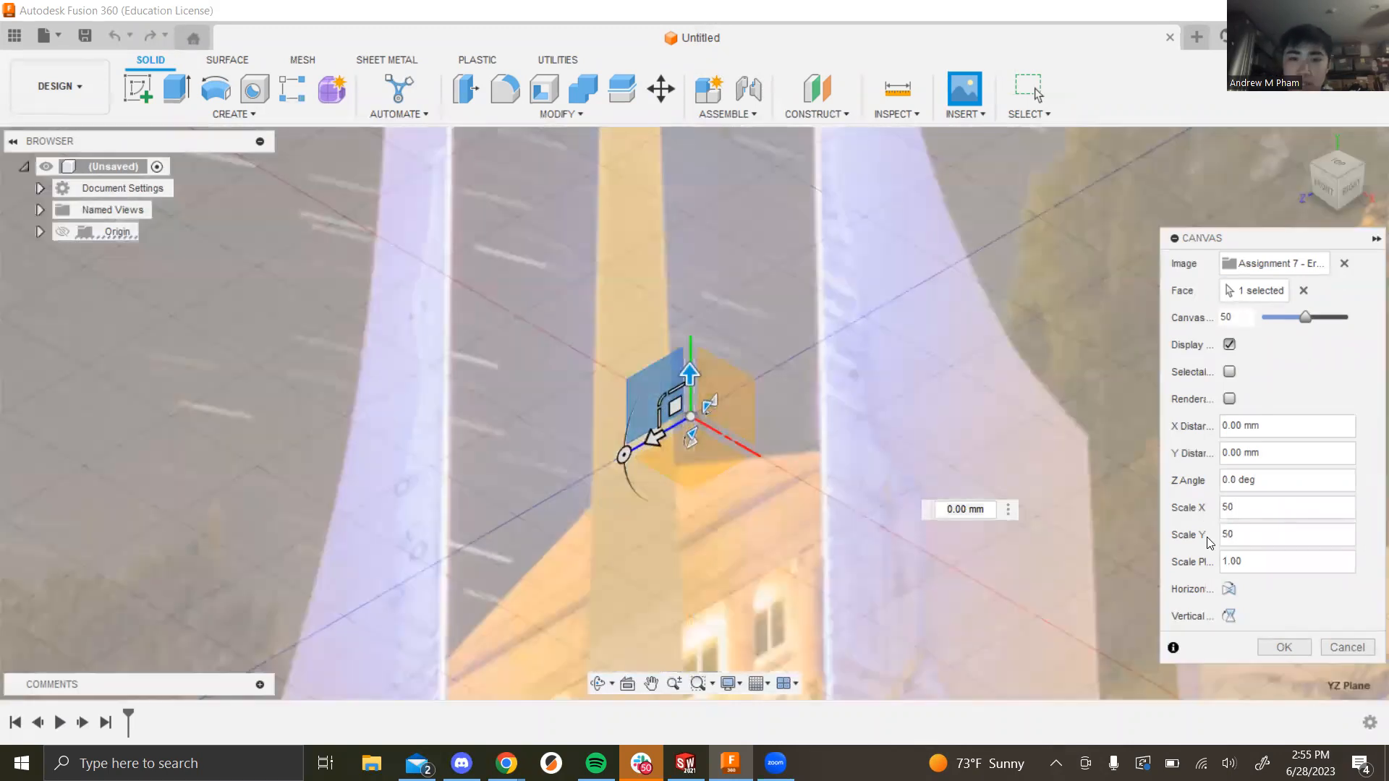
# Step: Zoom, pan and orbit the view to inspect the scaled fountain canvas
pyautogui.scroll(-5, 859, 468)
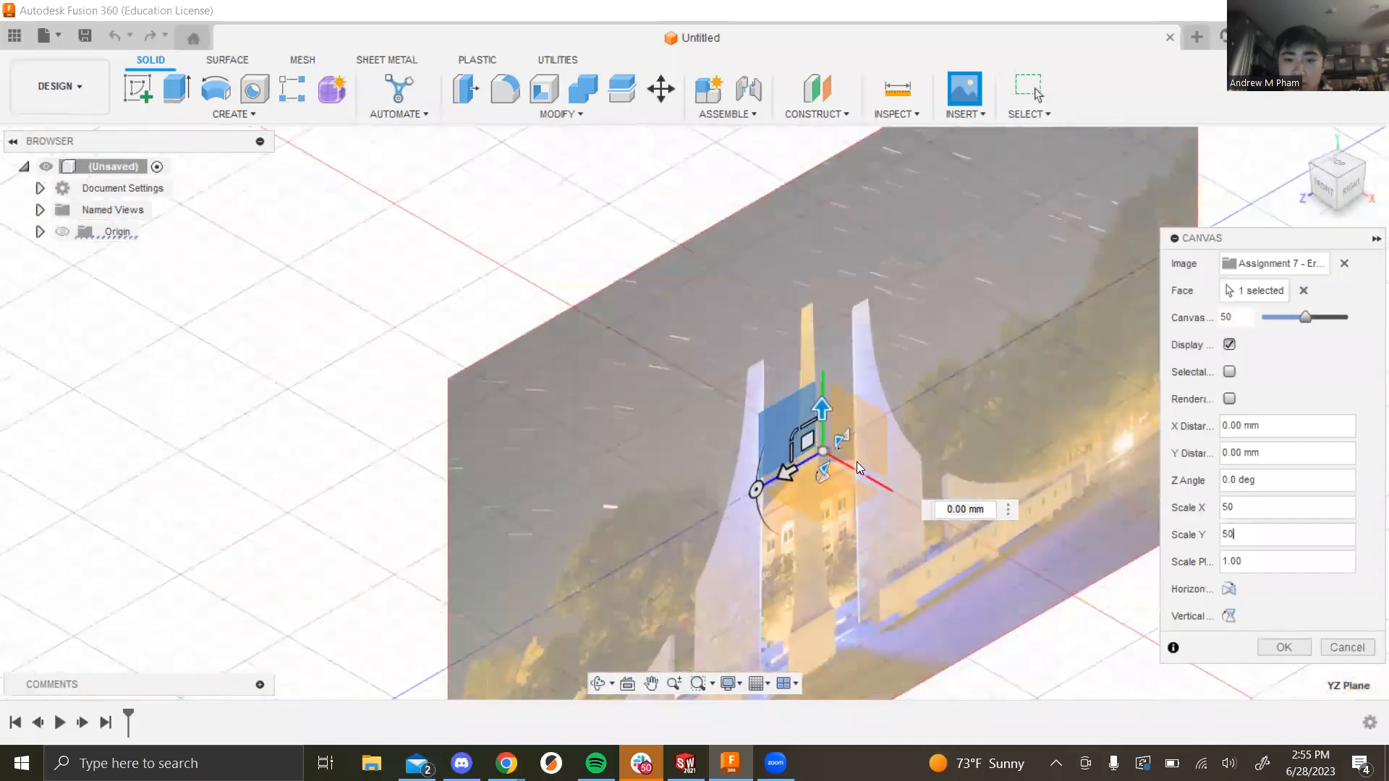
pyautogui.scroll(-6, 883, 441)
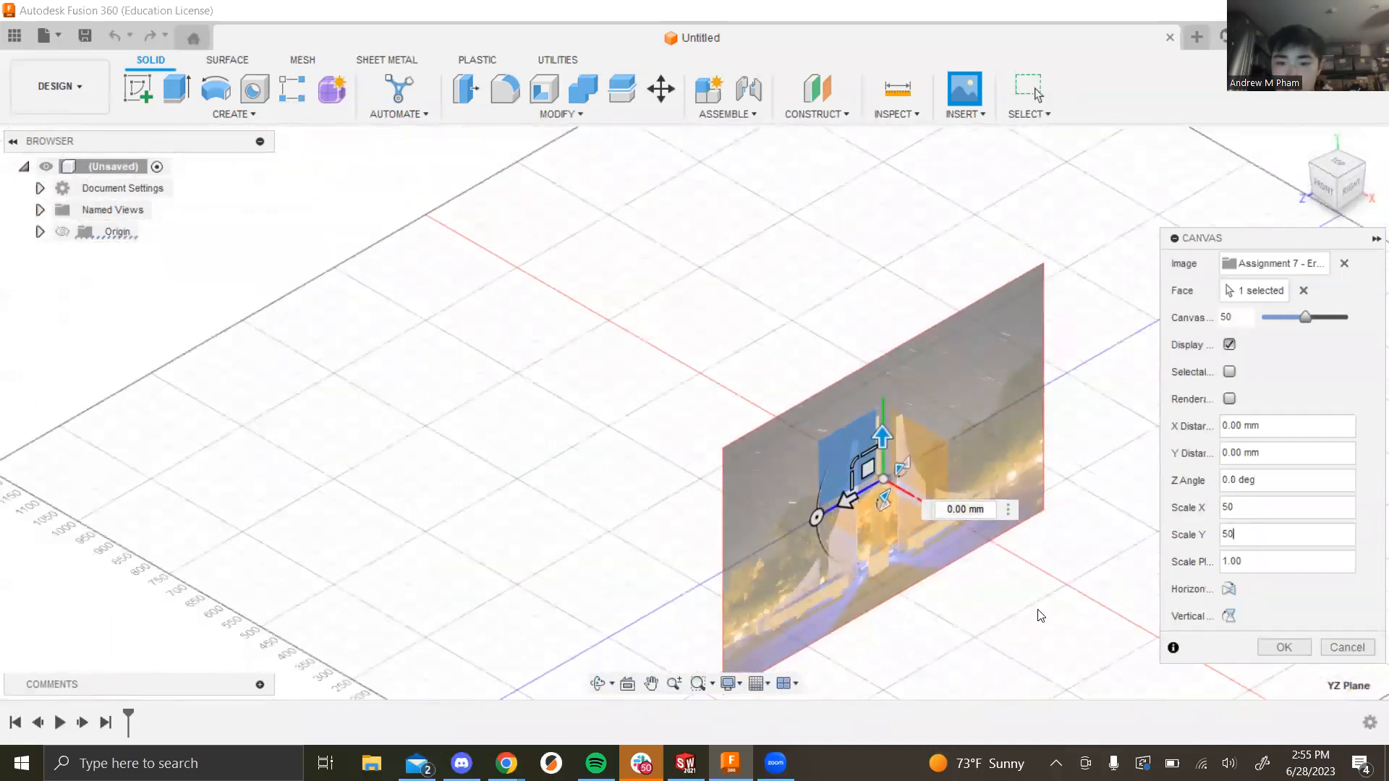
pyautogui.scroll(2, 1010, 563)
pyautogui.moveTo(948, 592); pyautogui.dragTo(846, 465, button='middle')
pyautogui.scroll(3, 775, 206)
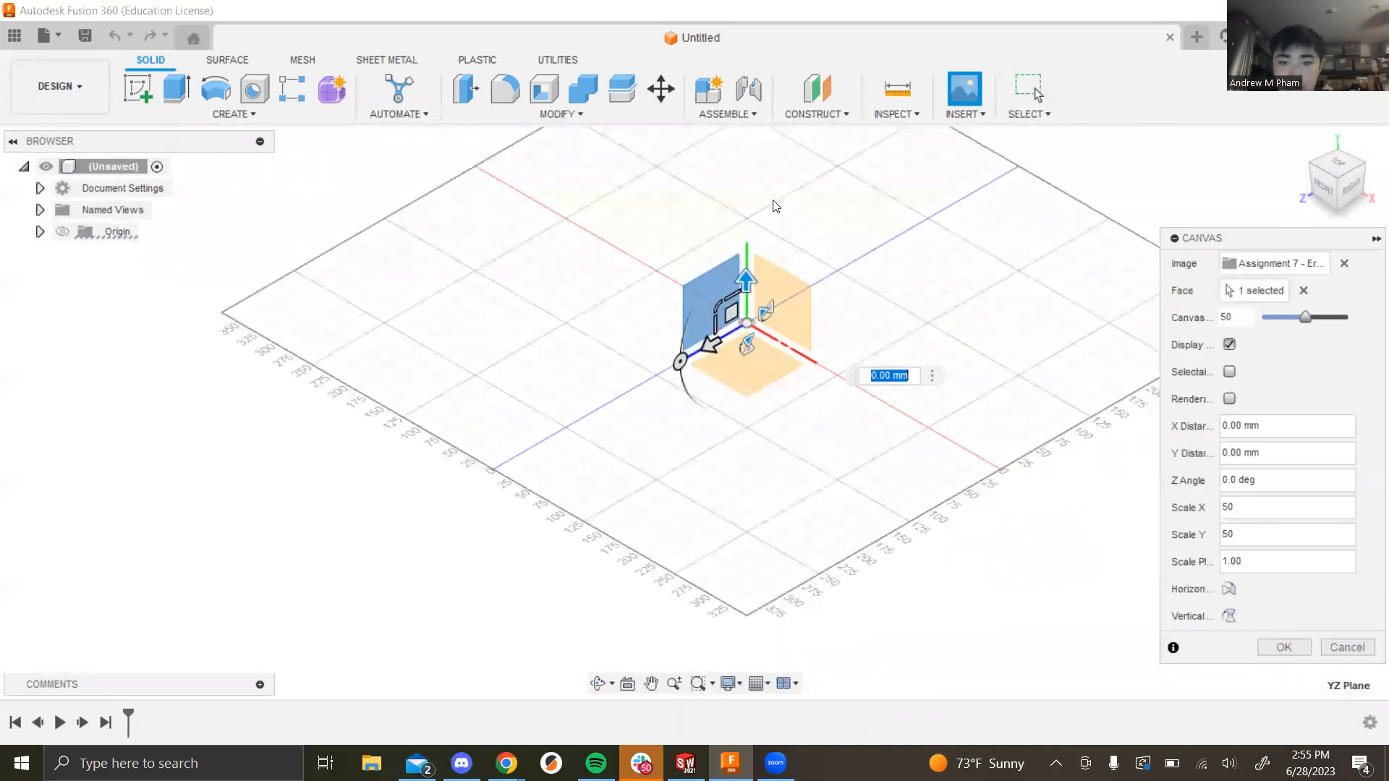
pyautogui.scroll(3, 775, 206)
pyautogui.scroll(2, 706, 394)
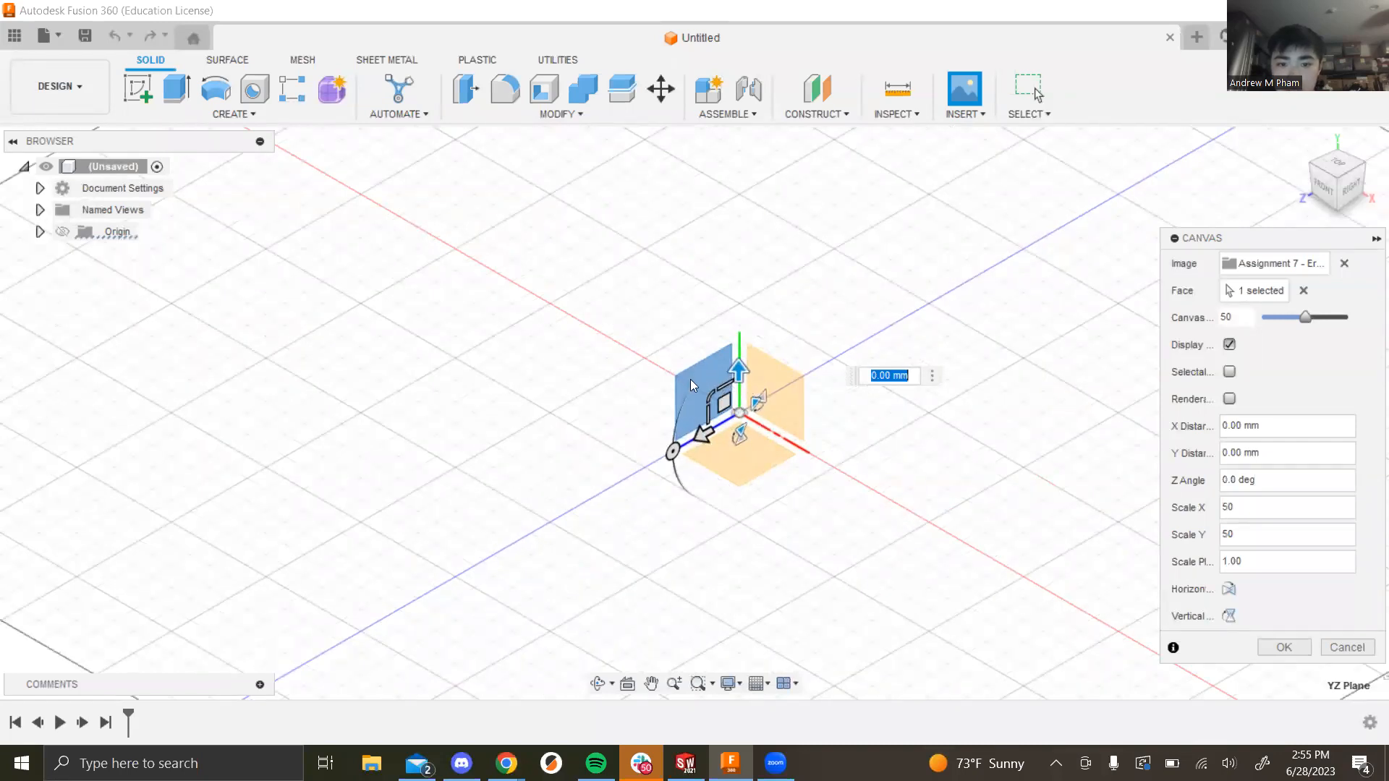
pyautogui.keyDown('shift'); pyautogui.moveTo(828, 533); pyautogui.dragTo(922, 568, button='middle'); pyautogui.keyUp('shift')
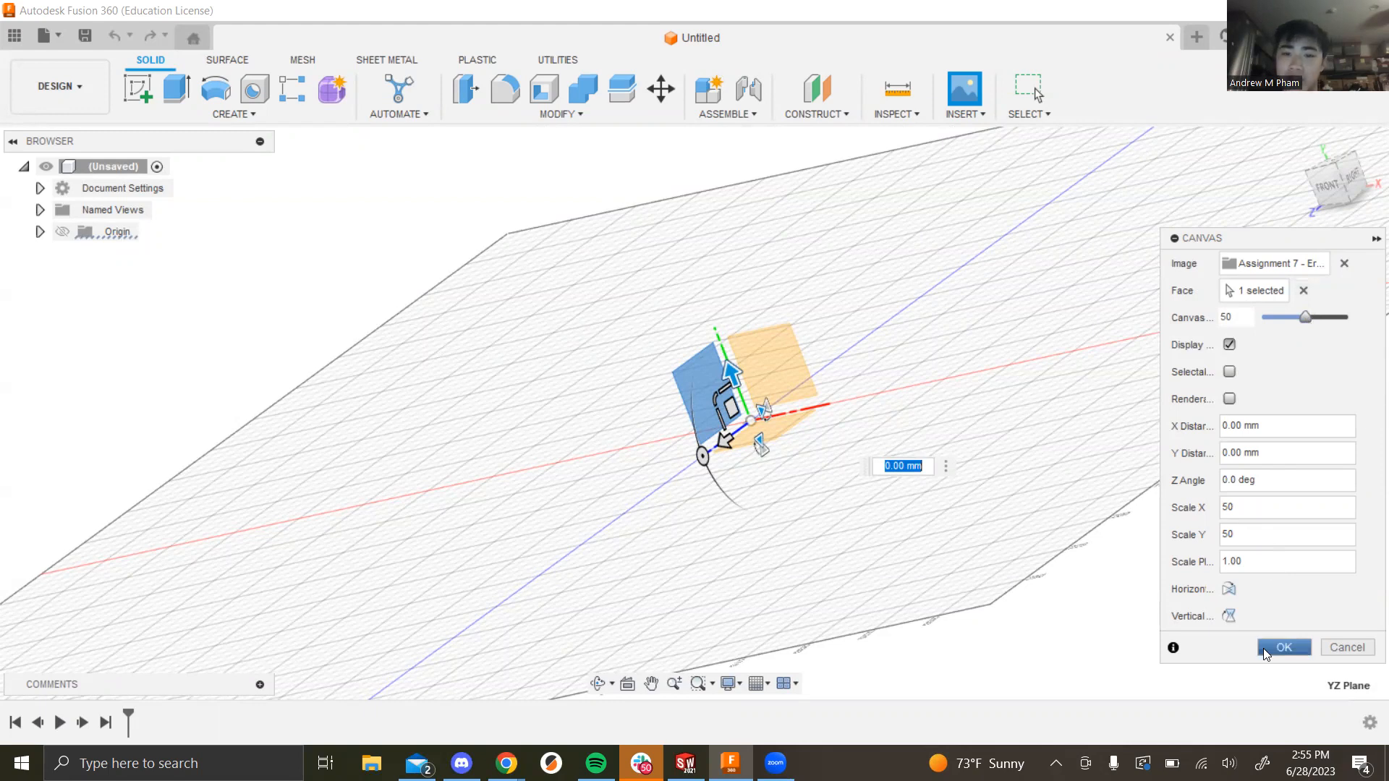
# Step: Reselect the plane for the canvas and commit it with OK
pyautogui.click(1270, 298)
pyautogui.click(712, 389)
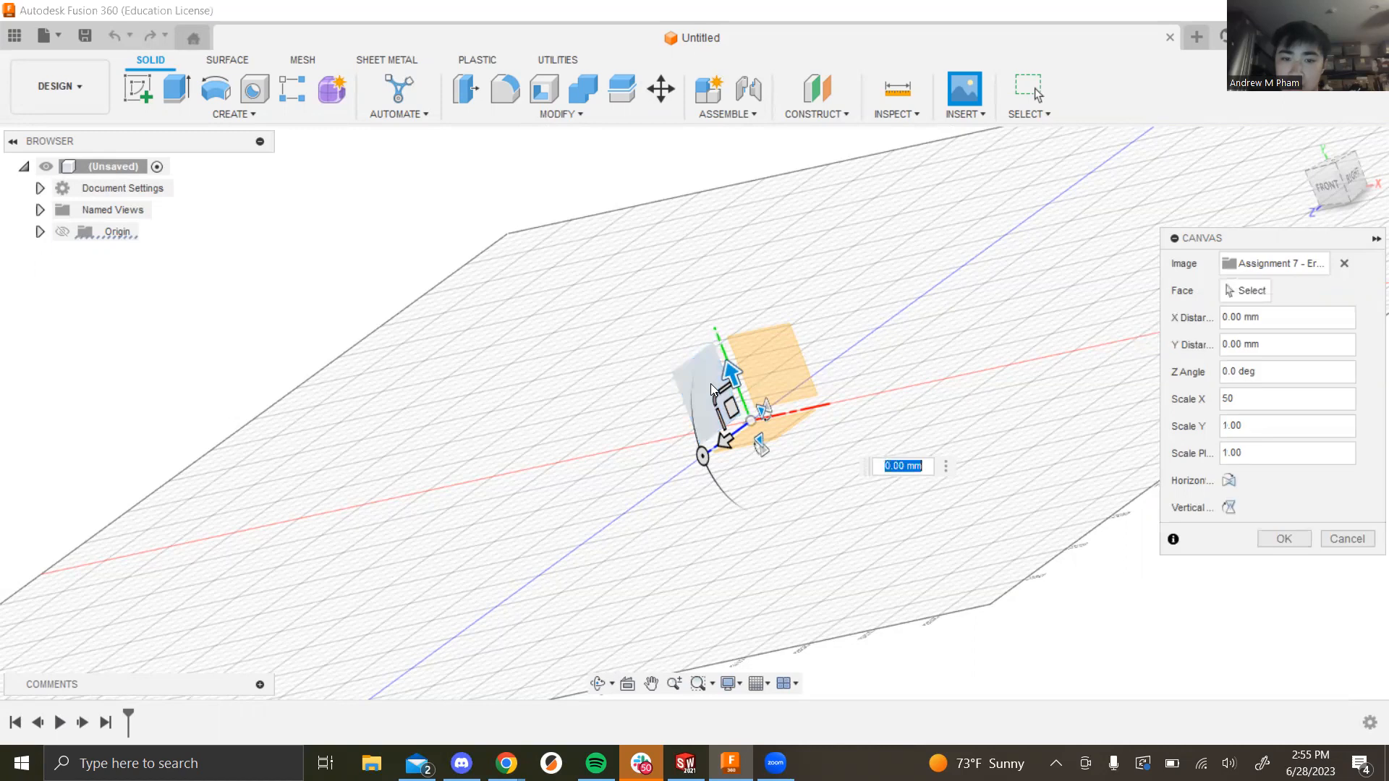
pyautogui.click(1235, 292)
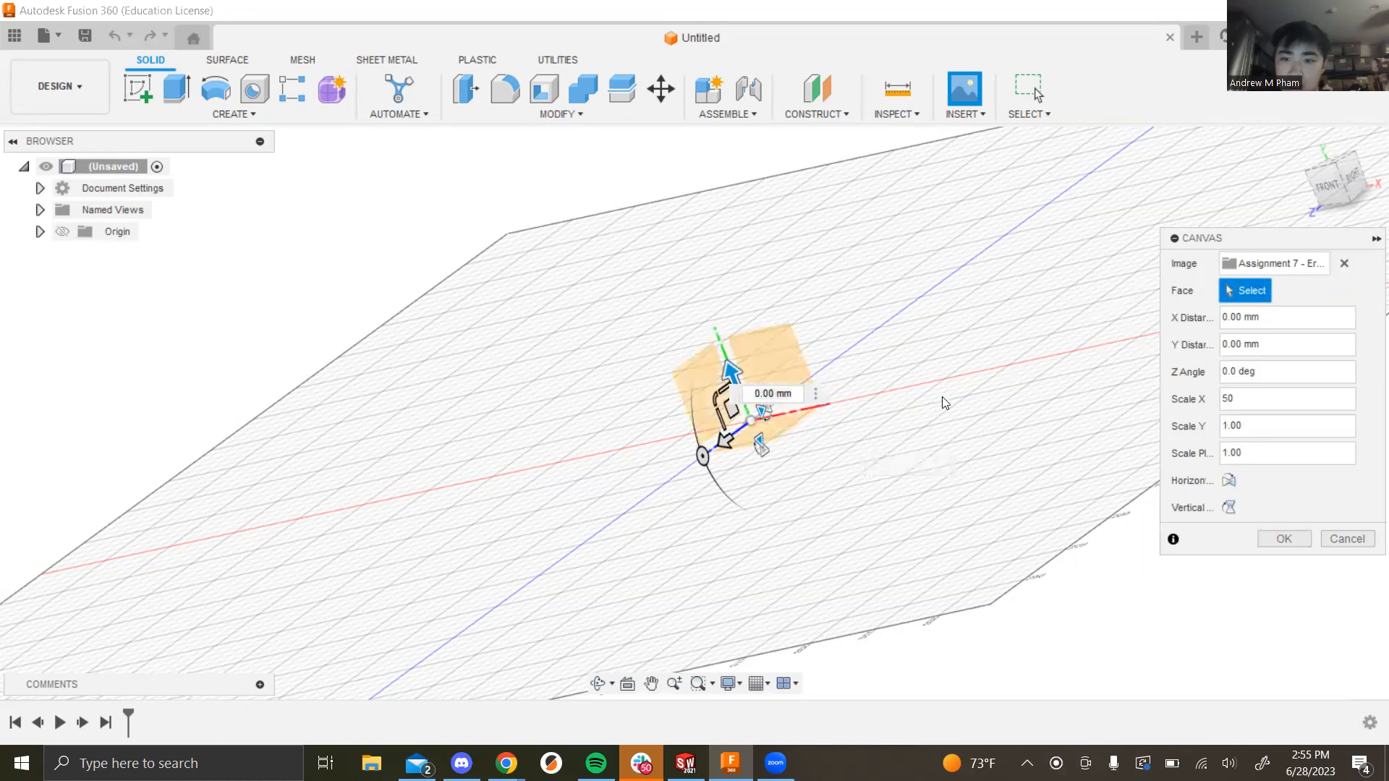
pyautogui.click(706, 380)
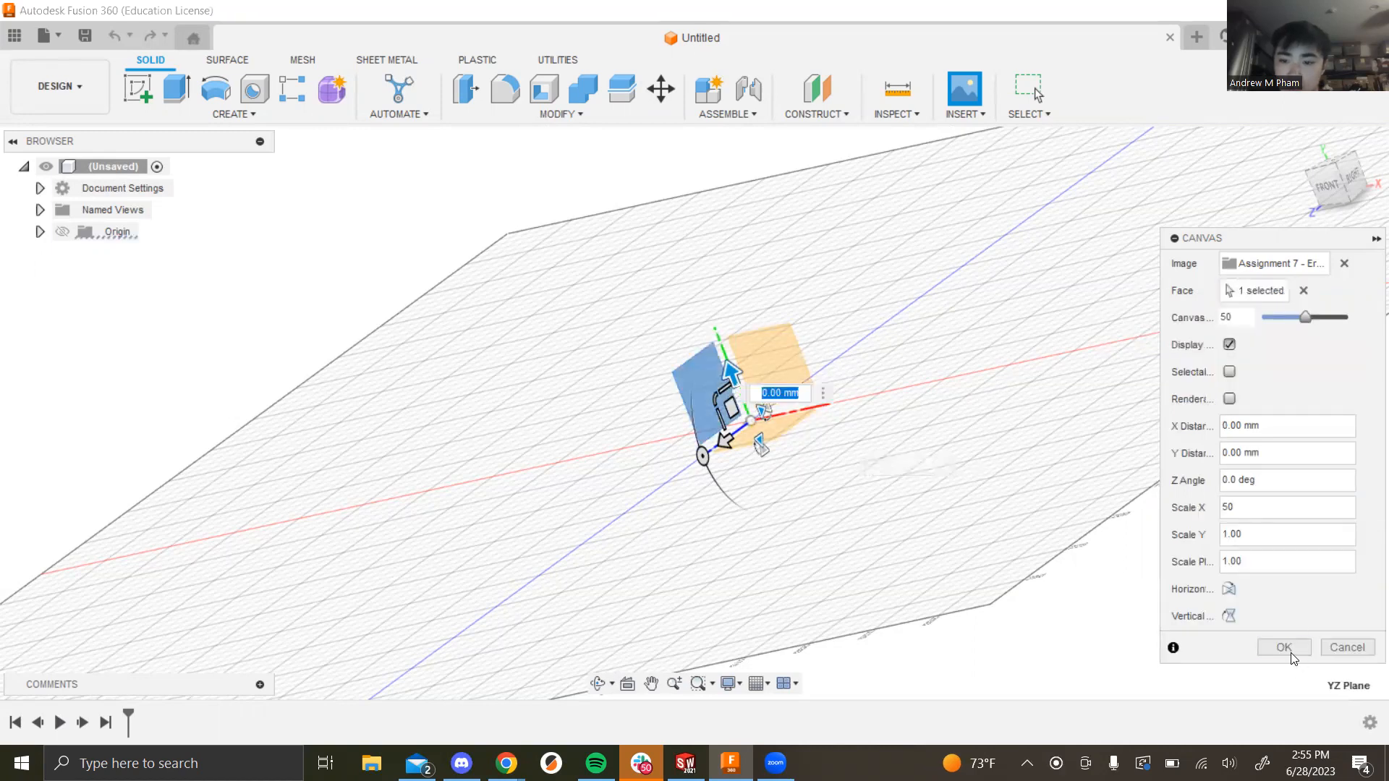
pyautogui.click(1290, 652)
pyautogui.keyDown('shift'); pyautogui.moveTo(892, 430); pyautogui.dragTo(840, 382, button='middle'); pyautogui.keyUp('shift')
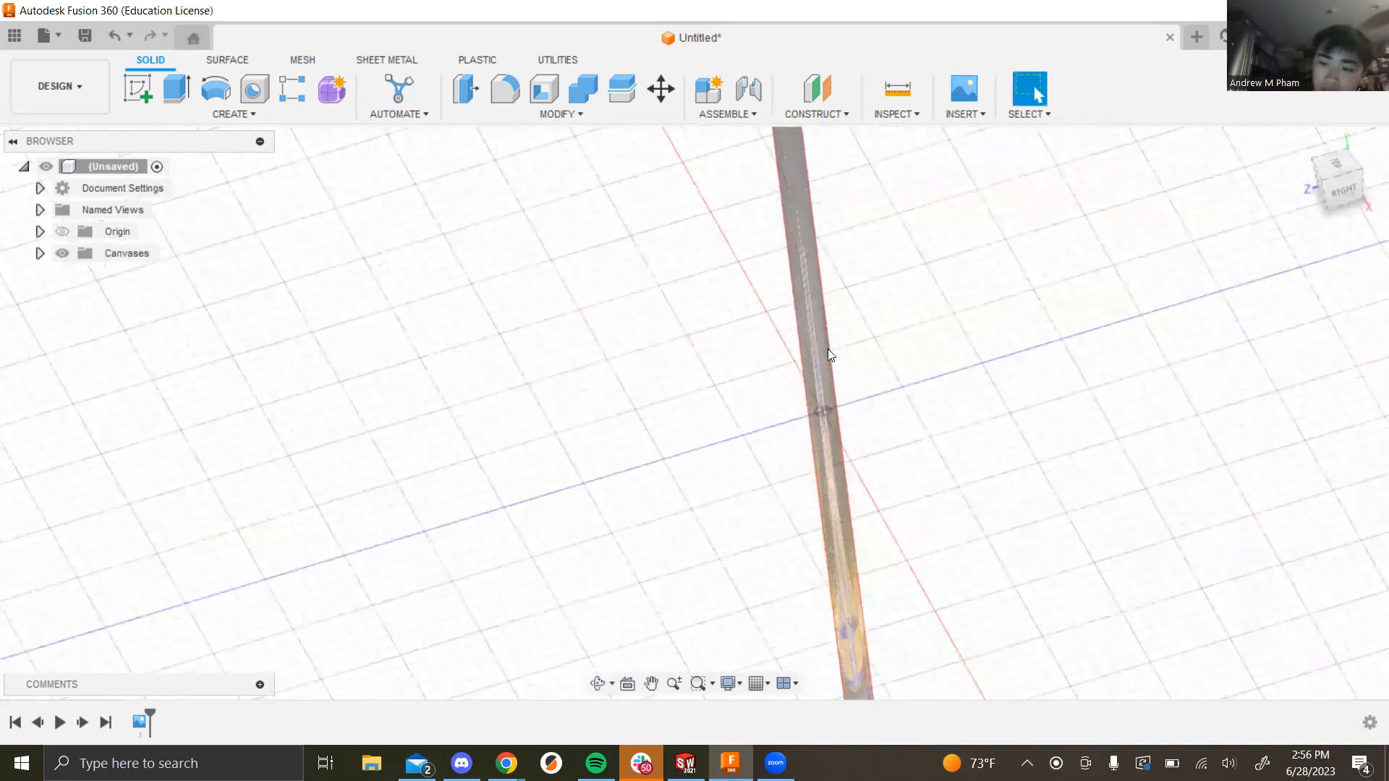
# Step: Delete the stretched Assignment 7 canvas from the Canvases browser folder
pyautogui.click(40, 253)
pyautogui.click(134, 282)
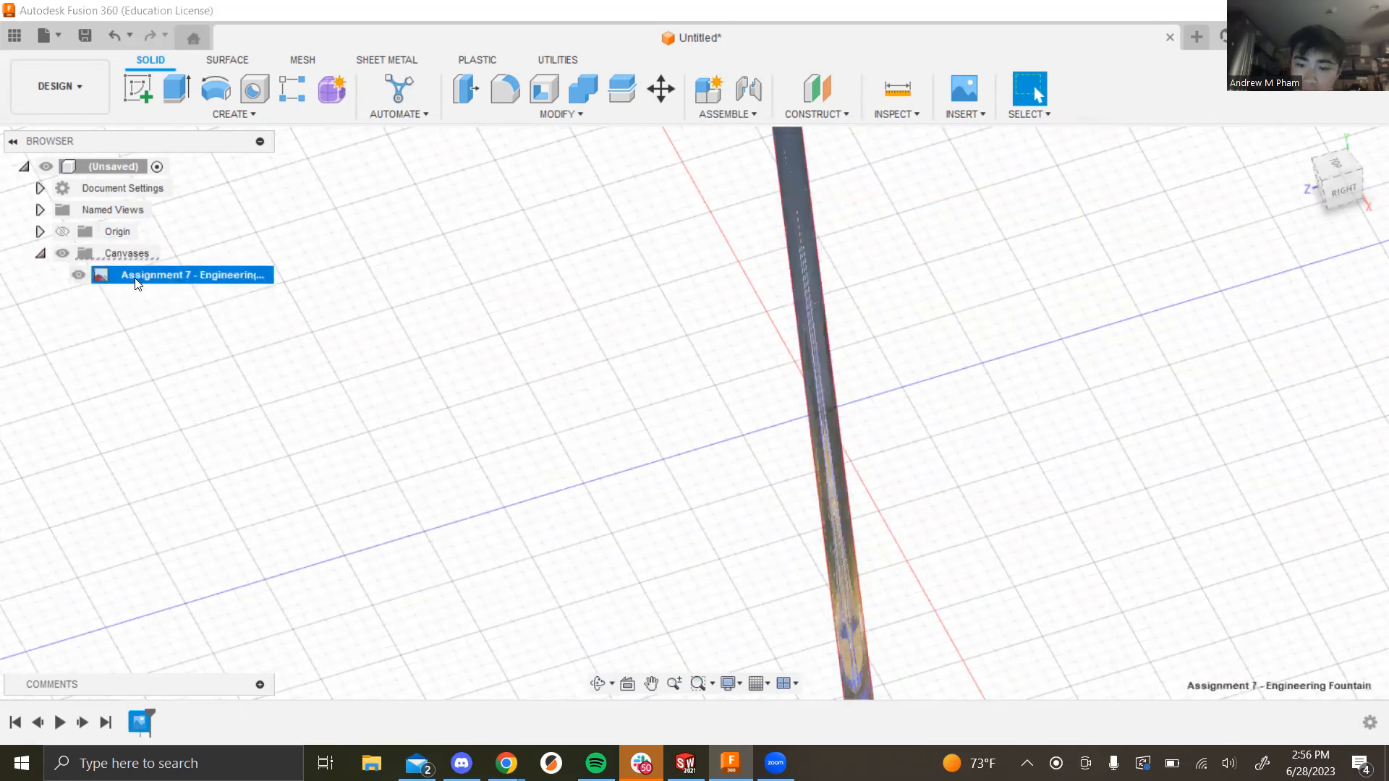
pyautogui.press('Delete')
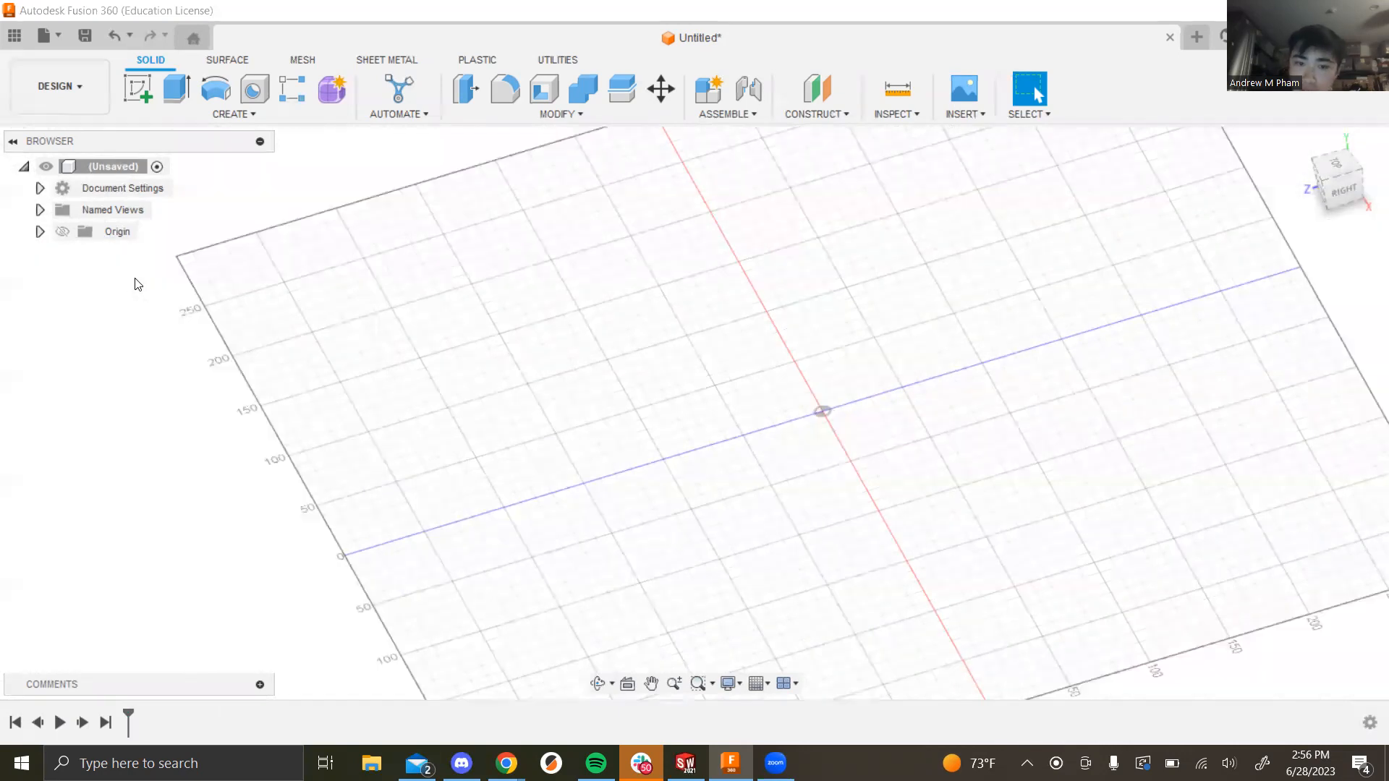
# Step: Insert the fountain photo as a new canvas and pick the plane face for it
pyautogui.click(982, 113)
pyautogui.click(995, 170)
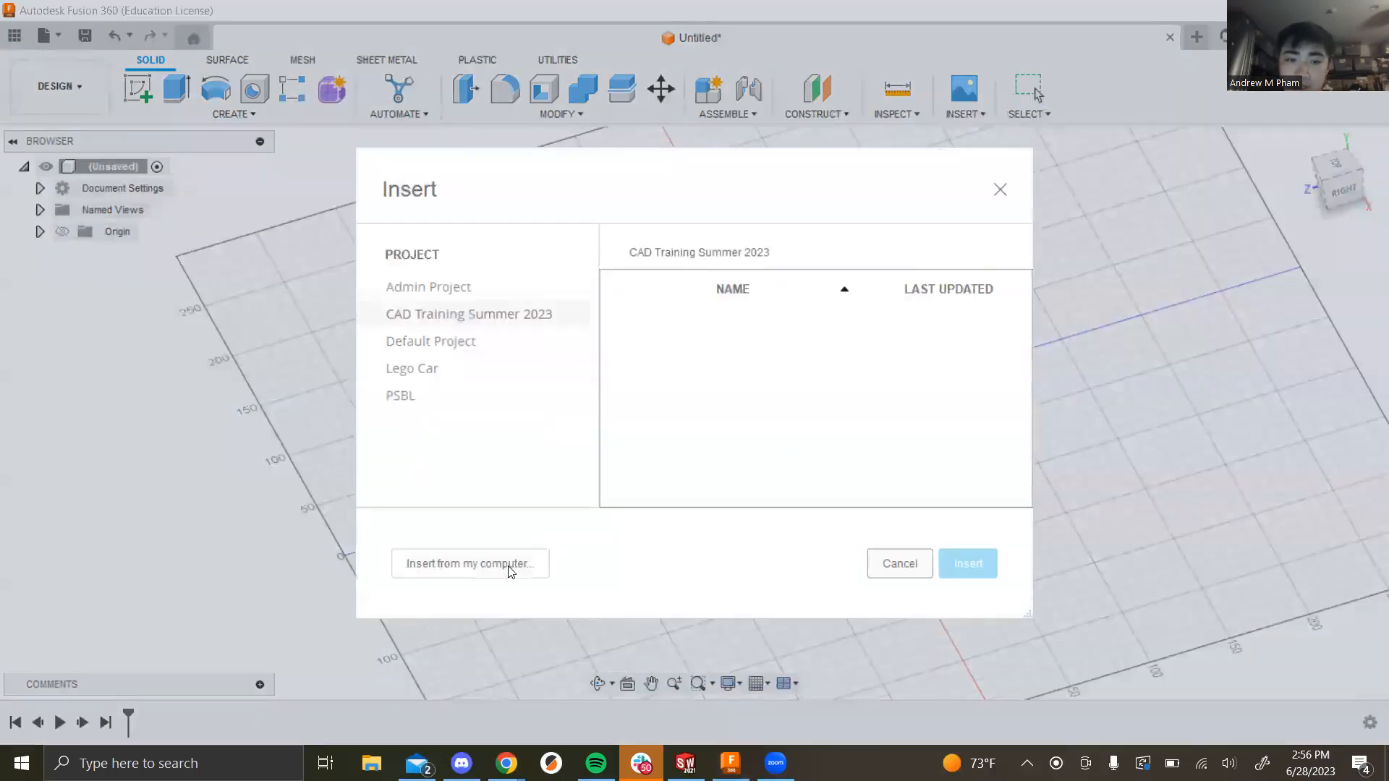
pyautogui.click(461, 564)
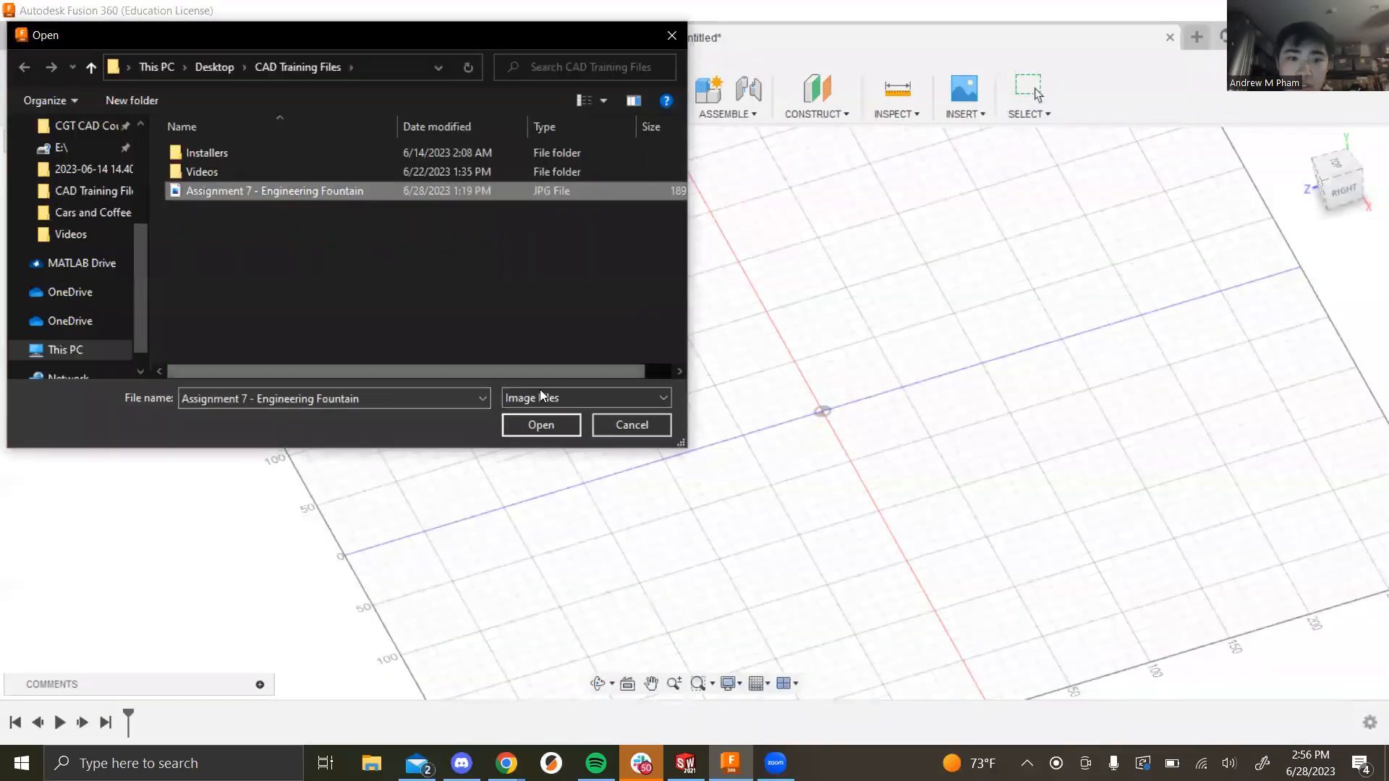
pyautogui.click(539, 425)
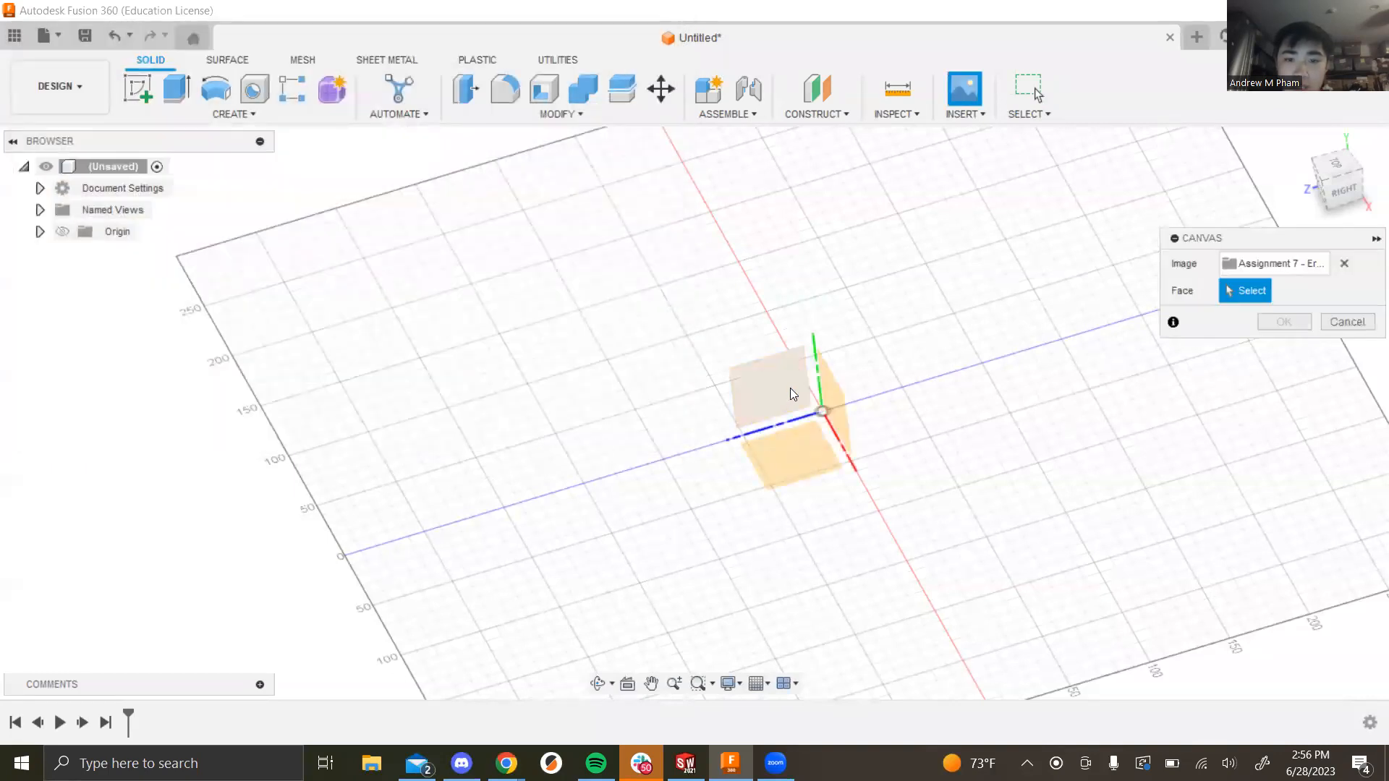
pyautogui.click(790, 388)
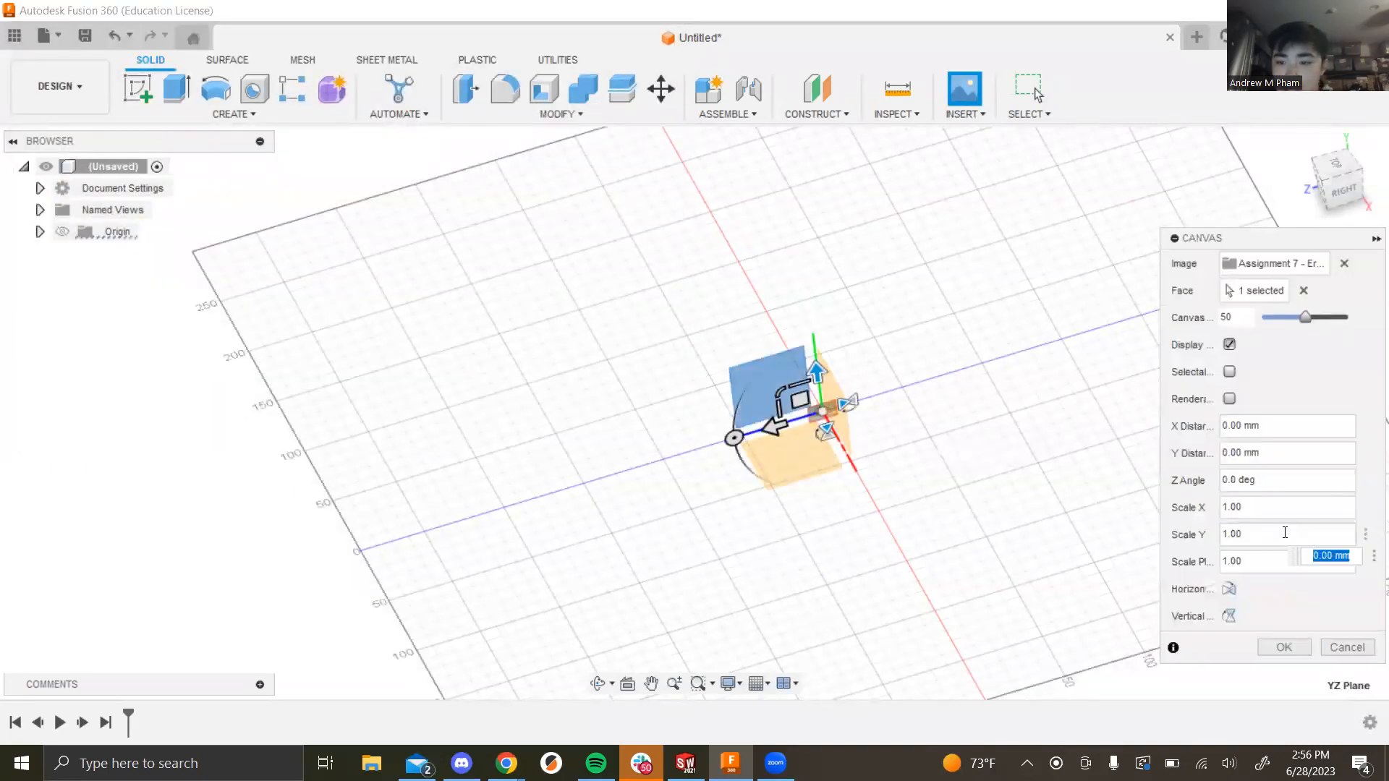
# Step: Set canvas Scale X and Scale Y to 50 and confirm with OK
pyautogui.moveTo(1265, 513); pyautogui.dragTo(1211, 514)
pyautogui.write('50')
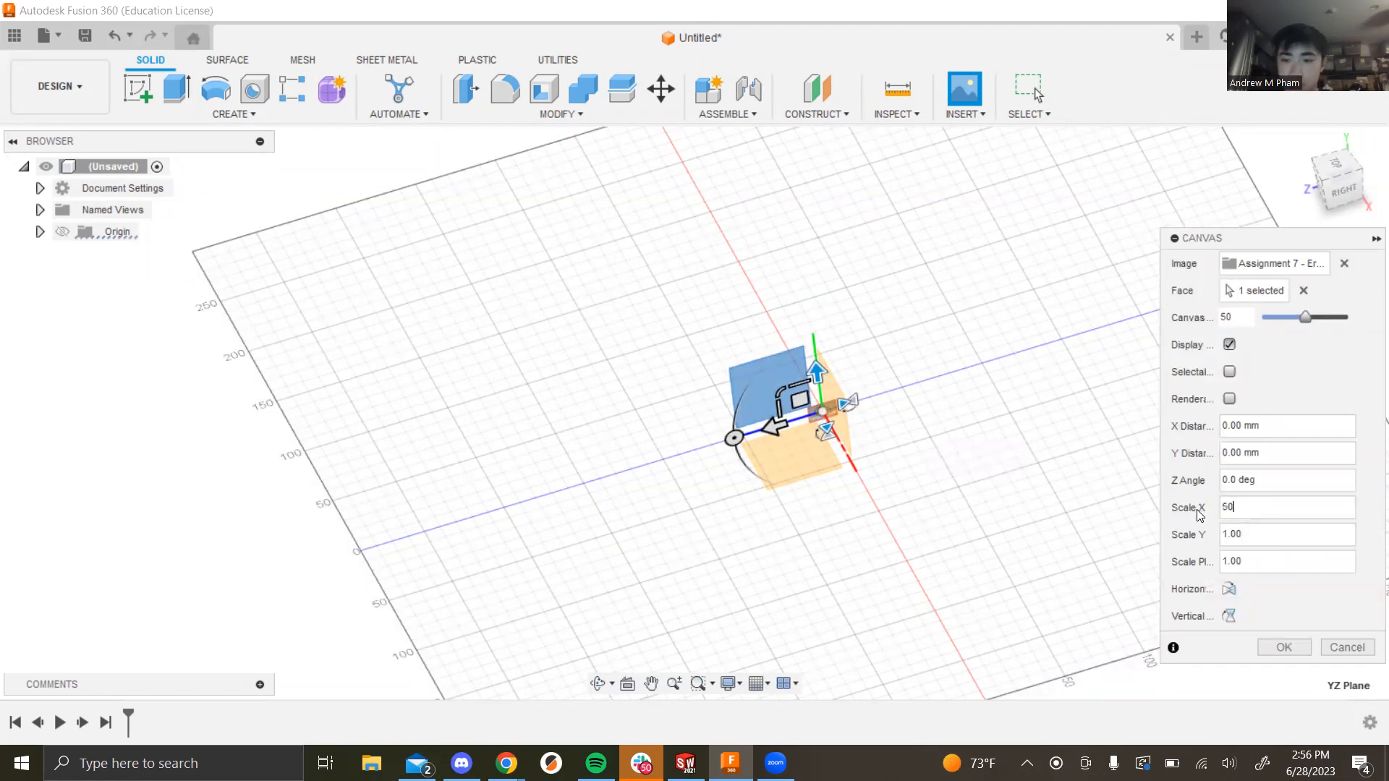
pyautogui.moveTo(1232, 537)
pyautogui.mouseDown()
pyautogui.moveTo(1203, 541)
pyautogui.moveTo(1249, 533)
pyautogui.mouseUp()
pyautogui.write('50')
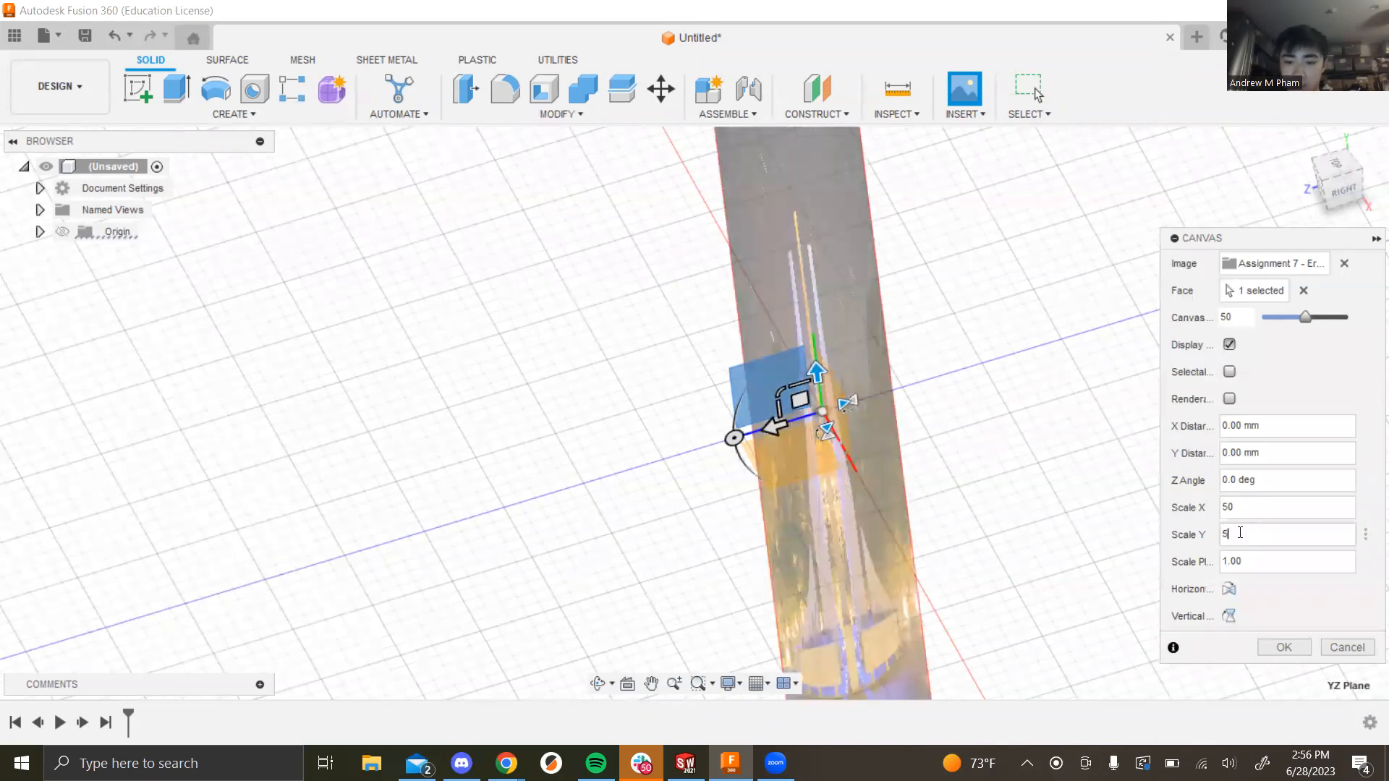
pyautogui.scroll(-4, 870, 424)
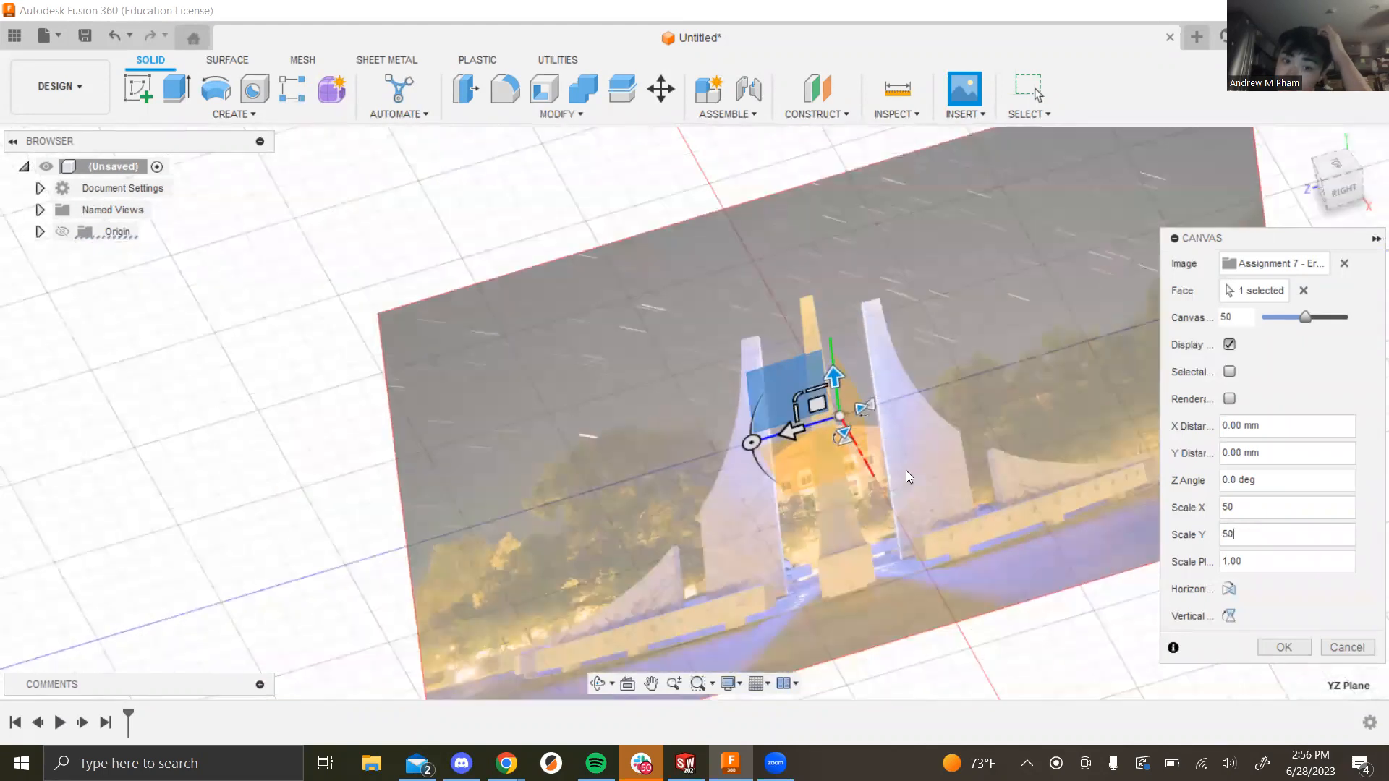
pyautogui.click(1285, 650)
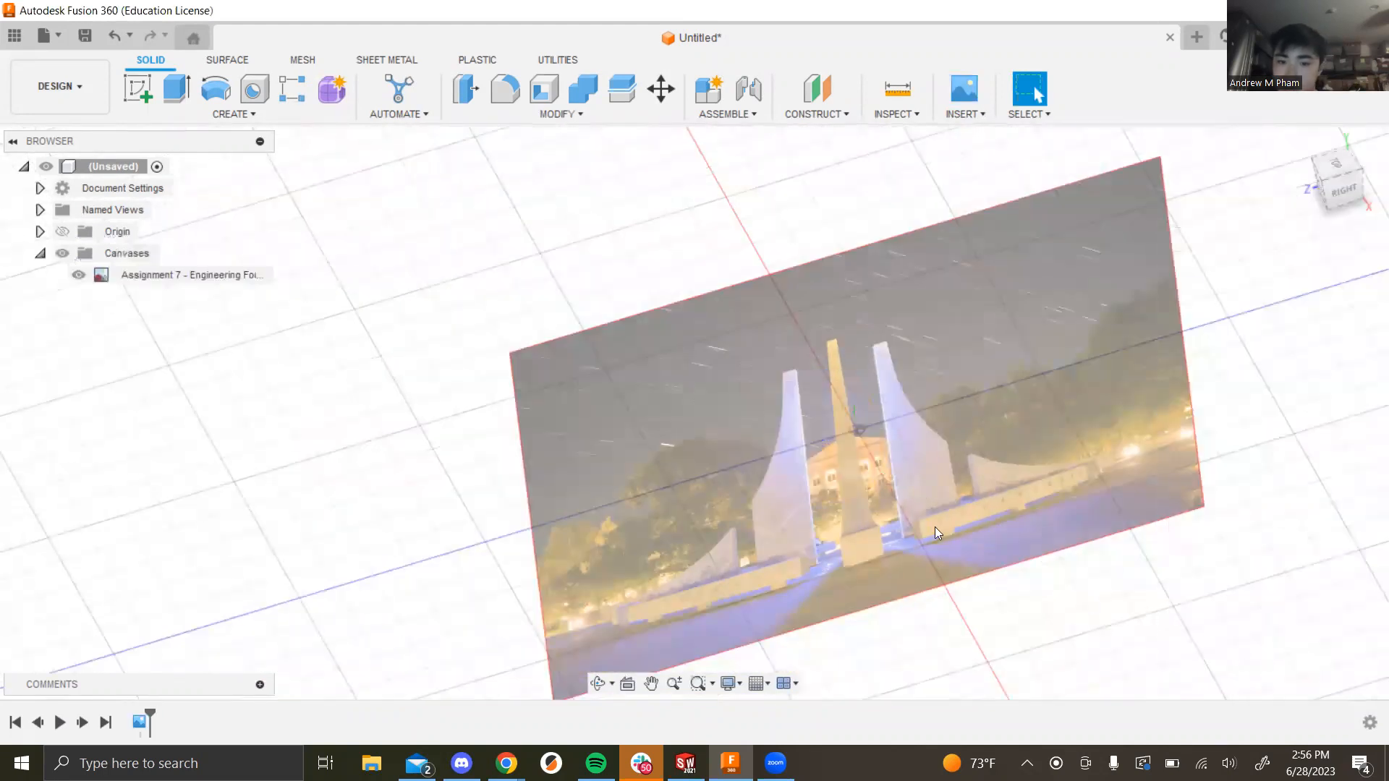
pyautogui.scroll(2, 928, 472)
pyautogui.scroll(-4, 928, 473)
pyautogui.keyDown('shift'); pyautogui.moveTo(993, 581); pyautogui.dragTo(929, 475, button='middle'); pyautogui.keyUp('shift')
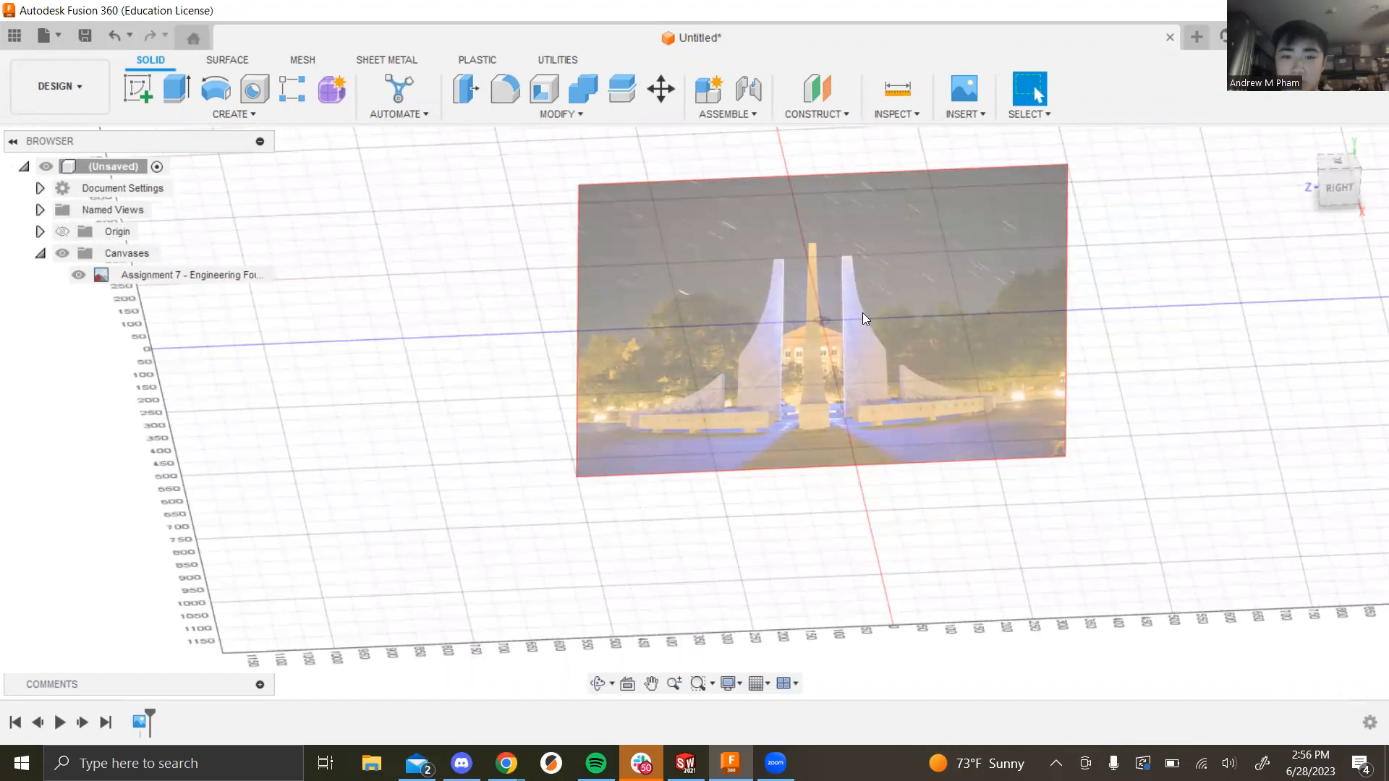
pyautogui.scroll(4, 862, 313)
pyautogui.scroll(-4, 995, 630)
pyautogui.keyDown('shift'); pyautogui.moveTo(979, 625); pyautogui.dragTo(894, 522, button='middle'); pyautogui.keyUp('shift')
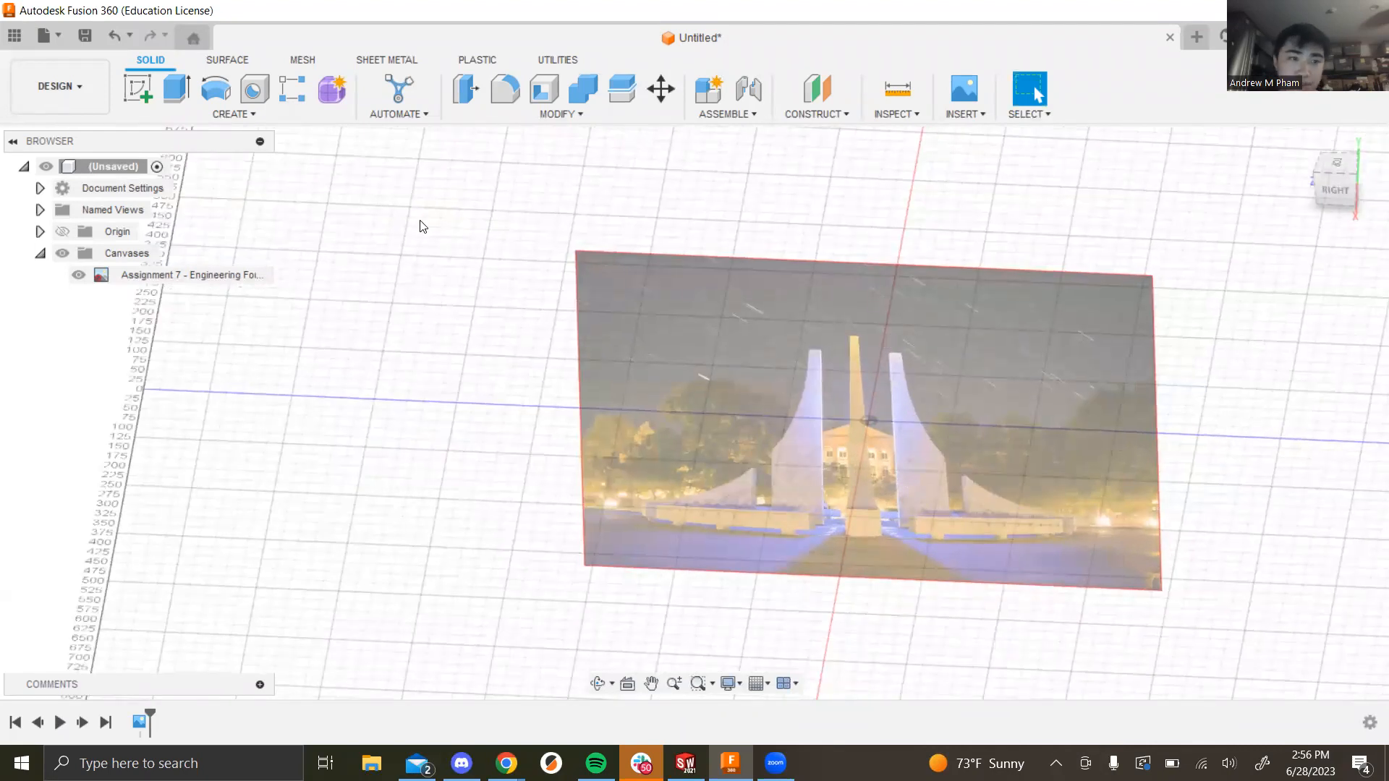
# Step: Start a new sketch on the plane holding the fountain photo
pyautogui.click(138, 88)
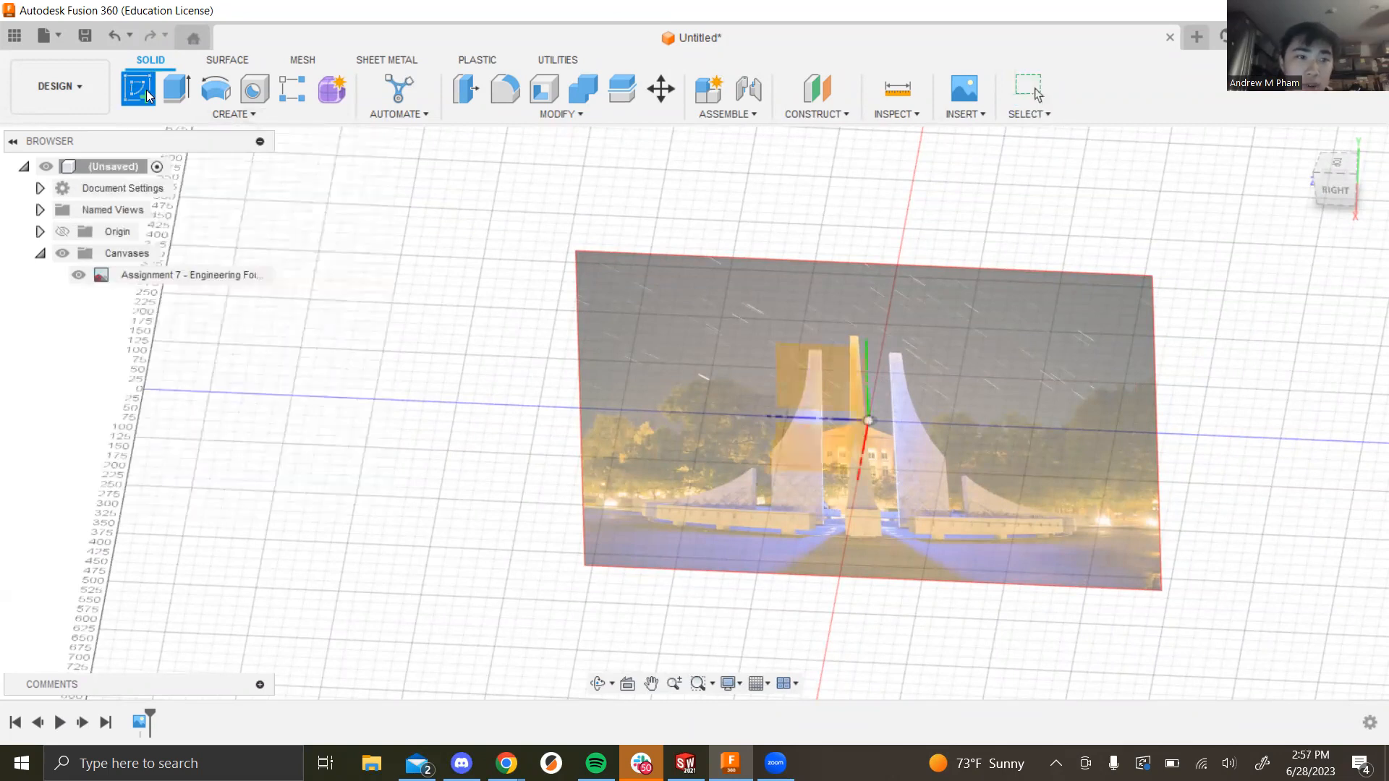
pyautogui.keyDown('shift'); pyautogui.moveTo(403, 421); pyautogui.dragTo(449, 397, button='middle'); pyautogui.keyUp('shift')
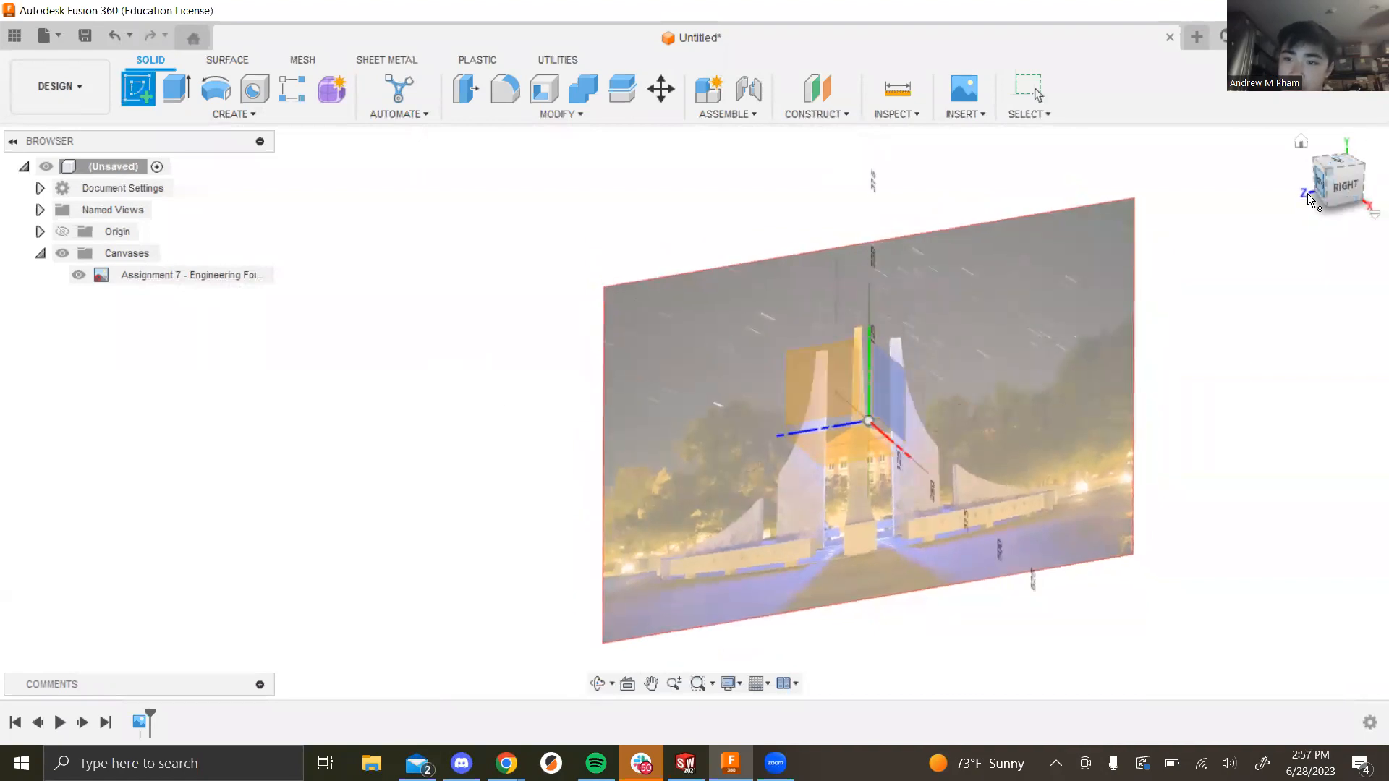
pyautogui.click(813, 392)
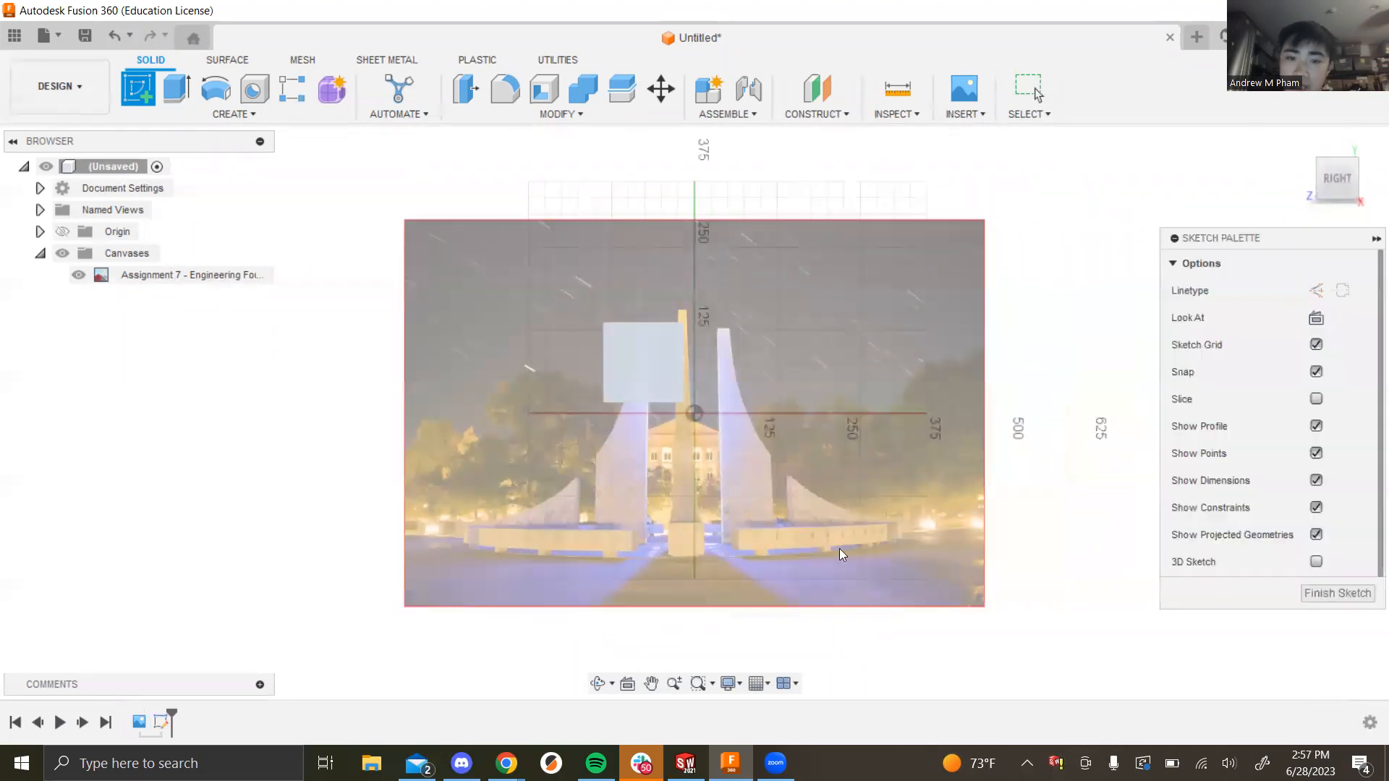
pyautogui.scroll(3, 694, 431)
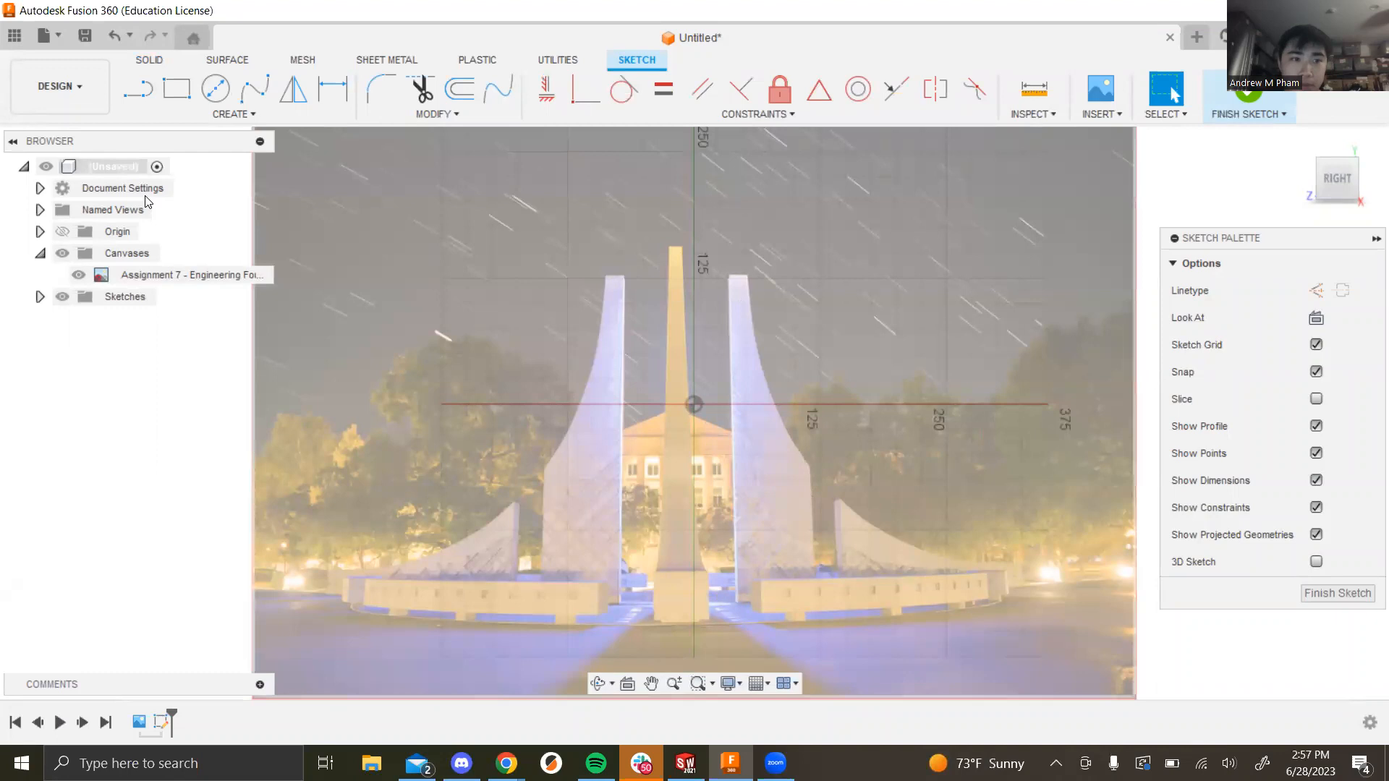
# Step: Draw a line along the right fin's top edge from corner to corner
pyautogui.click(140, 94)
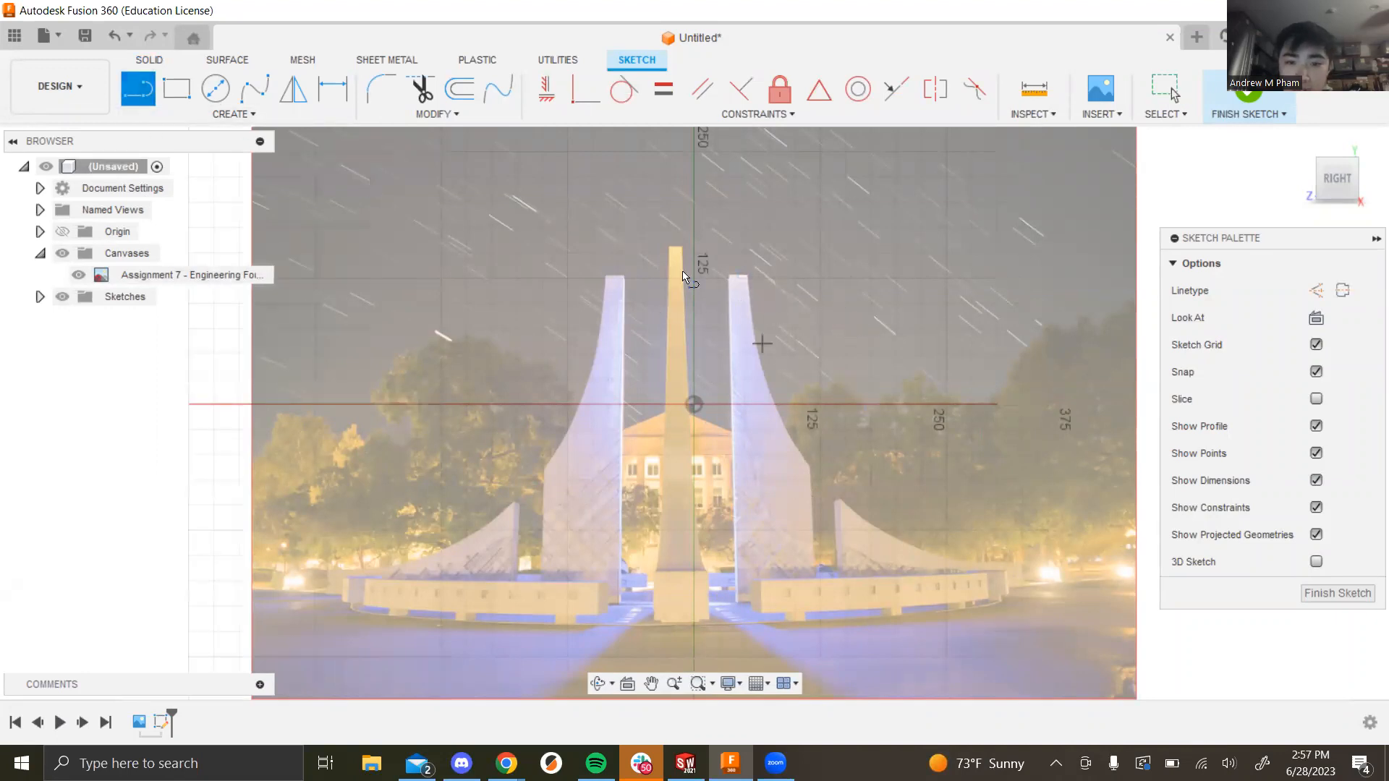
pyautogui.scroll(5, 753, 297)
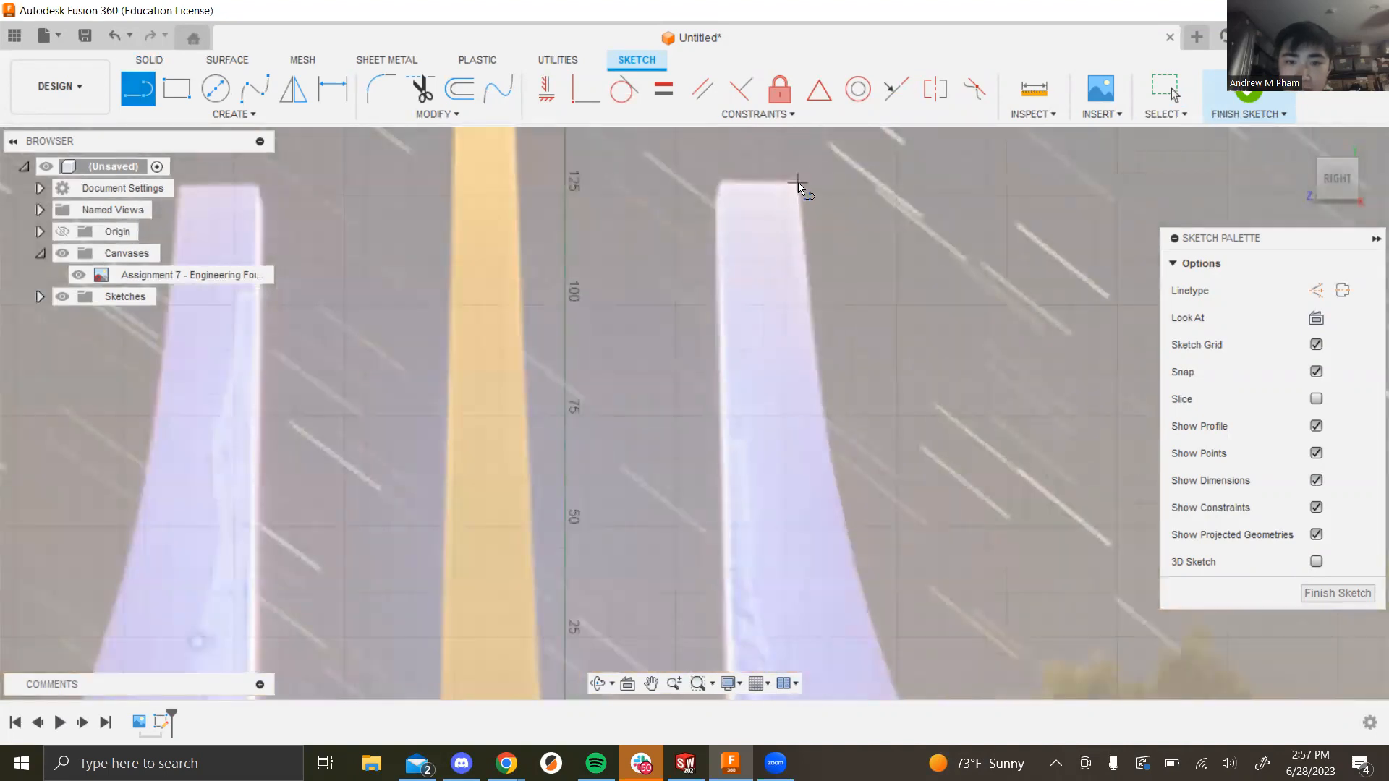
pyautogui.click(797, 182)
pyautogui.click(714, 186)
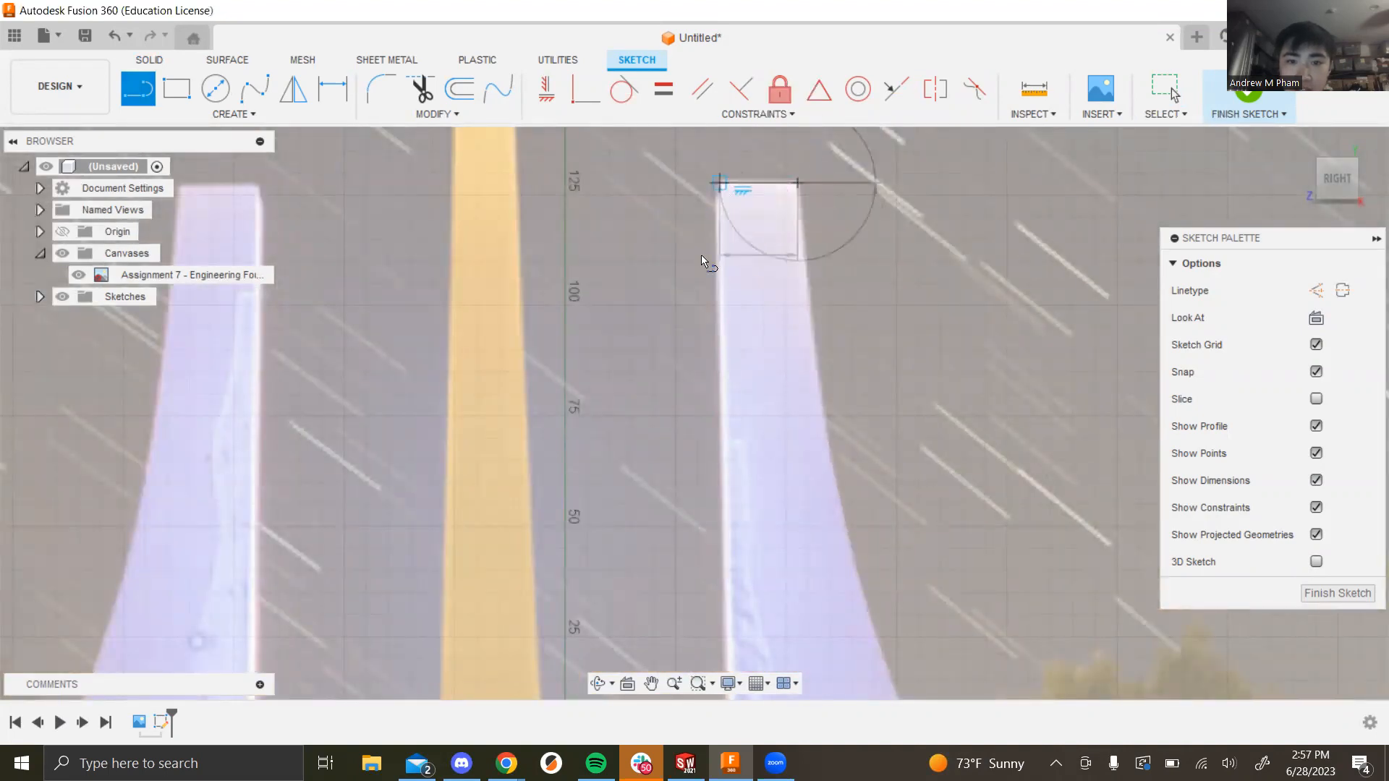
pyautogui.scroll(-3, 706, 314)
pyautogui.scroll(-4, 722, 456)
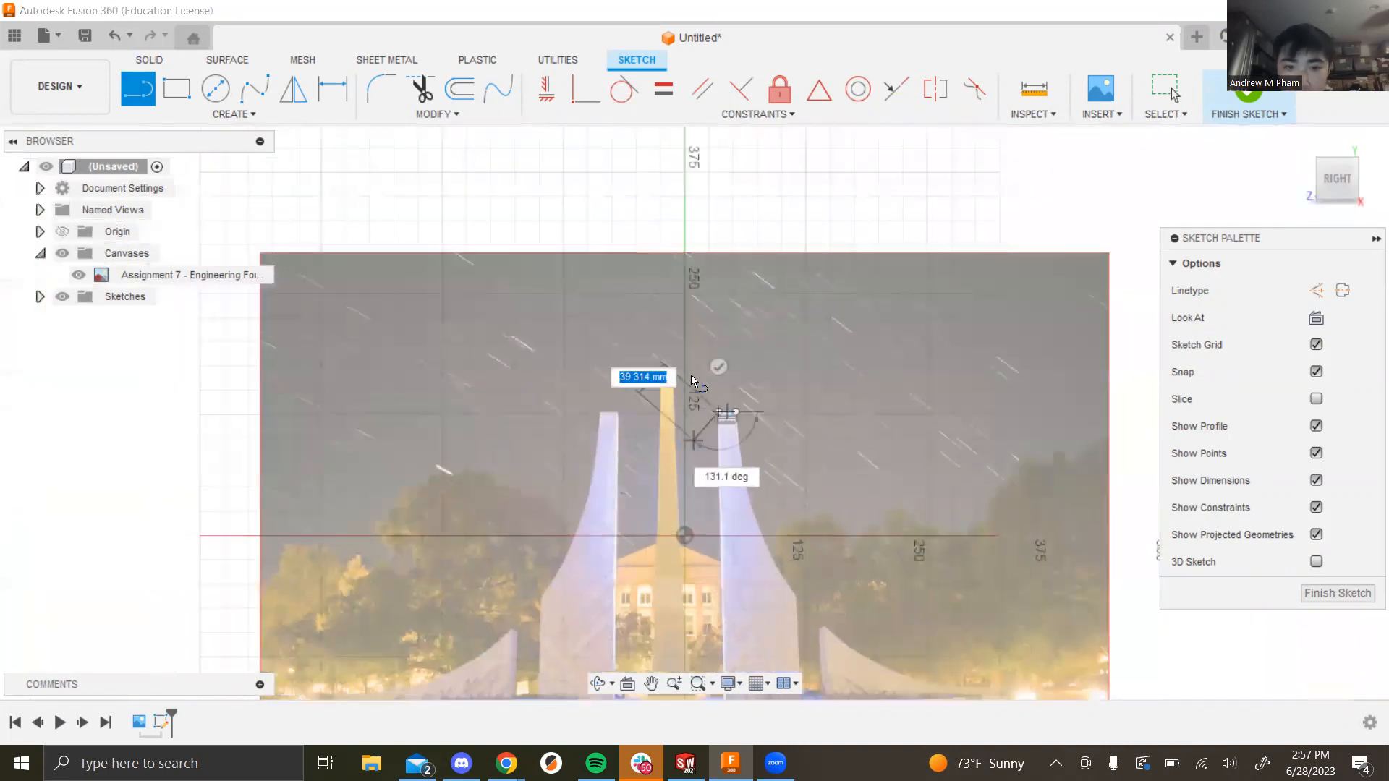
pyautogui.scroll(-3, 716, 535)
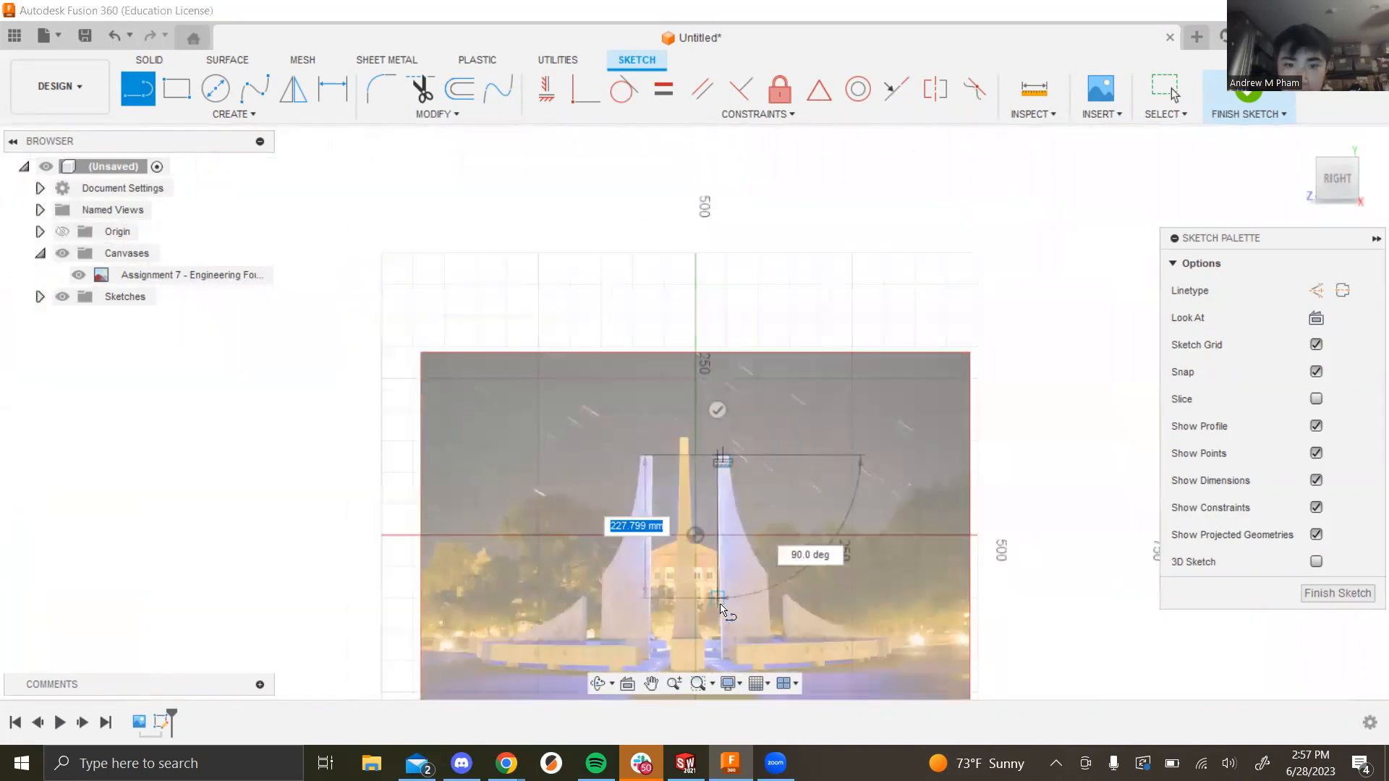
pyautogui.scroll(-2, 745, 433)
pyautogui.scroll(8, 716, 521)
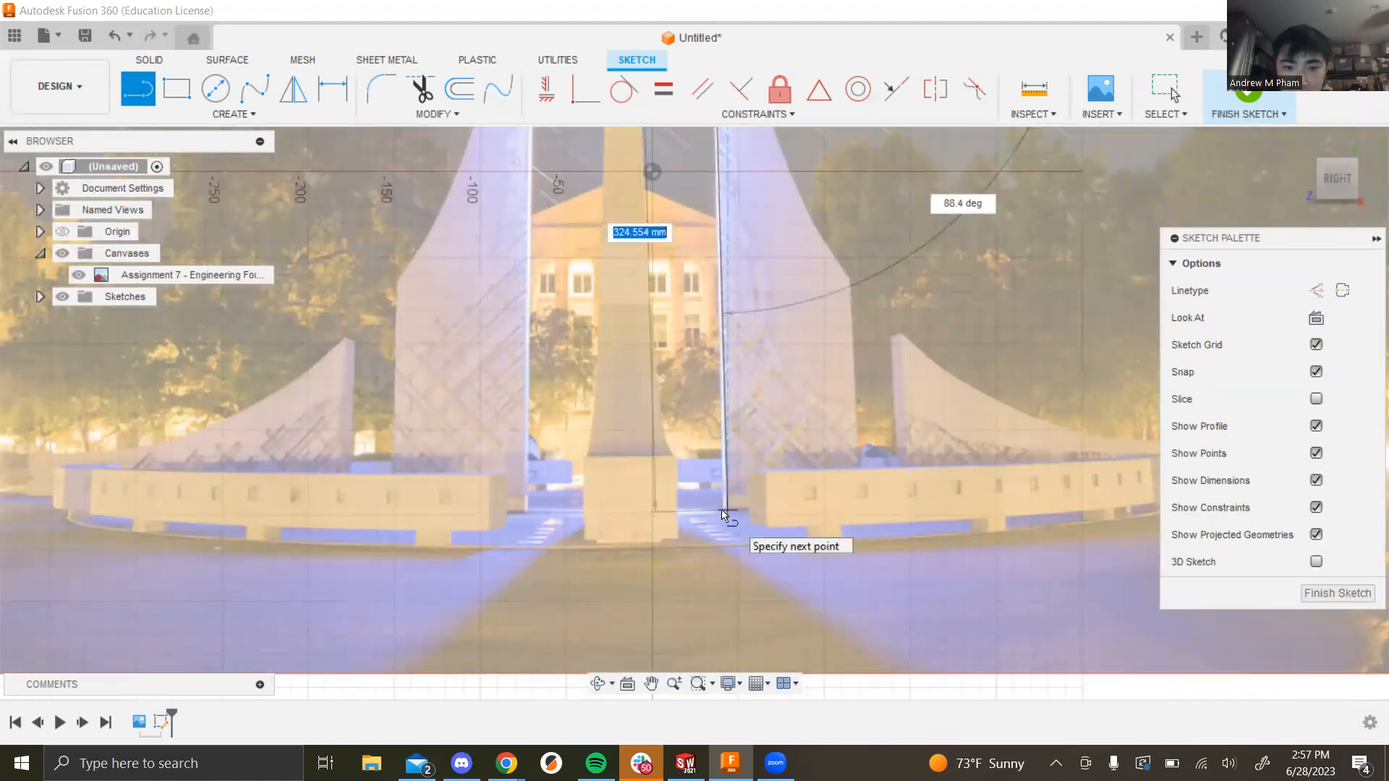
# Step: Continue lines down the inner edge, along the base and partway up the outer edge
pyautogui.click(726, 511)
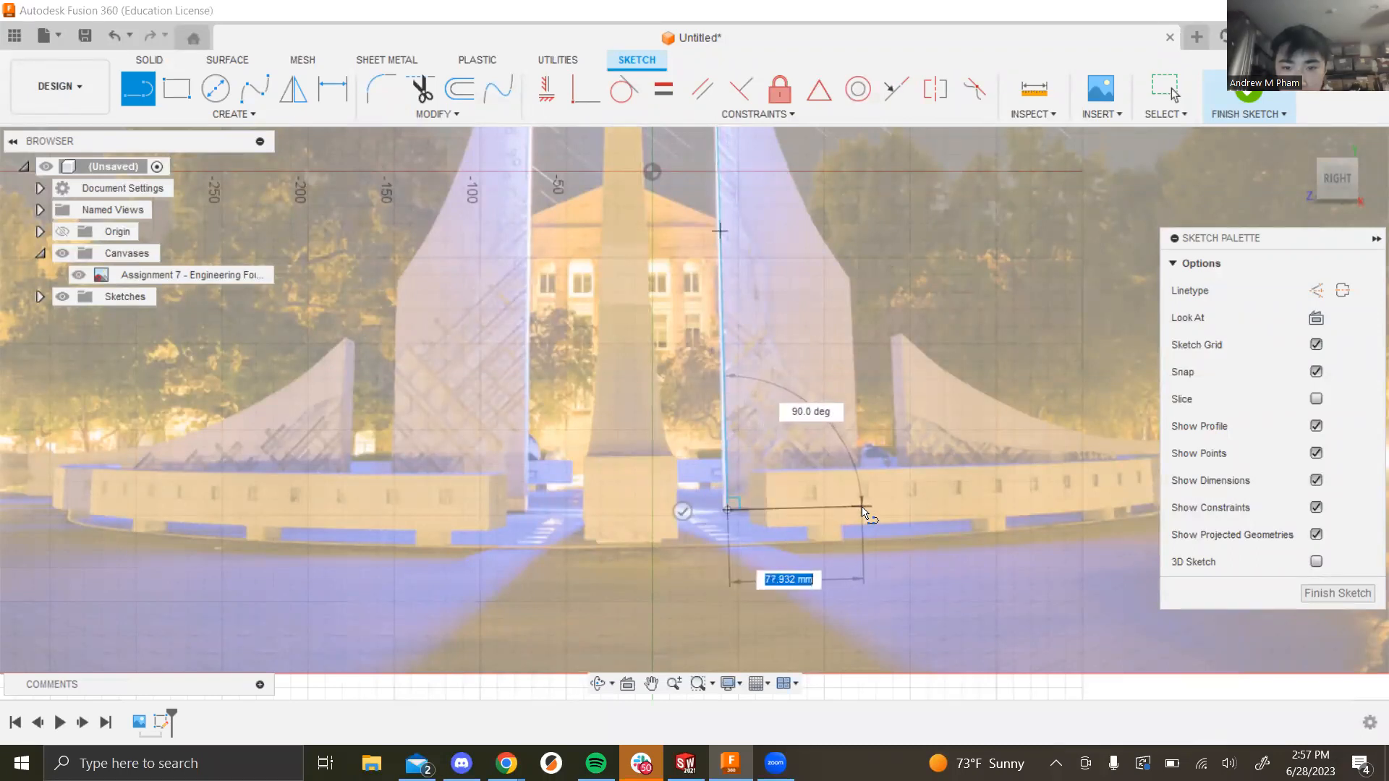
pyautogui.click(861, 511)
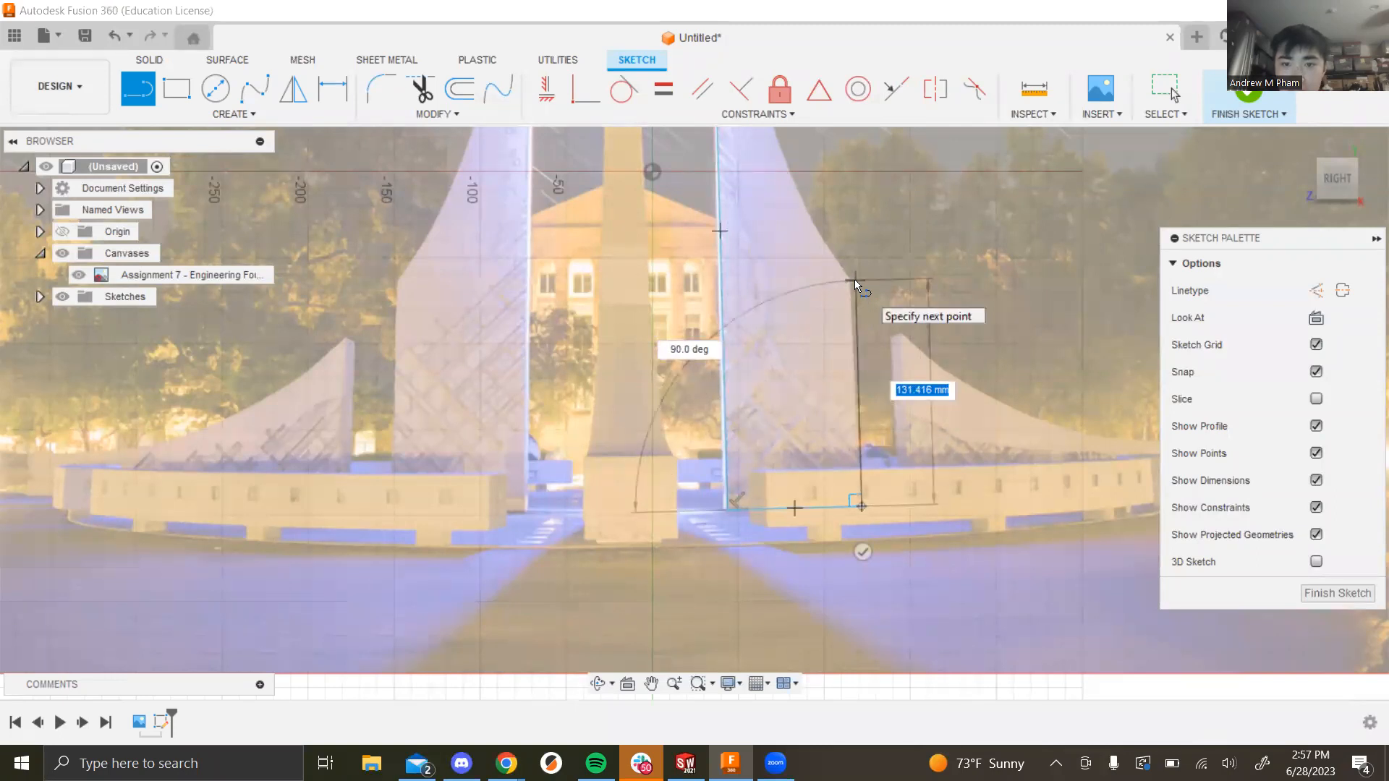
pyautogui.click(854, 280)
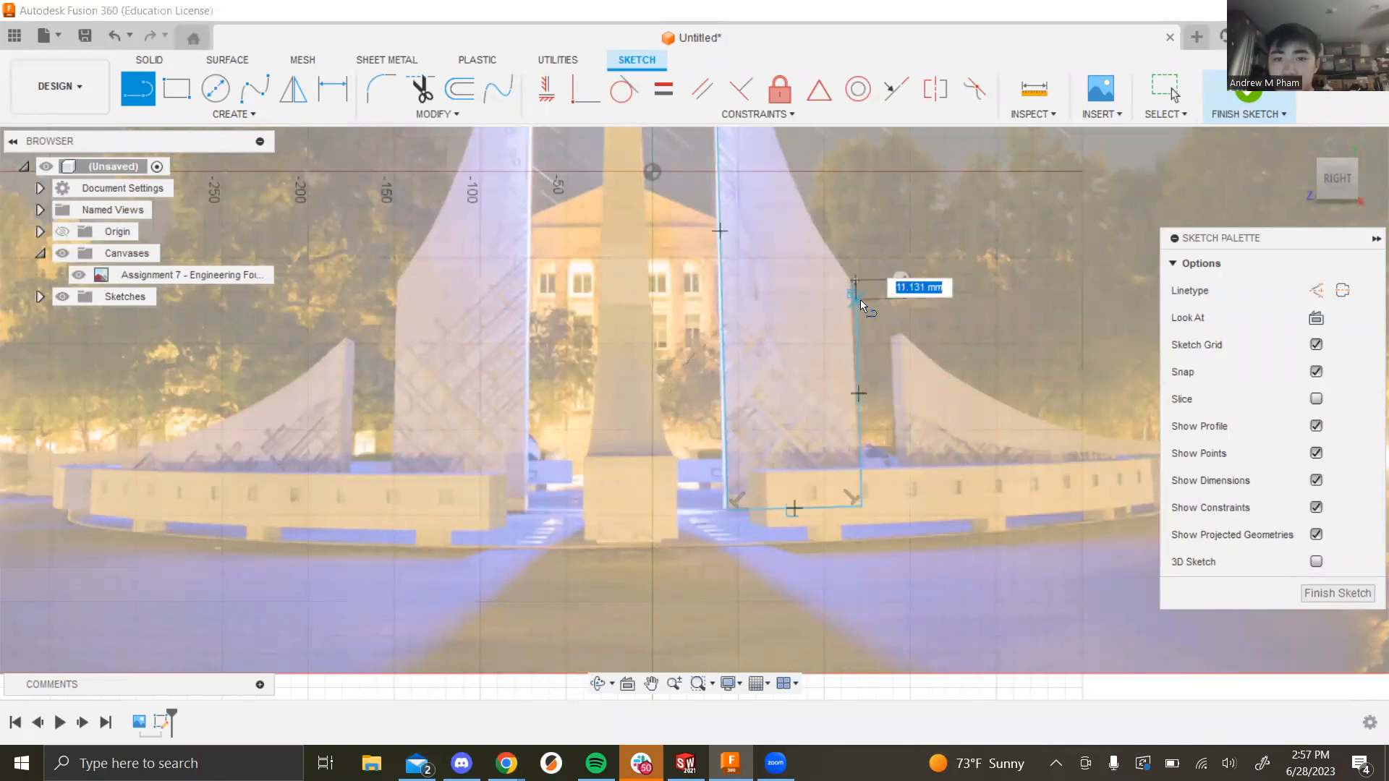
pyautogui.press('Escape')
pyautogui.moveTo(864, 509); pyautogui.dragTo(852, 504)
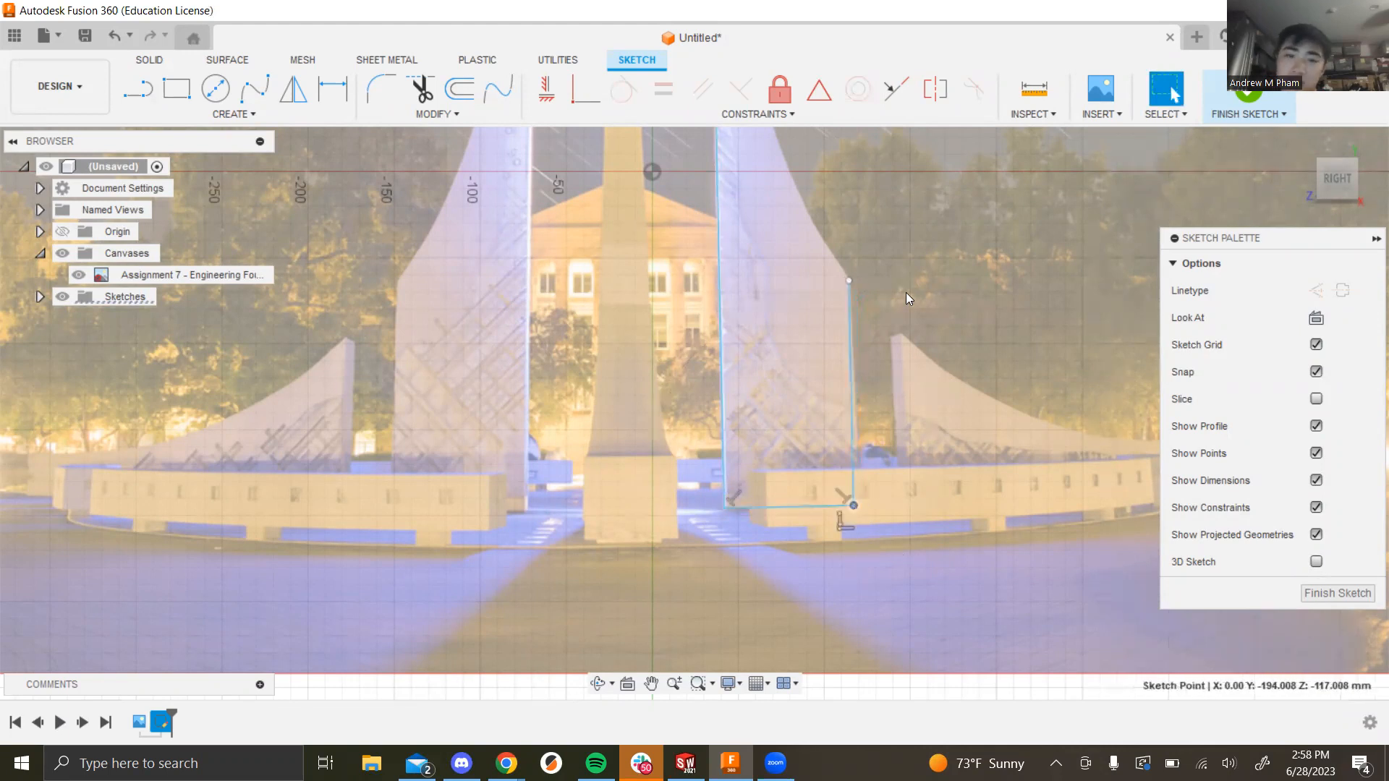
pyautogui.scroll(-2, 911, 294)
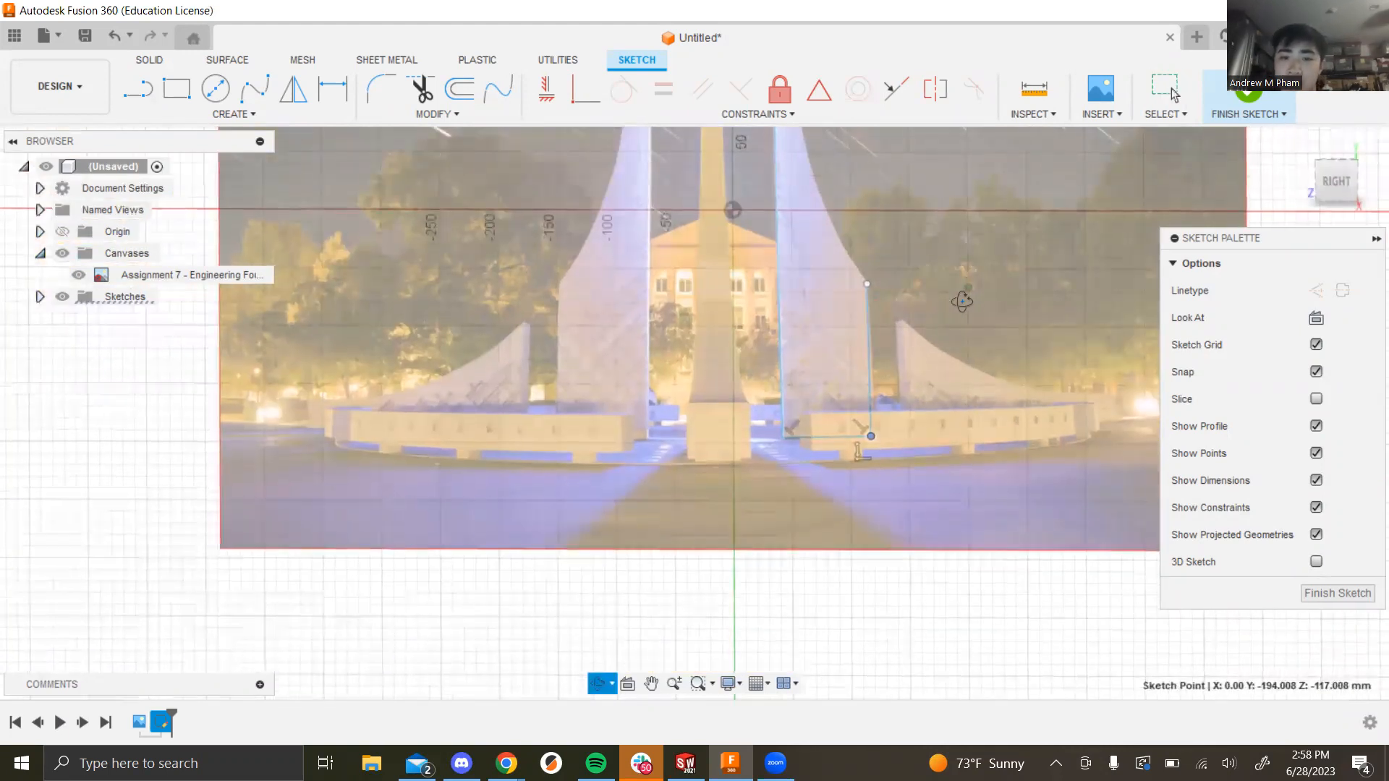
pyautogui.scroll(-1, 968, 294)
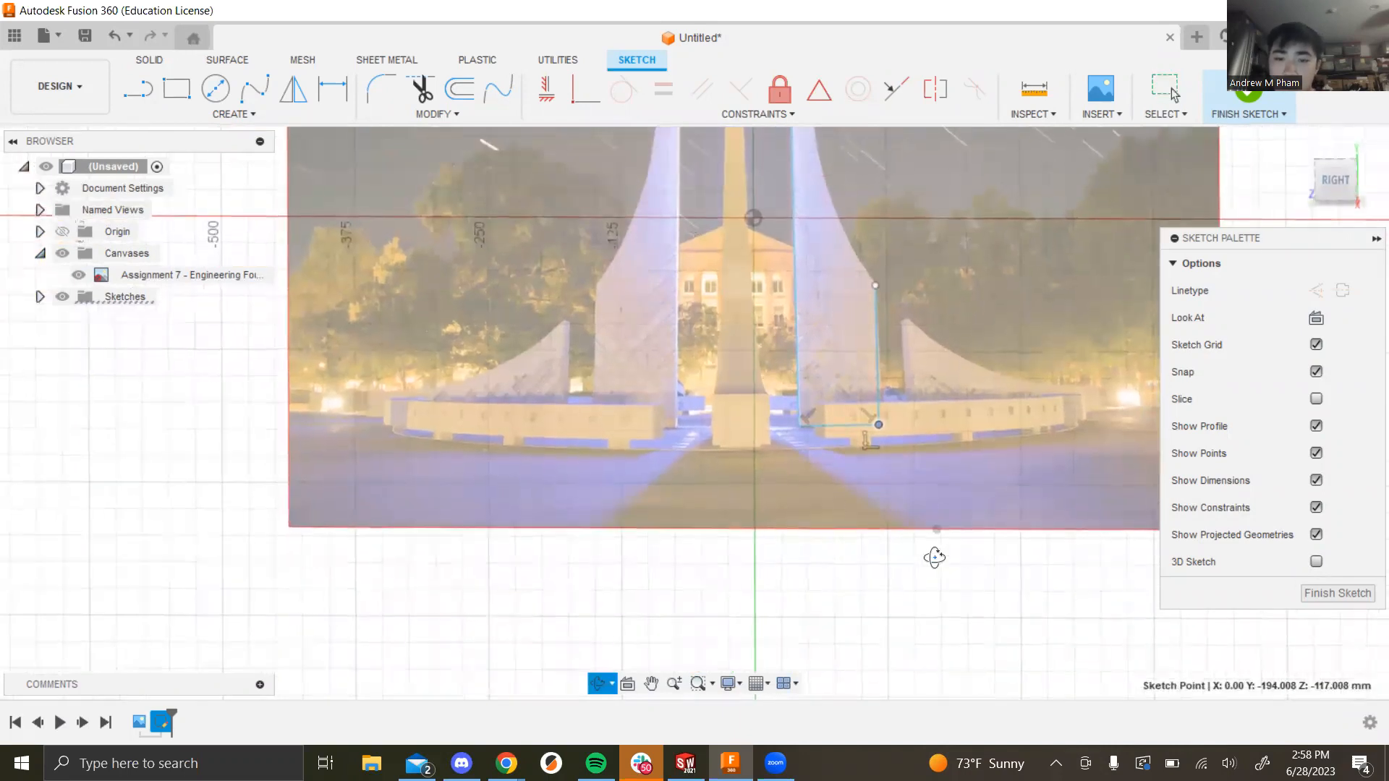
pyautogui.click(1329, 187)
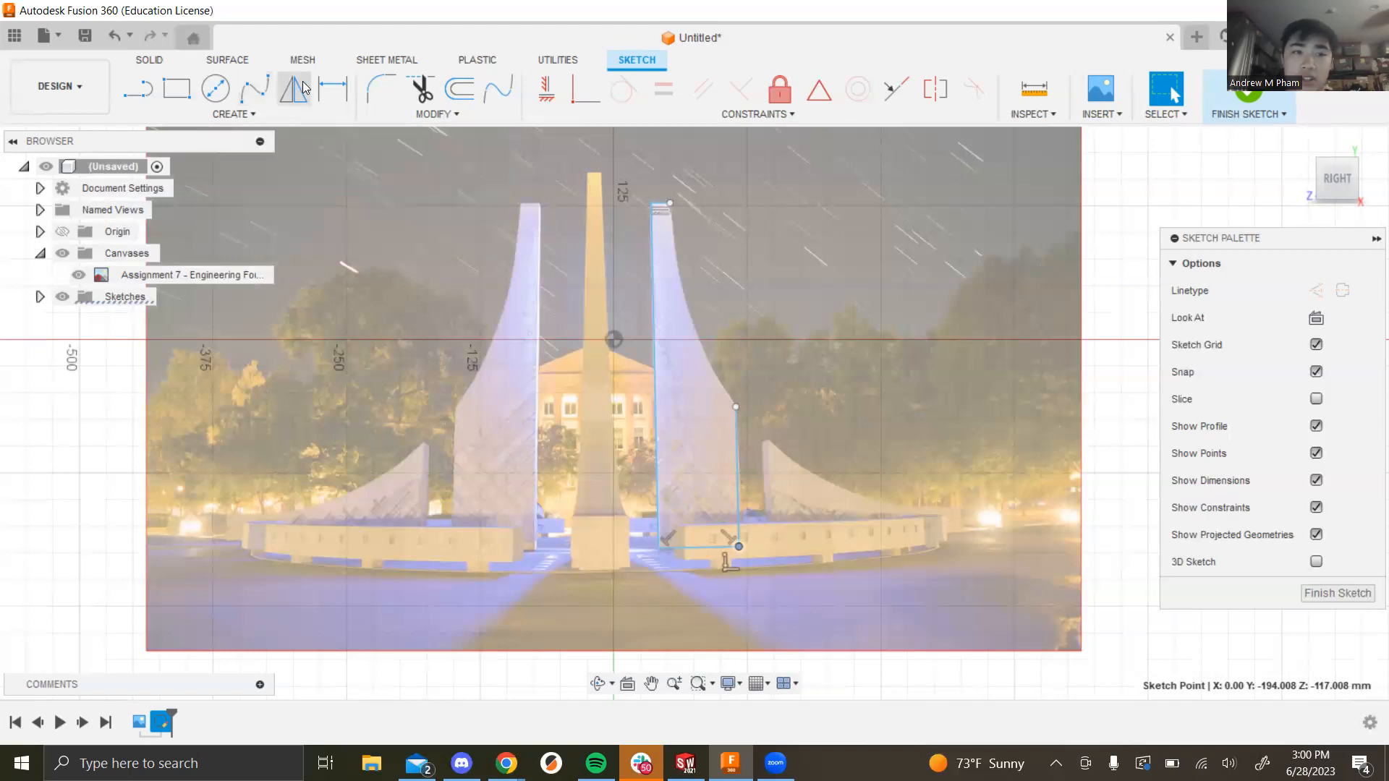
pyautogui.click(254, 90)
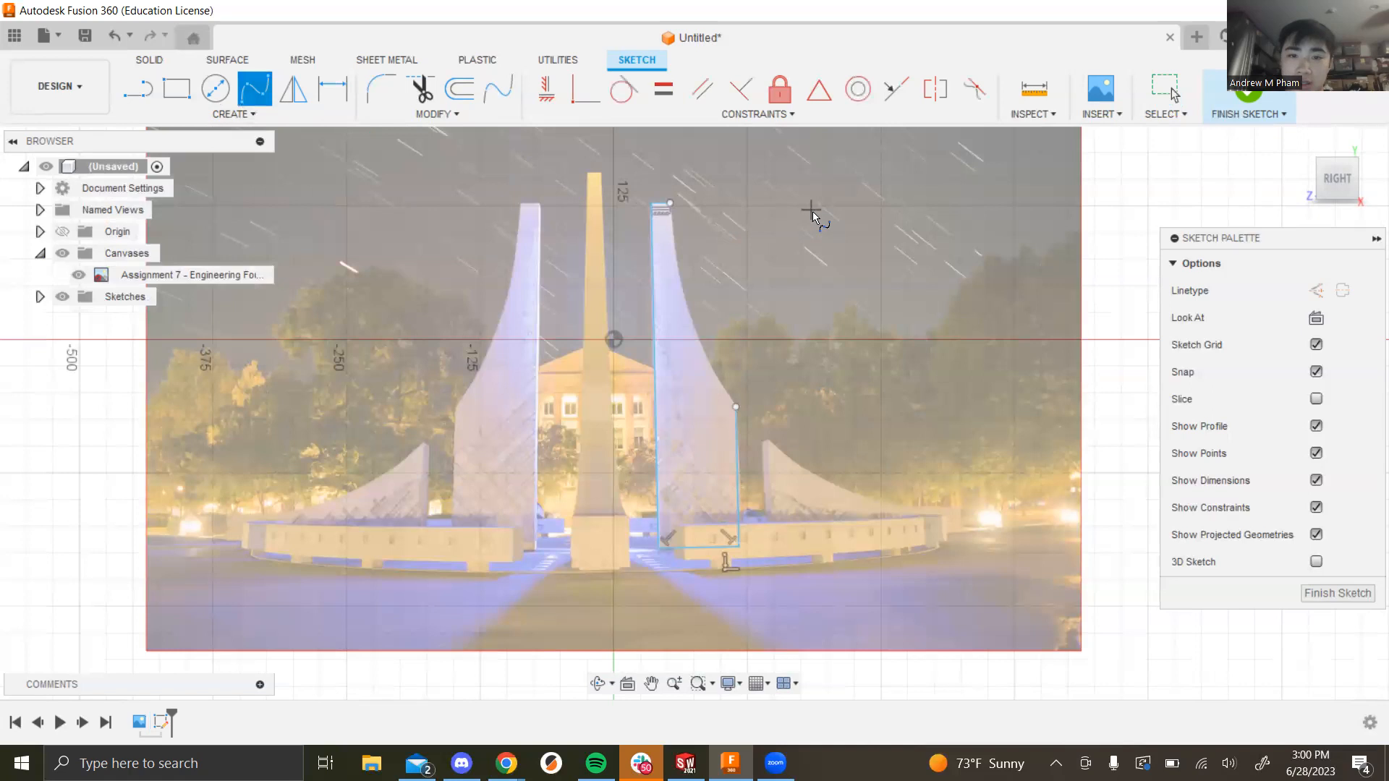
pyautogui.click(774, 233)
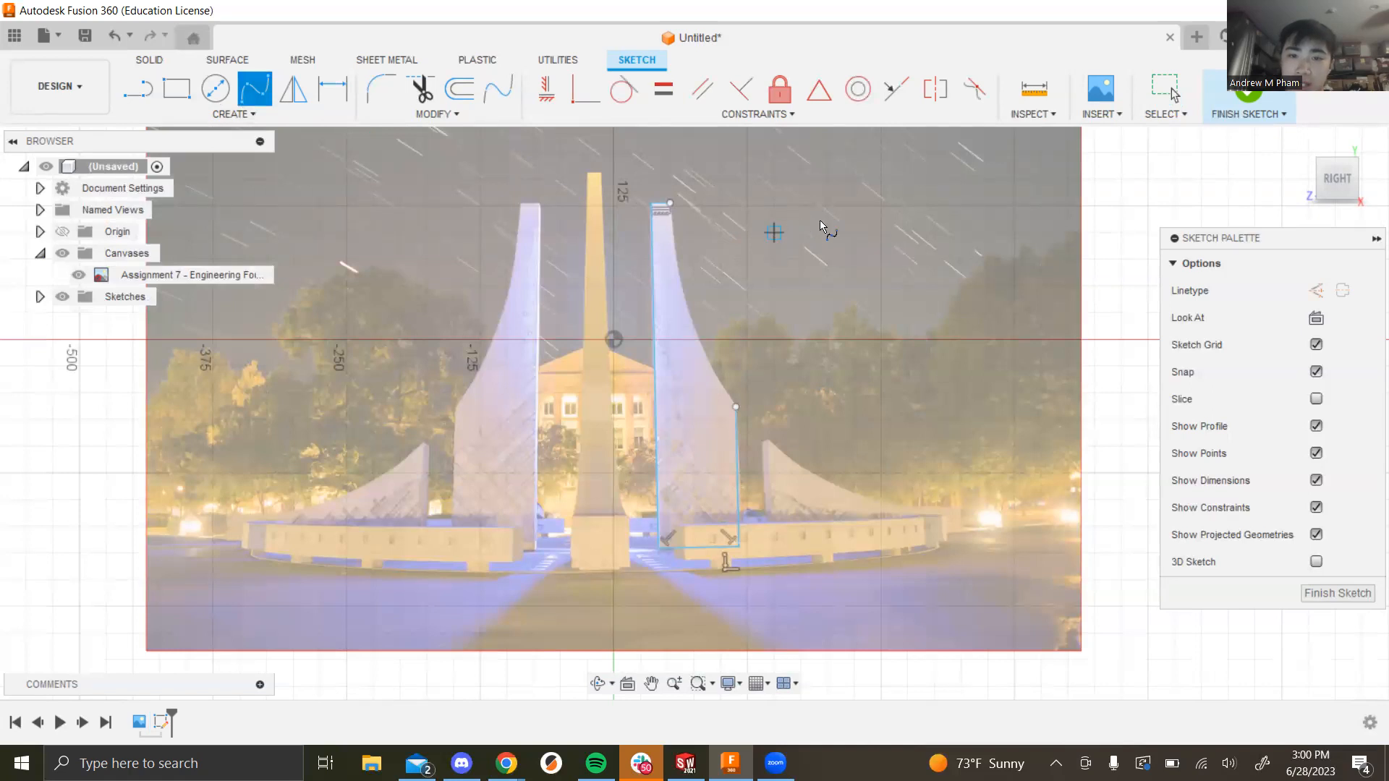
pyautogui.doubleClick(852, 179)
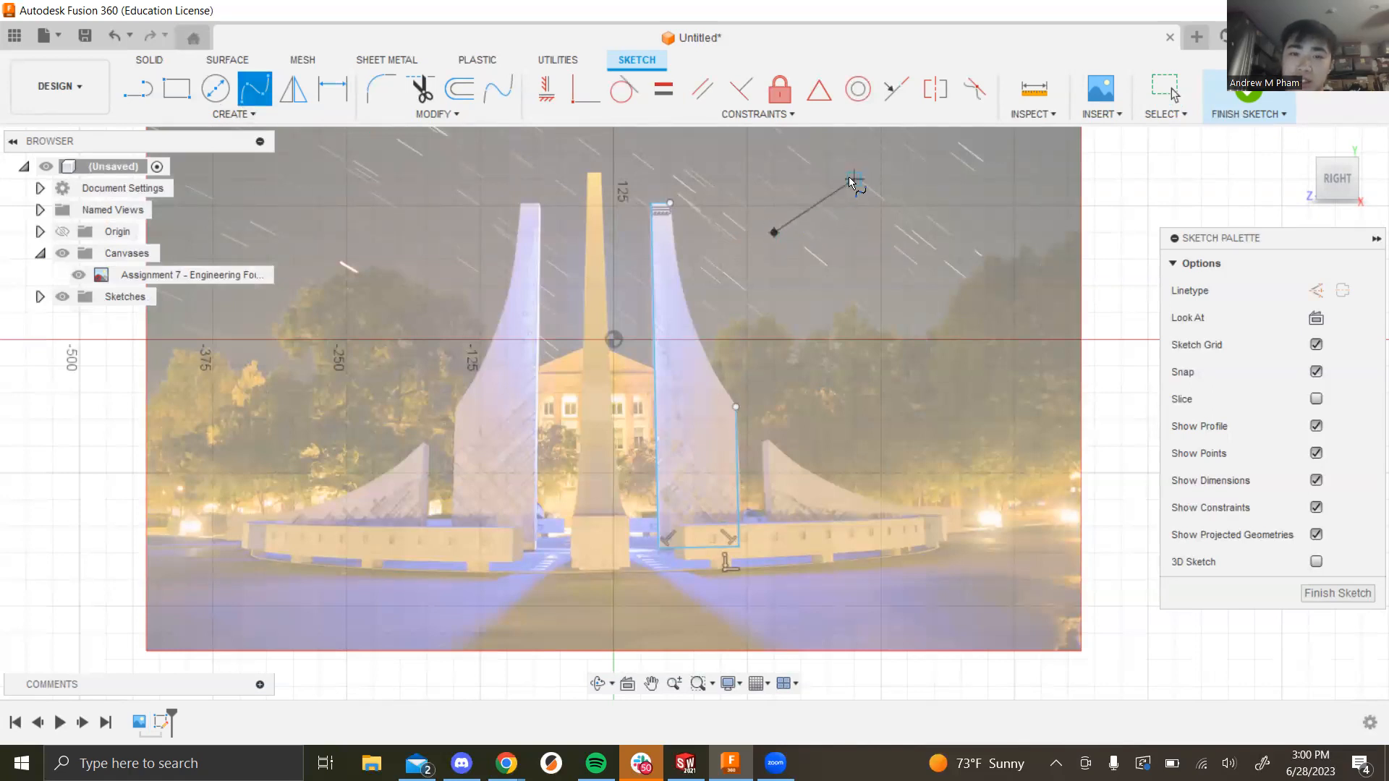
pyautogui.click(934, 232)
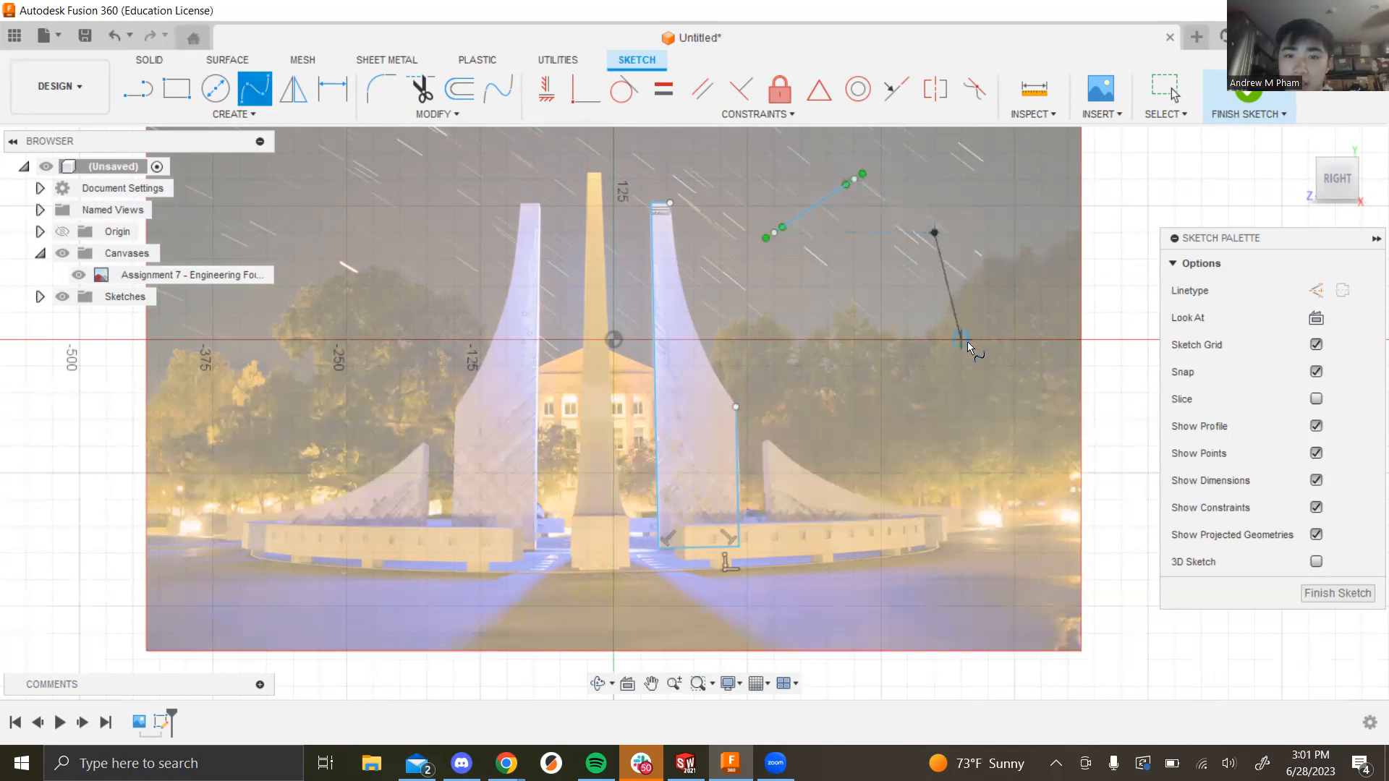
pyautogui.click(1004, 309)
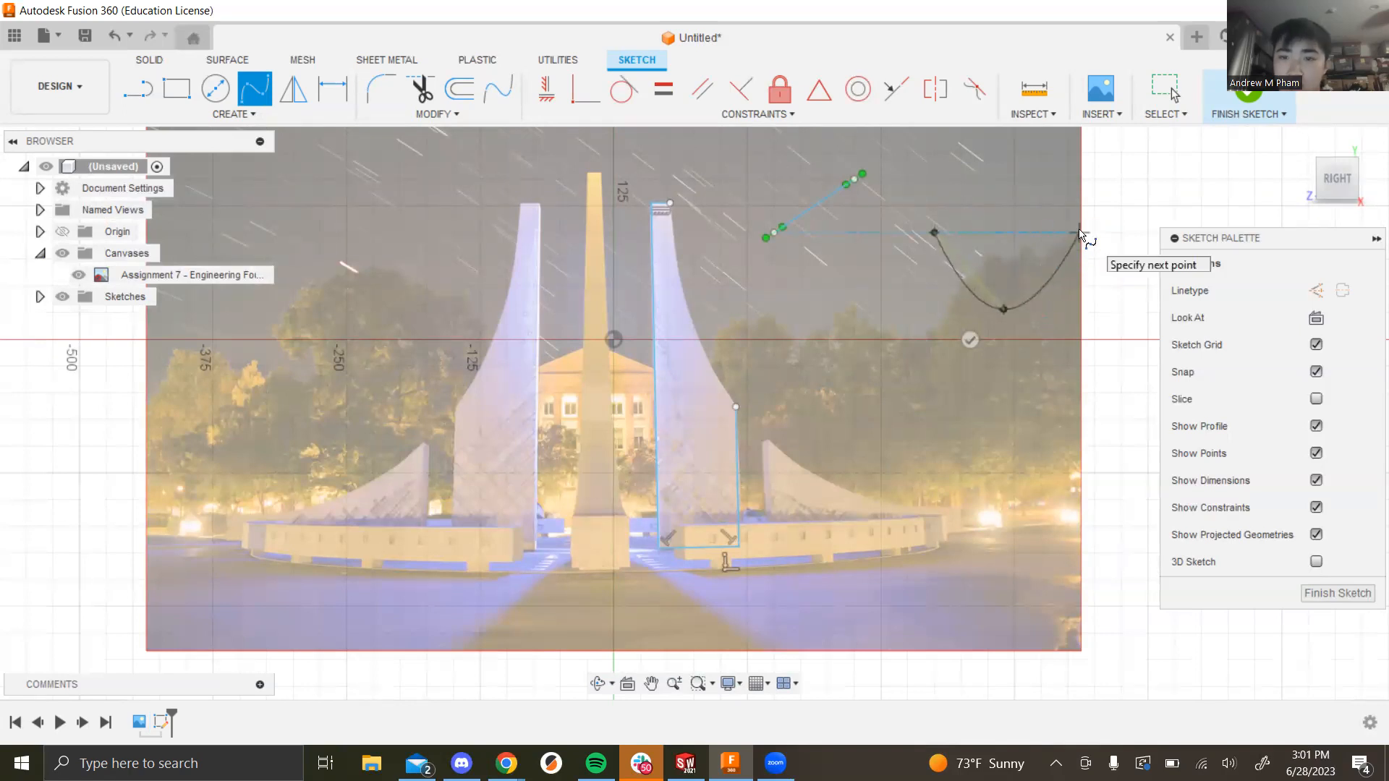
pyautogui.doubleClick(1059, 232)
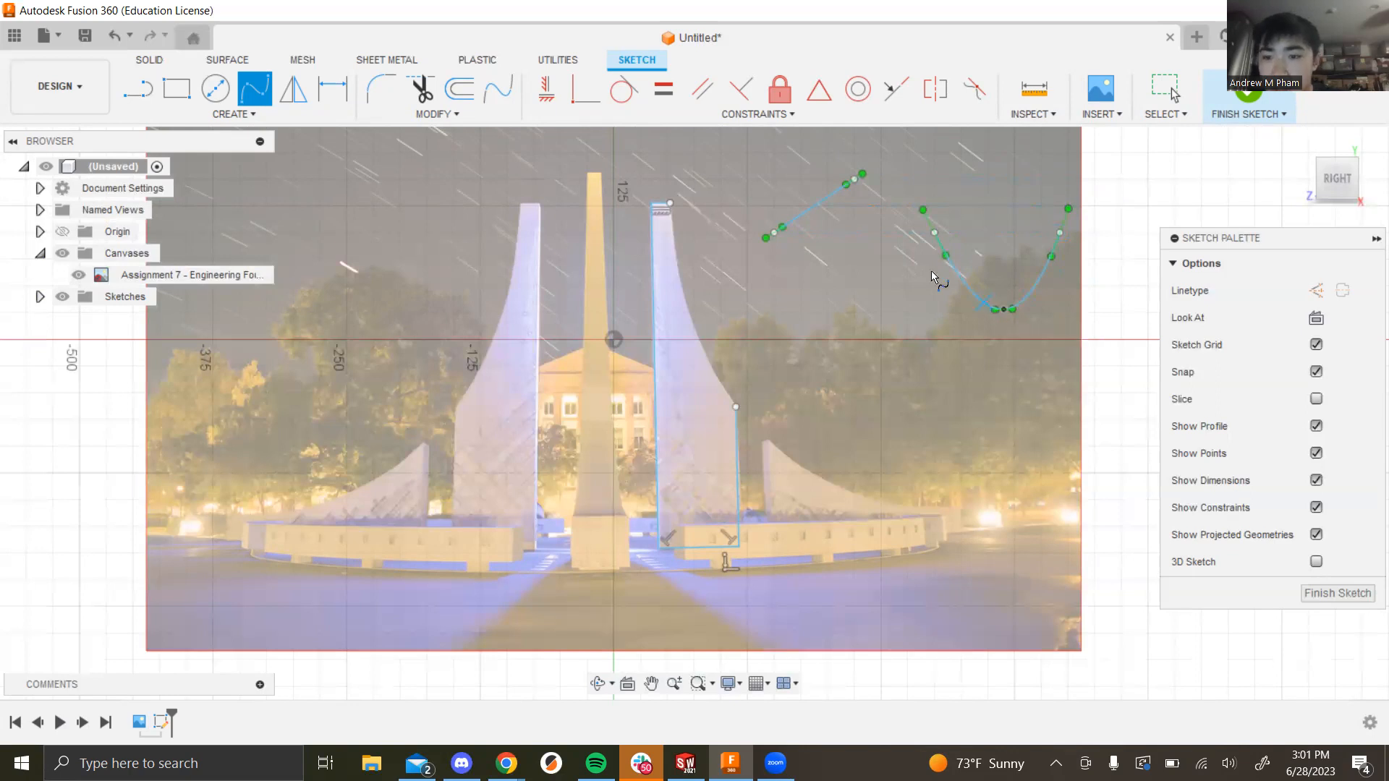
pyautogui.press('Escape')
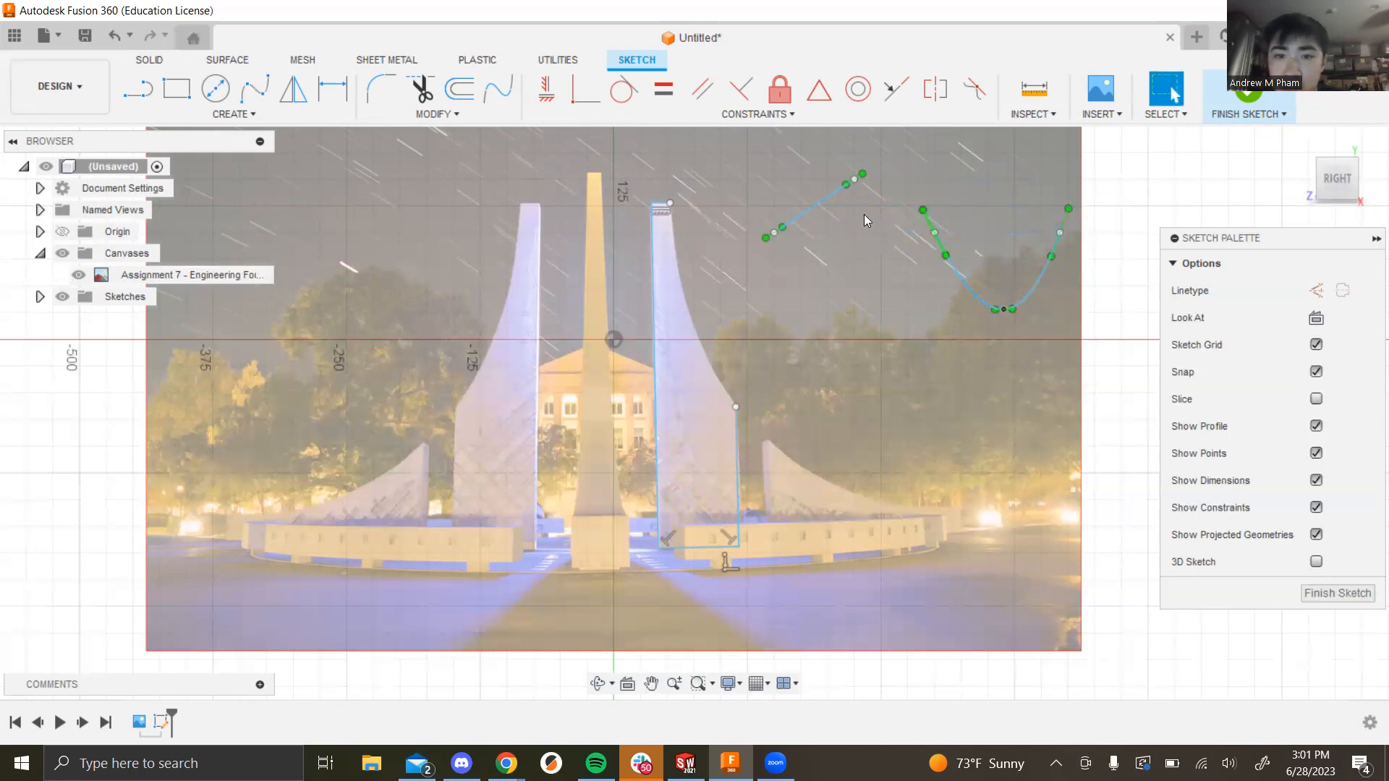
pyautogui.click(962, 278)
pyautogui.press('Delete')
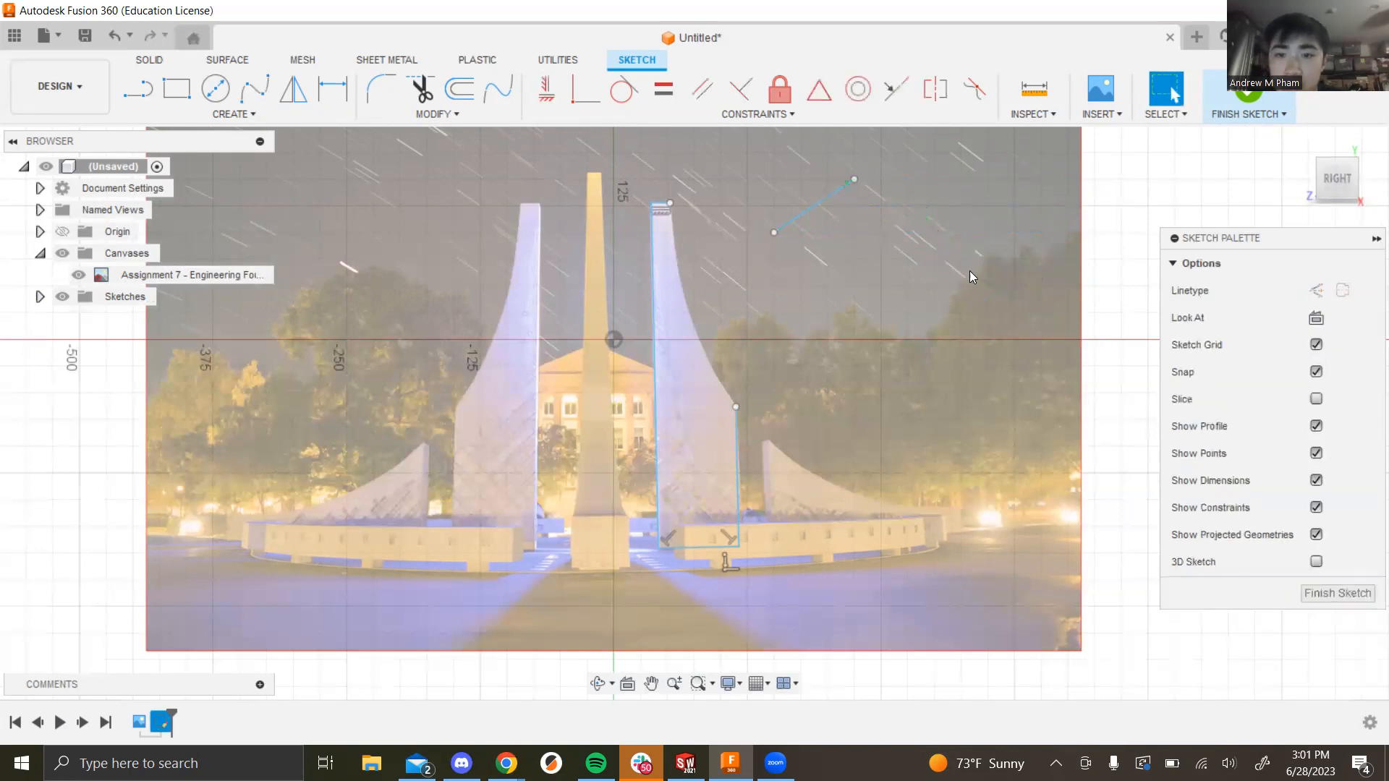
pyautogui.click(828, 202)
pyautogui.press('Delete')
pyautogui.click(266, 100)
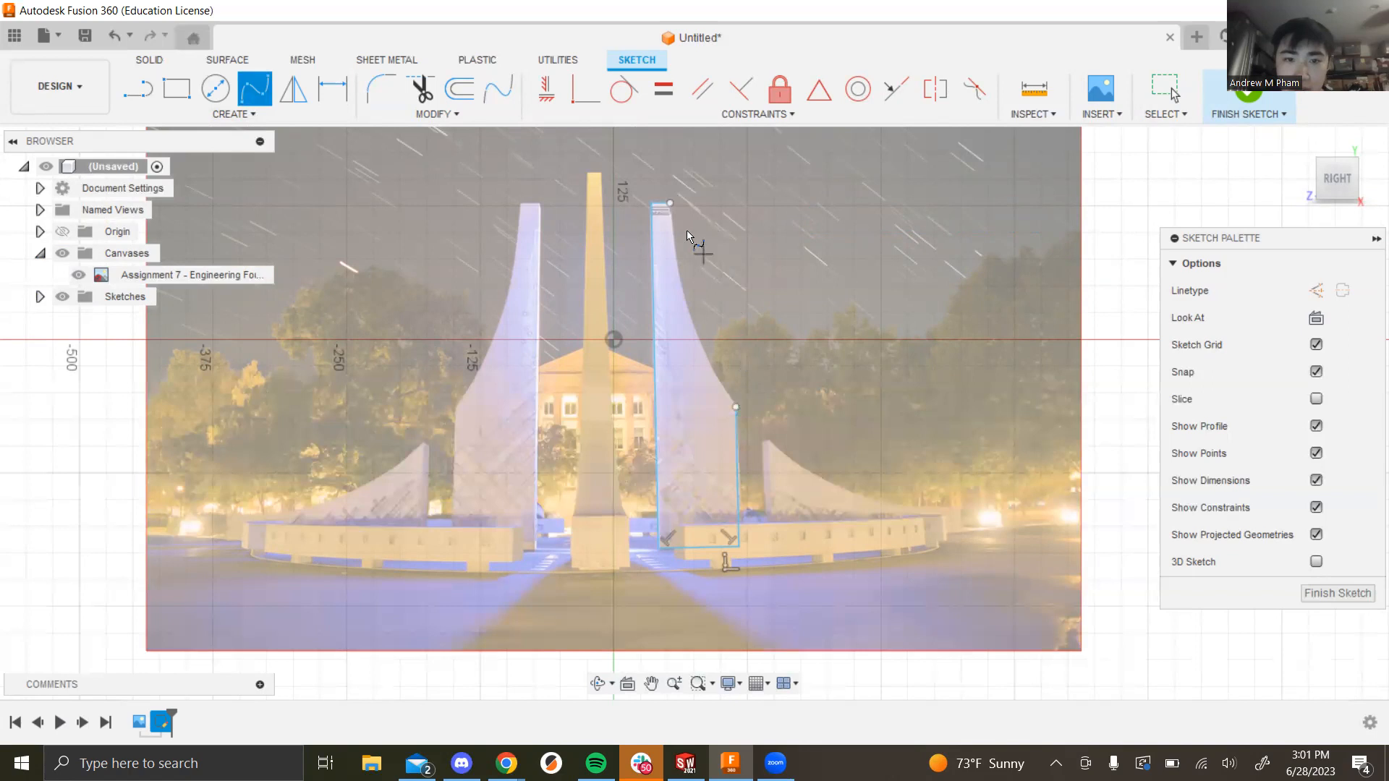
# Step: Start a fit-point spline at the fin's top corner with points down its curved edge
pyautogui.scroll(-1, 684, 224)
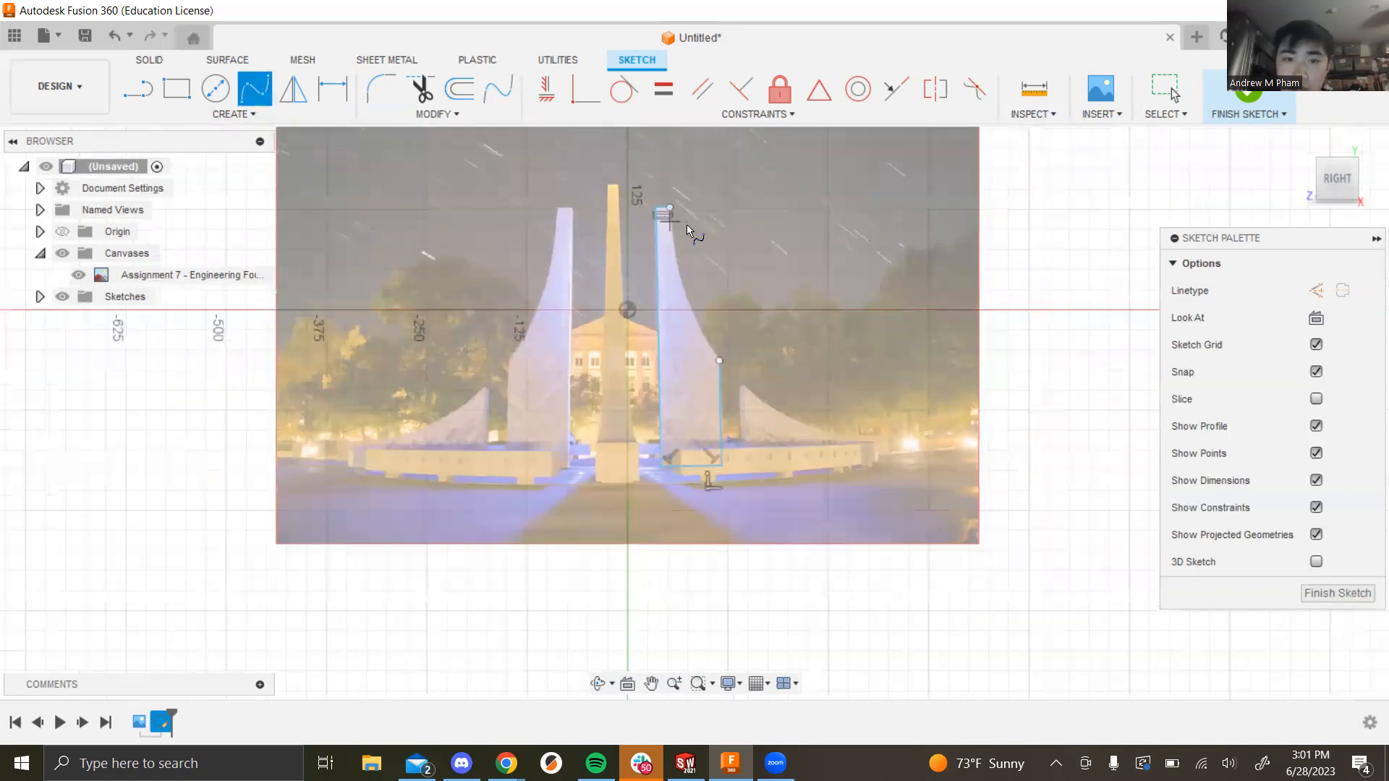
pyautogui.scroll(4, 674, 224)
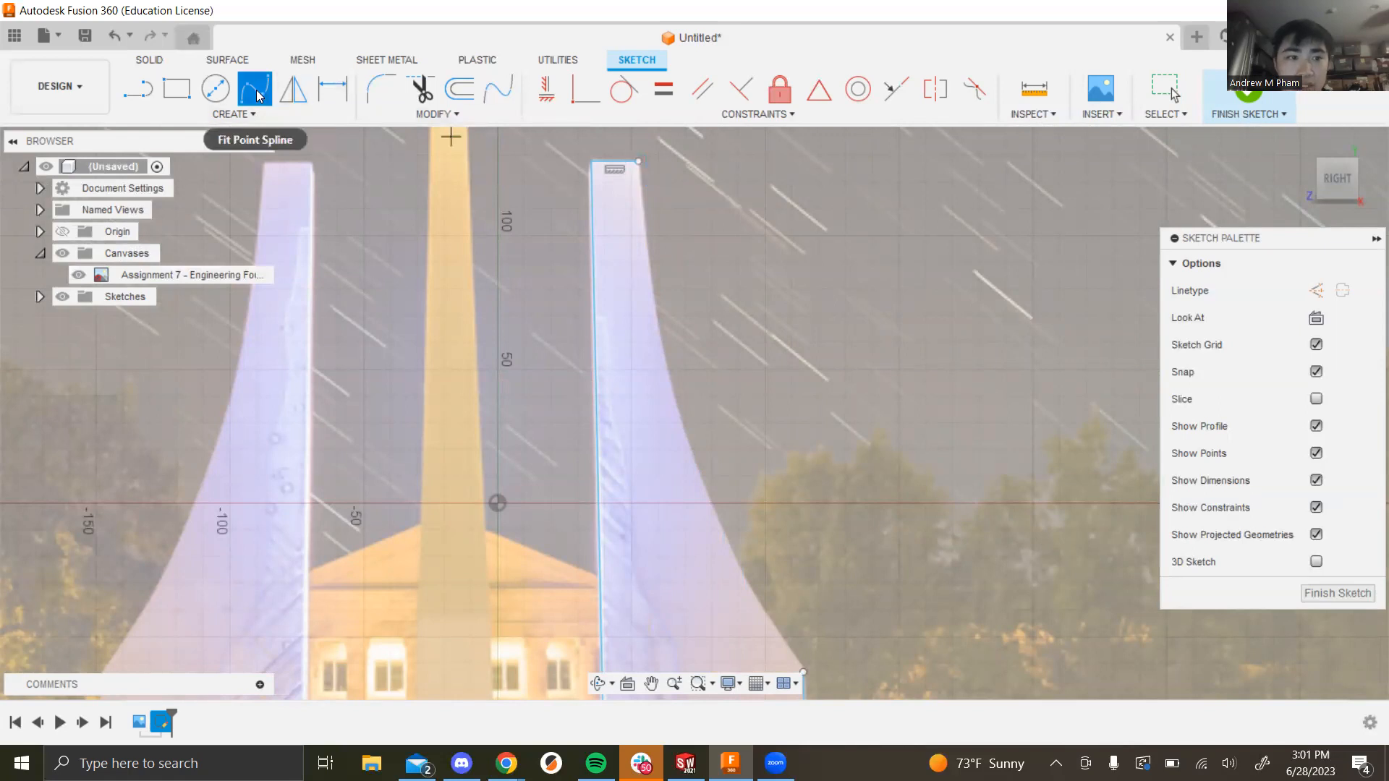
pyautogui.click(639, 161)
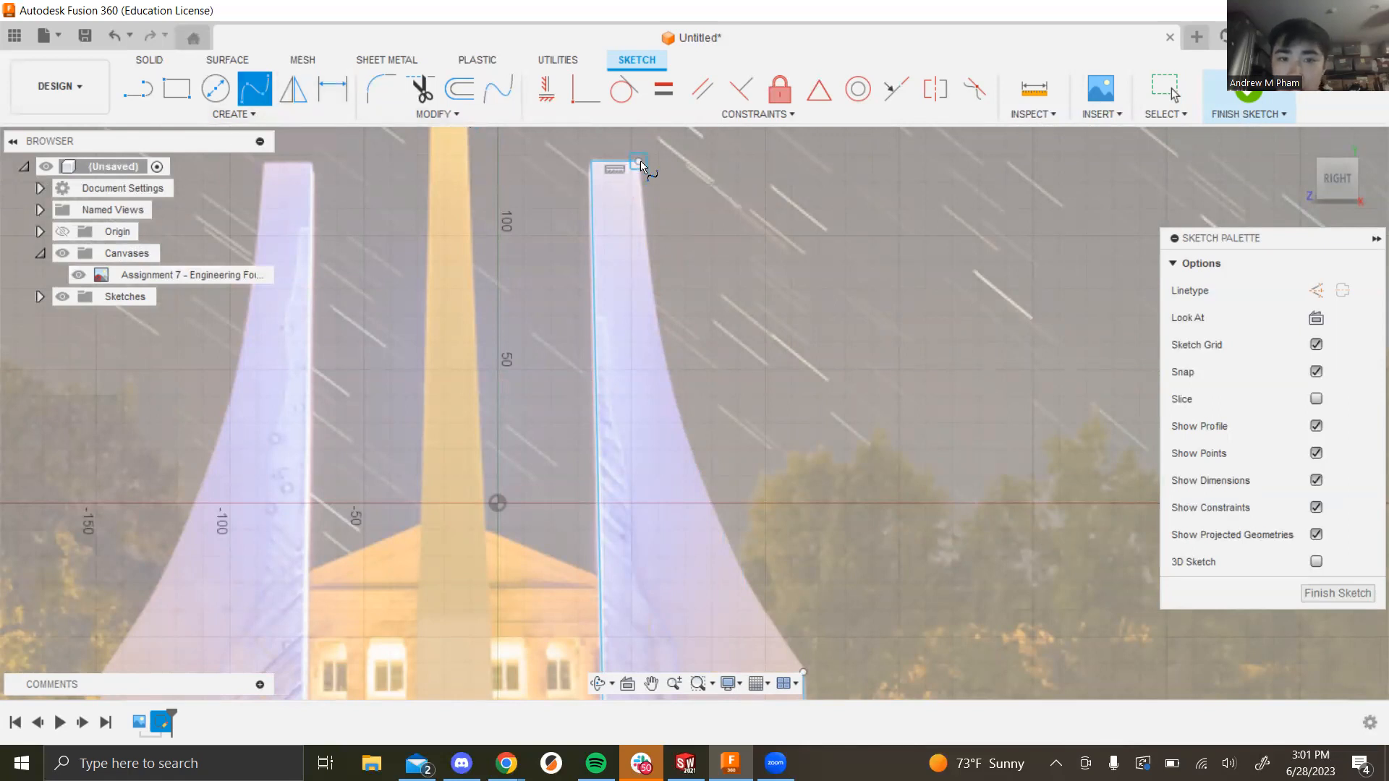
pyautogui.click(650, 268)
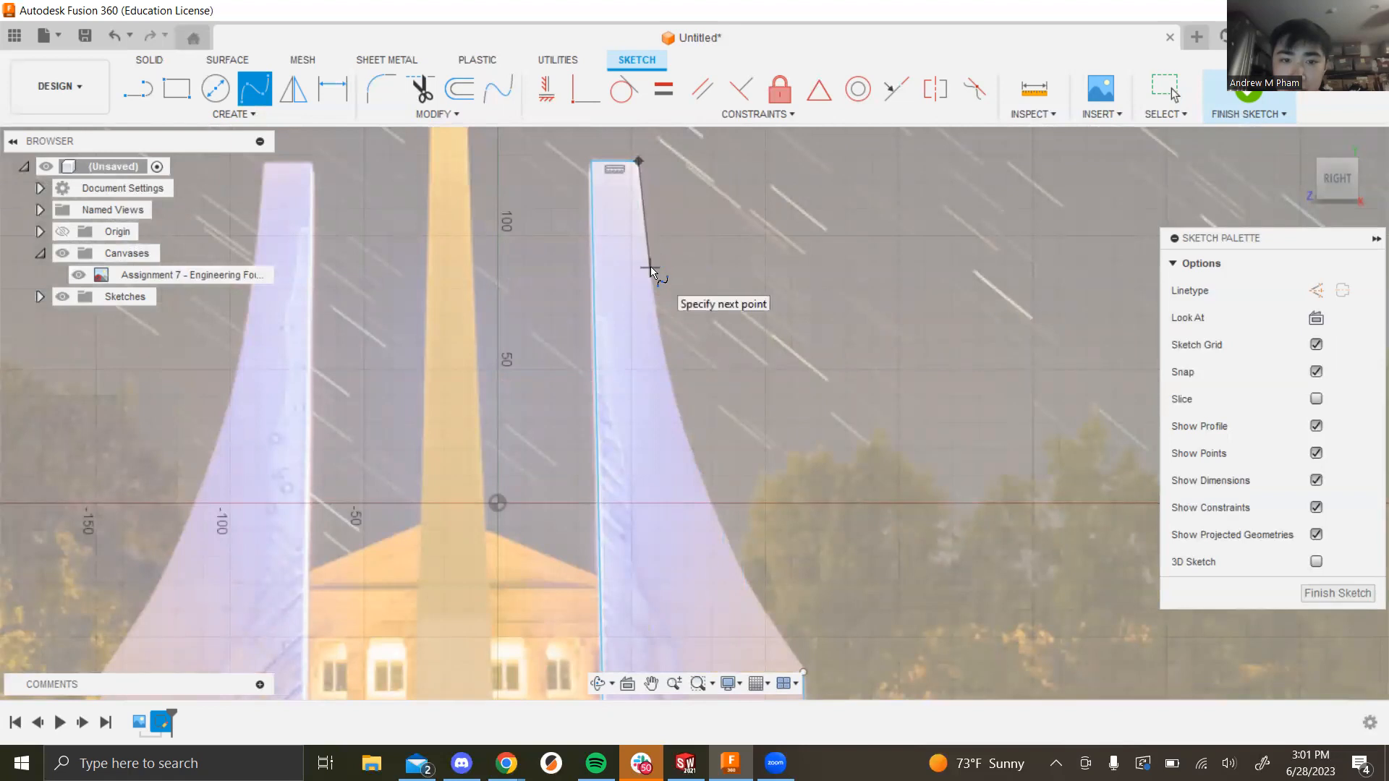
pyautogui.click(676, 407)
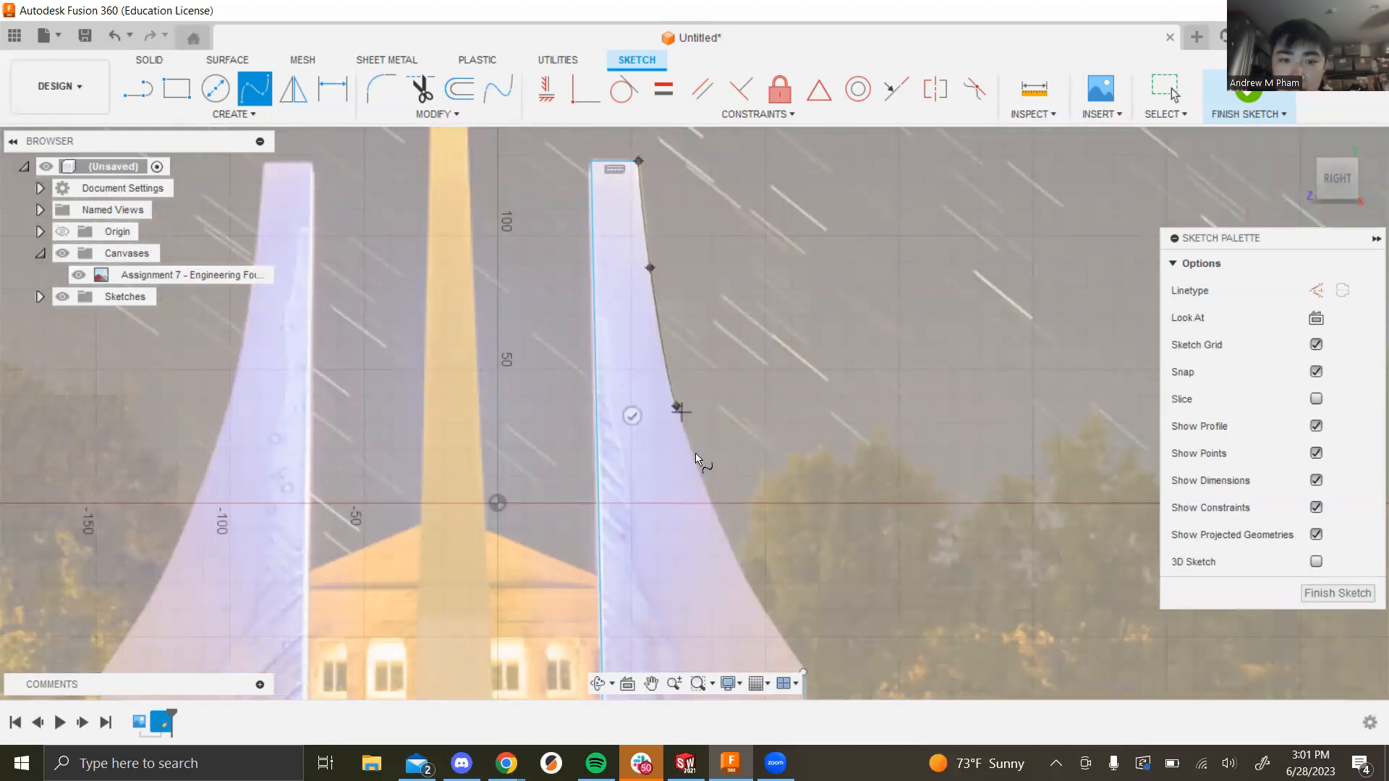
pyautogui.click(720, 521)
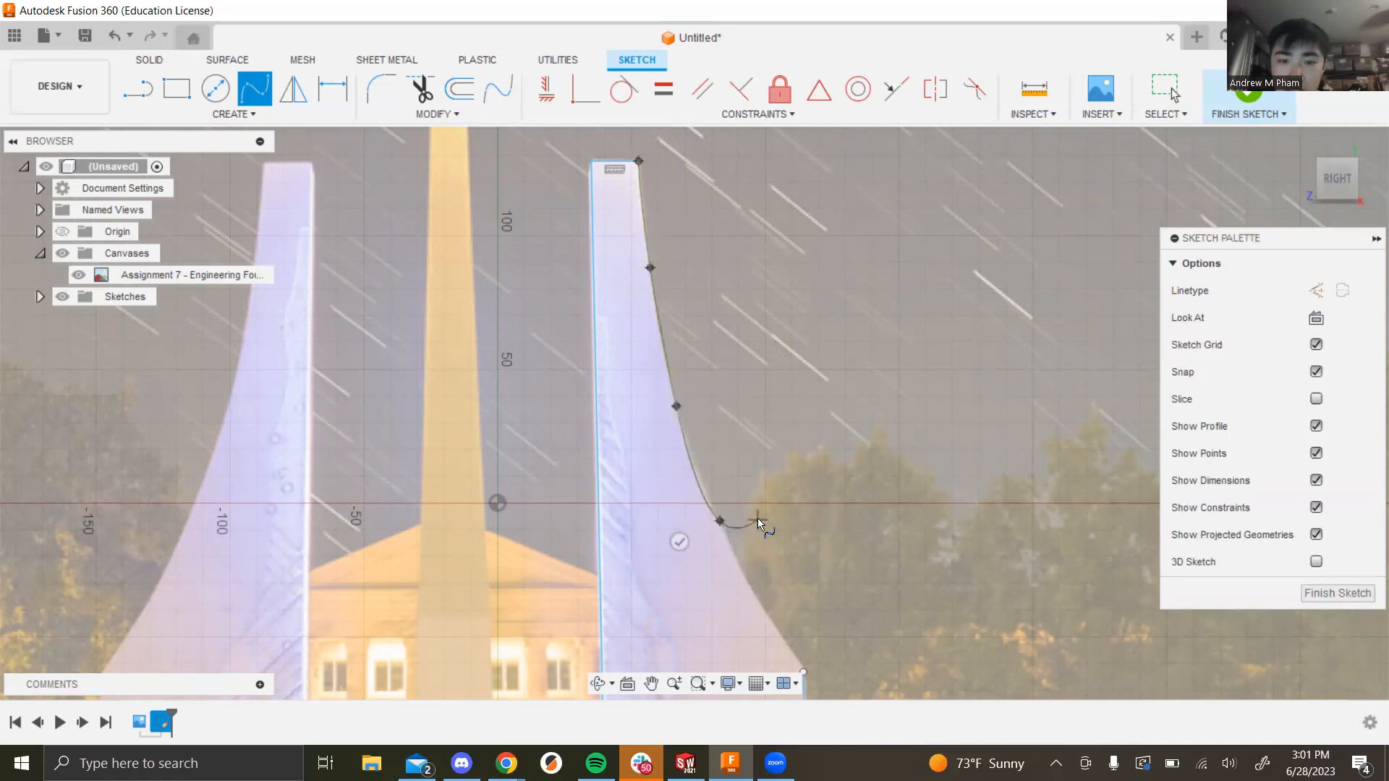
# Step: Add the remaining spline points down to the fin's bottom corner and finish the spline
pyautogui.scroll(-3, 757, 517)
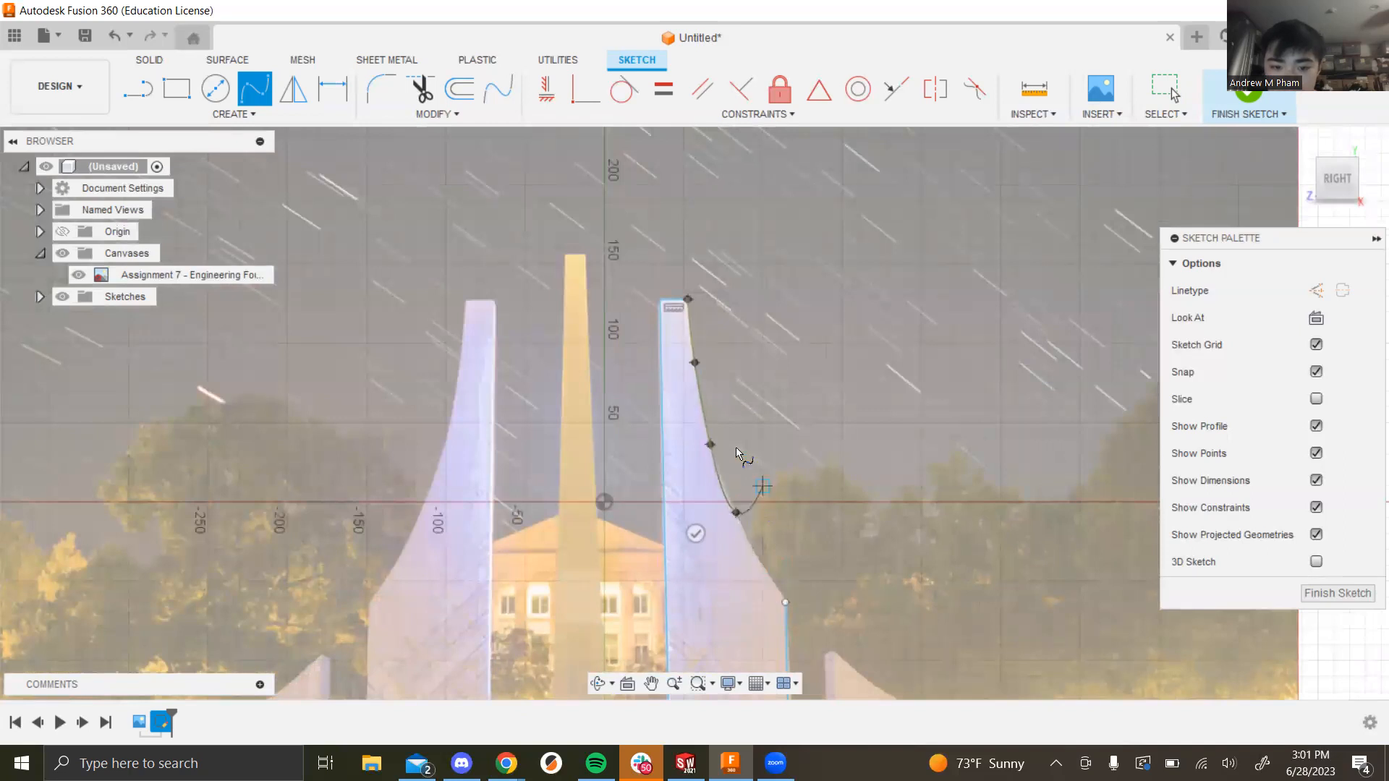
pyautogui.scroll(-5, 735, 447)
pyautogui.scroll(3, 846, 626)
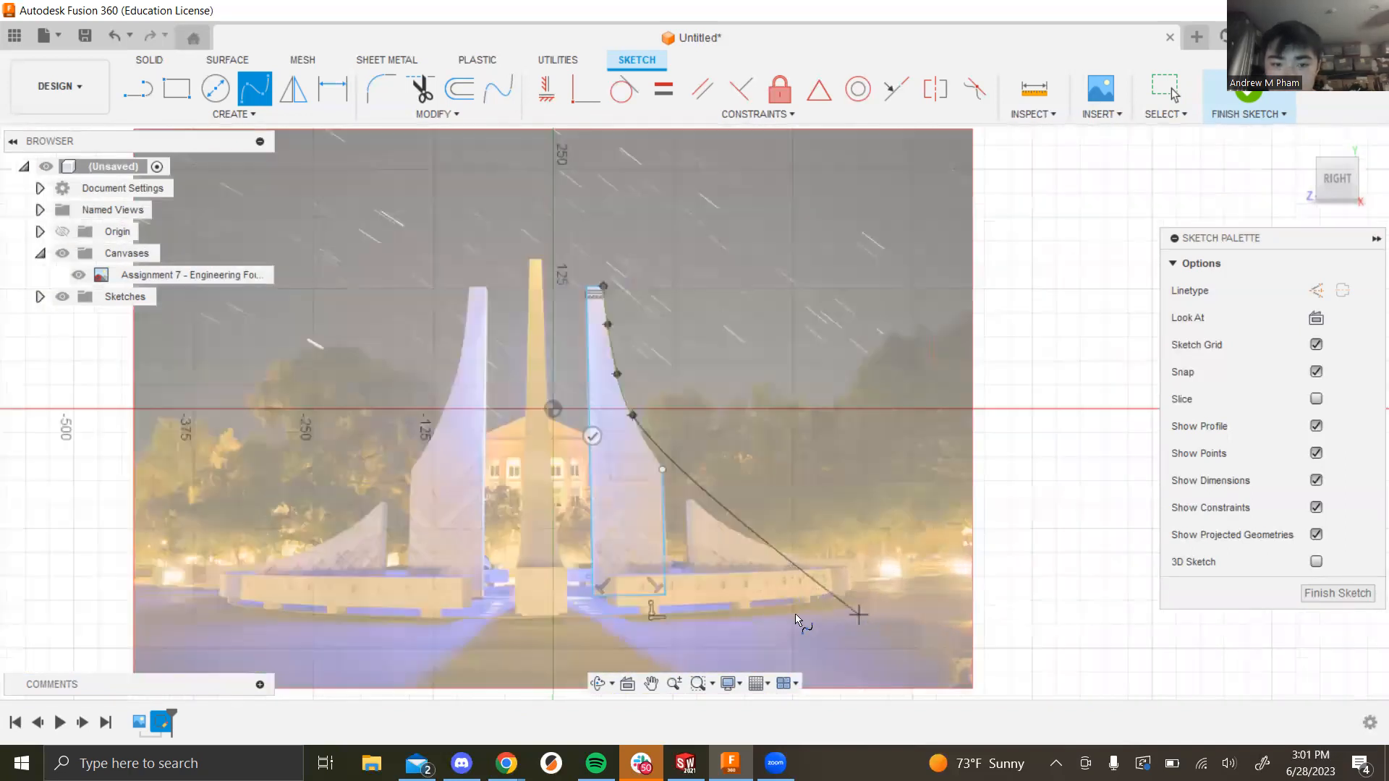
pyautogui.scroll(3, 796, 614)
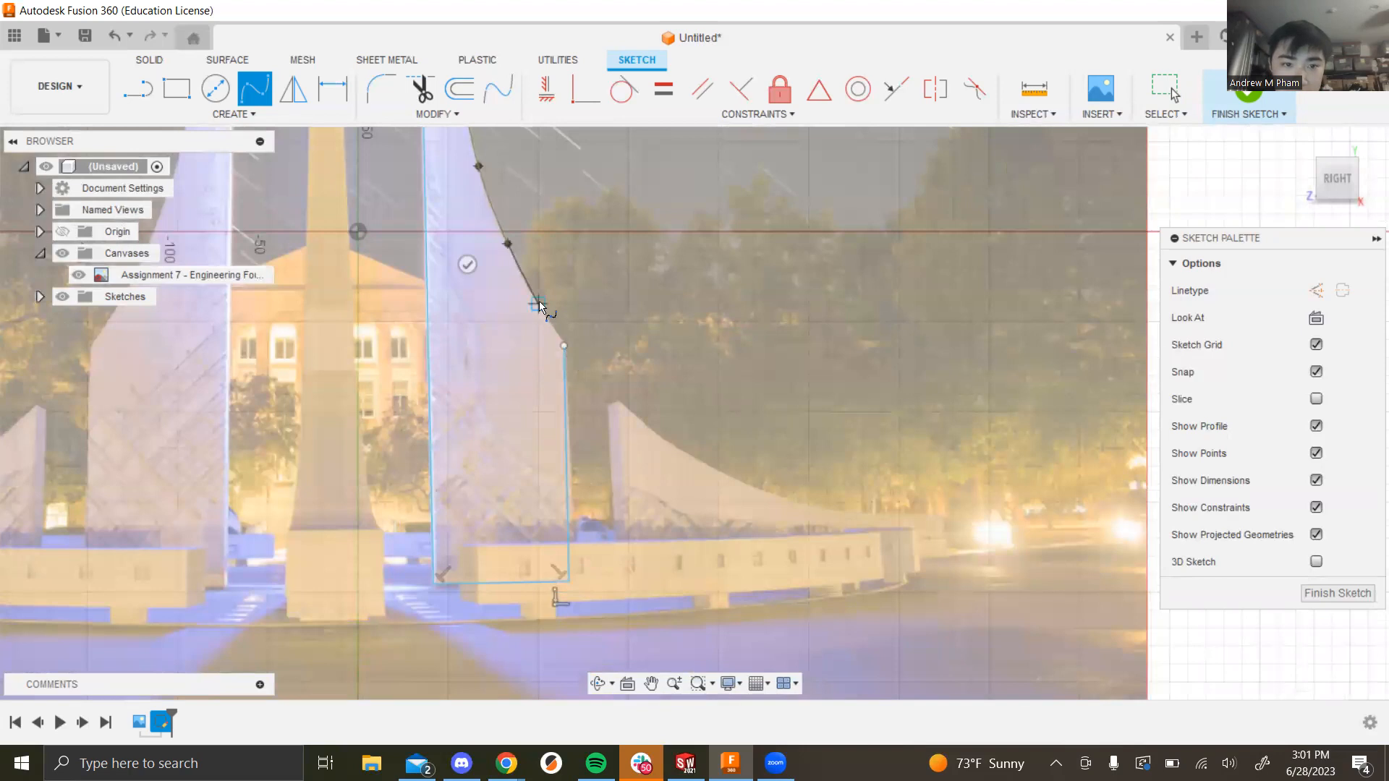
pyautogui.scroll(5, 509, 289)
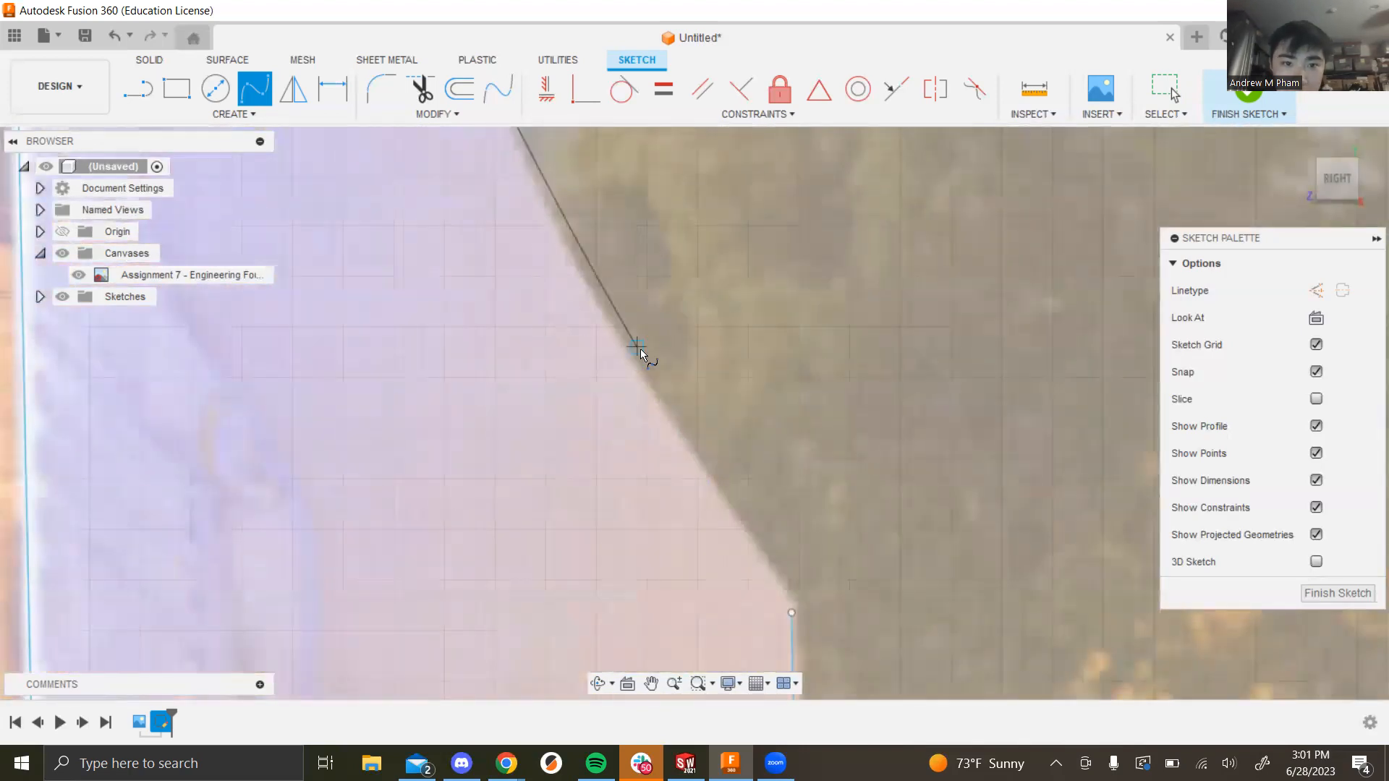
pyautogui.click(601, 305)
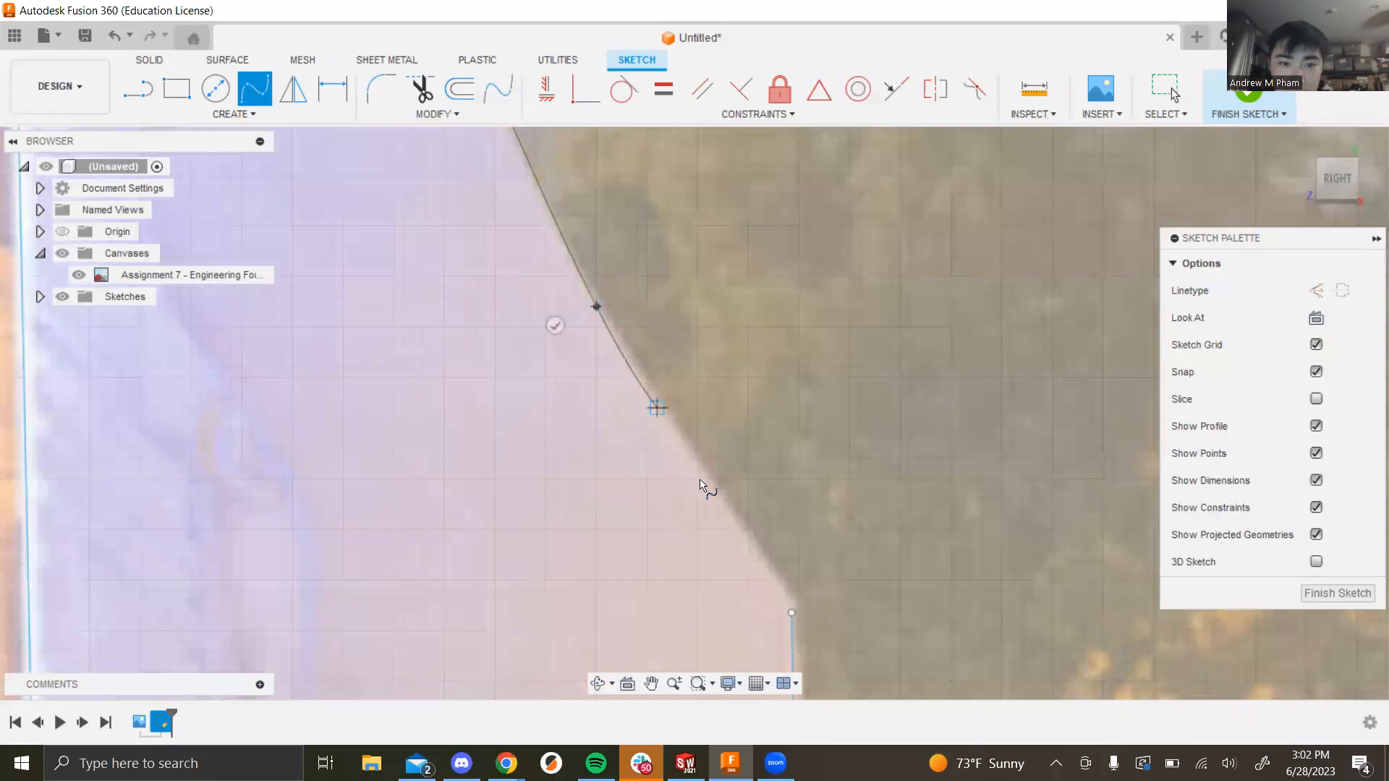
pyautogui.click(793, 612)
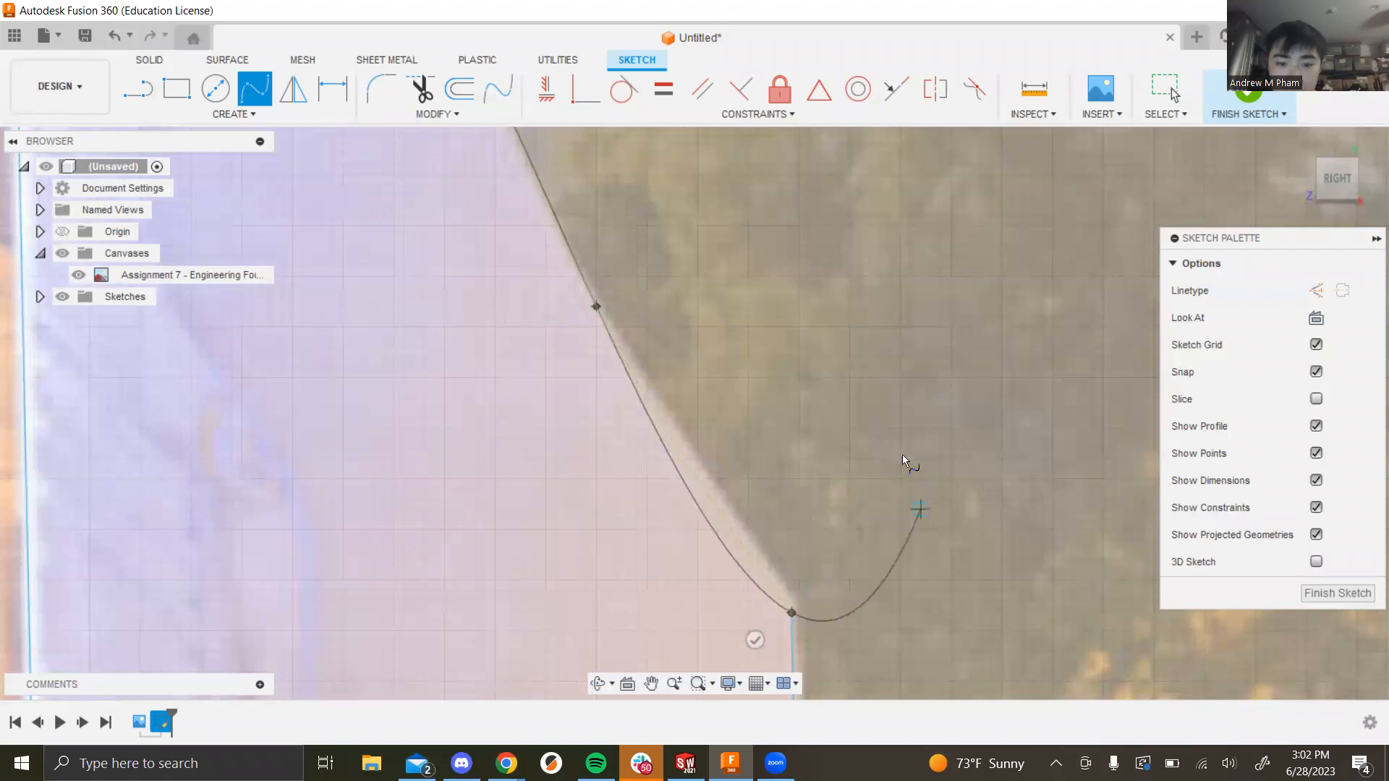
pyautogui.scroll(-3, 959, 517)
pyautogui.scroll(3, 957, 515)
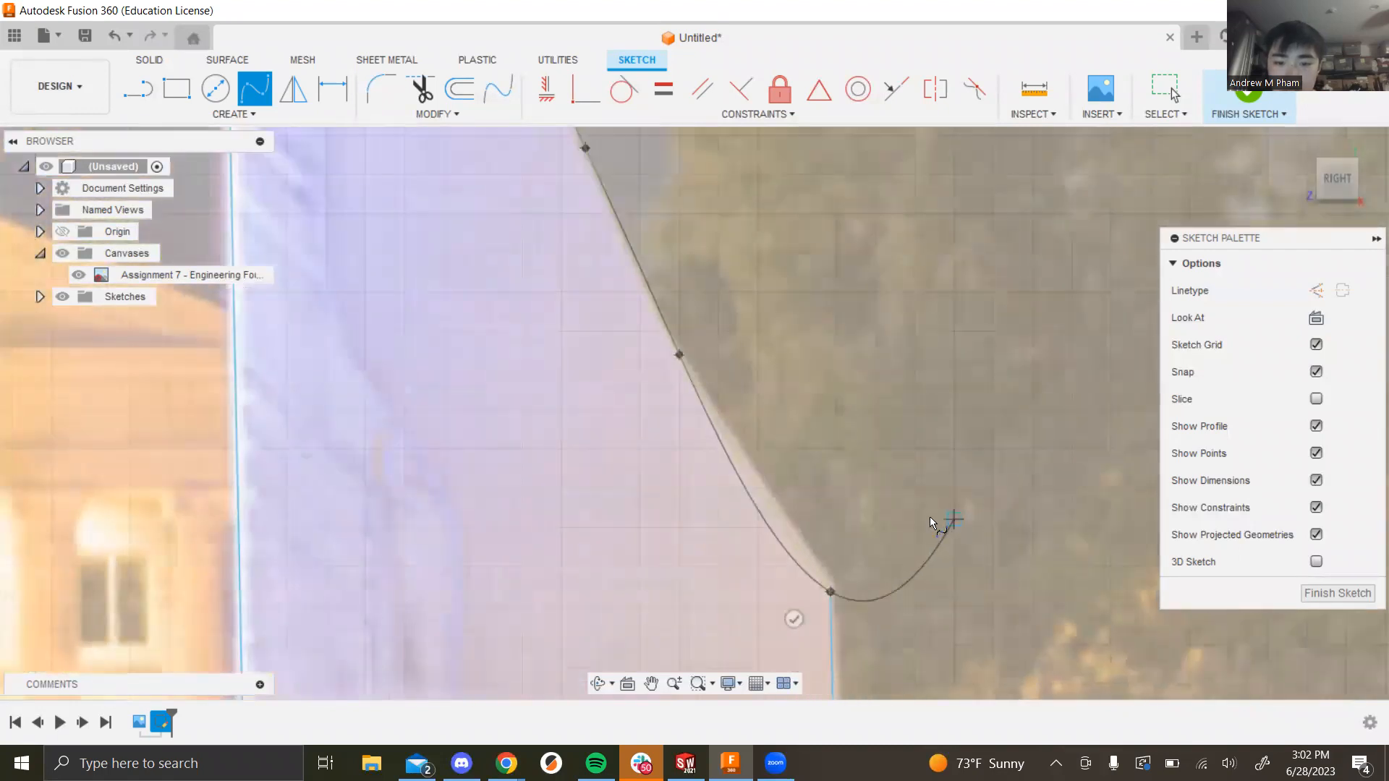
pyautogui.click(792, 617)
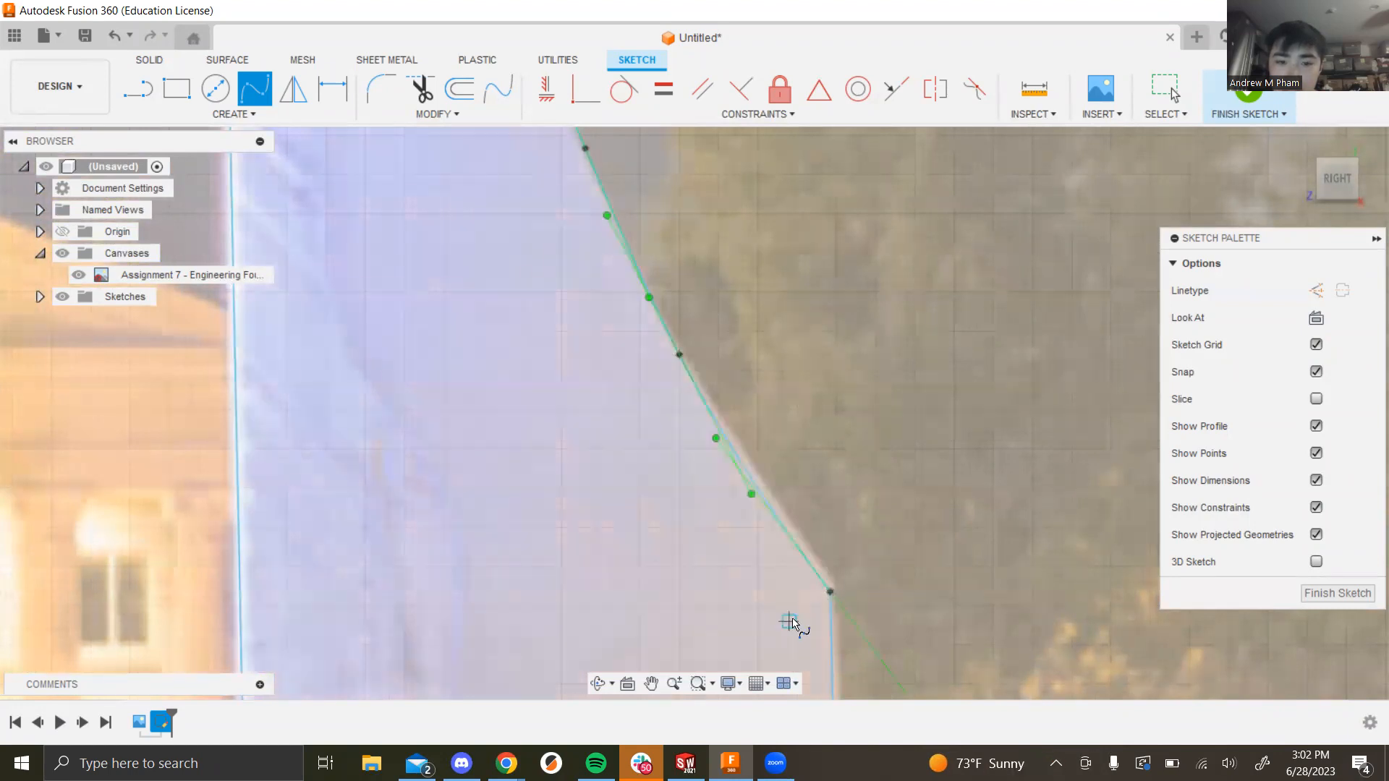
pyautogui.press('Escape')
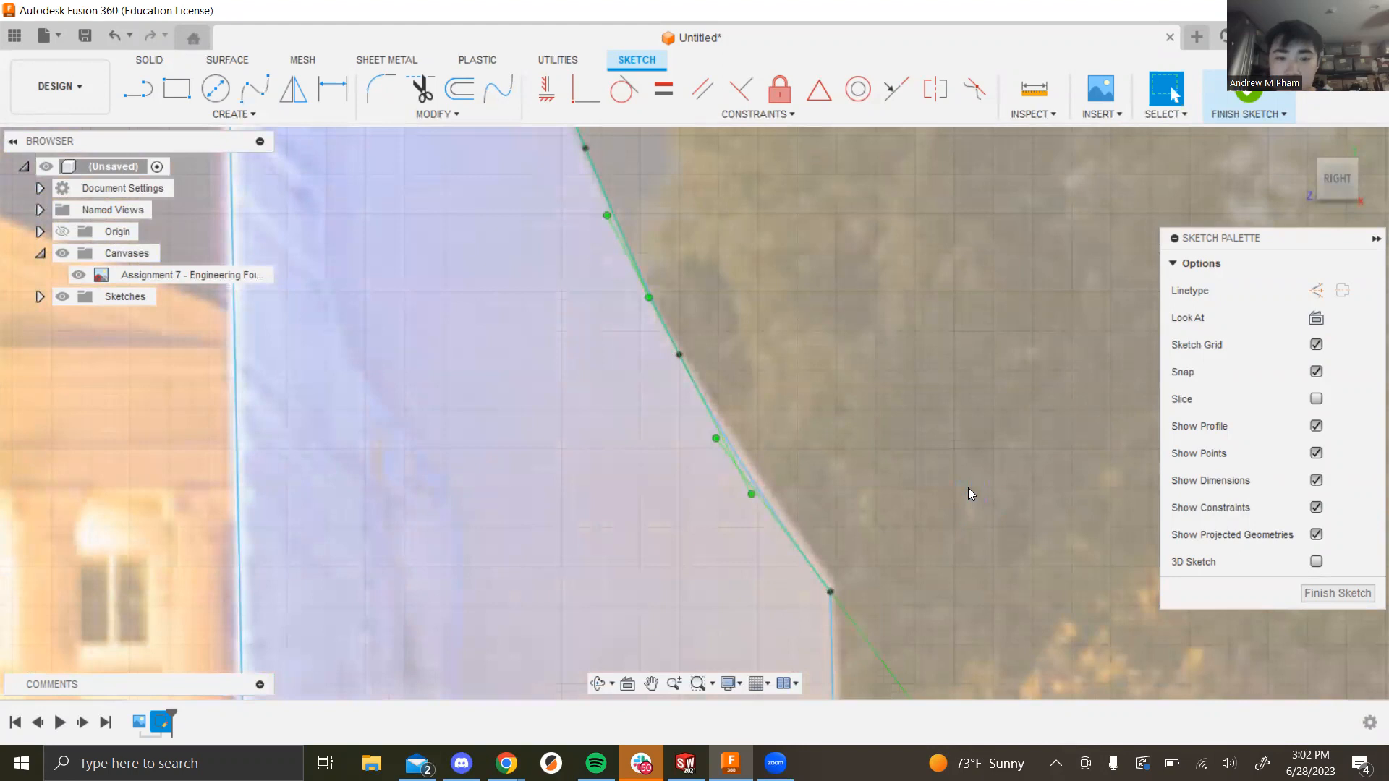
pyautogui.scroll(-6, 851, 387)
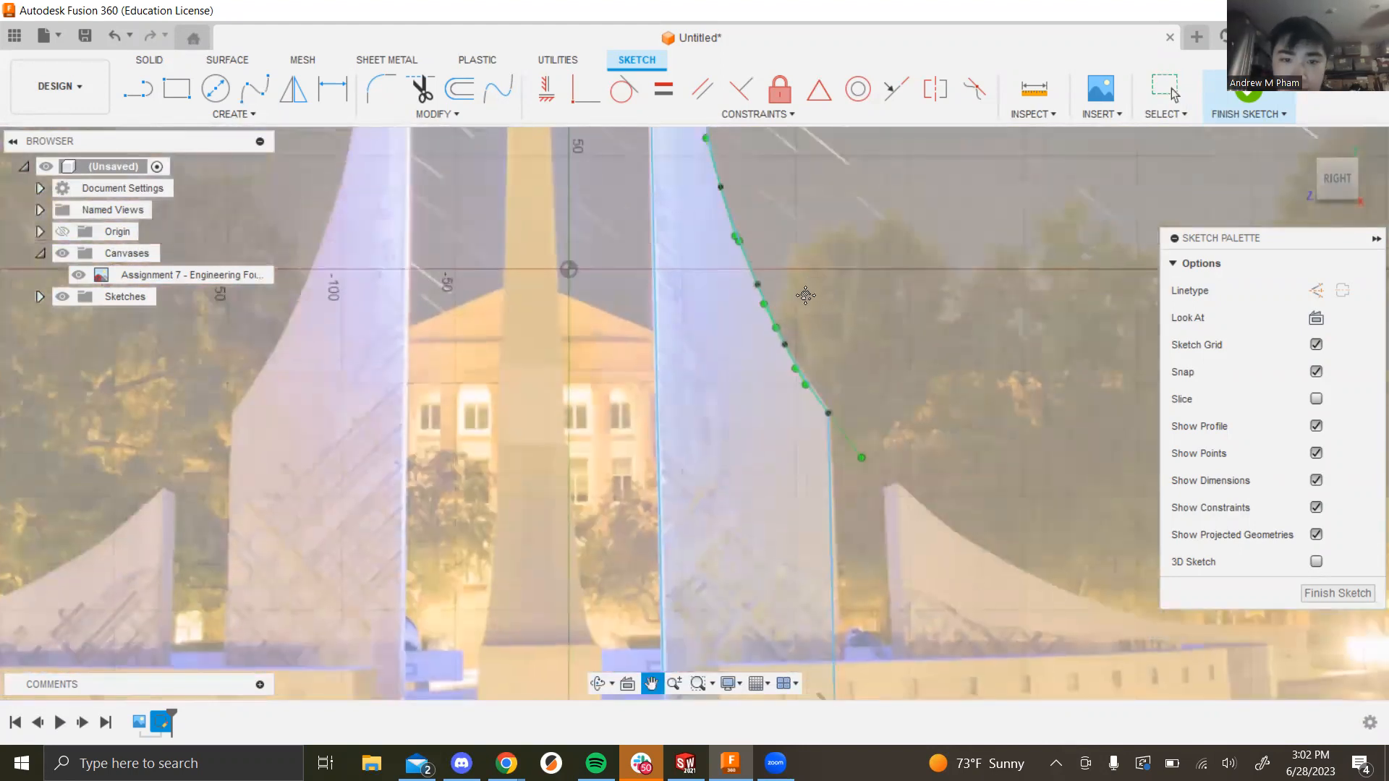
pyautogui.scroll(5, 655, 283)
pyautogui.scroll(4, 670, 345)
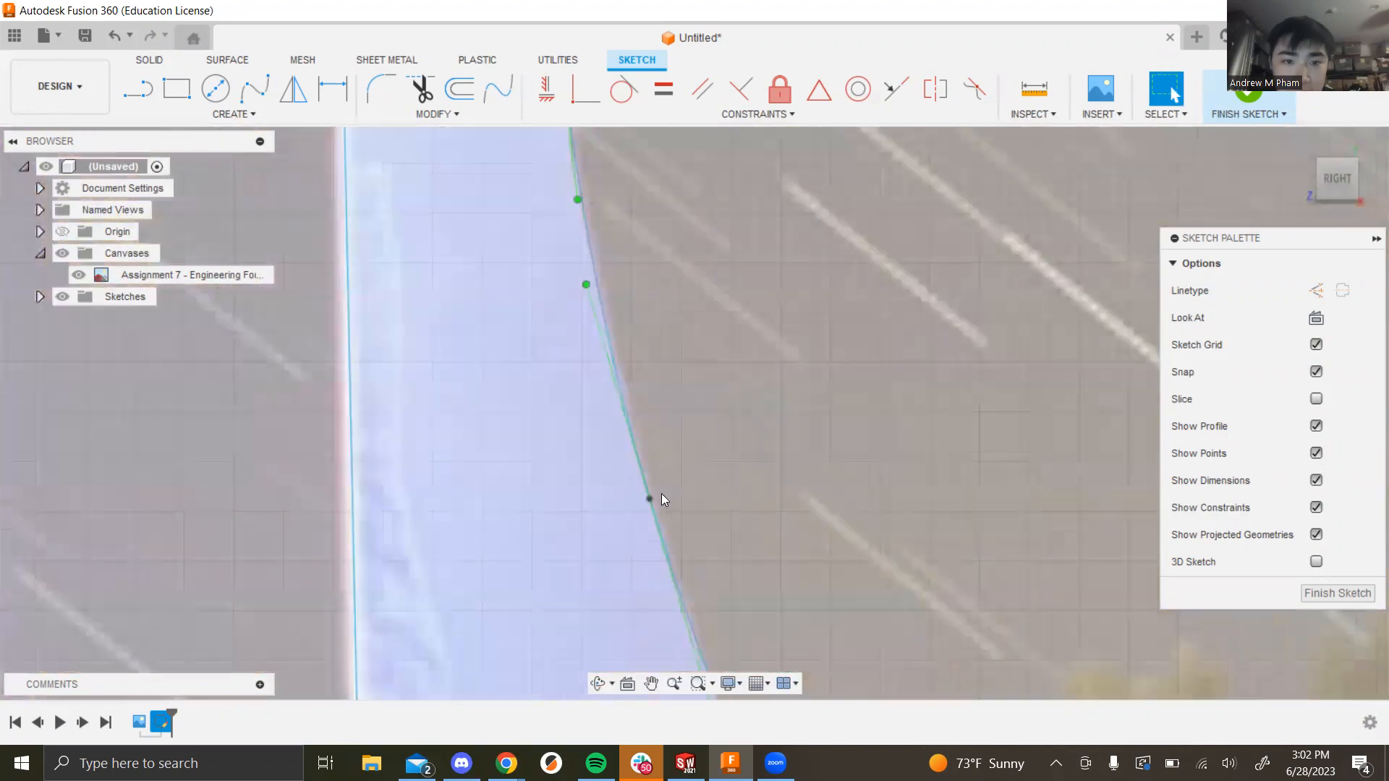
pyautogui.moveTo(729, 261); pyautogui.dragTo(682, 530, button='middle')
pyautogui.scroll(4, 584, 275)
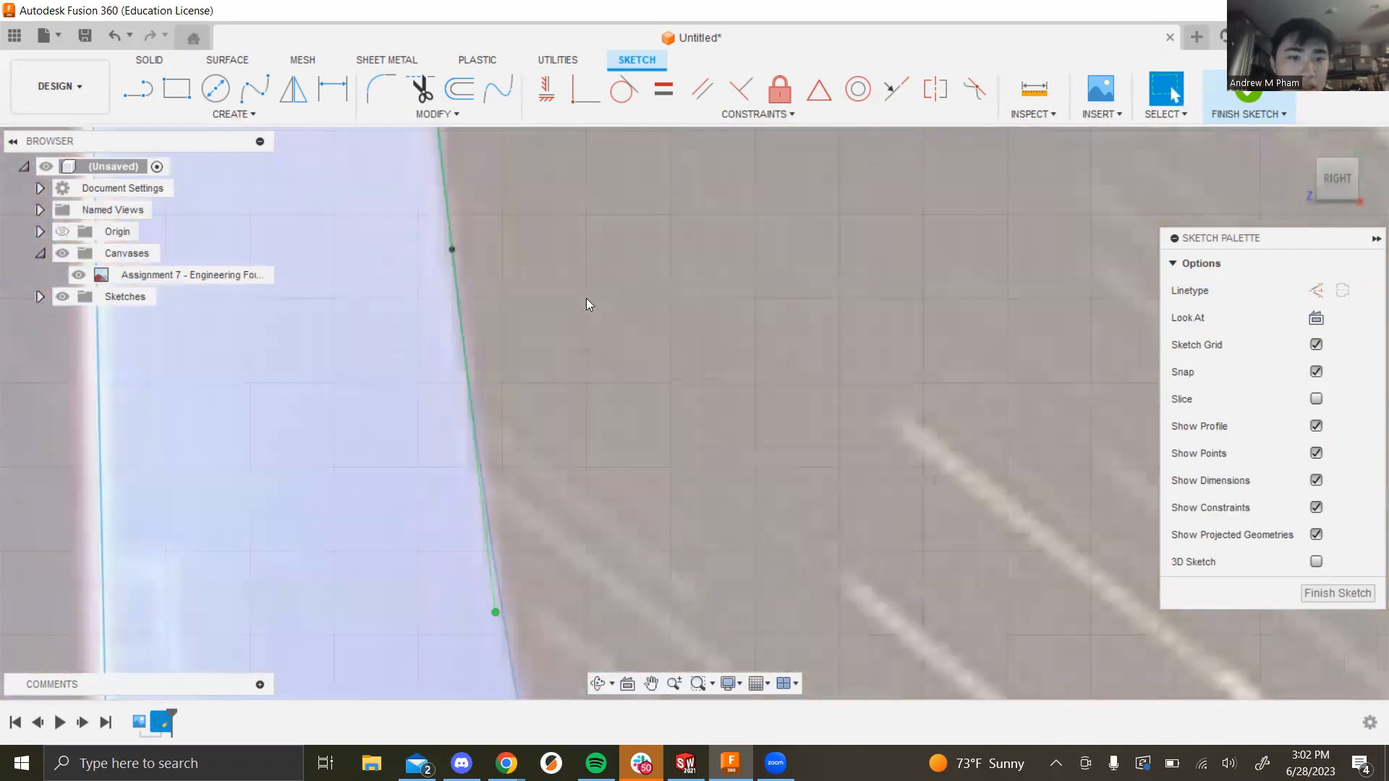
pyautogui.scroll(-5, 571, 269)
pyautogui.moveTo(580, 207)
pyautogui.keyDown('shift'); pyautogui.mouseDown(button='middle')
pyautogui.moveTo(549, 388)
pyautogui.moveTo(579, 261)
pyautogui.mouseUp(button='middle'); pyautogui.keyUp('shift')
pyautogui.click(1338, 194)
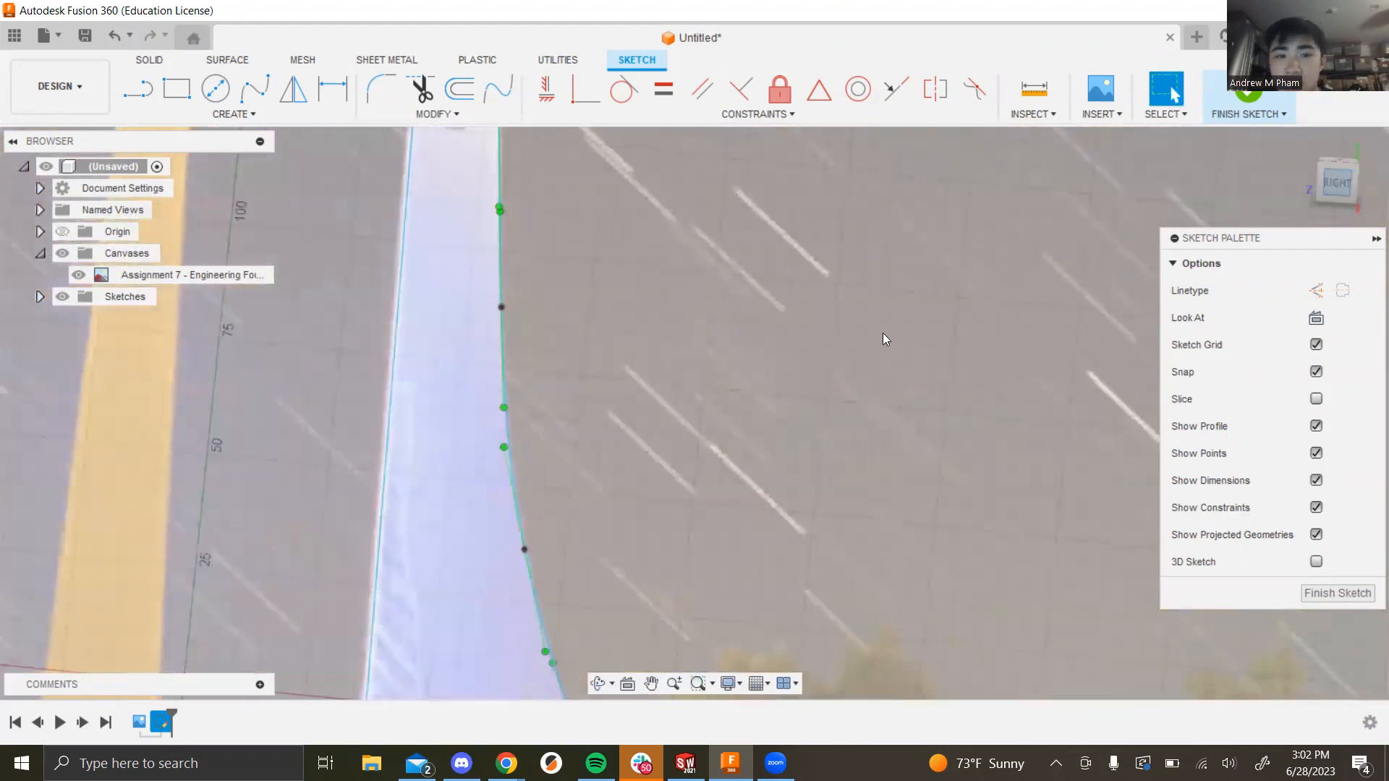
pyautogui.moveTo(626, 439)
pyautogui.mouseDown(button='middle')
pyautogui.moveTo(647, 460)
pyautogui.moveTo(622, 330)
pyautogui.mouseUp(button='middle')
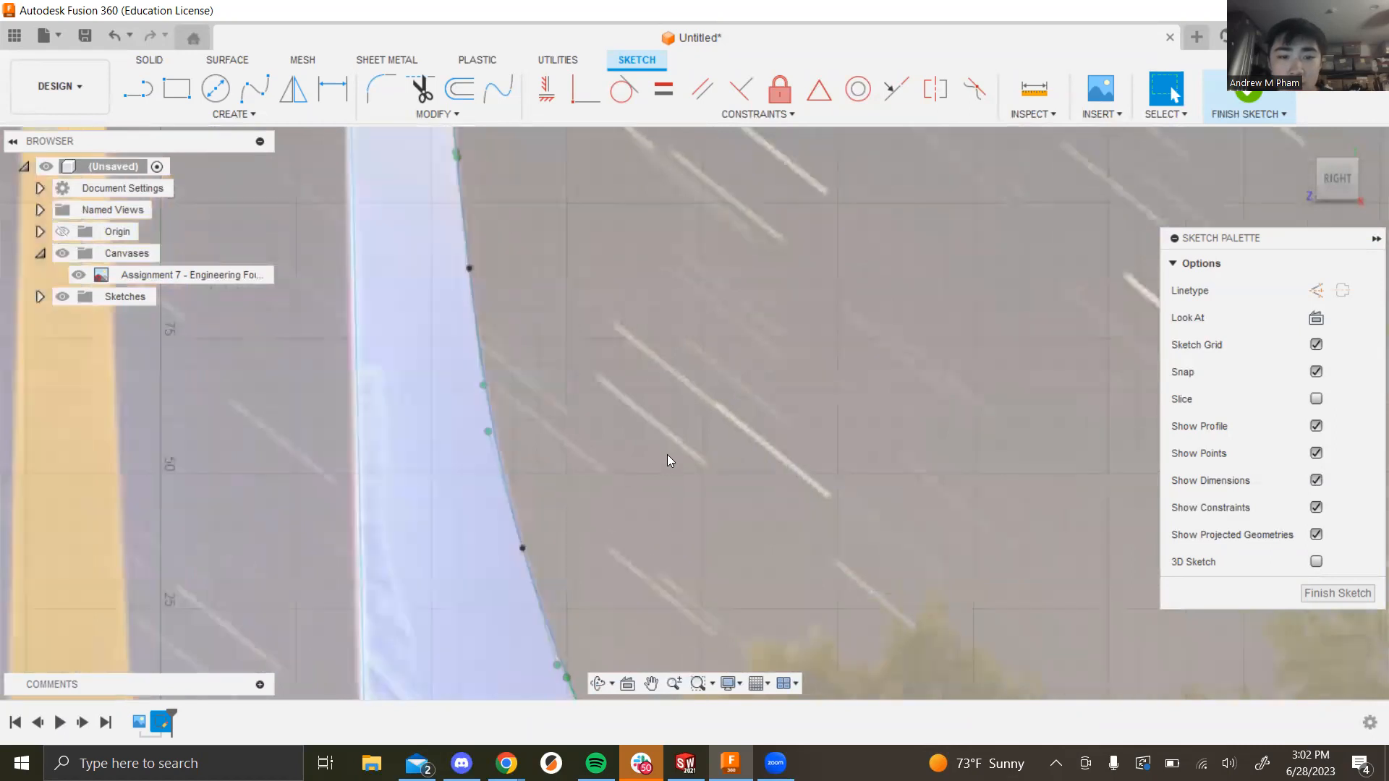
pyautogui.scroll(-5, 667, 454)
pyautogui.moveTo(800, 504); pyautogui.dragTo(827, 499, button='middle')
pyautogui.scroll(-6, 810, 506)
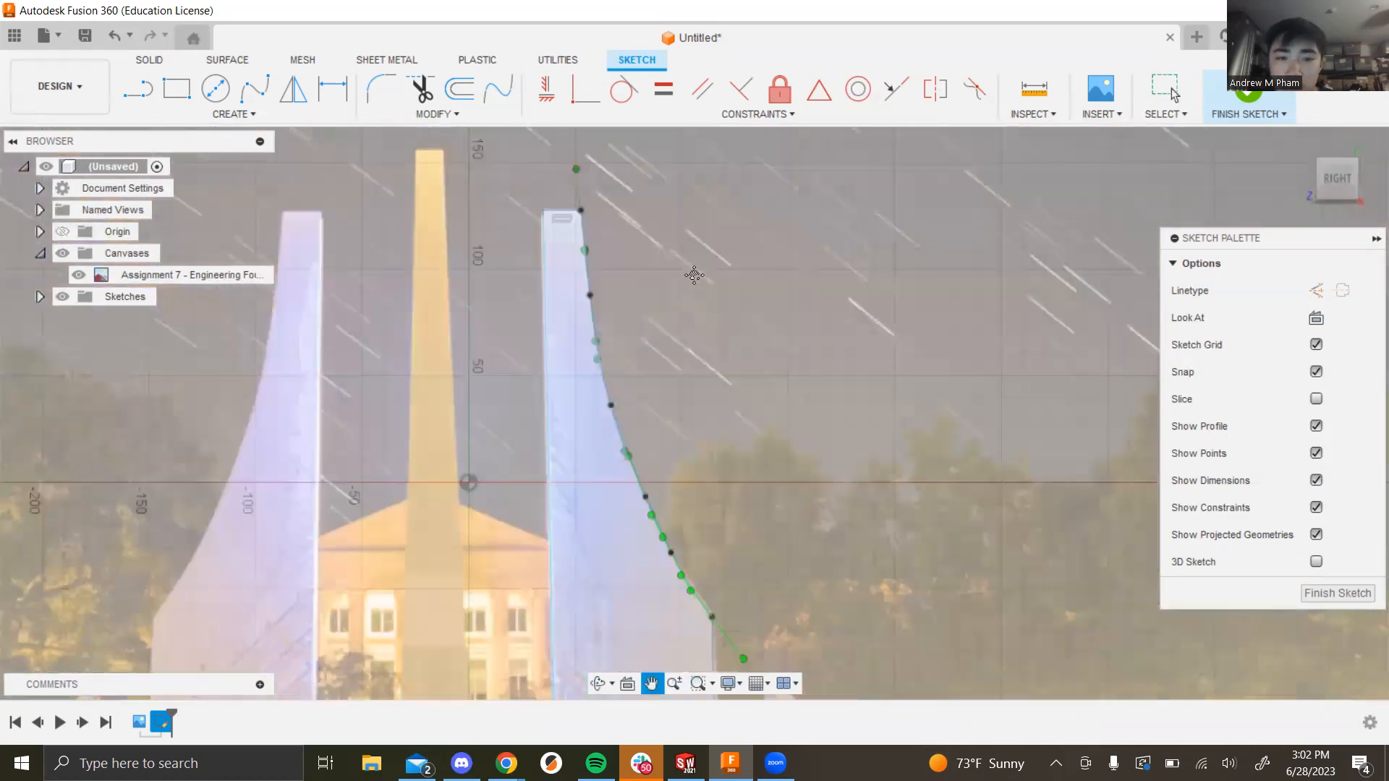
pyautogui.scroll(5, 770, 506)
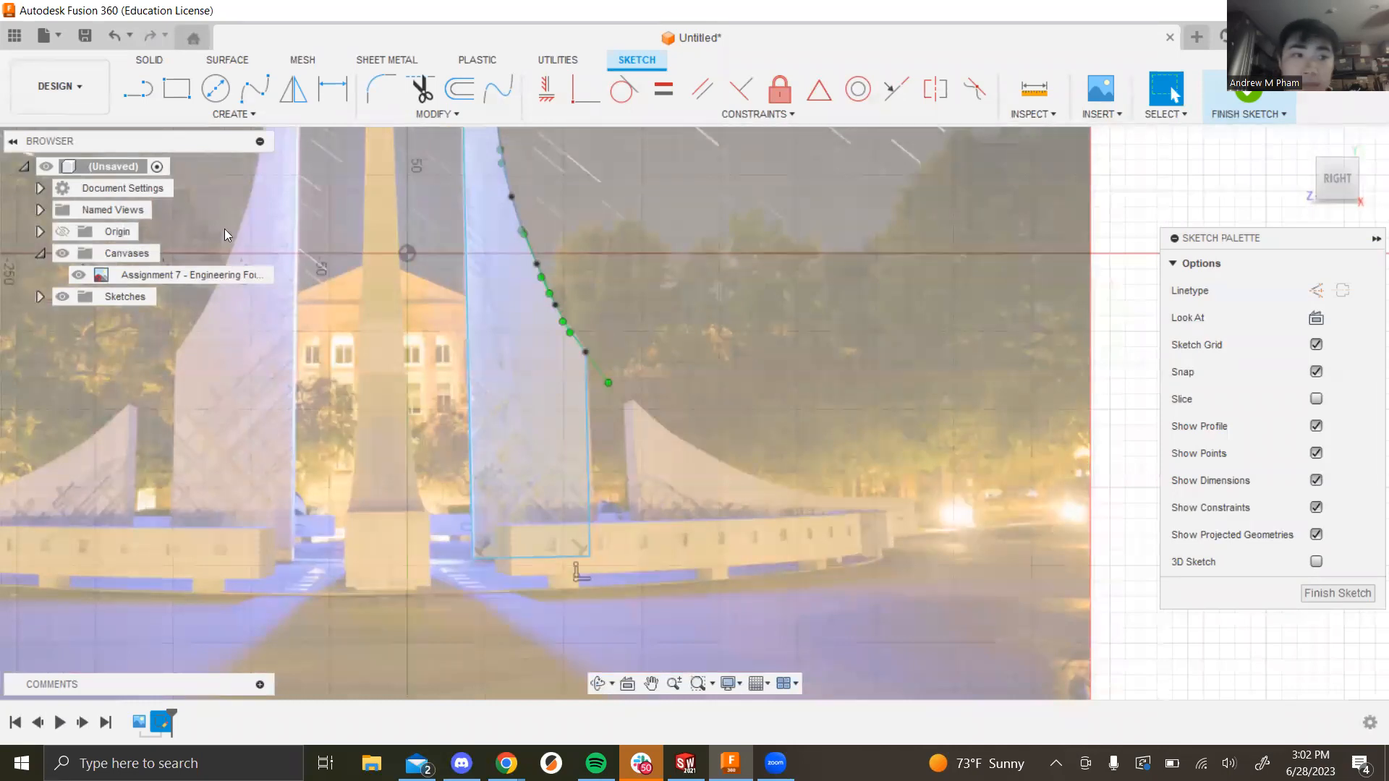
# Step: Draw lines for the small fin's left side, its base and a short right upright
pyautogui.click(137, 89)
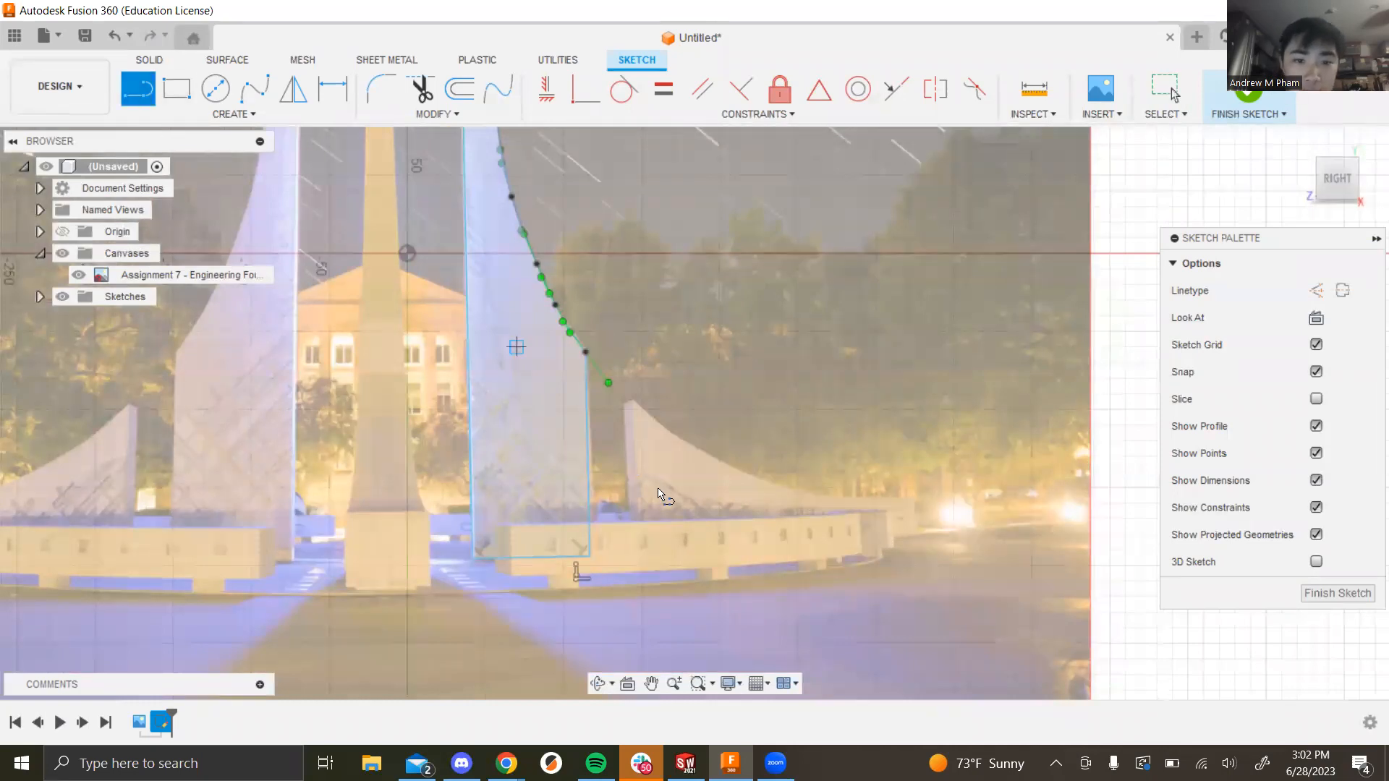
pyautogui.click(631, 402)
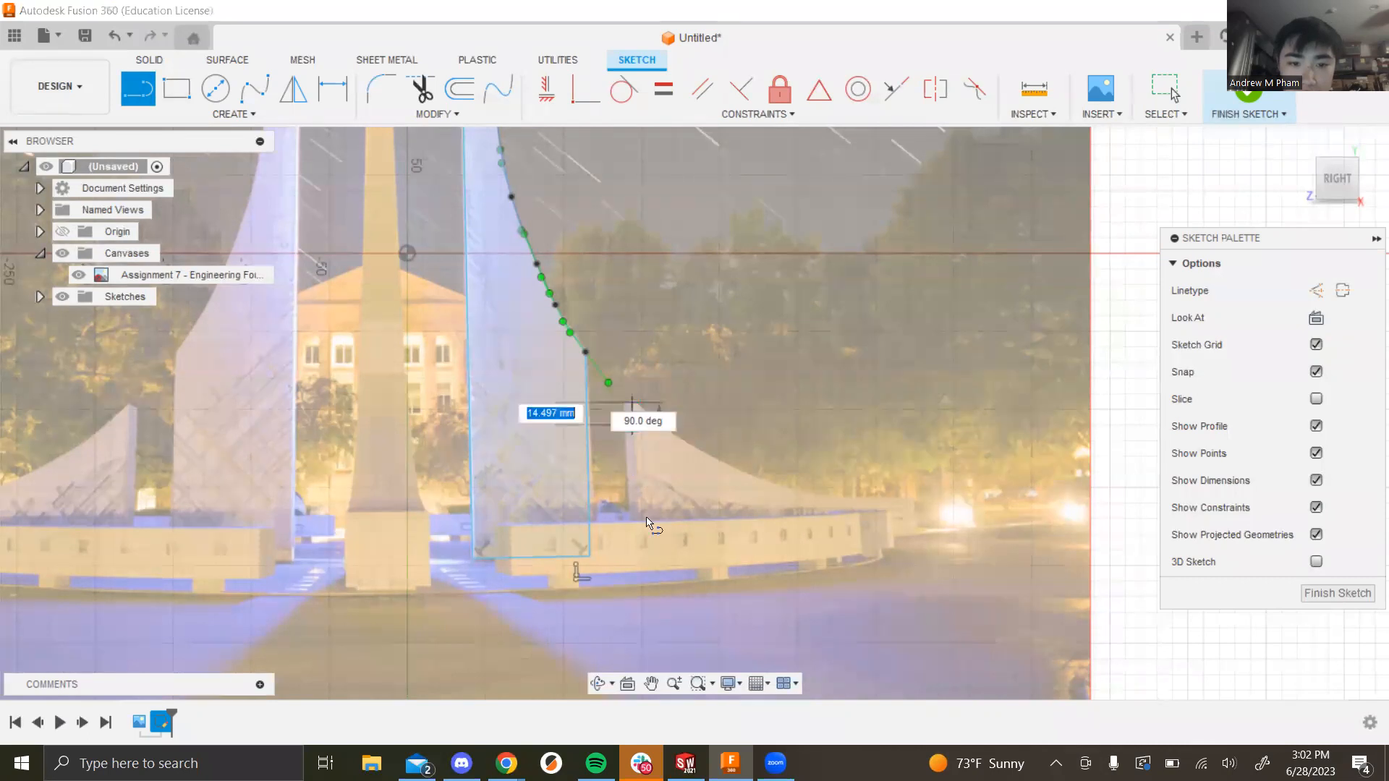
pyautogui.click(637, 562)
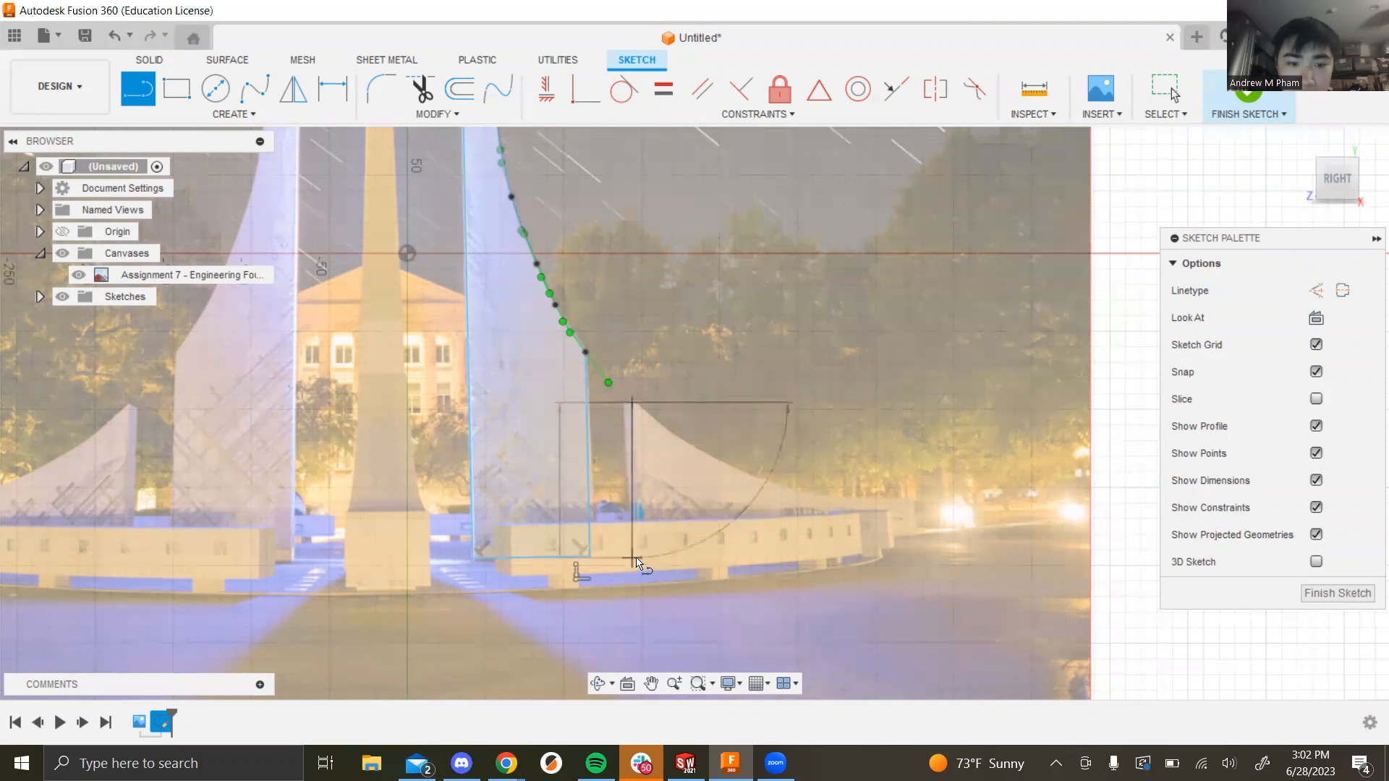
pyautogui.click(917, 545)
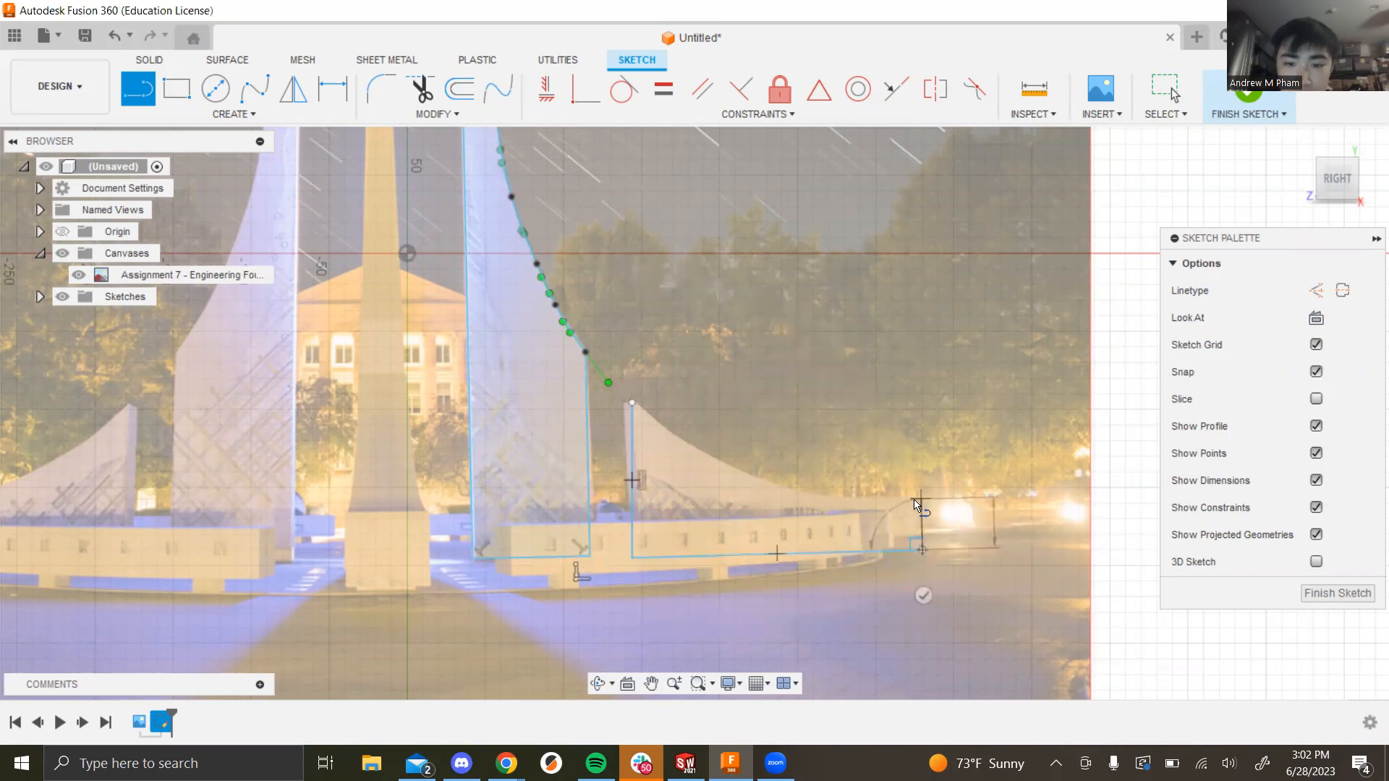
pyautogui.click(920, 499)
pyautogui.press('Escape')
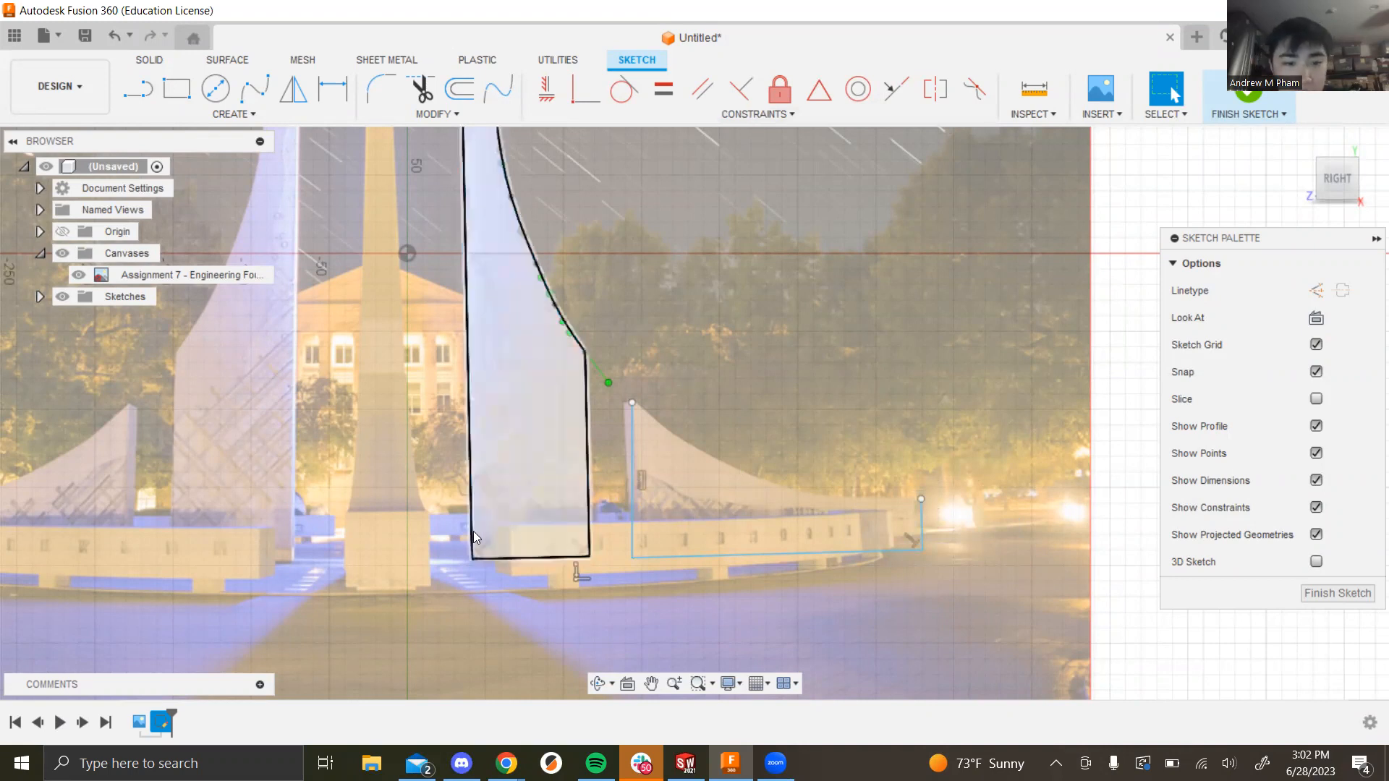
# Step: Make both outlines' base lines perpendicular to their side lines, including the short right line
pyautogui.press('Escape')
pyautogui.click(537, 559)
pyautogui.keyDown('shift'); pyautogui.click(470, 510); pyautogui.keyUp('shift')
pyautogui.click(741, 89)
pyautogui.click(565, 558)
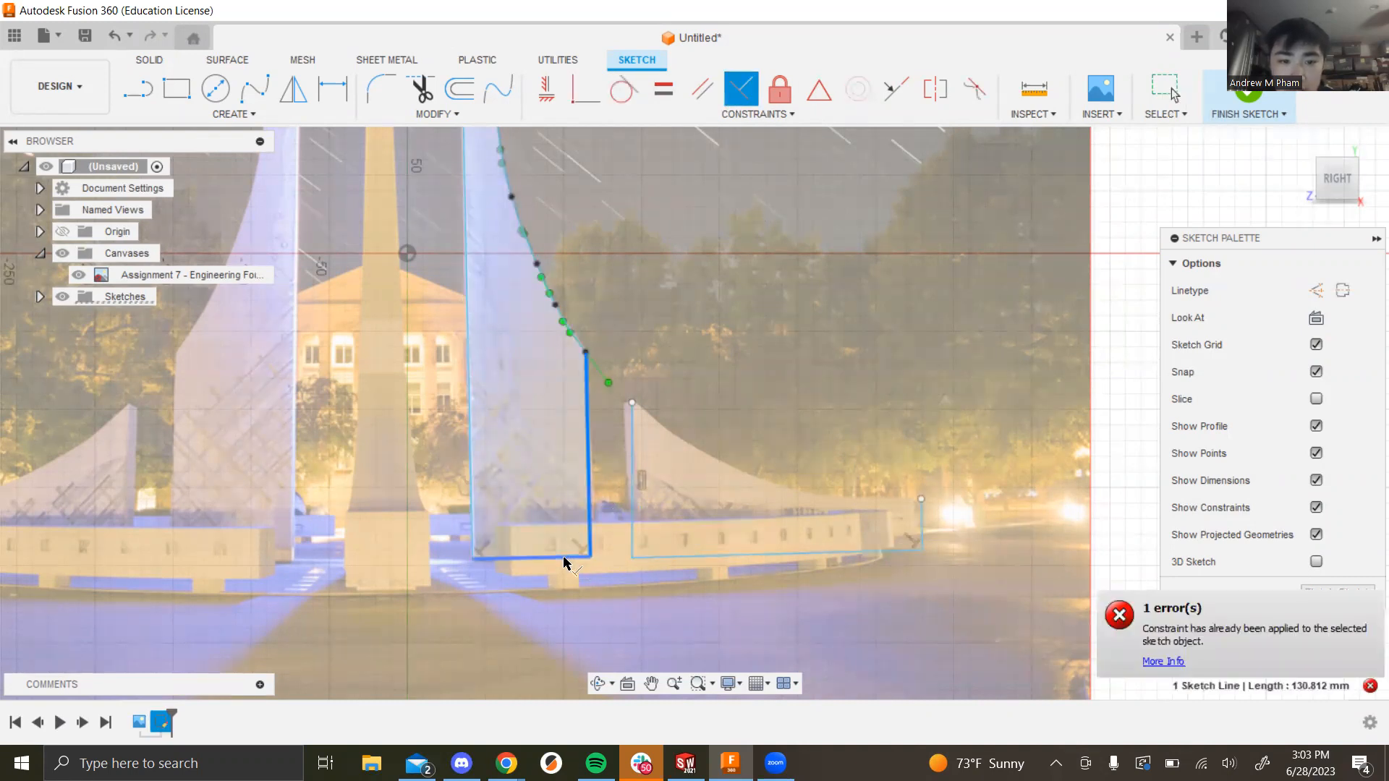
pyautogui.press('Escape')
pyautogui.click(634, 546)
pyautogui.click(657, 563)
pyautogui.click(921, 535)
pyautogui.click(883, 556)
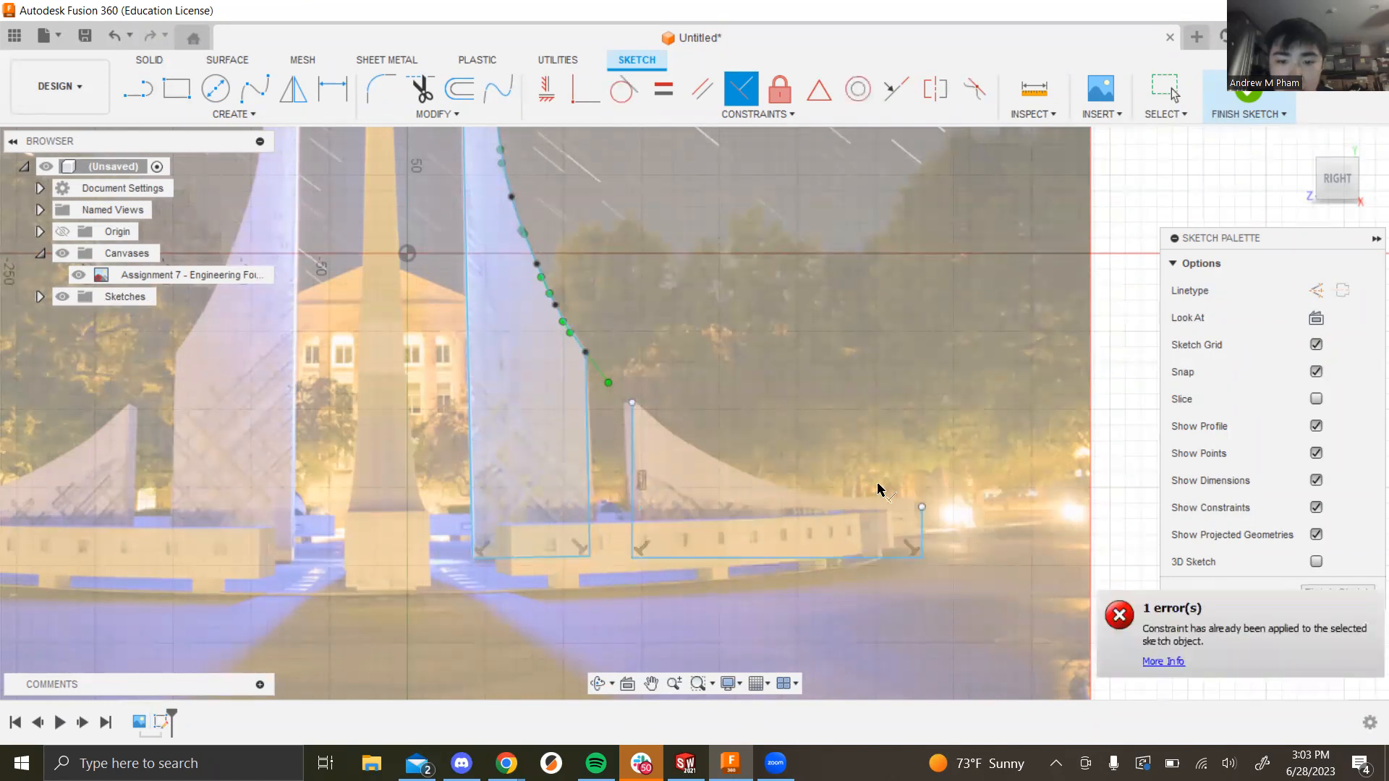
# Step: Apply a Midpoint constraint between the right outline's base and the left outline's base
pyautogui.click(711, 95)
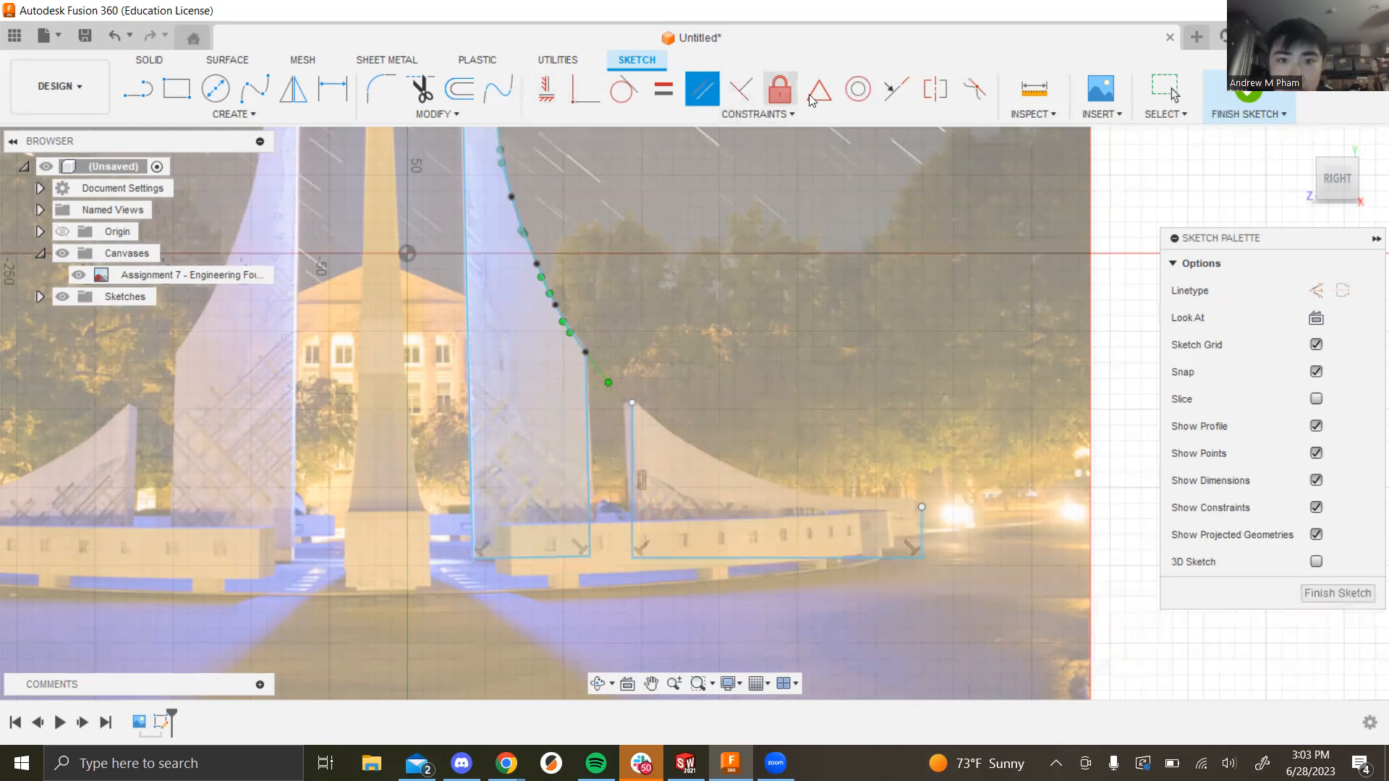
pyautogui.click(894, 90)
pyautogui.click(674, 557)
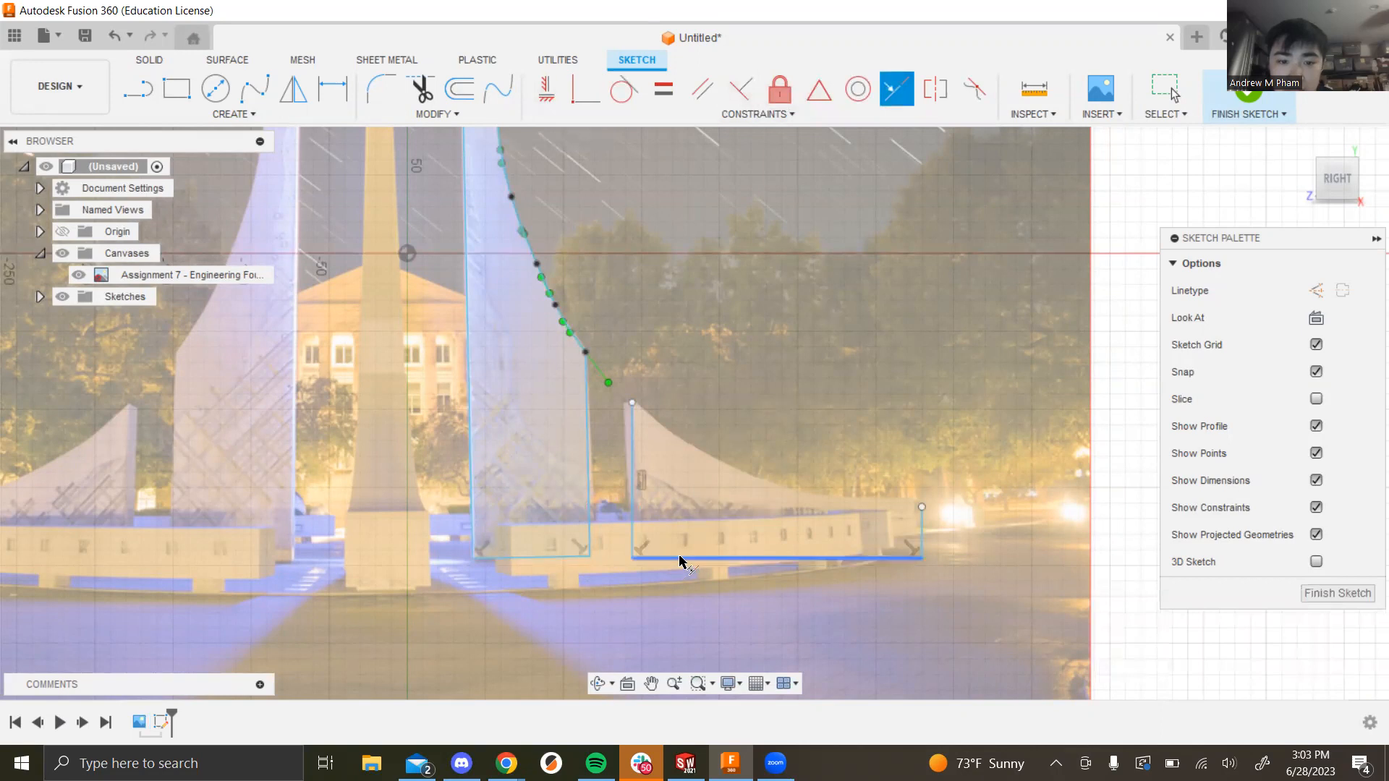
pyautogui.click(554, 556)
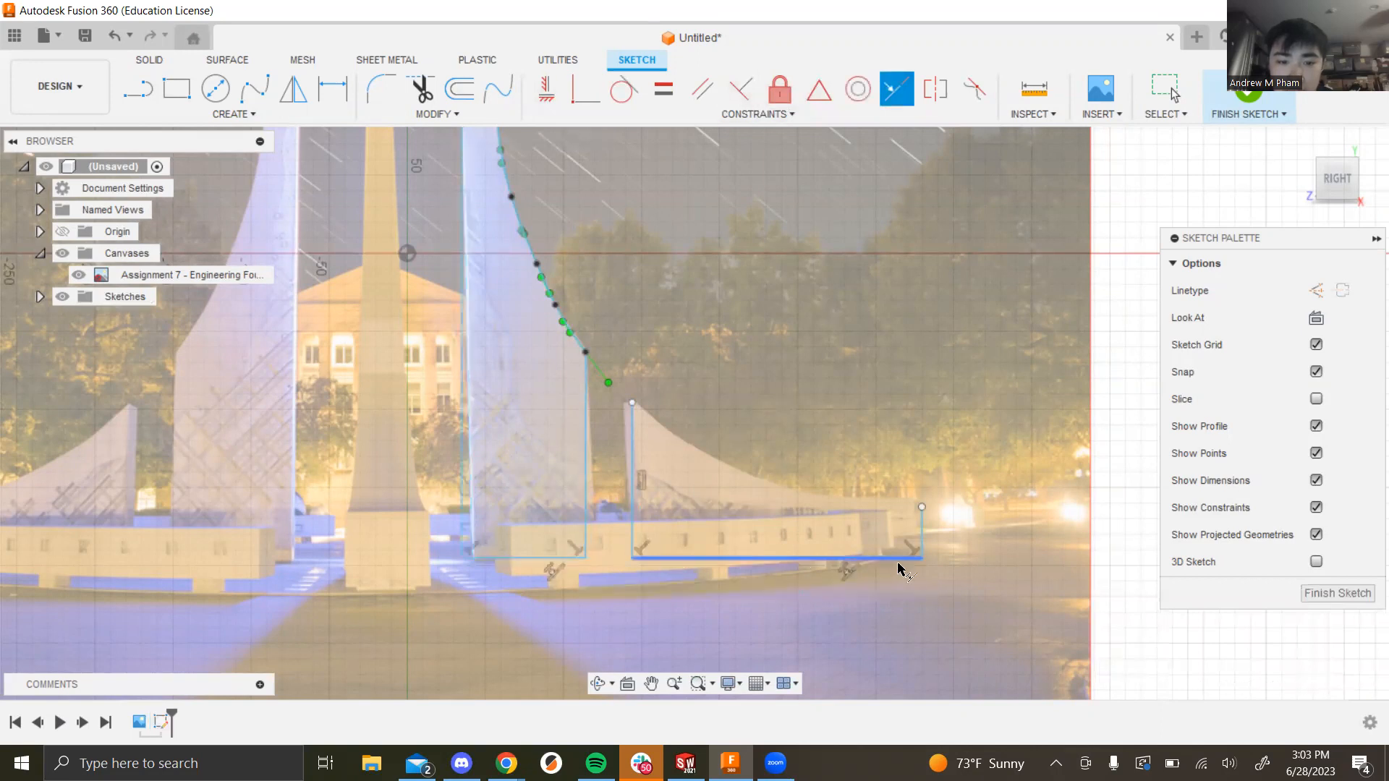
pyautogui.scroll(1, 686, 538)
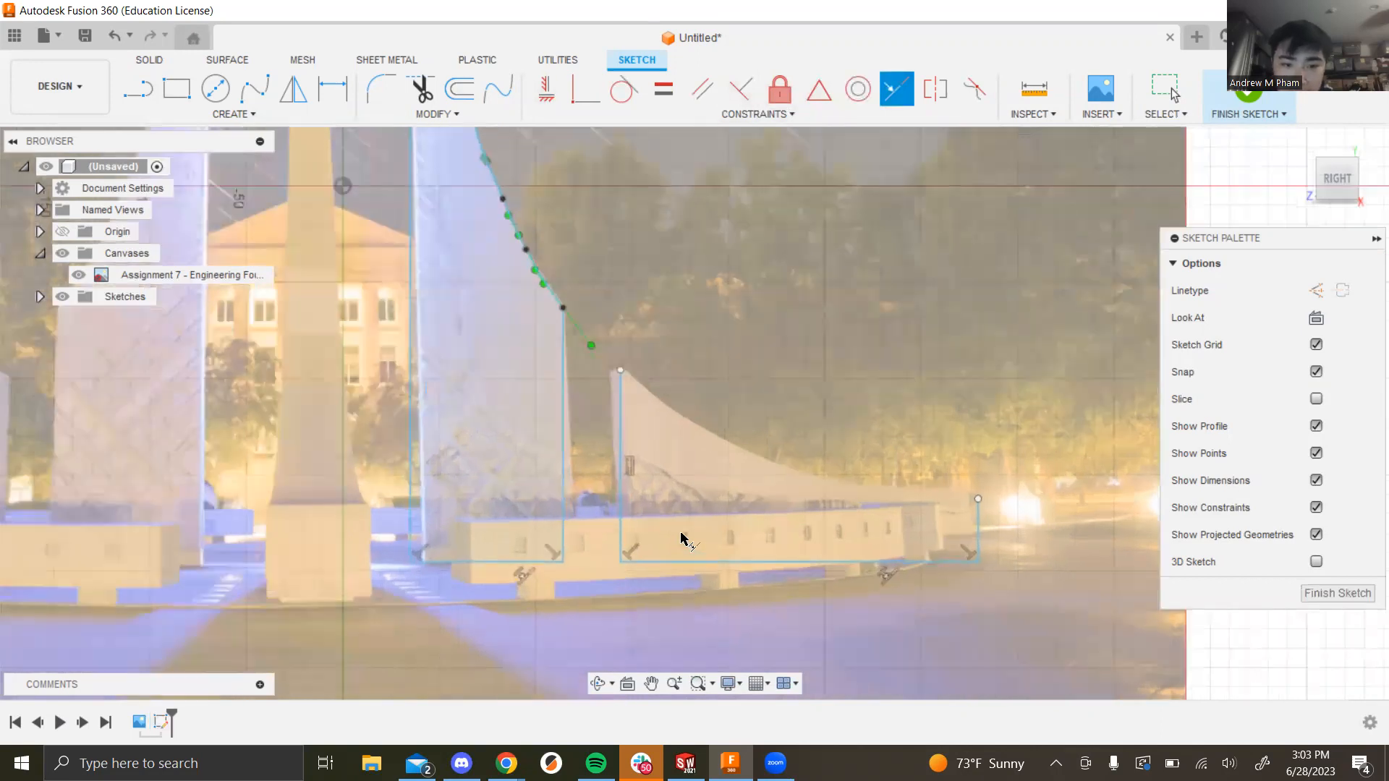
pyautogui.scroll(2, 719, 527)
pyautogui.scroll(-2, 727, 517)
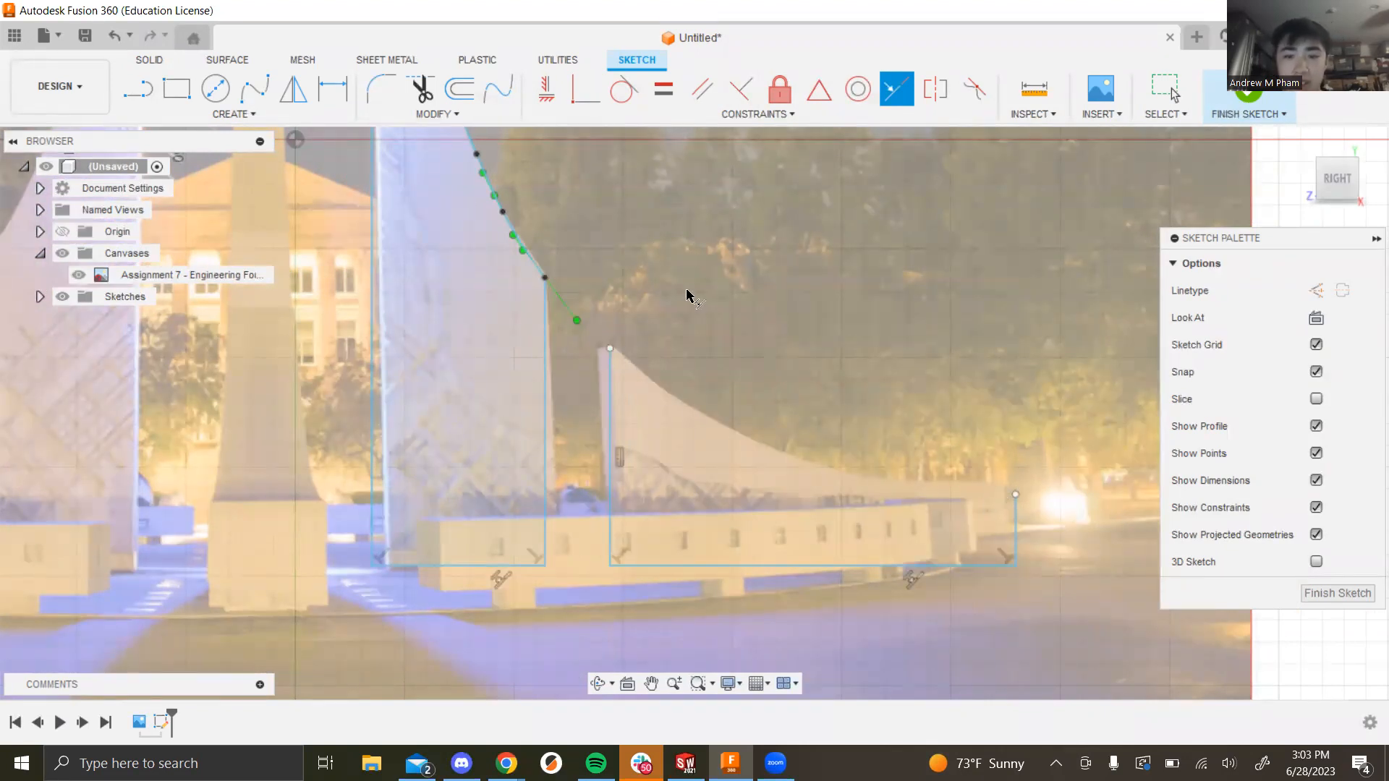
# Step: Trace the small fin's curved top edge with a six-point fit-point spline
pyautogui.click(254, 88)
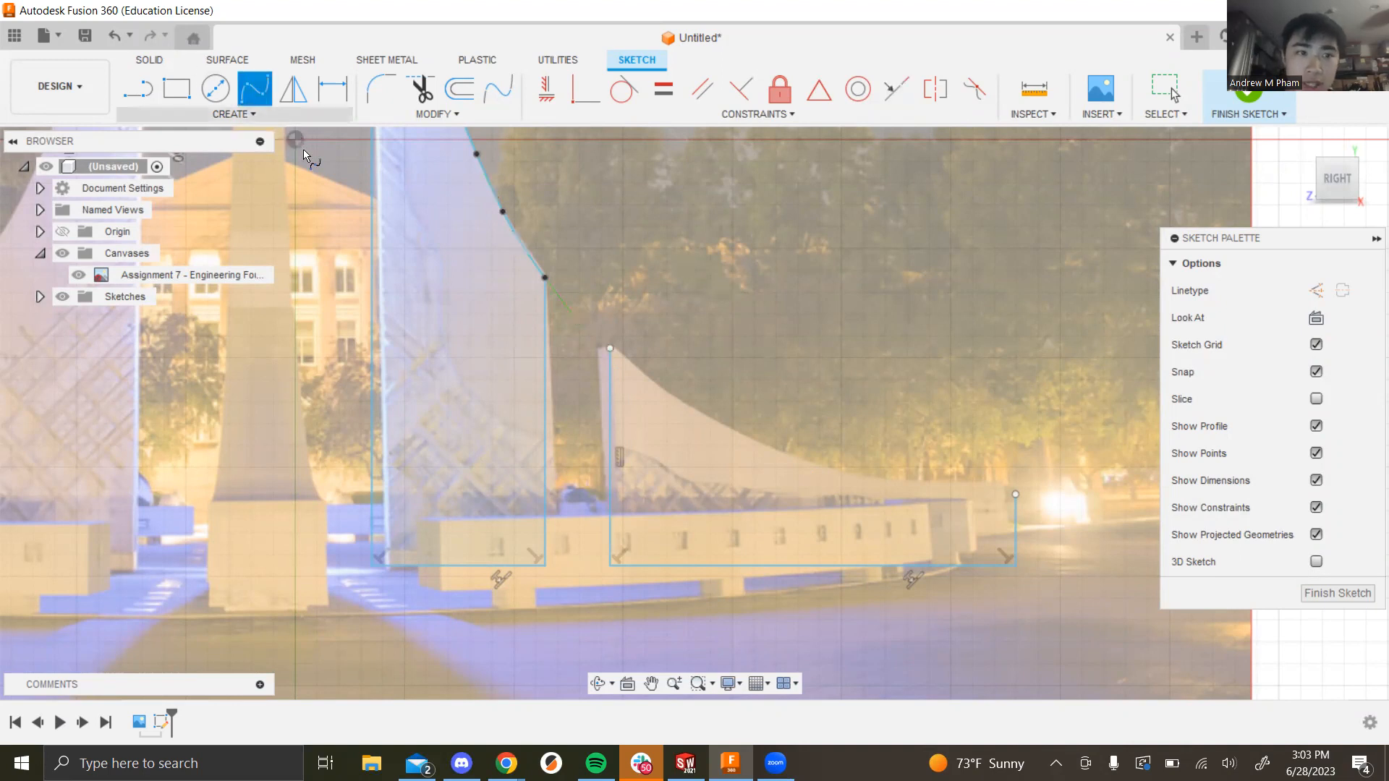
pyautogui.click(609, 348)
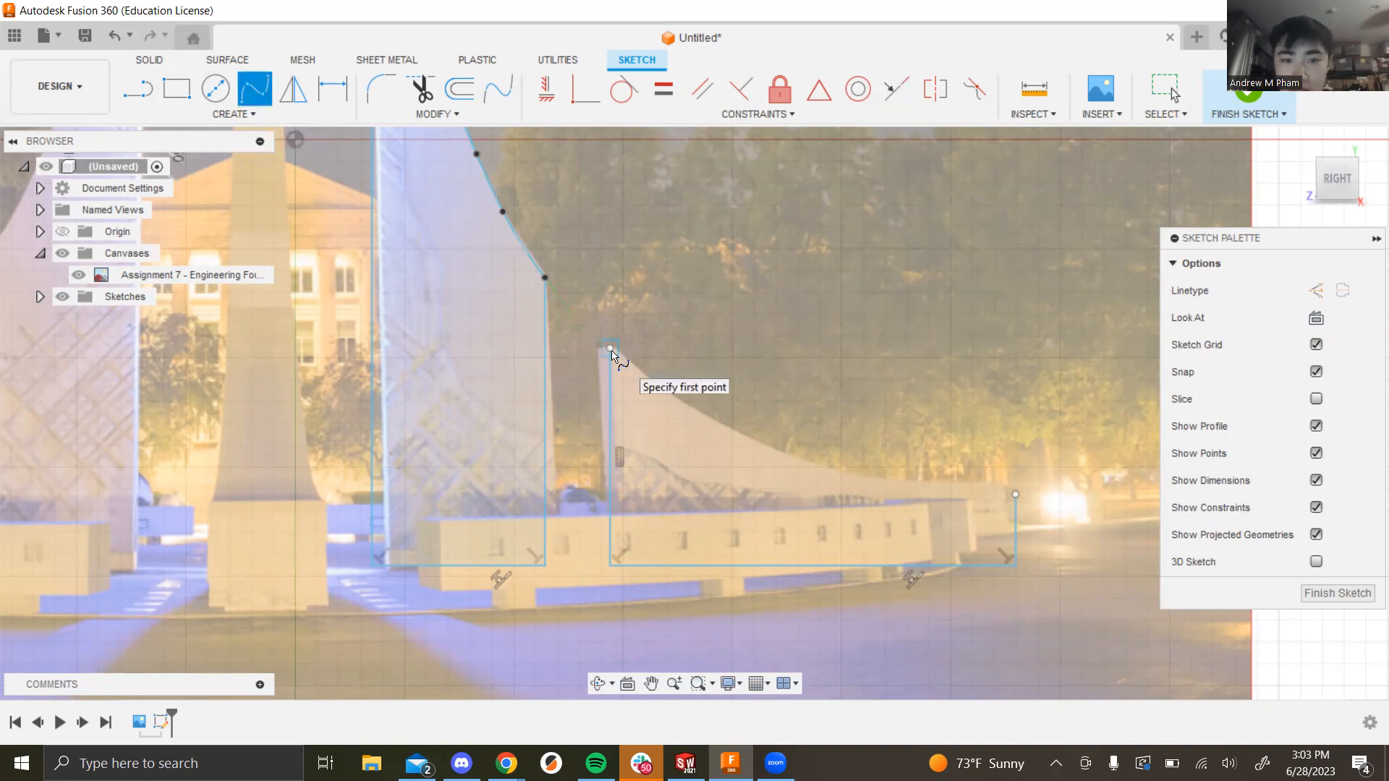
pyautogui.click(674, 397)
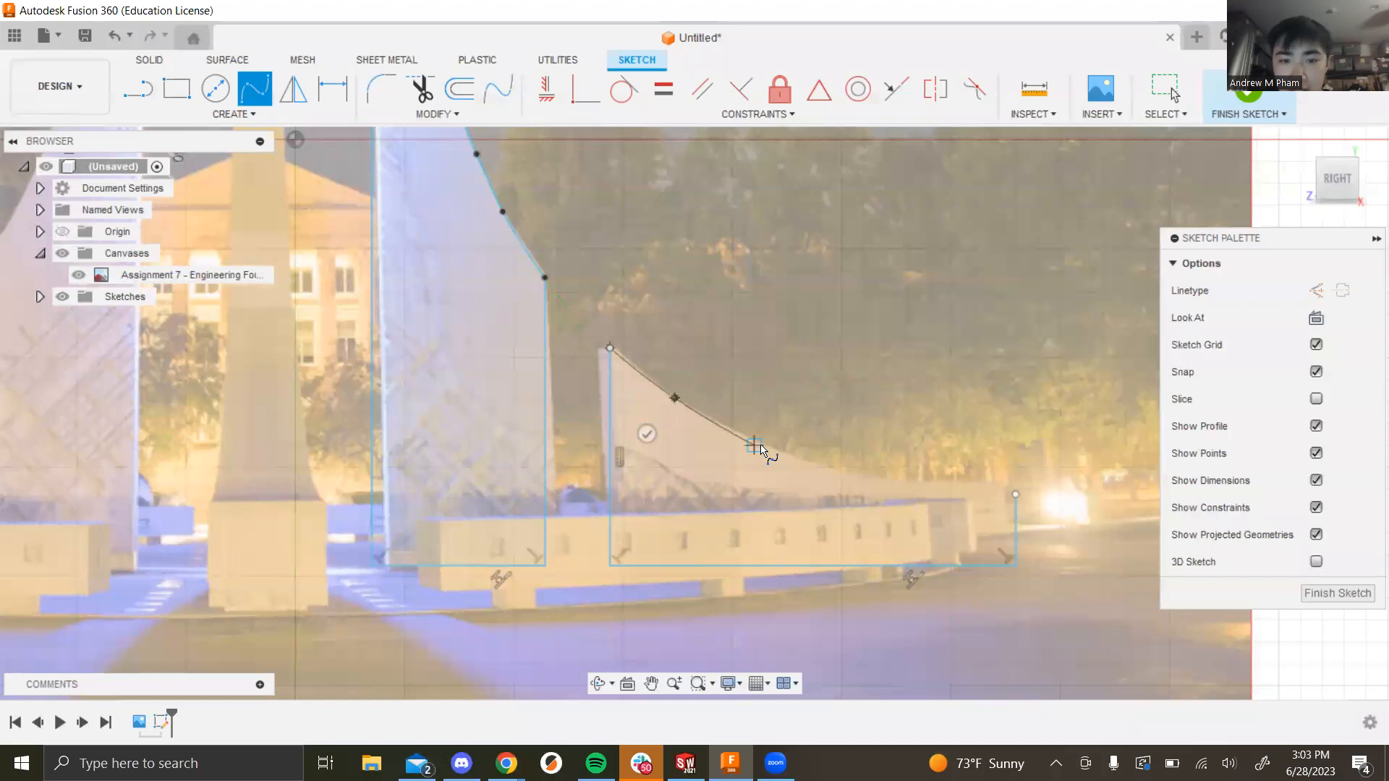
pyautogui.click(765, 443)
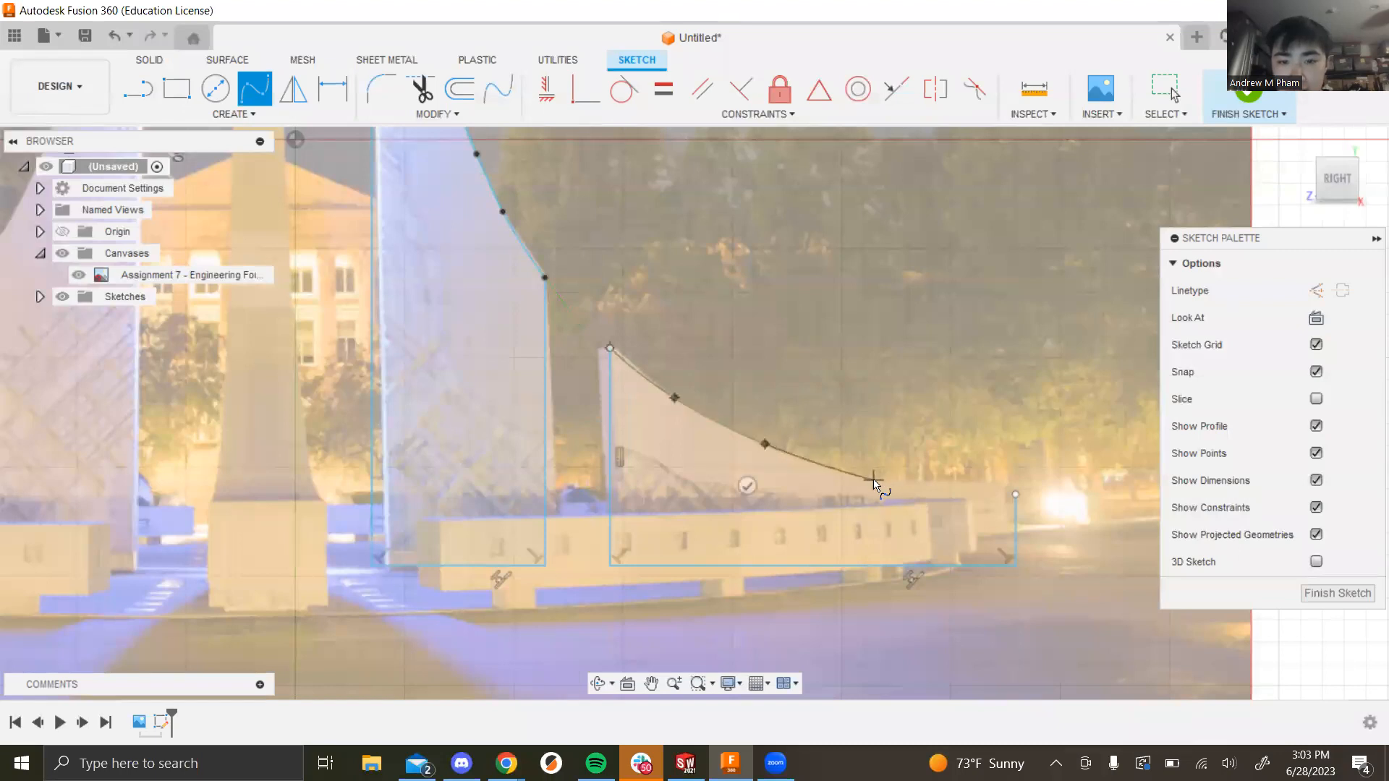
pyautogui.click(873, 481)
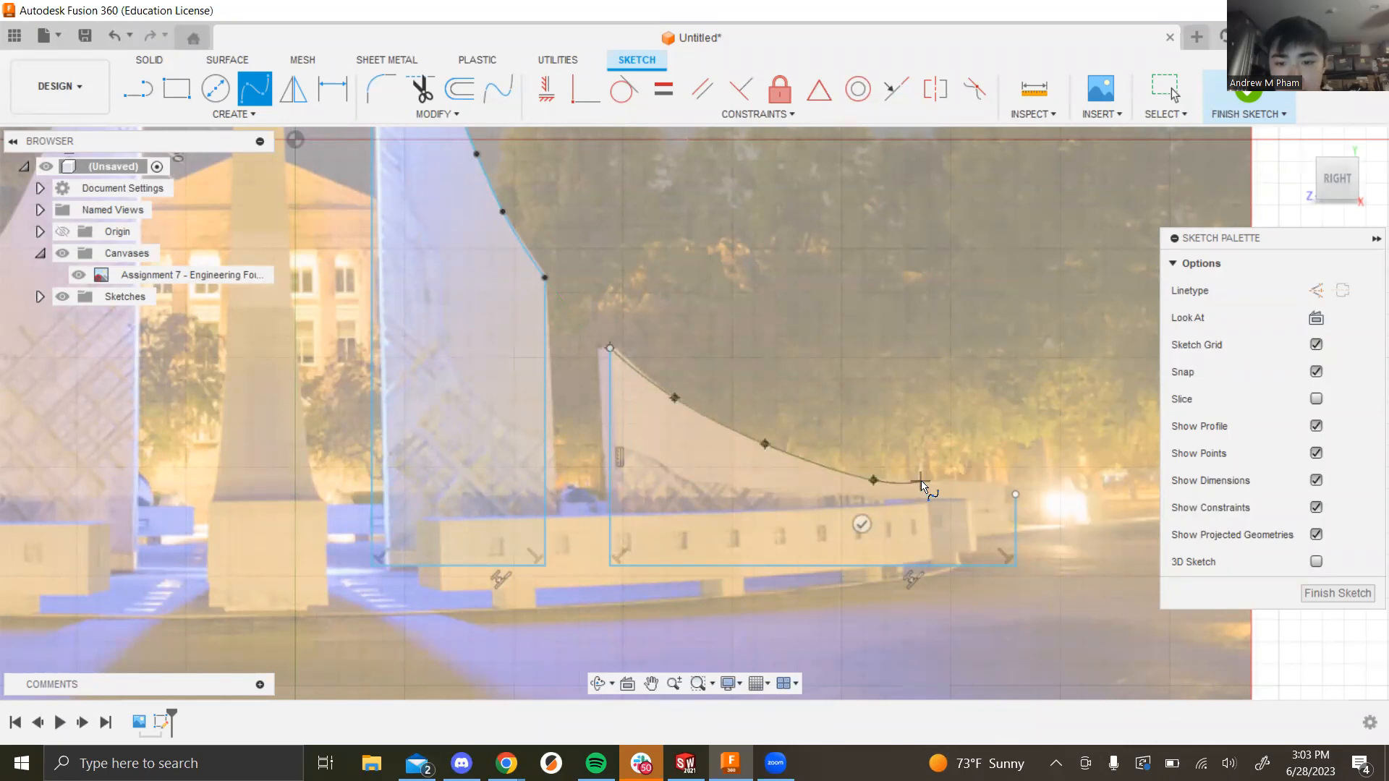
pyautogui.click(921, 482)
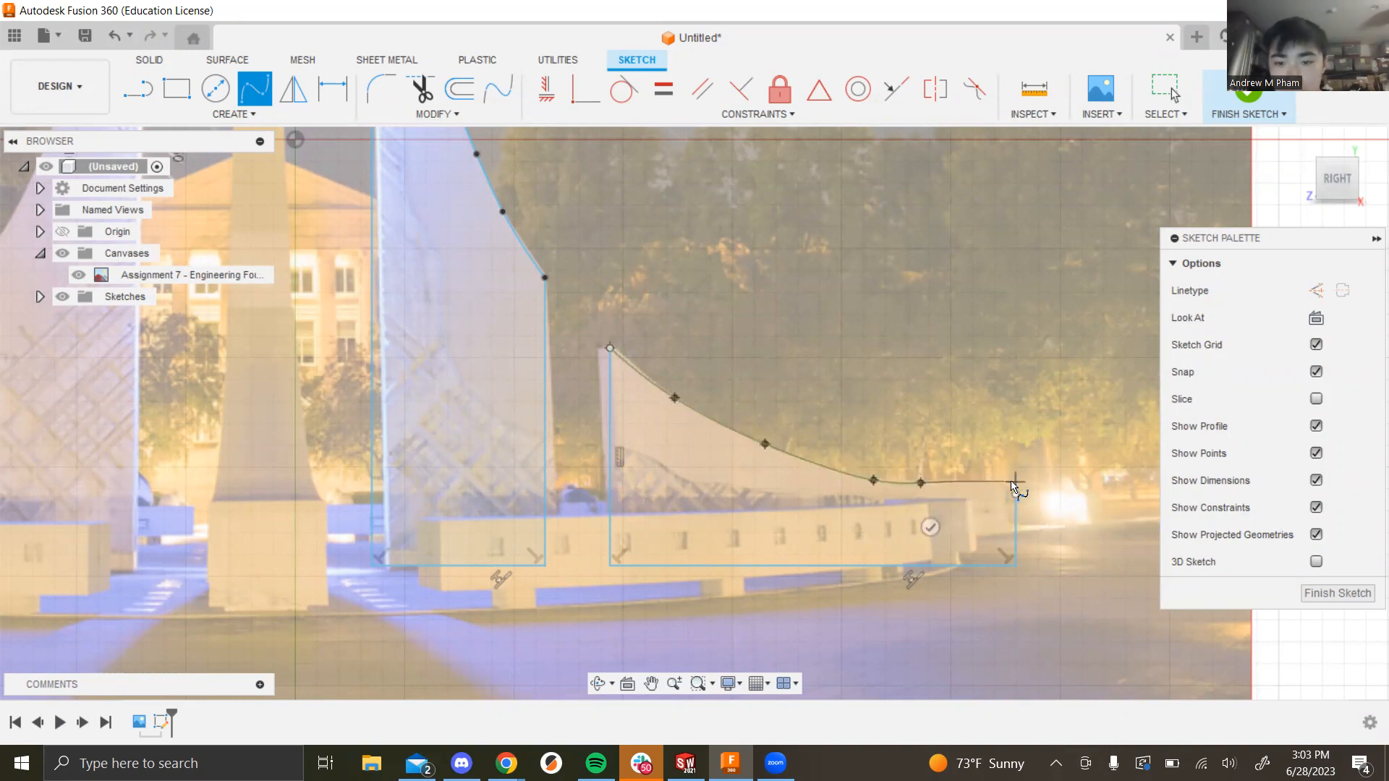
pyautogui.click(1015, 482)
pyautogui.click(1014, 526)
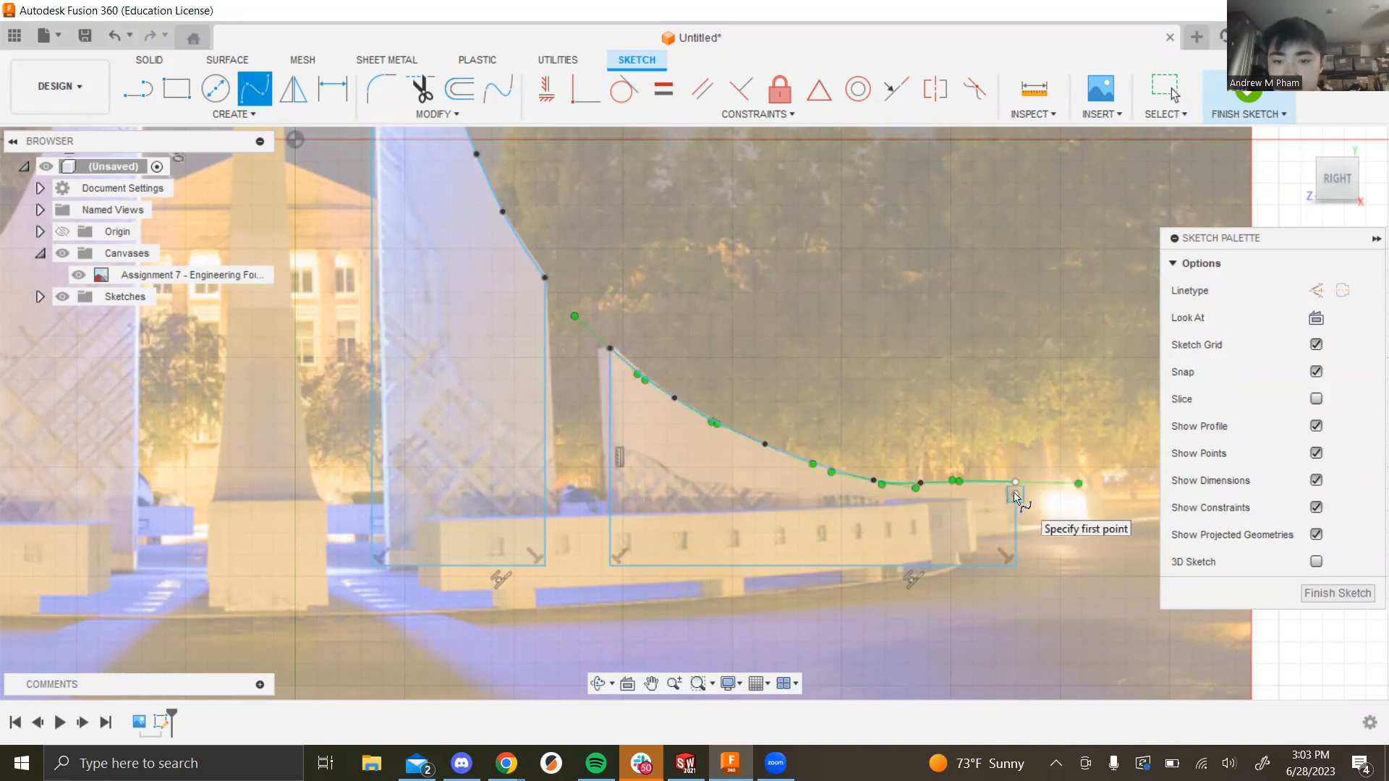
# Step: Make the spline's end coincident with the outline's right corner
pyautogui.click(1015, 495)
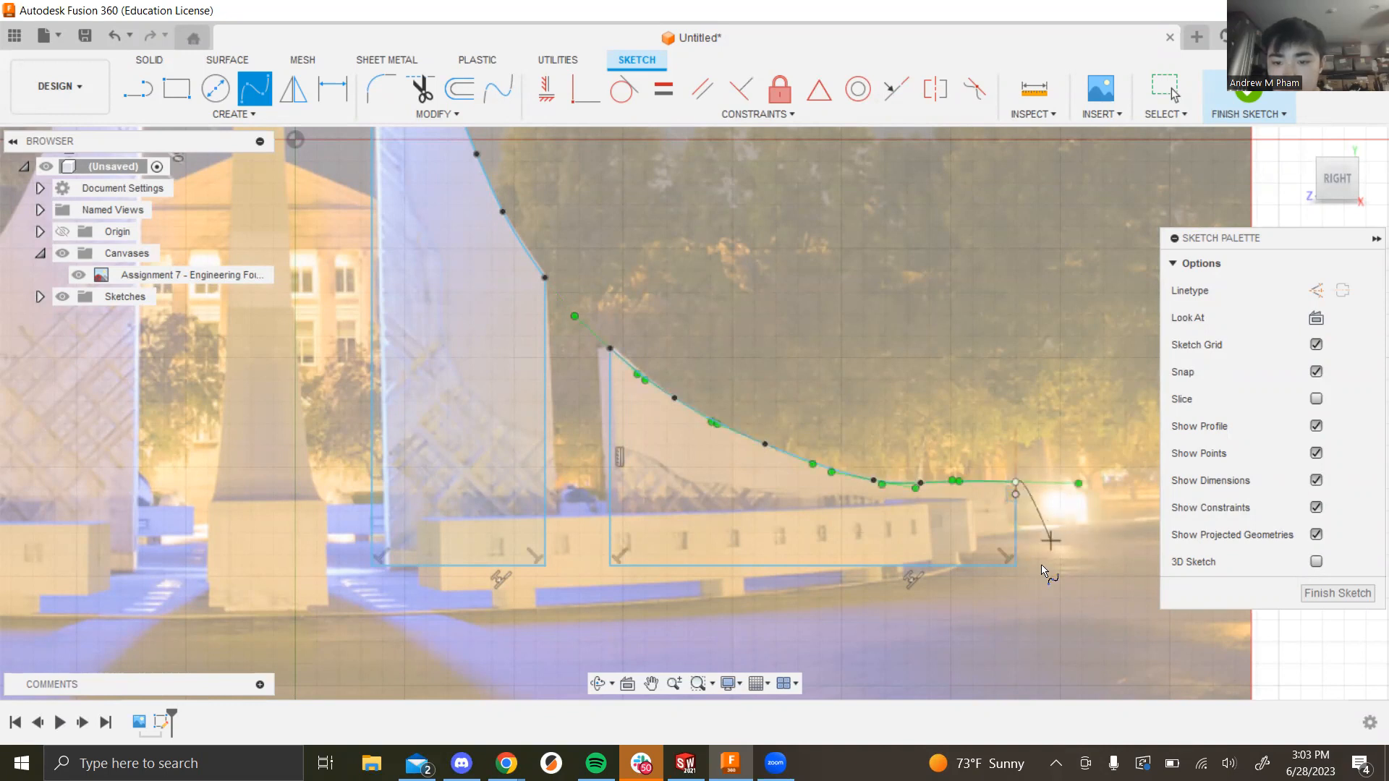
pyautogui.press('Escape')
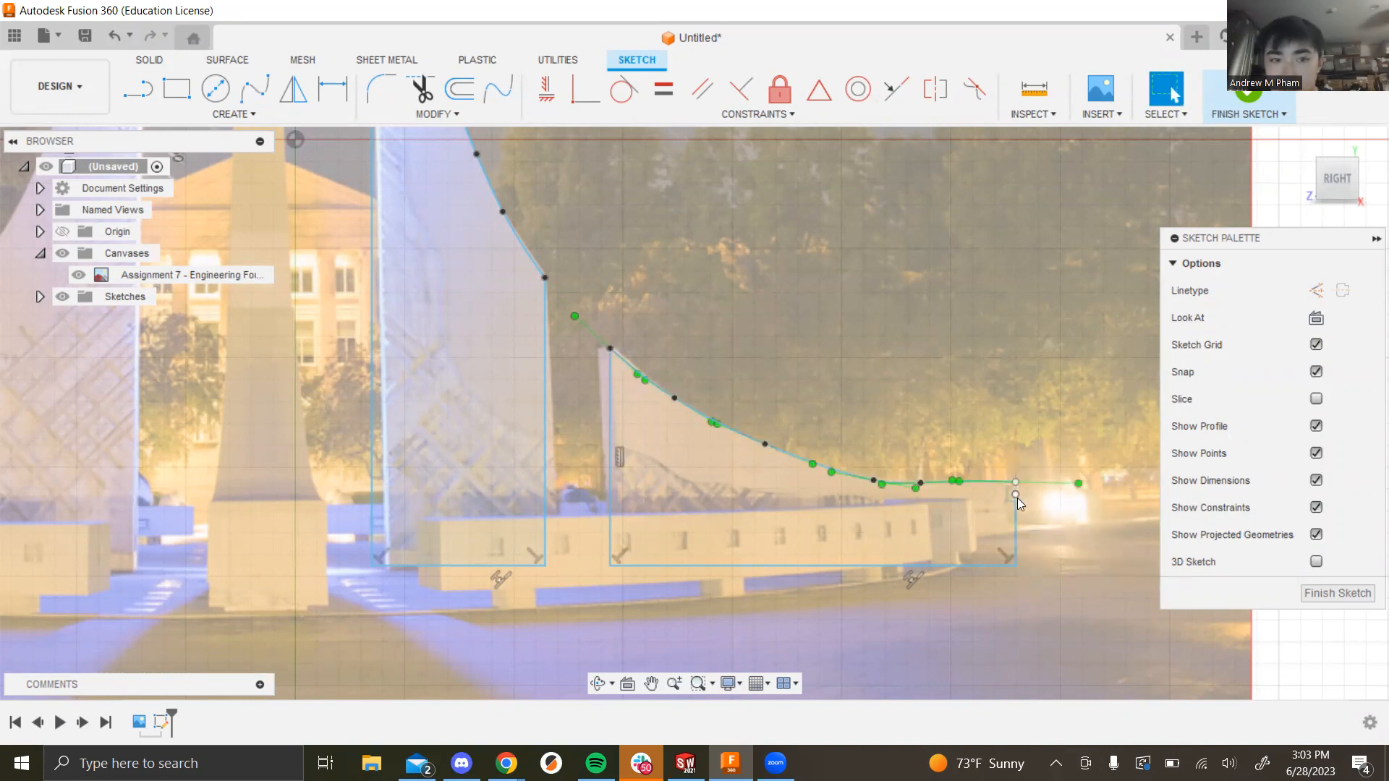
pyautogui.click(583, 87)
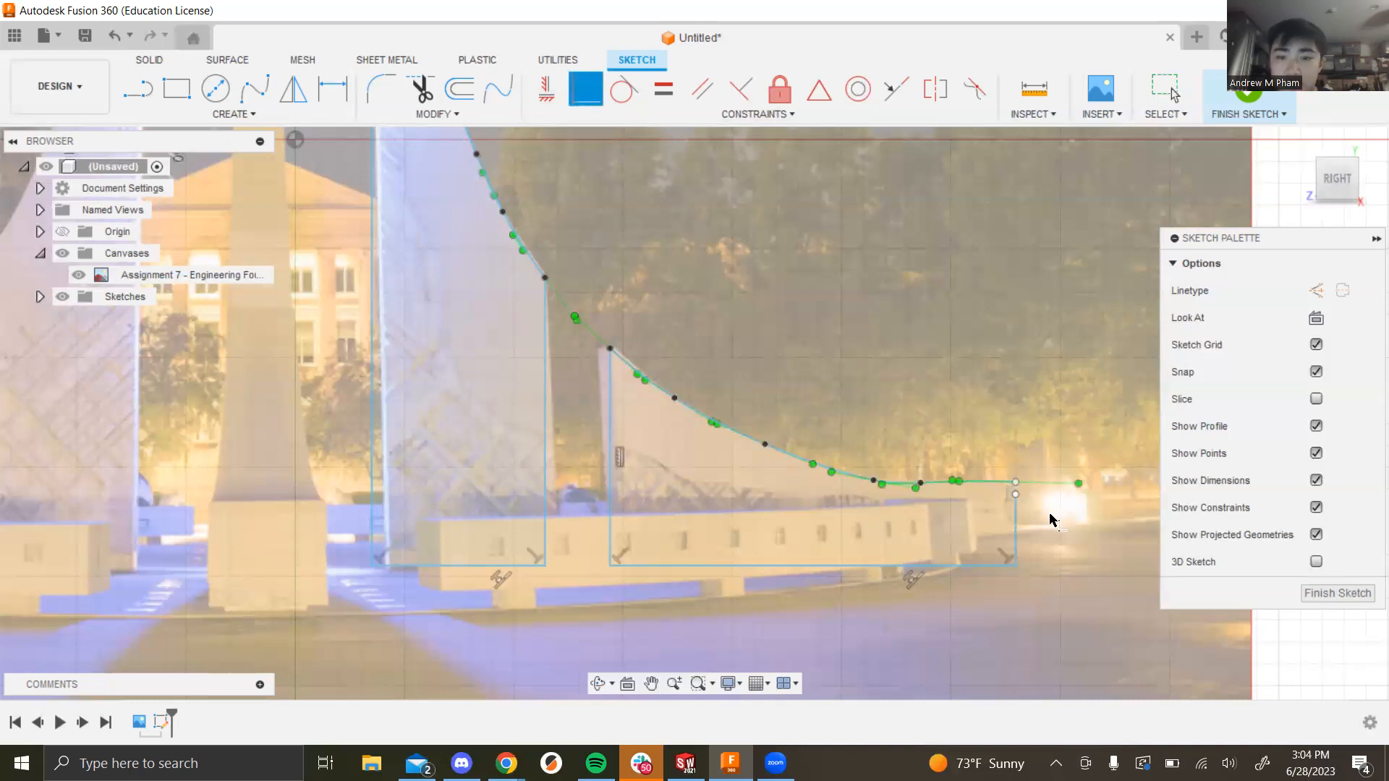
pyautogui.click(1016, 495)
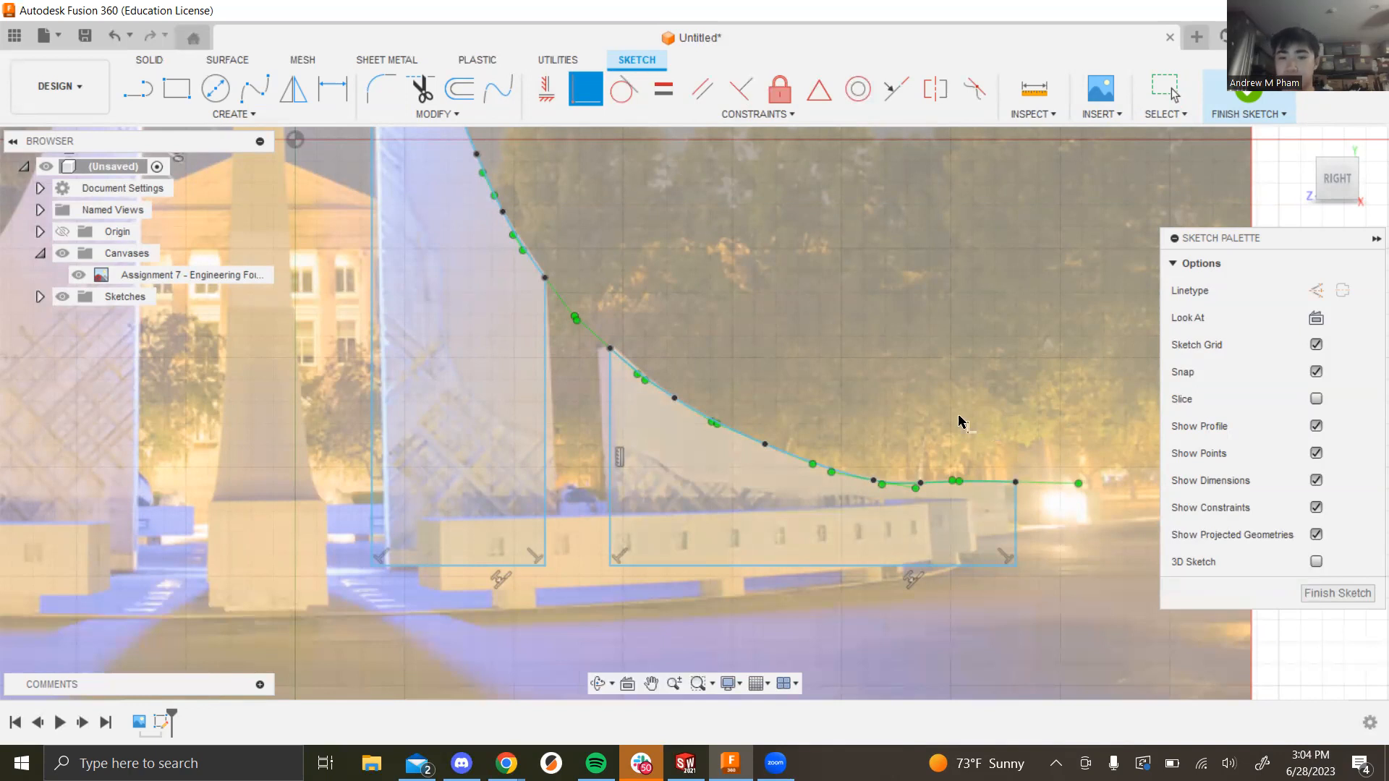
pyautogui.press('Escape')
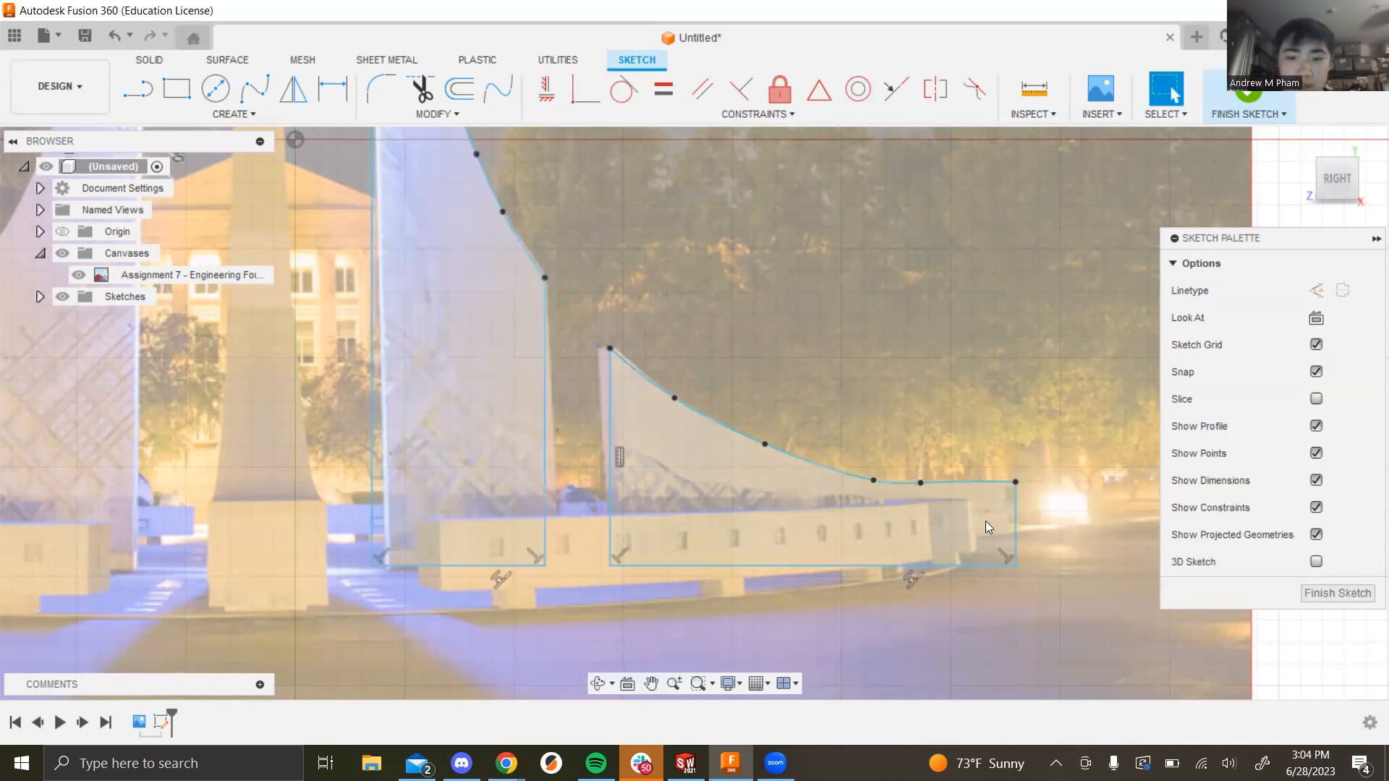
# Step: Nudge a fit point of the right fin's curve rightward, then hide the fountain photo canvas
pyautogui.moveTo(921, 485)
pyautogui.mouseDown()
pyautogui.moveTo(1016, 488)
pyautogui.moveTo(958, 491)
pyautogui.mouseUp()
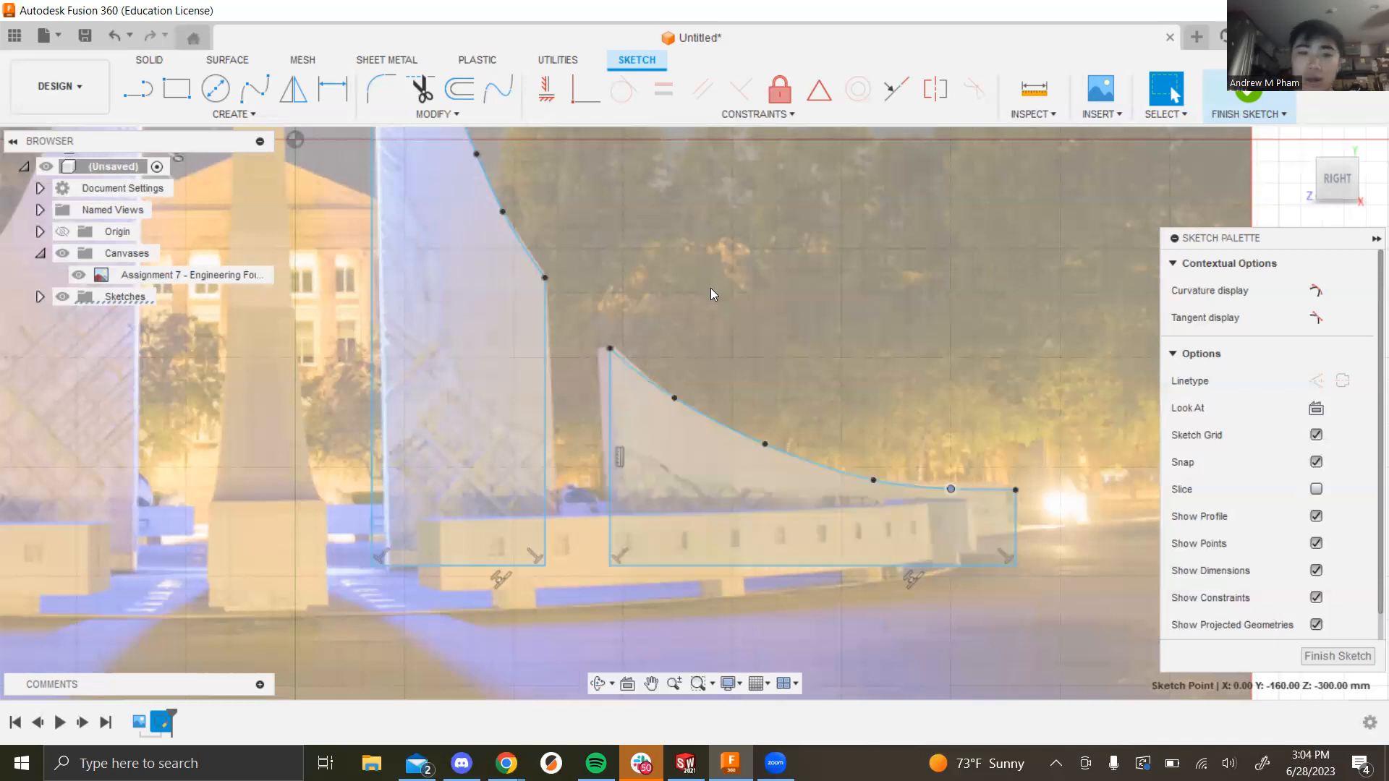
pyautogui.scroll(-3, 955, 313)
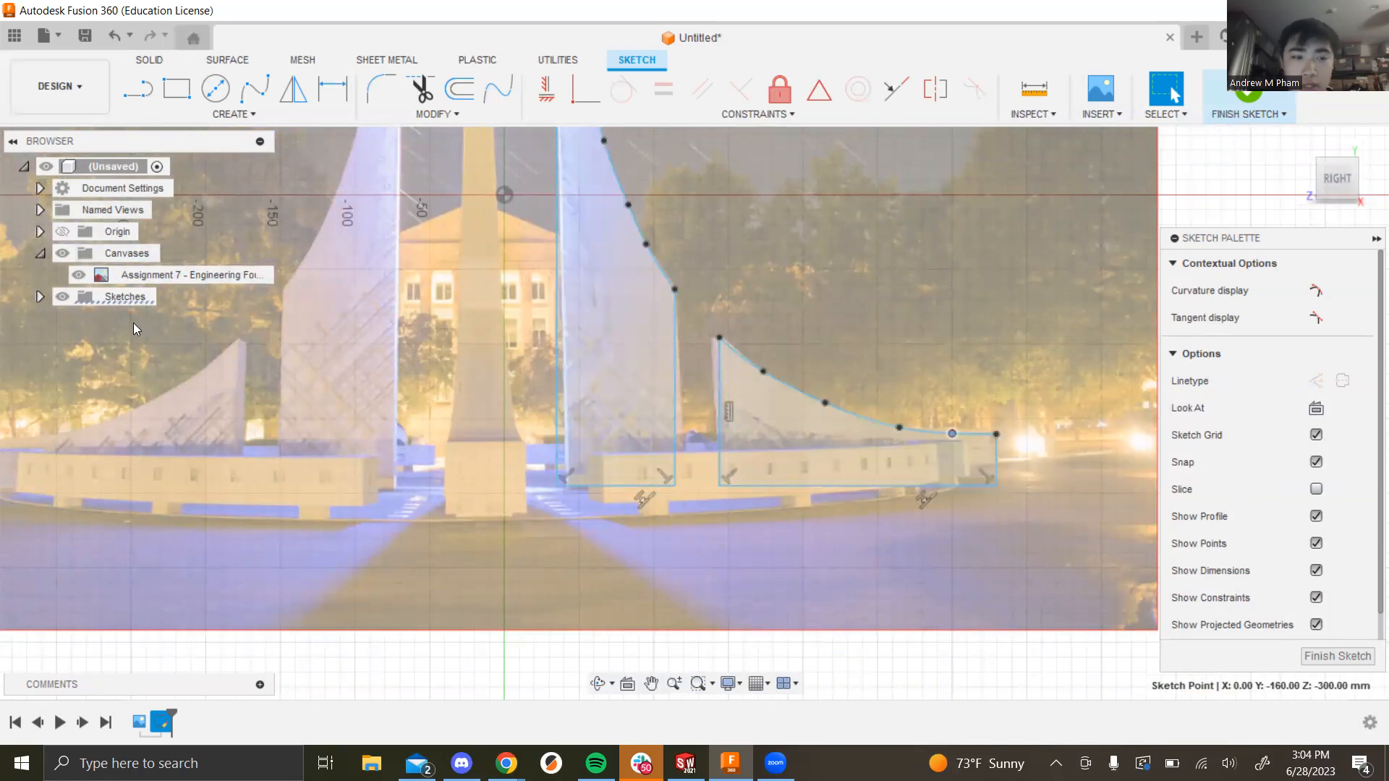
pyautogui.click(77, 278)
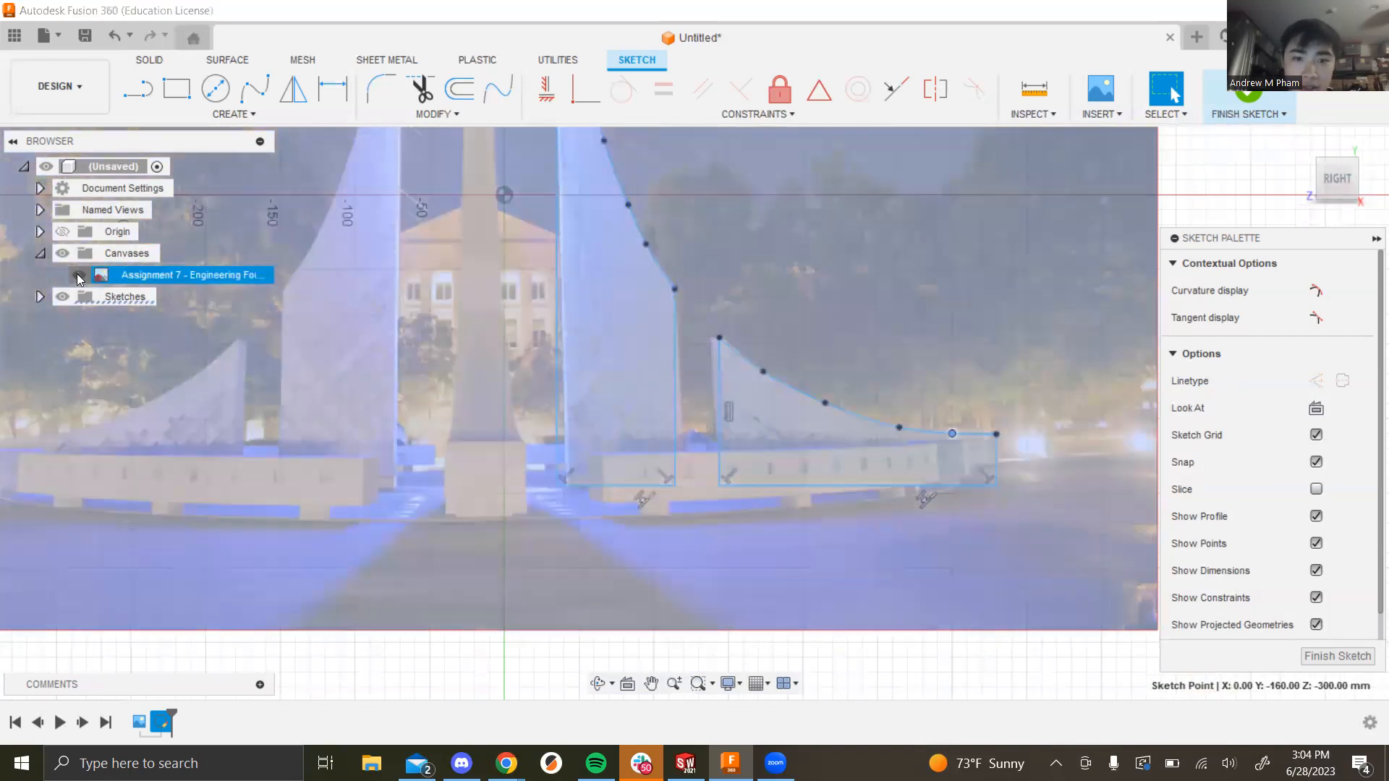
pyautogui.click(78, 276)
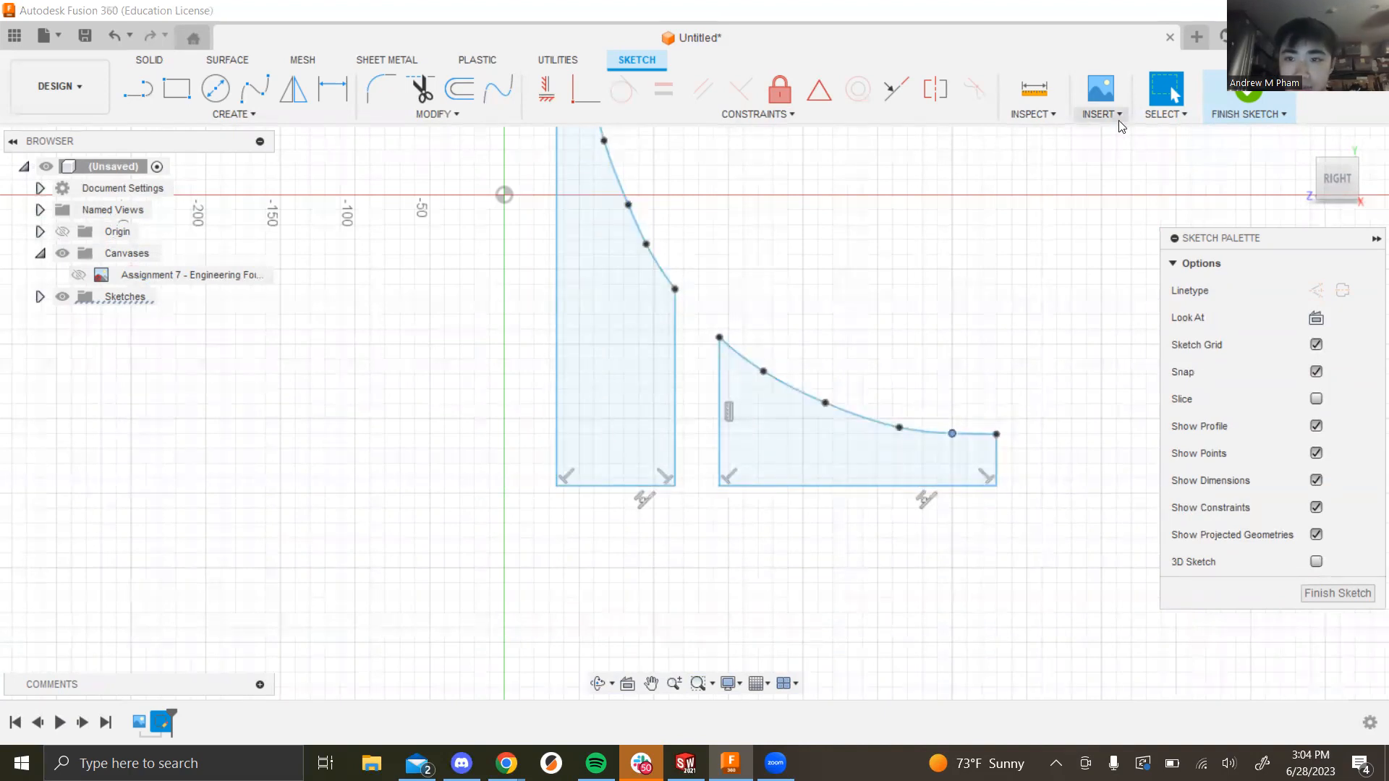
# Step: Finish the sketch and preview both fin profiles extruded 20 mm
pyautogui.click(1235, 94)
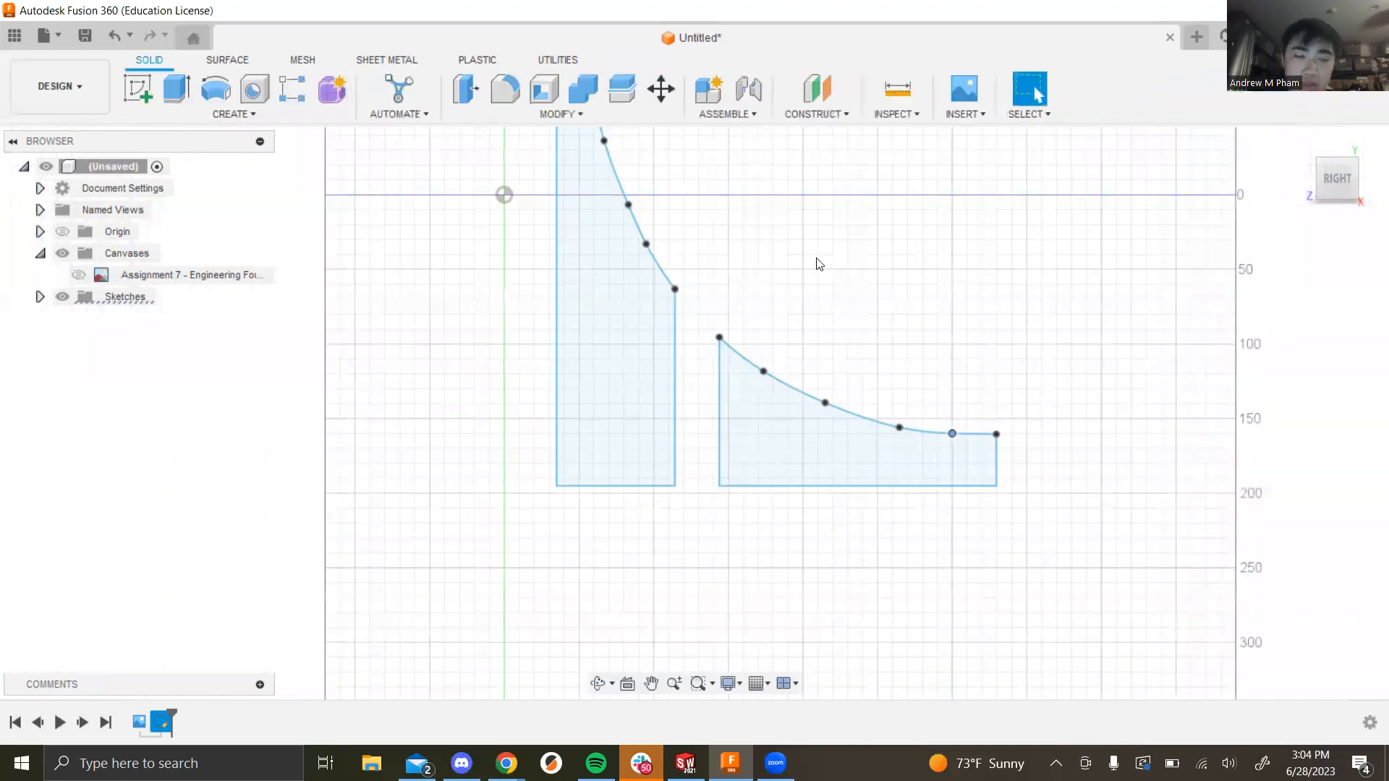
pyautogui.click(174, 90)
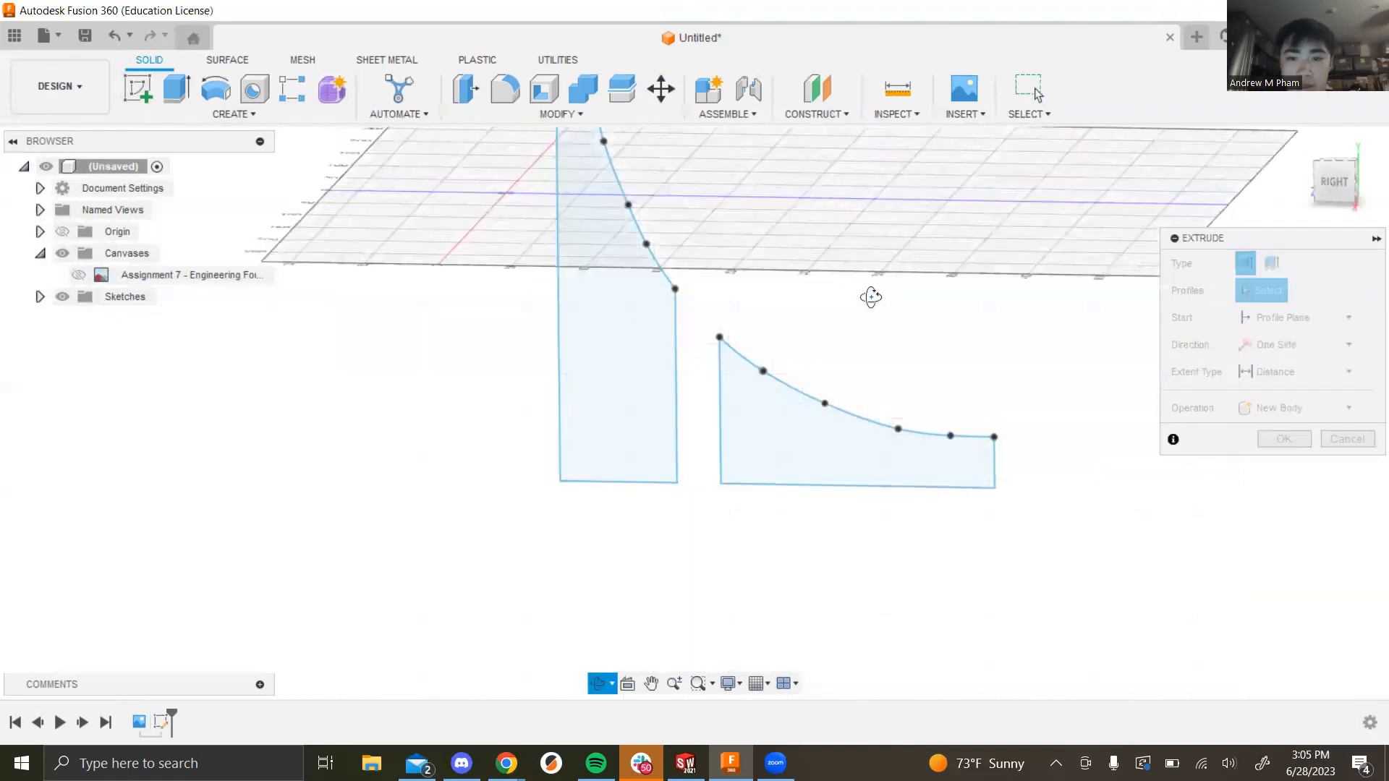
pyautogui.click(615, 321)
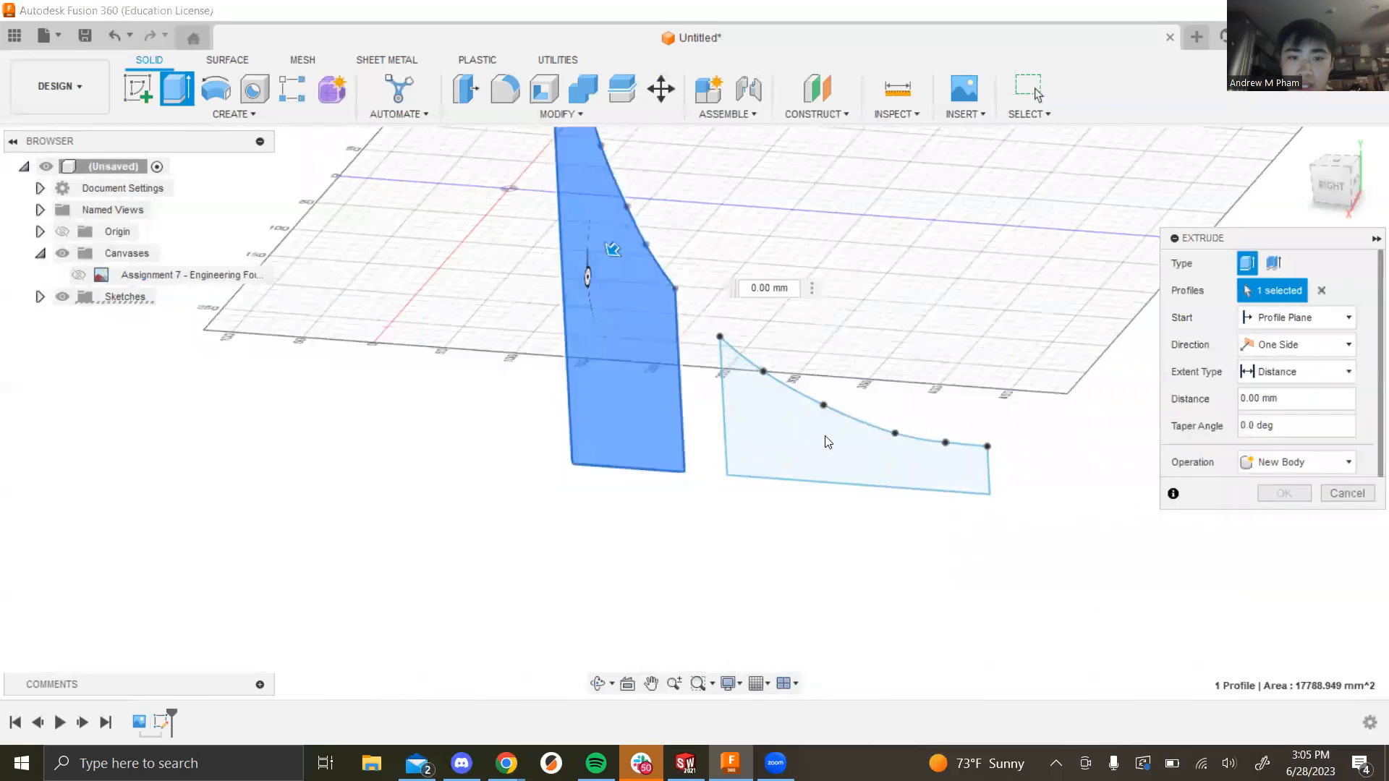
pyautogui.click(955, 466)
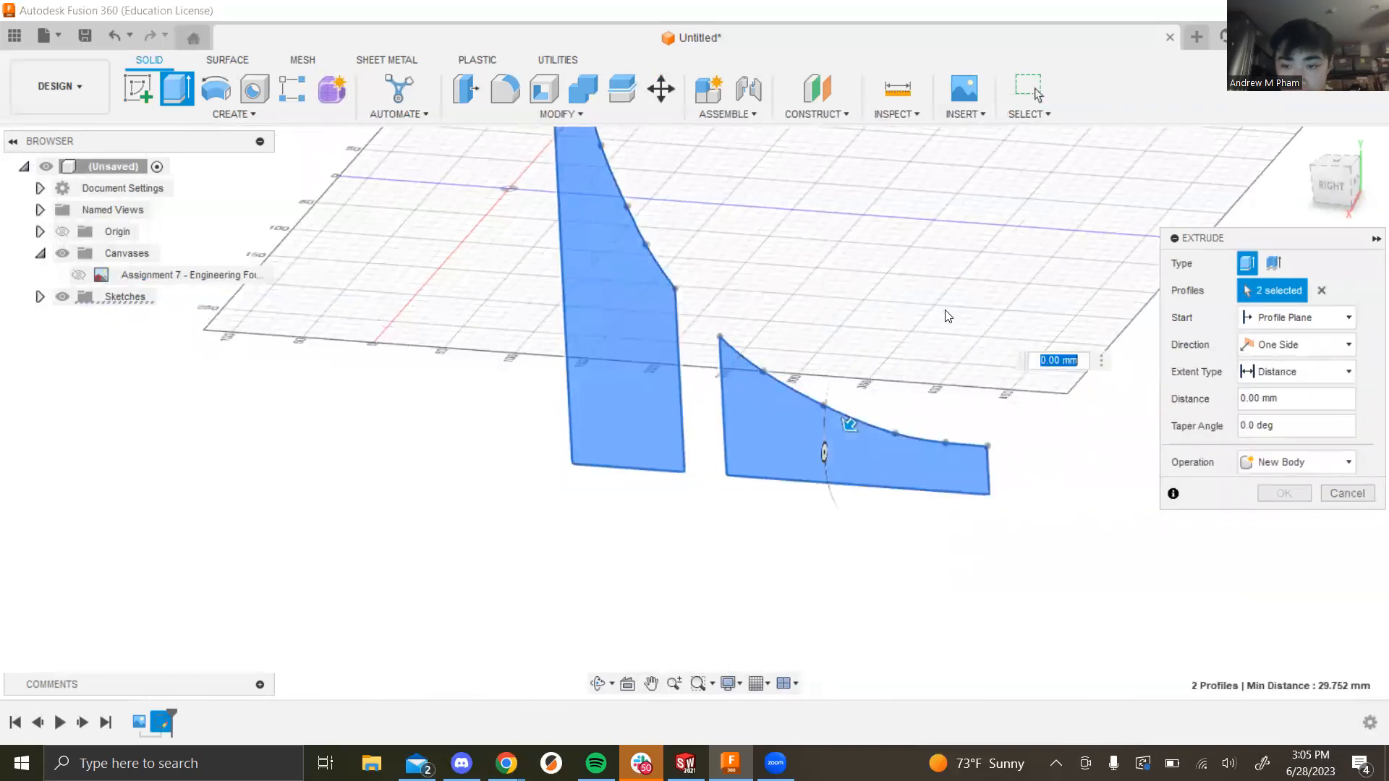
pyautogui.click(1302, 400)
pyautogui.write('10')
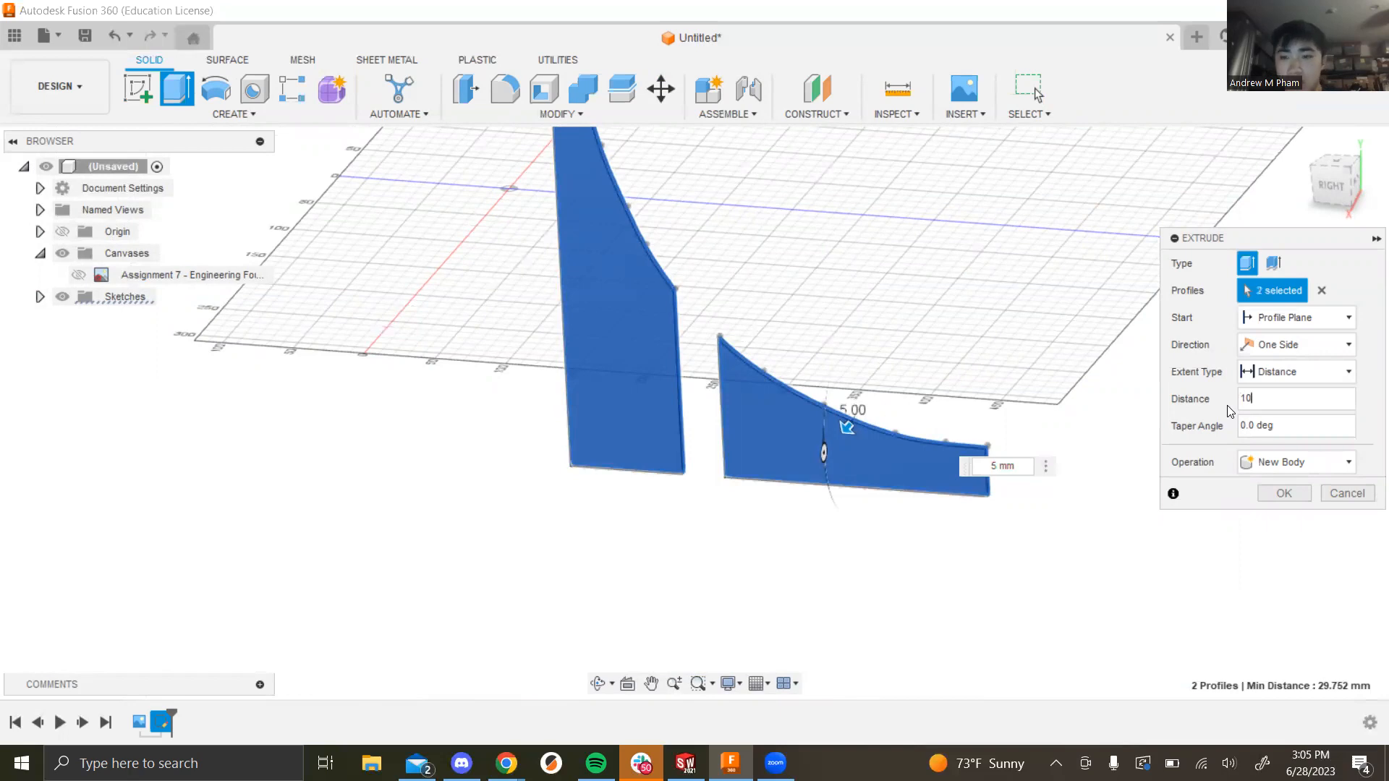
pyautogui.keyDown('shift'); pyautogui.moveTo(942, 461); pyautogui.dragTo(904, 409, button='middle'); pyautogui.keyUp('shift')
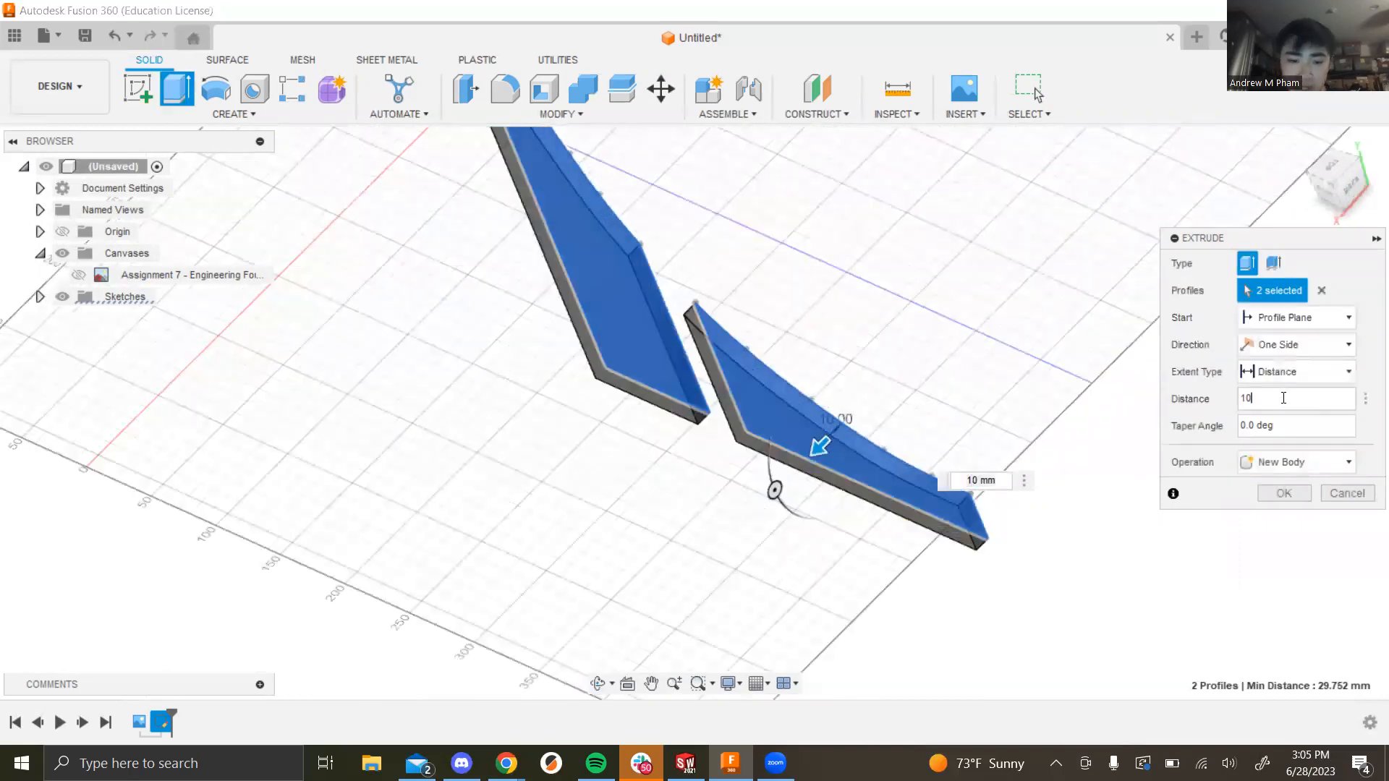
pyautogui.write('20')
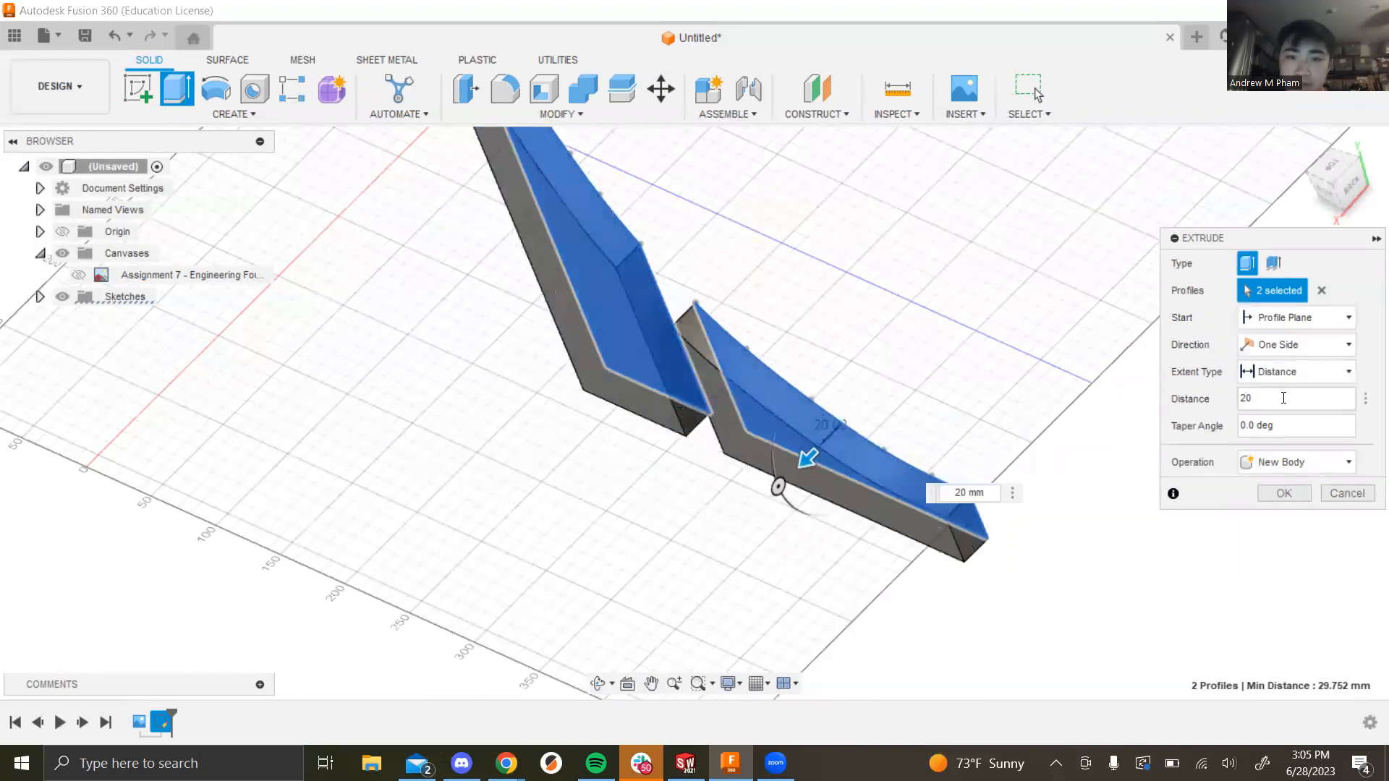
# Step: Orbit around the 20 mm fin previews, then cancel the extrusion without creating bodies
pyautogui.keyDown('shift'); pyautogui.moveTo(1063, 532); pyautogui.dragTo(981, 241, button='middle'); pyautogui.keyUp('shift')
pyautogui.keyDown('shift'); pyautogui.moveTo(1067, 312); pyautogui.dragTo(825, 468, button='middle'); pyautogui.keyUp('shift')
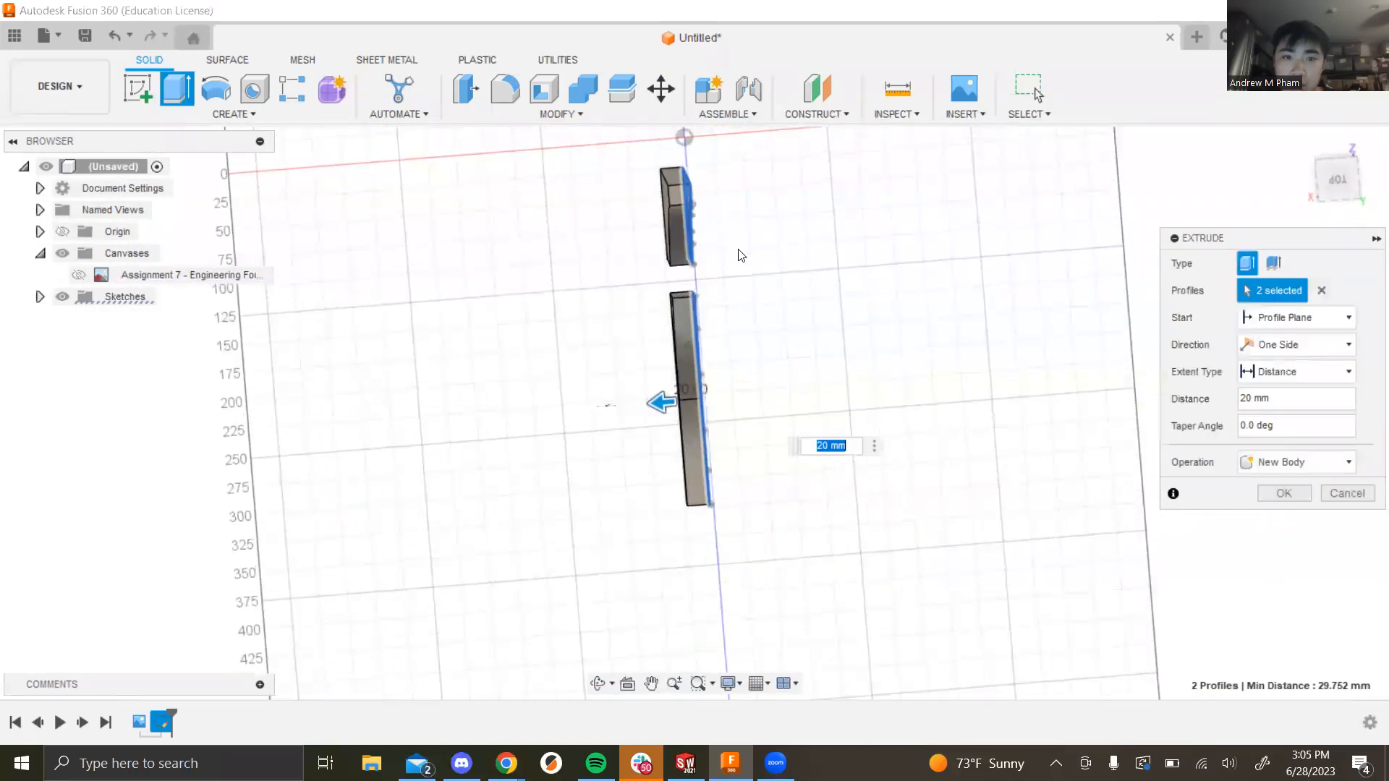
pyautogui.scroll(-5, 701, 181)
pyautogui.scroll(3, 702, 173)
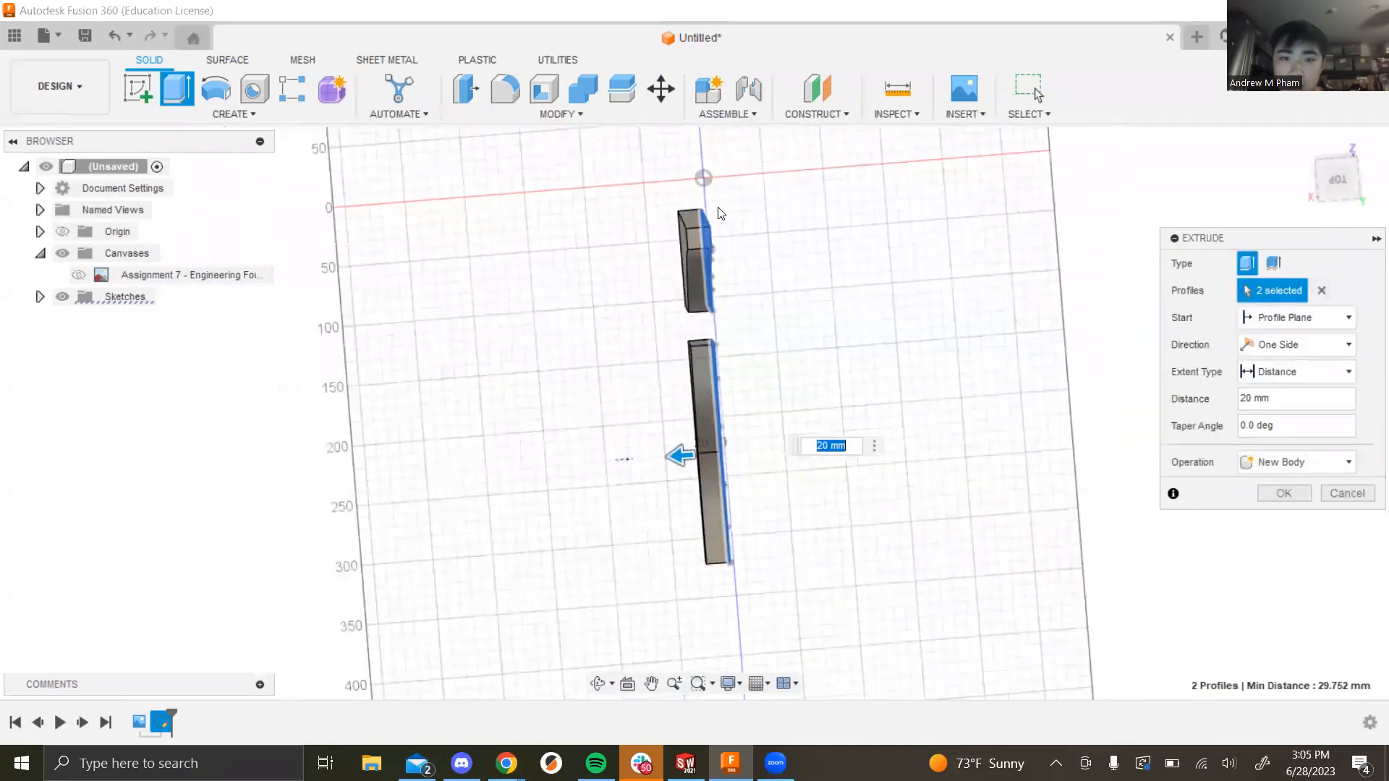
pyautogui.moveTo(747, 368)
pyautogui.keyDown('shift'); pyautogui.mouseDown(button='middle')
pyautogui.moveTo(759, 357)
pyautogui.moveTo(753, 319)
pyautogui.moveTo(684, 369)
pyautogui.moveTo(725, 349)
pyautogui.moveTo(763, 376)
pyautogui.mouseUp(button='middle'); pyautogui.keyUp('shift')
pyautogui.moveTo(793, 307)
pyautogui.keyDown('shift'); pyautogui.mouseDown(button='middle')
pyautogui.moveTo(813, 299)
pyautogui.moveTo(805, 279)
pyautogui.moveTo(810, 290)
pyautogui.mouseUp(button='middle'); pyautogui.keyUp('shift')
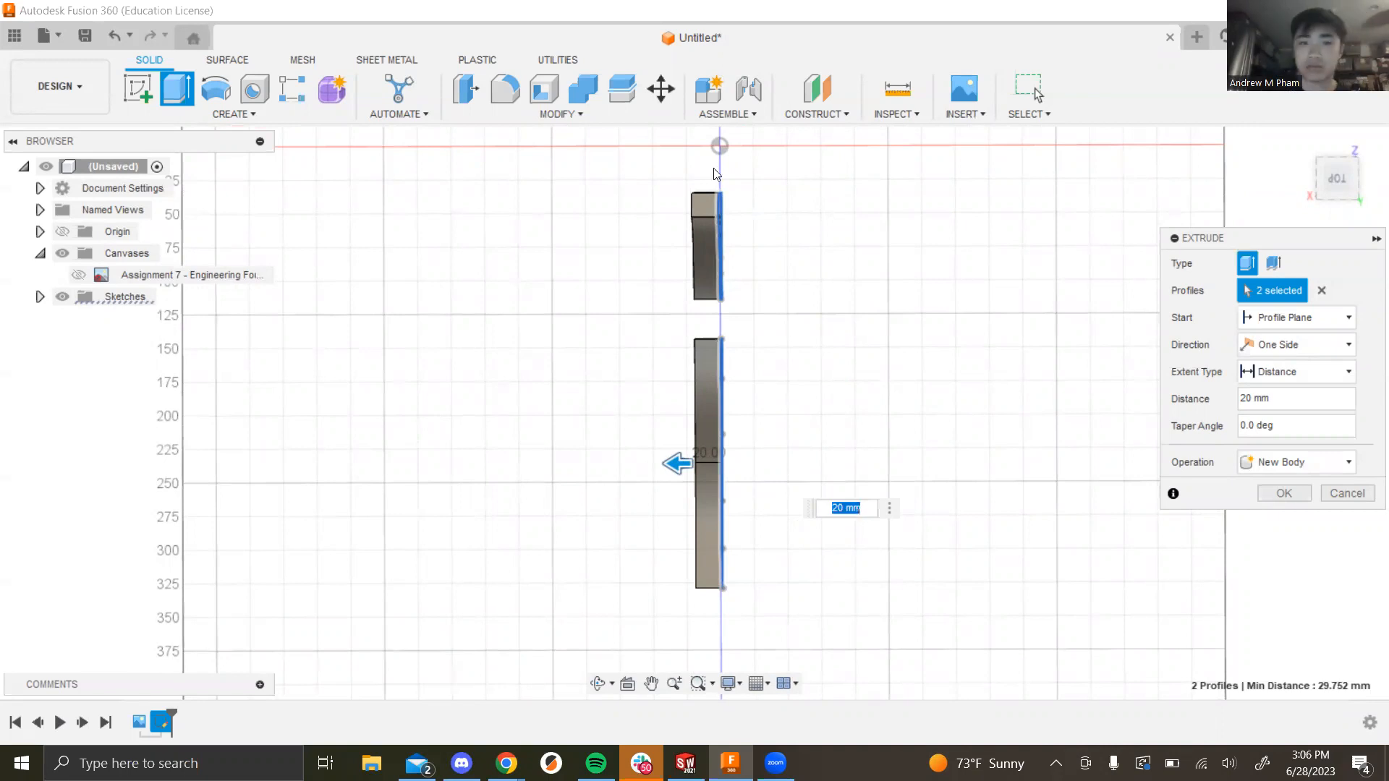
pyautogui.keyDown('shift'); pyautogui.moveTo(872, 352); pyautogui.dragTo(985, 303, button='middle'); pyautogui.keyUp('shift')
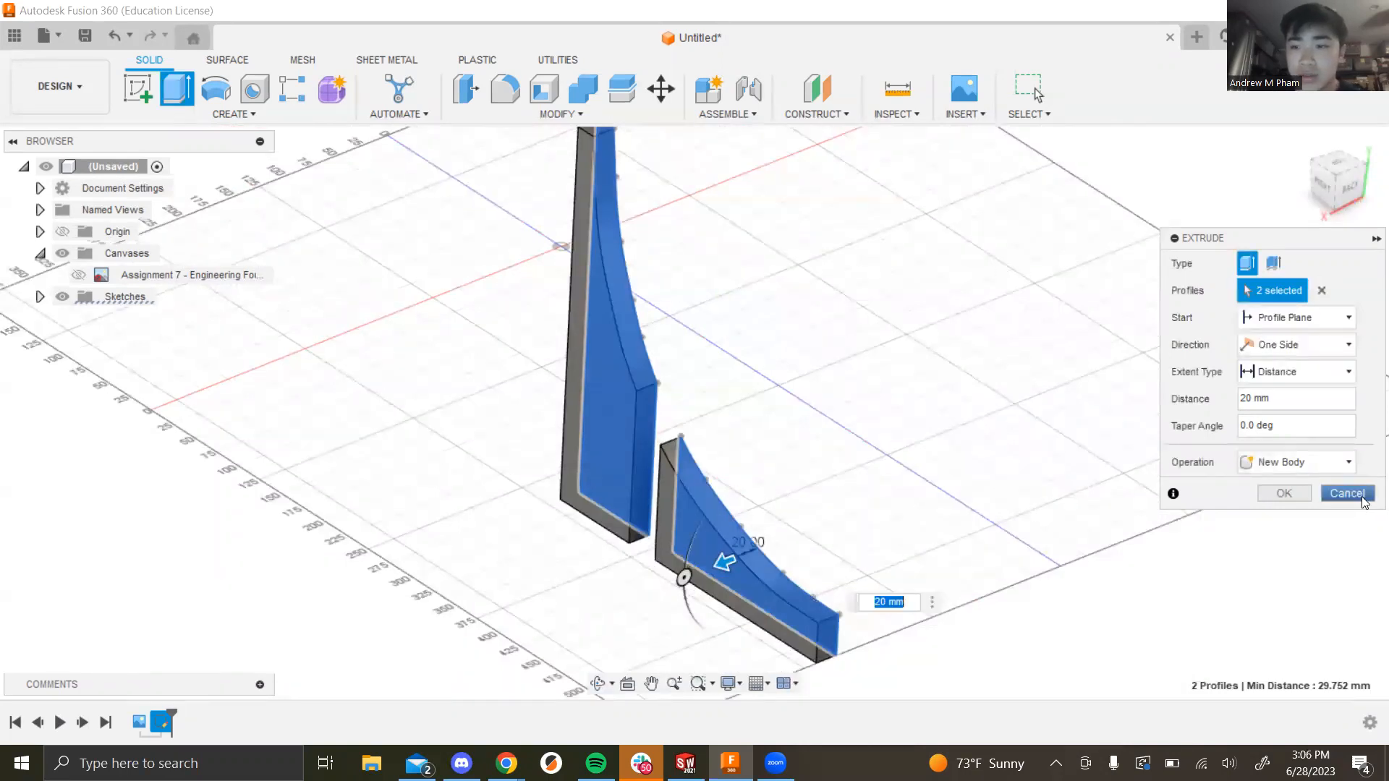
pyautogui.click(1323, 493)
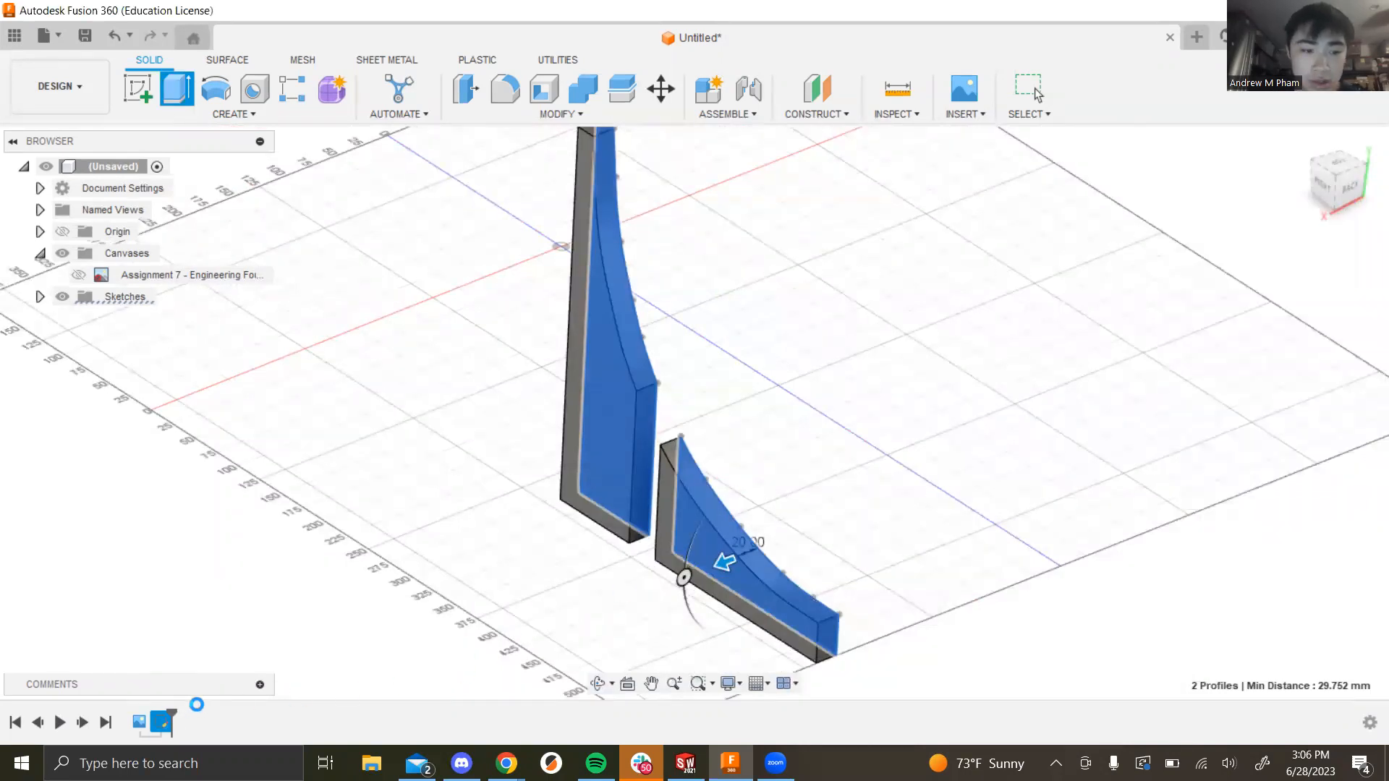
# Step: Reopen the fin sketch and draw a four-point wavy spline beside the fins
pyautogui.rightClick(163, 720)
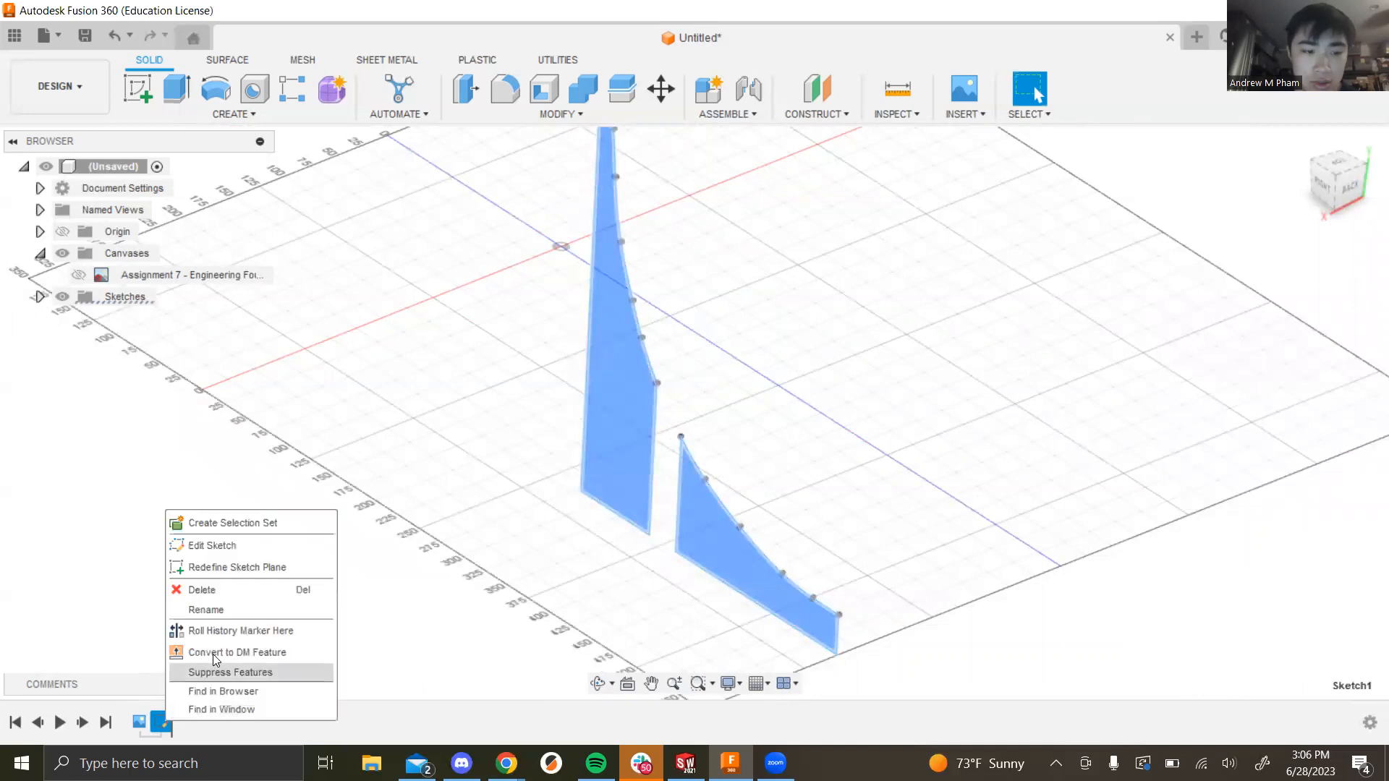
pyautogui.press('Return')
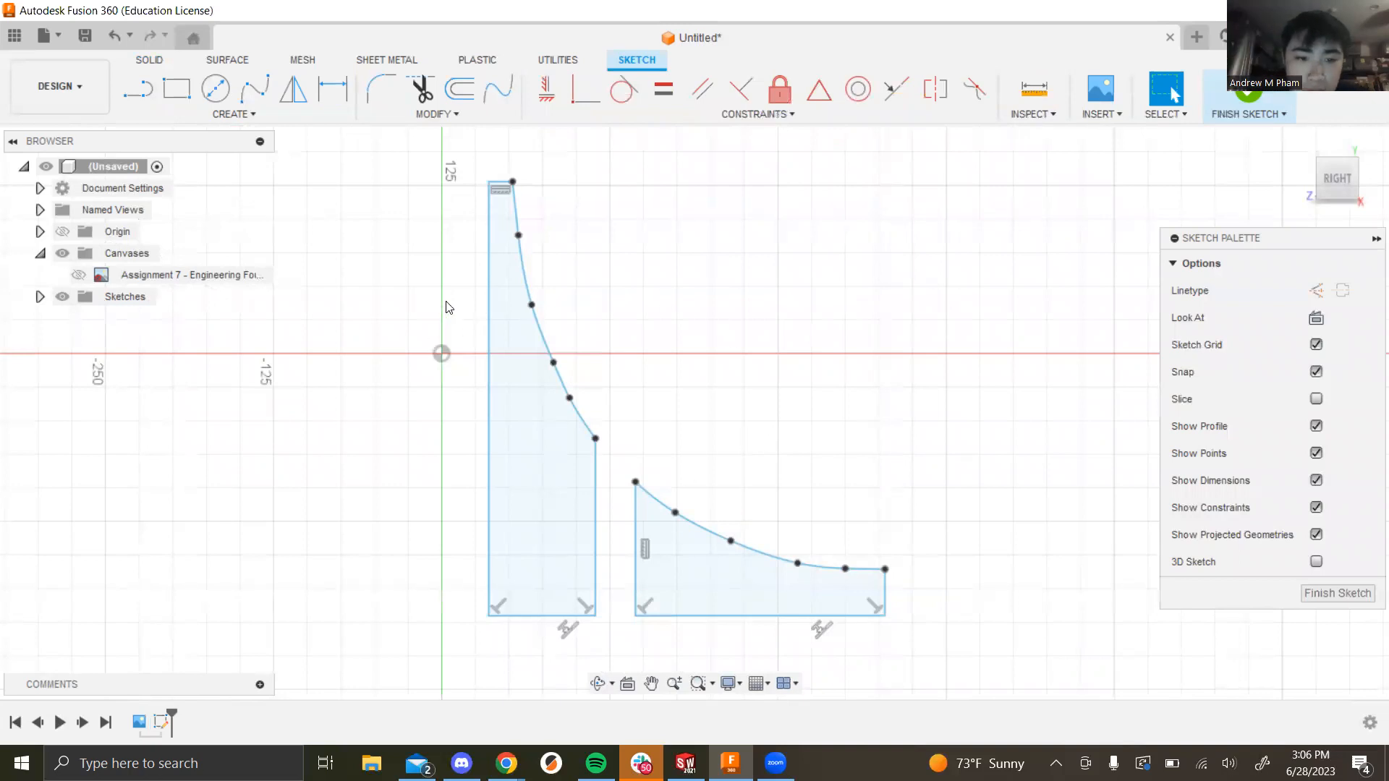
pyautogui.click(254, 89)
pyautogui.click(696, 294)
pyautogui.click(759, 244)
pyautogui.click(838, 308)
pyautogui.doubleClick(896, 254)
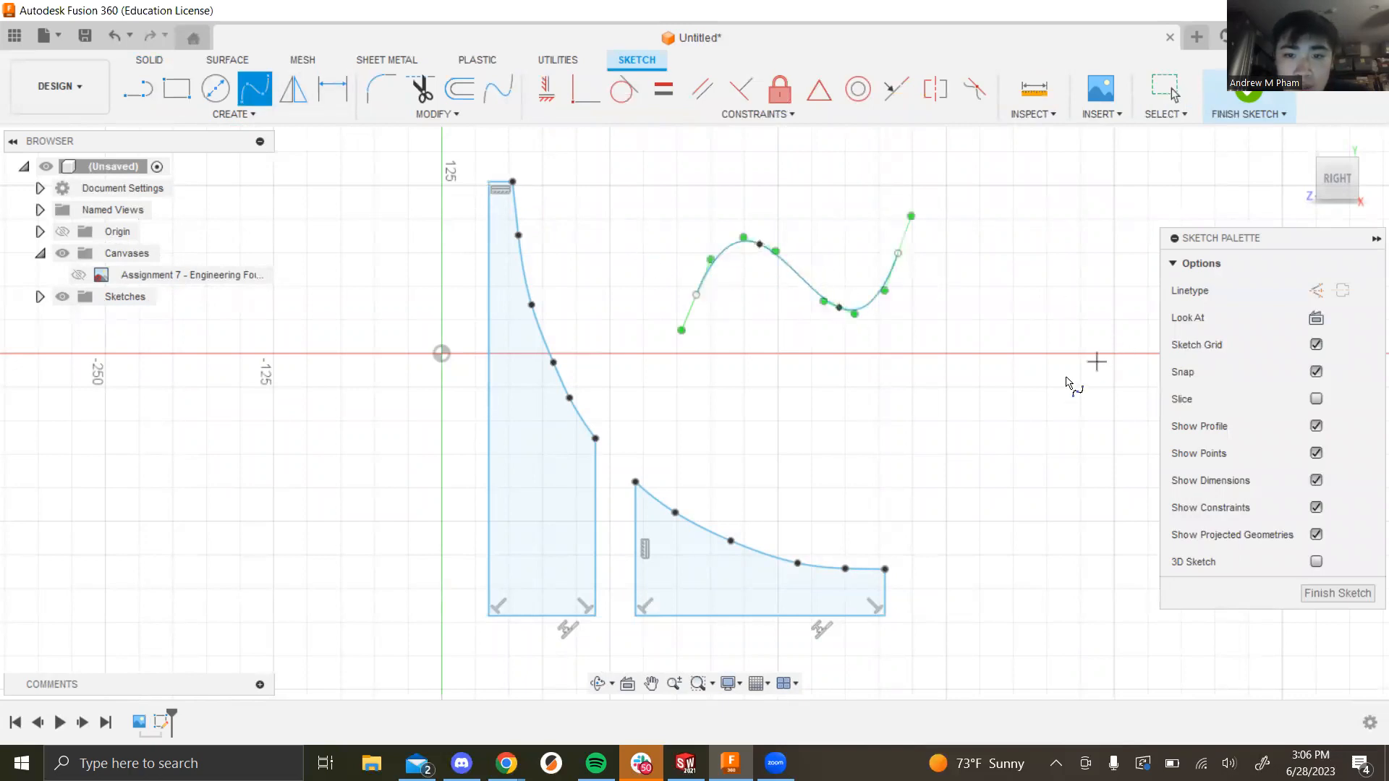
pyautogui.press('Escape')
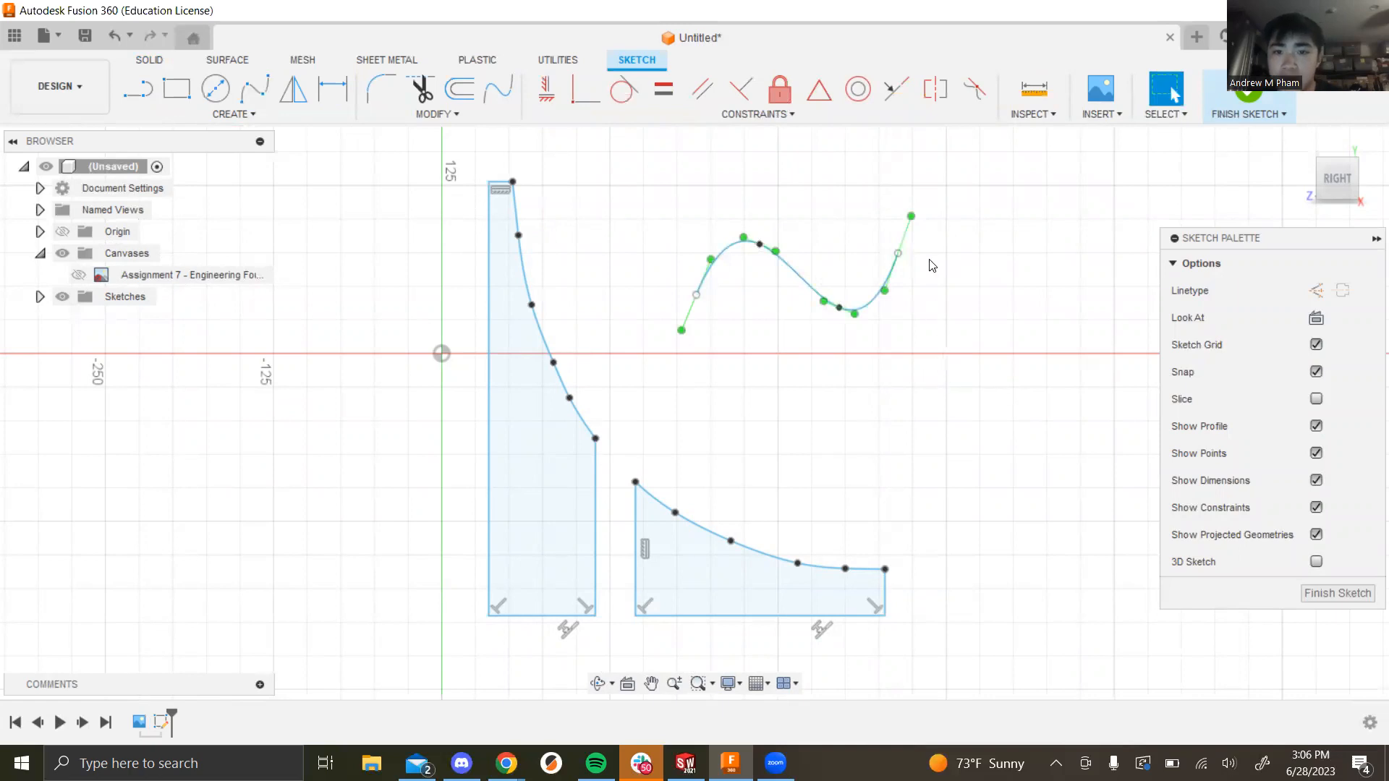
# Step: Drag the wavy spline's start and end points to reshape the curve
pyautogui.click(906, 230)
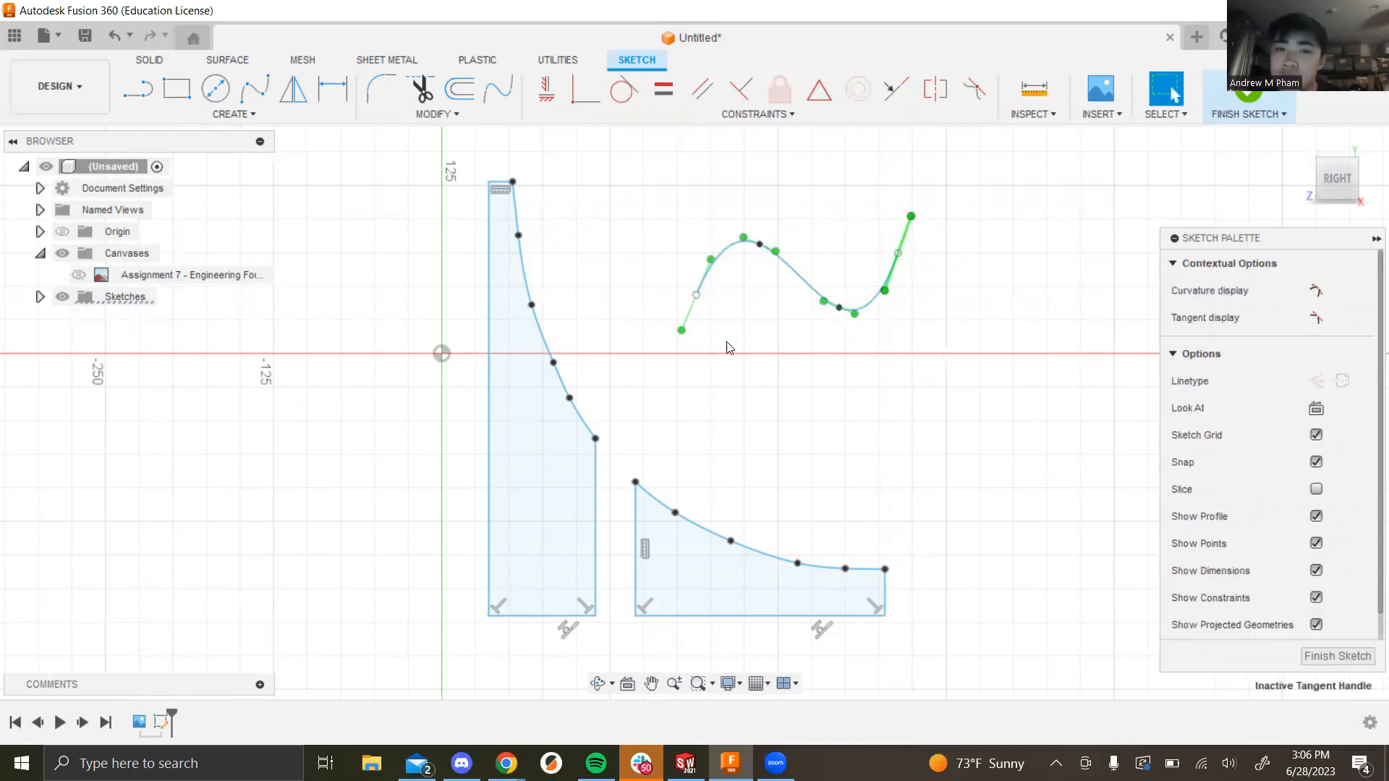
pyautogui.click(916, 300)
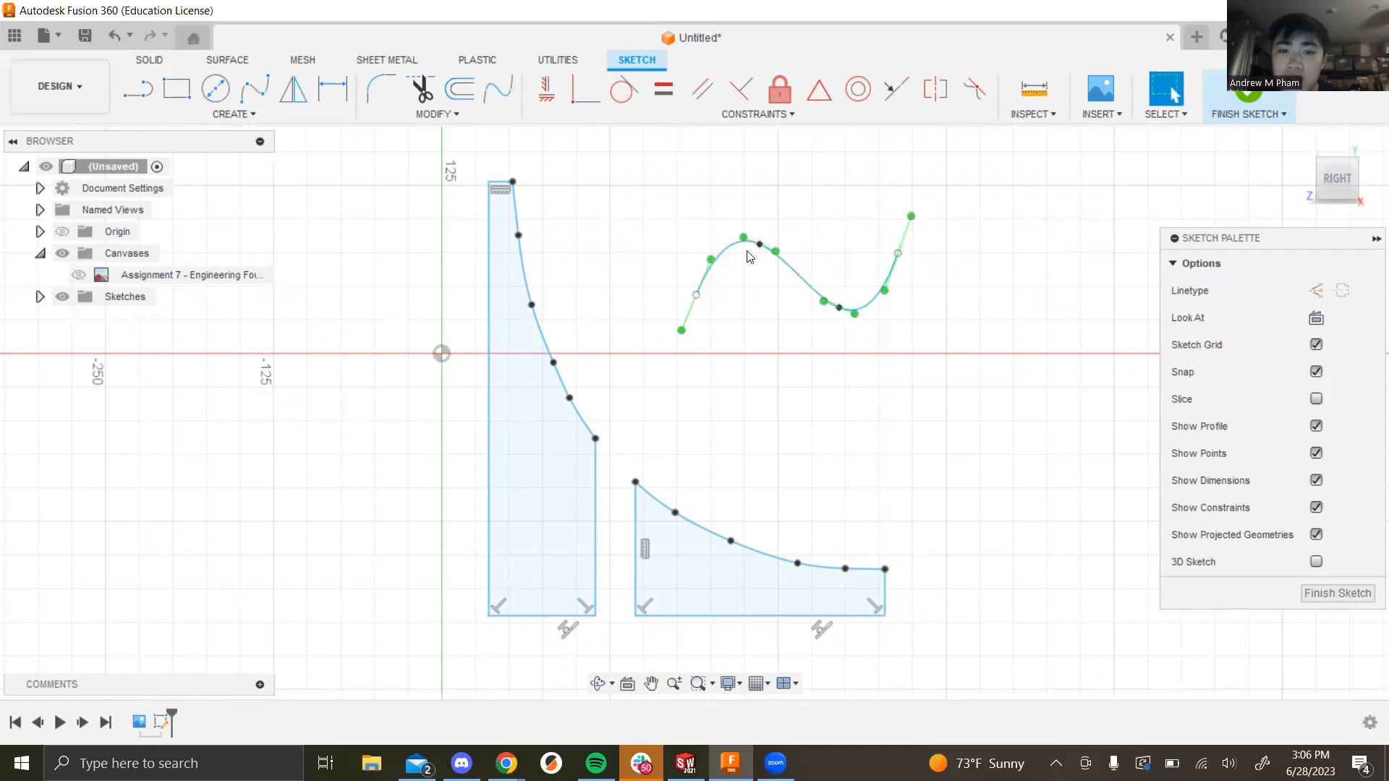
pyautogui.moveTo(696, 295); pyautogui.dragTo(730, 302)
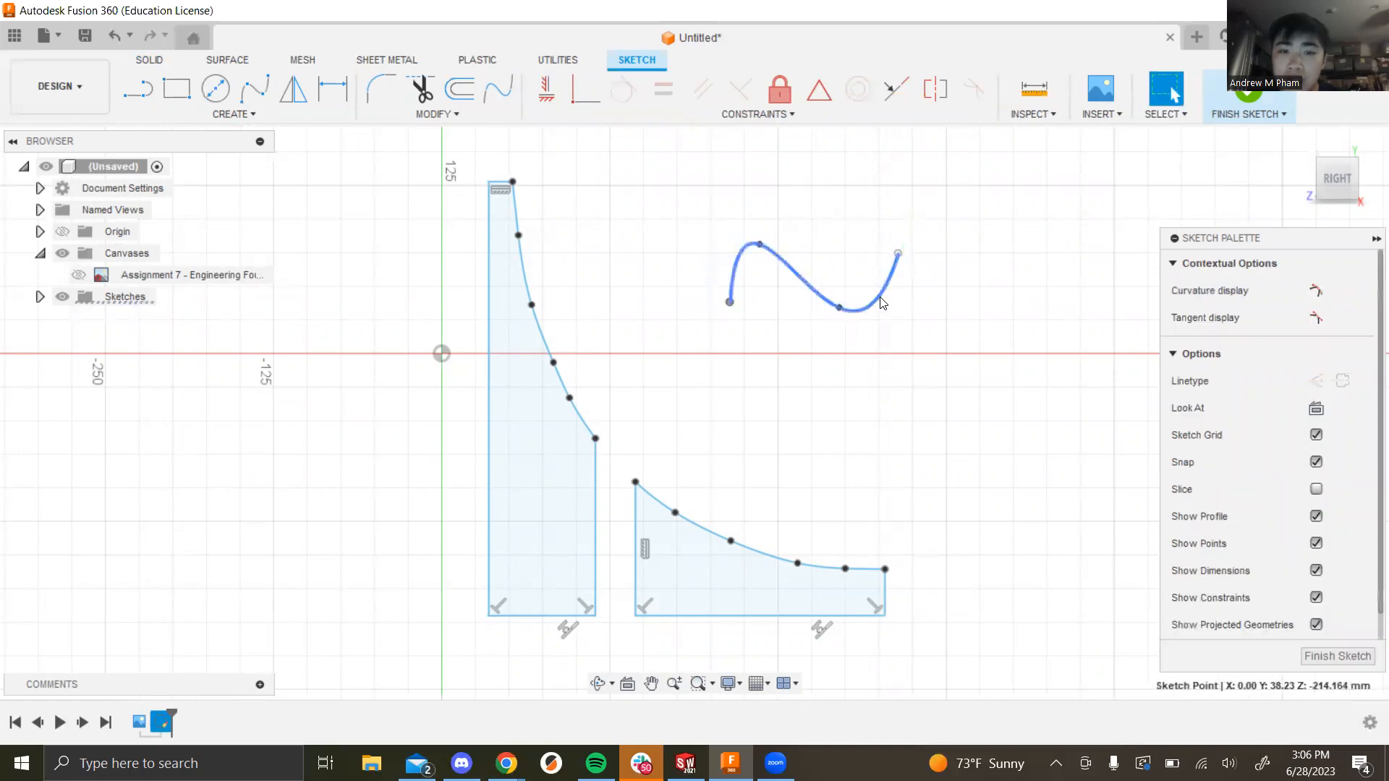
pyautogui.moveTo(899, 253)
pyautogui.mouseDown()
pyautogui.moveTo(912, 252)
pyautogui.moveTo(889, 245)
pyautogui.mouseUp()
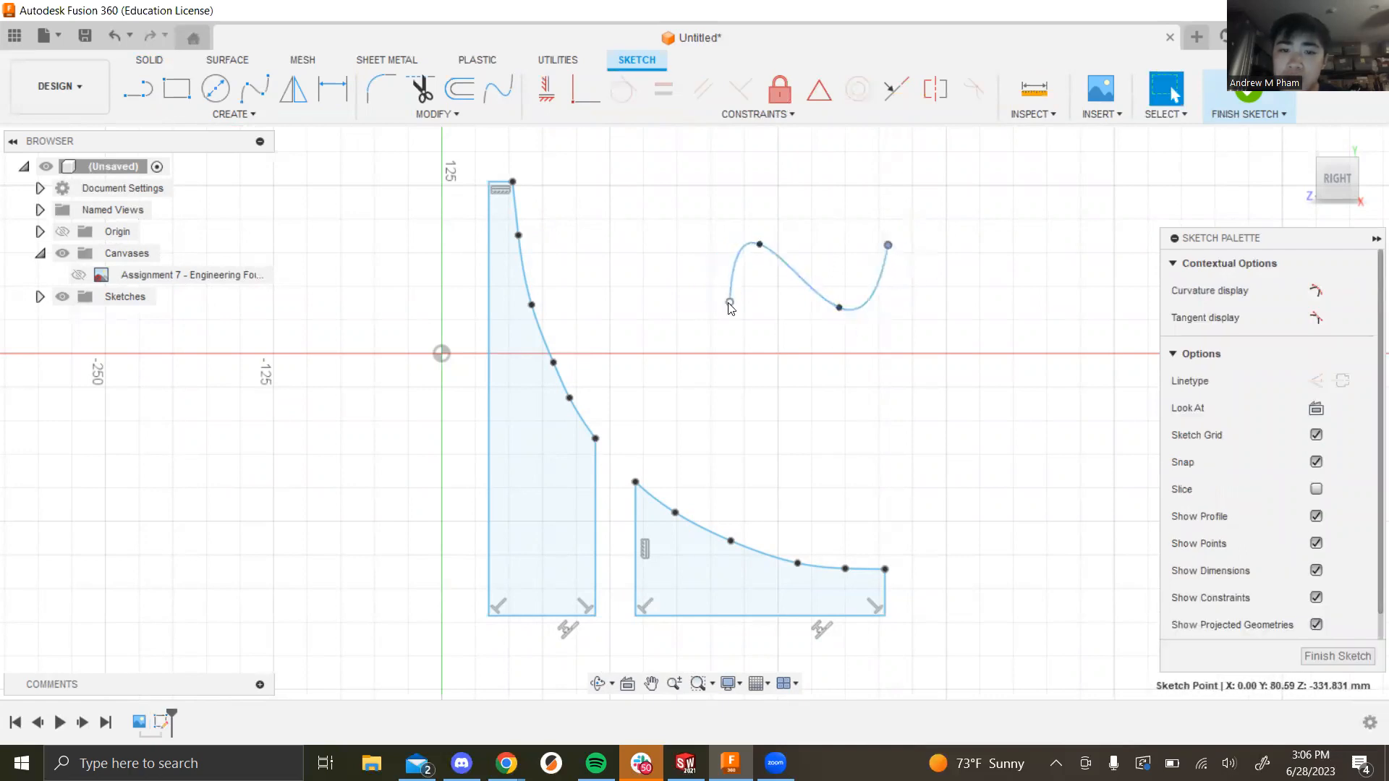
pyautogui.click(729, 304)
pyautogui.press('m')
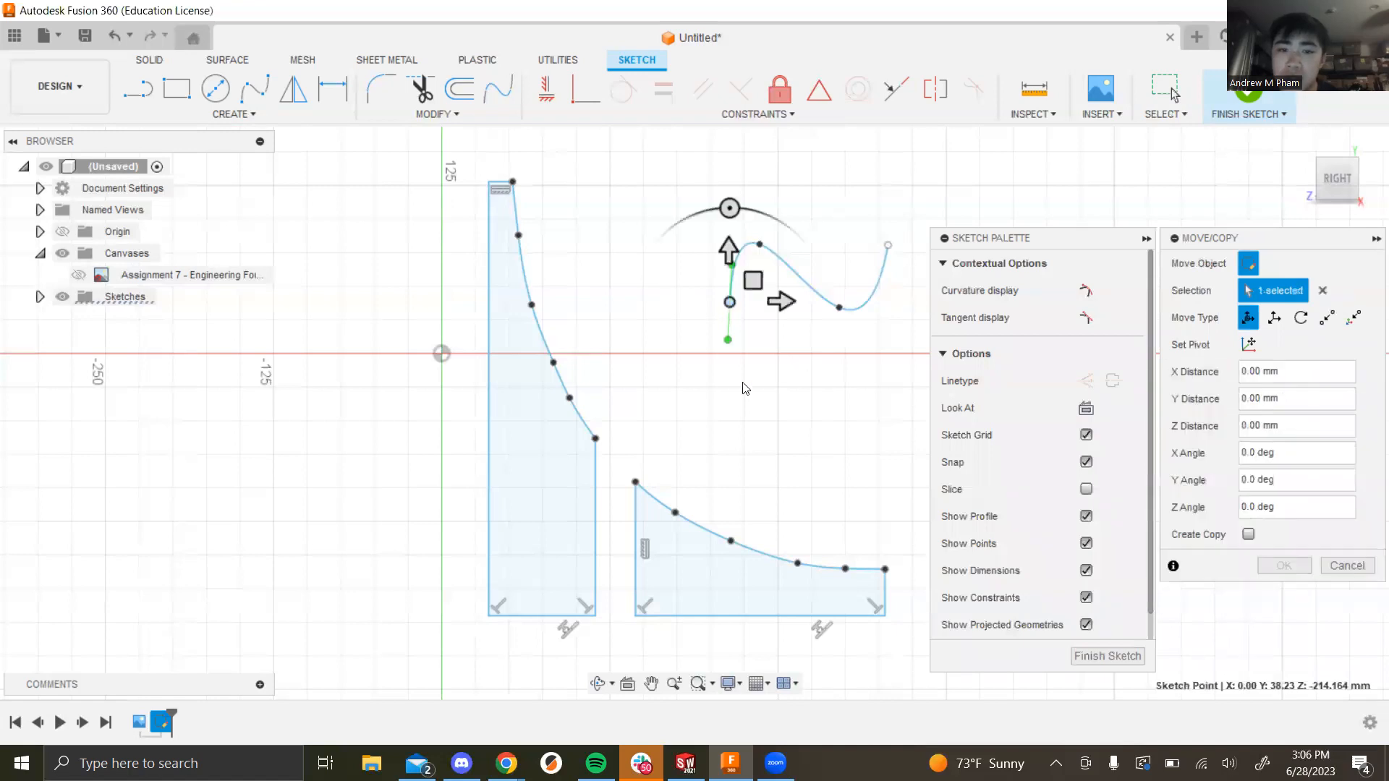
pyautogui.press('Escape')
pyautogui.click(770, 354)
# Step: Swing the spline's start tangent, then delete the S-shaped spline
pyautogui.click(729, 304)
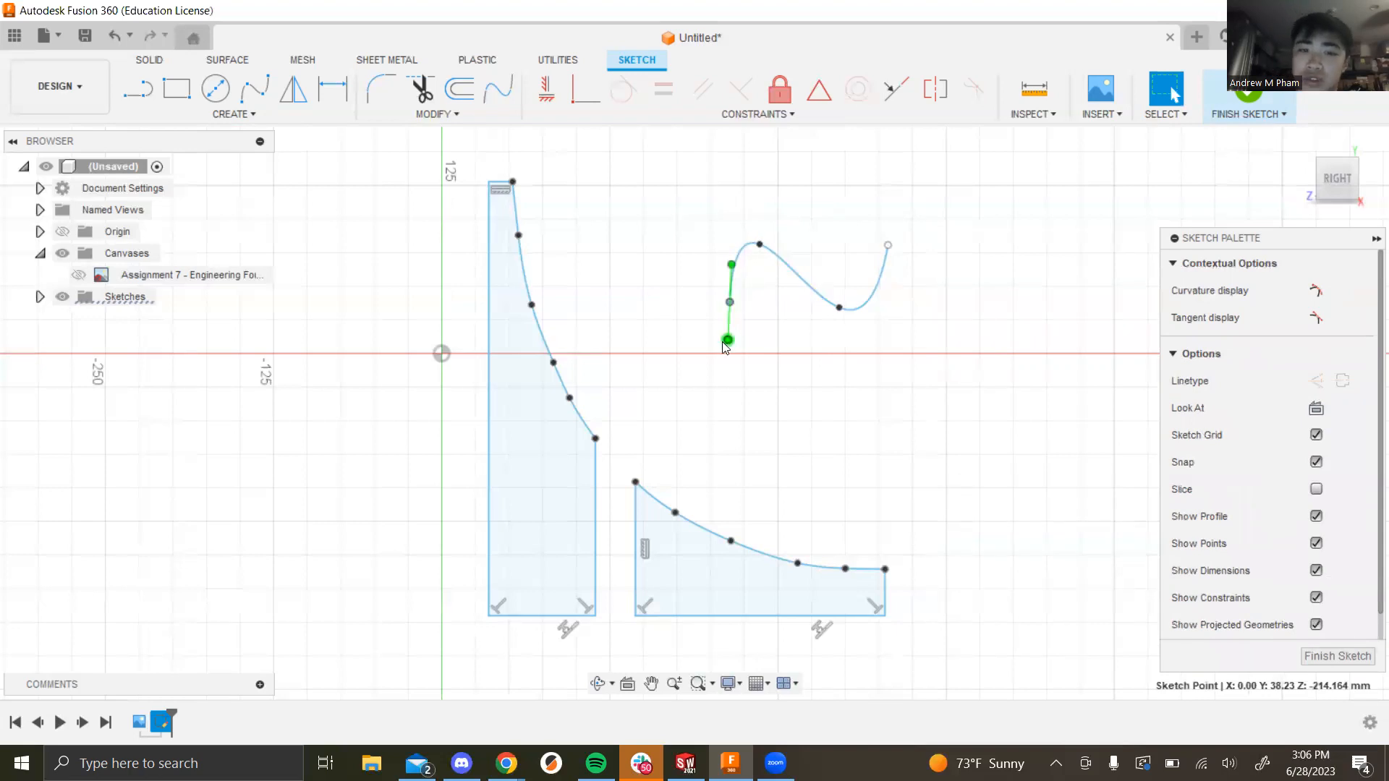
pyautogui.moveTo(727, 341); pyautogui.dragTo(752, 376)
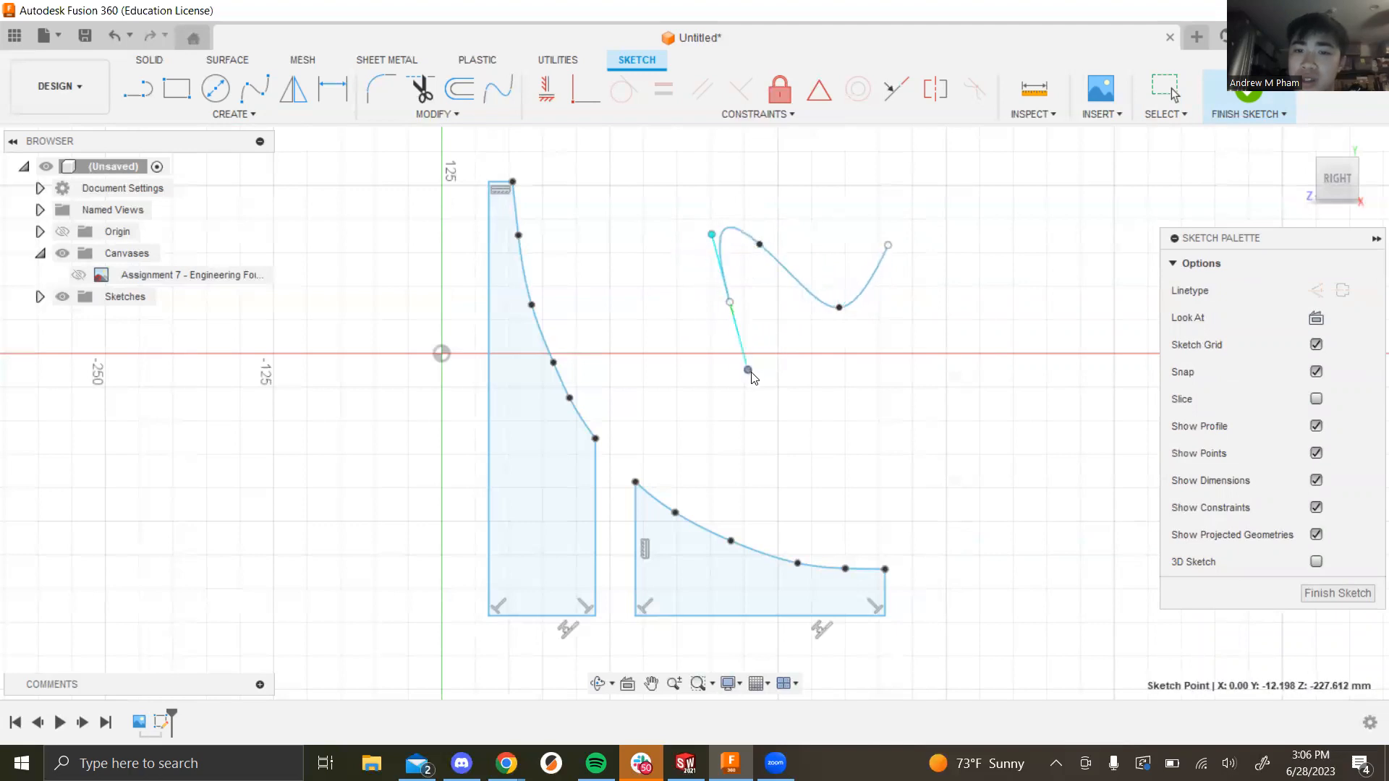
pyautogui.click(858, 383)
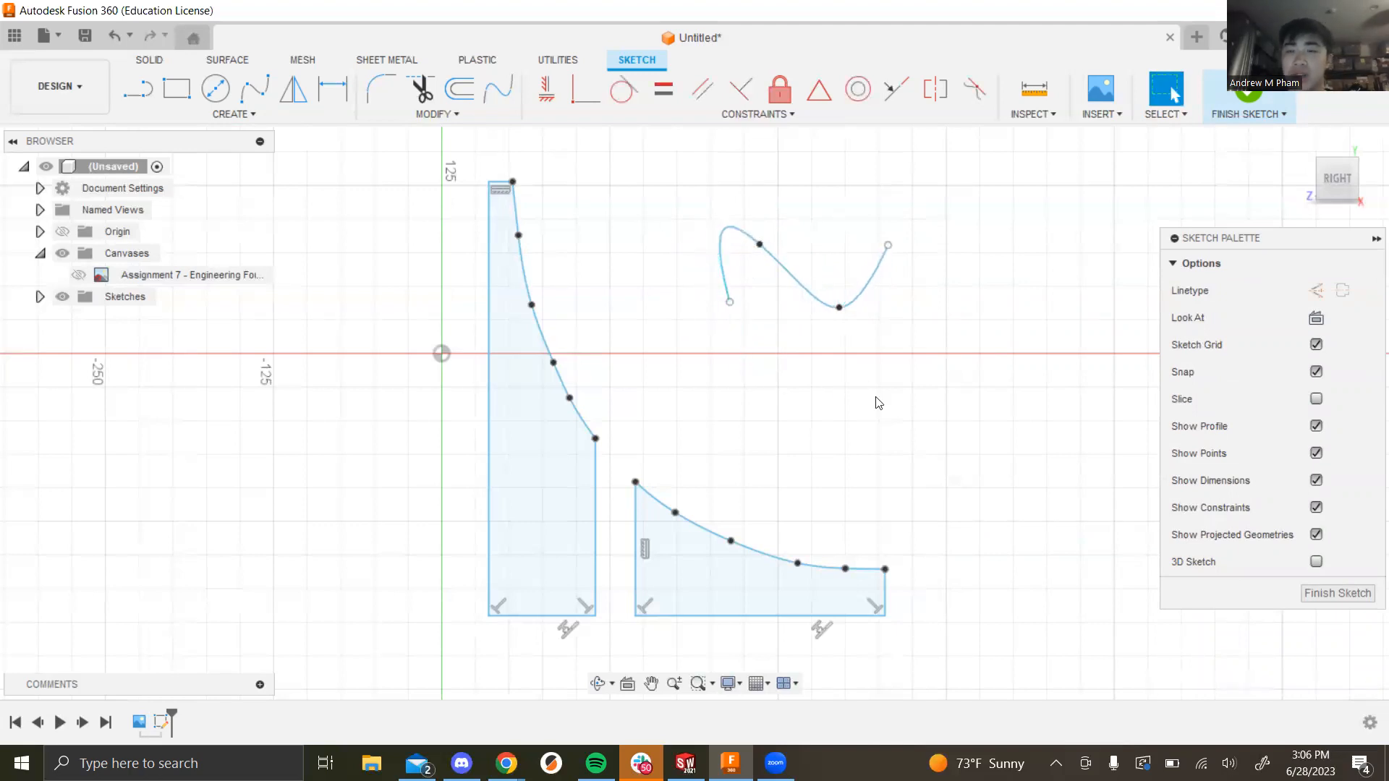
pyautogui.click(801, 292)
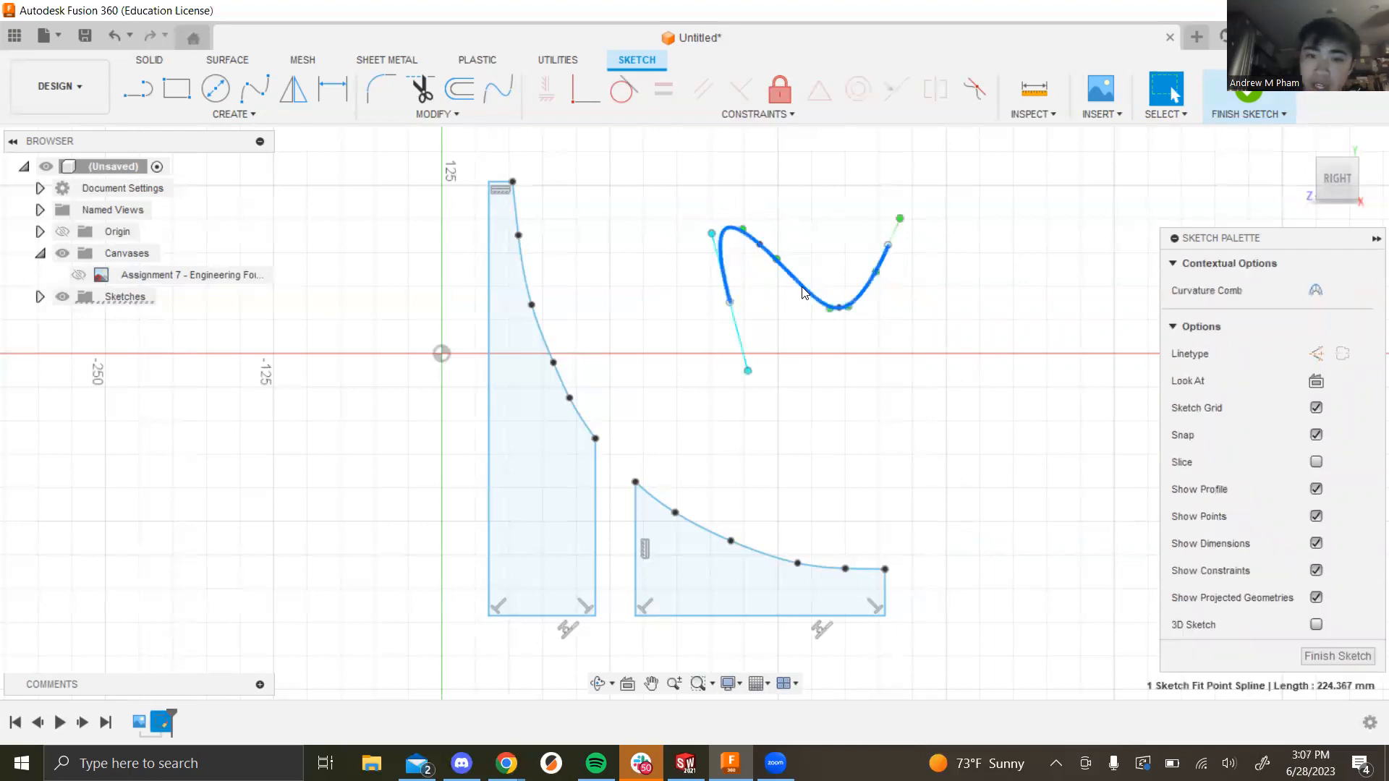
pyautogui.press('Delete')
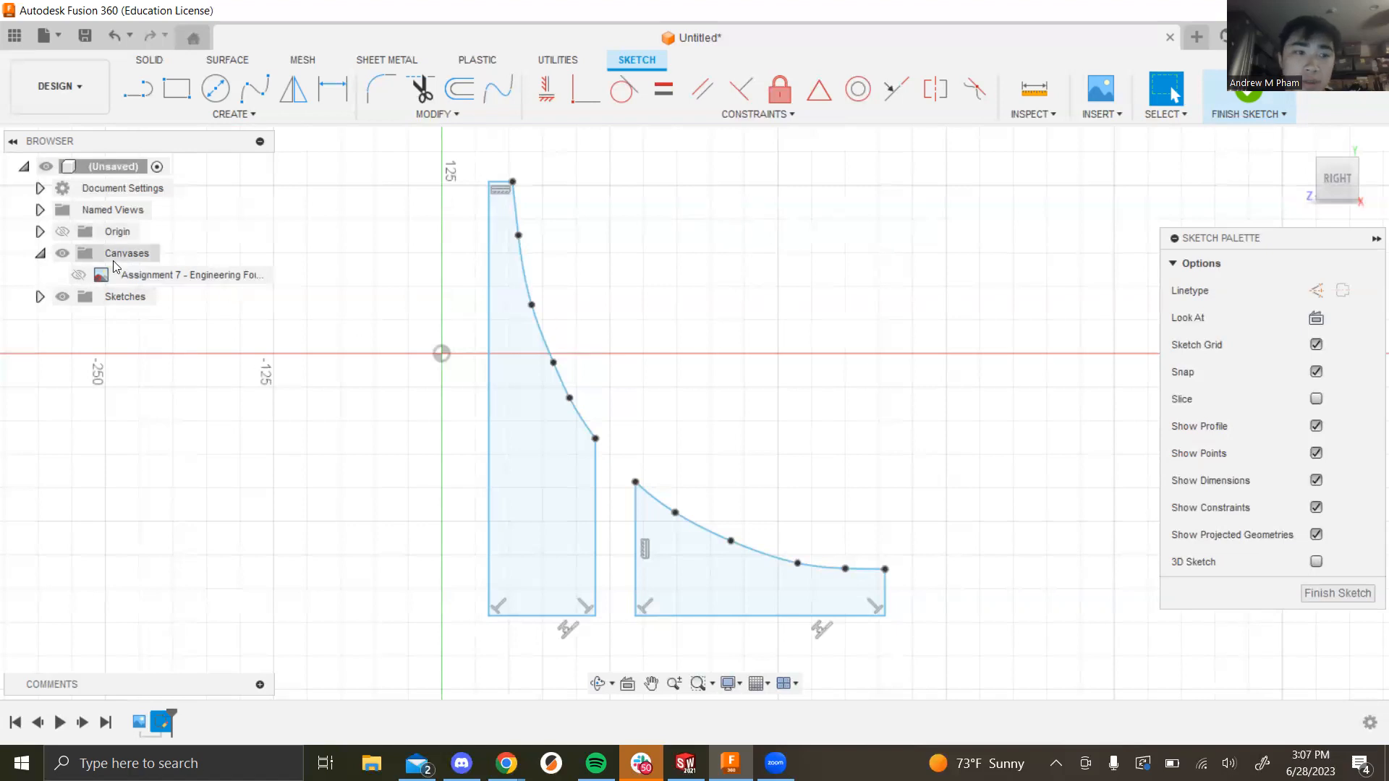
# Step: Hide the photo canvas and finish the fin sketch
pyautogui.click(77, 278)
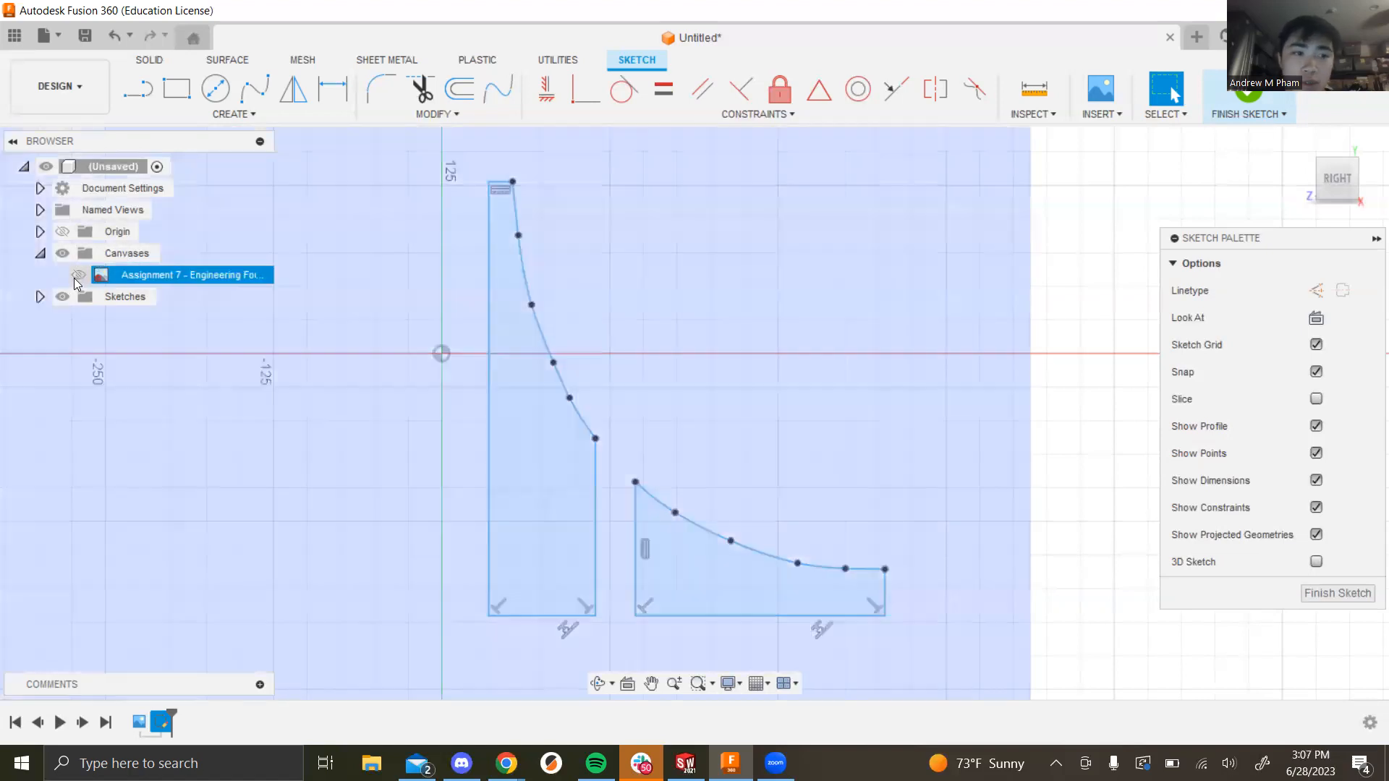
pyautogui.click(80, 278)
pyautogui.click(80, 278)
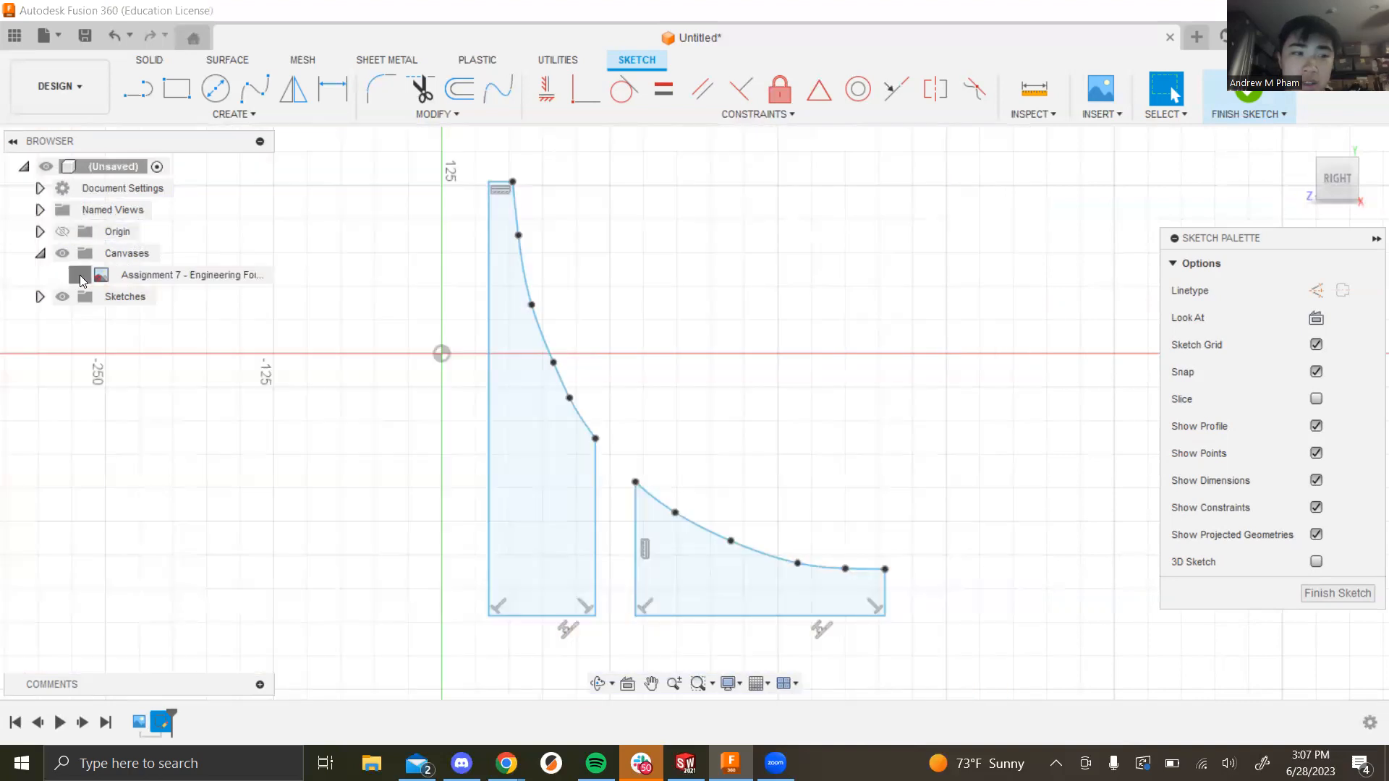
pyautogui.click(80, 277)
pyautogui.click(79, 278)
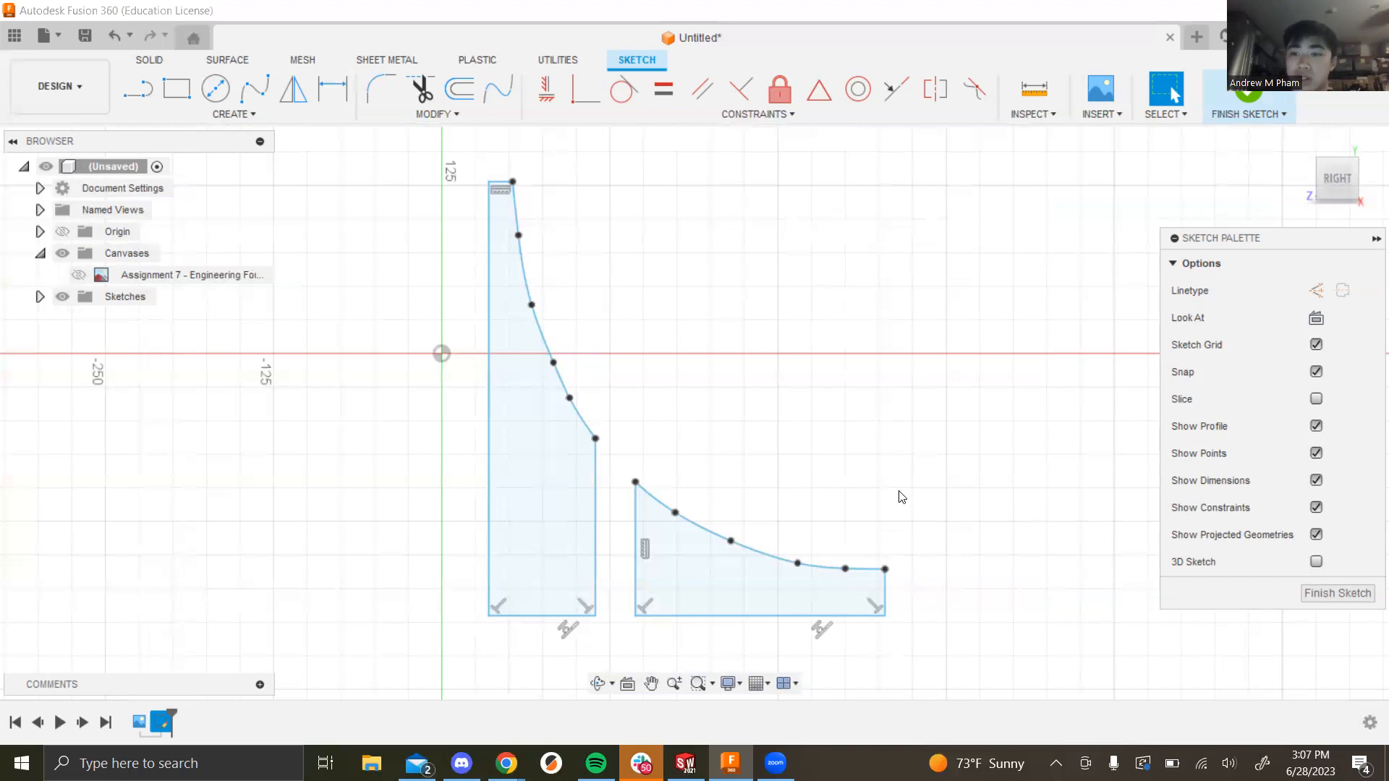
pyautogui.click(1236, 106)
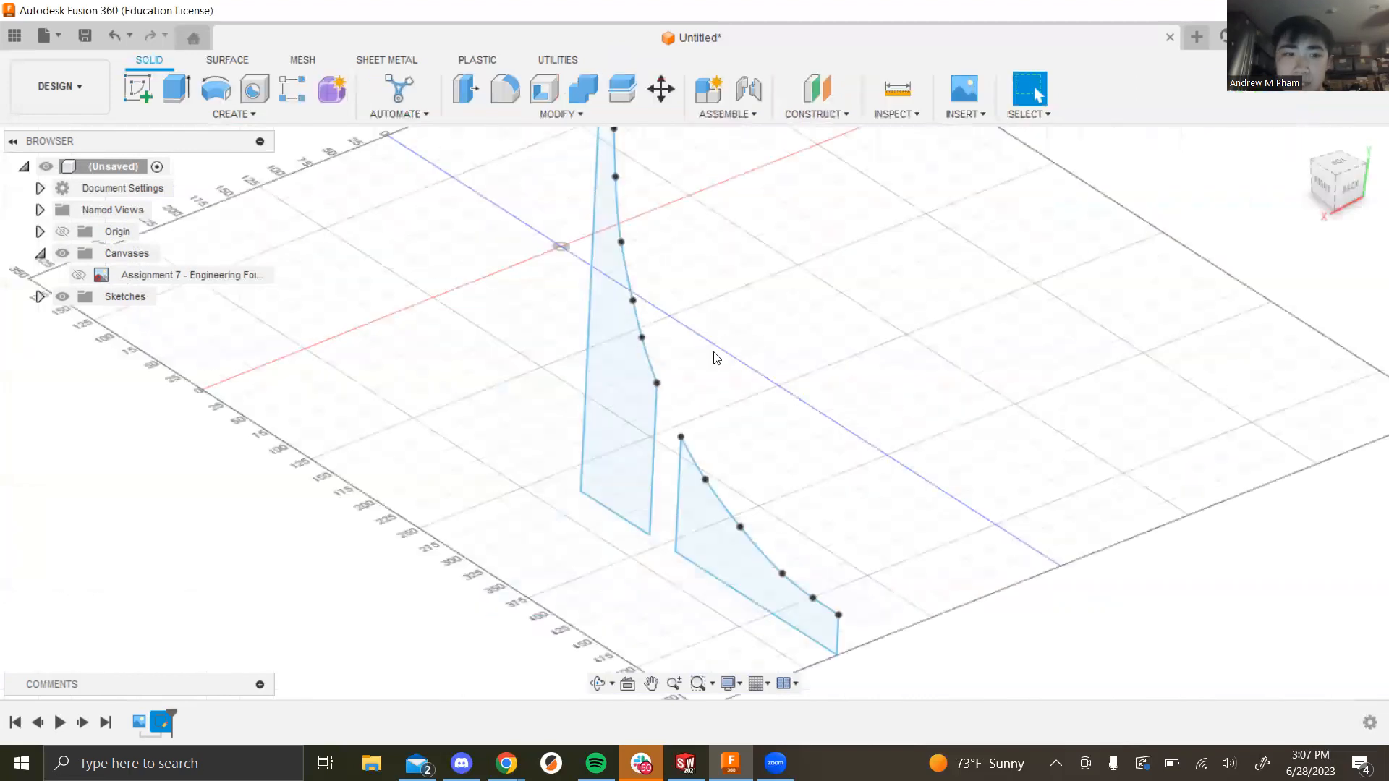
# Step: Preview both fin profiles extruded 20 mm as new bodies and view them from the top
pyautogui.press('e')
pyautogui.click(684, 391)
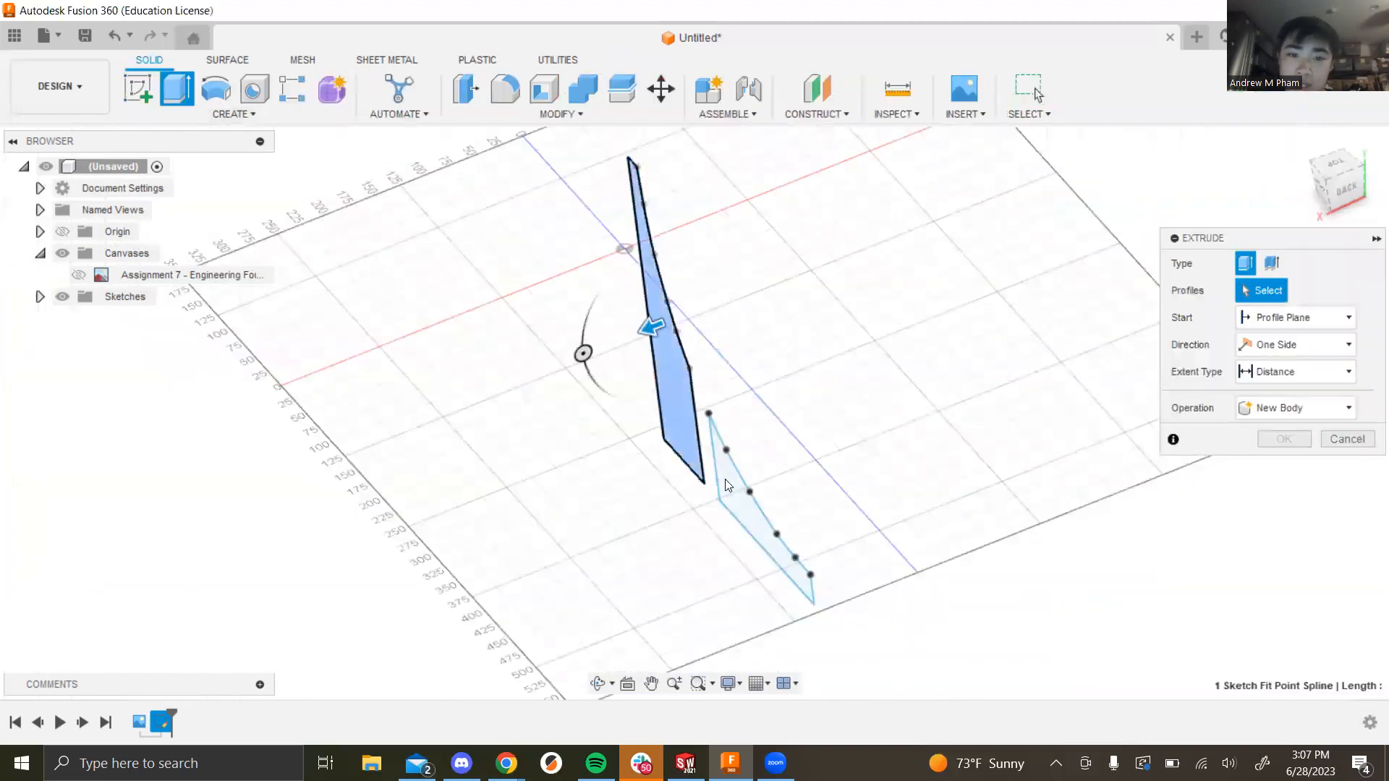
pyautogui.click(728, 486)
pyautogui.click(1250, 397)
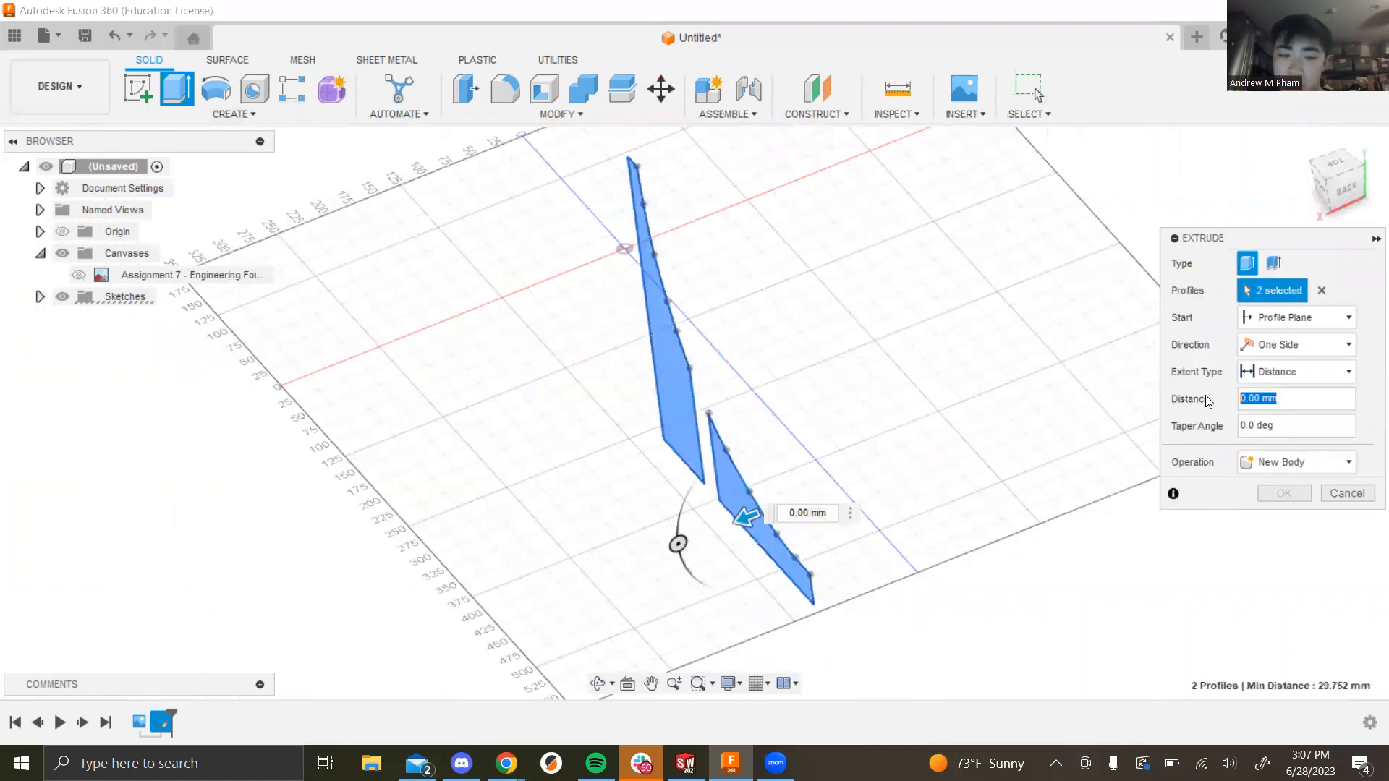
pyautogui.write('20')
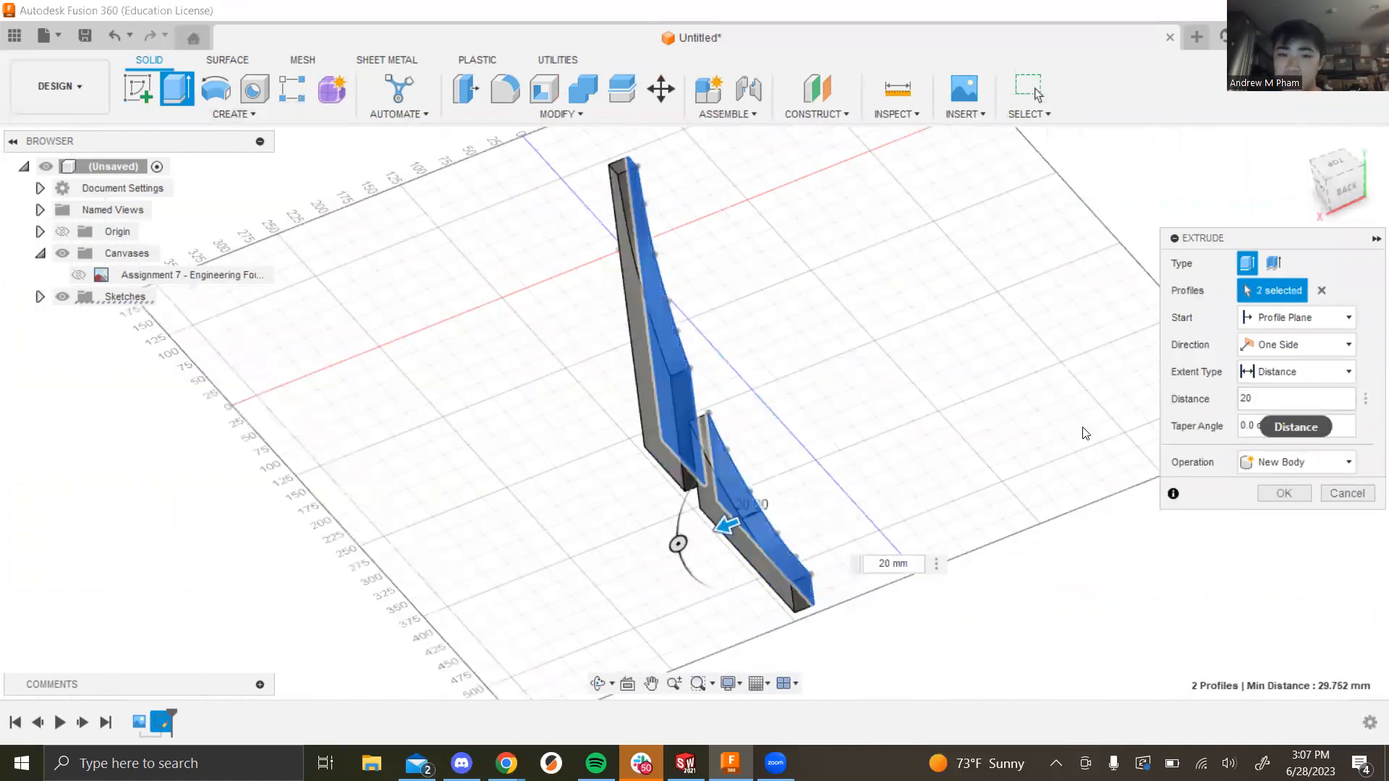
pyautogui.keyDown('shift'); pyautogui.moveTo(856, 434); pyautogui.dragTo(796, 470, button='middle'); pyautogui.keyUp('shift')
pyautogui.keyDown('shift'); pyautogui.moveTo(839, 516); pyautogui.dragTo(781, 519, button='middle'); pyautogui.keyUp('shift')
pyautogui.scroll(3, 736, 244)
pyautogui.scroll(-2, 706, 192)
pyautogui.click(1338, 183)
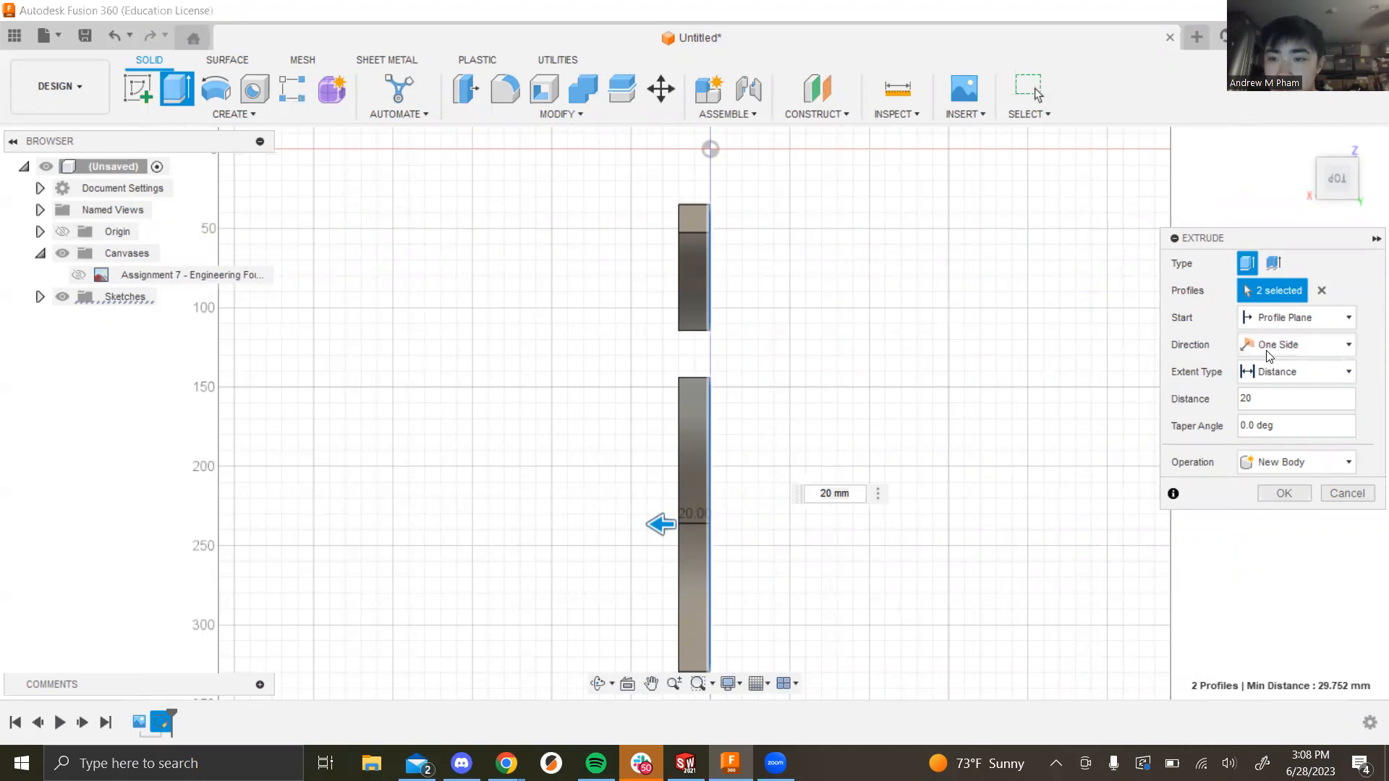
# Step: Set the 20 mm extrusion direction to Symmetric and confirm, creating two solid fin bodies
pyautogui.click(1348, 345)
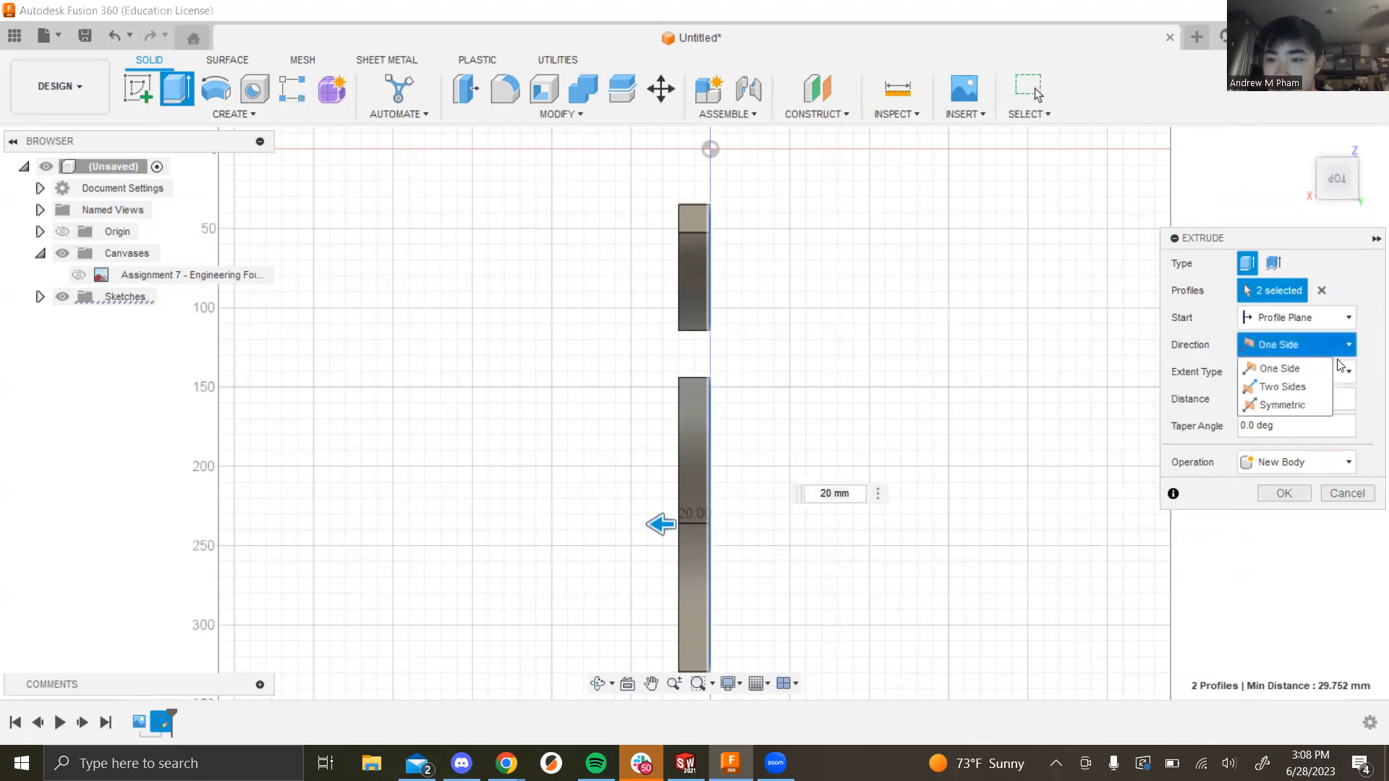
pyautogui.click(1294, 404)
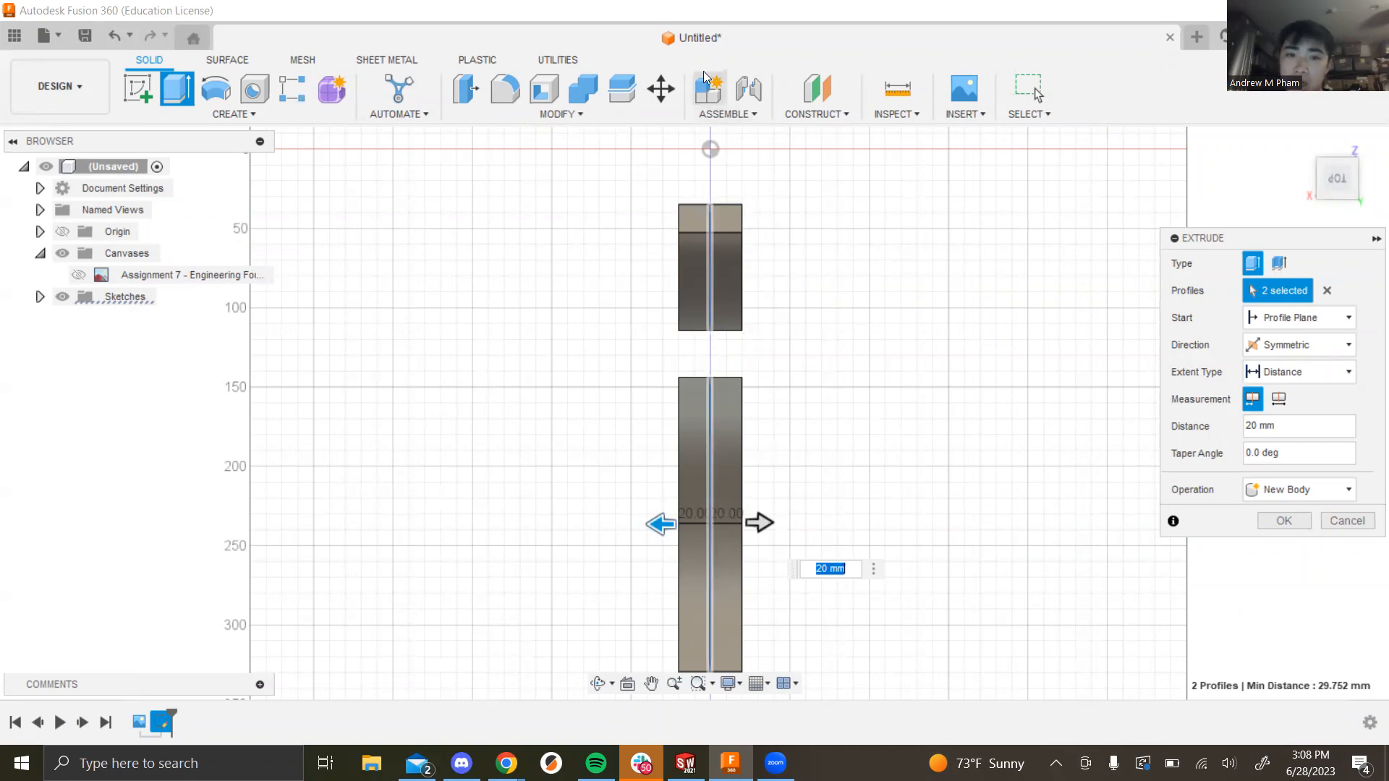
pyautogui.click(998, 21)
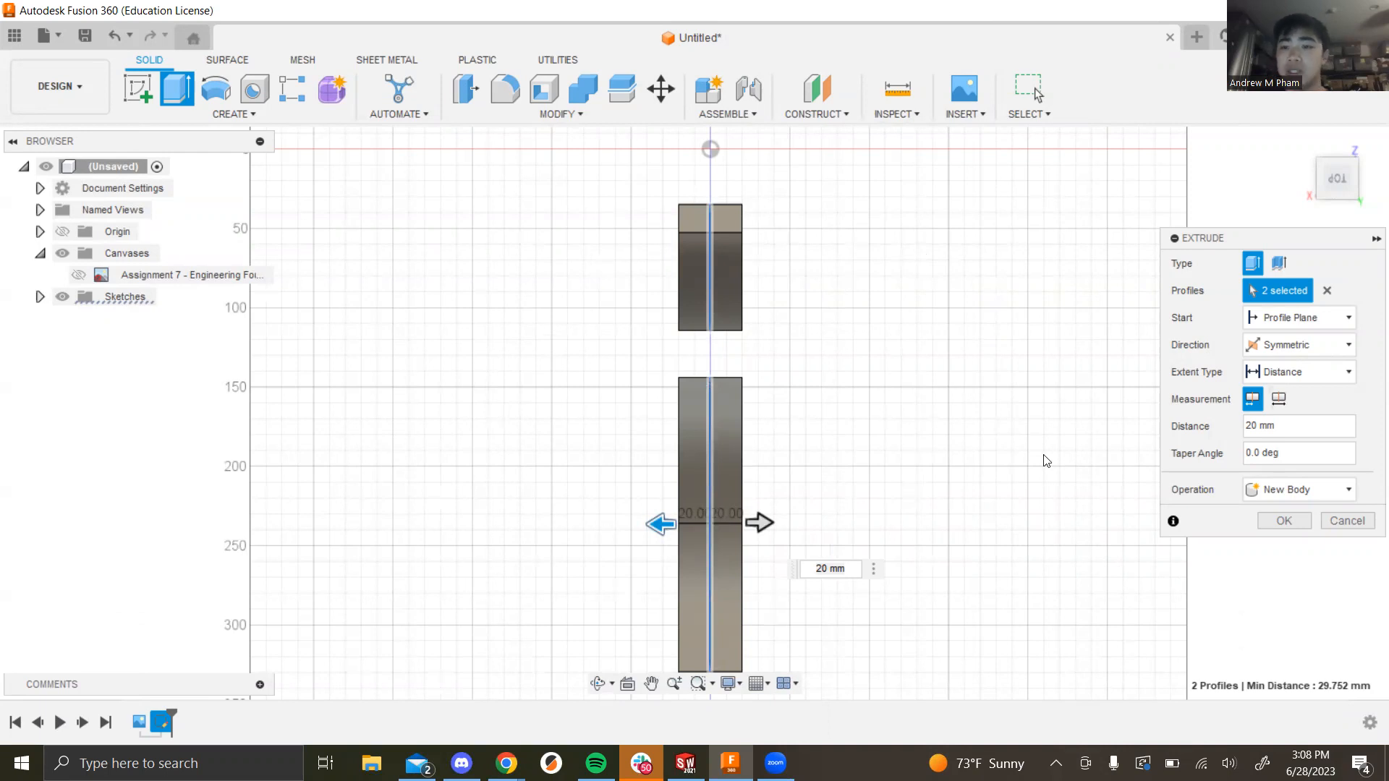
pyautogui.click(1281, 521)
pyautogui.keyDown('shift'); pyautogui.moveTo(806, 505); pyautogui.dragTo(931, 526, button='middle'); pyautogui.keyUp('shift')
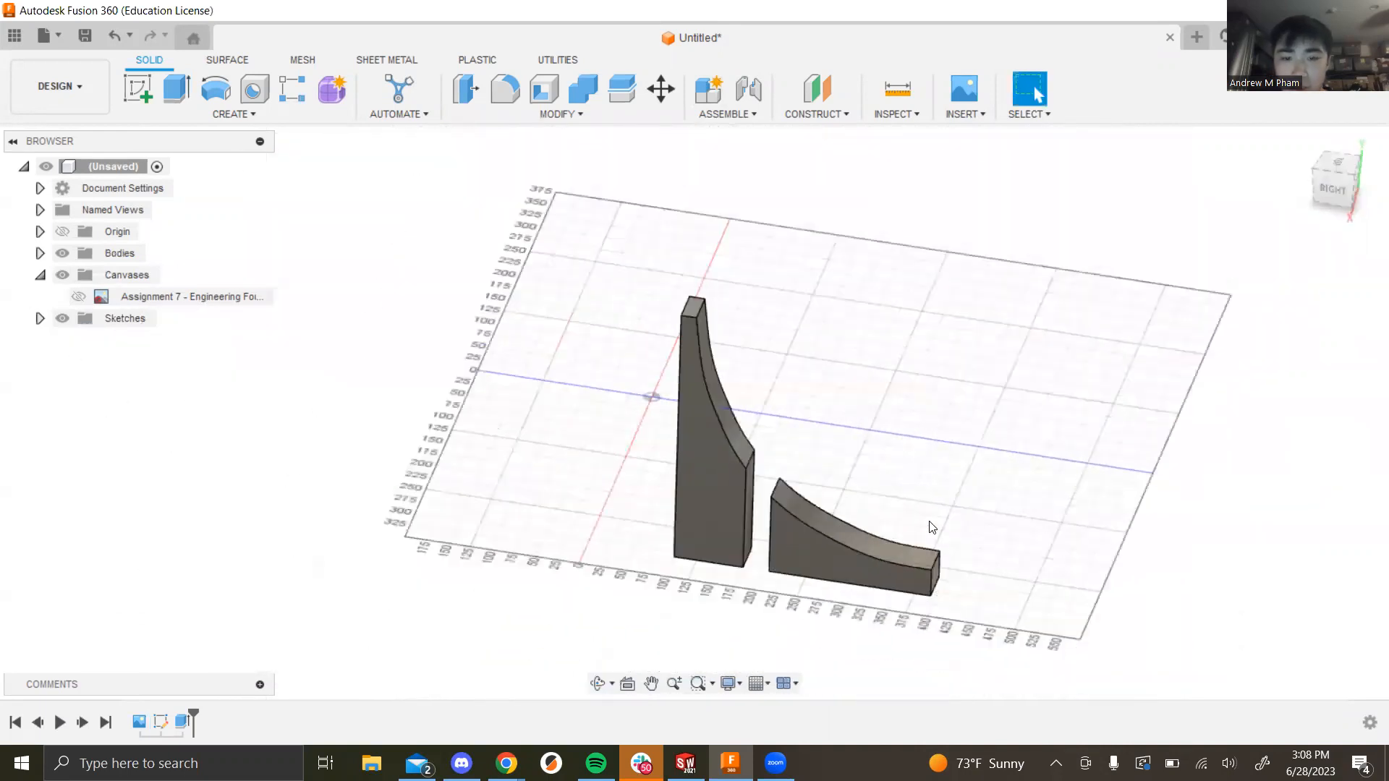
# Step: Show the fountain photo canvas again and orbit the two solid fins against it
pyautogui.scroll(2, 923, 588)
pyautogui.keyDown('shift'); pyautogui.moveTo(922, 475); pyautogui.dragTo(920, 511, button='middle'); pyautogui.keyUp('shift')
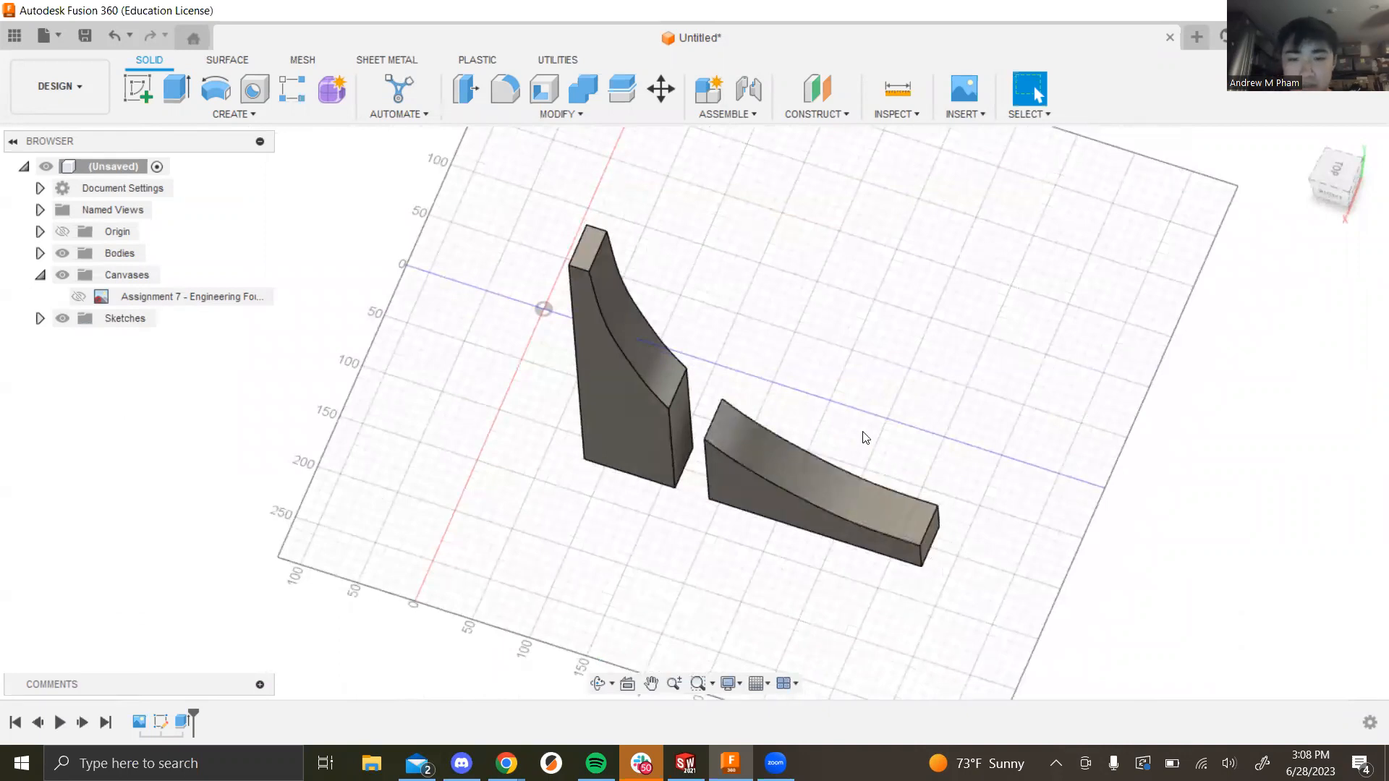
pyautogui.keyDown('shift'); pyautogui.moveTo(878, 442); pyautogui.dragTo(827, 392, button='middle'); pyautogui.keyUp('shift')
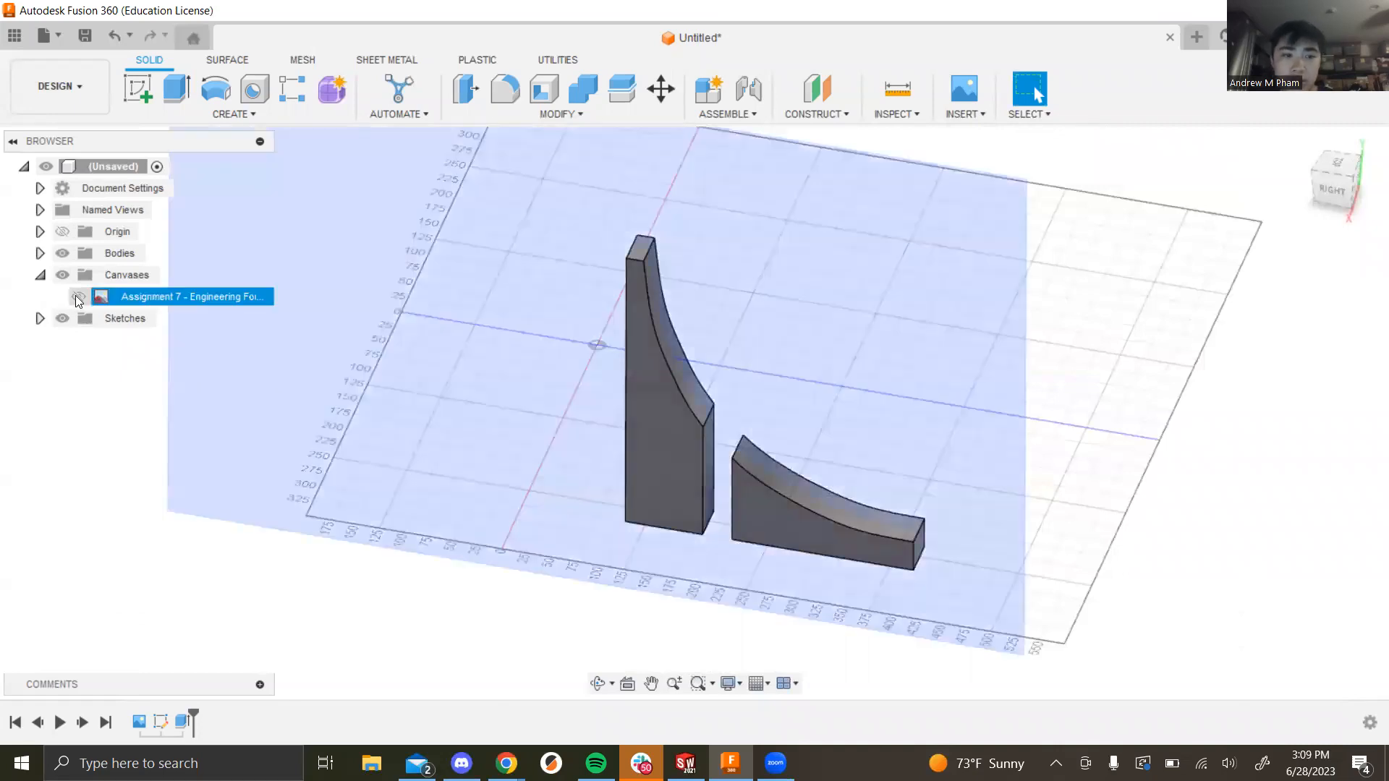
pyautogui.click(78, 296)
pyautogui.keyDown('shift'); pyautogui.moveTo(1094, 476); pyautogui.dragTo(915, 434, button='middle'); pyautogui.keyUp('shift')
pyautogui.scroll(5, 510, 420)
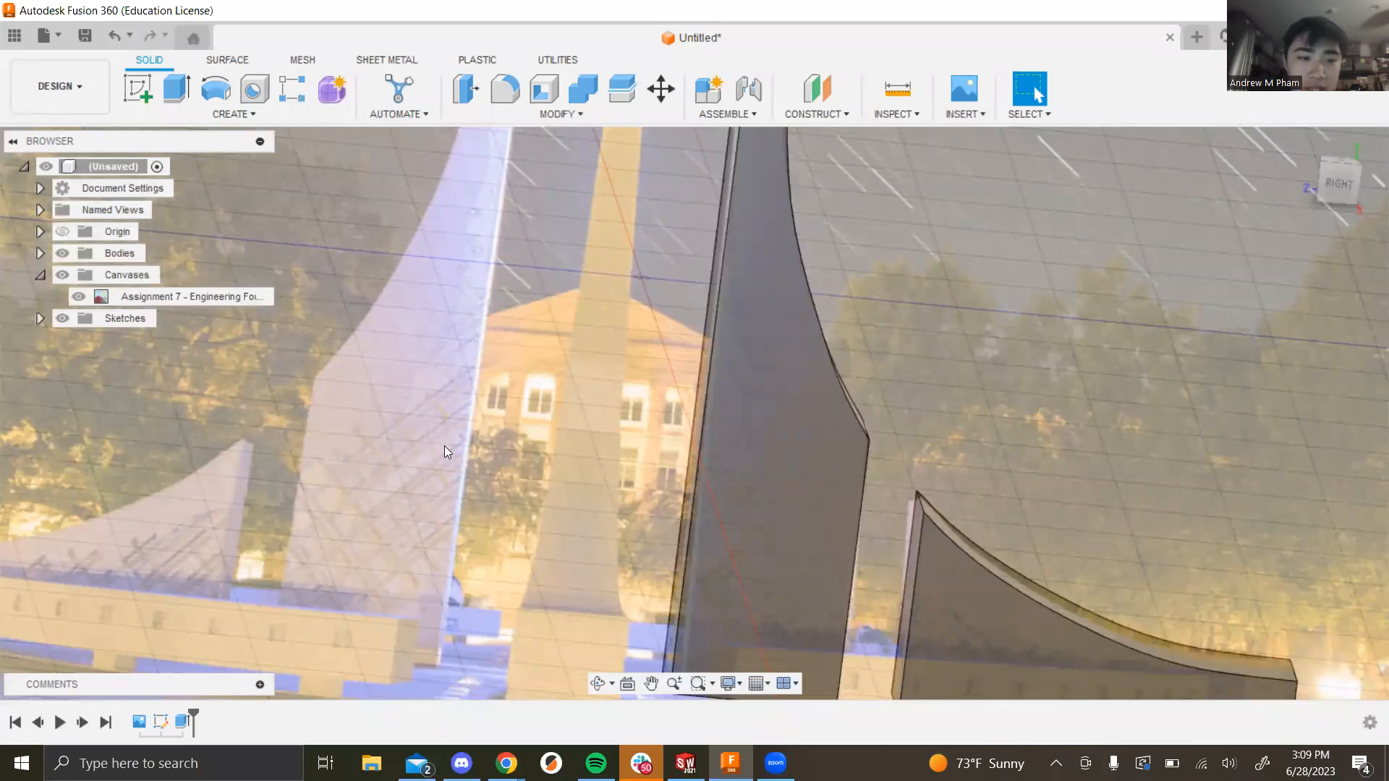
pyautogui.moveTo(1030, 349)
pyautogui.keyDown('shift'); pyautogui.mouseDown(button='middle')
pyautogui.moveTo(985, 362)
pyautogui.moveTo(1020, 351)
pyautogui.mouseUp(button='middle'); pyautogui.keyUp('shift')
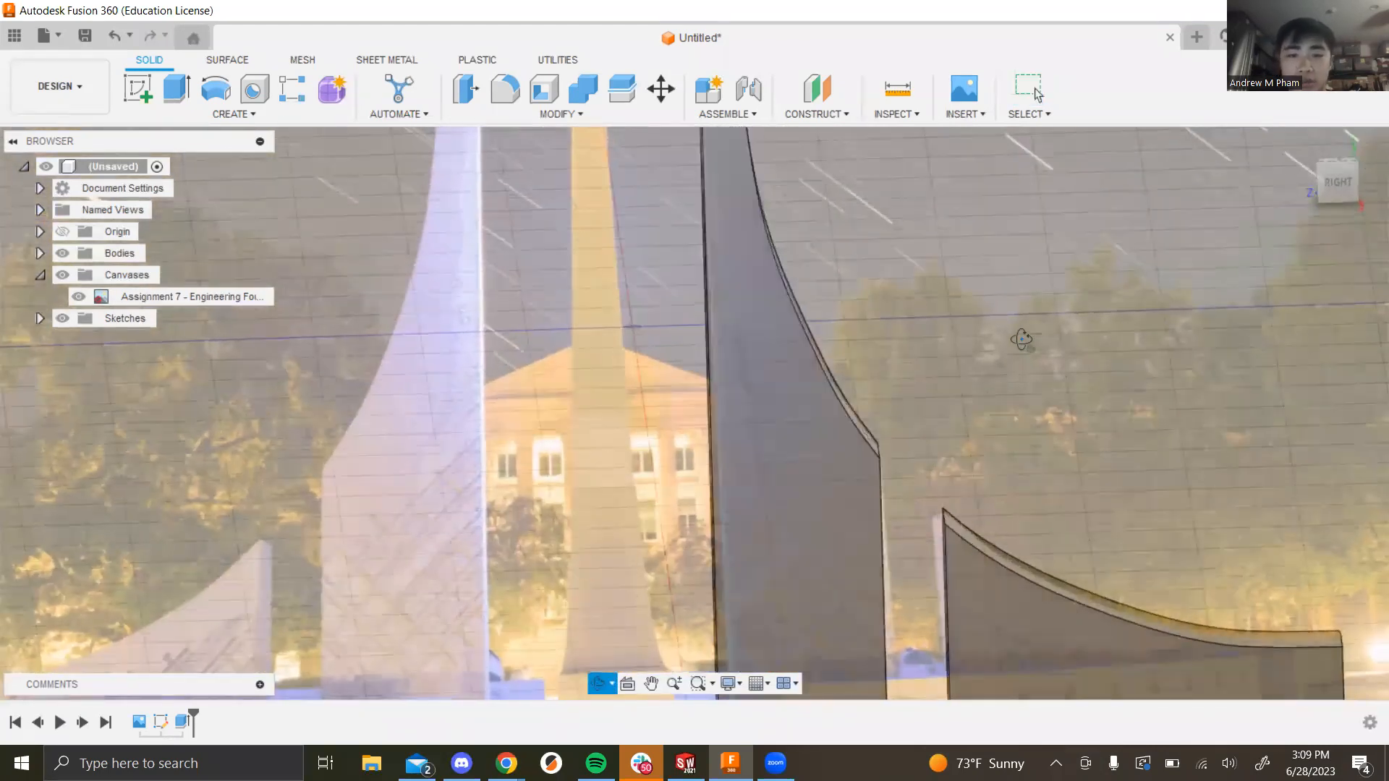
pyautogui.press('Escape')
pyautogui.scroll(-3, 1012, 431)
pyautogui.keyDown('shift'); pyautogui.moveTo(1022, 457); pyautogui.dragTo(1095, 409, button='middle'); pyautogui.keyUp('shift')
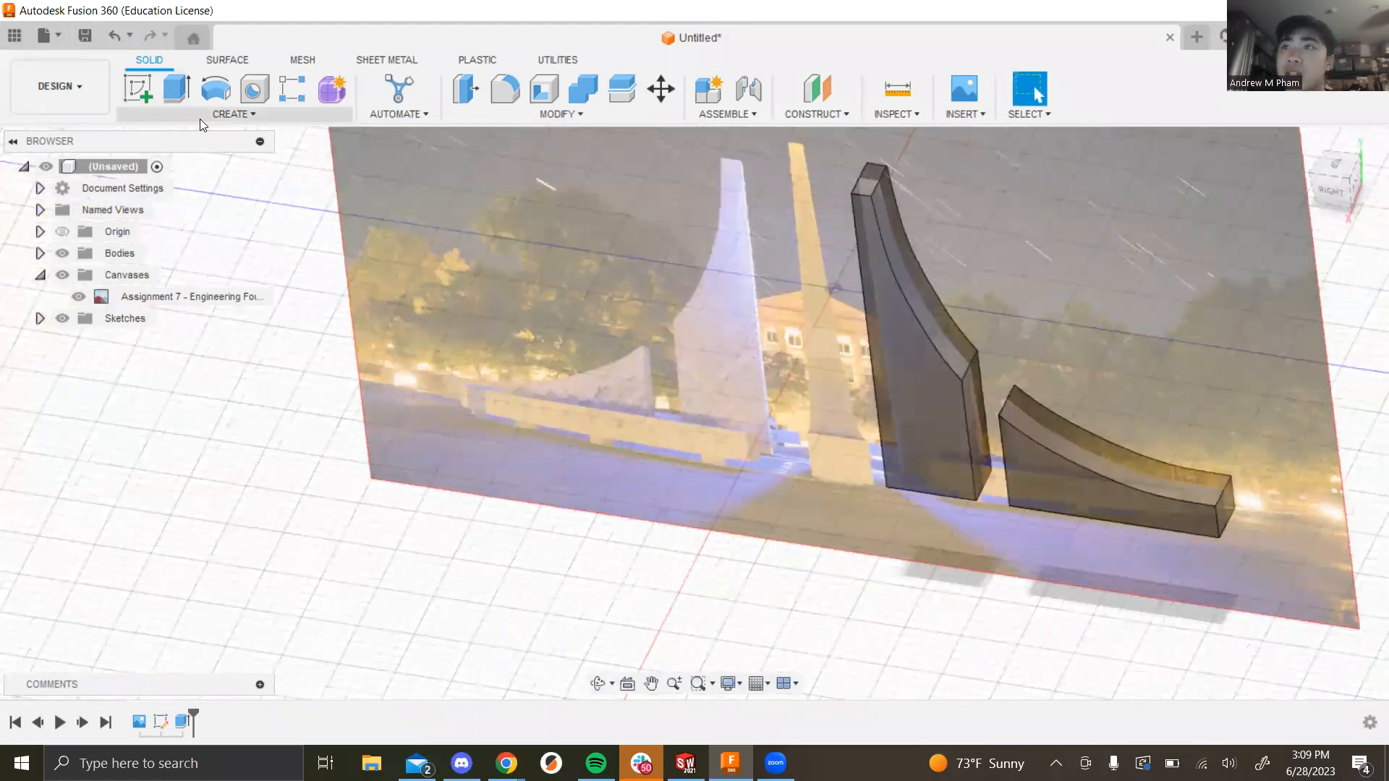
# Step: Create a new sketch on the tall fin's flat face
pyautogui.click(137, 85)
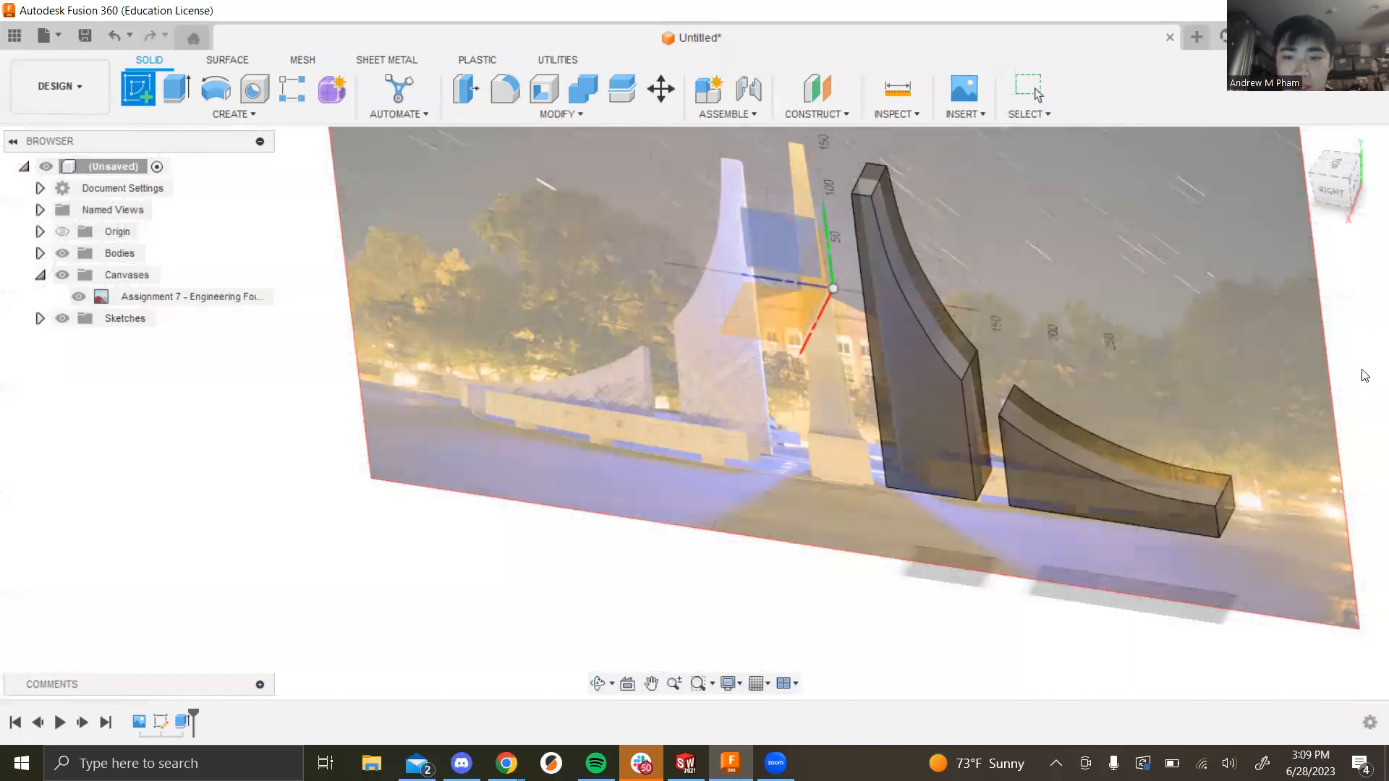
pyautogui.moveTo(1141, 314)
pyautogui.keyDown('shift'); pyautogui.mouseDown(button='middle')
pyautogui.moveTo(1148, 293)
pyautogui.moveTo(1134, 302)
pyautogui.mouseUp(button='middle'); pyautogui.keyUp('shift')
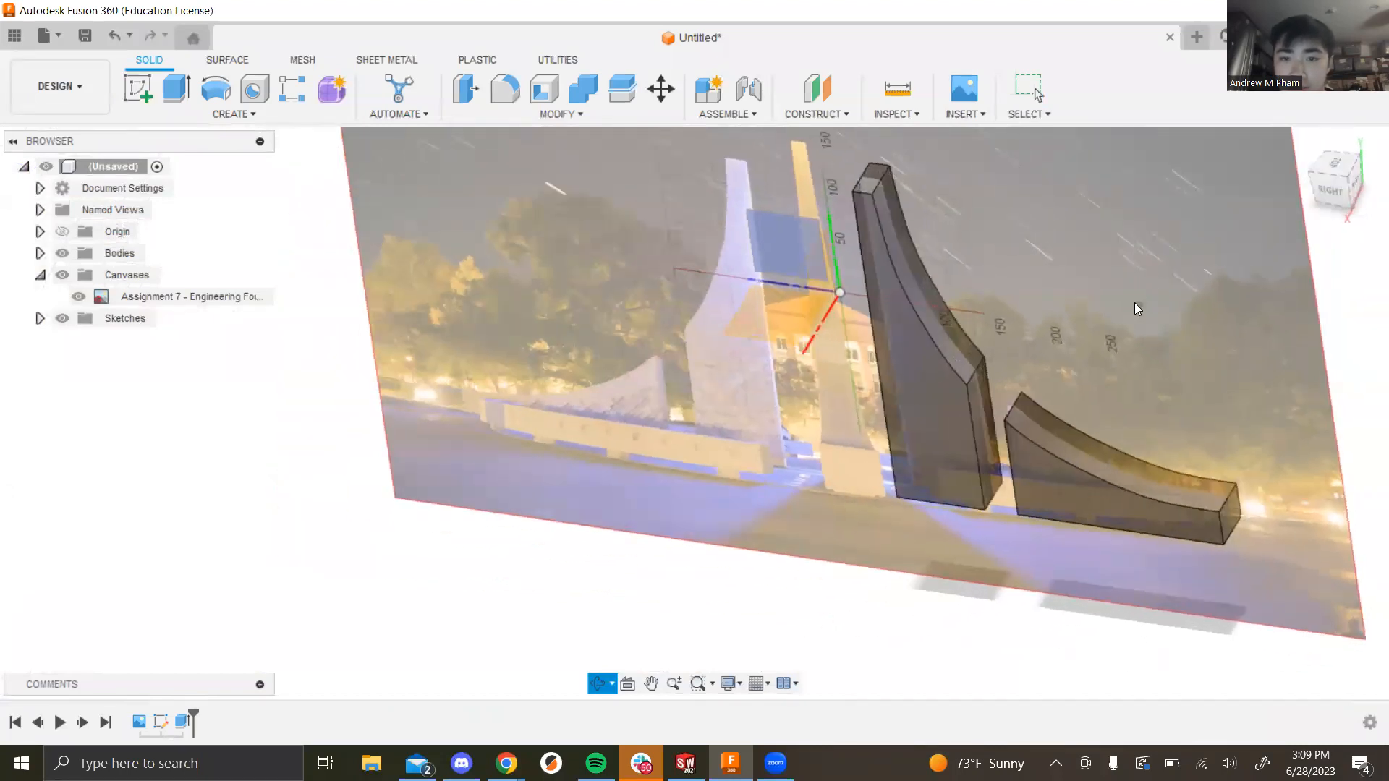
pyautogui.click(940, 438)
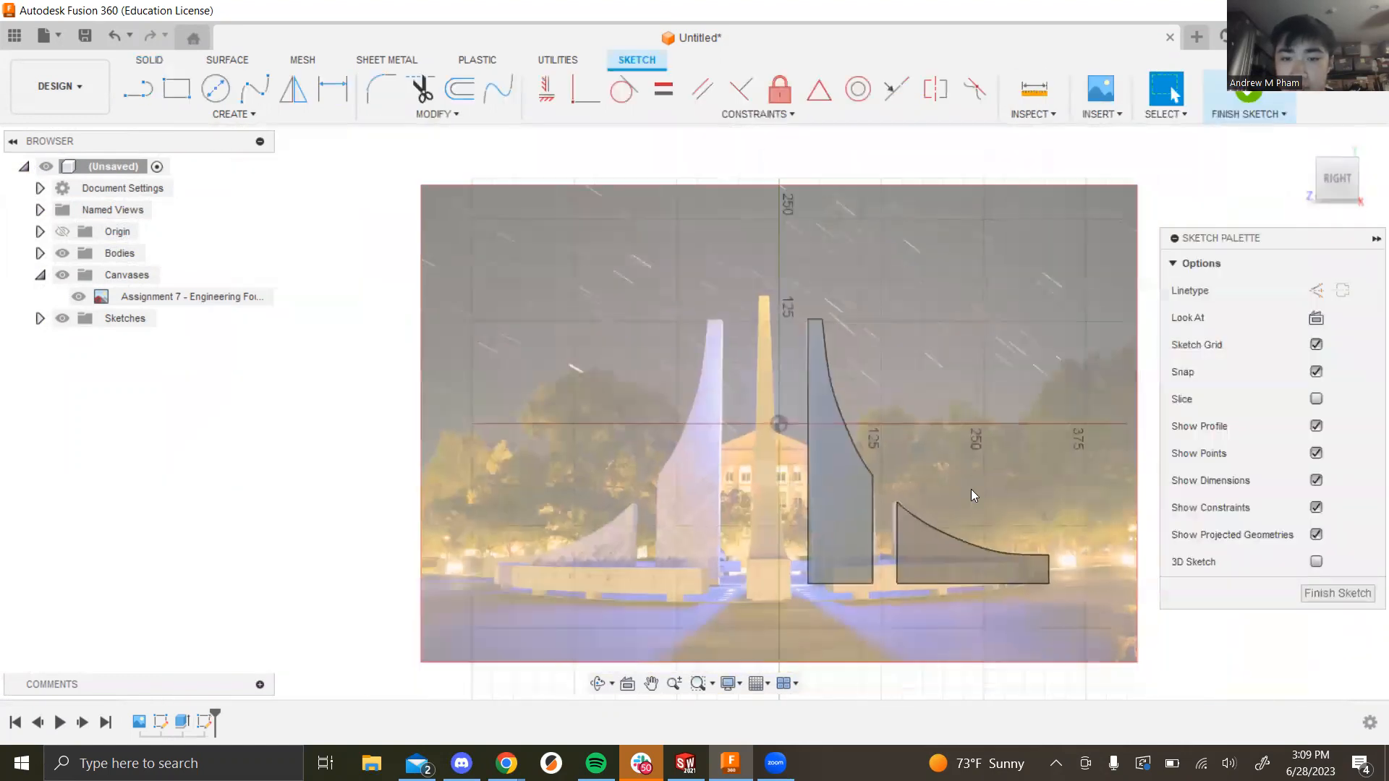
pyautogui.scroll(3, 1044, 624)
pyautogui.click(747, 289)
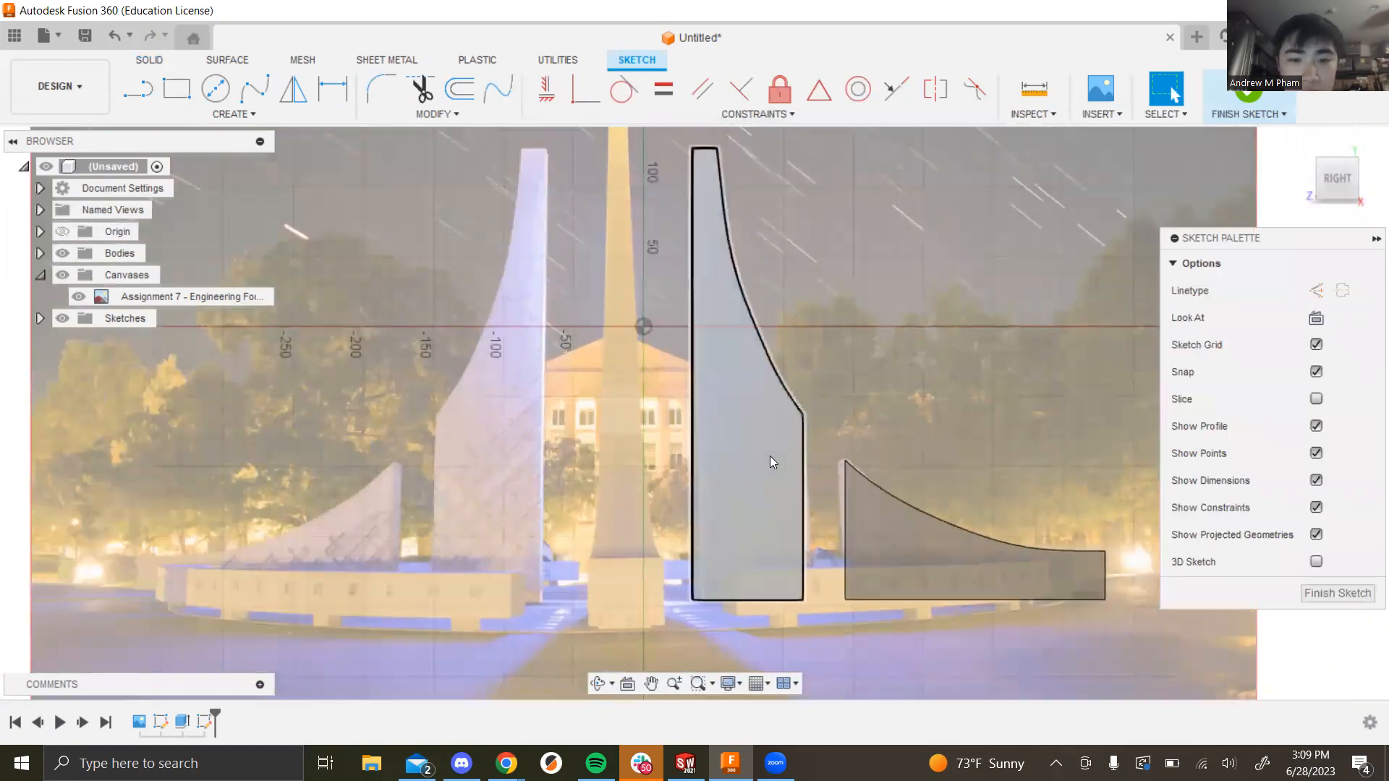
pyautogui.scroll(-2, 944, 398)
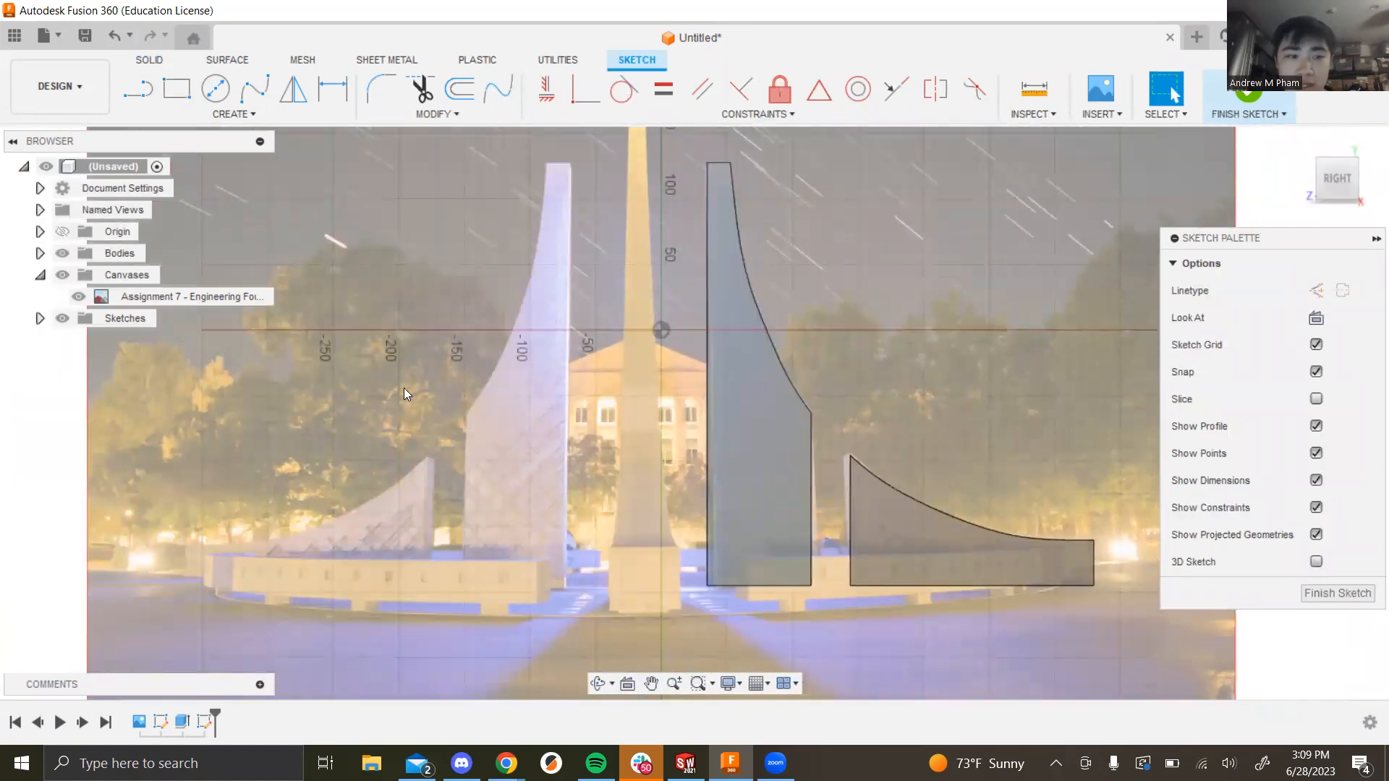
# Step: Raise the fountain canvas opacity from 50 to 100 through Edit Canvas
pyautogui.click(136, 296)
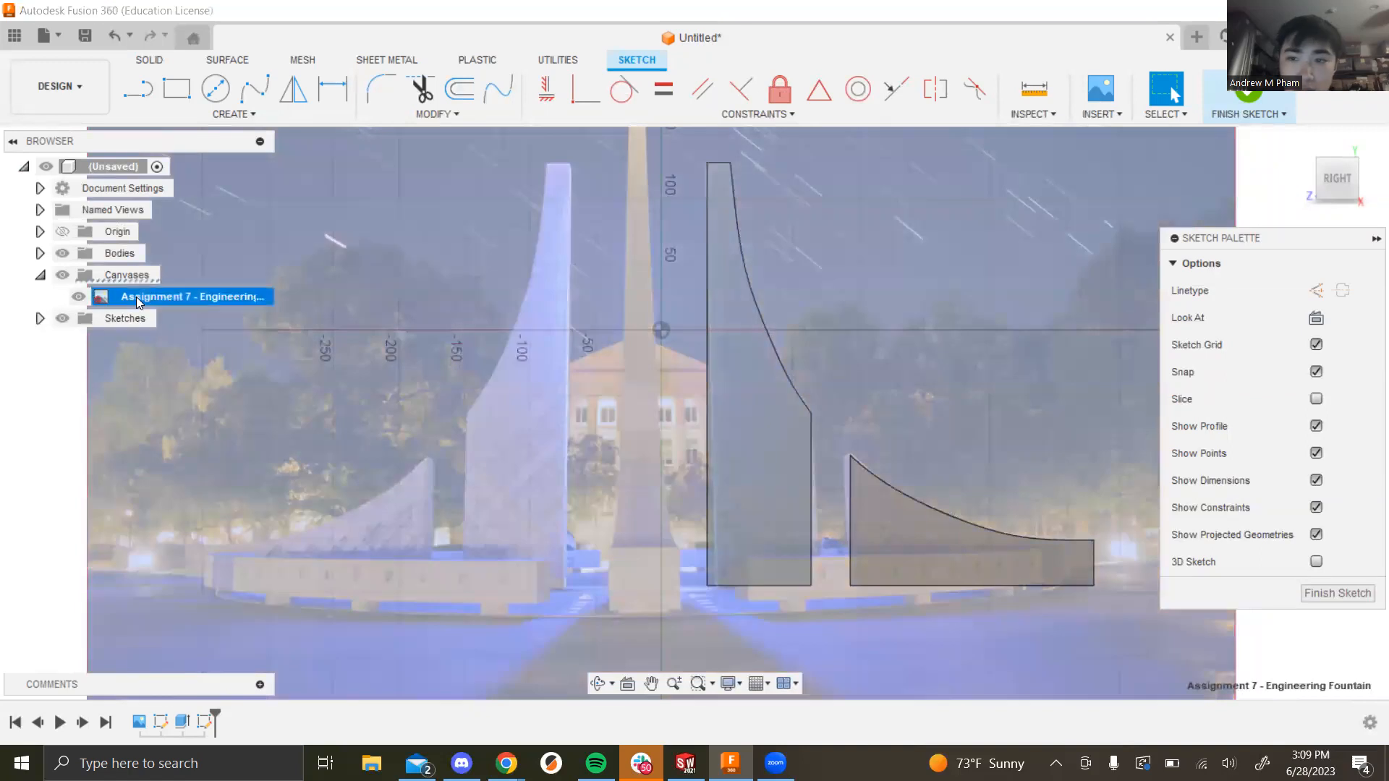
pyautogui.rightClick(190, 301)
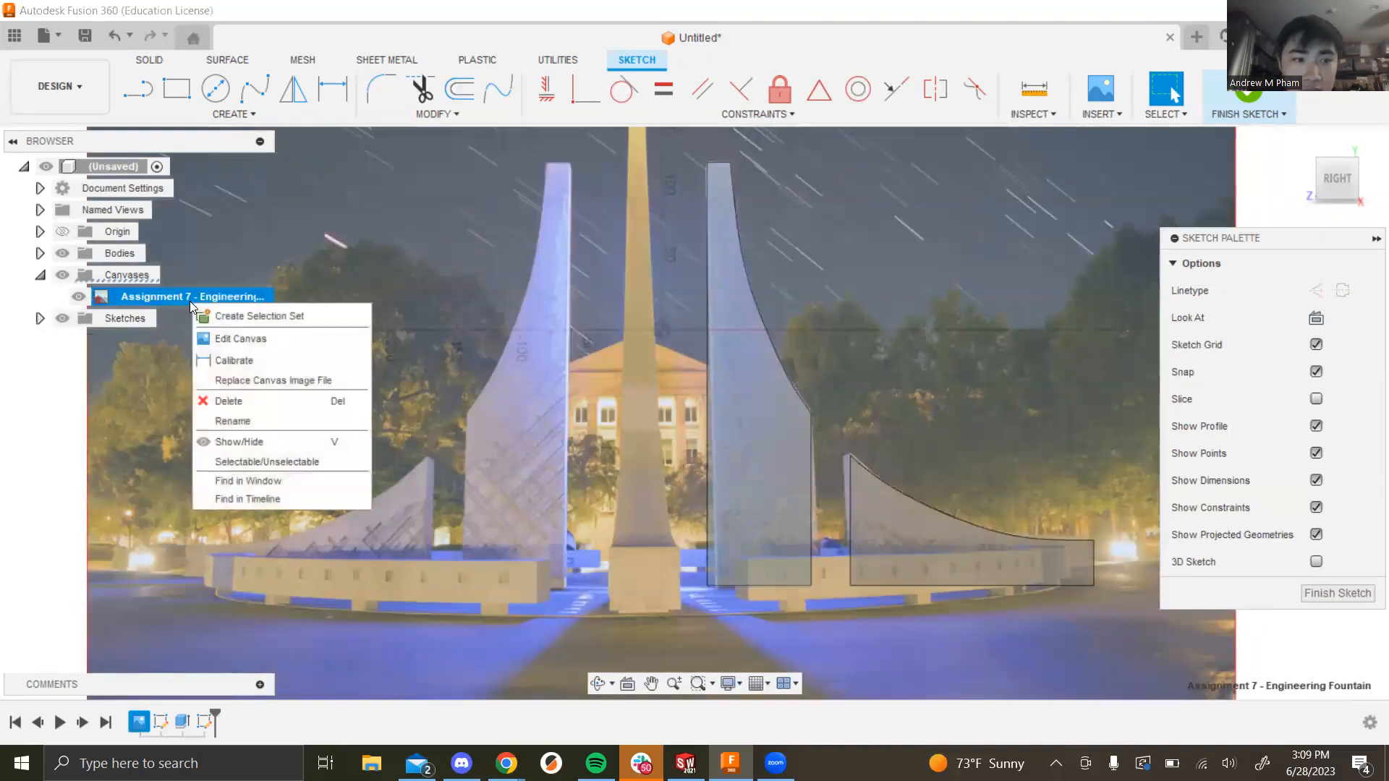
pyautogui.click(226, 331)
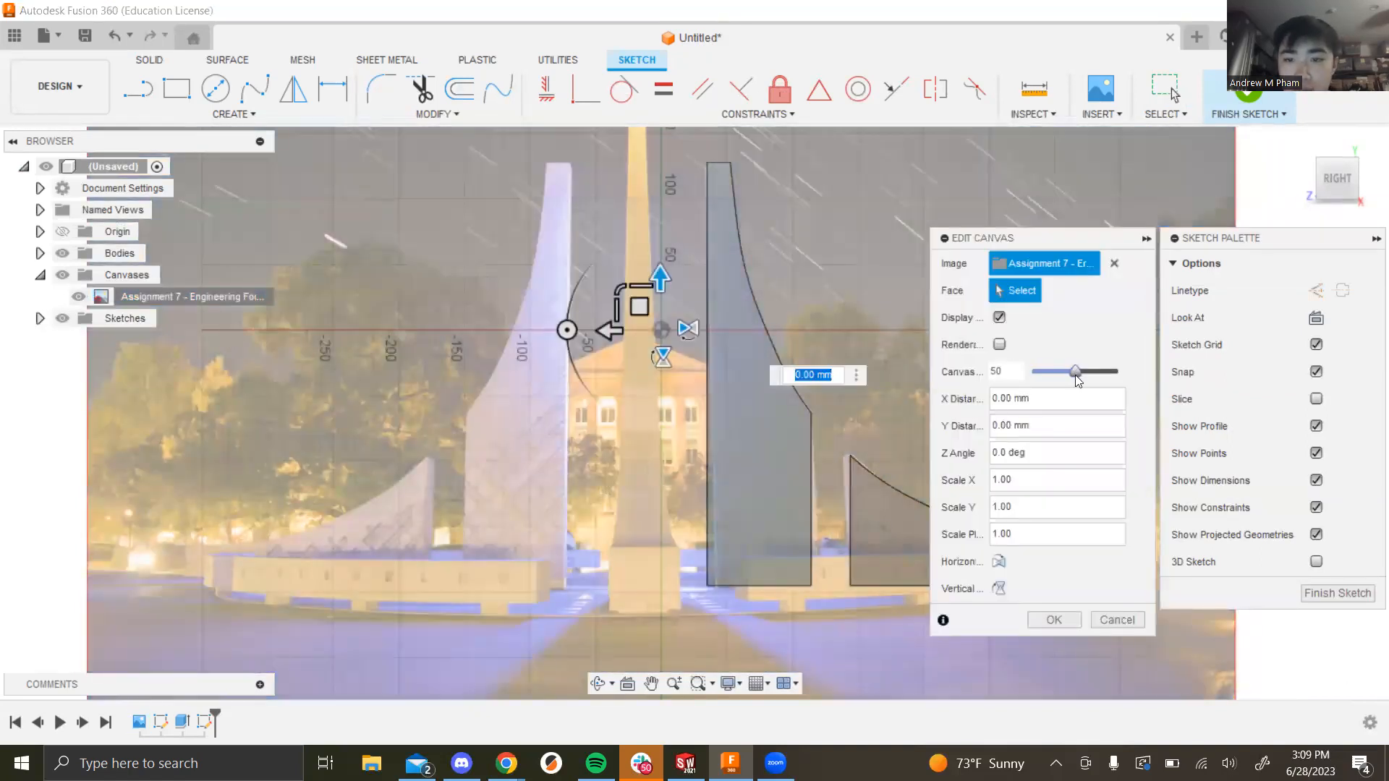
pyautogui.moveTo(1081, 381); pyautogui.dragTo(1125, 377)
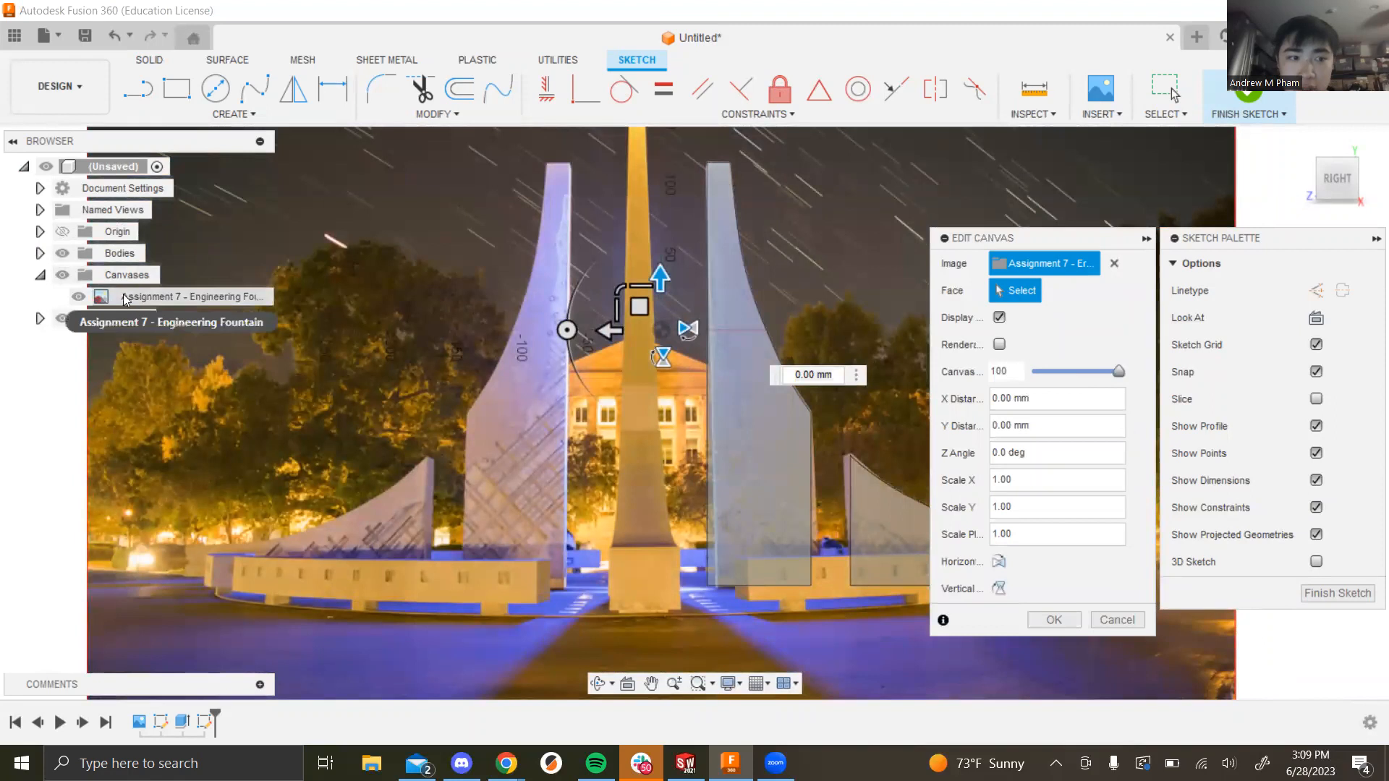
pyautogui.click(1041, 617)
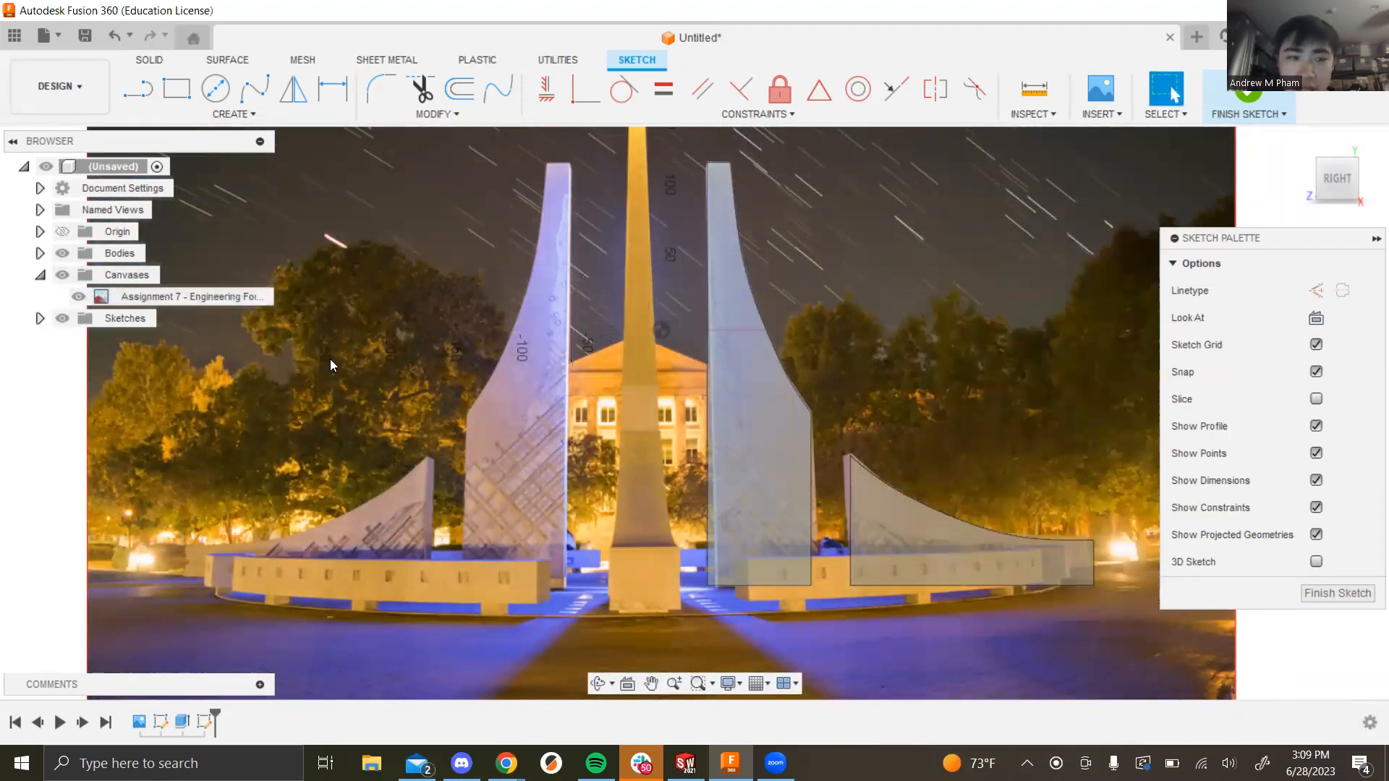
pyautogui.rightClick(162, 295)
pyautogui.click(201, 330)
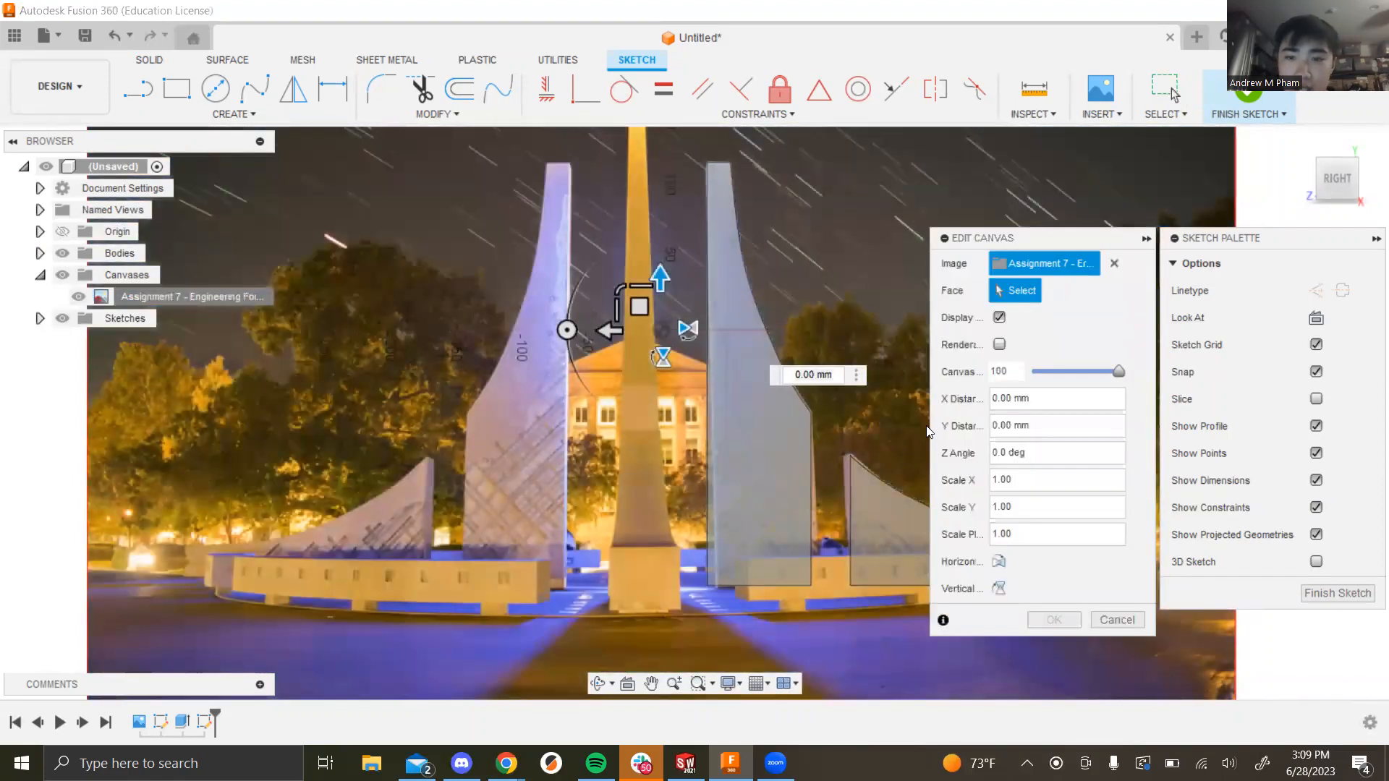
pyautogui.click(1053, 619)
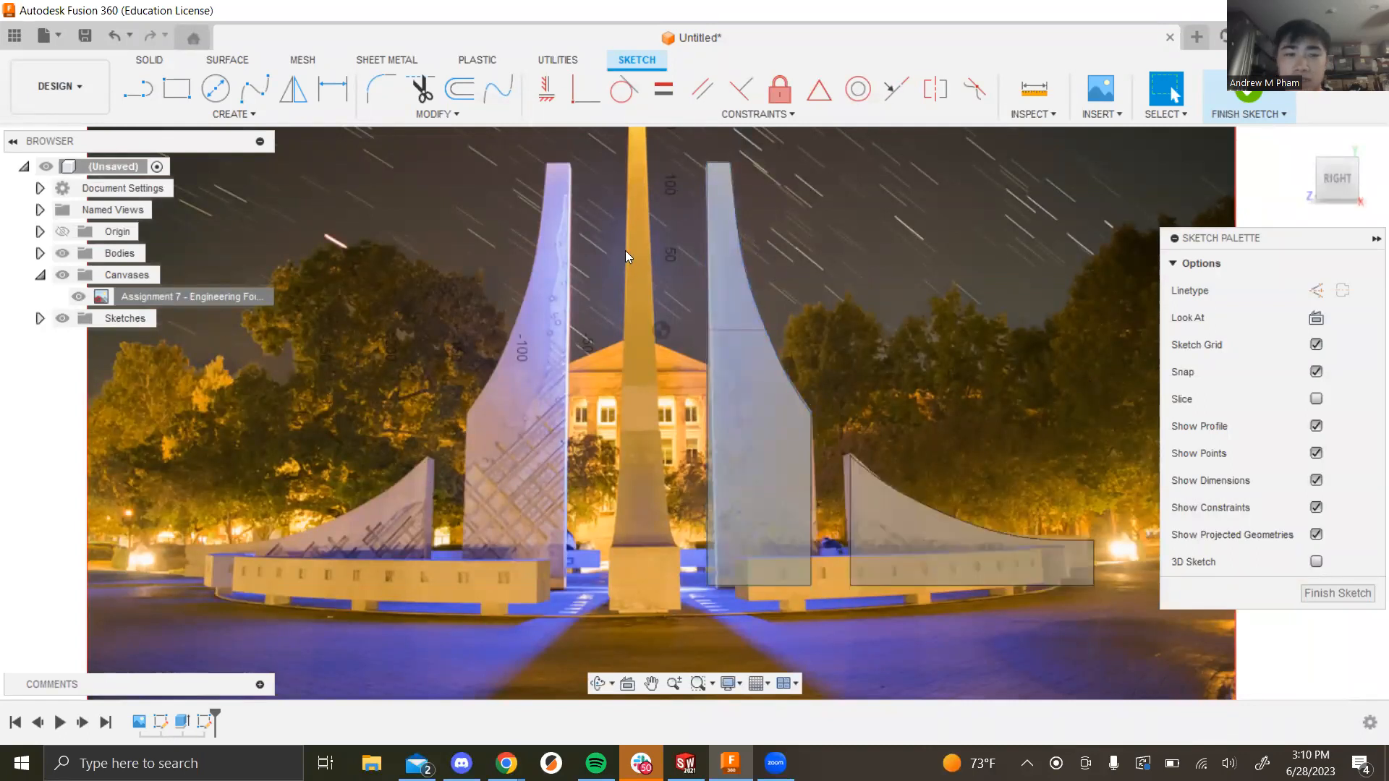
# Step: Start a fit-point spline at the right fin's lower edge and trace it up the inner side
pyautogui.click(254, 90)
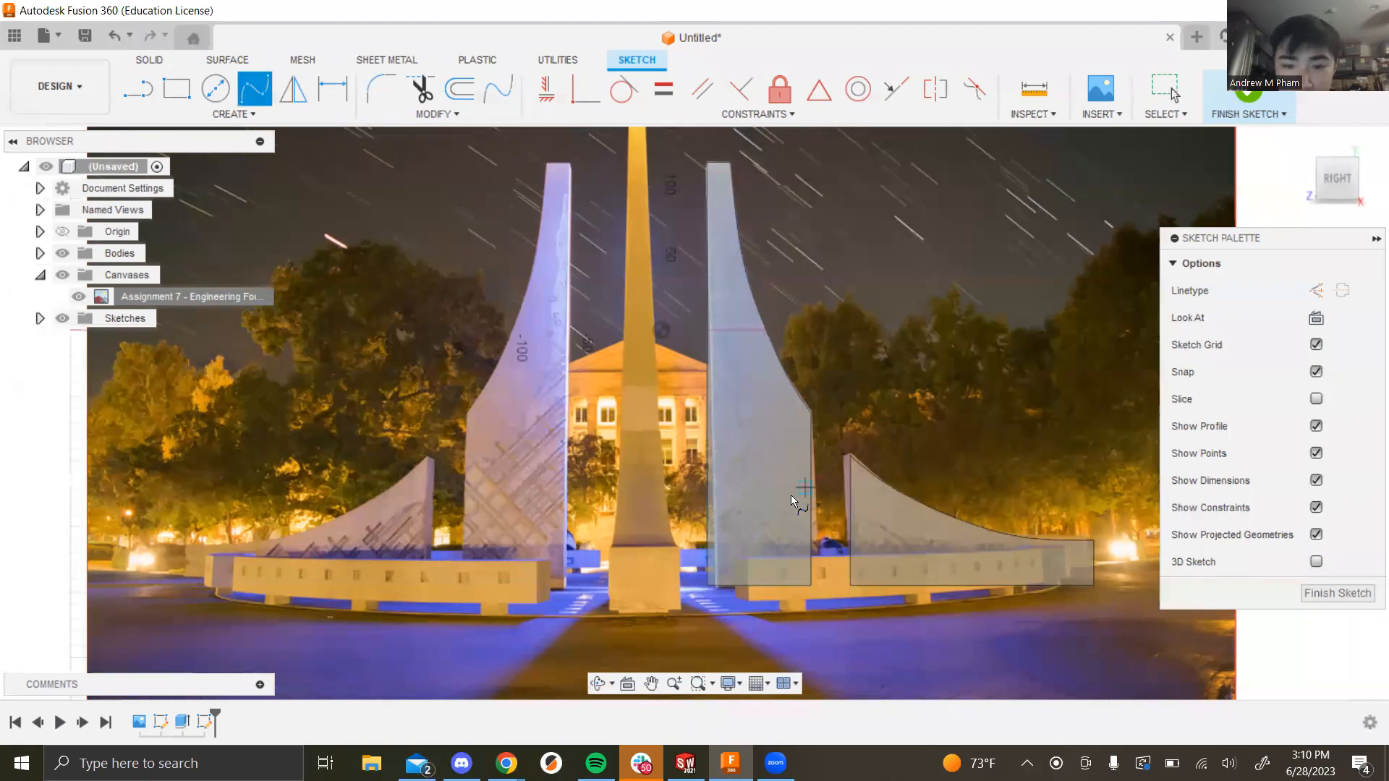
pyautogui.scroll(-2, 783, 500)
pyautogui.scroll(6, 753, 505)
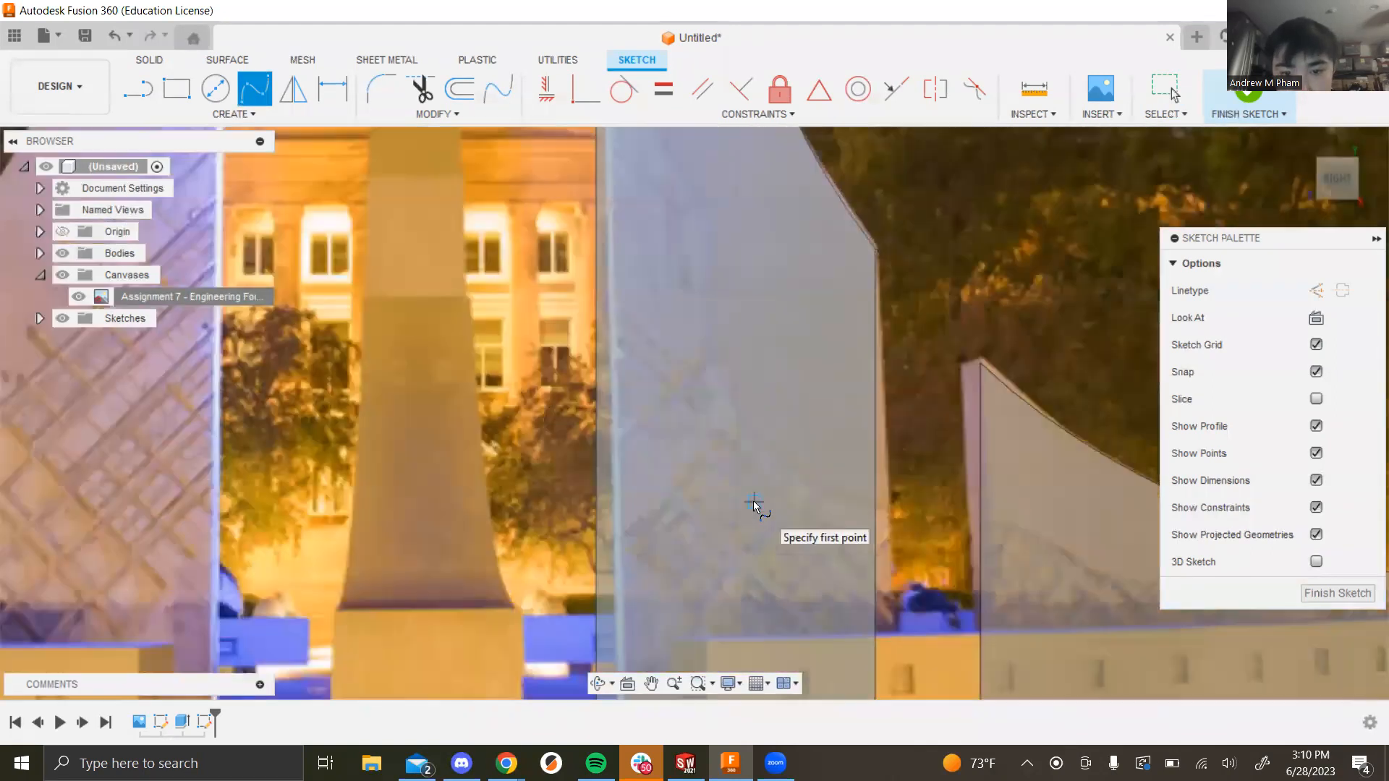
pyautogui.click(874, 500)
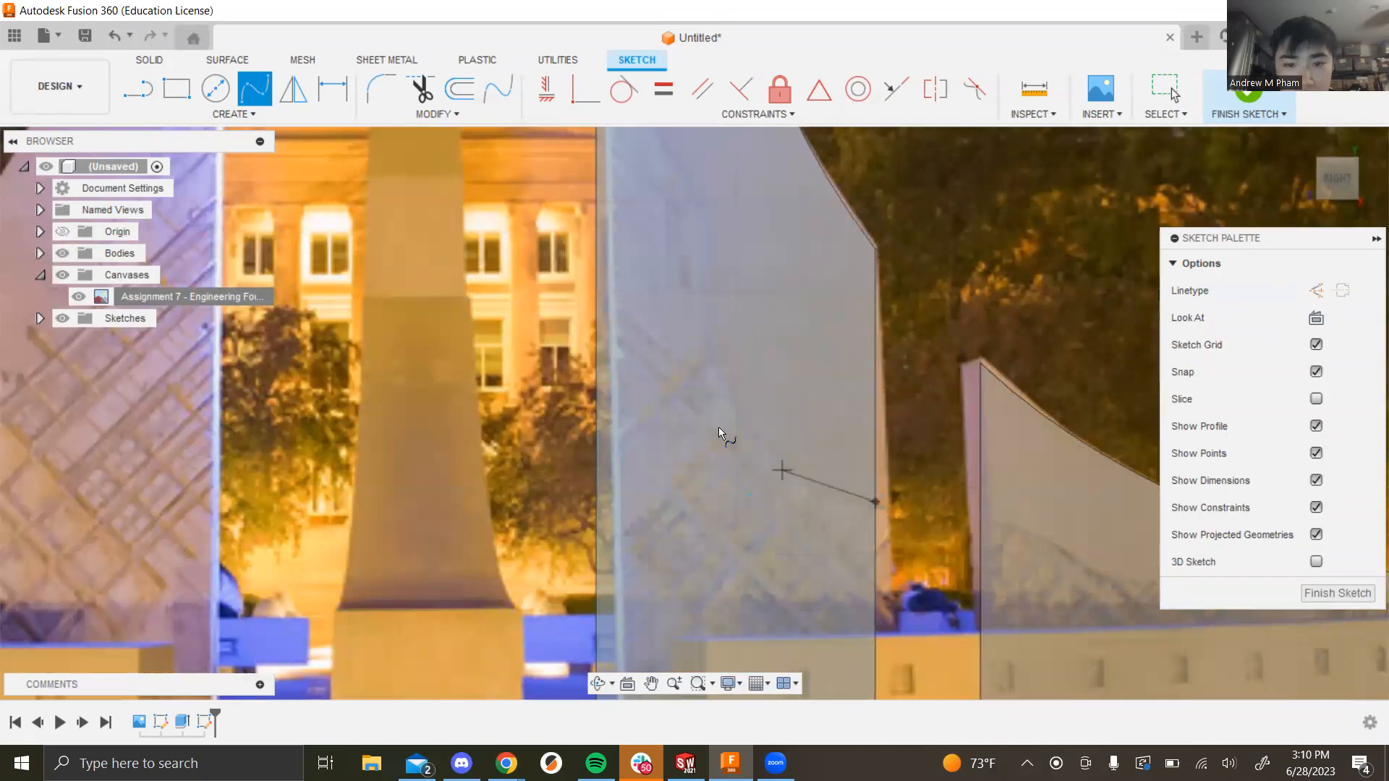
pyautogui.click(789, 466)
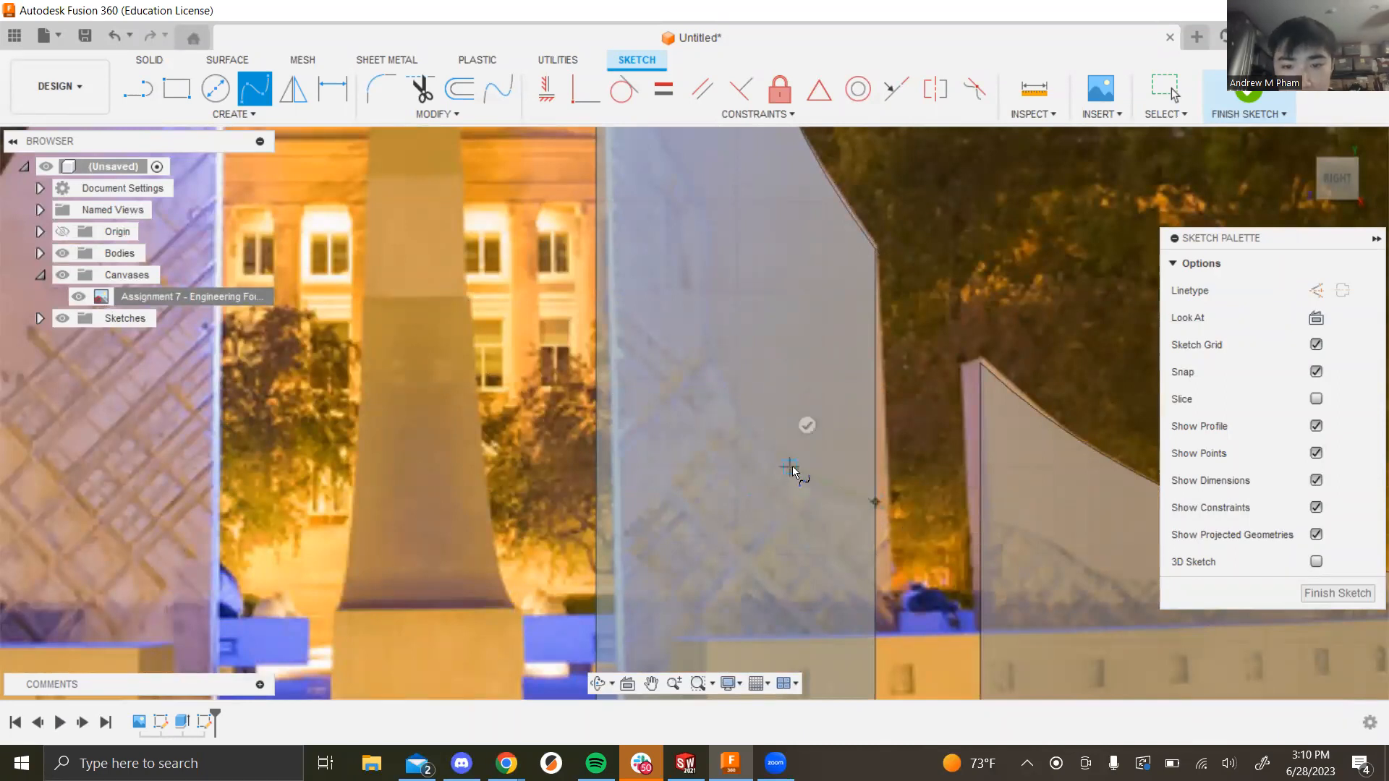
pyautogui.click(731, 402)
pyautogui.click(710, 329)
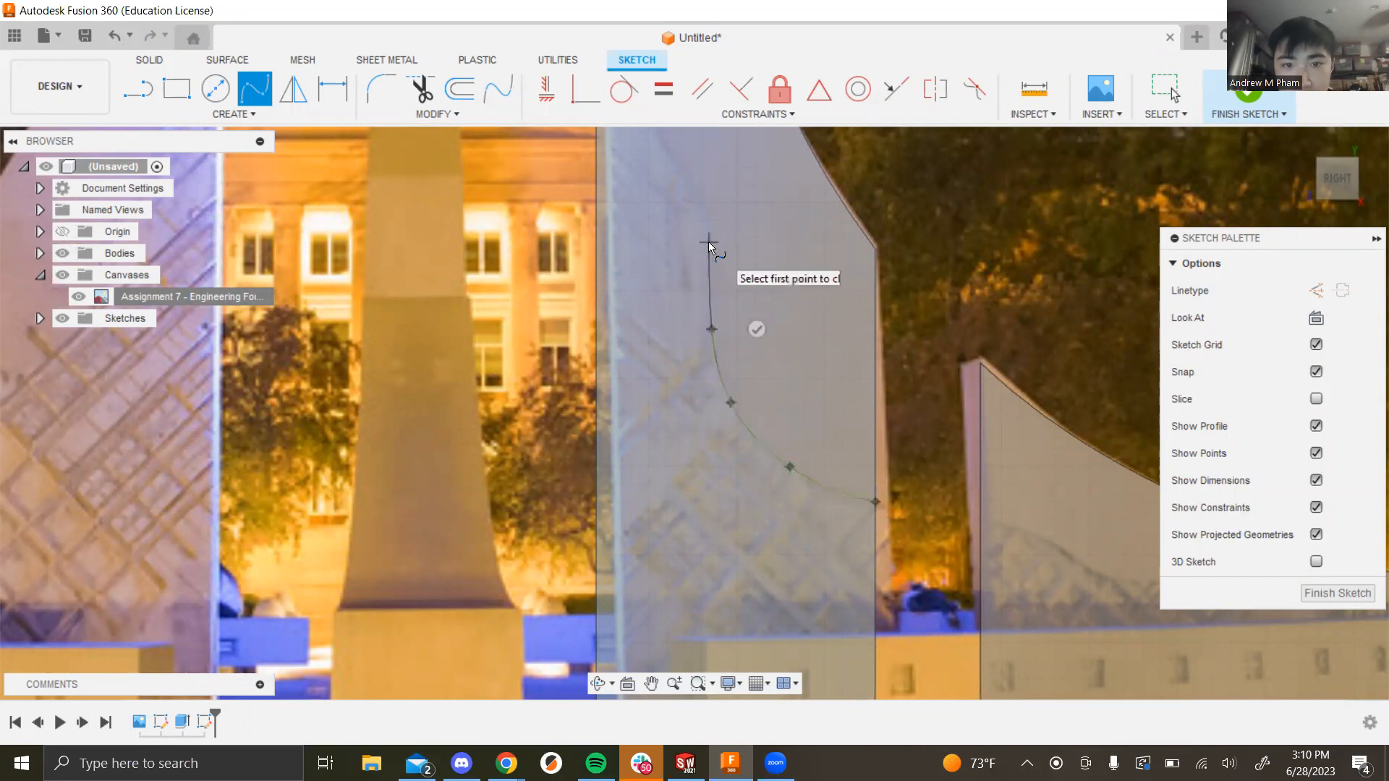
pyautogui.click(709, 242)
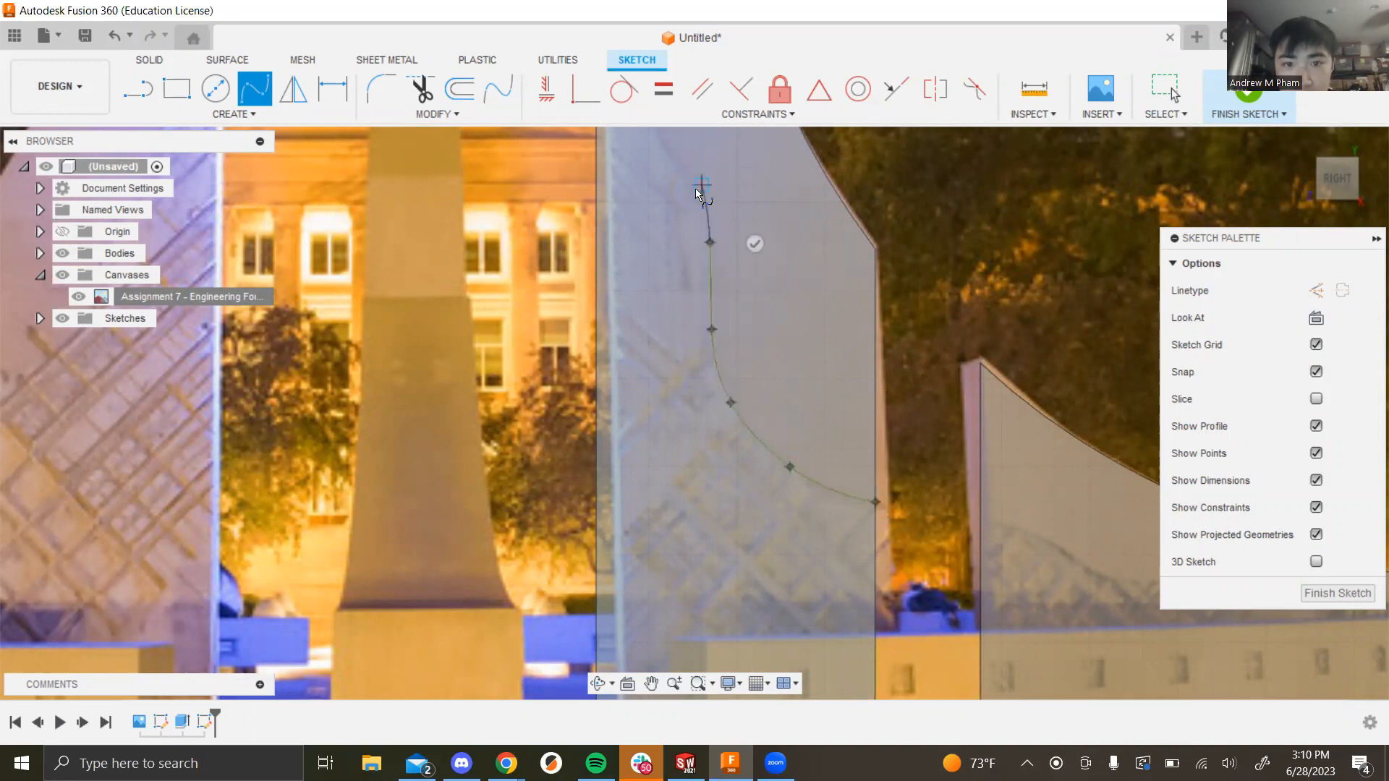
pyautogui.click(696, 195)
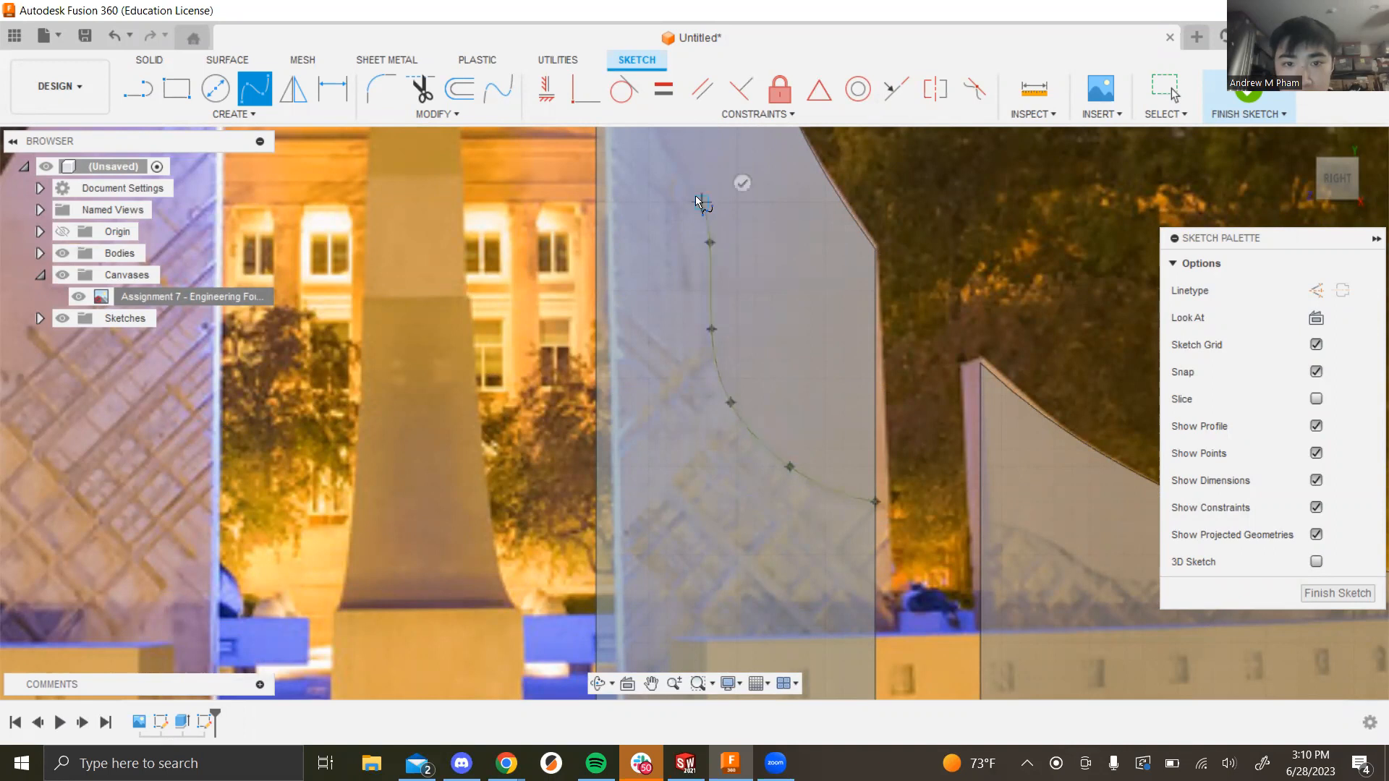
pyautogui.click(674, 163)
# Step: Add four more points up the fin's inner edge and finish the spline
pyautogui.scroll(-3, 709, 203)
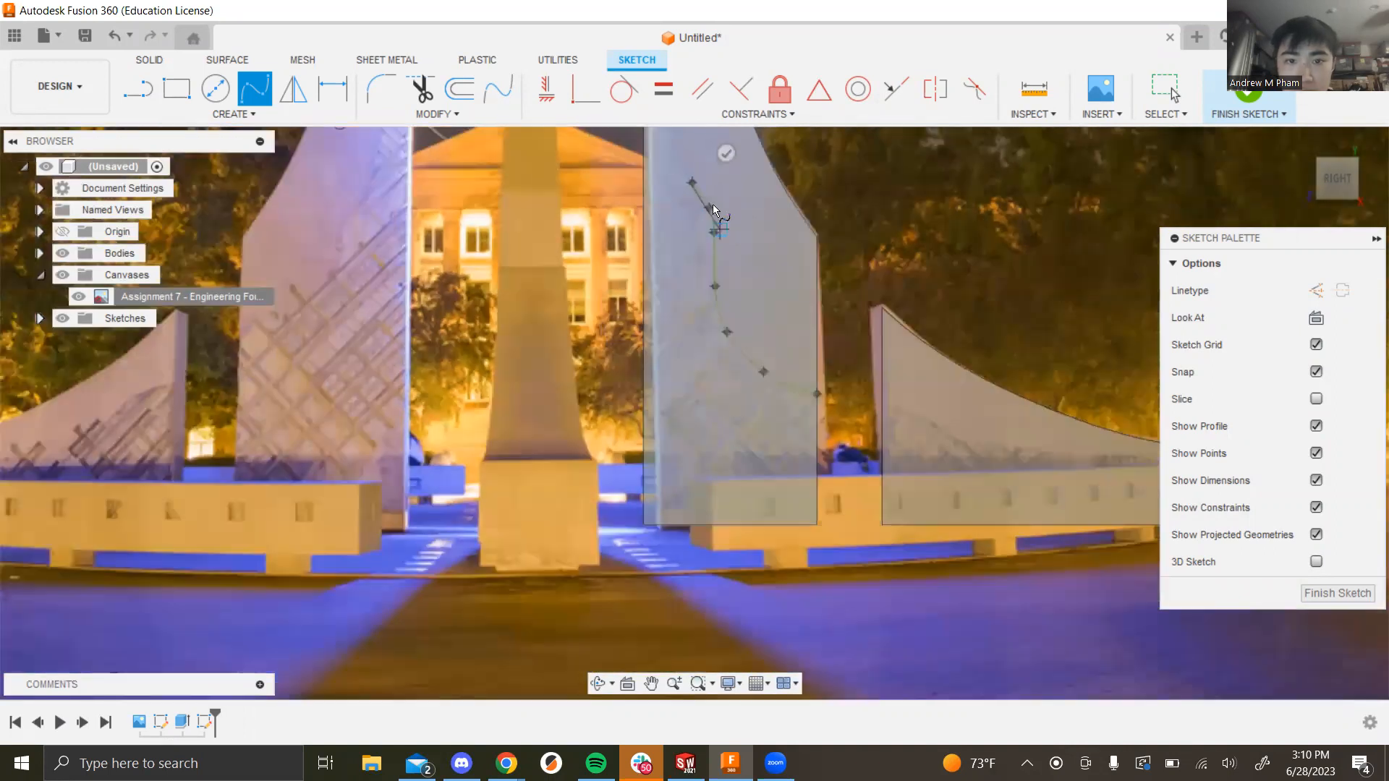
pyautogui.scroll(-5, 713, 204)
pyautogui.scroll(4, 740, 301)
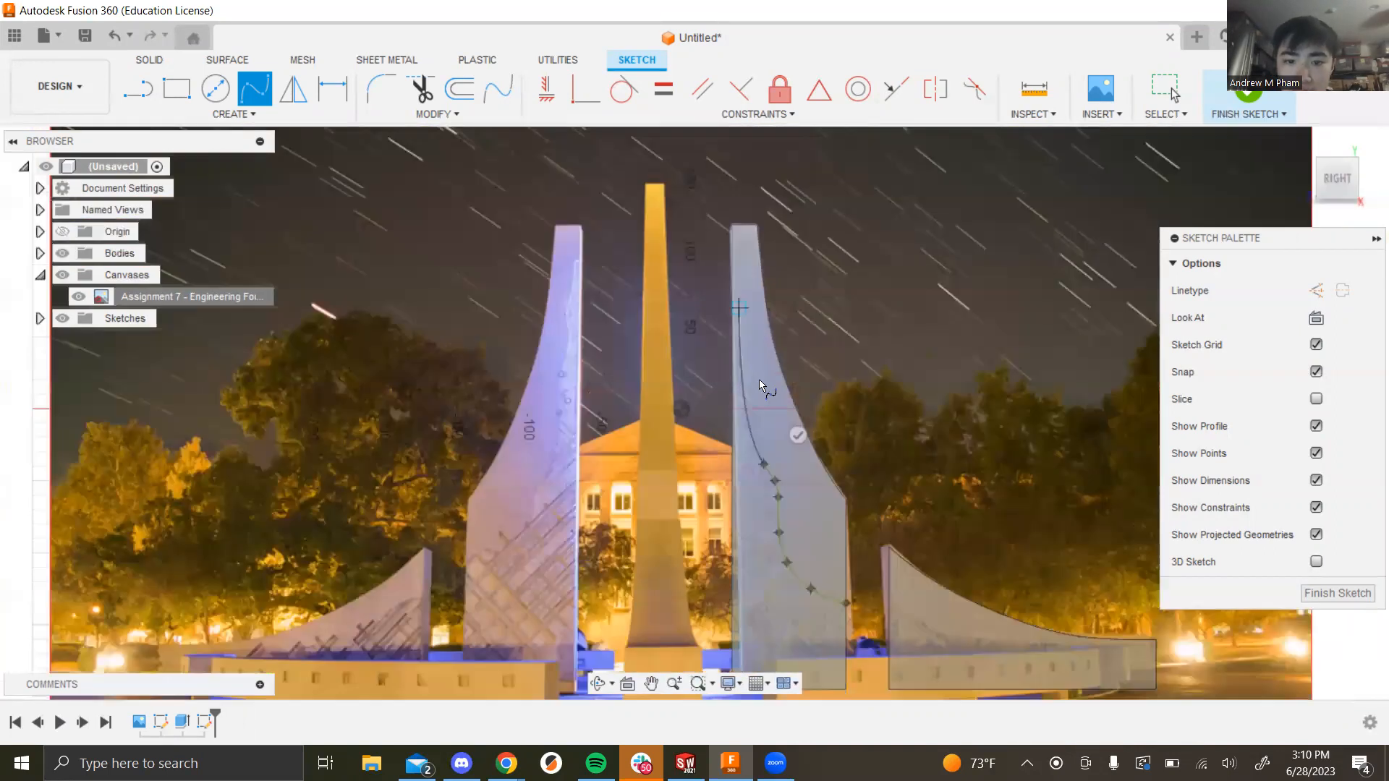
pyautogui.scroll(3, 758, 379)
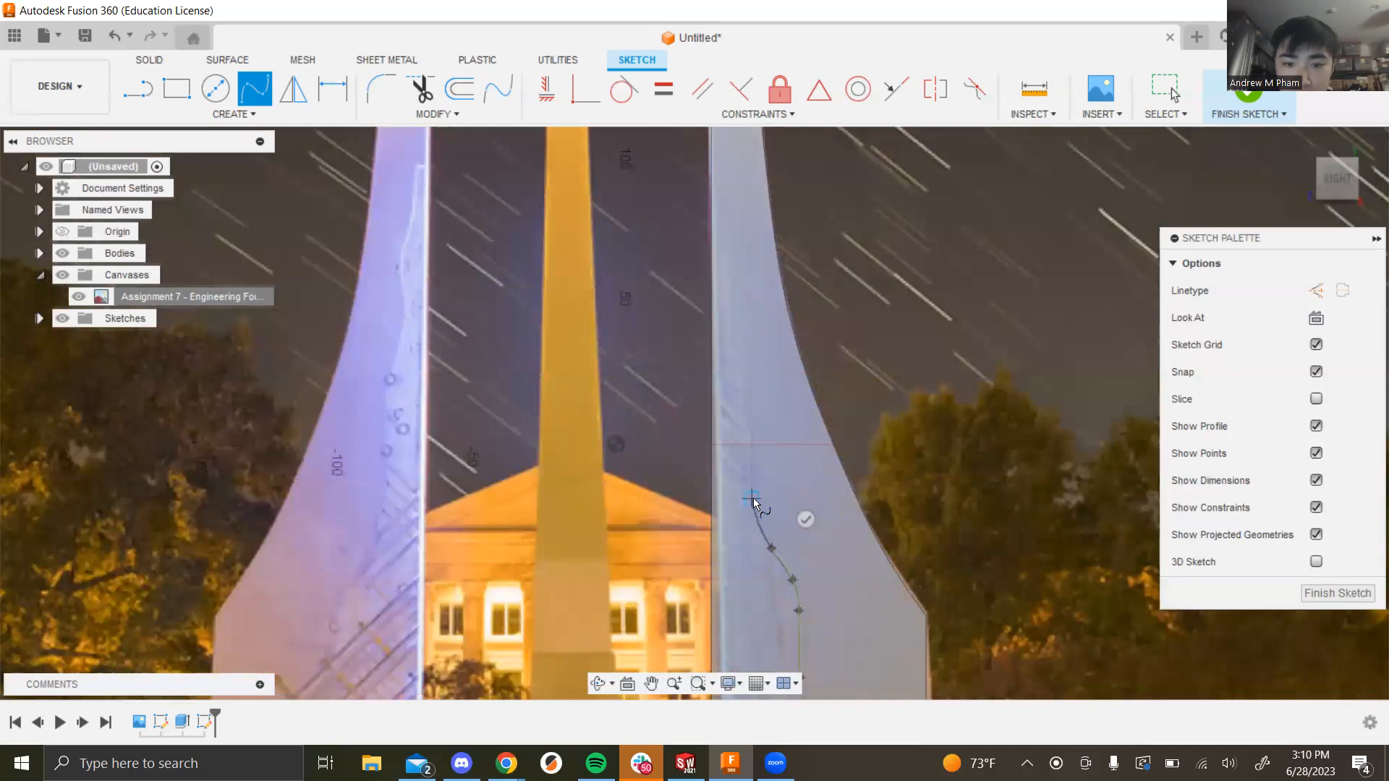
pyautogui.click(749, 430)
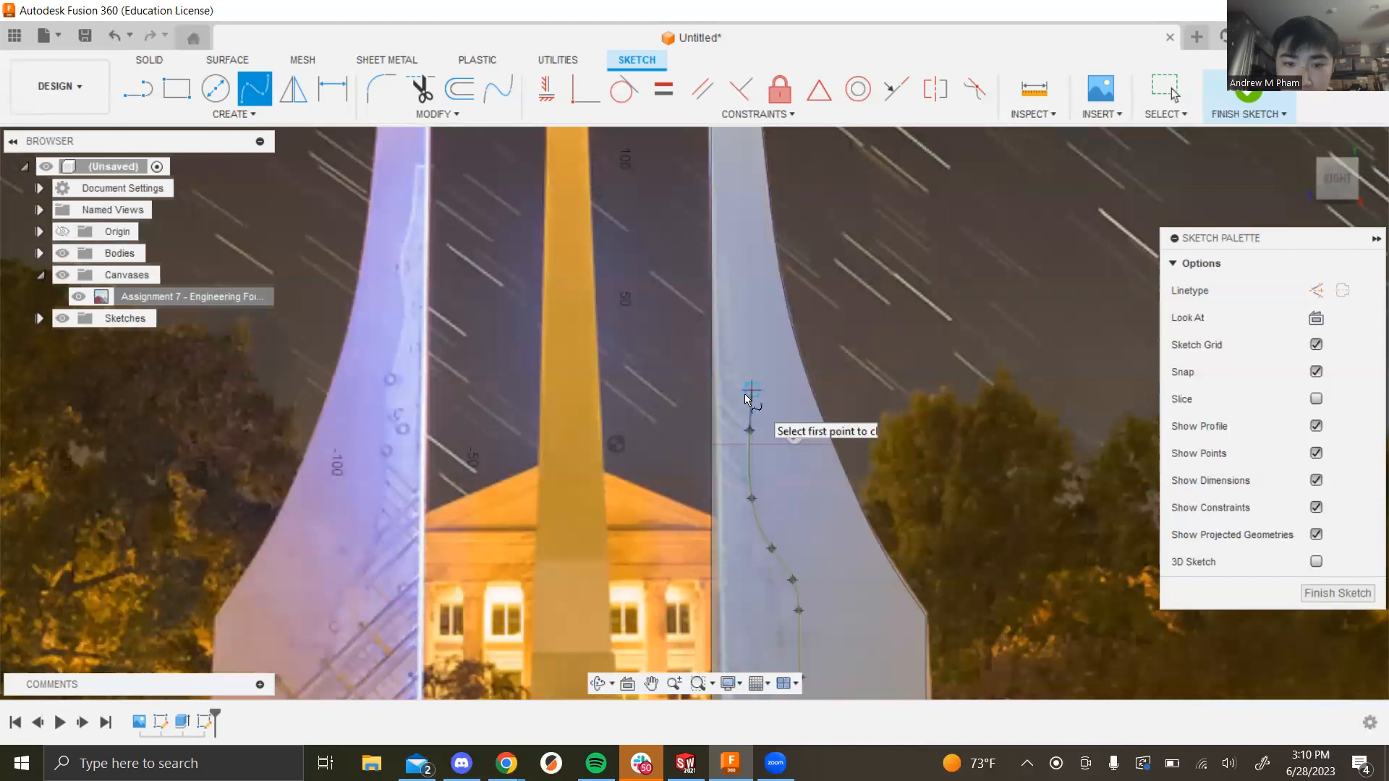
pyautogui.click(740, 388)
pyautogui.click(735, 362)
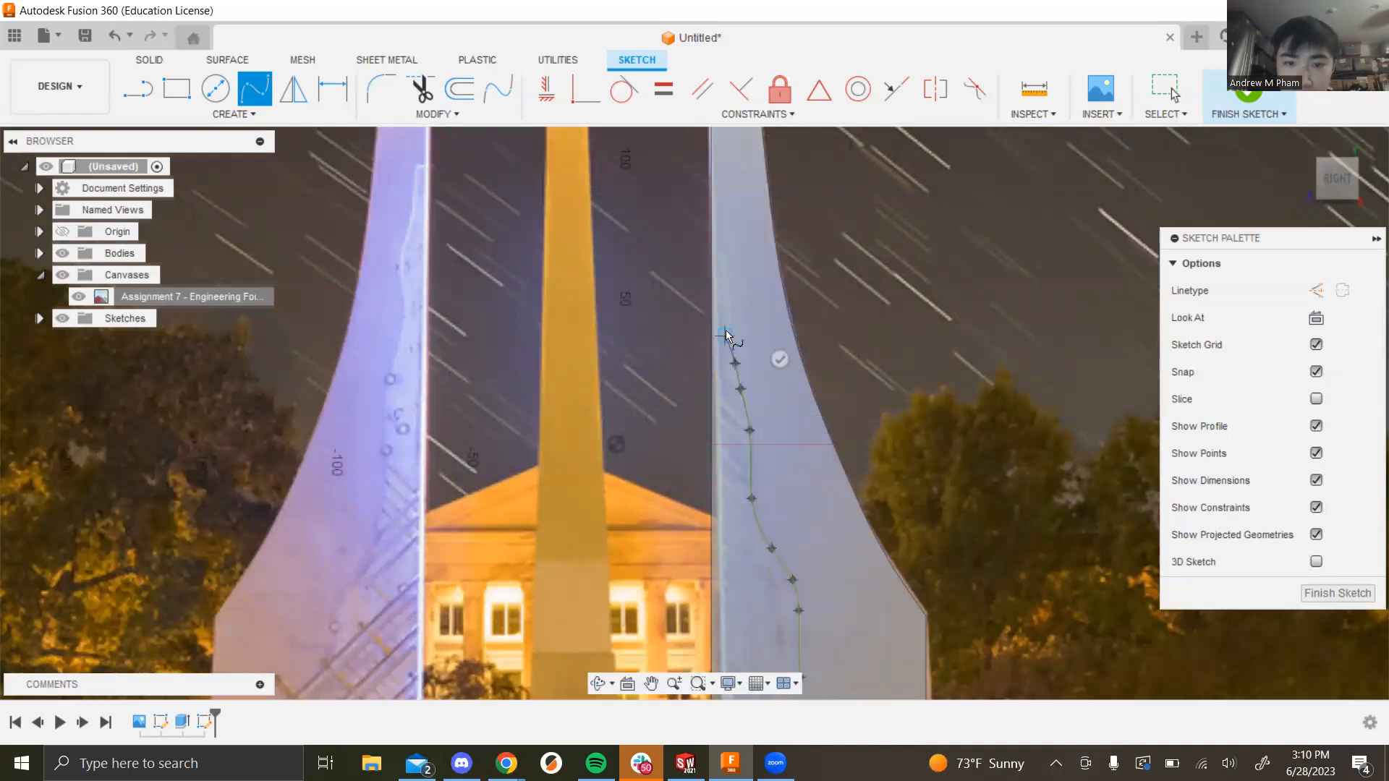
pyautogui.click(726, 318)
pyautogui.doubleClick(727, 290)
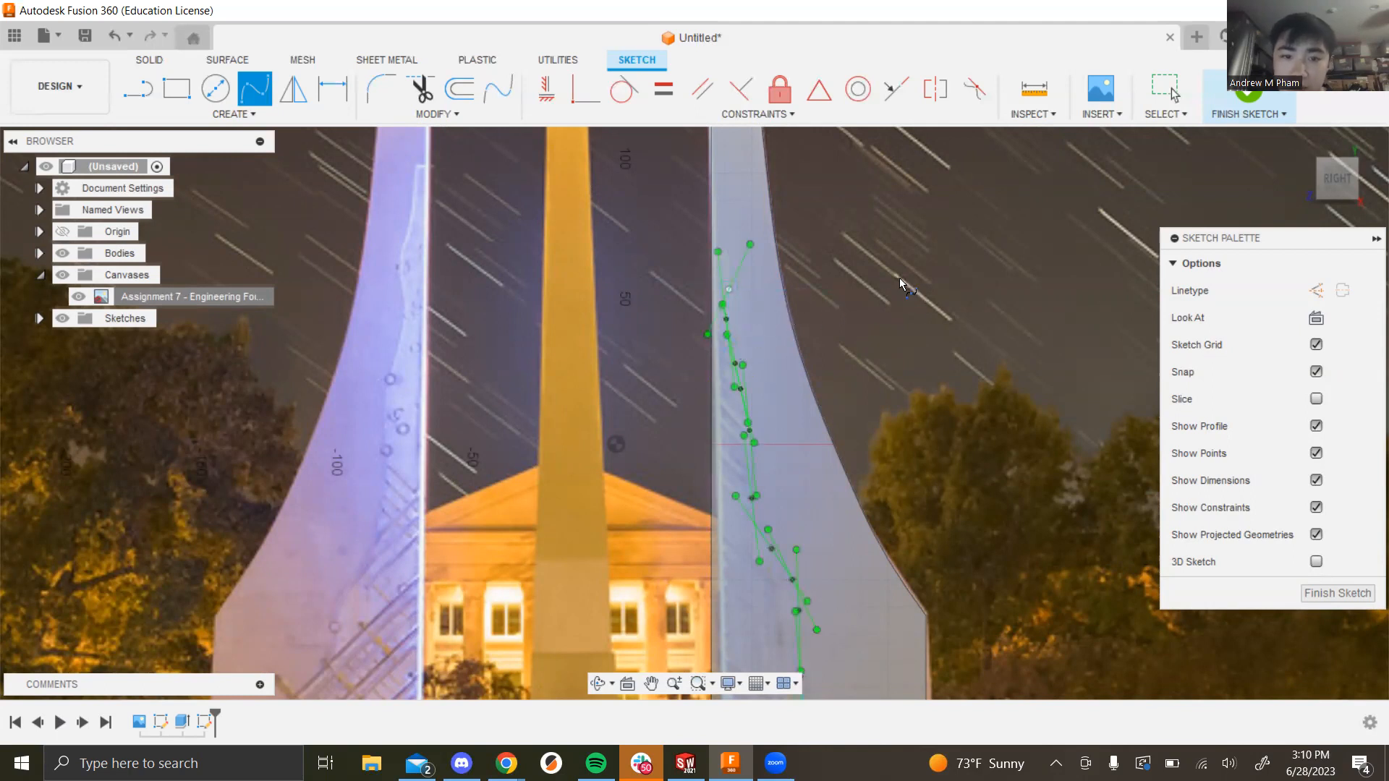
pyautogui.press('Escape')
# Step: Extend the curve with a second spline from its top end to the fin's top edge
pyautogui.scroll(2, 746, 292)
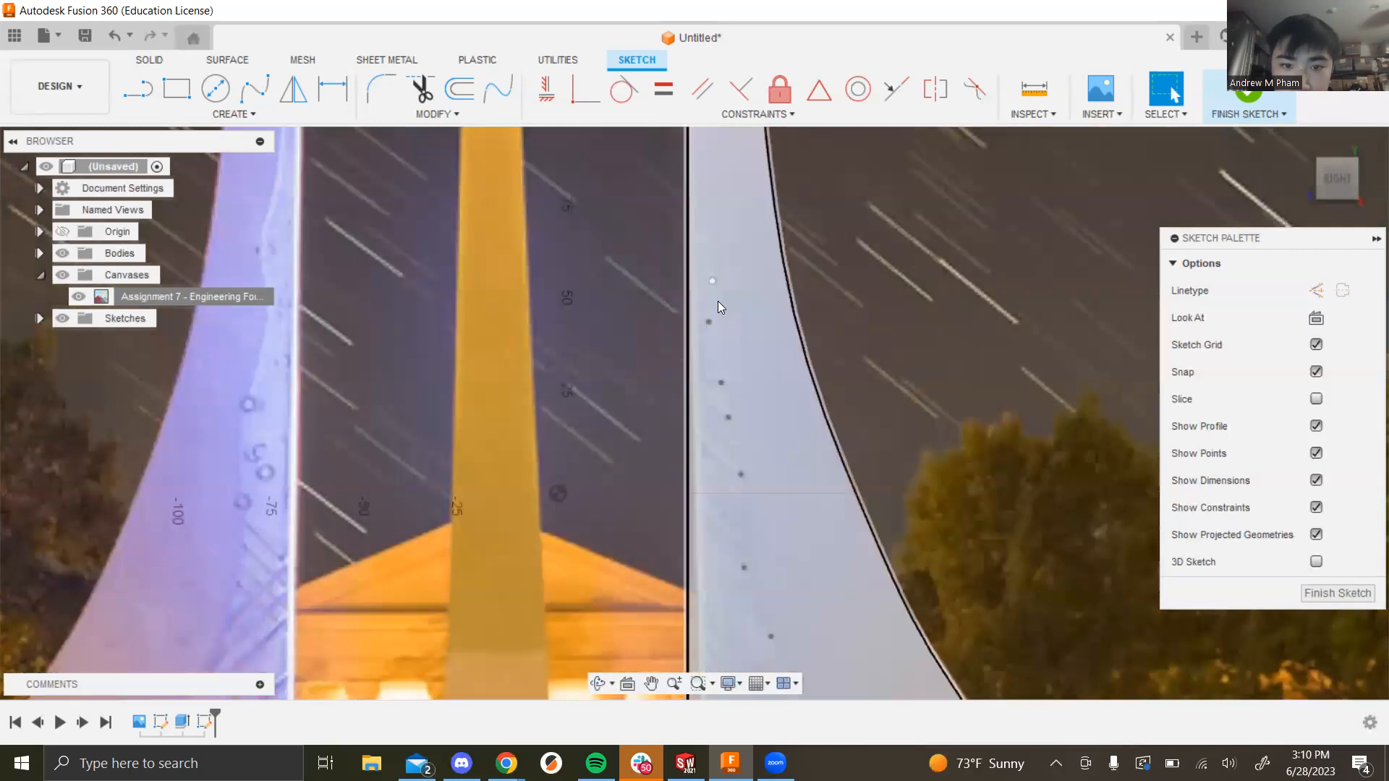
pyautogui.scroll(2, 716, 289)
pyautogui.click(701, 251)
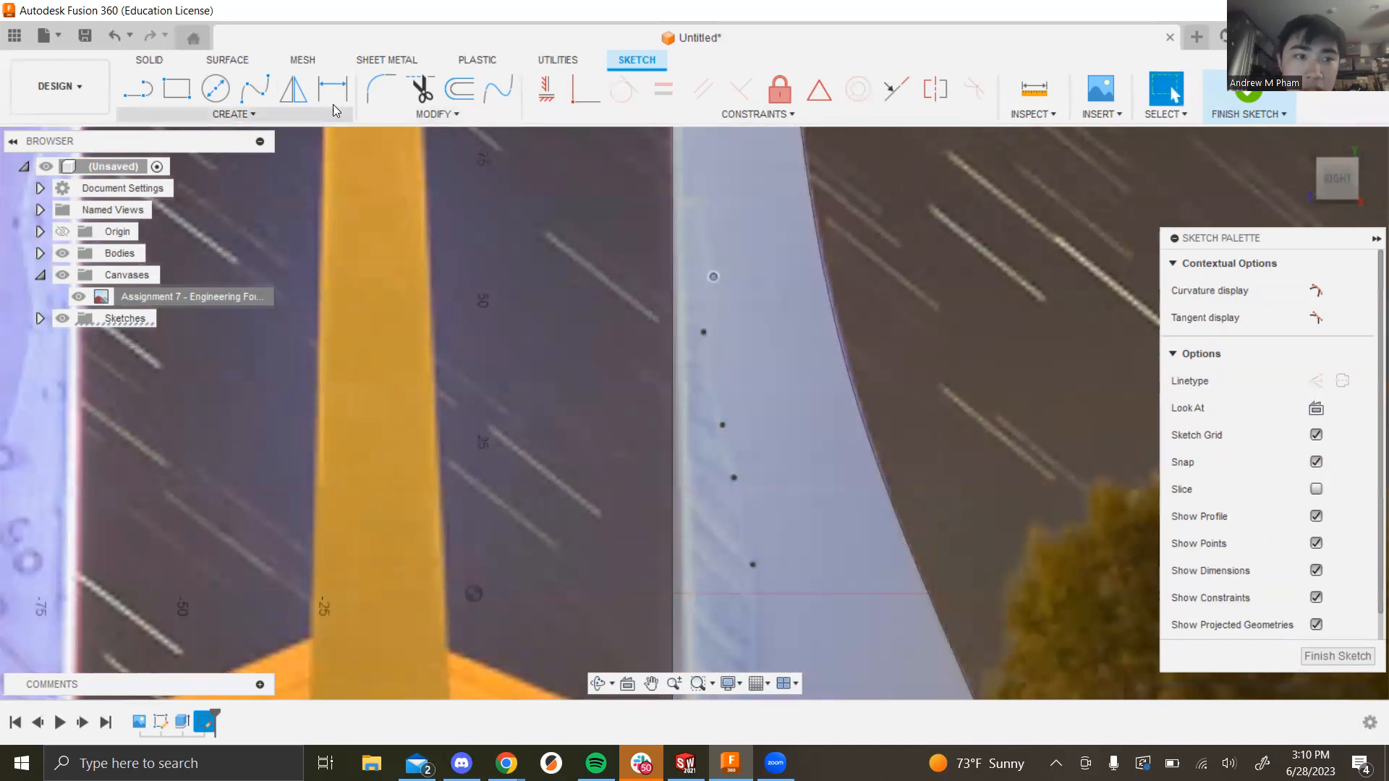
pyautogui.click(255, 89)
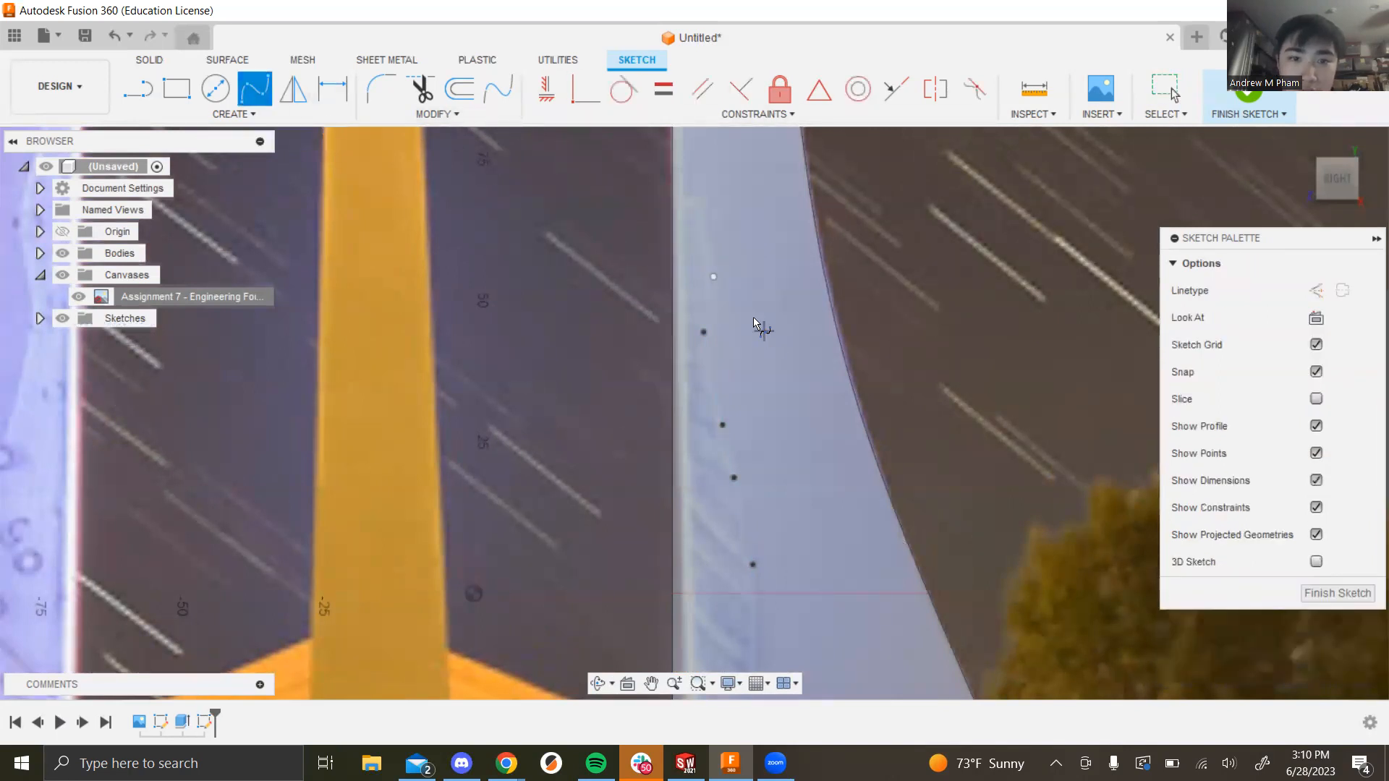
pyautogui.click(712, 248)
pyautogui.click(701, 204)
pyautogui.click(671, 186)
pyautogui.click(681, 141)
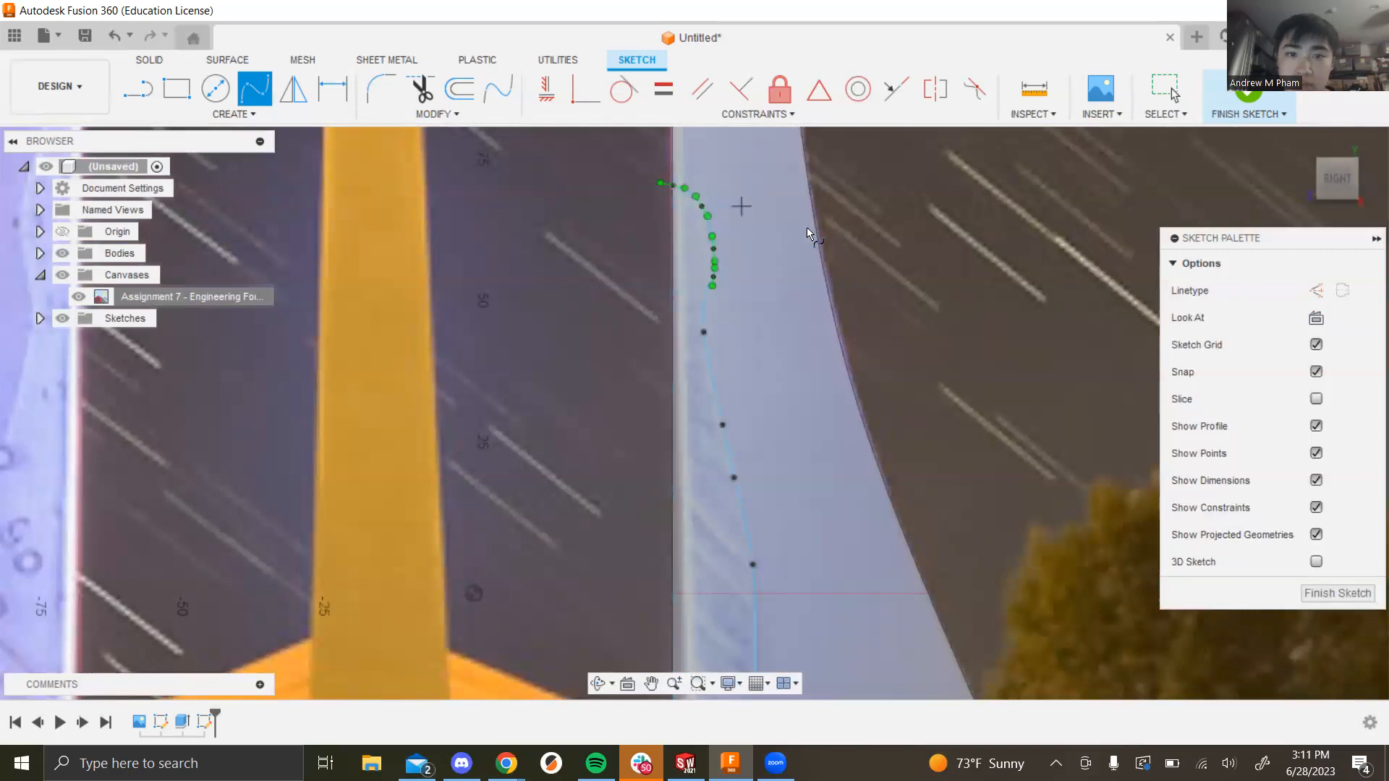
pyautogui.press('Escape')
pyautogui.click(947, 325)
pyautogui.scroll(-6, 940, 340)
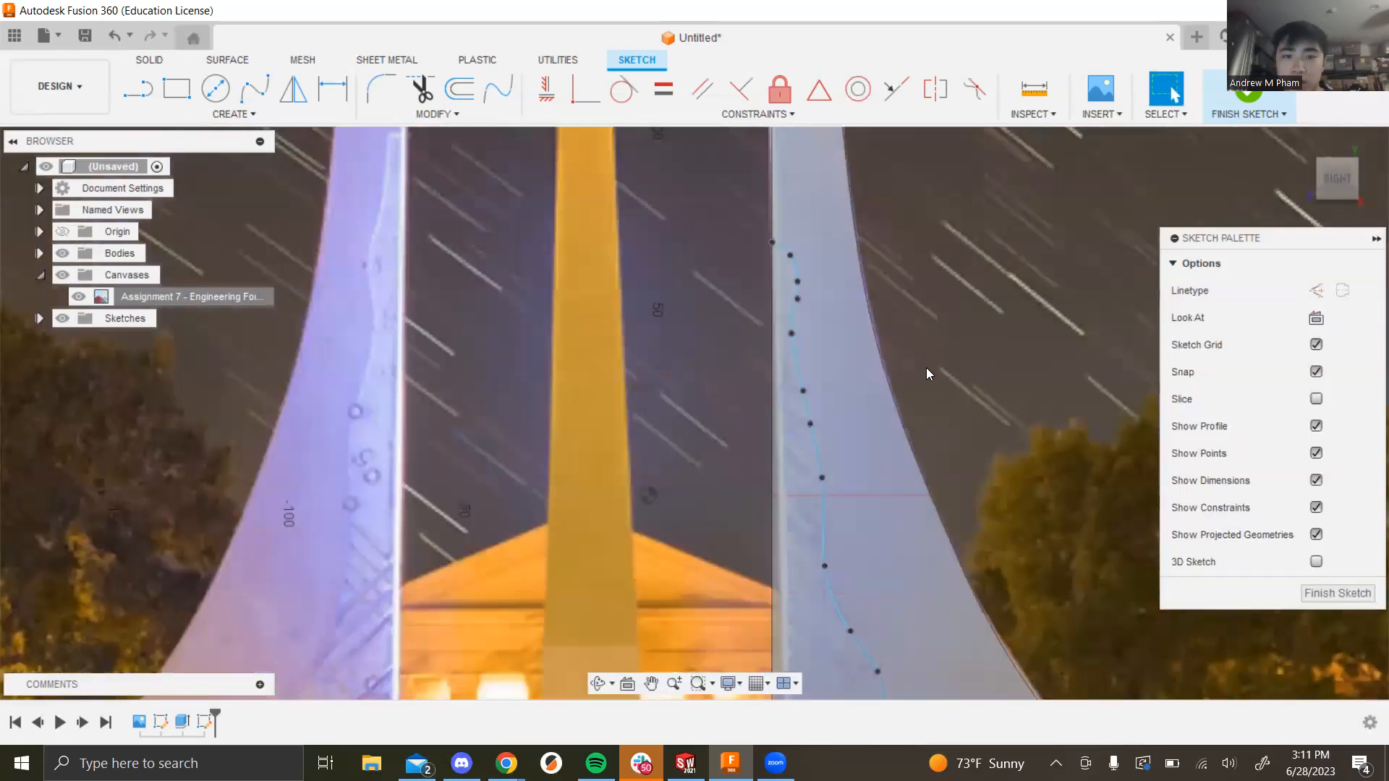
pyautogui.scroll(-5, 914, 531)
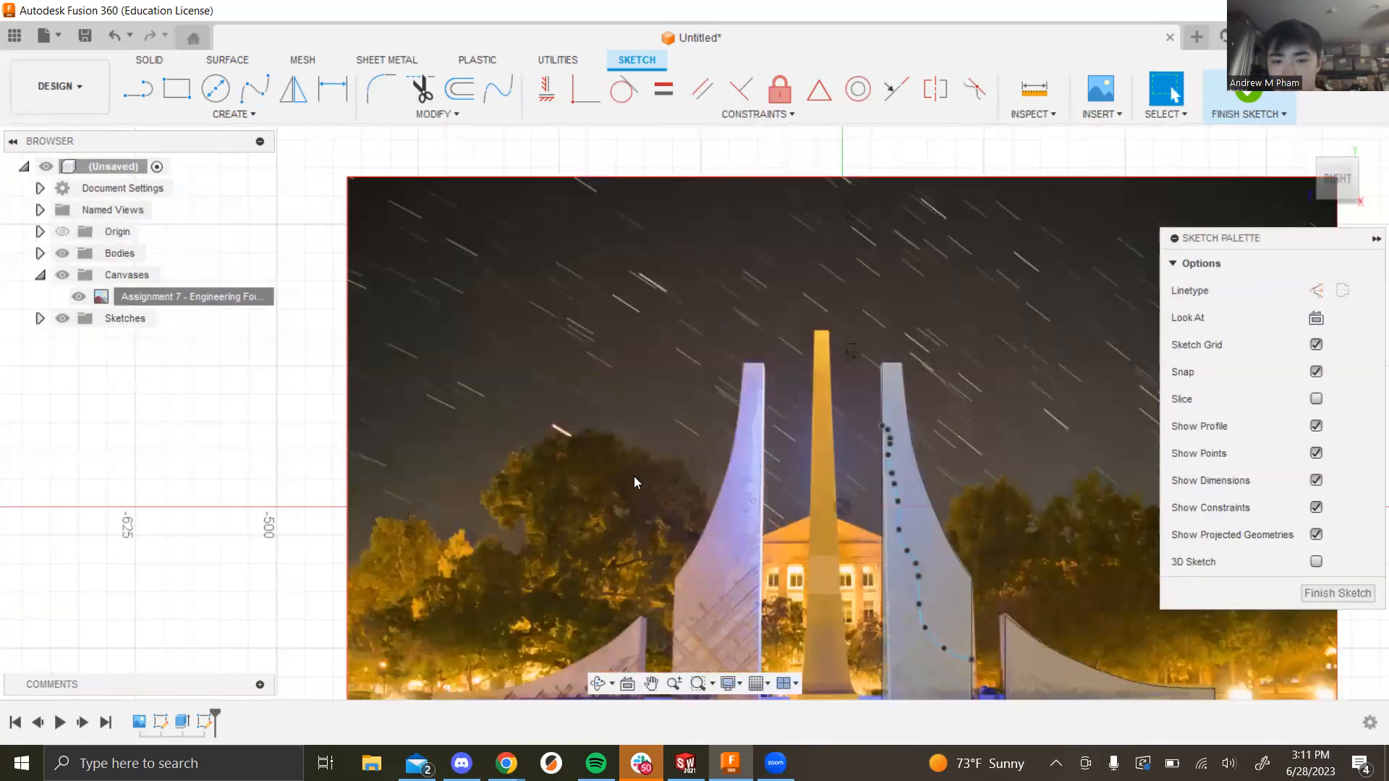
# Step: Draw a straight line from the spline's top endpoint to the fin's bottom-left corner
pyautogui.click(137, 89)
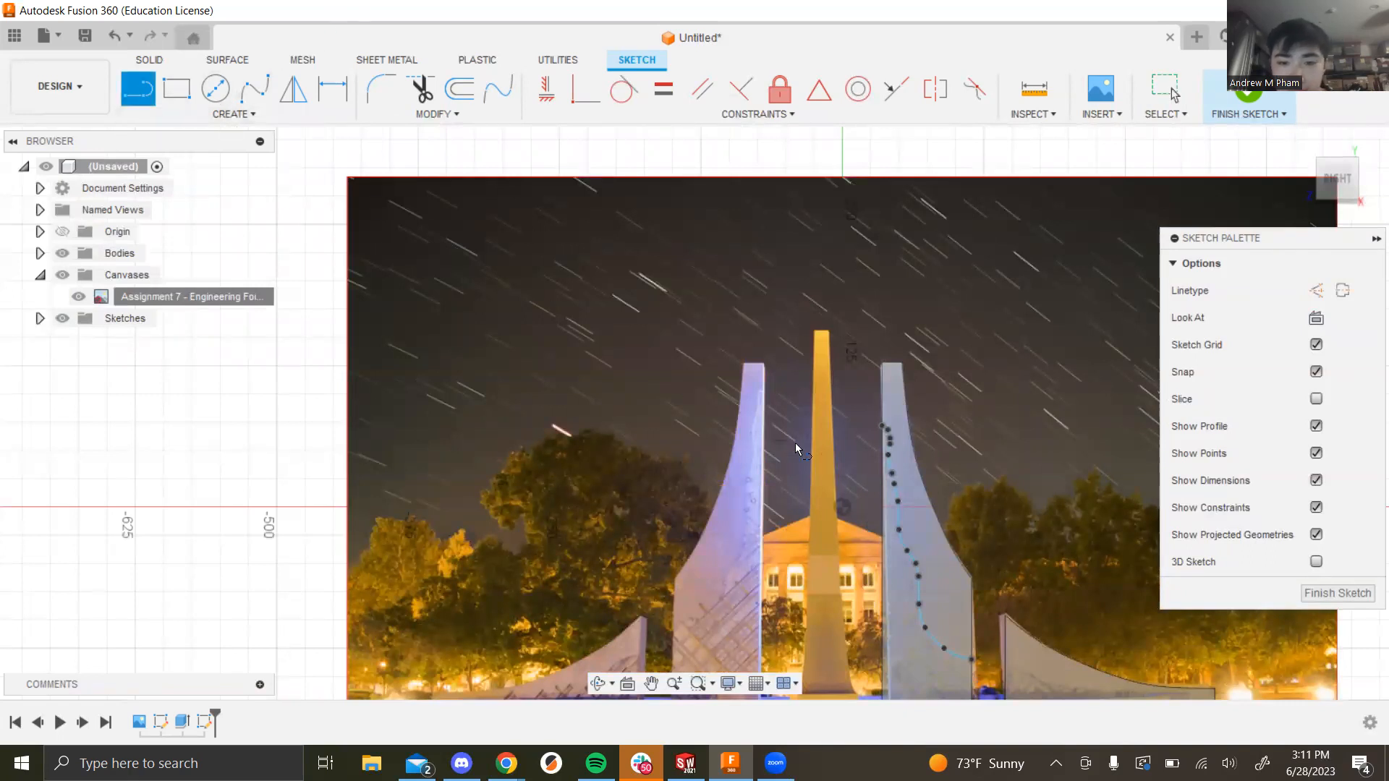
pyautogui.click(877, 427)
pyautogui.scroll(-3, 868, 629)
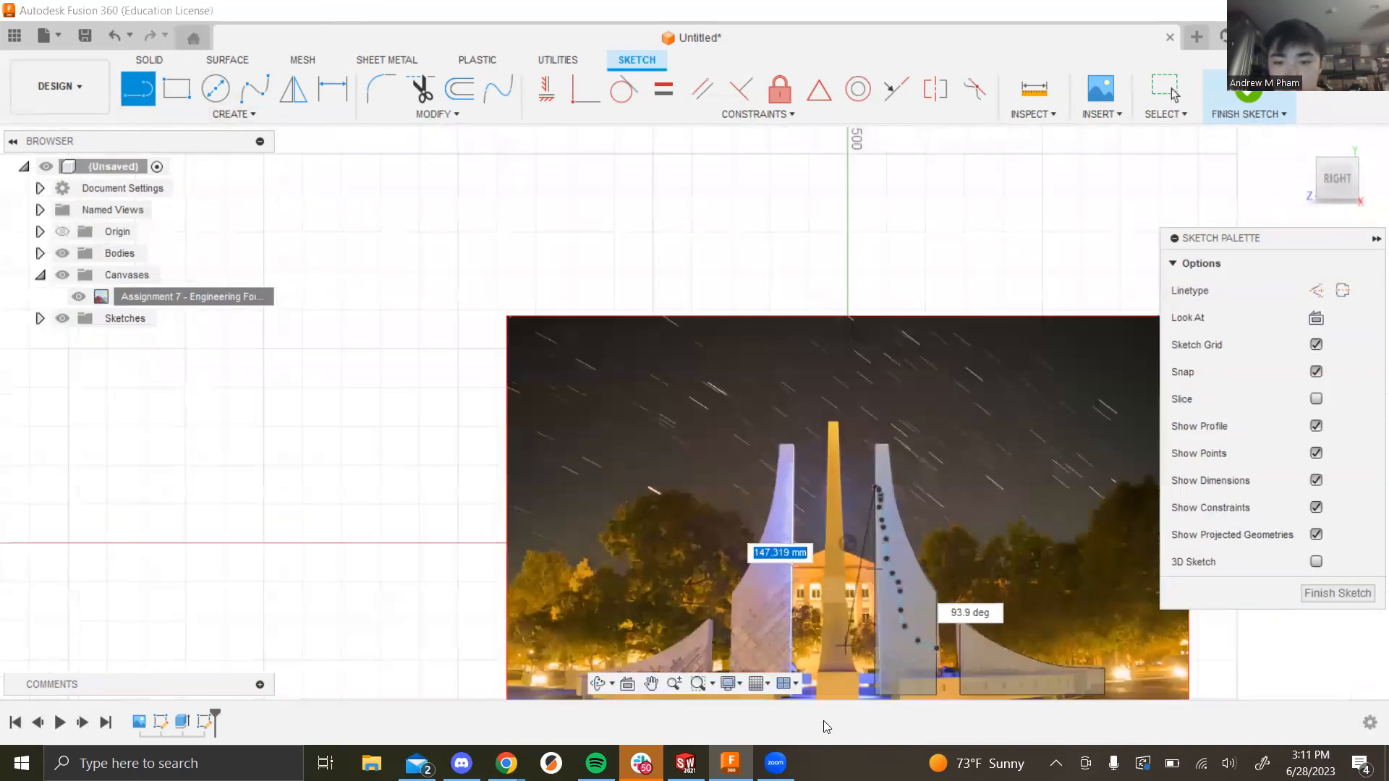
pyautogui.scroll(-3, 731, 375)
pyautogui.scroll(6, 789, 531)
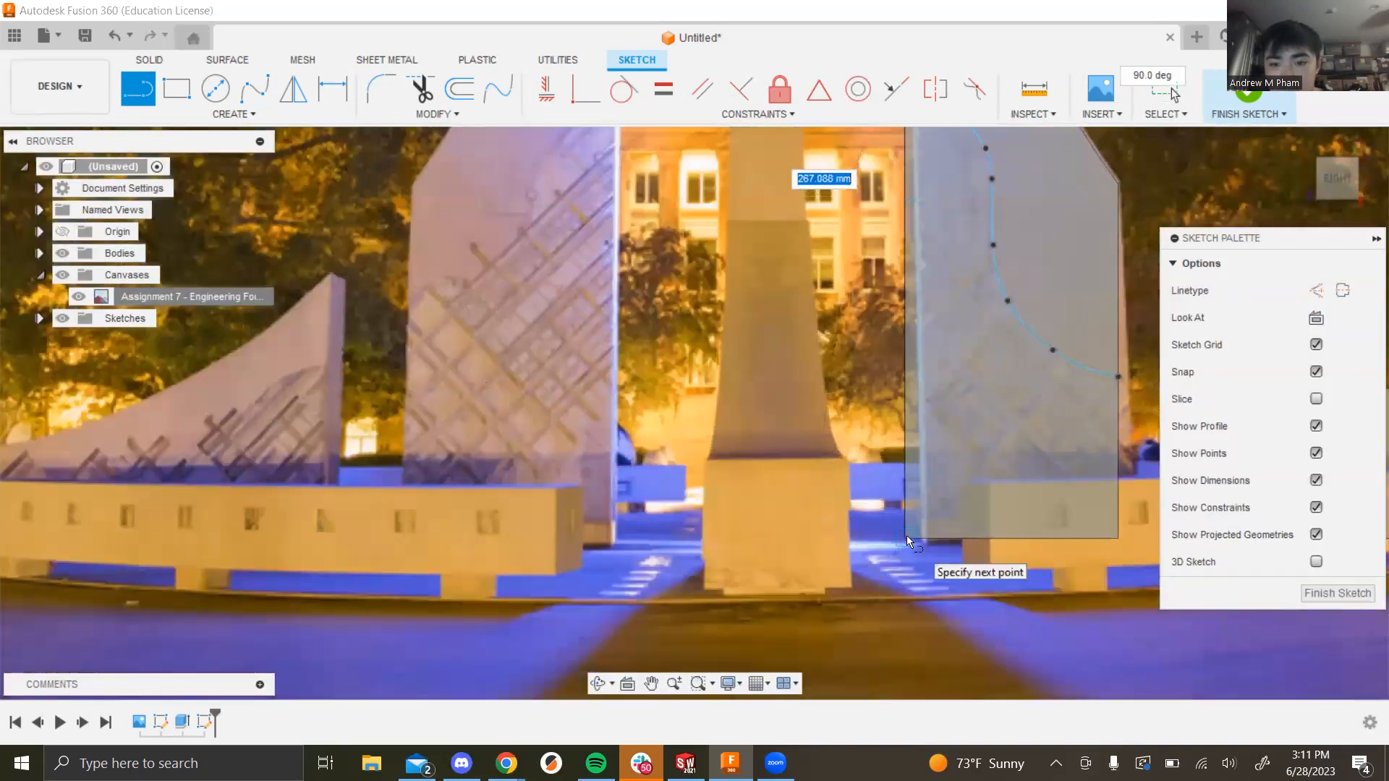
pyautogui.click(831, 523)
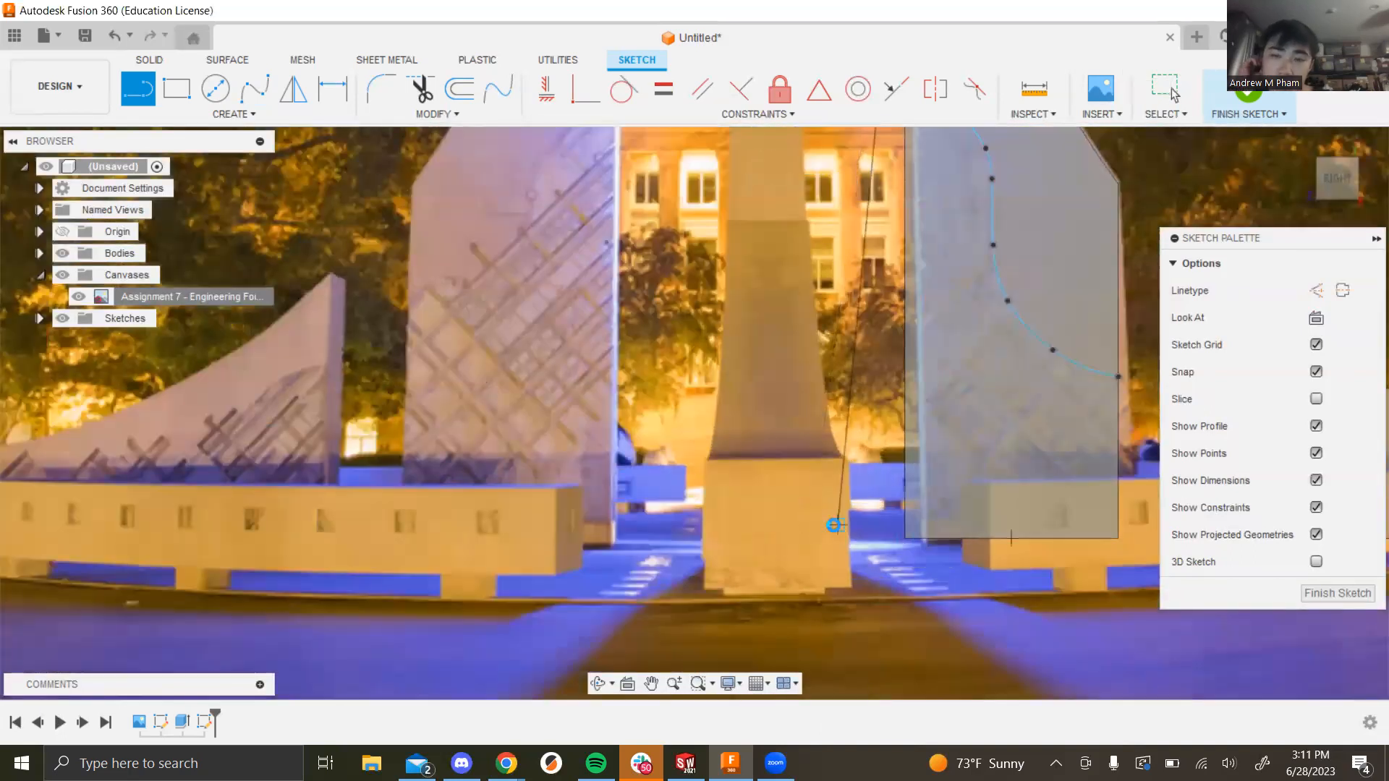
pyautogui.press('Escape')
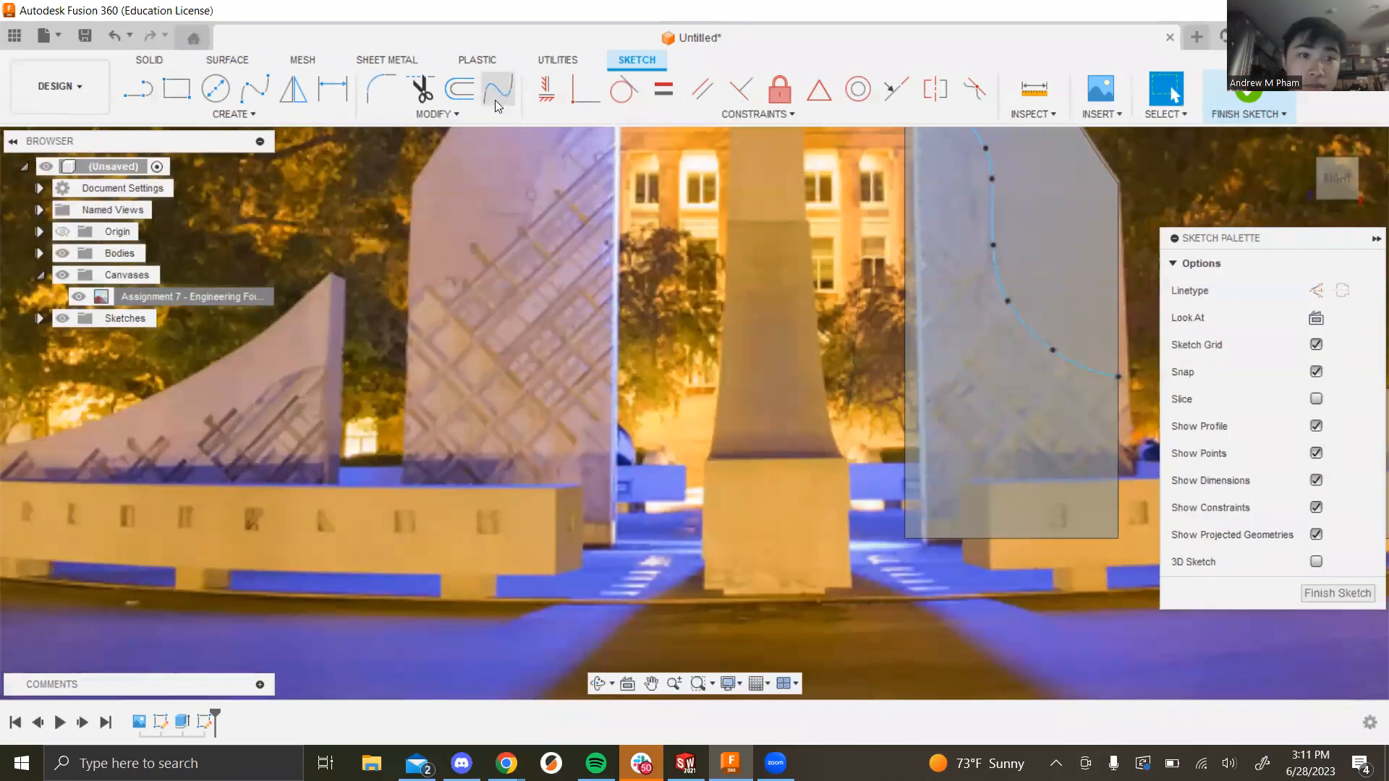
# Step: Browse the Modify and Create sketch tool menus
pyautogui.click(442, 114)
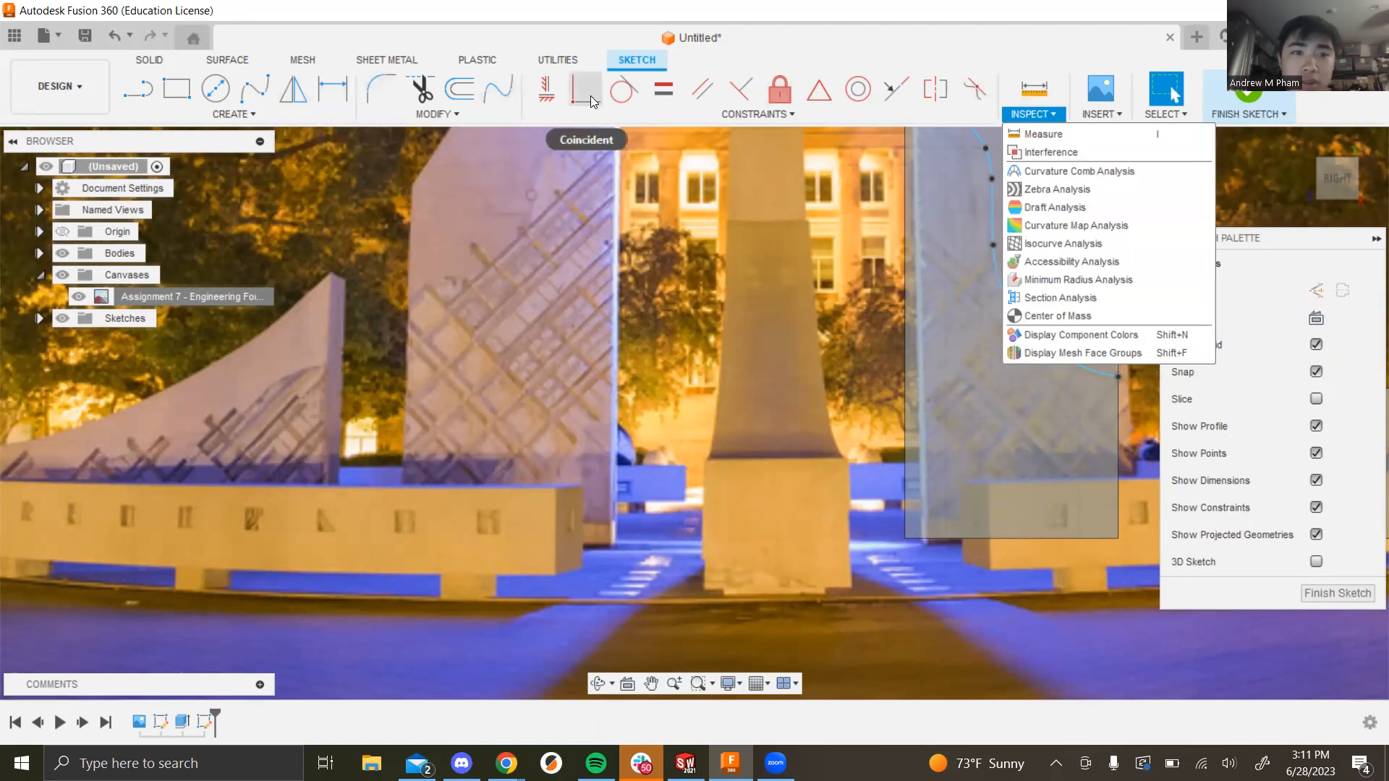
pyautogui.click(249, 115)
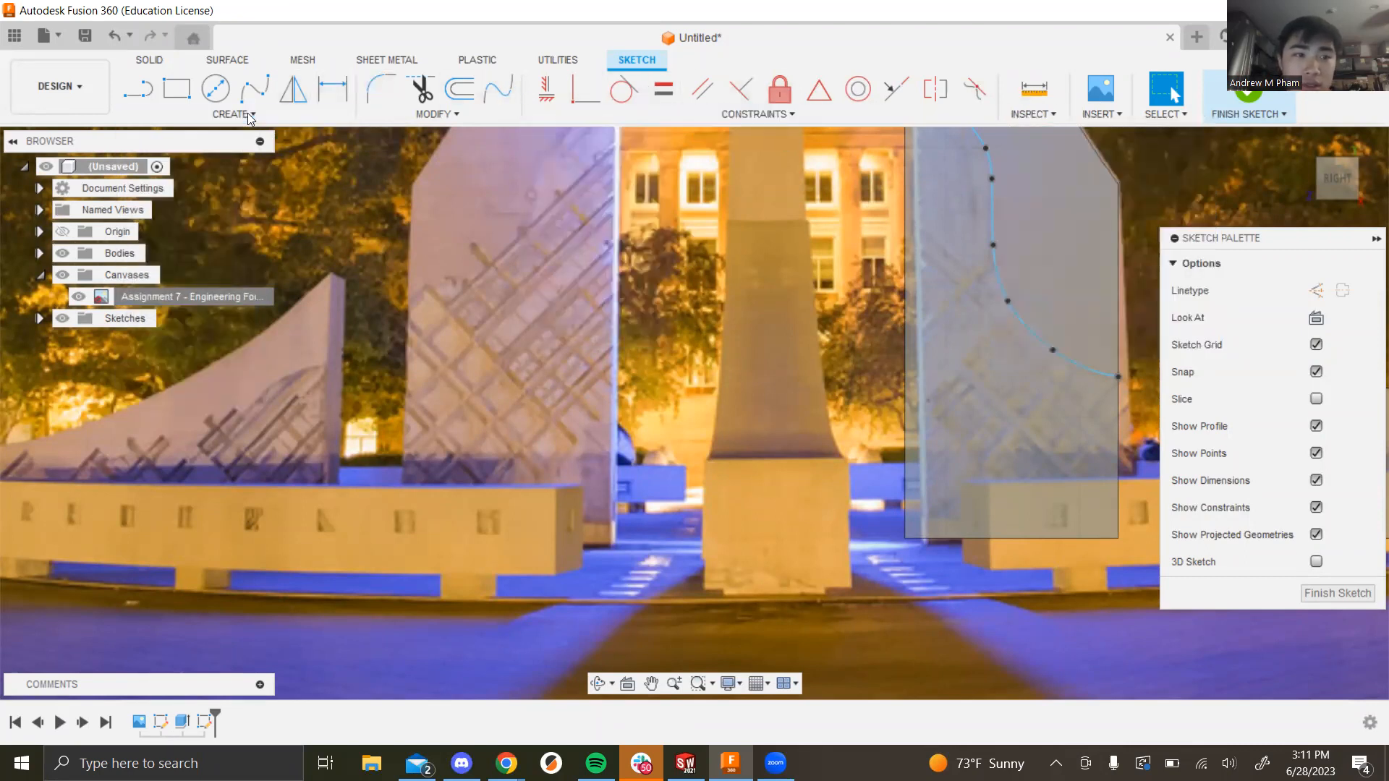
pyautogui.click(246, 116)
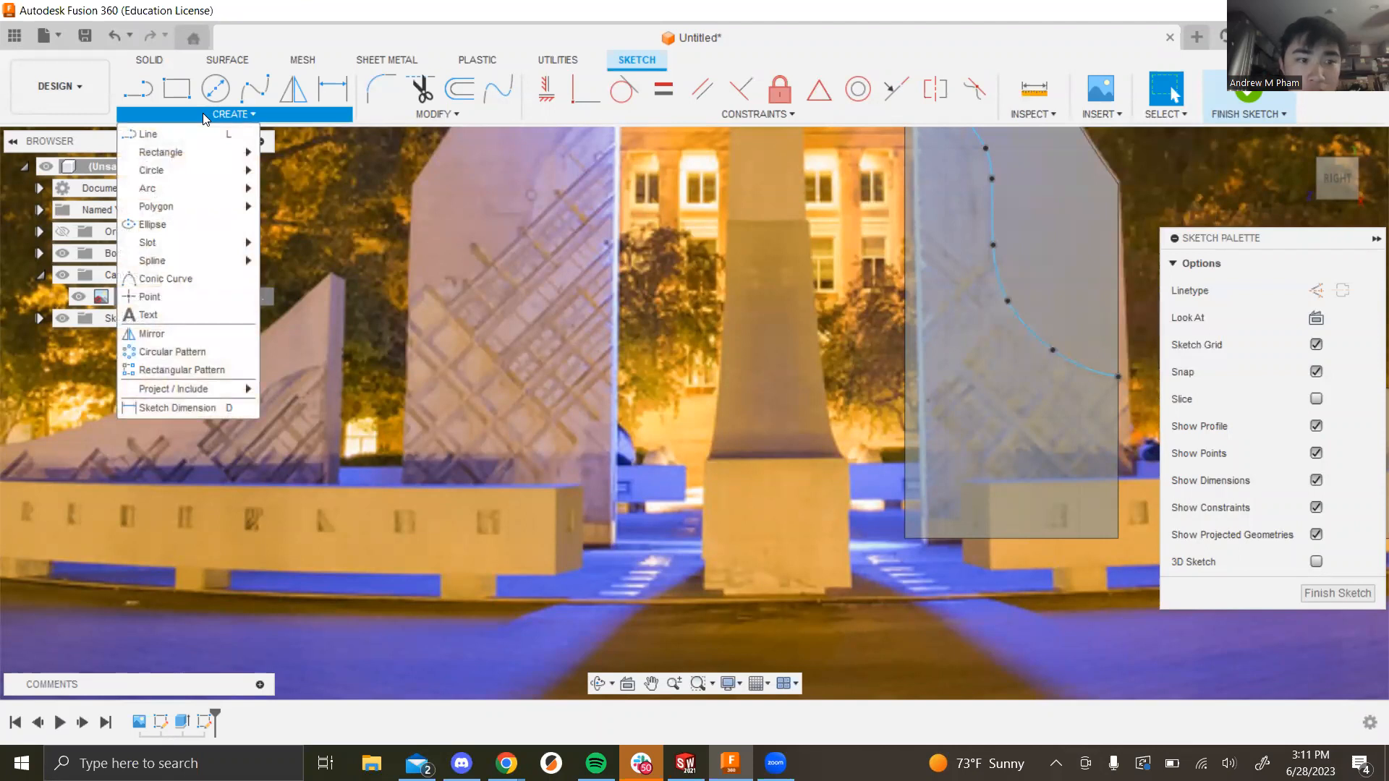
# Step: Project the tall fin body's left, bottom and right edges into the sketch
pyautogui.moveTo(224, 388)
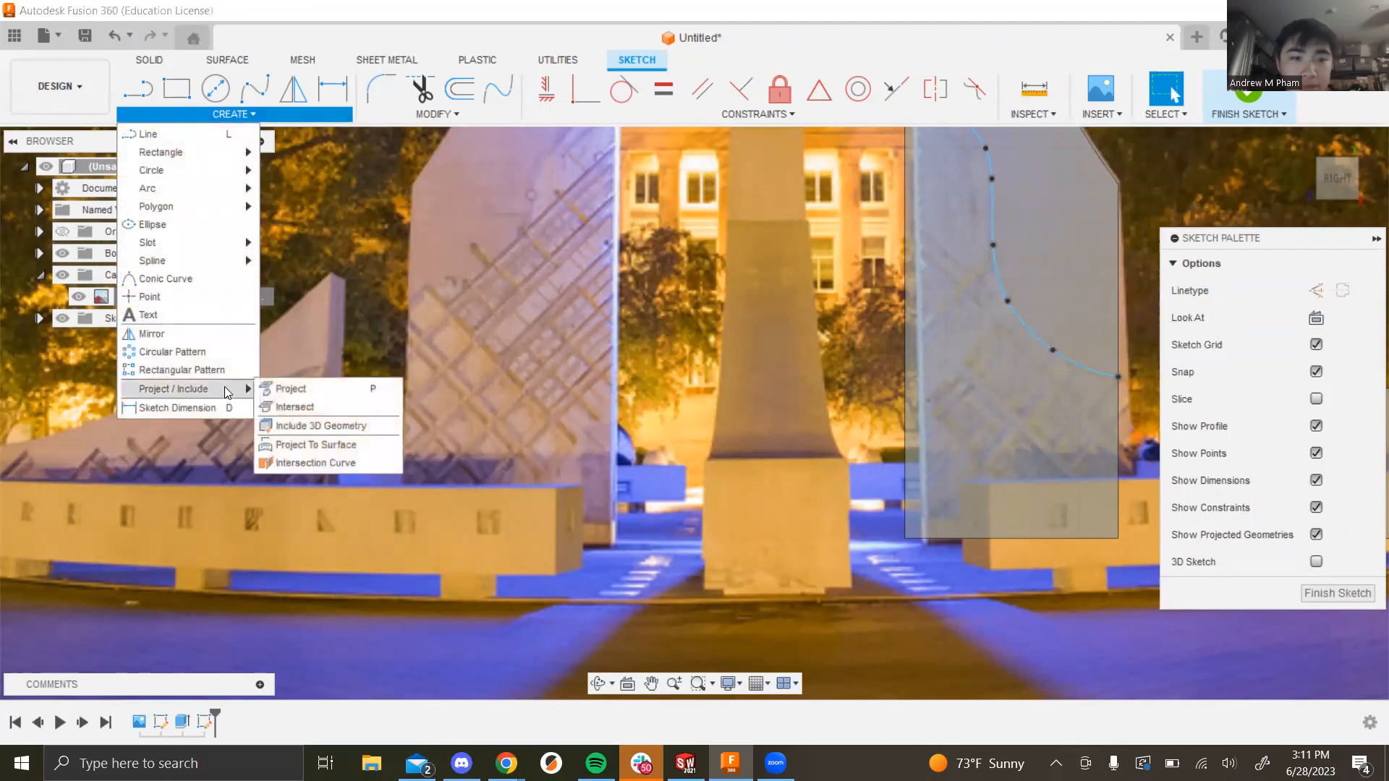
pyautogui.click(296, 389)
pyautogui.click(902, 347)
pyautogui.click(965, 538)
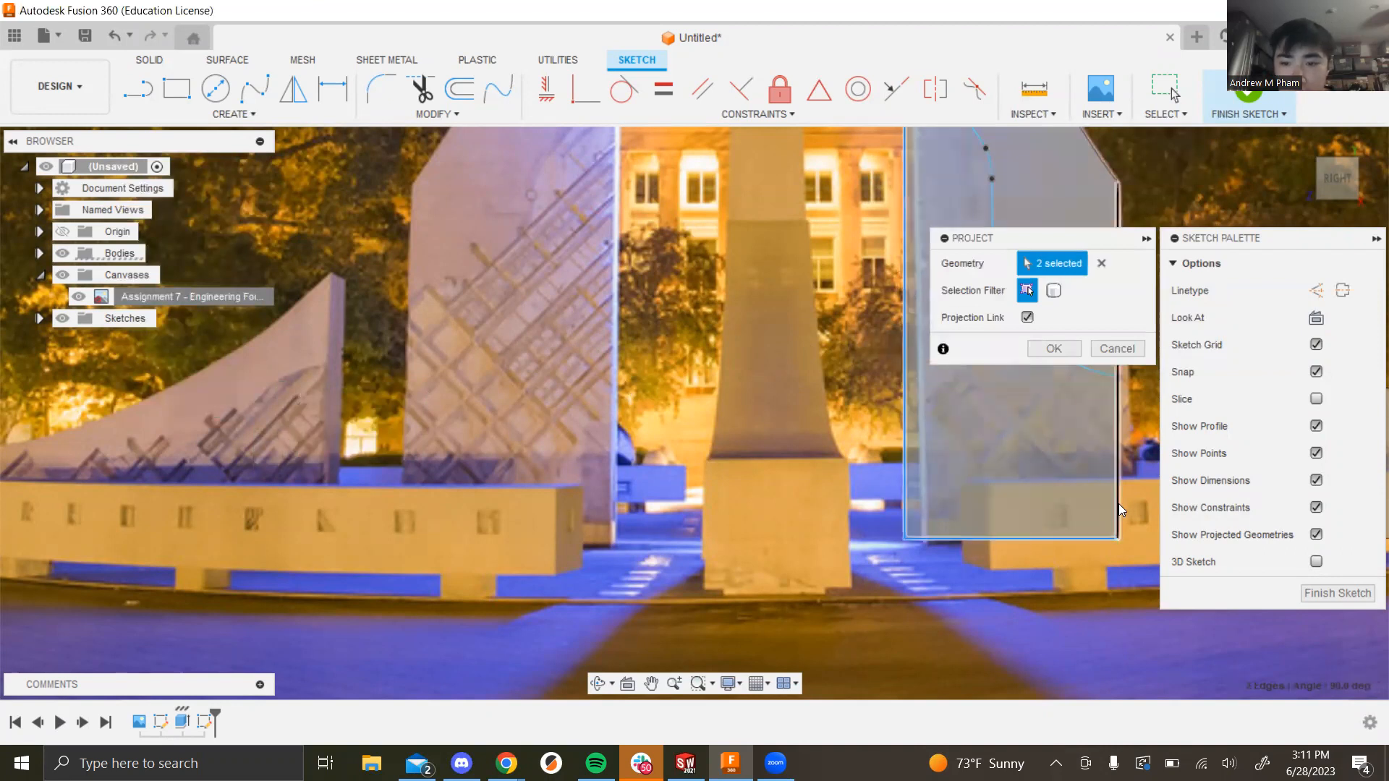
pyautogui.click(1118, 503)
pyautogui.scroll(-3, 539, 300)
pyautogui.scroll(3, 800, 264)
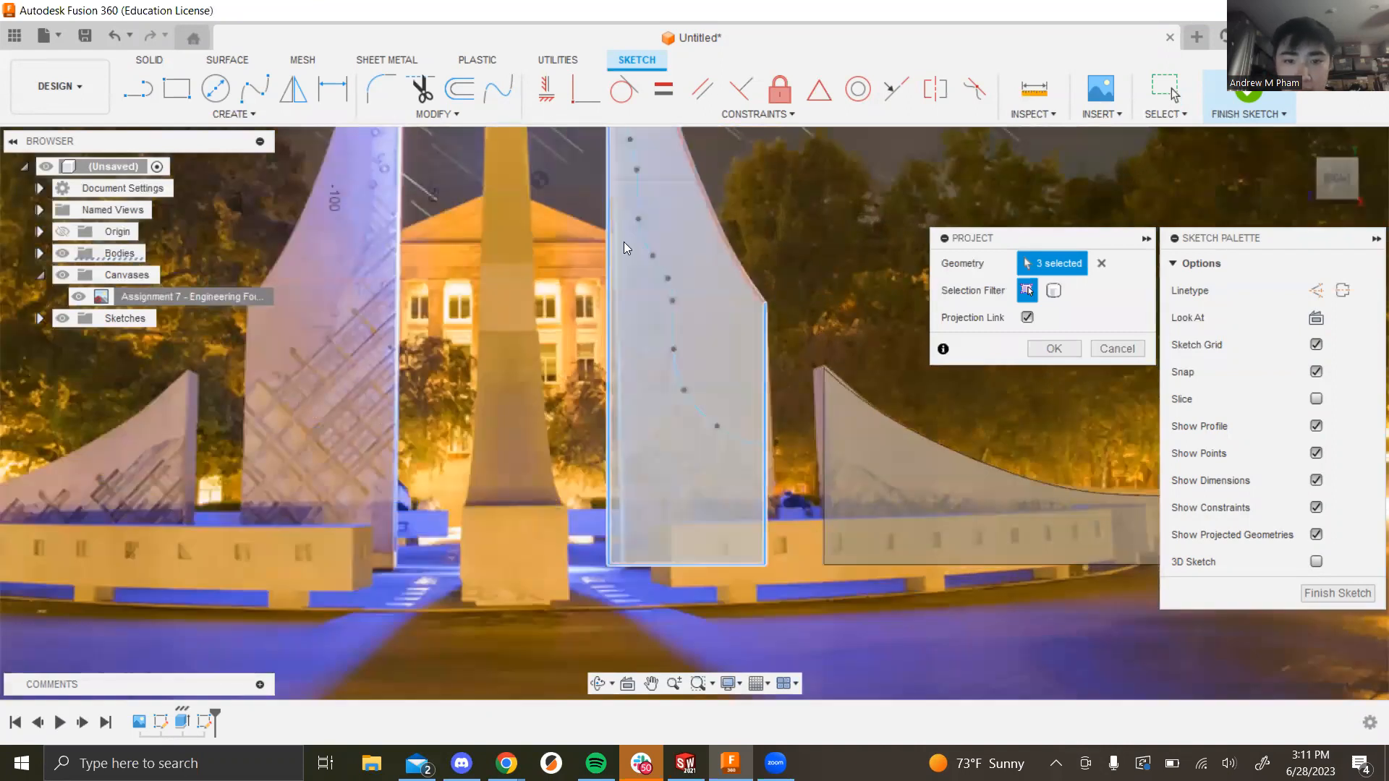
pyautogui.click(1050, 348)
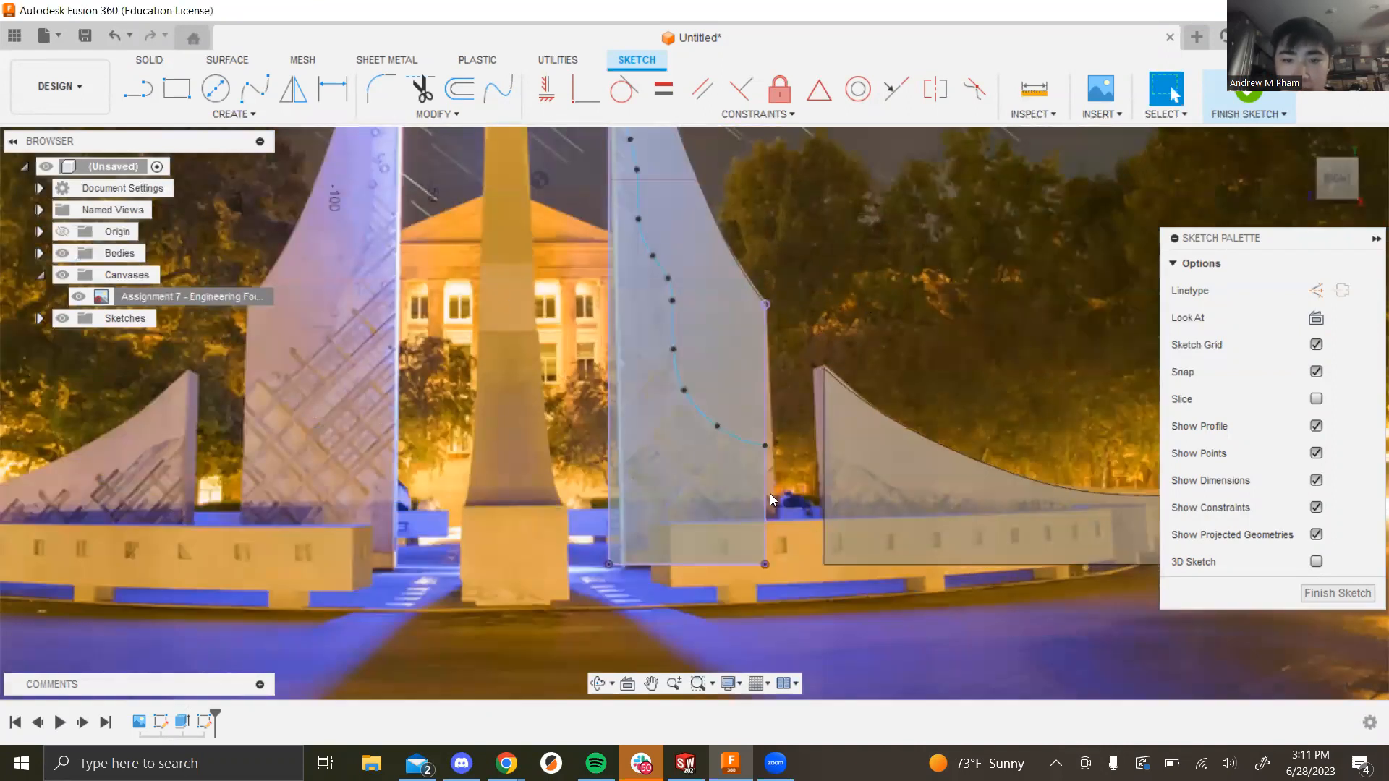
# Step: Hide the background fountain photo canvas
pyautogui.scroll(-3, 992, 295)
pyautogui.scroll(3, 992, 295)
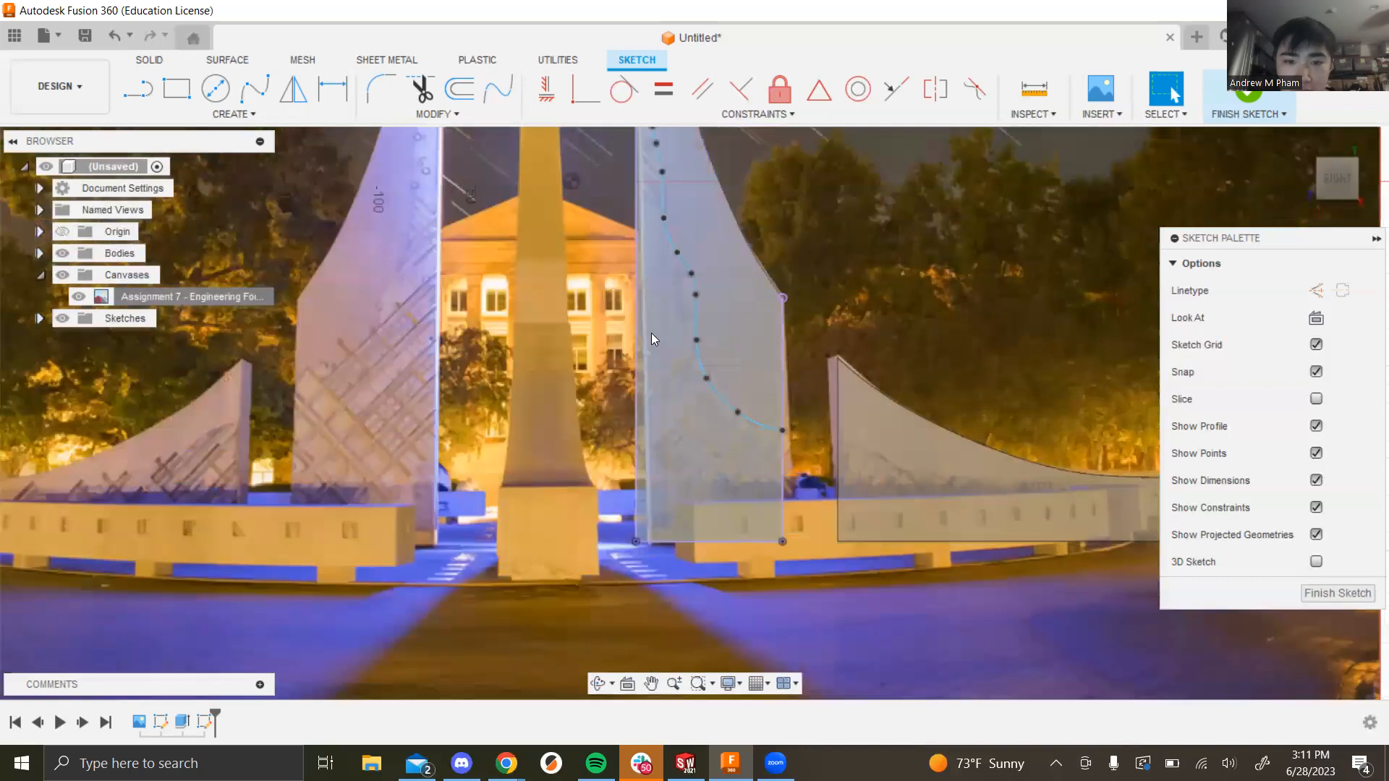
pyautogui.click(78, 297)
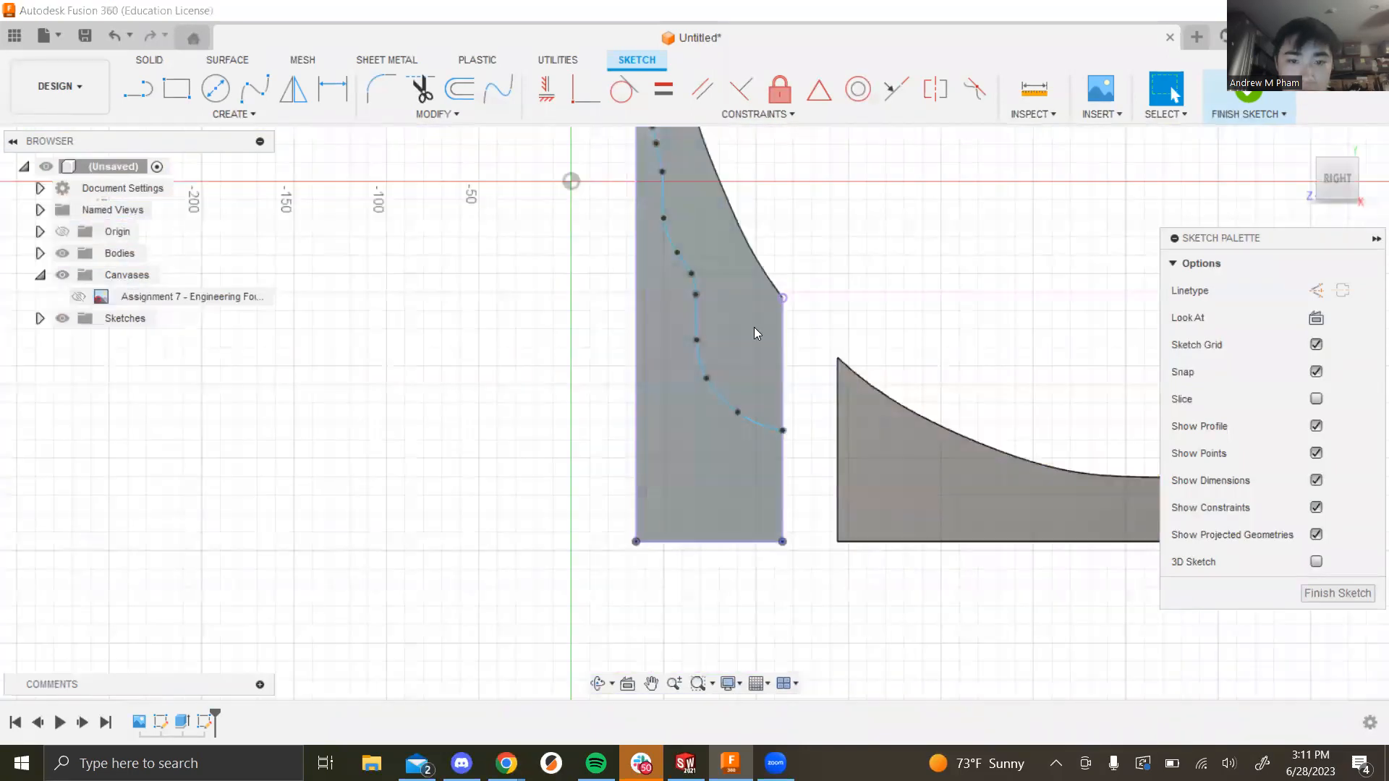
# Step: Orbit the view slightly and activate the Trim tool
pyautogui.moveTo(968, 267)
pyautogui.keyDown('shift'); pyautogui.mouseDown(button='middle')
pyautogui.moveTo(921, 285)
pyautogui.moveTo(982, 309)
pyautogui.mouseUp(button='middle'); pyautogui.keyUp('shift')
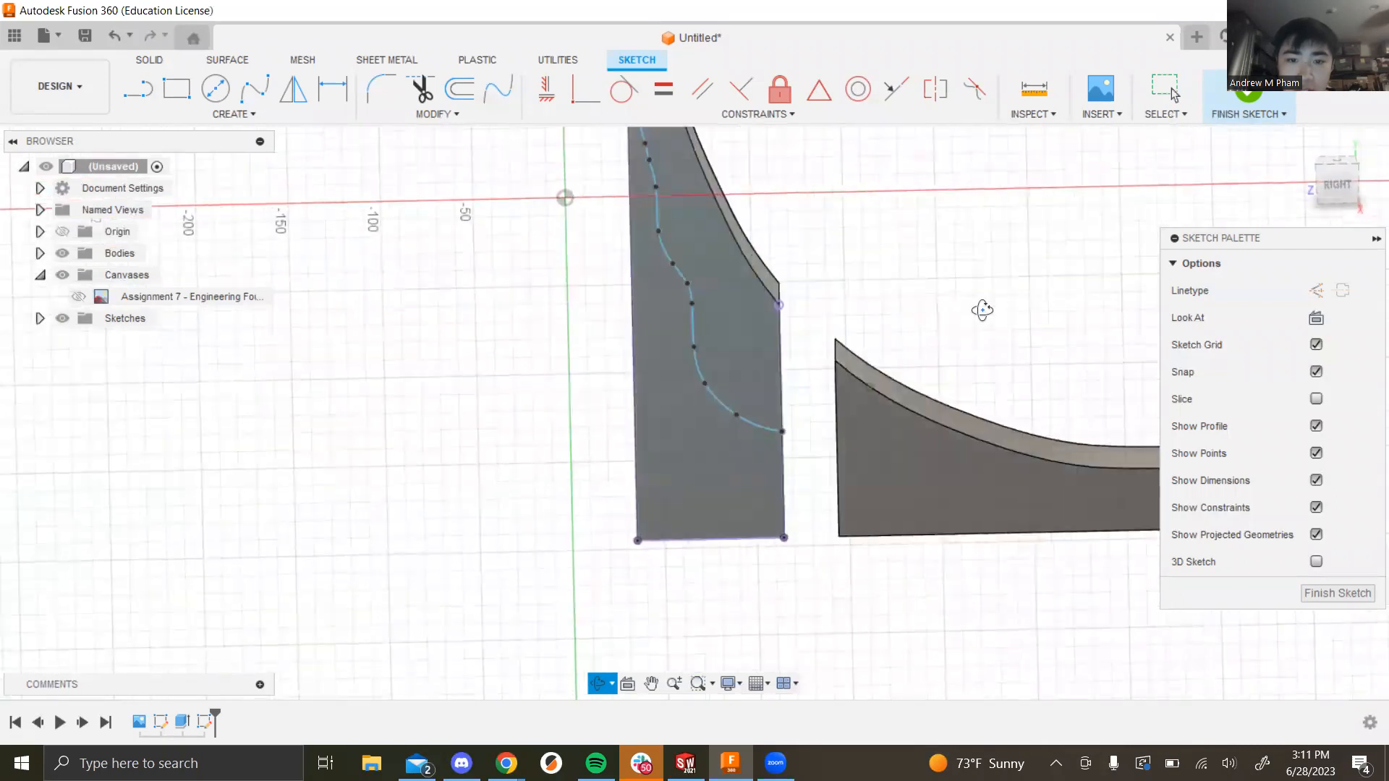
pyautogui.click(420, 89)
pyautogui.scroll(-2, 878, 311)
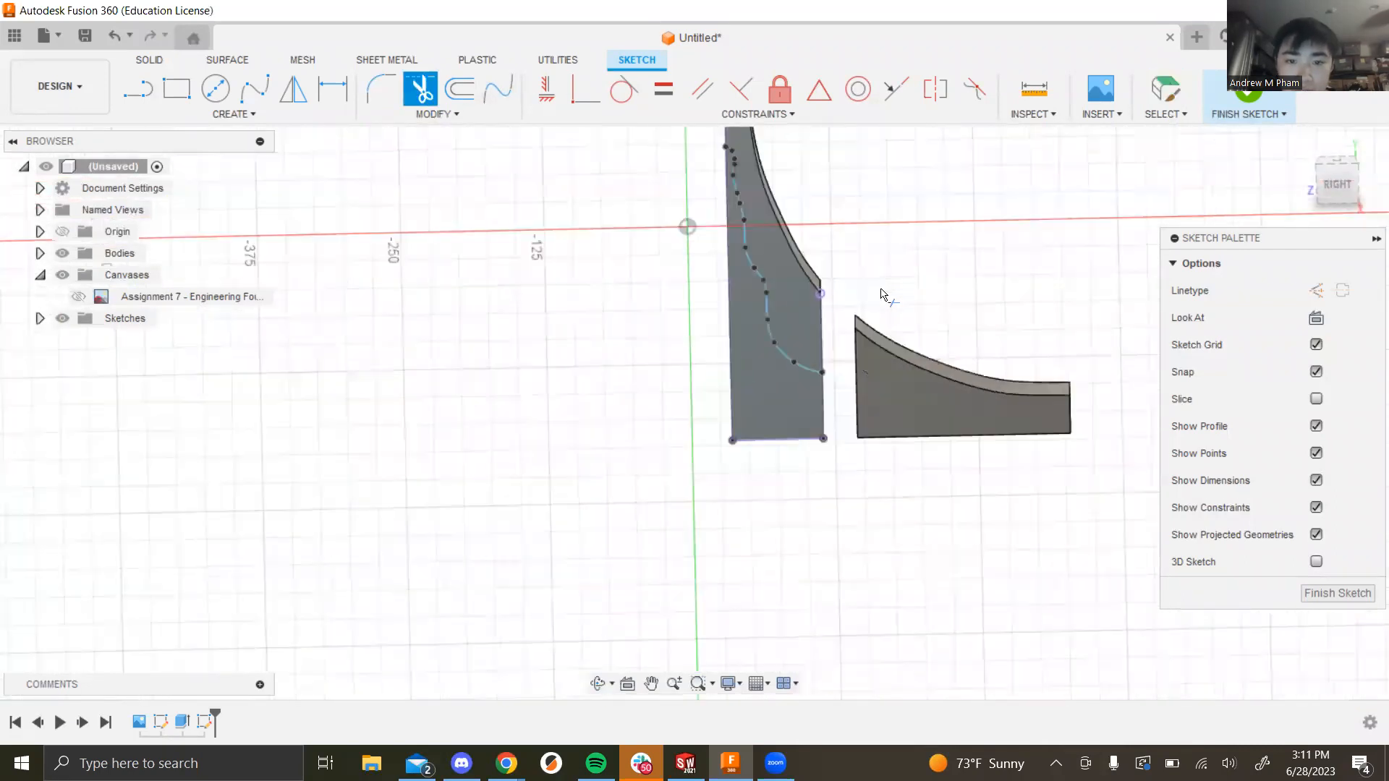
pyautogui.scroll(-3, 803, 202)
pyautogui.scroll(2, 724, 160)
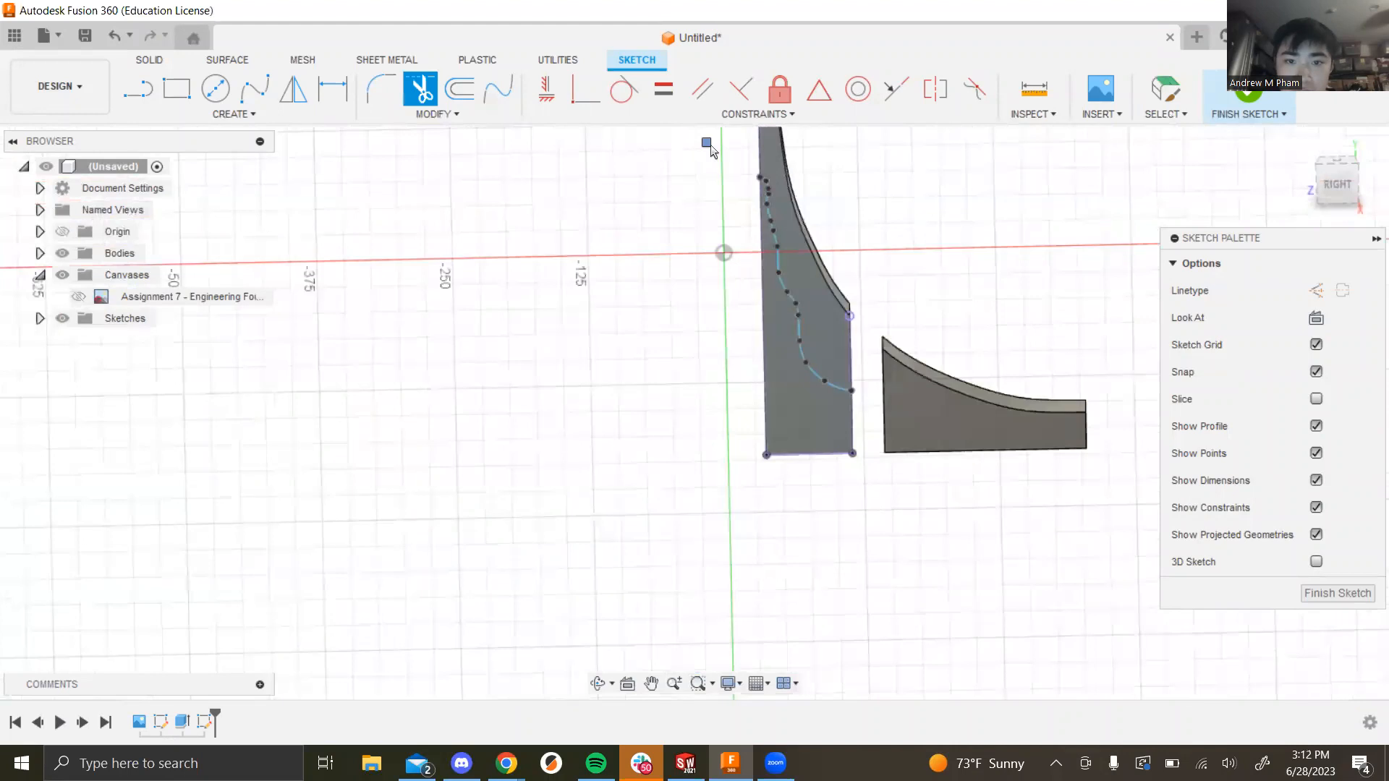
pyautogui.scroll(-1, 845, 181)
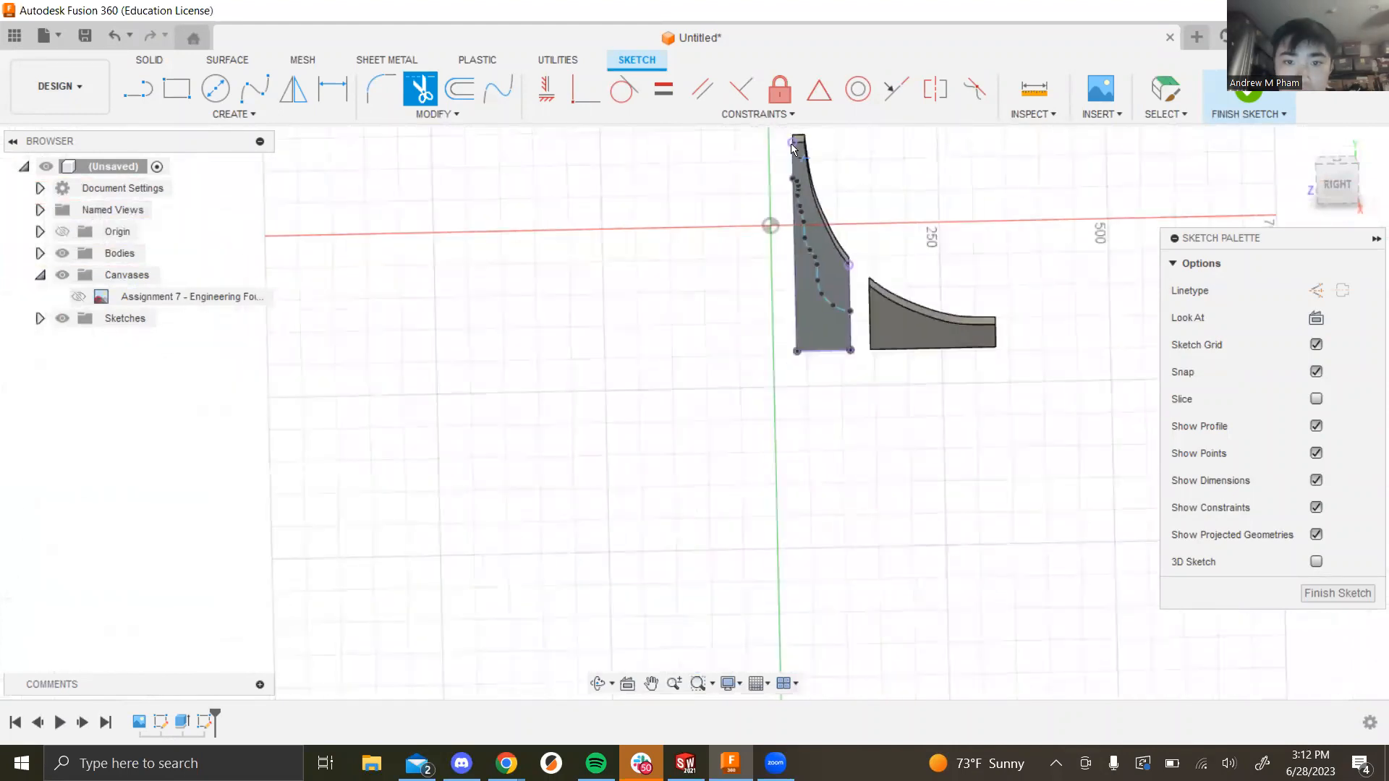
pyautogui.scroll(4, 861, 315)
pyautogui.scroll(2, 825, 293)
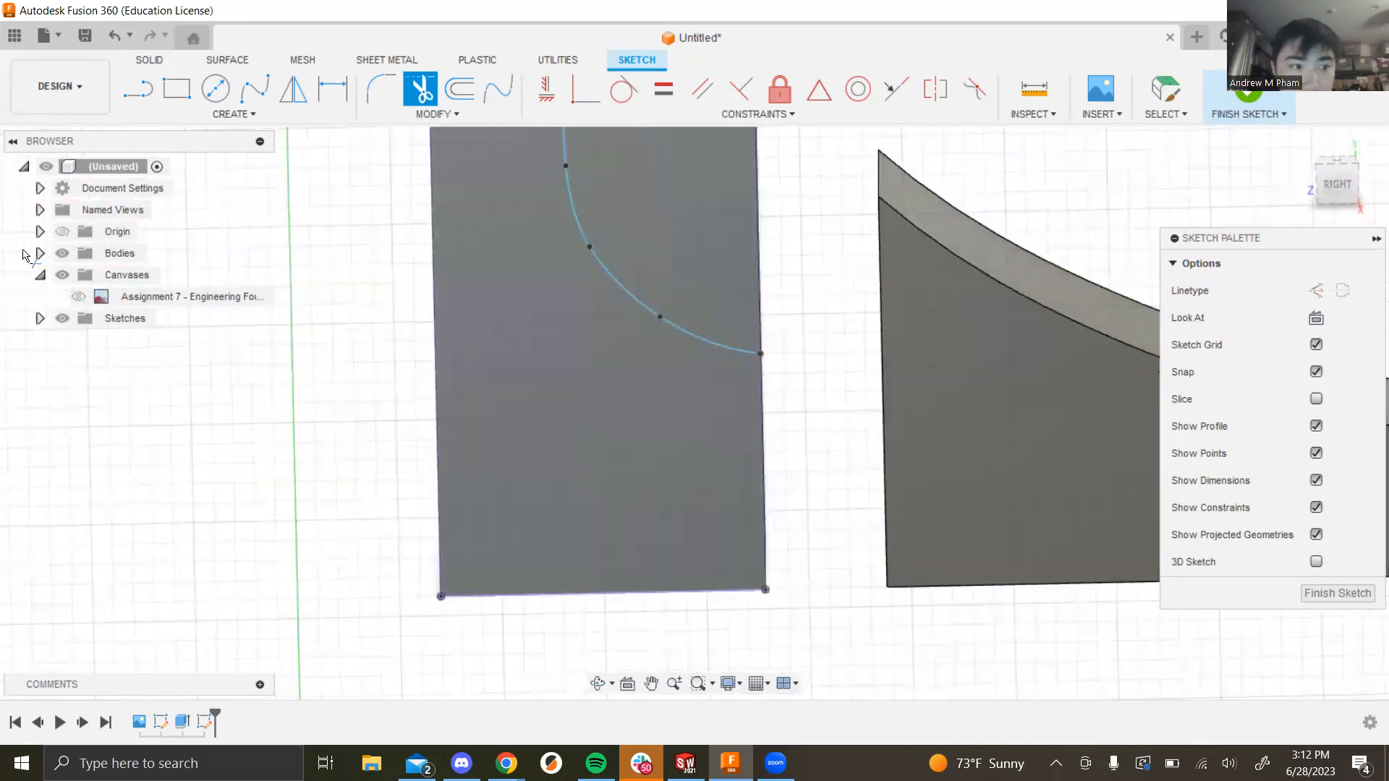
# Step: Hide both solid fin bodies so only the projected outline and spline show
pyautogui.click(62, 253)
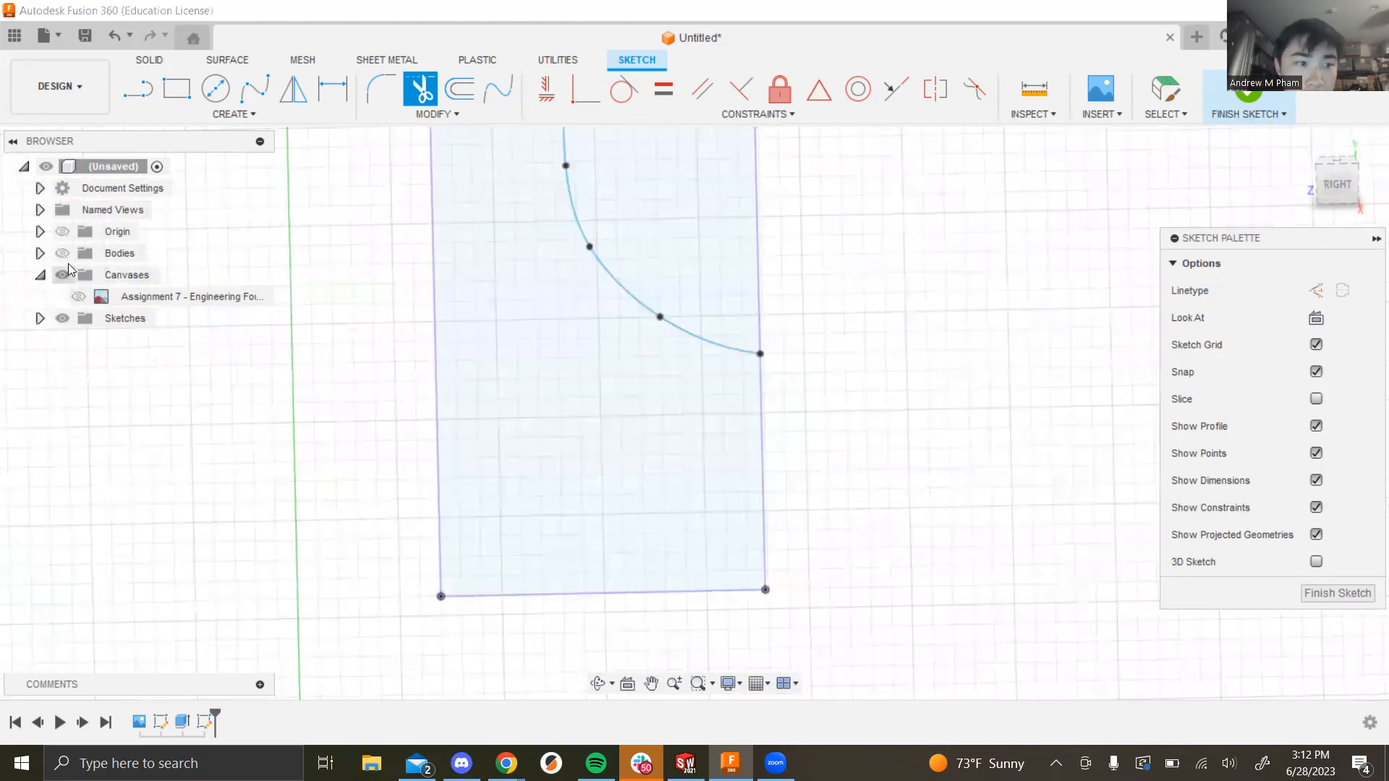
pyautogui.scroll(-3, 857, 297)
pyautogui.scroll(-2, 858, 298)
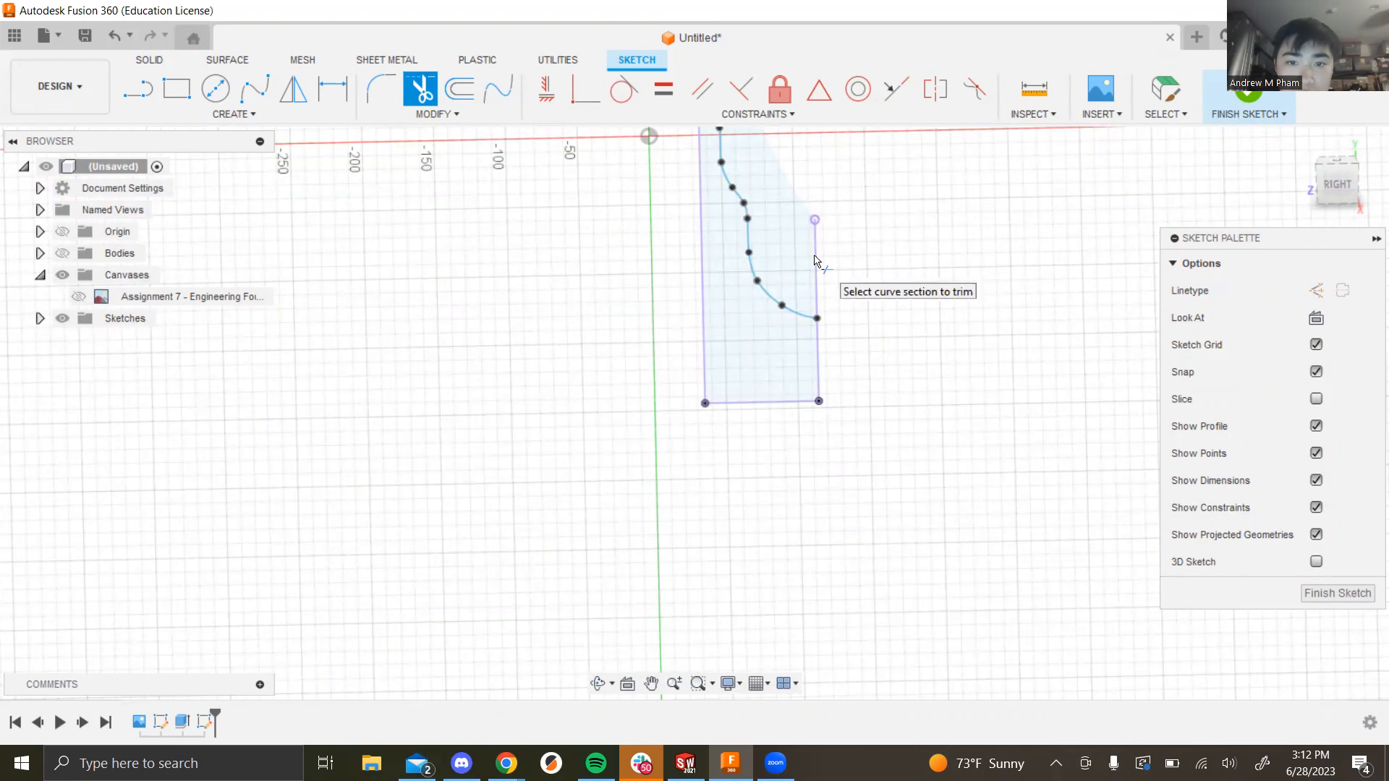
pyautogui.scroll(-3, 974, 339)
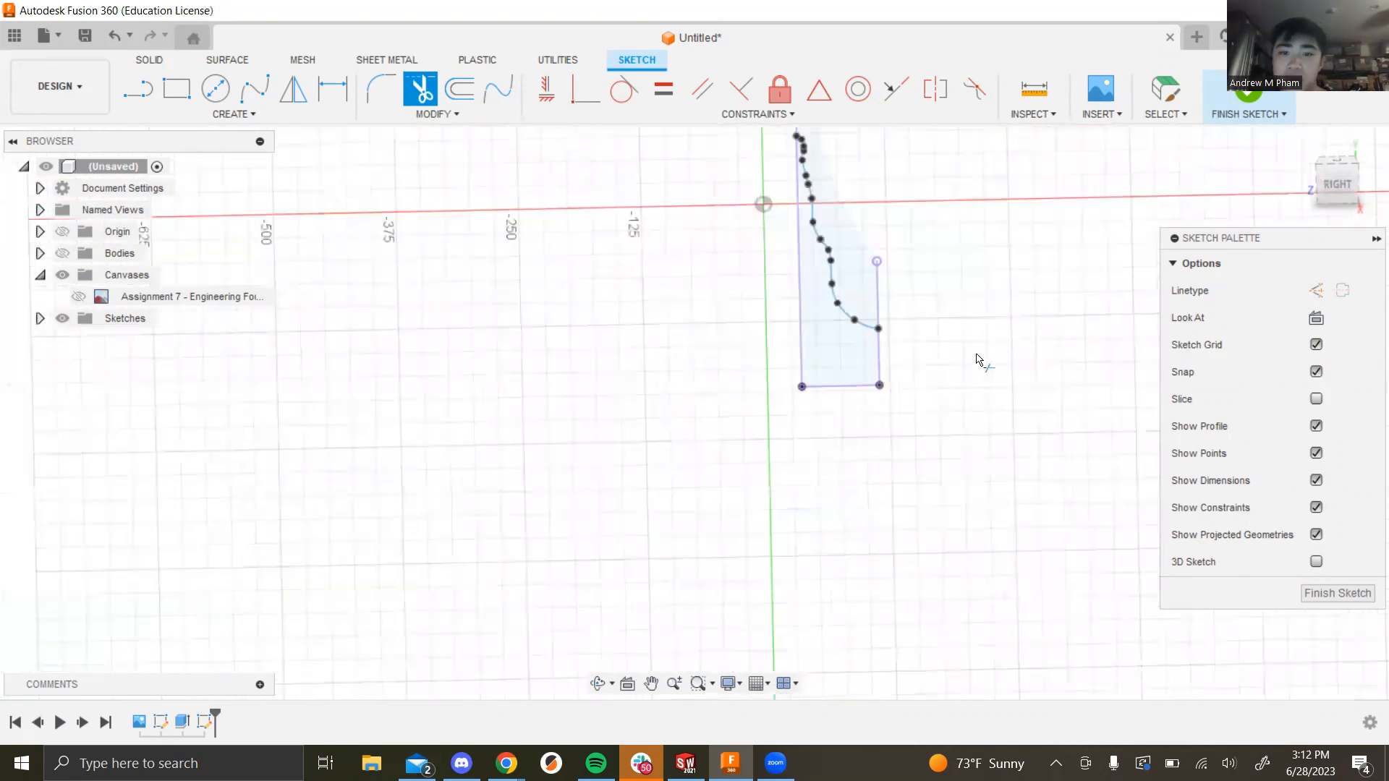
pyautogui.scroll(4, 874, 281)
# Step: Draw right, bottom and left lines closing the region up to the spline's top
pyautogui.click(137, 89)
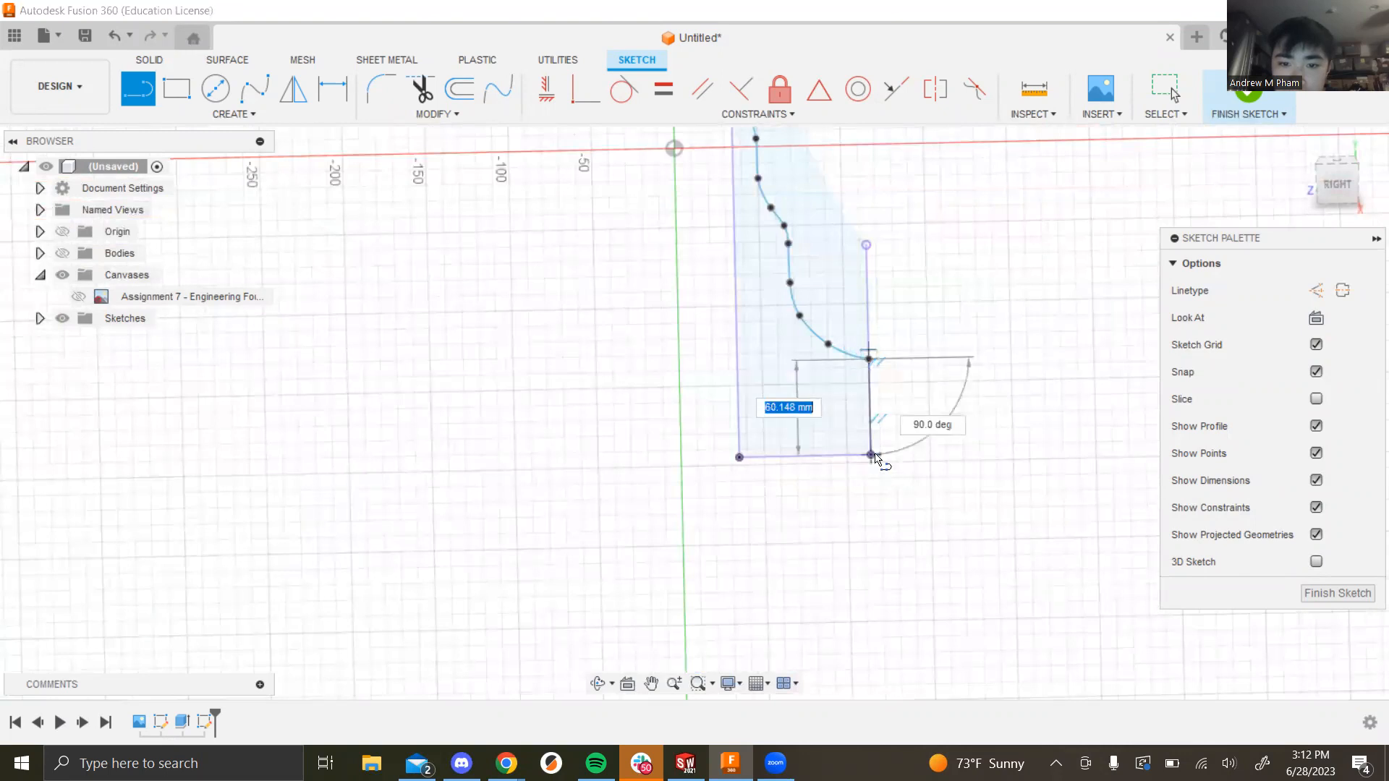
pyautogui.click(871, 455)
pyautogui.click(738, 457)
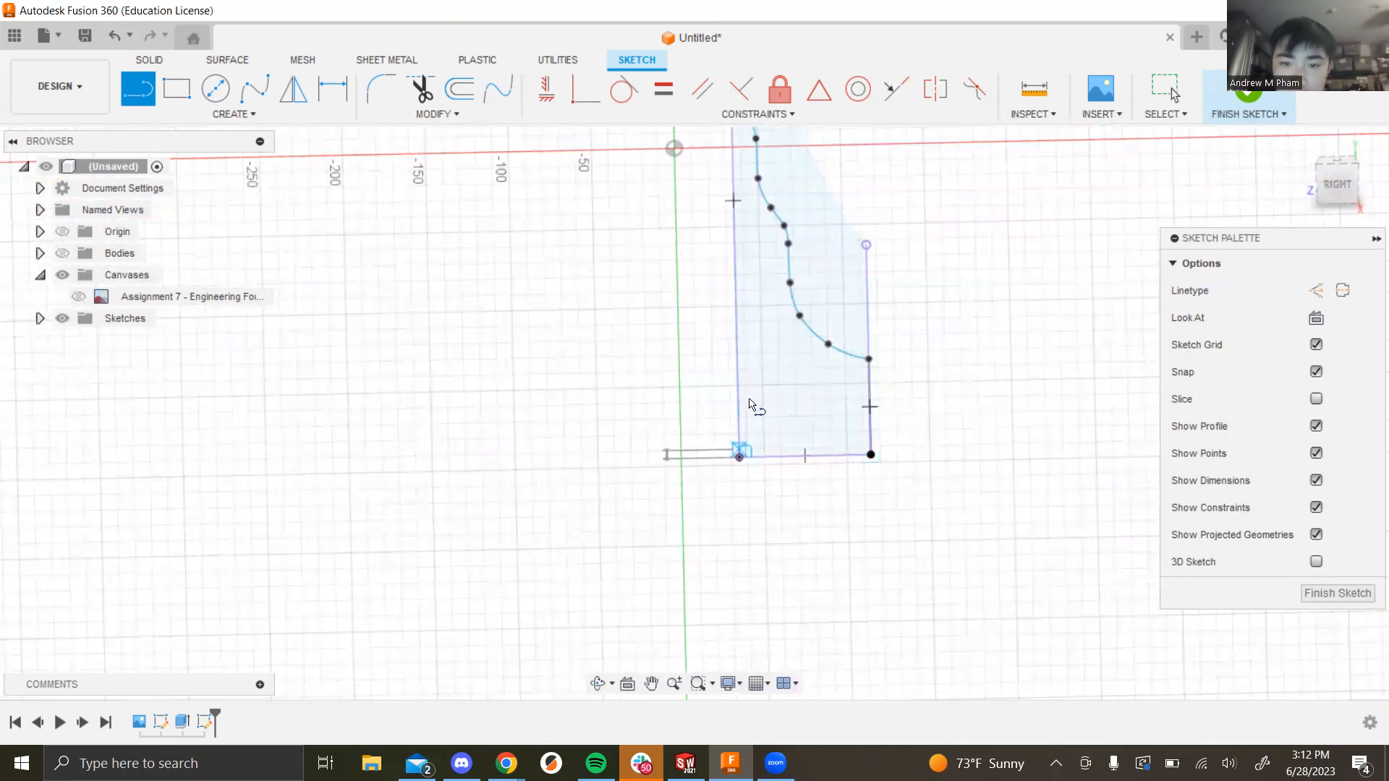
pyautogui.scroll(-3, 738, 454)
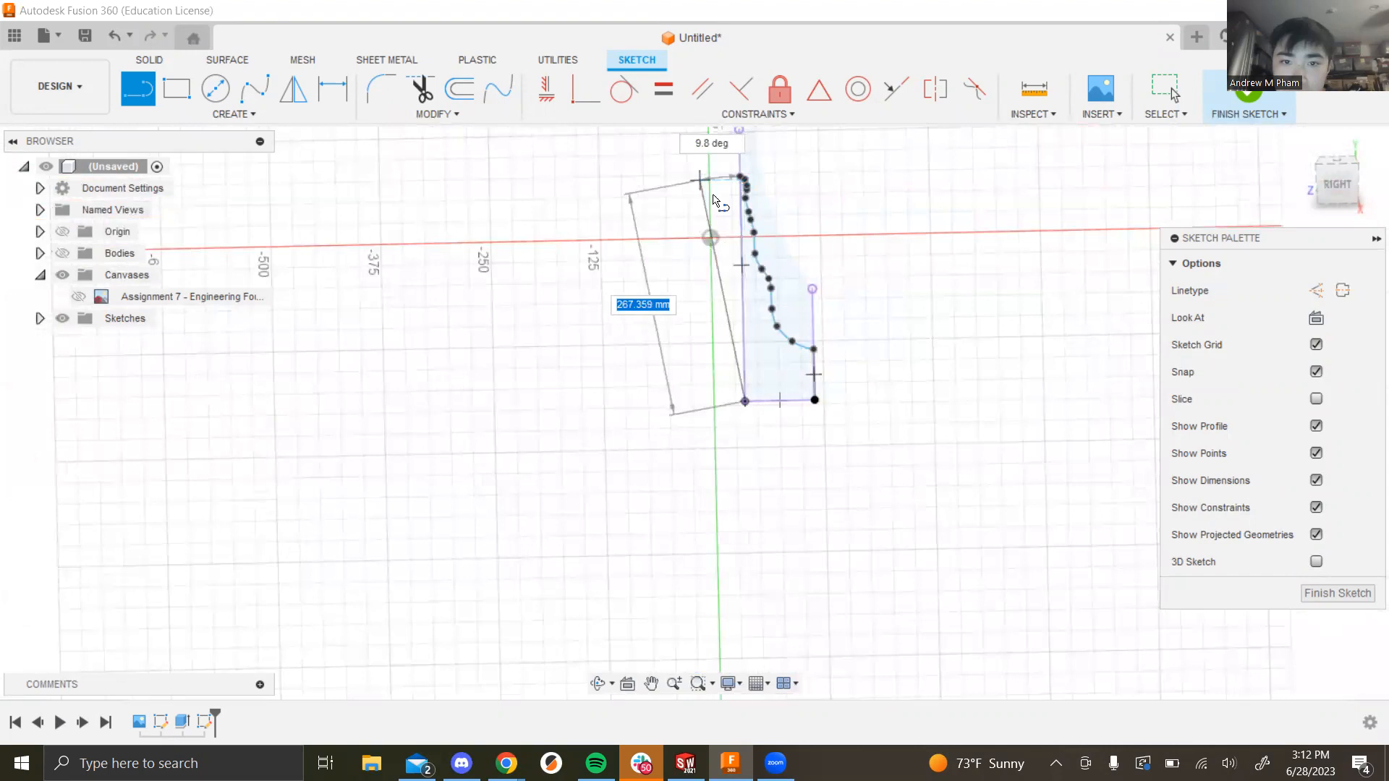
pyautogui.scroll(-2, 722, 239)
pyautogui.scroll(6, 727, 235)
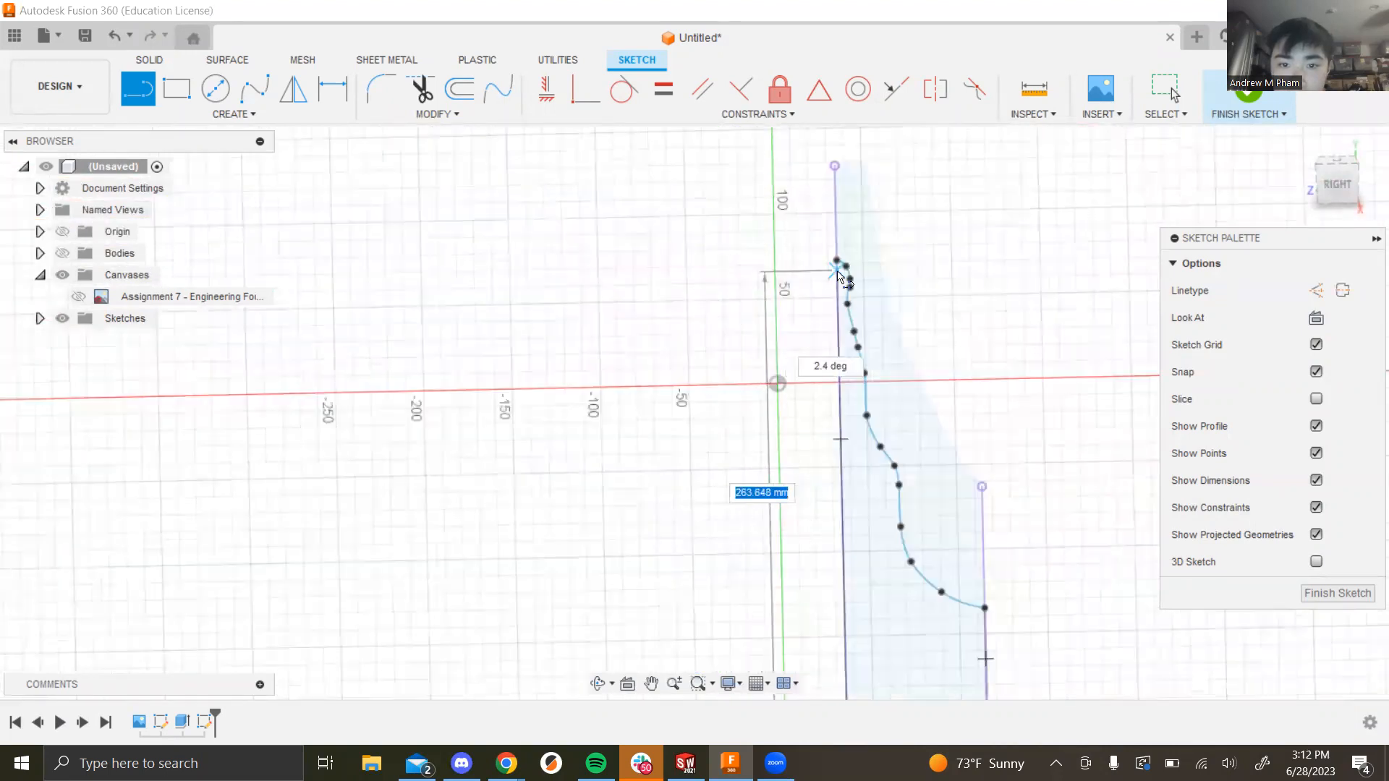
pyautogui.click(837, 261)
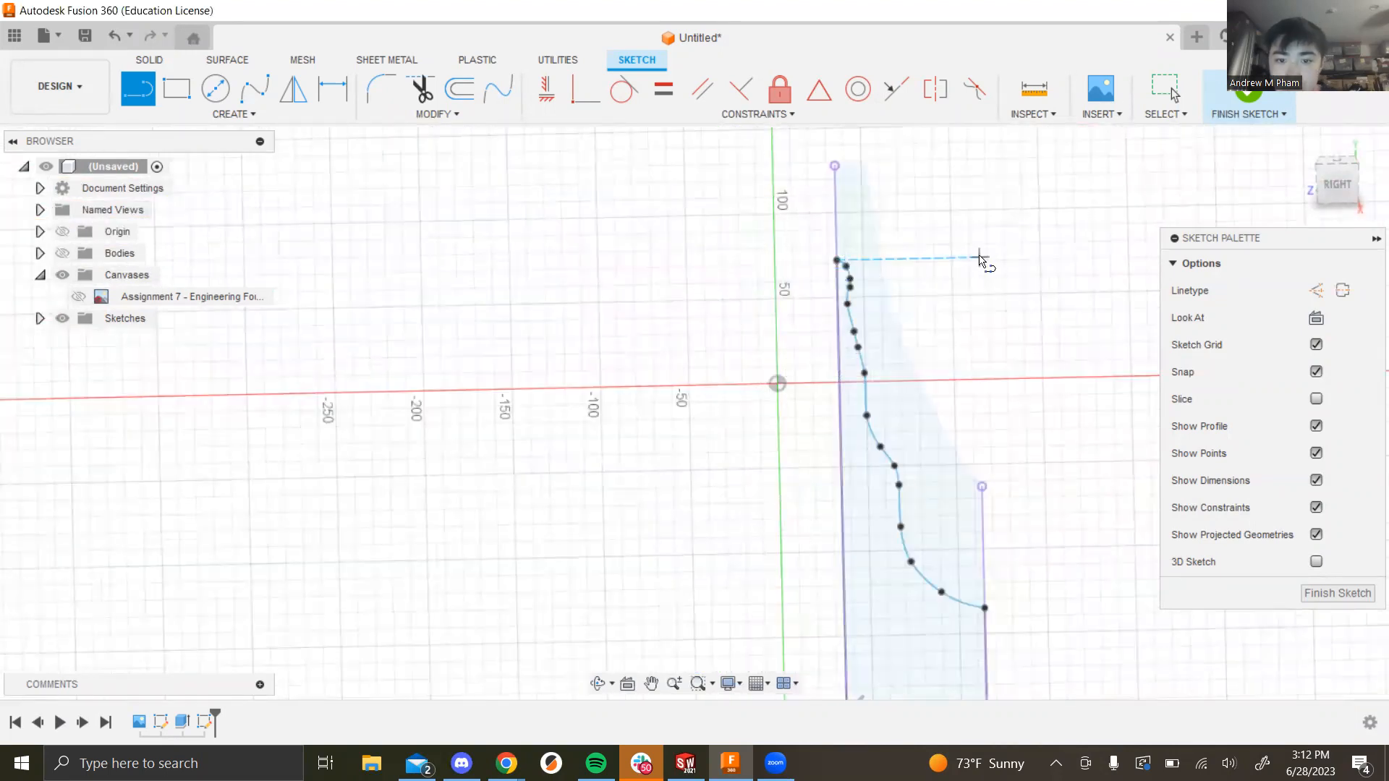
pyautogui.press('Escape')
# Step: Convert the left, right and bottom lines to construction lines and finish the sketch
pyautogui.click(836, 242)
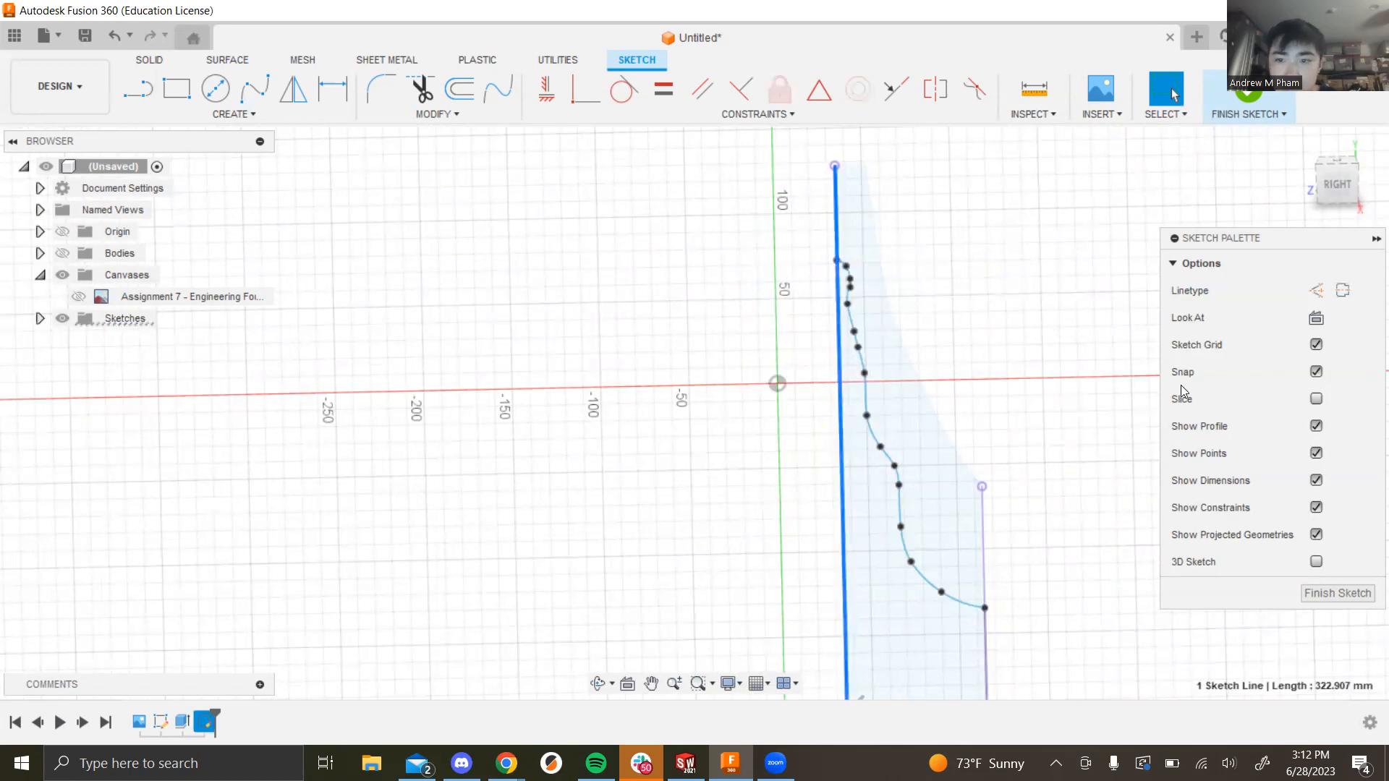
pyautogui.click(1320, 293)
pyautogui.scroll(-4, 922, 474)
pyautogui.scroll(3, 982, 531)
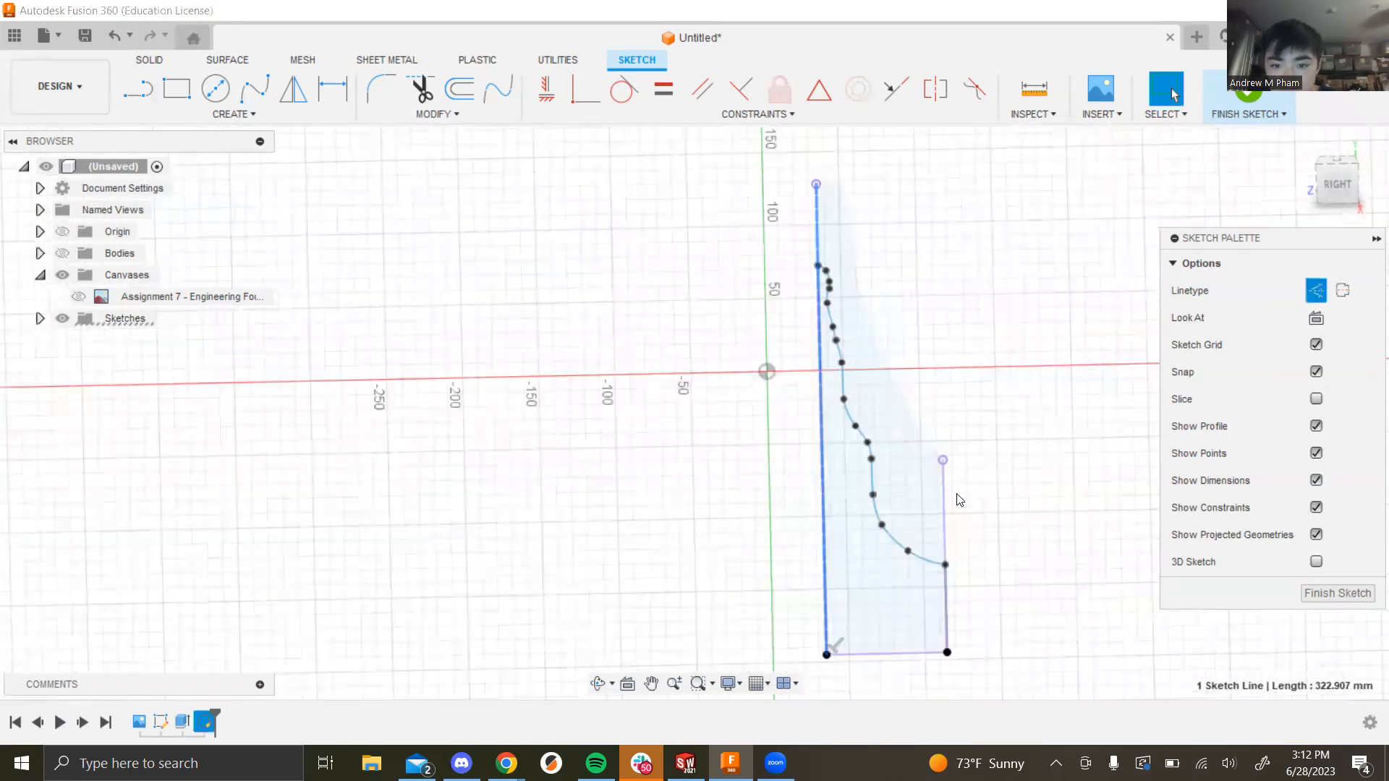
pyautogui.click(944, 517)
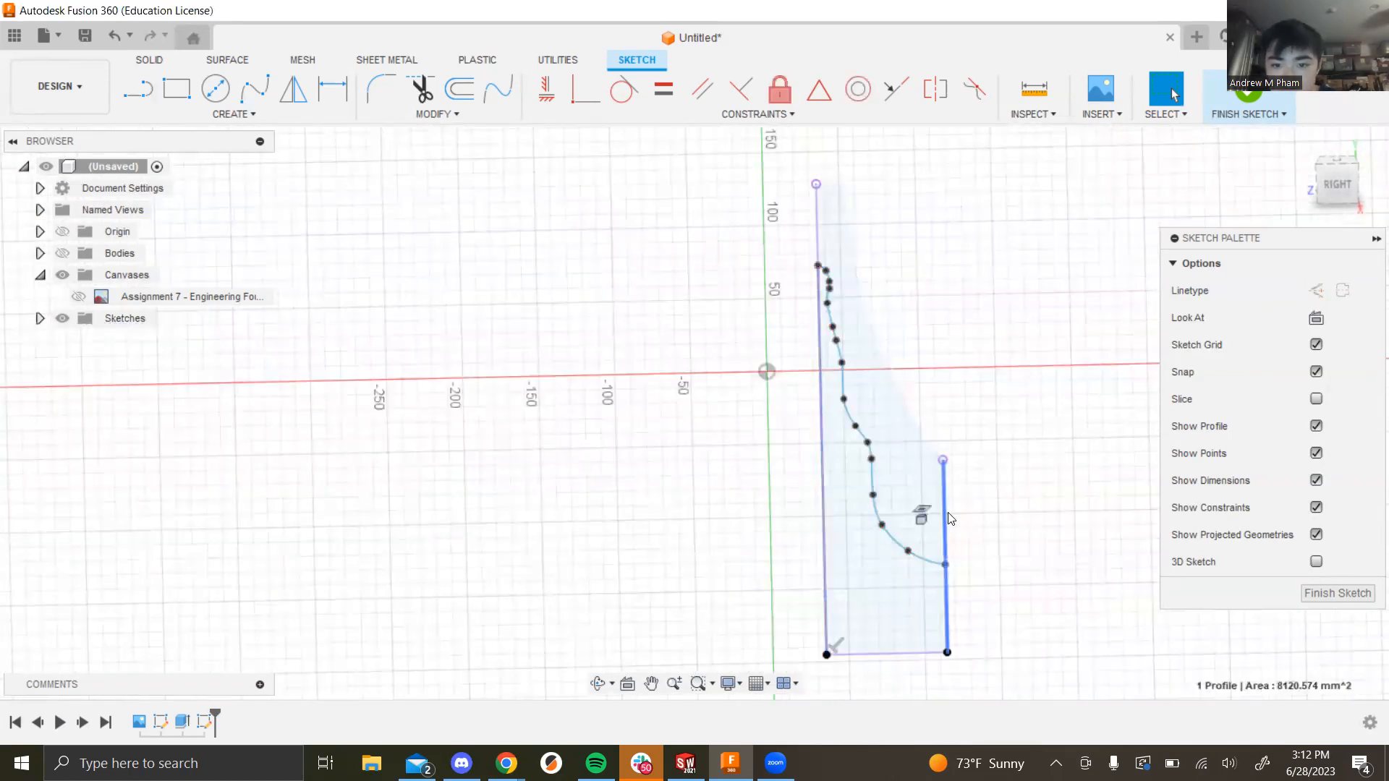
pyautogui.click(1312, 293)
pyautogui.click(897, 654)
pyautogui.click(1314, 290)
pyautogui.keyDown('shift'); pyautogui.moveTo(1024, 462); pyautogui.dragTo(1047, 505, button='middle'); pyautogui.keyUp('shift')
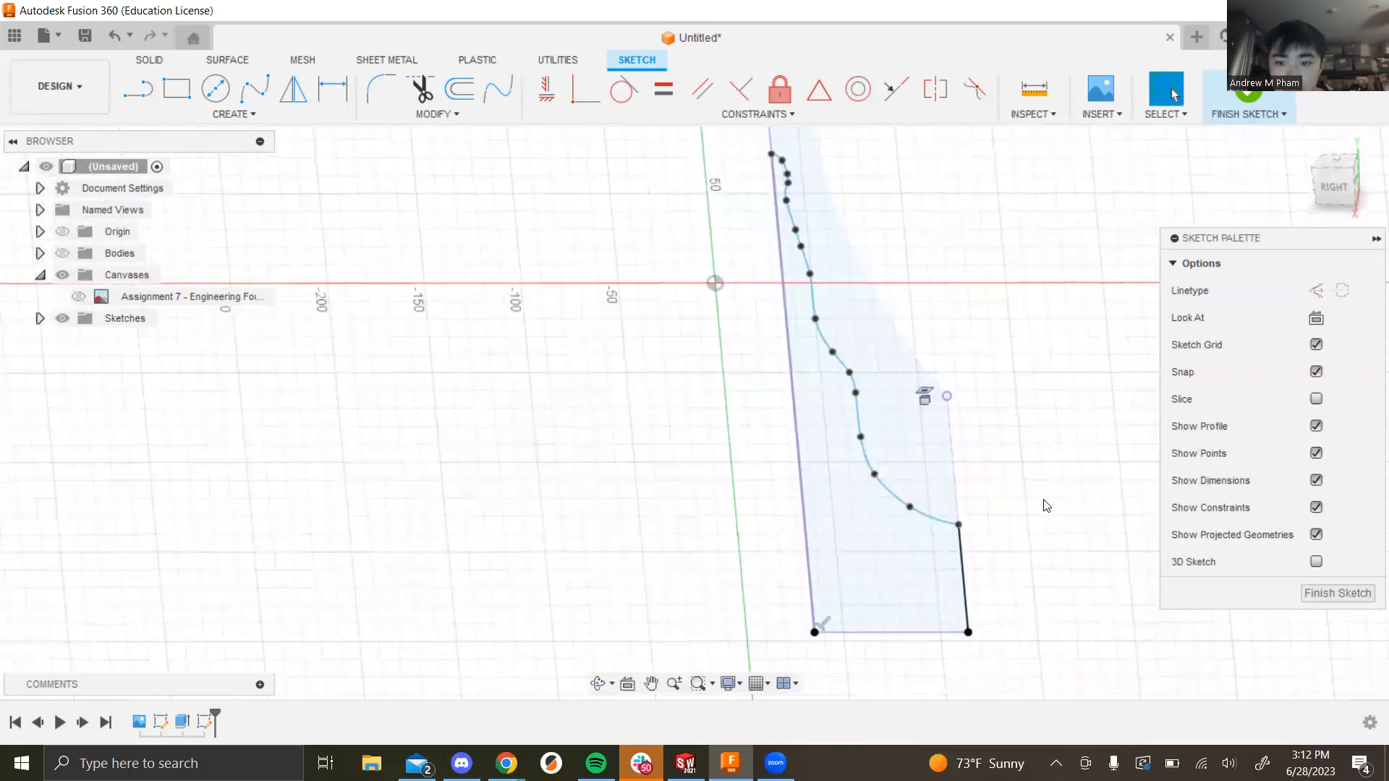
pyautogui.click(1337, 597)
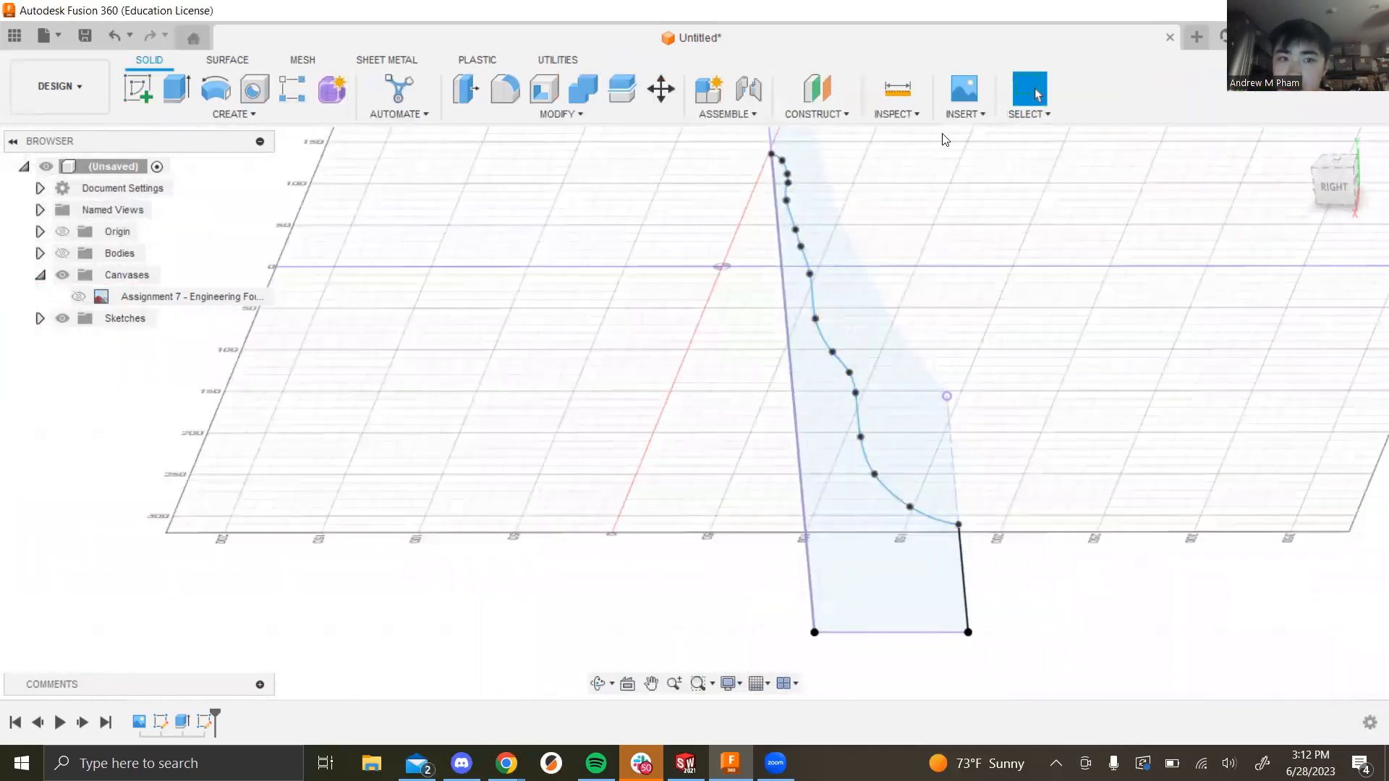
pyautogui.press('e')
pyautogui.click(879, 570)
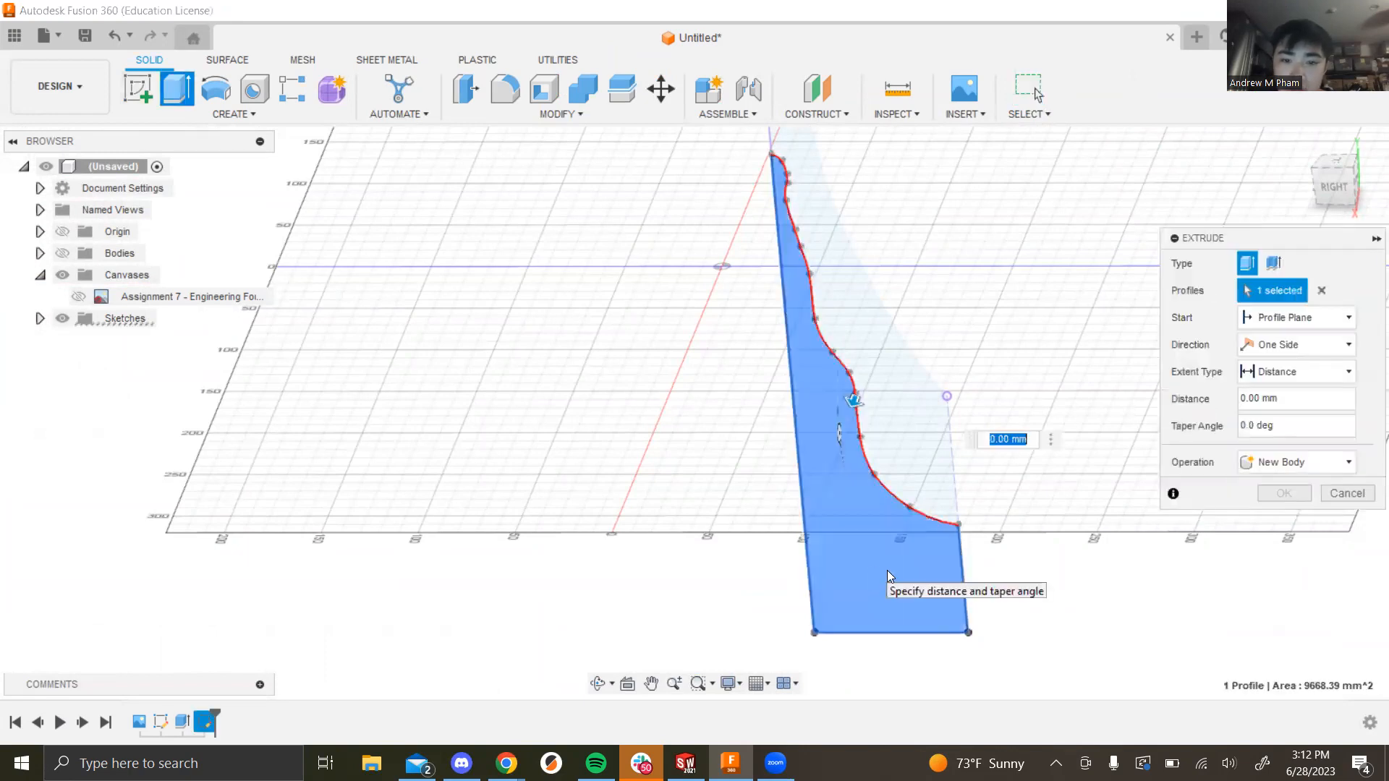
pyautogui.moveTo(1278, 399); pyautogui.dragTo(1256, 398)
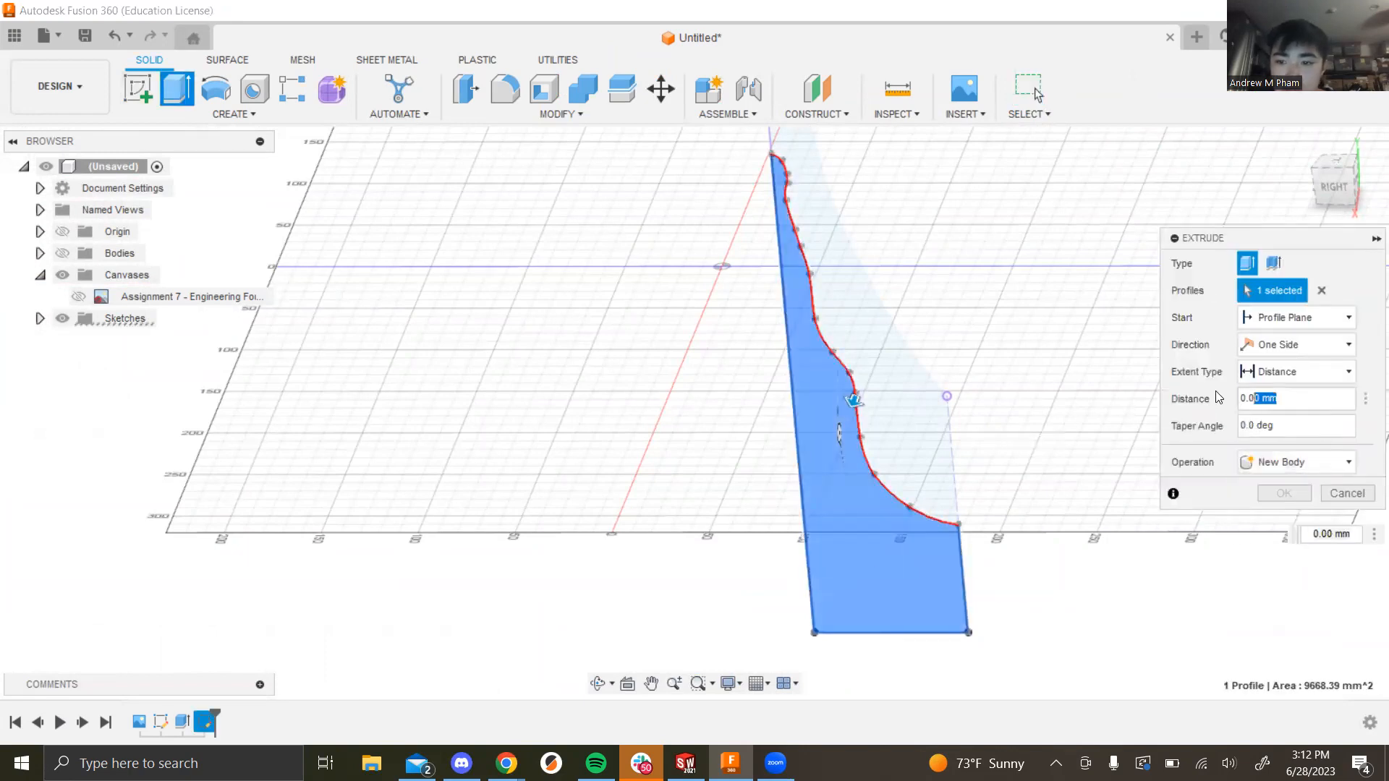
pyautogui.write('1')
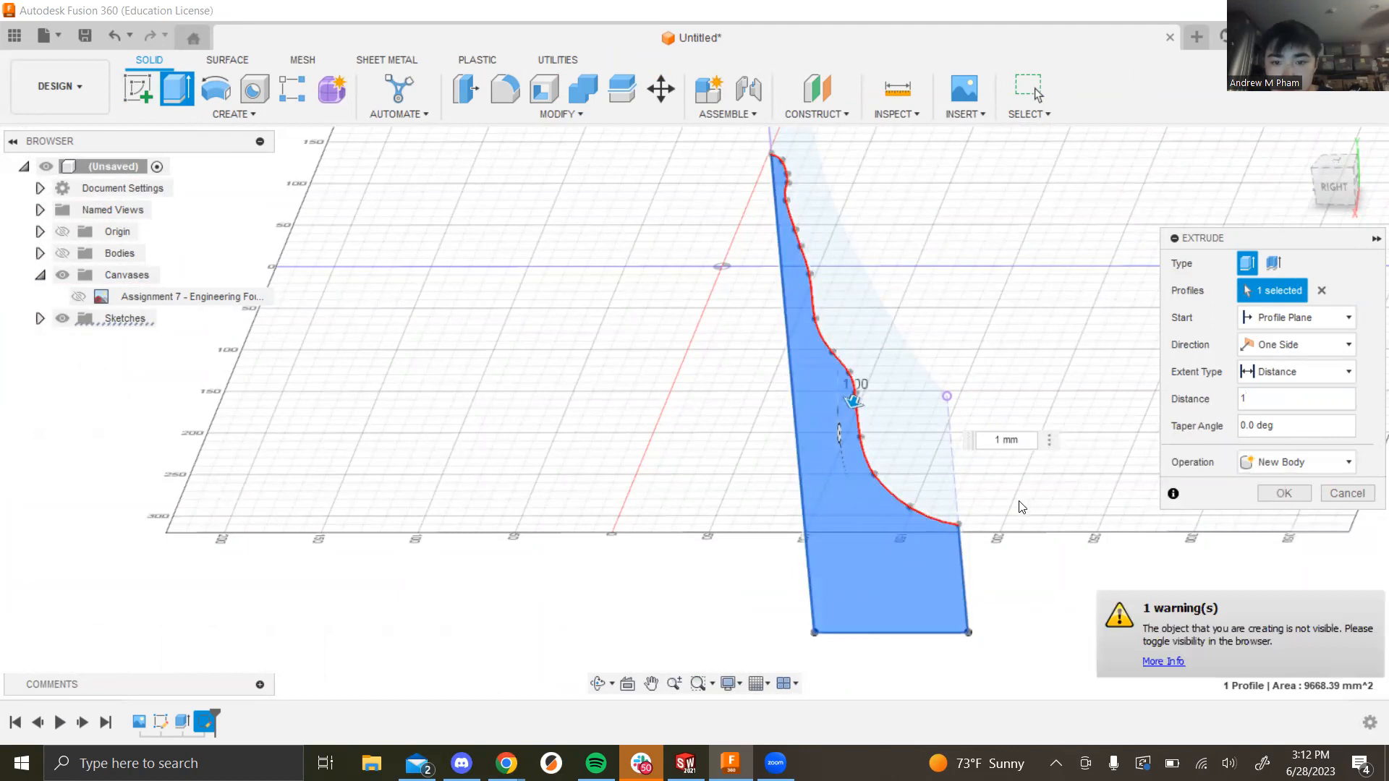
pyautogui.keyDown('shift'); pyautogui.moveTo(1001, 499); pyautogui.dragTo(983, 529, button='middle'); pyautogui.keyUp('shift')
pyautogui.moveTo(1001, 533)
pyautogui.keyDown('shift'); pyautogui.mouseDown(button='middle')
pyautogui.moveTo(1010, 502)
pyautogui.moveTo(1012, 515)
pyautogui.mouseUp(button='middle'); pyautogui.keyUp('shift')
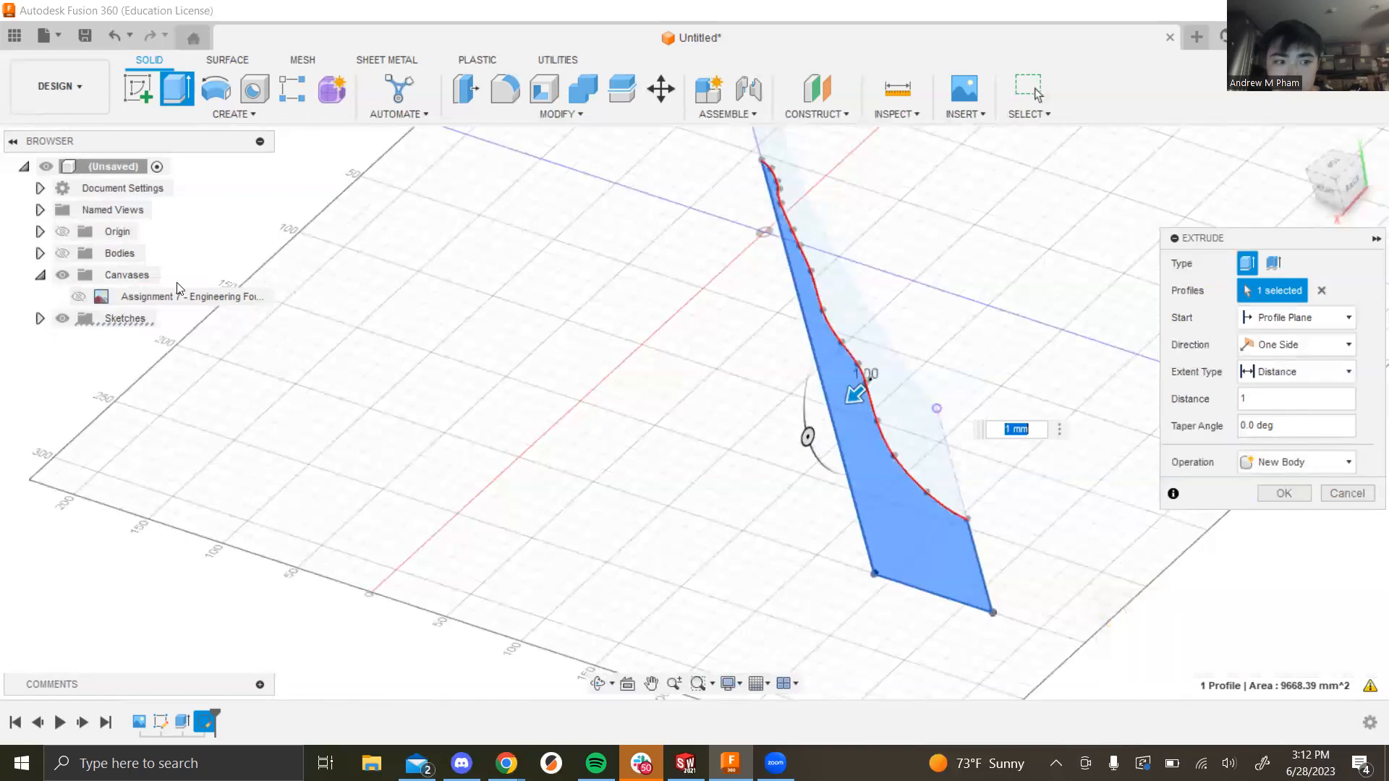
pyautogui.click(64, 252)
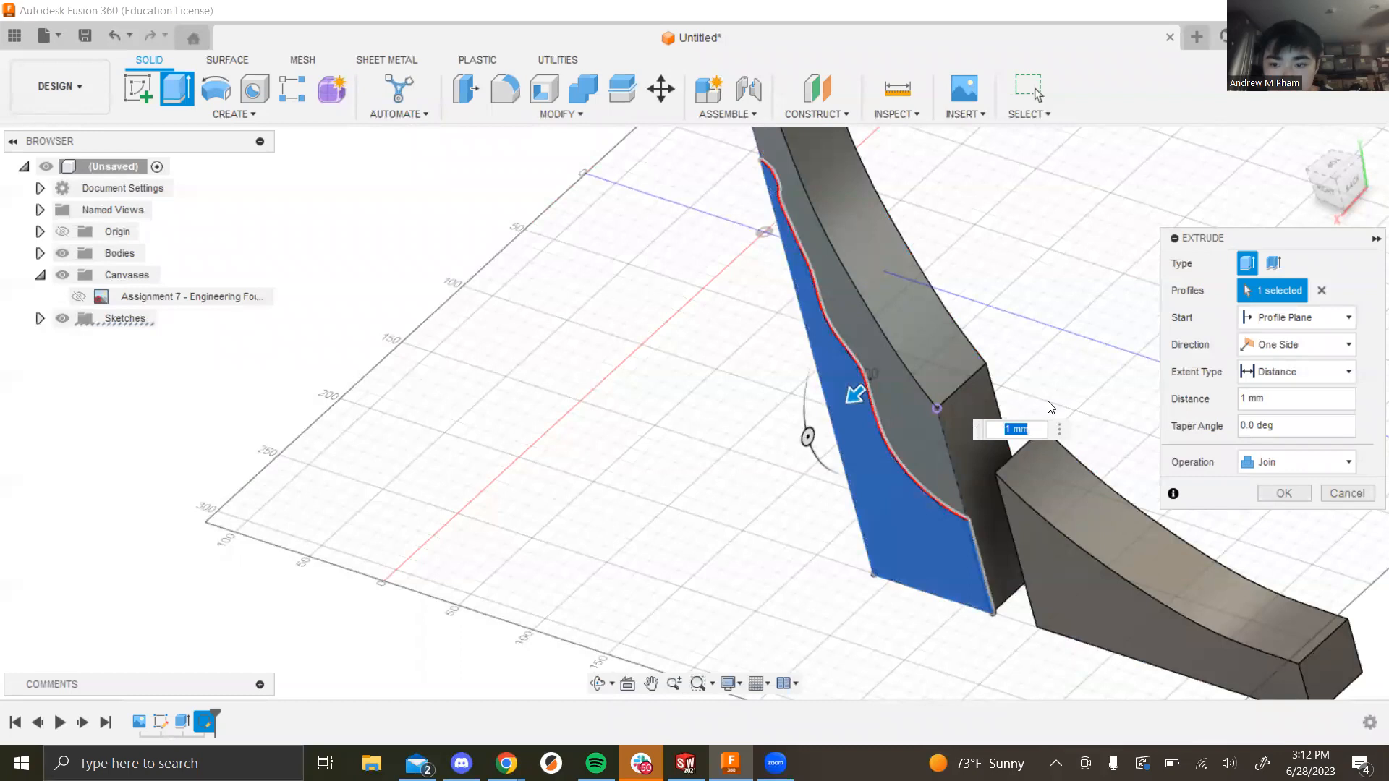
pyautogui.scroll(5, 904, 390)
pyautogui.moveTo(743, 337); pyautogui.dragTo(676, 401)
pyautogui.press('Escape')
pyautogui.moveTo(1329, 495)
pyautogui.keyDown('shift'); pyautogui.mouseDown(button='middle')
pyautogui.moveTo(950, 438)
pyautogui.moveTo(1091, 443)
pyautogui.moveTo(1157, 406)
pyautogui.moveTo(1153, 434)
pyautogui.moveTo(991, 368)
pyautogui.mouseUp(button='middle'); pyautogui.keyUp('shift')
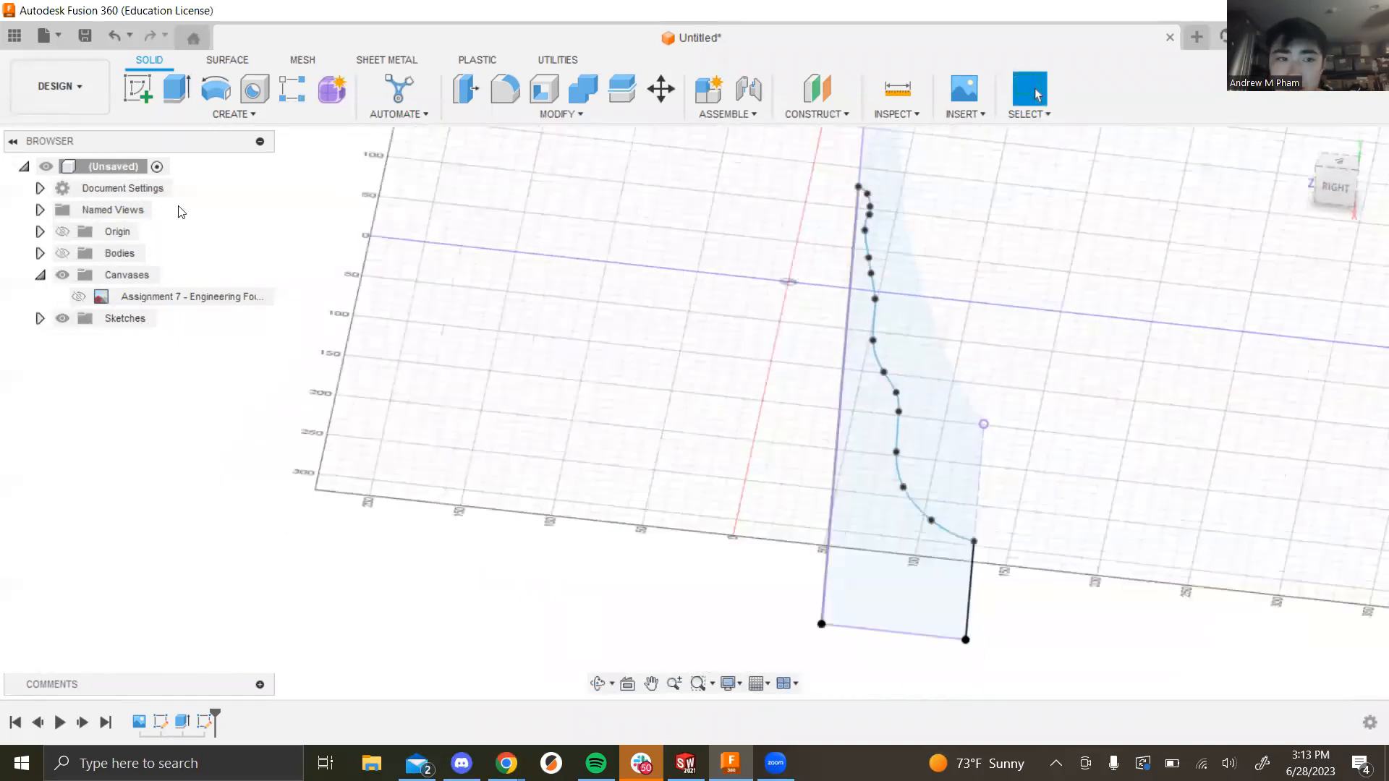
# Step: Show the photo canvas again and view it straight on from the right
pyautogui.click(78, 297)
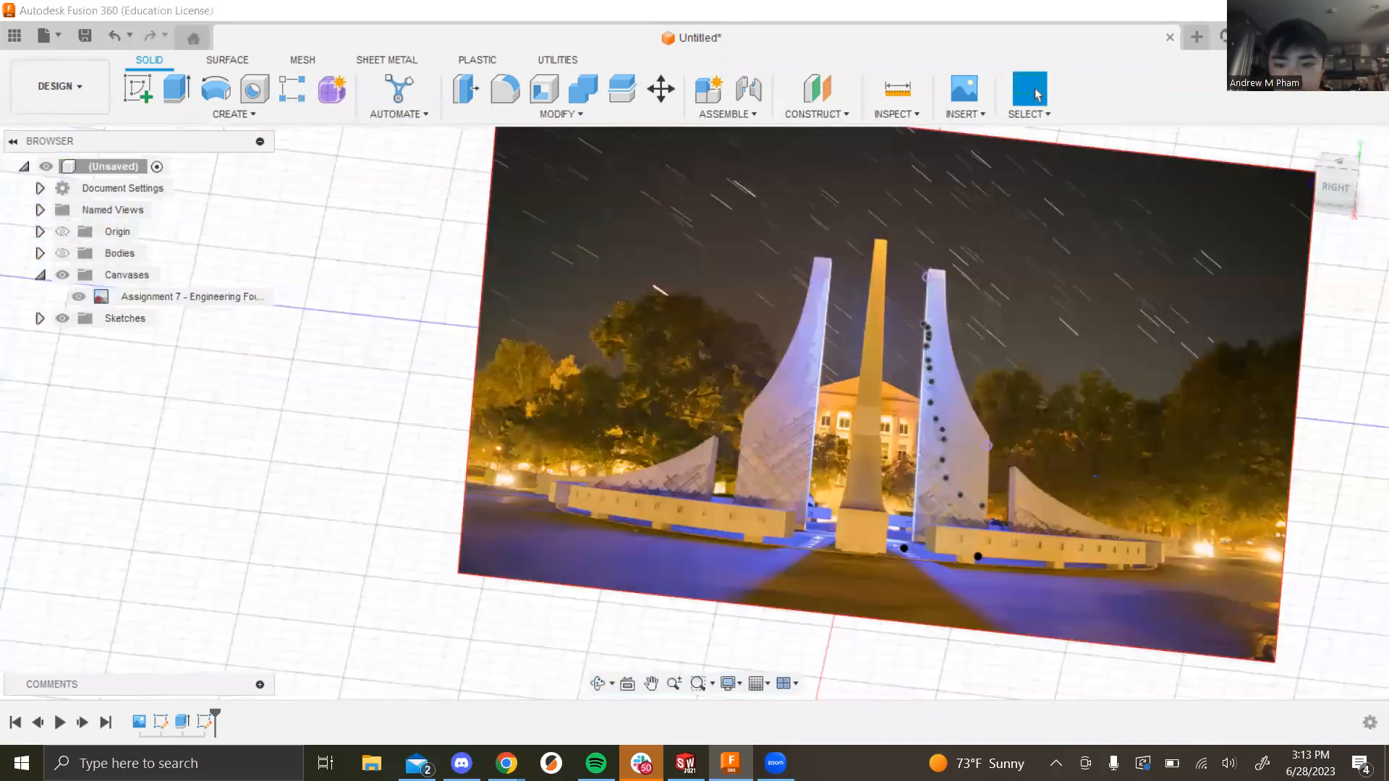
pyautogui.keyDown('shift'); pyautogui.moveTo(1085, 516); pyautogui.dragTo(1089, 470, button='middle'); pyautogui.keyUp('shift')
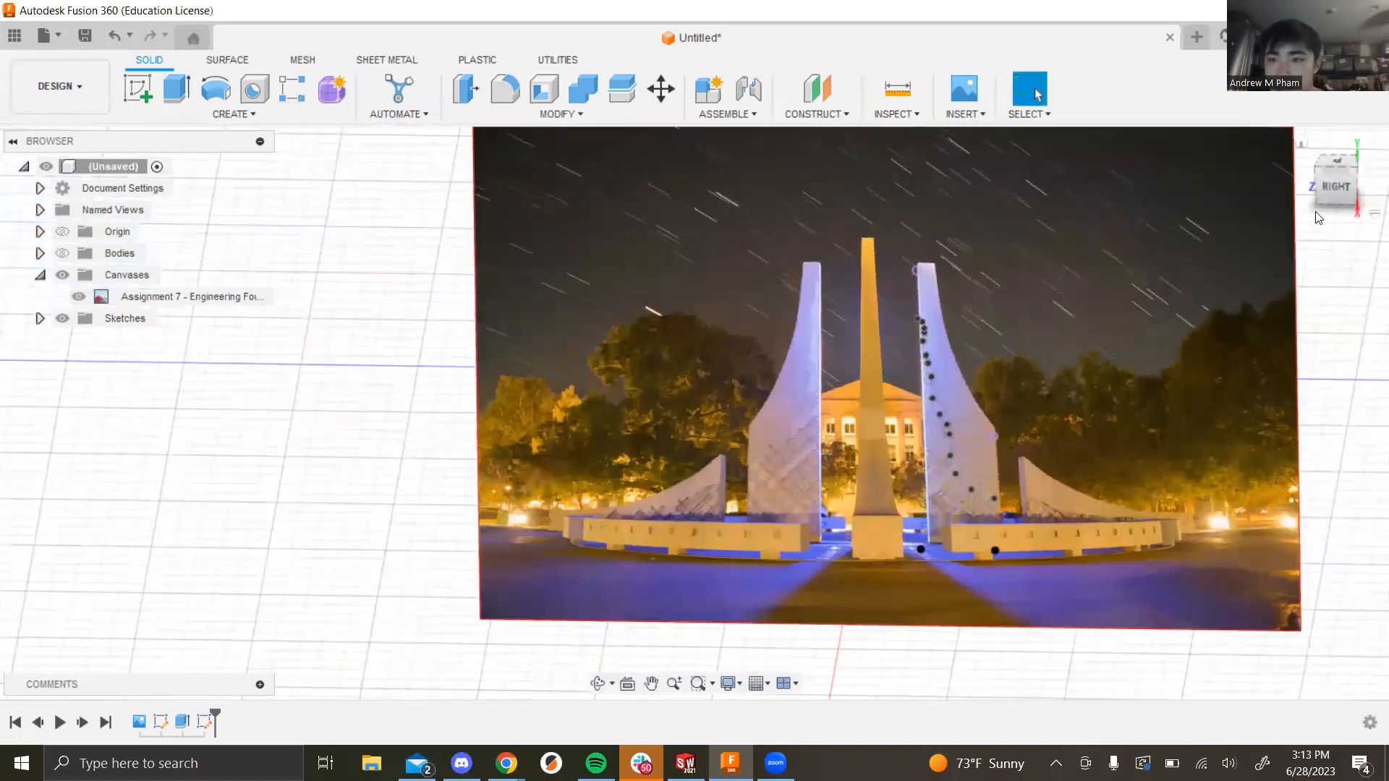
pyautogui.click(1339, 186)
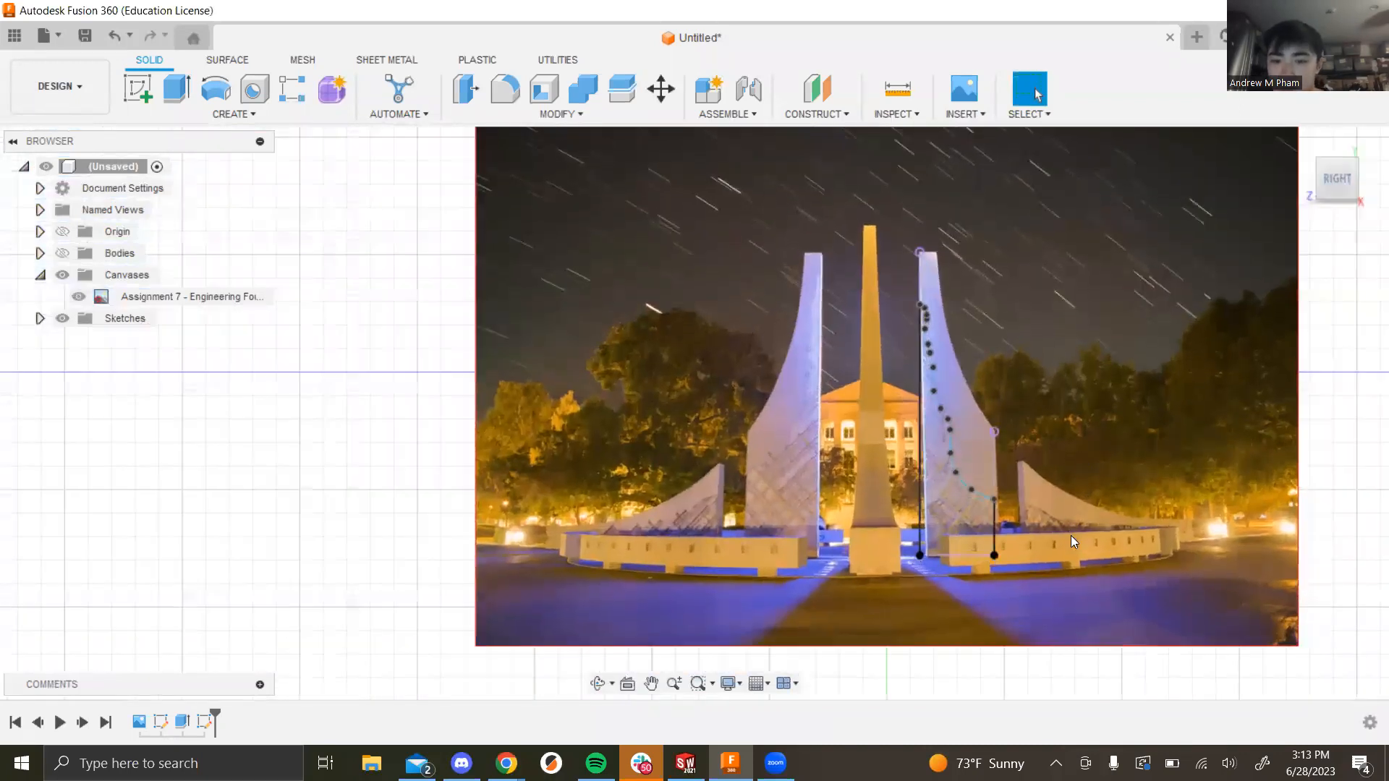
pyautogui.scroll(3, 884, 431)
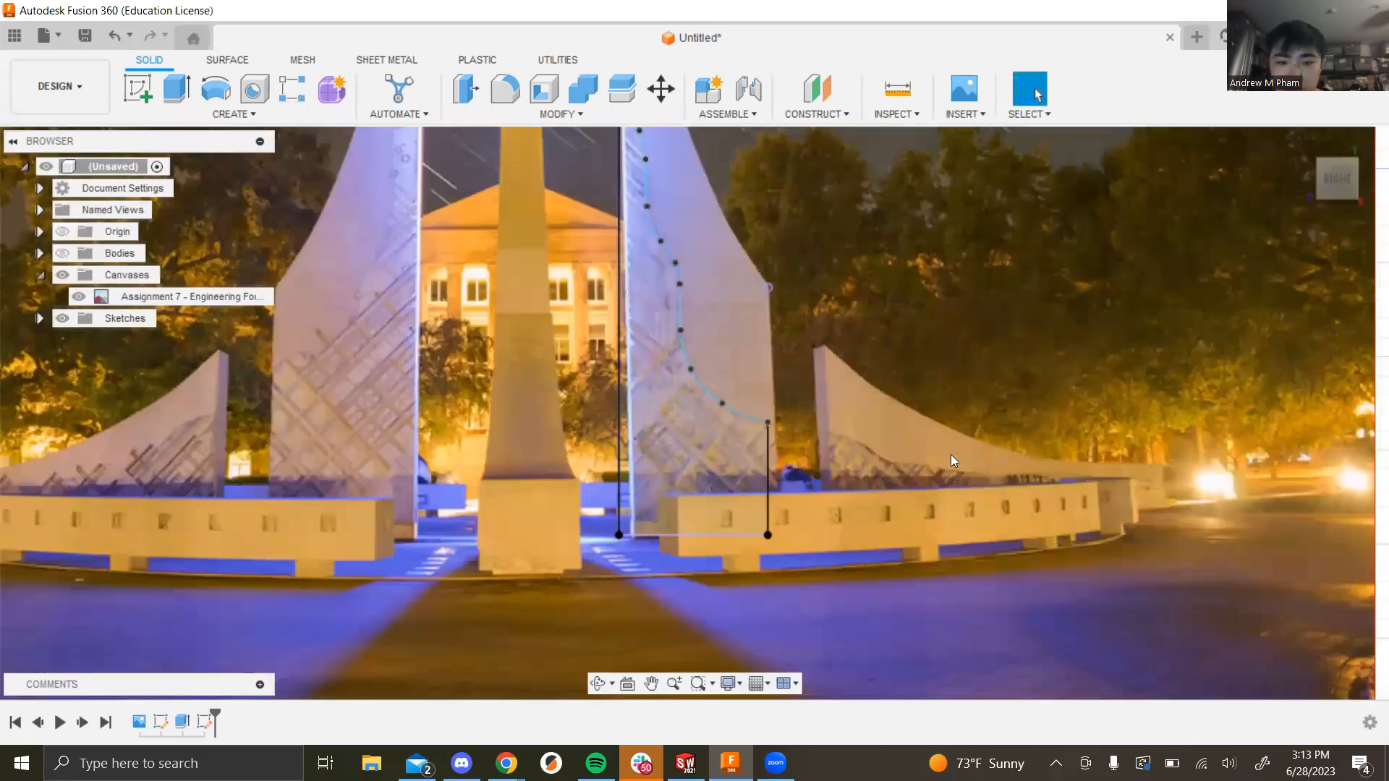
pyautogui.scroll(4, 944, 455)
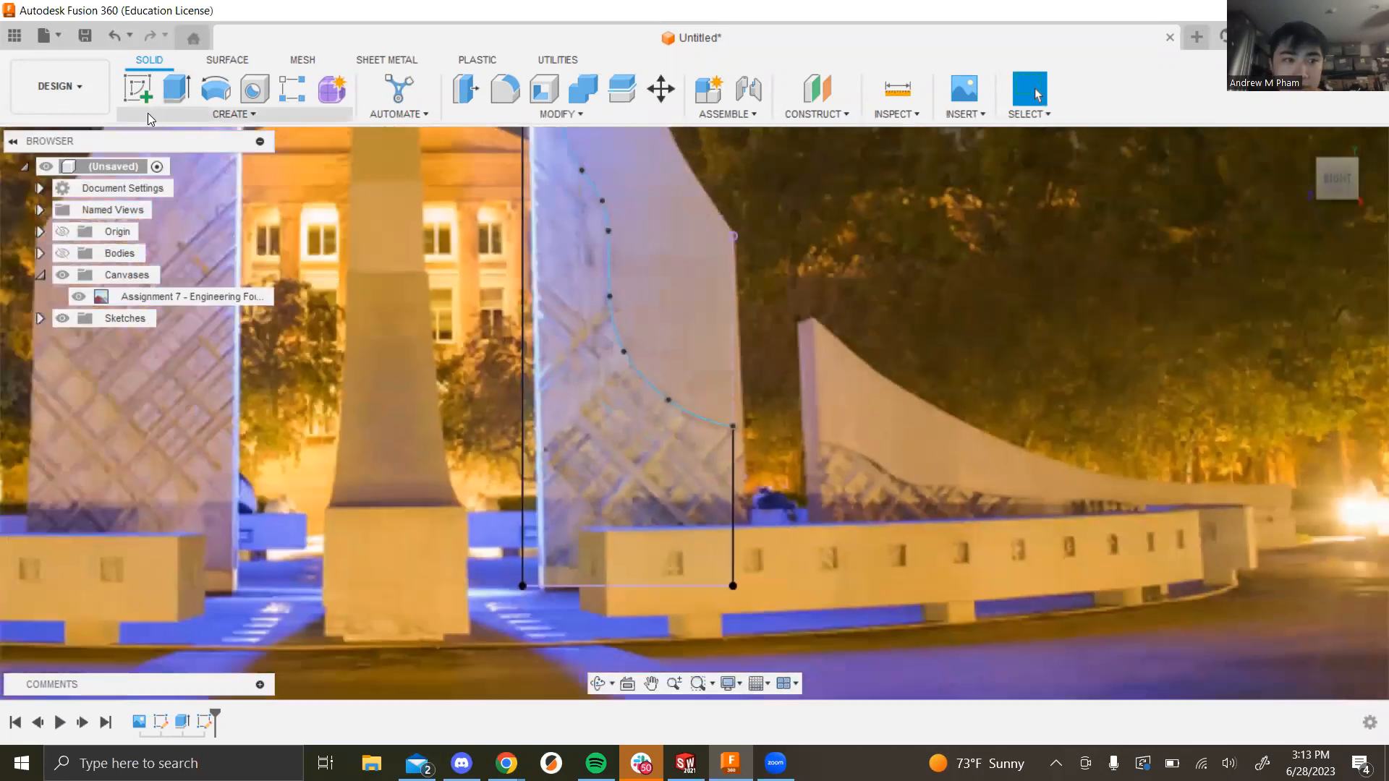
# Step: Reopen the fin outline sketch from the timeline for editing with the Line tool
pyautogui.click(231, 113)
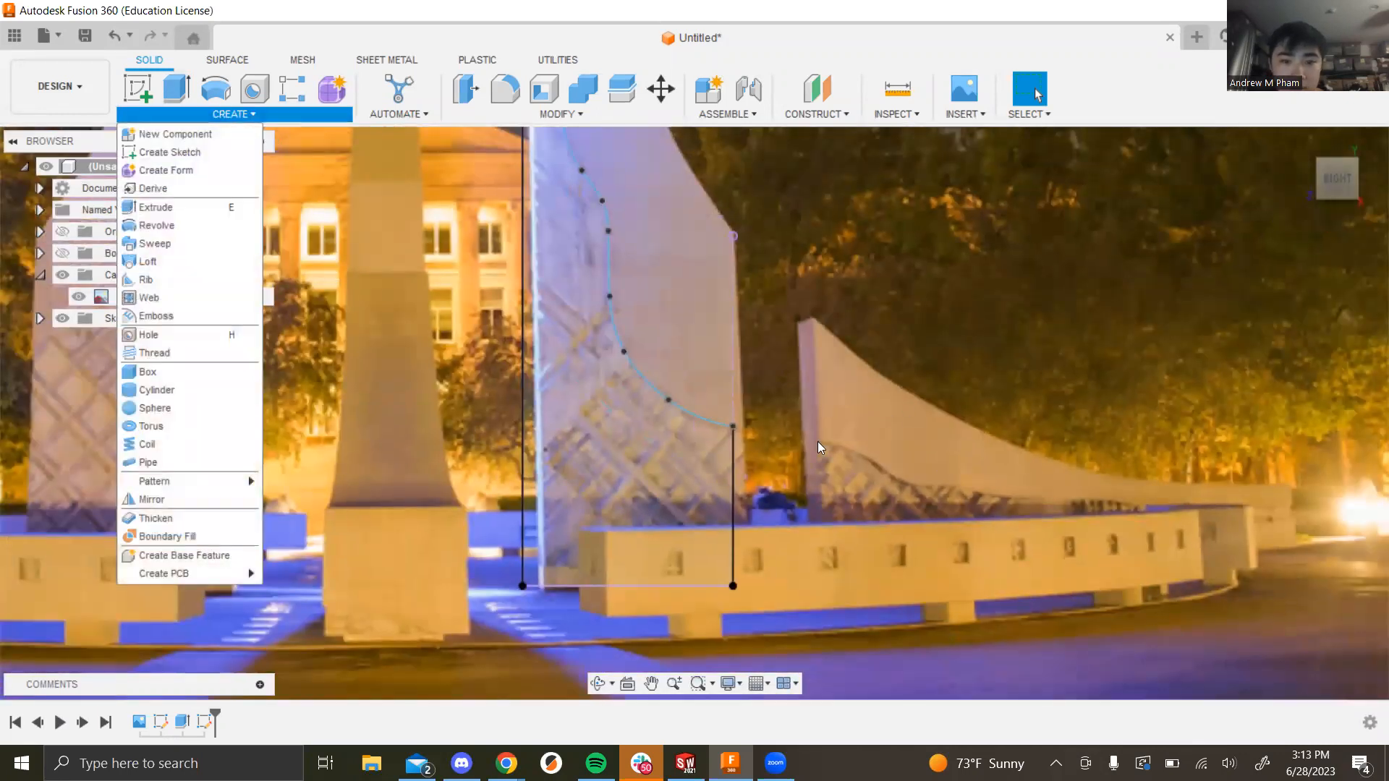
pyautogui.moveTo(147, 97)
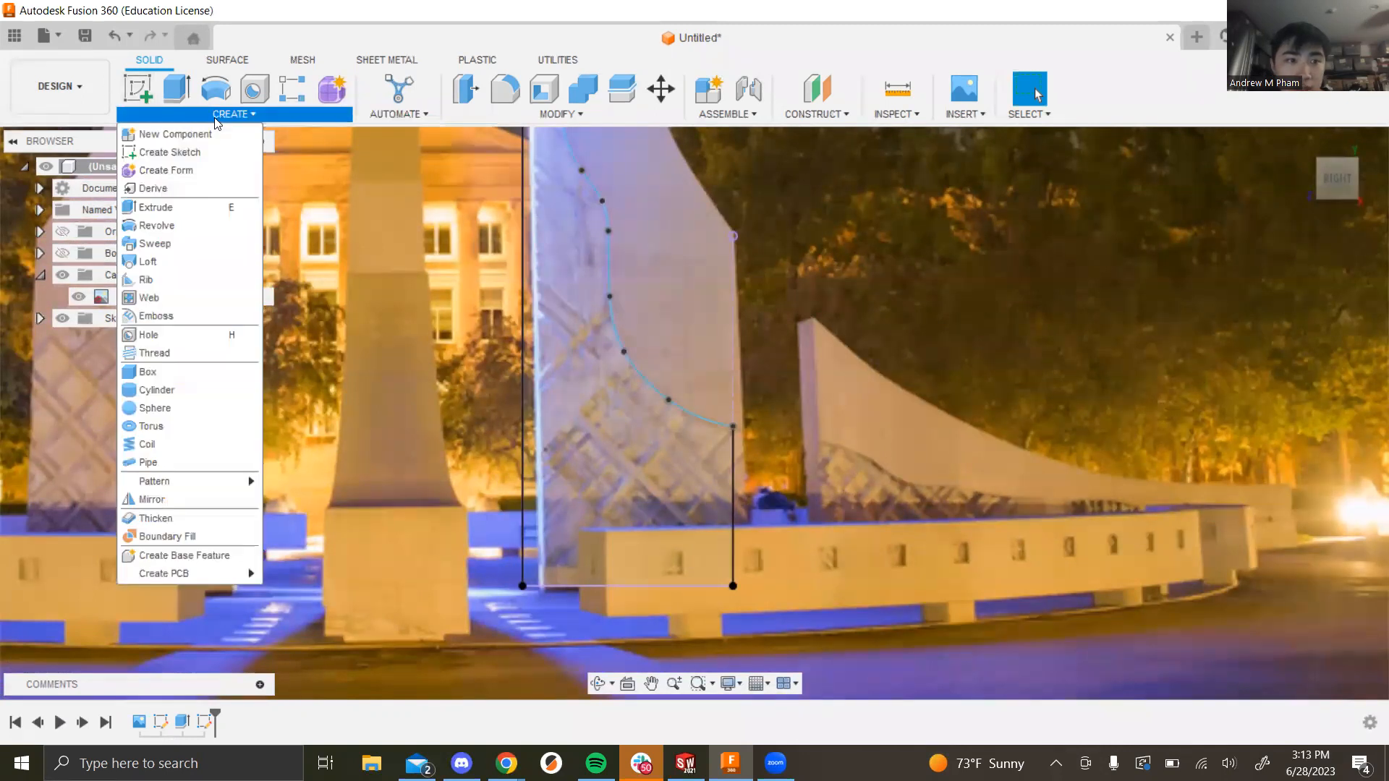
pyautogui.doubleClick(204, 721)
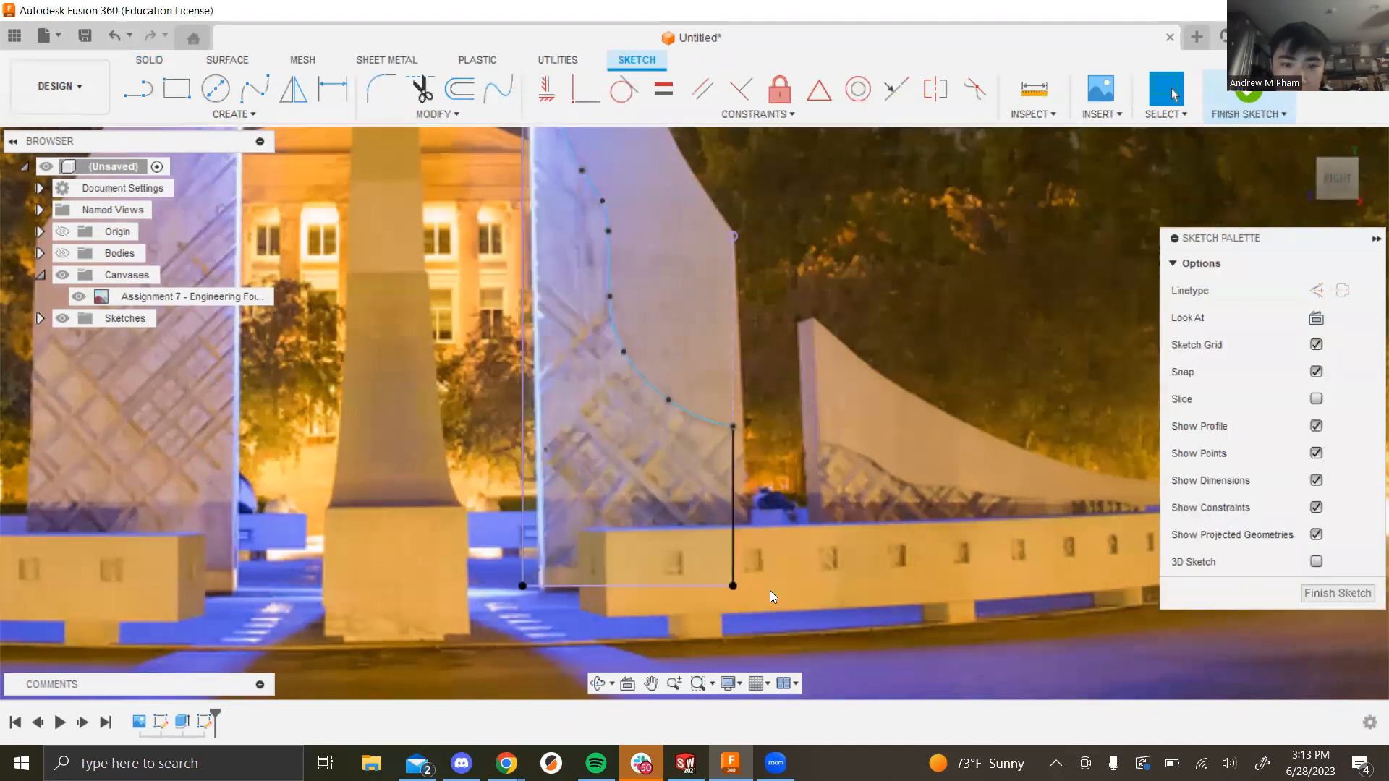
pyautogui.click(151, 101)
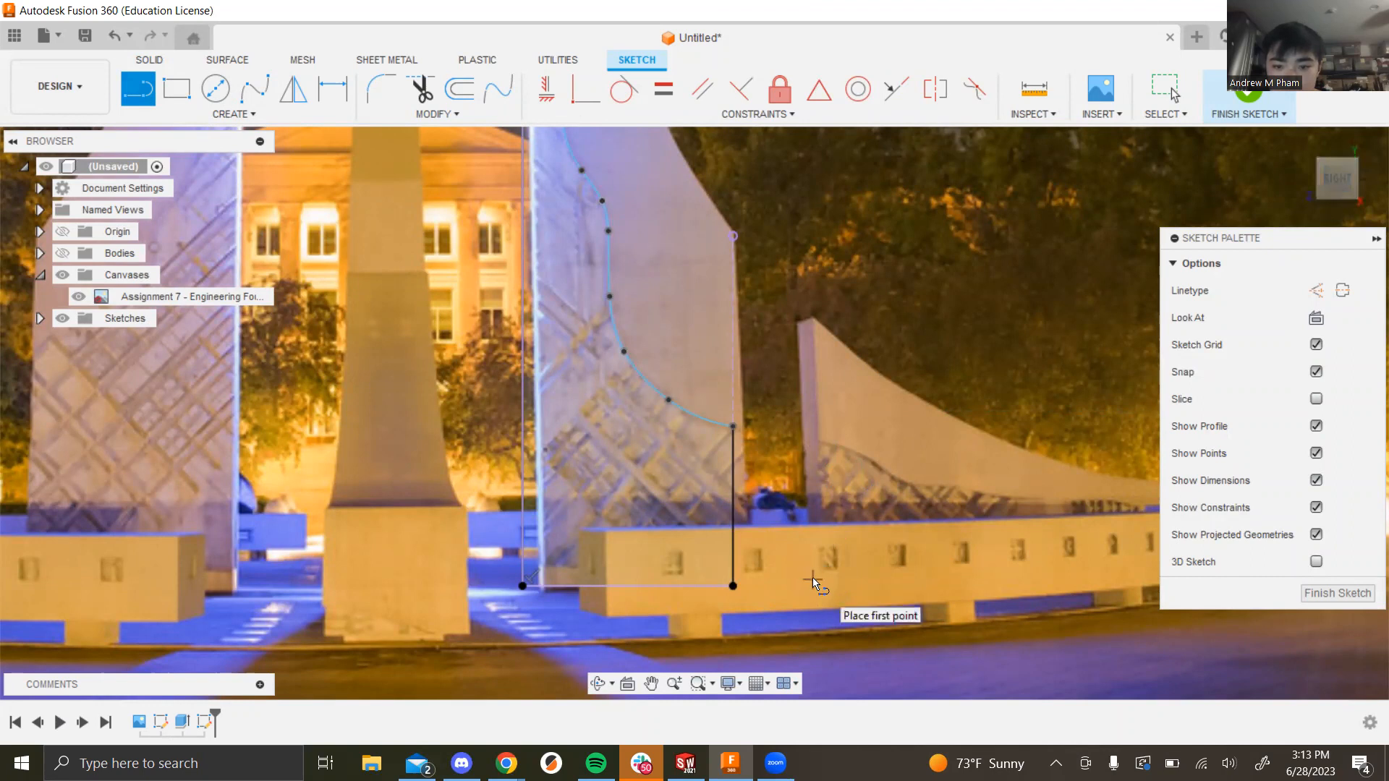
pyautogui.scroll(-3, 830, 463)
pyautogui.scroll(-2, 748, 482)
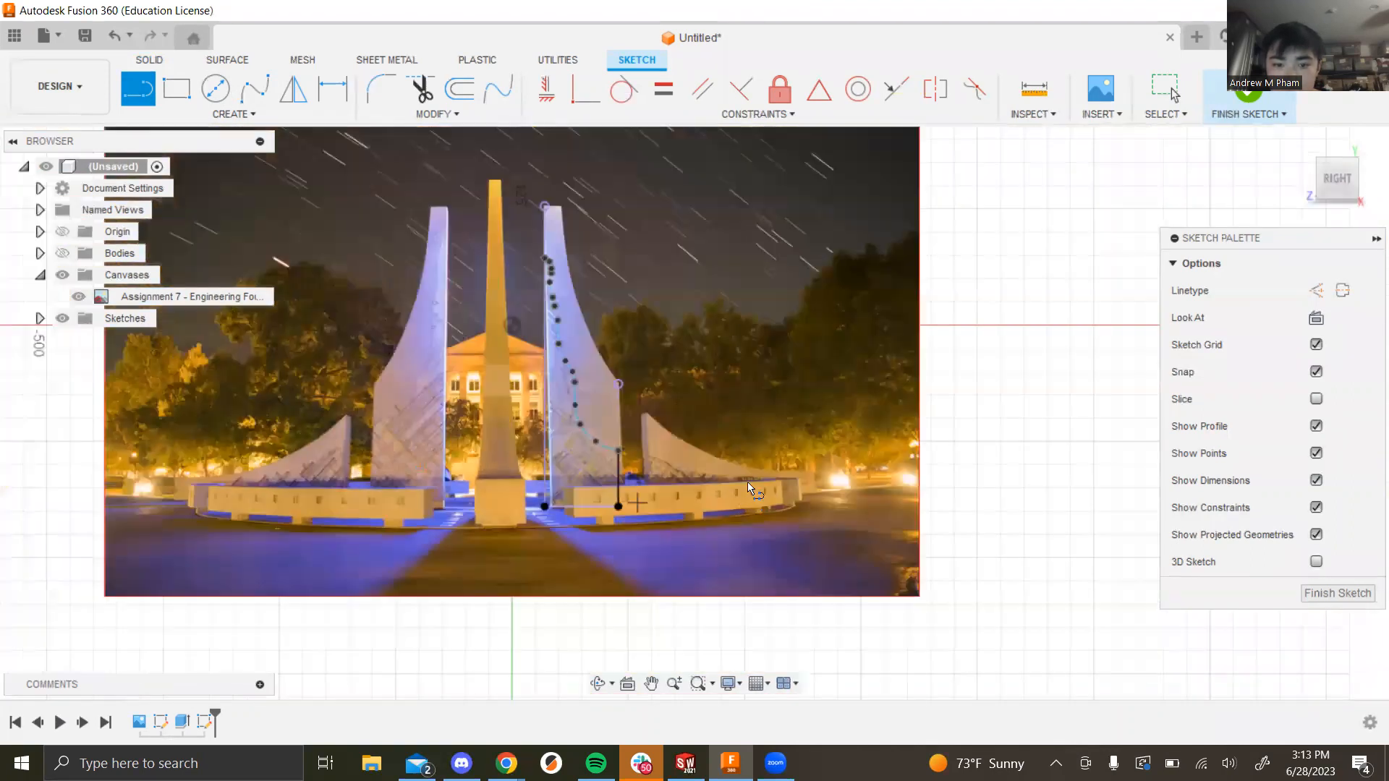
pyautogui.scroll(5, 571, 444)
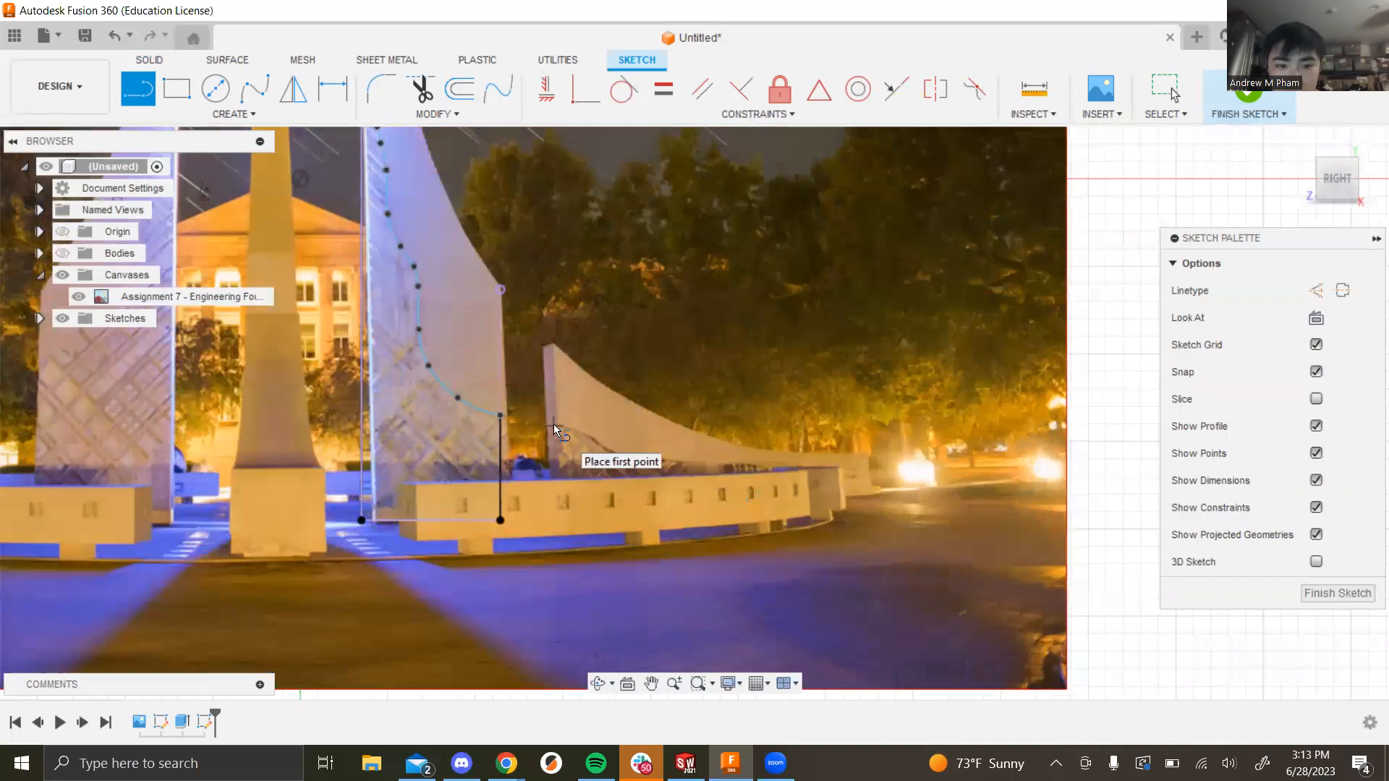
# Step: Show the fin bodies and project three of the right fin's edges into the sketch
pyautogui.click(63, 253)
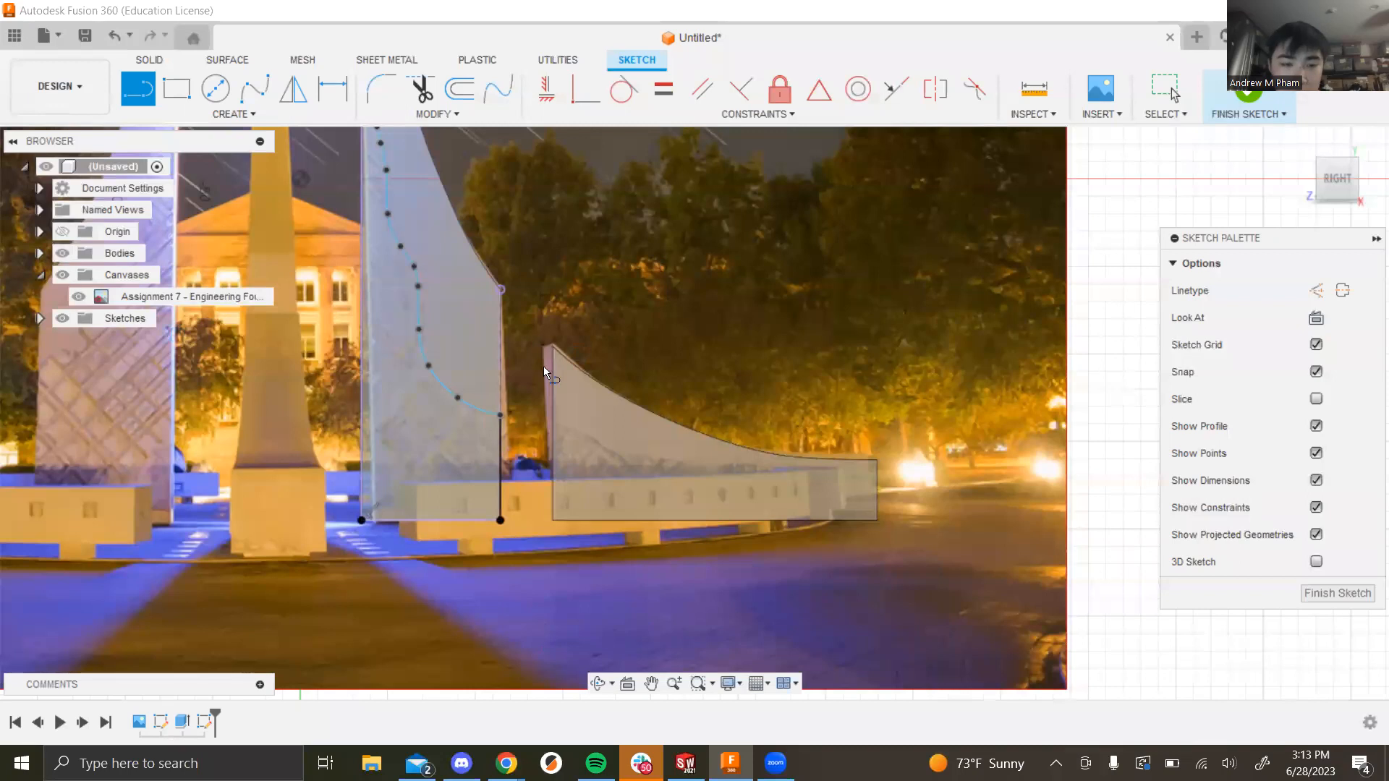
pyautogui.click(230, 114)
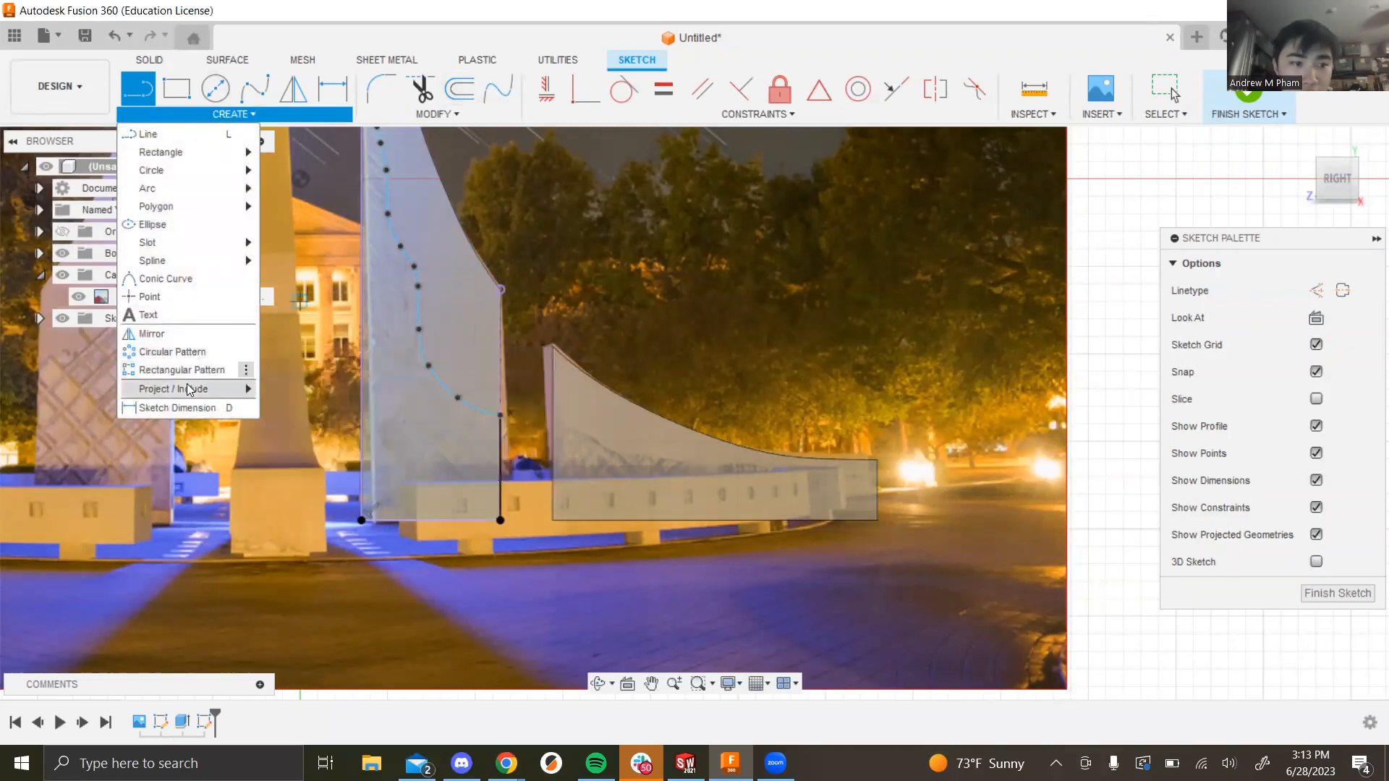
pyautogui.moveTo(189, 389)
pyautogui.click(296, 388)
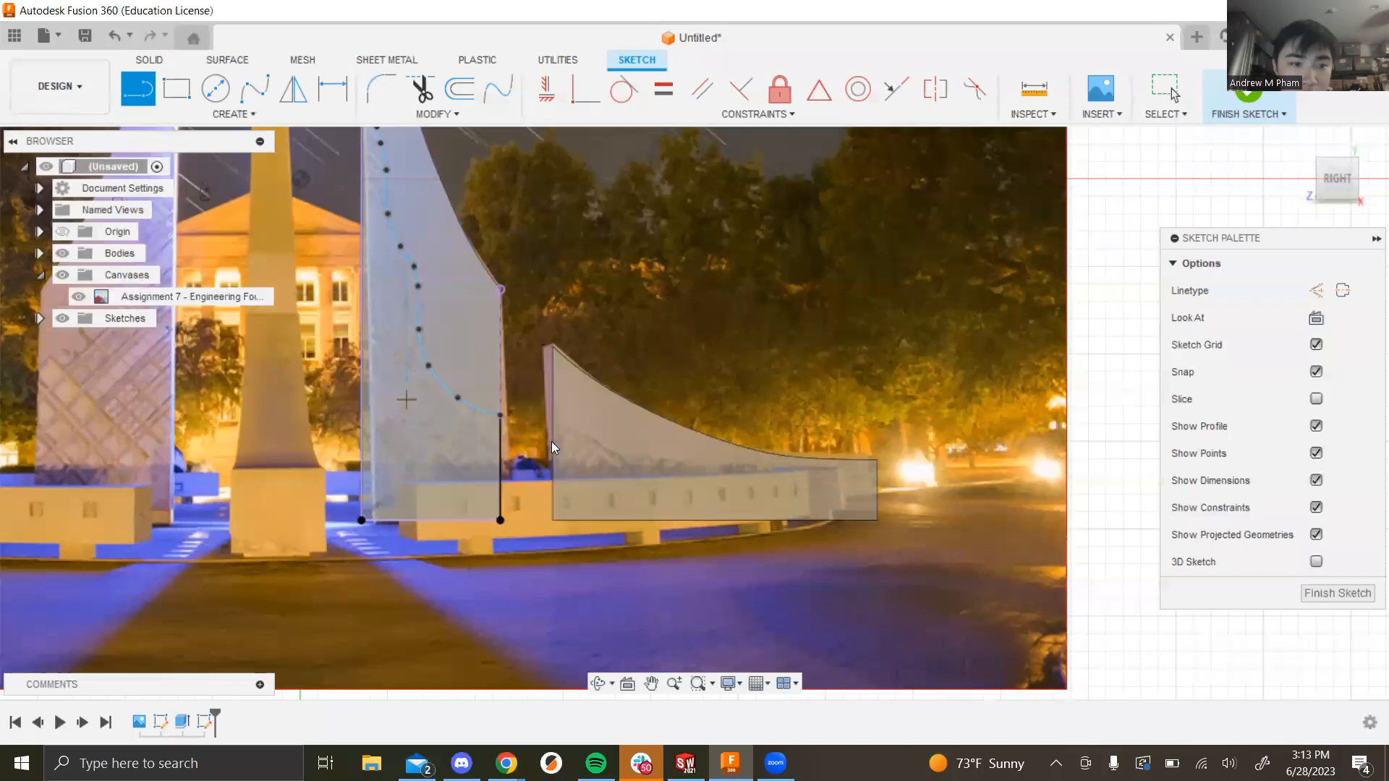
pyautogui.click(553, 499)
pyautogui.click(604, 520)
pyautogui.click(877, 502)
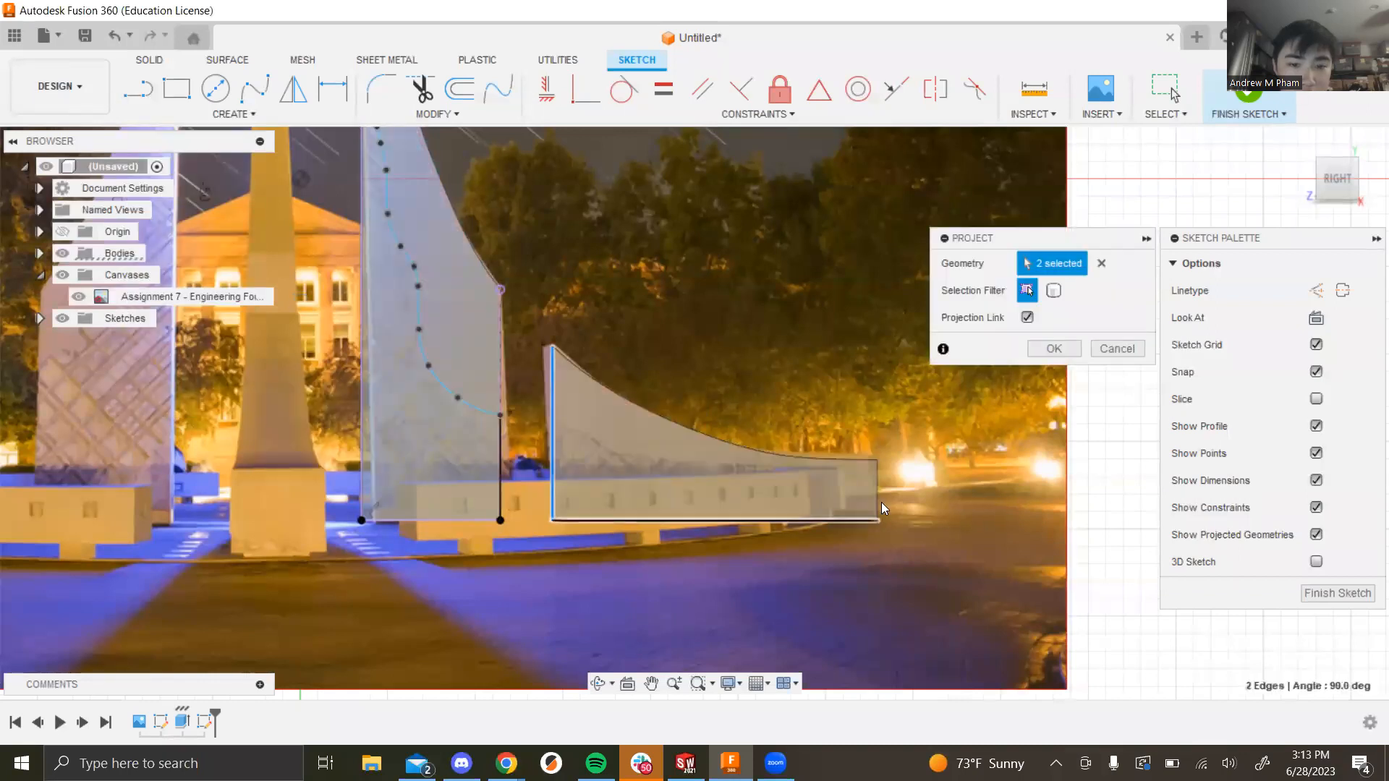
pyautogui.click(1054, 349)
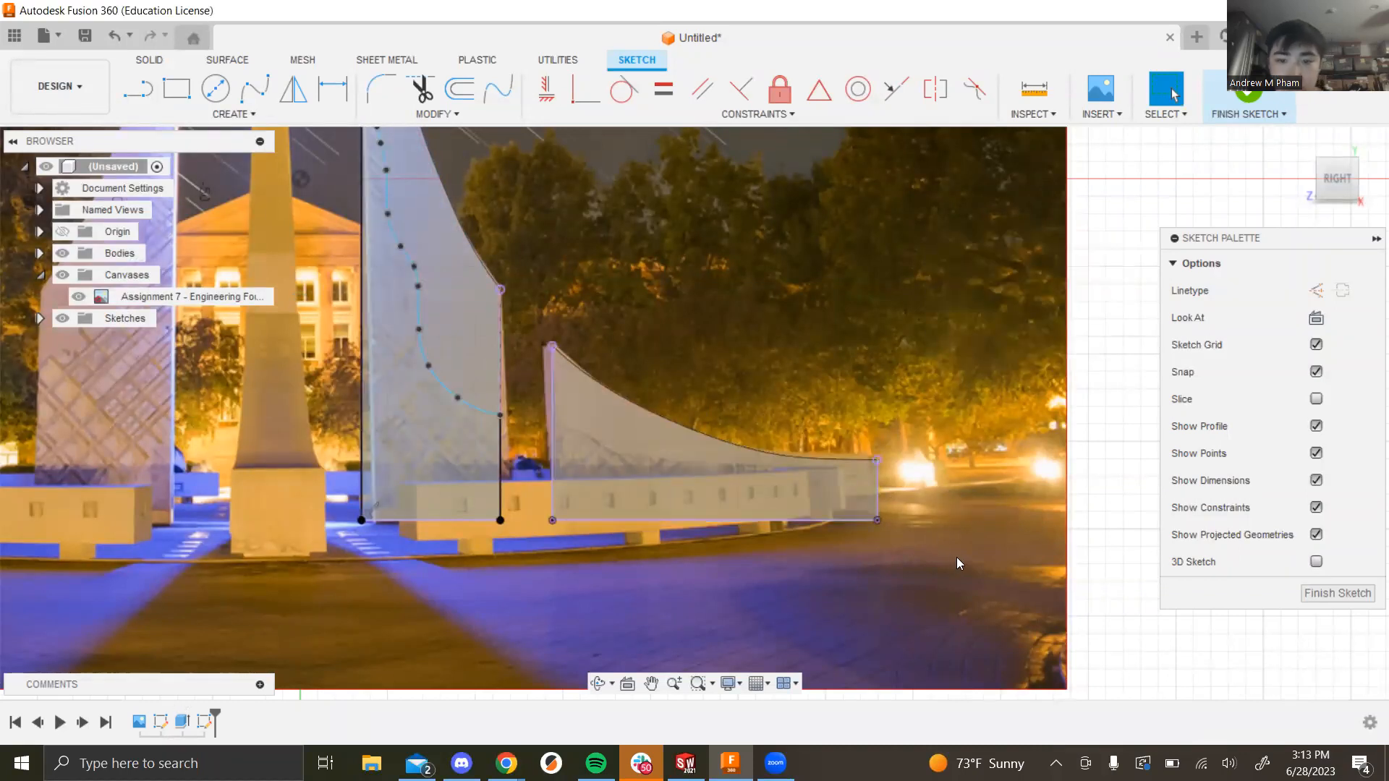
# Step: Draw a fit-point spline along the right fin's recess boundary from its left edge
pyautogui.click(255, 88)
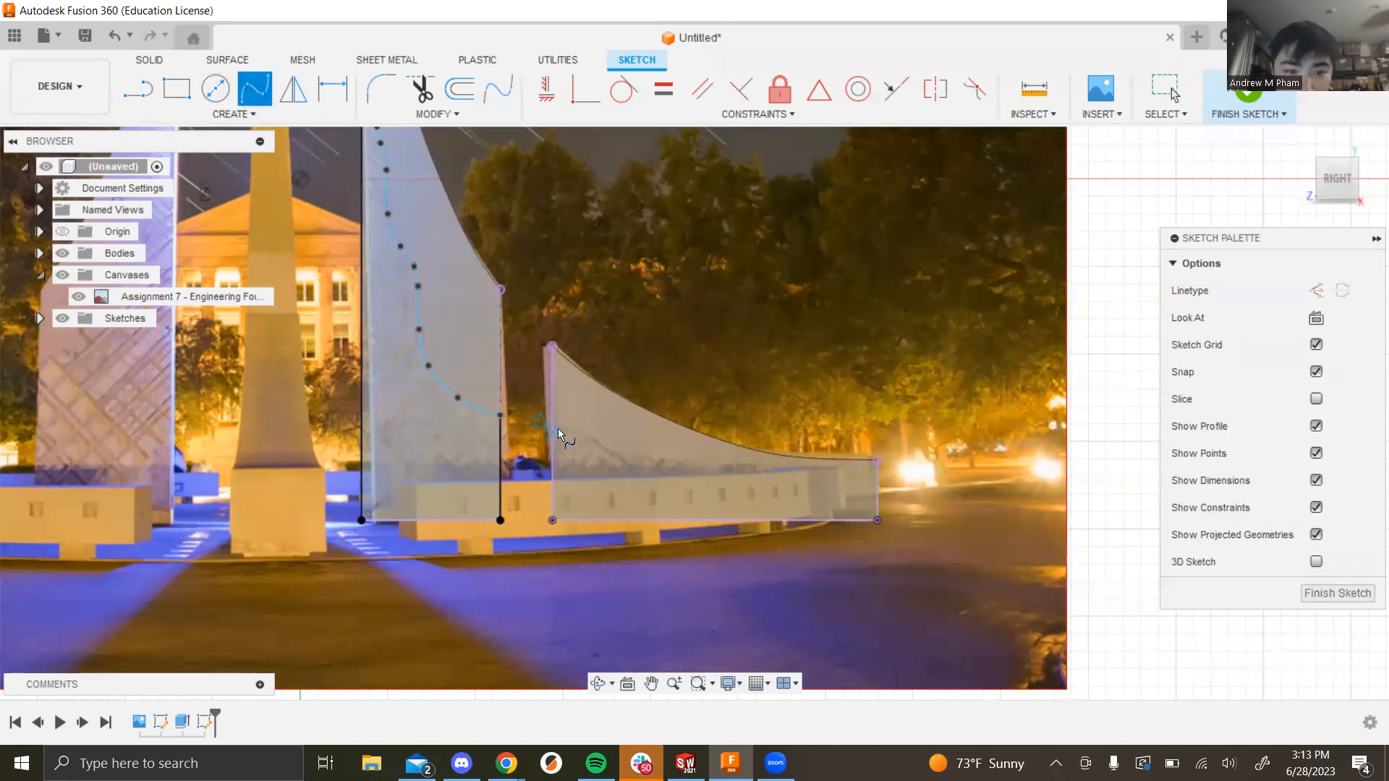
pyautogui.scroll(-4, 589, 423)
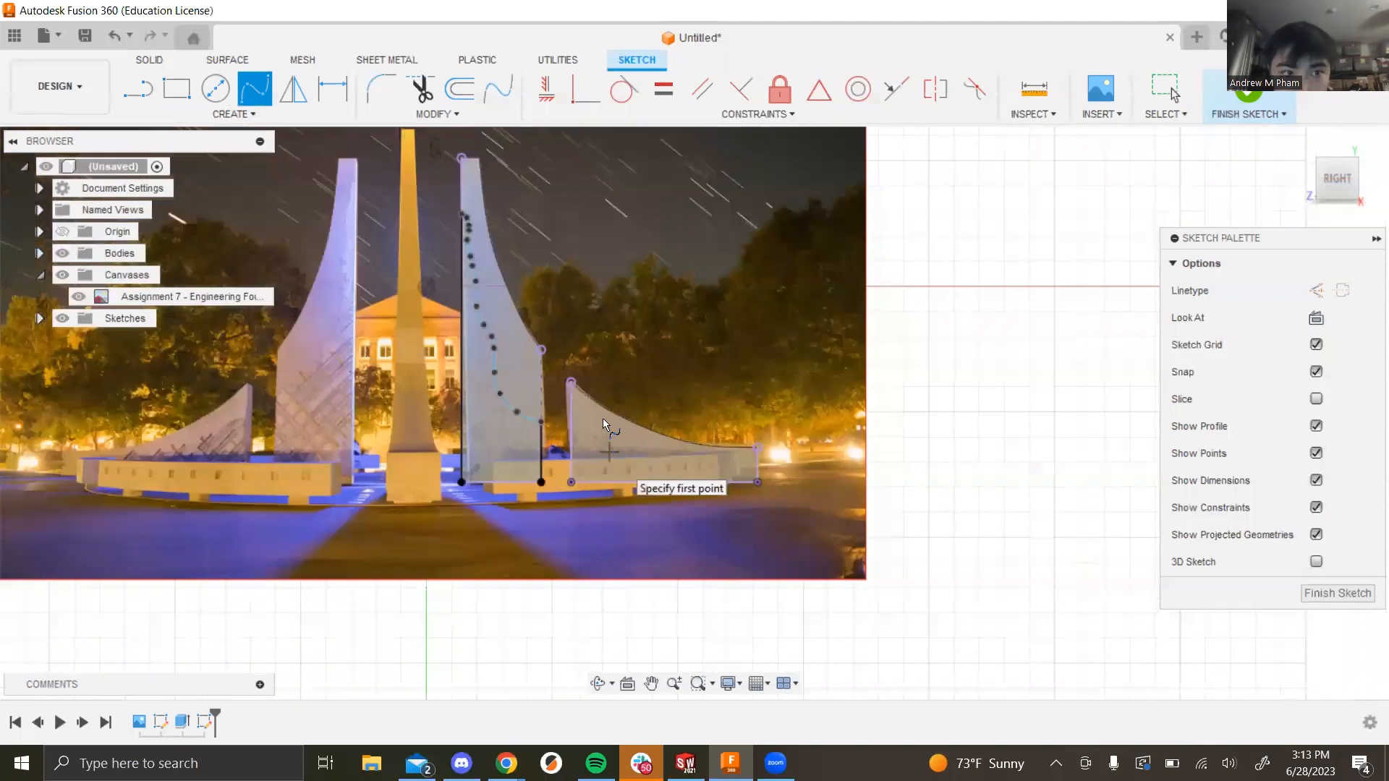
pyautogui.scroll(8, 457, 383)
pyautogui.click(413, 357)
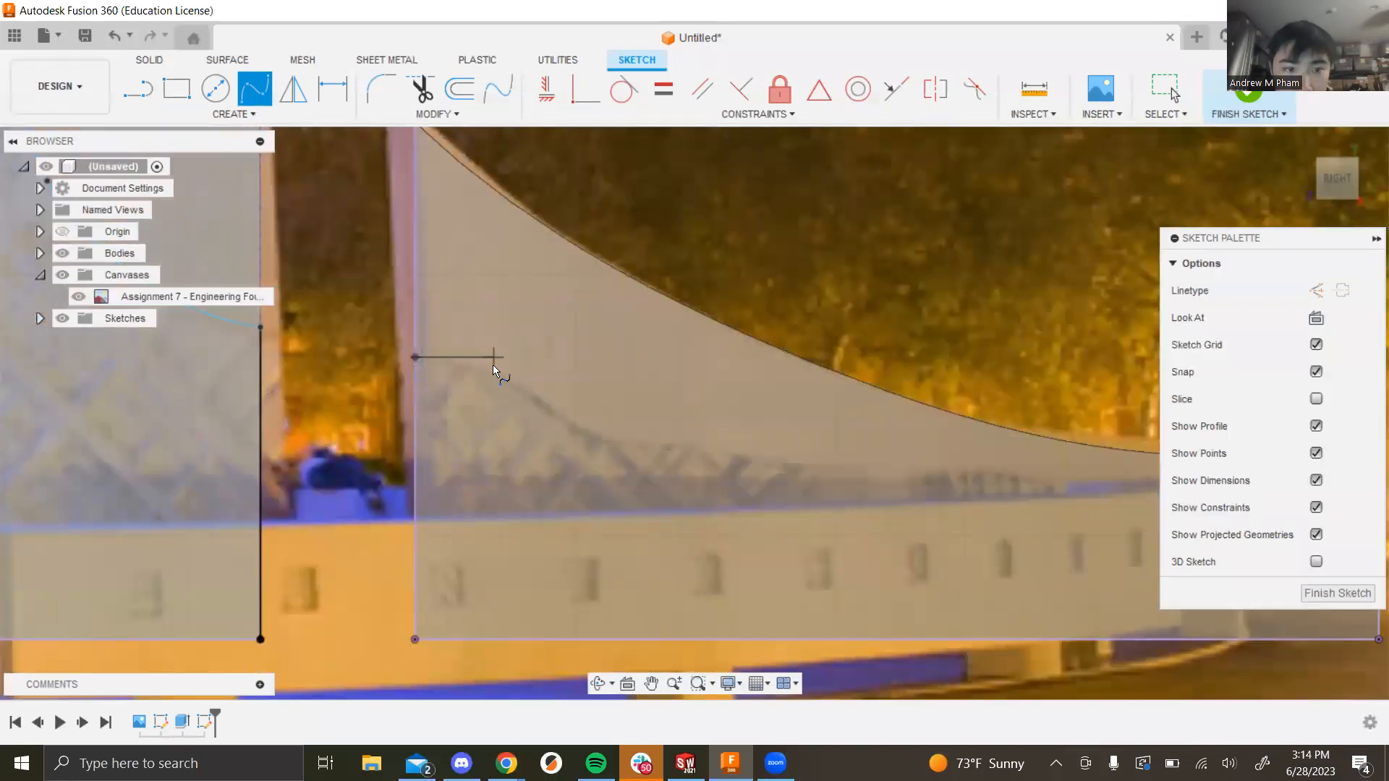
pyautogui.click(490, 368)
pyautogui.click(550, 405)
pyautogui.click(576, 431)
pyautogui.click(671, 443)
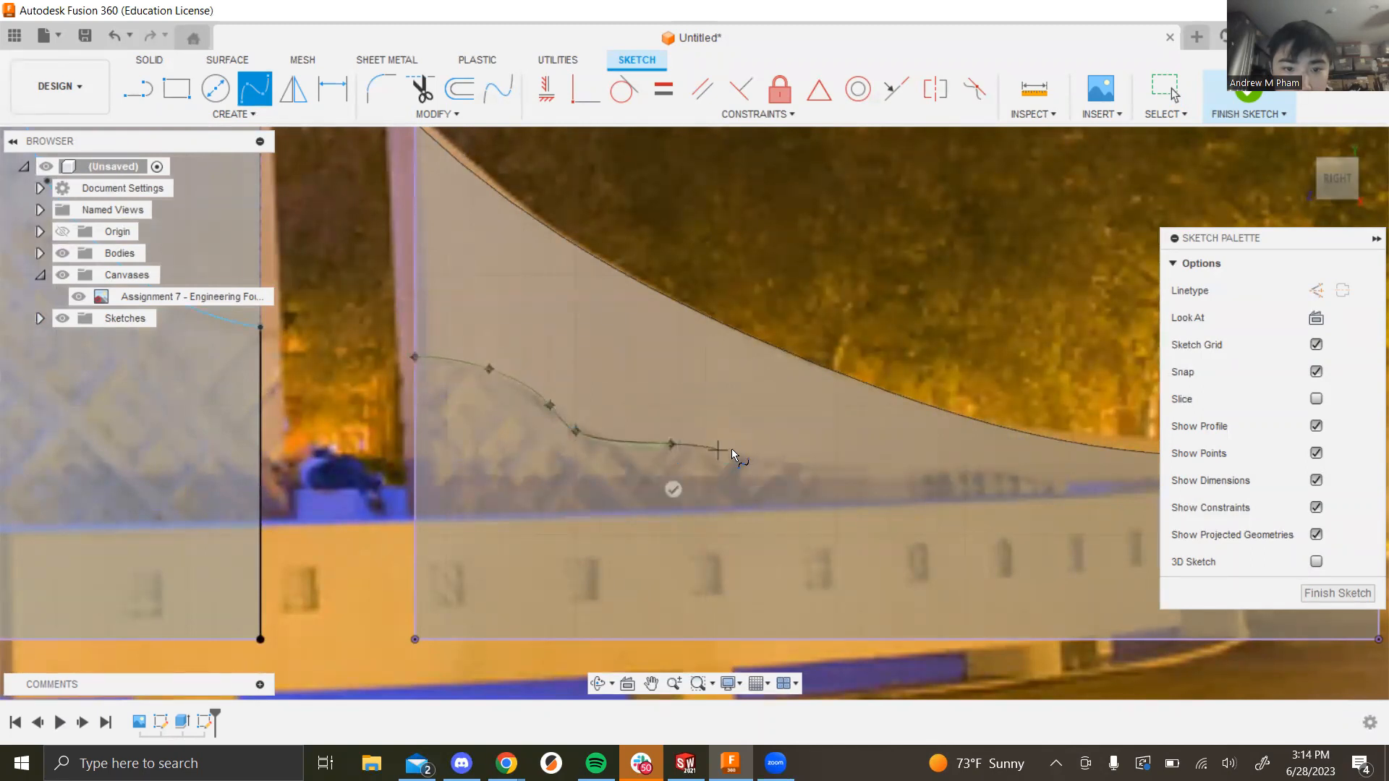
pyautogui.click(732, 456)
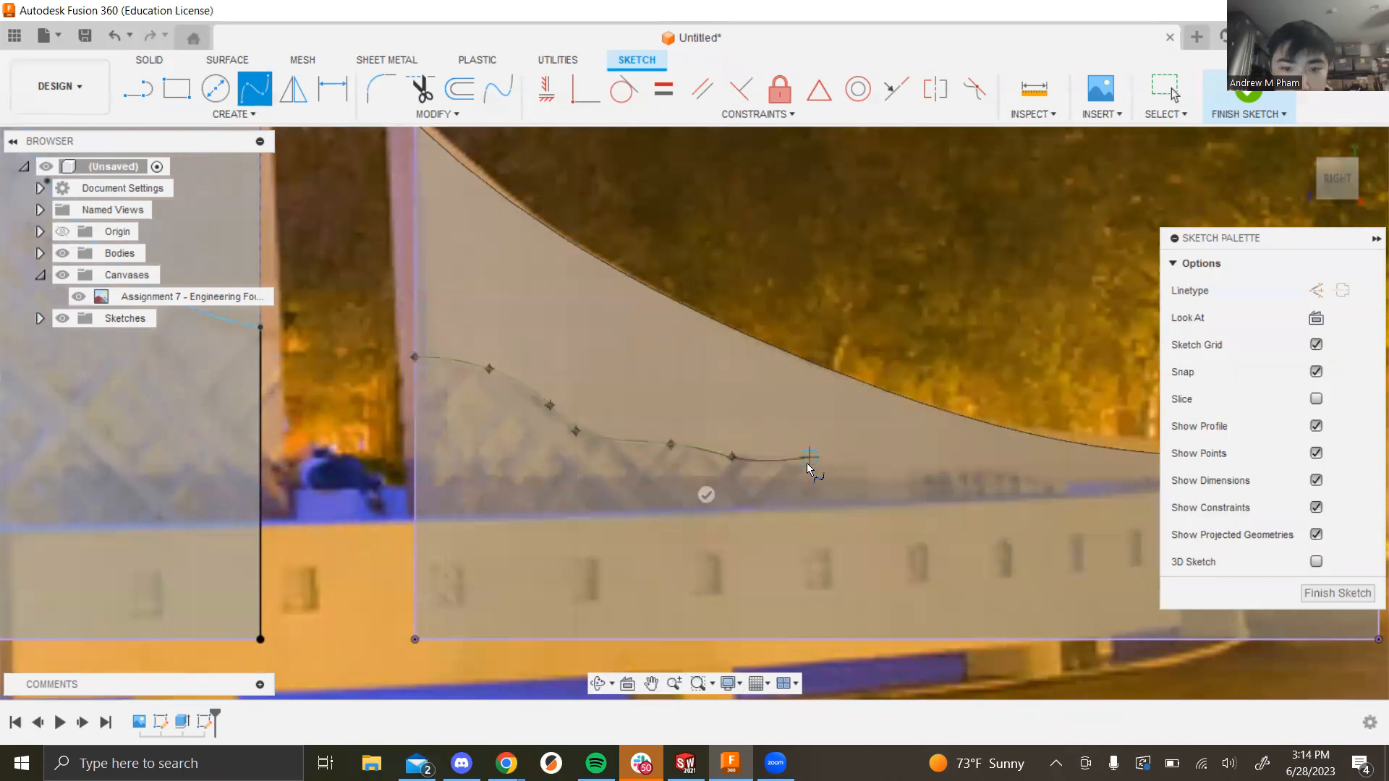
pyautogui.click(788, 463)
pyautogui.click(846, 476)
pyautogui.click(933, 470)
pyautogui.click(1040, 472)
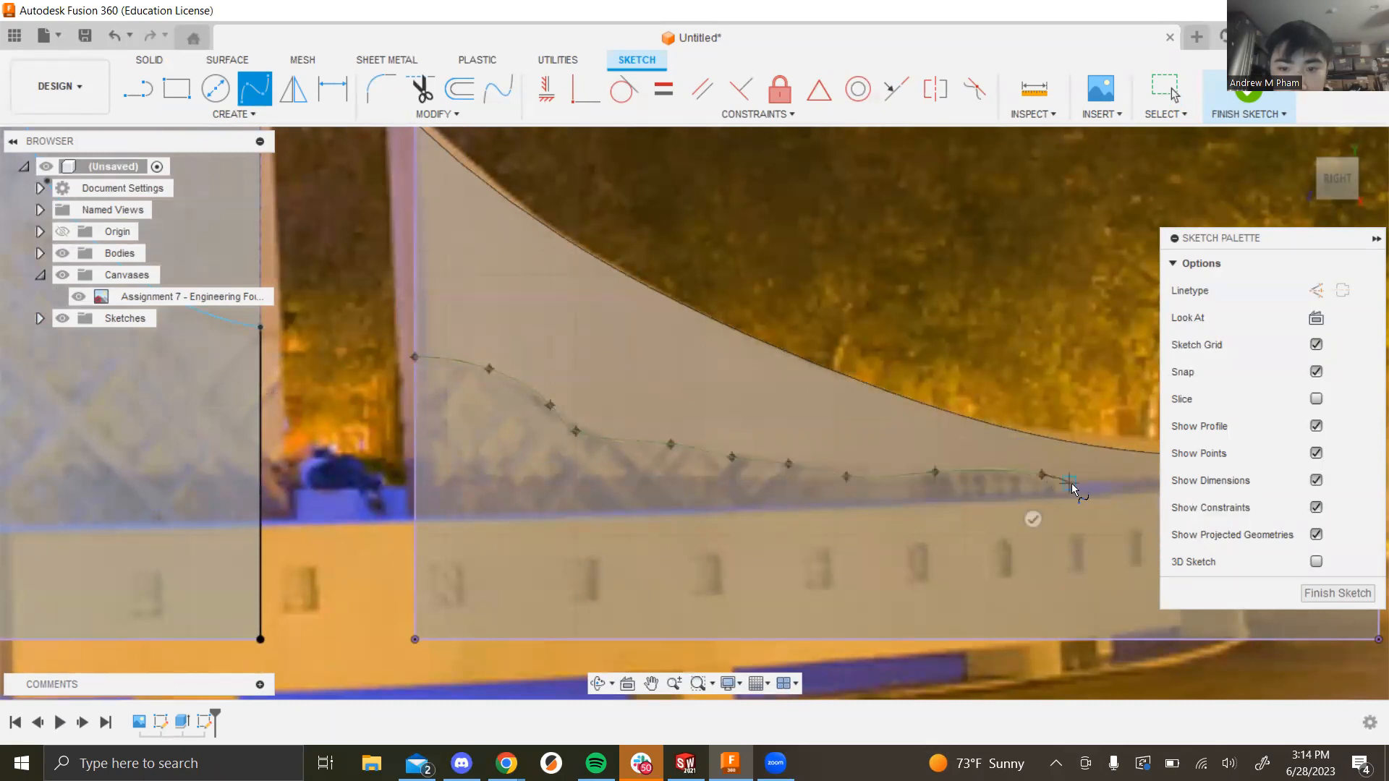
pyautogui.scroll(-3, 1066, 487)
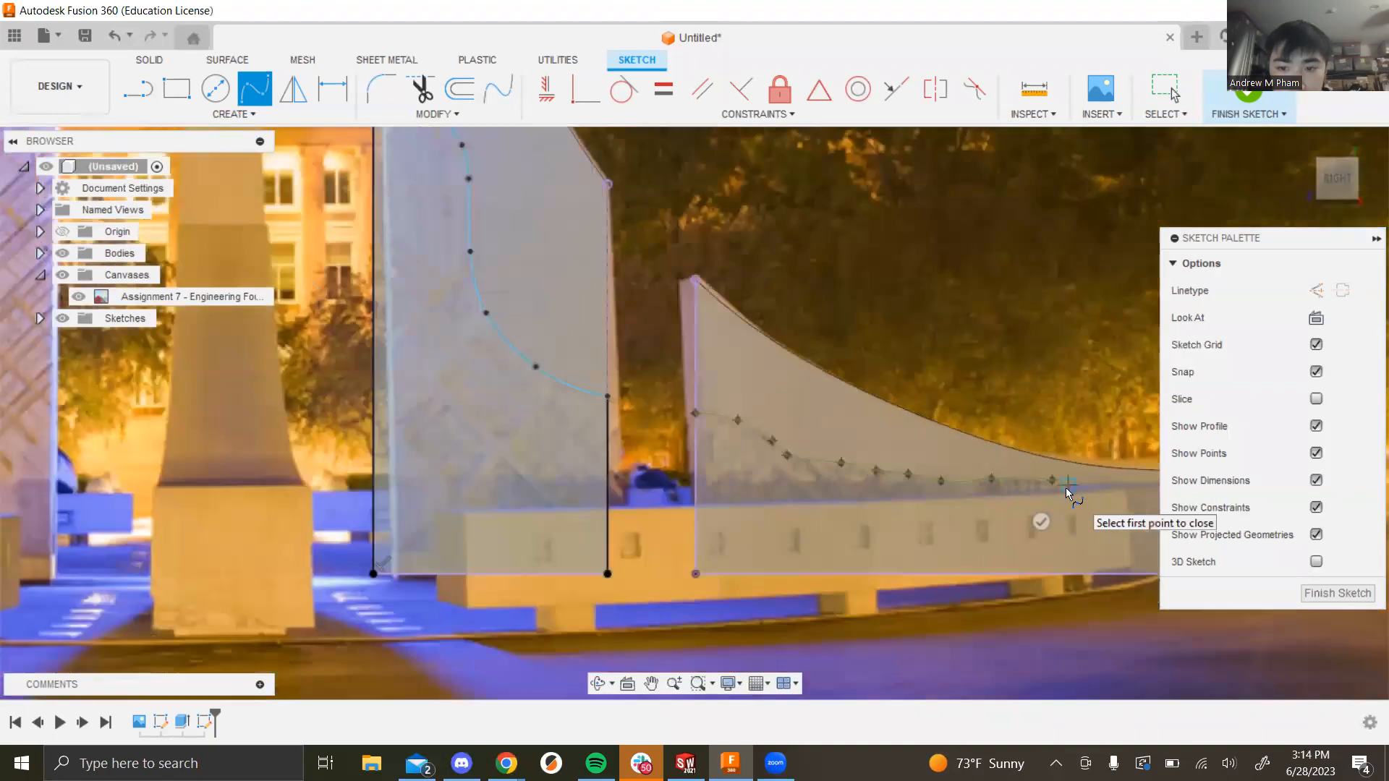
pyautogui.scroll(-4, 740, 519)
pyautogui.scroll(6, 875, 487)
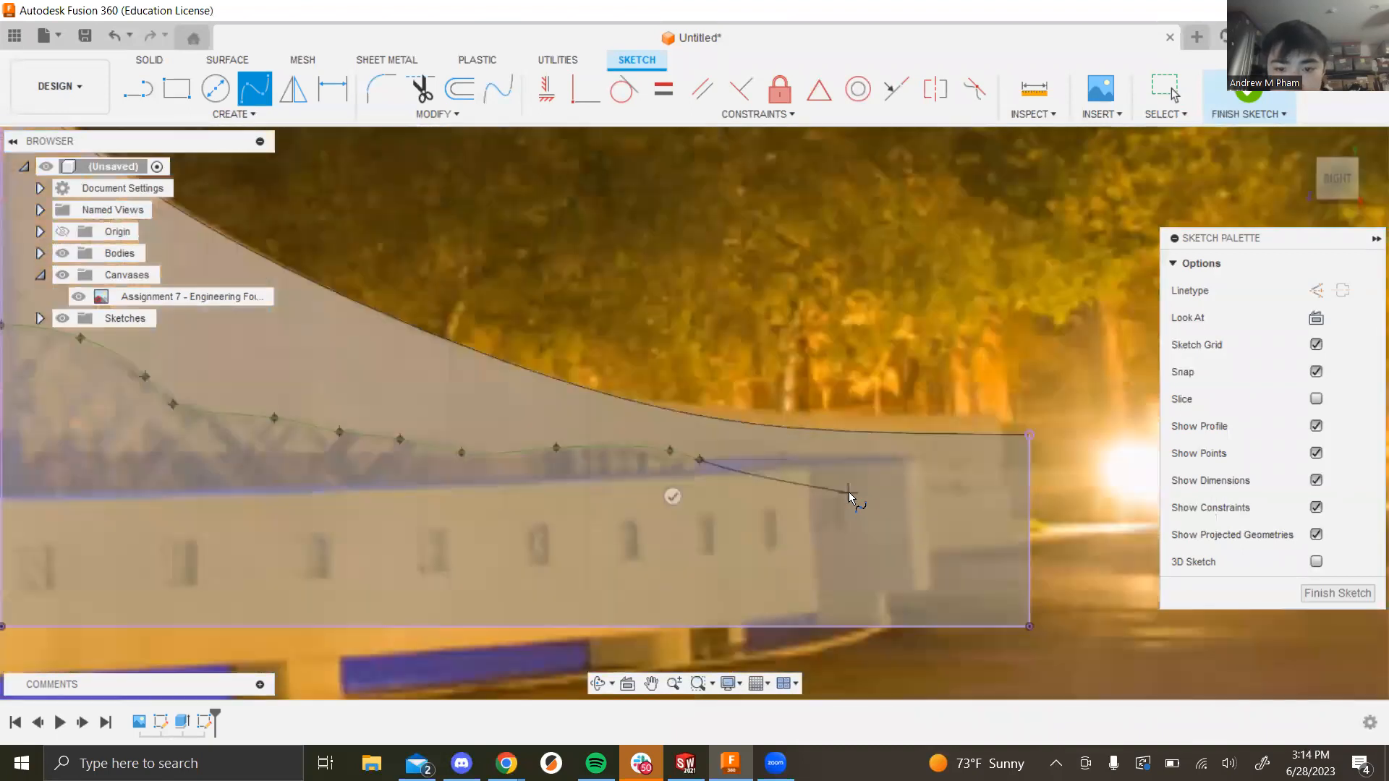
pyautogui.scroll(2, 848, 492)
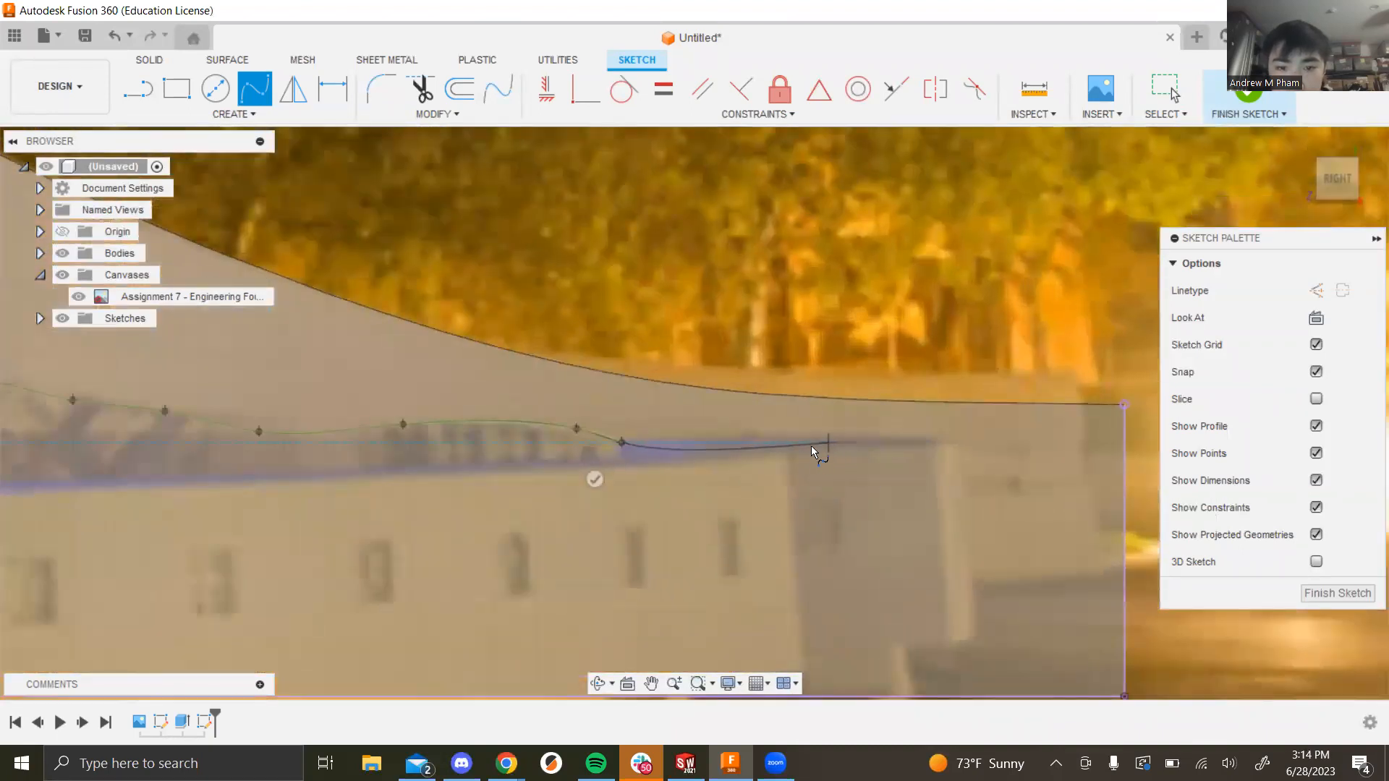
pyautogui.doubleClick(748, 443)
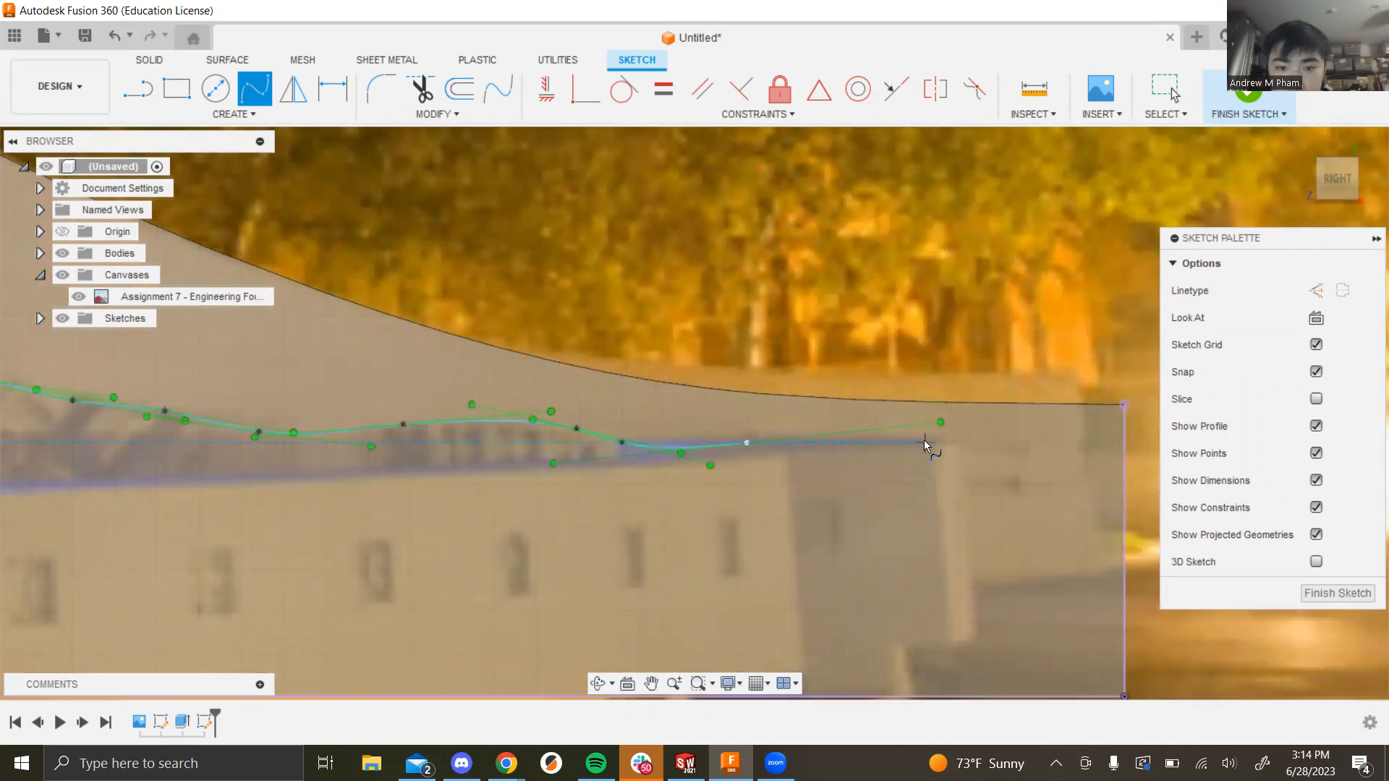
# Step: Close the spline with a straight line to the fin's right edge and finish the sketch
pyautogui.press('l')
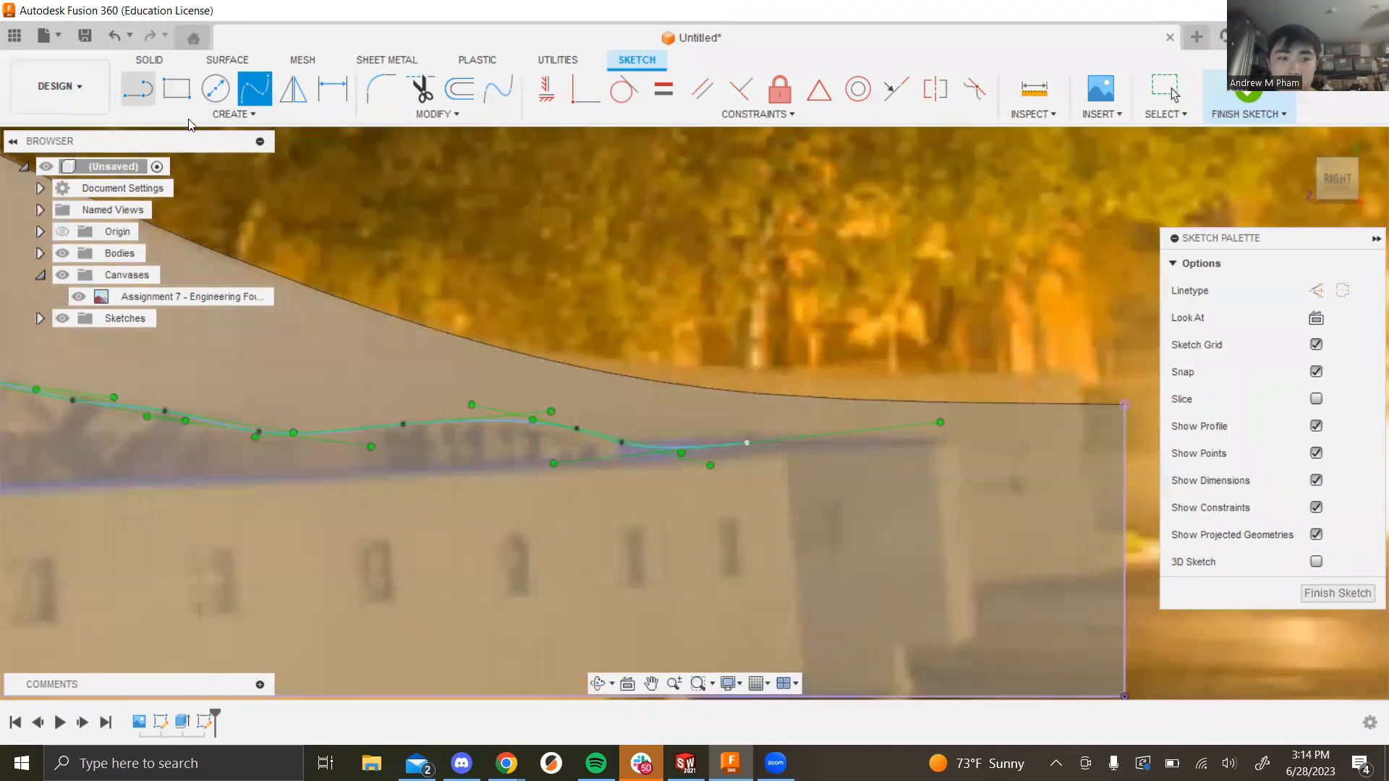
pyautogui.click(748, 442)
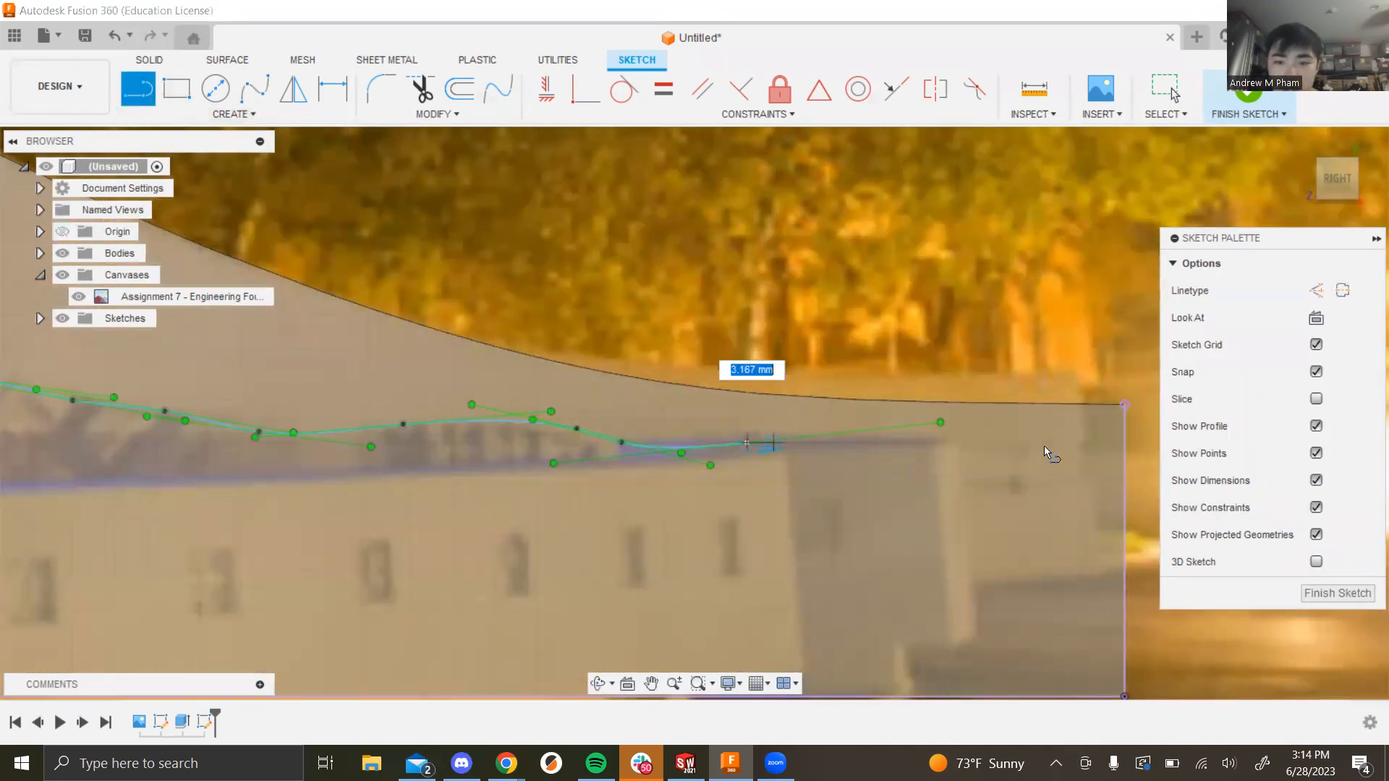
pyautogui.click(1123, 442)
pyautogui.scroll(-3, 958, 466)
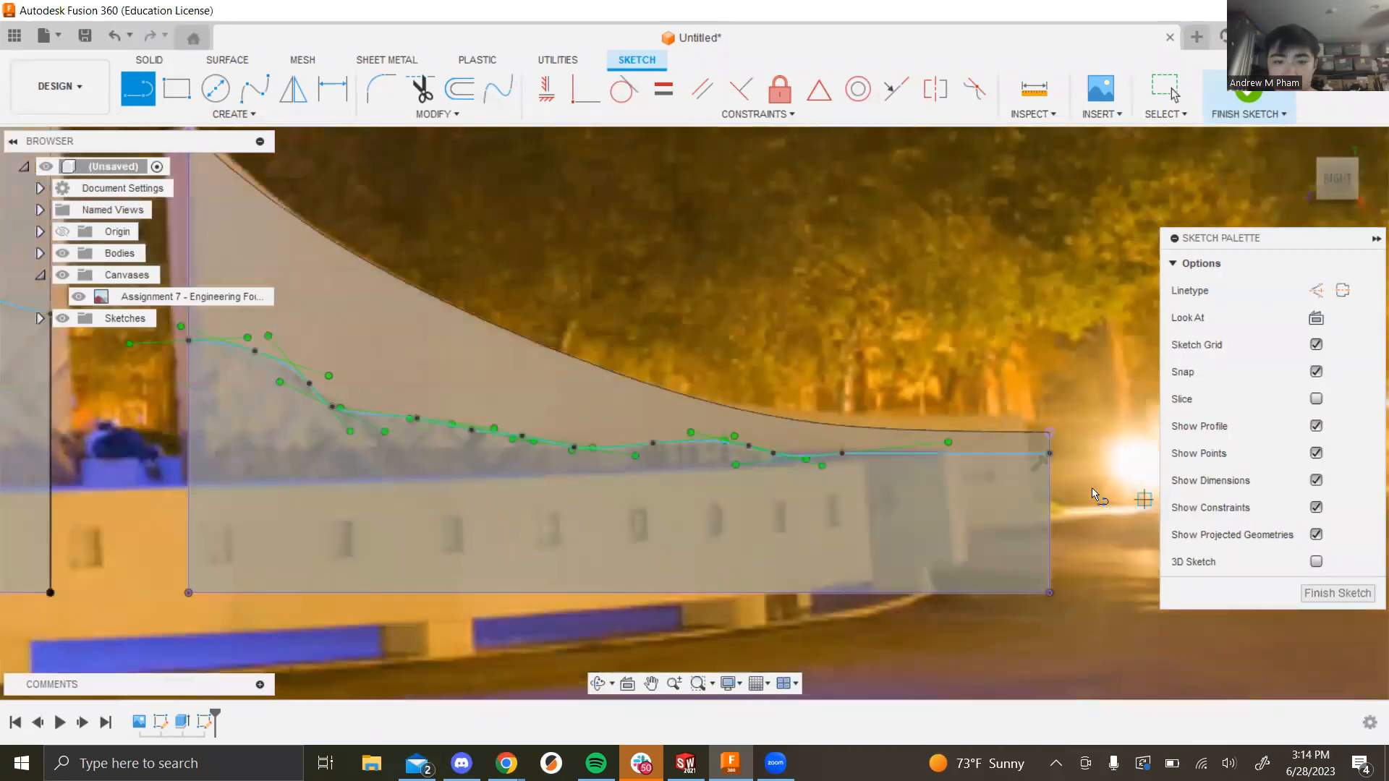
pyautogui.scroll(-3, 1091, 488)
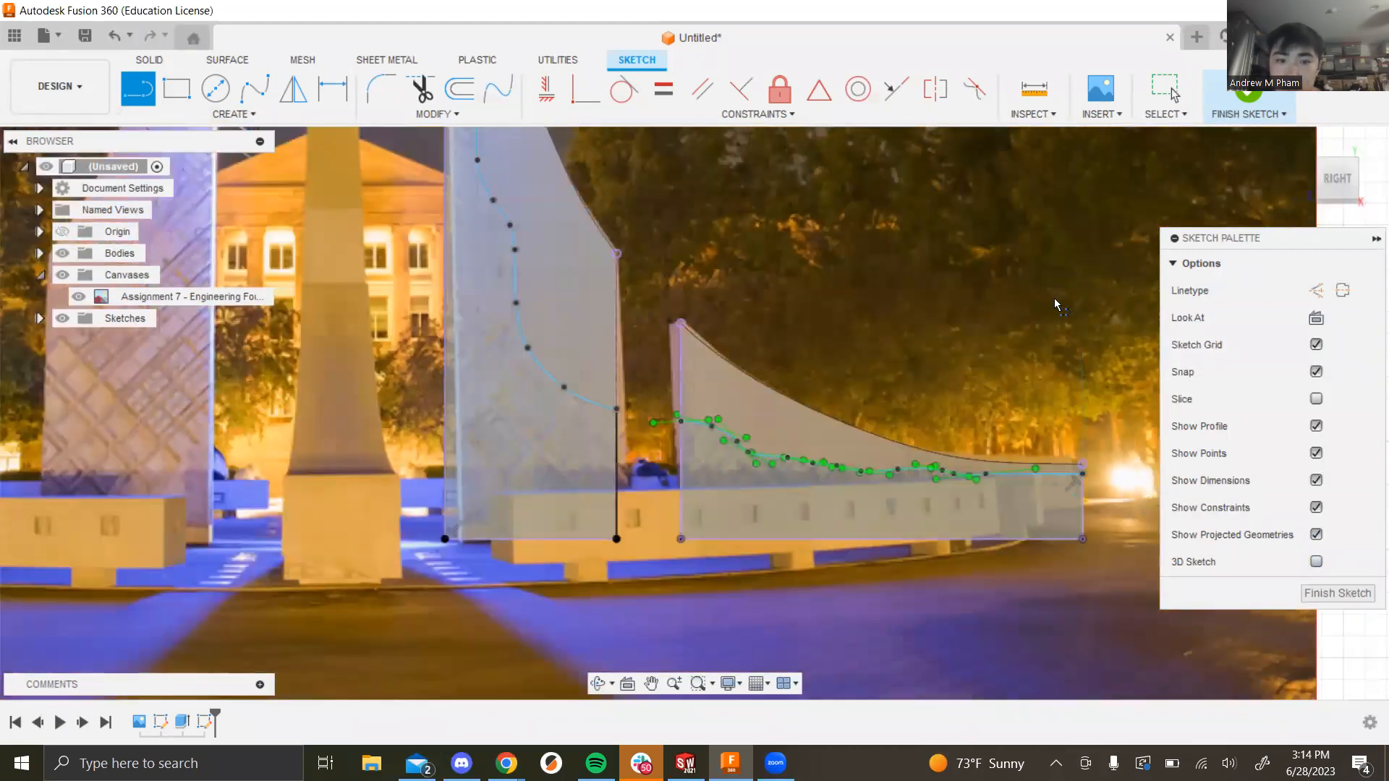
pyautogui.scroll(-3, 1054, 302)
pyautogui.keyDown('shift'); pyautogui.moveTo(1038, 358); pyautogui.dragTo(1081, 397, button='middle'); pyautogui.keyUp('shift')
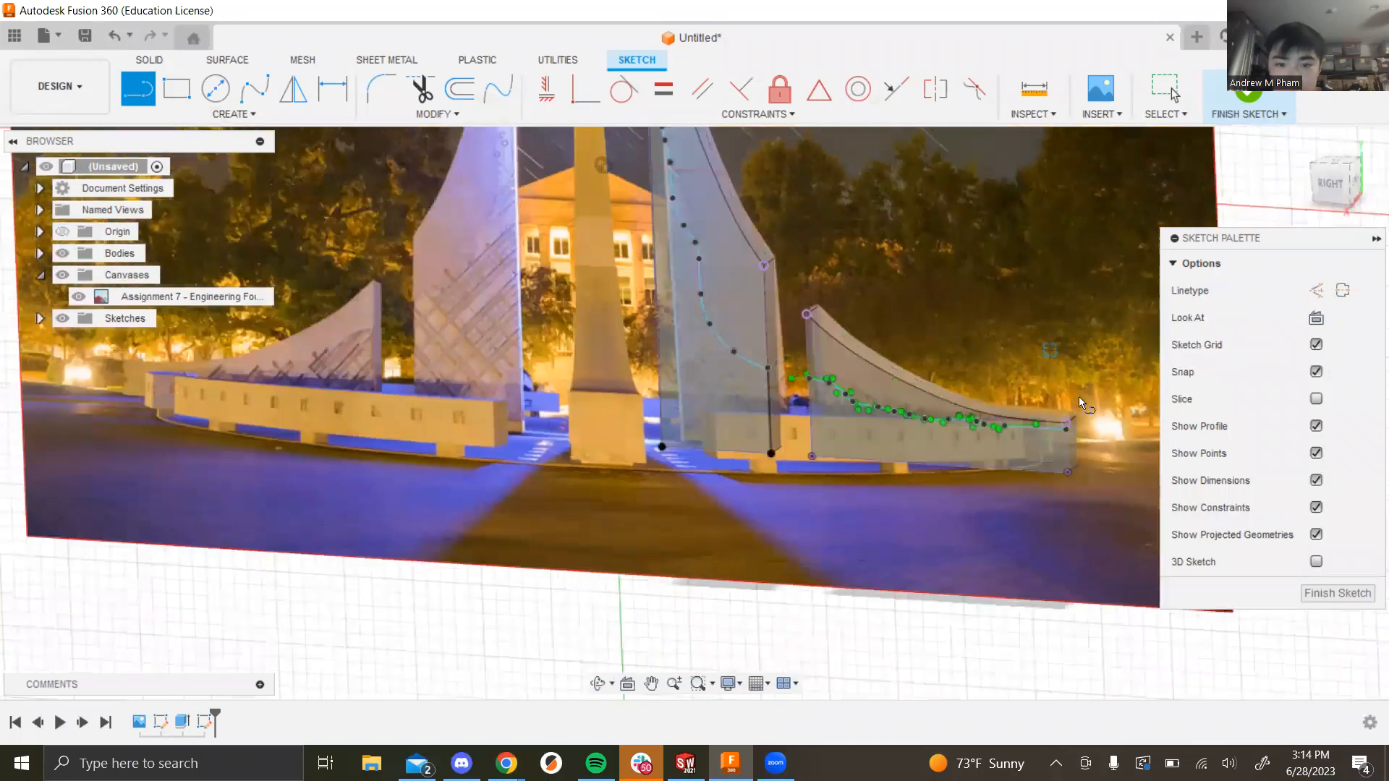
pyautogui.click(1359, 595)
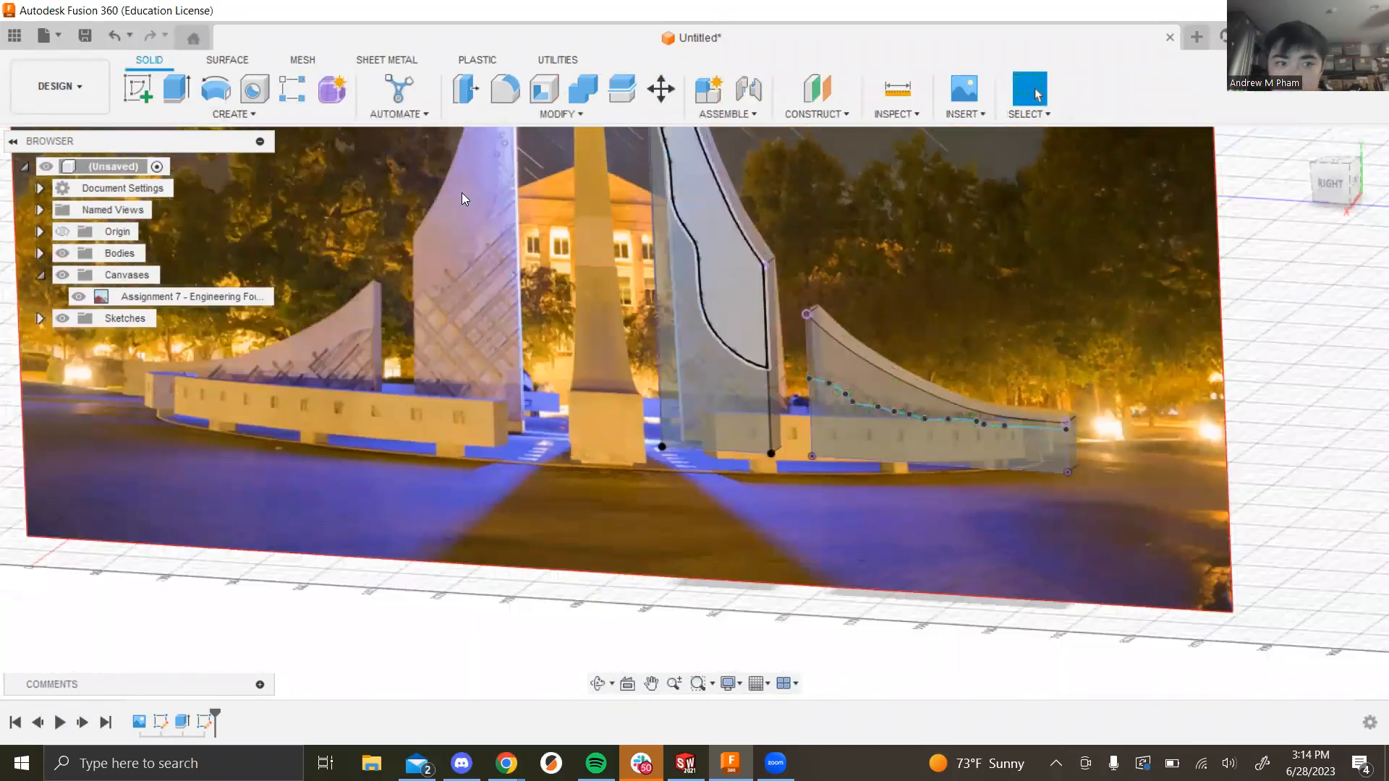
# Step: Start an extrusion on both fins' recess profiles
pyautogui.press('e')
pyautogui.click(850, 440)
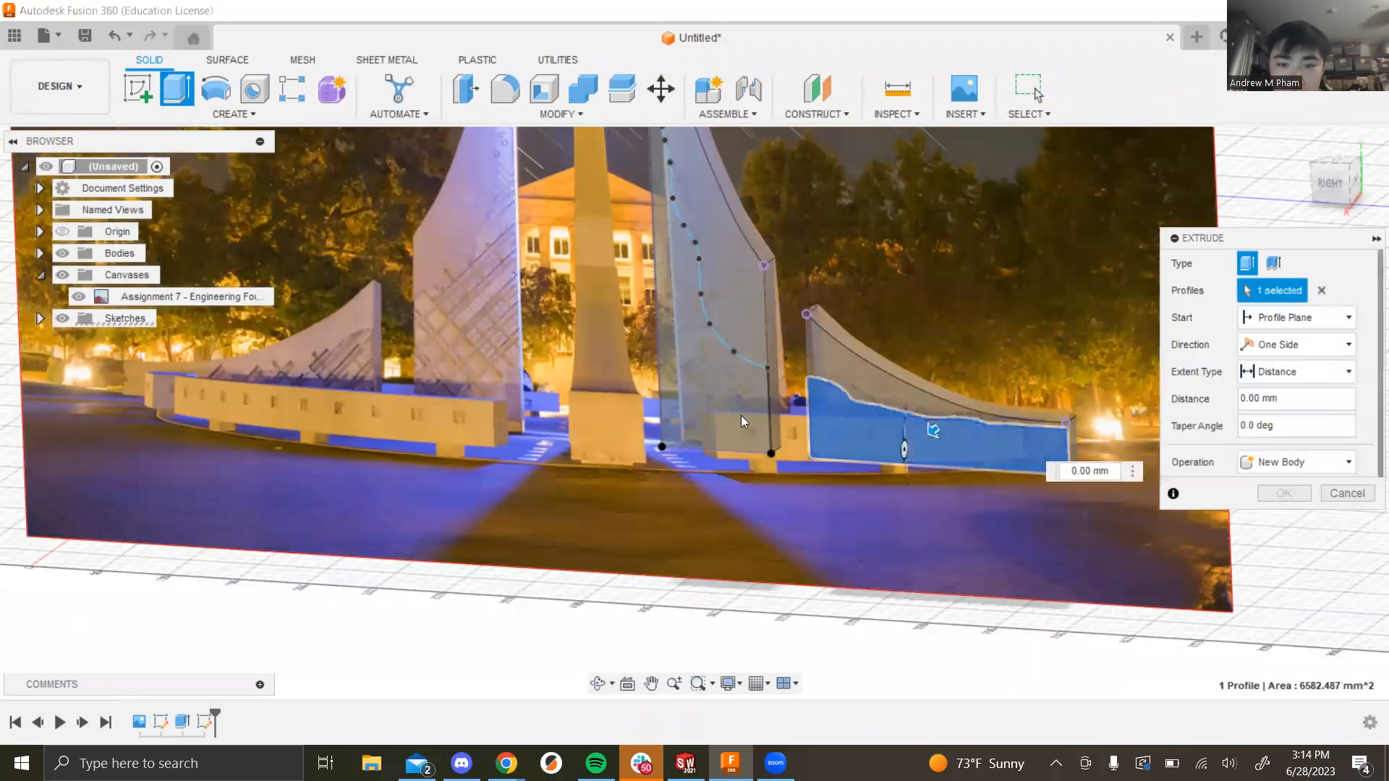
pyautogui.click(762, 423)
pyautogui.moveTo(1001, 319)
pyautogui.keyDown('shift'); pyautogui.mouseDown(button='middle')
pyautogui.moveTo(975, 307)
pyautogui.moveTo(994, 293)
pyautogui.moveTo(1025, 310)
pyautogui.mouseUp(button='middle'); pyautogui.keyUp('shift')
pyautogui.scroll(3, 1034, 315)
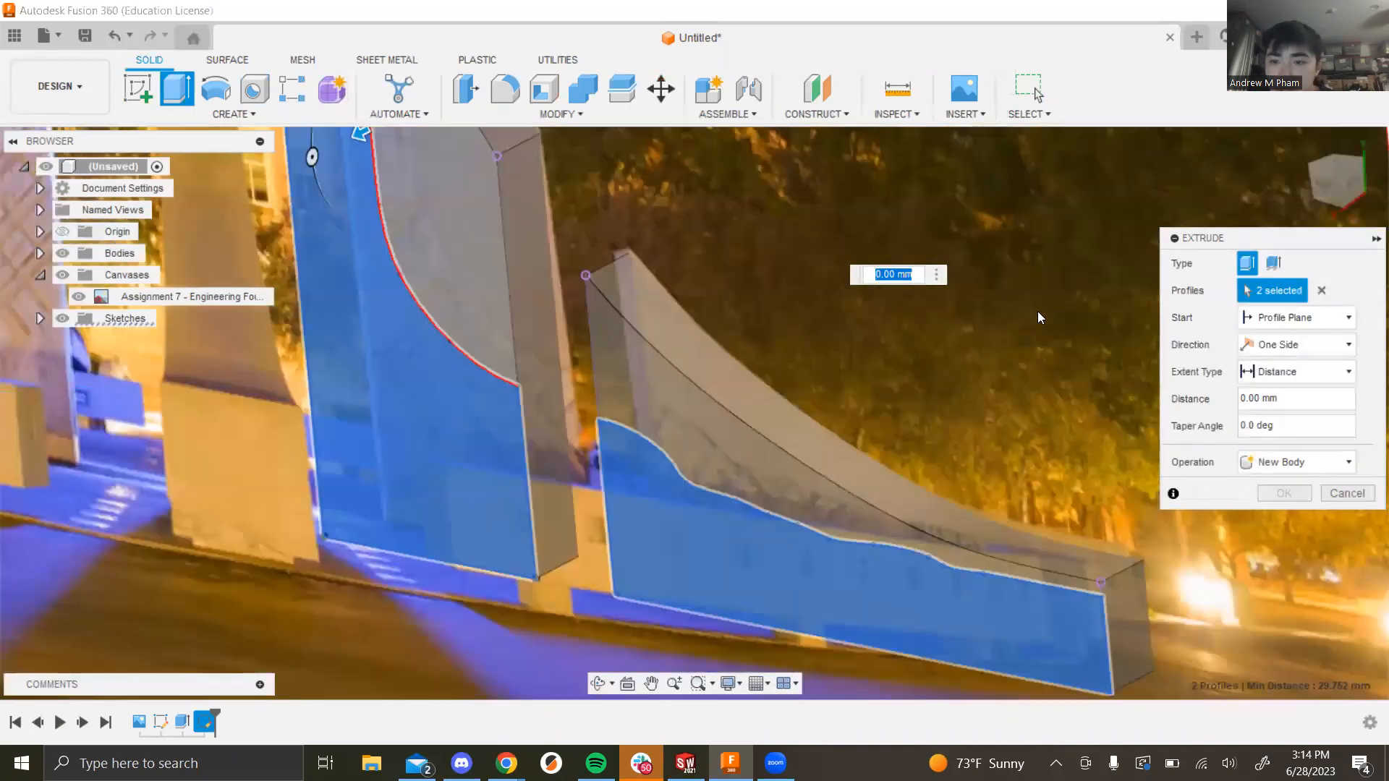
pyautogui.keyDown('shift'); pyautogui.moveTo(1091, 355); pyautogui.dragTo(1060, 384, button='middle'); pyautogui.keyUp('shift')
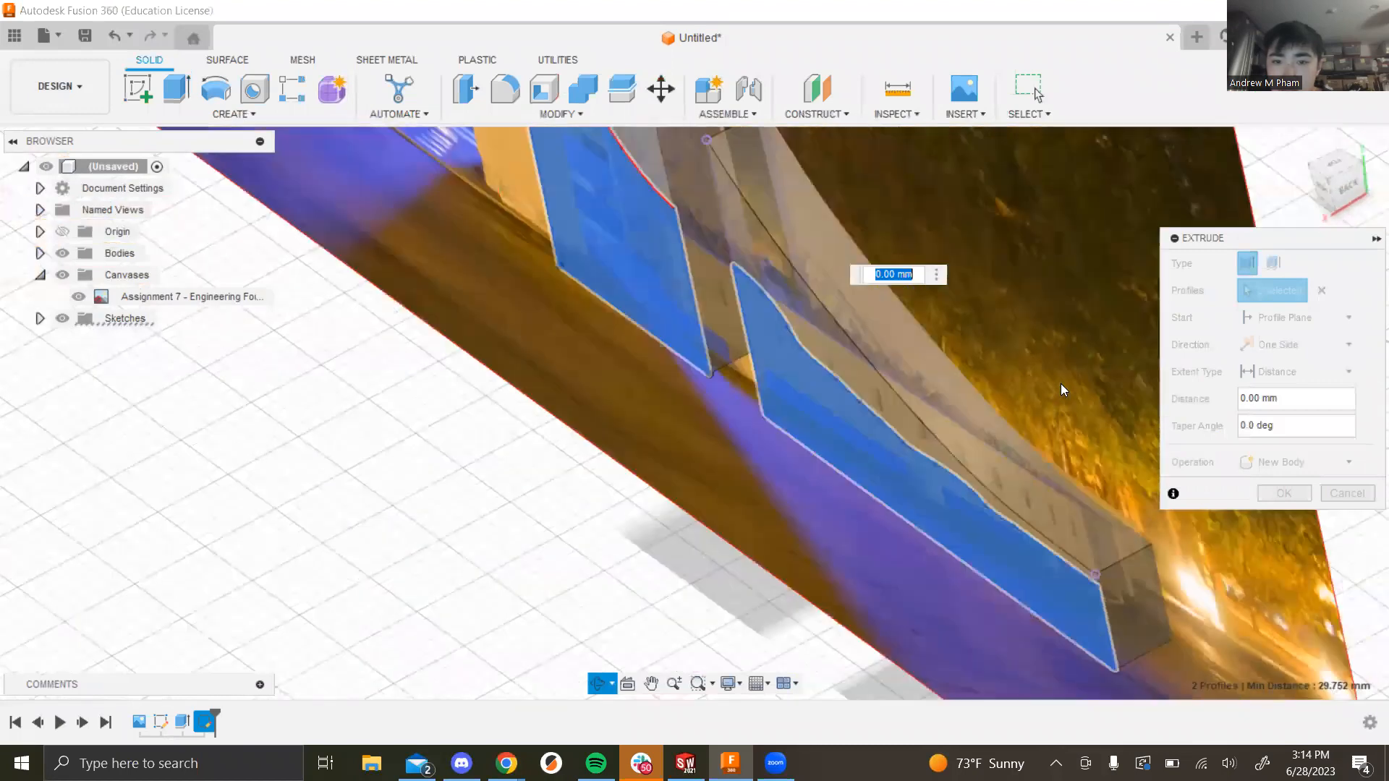
# Step: Set the extrusion distance to -2 mm so it becomes a cut
pyautogui.moveTo(1290, 398); pyautogui.dragTo(1234, 406)
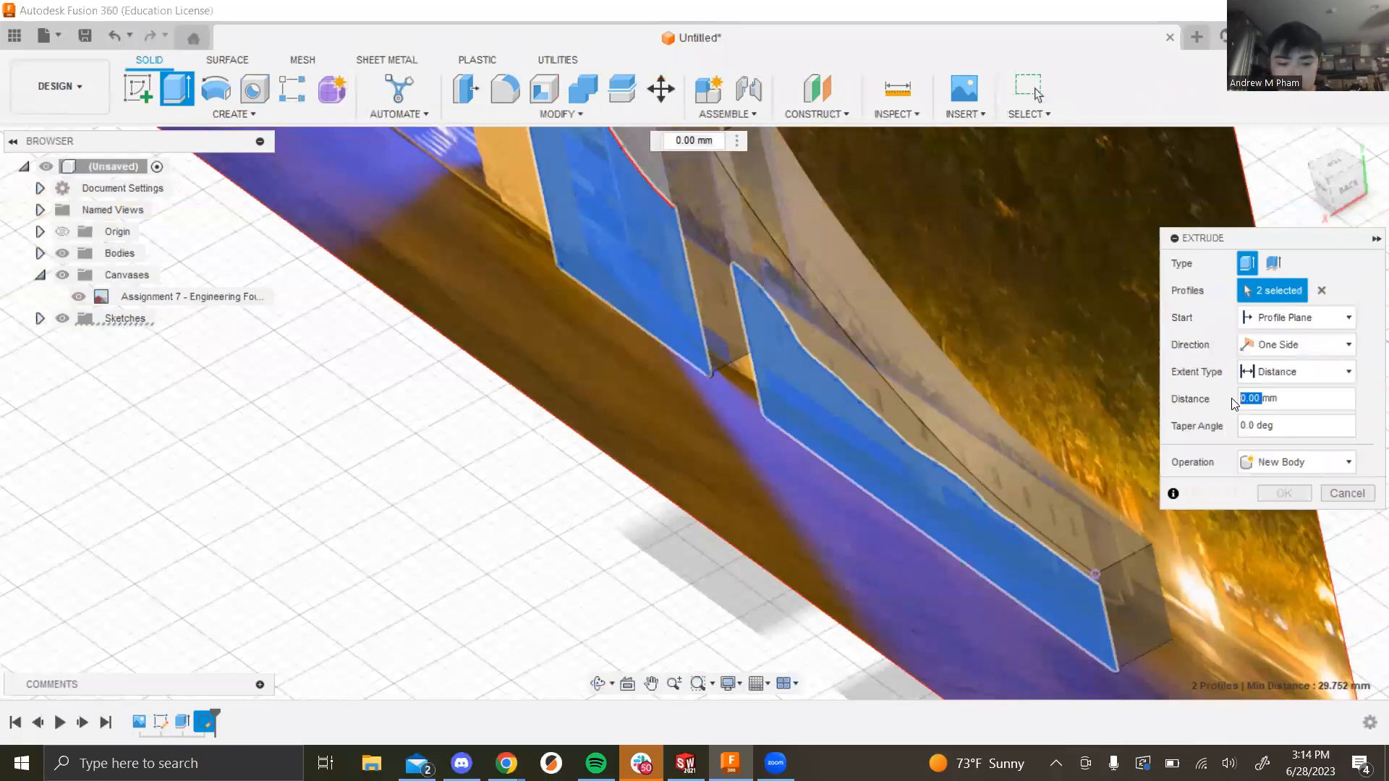
pyautogui.write('-2')
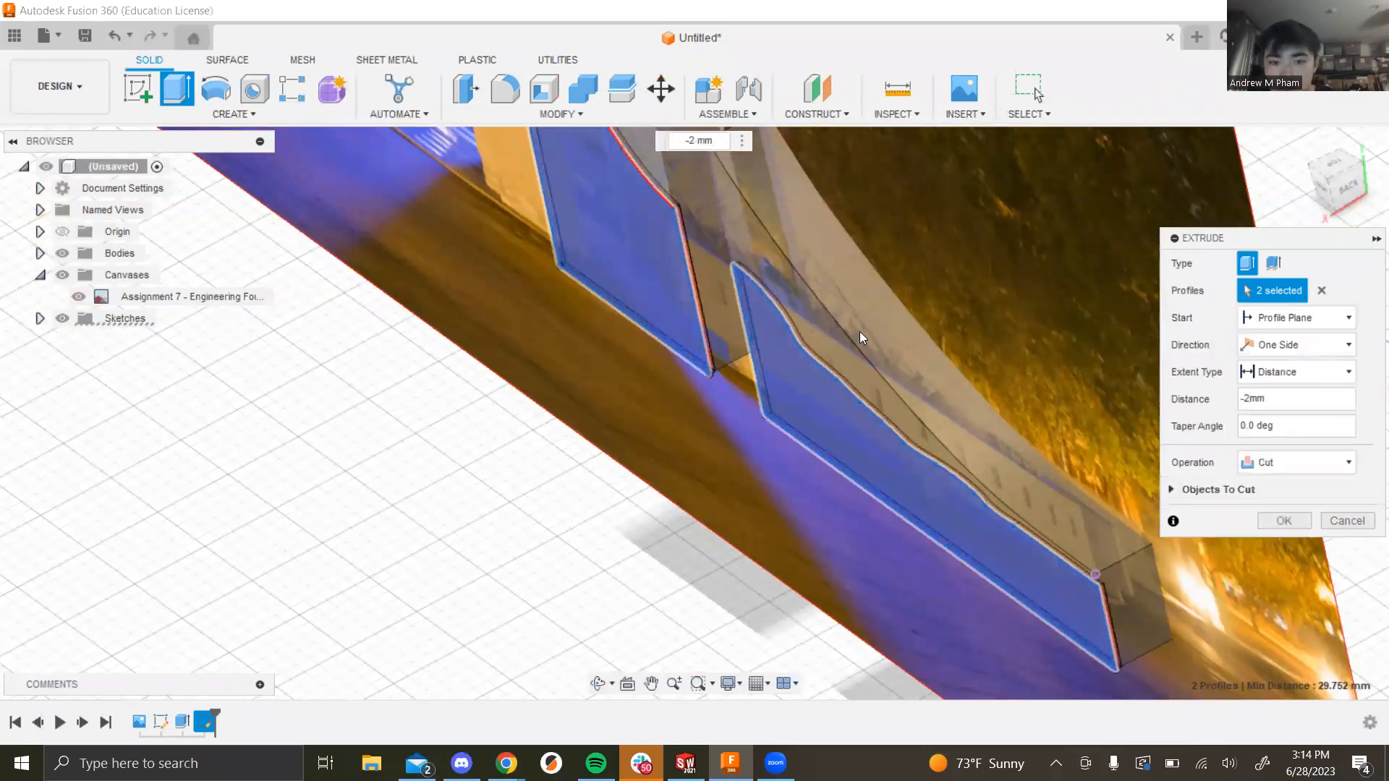
pyautogui.scroll(-6, 859, 332)
pyautogui.scroll(-2, 851, 221)
# Step: Hide the photo canvas, check the cut from several angles and commit it
pyautogui.keyDown('shift'); pyautogui.moveTo(955, 212); pyautogui.dragTo(30, 291, button='middle'); pyautogui.keyUp('shift')
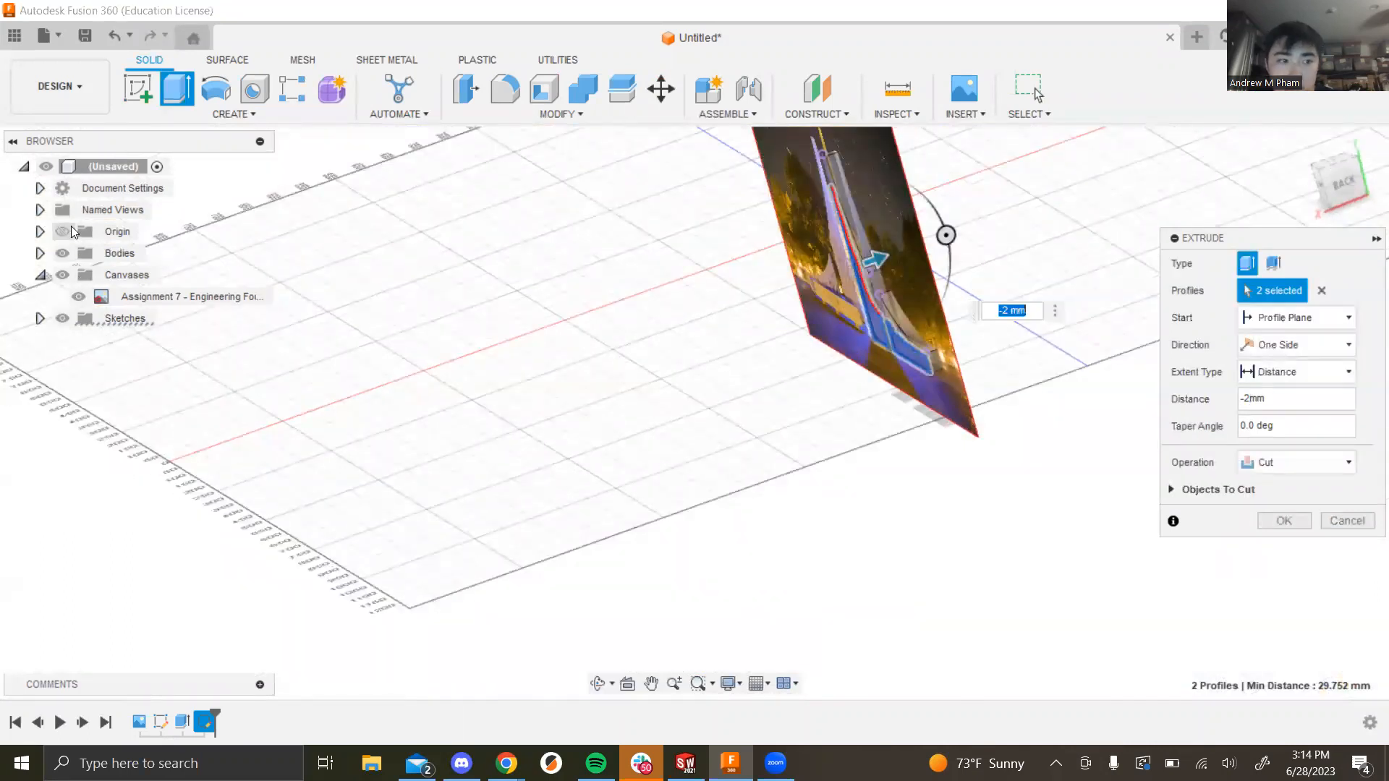
pyautogui.click(78, 297)
pyautogui.keyDown('shift'); pyautogui.moveTo(953, 309); pyautogui.dragTo(1001, 465, button='middle'); pyautogui.keyUp('shift')
pyautogui.keyDown('shift'); pyautogui.moveTo(955, 403); pyautogui.dragTo(988, 411, button='middle'); pyautogui.keyUp('shift')
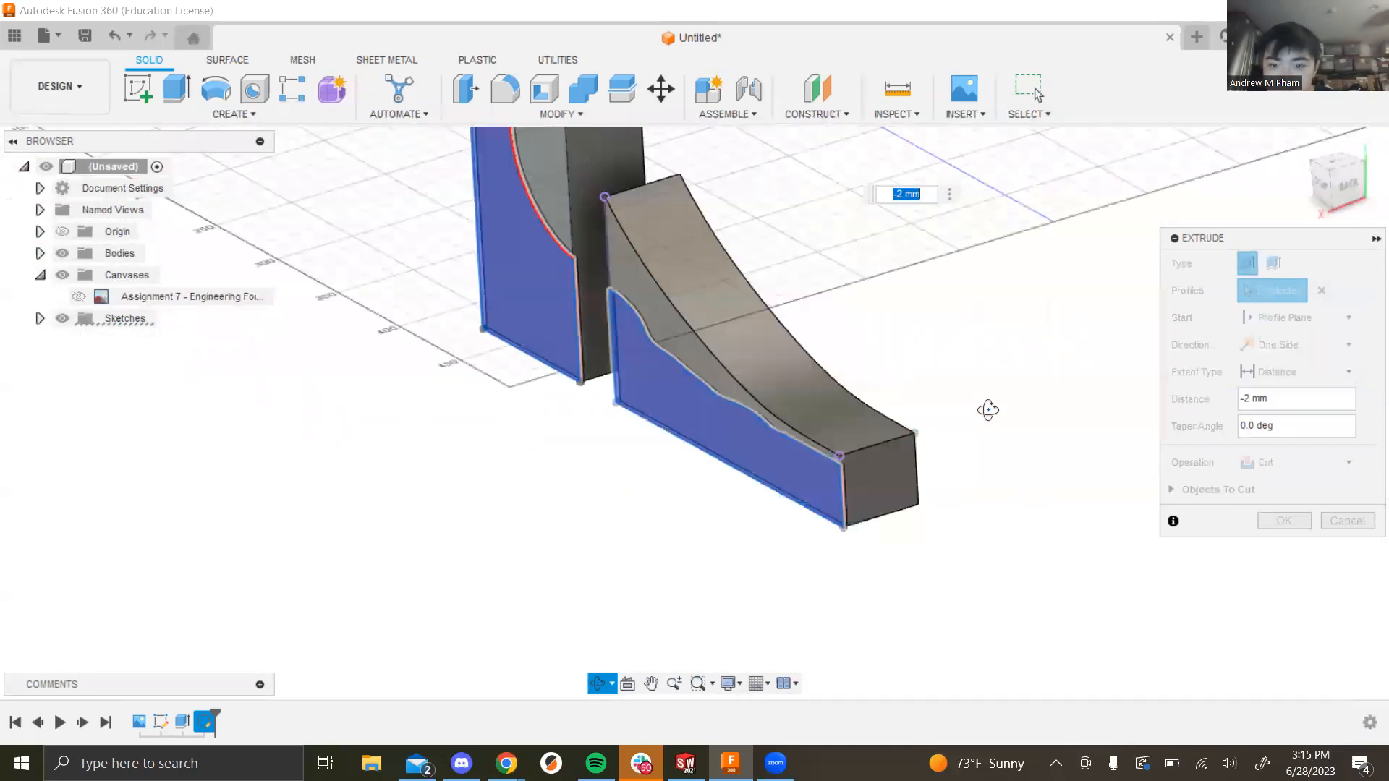
pyautogui.keyDown('shift'); pyautogui.moveTo(1223, 441); pyautogui.dragTo(949, 427, button='middle'); pyautogui.keyUp('shift')
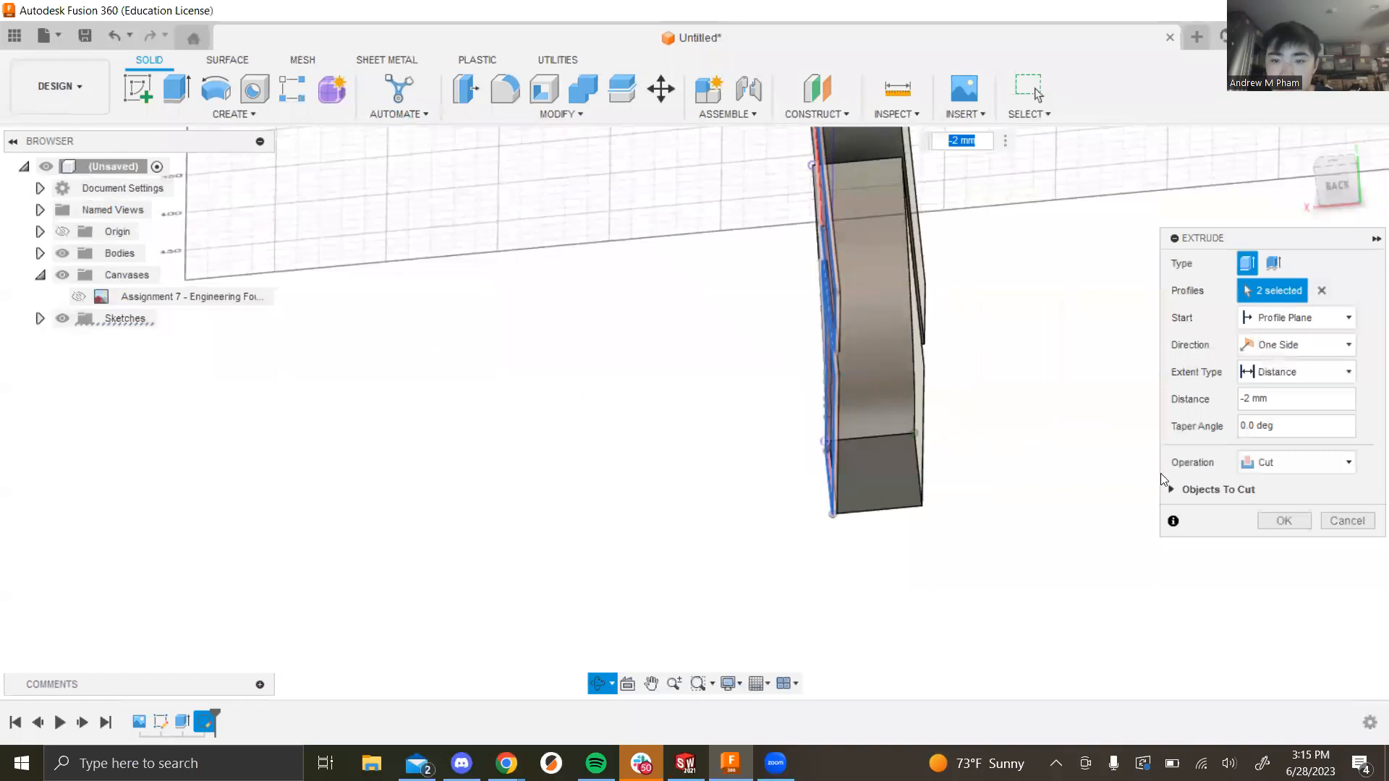
pyautogui.moveTo(1284, 399); pyautogui.dragTo(1195, 388)
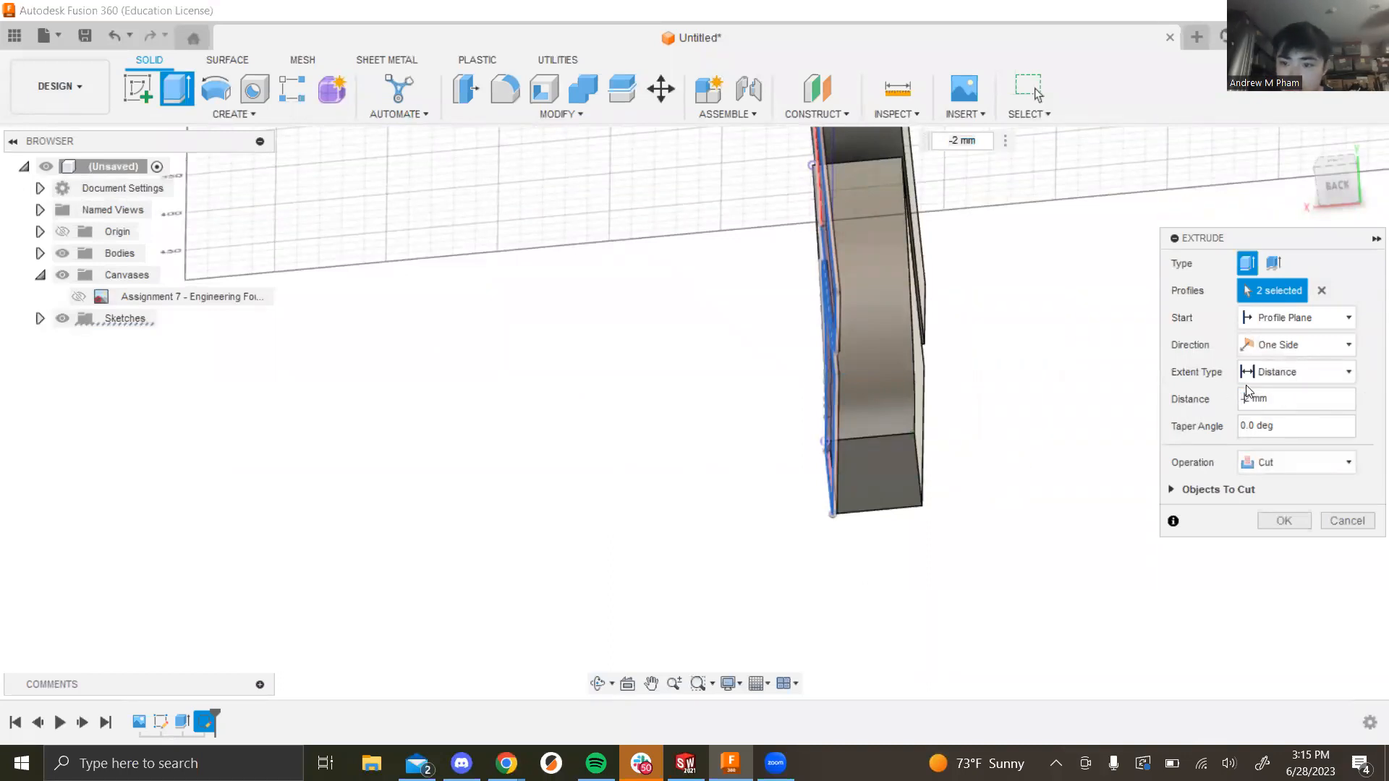
pyautogui.press('Return')
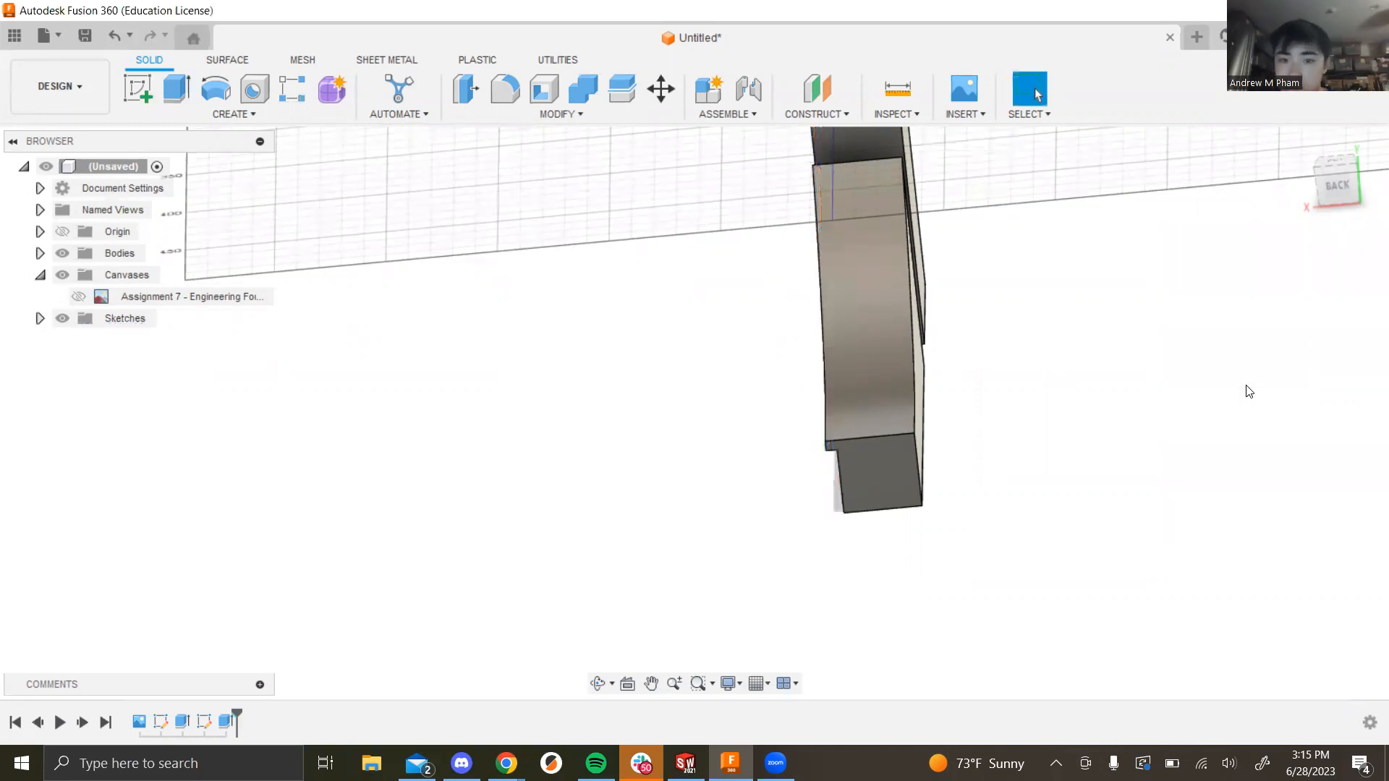
# Step: Orbit and pan around the fins to inspect the recessed faces
pyautogui.keyDown('shift'); pyautogui.moveTo(1011, 520); pyautogui.dragTo(1133, 492, button='middle'); pyautogui.keyUp('shift')
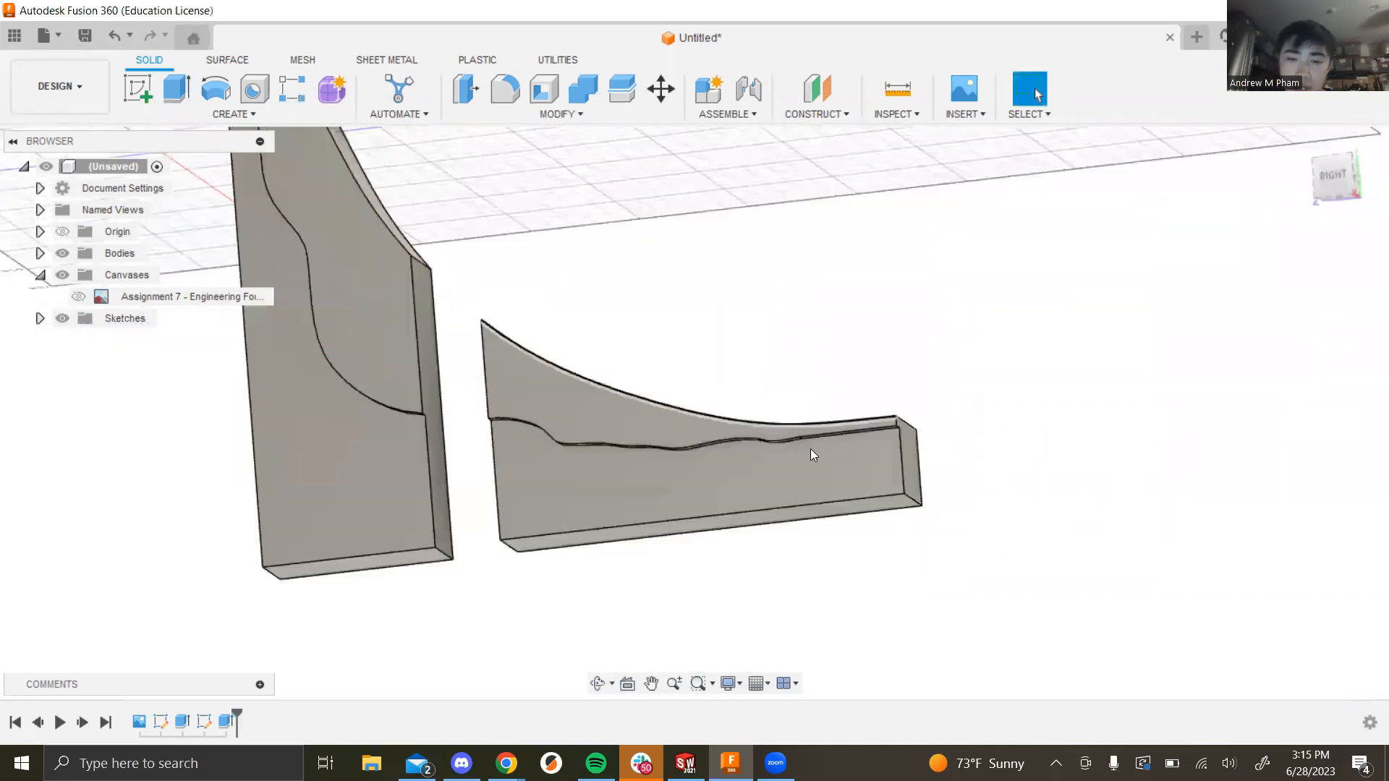
pyautogui.scroll(-3, 810, 449)
pyautogui.keyDown('shift'); pyautogui.moveTo(590, 322); pyautogui.dragTo(591, 409, button='middle'); pyautogui.keyUp('shift')
pyautogui.moveTo(556, 484); pyautogui.dragTo(451, 460, button='middle')
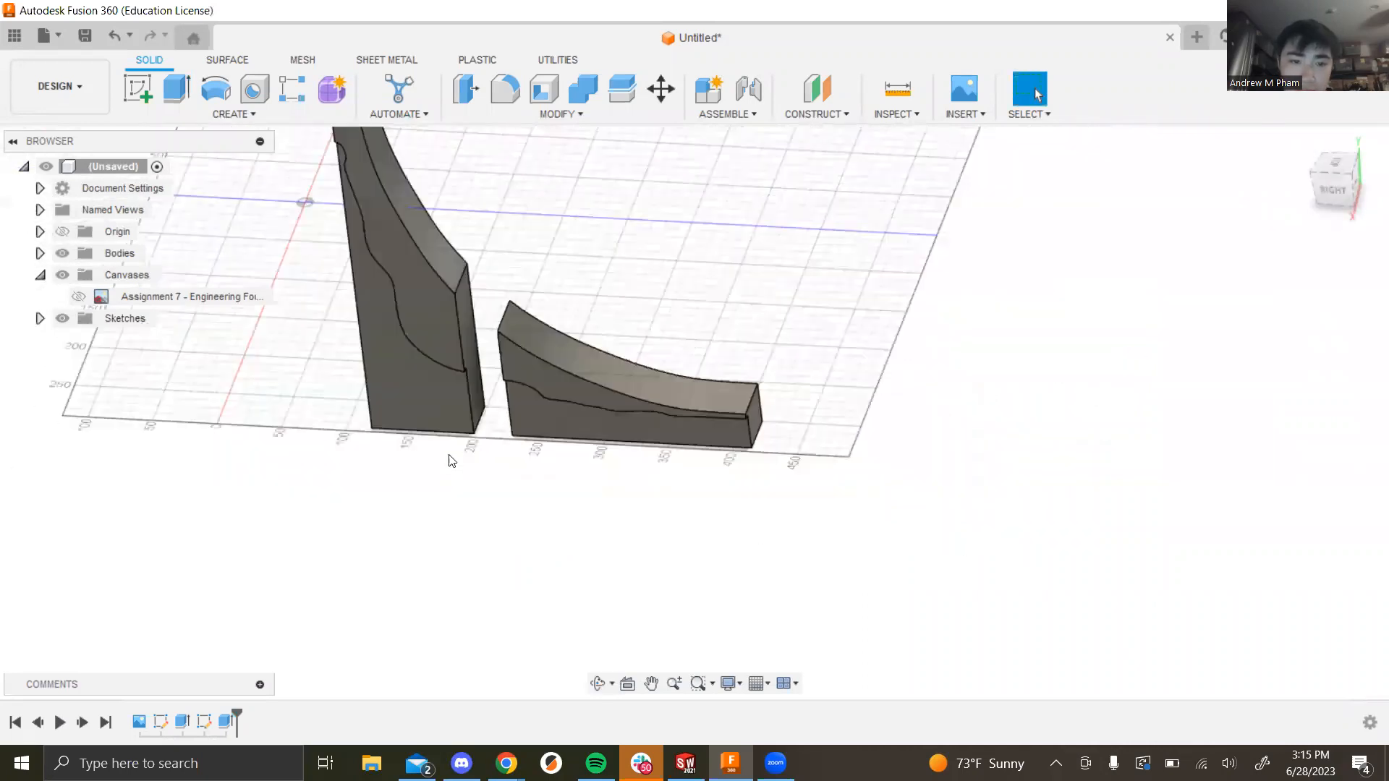
pyautogui.keyDown('shift'); pyautogui.moveTo(601, 549); pyautogui.dragTo(1030, 547, button='middle'); pyautogui.keyUp('shift')
# Step: Show the Sketch2 profiles on the fins and start a new Extrude
pyautogui.click(204, 721)
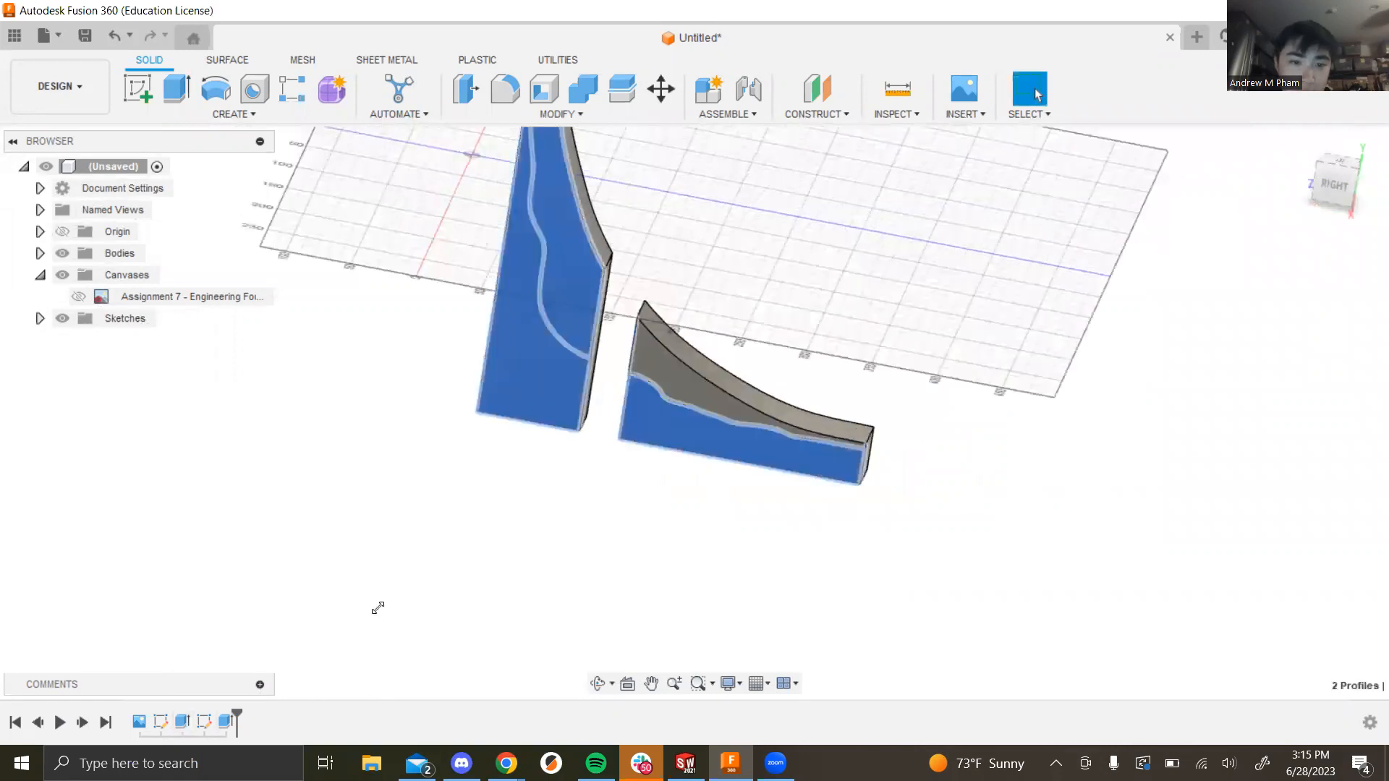
pyautogui.moveTo(561, 496)
pyautogui.keyDown('shift'); pyautogui.mouseDown(button='middle')
pyautogui.moveTo(536, 470)
pyautogui.moveTo(537, 506)
pyautogui.mouseUp(button='middle'); pyautogui.keyUp('shift')
pyautogui.click(177, 88)
pyautogui.keyDown('shift'); pyautogui.moveTo(992, 422); pyautogui.dragTo(937, 423, button='middle'); pyautogui.keyUp('shift')
# Step: Set the extrusion to start from the tall fin's side face with a -5 offset
pyautogui.click(1259, 320)
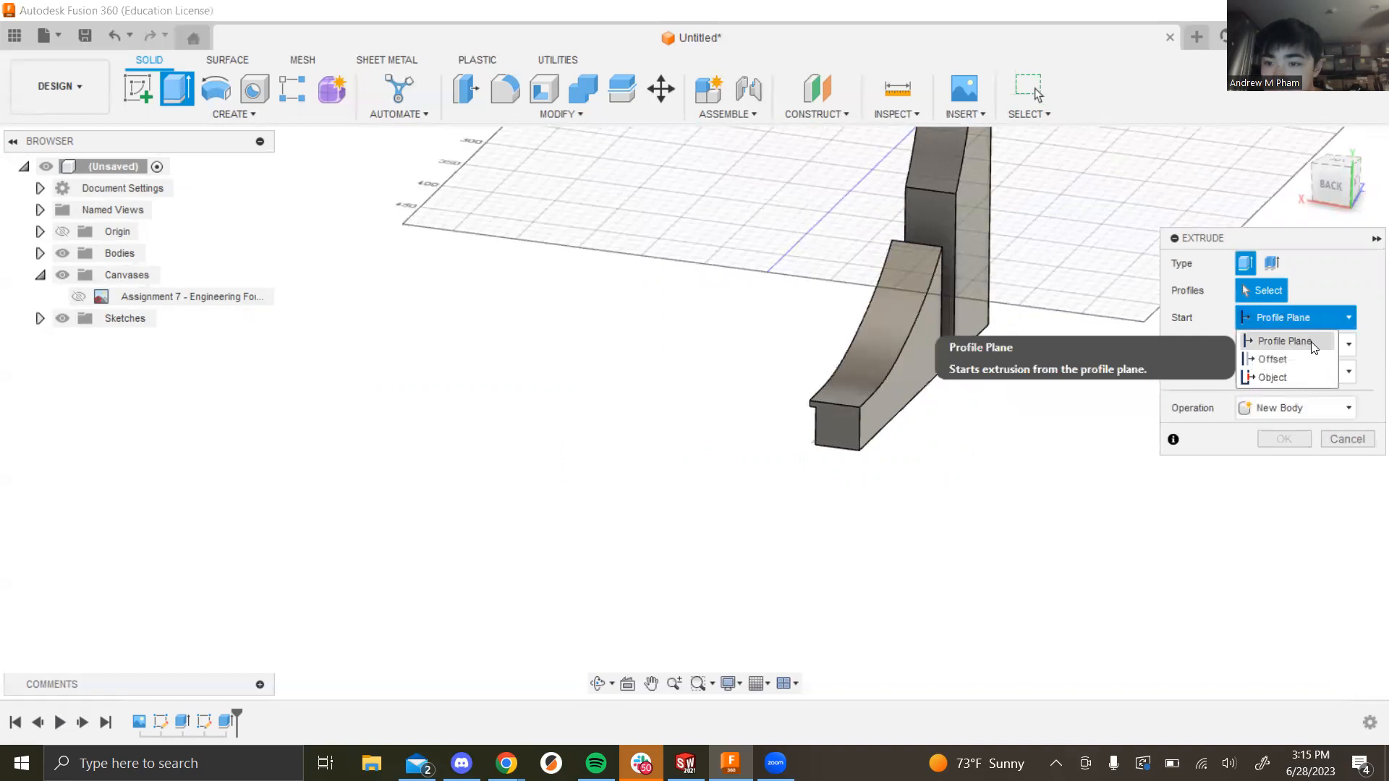
pyautogui.click(1309, 377)
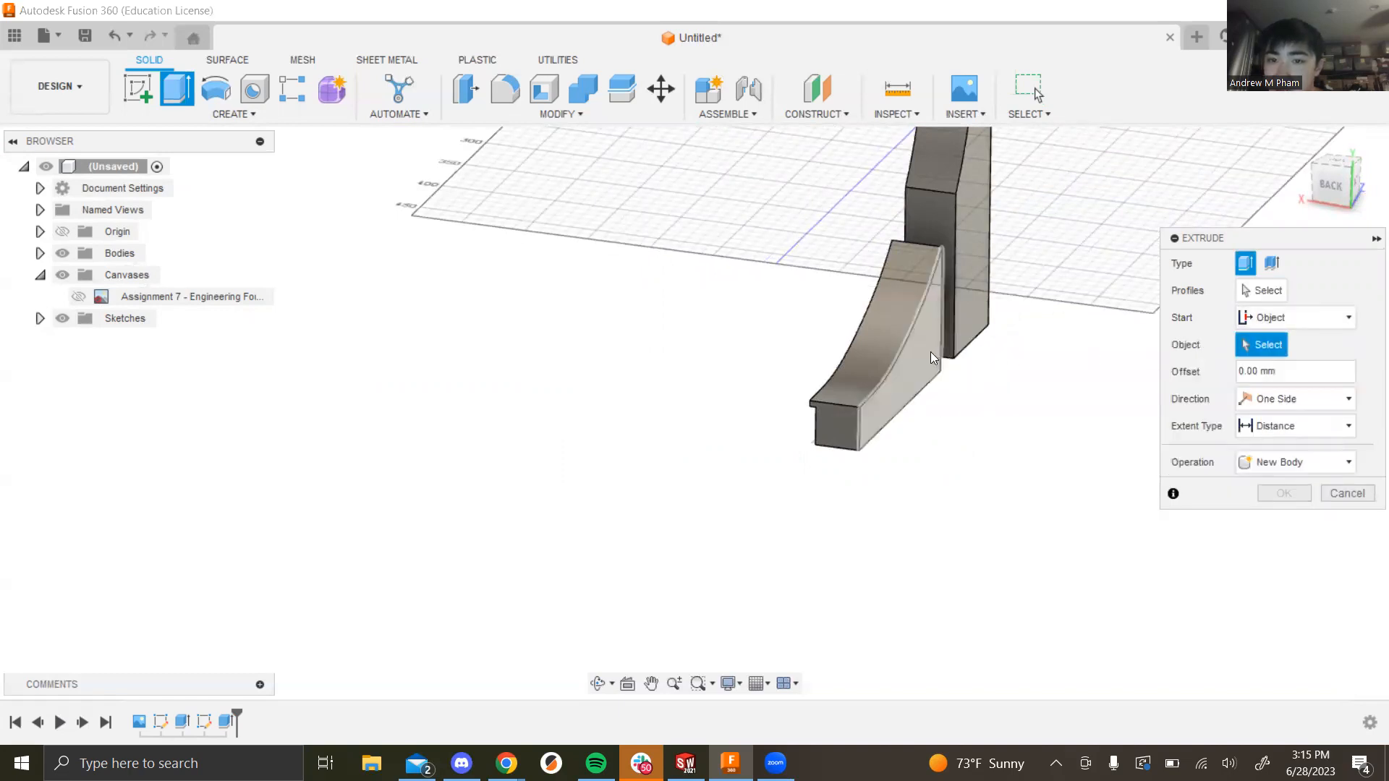
pyautogui.click(936, 363)
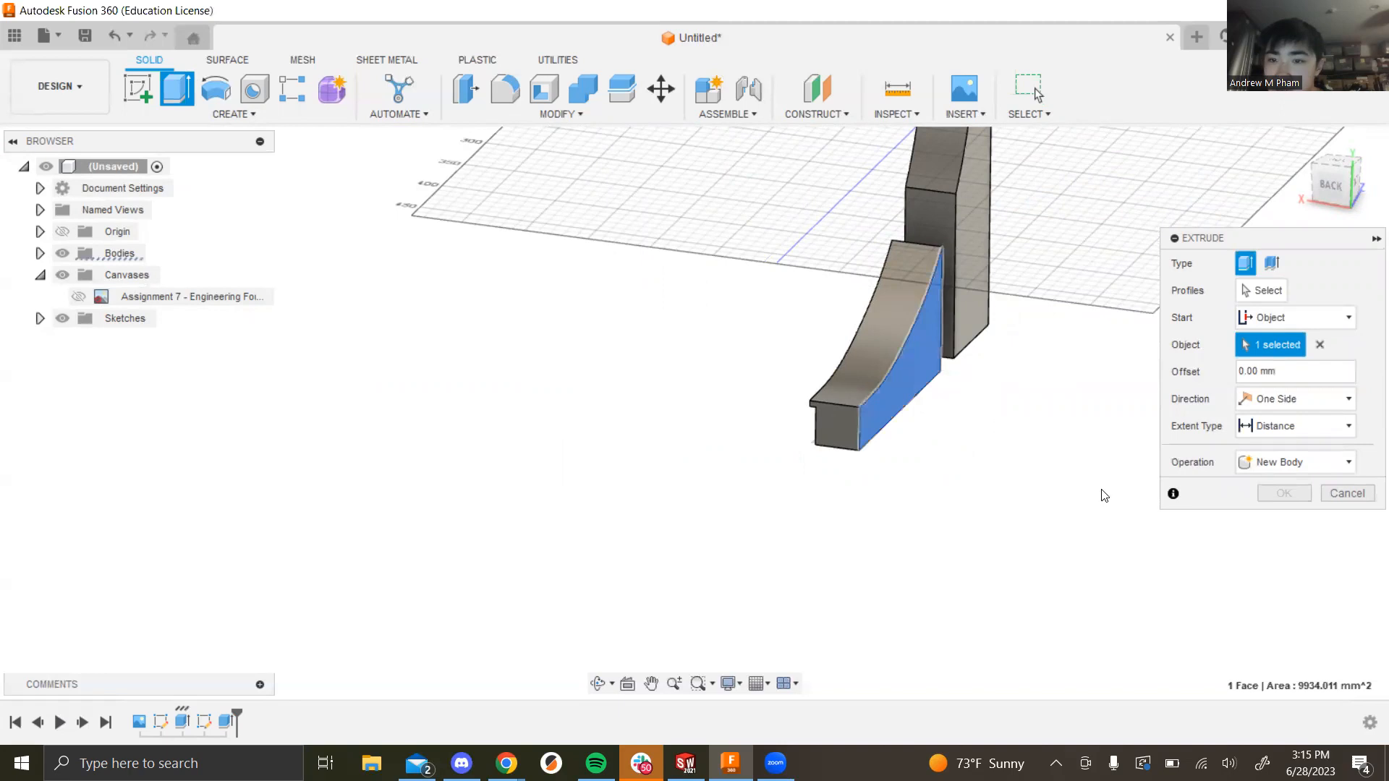
pyautogui.click(978, 316)
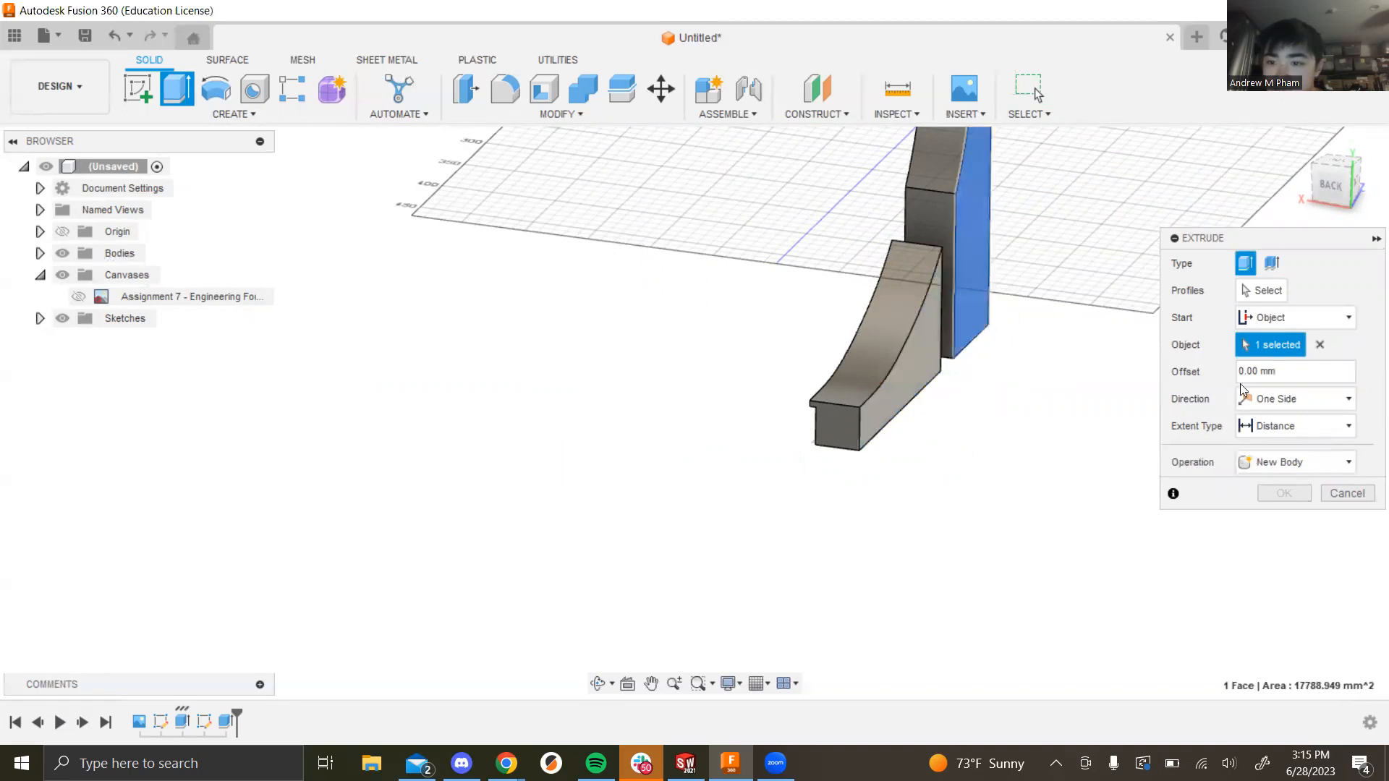
pyautogui.click(1307, 373)
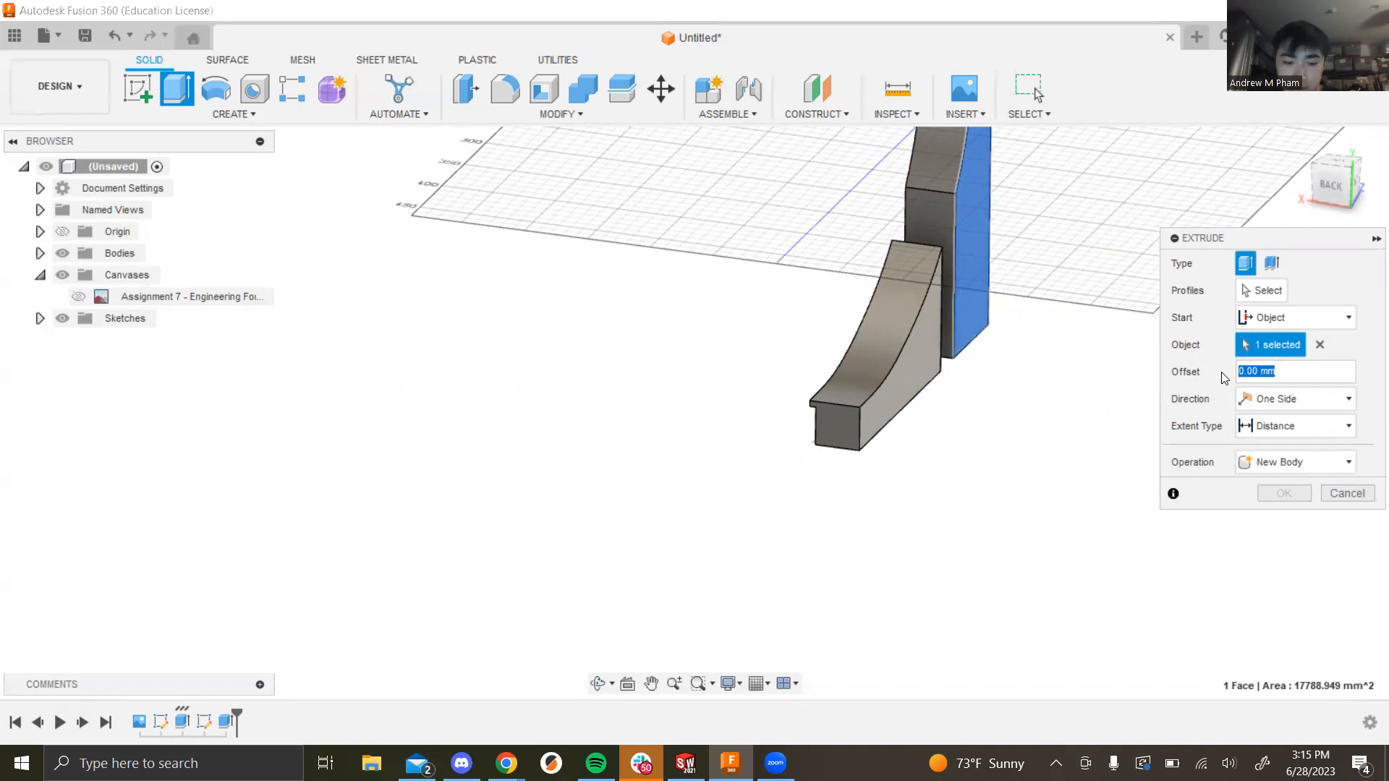
pyautogui.write('-5')
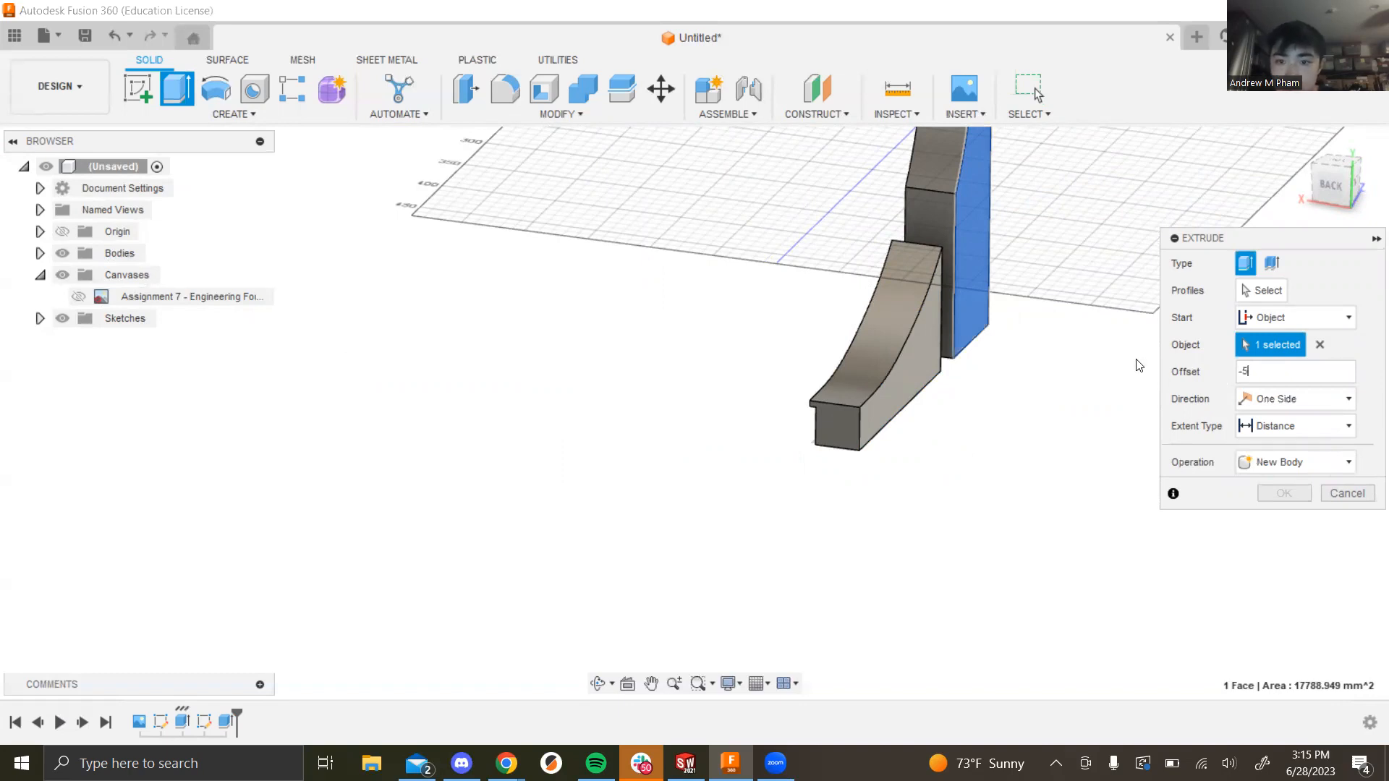
pyautogui.keyDown('shift'); pyautogui.moveTo(981, 356); pyautogui.dragTo(1125, 427, button='middle'); pyautogui.keyUp('shift')
# Step: Pick the fin profile regions to extrude, then select the offset value again
pyautogui.click(1262, 289)
pyautogui.click(911, 324)
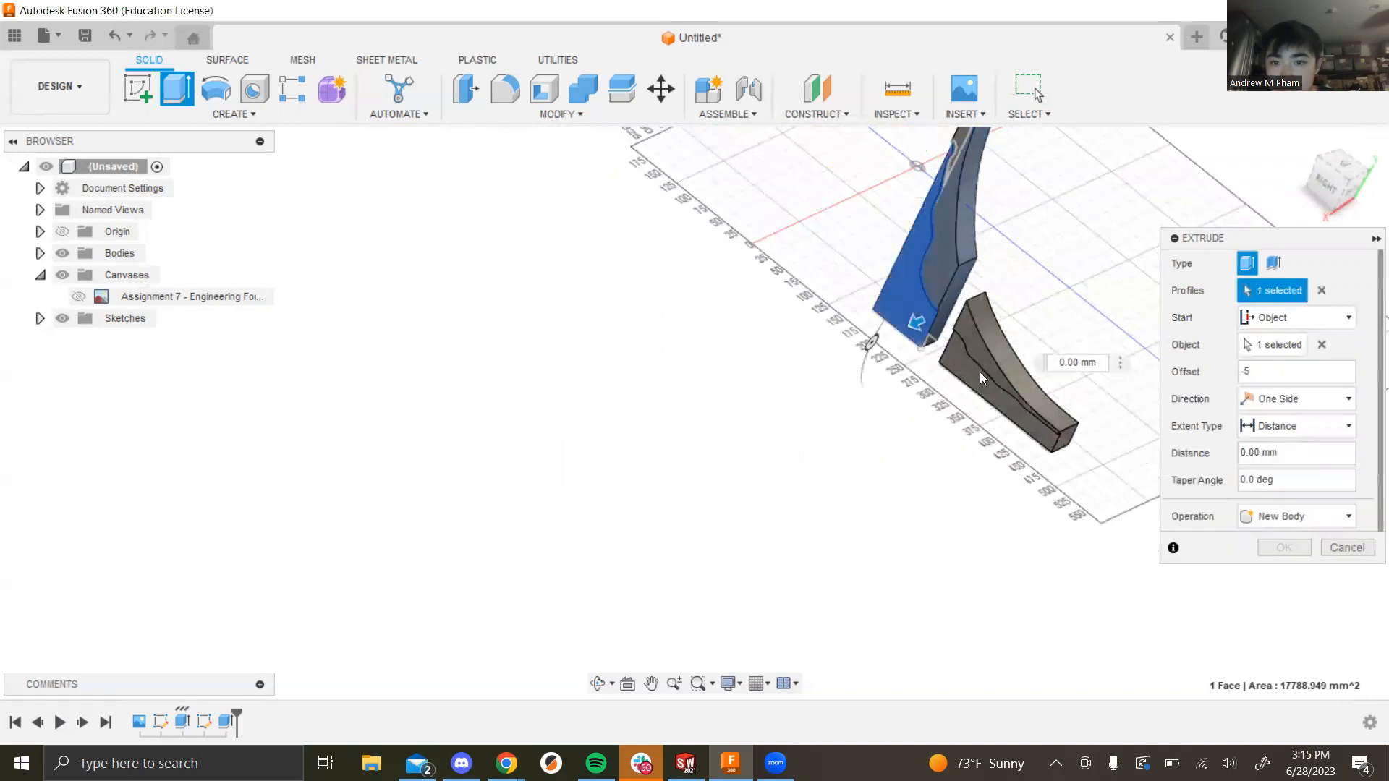
pyautogui.keyDown('shift'); pyautogui.moveTo(1058, 301); pyautogui.dragTo(951, 284, button='middle'); pyautogui.keyUp('shift')
pyautogui.scroll(5, 1063, 384)
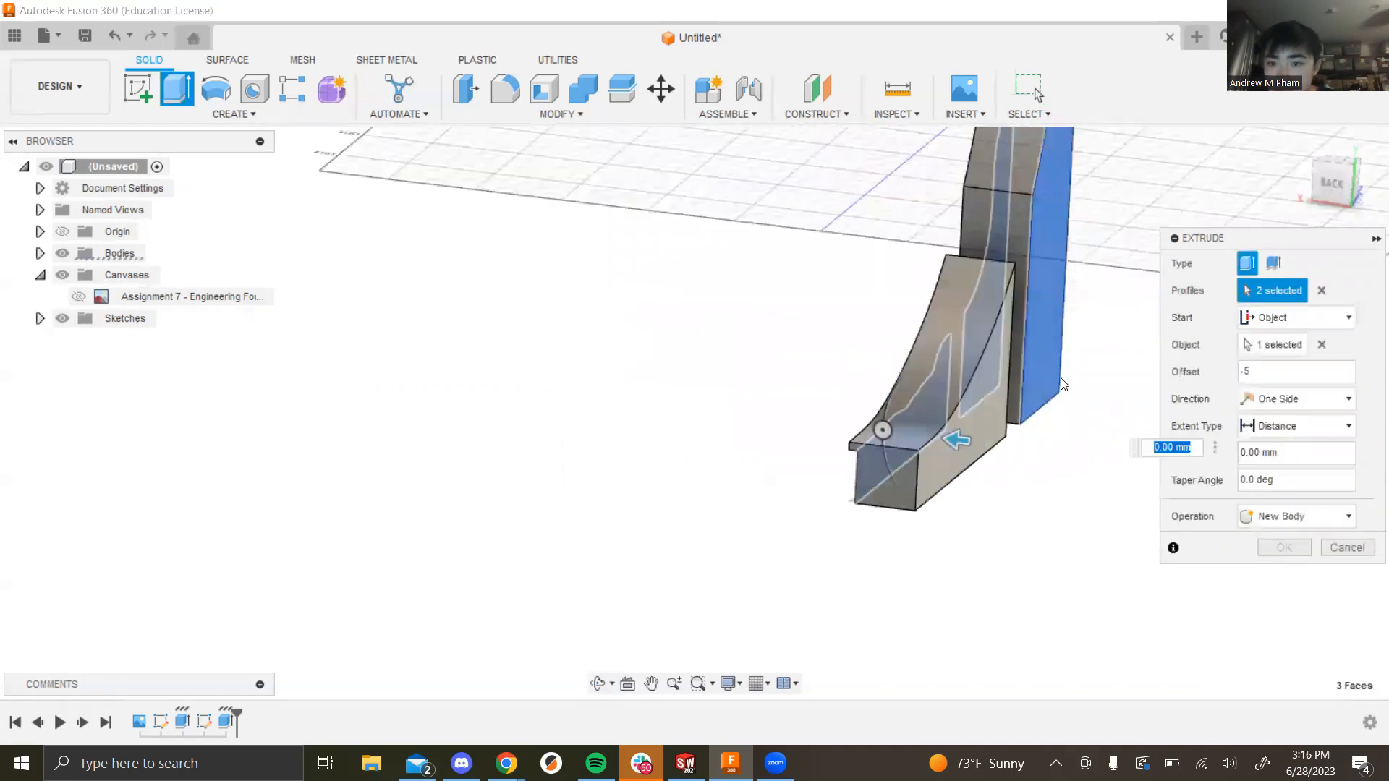
pyautogui.keyDown('shift'); pyautogui.moveTo(1029, 536); pyautogui.dragTo(1042, 510, button='middle'); pyautogui.keyUp('shift')
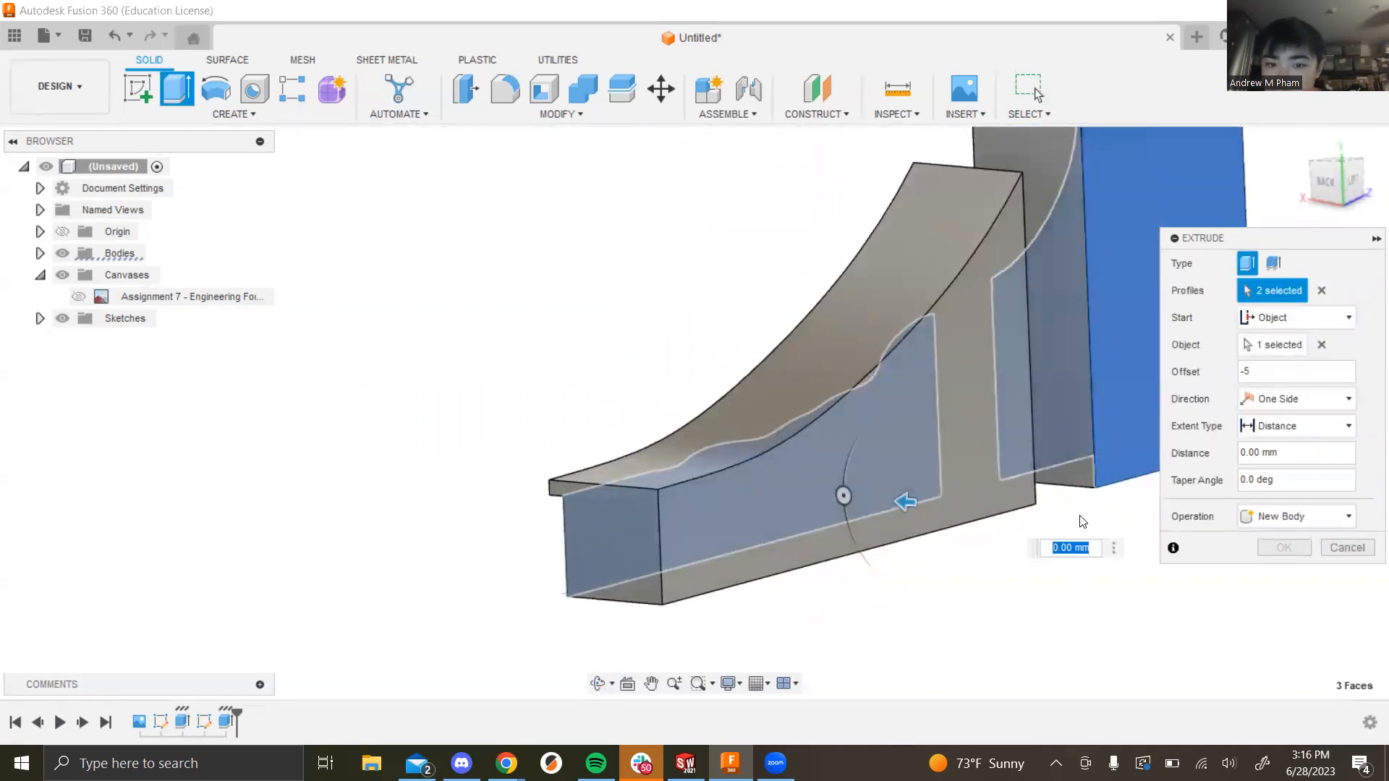
pyautogui.scroll(-3, 1022, 608)
pyautogui.keyDown('shift'); pyautogui.moveTo(1015, 614); pyautogui.dragTo(1063, 634, button='middle'); pyautogui.keyUp('shift')
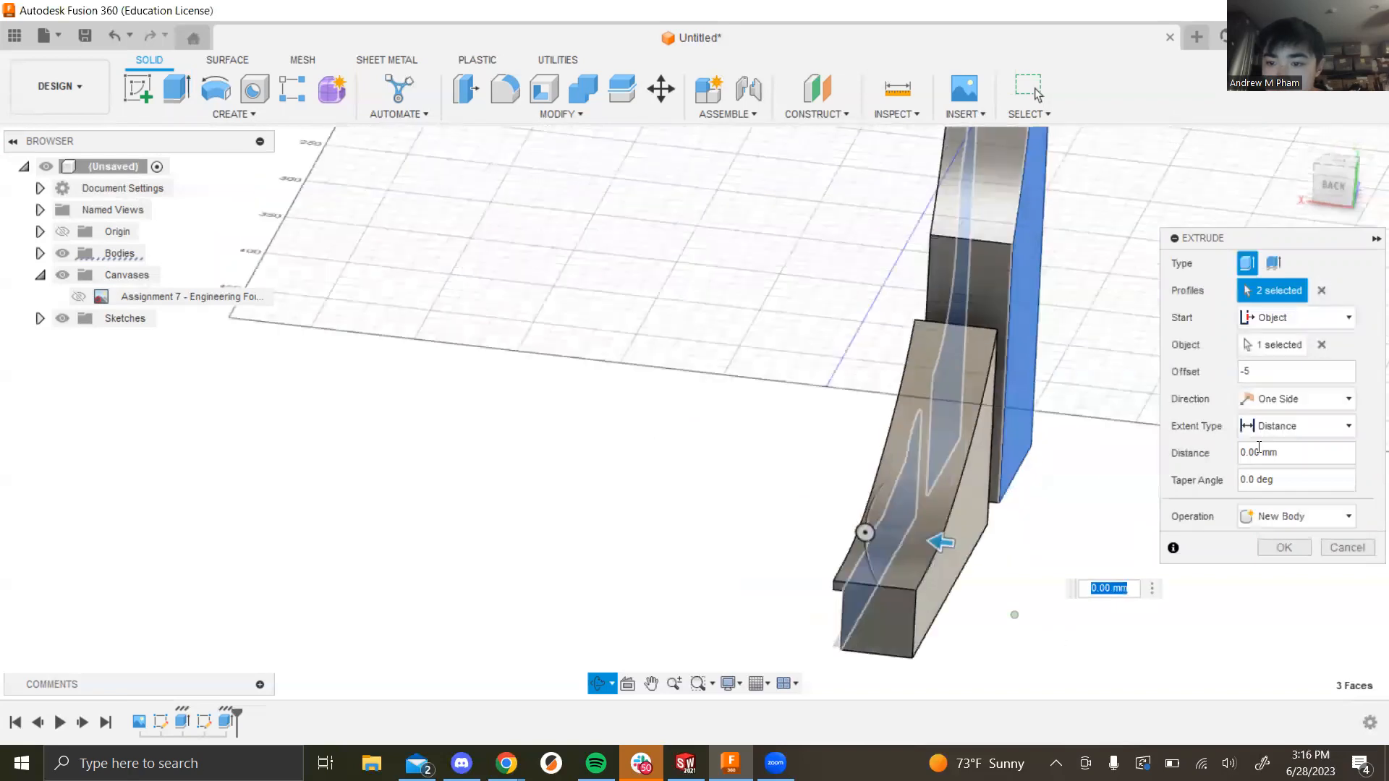
pyautogui.click(1293, 372)
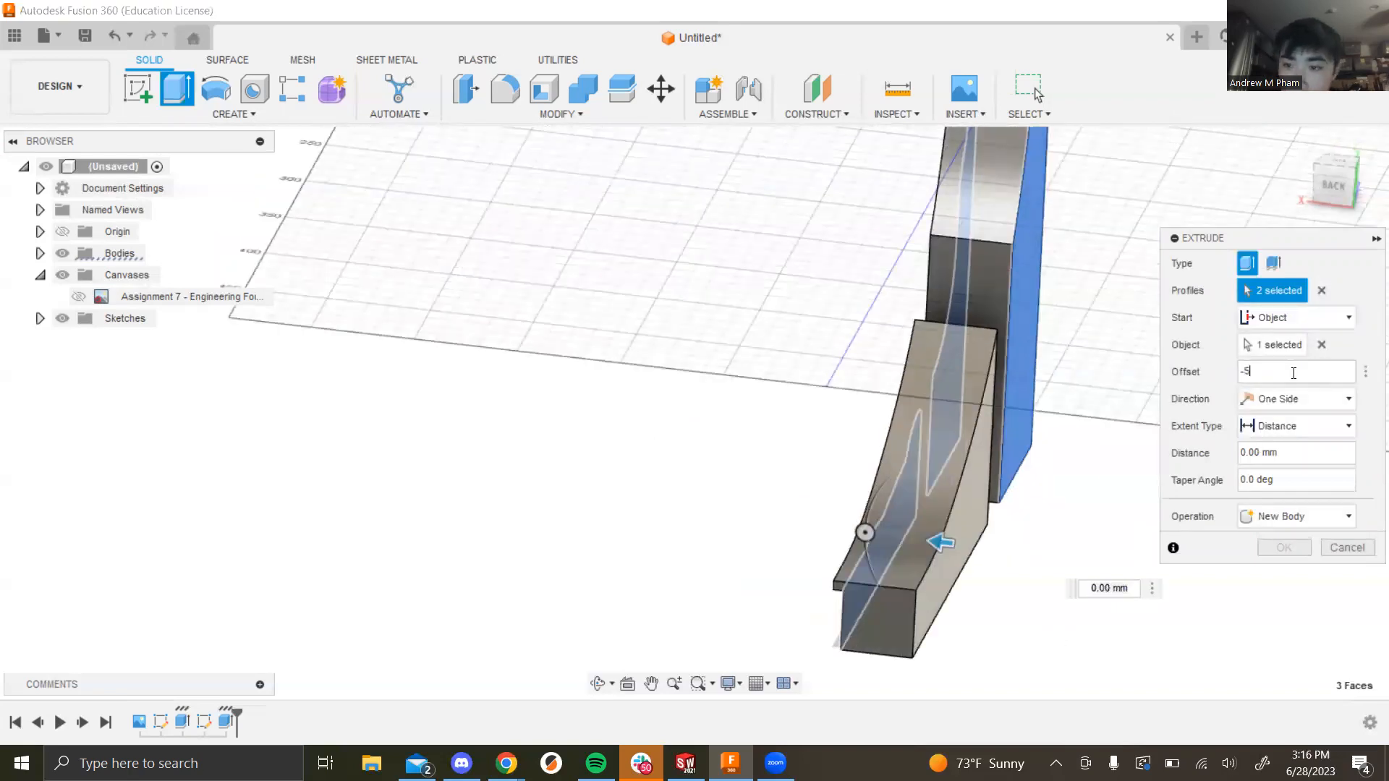
# Step: Set the extrude distance to 5 mm and the offset to 0 mm
pyautogui.press('Tab')
pyautogui.write('-5mm')
pyautogui.hotkey('shift', 'Tab')
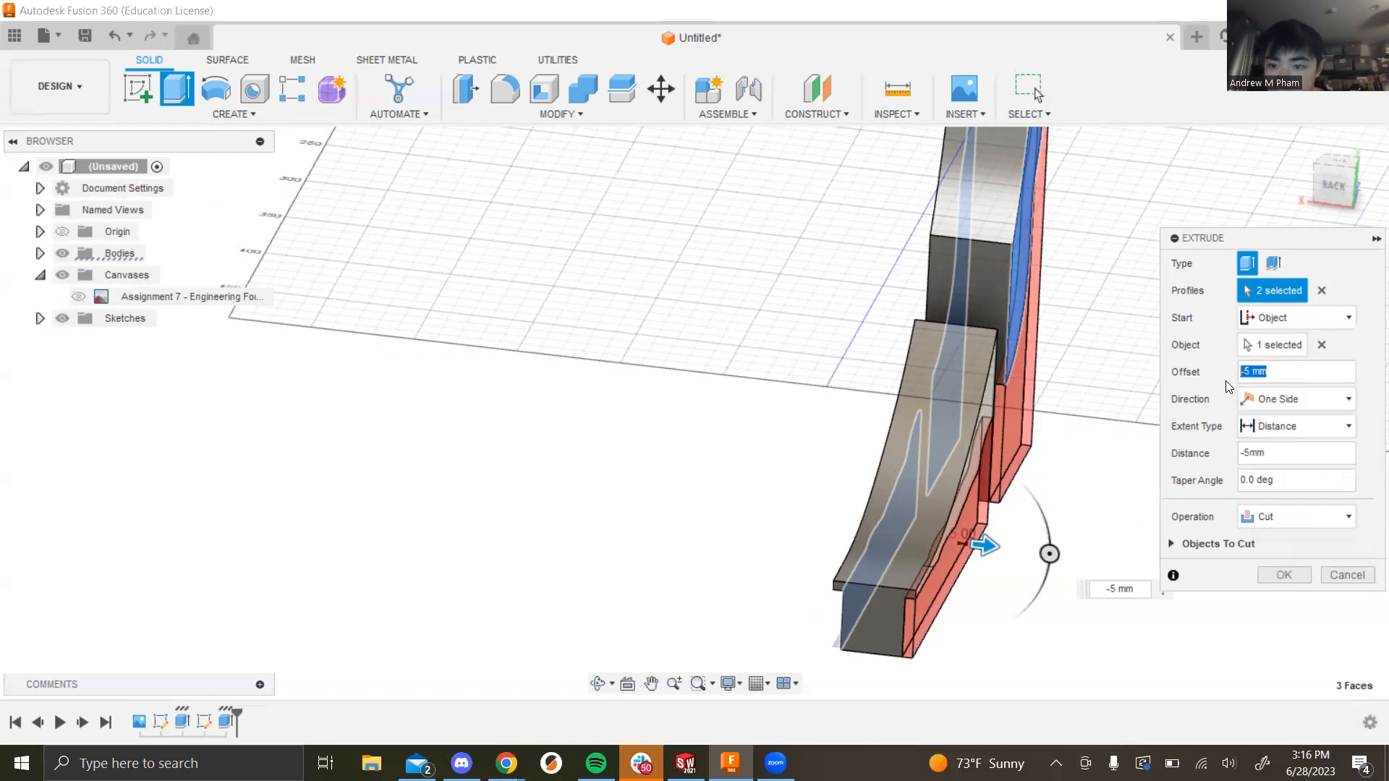
pyautogui.write('0')
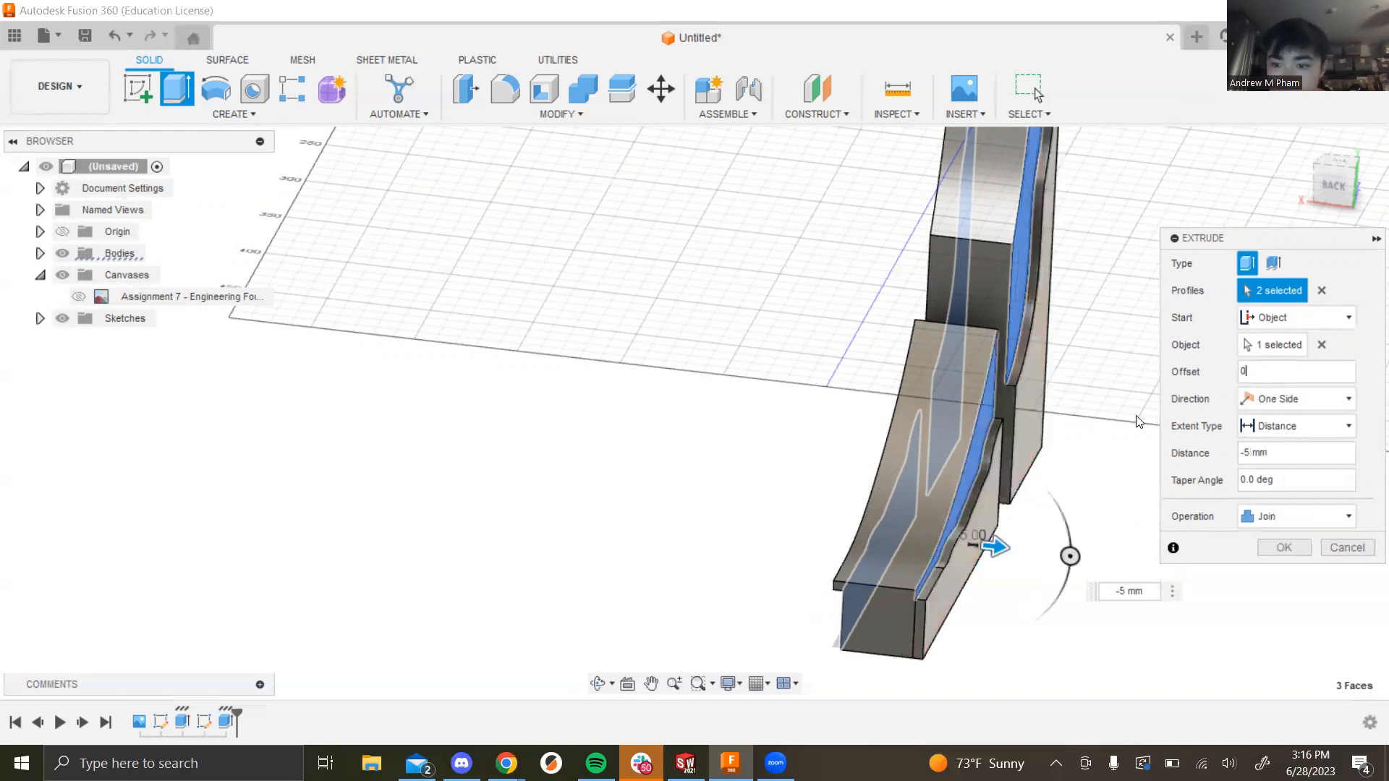
pyautogui.click(1246, 452)
pyautogui.press('BackSpace')
# Step: Keep Start as Object and check the red cut preview through both fins from several angles
pyautogui.moveTo(1037, 684)
pyautogui.keyDown('shift'); pyautogui.mouseDown(button='middle')
pyautogui.moveTo(1057, 619)
pyautogui.moveTo(1048, 658)
pyautogui.mouseUp(button='middle'); pyautogui.keyUp('shift')
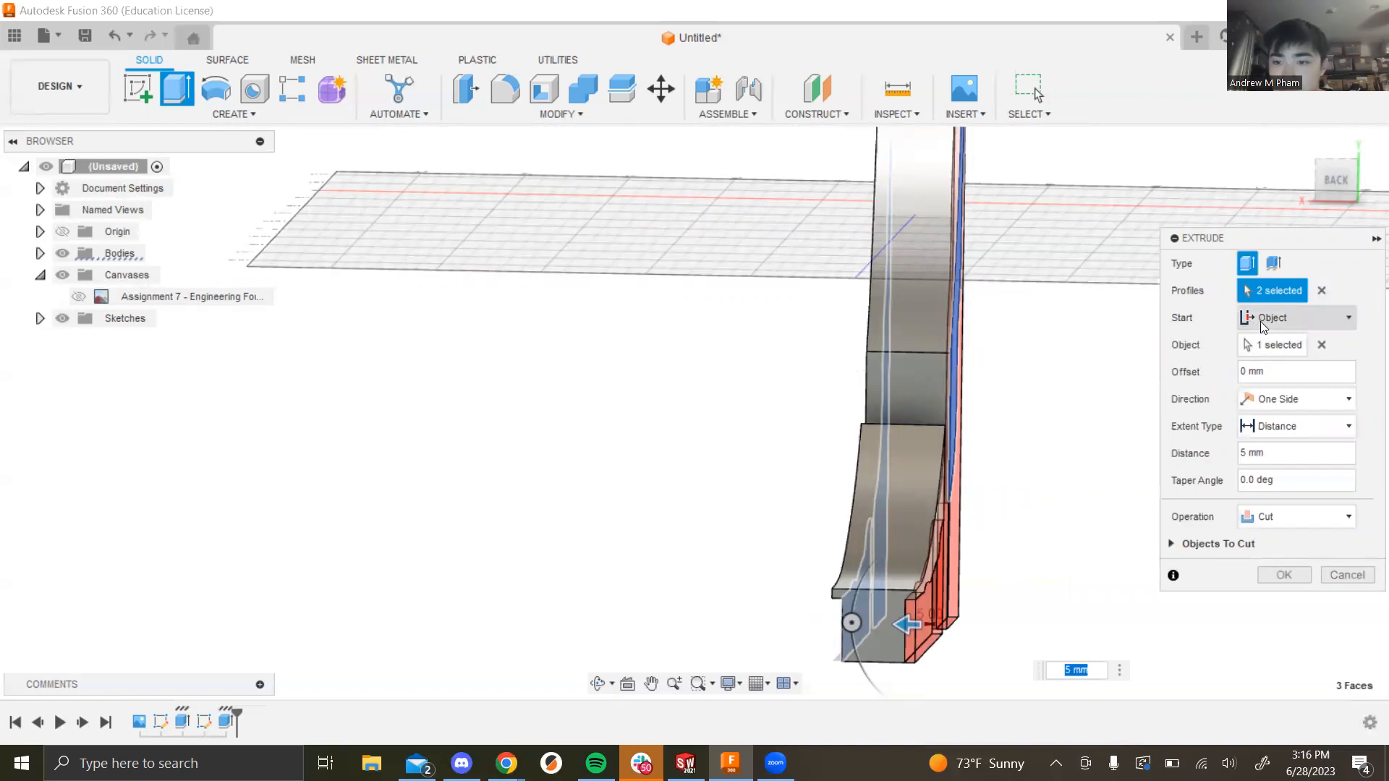
pyautogui.keyDown('shift'); pyautogui.moveTo(1041, 406); pyautogui.dragTo(1141, 366, button='middle'); pyautogui.keyUp('shift')
pyautogui.keyDown('shift'); pyautogui.moveTo(819, 466); pyautogui.dragTo(1014, 549, button='middle'); pyautogui.keyUp('shift')
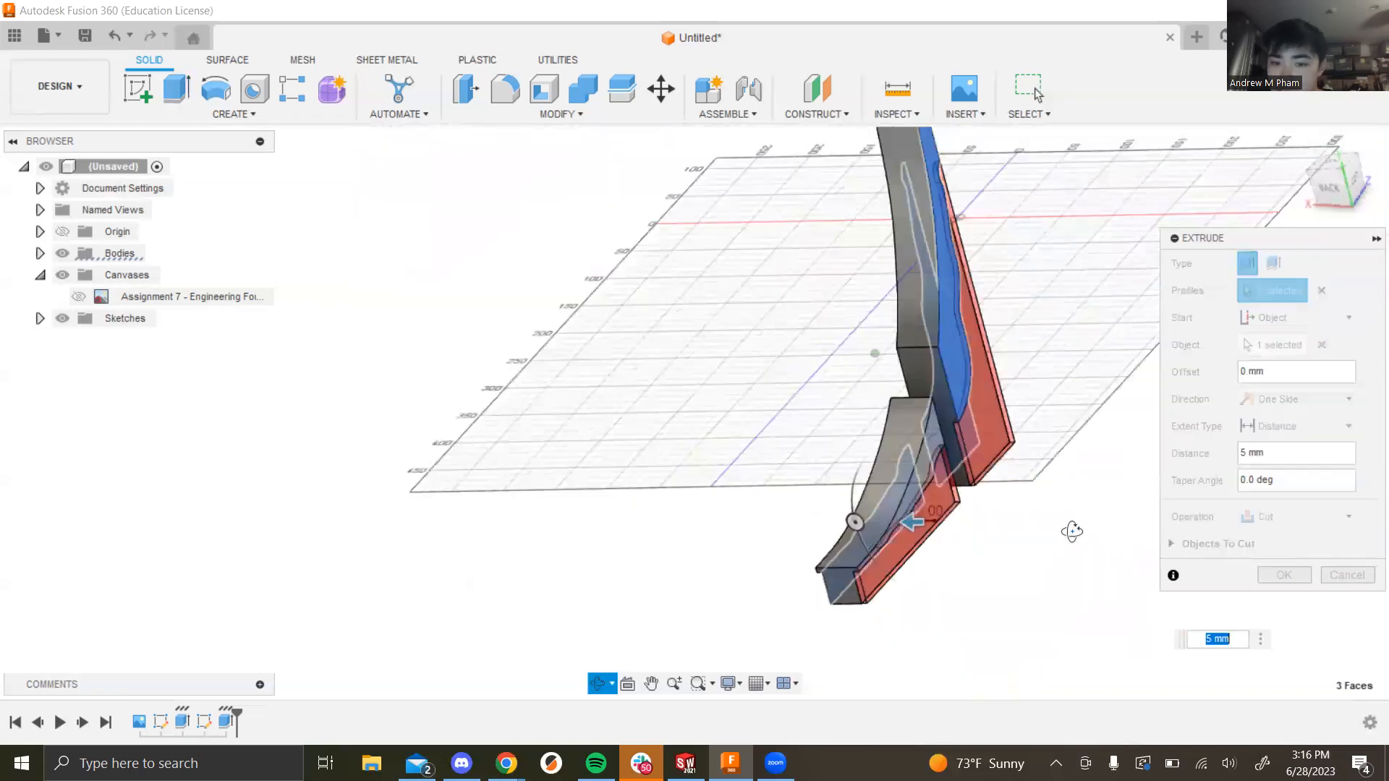
pyautogui.click(1286, 318)
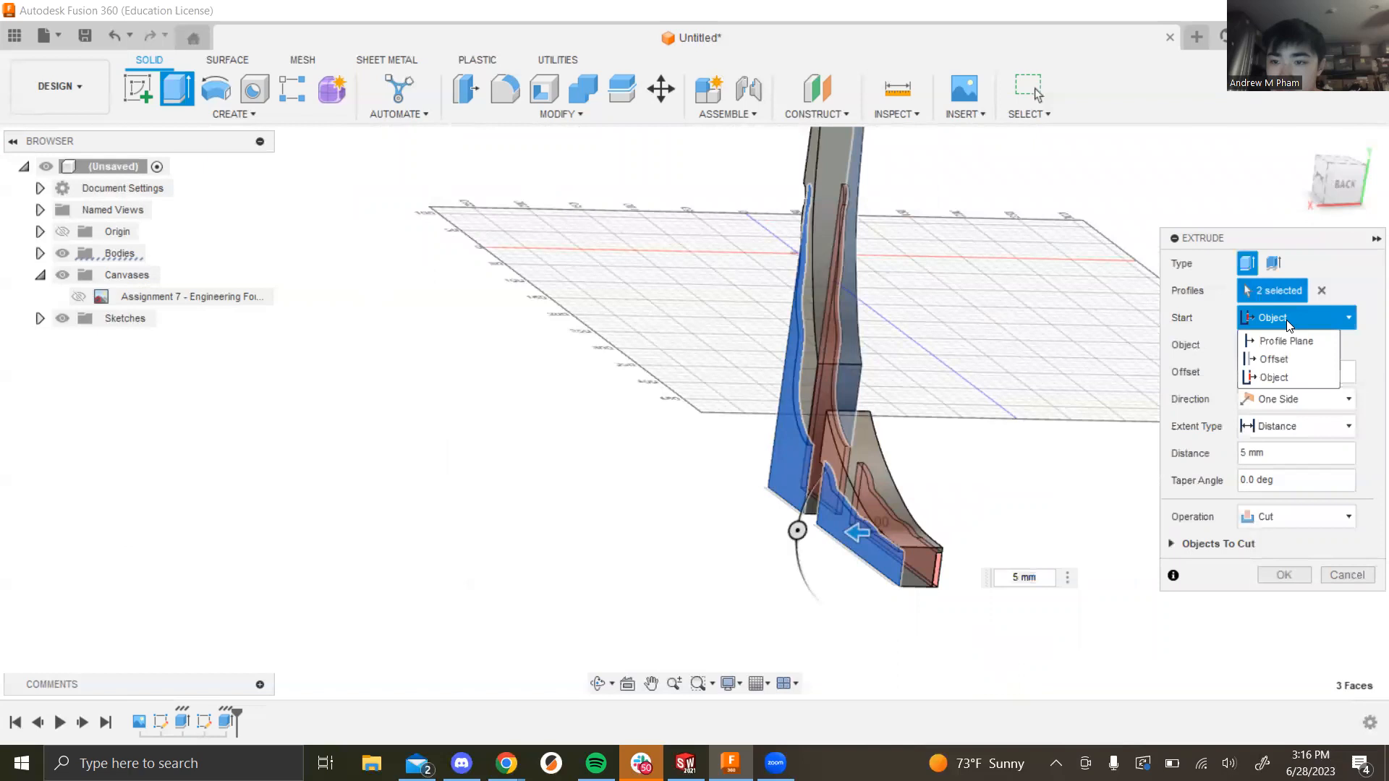
pyautogui.click(1277, 378)
pyautogui.keyDown('shift'); pyautogui.moveTo(1048, 474); pyautogui.dragTo(975, 498, button='middle'); pyautogui.keyUp('shift')
pyautogui.scroll(4, 988, 462)
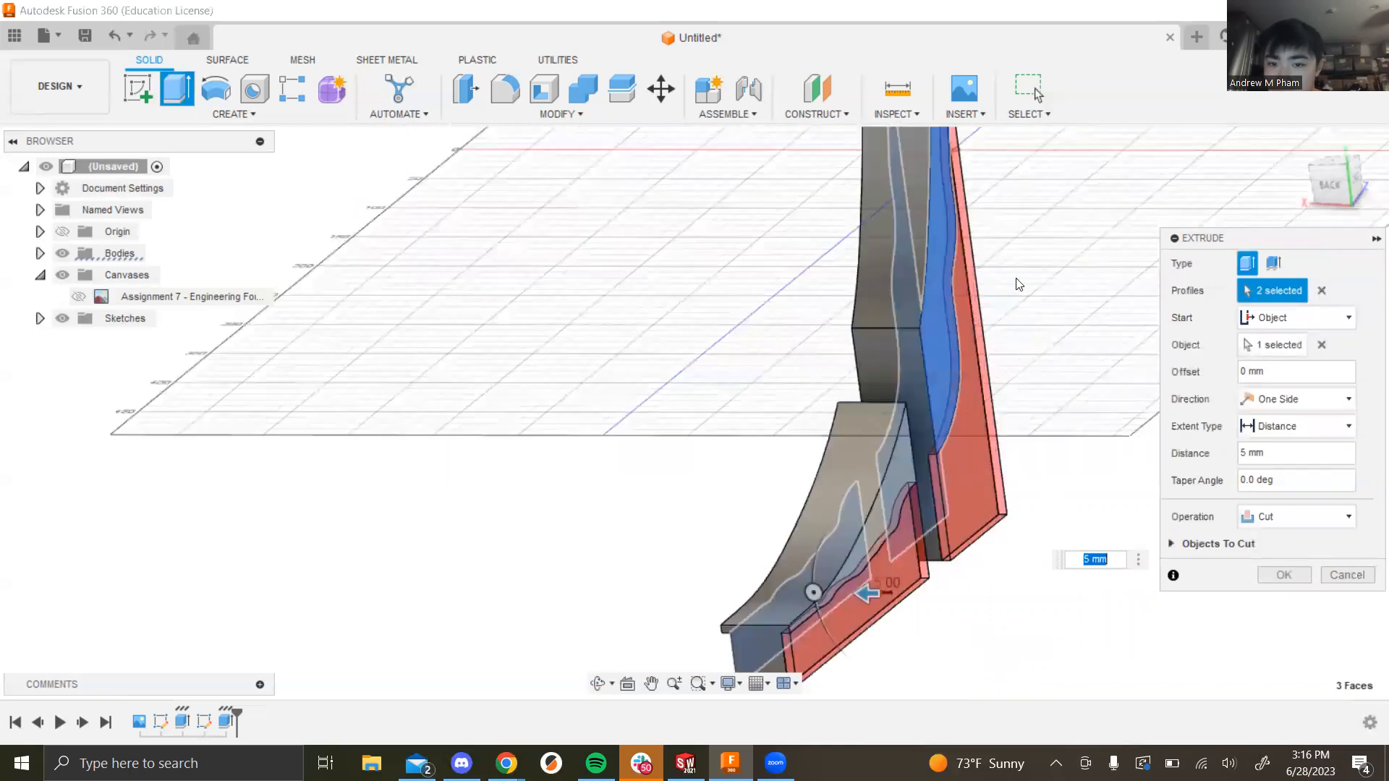
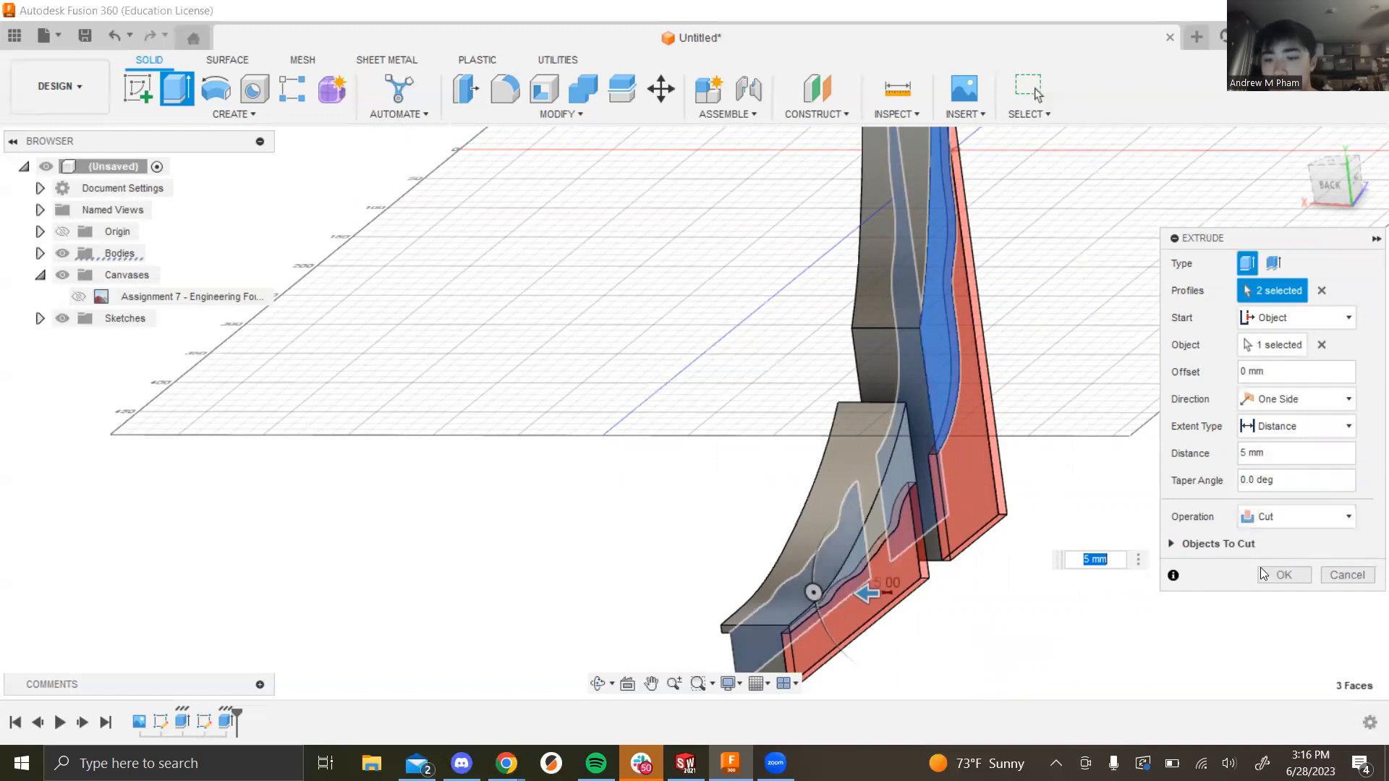
# Step: Commit the 5 mm extrude cut through the two fin profiles and orbit to view it
pyautogui.click(1284, 574)
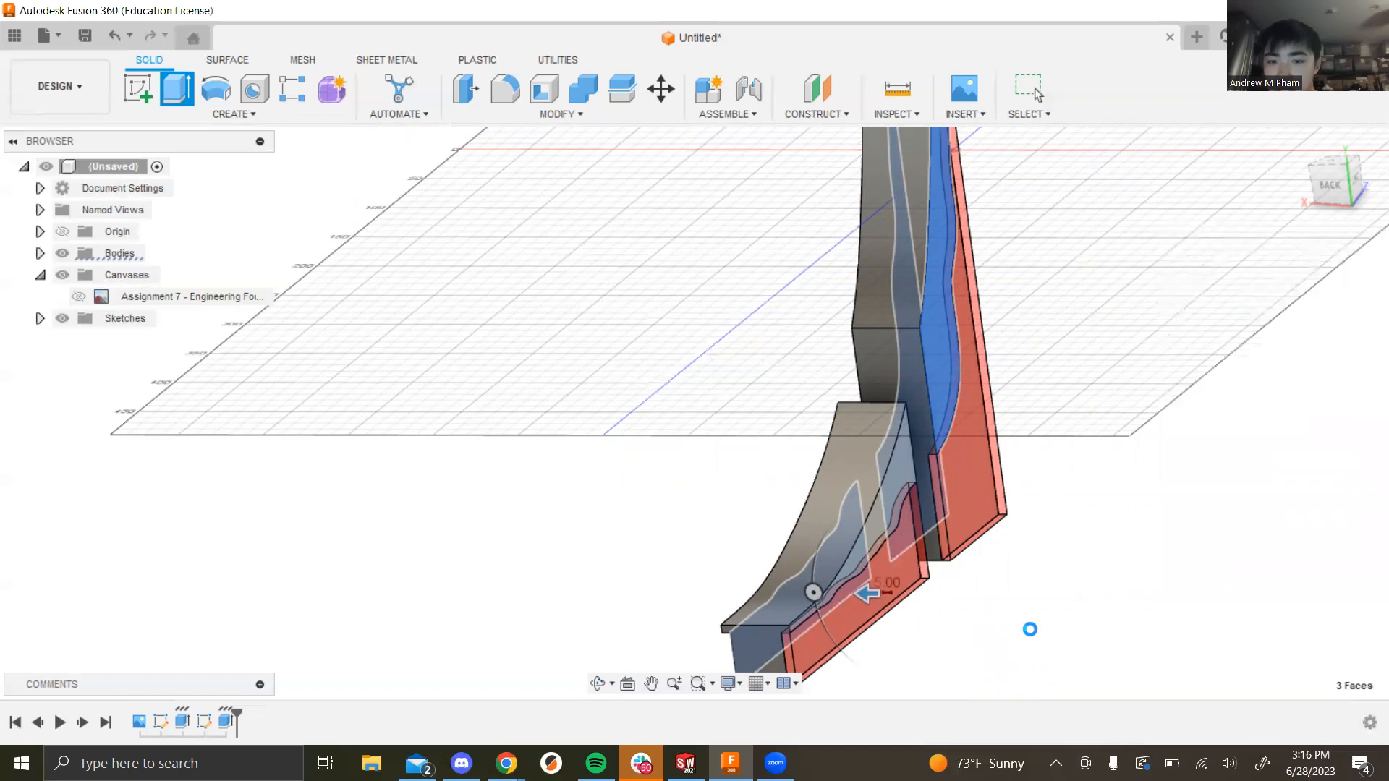
pyautogui.keyDown('shift'); pyautogui.moveTo(1033, 608); pyautogui.dragTo(1000, 595, button='middle'); pyautogui.keyUp('shift')
pyautogui.scroll(5, 999, 595)
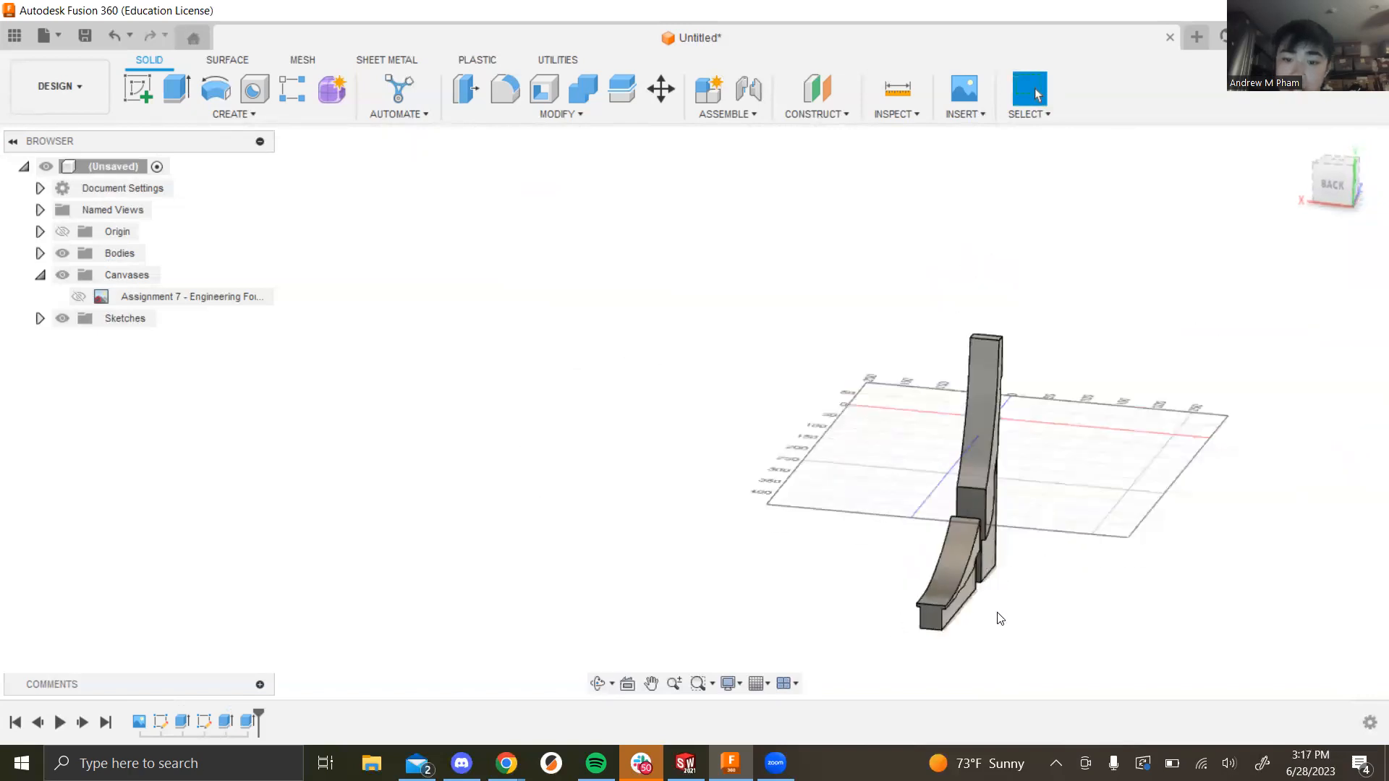
pyautogui.moveTo(1000, 543)
pyautogui.keyDown('shift'); pyautogui.mouseDown(button='middle')
pyautogui.moveTo(1011, 565)
pyautogui.moveTo(1013, 543)
pyautogui.mouseUp(button='middle'); pyautogui.keyUp('shift')
pyautogui.scroll(-4, 1011, 542)
pyautogui.scroll(3, 991, 449)
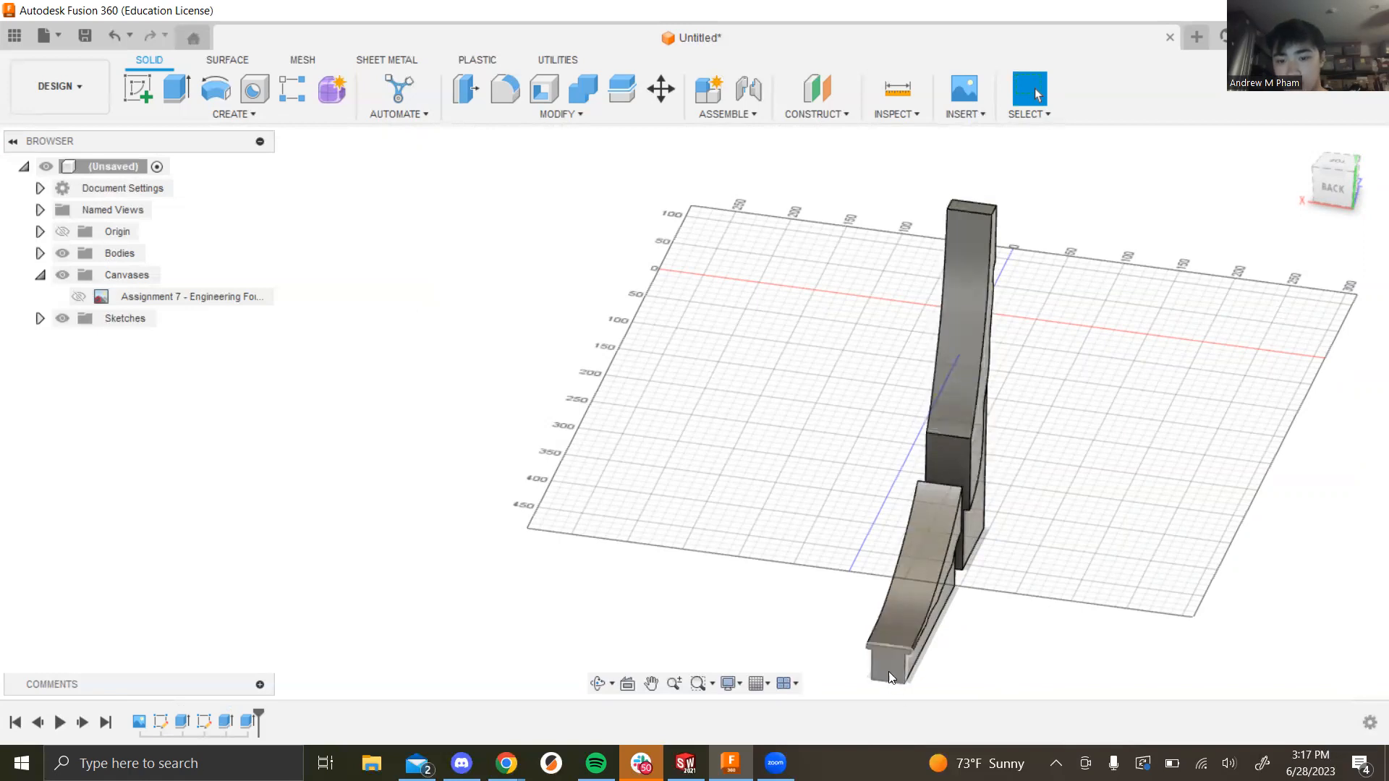
pyautogui.click(246, 116)
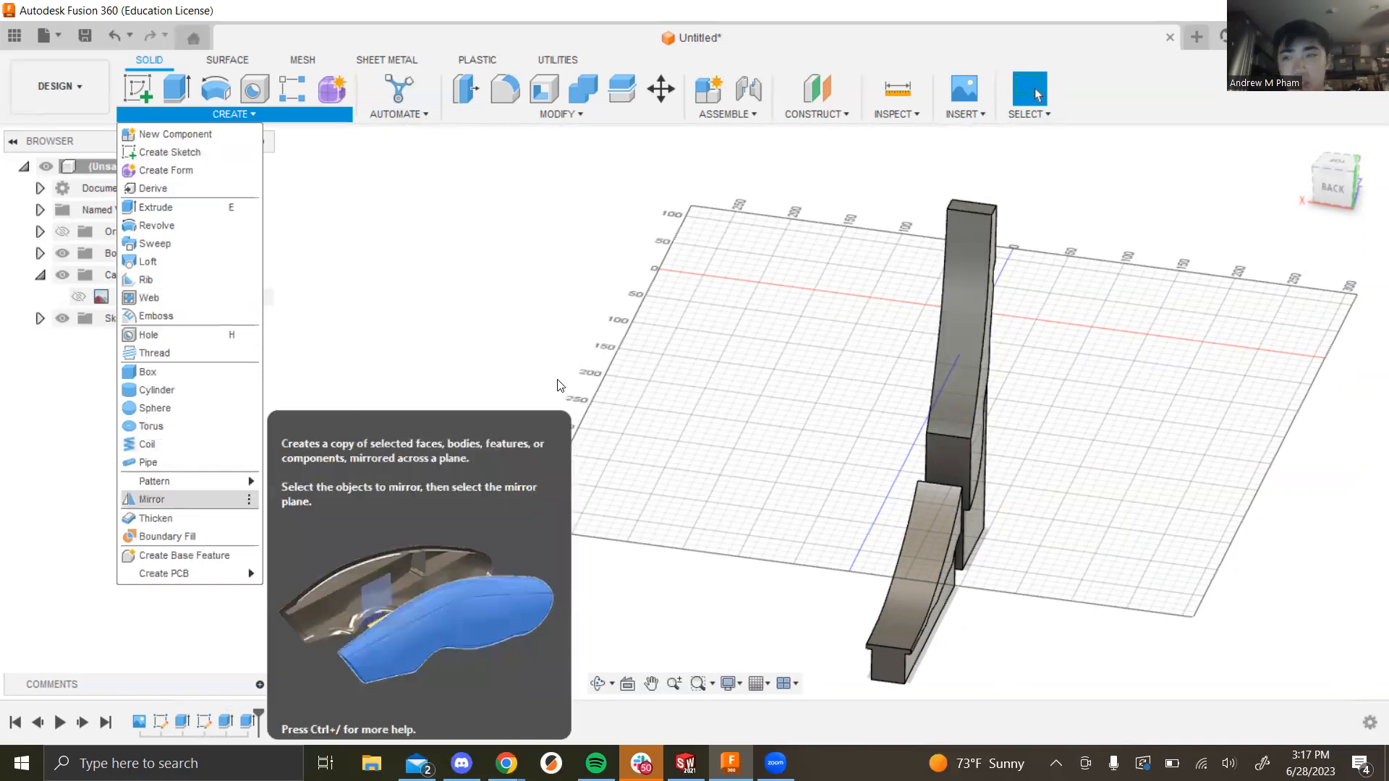
pyautogui.click(775, 370)
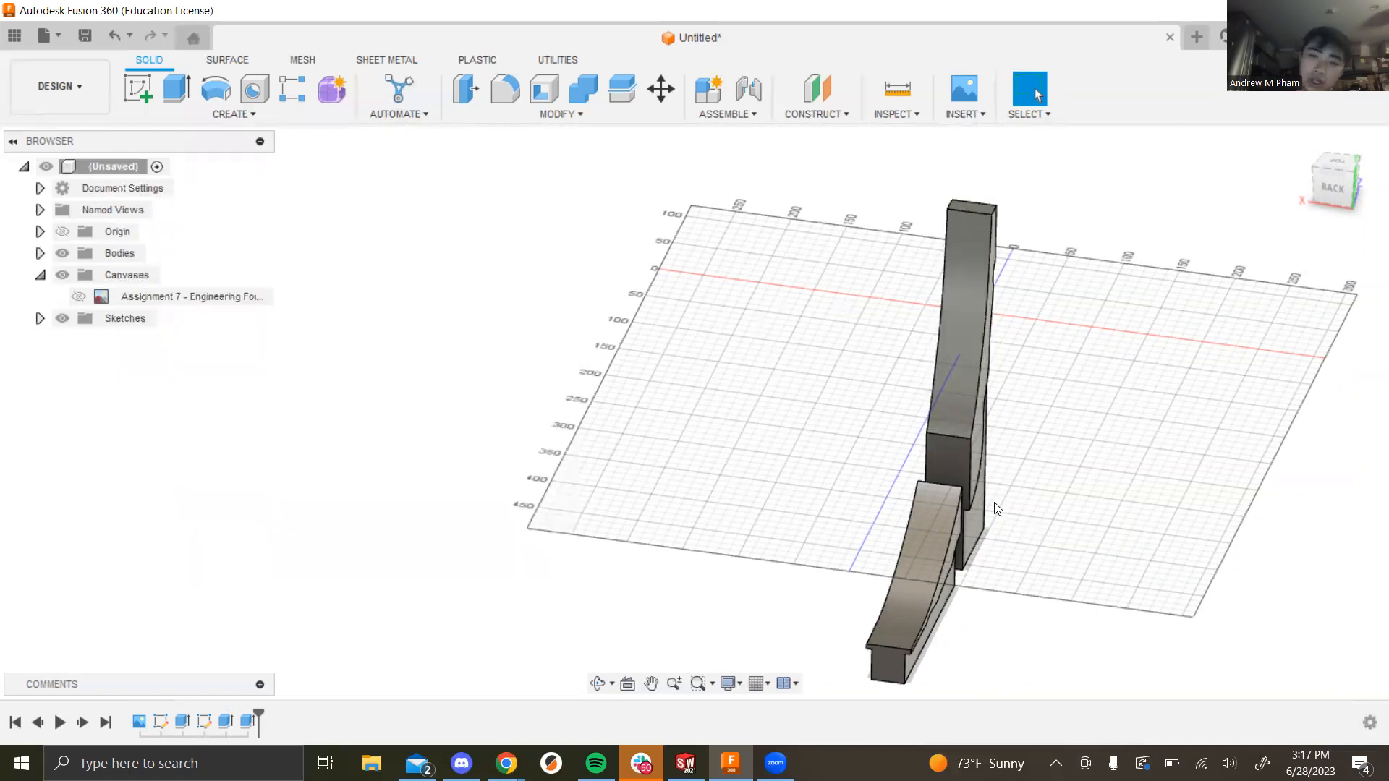
pyautogui.scroll(-2, 994, 502)
pyautogui.scroll(2, 976, 549)
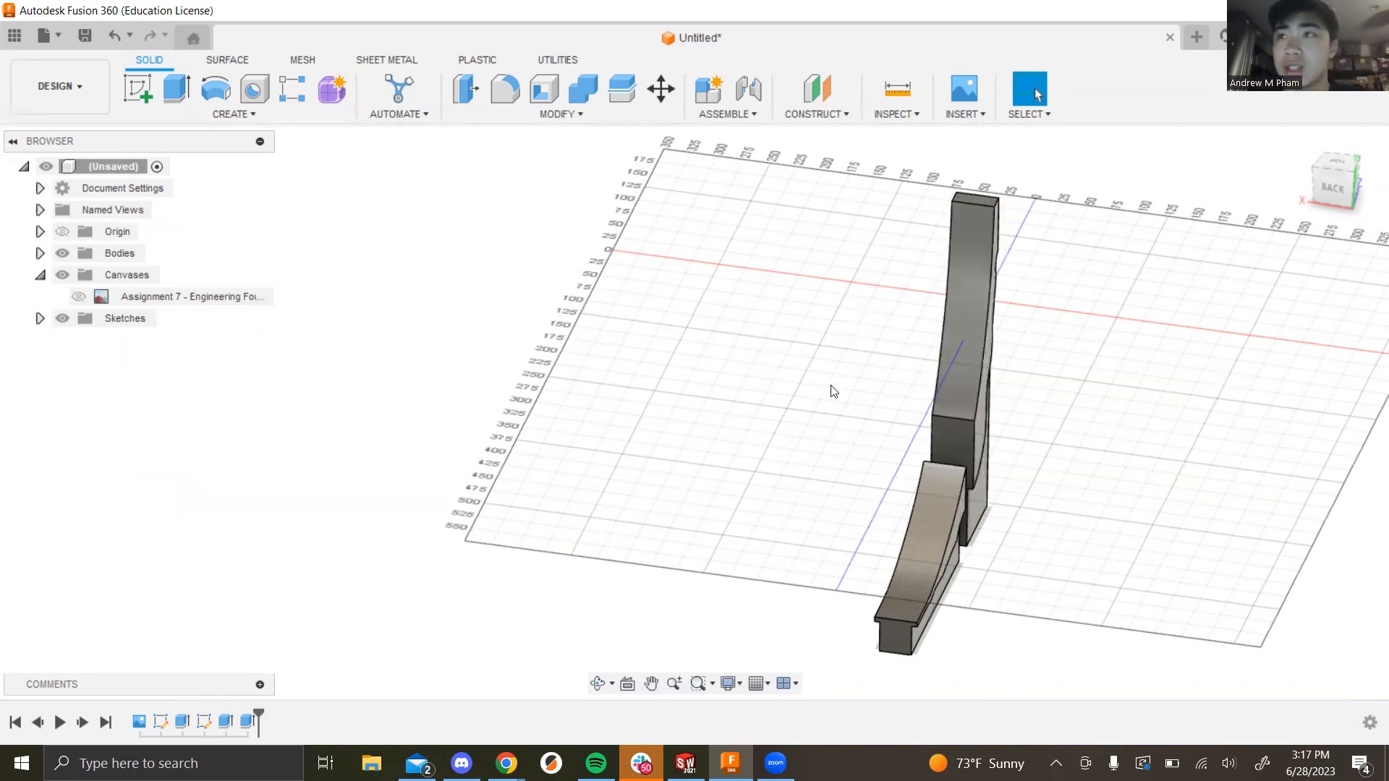
pyautogui.scroll(-3, 1041, 527)
pyautogui.scroll(3, 1027, 539)
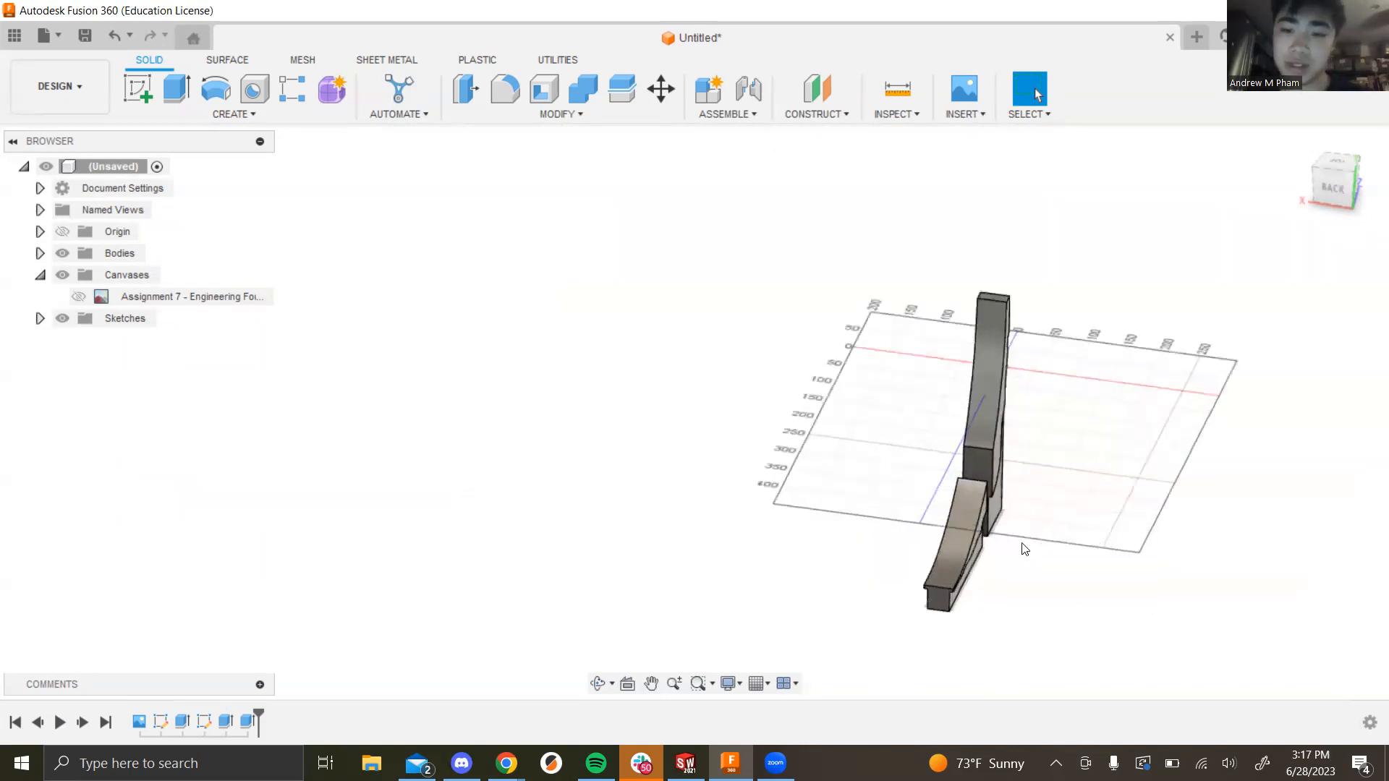
pyautogui.keyDown('shift'); pyautogui.moveTo(1091, 468); pyautogui.dragTo(1181, 497, button='middle'); pyautogui.keyUp('shift')
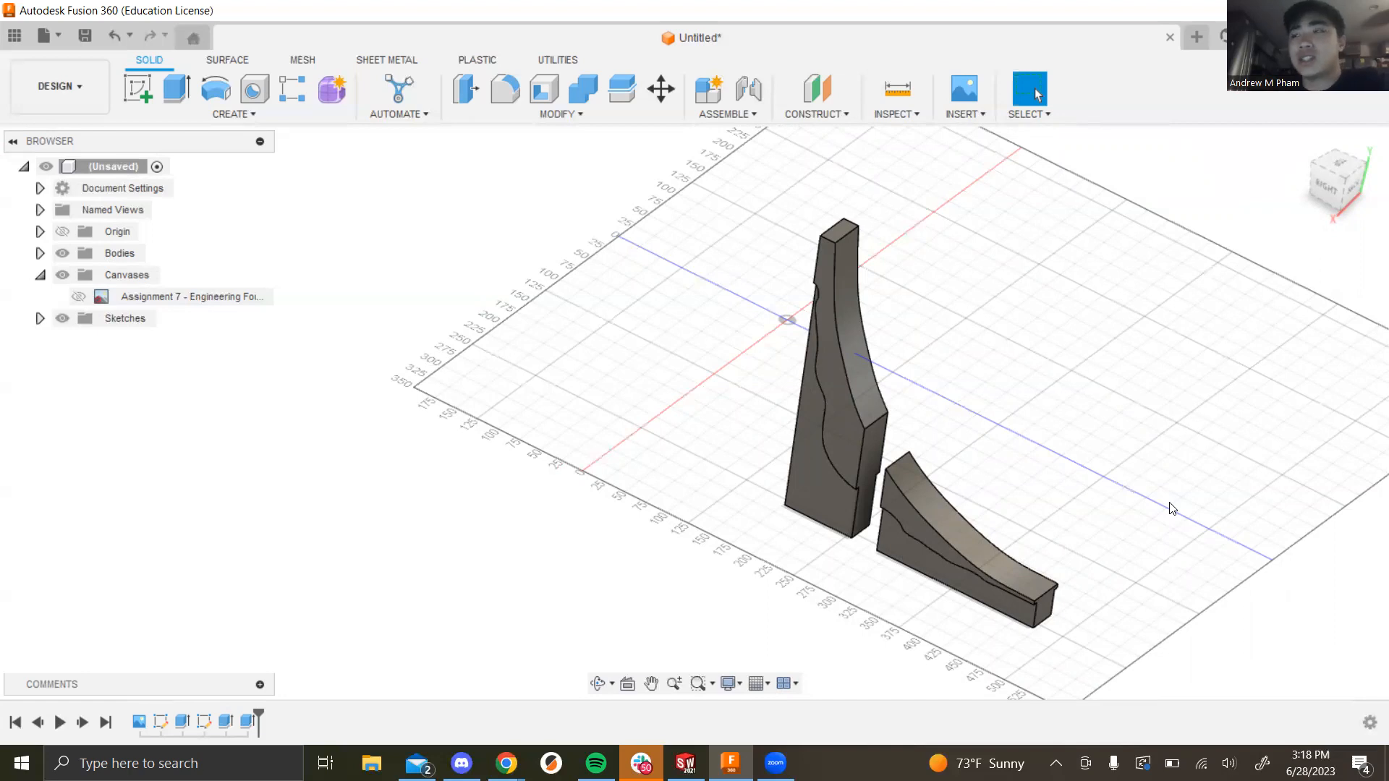
pyautogui.keyDown('shift'); pyautogui.moveTo(1119, 493); pyautogui.dragTo(991, 474, button='middle'); pyautogui.keyUp('shift')
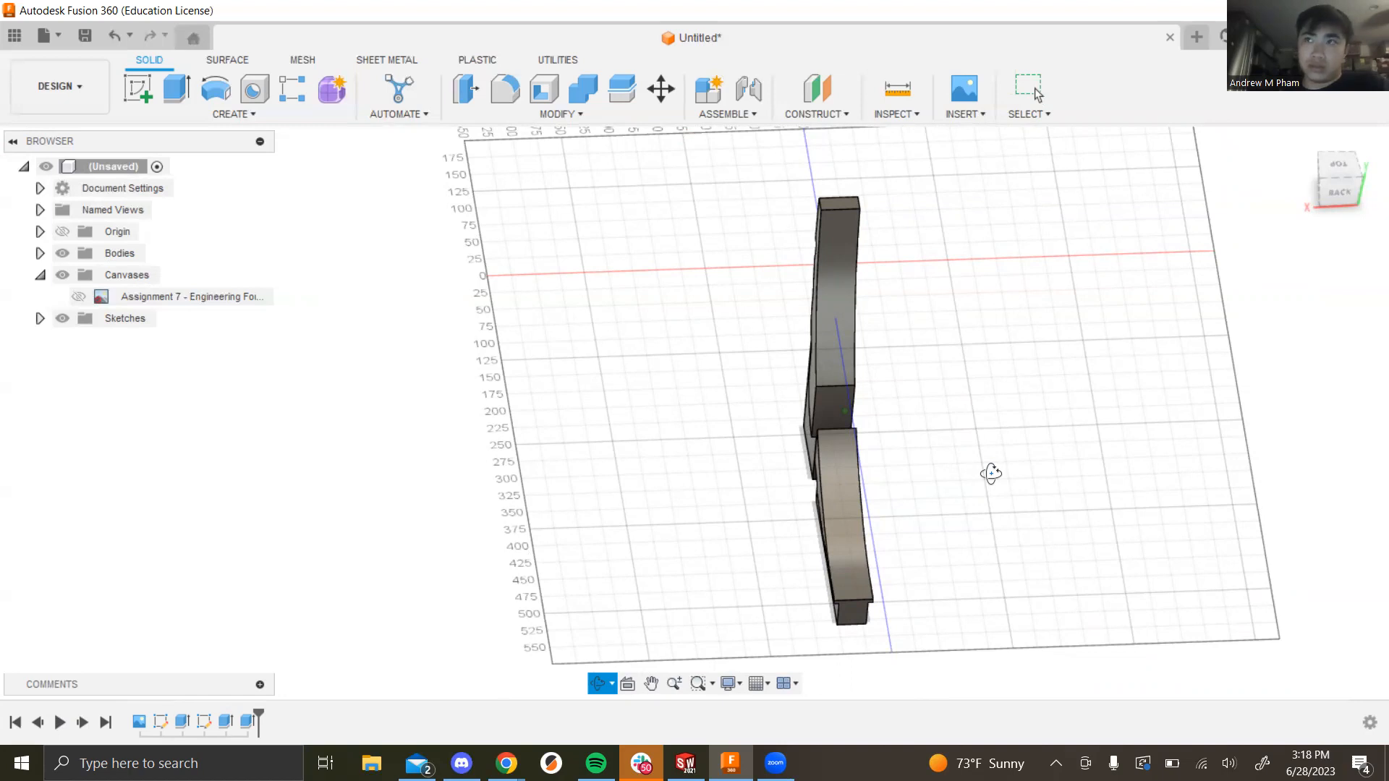
pyautogui.keyDown('shift'); pyautogui.moveTo(990, 473); pyautogui.dragTo(998, 526, button='middle'); pyautogui.keyUp('shift')
pyautogui.scroll(3, 1015, 524)
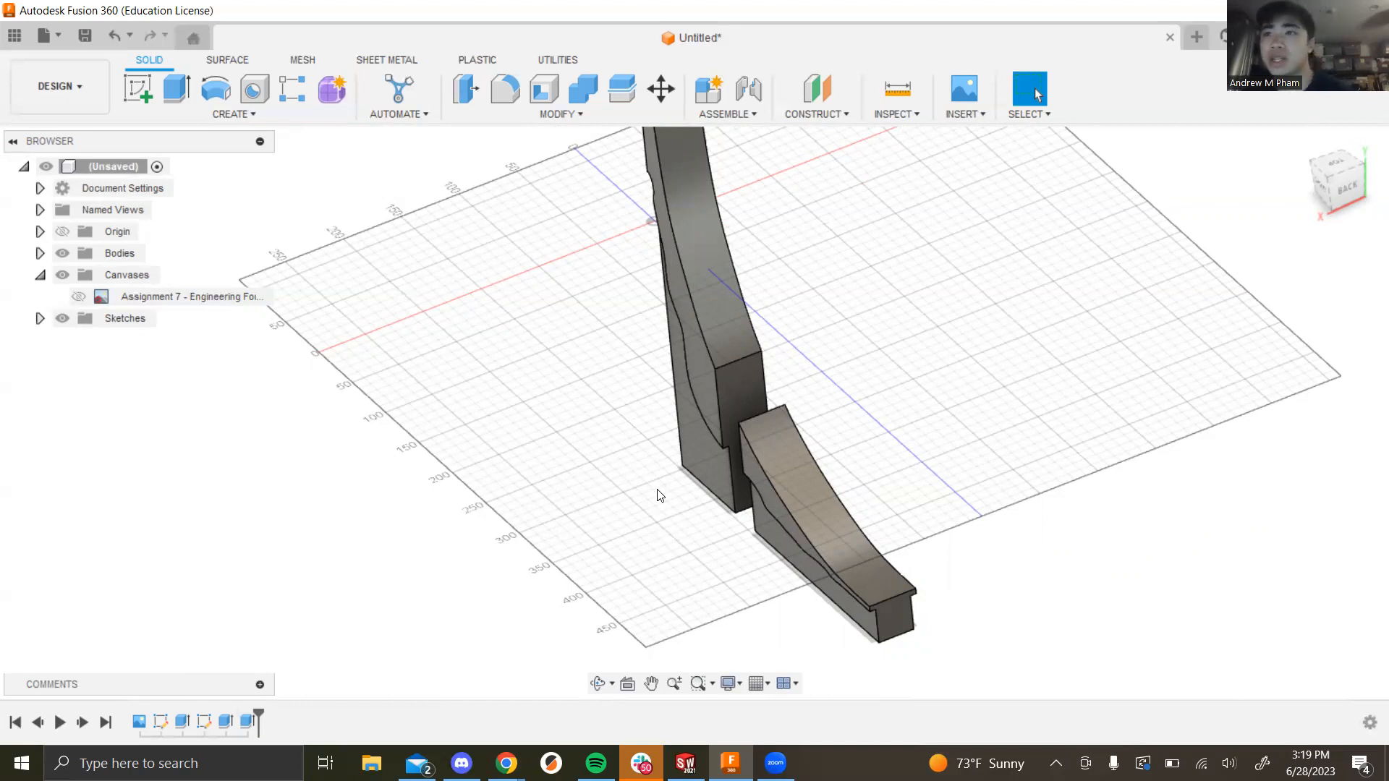
pyautogui.scroll(-2, 904, 426)
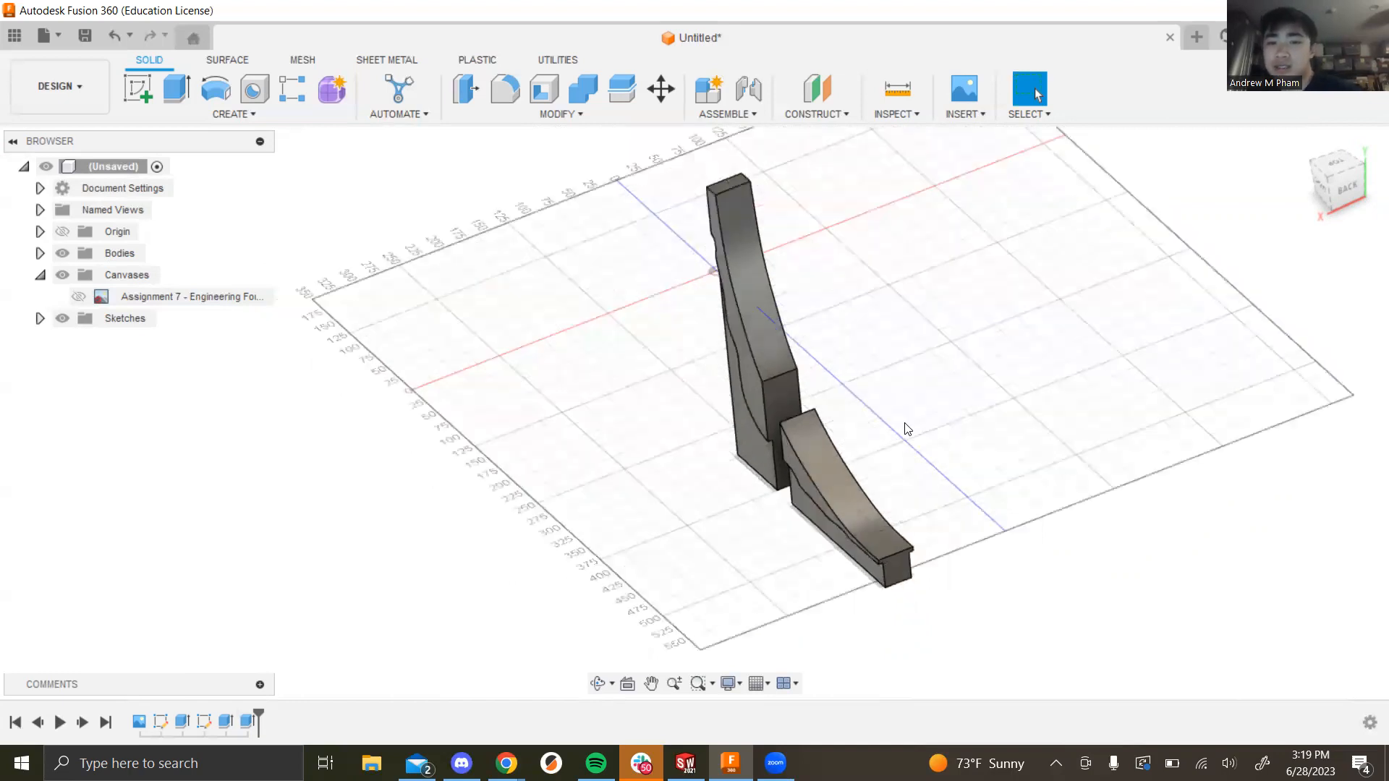
pyautogui.scroll(-2, 906, 429)
pyautogui.keyDown('shift'); pyautogui.moveTo(945, 434); pyautogui.dragTo(970, 467, button='middle'); pyautogui.keyUp('shift')
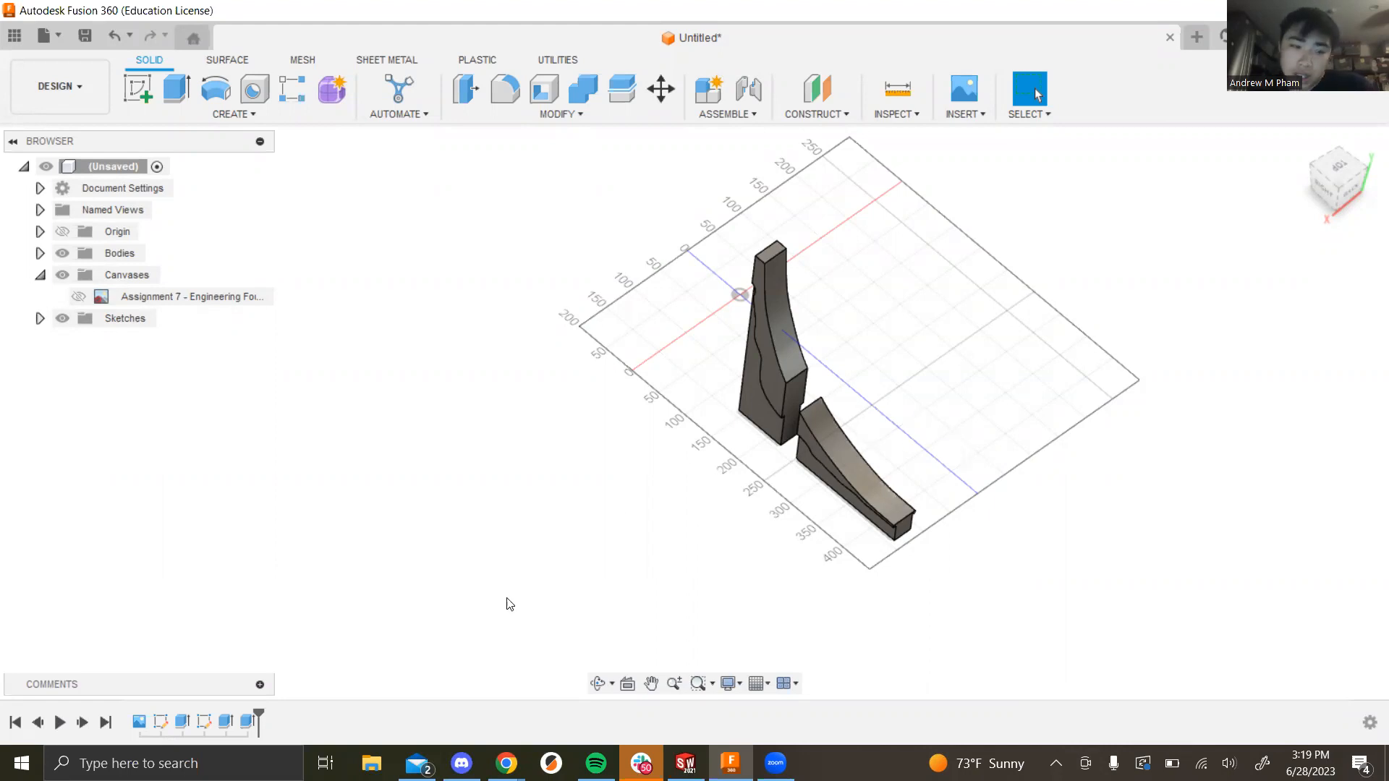
# Step: Edit the last extrude cut, swap in both fin profiles again, and reapply it at 5 mm
pyautogui.rightClick(247, 722)
pyautogui.click(290, 570)
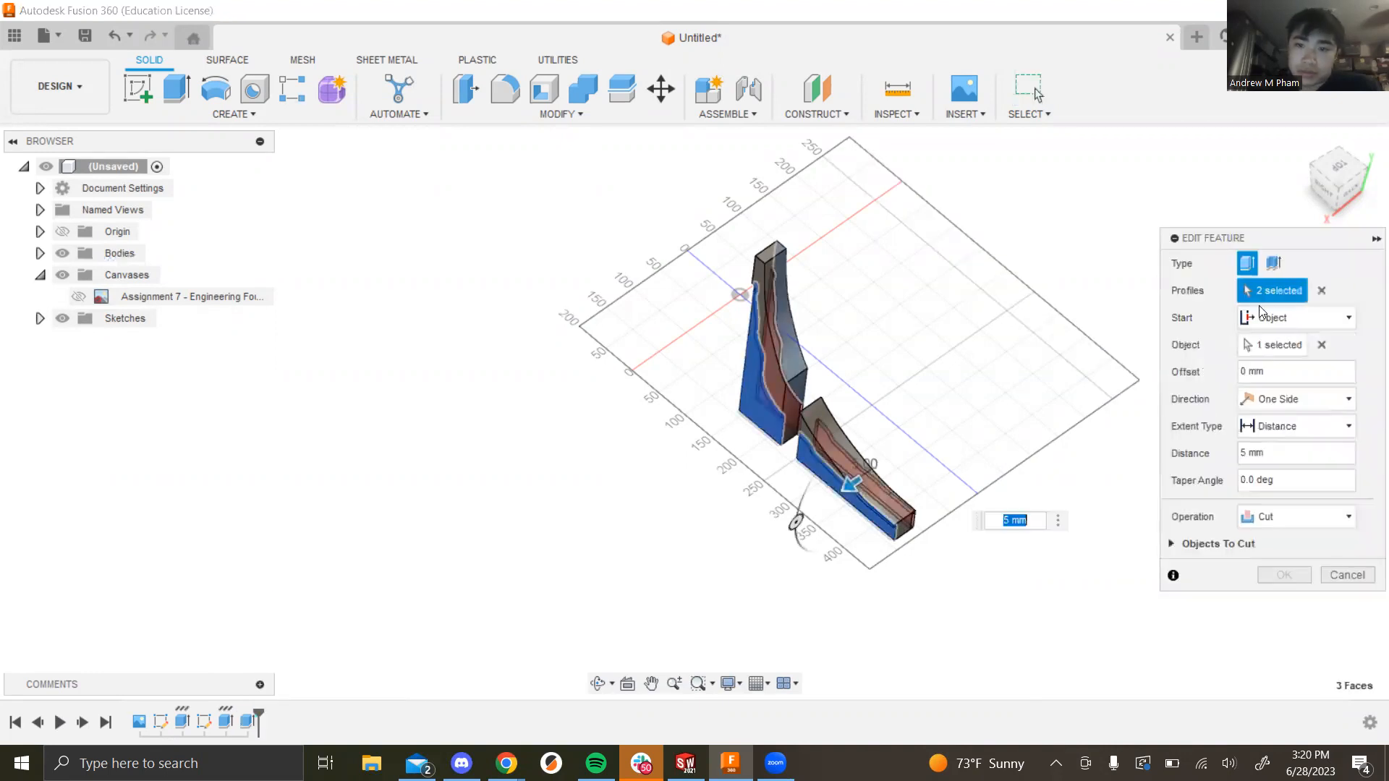
pyautogui.scroll(5, 949, 439)
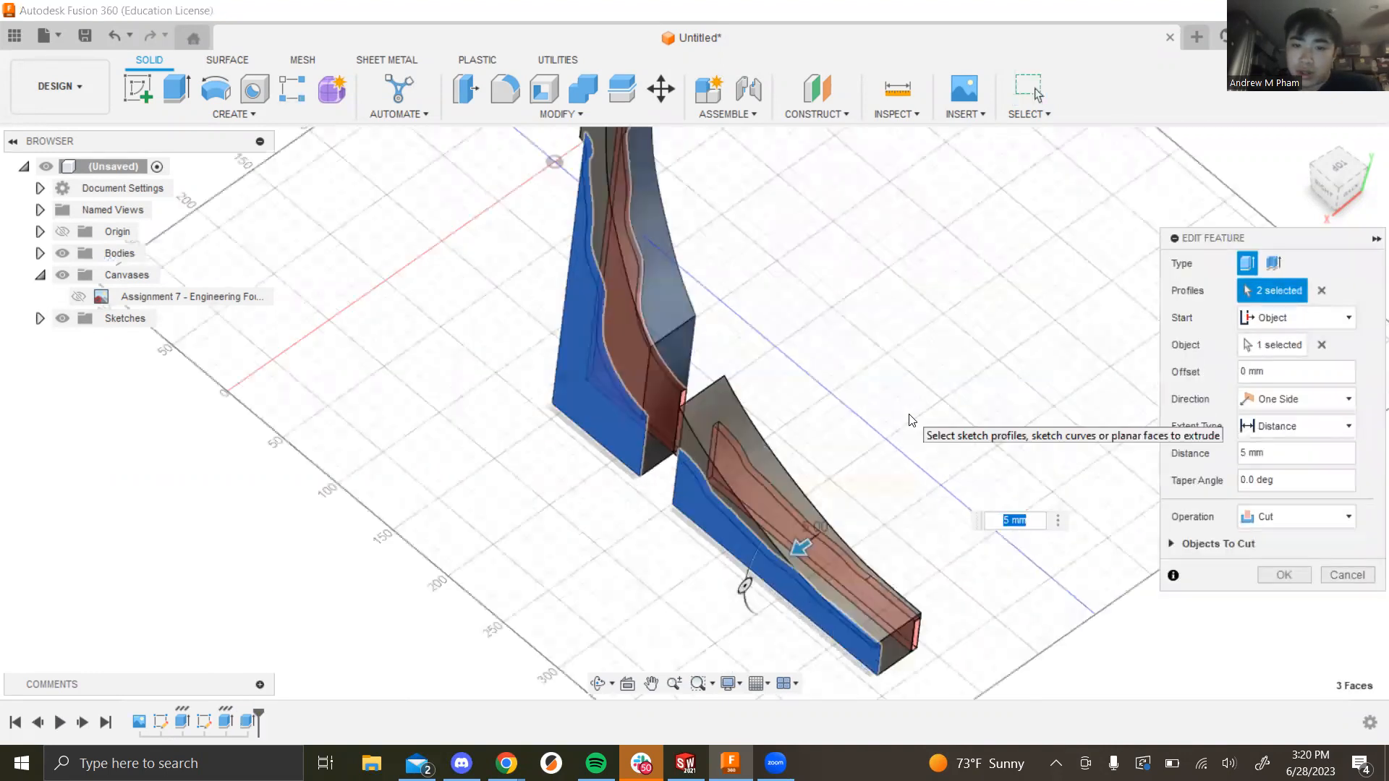
pyautogui.keyDown('shift'); pyautogui.moveTo(969, 384); pyautogui.dragTo(1001, 414, button='middle'); pyautogui.keyUp('shift')
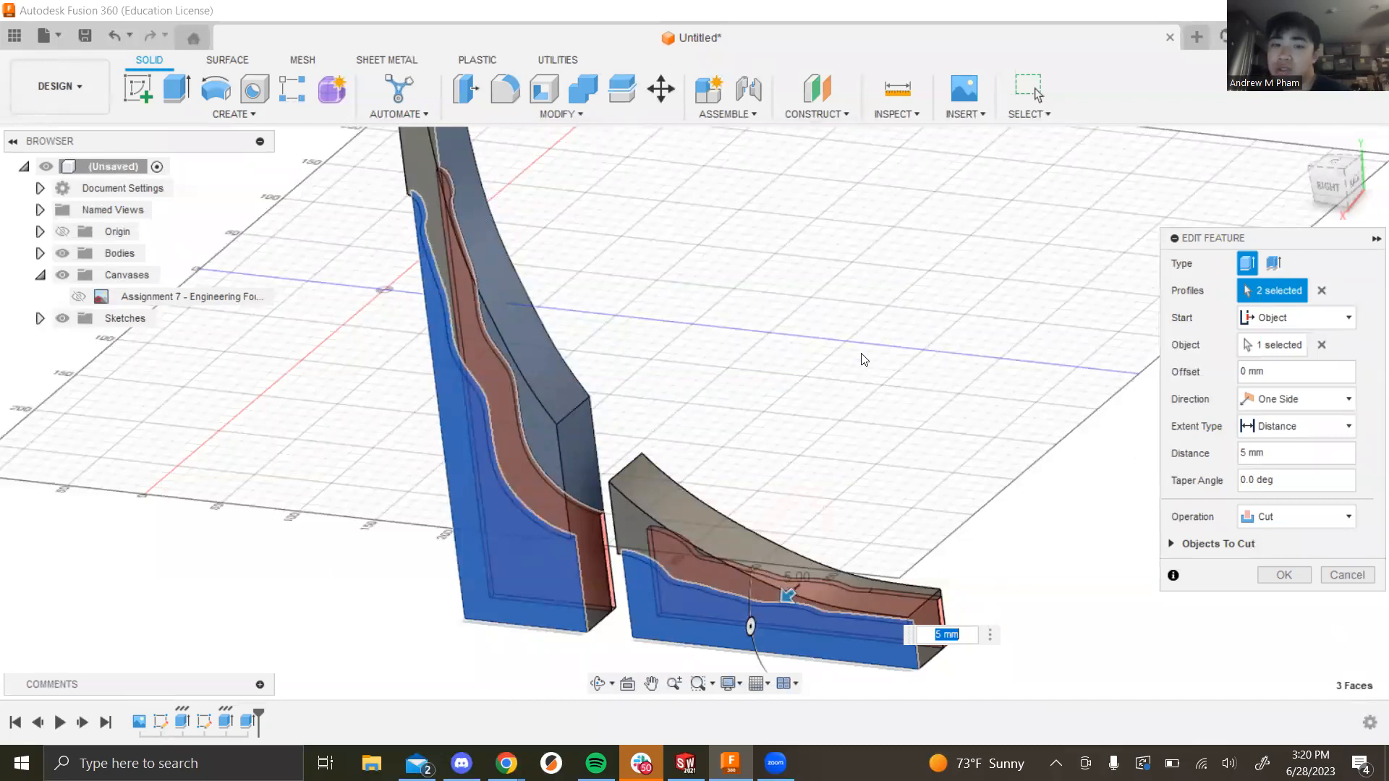
pyautogui.click(661, 584)
pyautogui.click(555, 571)
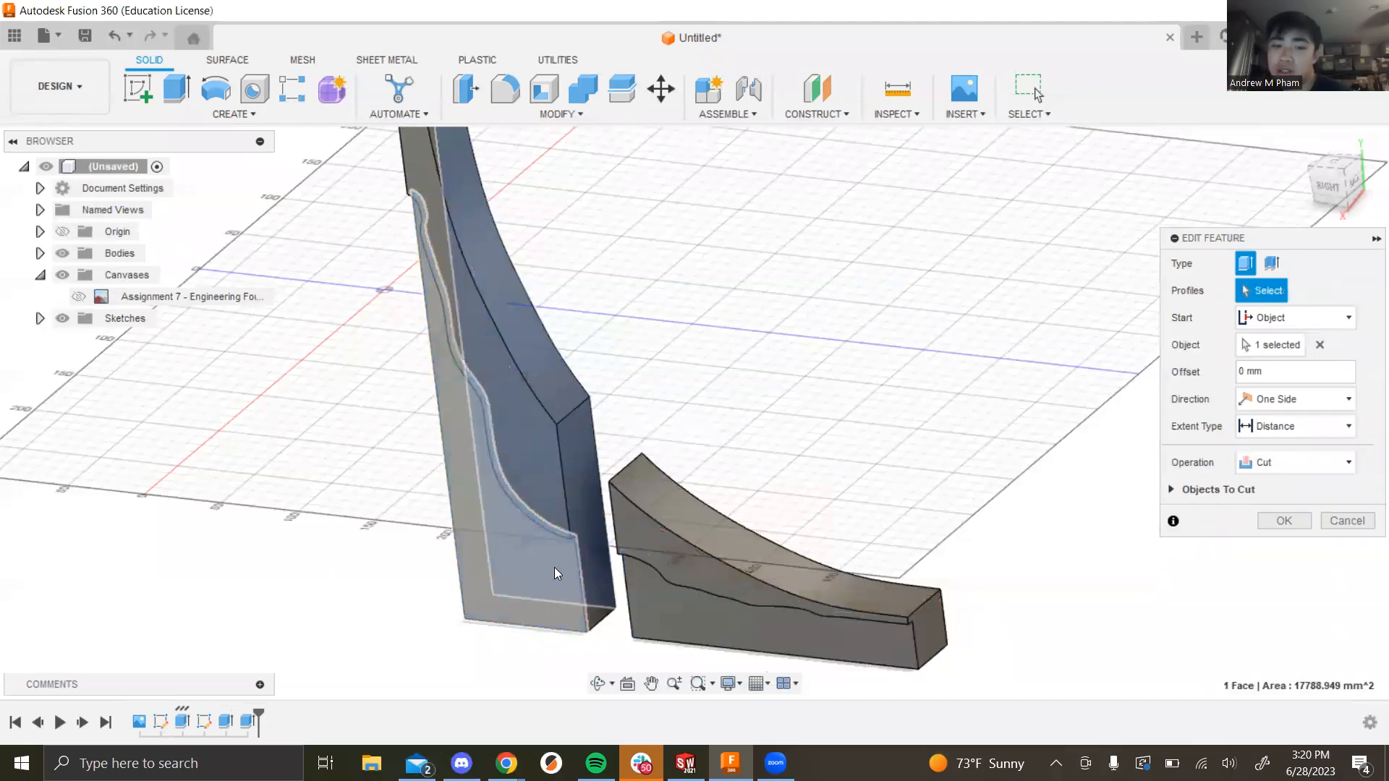
pyautogui.click(746, 636)
pyautogui.click(526, 601)
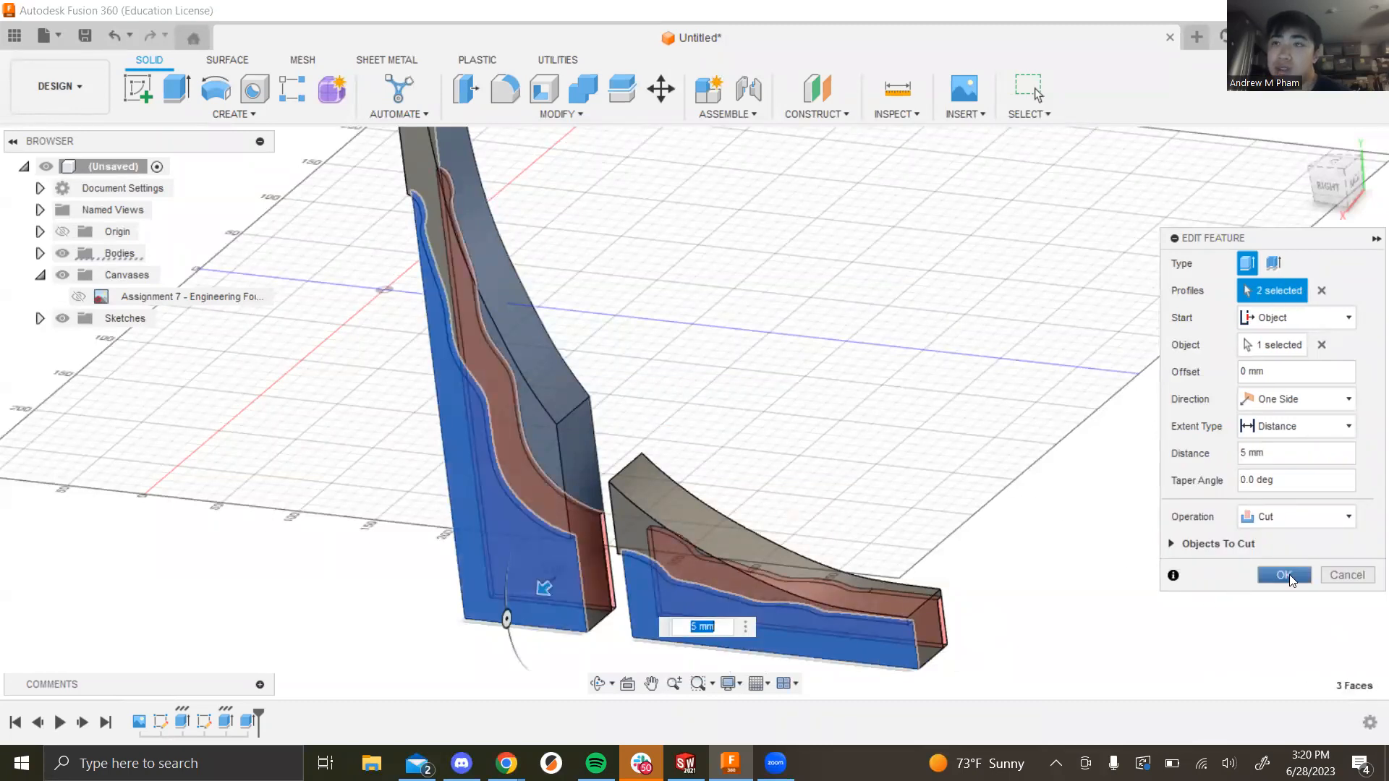
pyautogui.click(1289, 575)
pyautogui.keyDown('shift'); pyautogui.moveTo(1042, 424); pyautogui.dragTo(1067, 443, button='middle'); pyautogui.keyUp('shift')
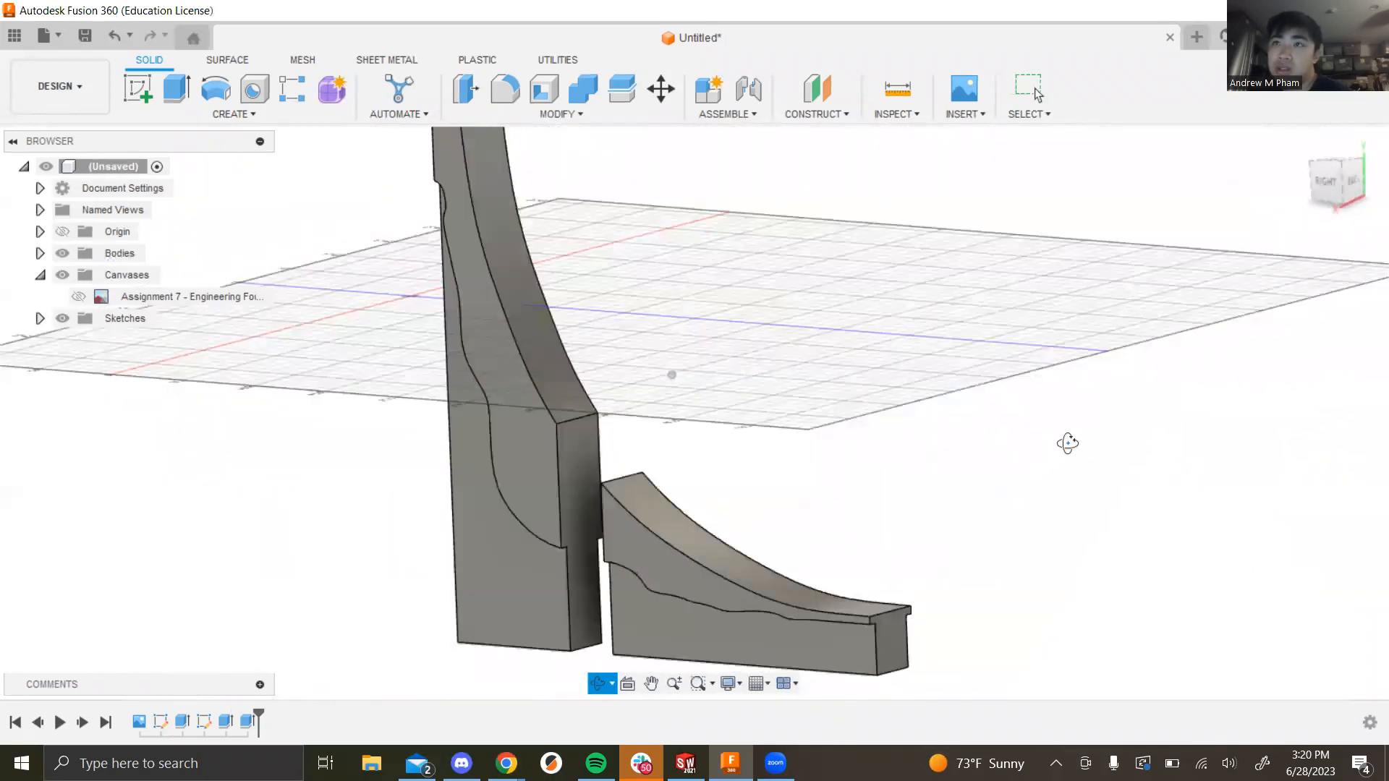
pyautogui.scroll(-1, 1071, 452)
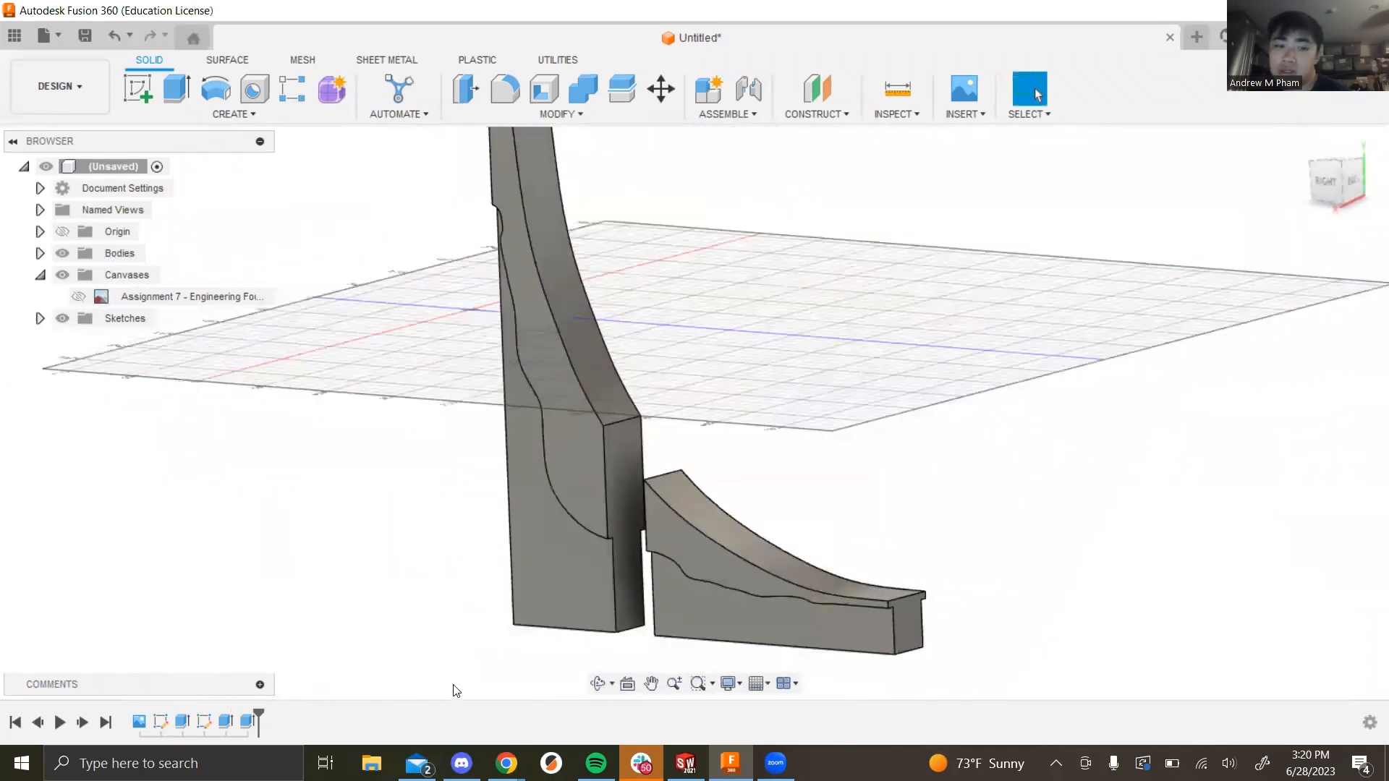
# Step: Edit Extrude2 so its -5 mm cut uses the new left and right fin profiles
pyautogui.click(225, 721)
pyautogui.rightClick(225, 722)
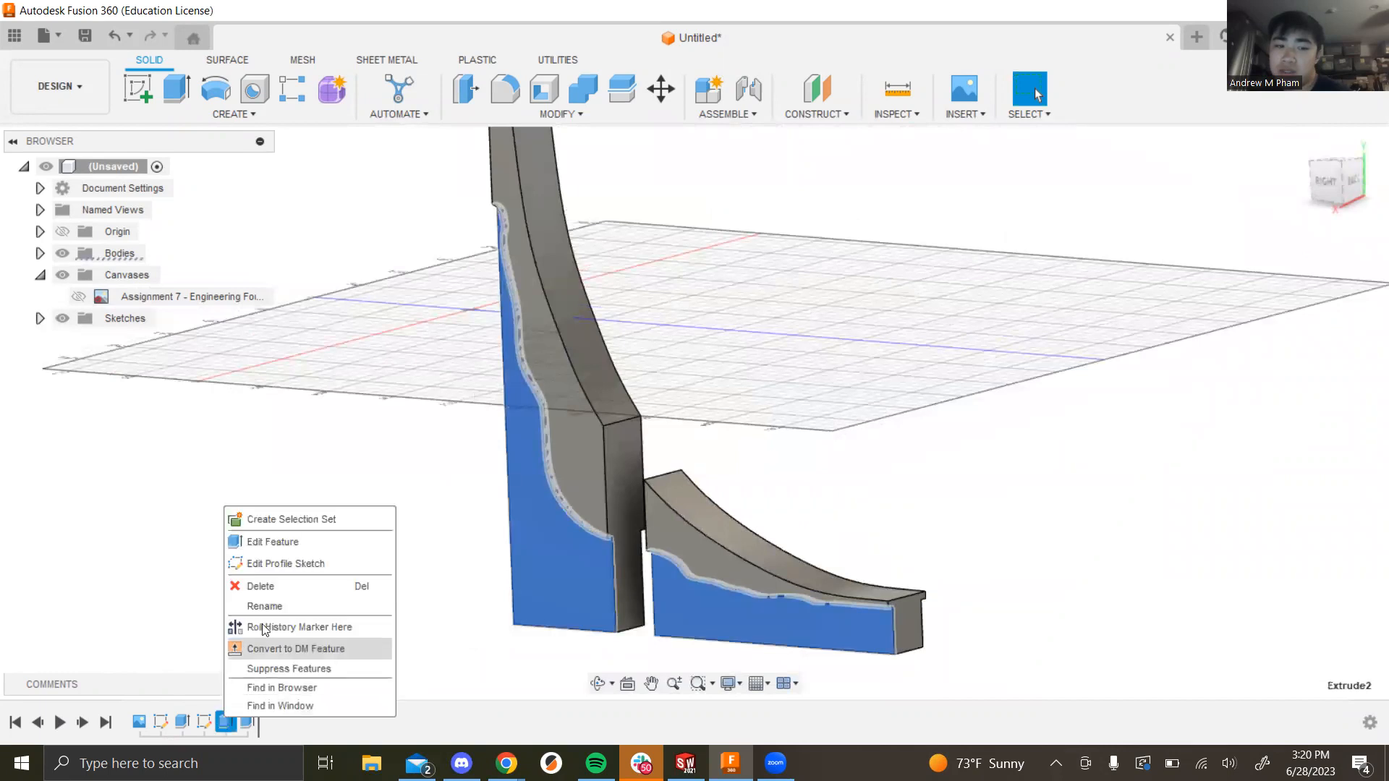
pyautogui.click(297, 544)
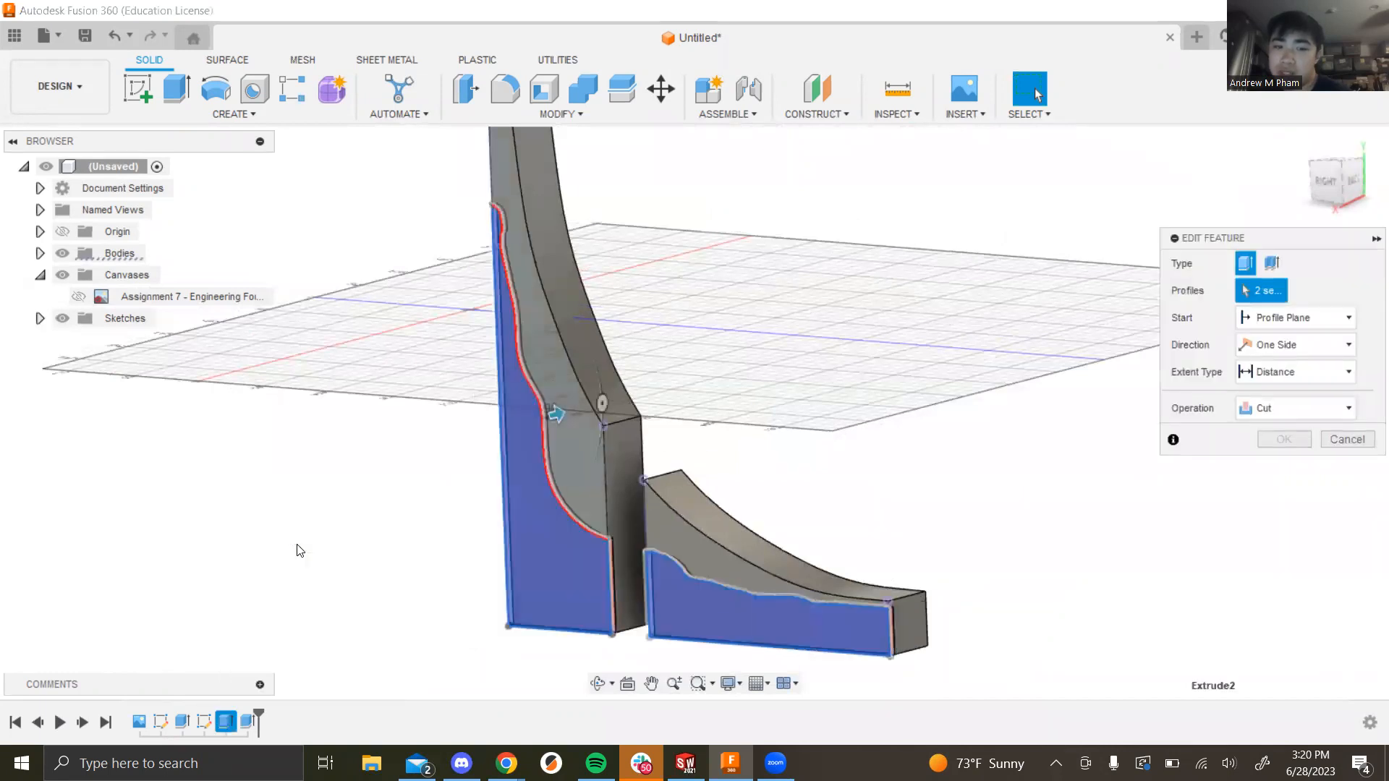
pyautogui.click(541, 598)
pyautogui.click(784, 579)
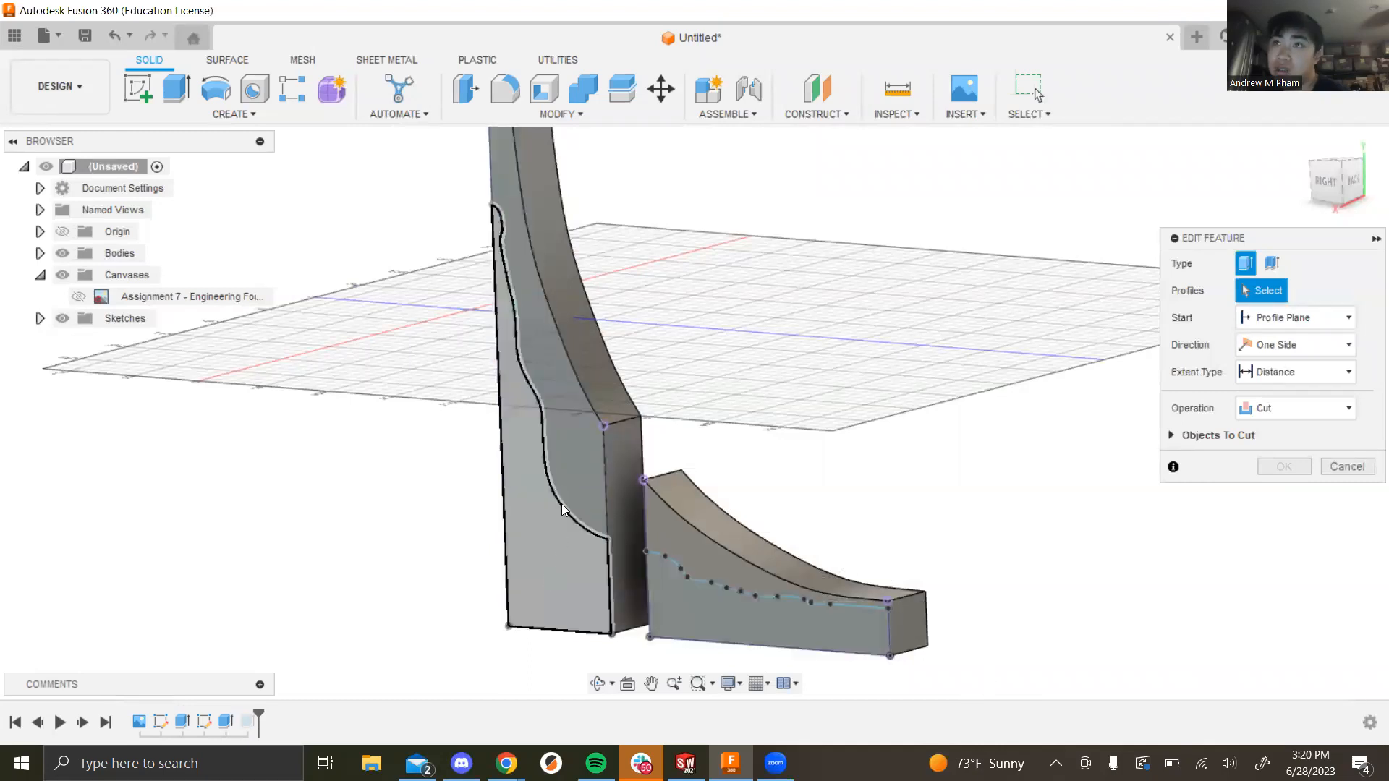
pyautogui.click(576, 599)
pyautogui.click(720, 622)
pyautogui.click(1285, 519)
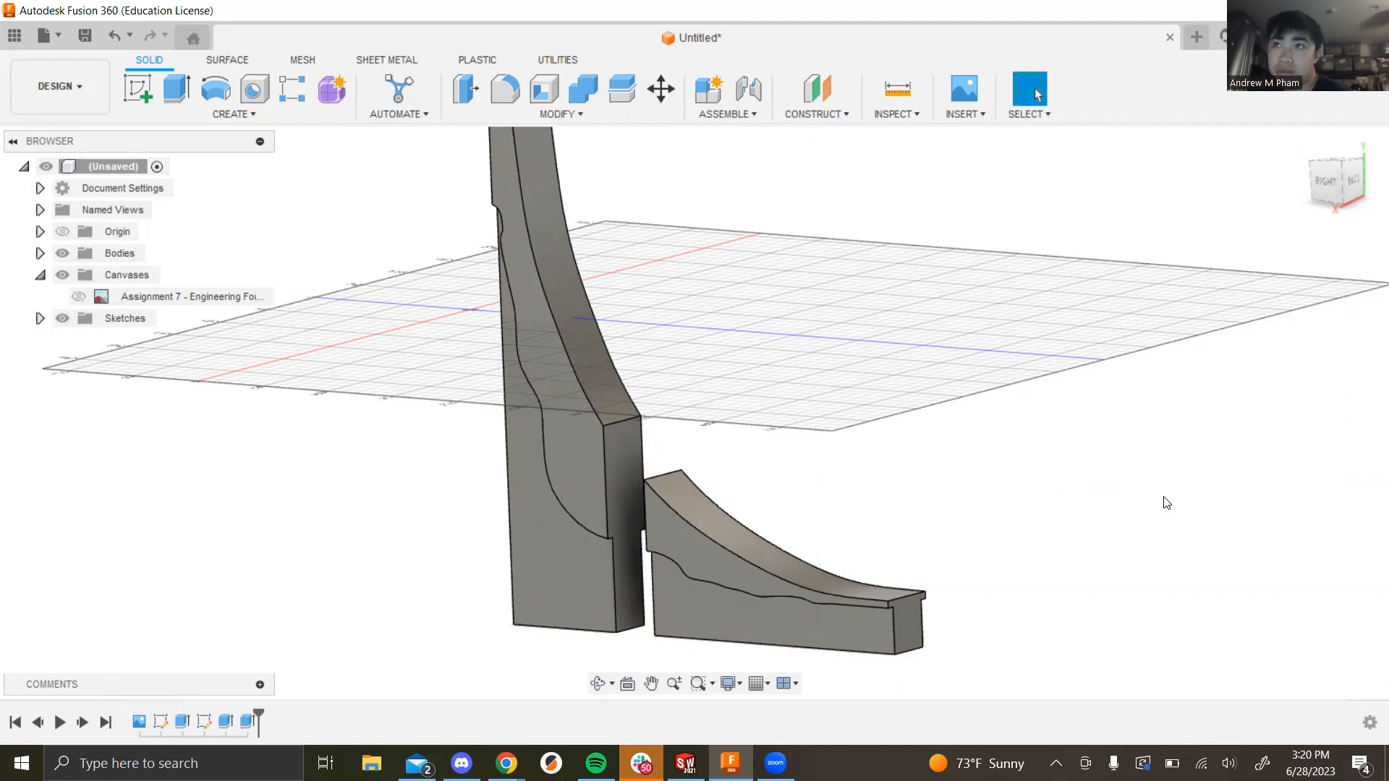
pyautogui.keyDown('shift'); pyautogui.moveTo(1068, 518); pyautogui.dragTo(1034, 539, button='middle'); pyautogui.keyUp('shift')
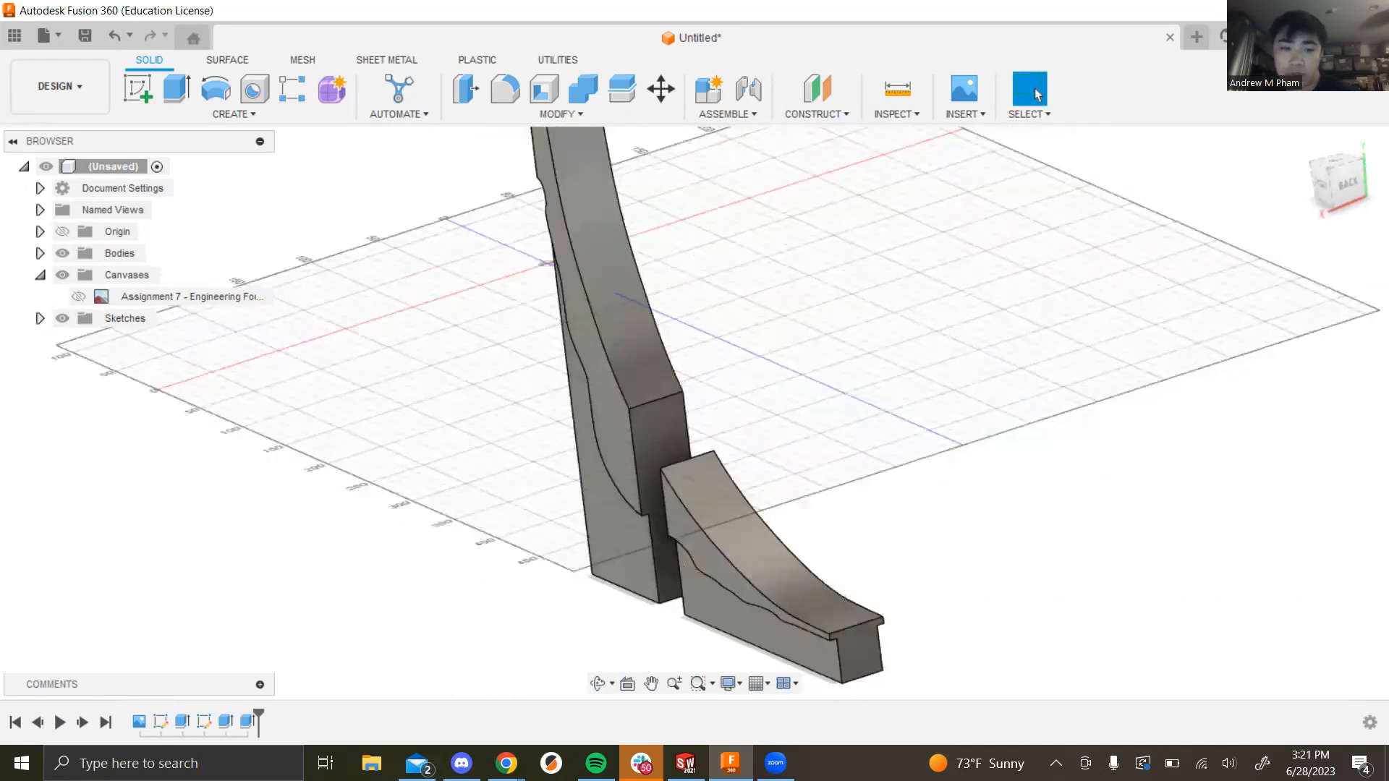
# Step: Delete the last feature in the timeline along with its body
pyautogui.click(247, 724)
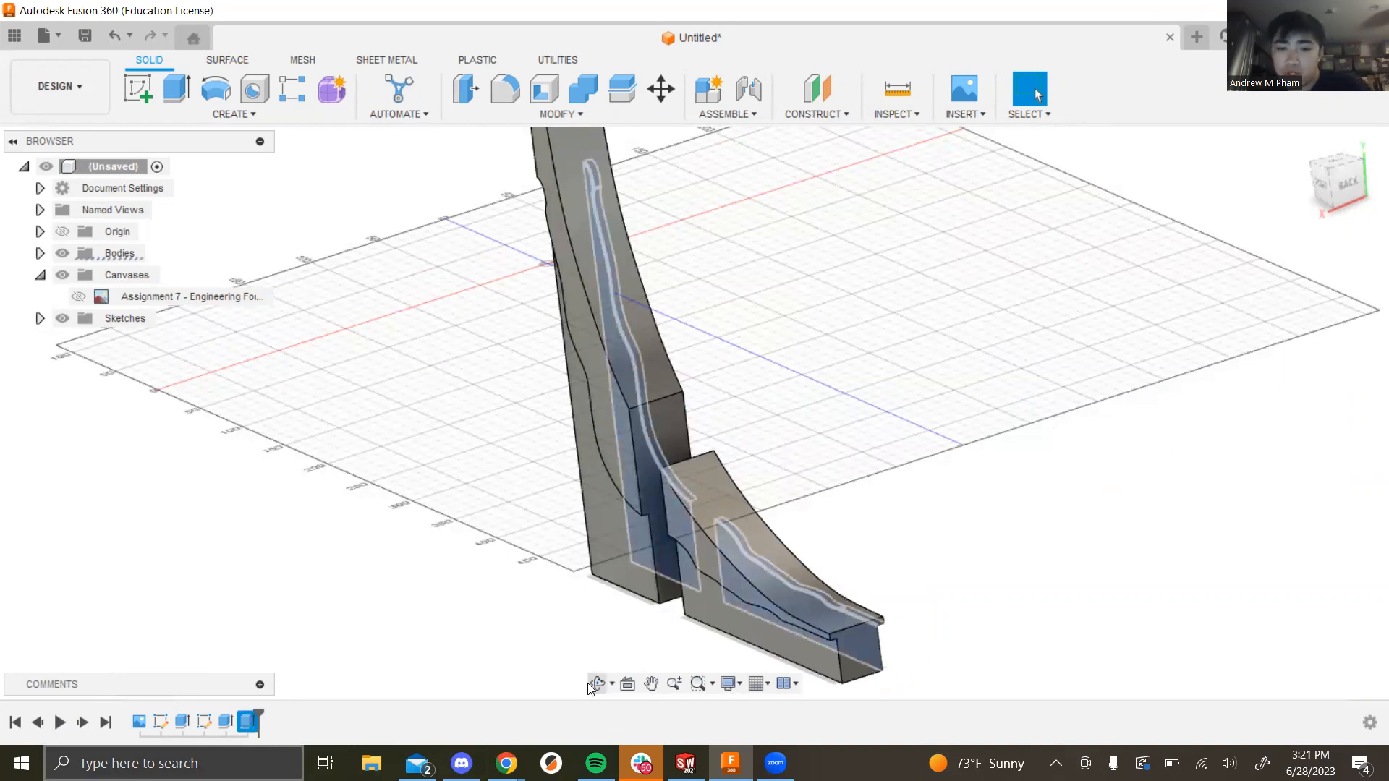
pyautogui.press('Delete')
pyautogui.moveTo(802, 575)
pyautogui.keyDown('shift'); pyautogui.mouseDown(button='middle')
pyautogui.moveTo(829, 541)
pyautogui.moveTo(849, 604)
pyautogui.moveTo(859, 570)
pyautogui.moveTo(819, 555)
pyautogui.mouseUp(button='middle'); pyautogui.keyUp('shift')
pyautogui.scroll(-4, 818, 554)
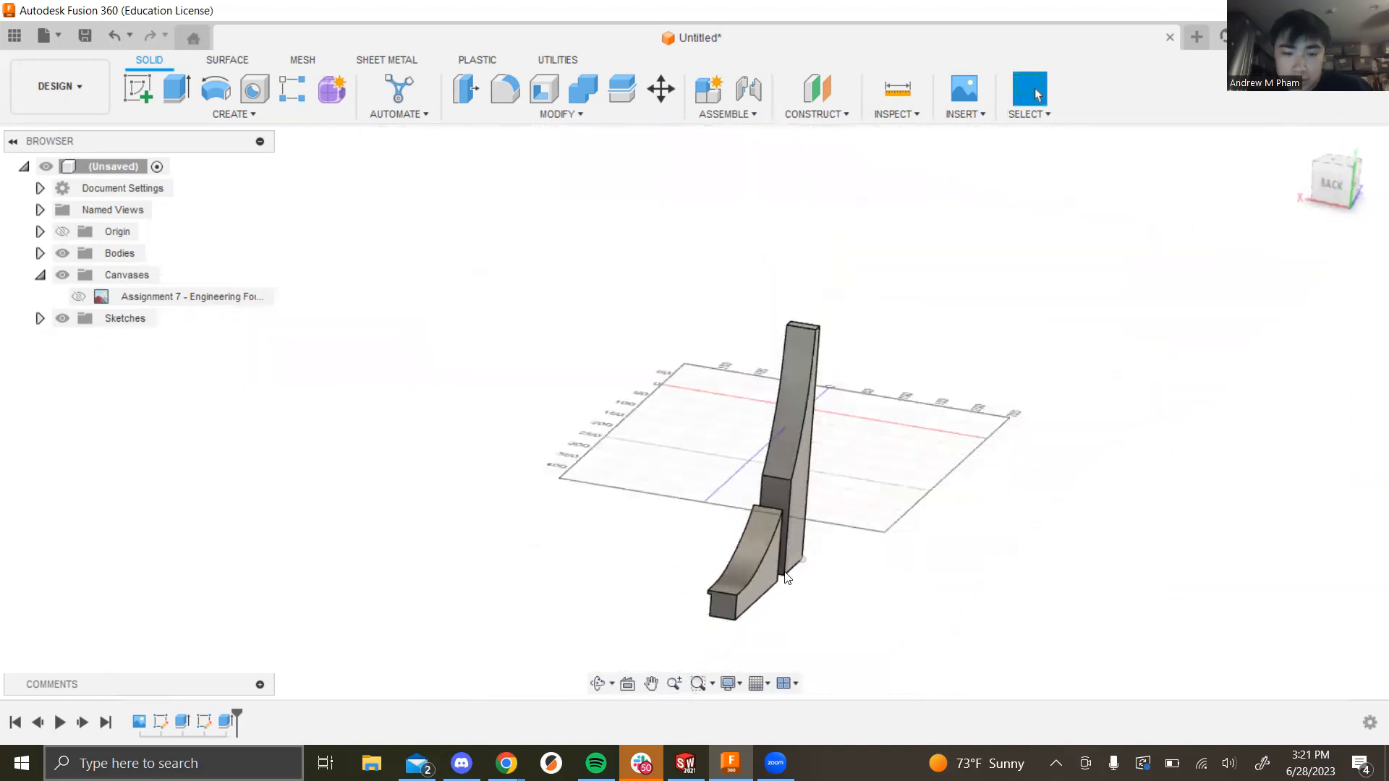
pyautogui.scroll(4, 787, 576)
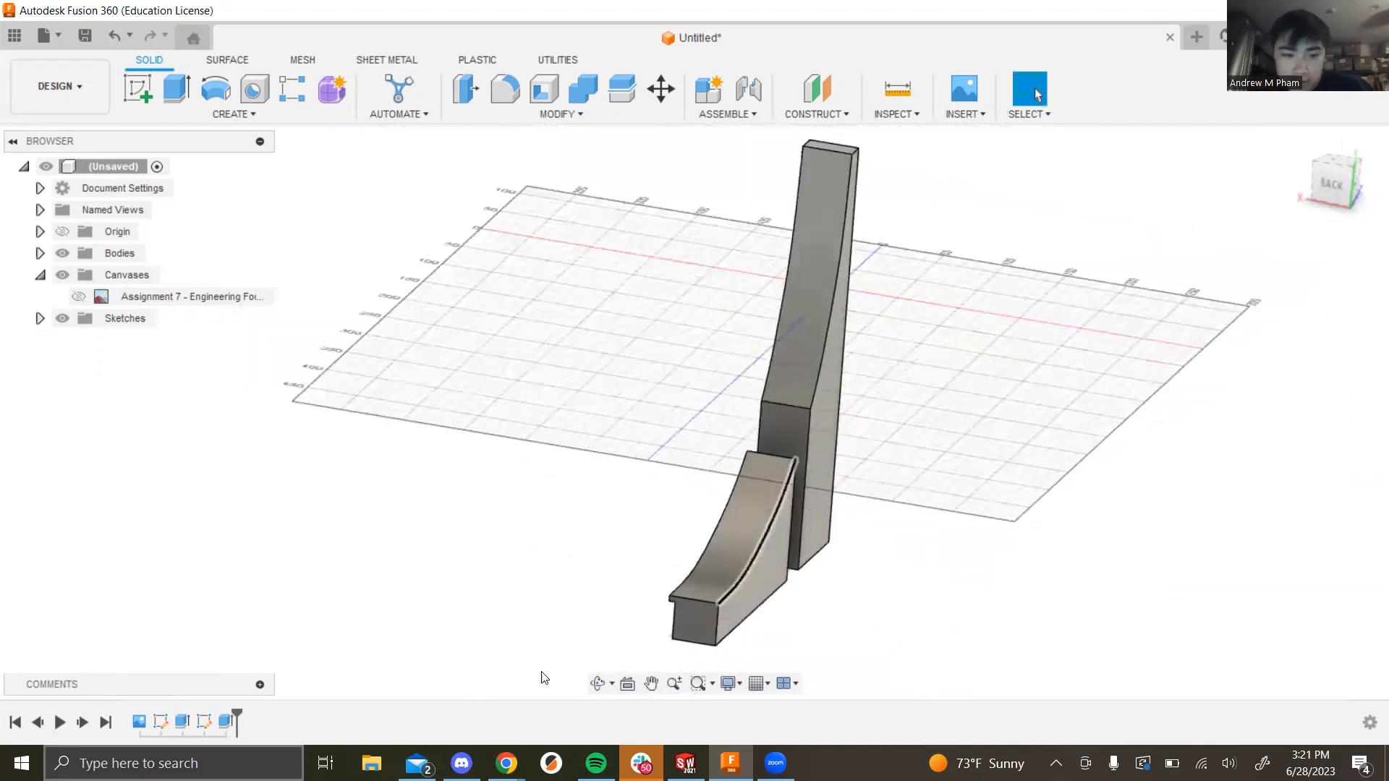
# Step: Change the first extrude's direction from Symmetric to One Side, keeping 20 mm
pyautogui.click(185, 726)
pyautogui.rightClick(186, 726)
pyautogui.click(244, 552)
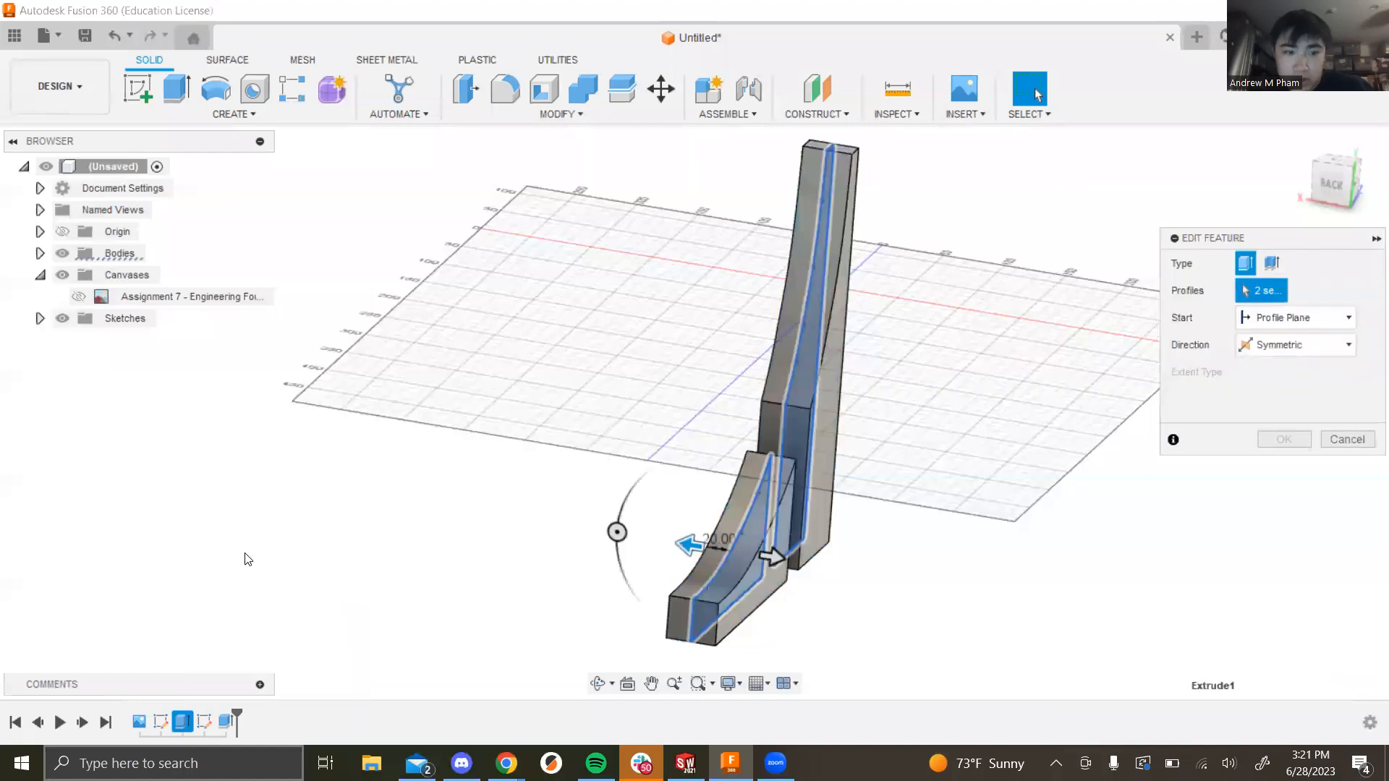
pyautogui.click(1310, 346)
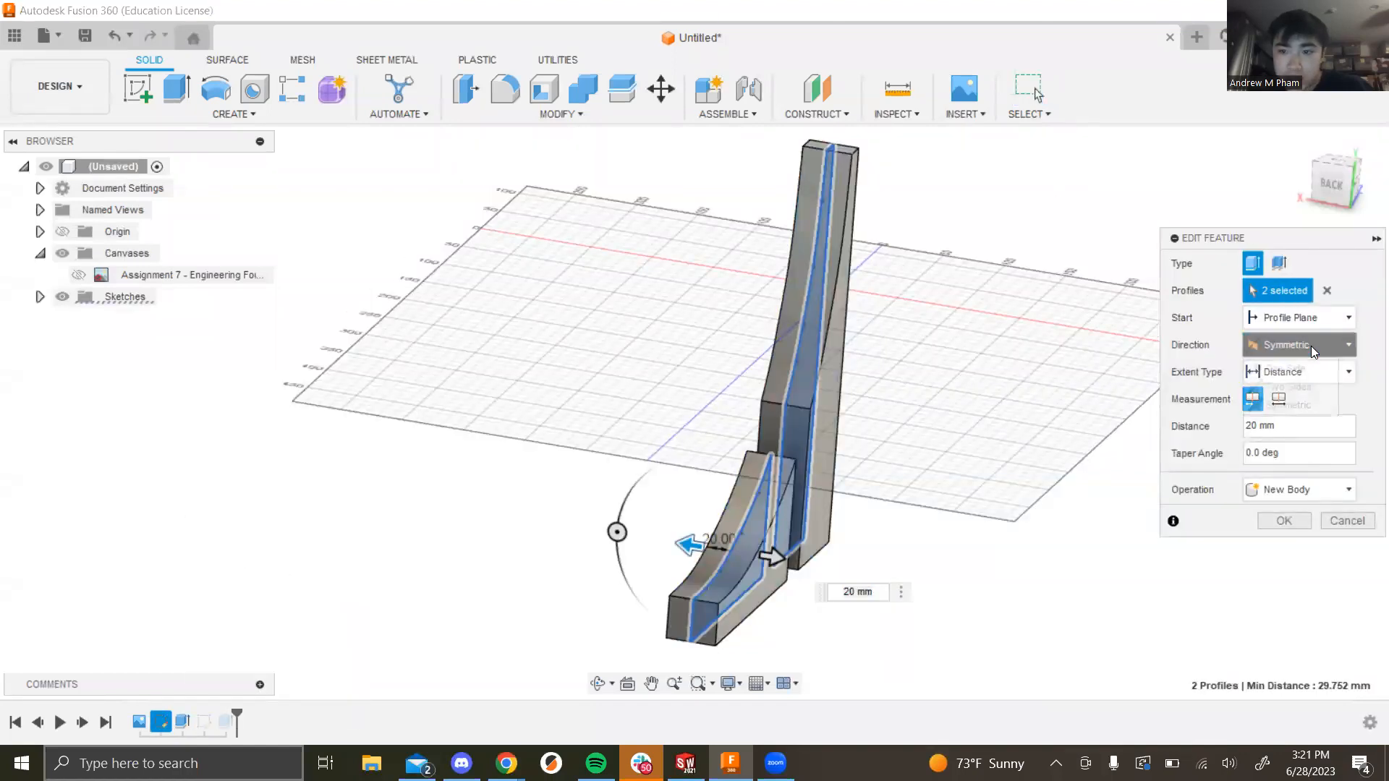
pyautogui.click(1269, 370)
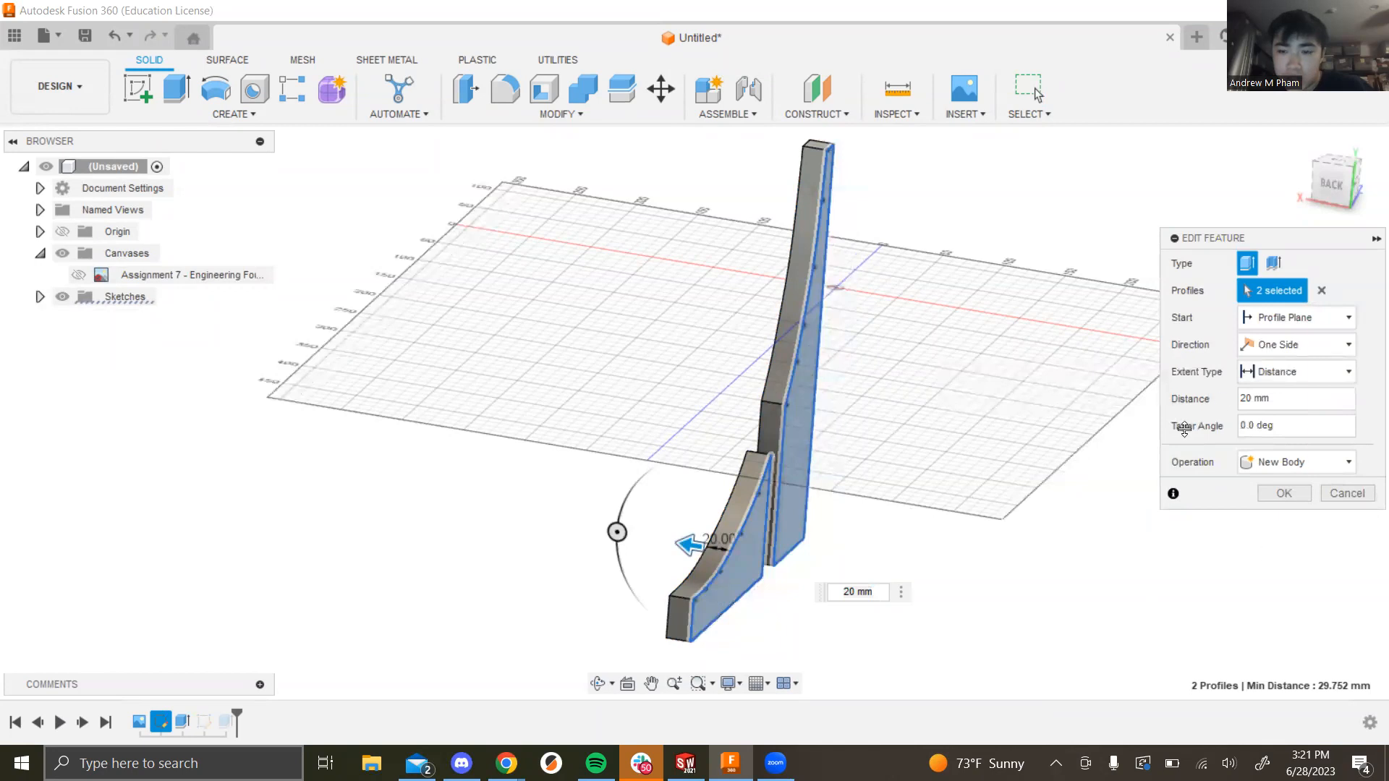
pyautogui.click(1285, 494)
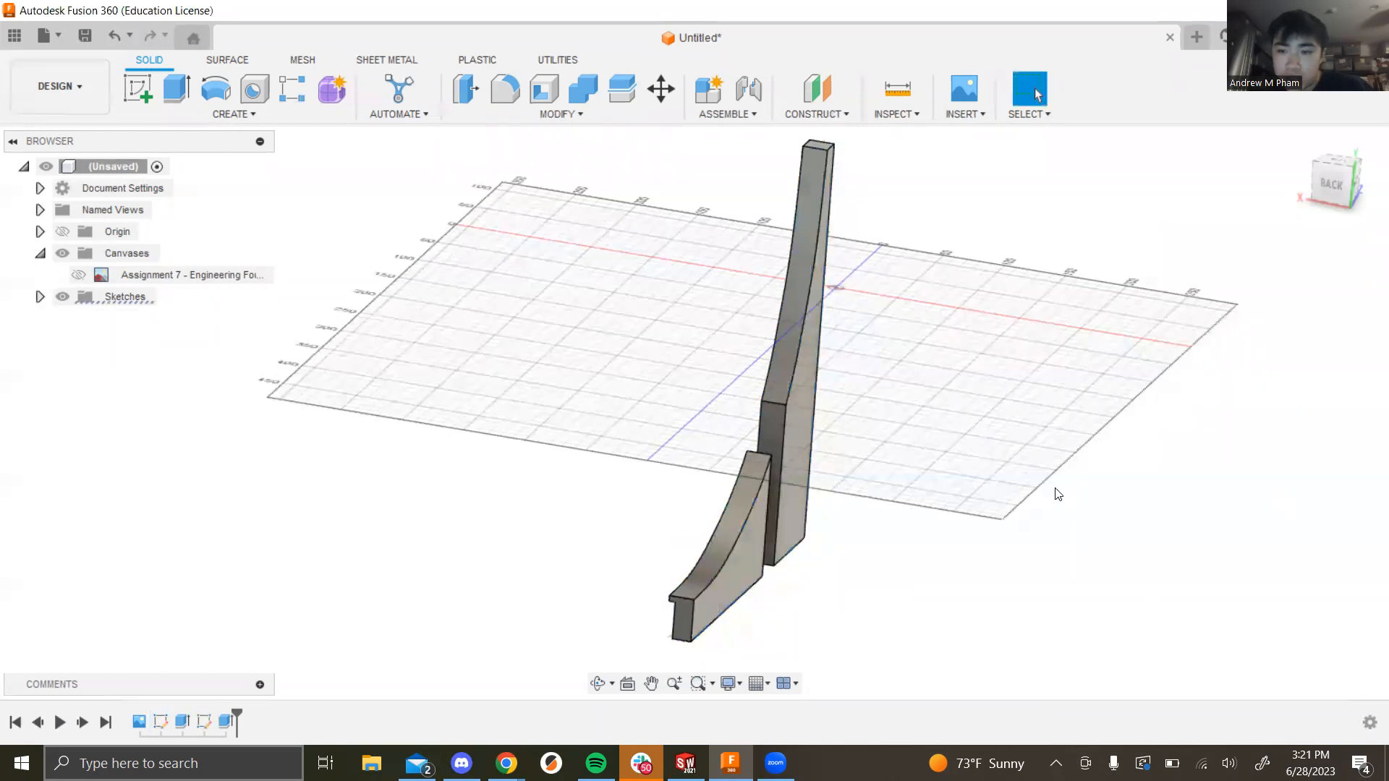
pyautogui.keyDown('shift'); pyautogui.moveTo(858, 468); pyautogui.dragTo(961, 434, button='middle'); pyautogui.keyUp('shift')
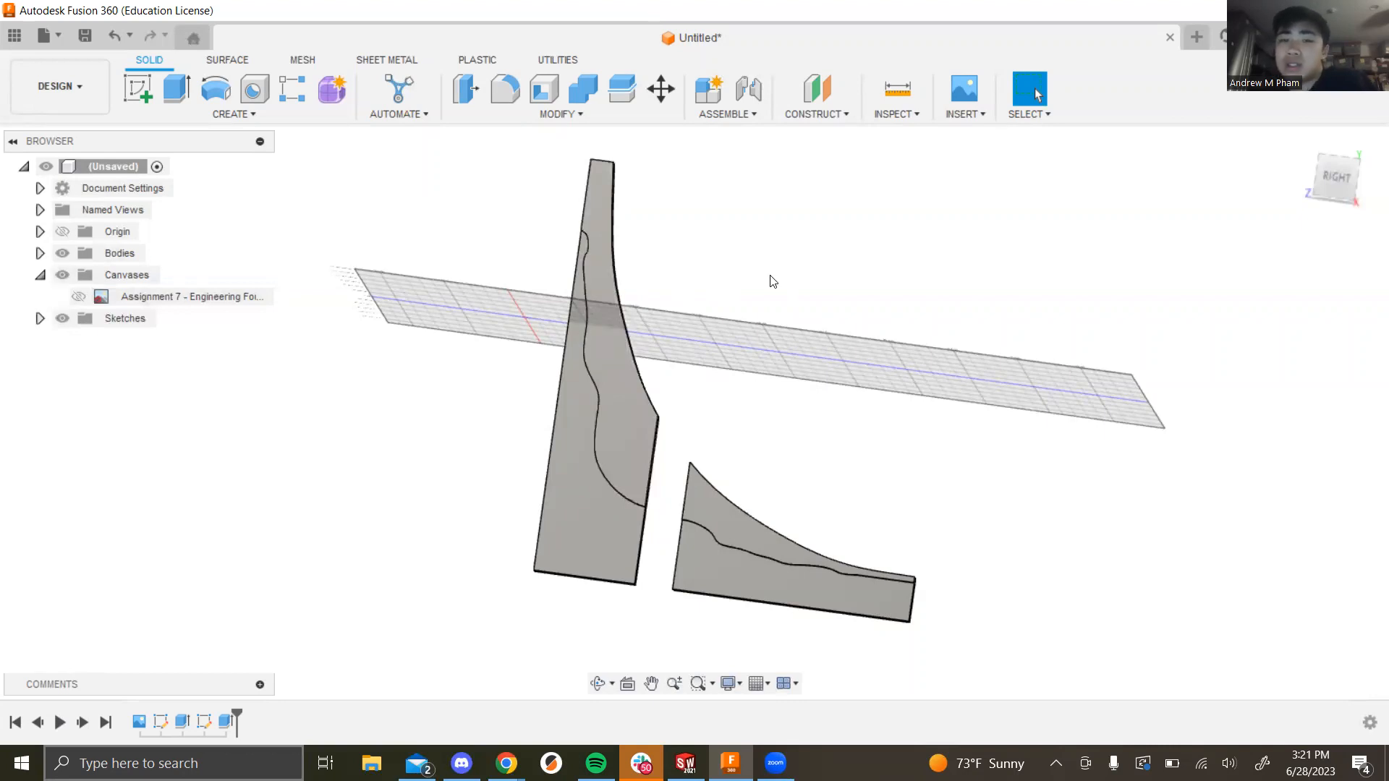
pyautogui.rightClick(203, 726)
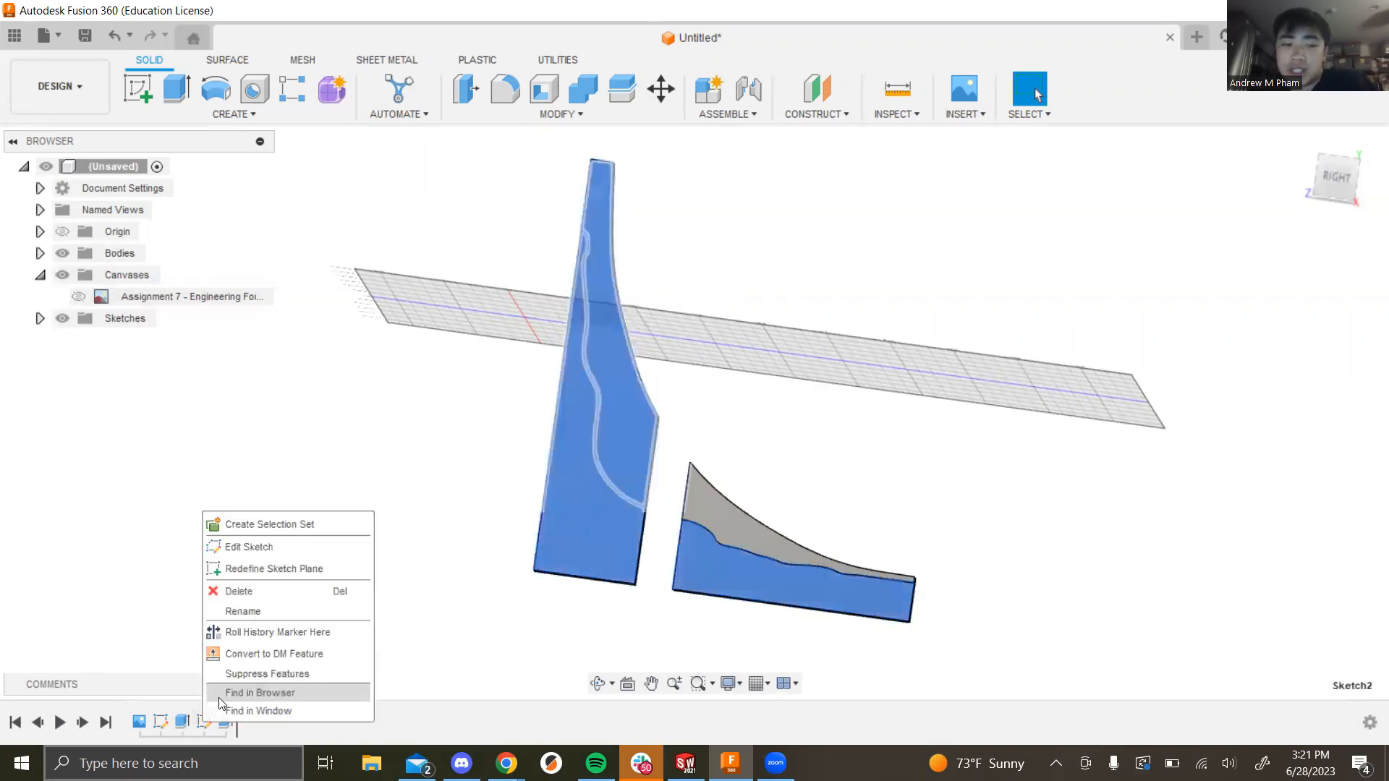
pyautogui.click(240, 546)
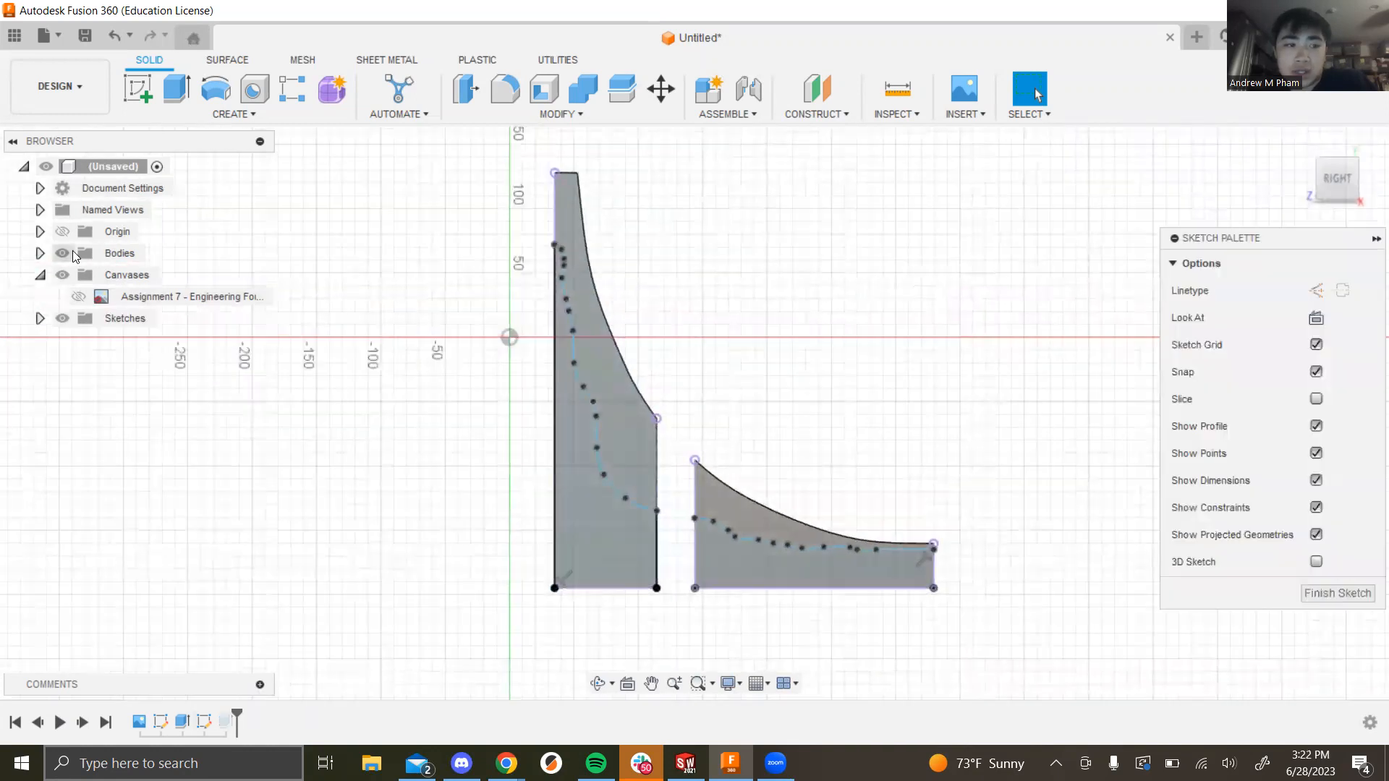
pyautogui.click(62, 255)
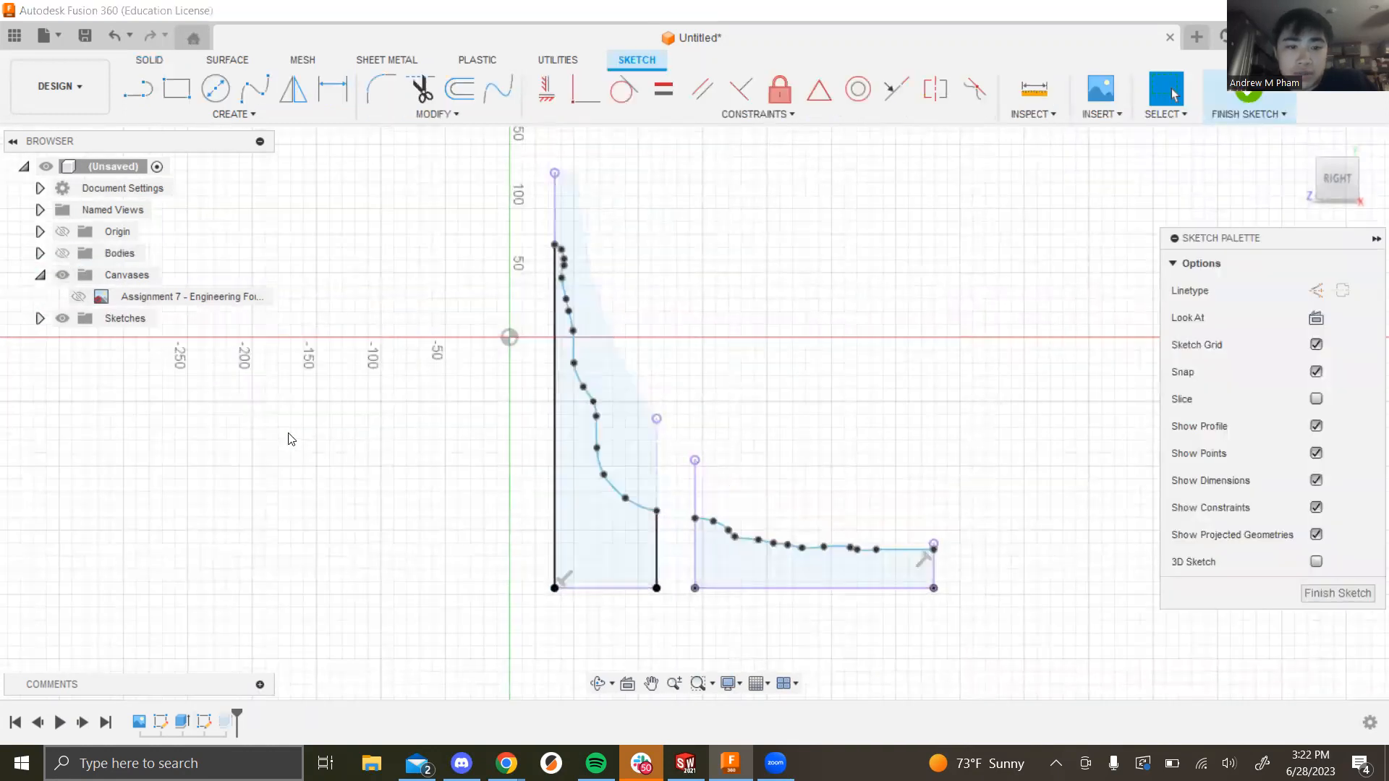
pyautogui.keyDown('shift'); pyautogui.moveTo(940, 416); pyautogui.dragTo(841, 489, button='middle'); pyautogui.keyUp('shift')
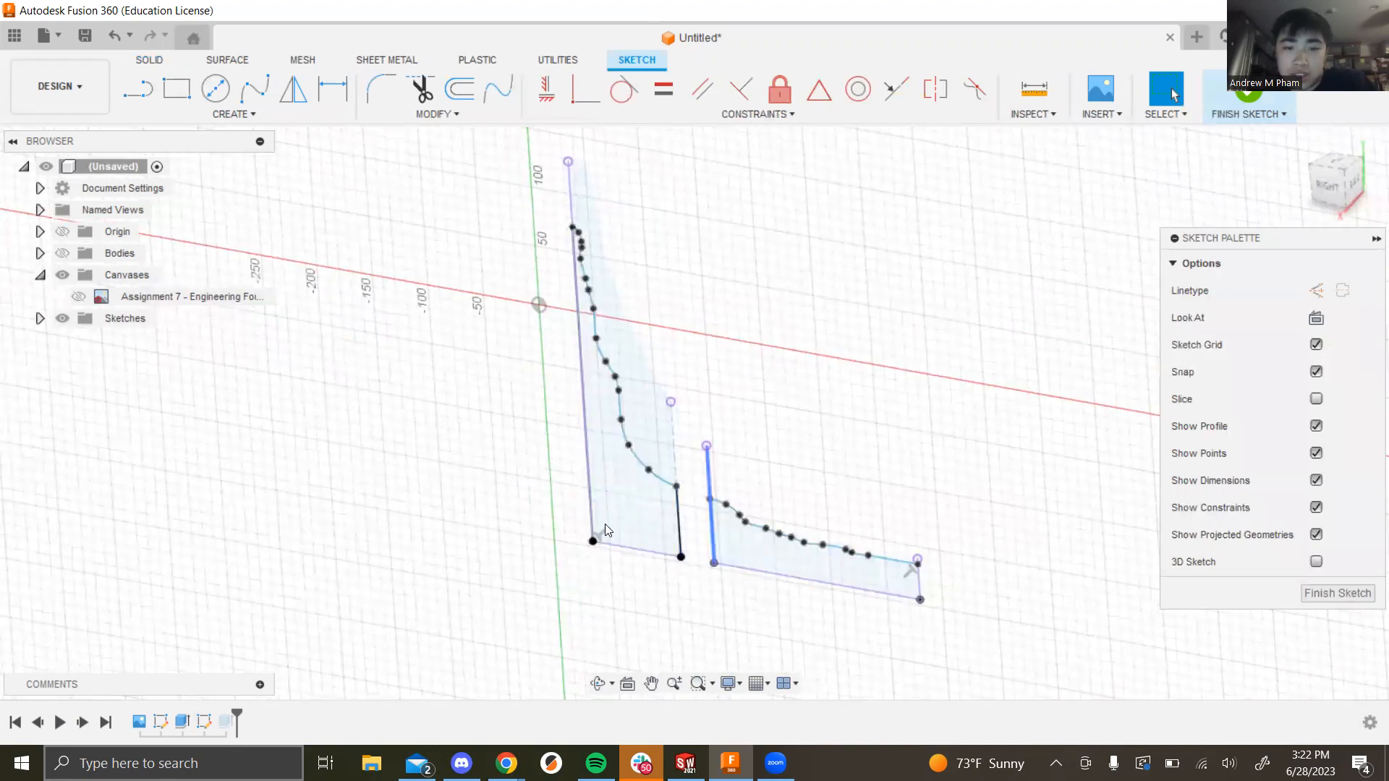
pyautogui.click(1338, 593)
pyautogui.keyDown('shift'); pyautogui.moveTo(862, 415); pyautogui.dragTo(886, 444, button='middle'); pyautogui.keyUp('shift')
pyautogui.click(62, 252)
pyautogui.keyDown('shift'); pyautogui.moveTo(597, 435); pyautogui.dragTo(1005, 500, button='middle'); pyautogui.keyUp('shift')
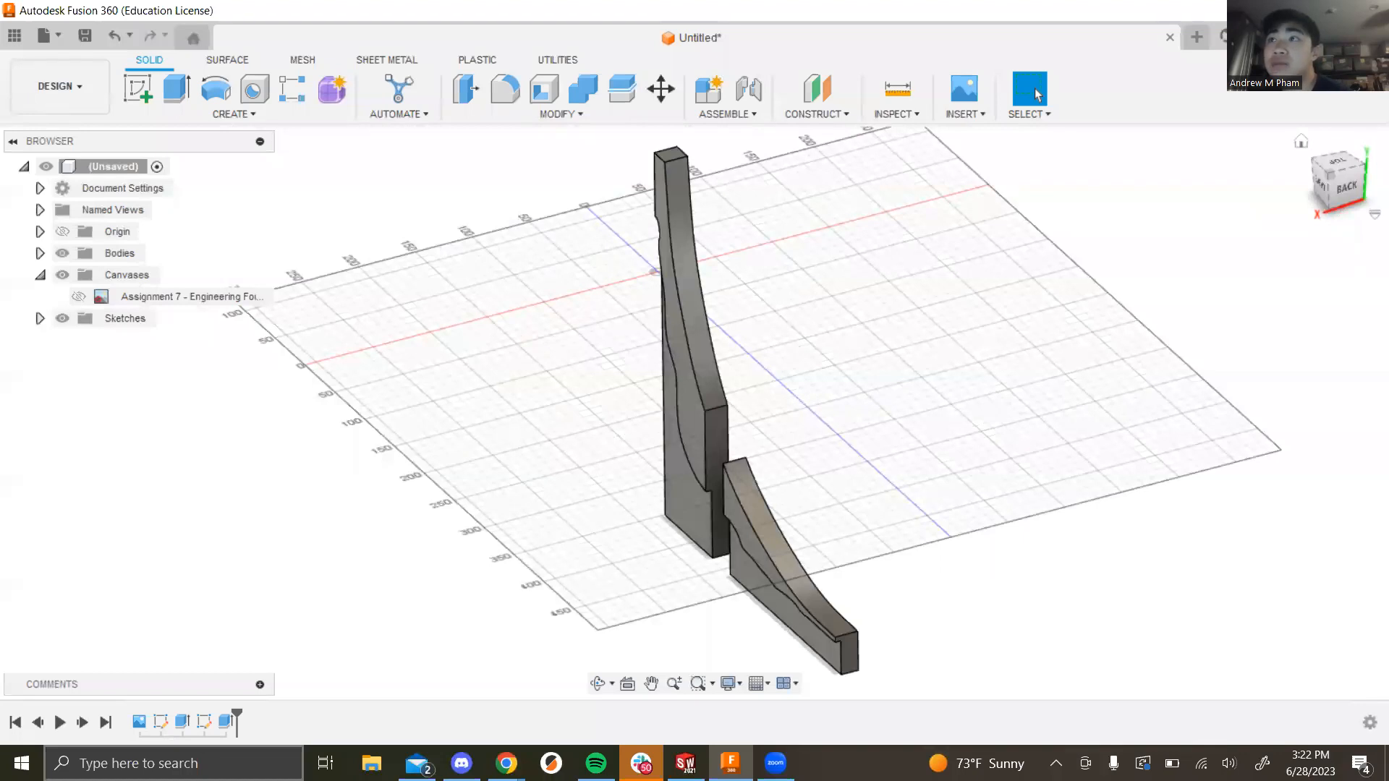
pyautogui.keyDown('shift'); pyautogui.moveTo(927, 490); pyautogui.dragTo(1155, 483, button='middle'); pyautogui.keyUp('shift')
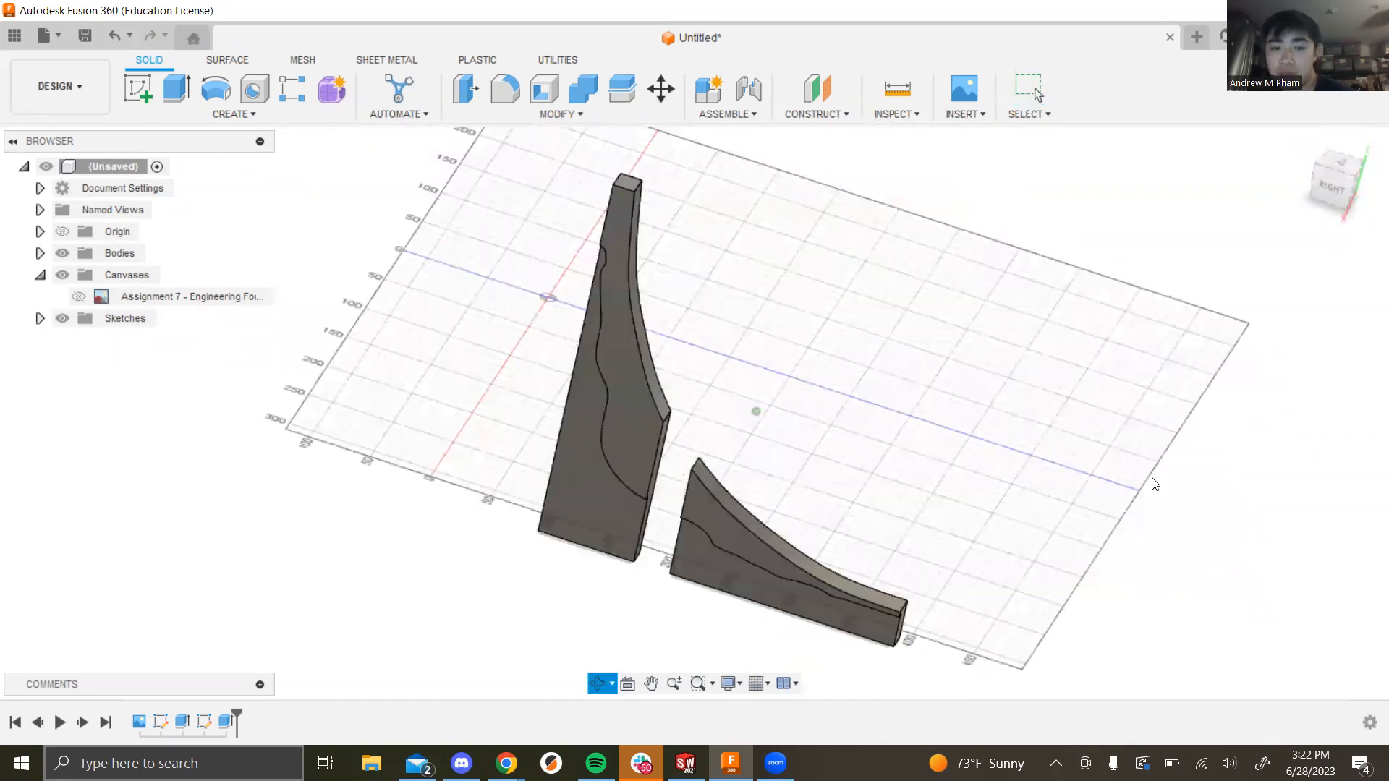
# Step: Mirror the upper and lower fin bodies across an origin plane for full two-sided thickness
pyautogui.click(233, 114)
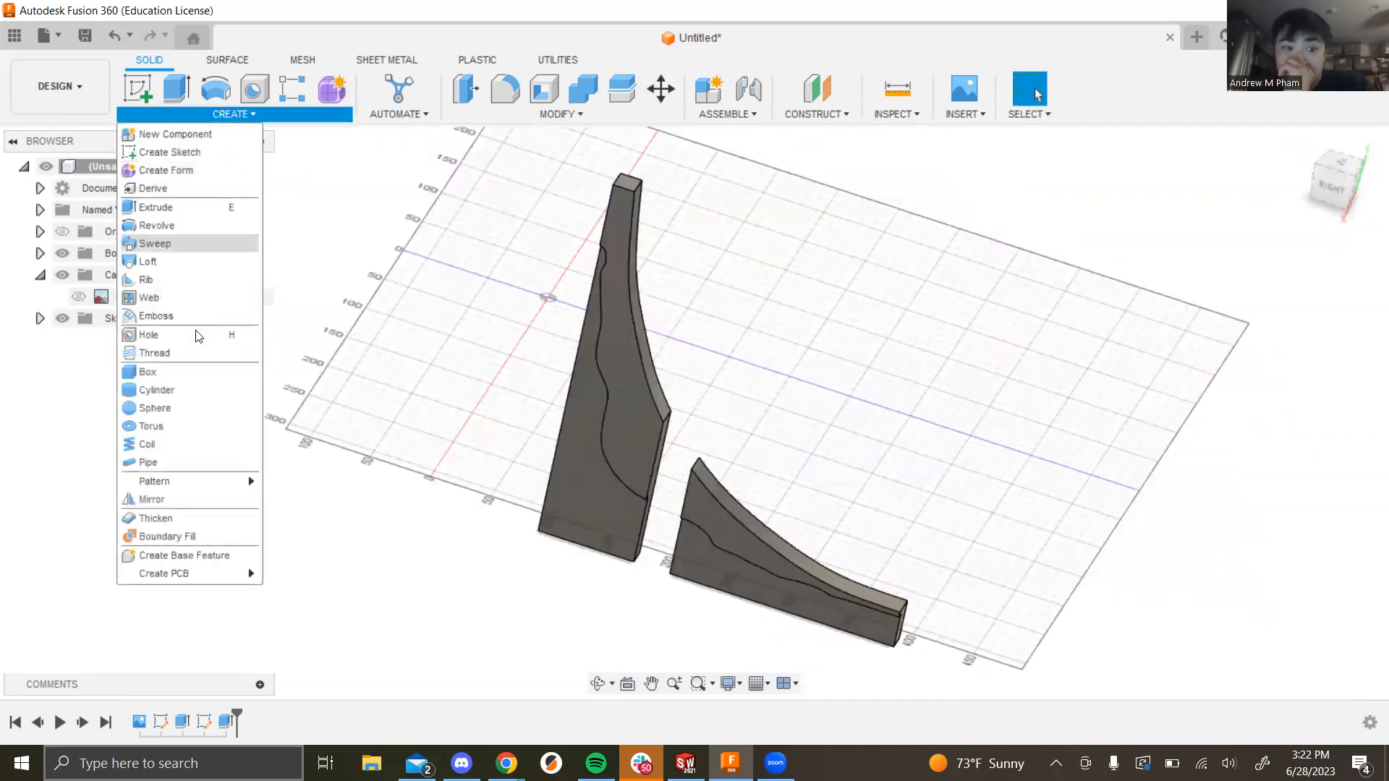
pyautogui.click(173, 499)
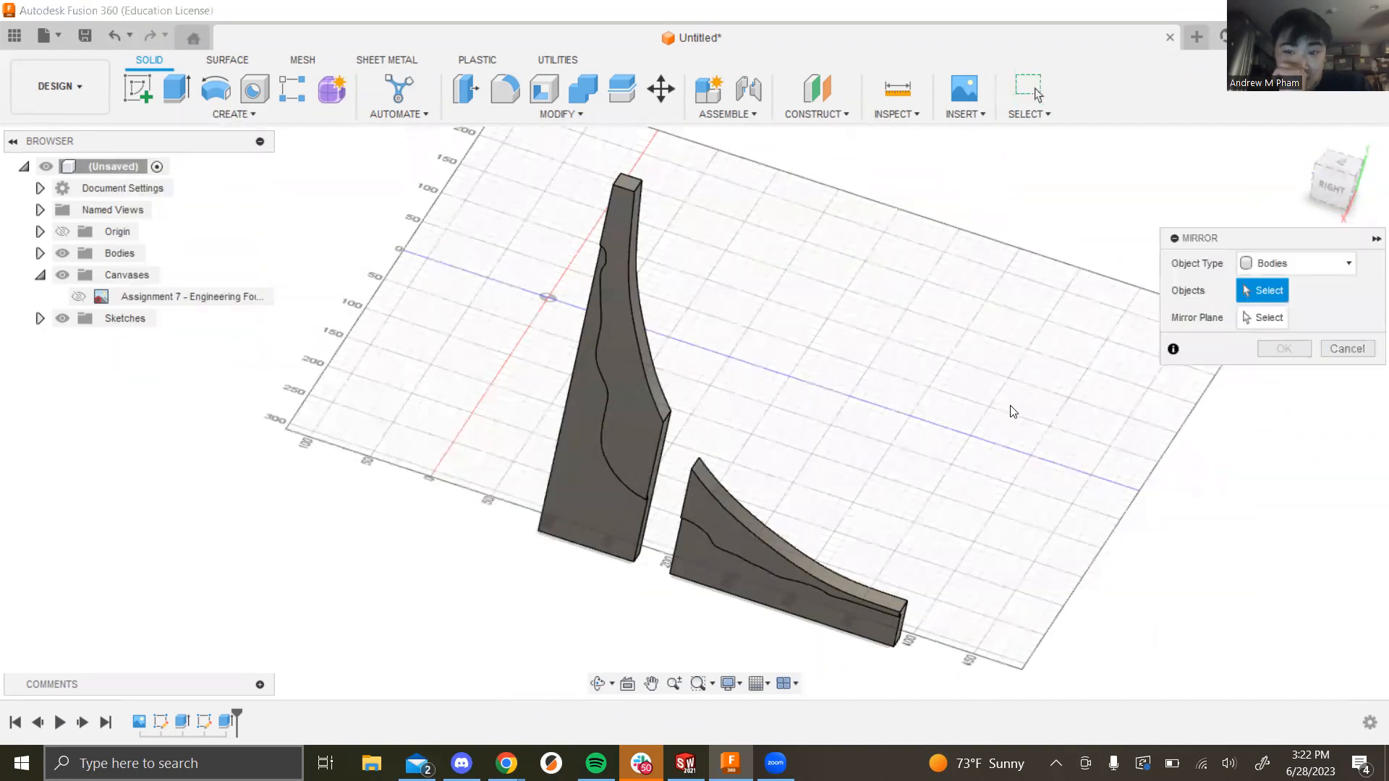
pyautogui.keyDown('shift'); pyautogui.moveTo(893, 403); pyautogui.dragTo(907, 355, button='middle'); pyautogui.keyUp('shift')
pyautogui.click(907, 355)
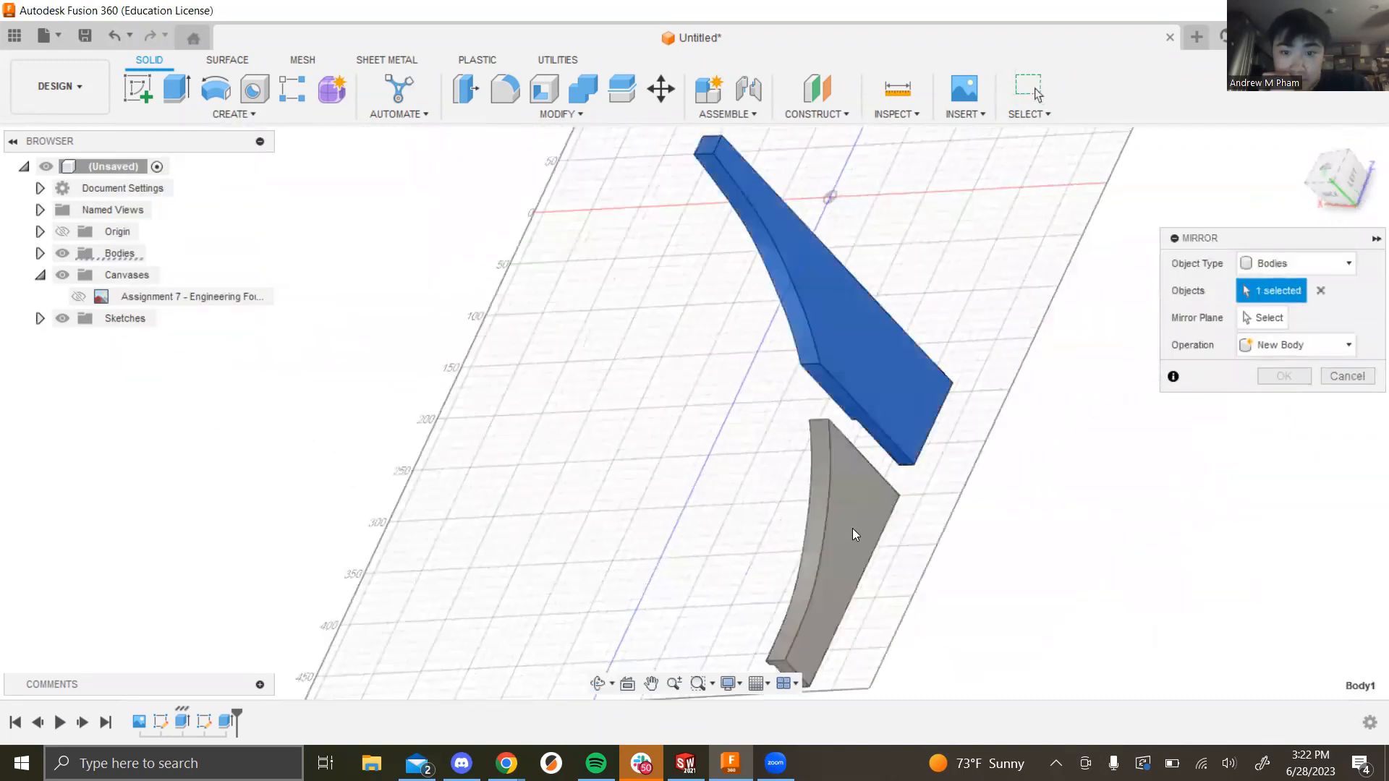
pyautogui.click(854, 530)
pyautogui.keyDown('shift'); pyautogui.moveTo(1001, 514); pyautogui.dragTo(1253, 322, button='middle'); pyautogui.keyUp('shift')
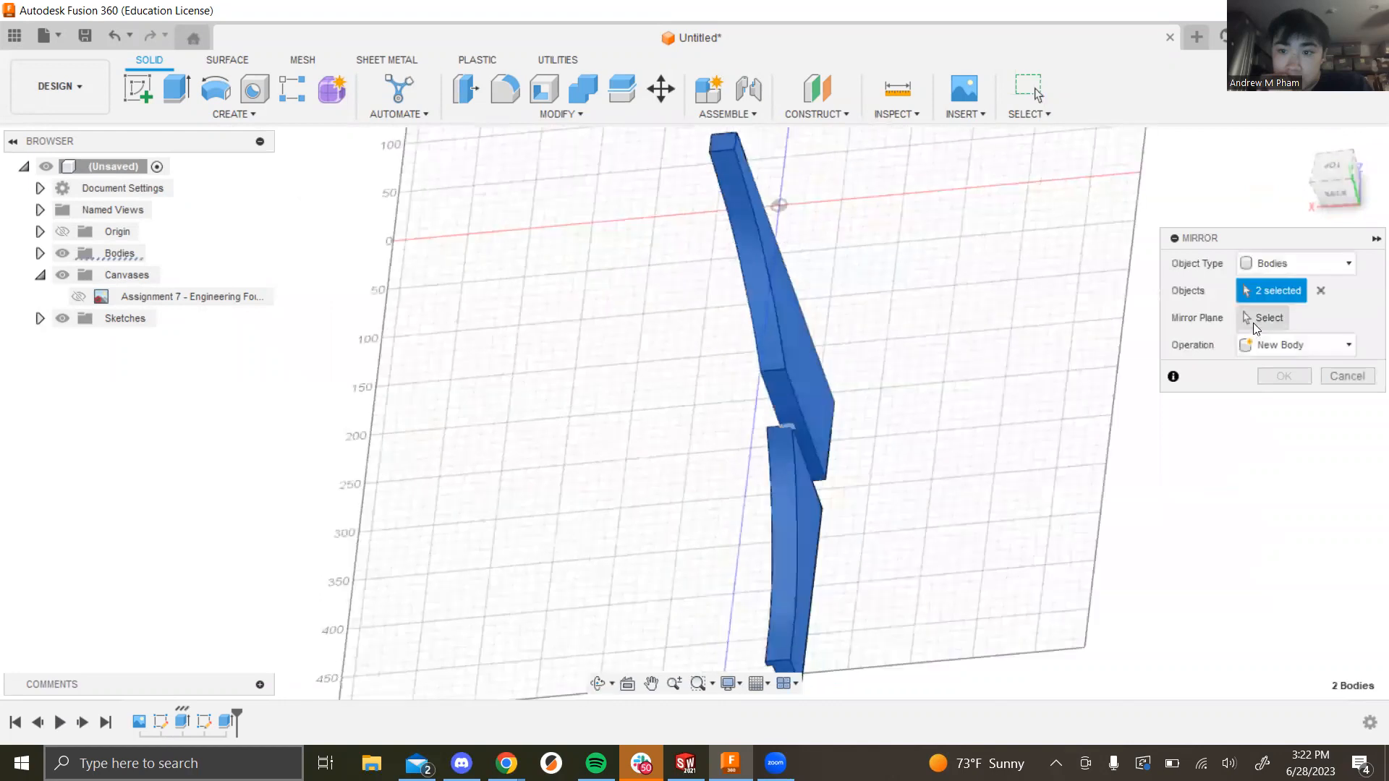
pyautogui.click(1253, 322)
pyautogui.keyDown('shift'); pyautogui.moveTo(933, 348); pyautogui.dragTo(753, 171, button='middle'); pyautogui.keyUp('shift')
pyautogui.click(749, 158)
pyautogui.keyDown('shift'); pyautogui.moveTo(976, 434); pyautogui.dragTo(909, 417, button='middle'); pyautogui.keyUp('shift')
pyautogui.keyDown('shift'); pyautogui.moveTo(1087, 281); pyautogui.dragTo(1280, 373, button='middle'); pyautogui.keyUp('shift')
pyautogui.click(1281, 373)
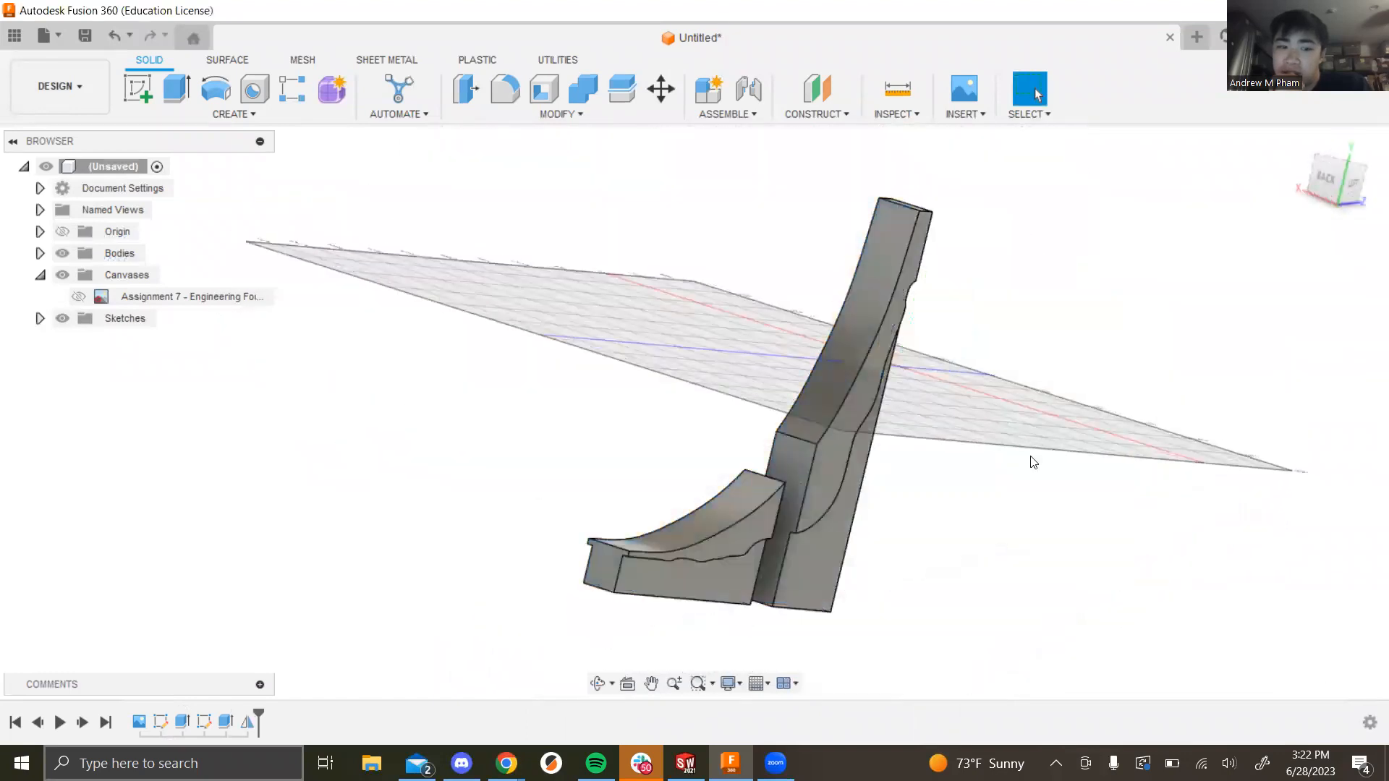
pyautogui.keyDown('shift'); pyautogui.moveTo(1001, 422); pyautogui.dragTo(1023, 457, button='middle'); pyautogui.keyUp('shift')
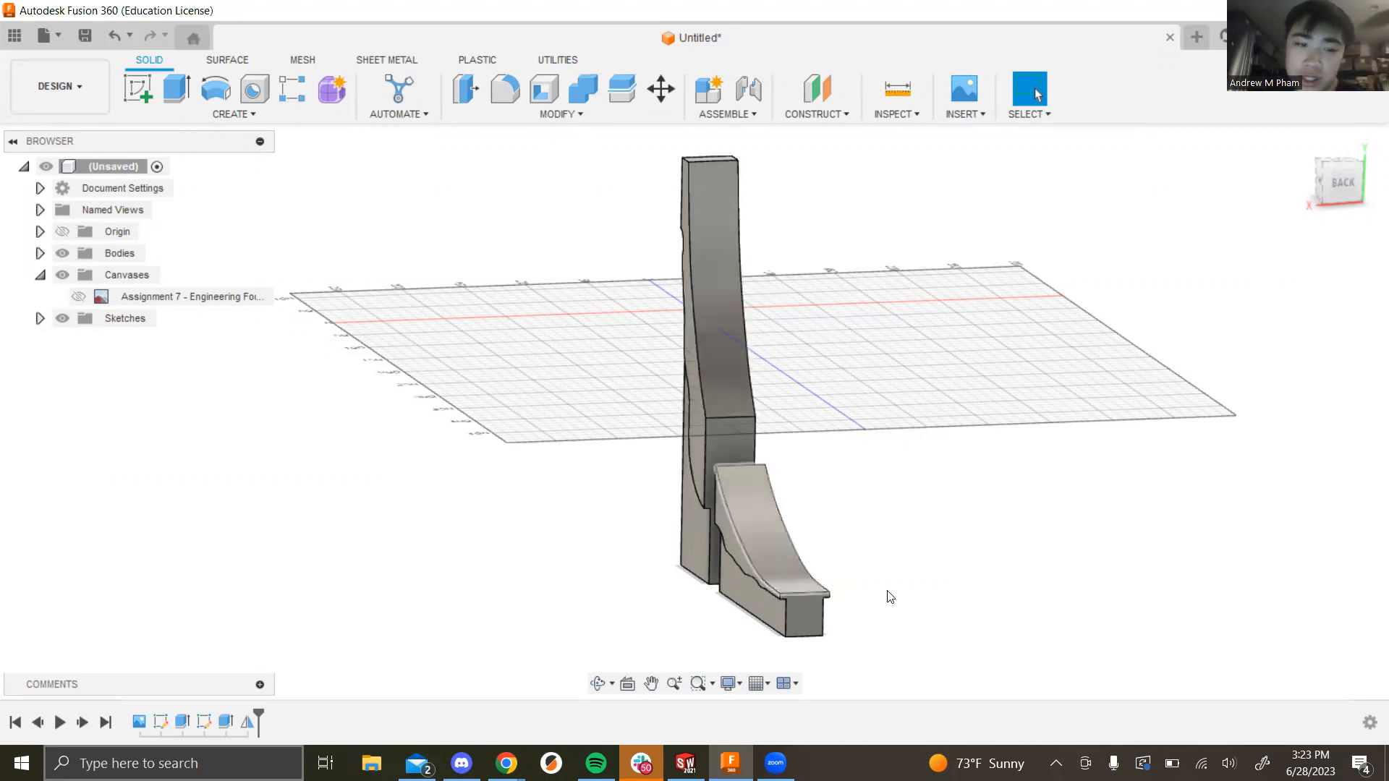
pyautogui.keyDown('shift'); pyautogui.moveTo(1023, 533); pyautogui.dragTo(958, 533, button='middle'); pyautogui.keyUp('shift')
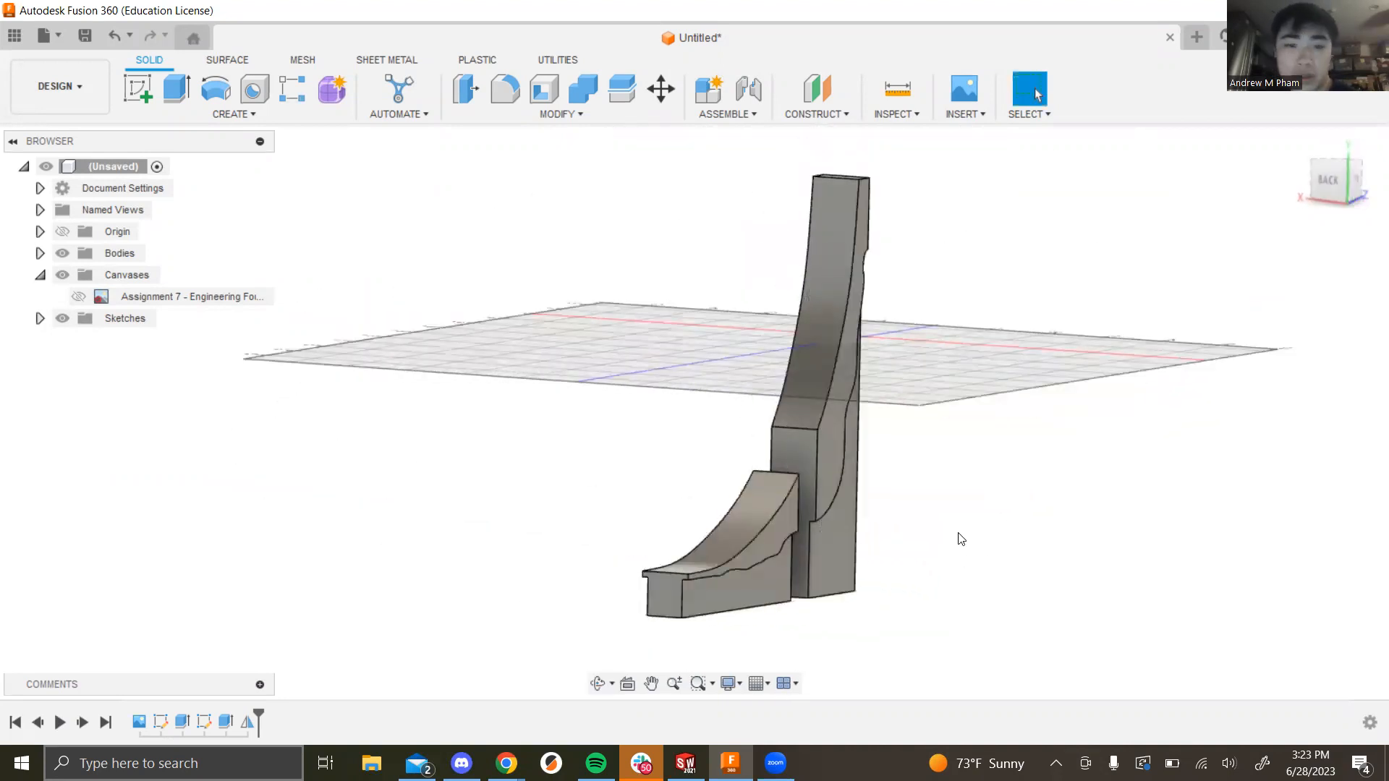
pyautogui.keyDown('shift'); pyautogui.moveTo(926, 434); pyautogui.dragTo(926, 487, button='middle'); pyautogui.keyUp('shift')
pyautogui.press('Escape')
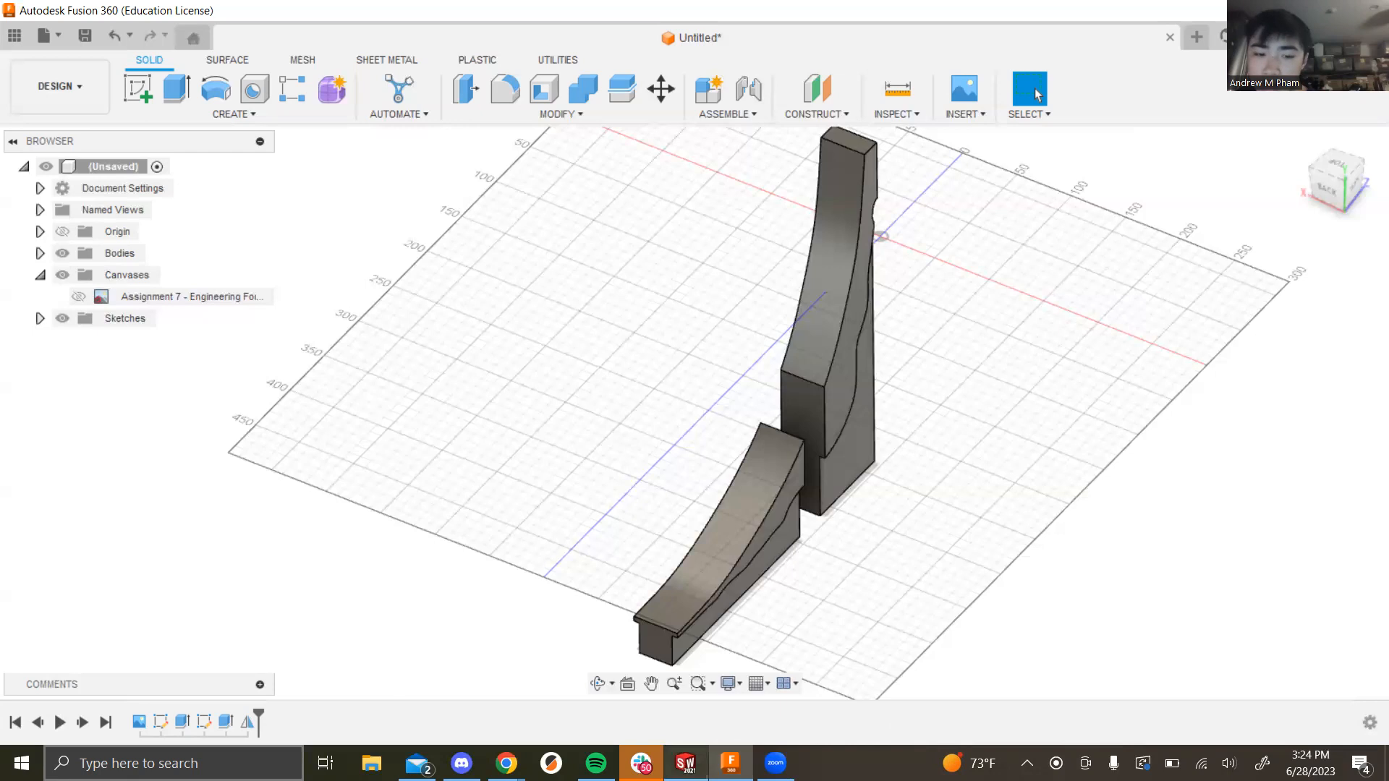
pyautogui.moveTo(595, 761)
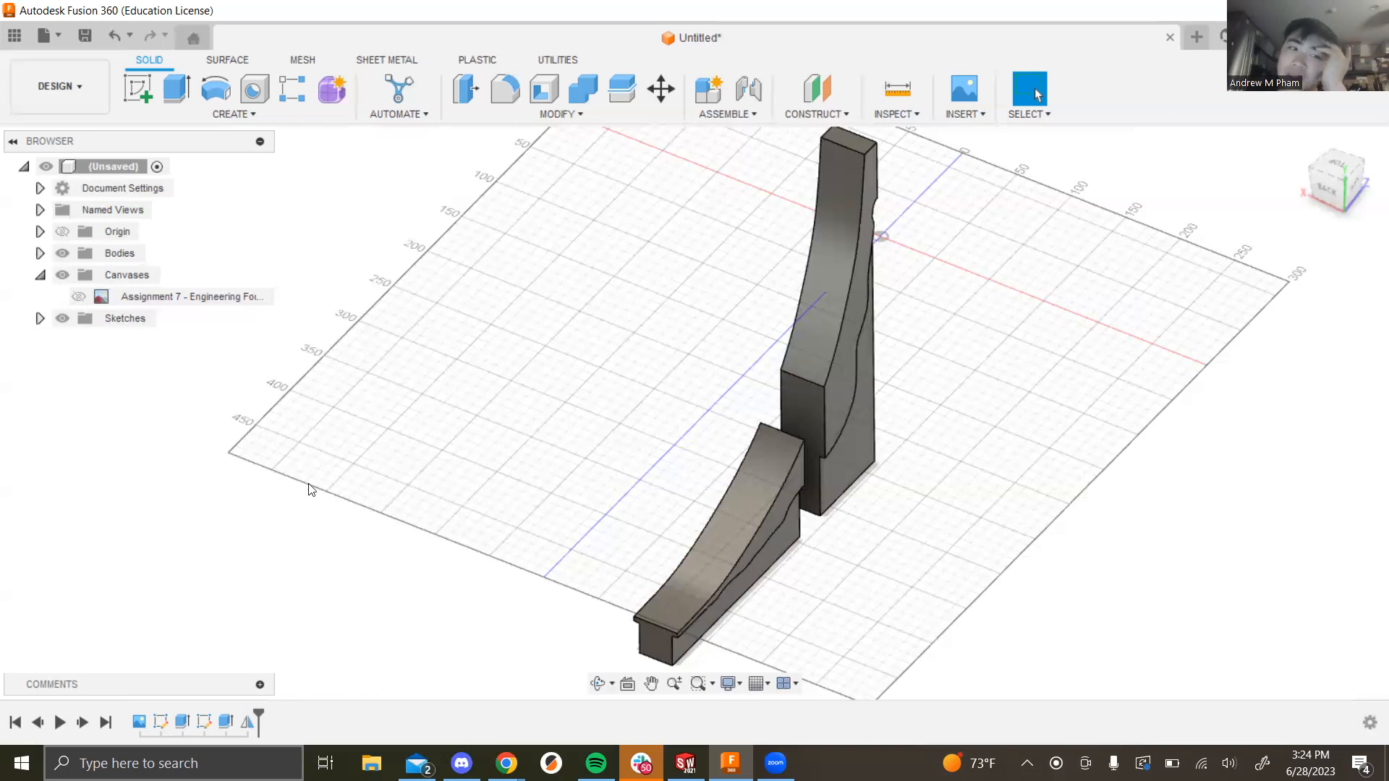
# Step: Reopen the fin profile sketch for editing and hide the solid bodies
pyautogui.rightClick(205, 729)
pyautogui.click(235, 554)
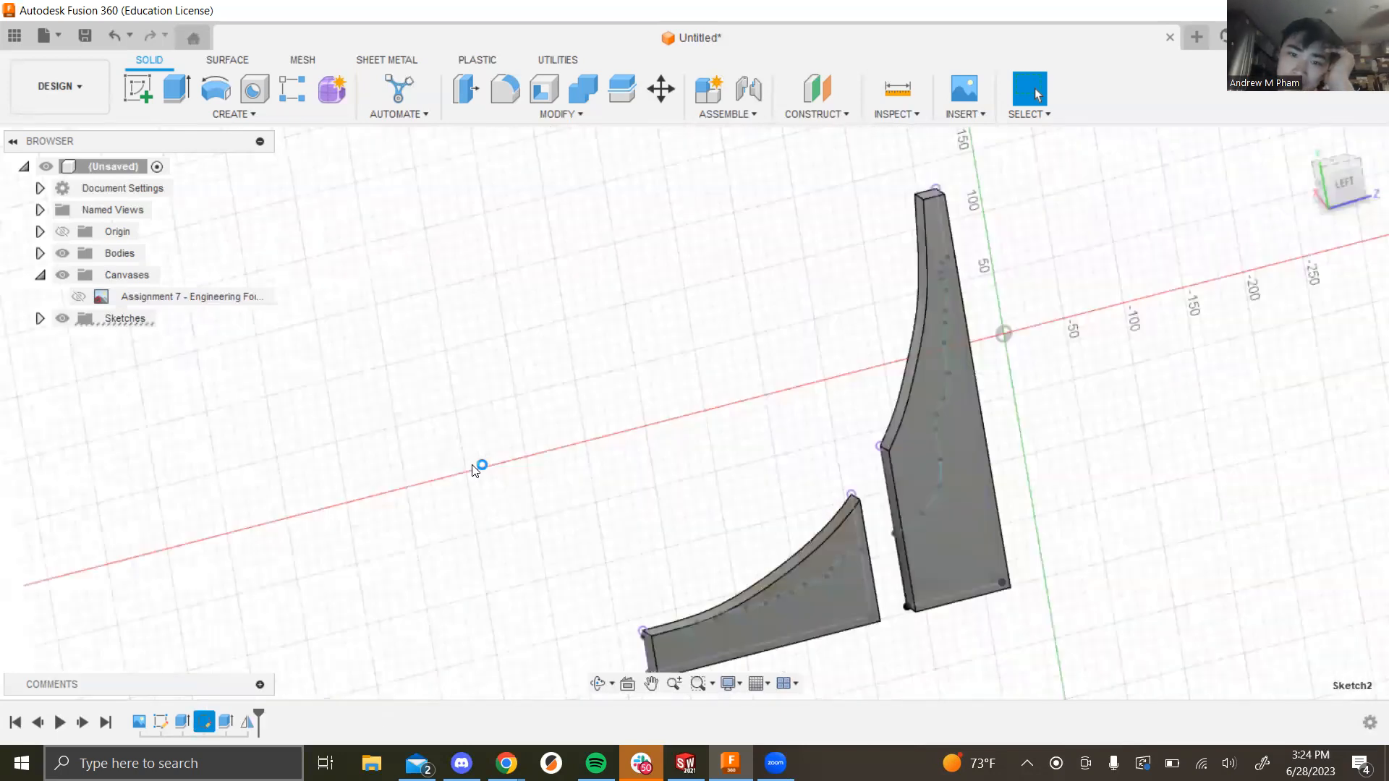
pyautogui.moveTo(603, 504); pyautogui.dragTo(878, 512)
pyautogui.click(63, 254)
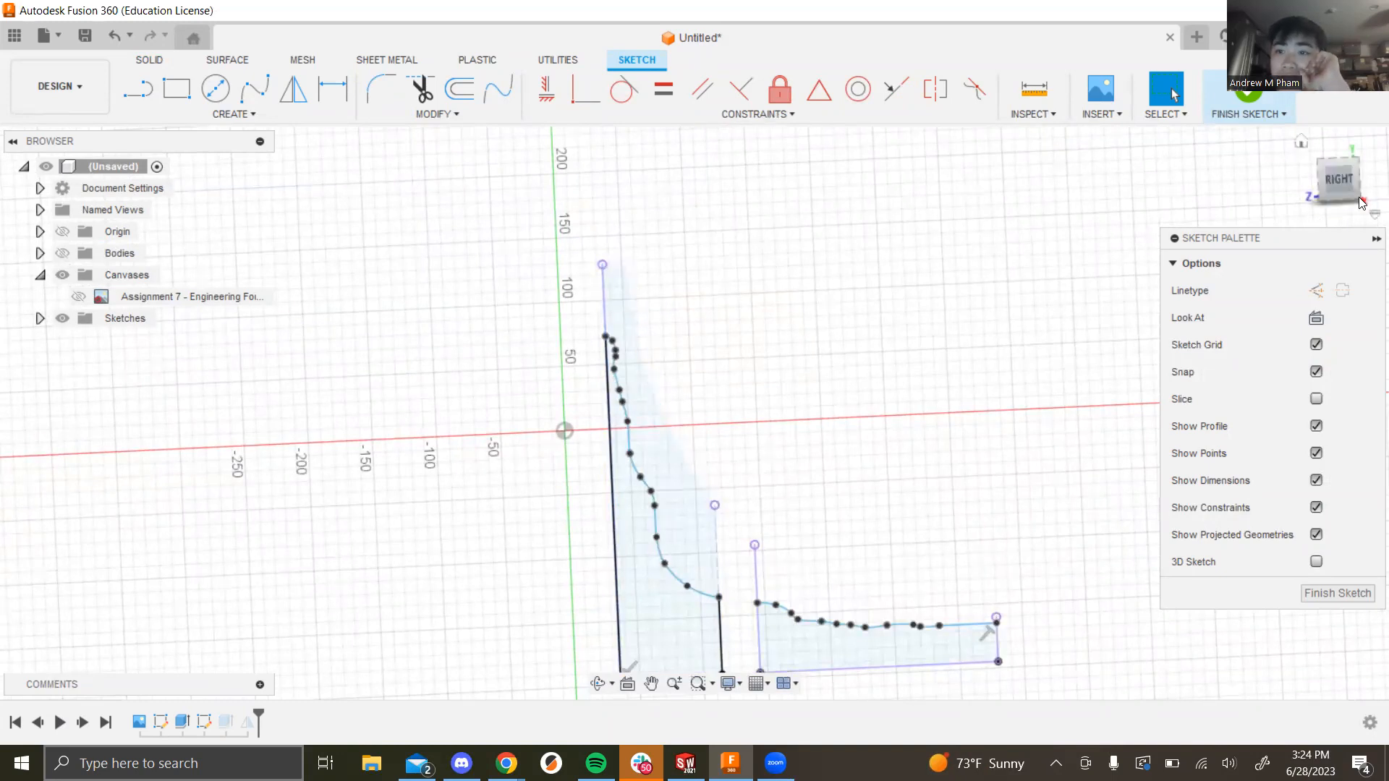
# Step: View the sketch square-on from the Right, zoom in, and show the bodies again
pyautogui.click(1337, 181)
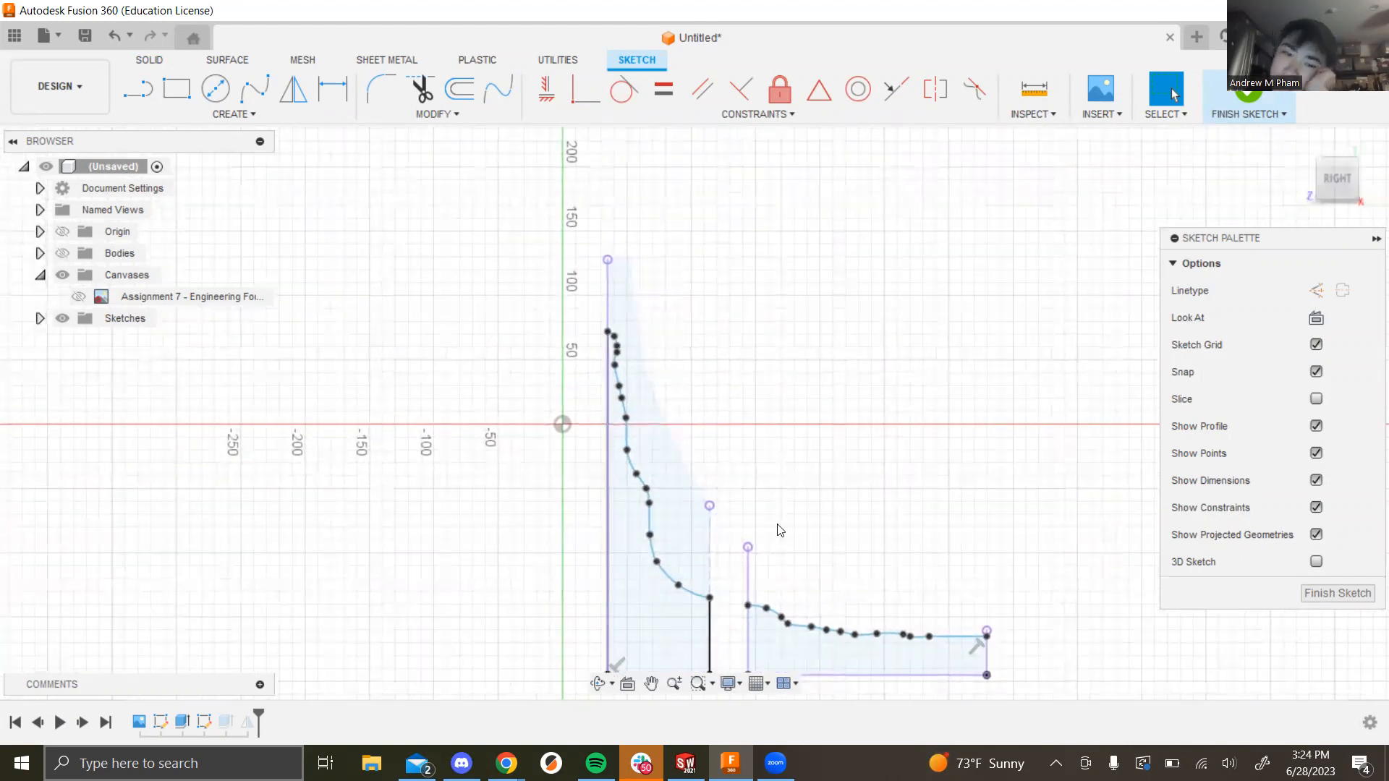
pyautogui.scroll(-4, 781, 531)
pyautogui.scroll(7, 871, 676)
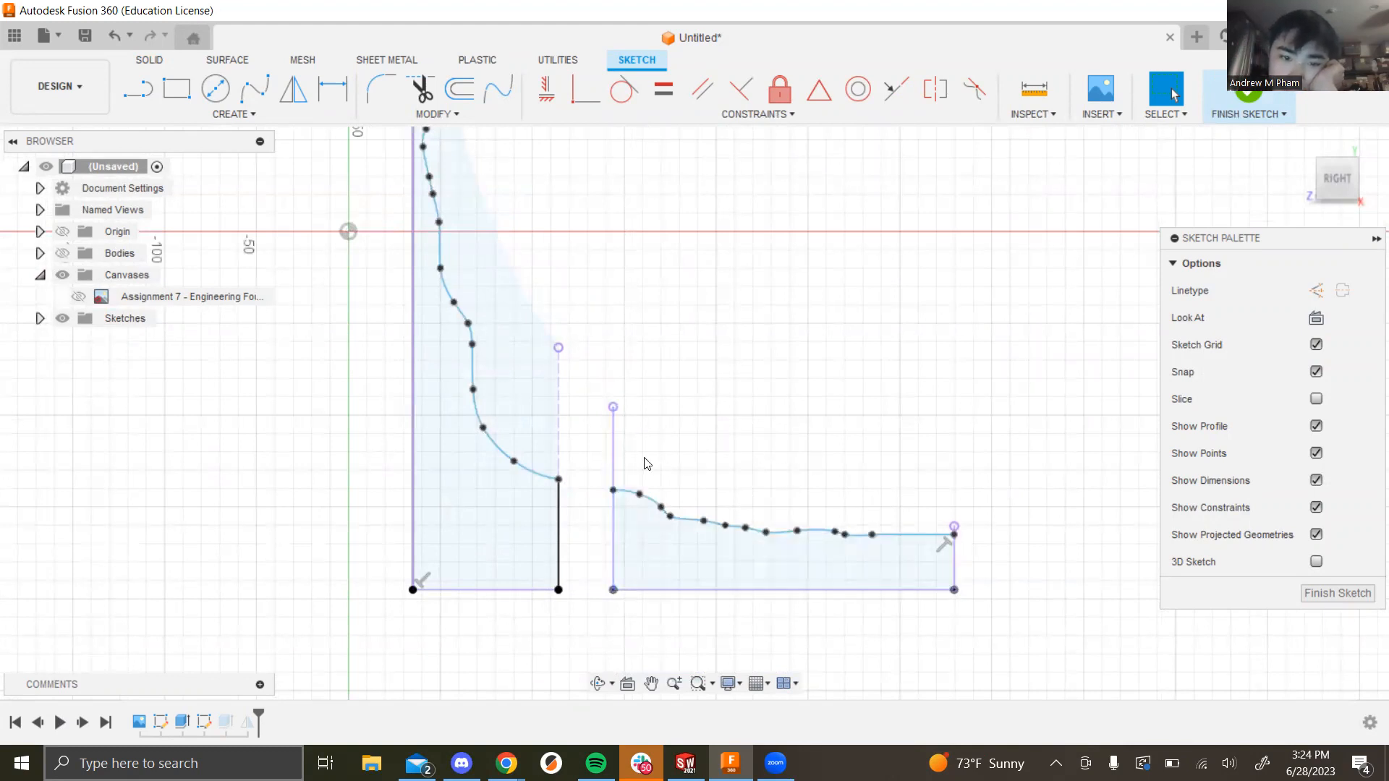
pyautogui.scroll(-2, 630, 382)
pyautogui.scroll(-2, 606, 323)
pyautogui.scroll(3, 534, 201)
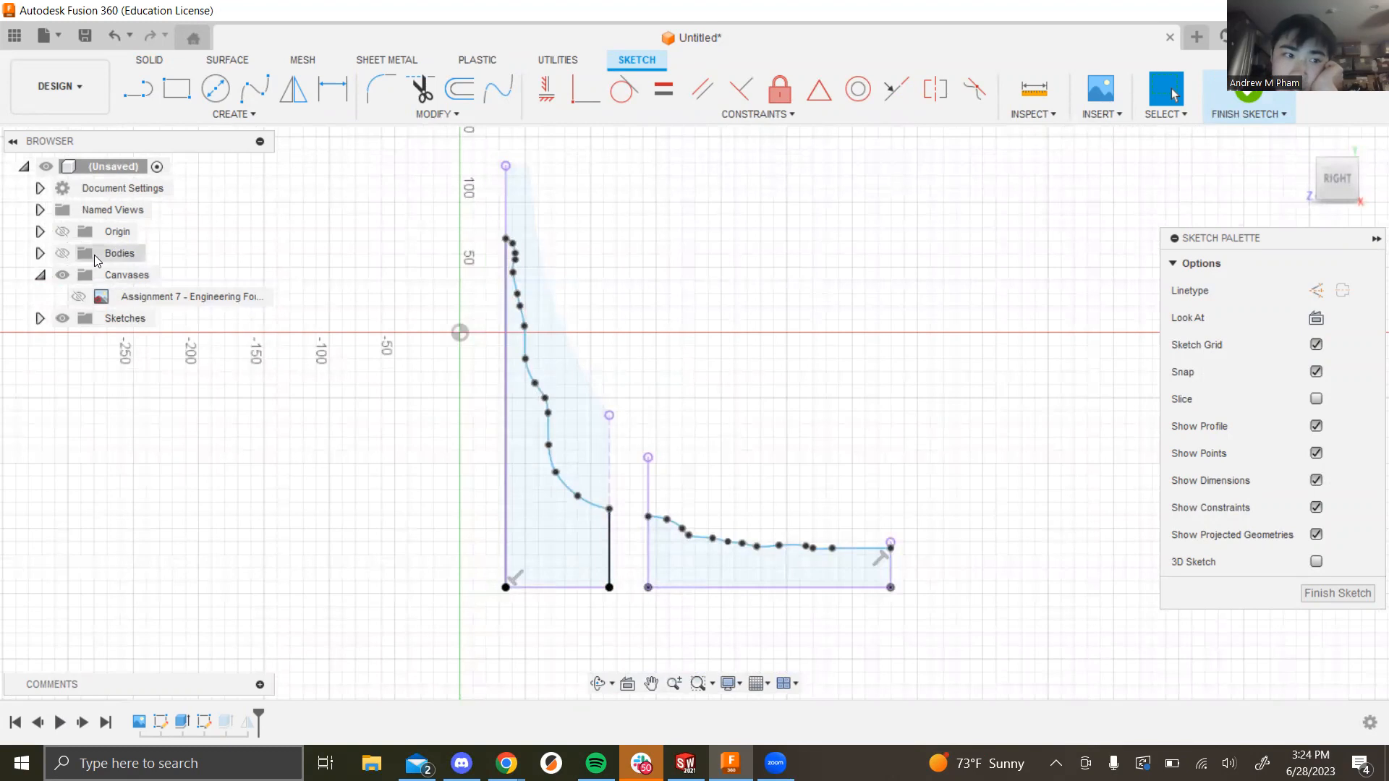
pyautogui.click(63, 253)
pyautogui.moveTo(757, 409)
pyautogui.keyDown('shift'); pyautogui.mouseDown(button='middle')
pyautogui.moveTo(747, 443)
pyautogui.moveTo(744, 415)
pyautogui.mouseUp(button='middle'); pyautogui.keyUp('shift')
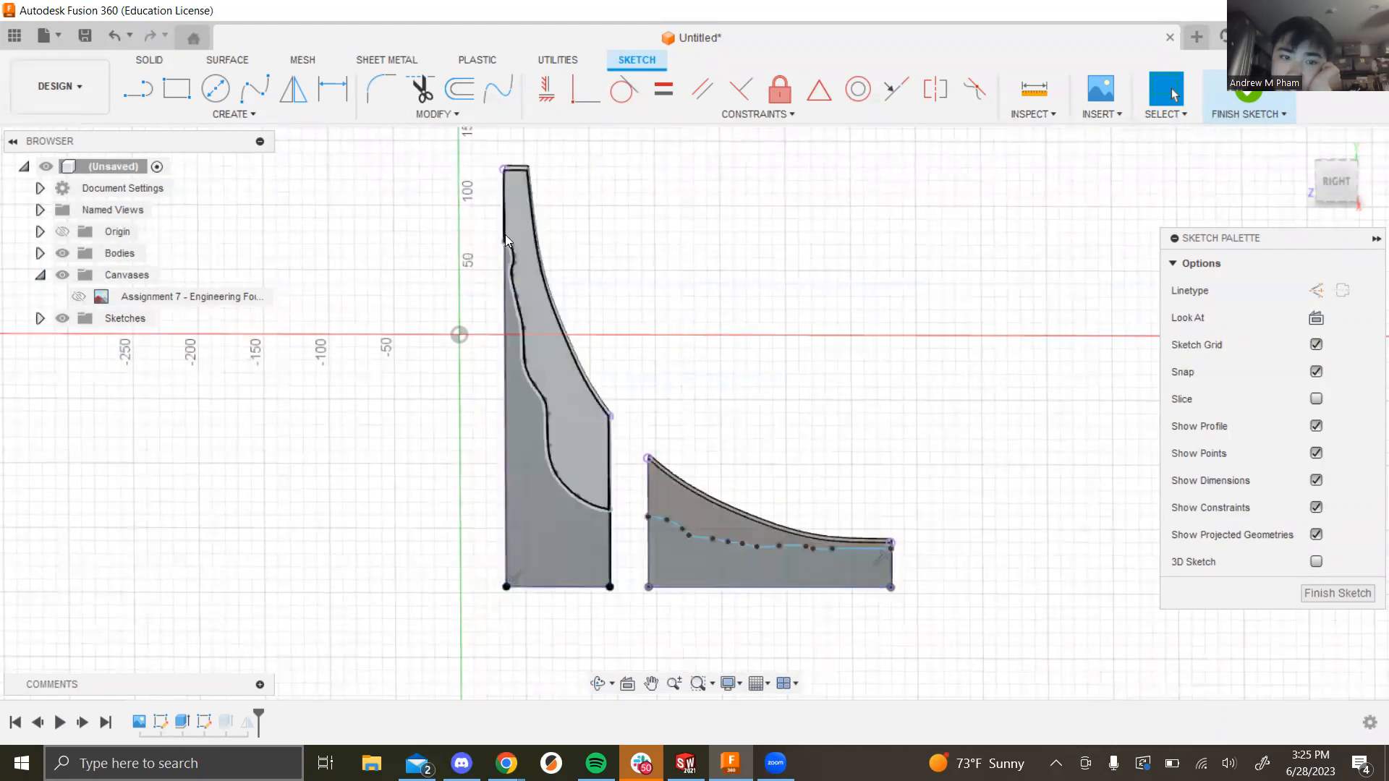
# Step: Browse Project / Include without adding anything, then finish the fin sketch unchanged
pyautogui.click(252, 120)
pyautogui.moveTo(174, 394)
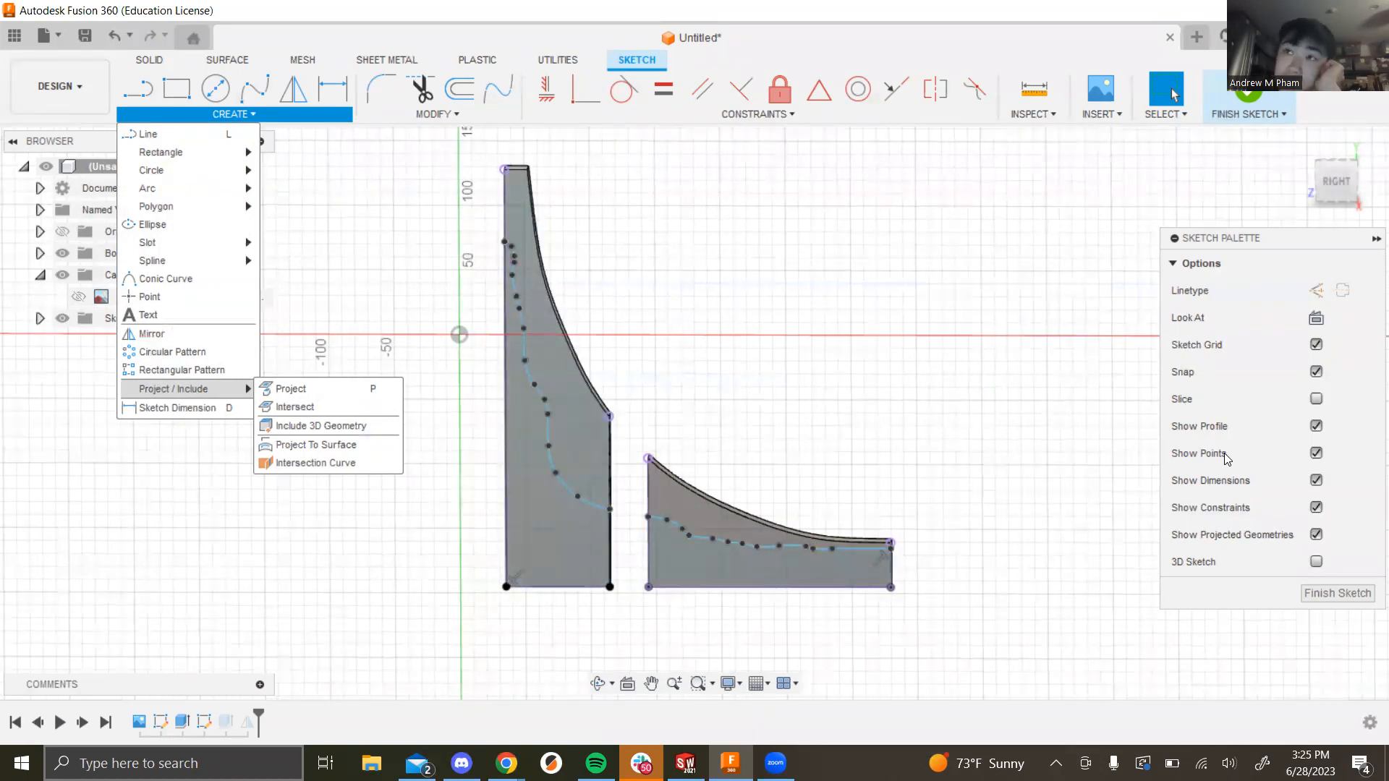
pyautogui.click(747, 344)
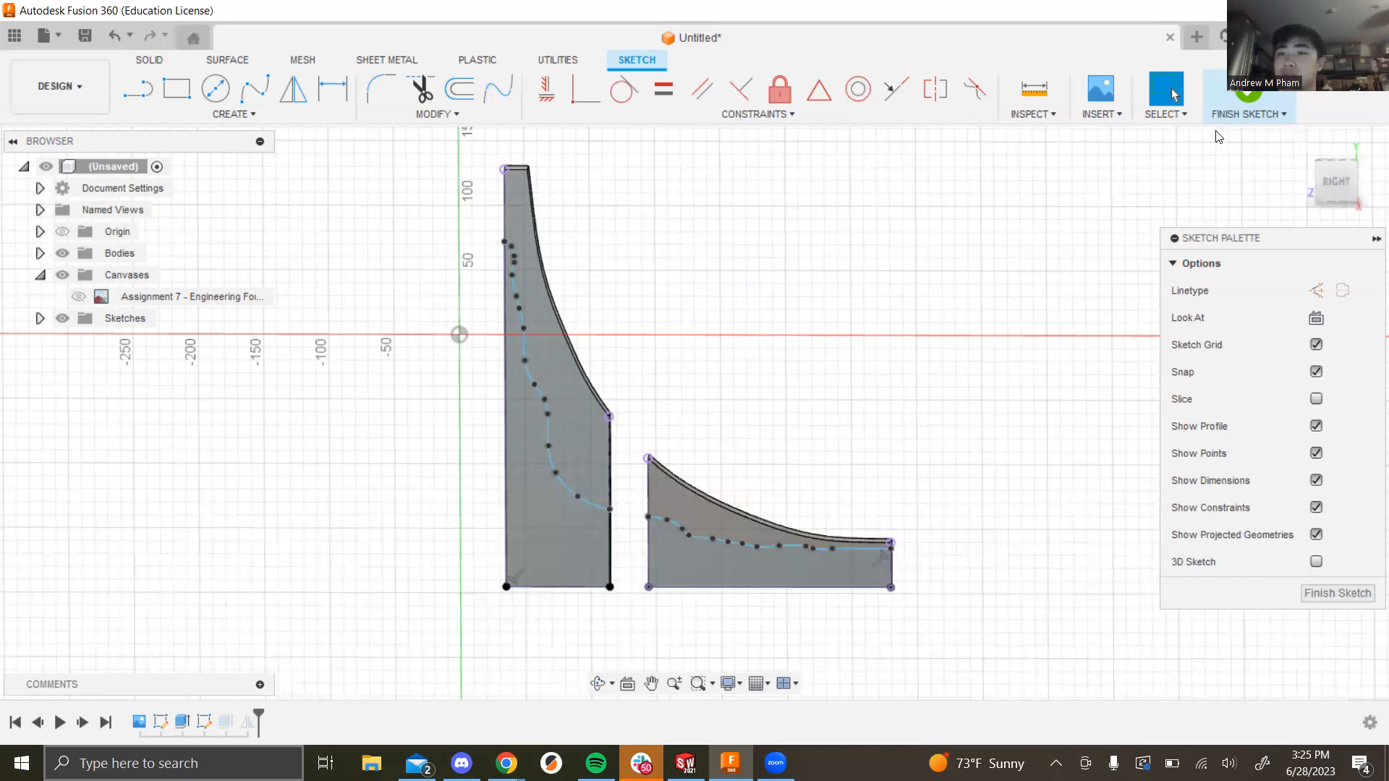
pyautogui.click(1242, 111)
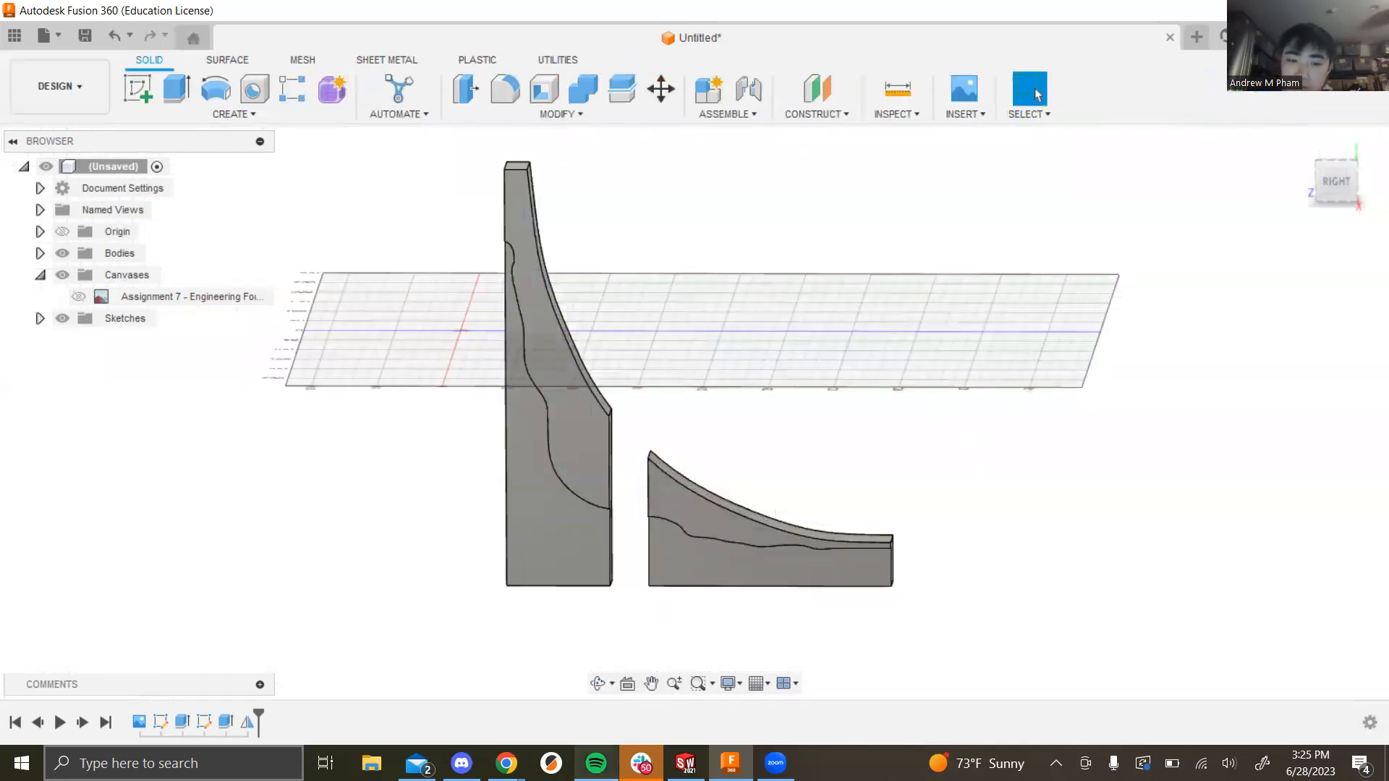
pyautogui.moveTo(595, 763)
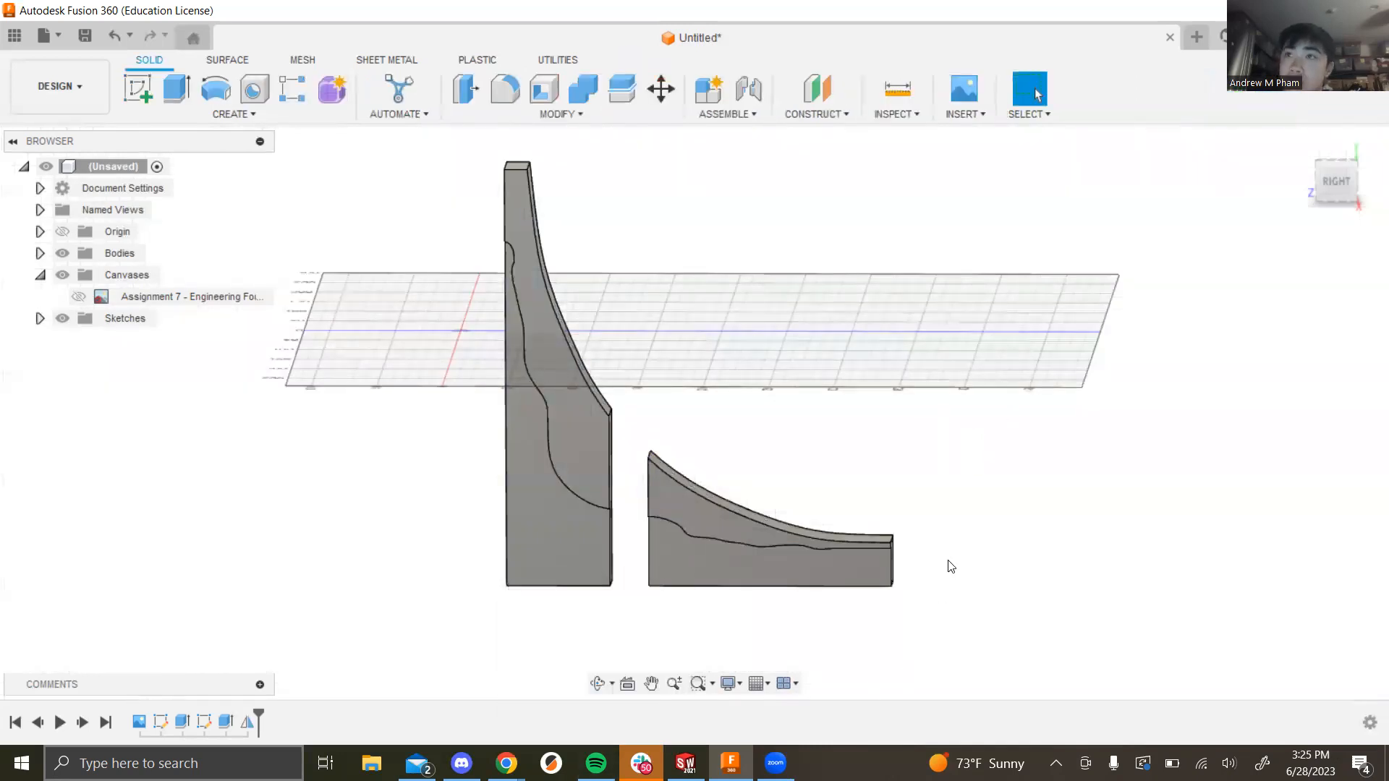
# Step: Bring up Spotify and scroll through the 28-song CAD Training/3D Printing Playlist - Summer 2023
pyautogui.click(596, 763)
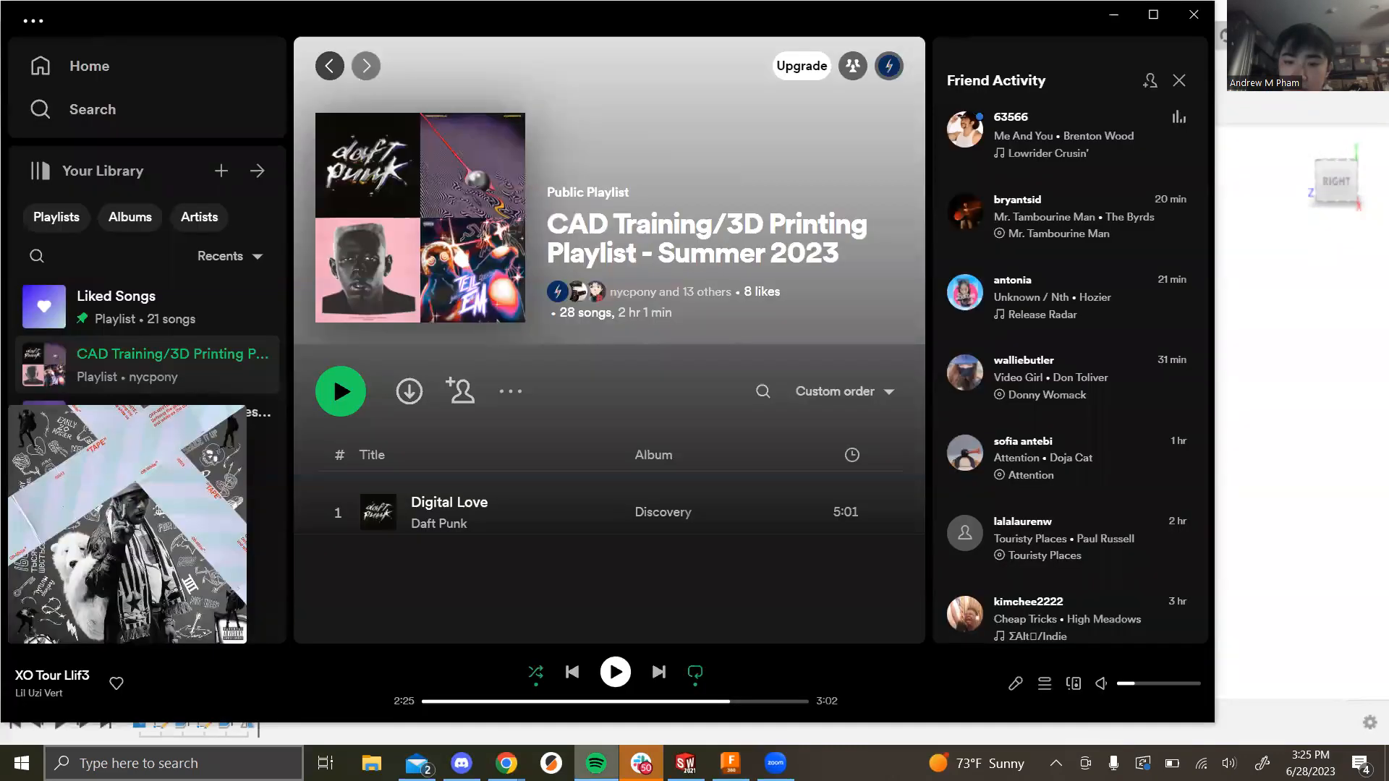
pyautogui.scroll(-20, 671, 407)
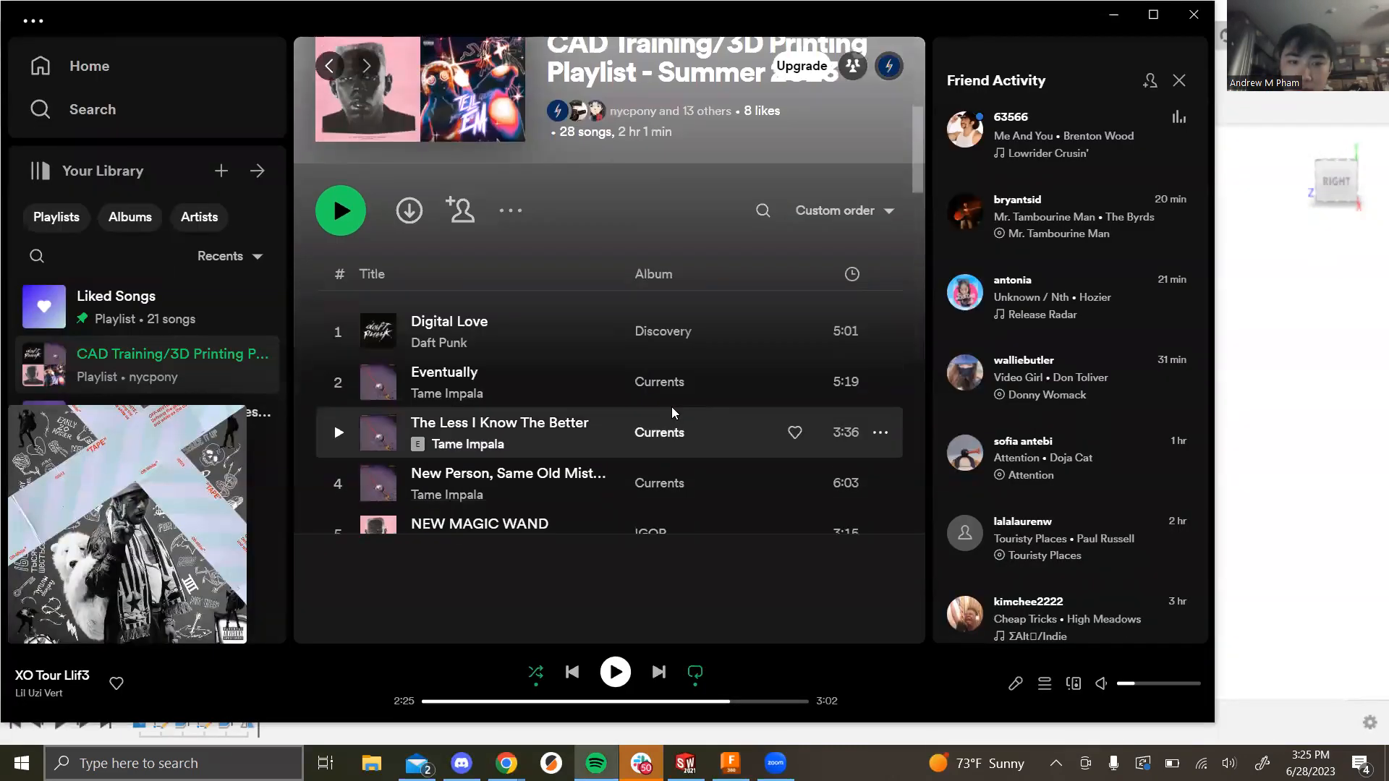
pyautogui.scroll(-1, 671, 408)
pyautogui.scroll(7, 642, 407)
pyautogui.scroll(10, 629, 391)
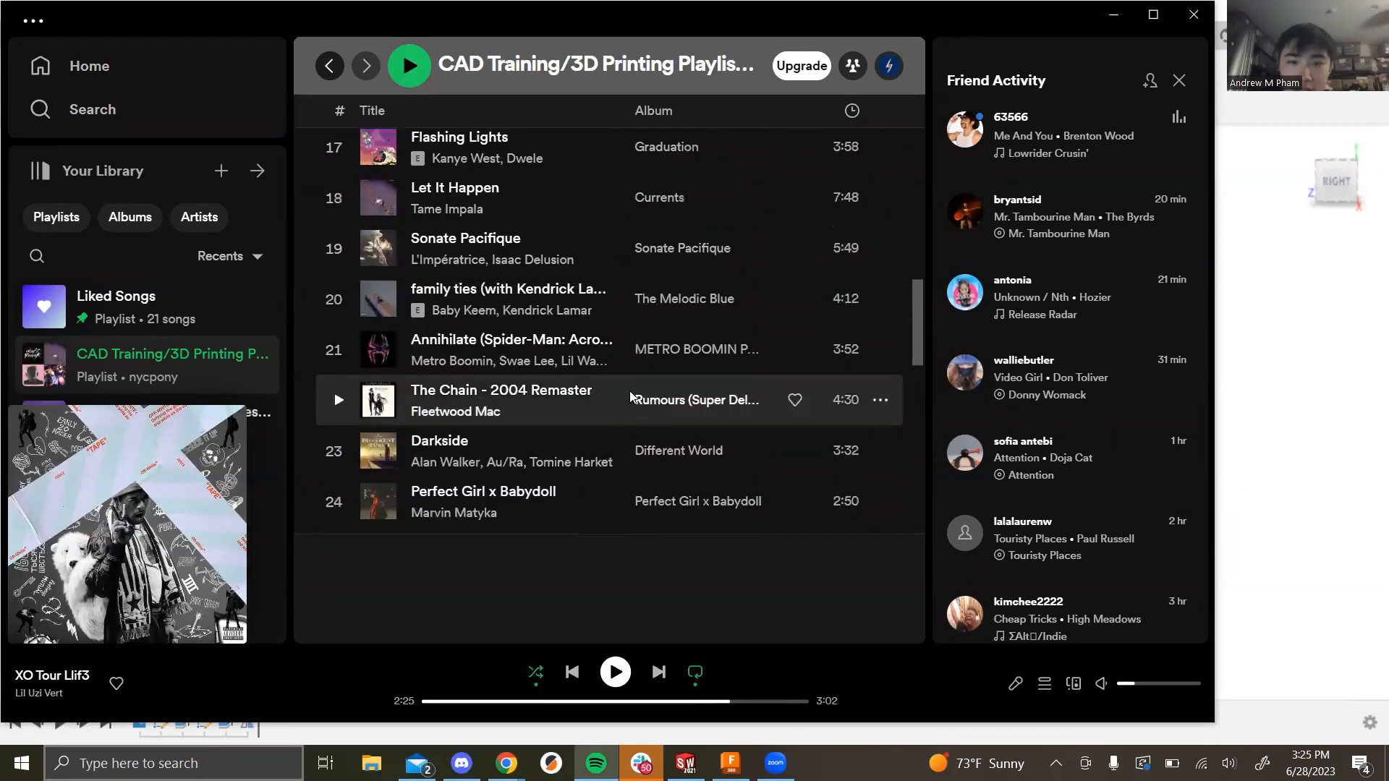
pyautogui.scroll(-15, 631, 395)
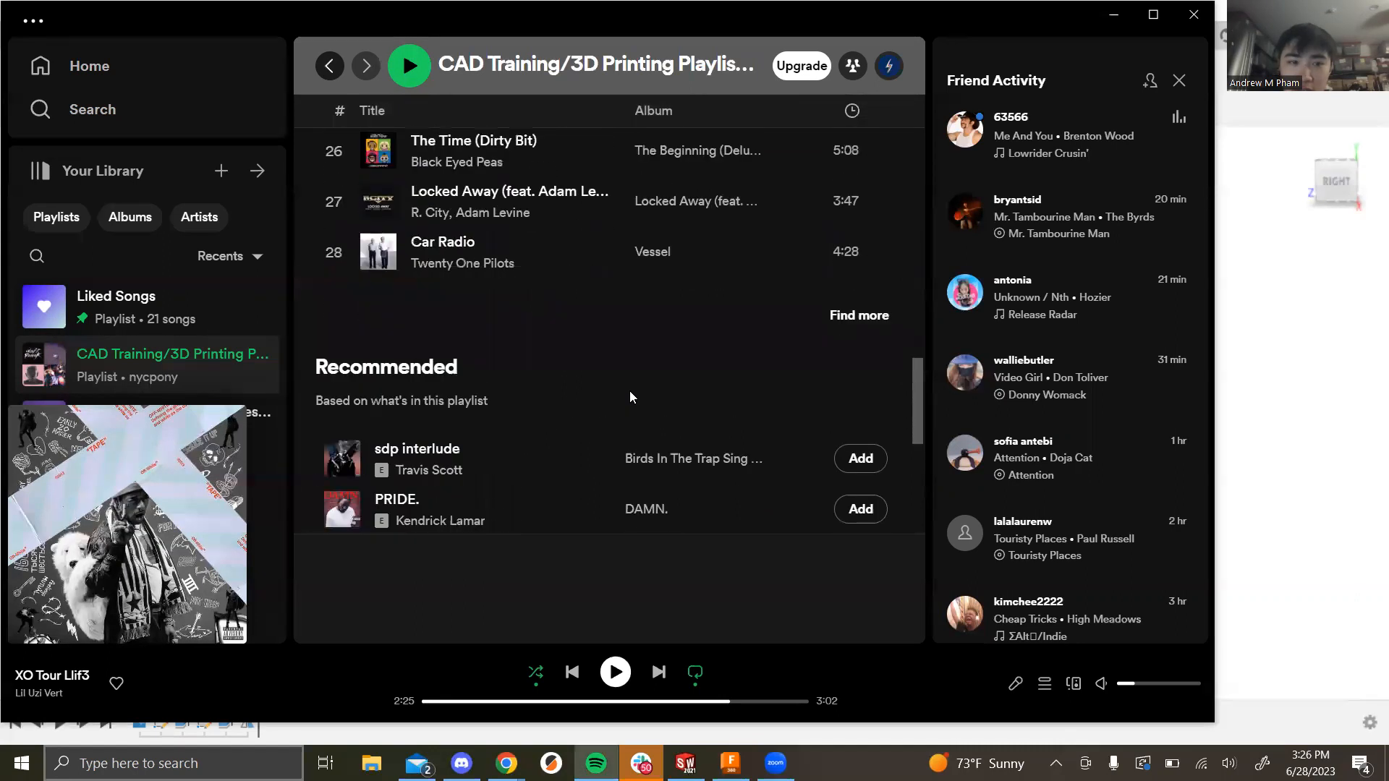
pyautogui.scroll(15, 630, 396)
pyautogui.scroll(3, 645, 436)
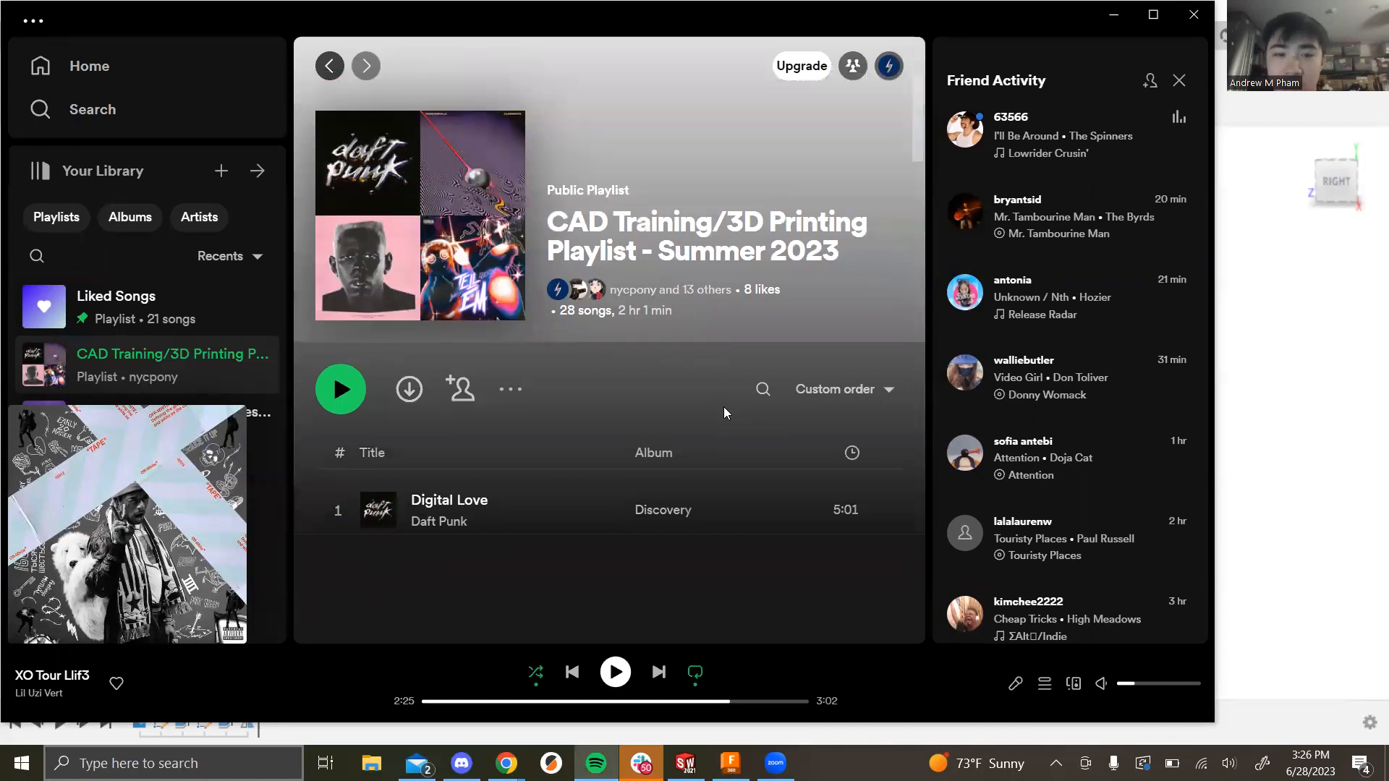
pyautogui.scroll(-8, 723, 406)
pyautogui.scroll(10, 724, 408)
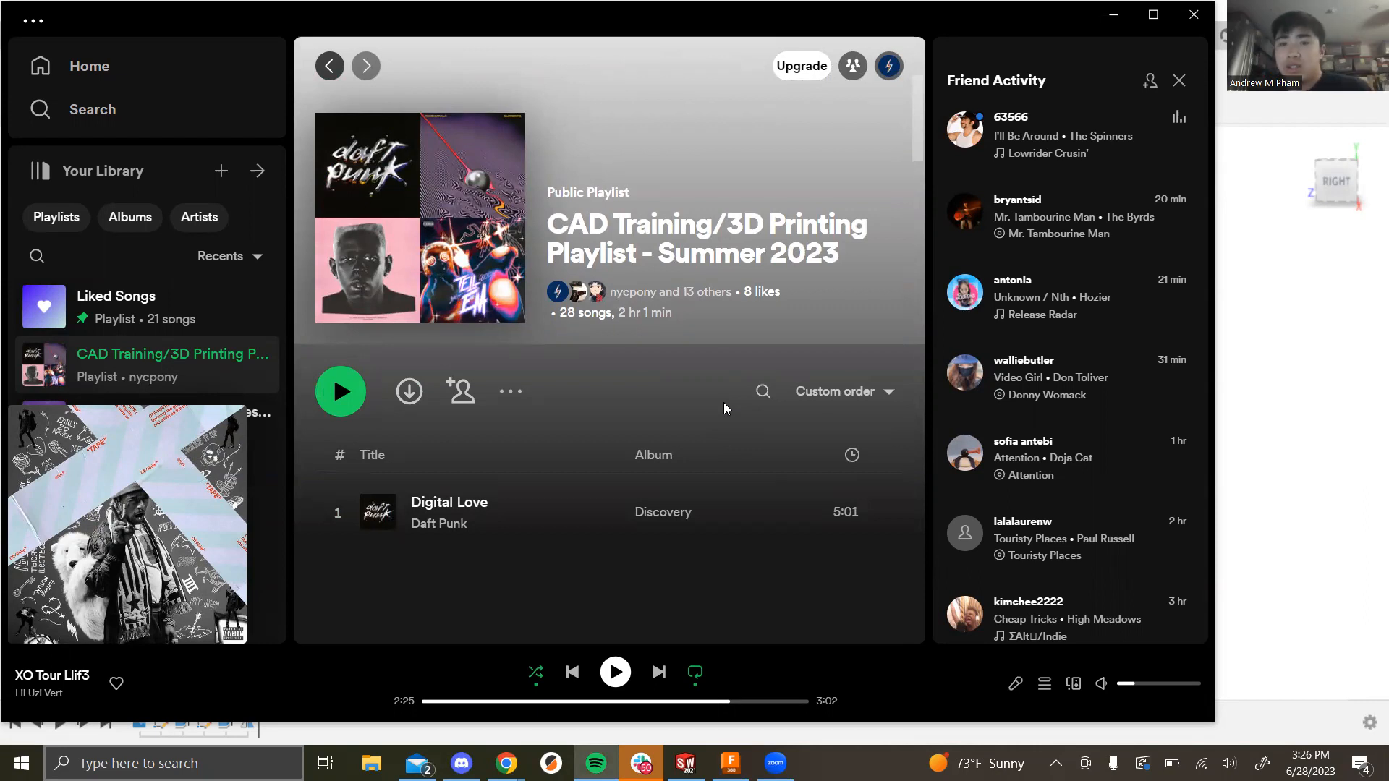
# Step: Minimize Spotify and orbit to an angled view of the two fin bodies
pyautogui.click(1128, 24)
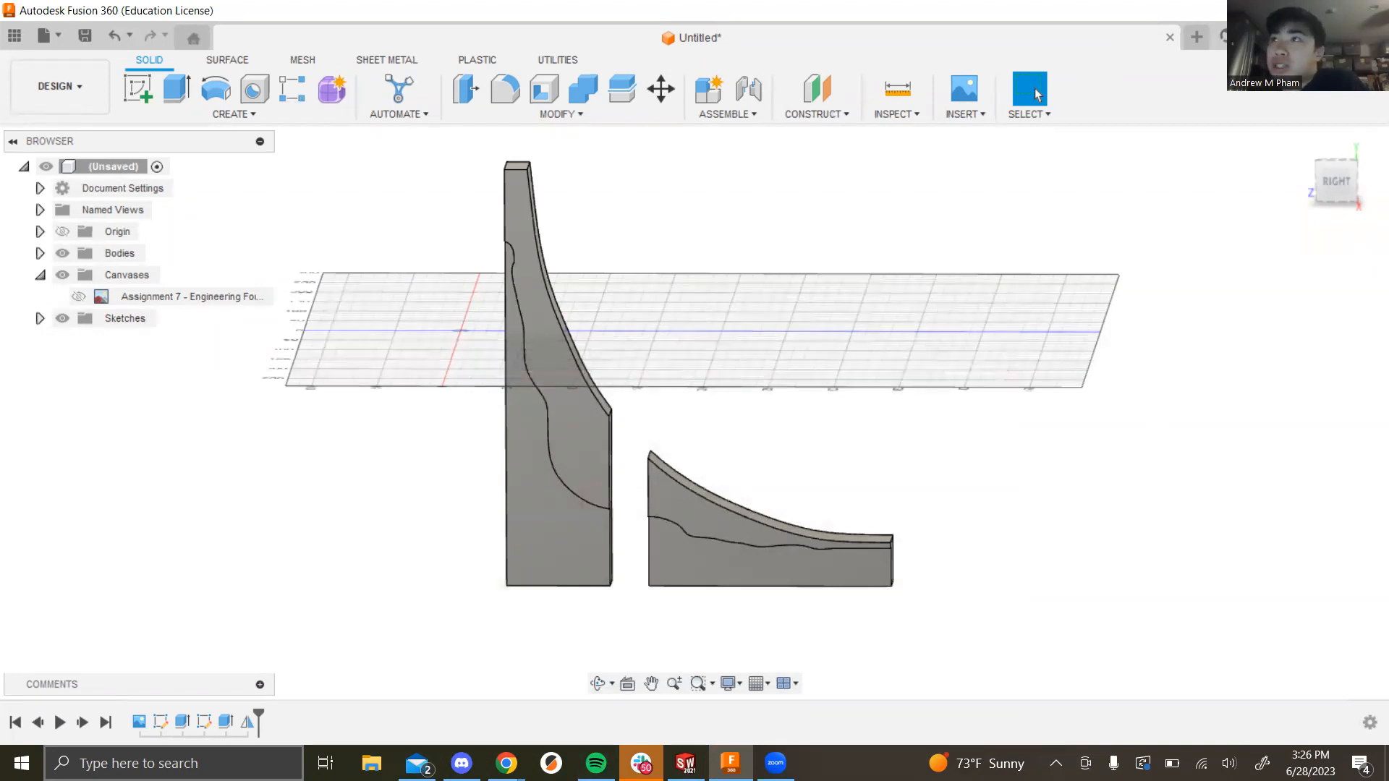
pyautogui.keyDown('shift'); pyautogui.moveTo(1037, 471); pyautogui.dragTo(1001, 502, button='middle'); pyautogui.keyUp('shift')
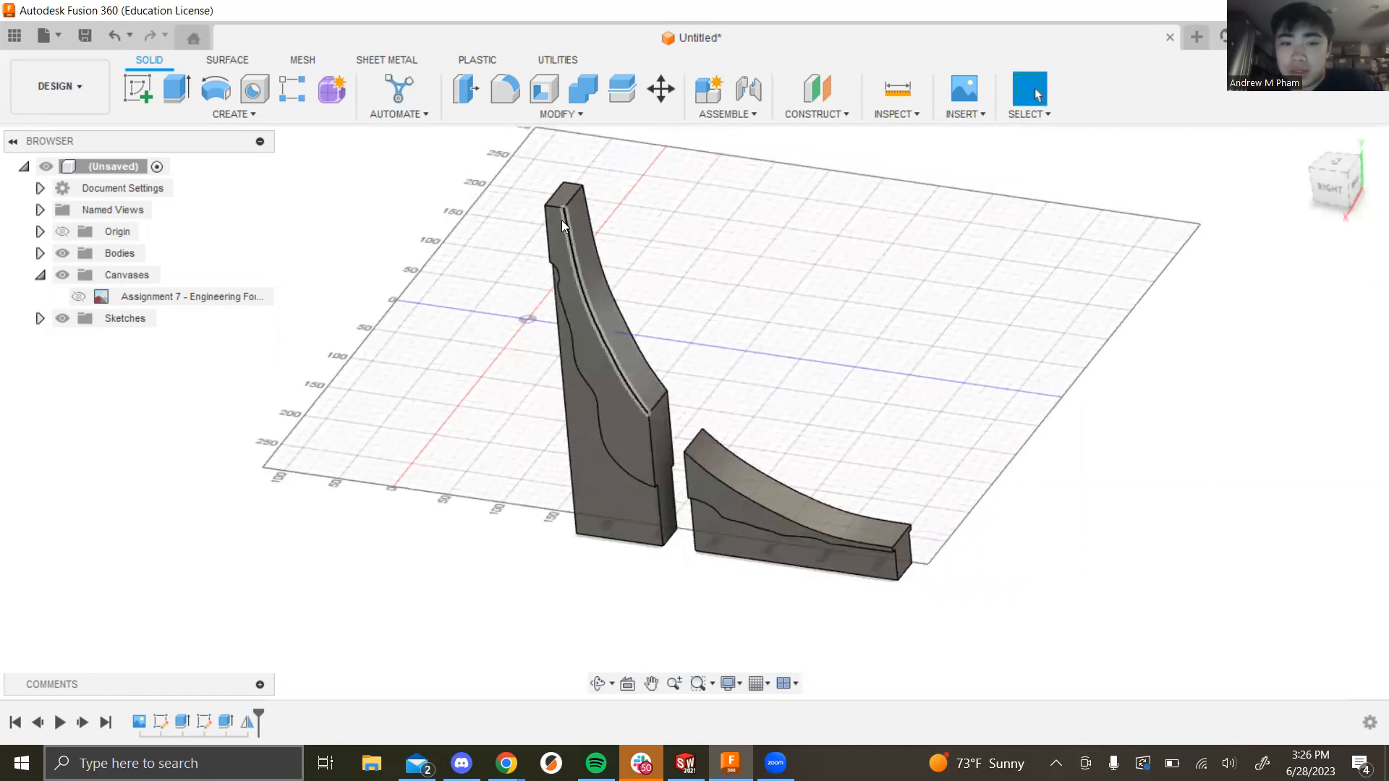
pyautogui.scroll(-3, 639, 562)
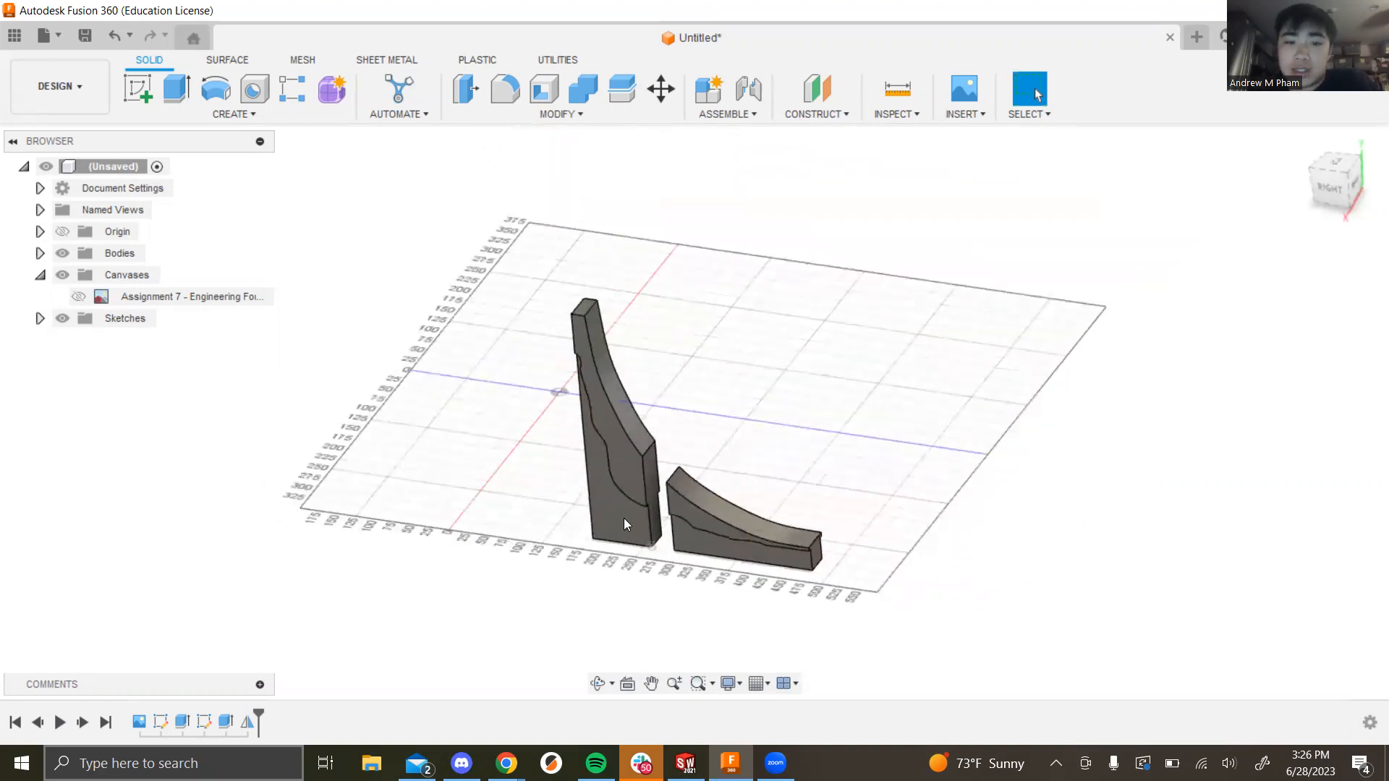
pyautogui.scroll(3, 331, 465)
pyautogui.scroll(-2, 897, 590)
pyautogui.scroll(1, 798, 524)
pyautogui.scroll(3, 798, 524)
# Step: Orbit and zoom the fins toward top-down and side-on views
pyautogui.keyDown('shift'); pyautogui.moveTo(798, 523); pyautogui.dragTo(898, 368, button='middle'); pyautogui.keyUp('shift')
pyautogui.scroll(-3, 877, 319)
pyautogui.scroll(2, 880, 273)
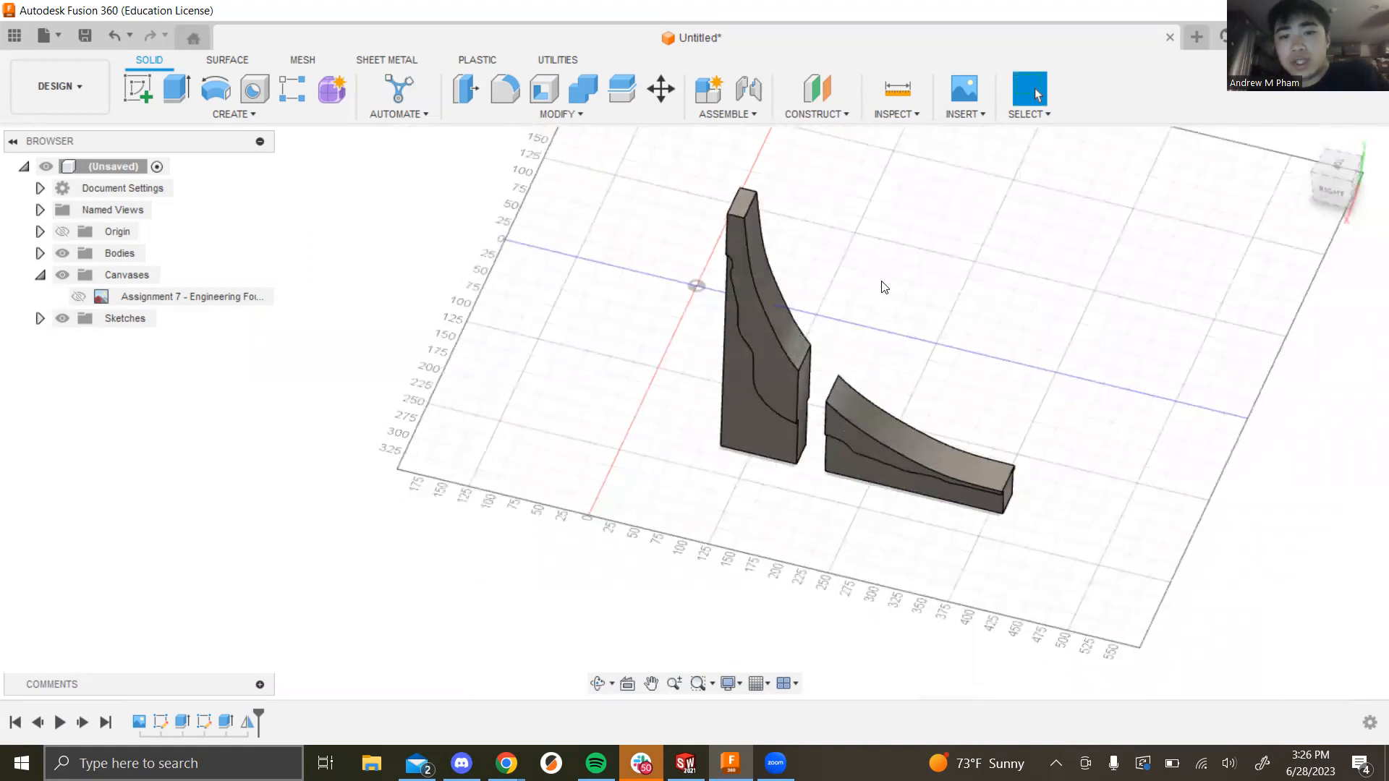
pyautogui.scroll(-1, 818, 368)
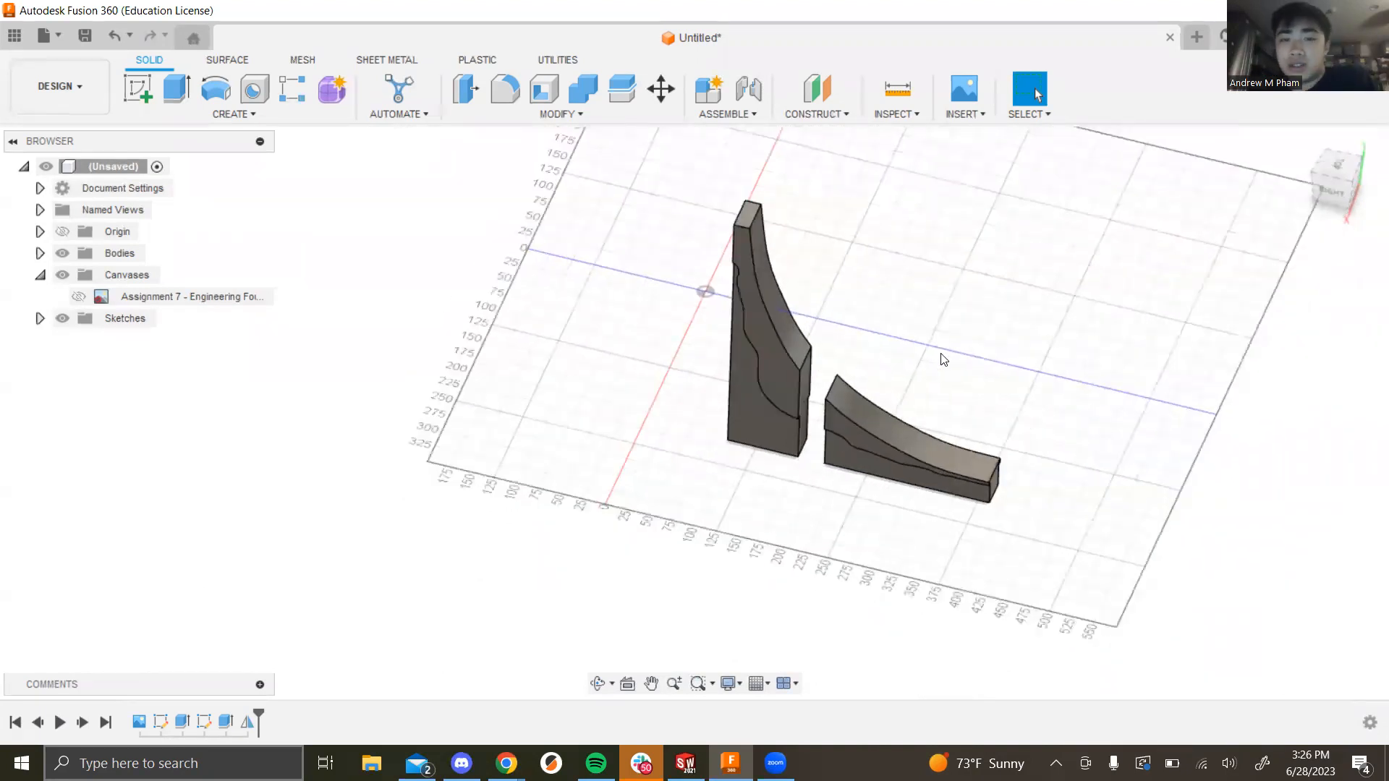
pyautogui.moveTo(944, 291)
pyautogui.keyDown('shift'); pyautogui.mouseDown(button='middle')
pyautogui.moveTo(927, 316)
pyautogui.moveTo(929, 296)
pyautogui.mouseUp(button='middle'); pyautogui.keyUp('shift')
pyautogui.scroll(3, 792, 326)
pyautogui.keyDown('shift'); pyautogui.moveTo(906, 364); pyautogui.dragTo(938, 350, button='middle'); pyautogui.keyUp('shift')
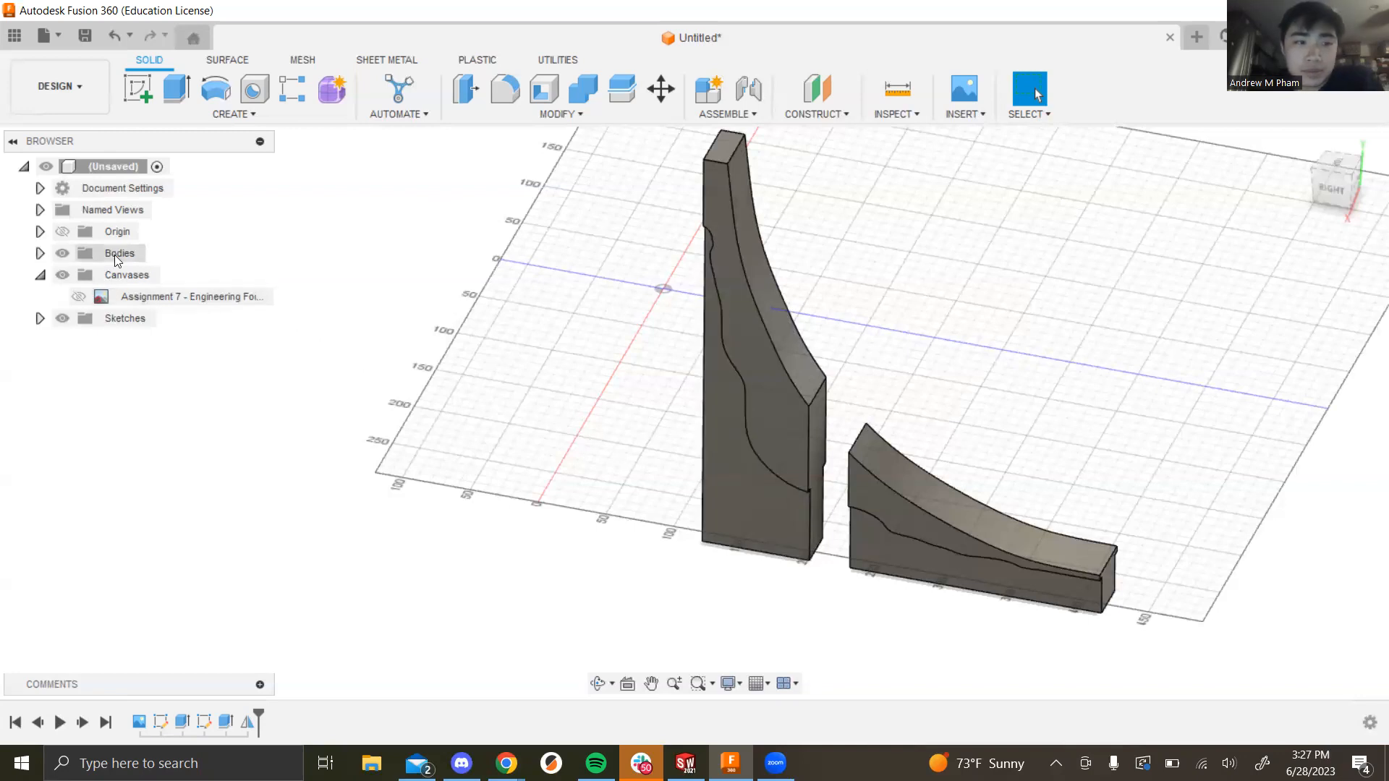
# Step: Check the Origin folder's axes and planes, then bring up Create > Pattern's Circular Pattern option
pyautogui.click(39, 231)
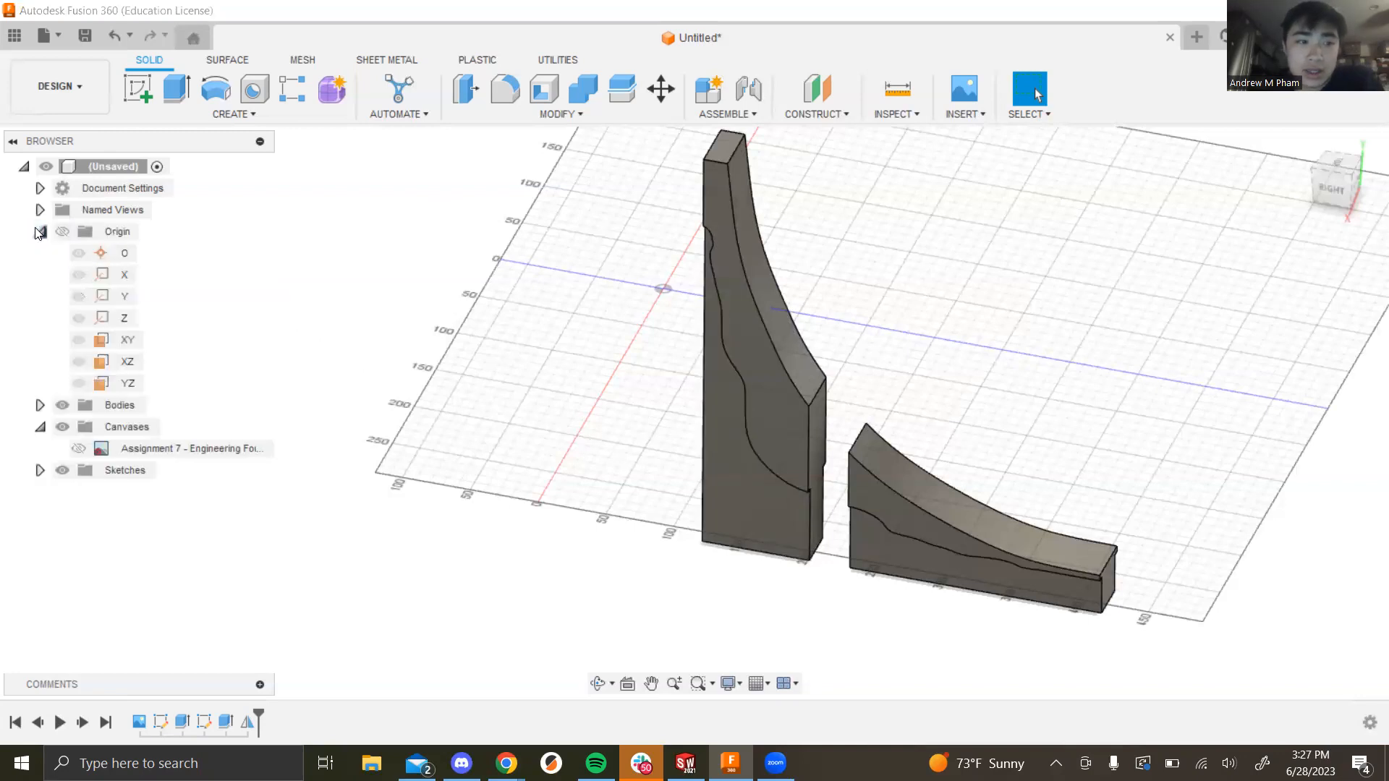
pyautogui.click(40, 232)
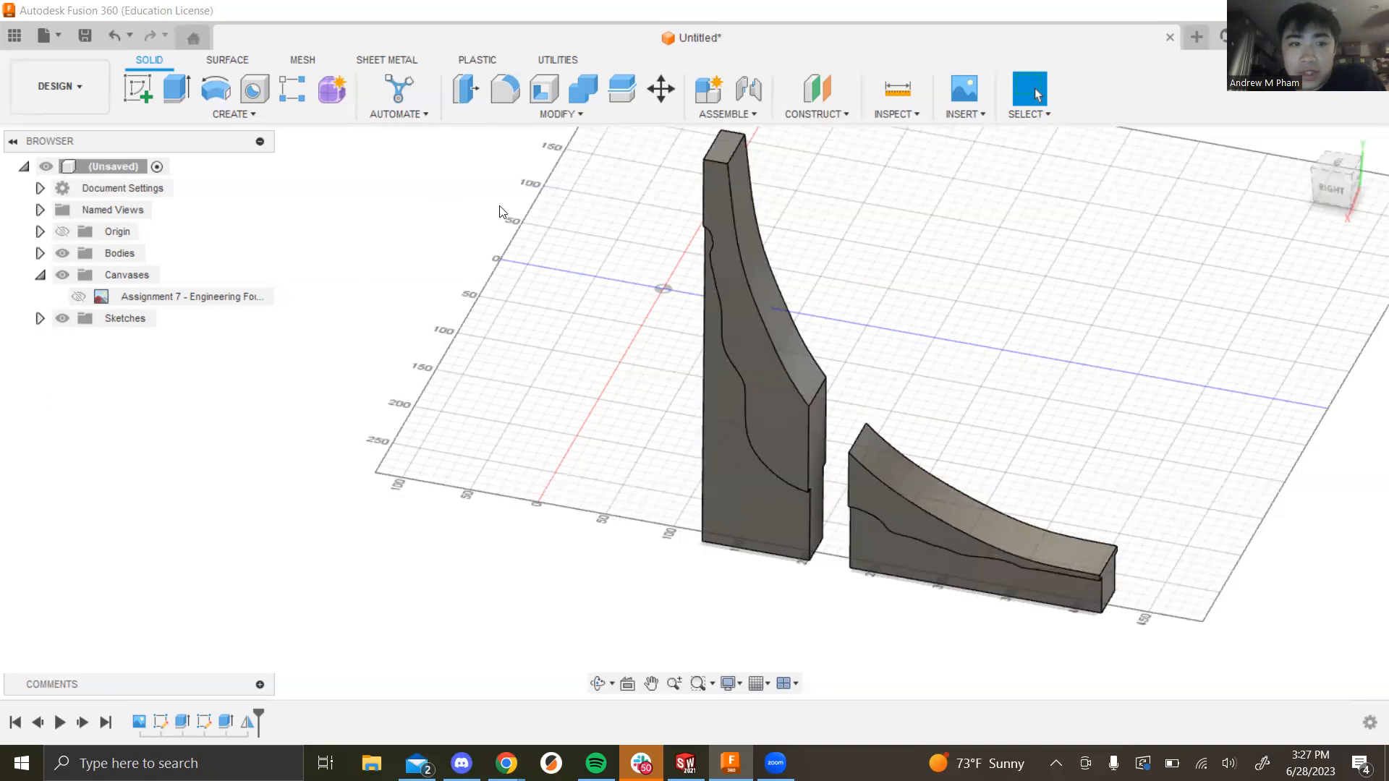
pyautogui.click(263, 116)
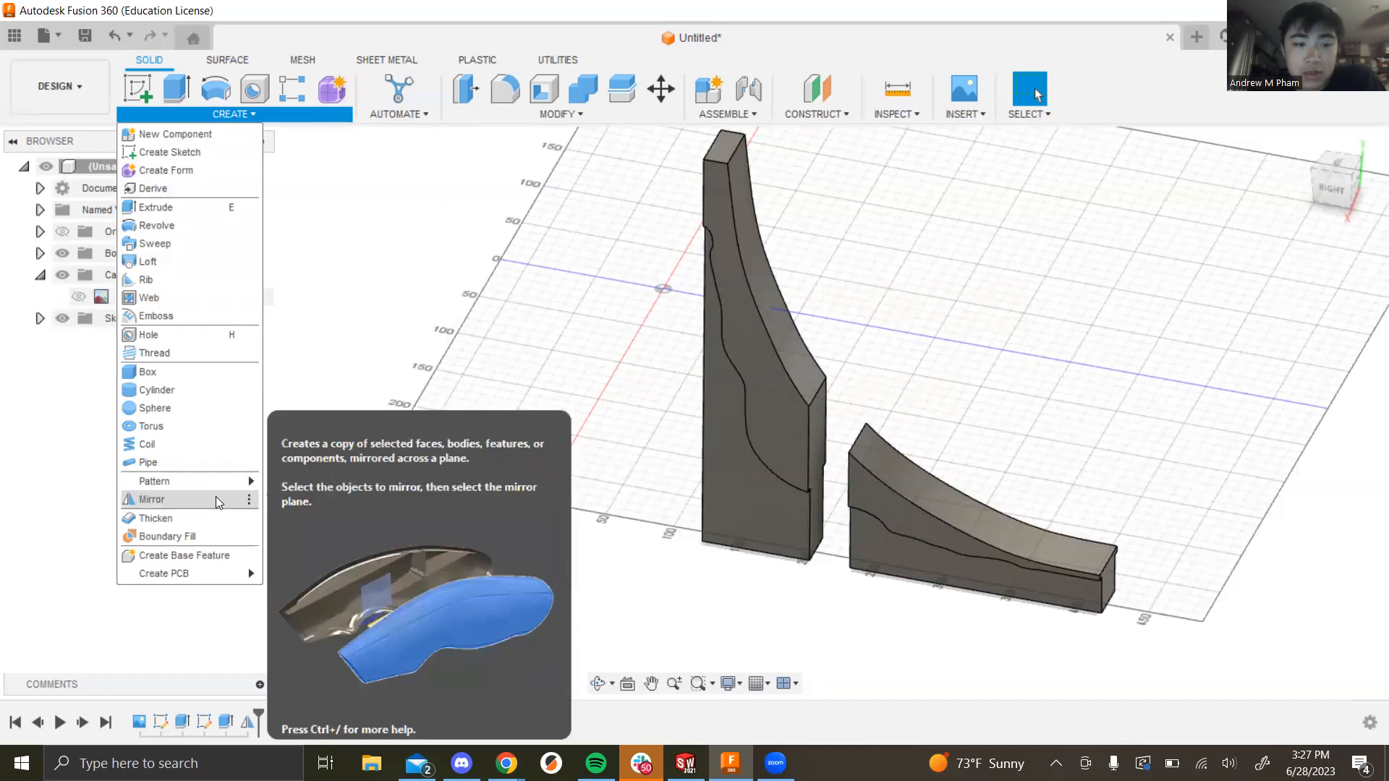
pyautogui.moveTo(221, 489)
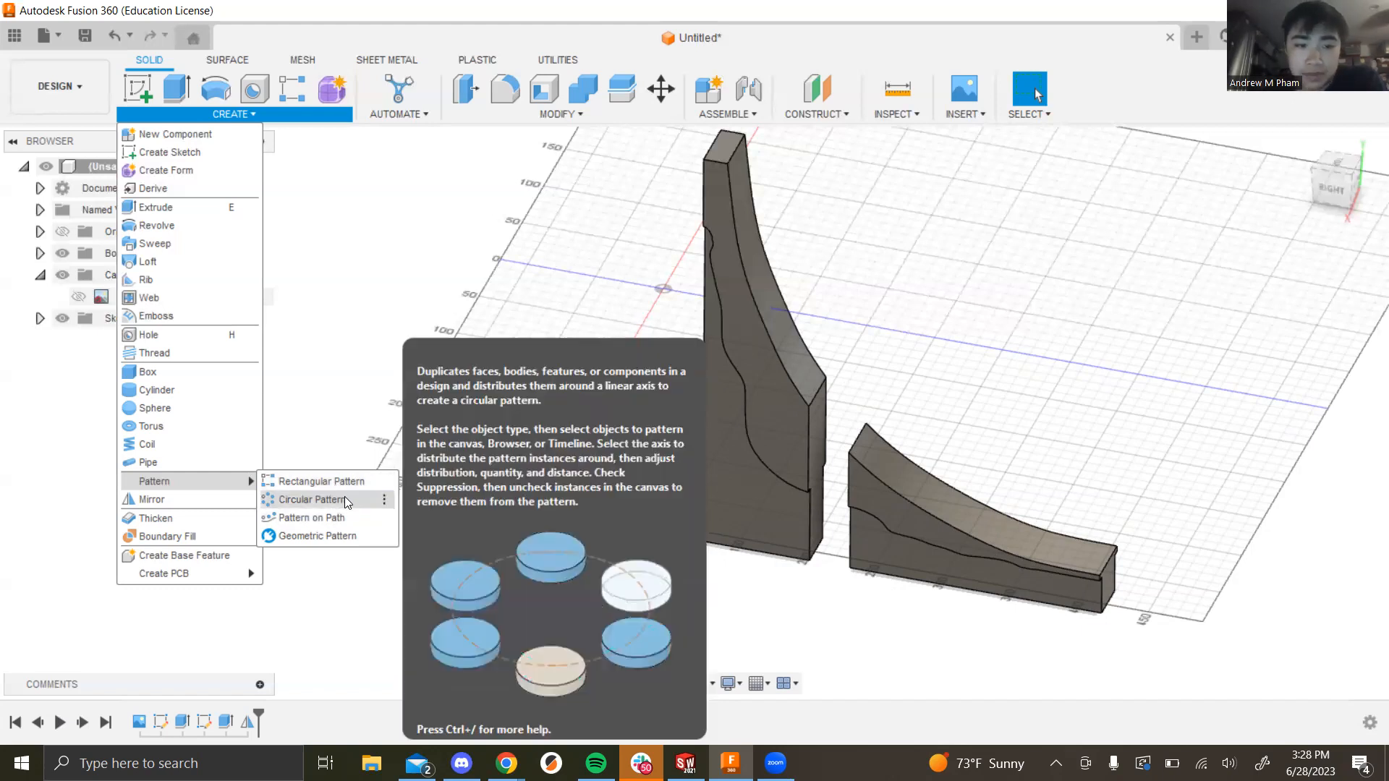
# Step: Start a Circular Pattern with the tall and curved fin bodies selected as objects
pyautogui.click(347, 499)
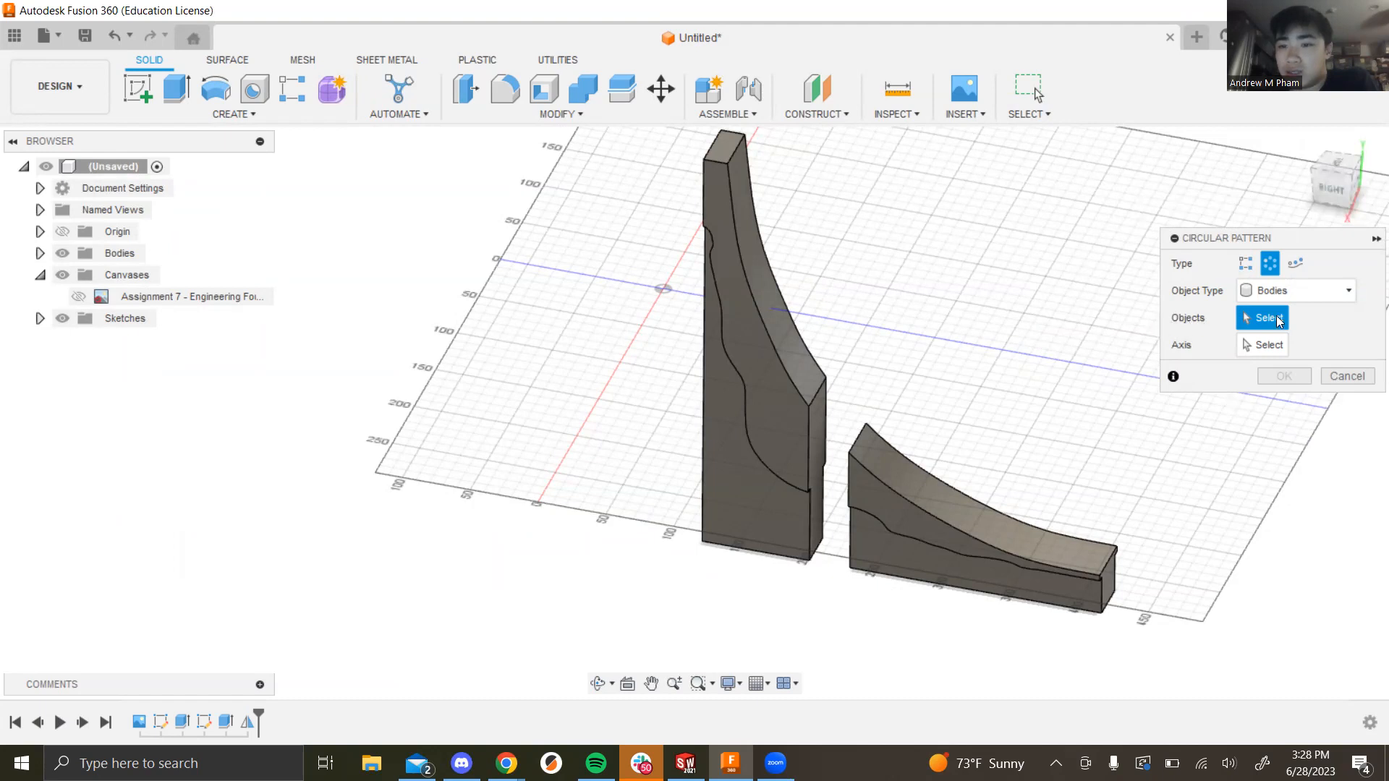
pyautogui.click(757, 399)
pyautogui.click(891, 502)
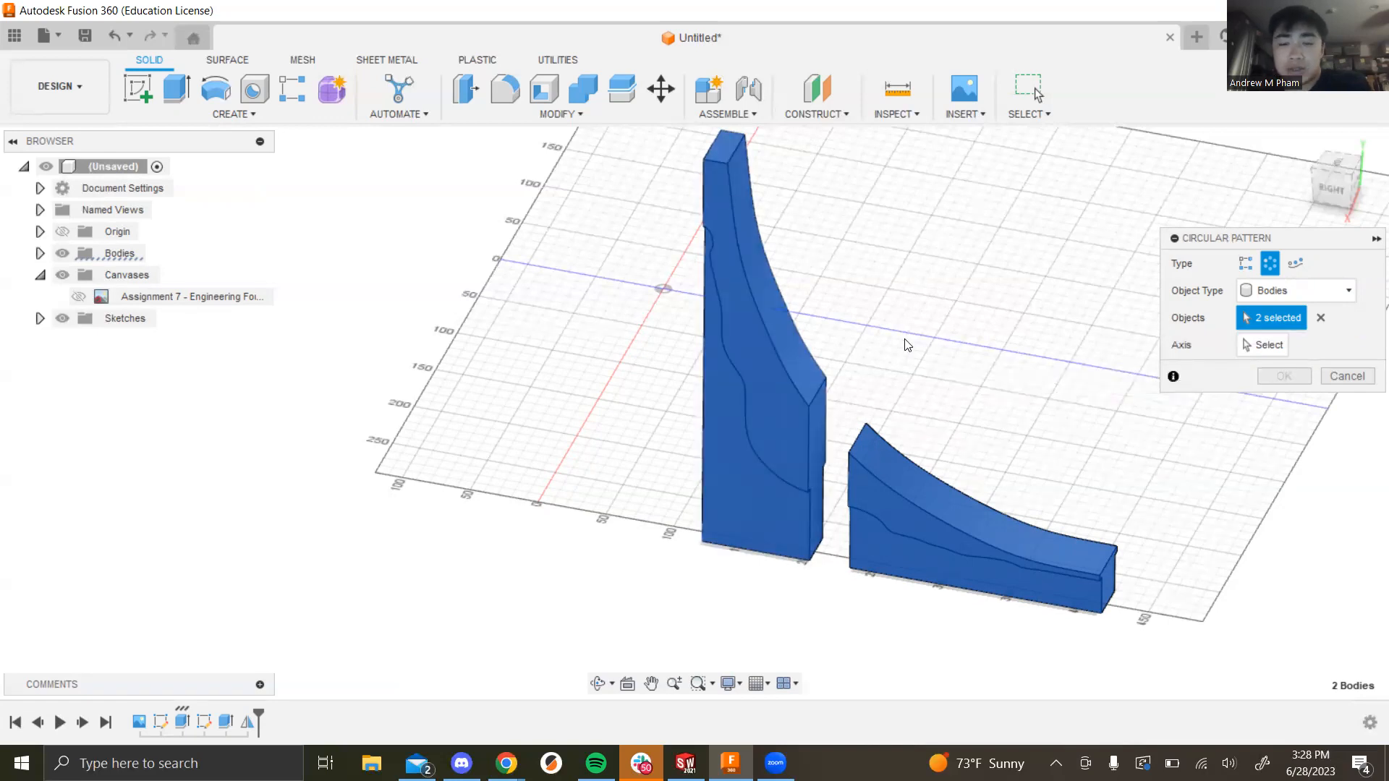
pyautogui.click(1260, 345)
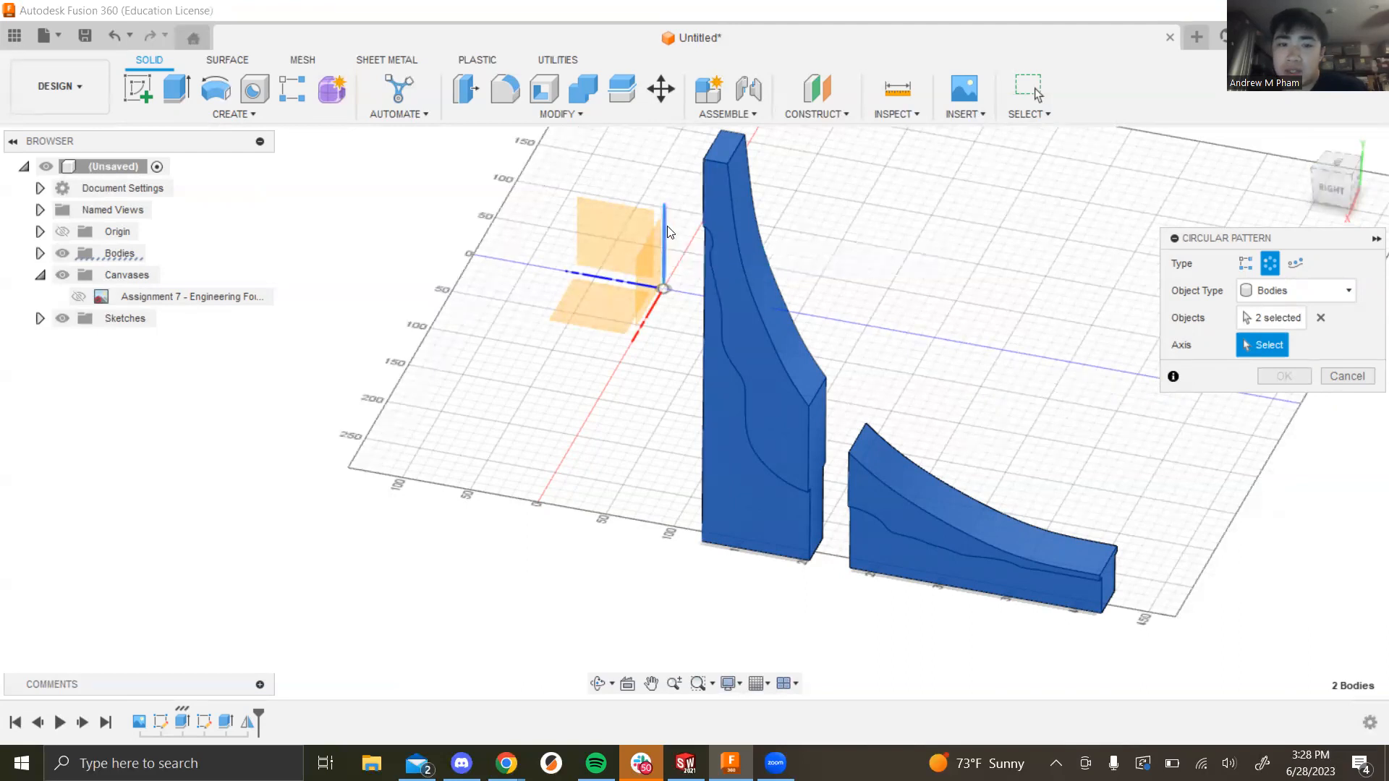
# Step: Set the pattern axis to the vertical Z axis and the quantity to 4
pyautogui.click(666, 244)
pyautogui.keyDown('shift'); pyautogui.moveTo(885, 352); pyautogui.dragTo(977, 397, button='middle'); pyautogui.keyUp('shift')
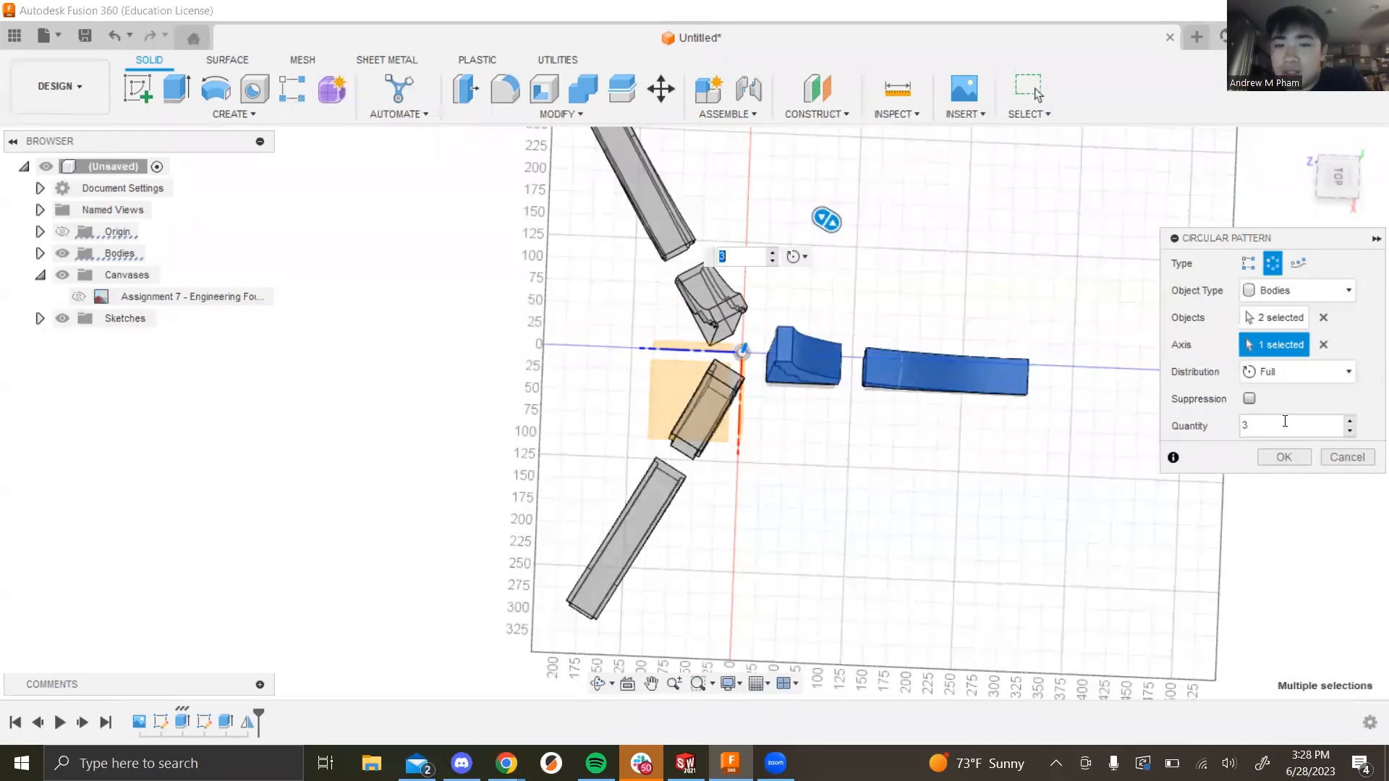
pyautogui.click(1346, 421)
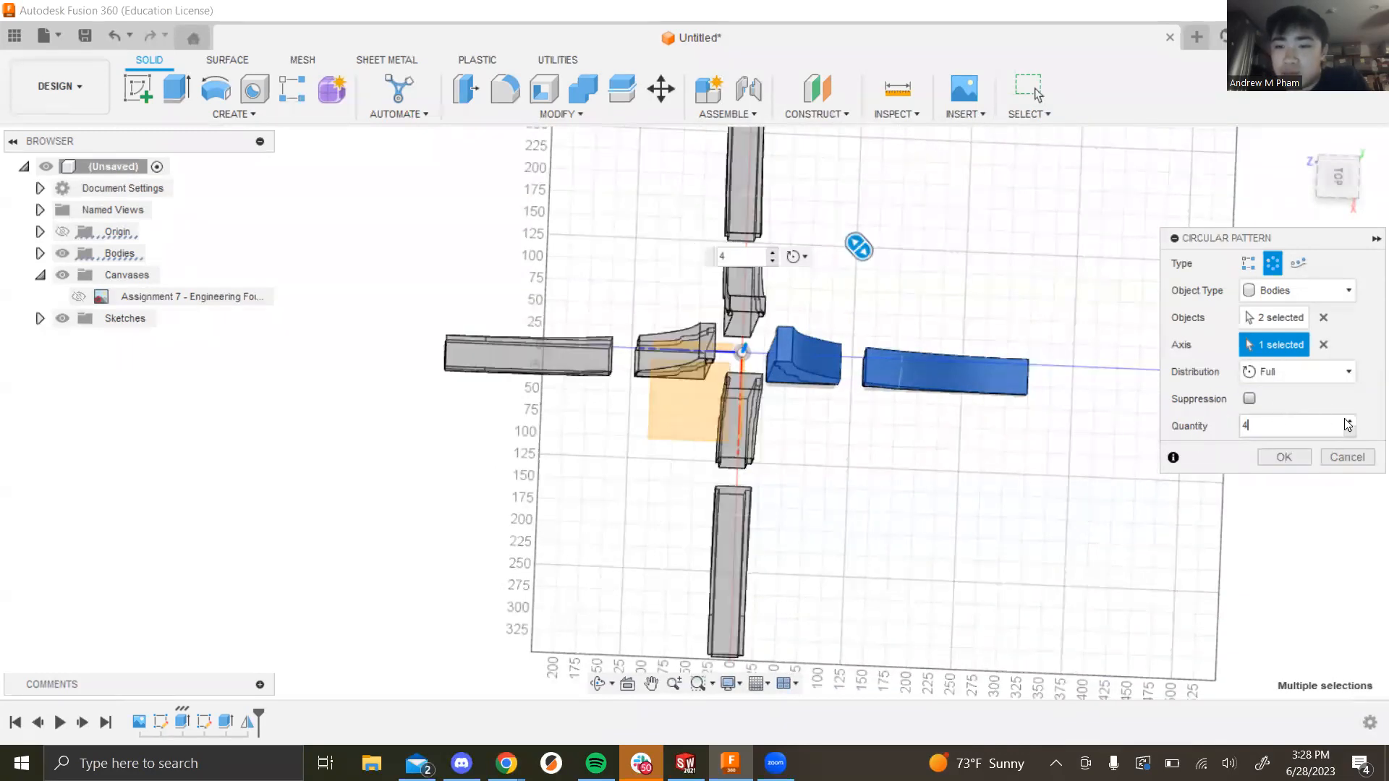
# Step: Orbit and snap to the top view to inspect the four-copy pattern preview
pyautogui.keyDown('shift'); pyautogui.moveTo(878, 477); pyautogui.dragTo(876, 508, button='middle'); pyautogui.keyUp('shift')
pyautogui.scroll(5, 834, 486)
pyautogui.keyDown('shift'); pyautogui.moveTo(788, 459); pyautogui.dragTo(831, 491, button='middle'); pyautogui.keyUp('shift')
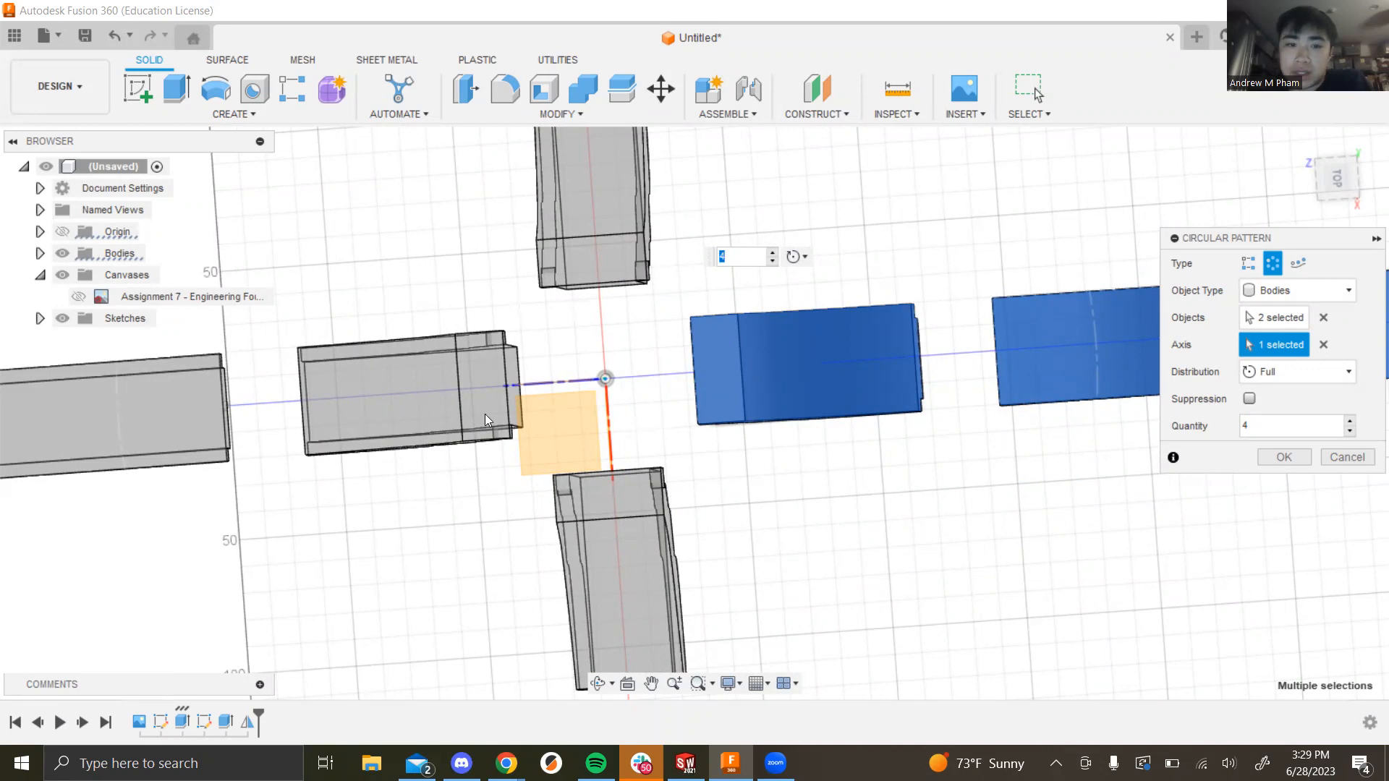
pyautogui.scroll(-2, 756, 491)
pyautogui.keyDown('shift'); pyautogui.moveTo(795, 502); pyautogui.dragTo(766, 500, button='middle'); pyautogui.keyUp('shift')
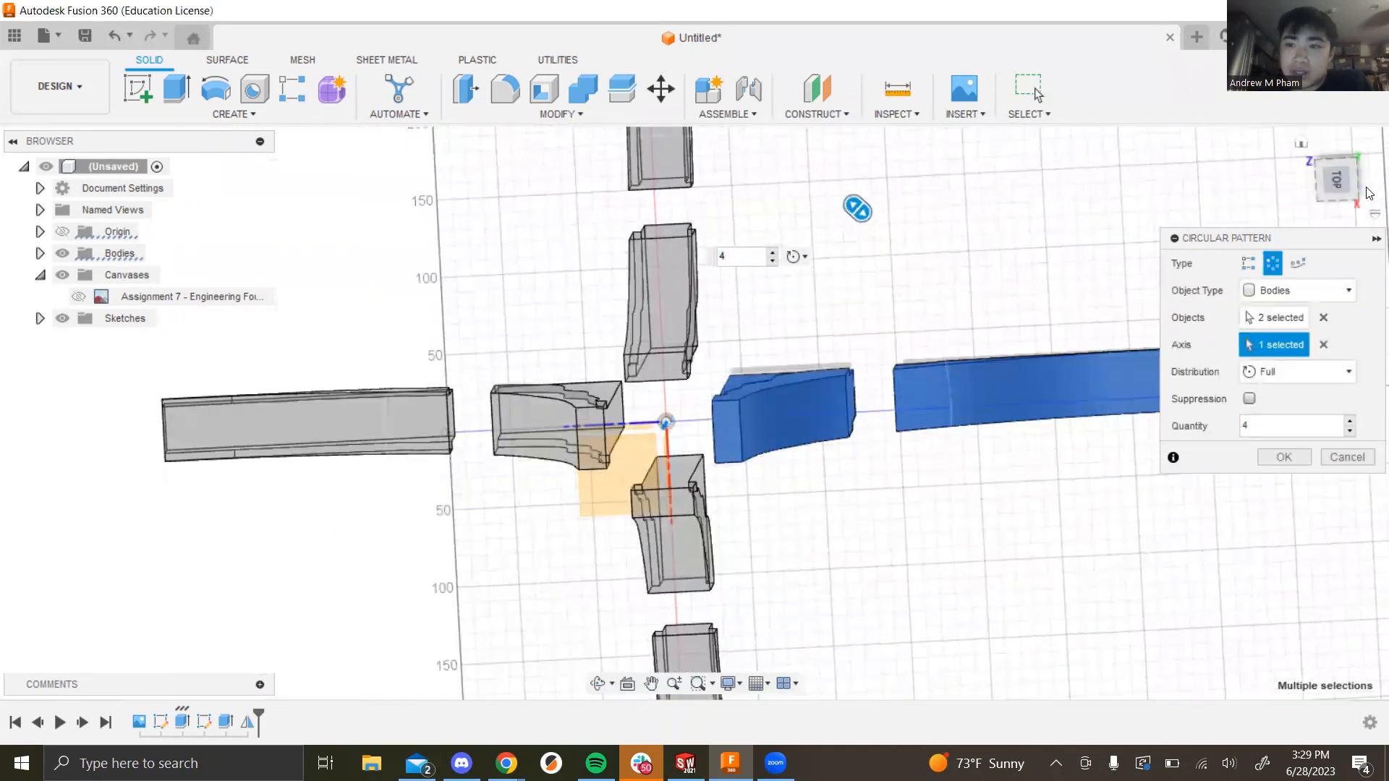
pyautogui.click(1340, 194)
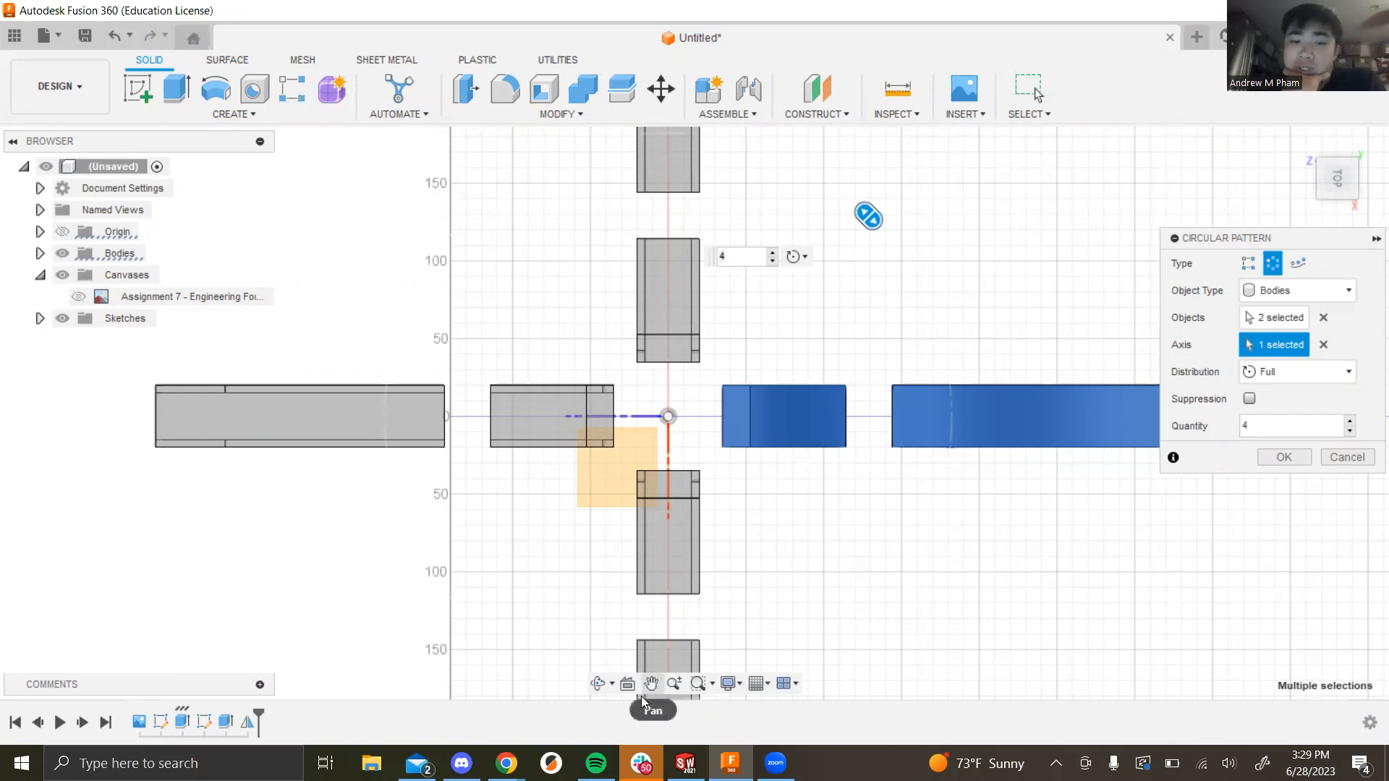
pyautogui.click(598, 689)
pyautogui.moveTo(834, 586); pyautogui.dragTo(607, 679)
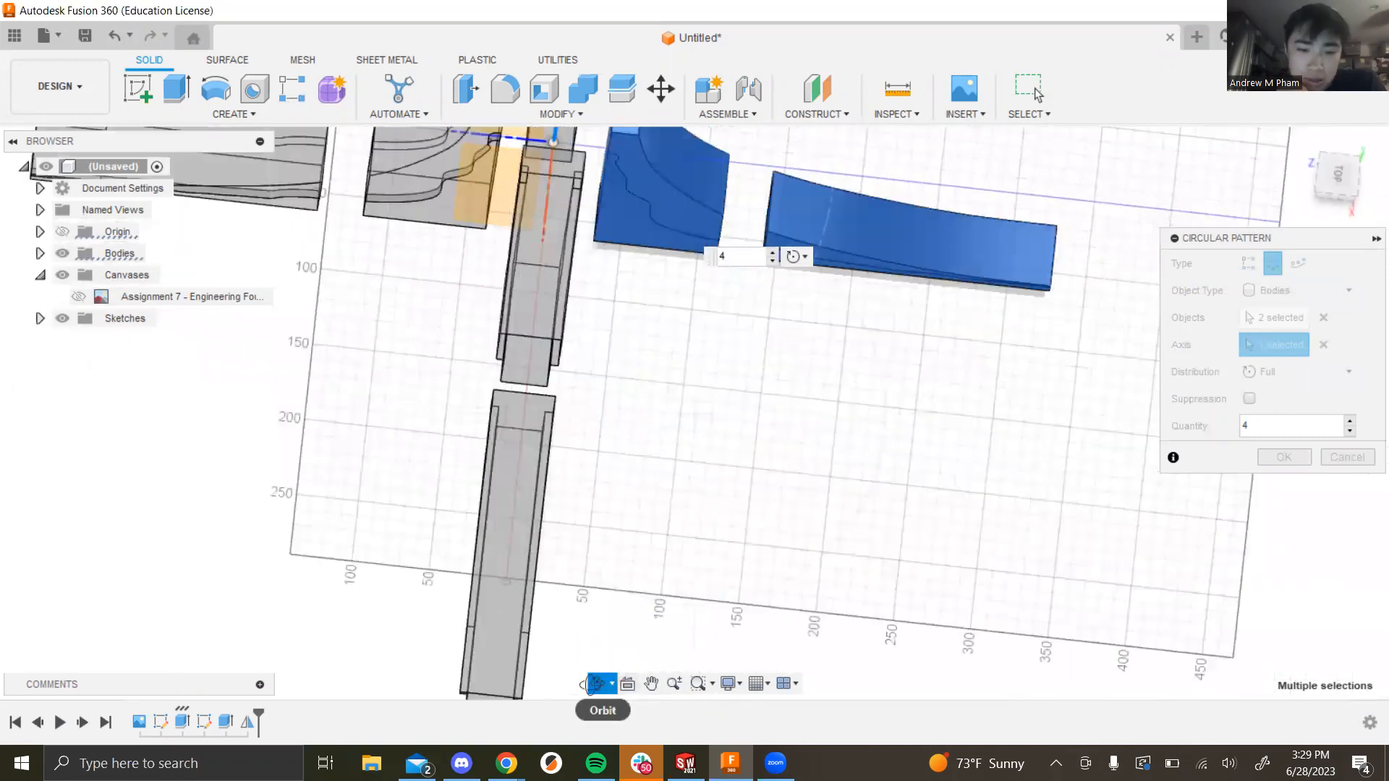
pyautogui.click(612, 683)
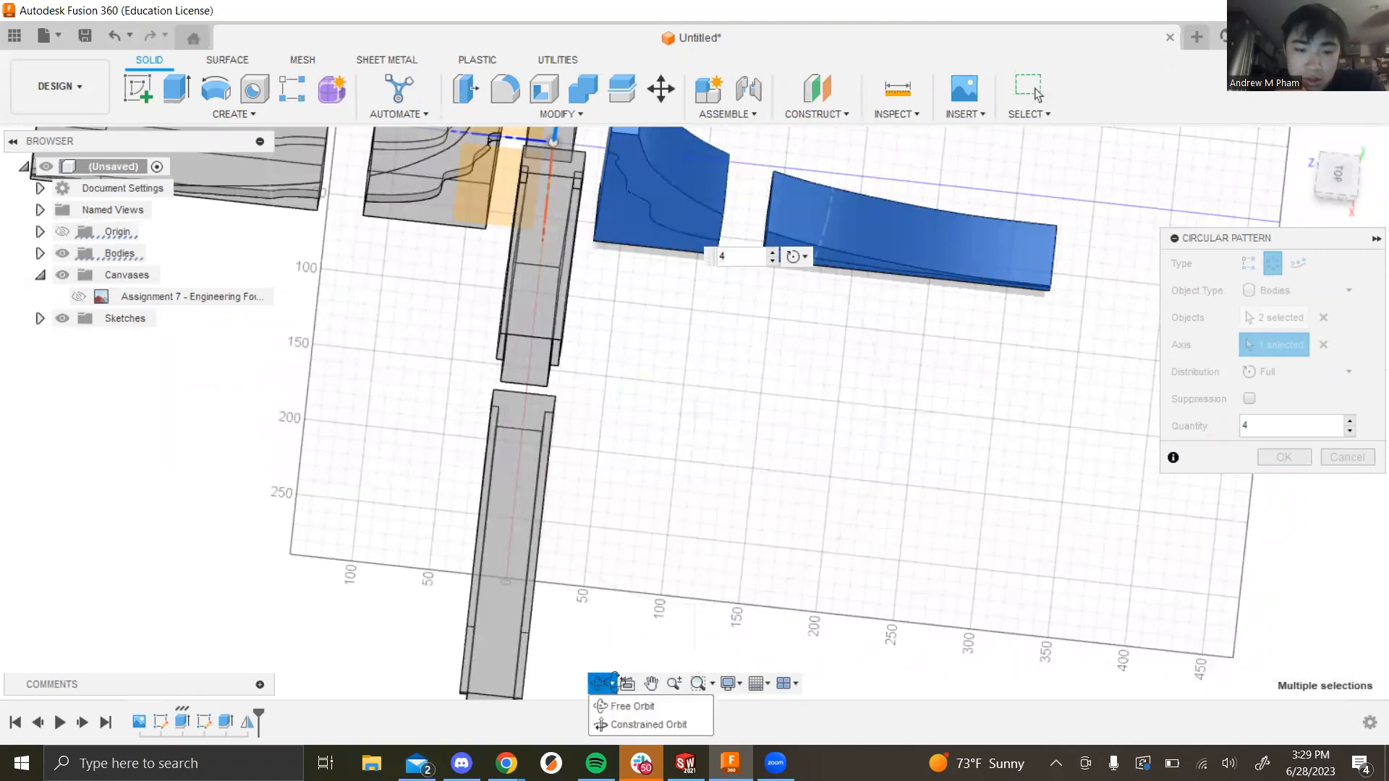
pyautogui.press('Escape')
pyautogui.press('Escape')
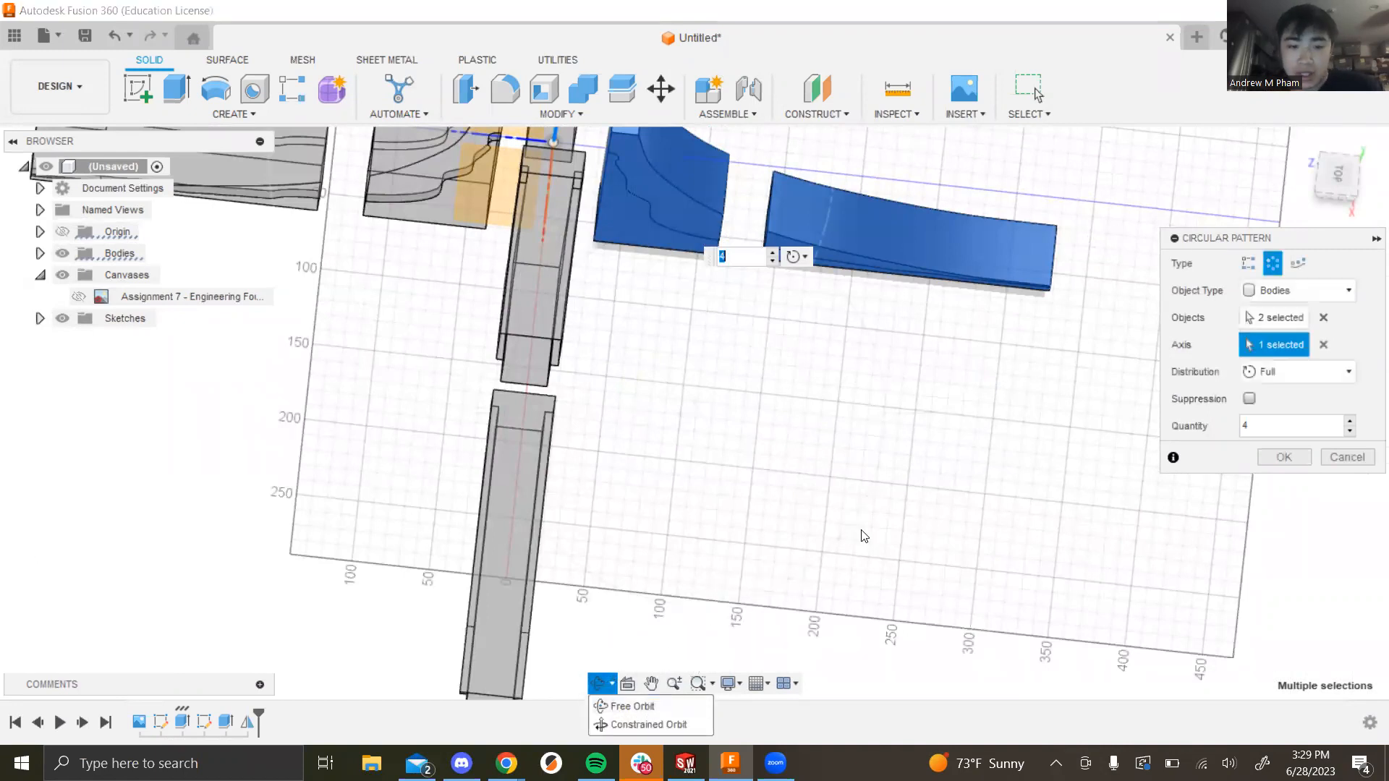
pyautogui.keyDown('shift'); pyautogui.moveTo(752, 468); pyautogui.dragTo(803, 422, button='middle'); pyautogui.keyUp('shift')
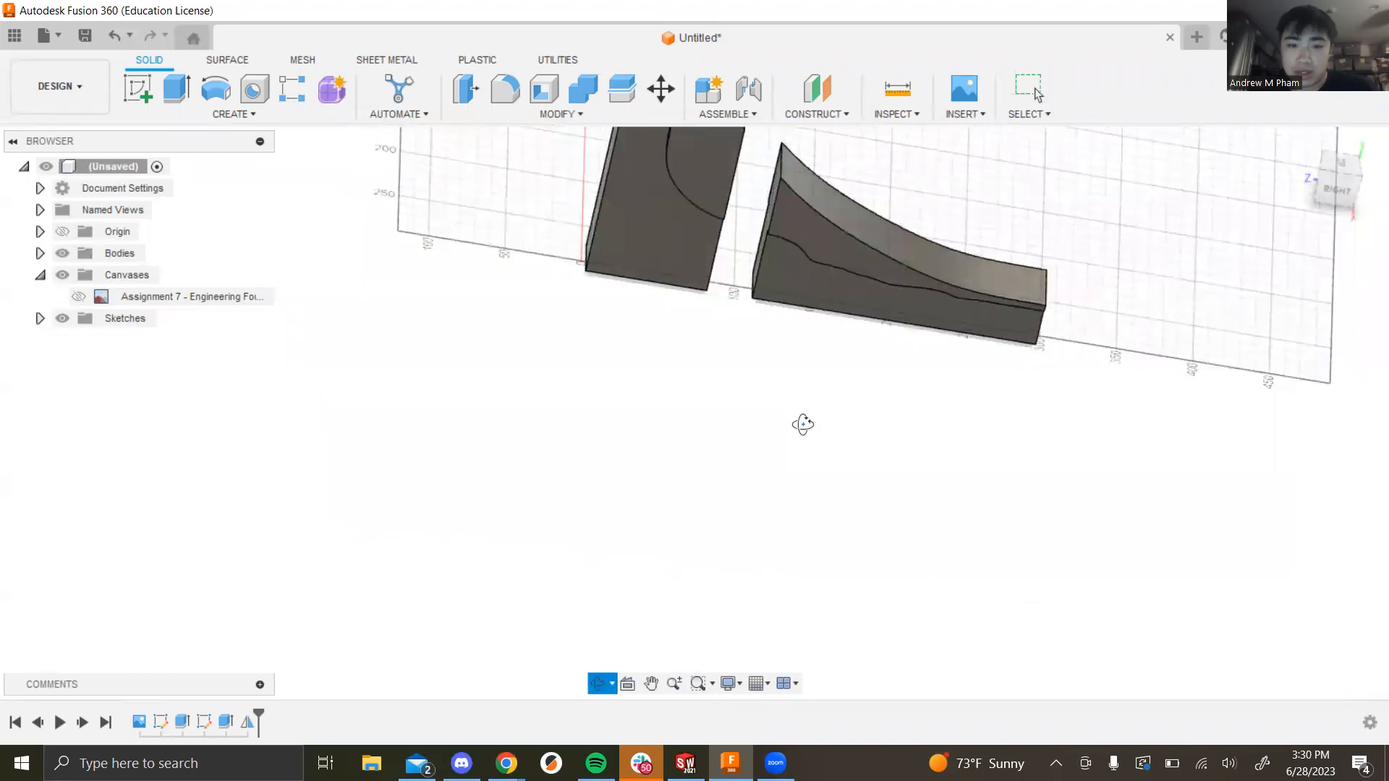
pyautogui.keyDown('shift'); pyautogui.moveTo(797, 475); pyautogui.dragTo(783, 258, button='middle'); pyautogui.keyUp('shift')
pyautogui.scroll(2, 852, 347)
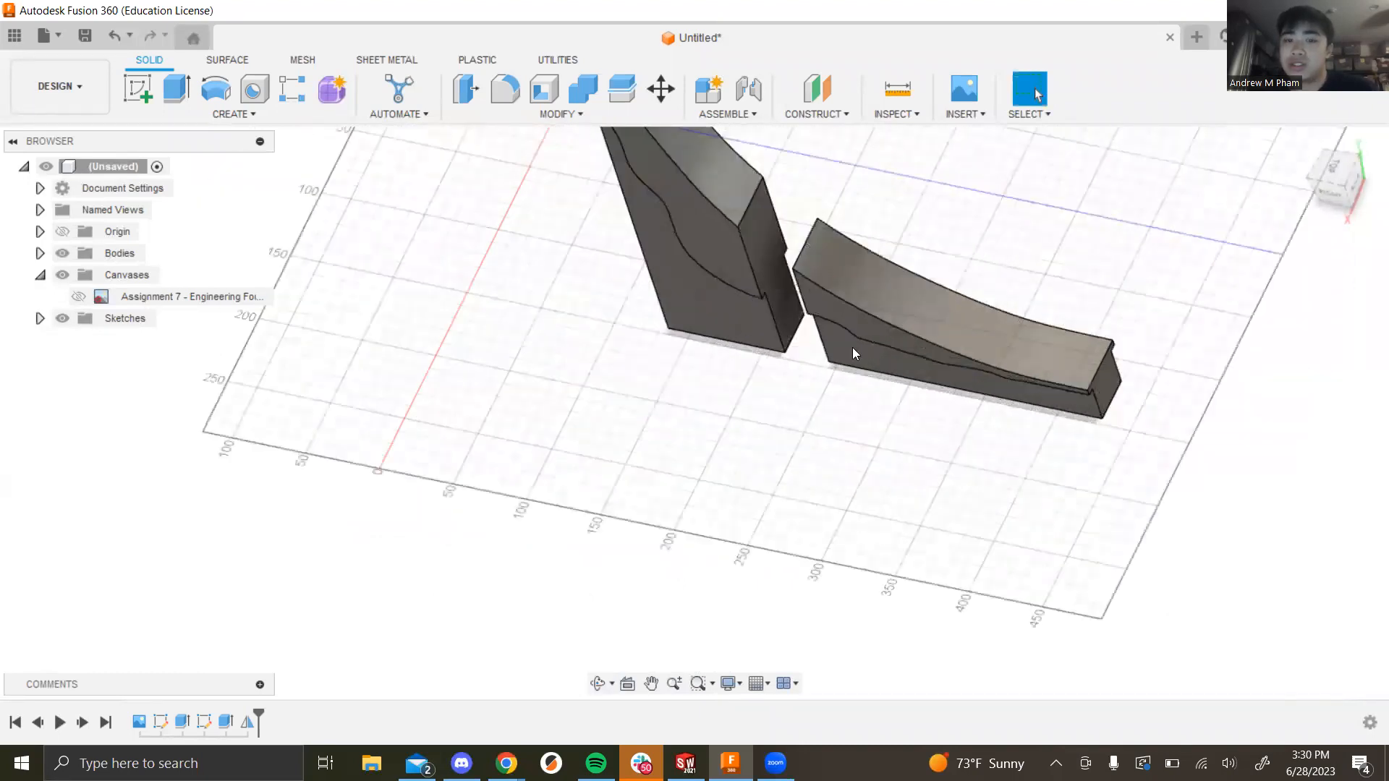
pyautogui.scroll(-5, 918, 357)
pyautogui.scroll(3, 896, 296)
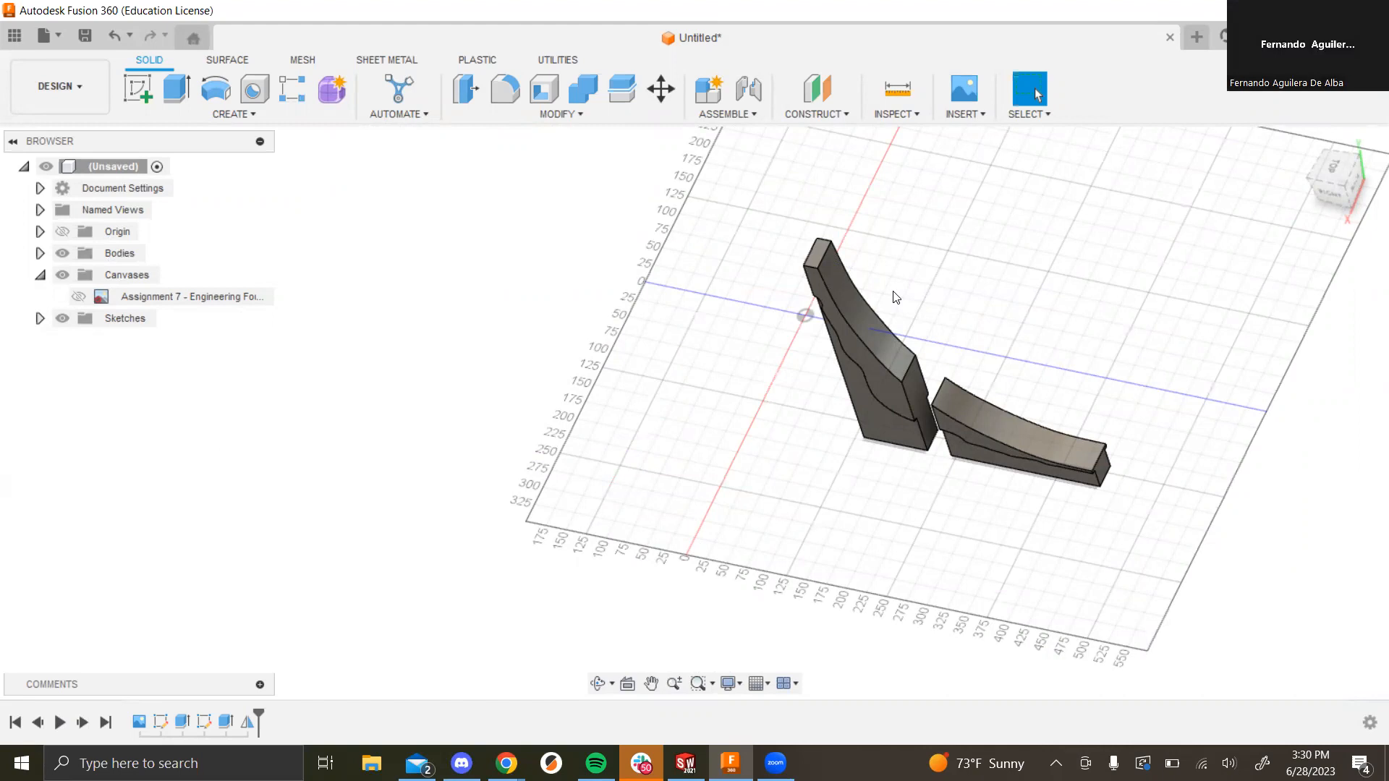
pyautogui.moveTo(1356, 180)
pyautogui.mouseDown()
pyautogui.moveTo(1313, 224)
pyautogui.moveTo(1338, 178)
pyautogui.moveTo(1329, 192)
pyautogui.moveTo(1313, 174)
pyautogui.moveTo(1304, 188)
pyautogui.mouseUp()
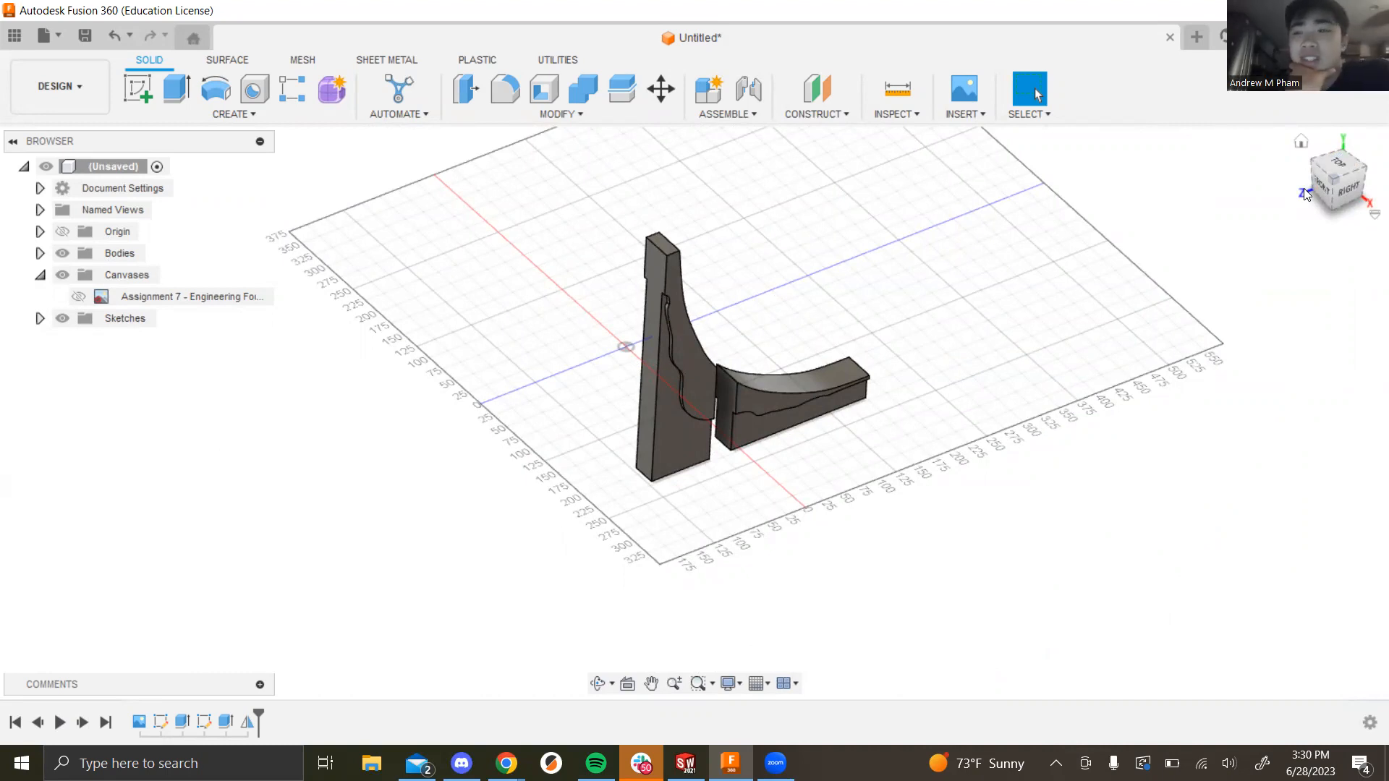
pyautogui.scroll(-3, 832, 306)
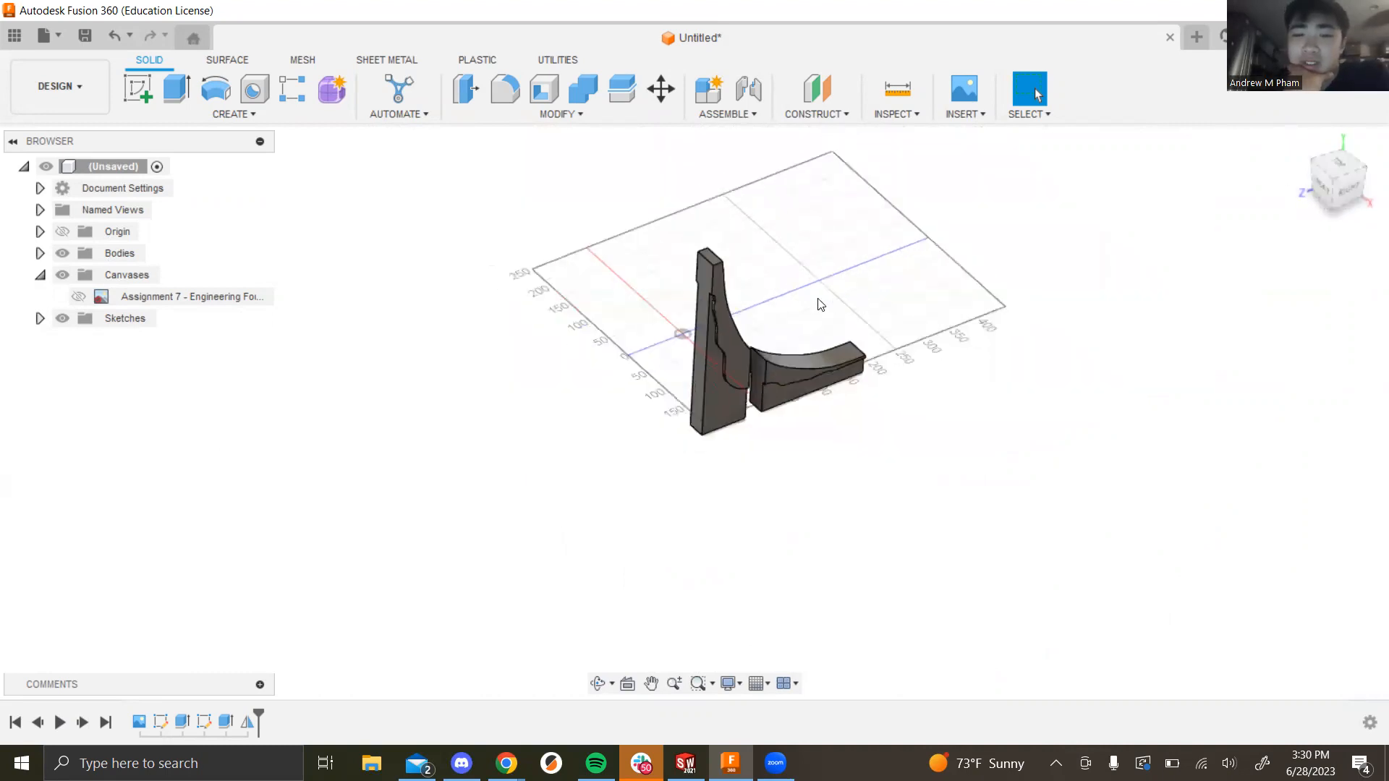
pyautogui.scroll(7, 842, 296)
pyautogui.keyDown('shift'); pyautogui.moveTo(918, 303); pyautogui.dragTo(877, 347, button='middle'); pyautogui.keyUp('shift')
pyautogui.scroll(-2, 872, 351)
pyautogui.scroll(-4, 597, 240)
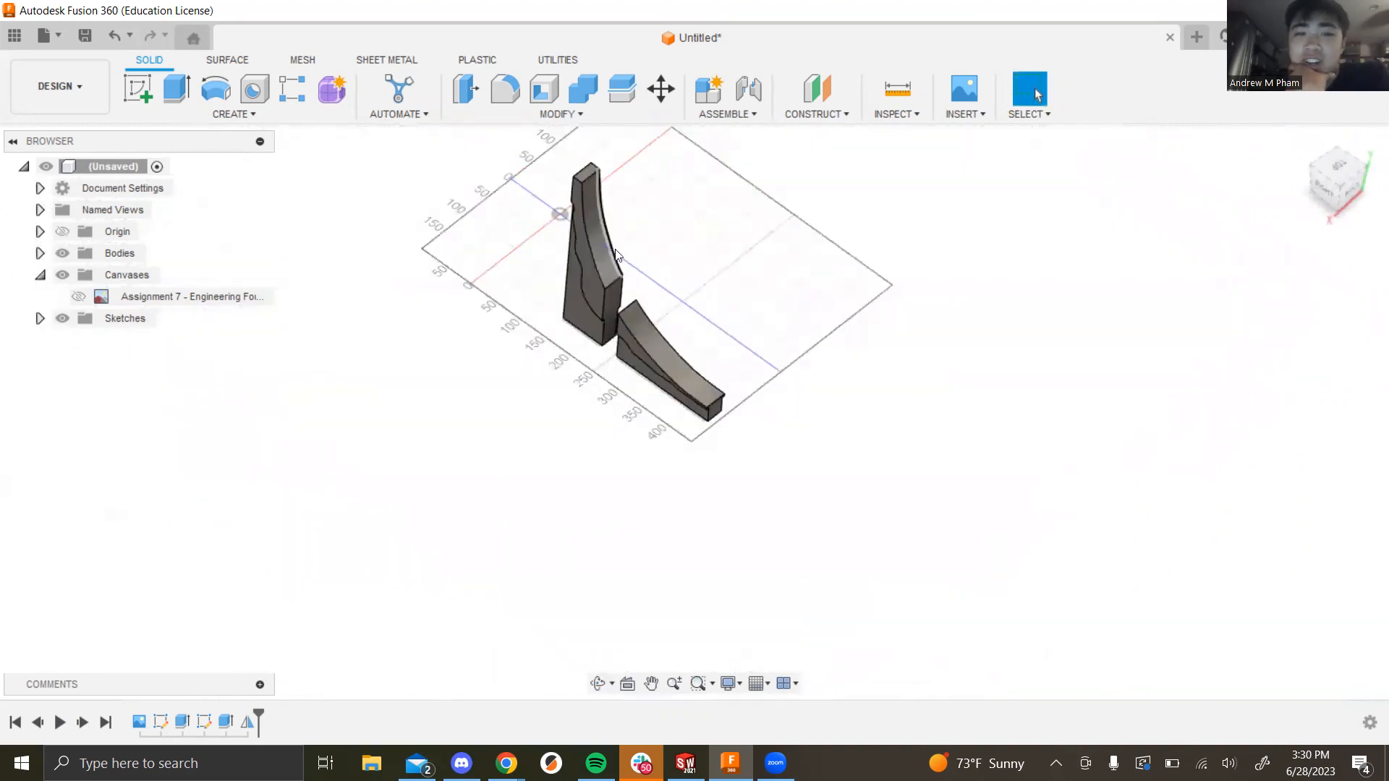
pyautogui.scroll(3, 579, 233)
pyautogui.moveTo(484, 417)
pyautogui.keyDown('shift'); pyautogui.mouseDown(button='middle')
pyautogui.moveTo(492, 396)
pyautogui.moveTo(520, 406)
pyautogui.moveTo(496, 393)
pyautogui.moveTo(504, 416)
pyautogui.mouseUp(button='middle'); pyautogui.keyUp('shift')
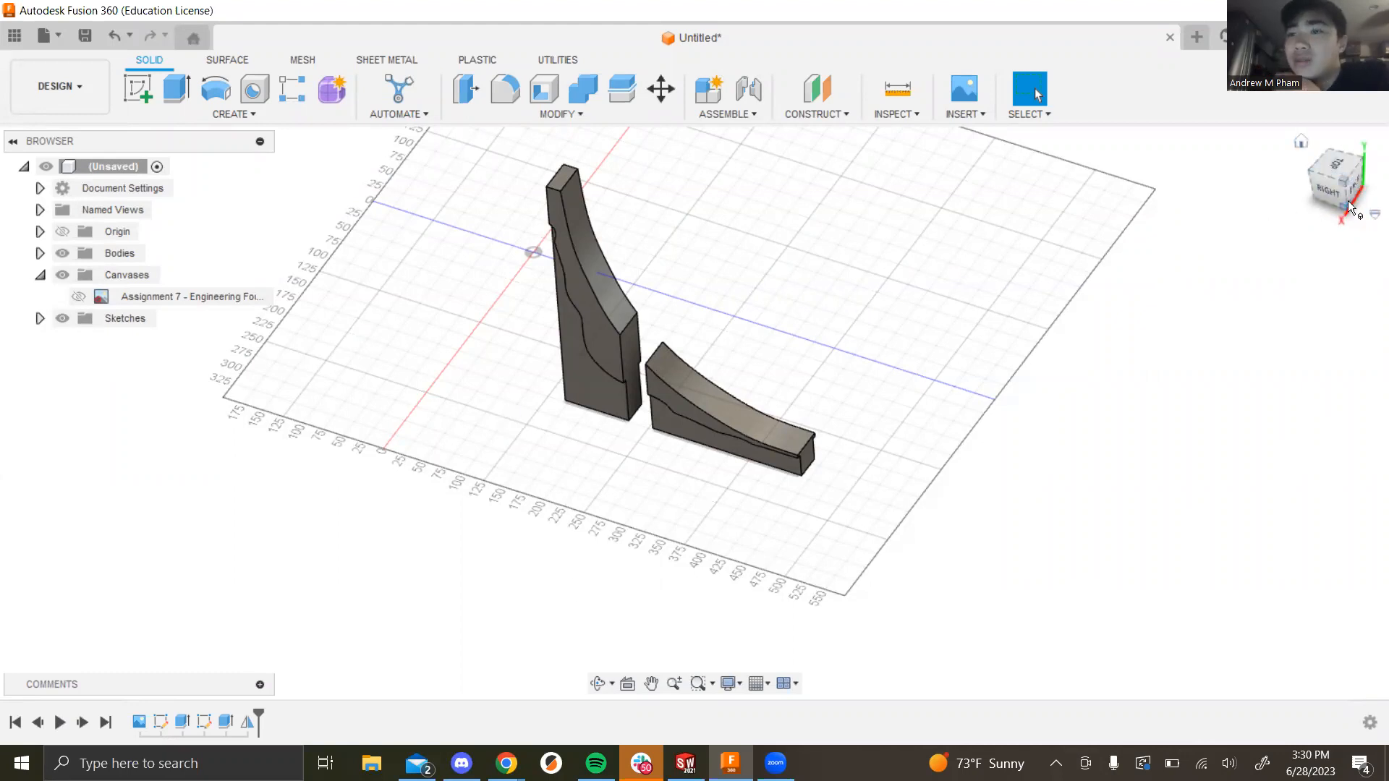
pyautogui.moveTo(1322, 183)
pyautogui.mouseDown()
pyautogui.moveTo(1374, 144)
pyautogui.moveTo(1346, 190)
pyautogui.moveTo(1318, 176)
pyautogui.moveTo(1296, 195)
pyautogui.moveTo(1284, 163)
pyautogui.moveTo(1255, 231)
pyautogui.moveTo(1235, 216)
pyautogui.mouseUp()
pyautogui.scroll(-3, 720, 345)
pyautogui.scroll(4, 680, 382)
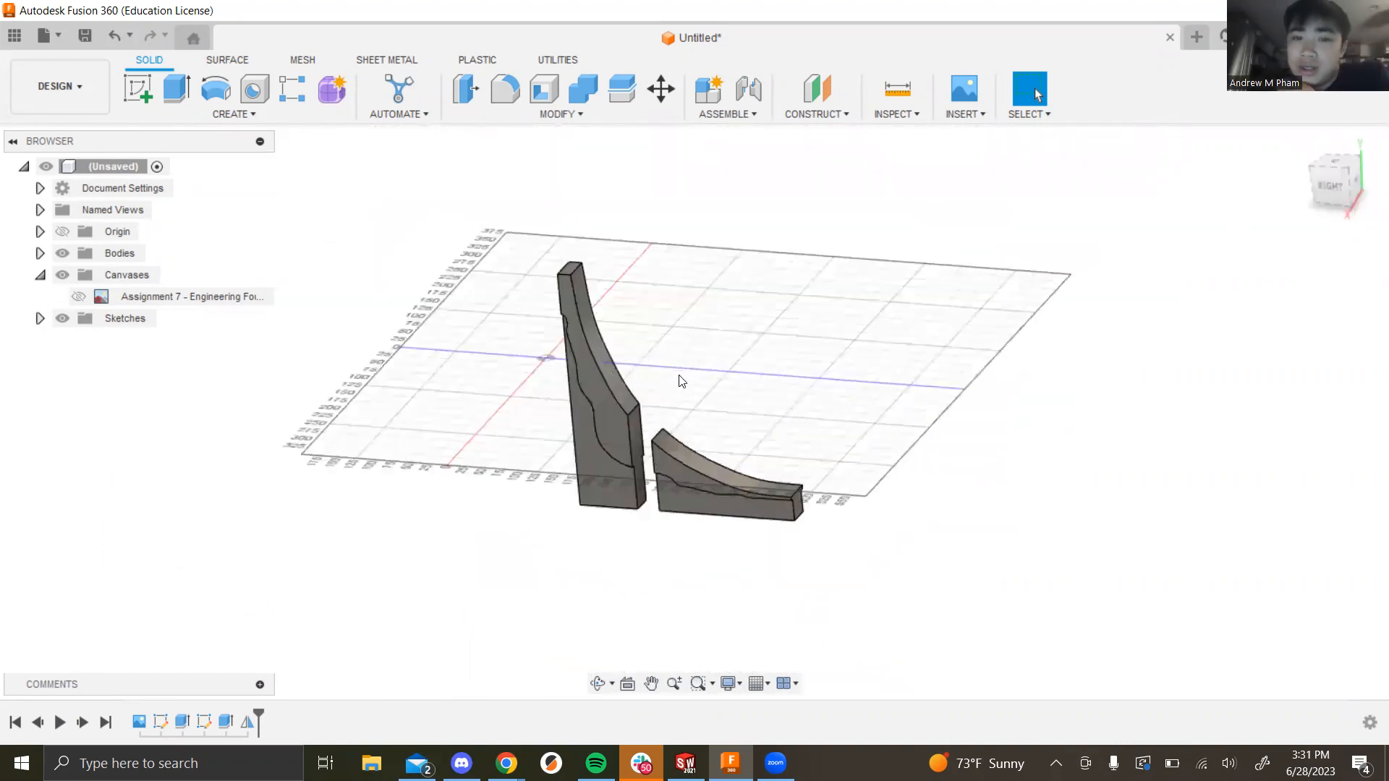
pyautogui.keyDown('shift'); pyautogui.moveTo(750, 301); pyautogui.dragTo(718, 335, button='middle'); pyautogui.keyUp('shift')
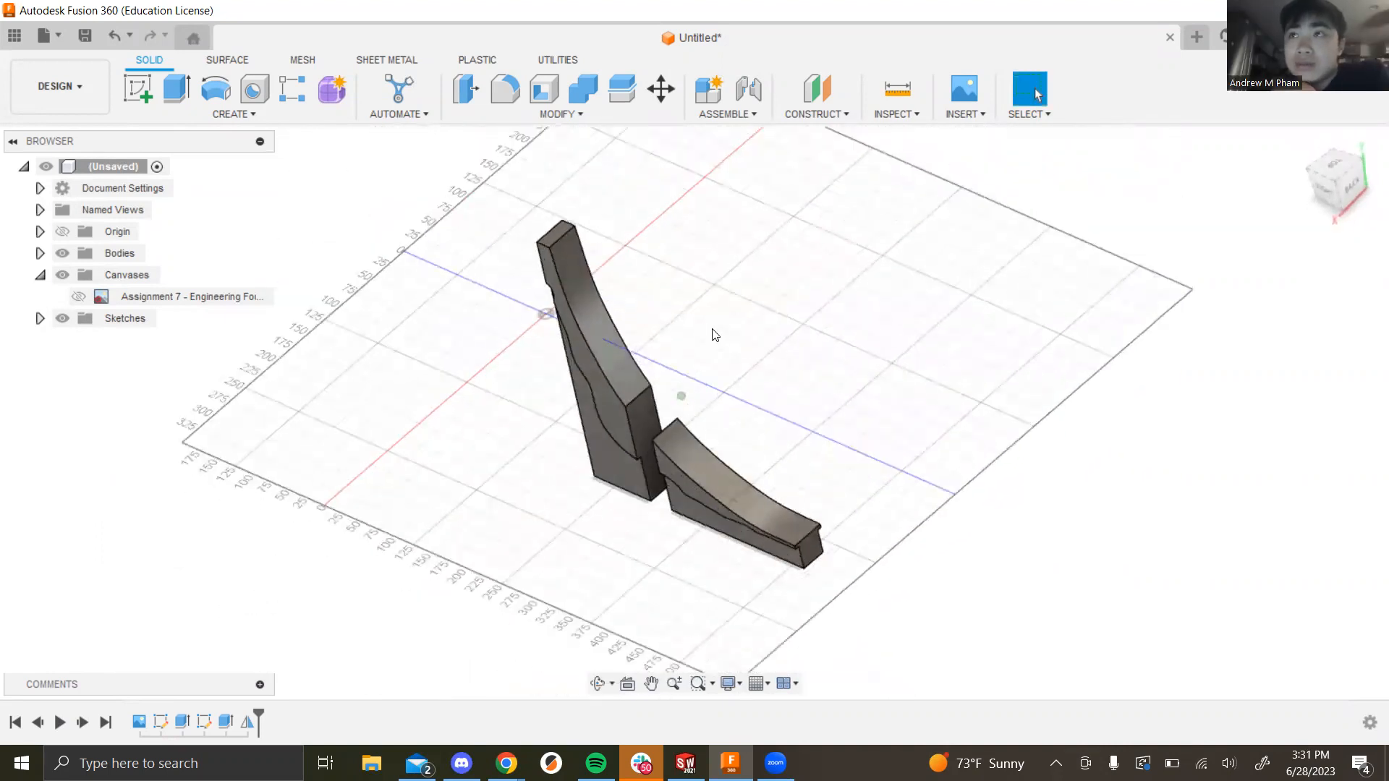
# Step: Start a Circular Pattern from Create > Pattern with the upright and curved fin bodies selected
pyautogui.click(250, 114)
pyautogui.moveTo(182, 481)
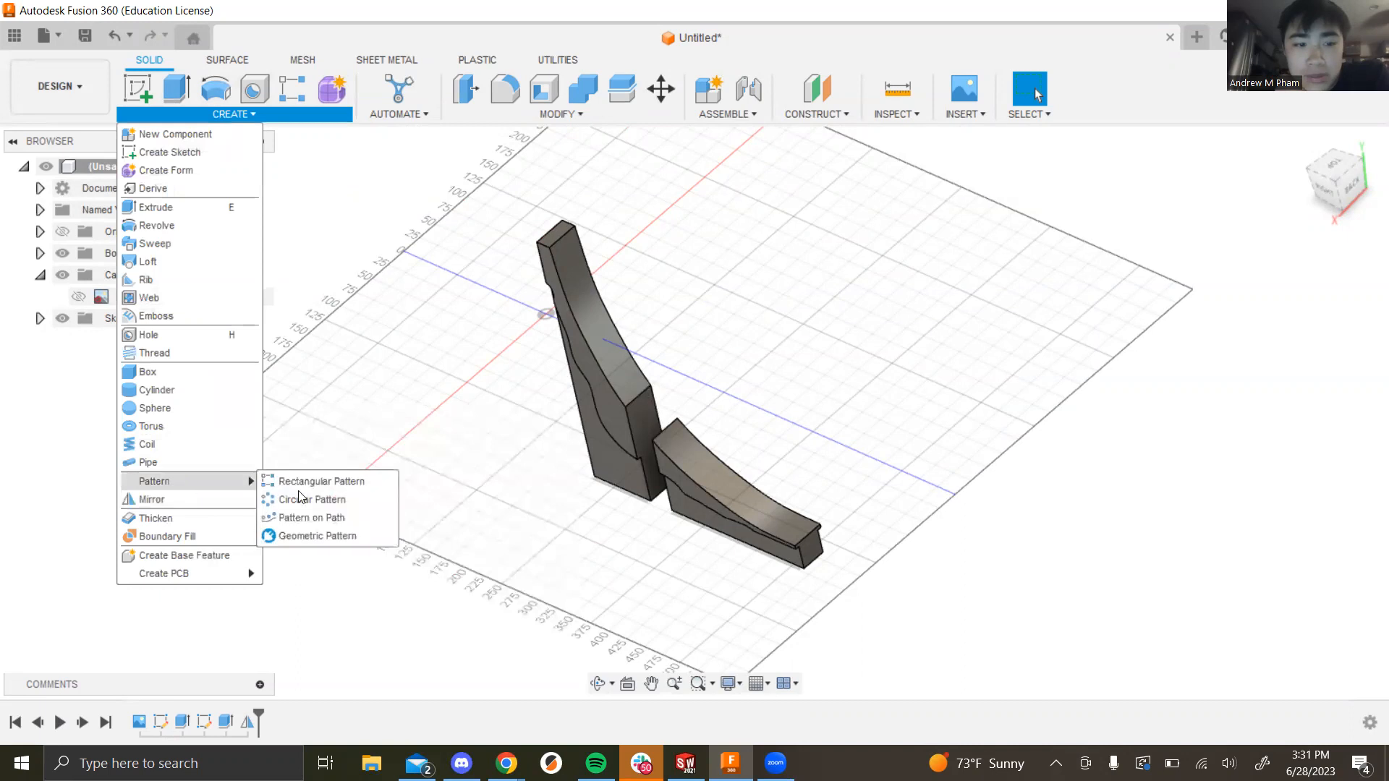
pyautogui.click(303, 499)
pyautogui.click(609, 383)
pyautogui.click(716, 487)
pyautogui.keyDown('shift'); pyautogui.moveTo(896, 403); pyautogui.dragTo(1049, 369, button='middle'); pyautogui.keyUp('shift')
pyautogui.click(1267, 344)
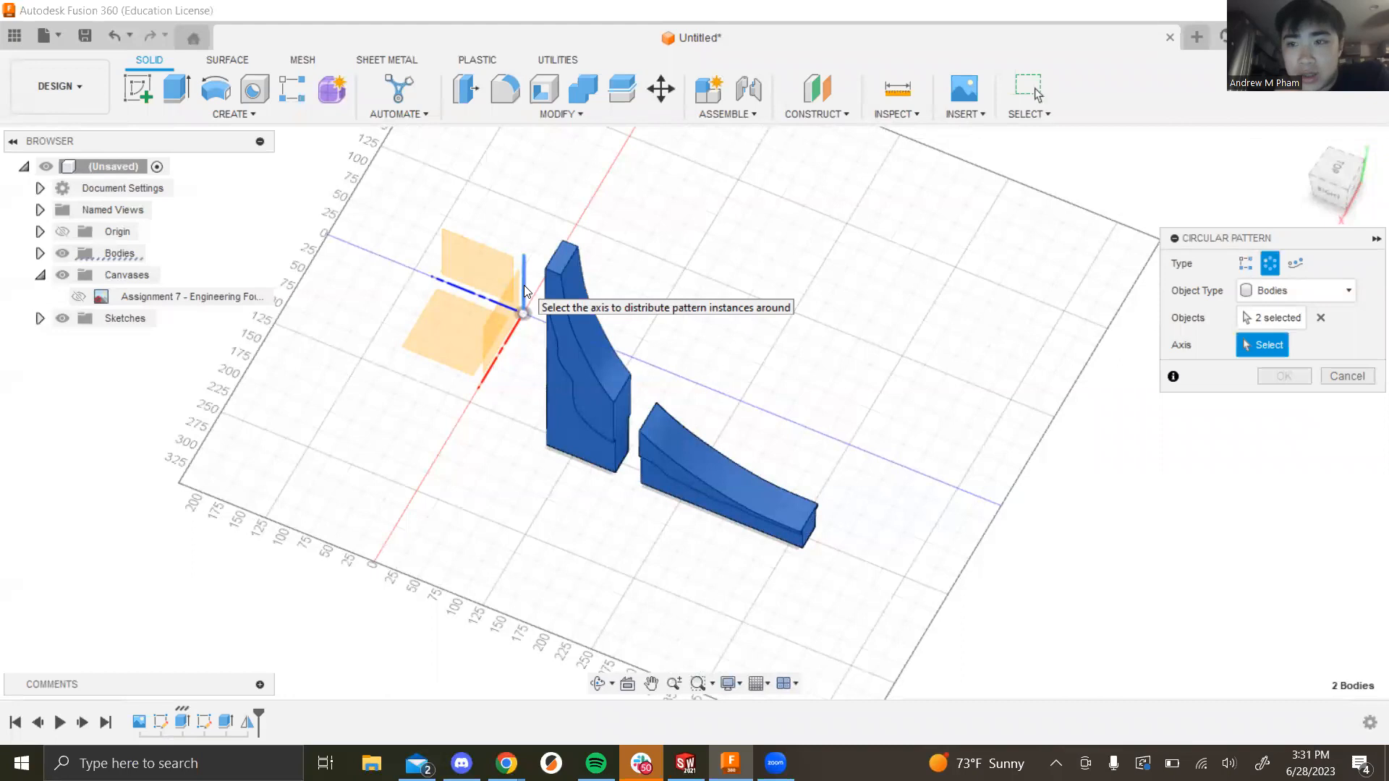
# Step: Set the vertical Z axis as the pattern's rotation axis
pyautogui.click(501, 344)
pyautogui.keyDown('shift'); pyautogui.moveTo(846, 381); pyautogui.dragTo(837, 326, button='middle'); pyautogui.keyUp('shift')
pyautogui.keyDown('shift'); pyautogui.moveTo(724, 297); pyautogui.dragTo(480, 314, button='middle'); pyautogui.keyUp('shift')
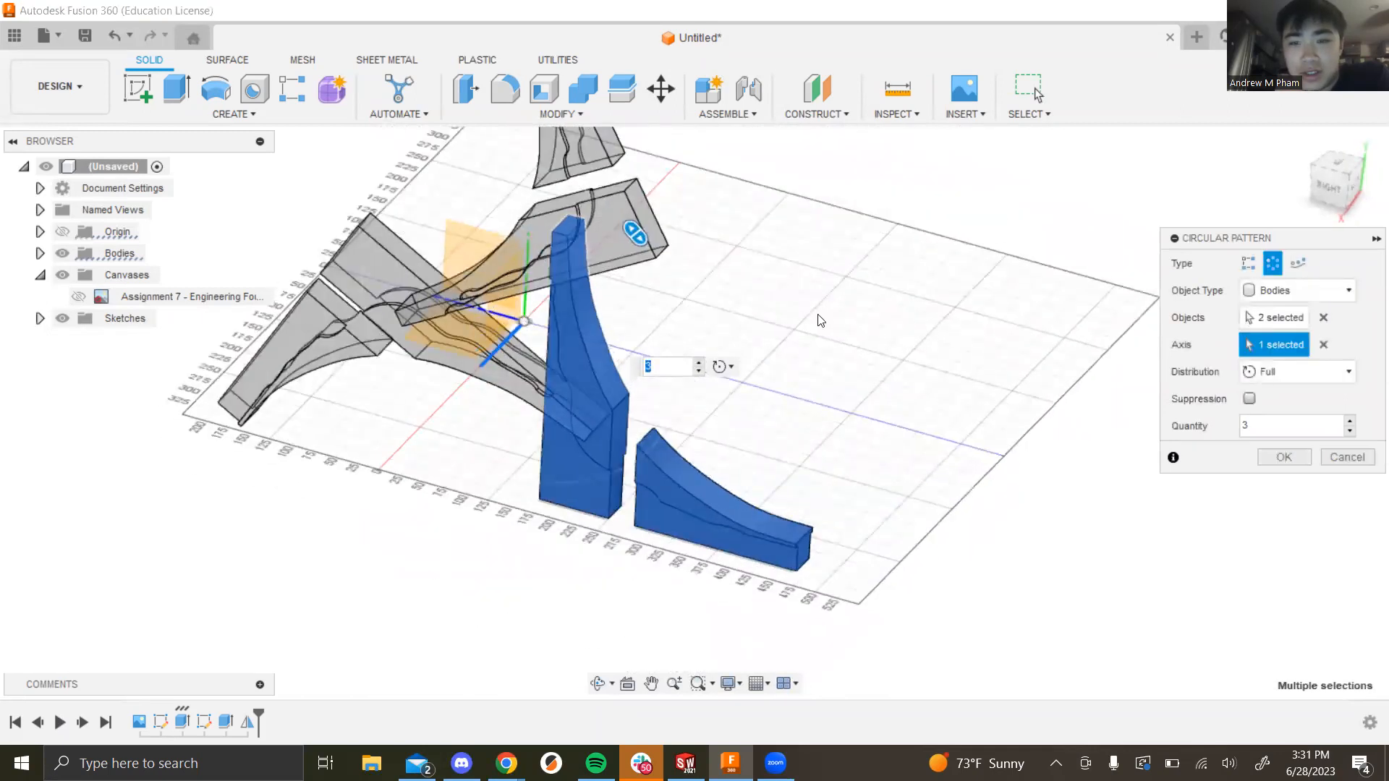
pyautogui.click(1322, 346)
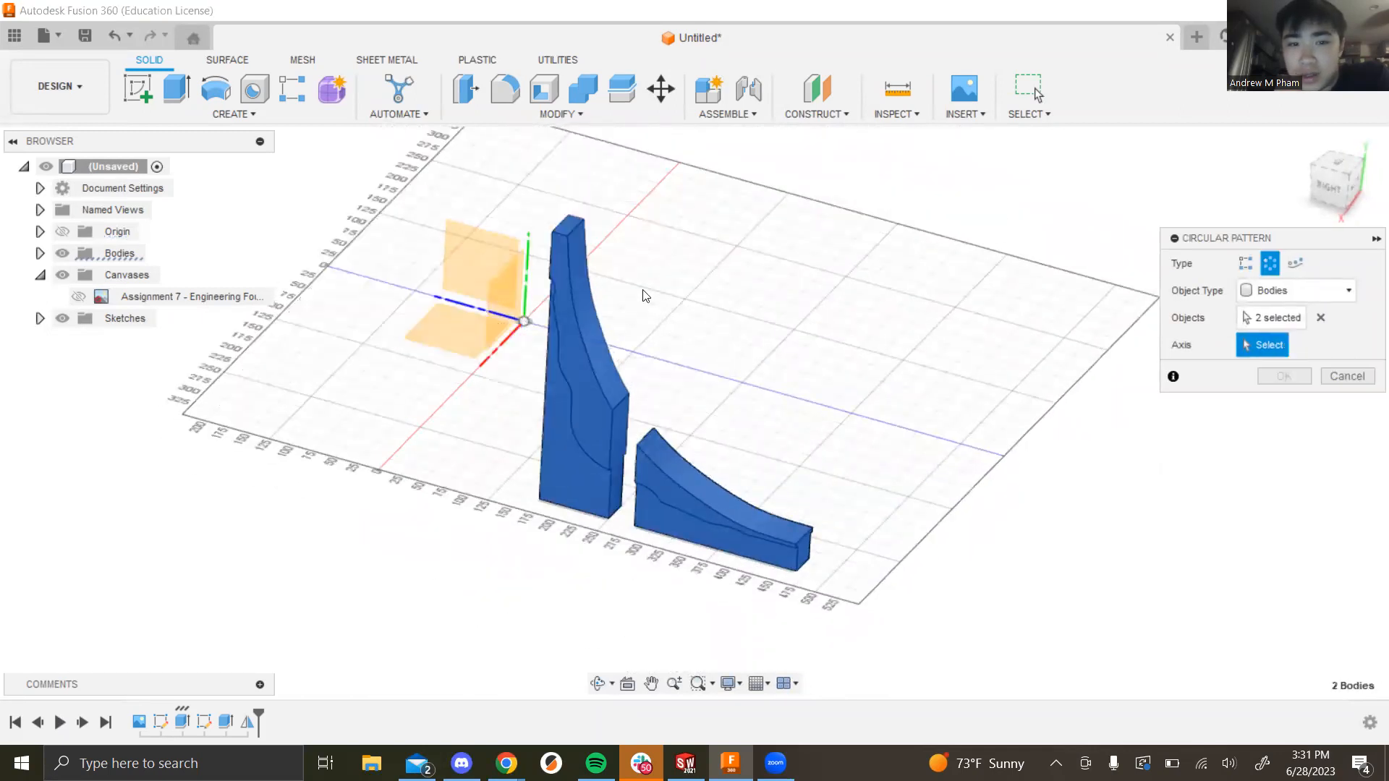
pyautogui.click(499, 319)
pyautogui.keyDown('shift'); pyautogui.moveTo(924, 399); pyautogui.dragTo(1063, 398, button='middle'); pyautogui.keyUp('shift')
pyautogui.click(1323, 344)
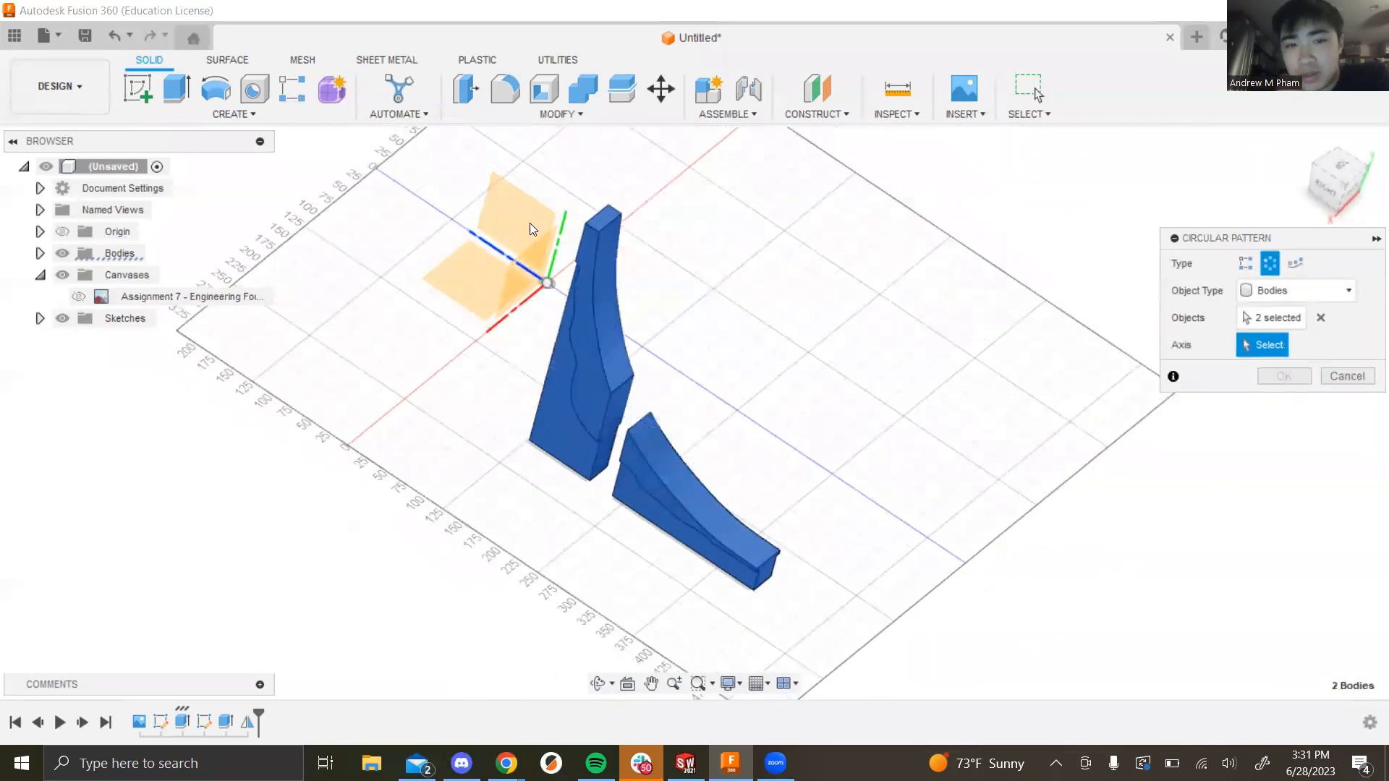
pyautogui.click(562, 237)
pyautogui.scroll(1, 899, 467)
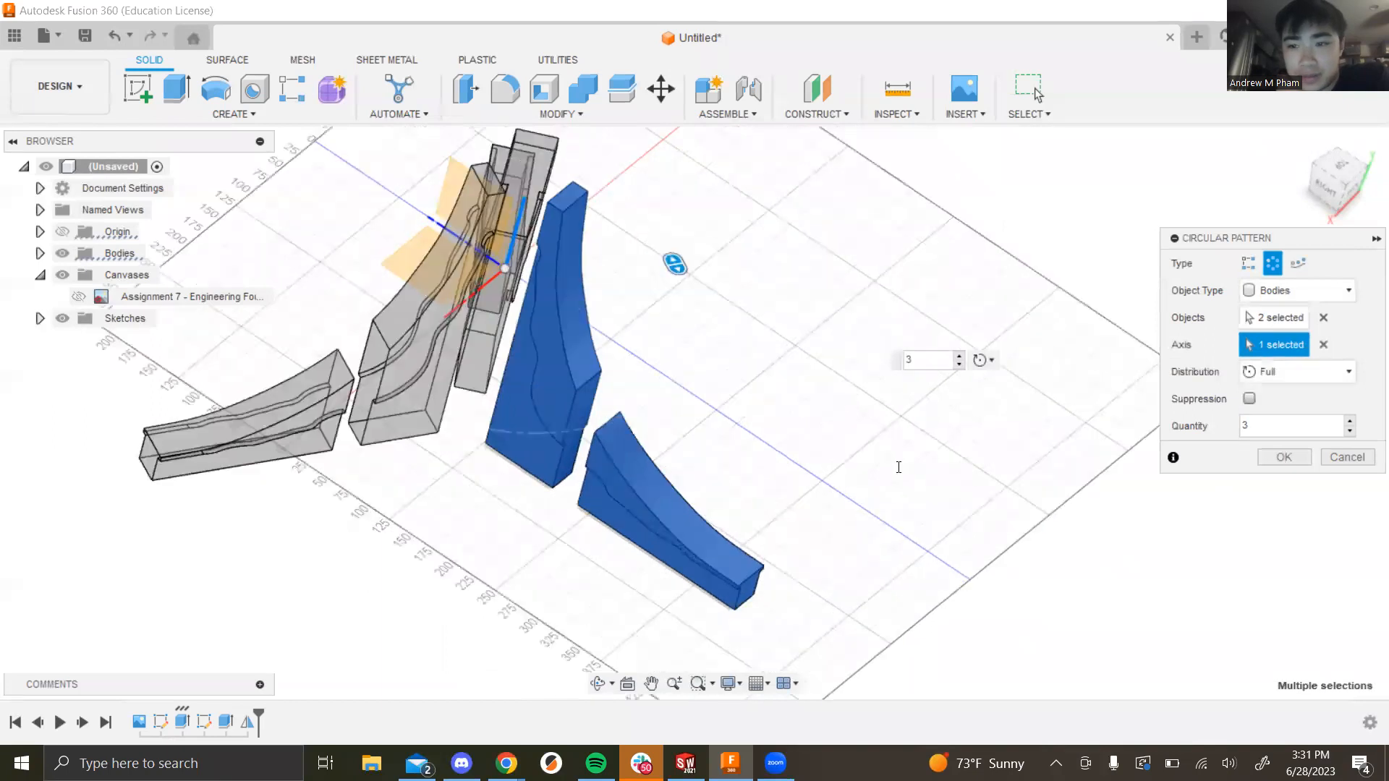
pyautogui.keyDown('shift'); pyautogui.moveTo(773, 337); pyautogui.dragTo(755, 366, button='middle'); pyautogui.keyUp('shift')
pyautogui.scroll(-5, 753, 362)
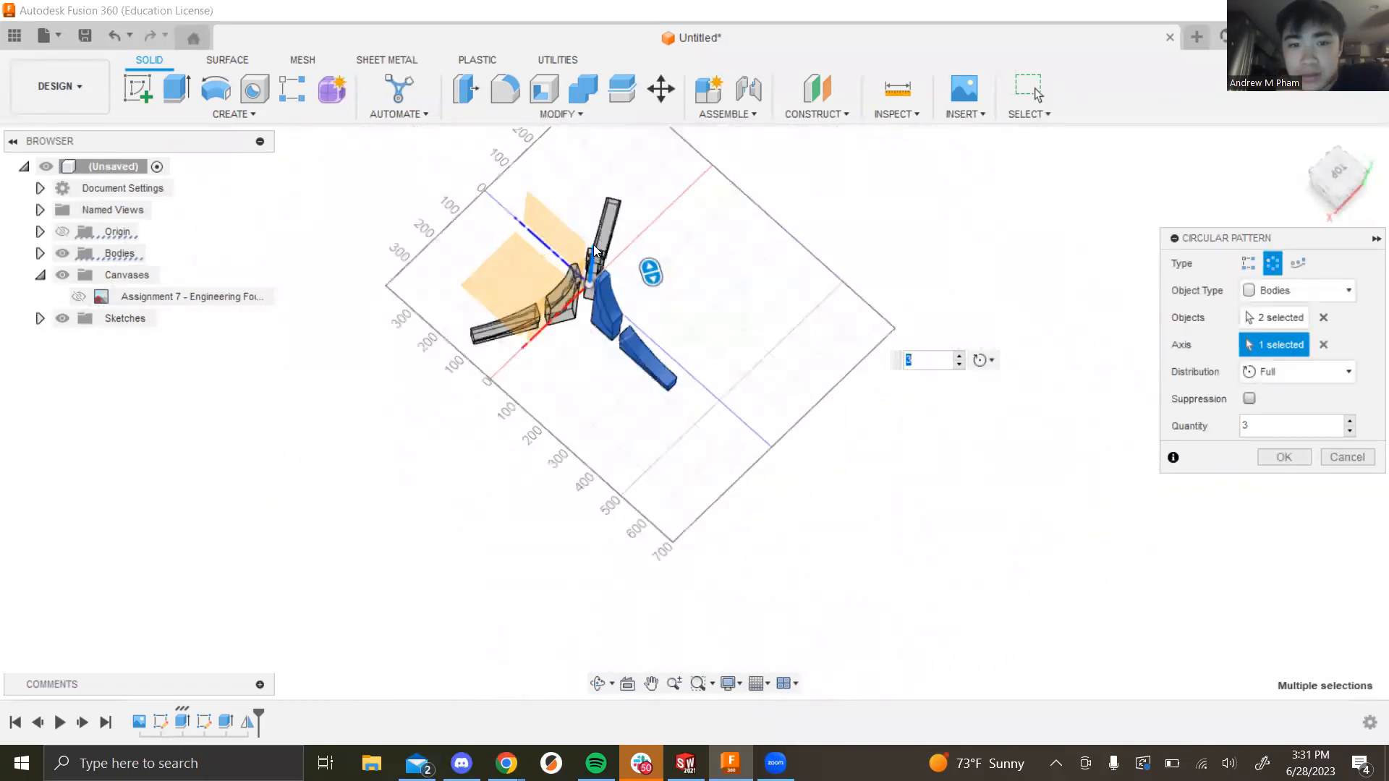
pyautogui.scroll(4, 596, 248)
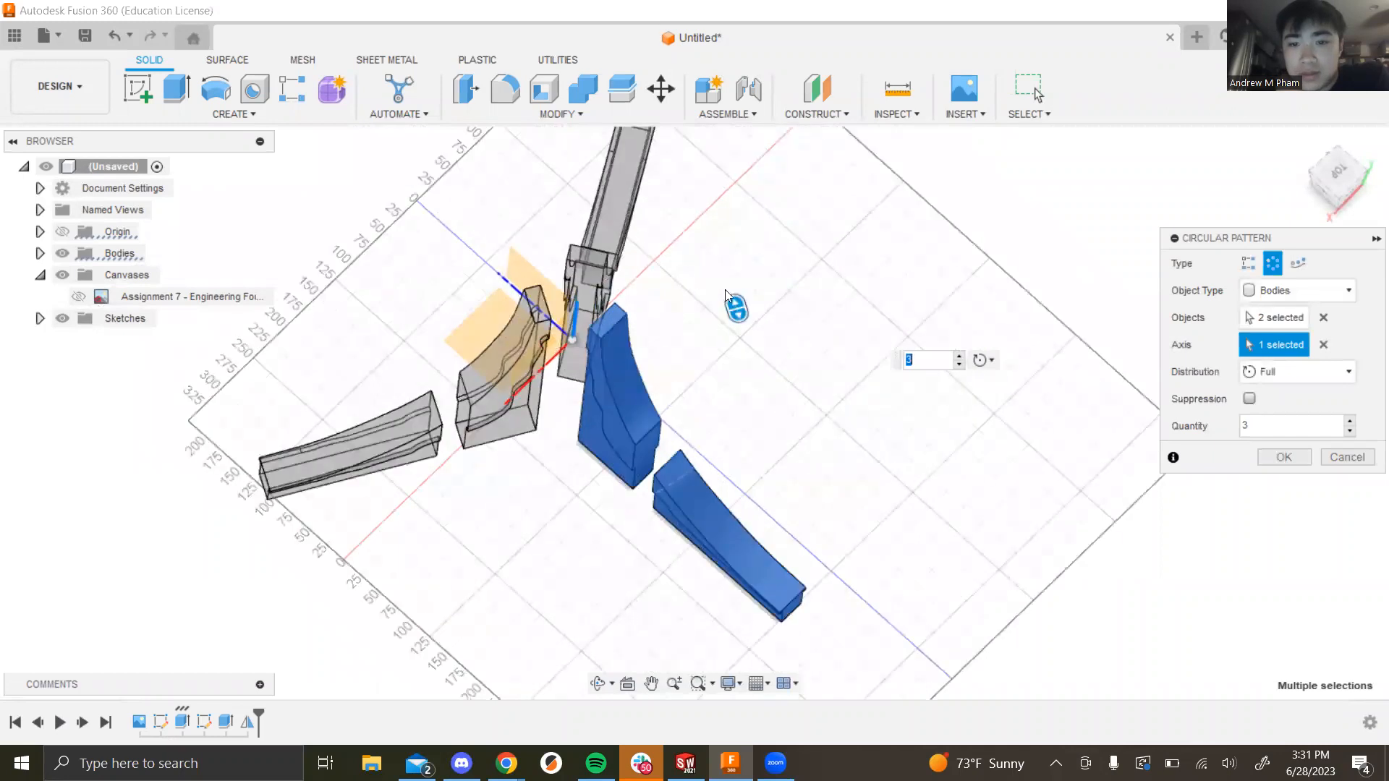
# Step: Set quantity 4 with Full distribution and create the circular pattern
pyautogui.click(1350, 421)
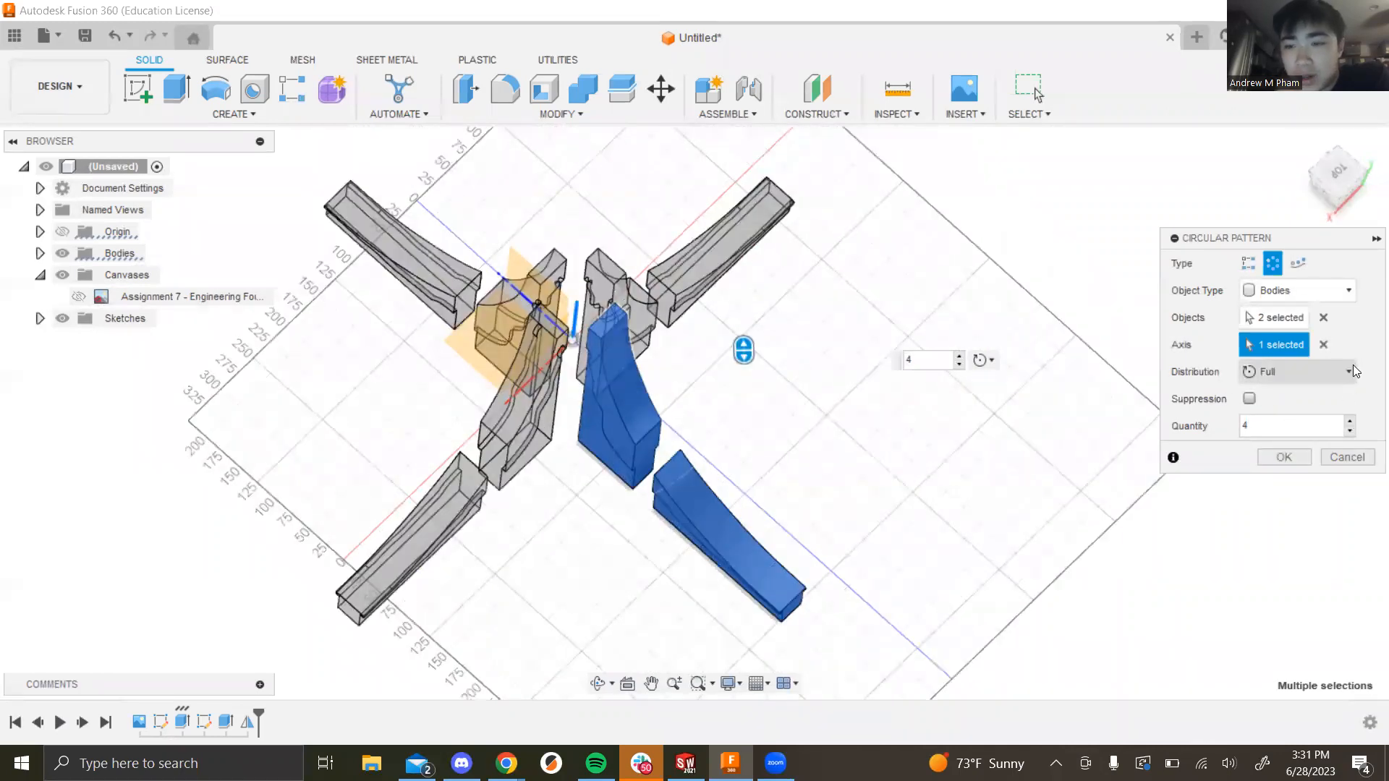
pyautogui.moveTo(838, 424)
pyautogui.keyDown('shift'); pyautogui.mouseDown(button='middle')
pyautogui.moveTo(818, 440)
pyautogui.moveTo(846, 405)
pyautogui.mouseUp(button='middle'); pyautogui.keyUp('shift')
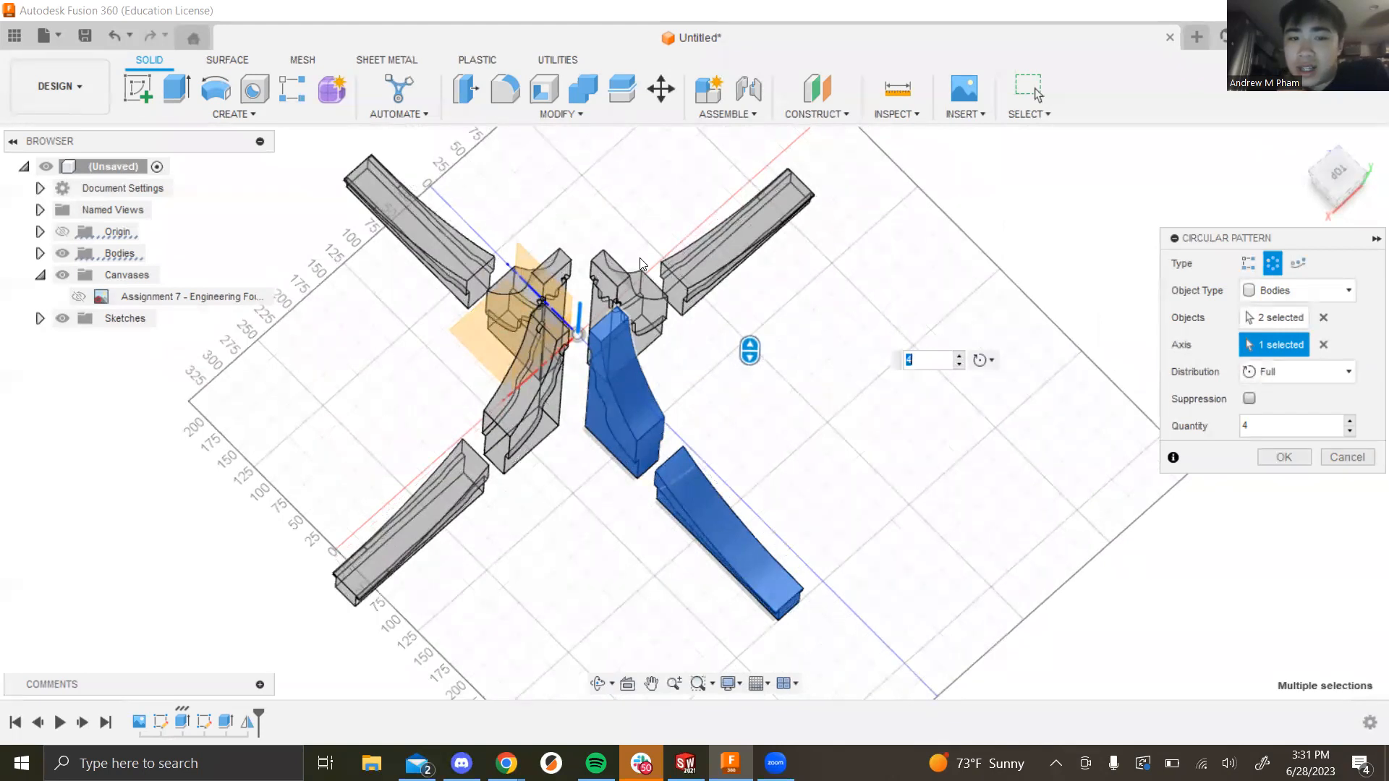
pyautogui.click(1284, 370)
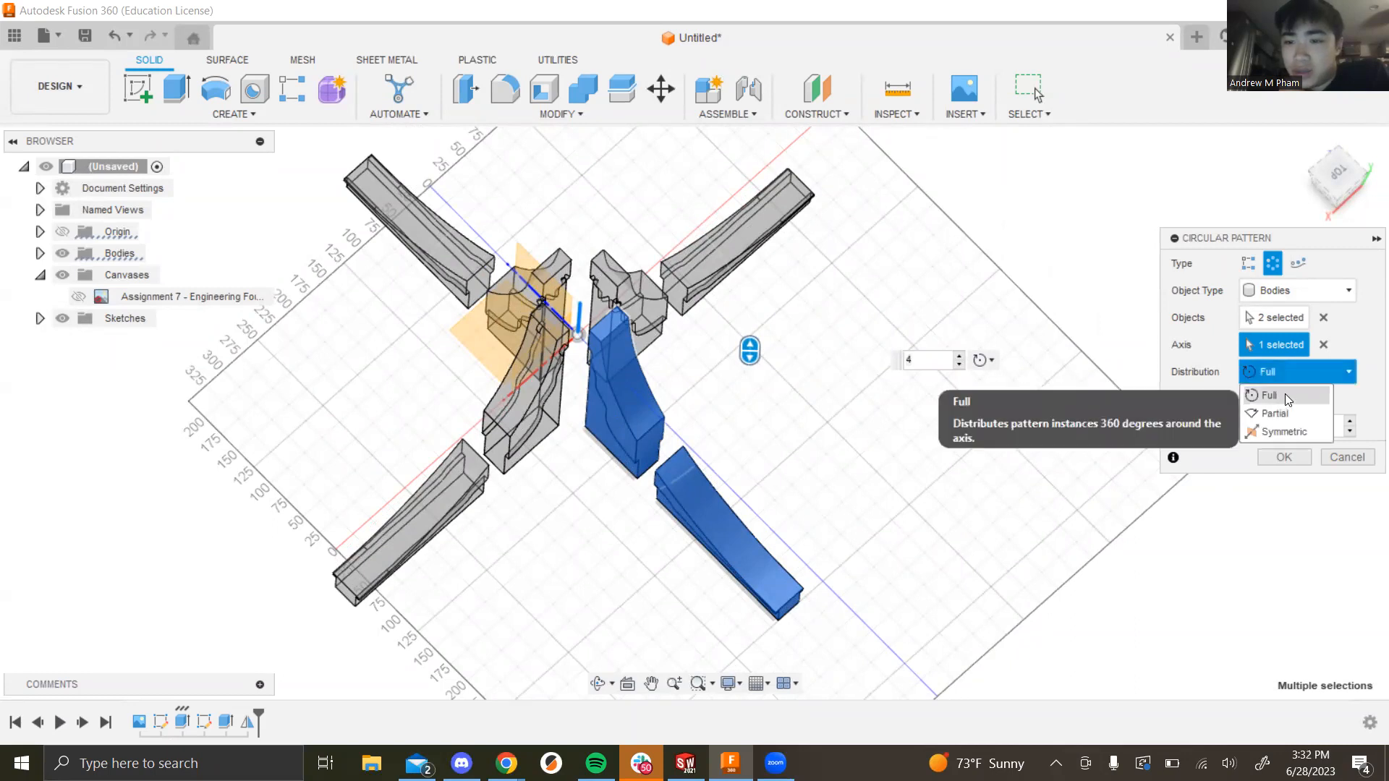
pyautogui.click(1285, 415)
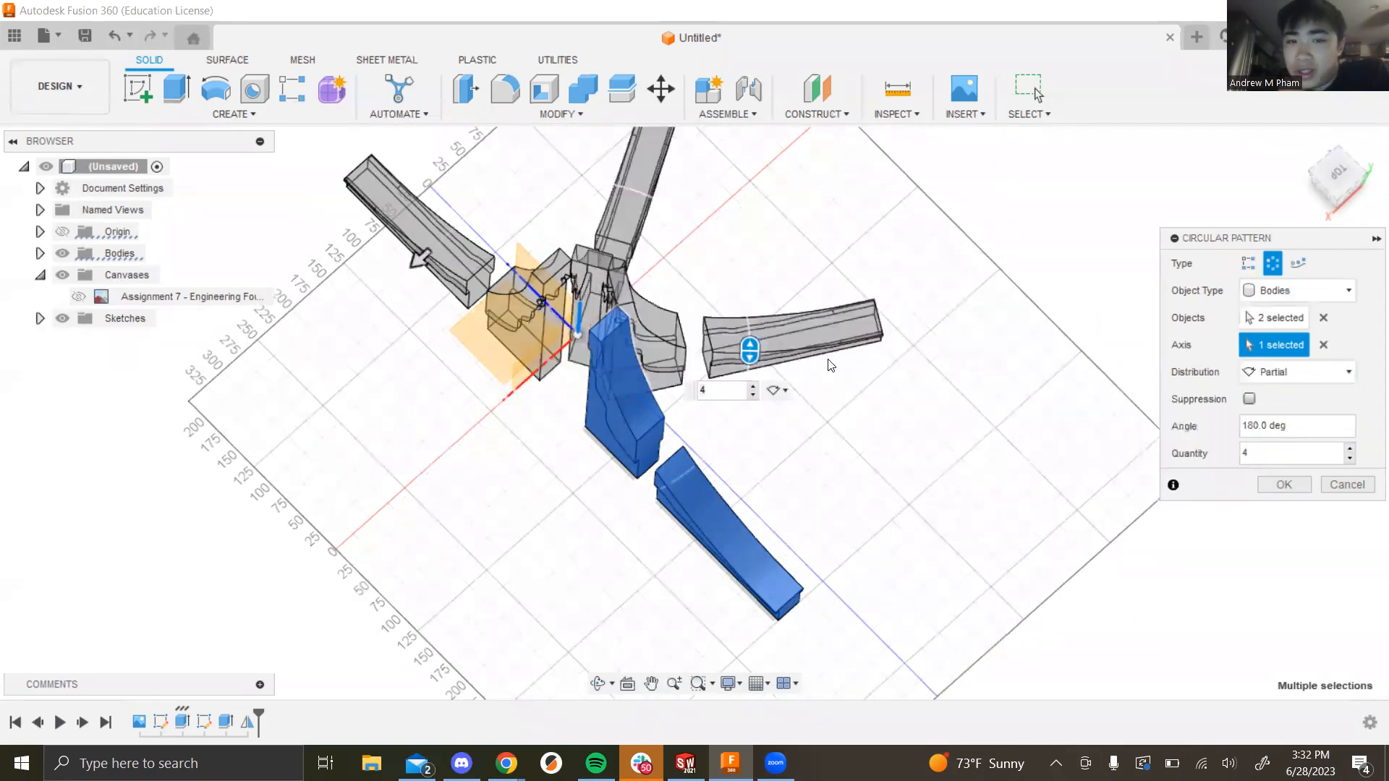
pyautogui.scroll(2, 610, 303)
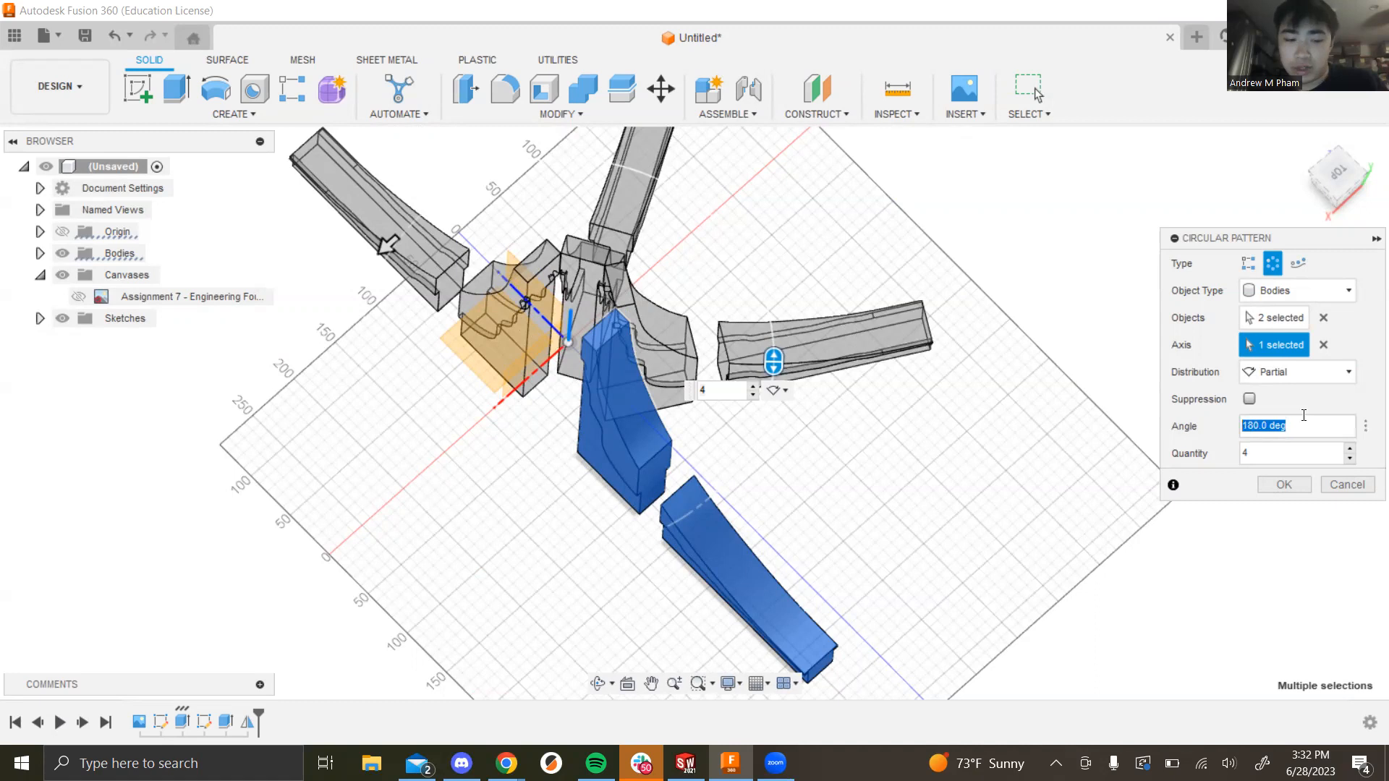
pyautogui.write('90')
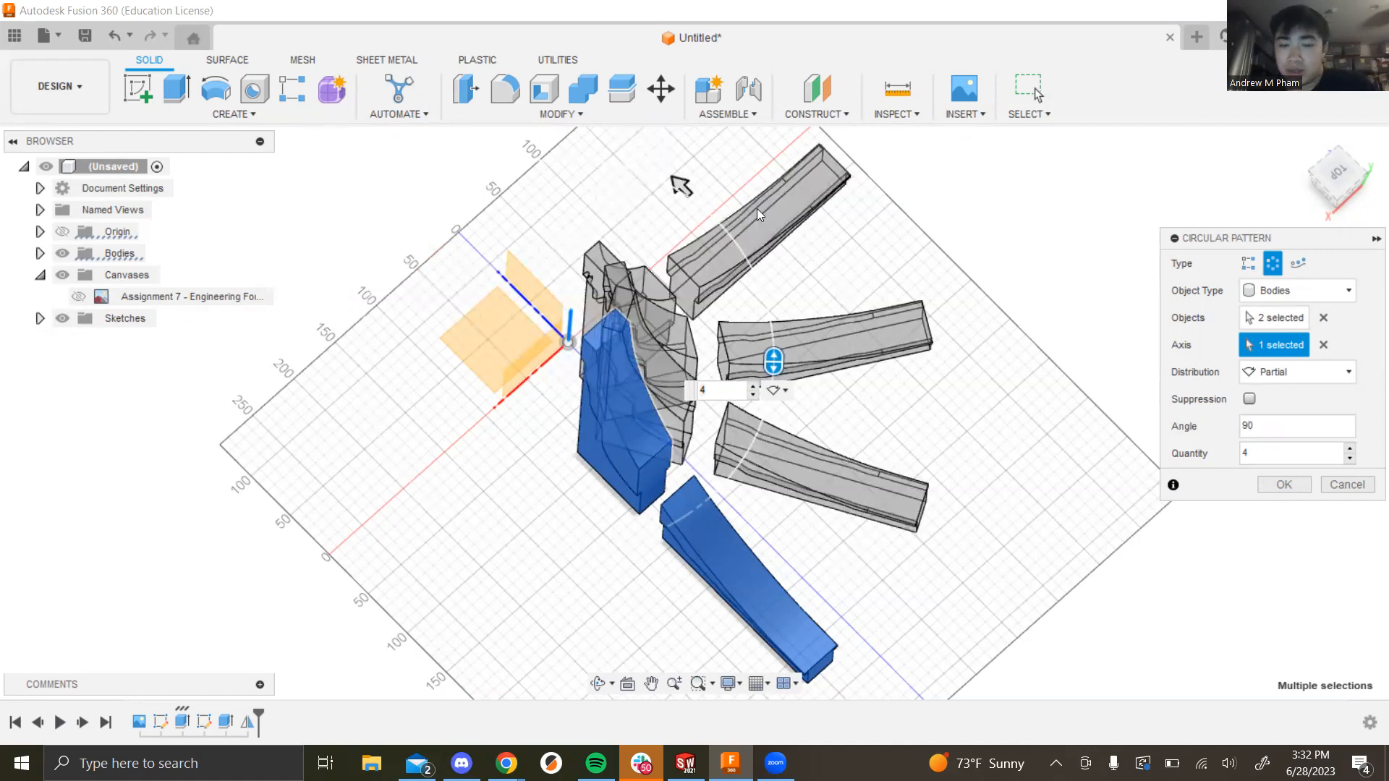
pyautogui.click(1289, 374)
pyautogui.click(1257, 394)
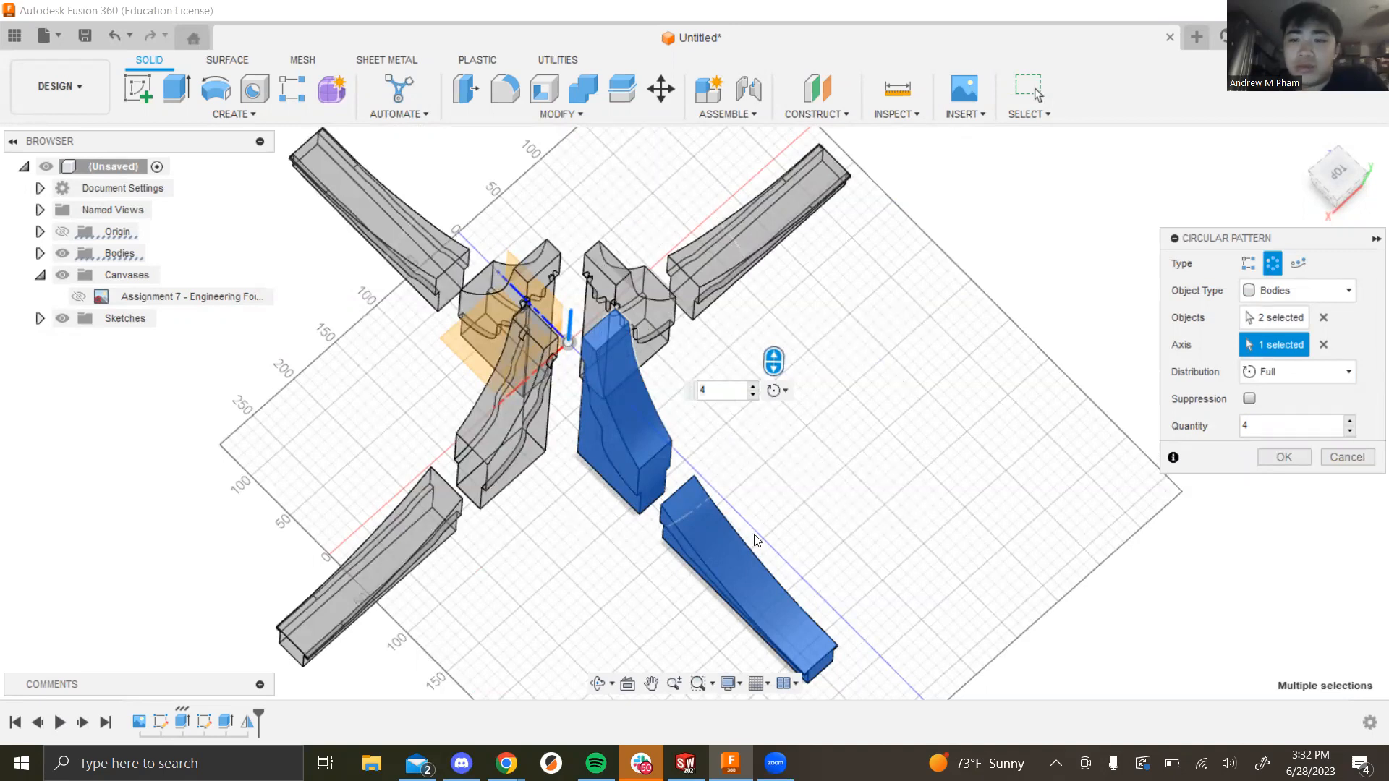
pyautogui.click(1297, 370)
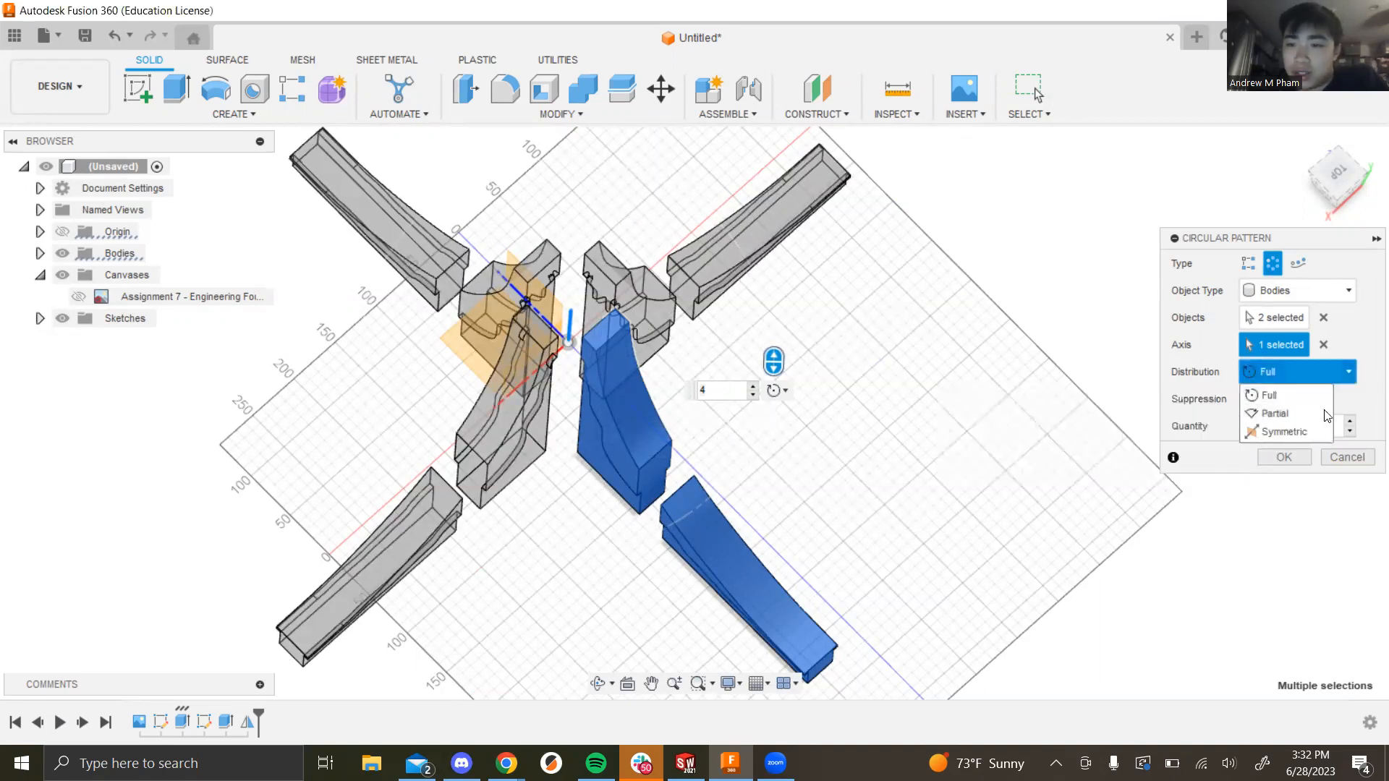
pyautogui.click(1369, 405)
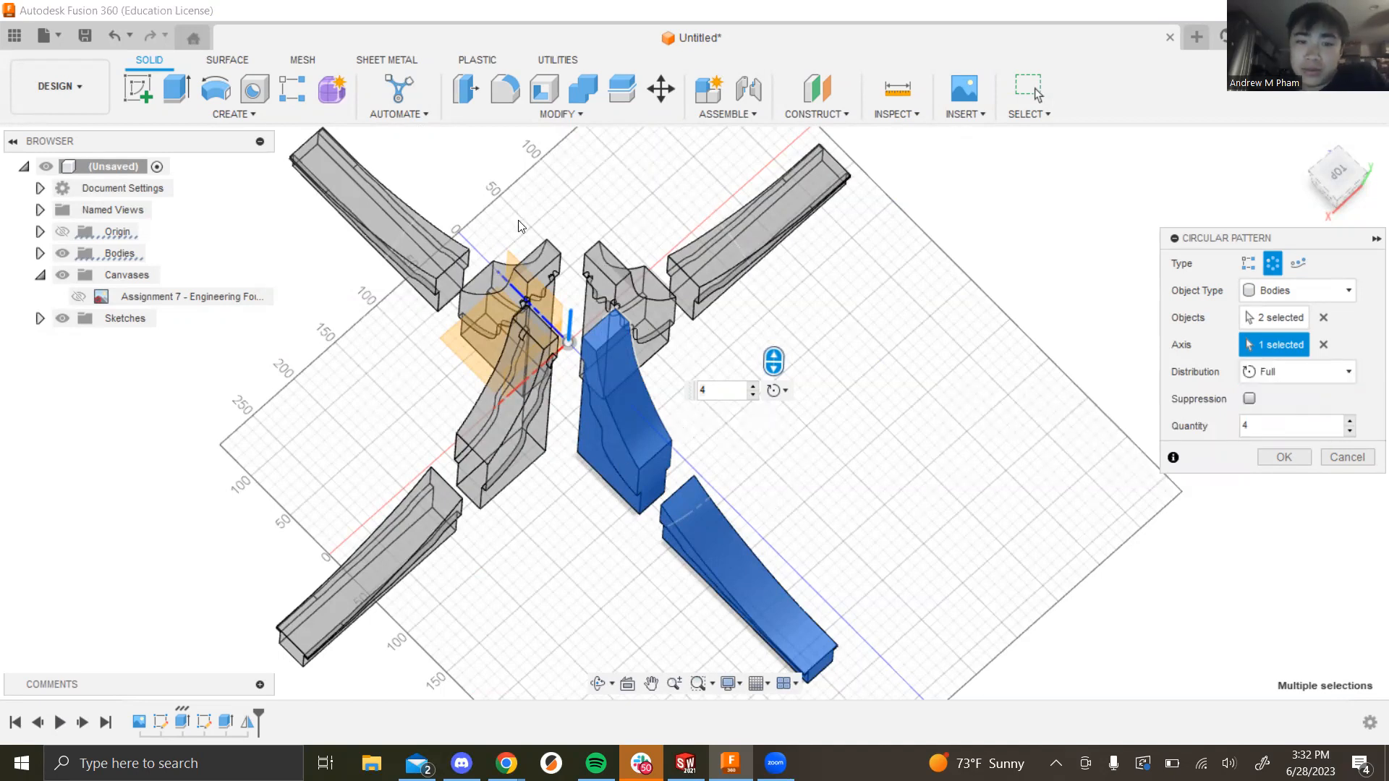
pyautogui.click(1279, 457)
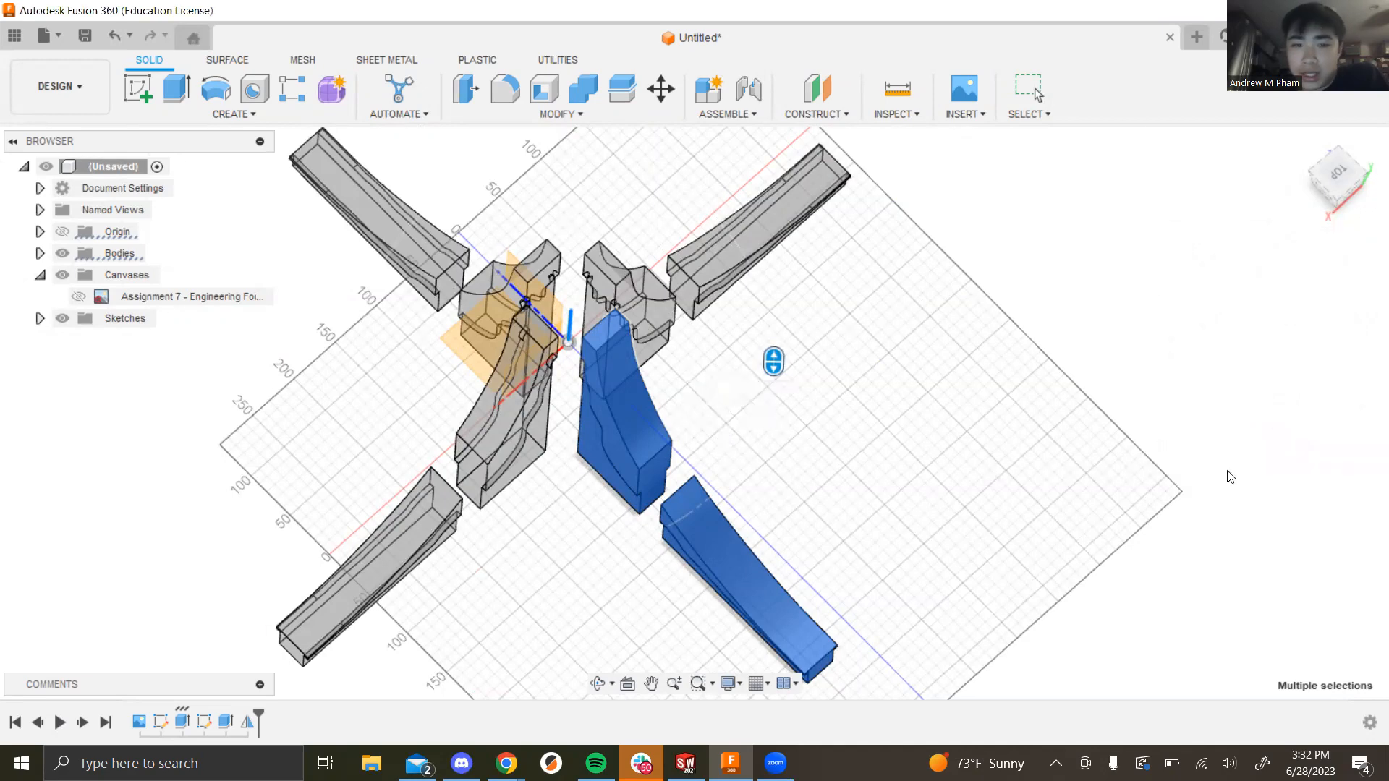
# Step: Orbit and zoom around the finished four-fold fin pattern to inspect it
pyautogui.keyDown('shift'); pyautogui.moveTo(893, 471); pyautogui.dragTo(549, 483, button='middle'); pyautogui.keyUp('shift')
pyautogui.scroll(-5, 550, 483)
pyautogui.scroll(3, 580, 552)
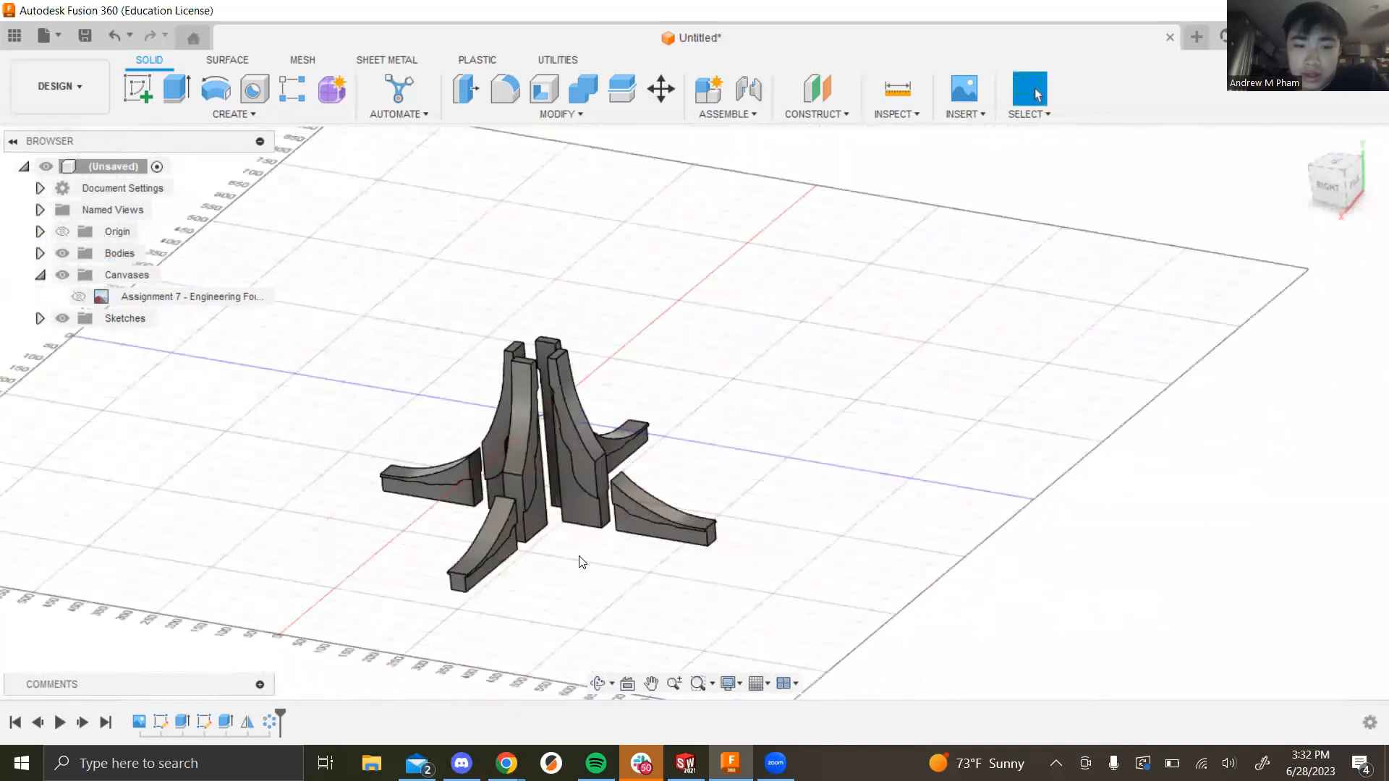
pyautogui.scroll(-2, 604, 582)
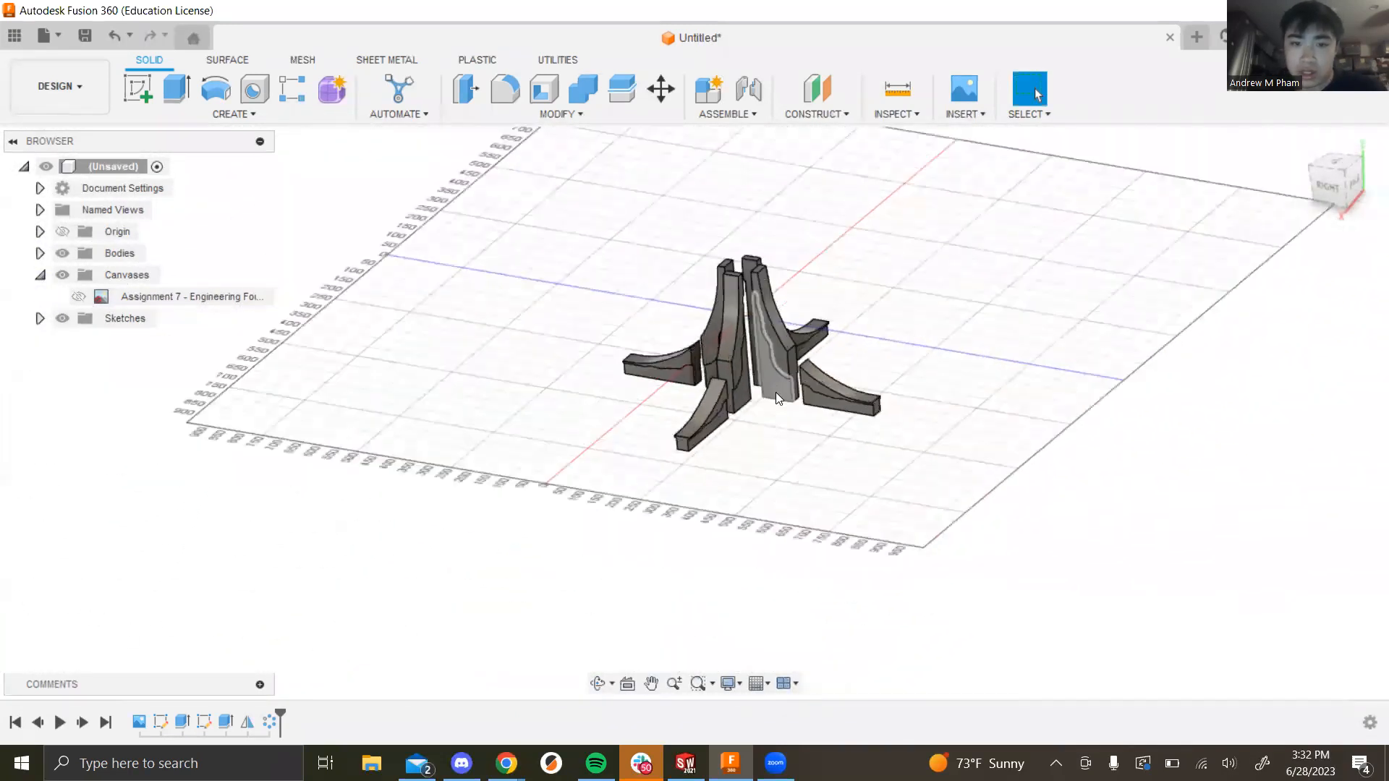
pyautogui.scroll(5, 775, 392)
pyautogui.scroll(1, 774, 448)
pyautogui.moveTo(773, 448)
pyautogui.keyDown('shift'); pyautogui.mouseDown(button='middle')
pyautogui.moveTo(776, 490)
pyautogui.moveTo(790, 470)
pyautogui.mouseUp(button='middle'); pyautogui.keyUp('shift')
pyautogui.scroll(-4, 790, 470)
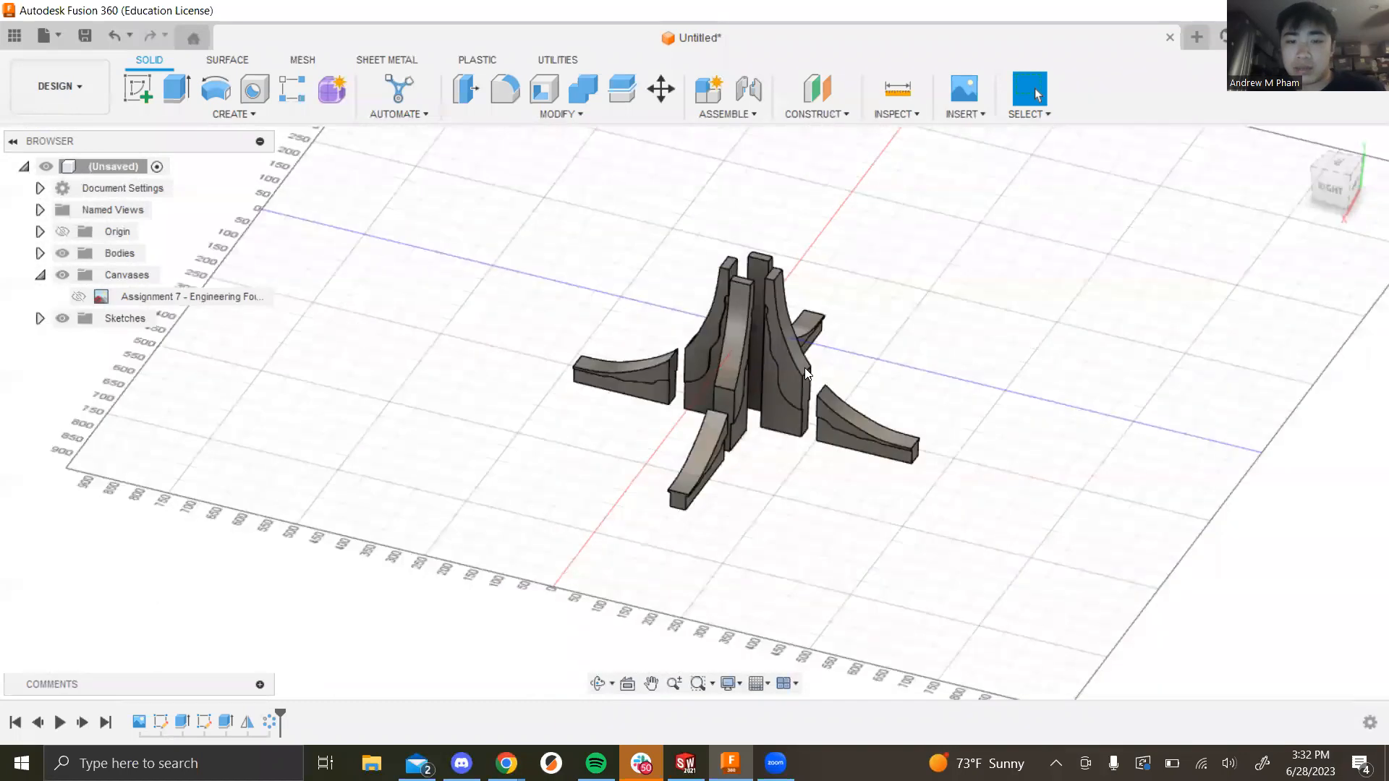
pyautogui.scroll(2, 804, 367)
pyautogui.keyDown('shift'); pyautogui.moveTo(816, 537); pyautogui.dragTo(792, 526, button='middle'); pyautogui.keyUp('shift')
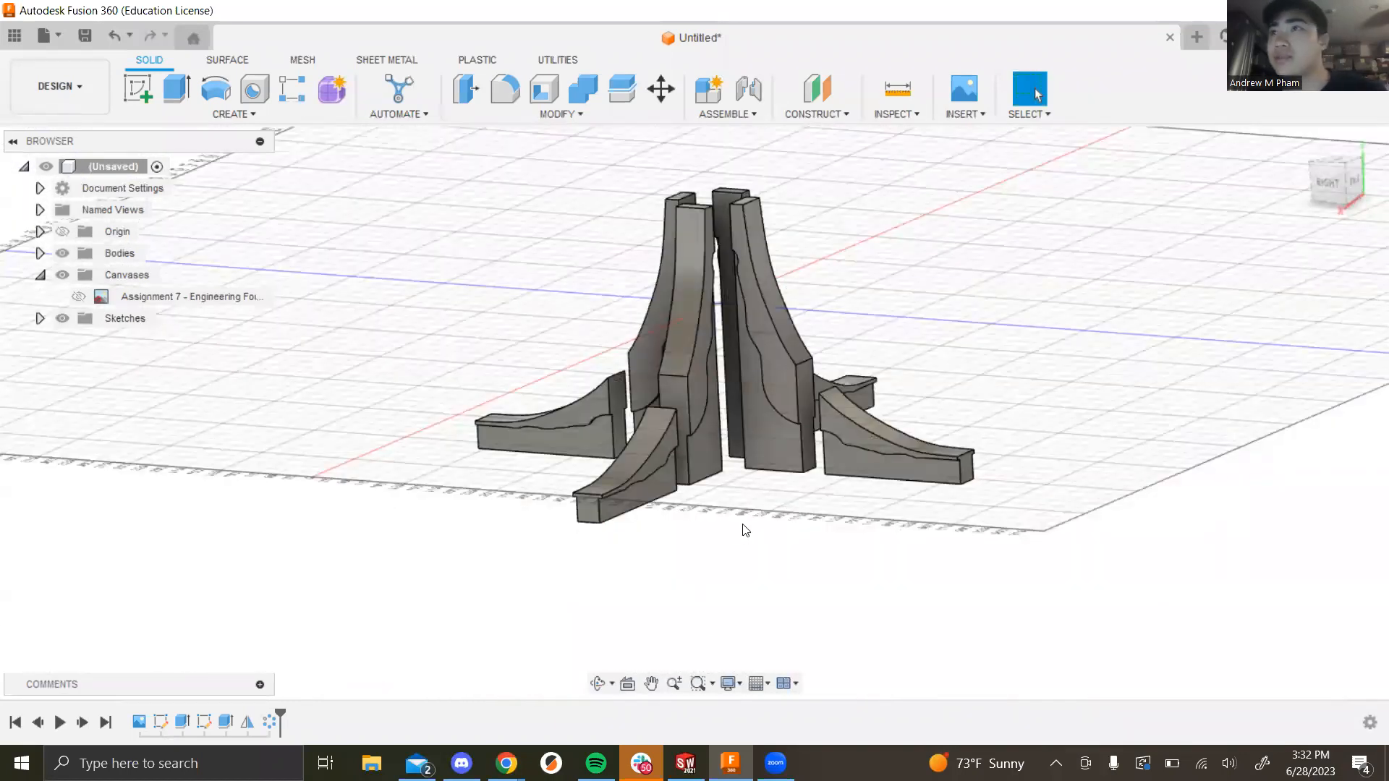
# Step: Check the Base of fountain slide in Google Slides, then orbit the model to its underside
pyautogui.hotkey('alt', 'Tab')
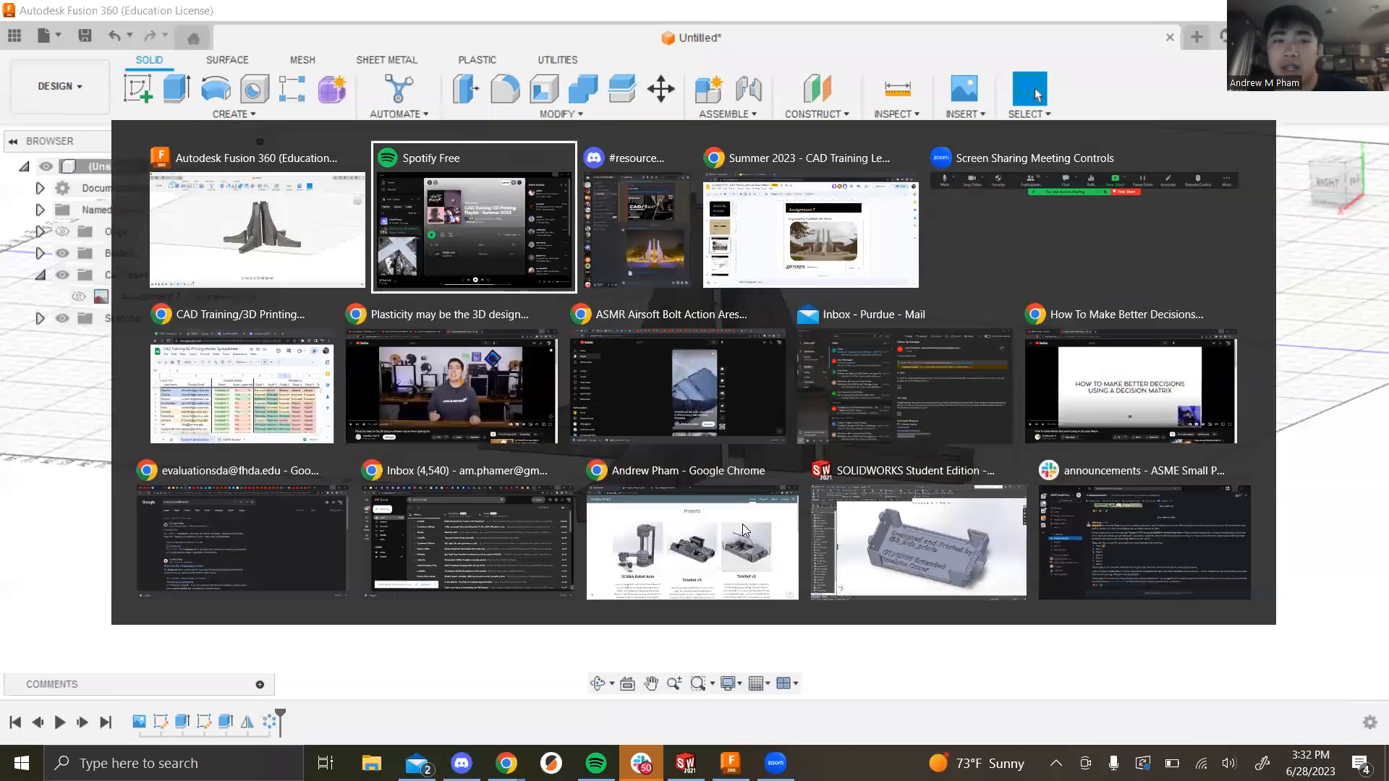
pyautogui.click(813, 203)
pyautogui.scroll(-8, 101, 434)
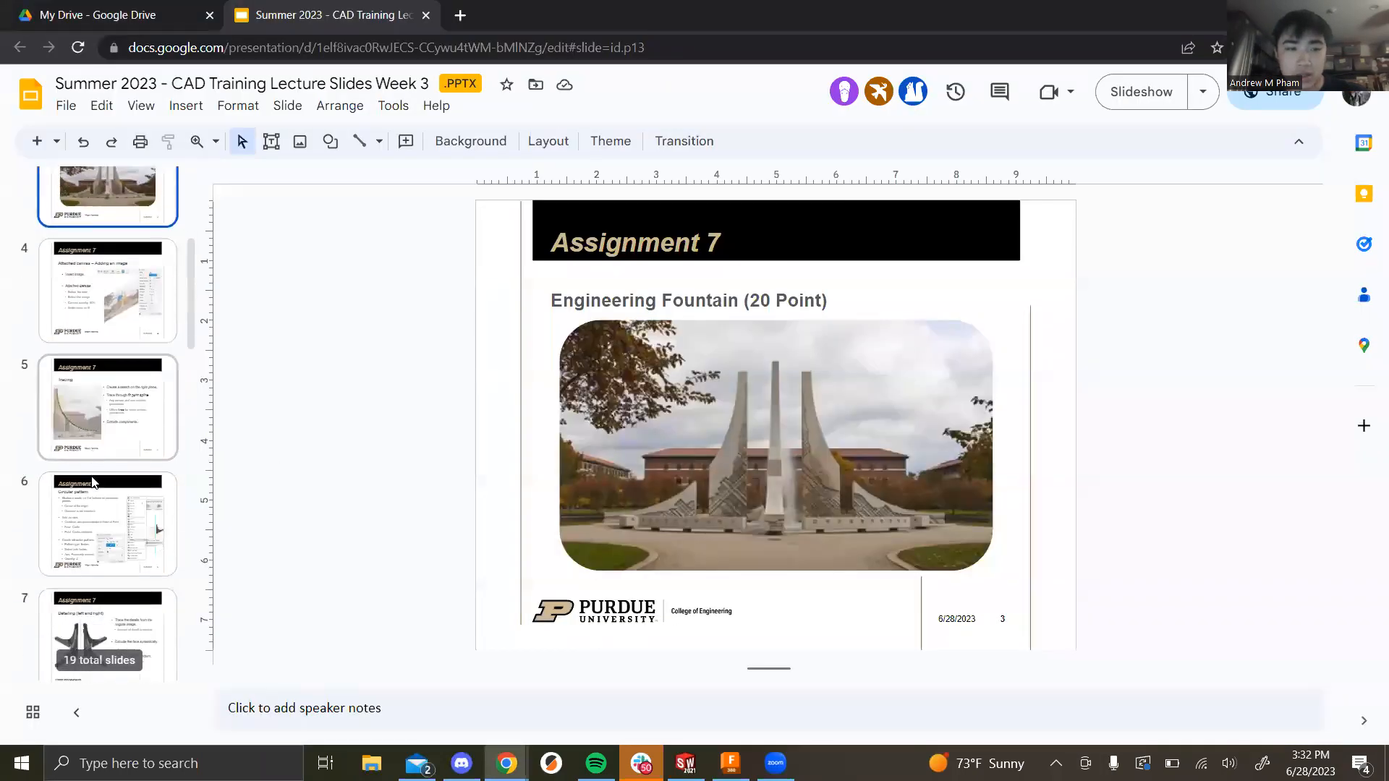
pyautogui.scroll(-1, 120, 426)
pyautogui.click(116, 432)
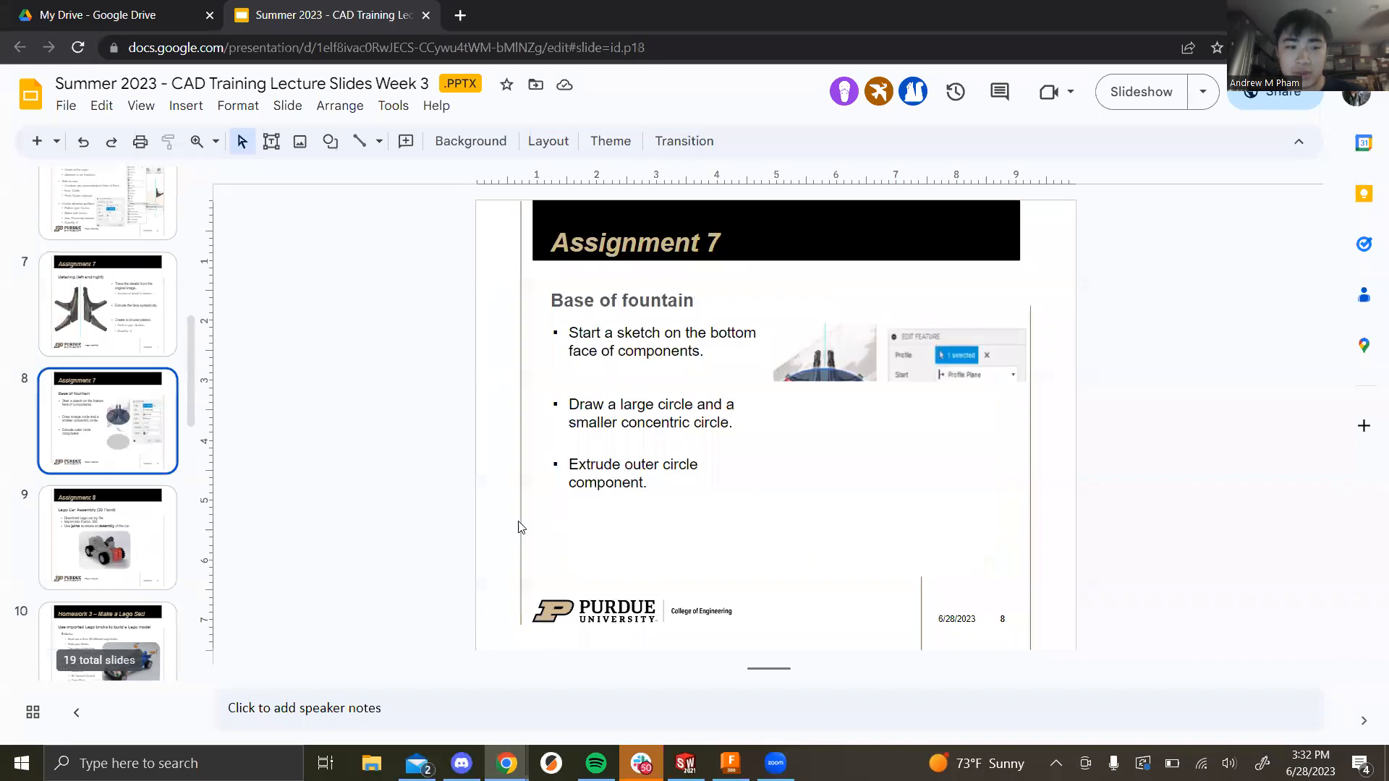
pyautogui.hotkey('alt', 'Tab')
pyautogui.keyDown('shift'); pyautogui.moveTo(809, 519); pyautogui.dragTo(475, 383, button='middle'); pyautogui.keyUp('shift')
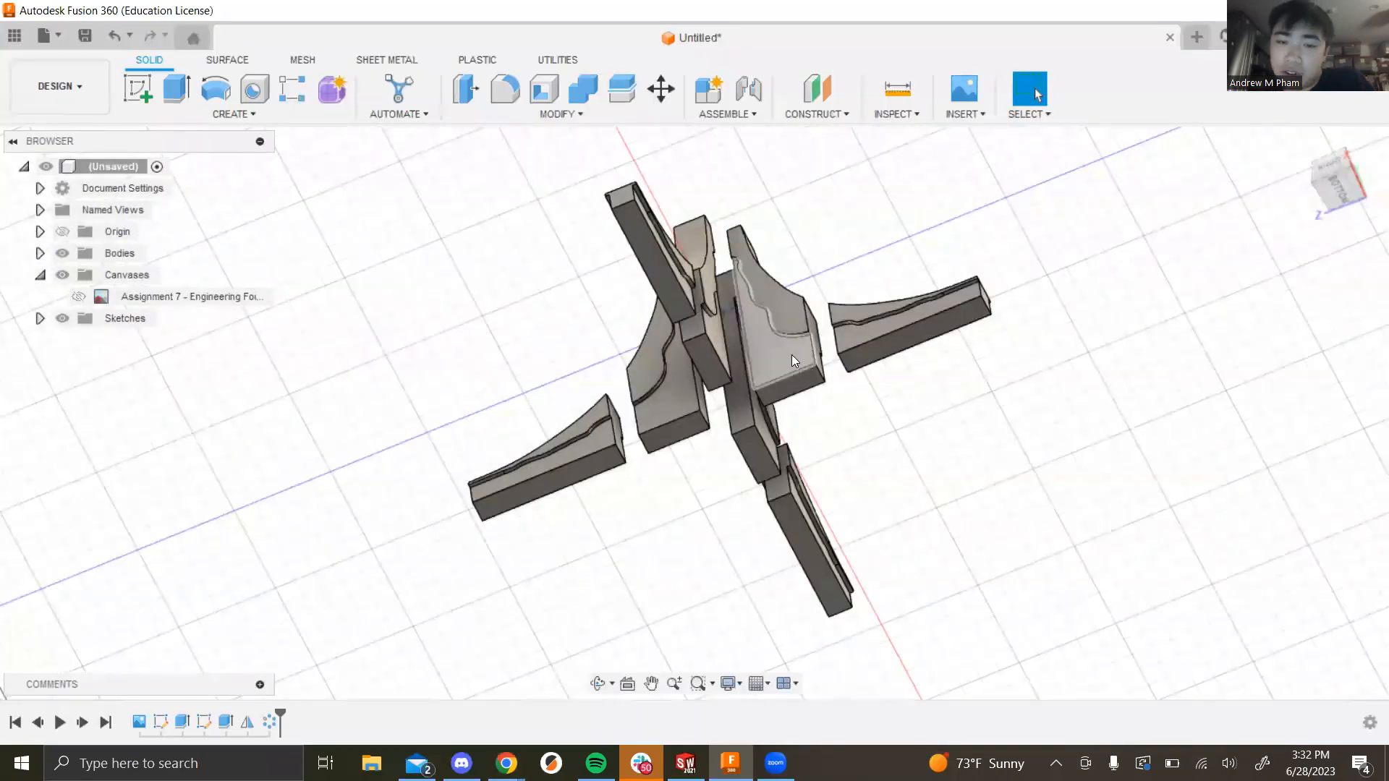
# Step: On the fins' bottom face, sketch a small and a large circle both centred at the origin
pyautogui.click(137, 89)
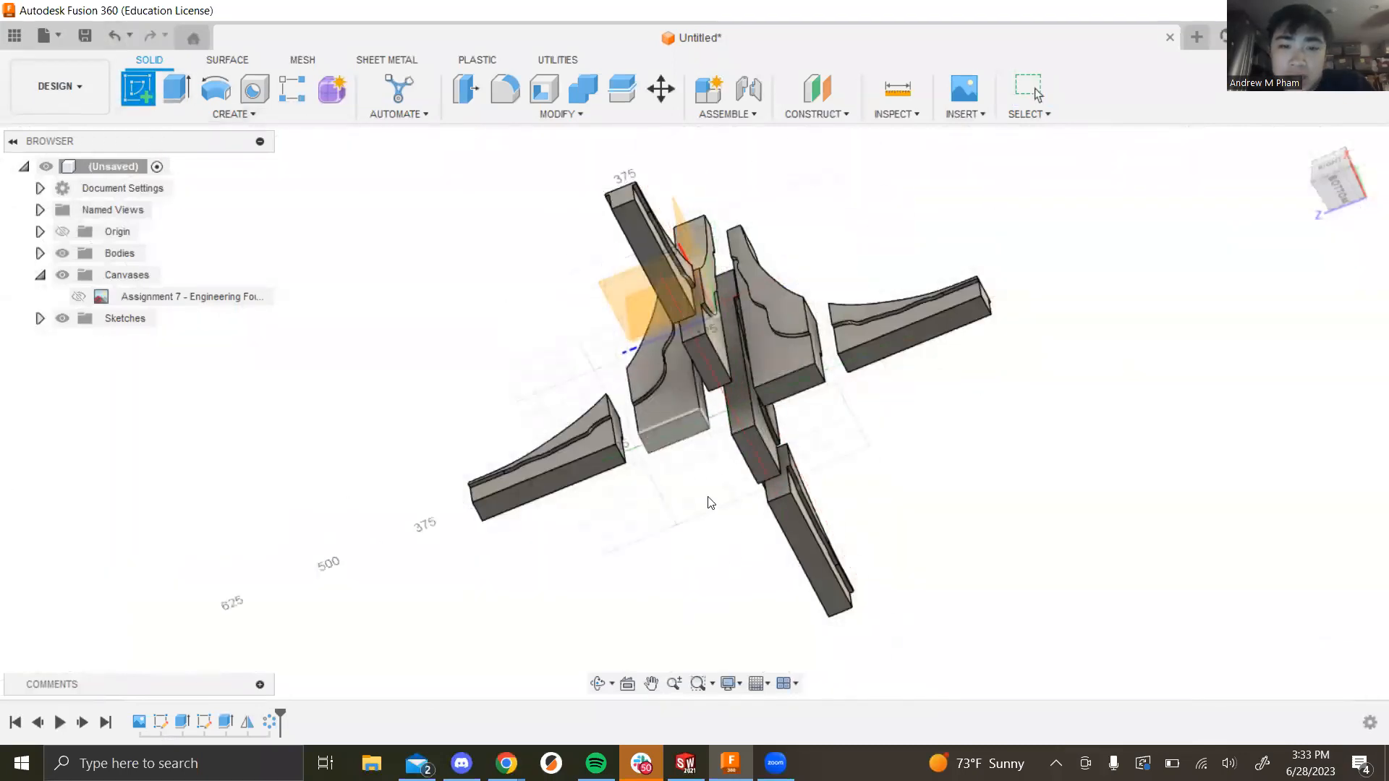
pyautogui.click(779, 402)
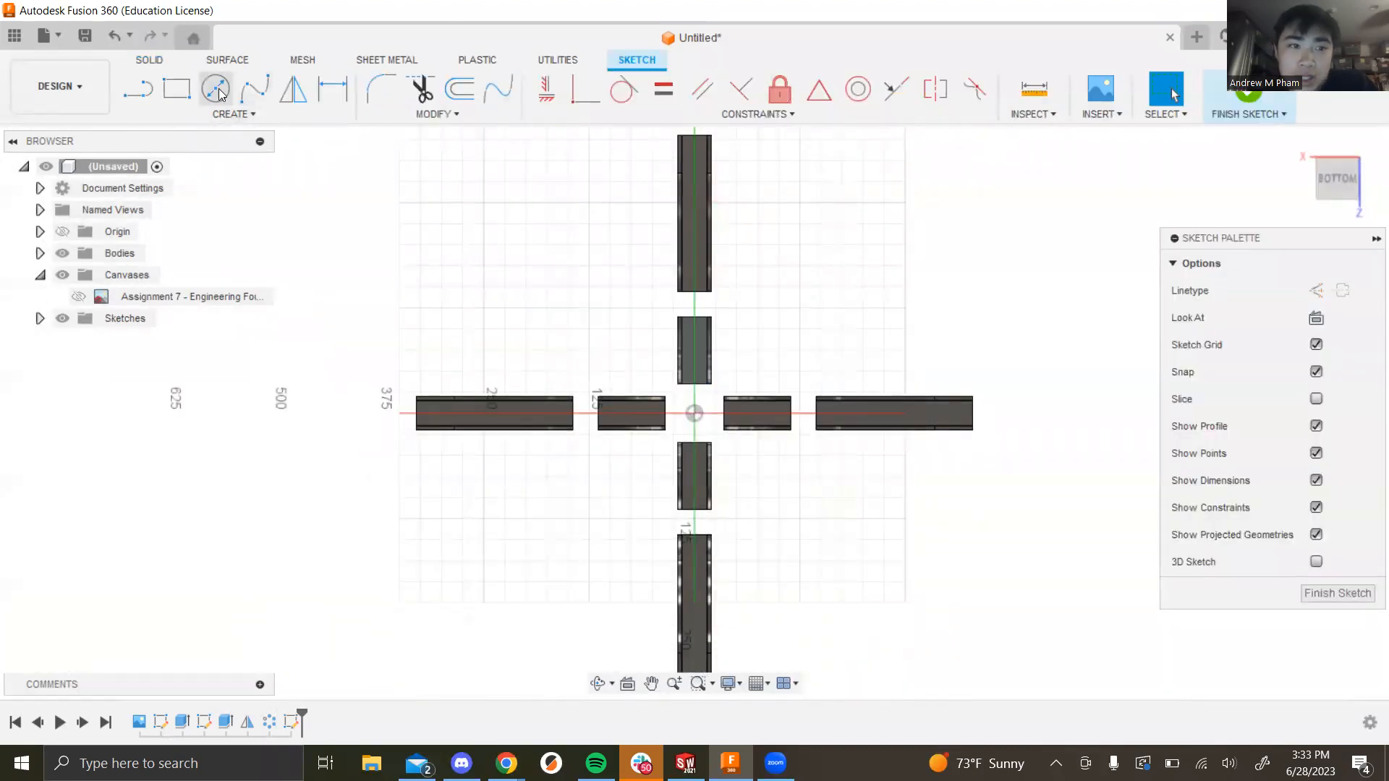
pyautogui.press('c')
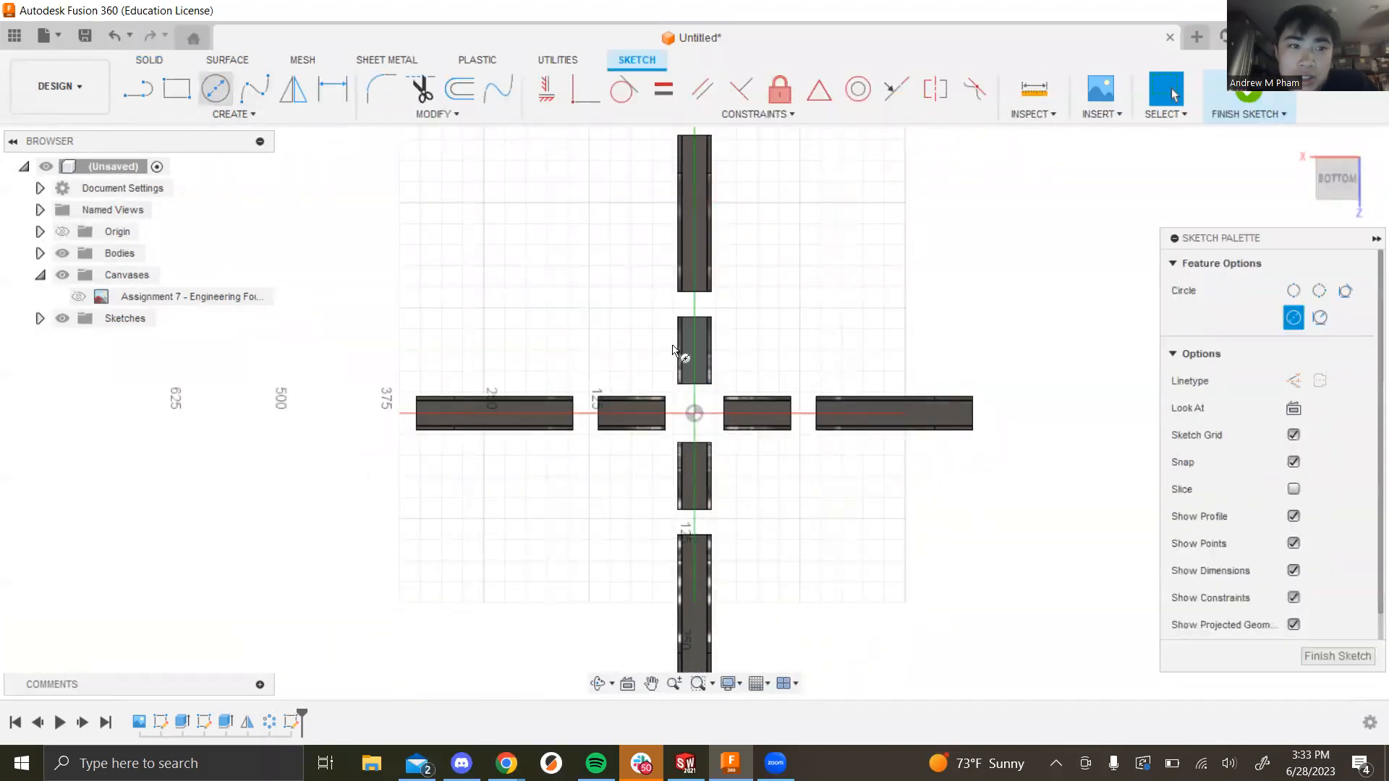
pyautogui.click(695, 414)
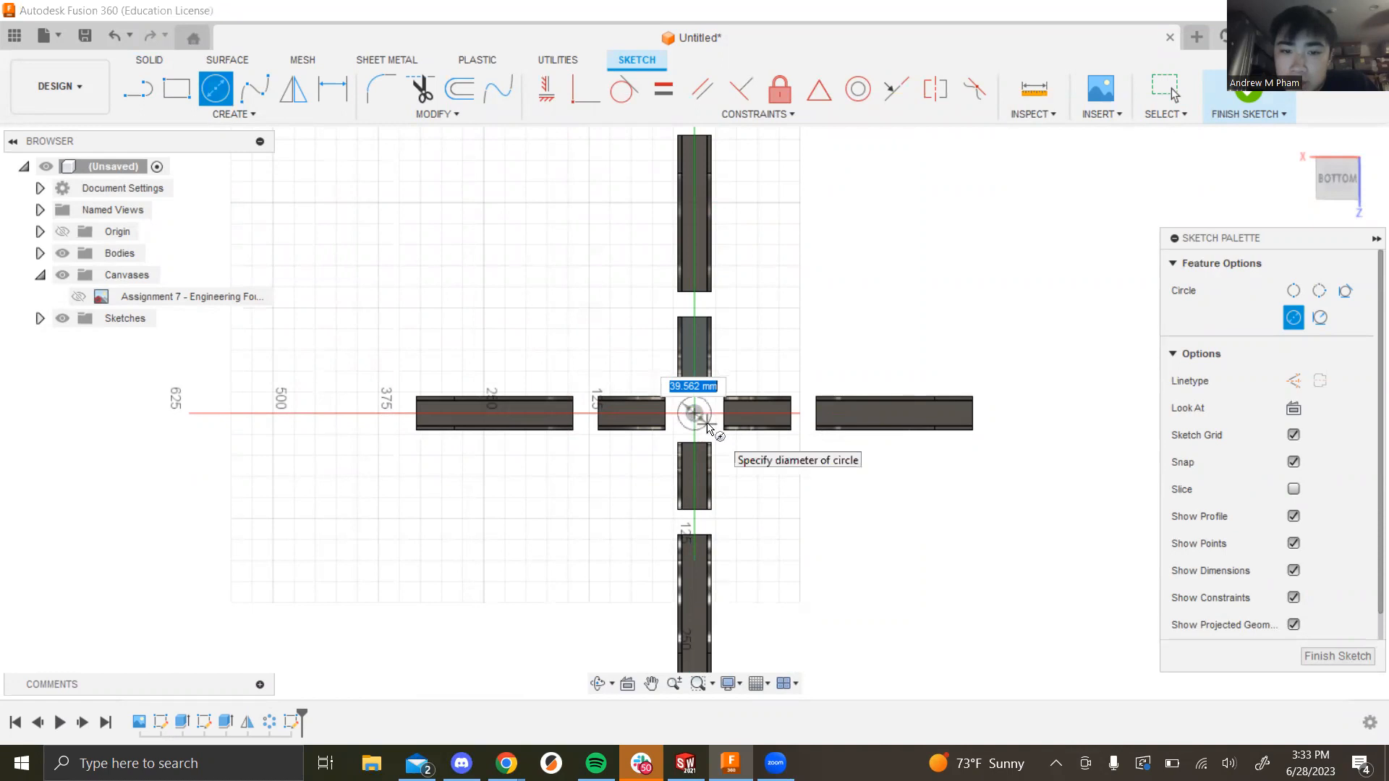
pyautogui.click(707, 427)
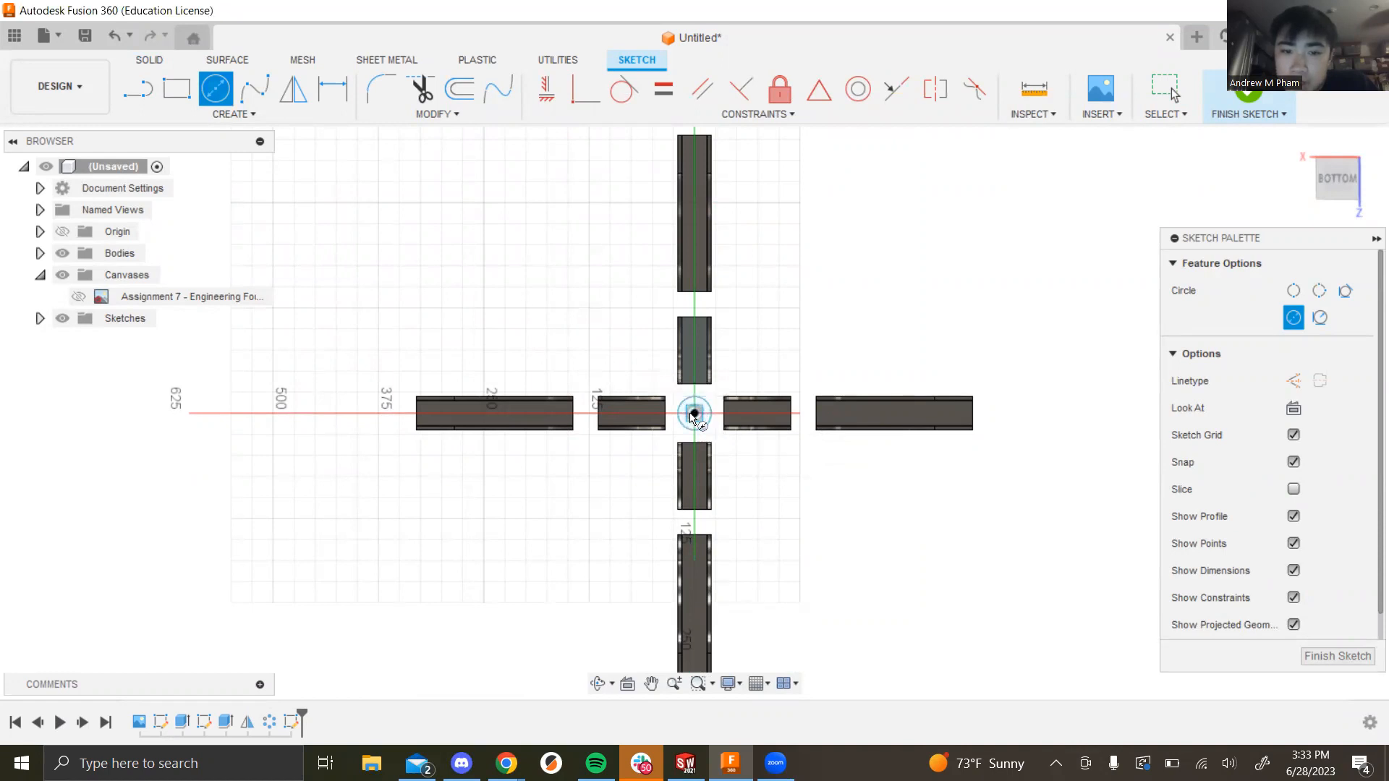
pyautogui.click(695, 414)
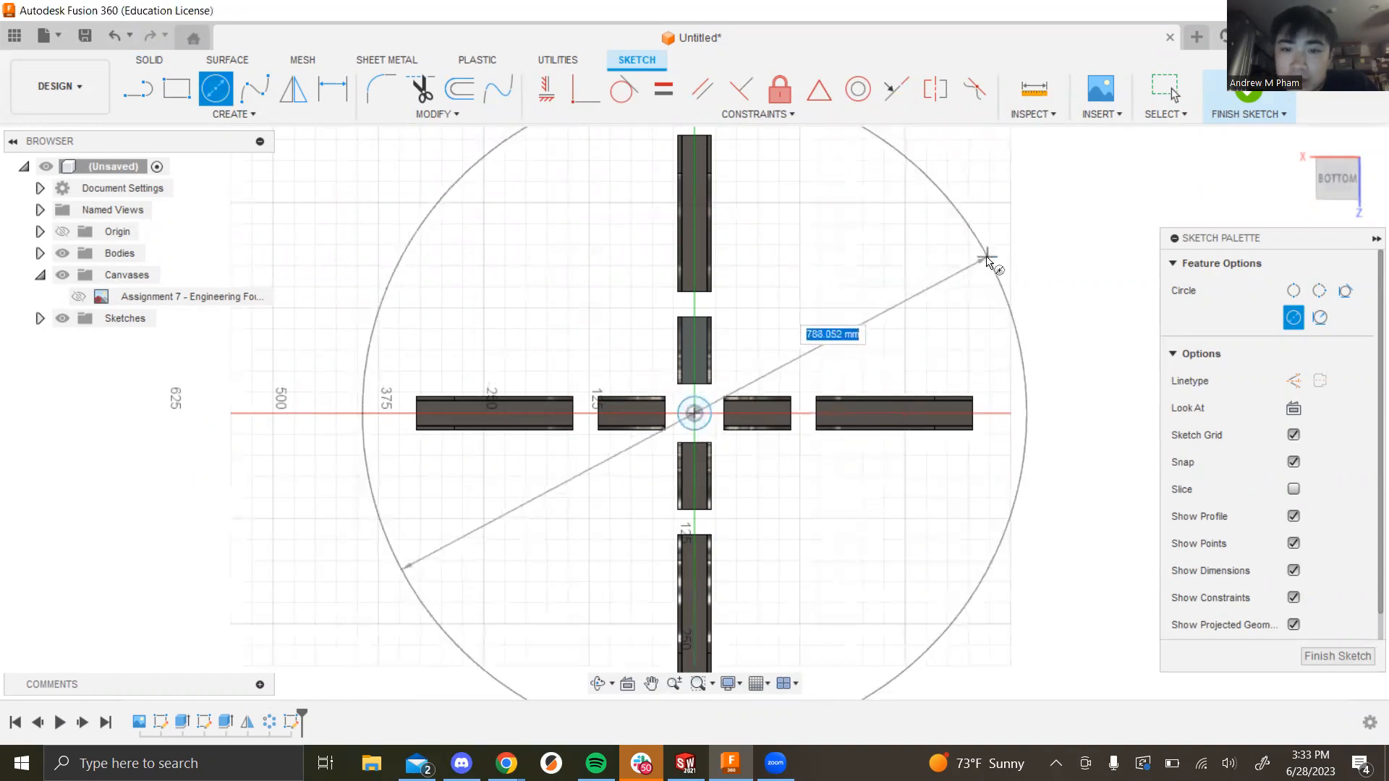
pyautogui.click(987, 259)
pyautogui.scroll(-3, 1063, 370)
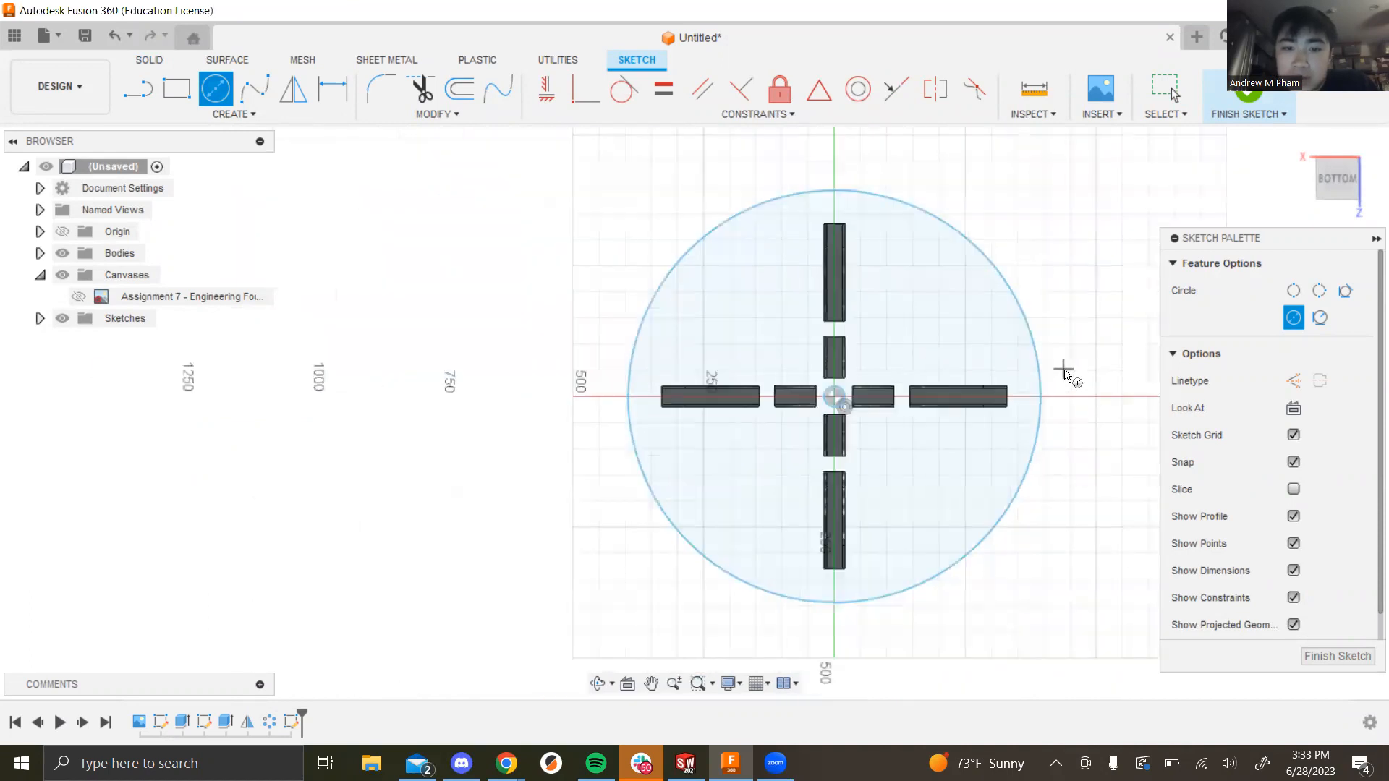
pyautogui.scroll(1, 1063, 370)
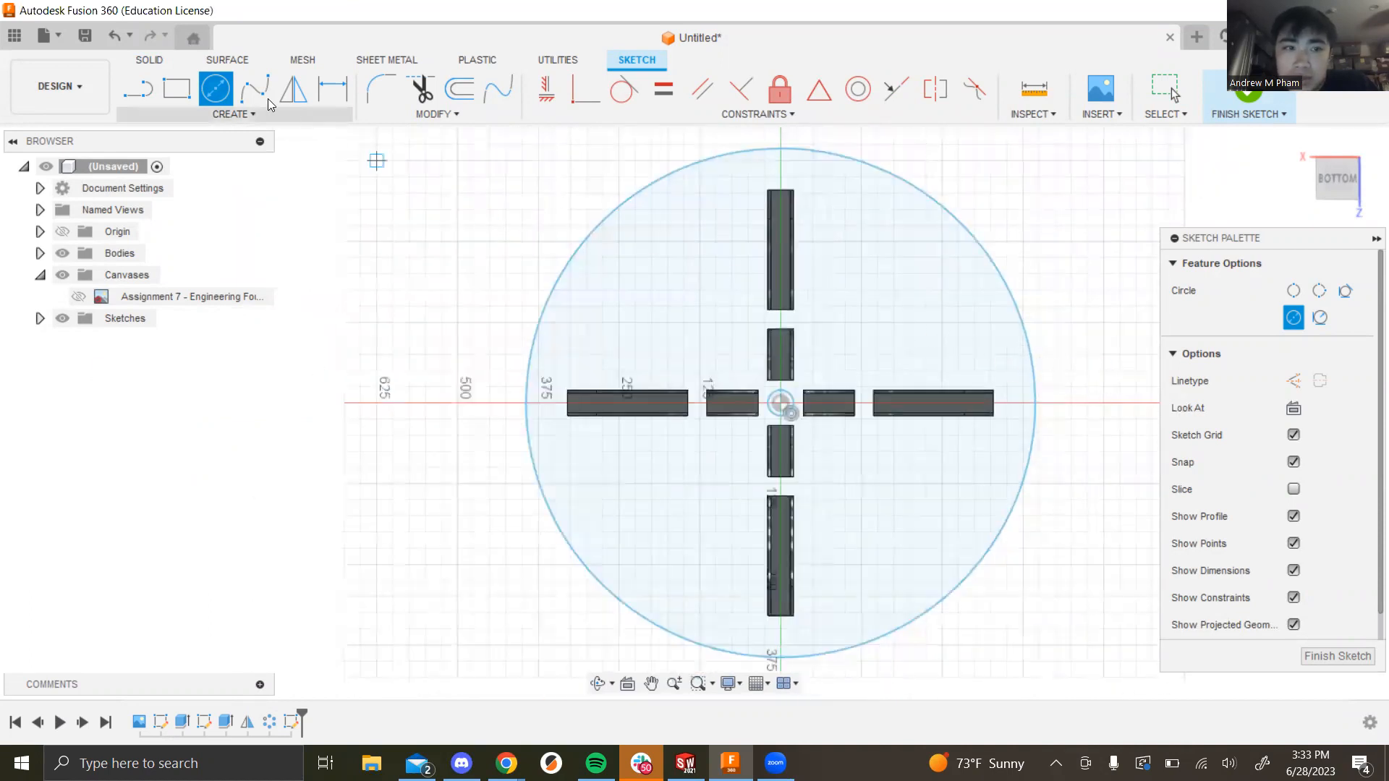
# Step: Dimension the large circle to a 750 mm diameter
pyautogui.click(332, 89)
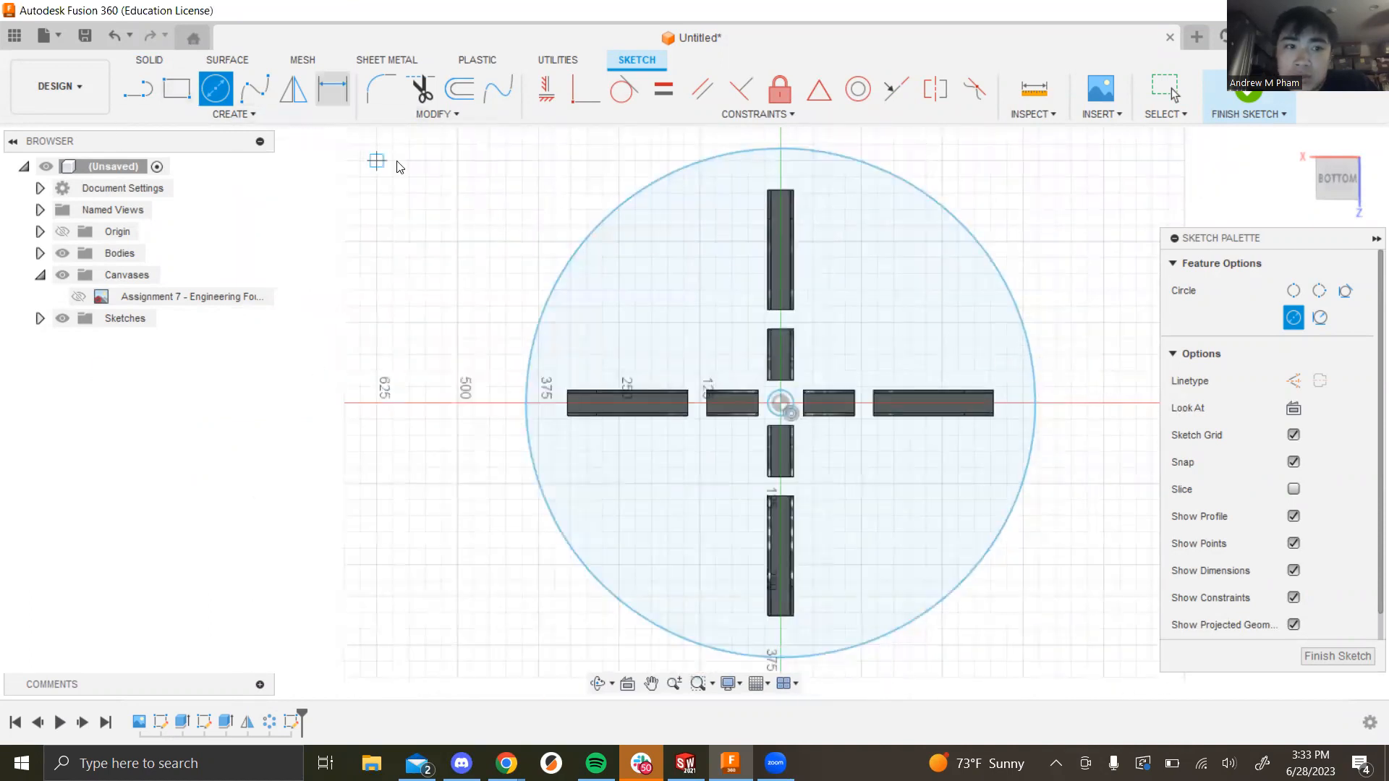
pyautogui.click(557, 280)
pyautogui.click(458, 397)
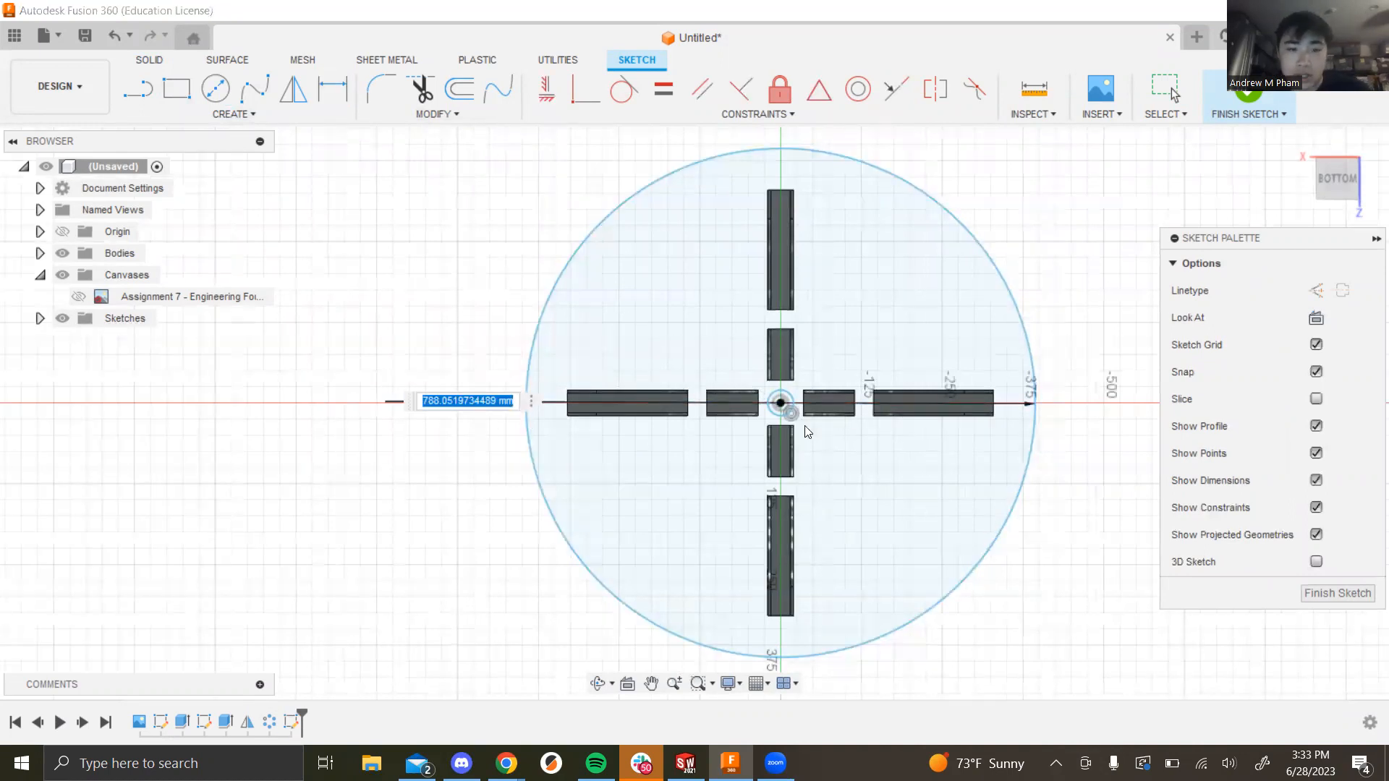
pyautogui.write('750')
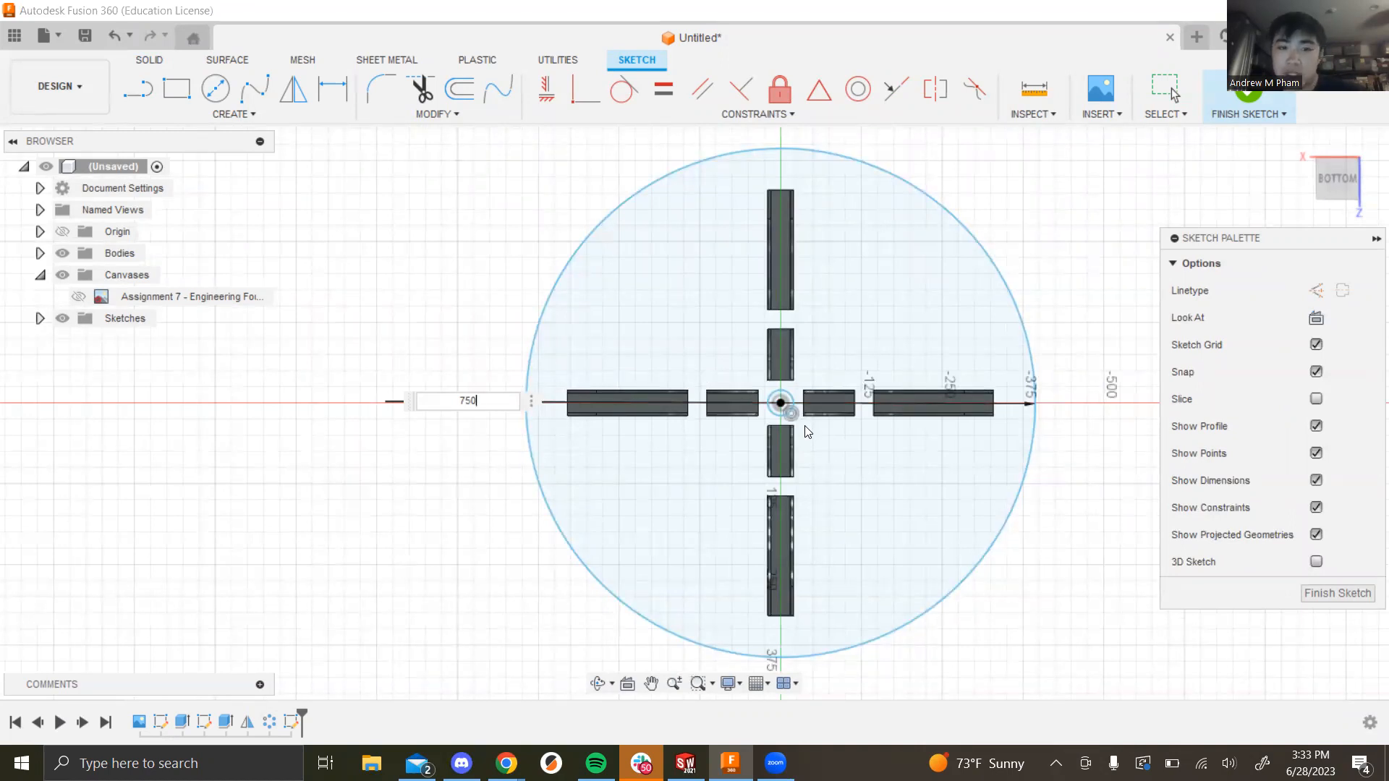
pyautogui.press('Return')
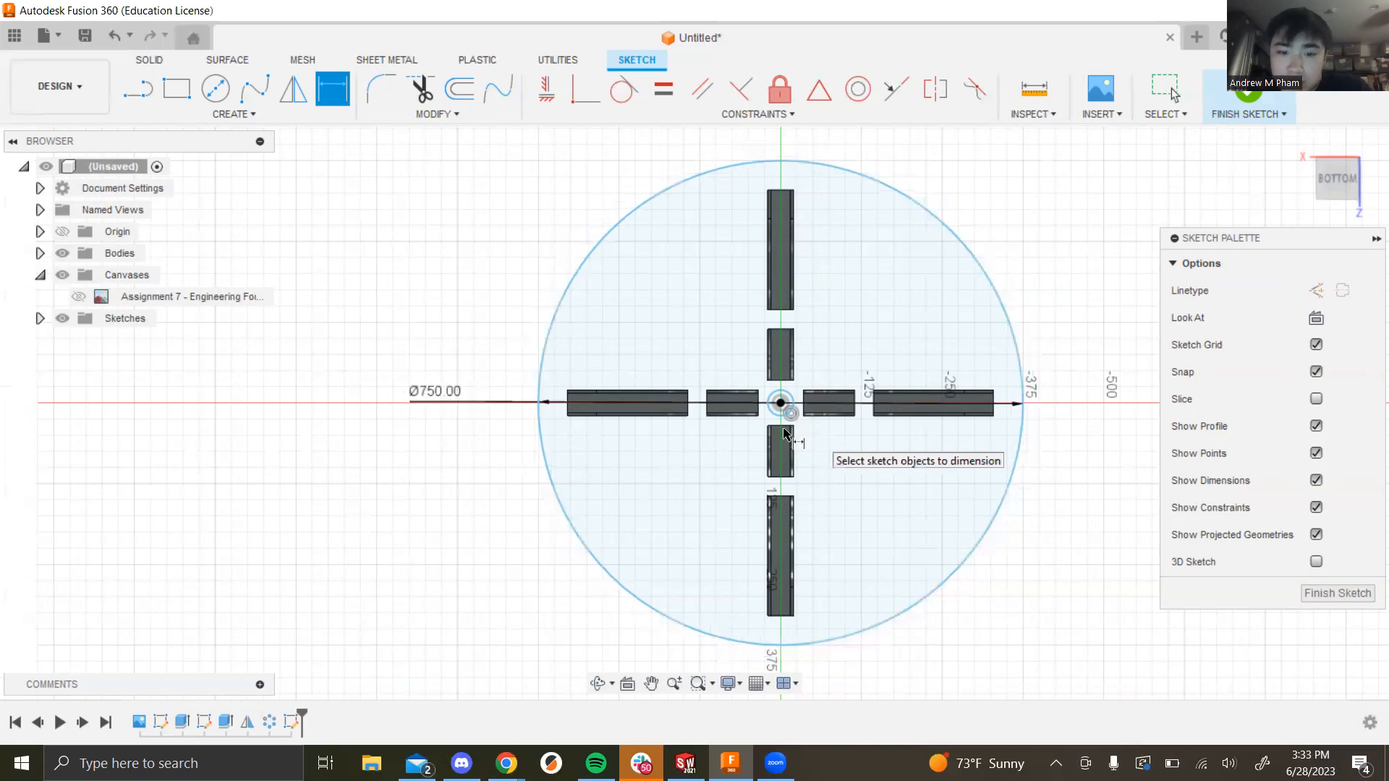
pyautogui.scroll(-3, 775, 405)
pyautogui.scroll(4, 773, 403)
# Step: Dimension the small centre circle to a 40 mm diameter
pyautogui.click(771, 416)
pyautogui.click(736, 364)
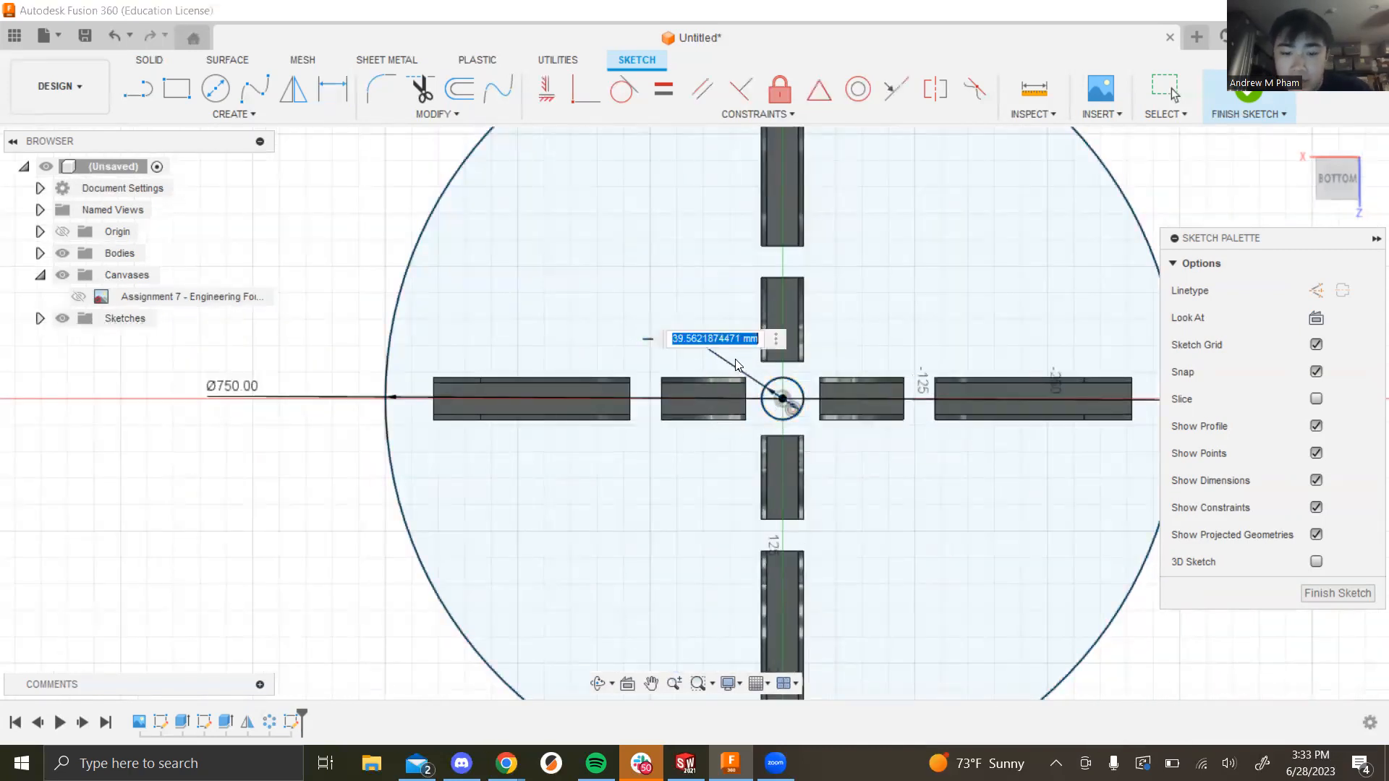
pyautogui.write('40')
pyautogui.press('Return')
pyautogui.scroll(-2, 759, 362)
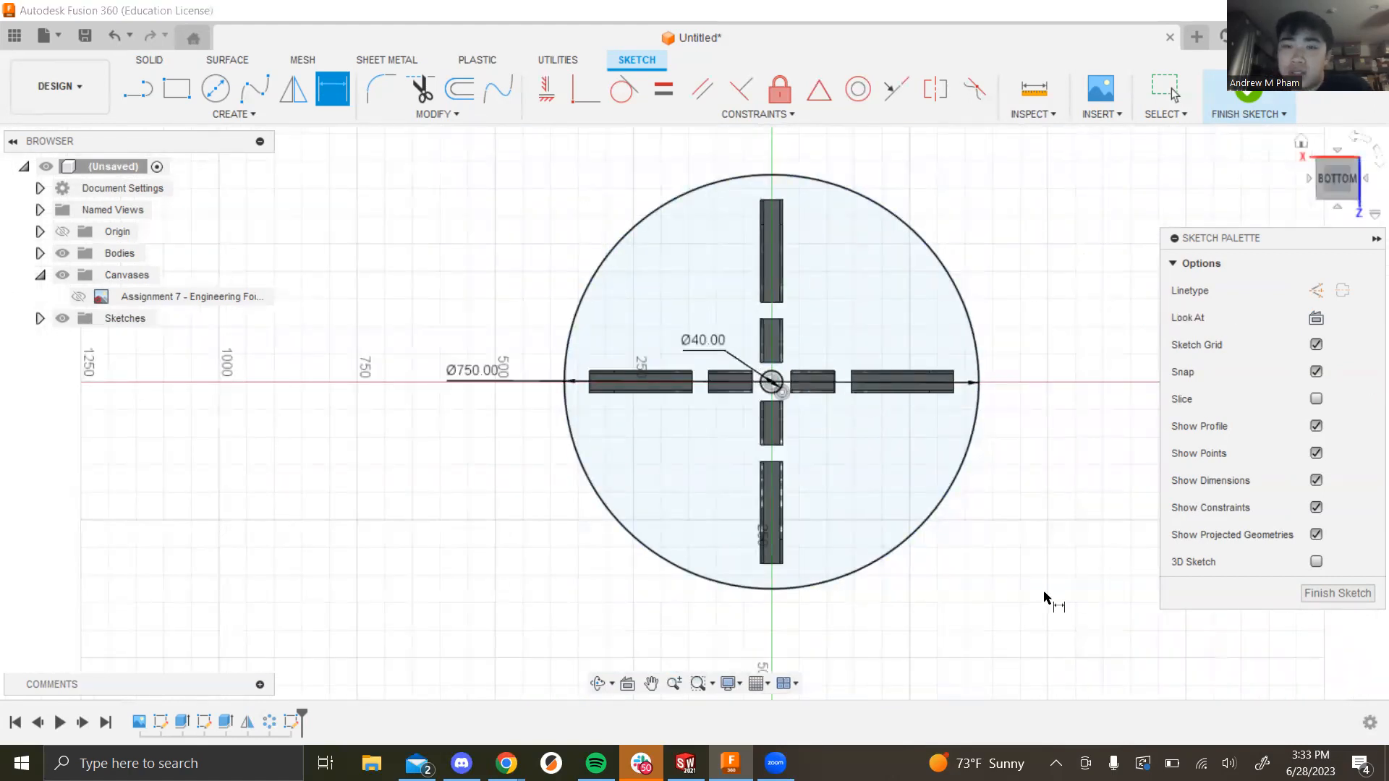
pyautogui.scroll(-2, 983, 354)
pyautogui.scroll(3, 925, 324)
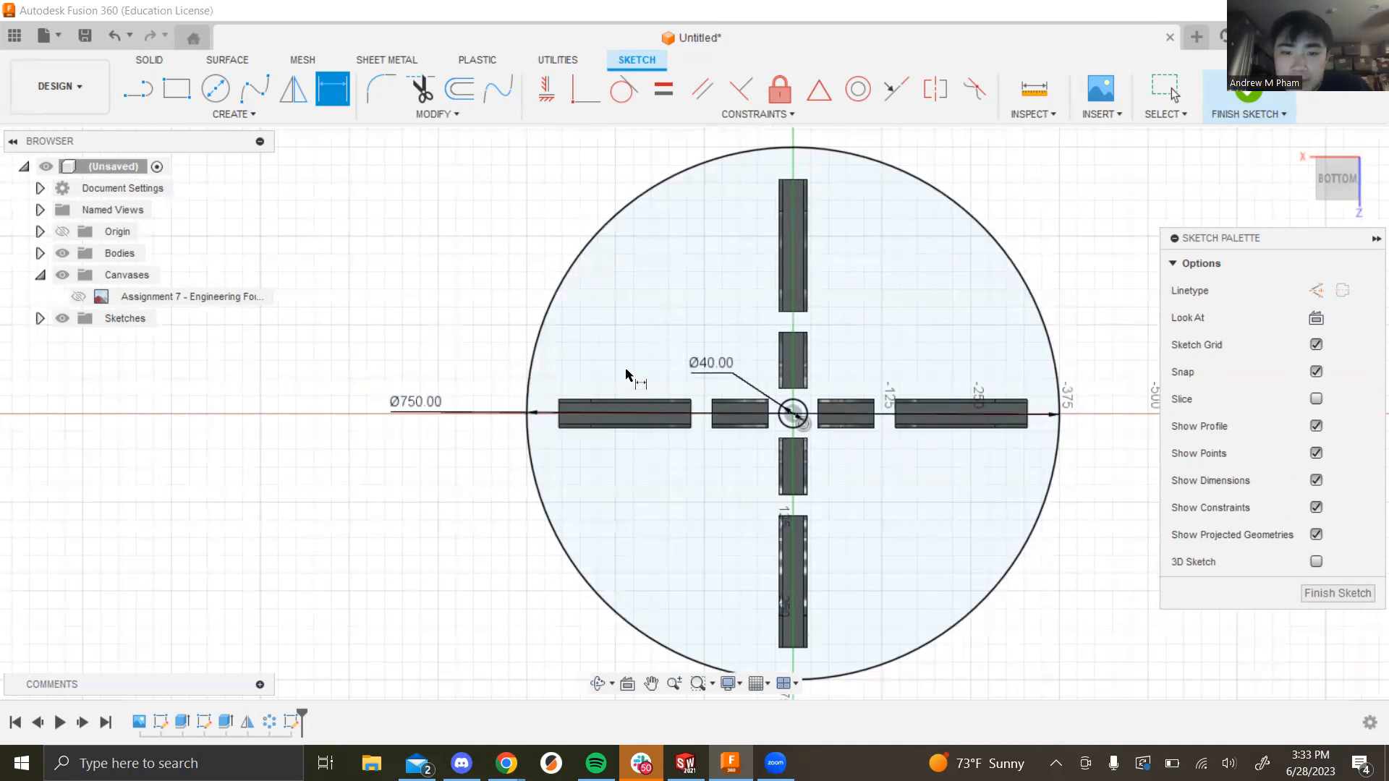
# Step: Finish the base sketch and cancel the accidentally started new sketch
pyautogui.keyDown('shift'); pyautogui.moveTo(460, 298); pyautogui.dragTo(725, 189, button='middle'); pyautogui.keyUp('shift')
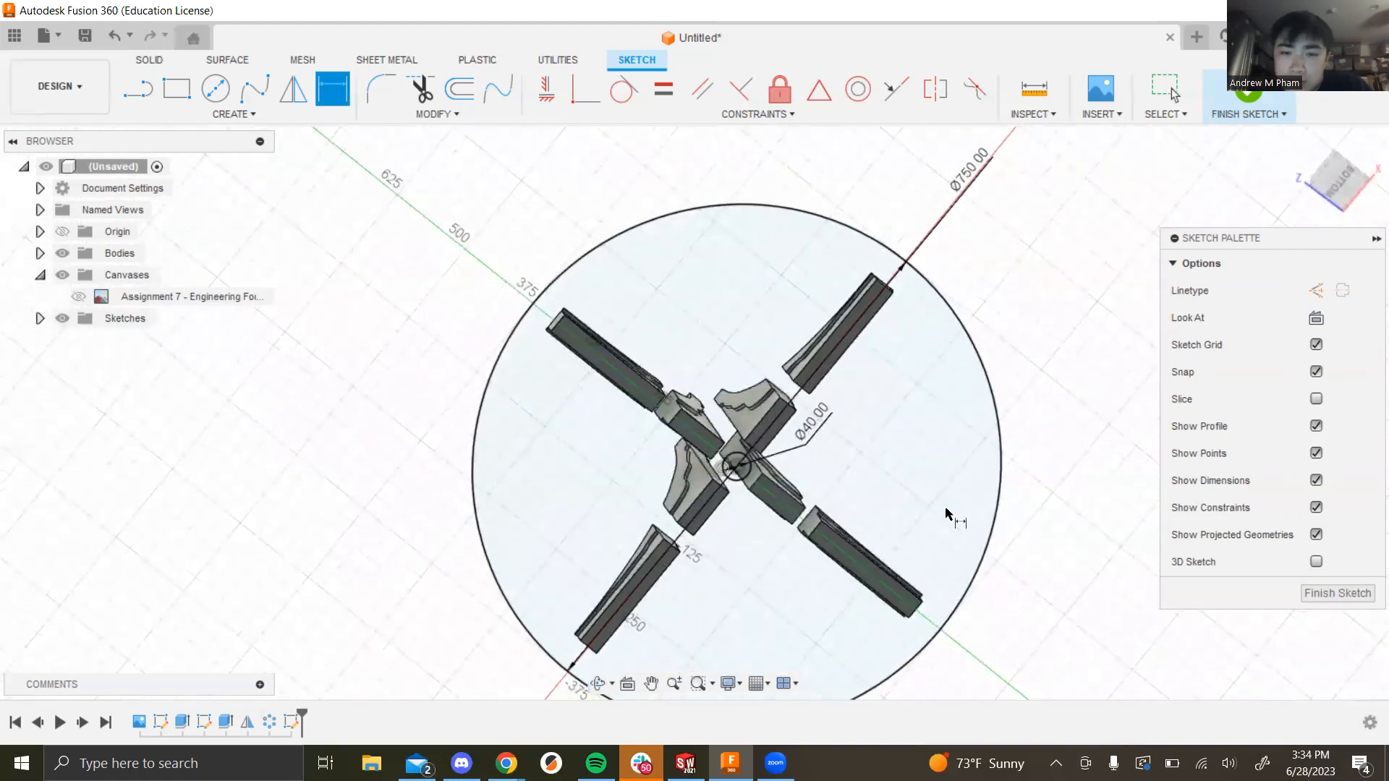
pyautogui.scroll(-2, 941, 522)
pyautogui.scroll(-2, 904, 571)
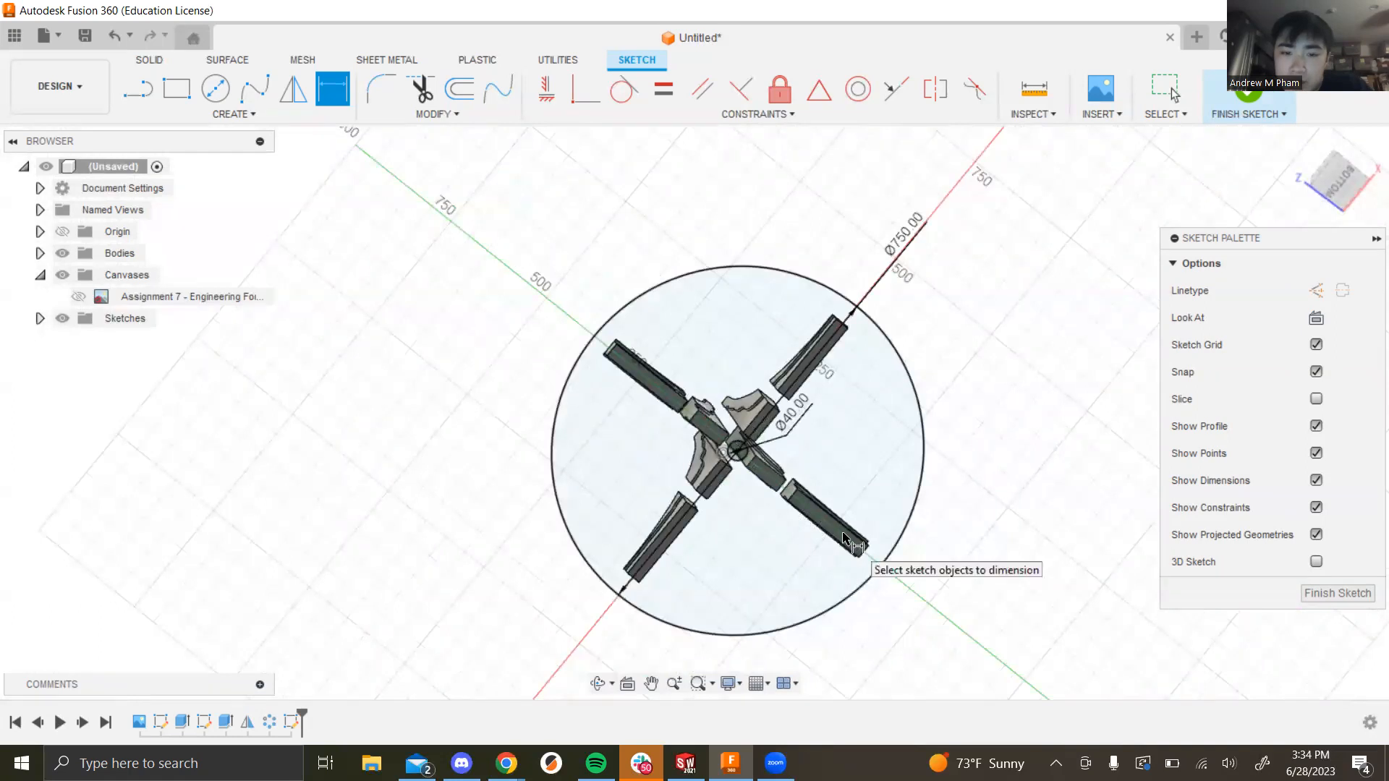
pyautogui.scroll(1, 682, 571)
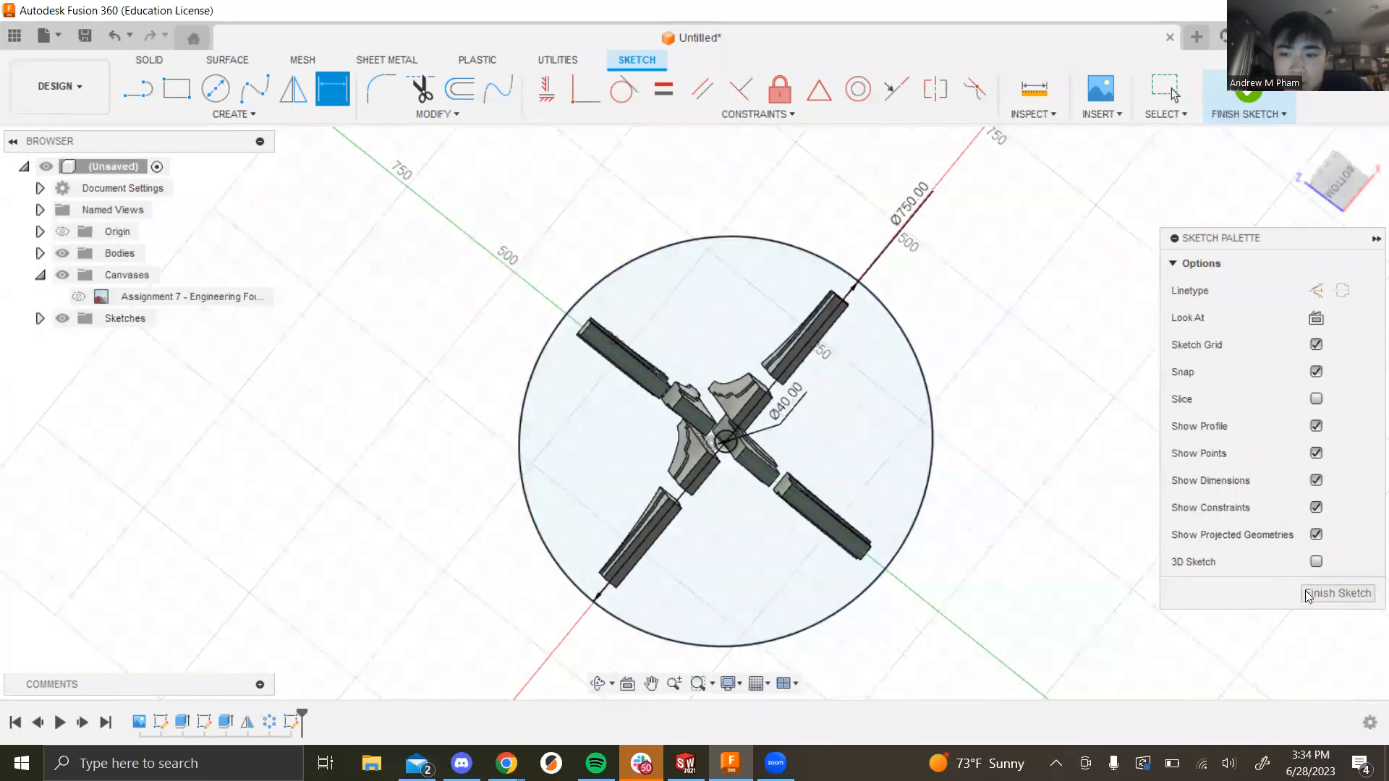
pyautogui.click(1292, 592)
pyautogui.click(140, 97)
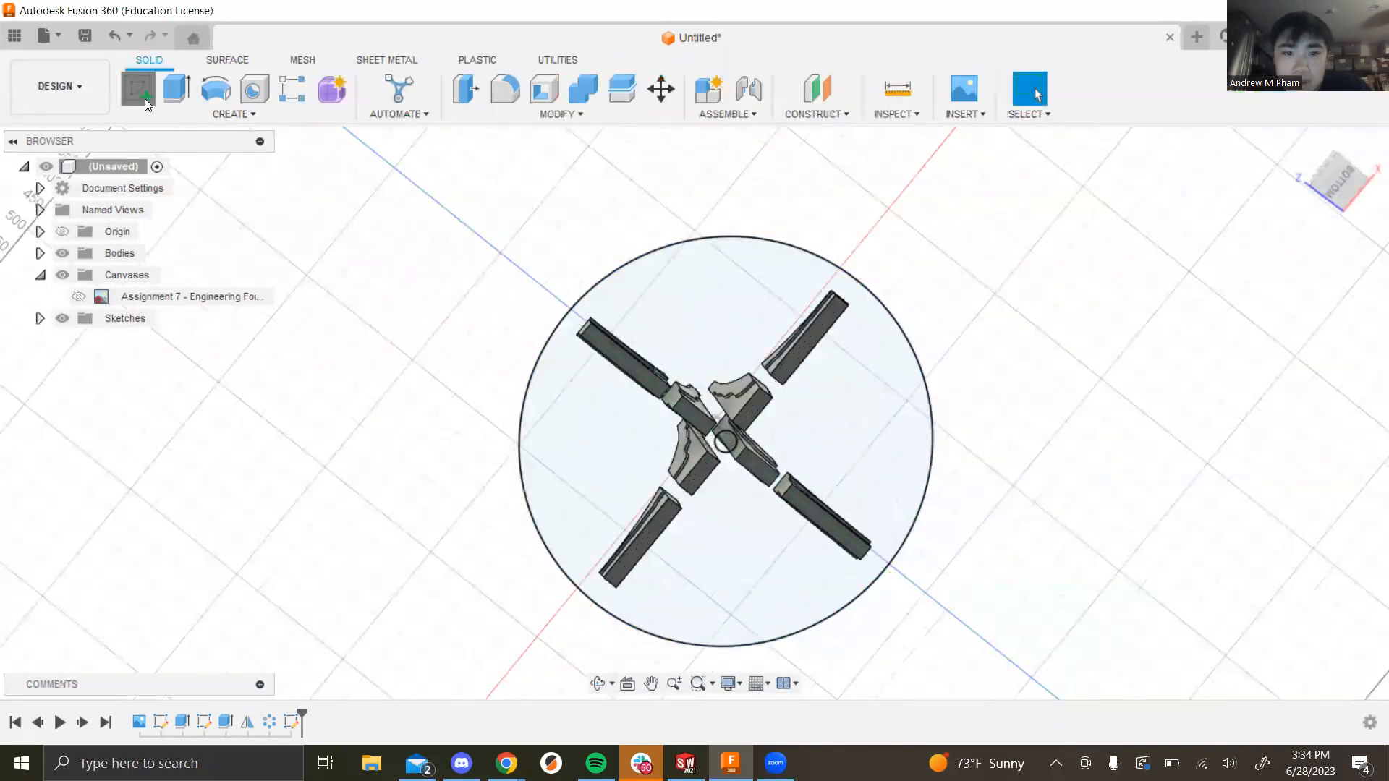
pyautogui.click(667, 356)
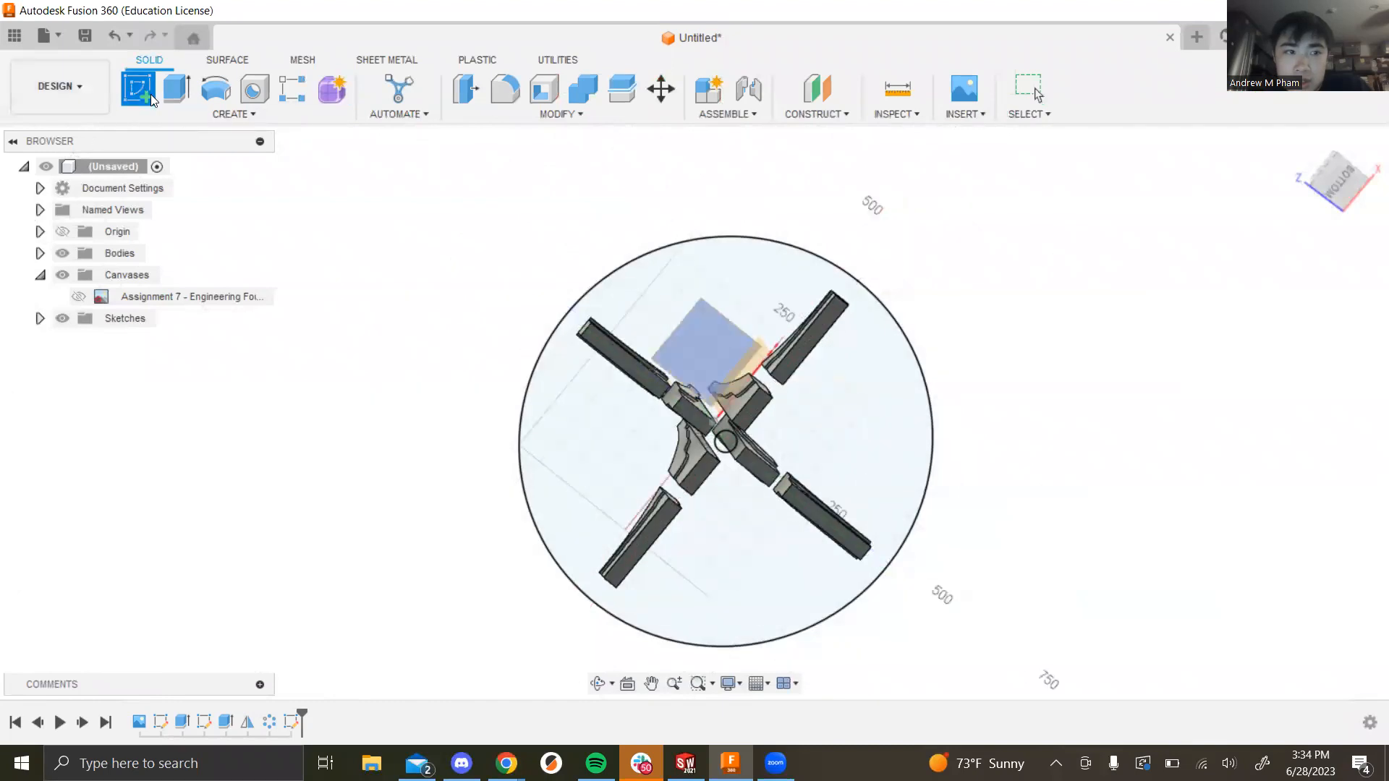
pyautogui.press('Escape')
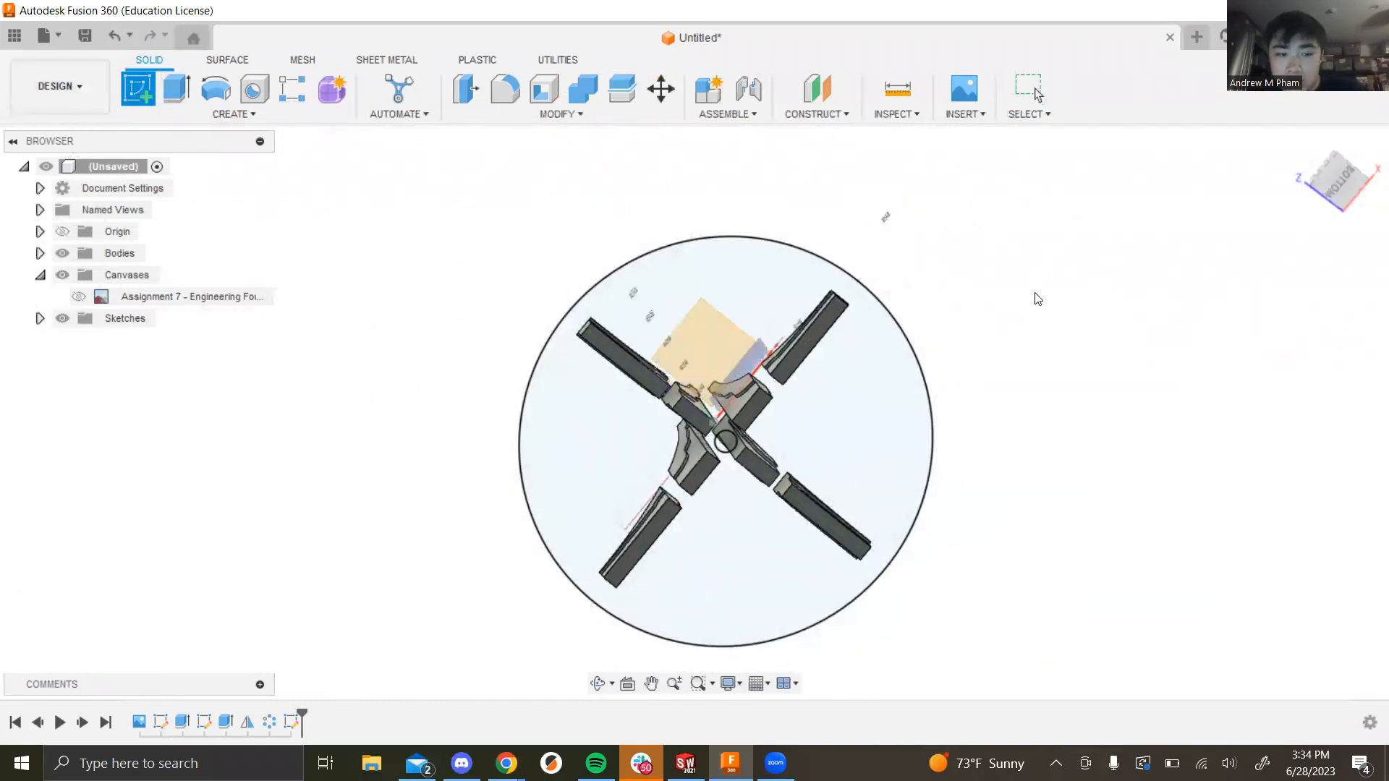
# Step: Extrude the outer ring profile 2 mm as a Join to form the base plate
pyautogui.click(176, 89)
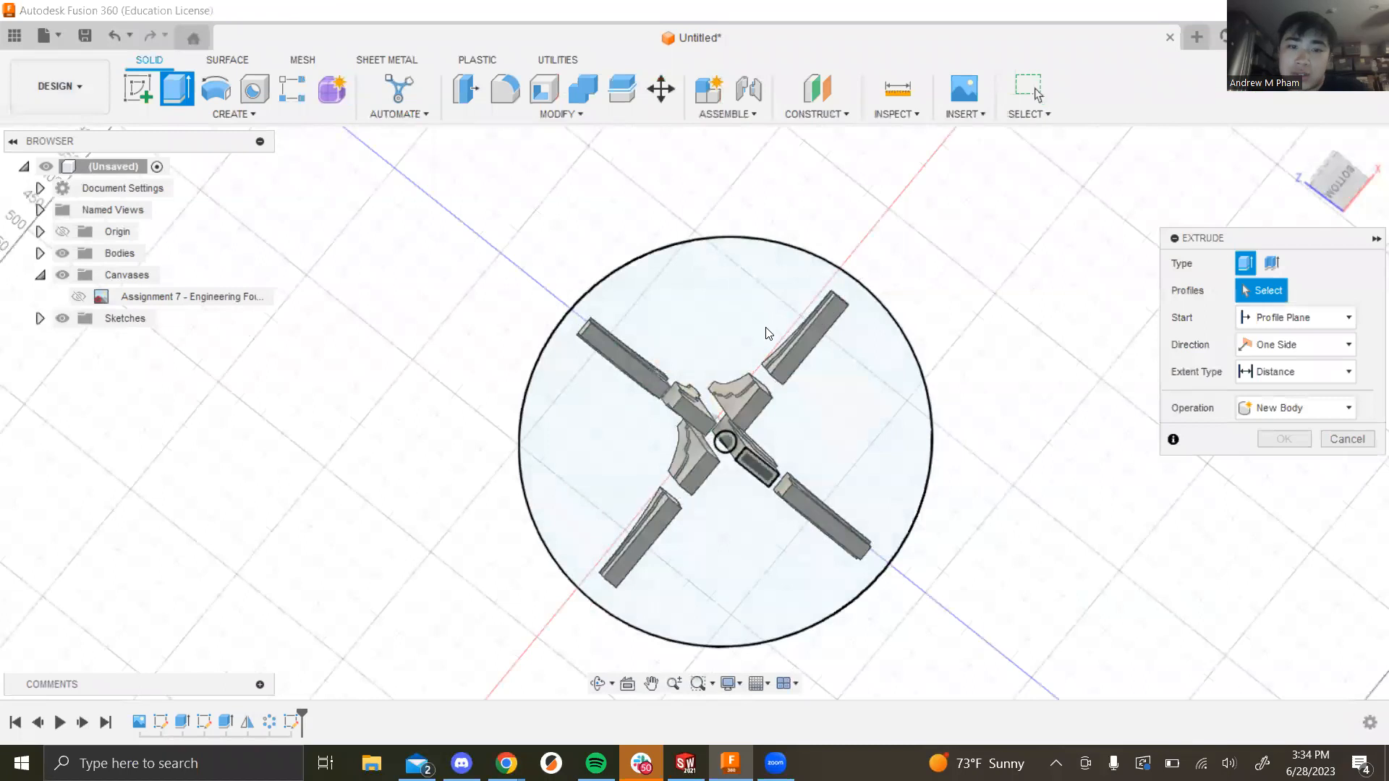
pyautogui.click(828, 469)
pyautogui.keyDown('shift'); pyautogui.moveTo(1051, 366); pyautogui.dragTo(940, 468, button='middle'); pyautogui.keyUp('shift')
pyautogui.moveTo(1292, 397); pyautogui.dragTo(1191, 398)
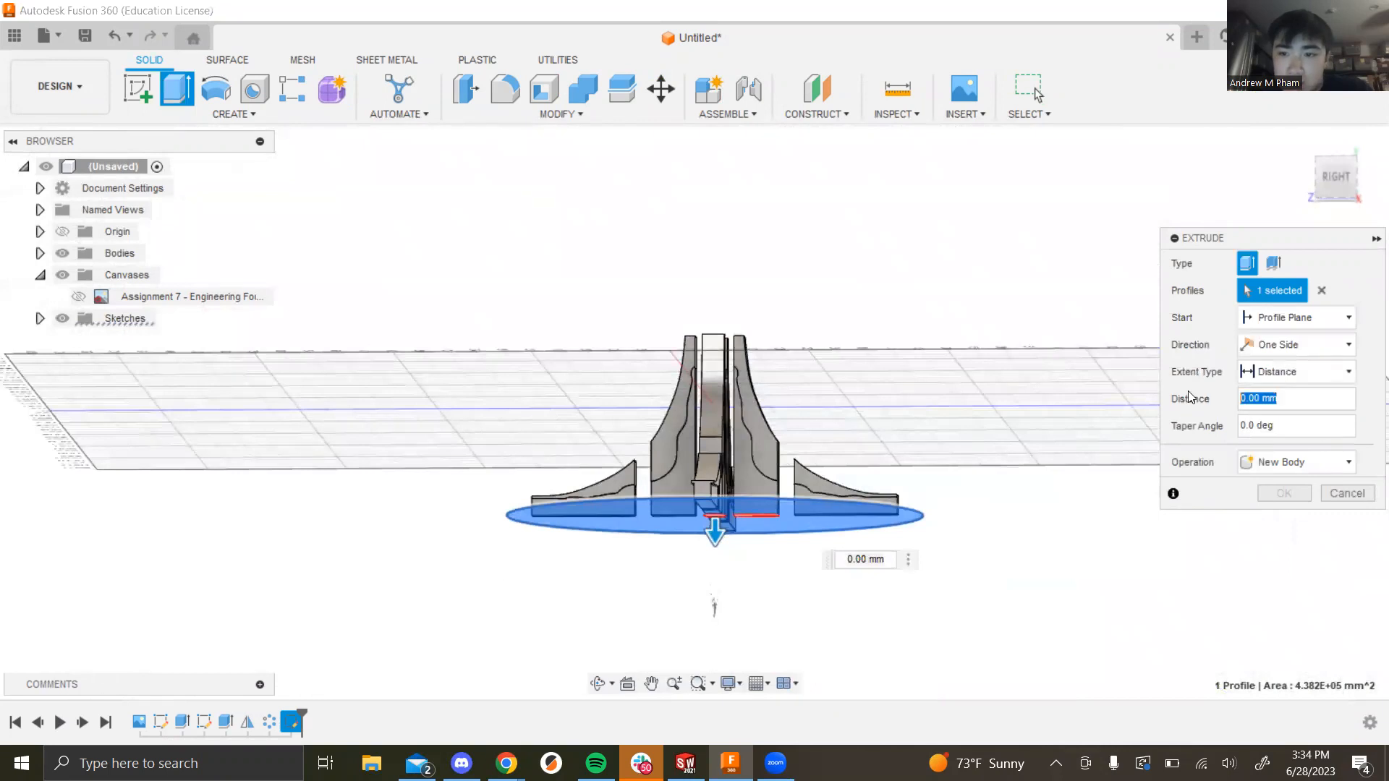
pyautogui.write('2')
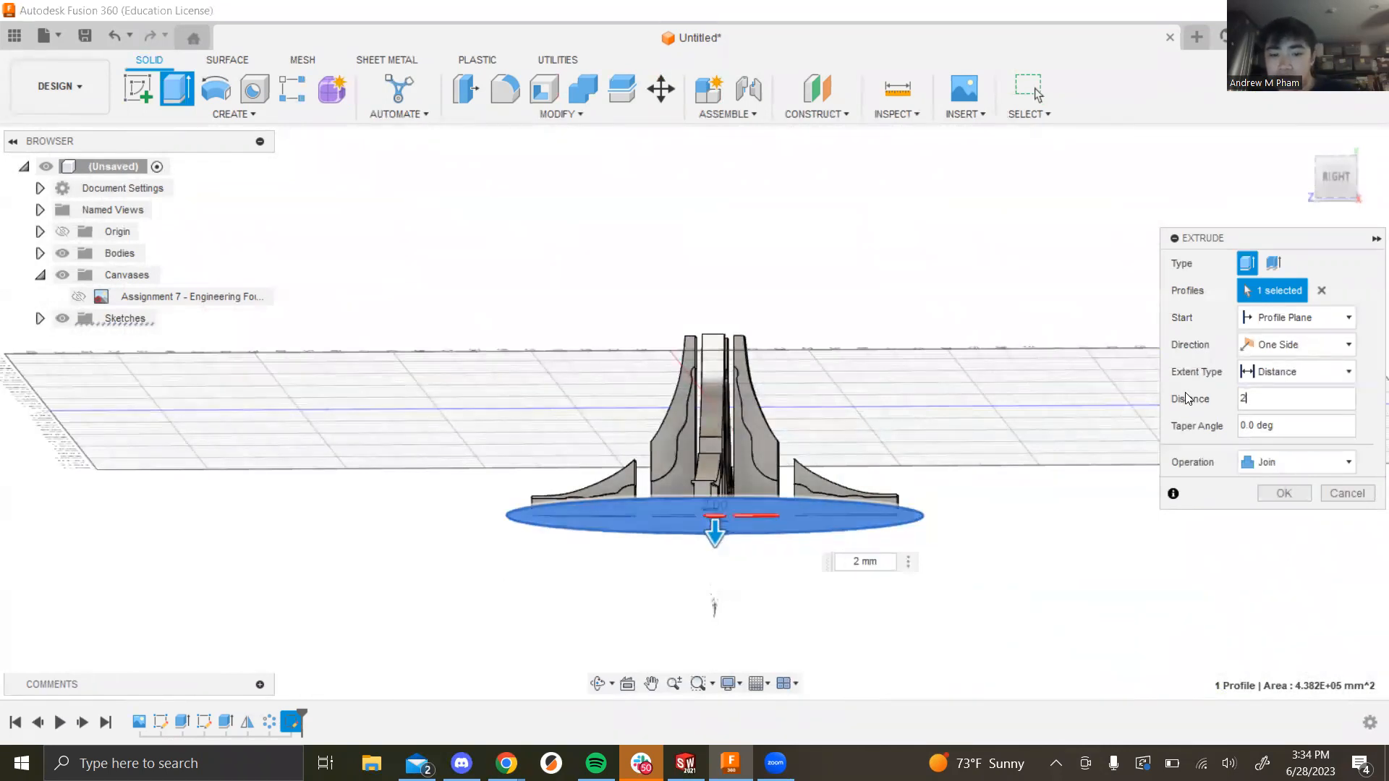
pyautogui.keyDown('shift'); pyautogui.moveTo(1056, 498); pyautogui.dragTo(987, 604, button='middle'); pyautogui.keyUp('shift')
pyautogui.click(1299, 491)
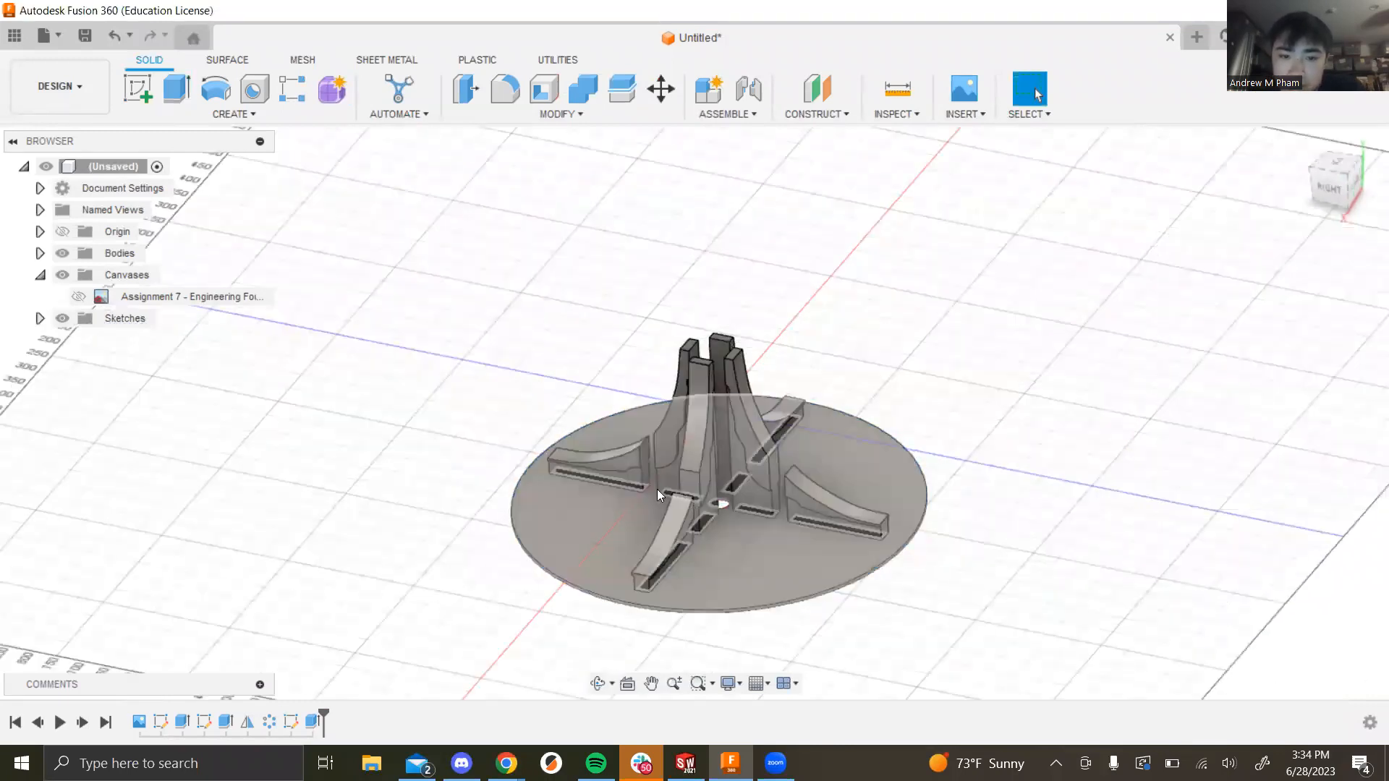
# Step: Zoom and orbit to view the base plate and centre hole from underneath
pyautogui.scroll(5, 656, 489)
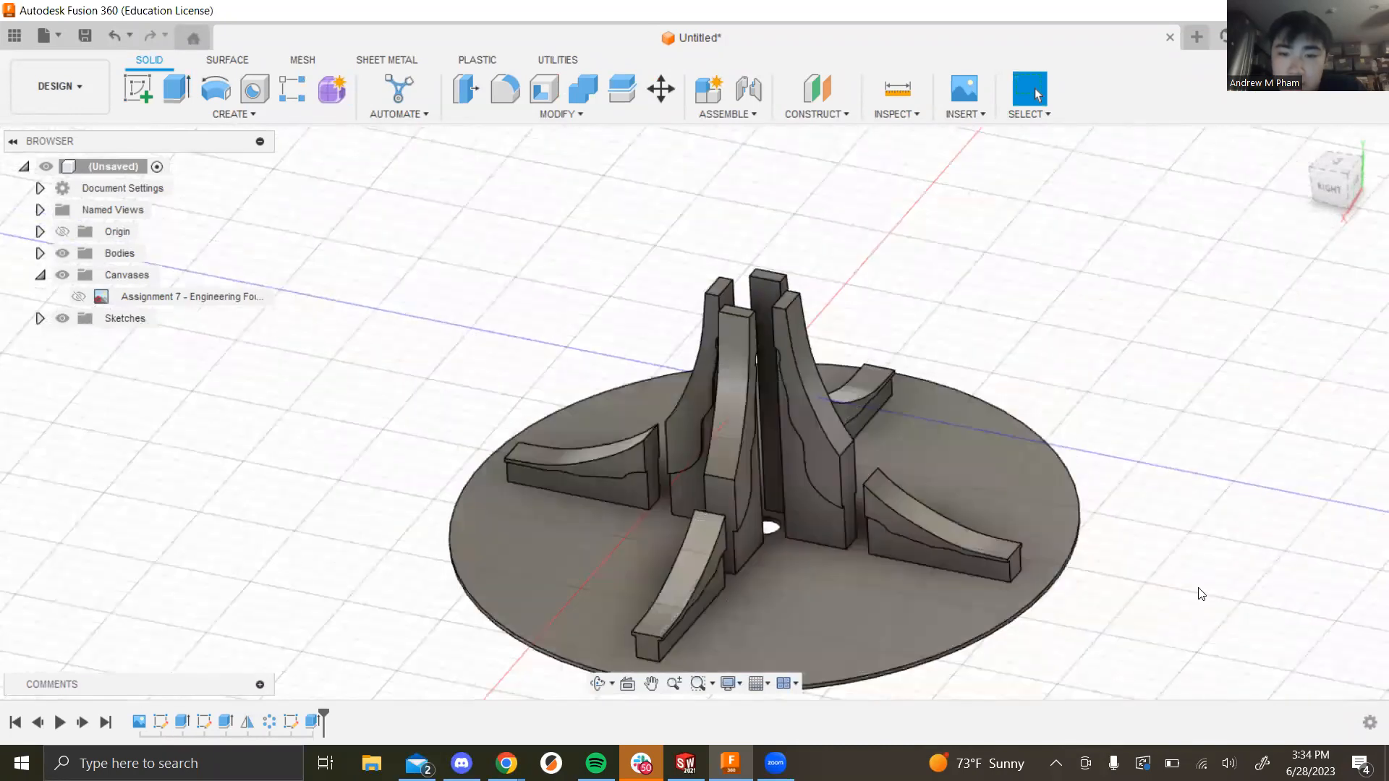
pyautogui.scroll(-3, 1050, 437)
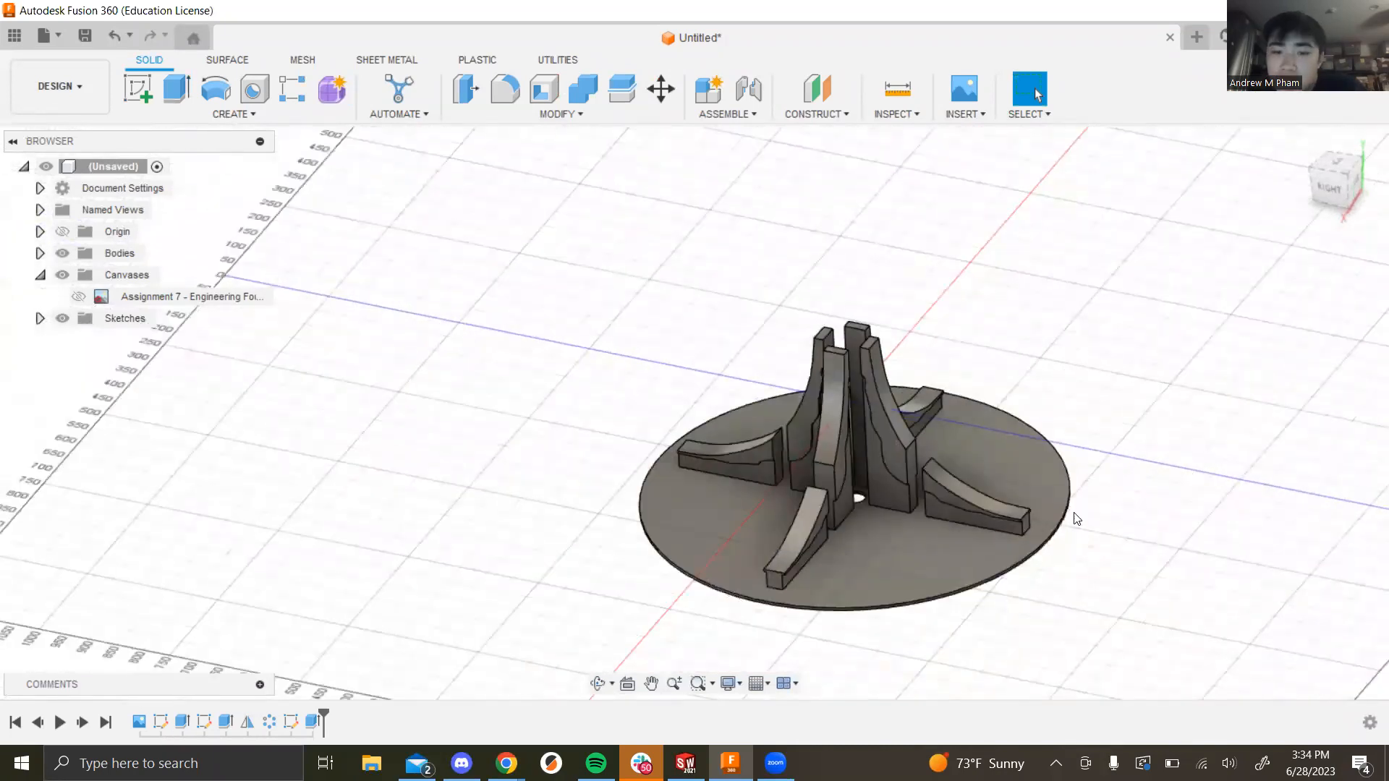
pyautogui.keyDown('shift'); pyautogui.moveTo(1146, 472); pyautogui.dragTo(1116, 264, button='middle'); pyautogui.keyUp('shift')
pyautogui.scroll(3, 917, 405)
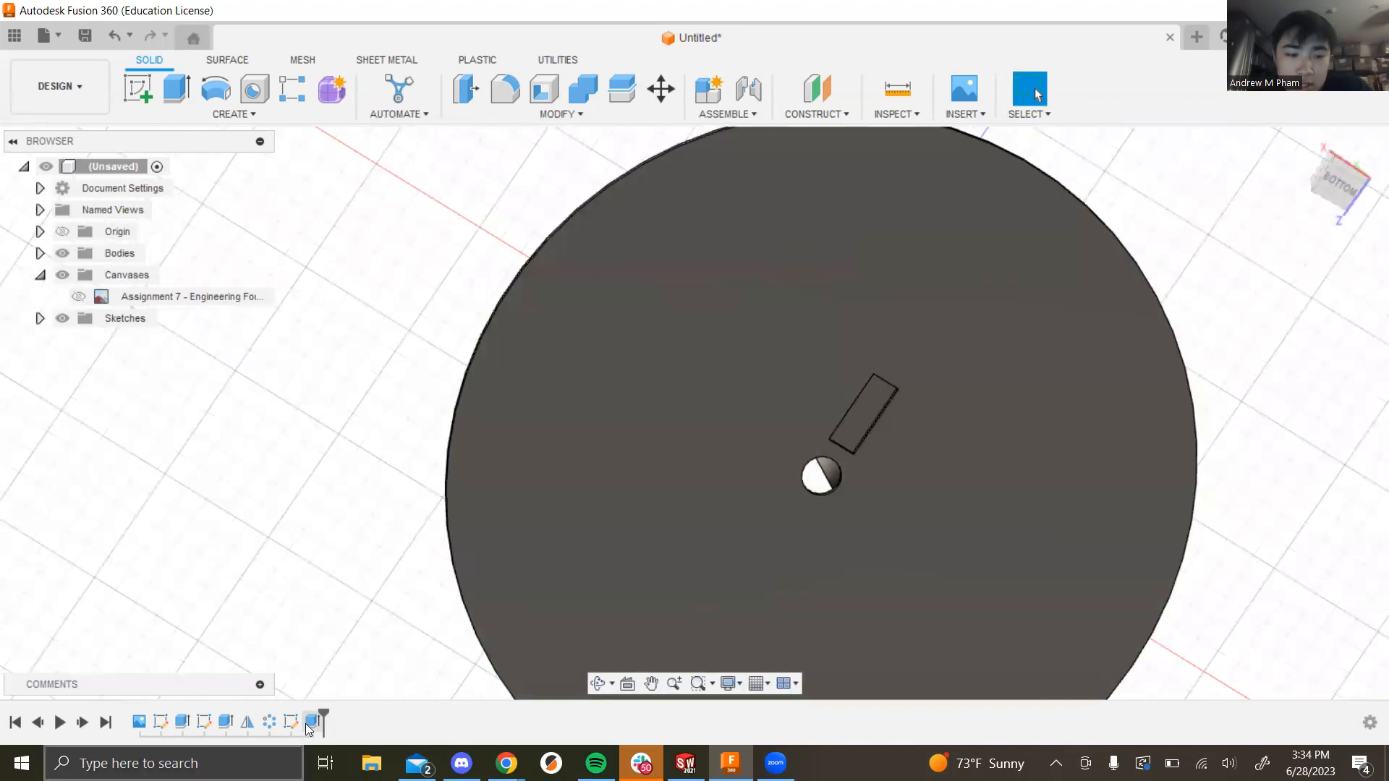
# Step: Edit the last Extrude to include the disc profile as well, joined at 5 mm
pyautogui.rightClick(307, 723)
pyautogui.click(347, 606)
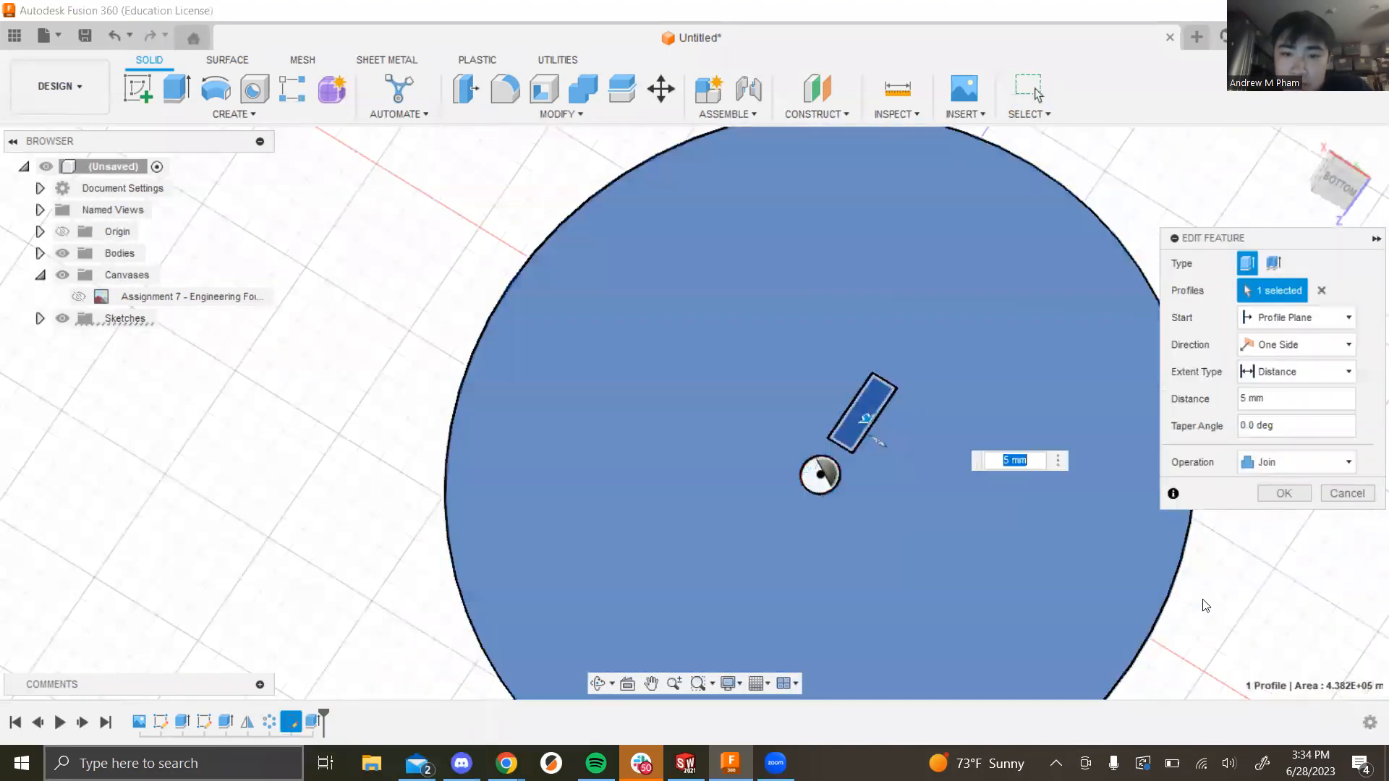
pyautogui.click(1143, 578)
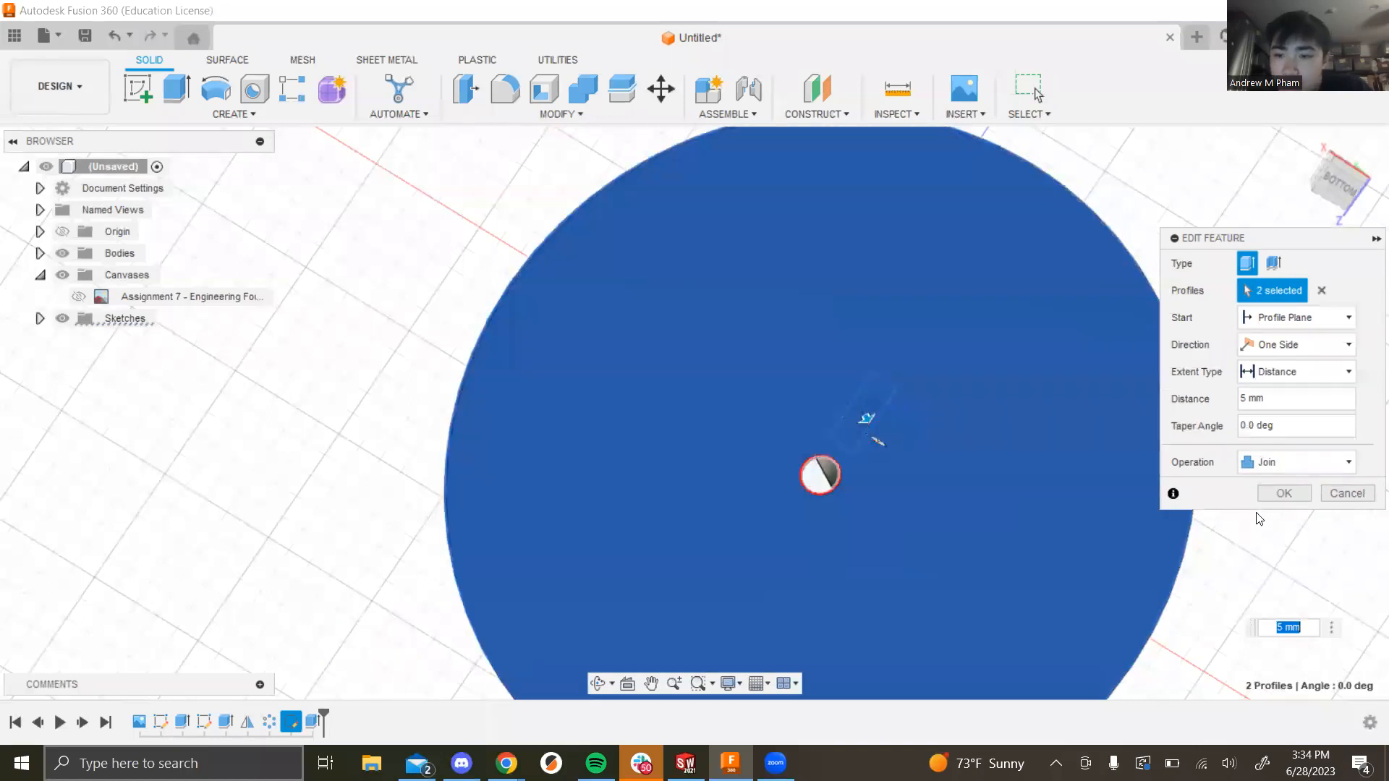
pyautogui.click(1284, 494)
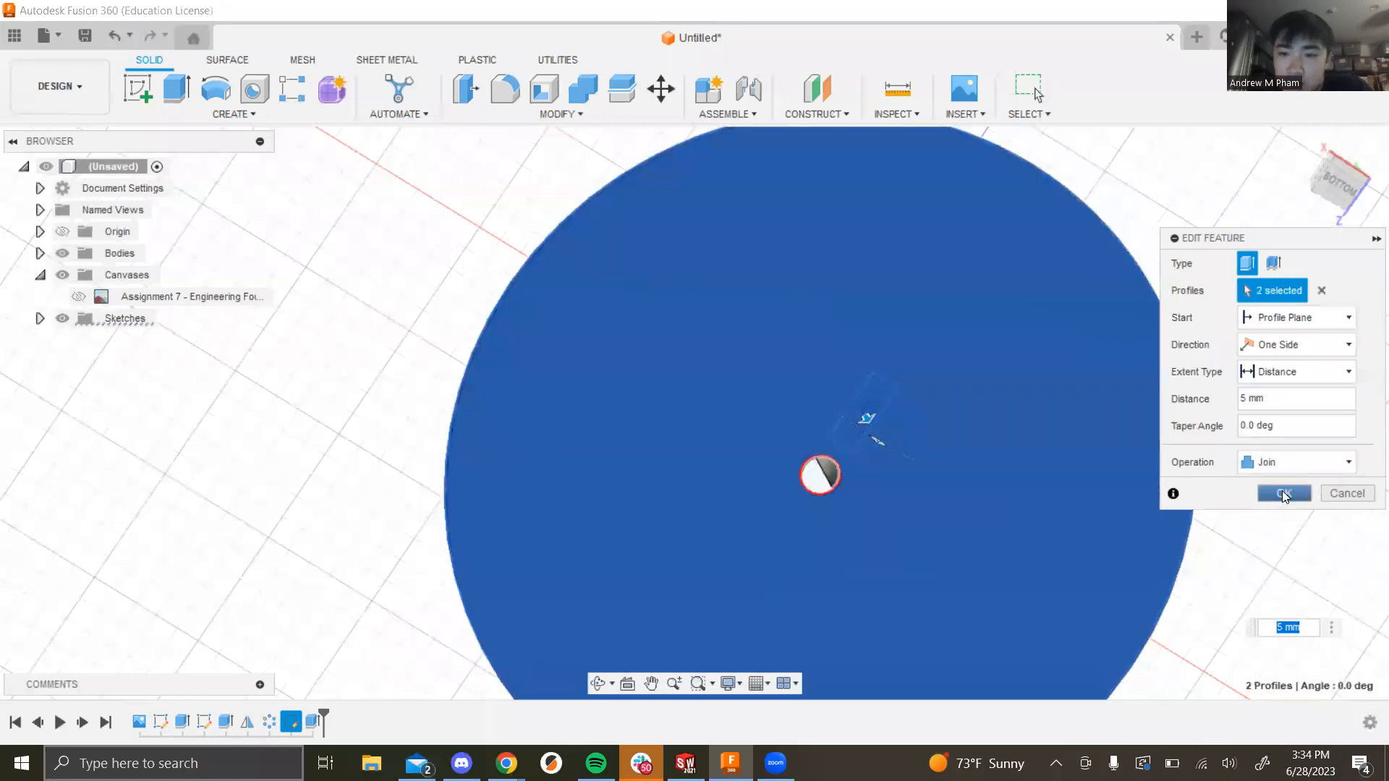
pyautogui.click(1283, 494)
pyautogui.scroll(-5, 1111, 478)
pyautogui.moveTo(1158, 360); pyautogui.dragTo(836, 415)
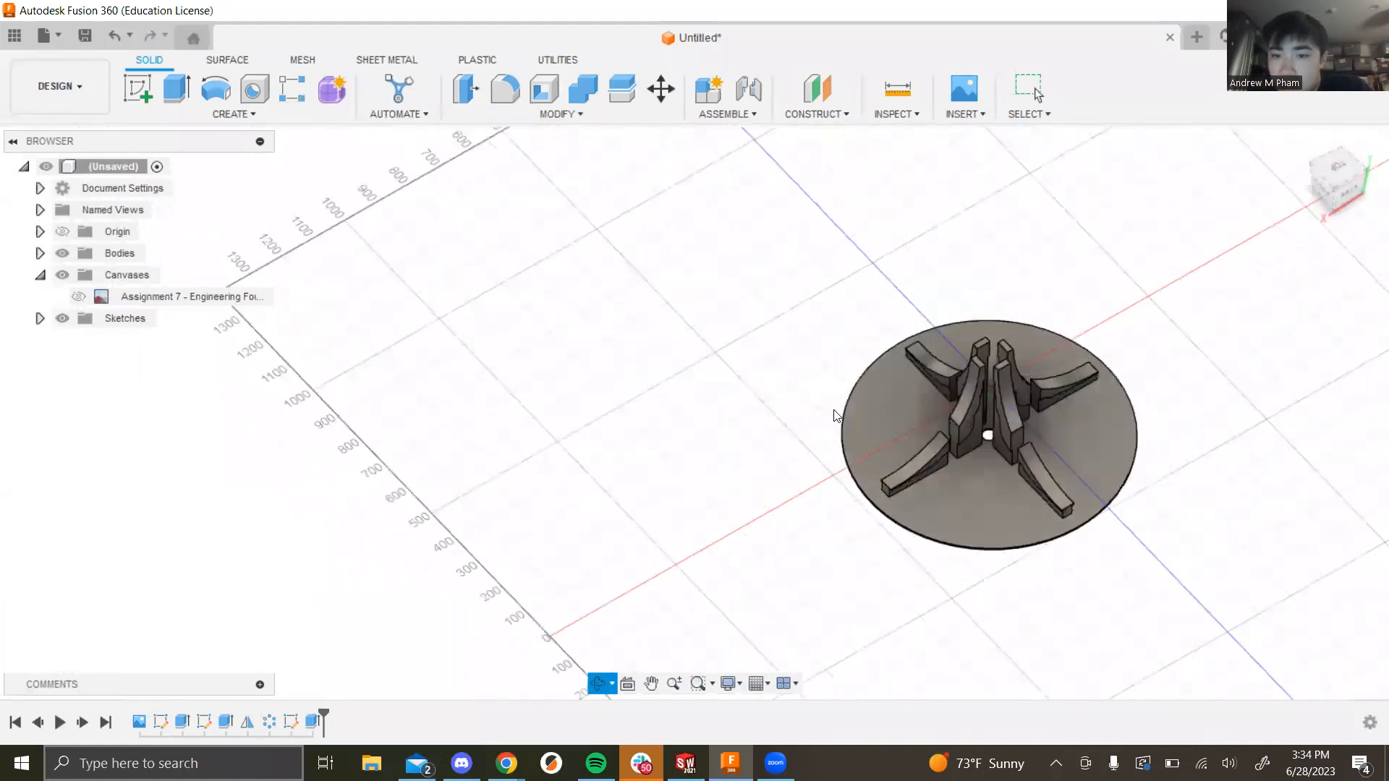
pyautogui.scroll(-3, 759, 384)
pyautogui.scroll(4, 986, 414)
pyautogui.scroll(2, 784, 463)
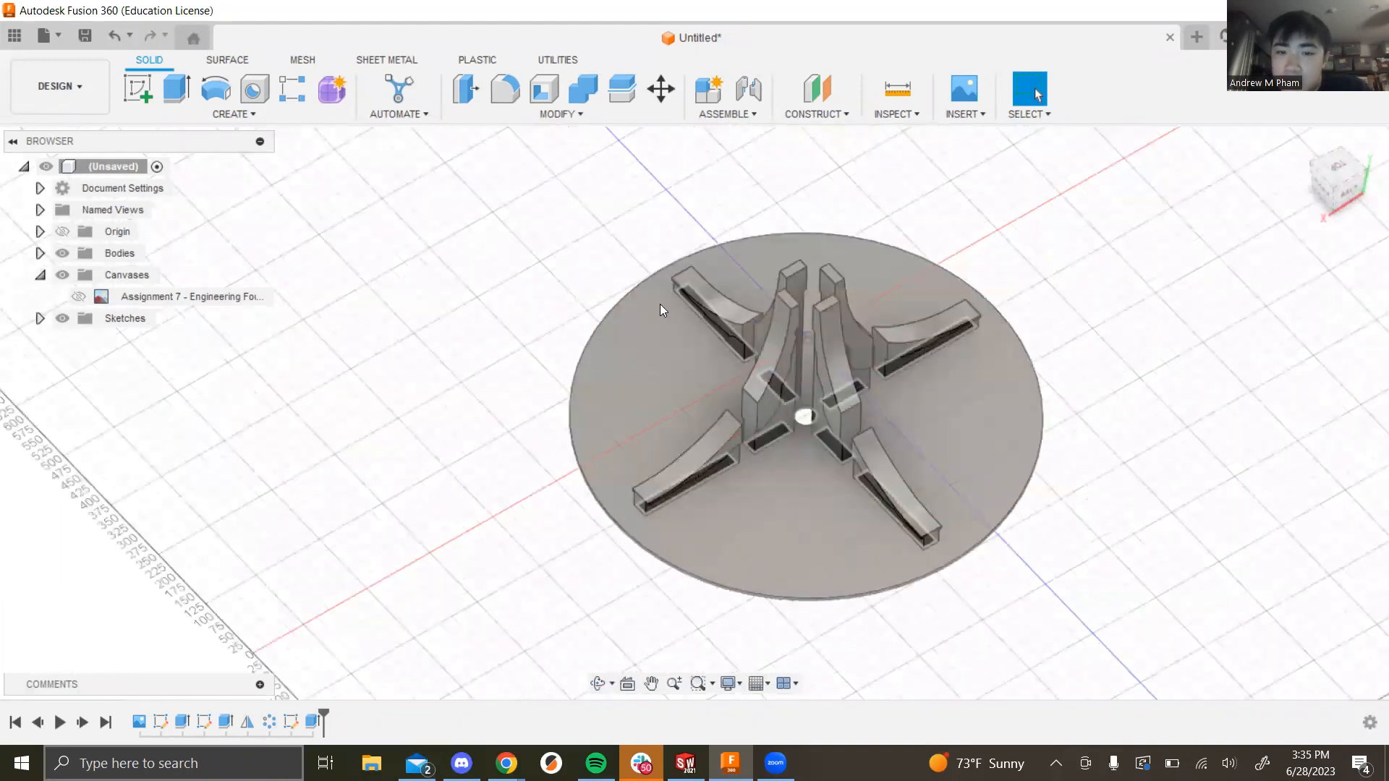
pyautogui.moveTo(1178, 571)
pyautogui.keyDown('shift'); pyautogui.mouseDown(button='middle')
pyautogui.moveTo(1186, 521)
pyautogui.moveTo(1175, 564)
pyautogui.mouseUp(button='middle'); pyautogui.keyUp('shift')
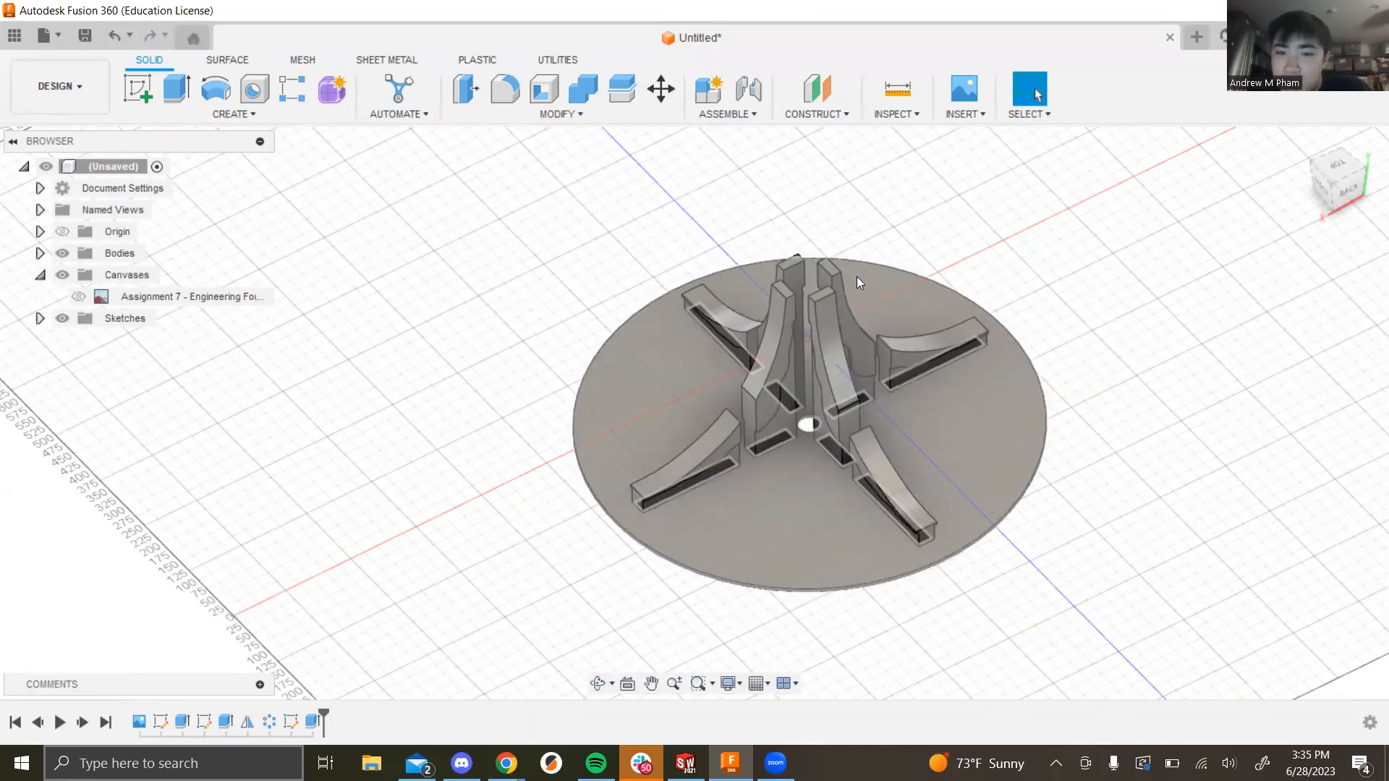
pyautogui.scroll(3, 796, 403)
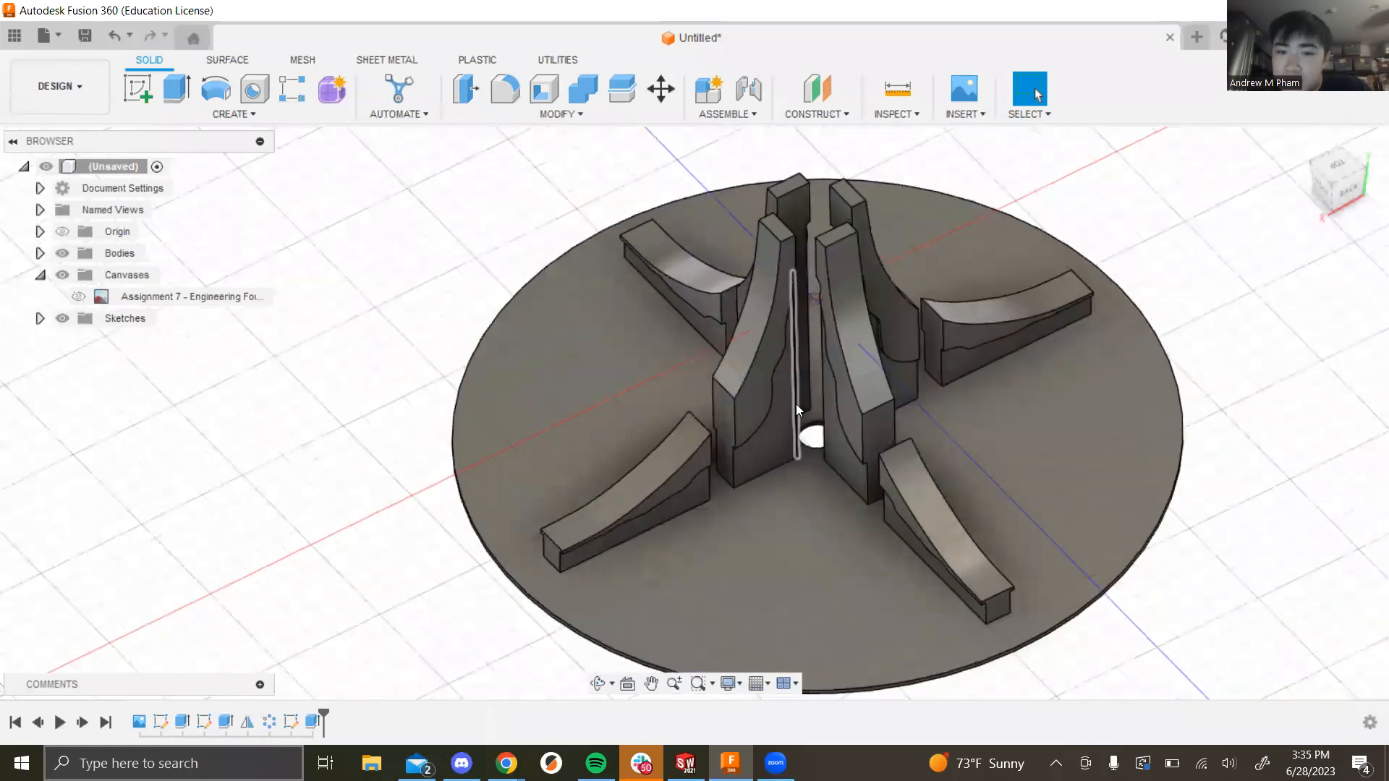
pyautogui.scroll(-3, 1132, 516)
pyautogui.moveTo(626, 414); pyautogui.dragTo(535, 311, button='middle')
pyautogui.moveTo(1003, 667)
pyautogui.keyDown('shift'); pyautogui.mouseDown(button='middle')
pyautogui.moveTo(1001, 614)
pyautogui.moveTo(1017, 657)
pyautogui.mouseUp(button='middle'); pyautogui.keyUp('shift')
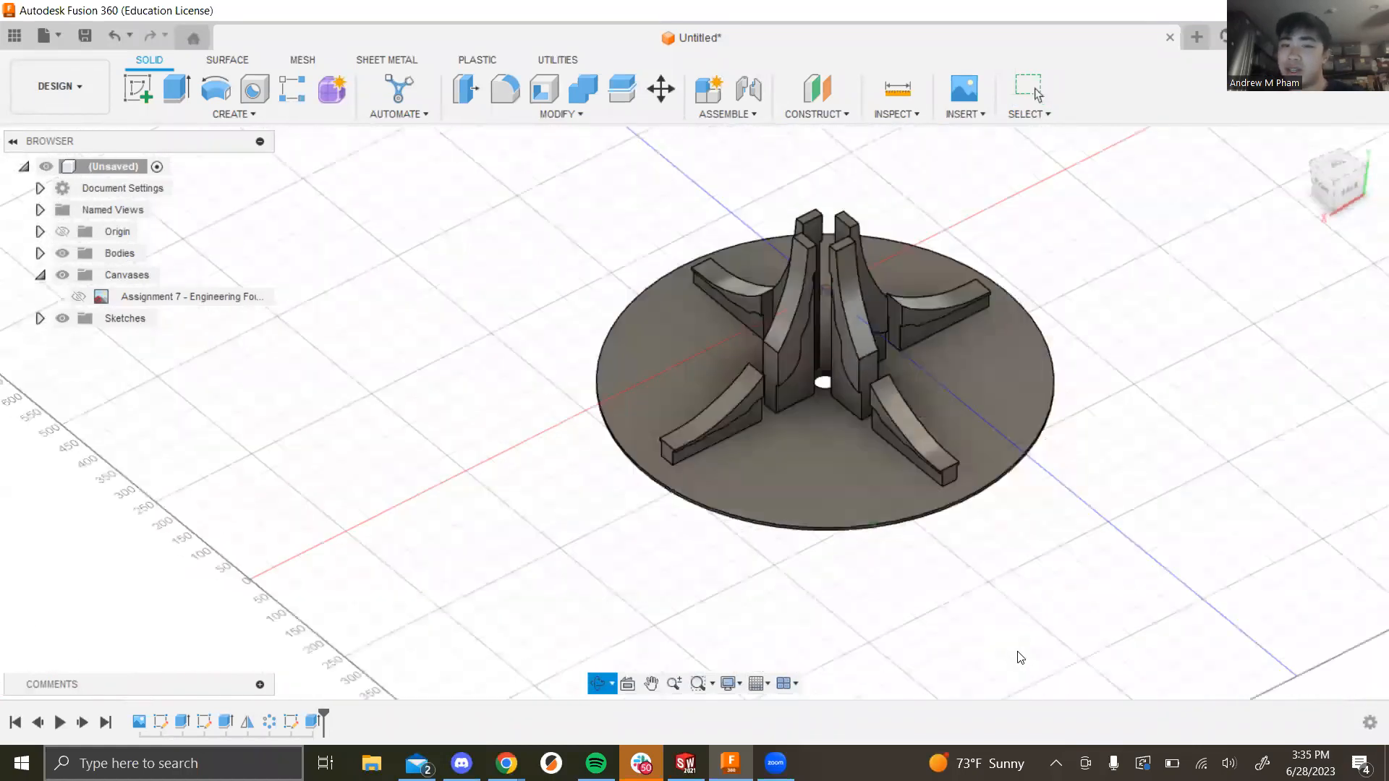
pyautogui.scroll(3, 883, 427)
pyautogui.scroll(-5, 847, 401)
pyautogui.keyDown('shift'); pyautogui.moveTo(1002, 582); pyautogui.dragTo(1041, 542, button='middle'); pyautogui.keyUp('shift')
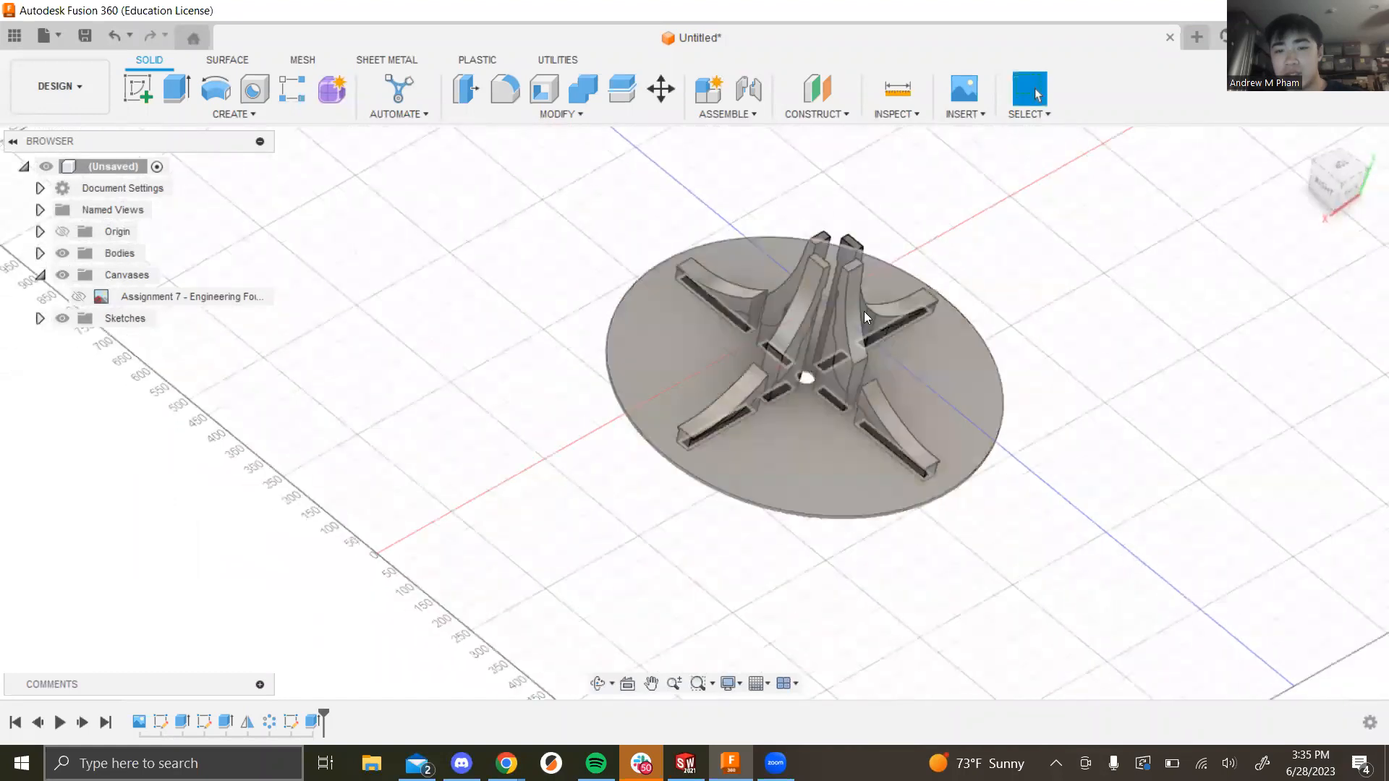
pyautogui.scroll(3, 853, 297)
pyautogui.keyDown('shift'); pyautogui.moveTo(1143, 499); pyautogui.dragTo(1199, 522, button='middle'); pyautogui.keyUp('shift')
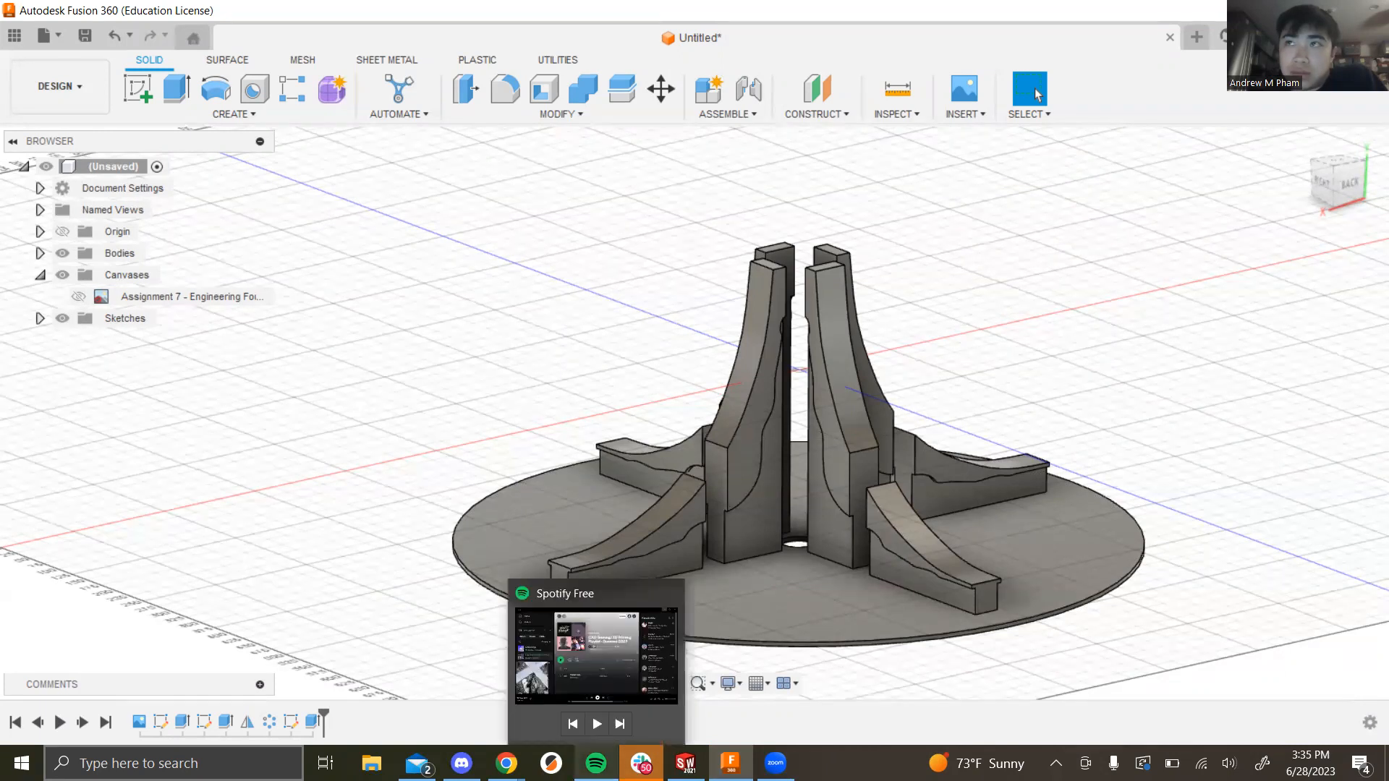
# Step: Bring up Spotify, dismiss the Premium ad, resume the song, and minimize the player
pyautogui.click(596, 763)
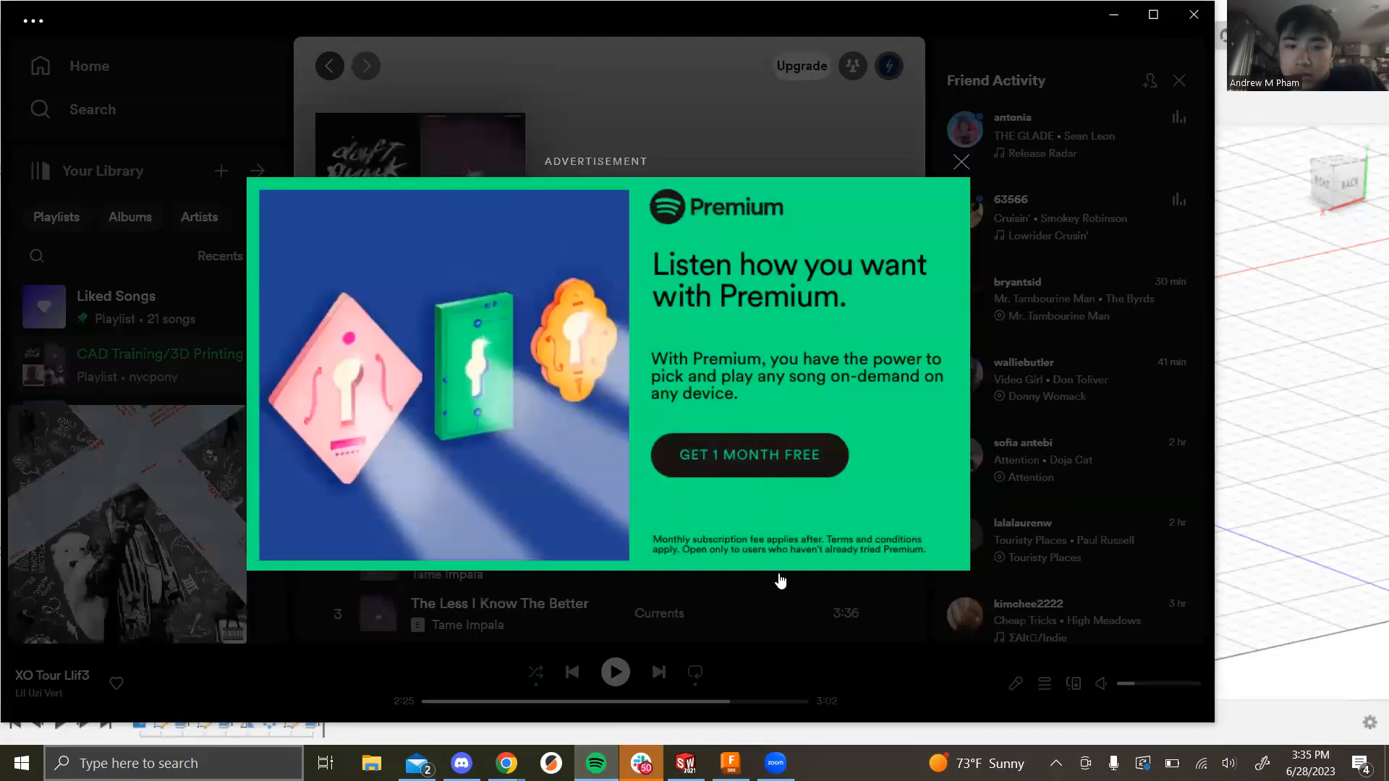
pyautogui.click(960, 165)
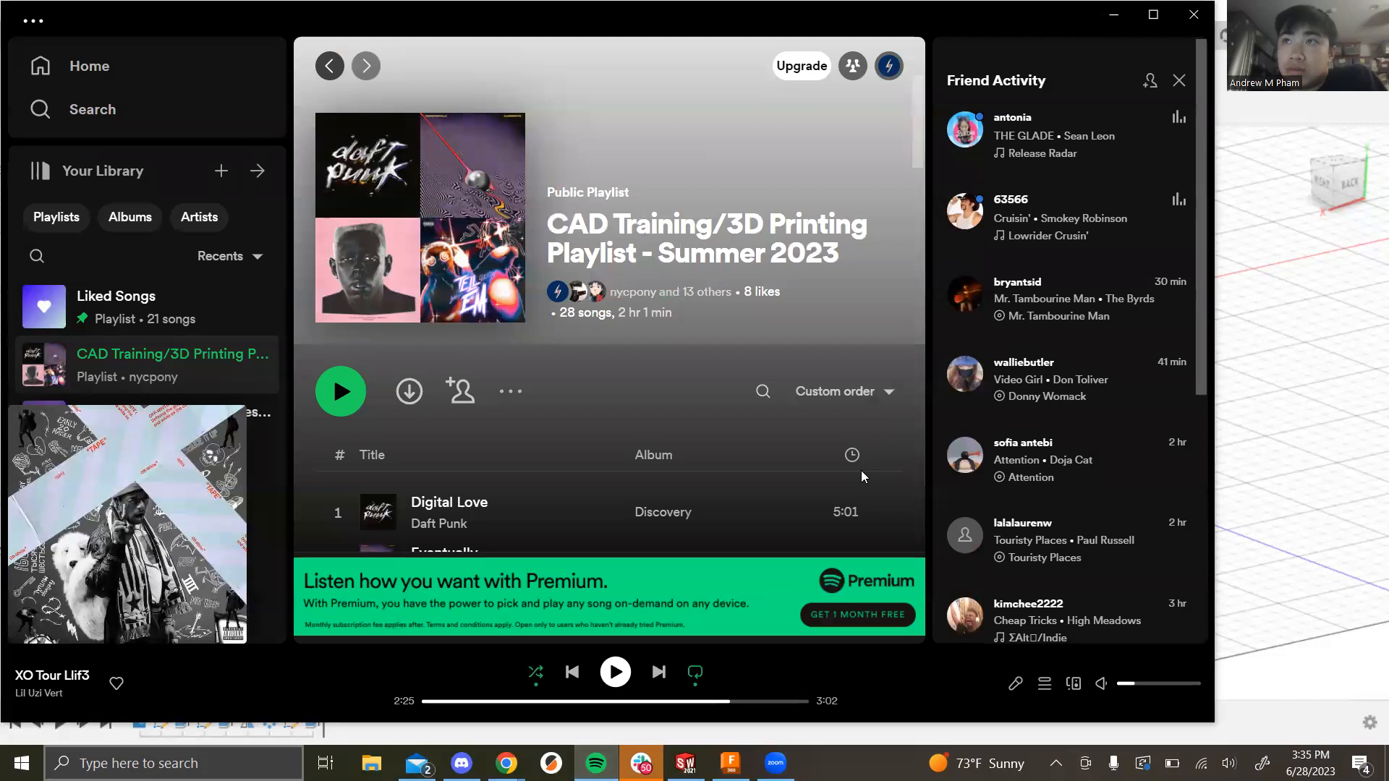
pyautogui.click(615, 673)
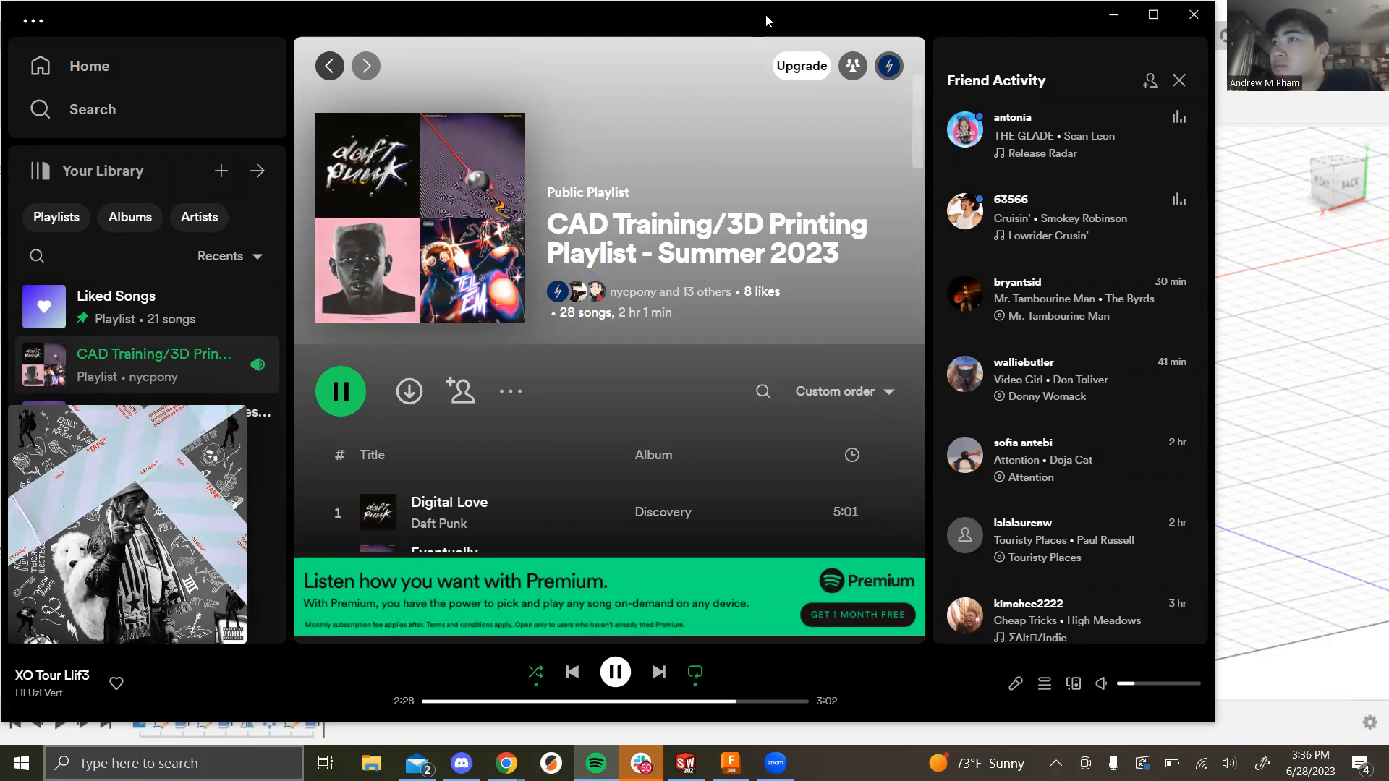
pyautogui.click(1113, 14)
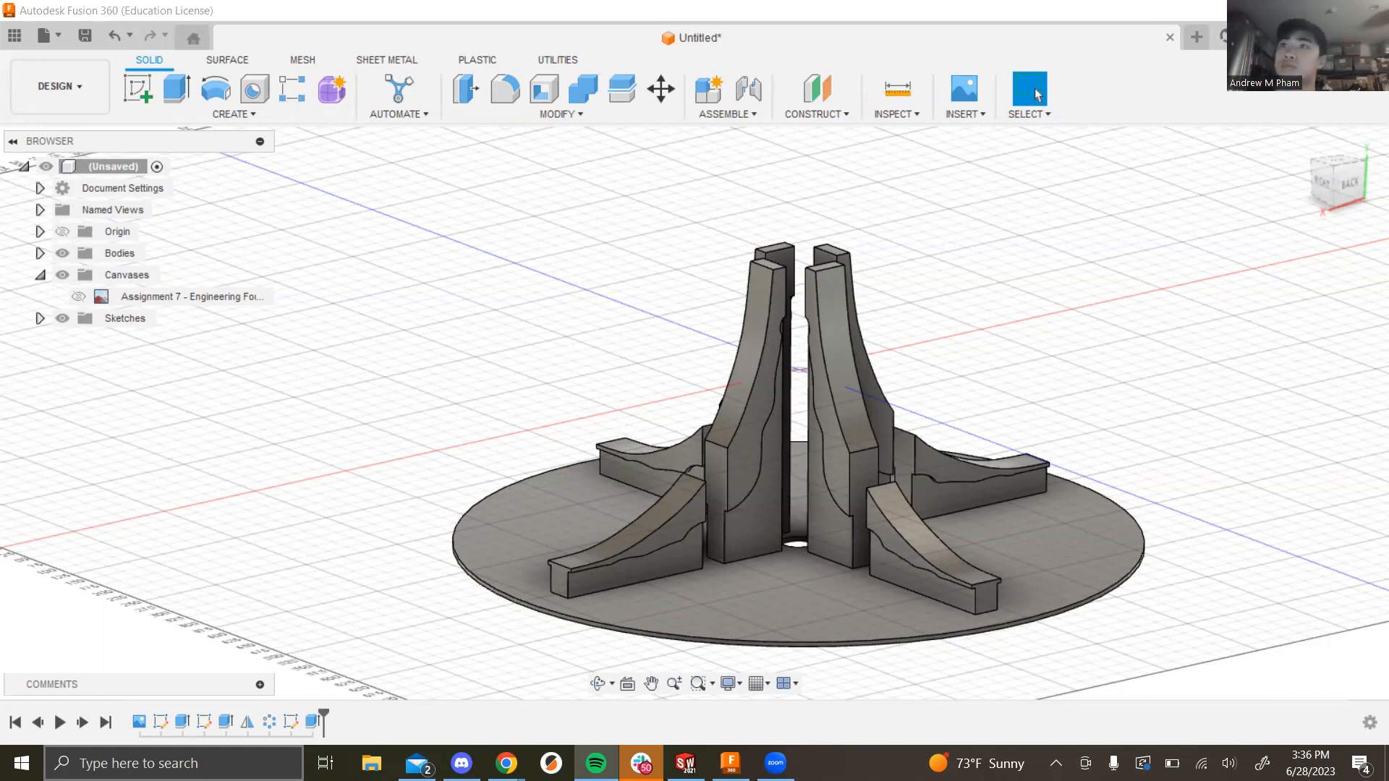
pyautogui.scroll(-3, 888, 473)
pyautogui.scroll(2, 919, 517)
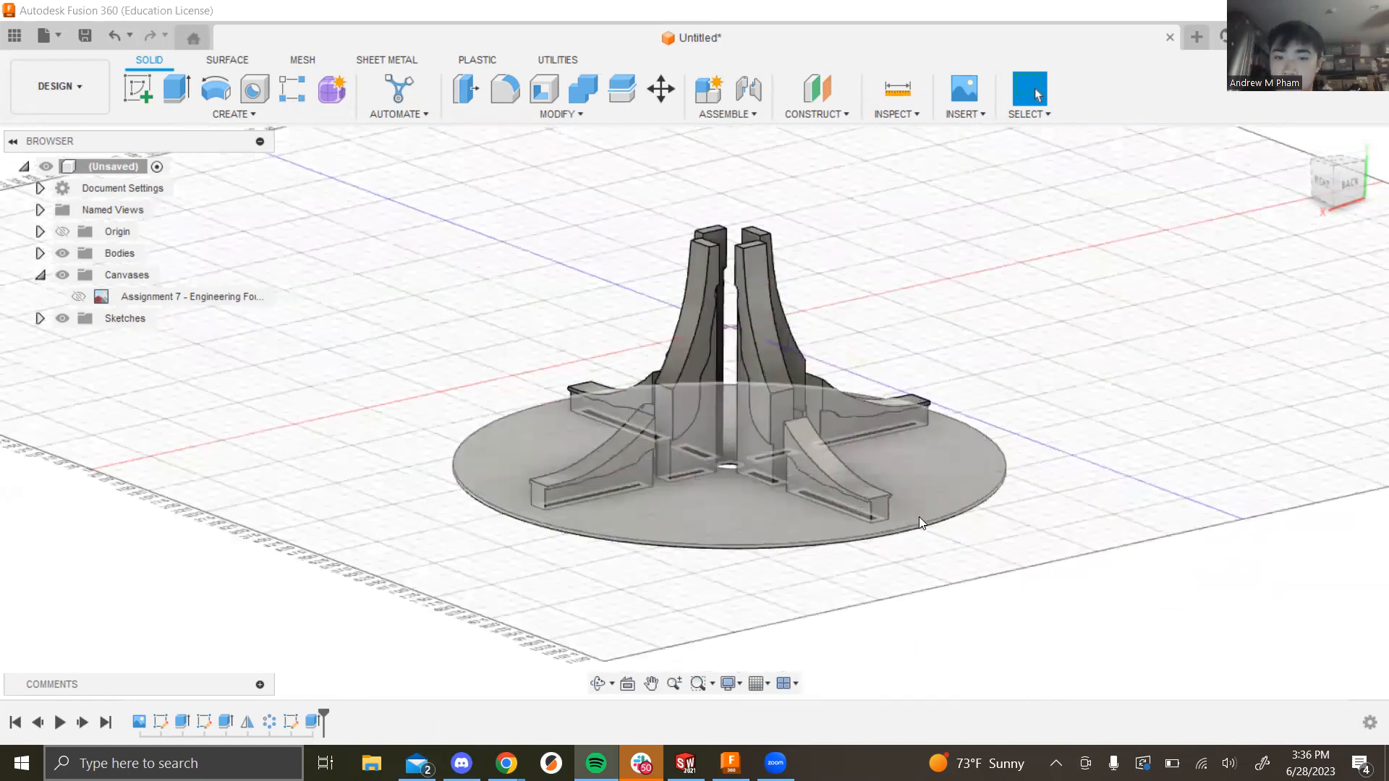
pyautogui.keyDown('shift'); pyautogui.moveTo(1141, 471); pyautogui.dragTo(745, 599, button='middle'); pyautogui.keyUp('shift')
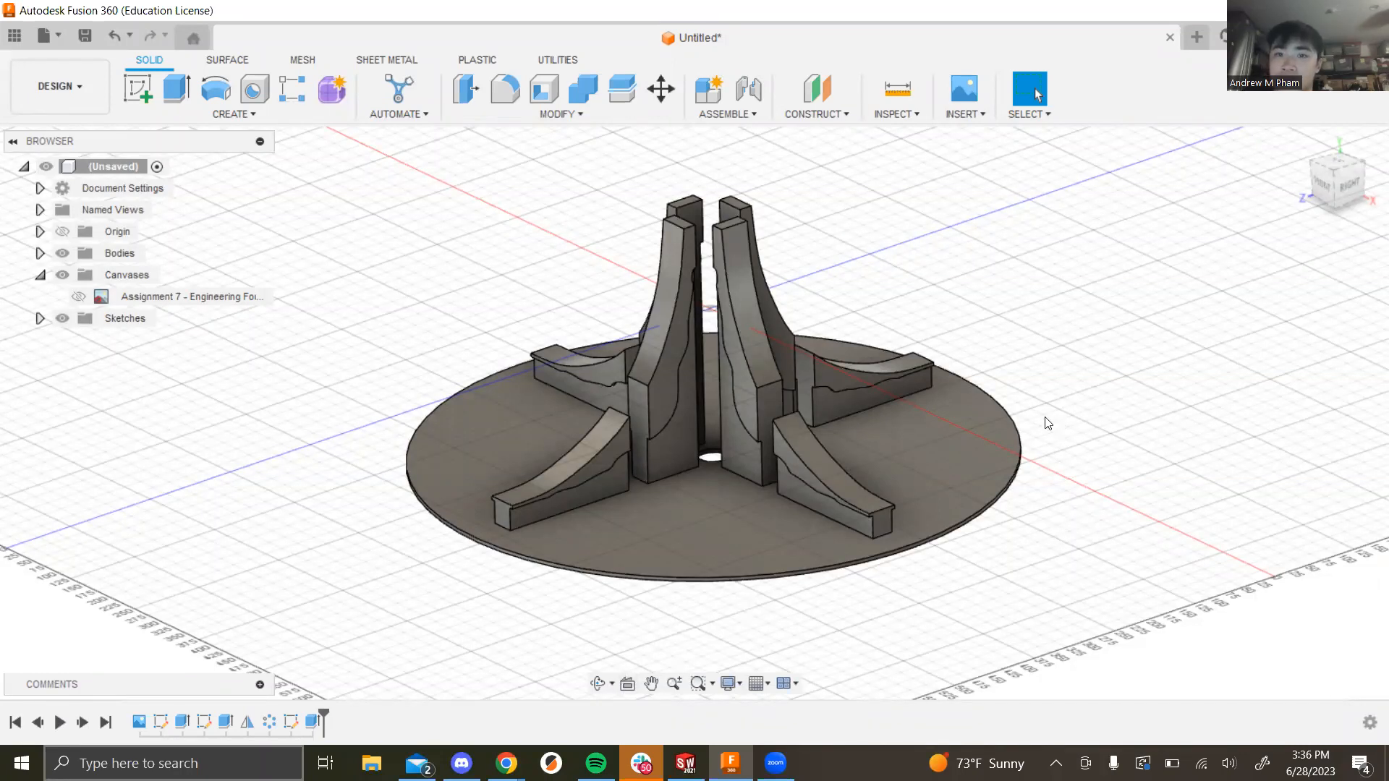
# Step: Save the fountain design as 'Assignment 7 - ' plus the student's name in CAD Training Summer 2023
pyautogui.click(92, 42)
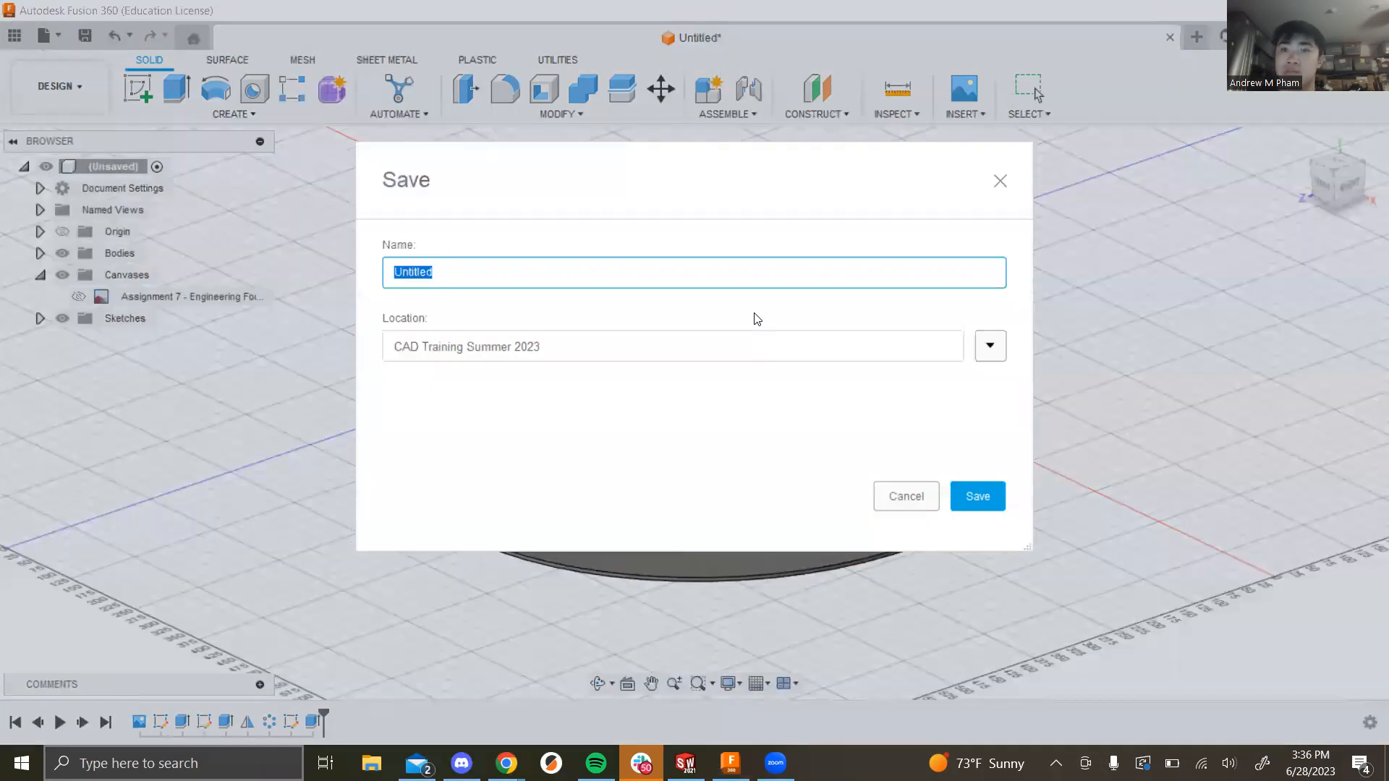
pyautogui.write('Assignment')
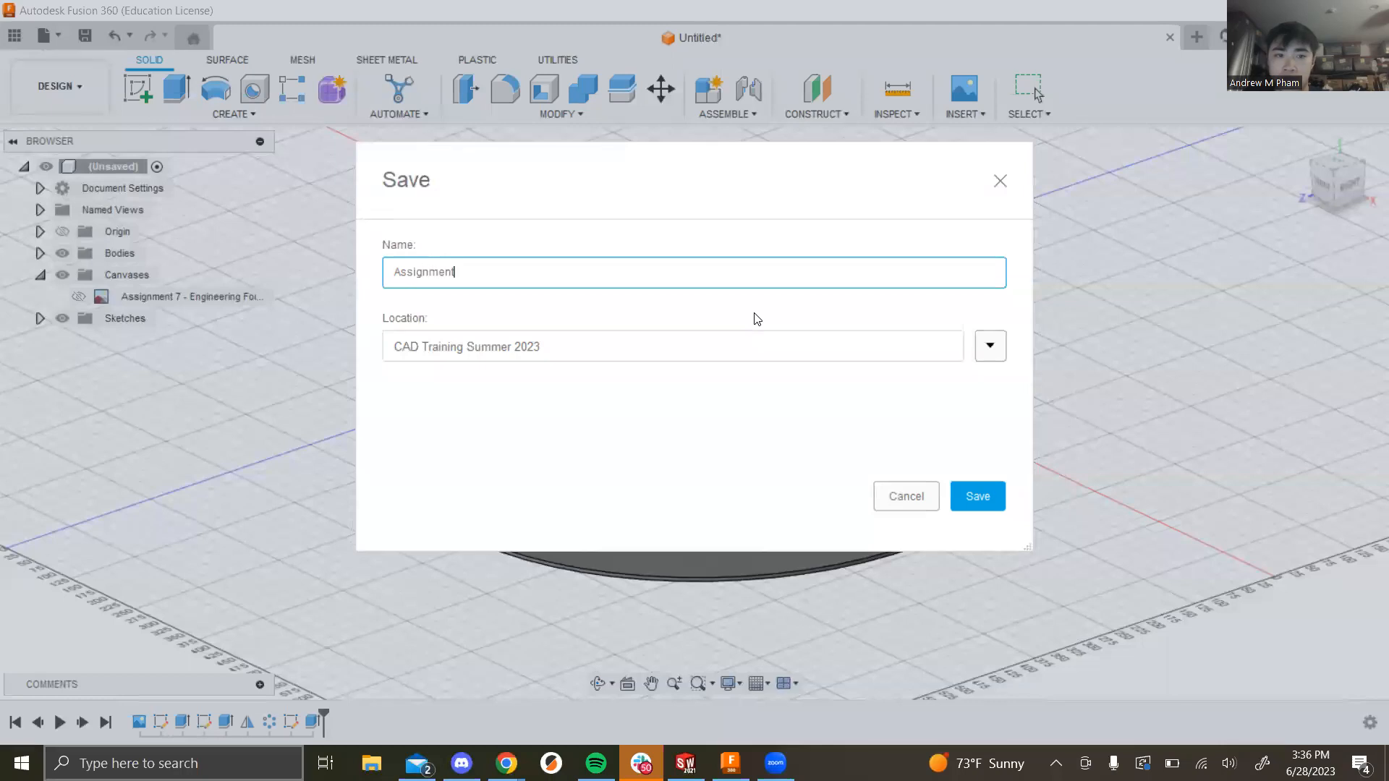
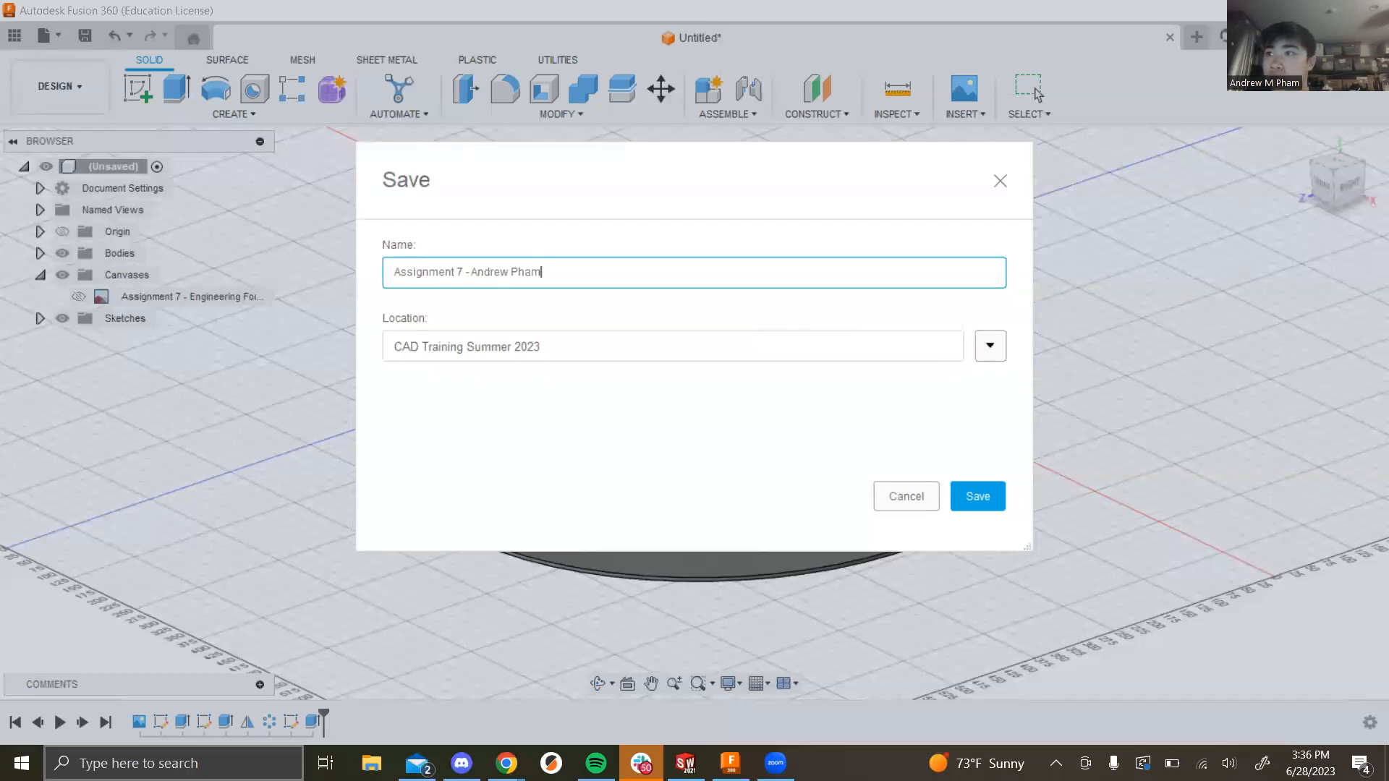
pyautogui.hotkey('alt', 'Tab')
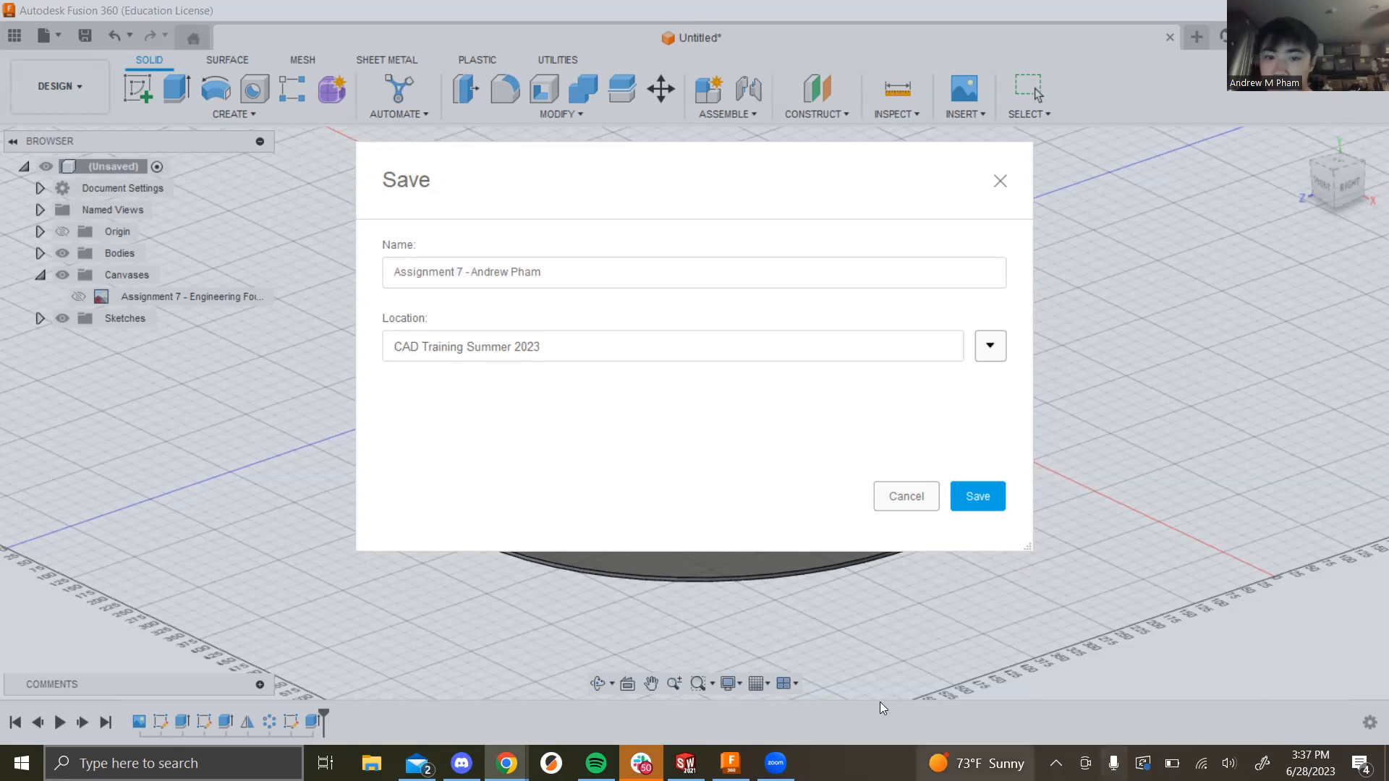
pyautogui.click(985, 505)
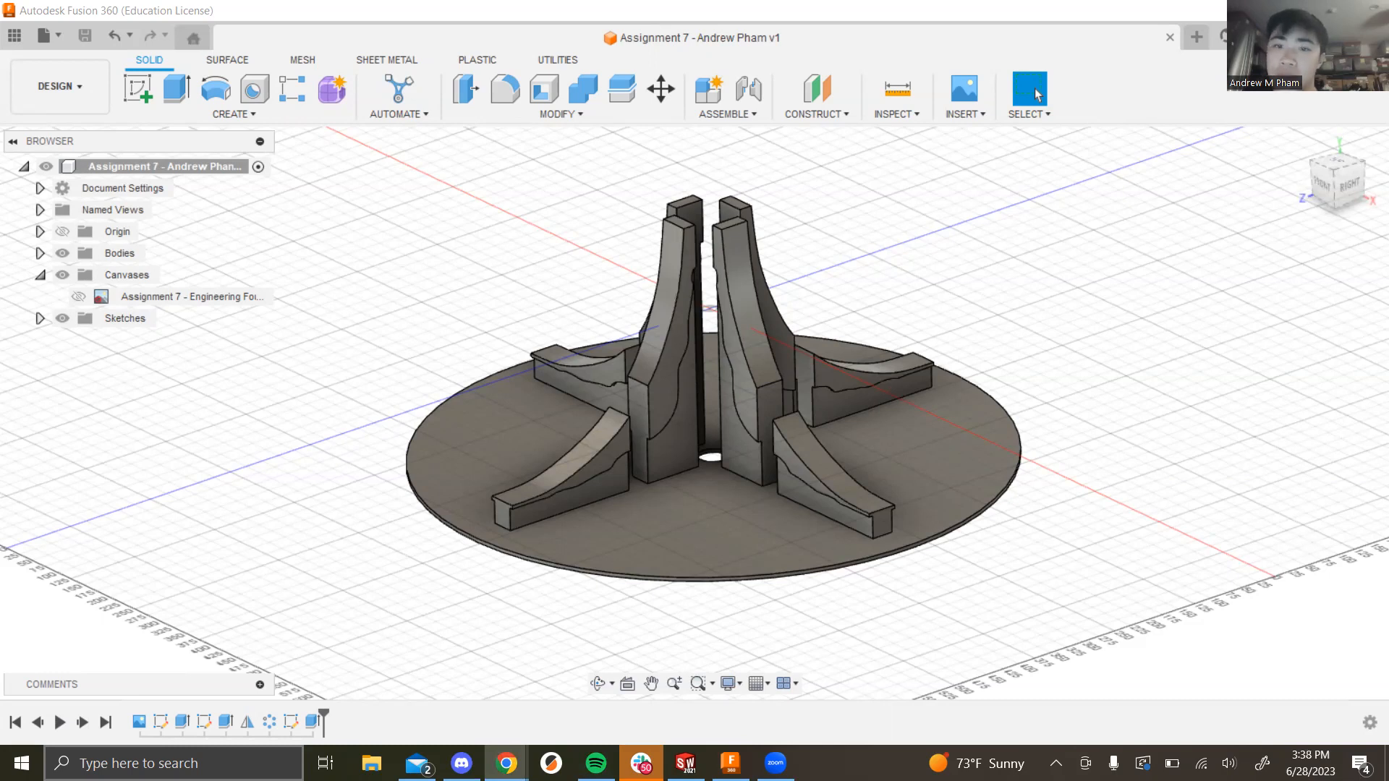
pyautogui.hotkey('alt', 'Tab')
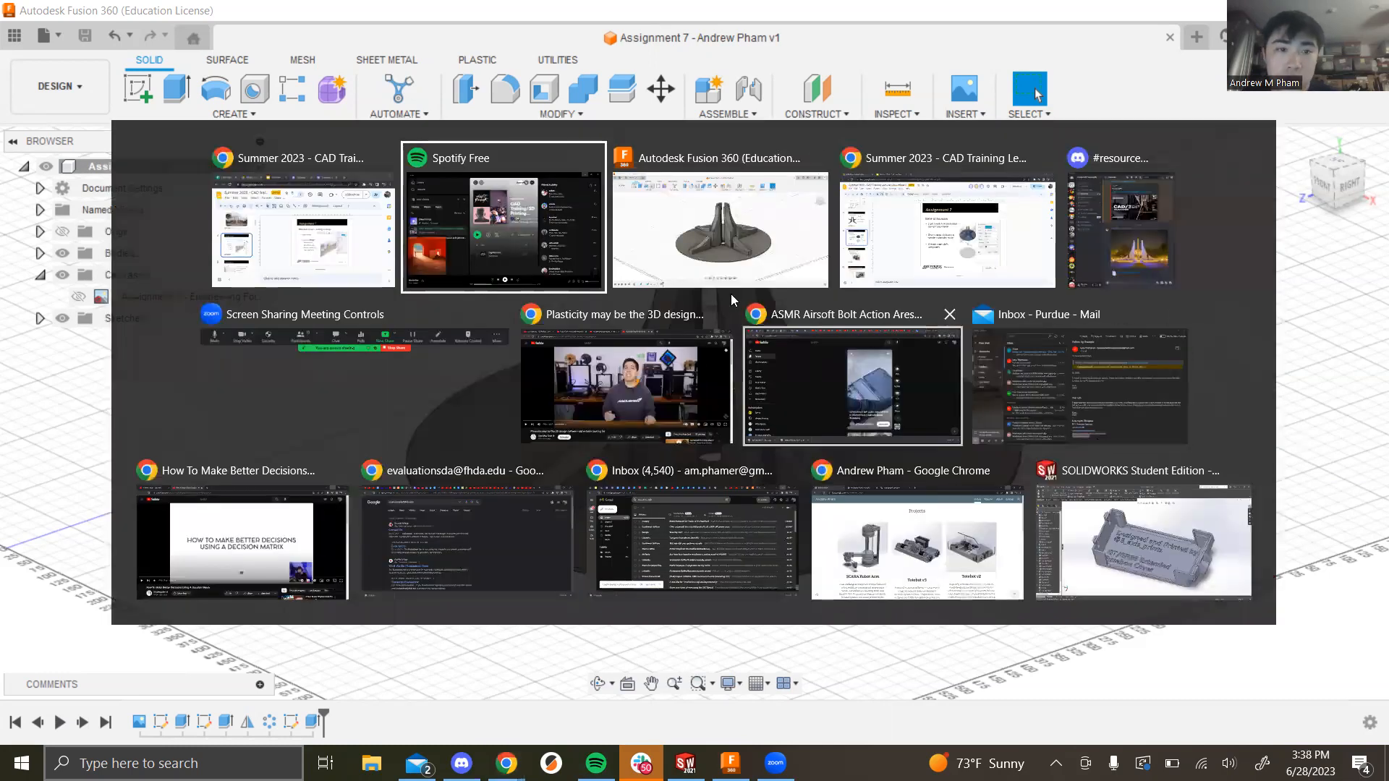
# Step: Show slide 9, 'Assignment 8 – Lego Car Assembly (20 Point)', as a full-screen slideshow
pyautogui.click(945, 222)
pyautogui.scroll(-2, 145, 405)
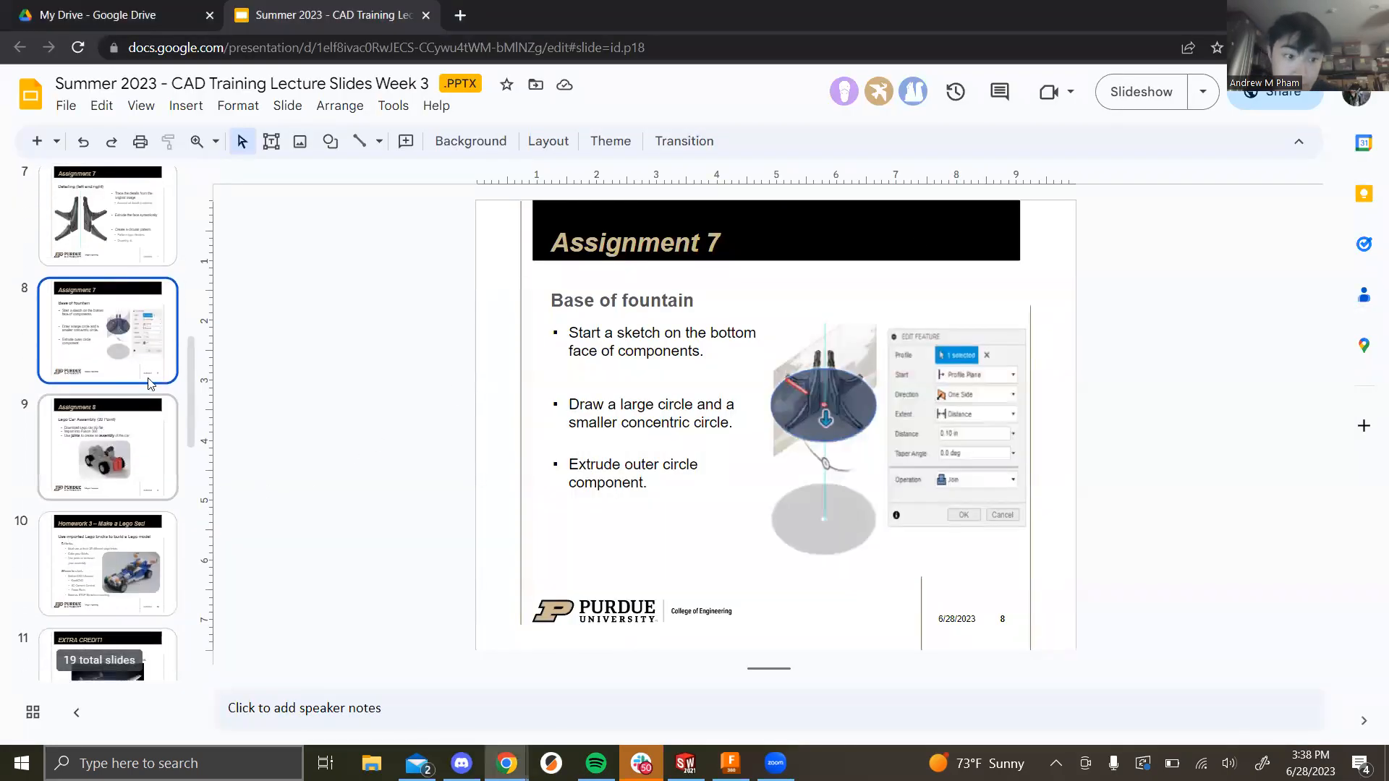
pyautogui.click(143, 413)
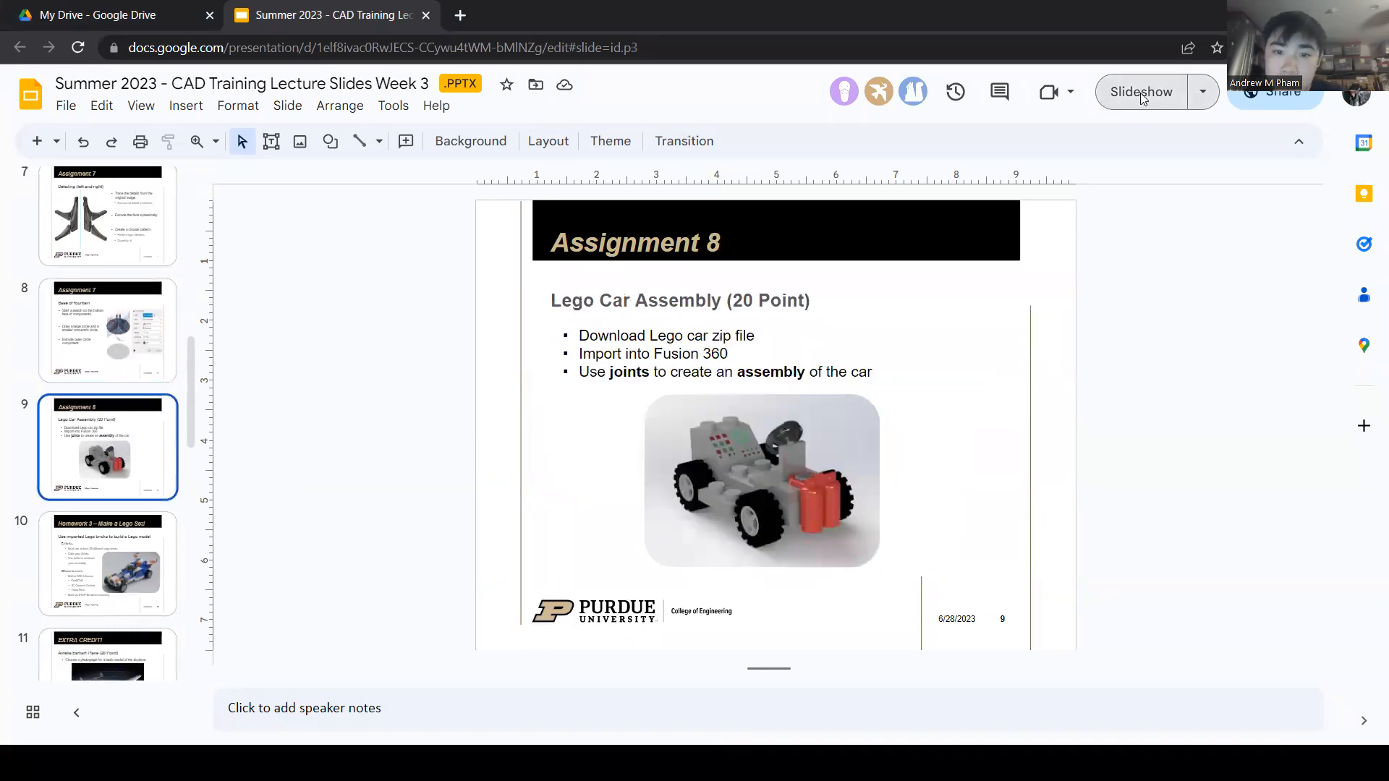
pyautogui.click(1140, 92)
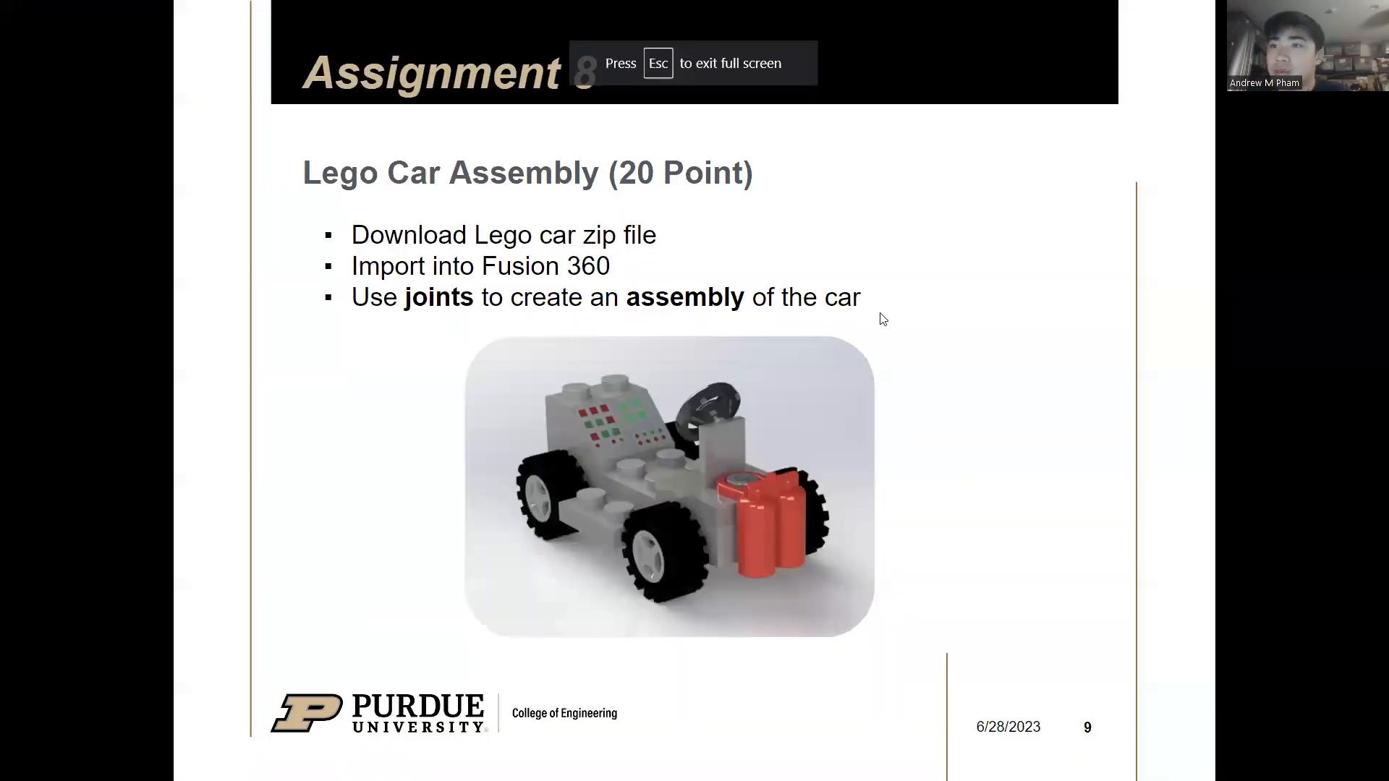
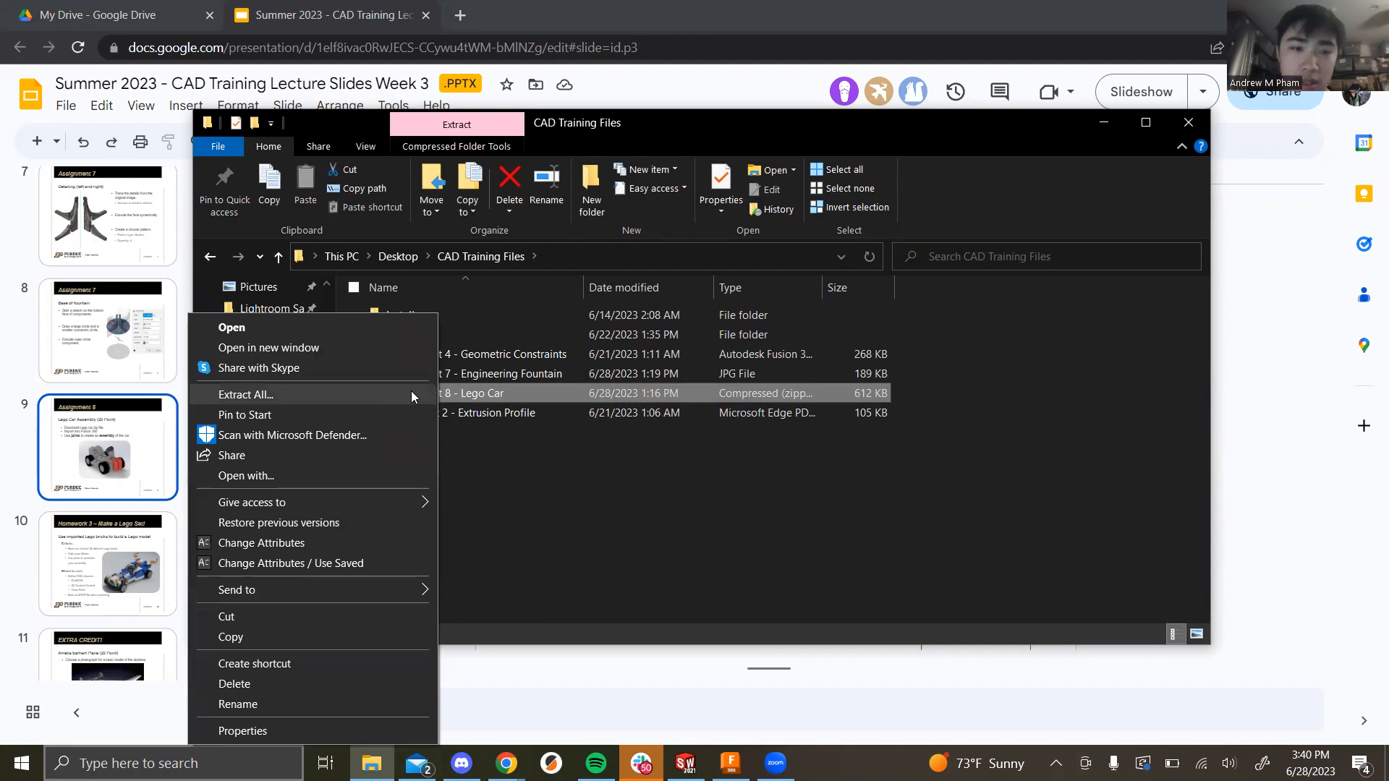
# Step: Begin extracting the Assignment 8 - Lego Car zip from the CAD Training Files folder
pyautogui.click(389, 396)
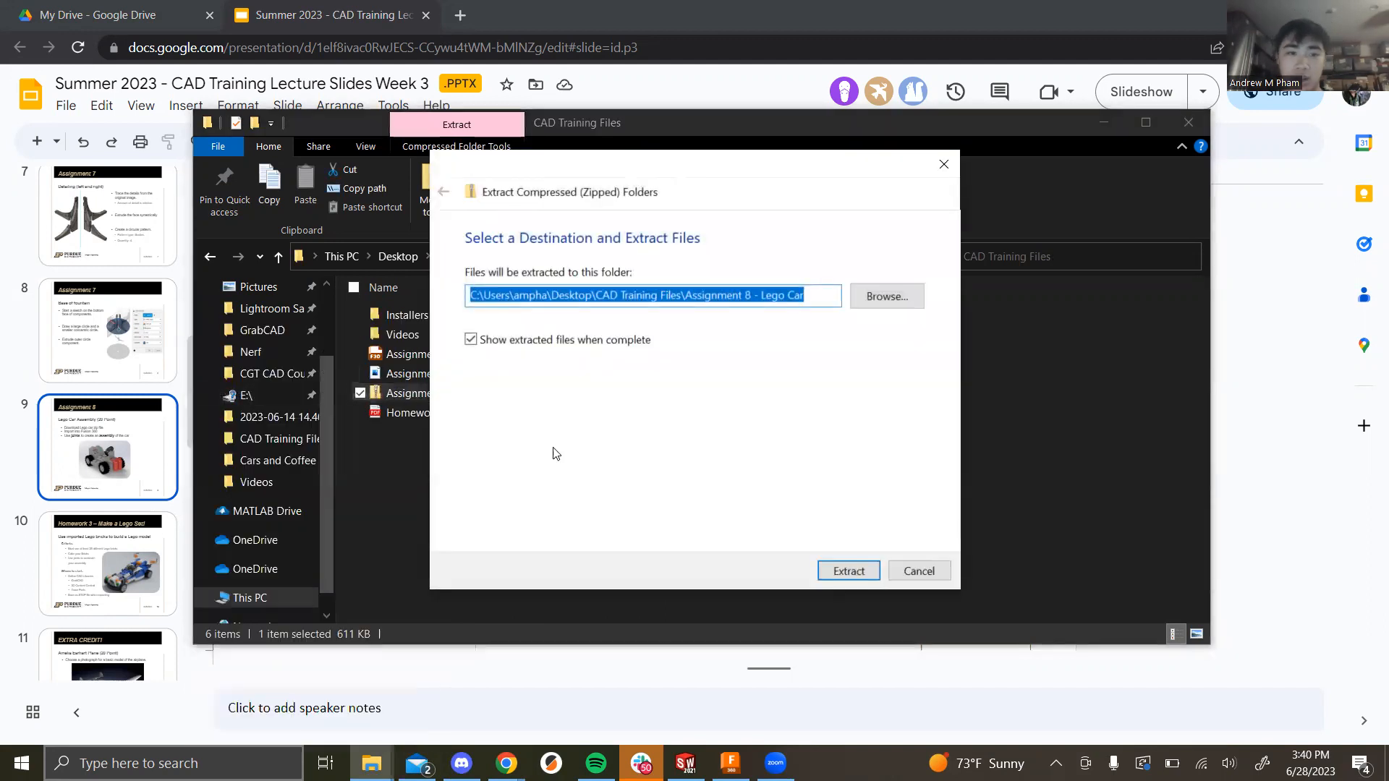
# Step: Extract the zip into an Assignment 8 - Lego Car folder and close both Explorer windows
pyautogui.click(847, 571)
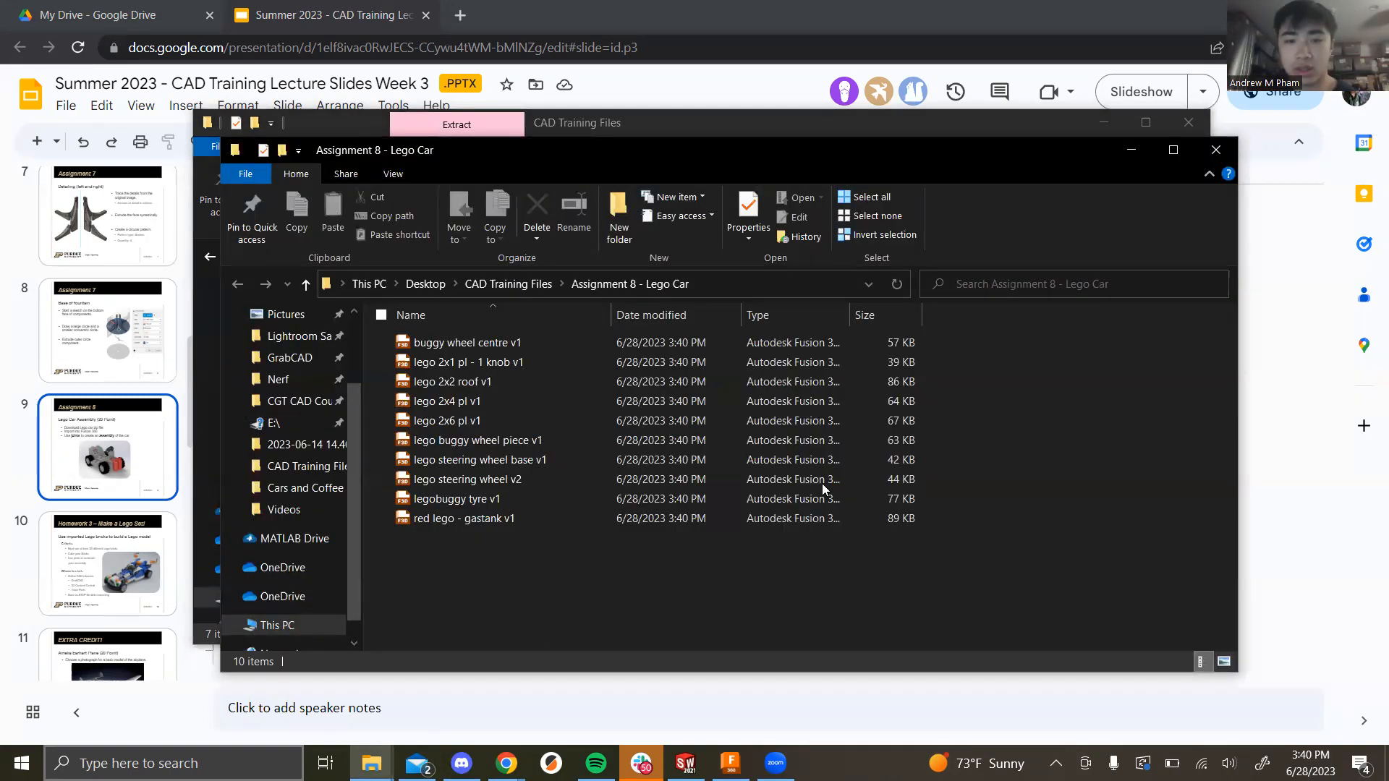
pyautogui.click(1215, 150)
pyautogui.click(1190, 122)
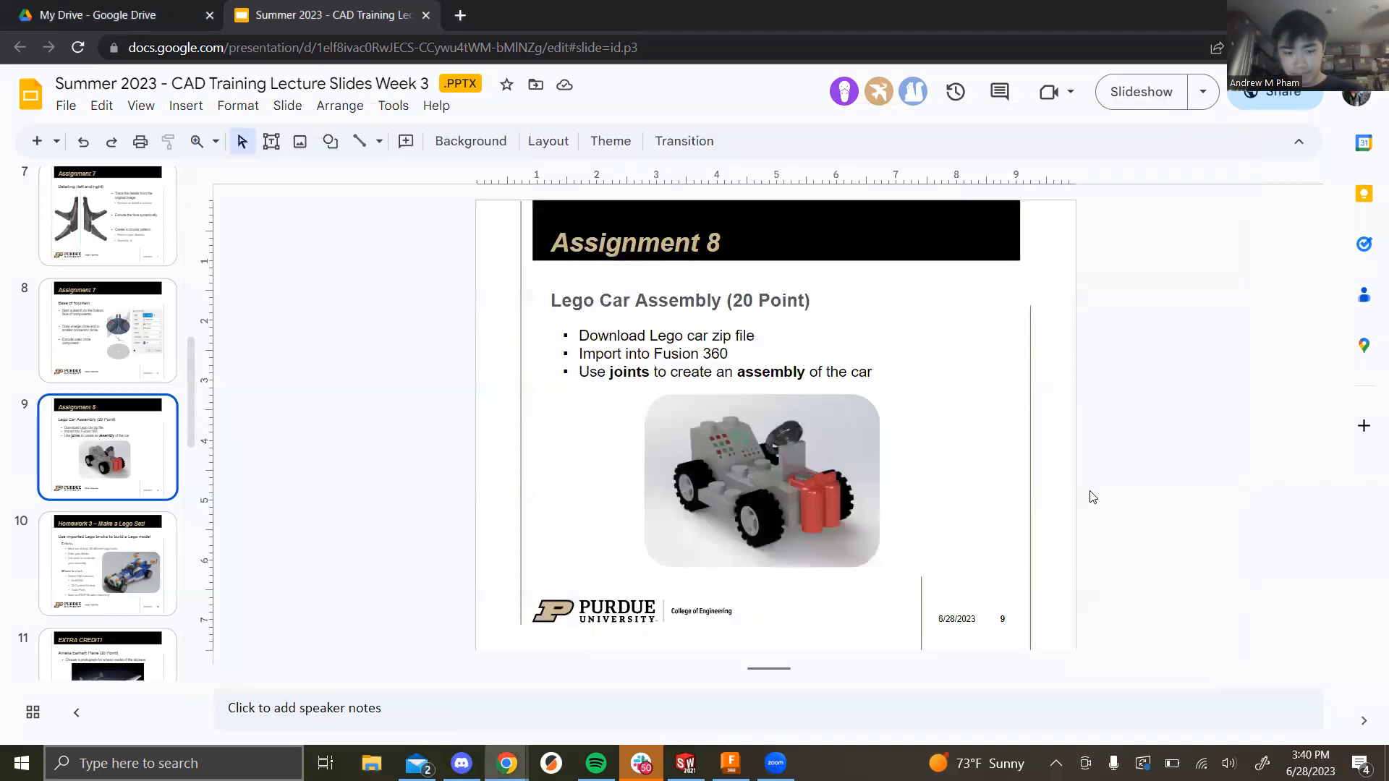
pyautogui.hotkey('alt', 'Tab')
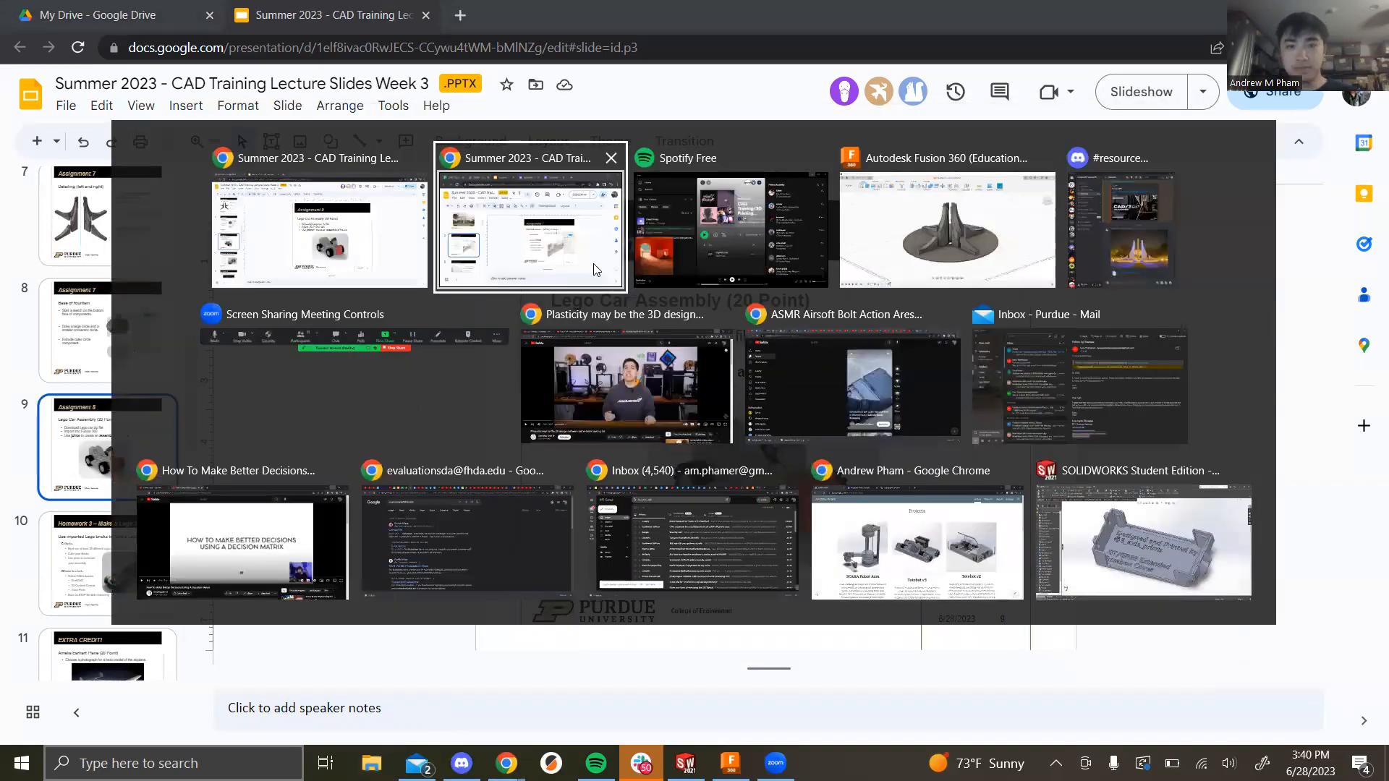
# Step: In Fusion 360, start a new blank design tab and show the Data Panel
pyautogui.click(941, 209)
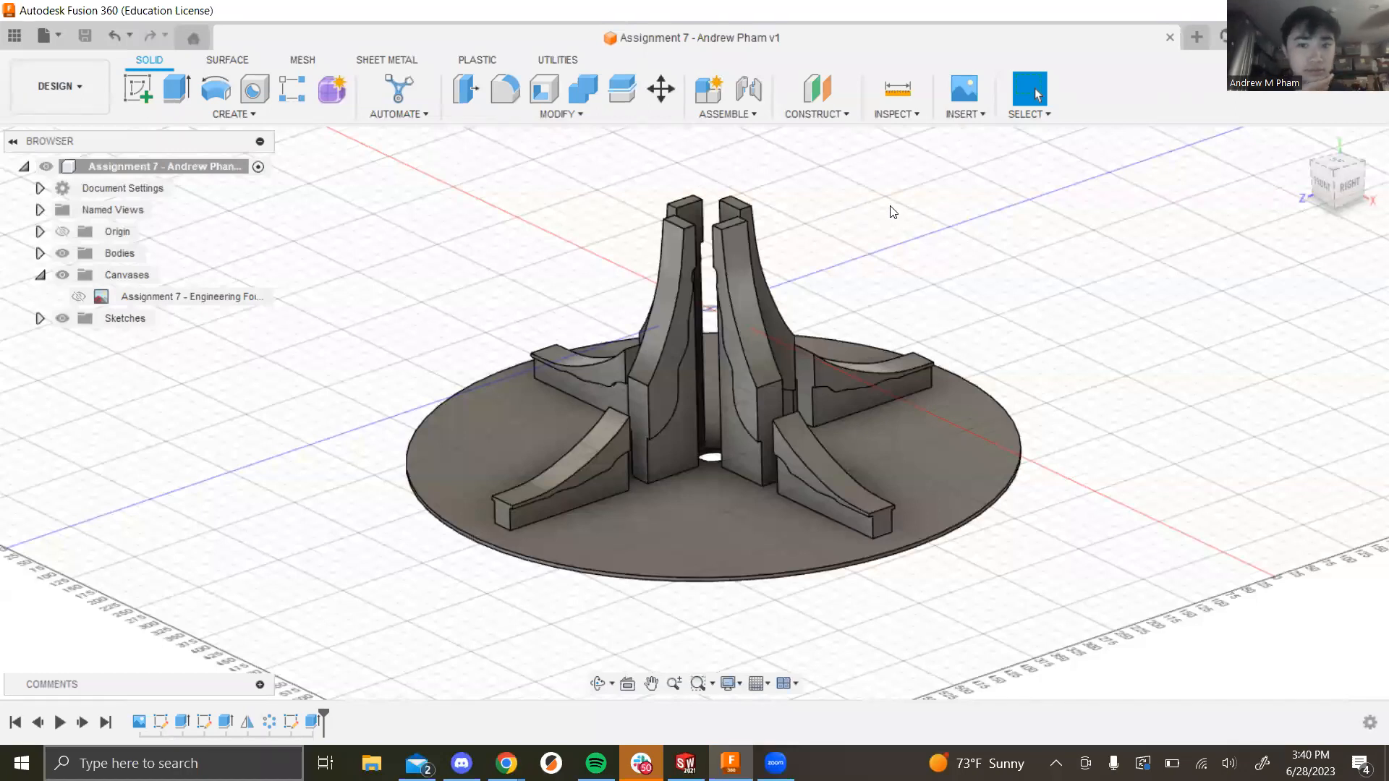
pyautogui.click(1192, 43)
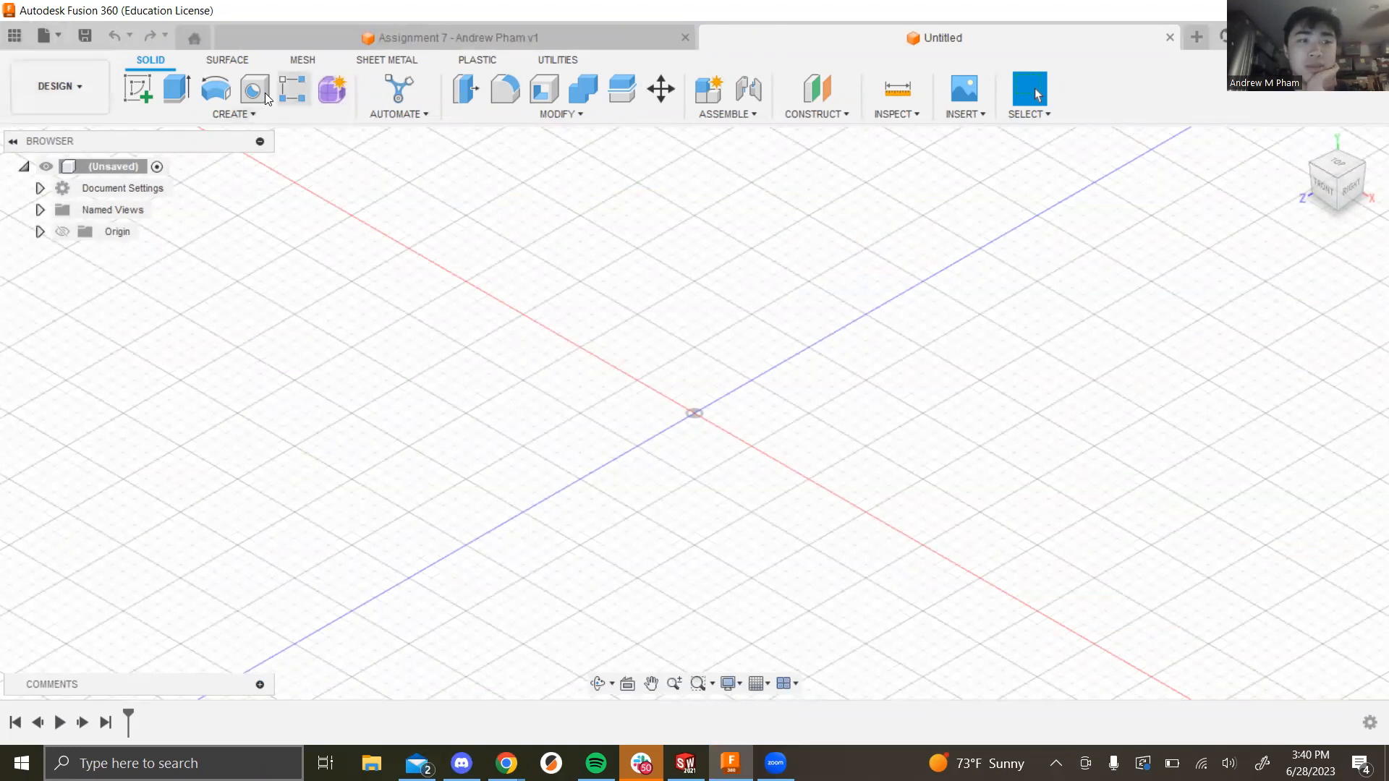
pyautogui.click(14, 36)
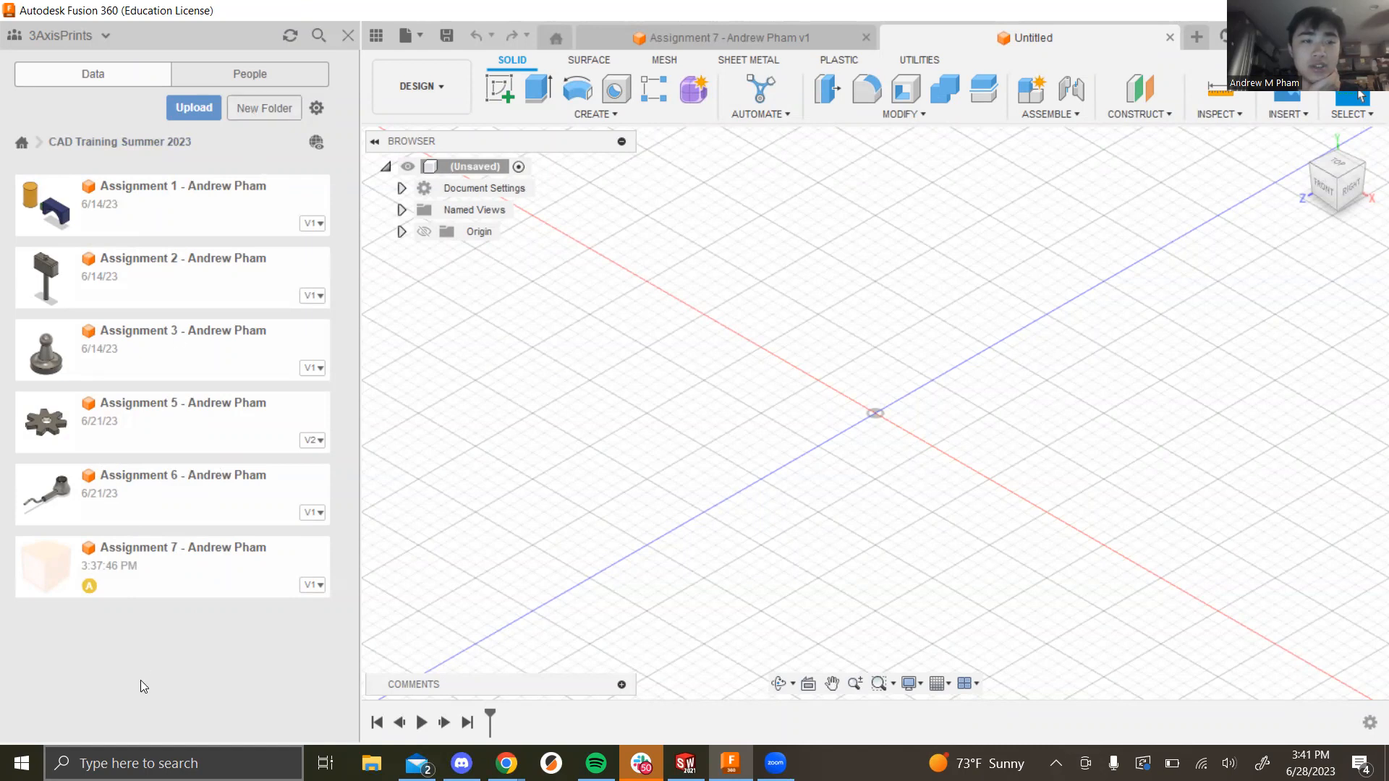
# Step: Create a project folder named 'Assignment 8 - Lego Car' and open it
pyautogui.click(258, 111)
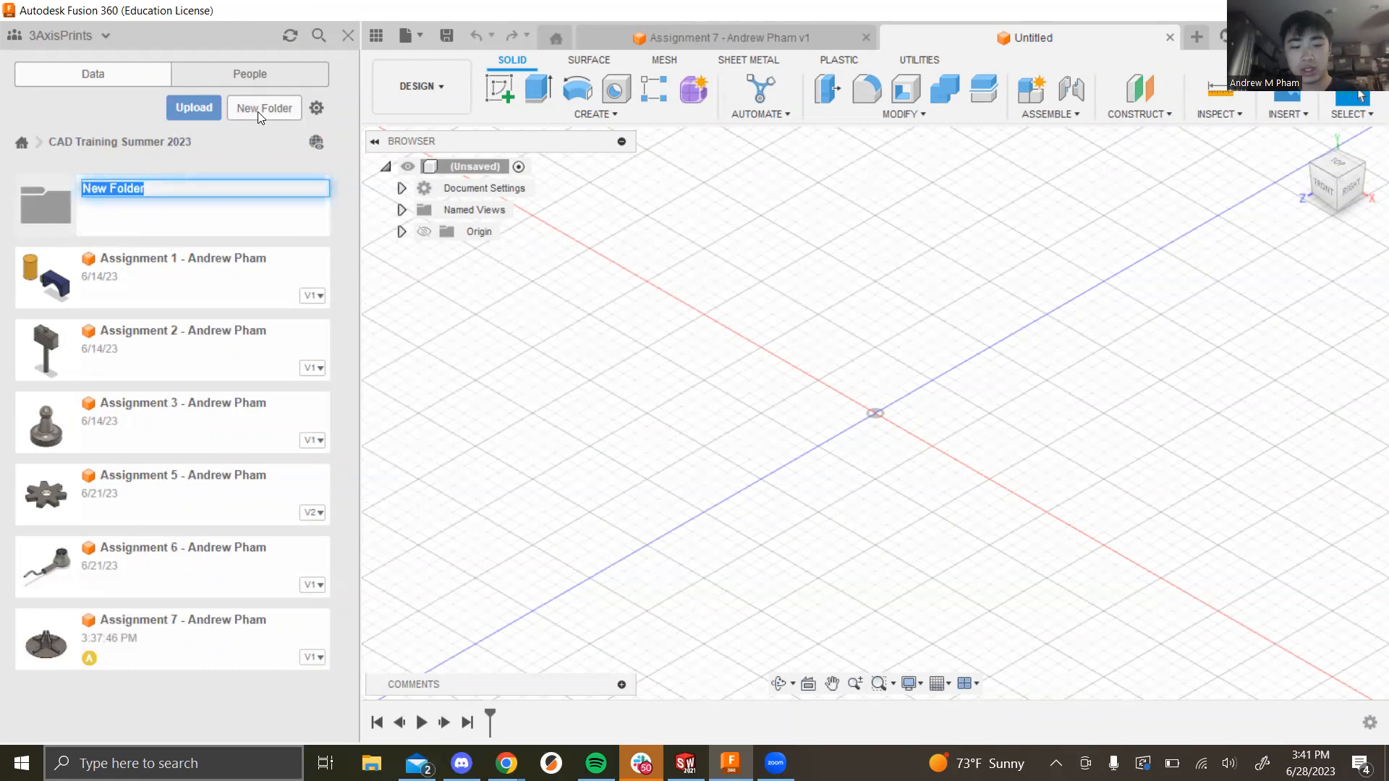
pyautogui.write('Assig')
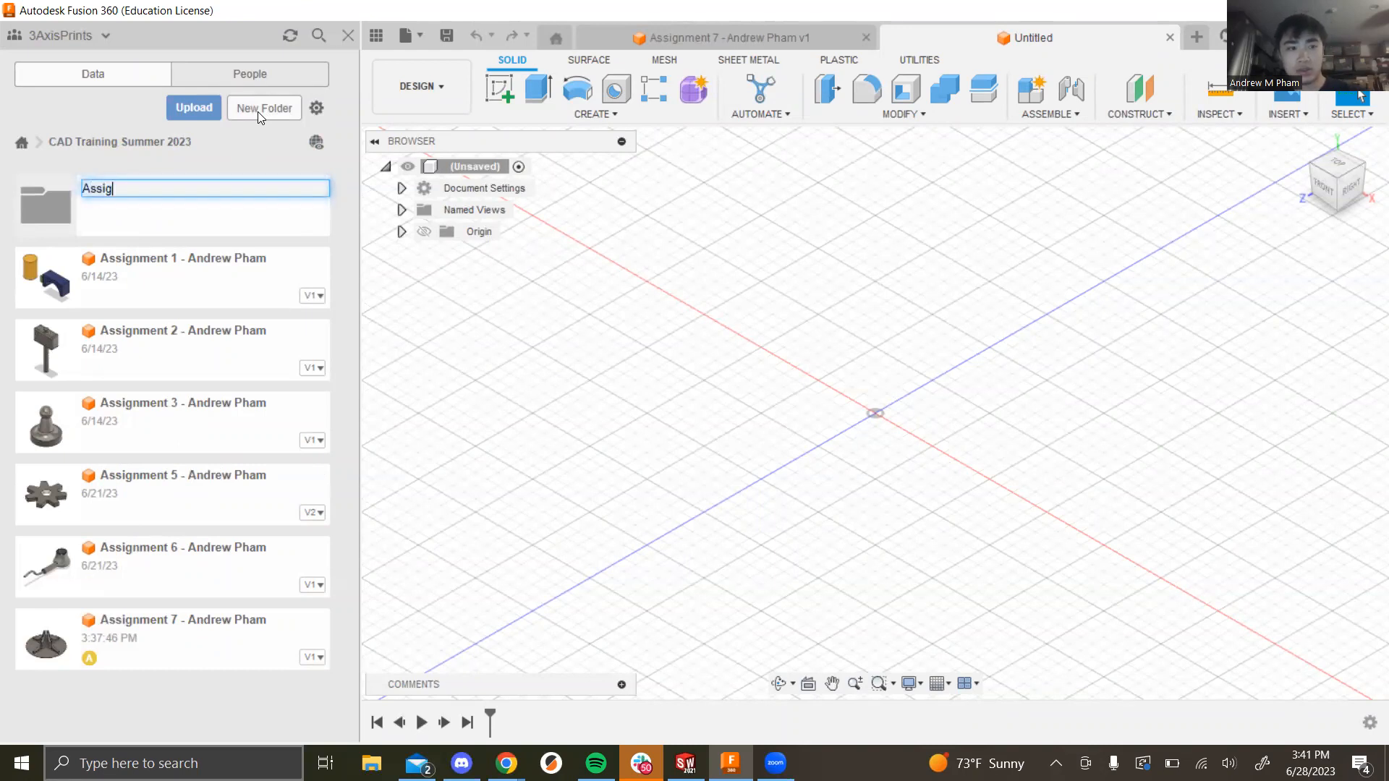
pyautogui.write('nment 8 - Lego Car')
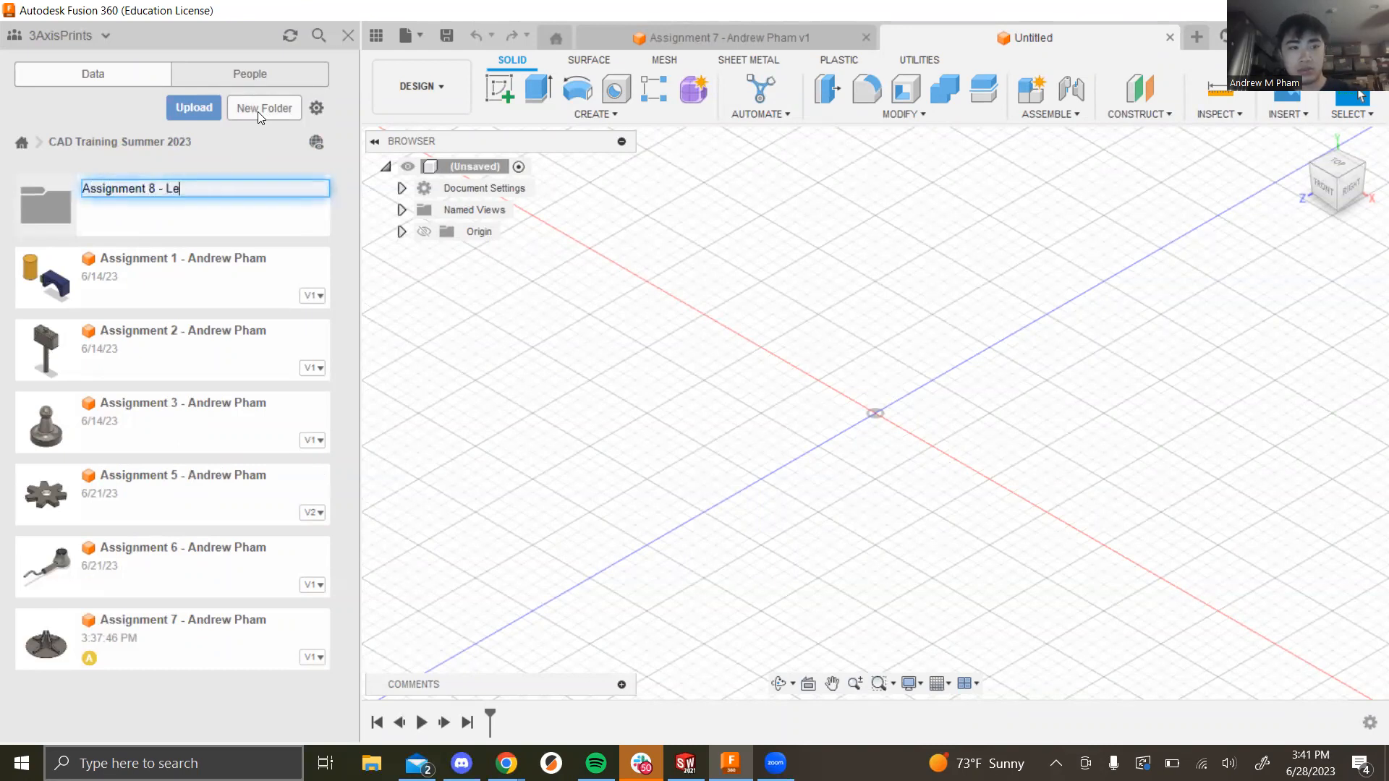
pyautogui.press('Return')
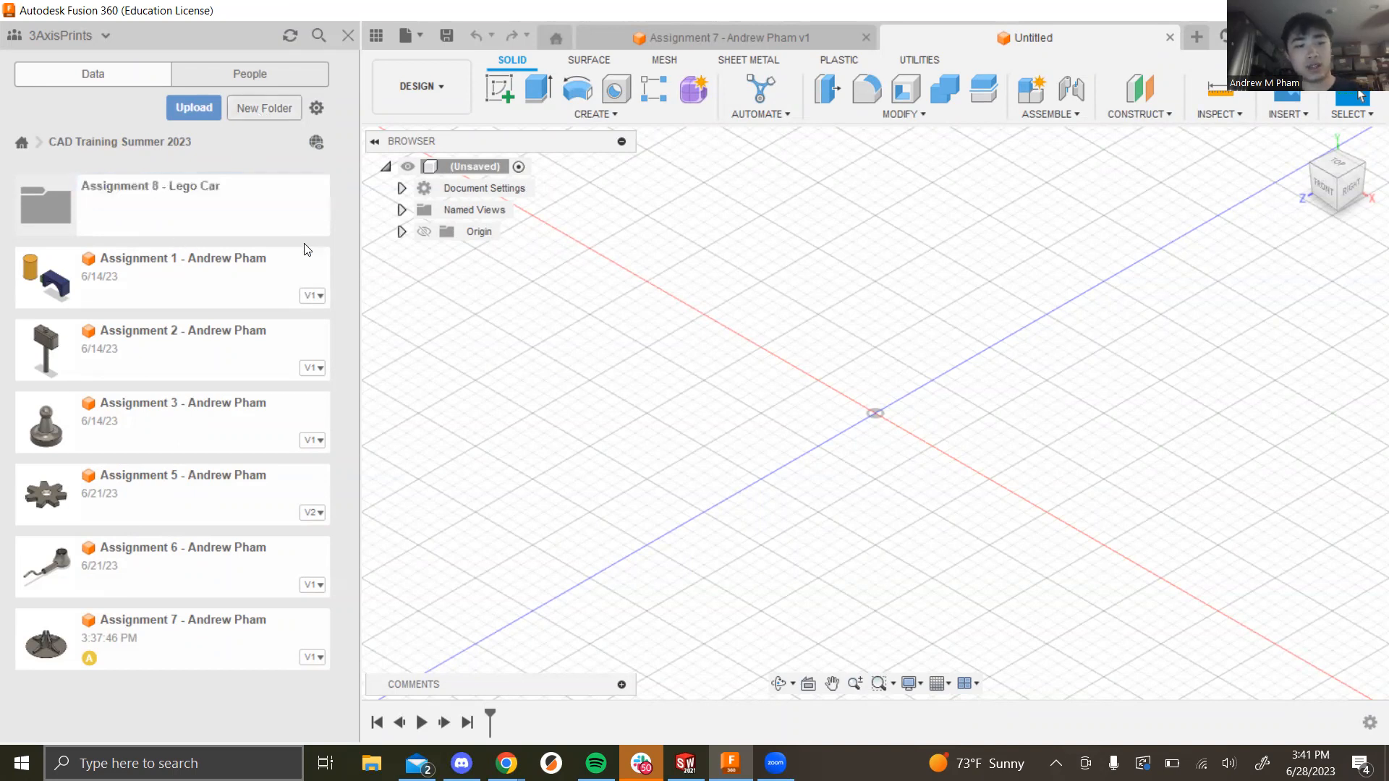
pyautogui.click(237, 207)
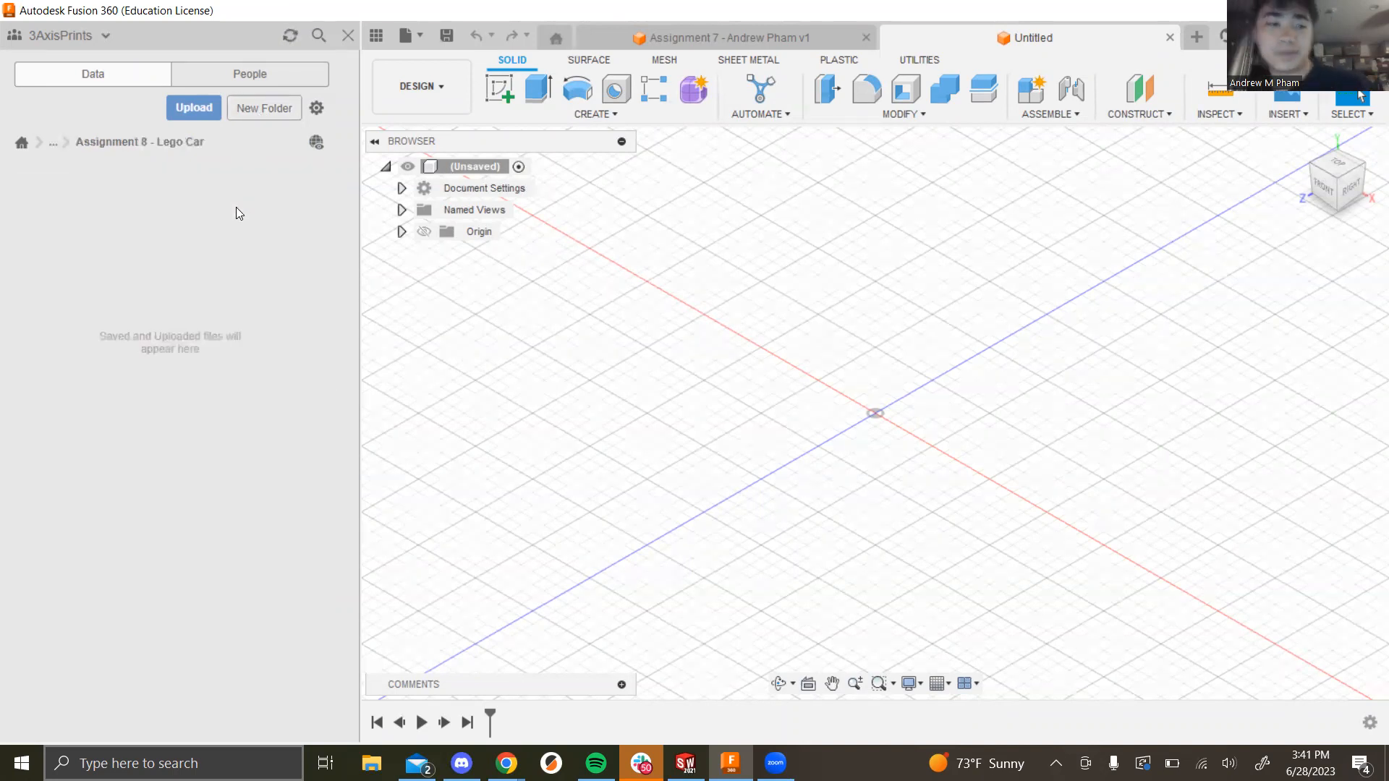
# Step: Upload all ten extracted Lego part files into the folder and dismiss the upload status
pyautogui.click(189, 109)
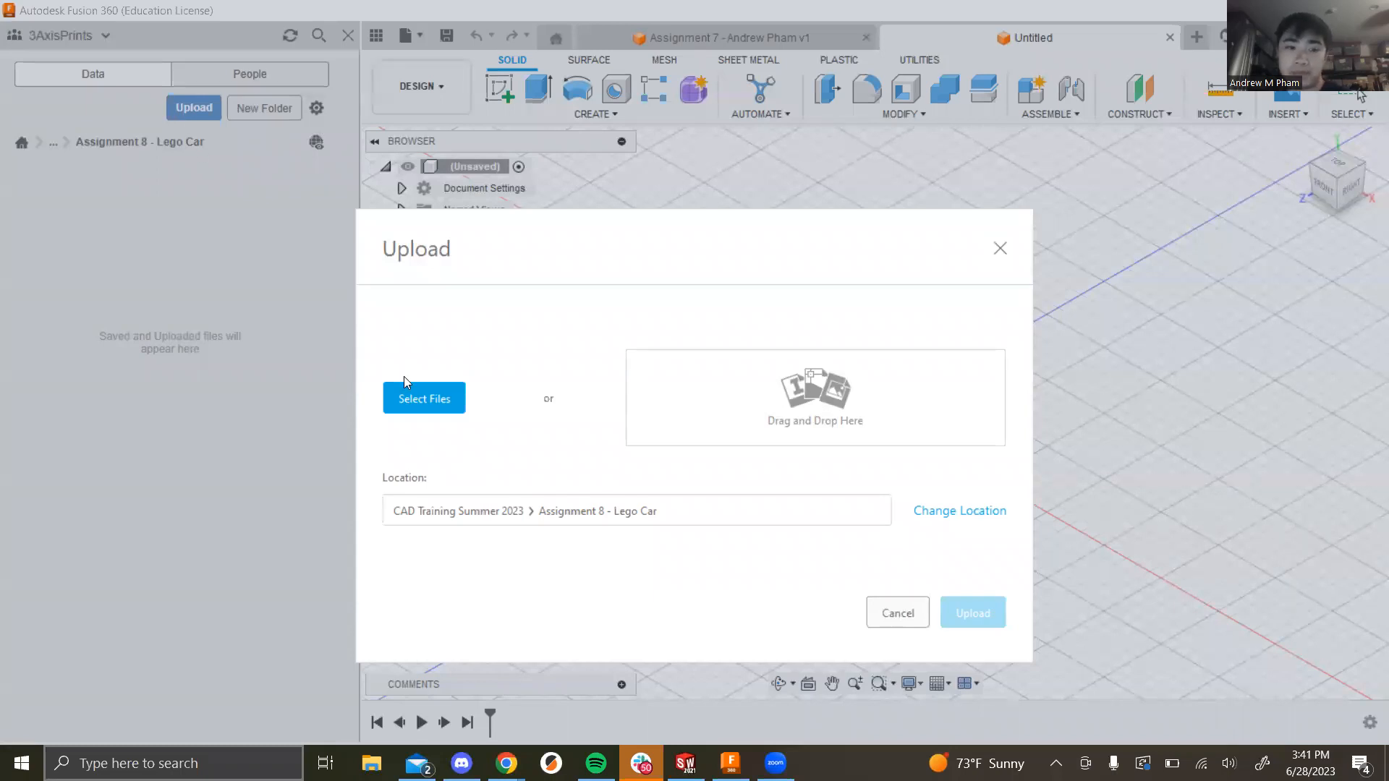
pyautogui.click(441, 405)
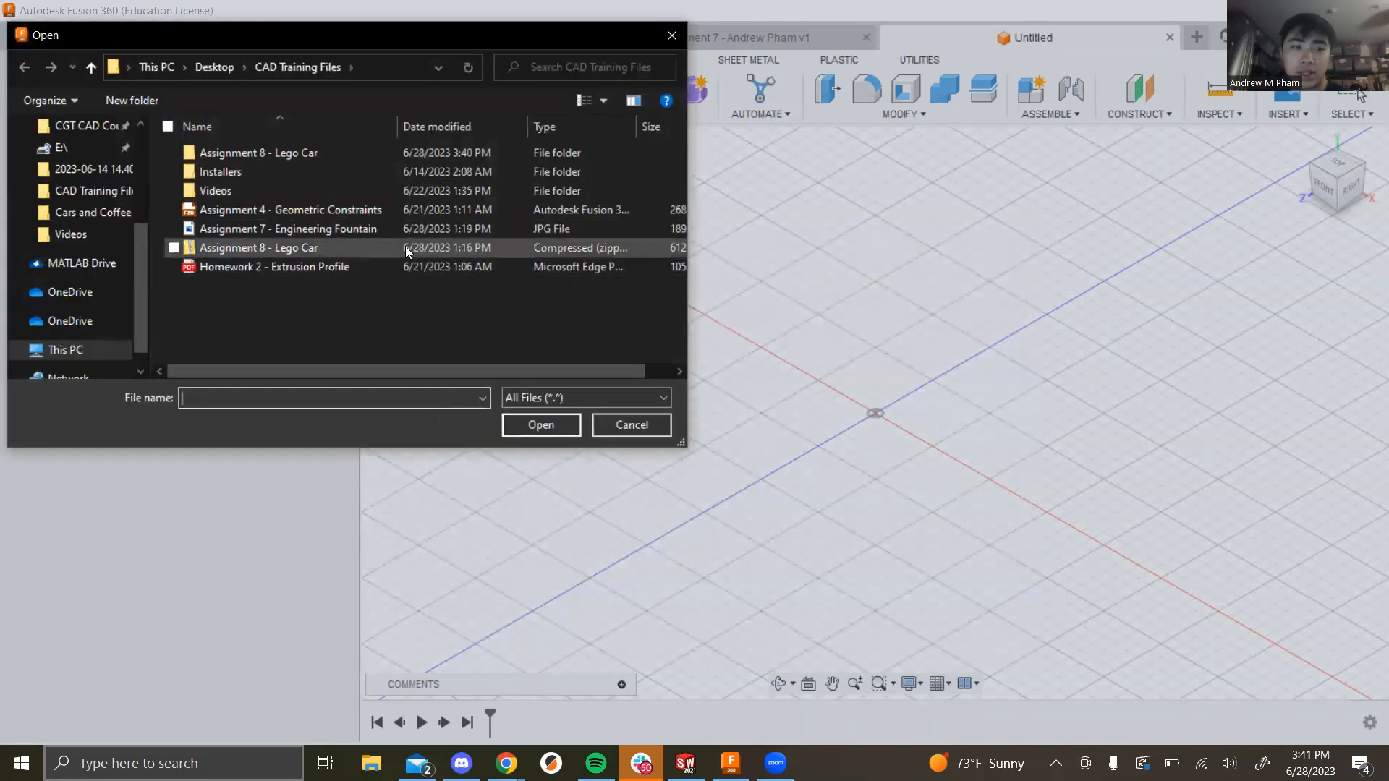
pyautogui.doubleClick(281, 152)
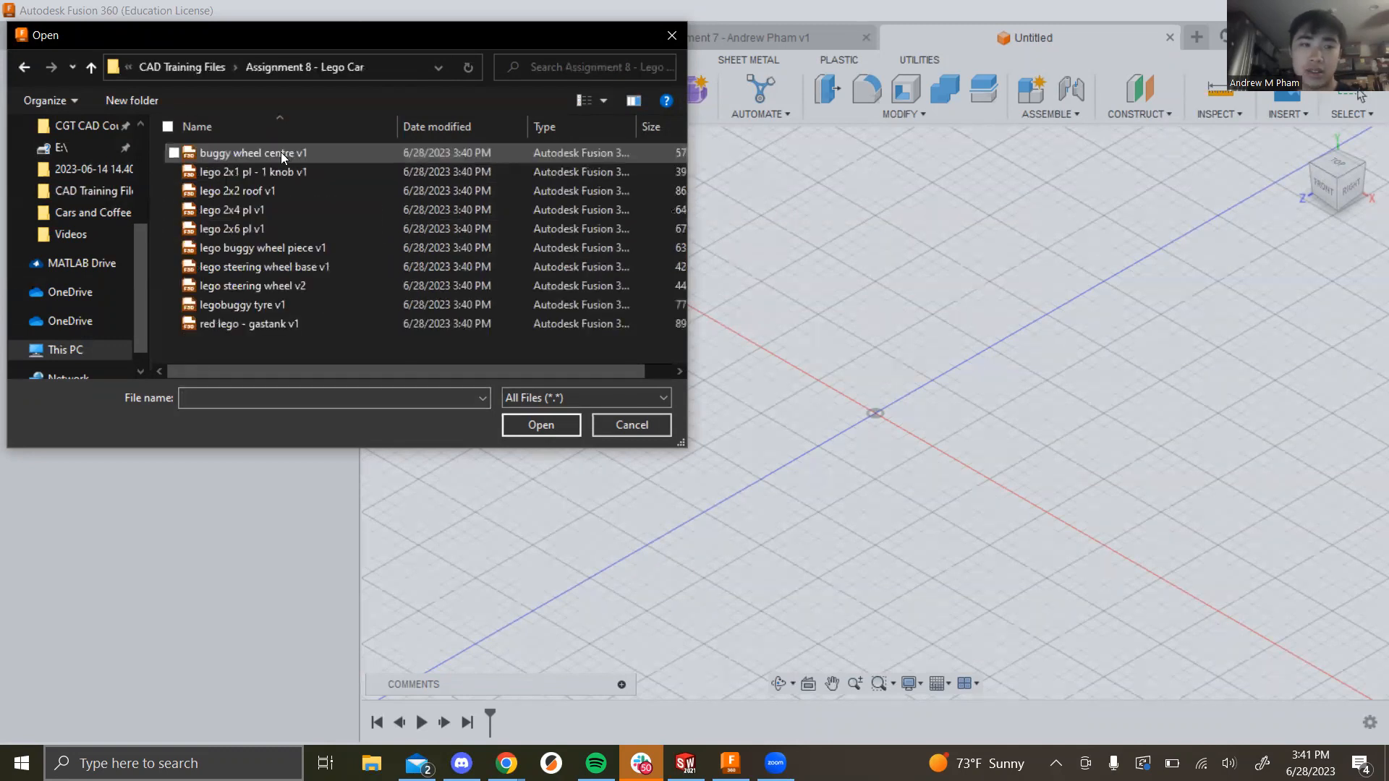
pyautogui.click(322, 327)
pyautogui.hotkey('ctrl', 'a')
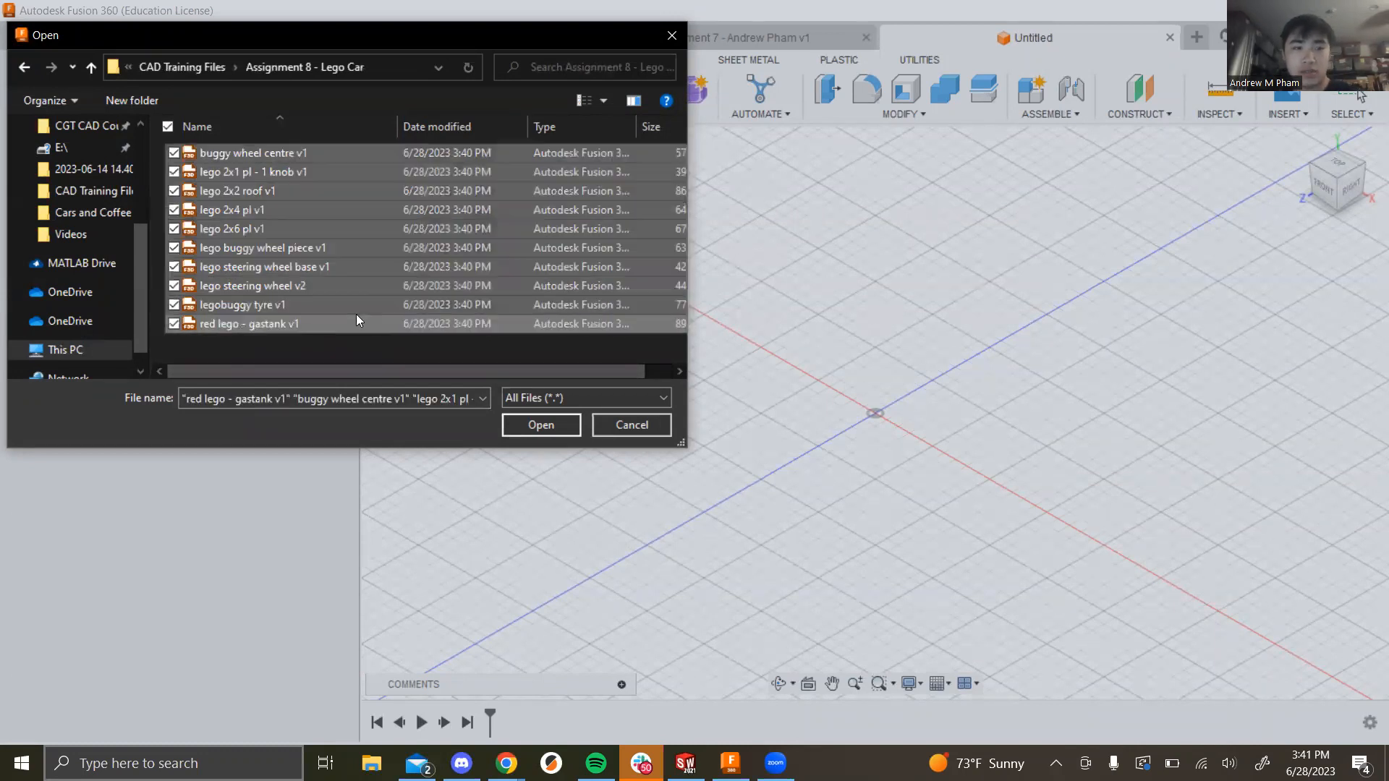
pyautogui.click(535, 426)
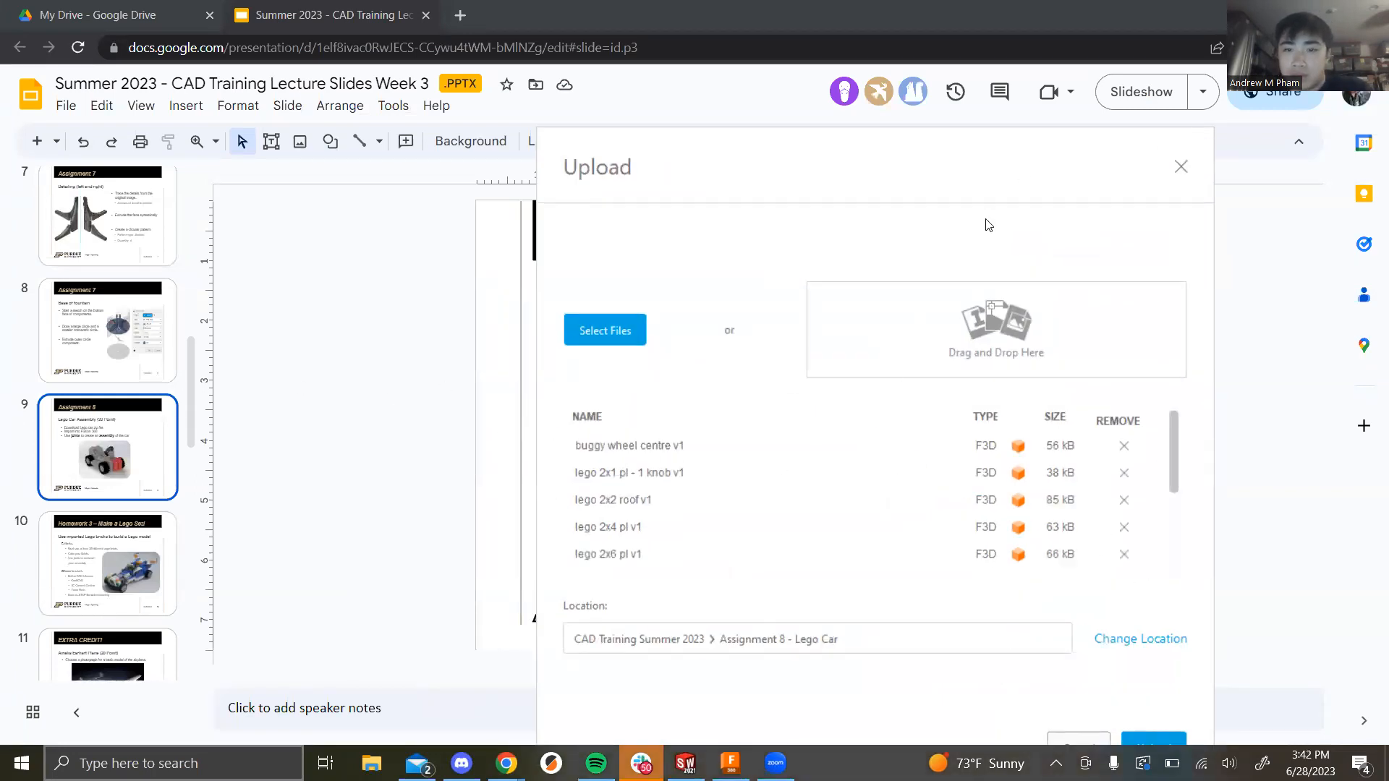
pyautogui.moveTo(939, 158); pyautogui.dragTo(865, 74)
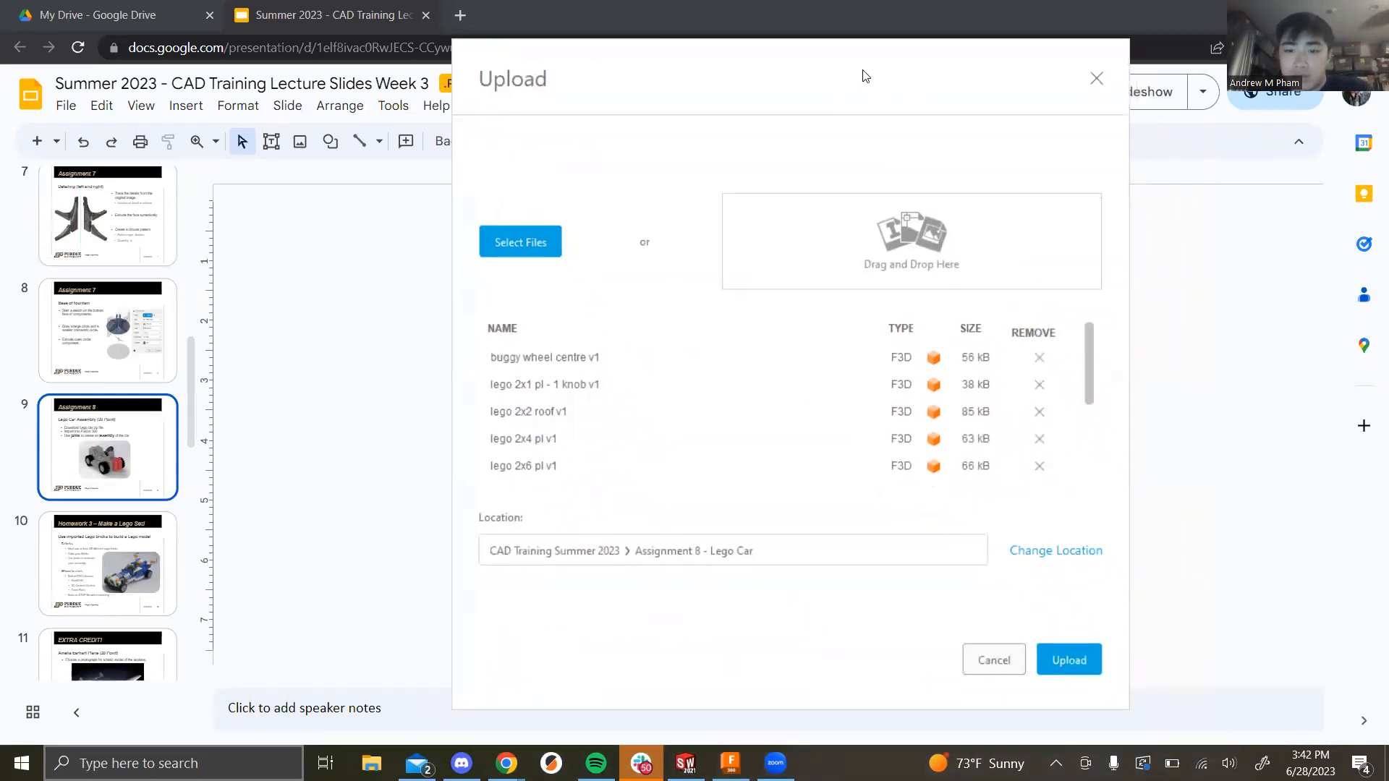
pyautogui.click(1056, 656)
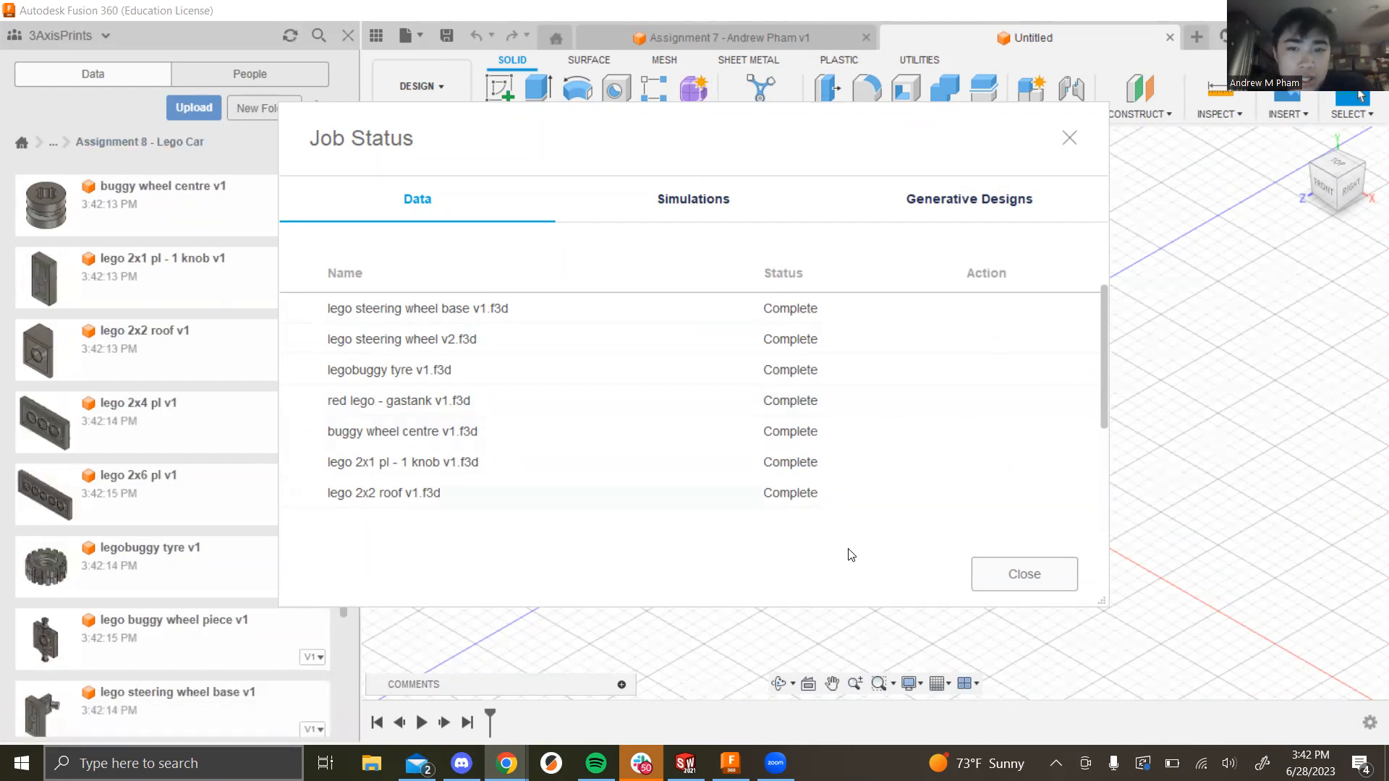
pyautogui.click(1023, 574)
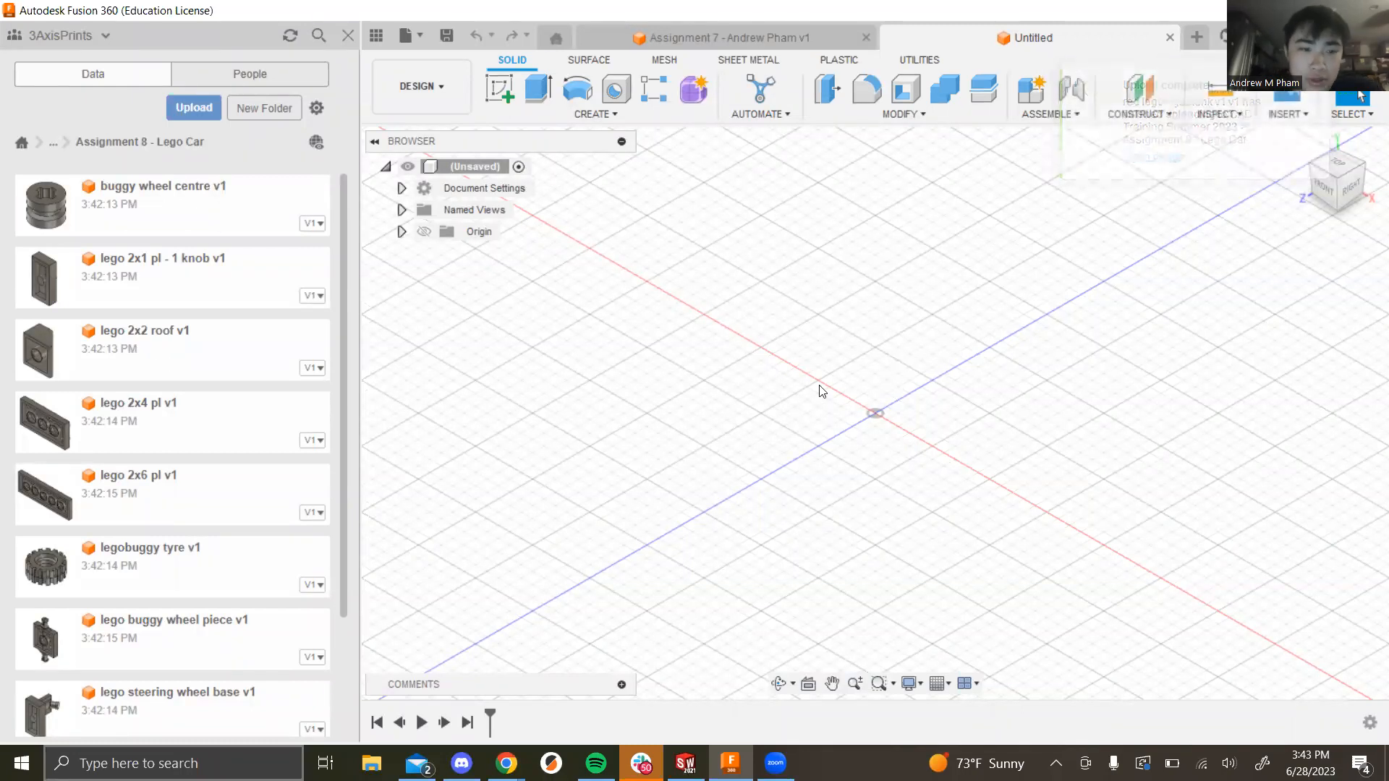
# Step: Check the uploaded parts in the Data Panel, then return to the Assignment 8 slide
pyautogui.scroll(2, 201, 394)
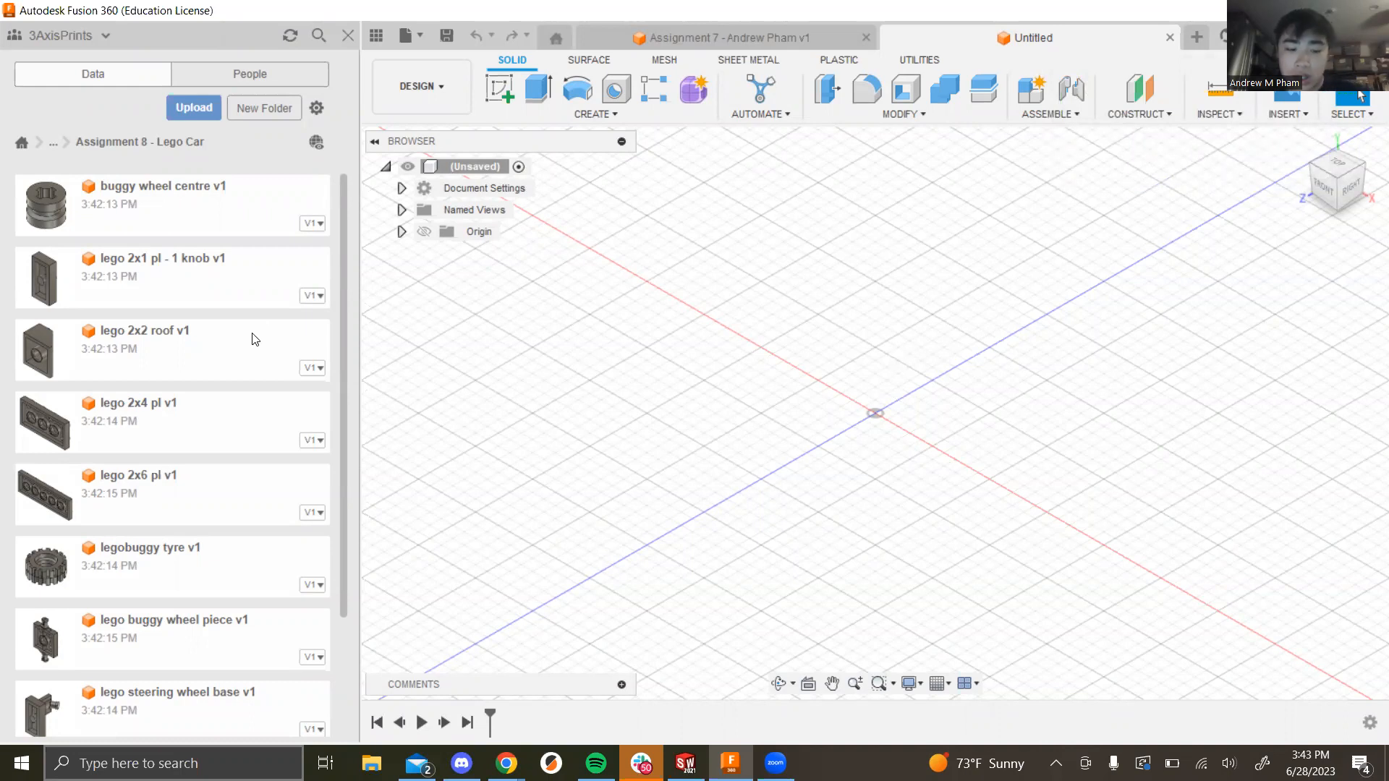
pyautogui.hotkey('alt', 'Tab')
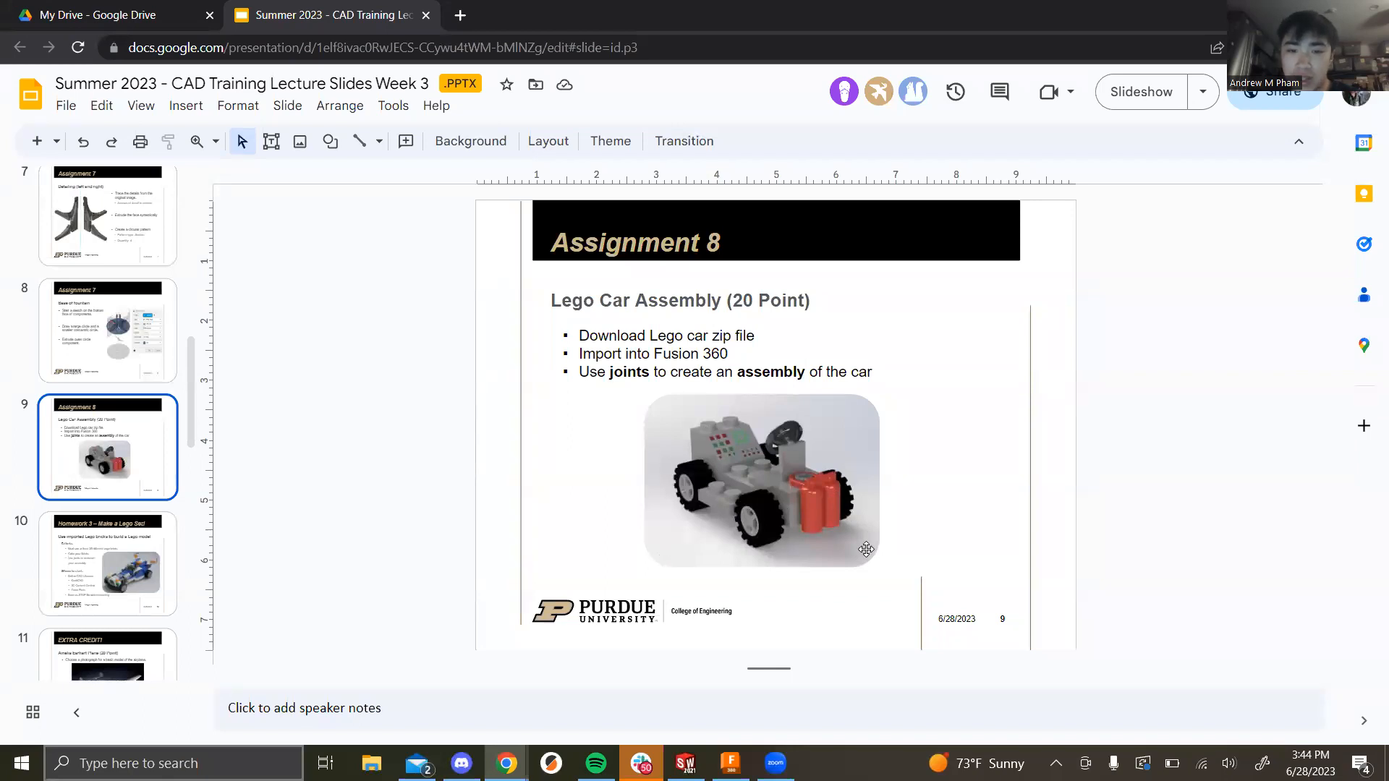
# Step: Return to Fusion 360 and bring up the Save dialog for the untitled design
pyautogui.hotkey('alt', 'Tab')
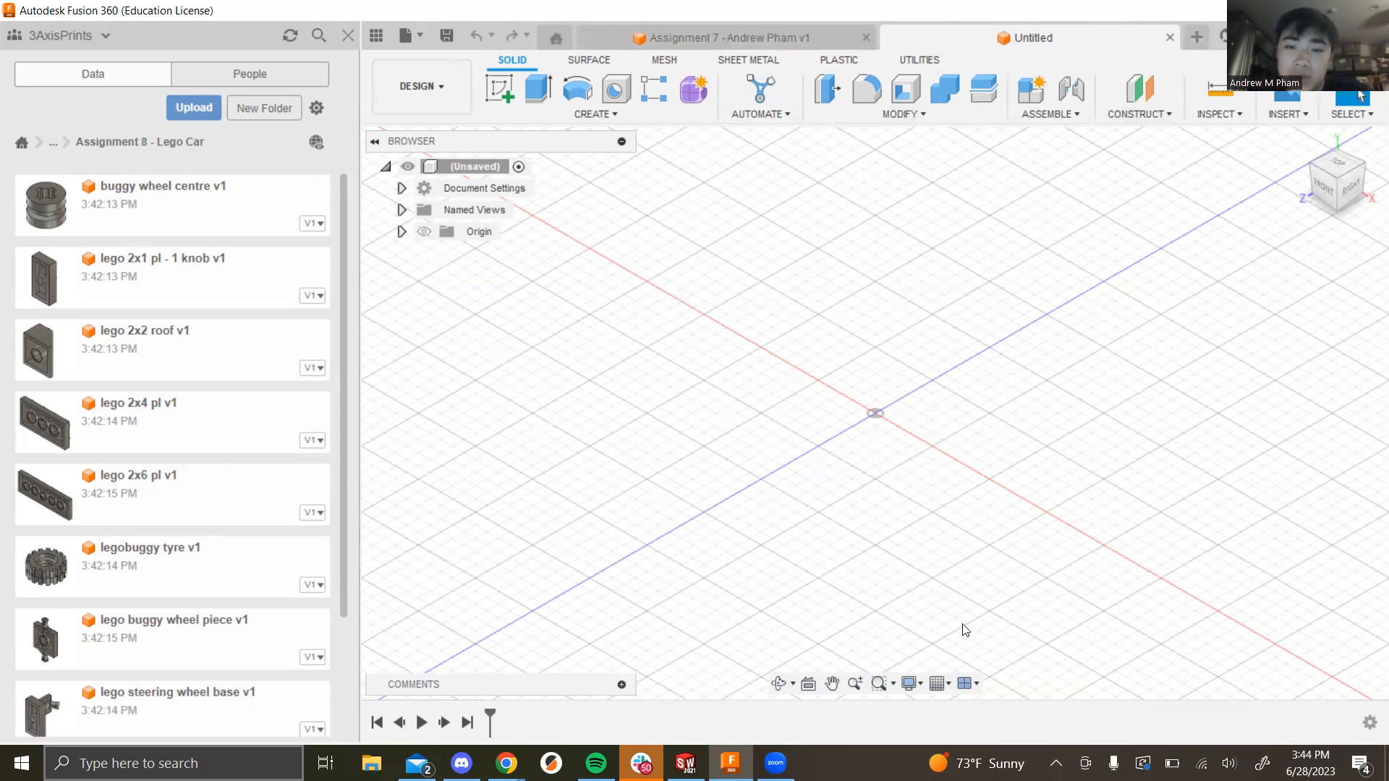
pyautogui.click(445, 40)
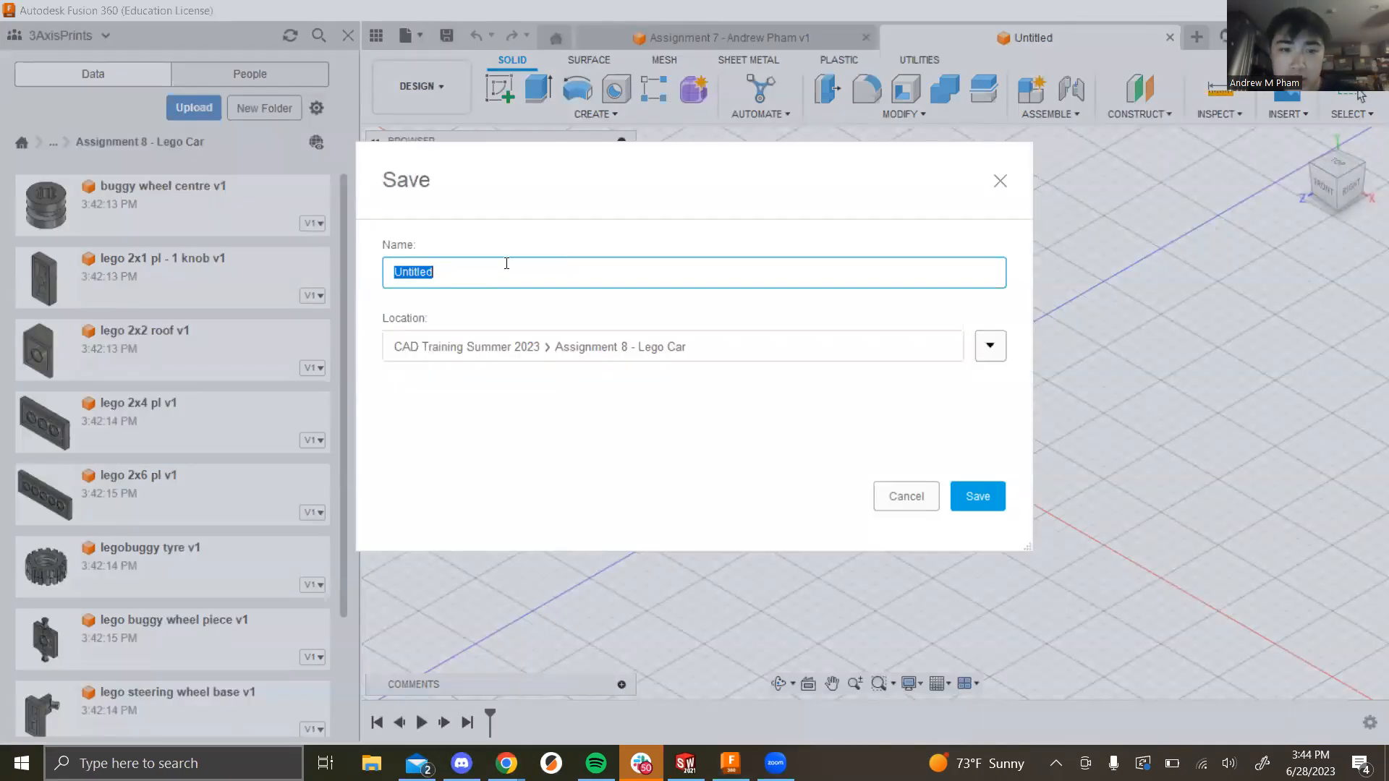
# Step: Name the design 'Lego Car Assem' and save it in the Assignment 8 - Lego Car folder
pyautogui.write('Assi')
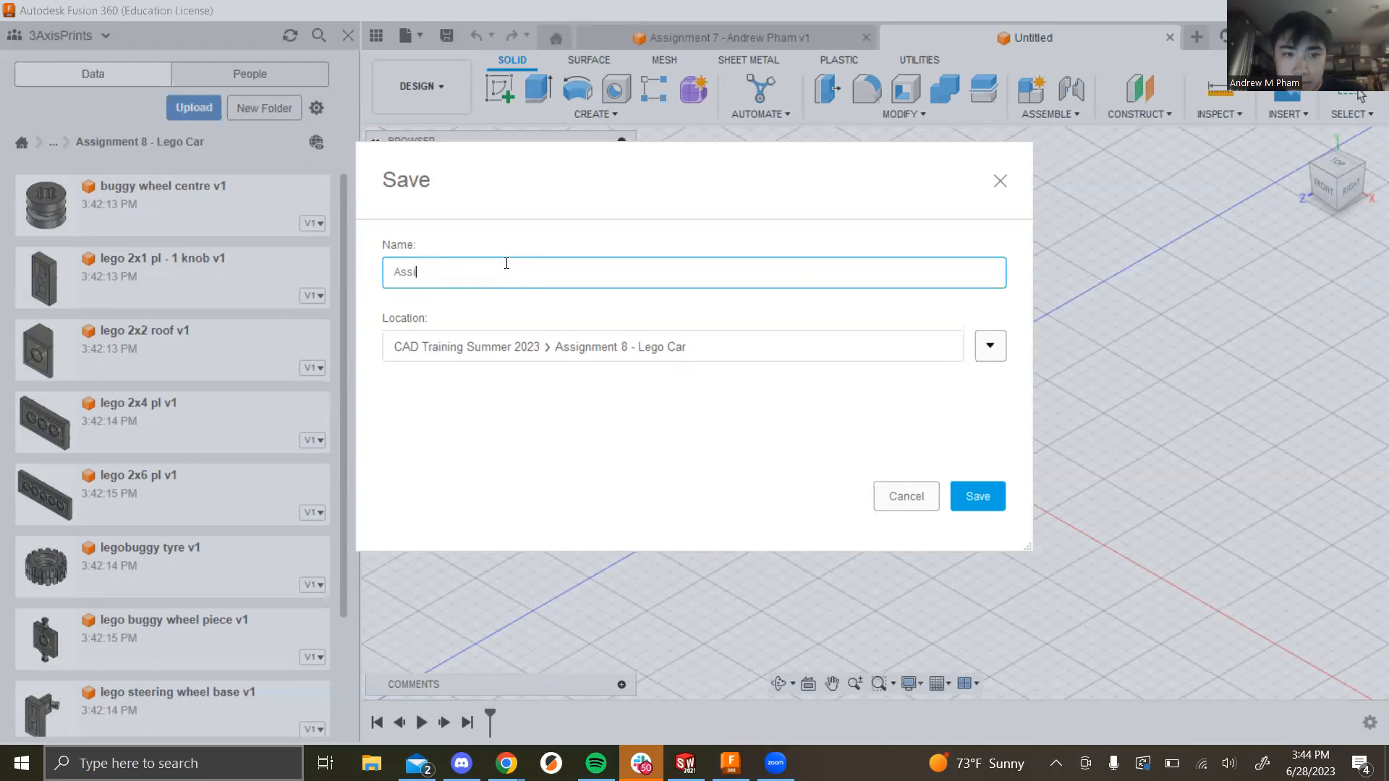
pyautogui.write('gnme')
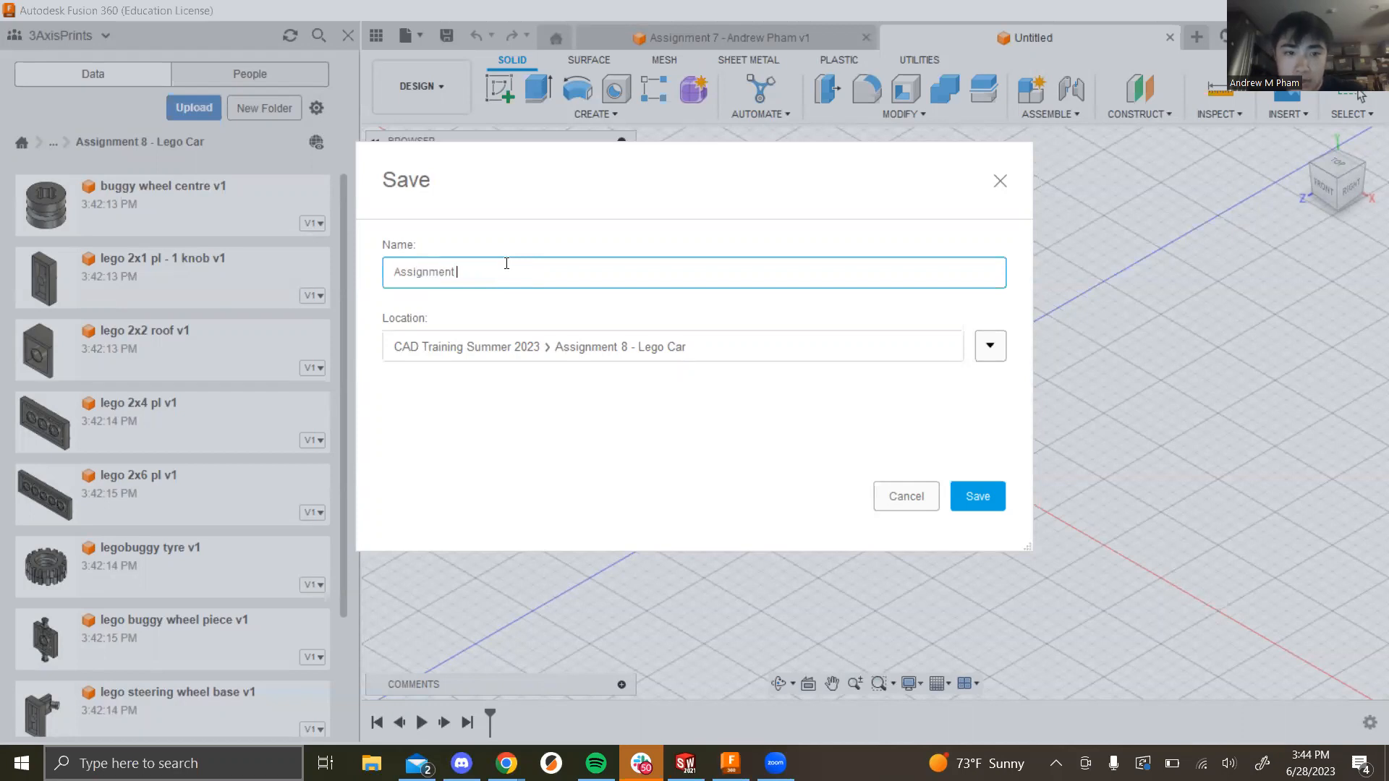
pyautogui.hotkey('ctrl', 'BackSpace')
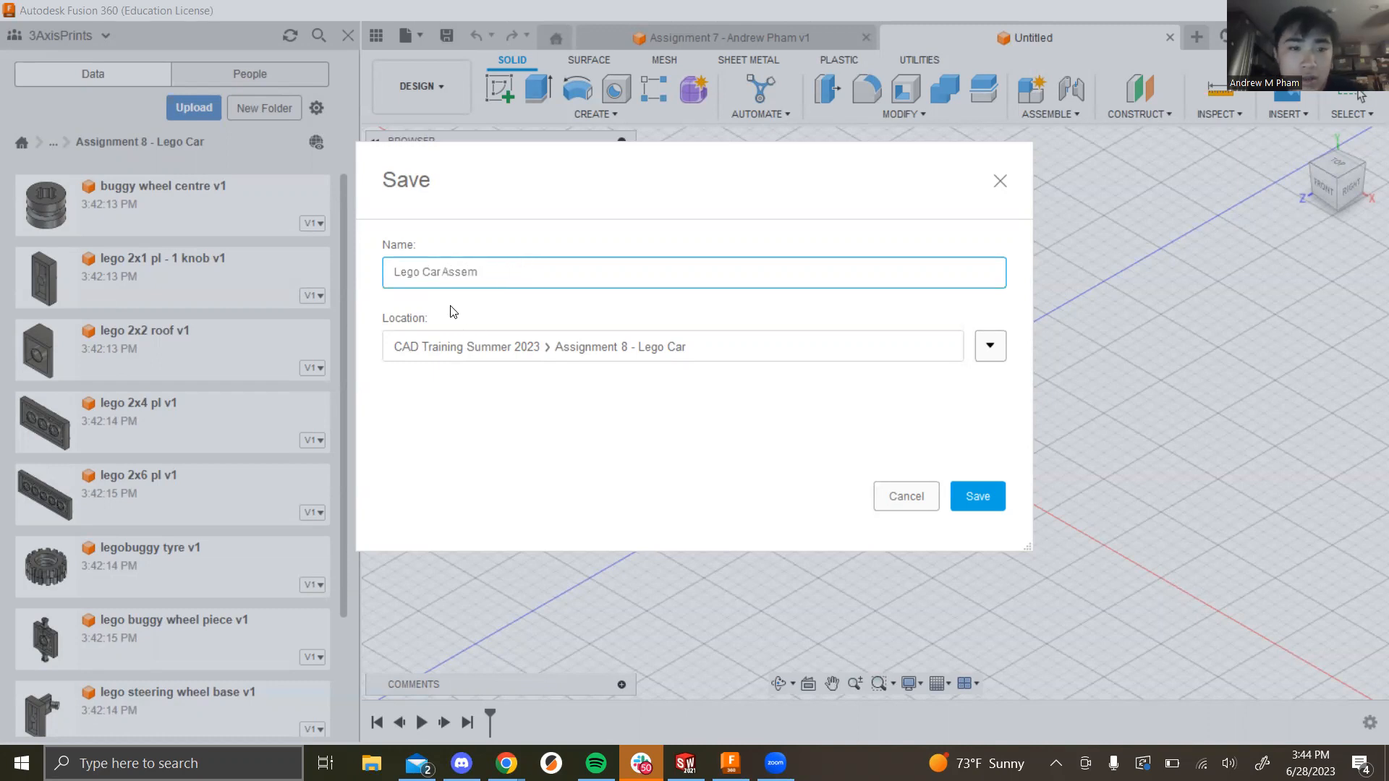
pyautogui.click(970, 489)
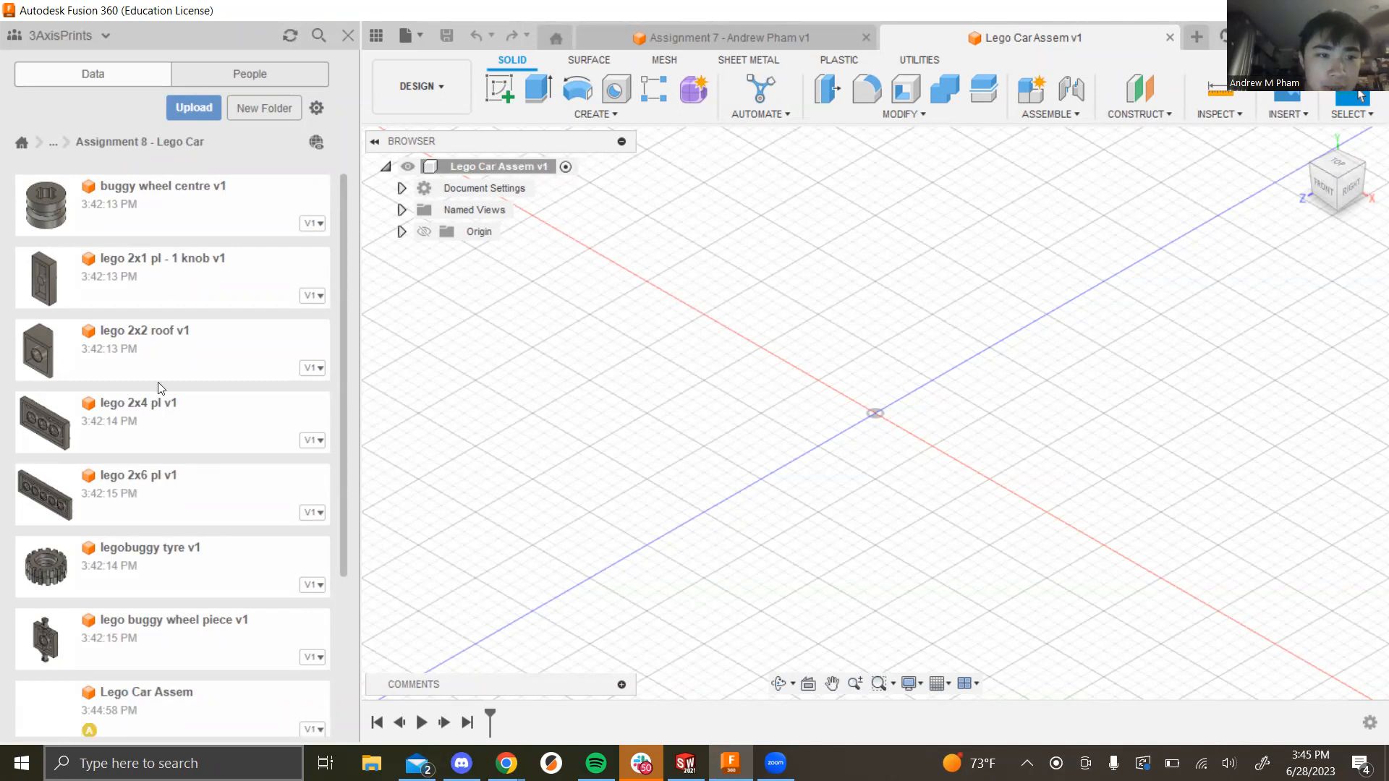
pyautogui.scroll(-3, 285, 229)
# Step: Insert the lego 2x6 pl plate into the design and accept its placement
pyautogui.scroll(3, 285, 229)
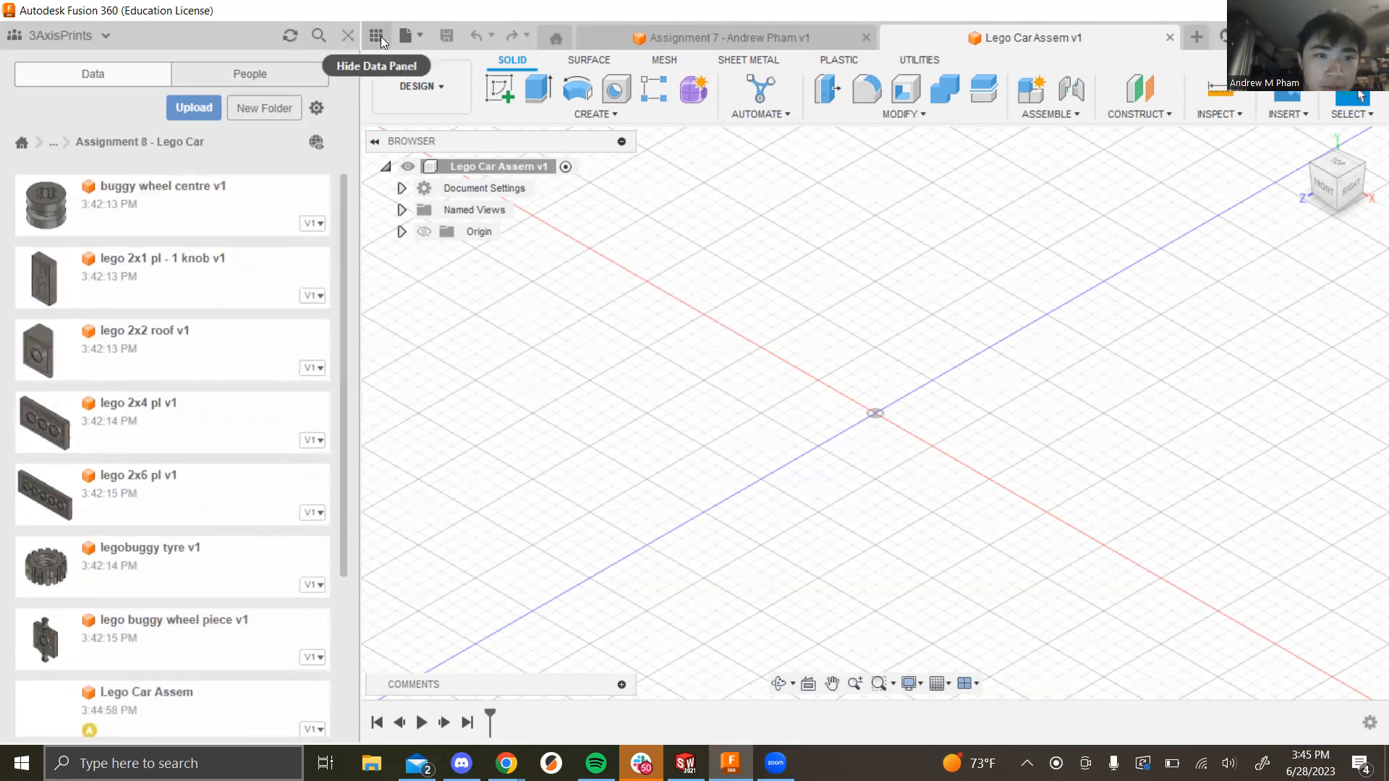
pyautogui.moveTo(62, 501); pyautogui.dragTo(774, 425)
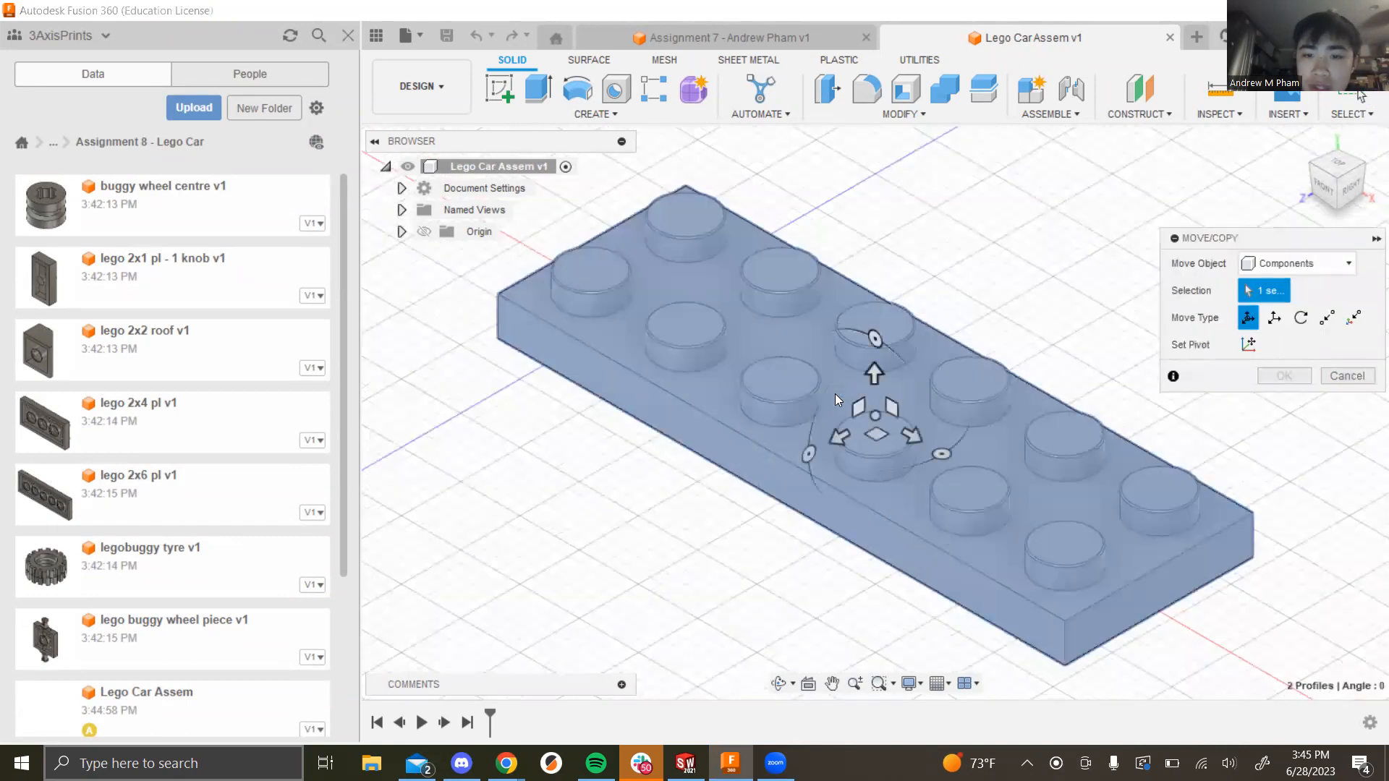
pyautogui.scroll(-6, 681, 434)
pyautogui.scroll(3, 688, 375)
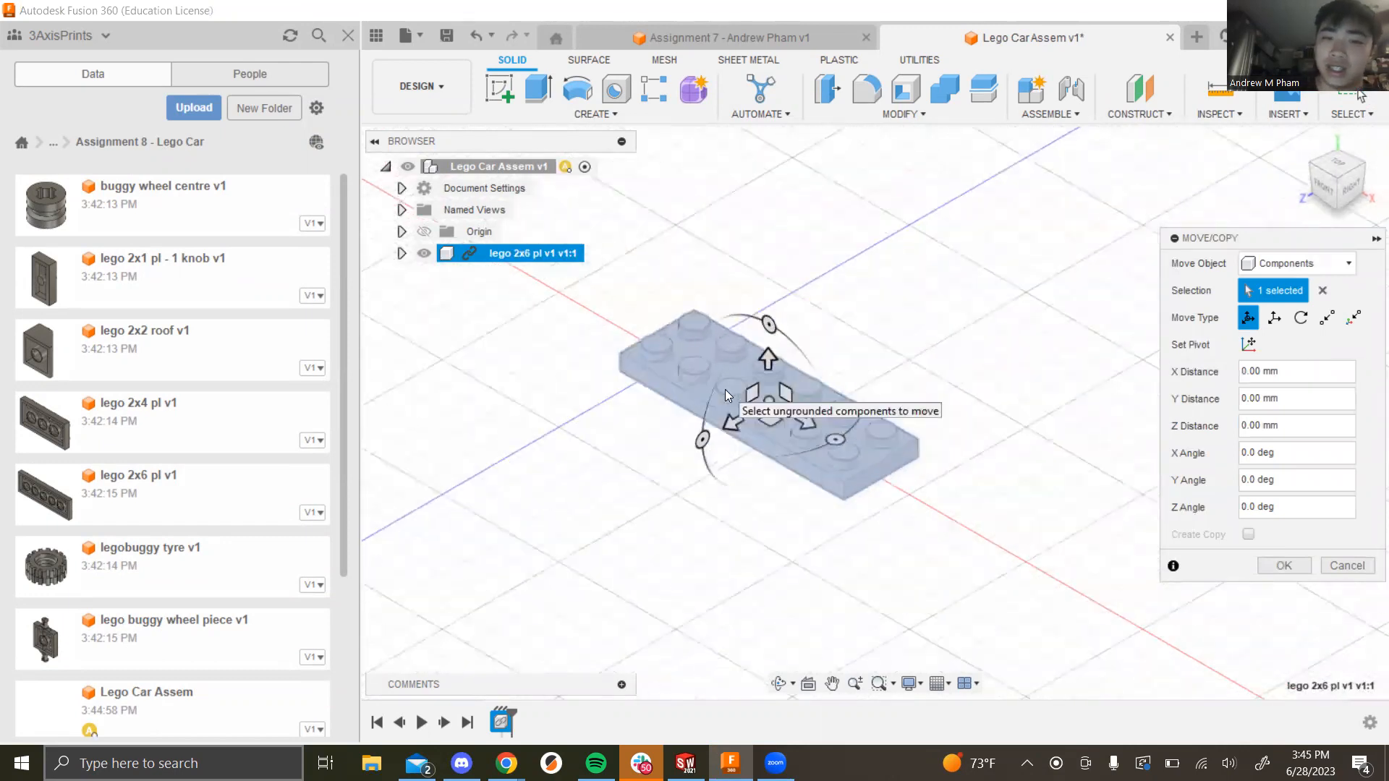
pyautogui.scroll(2, 730, 389)
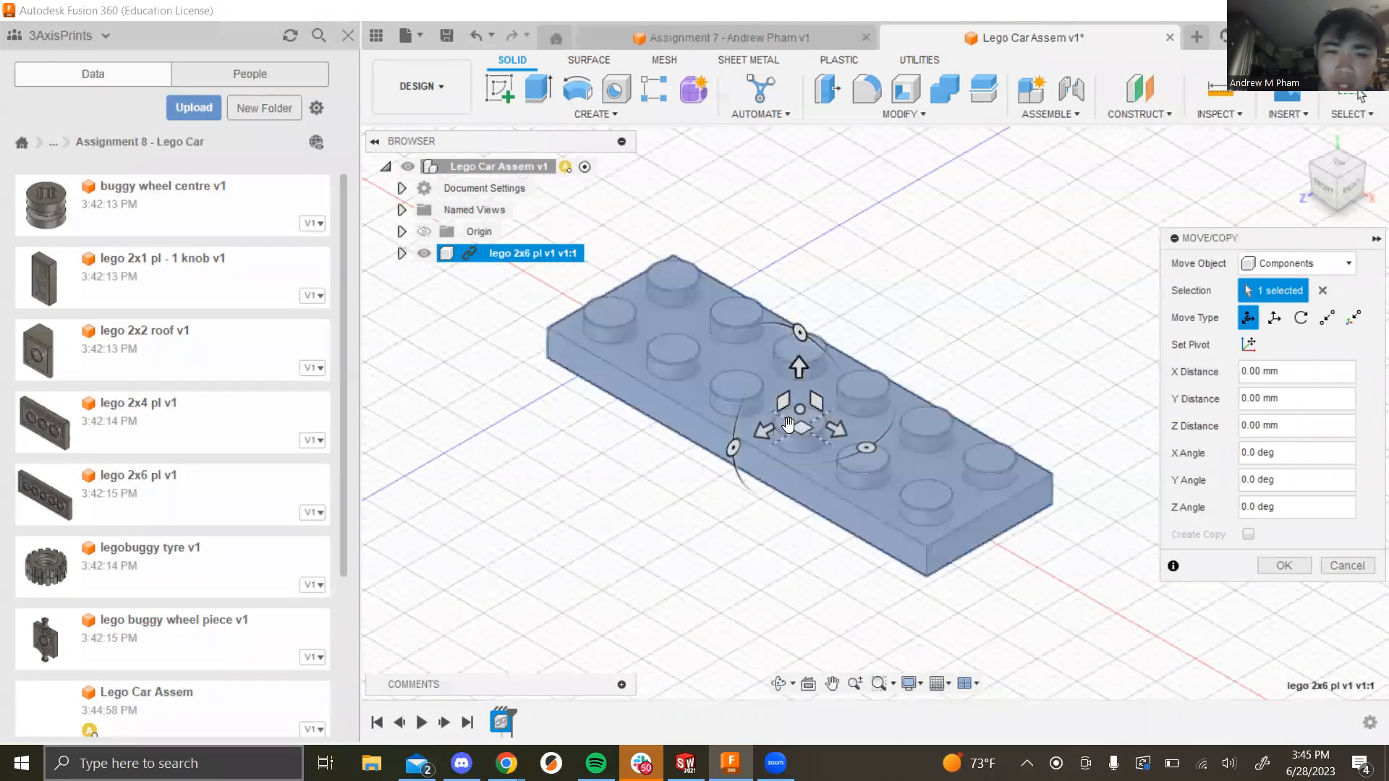
pyautogui.scroll(-3, 772, 404)
pyautogui.scroll(4, 772, 402)
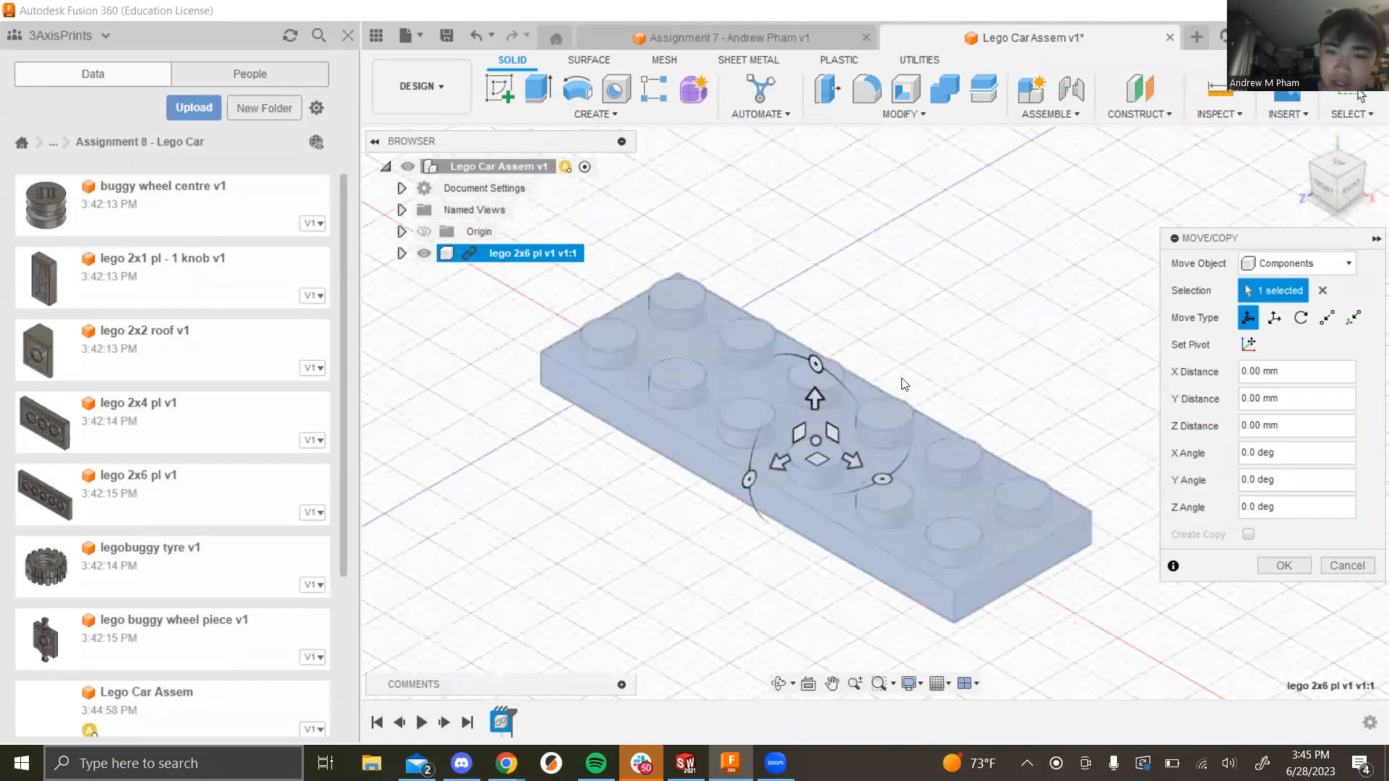
pyautogui.click(1301, 576)
pyautogui.scroll(-3, 894, 459)
# Step: Try moving the plate from its top face with a pivot in Translate mode, then cancel
pyautogui.keyDown('shift'); pyautogui.moveTo(894, 458); pyautogui.dragTo(776, 578, button='middle'); pyautogui.keyUp('shift')
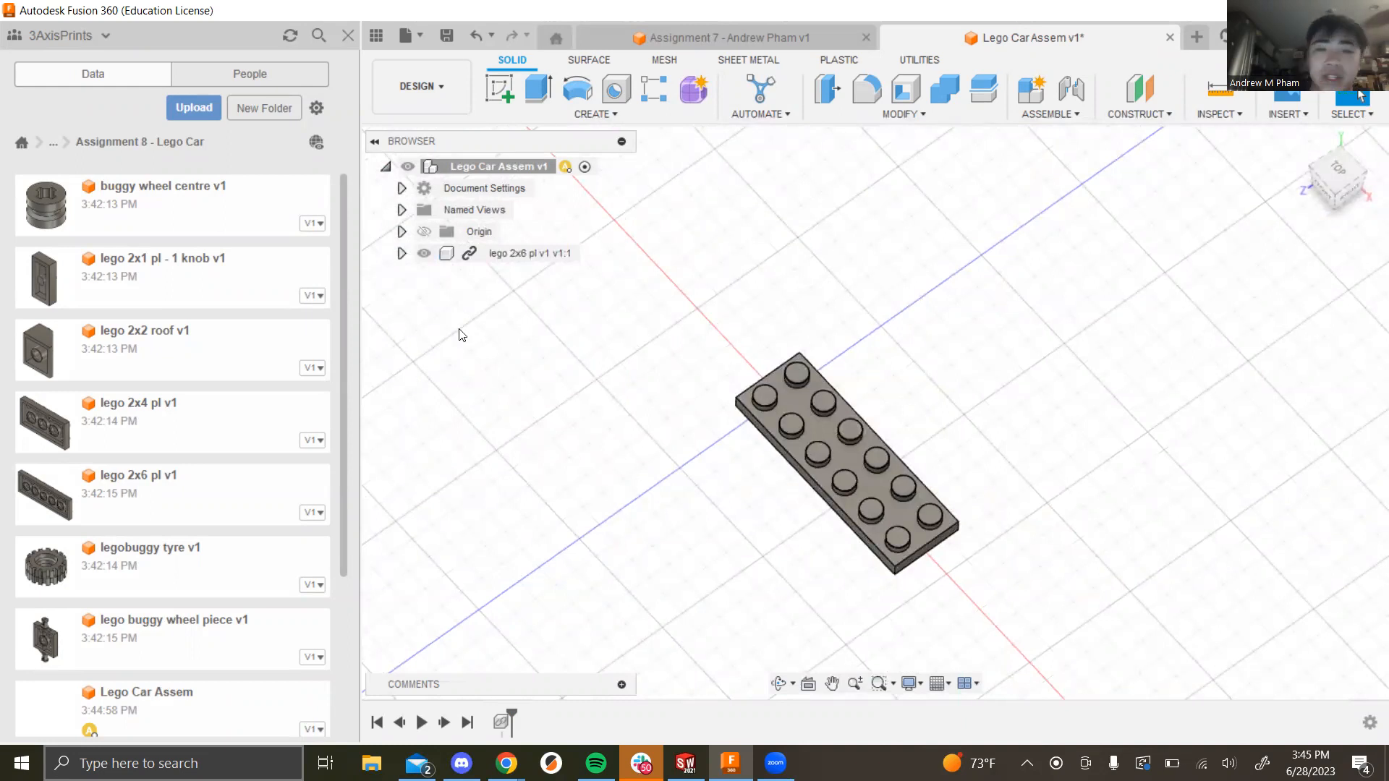
pyautogui.rightClick(790, 405)
pyautogui.click(716, 426)
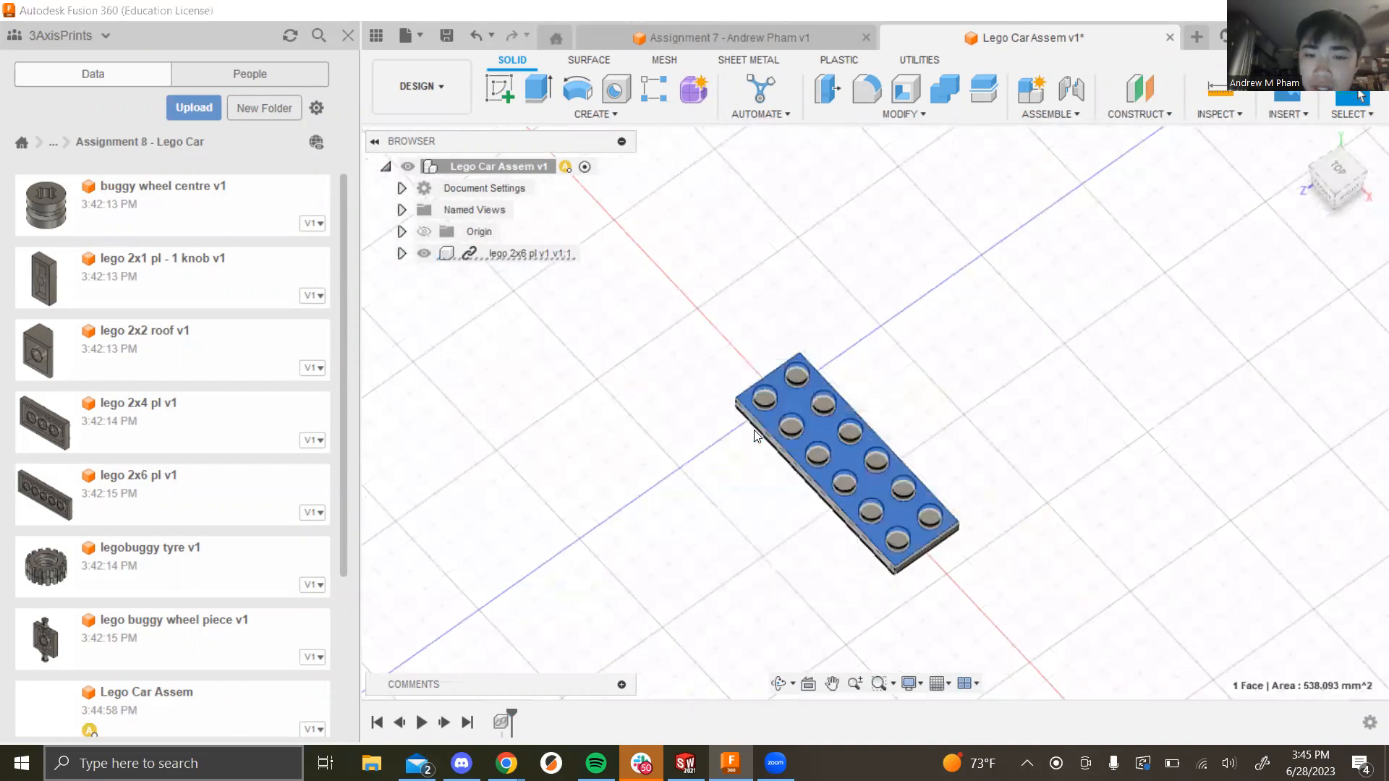
pyautogui.click(1245, 345)
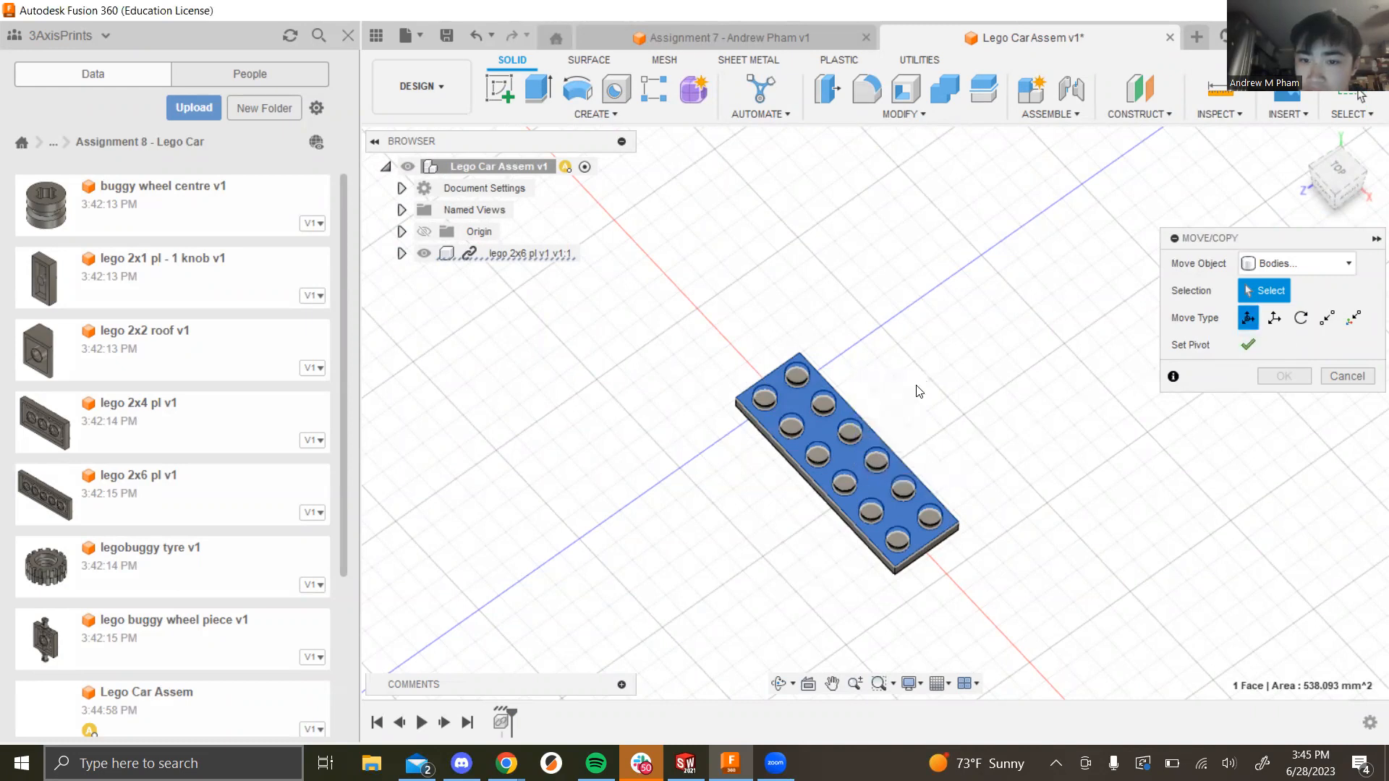
pyautogui.click(1274, 317)
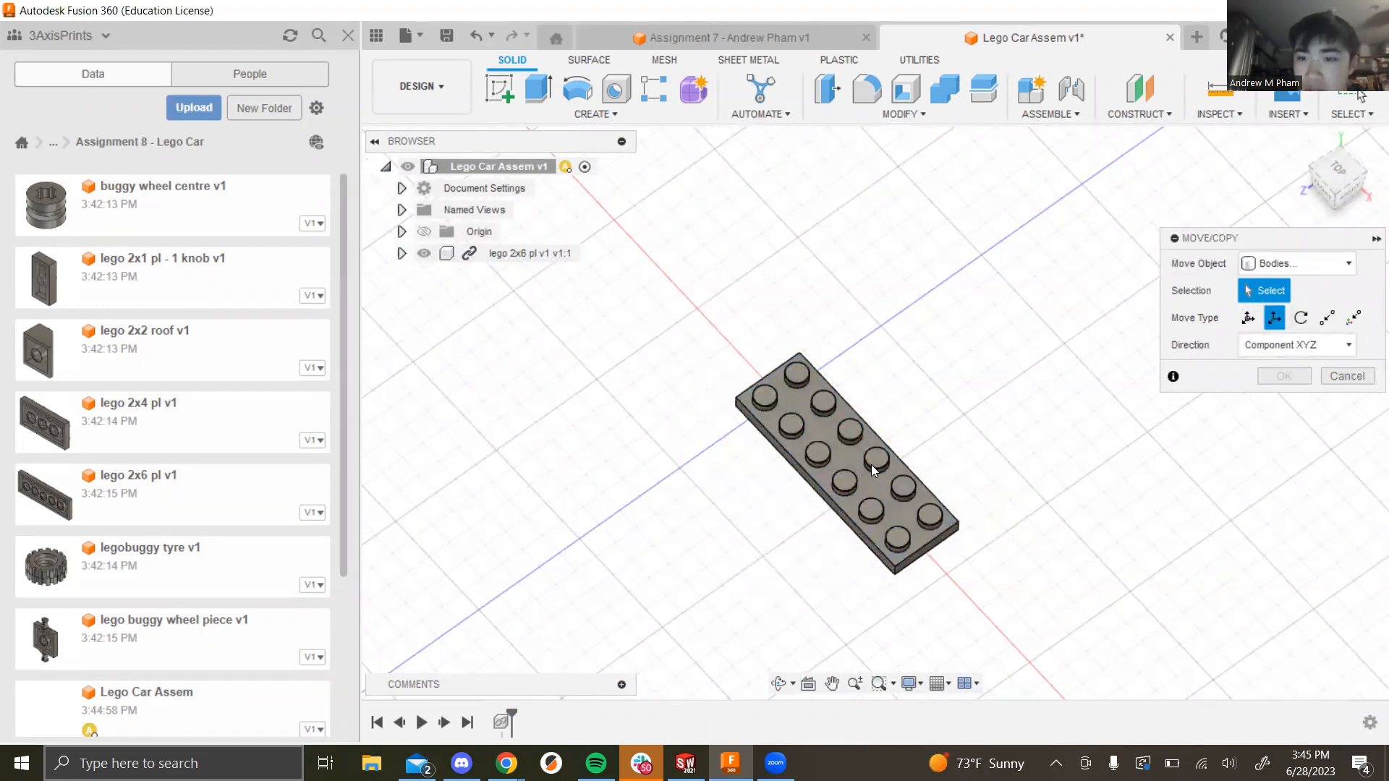
pyautogui.scroll(5, 956, 498)
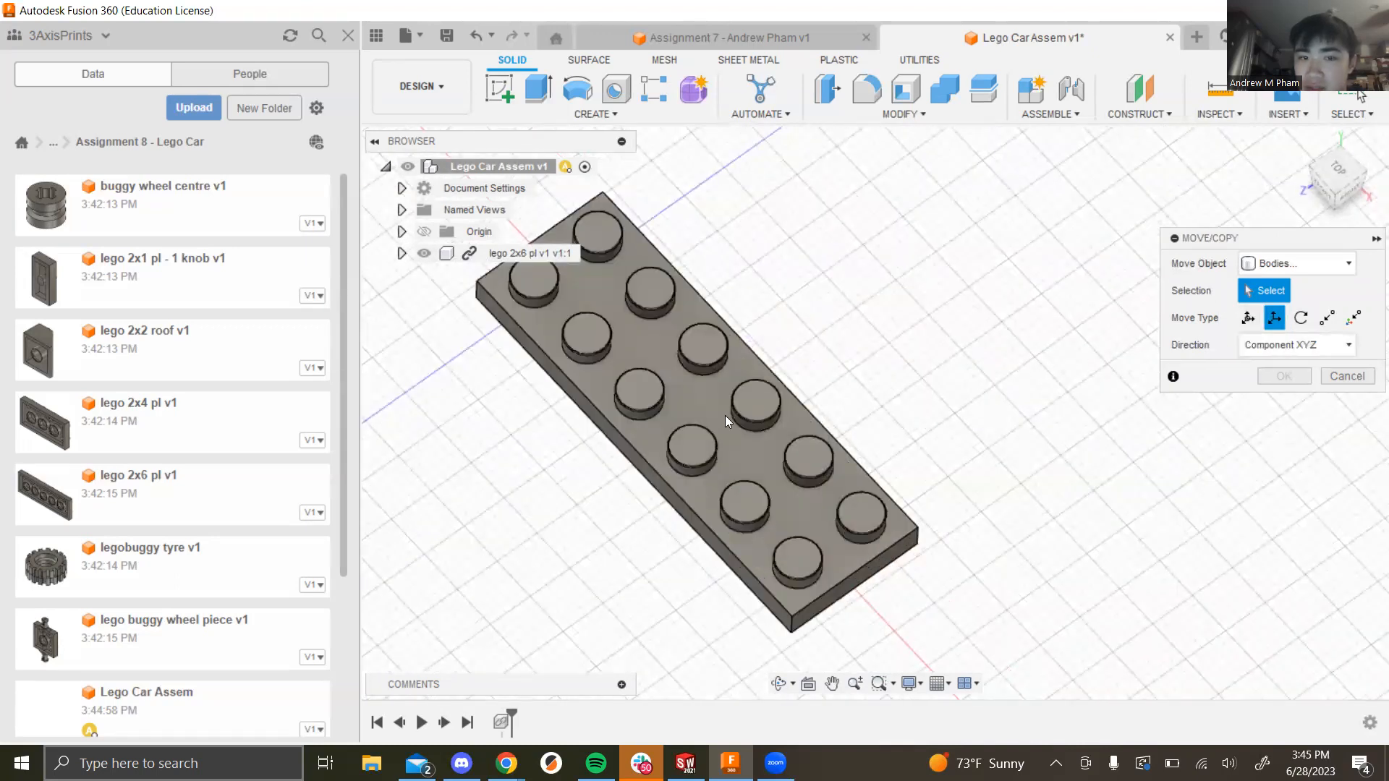
pyautogui.click(1346, 376)
# Step: Drag the plate component along Z, then reset Z distance to 0 and close the move
pyautogui.rightClick(499, 253)
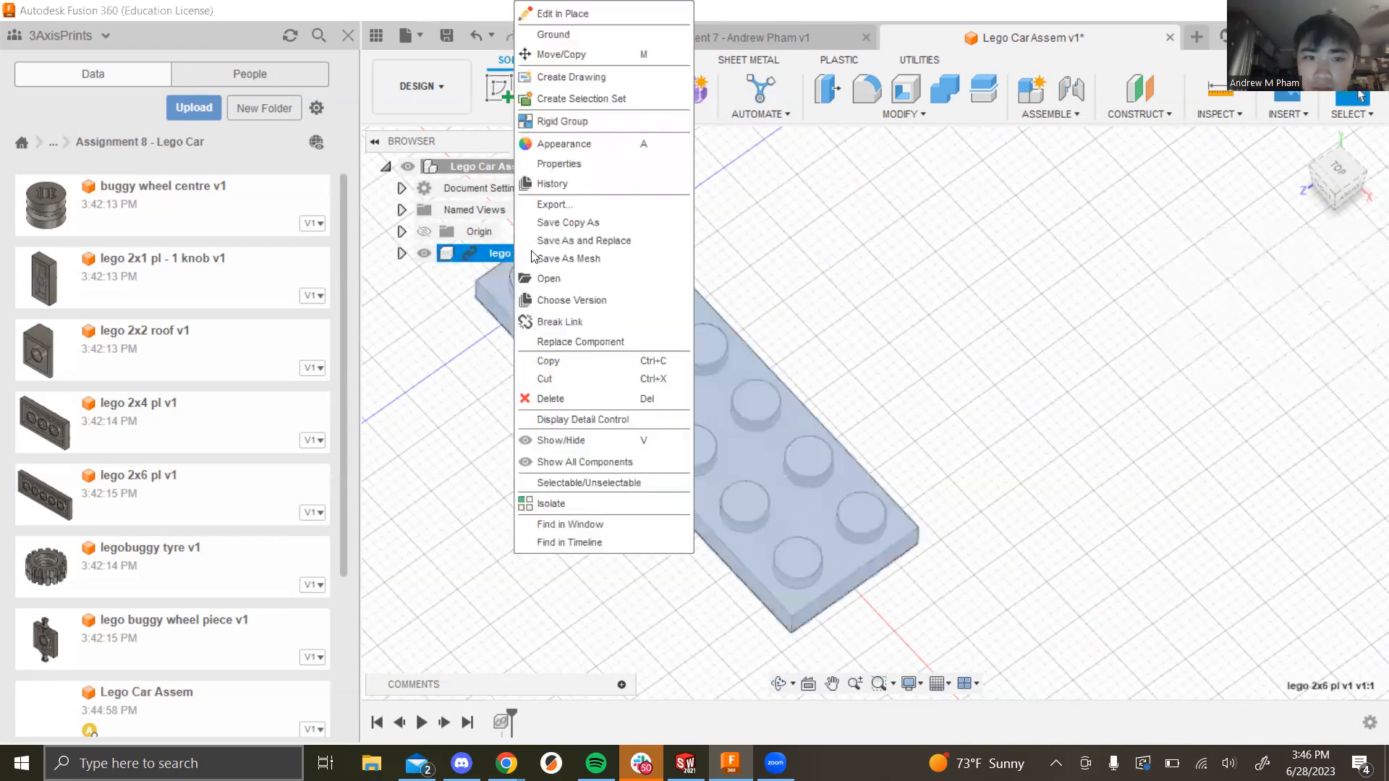
pyautogui.click(553, 54)
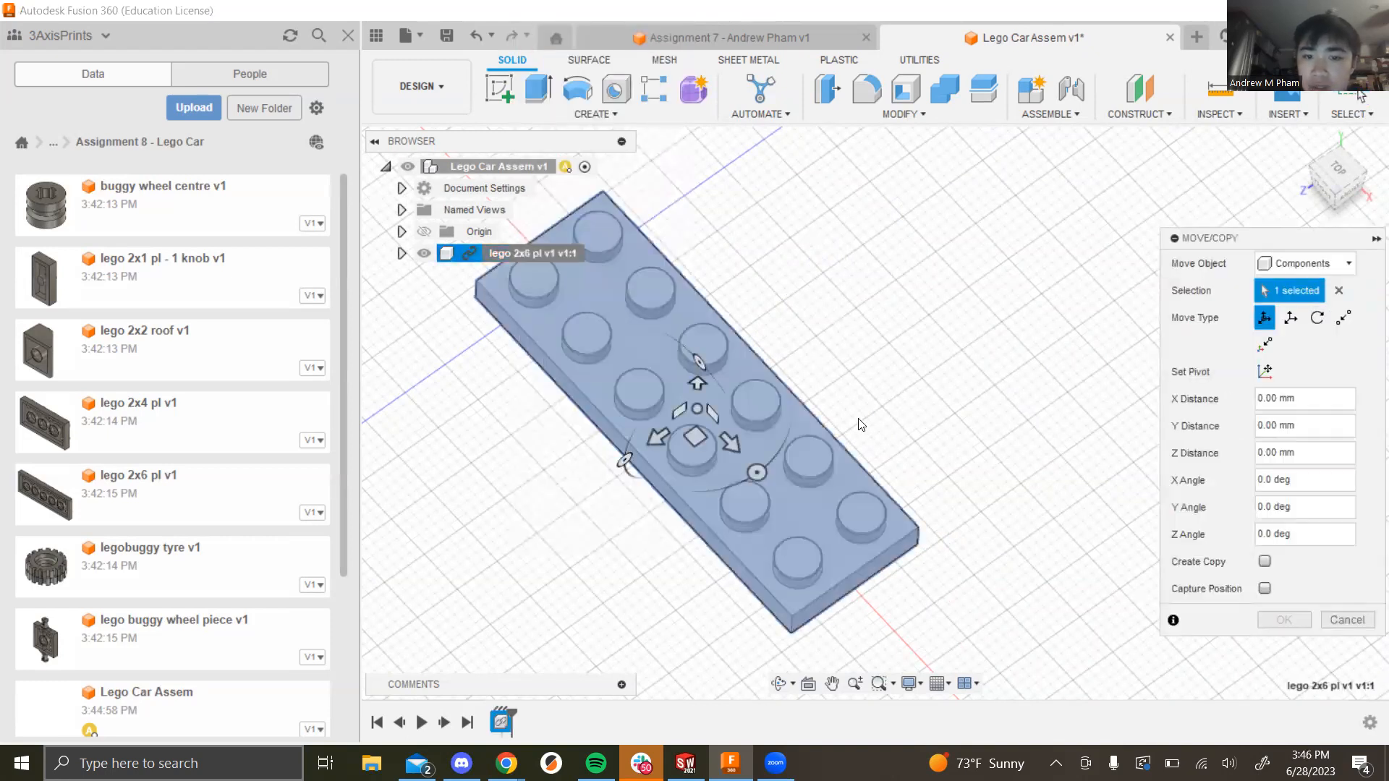
pyautogui.scroll(-3, 861, 425)
pyautogui.moveTo(721, 442); pyautogui.dragTo(577, 591)
pyautogui.moveTo(592, 541); pyautogui.dragTo(956, 391)
pyautogui.click(1334, 448)
pyautogui.moveTo(1334, 447); pyautogui.dragTo(1202, 461)
pyautogui.write('0')
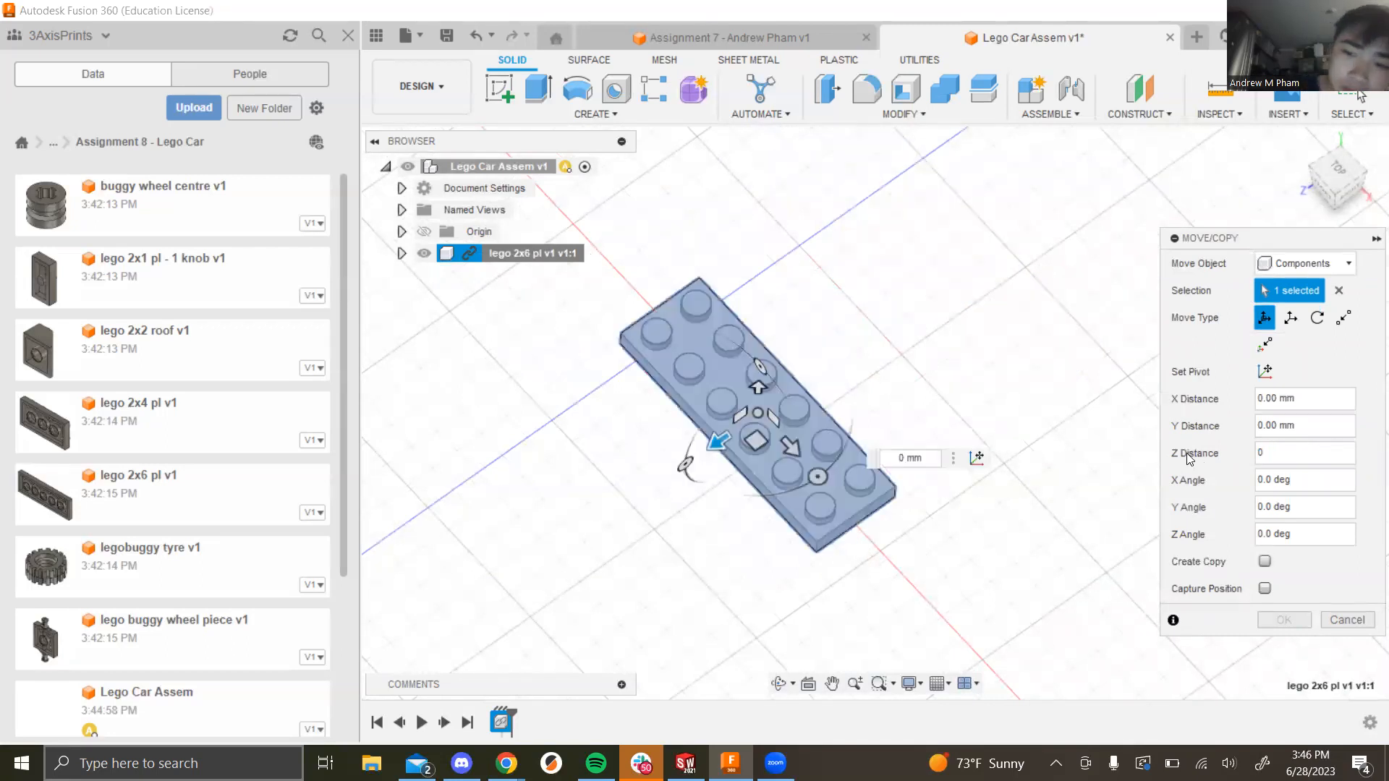
pyautogui.click(1329, 622)
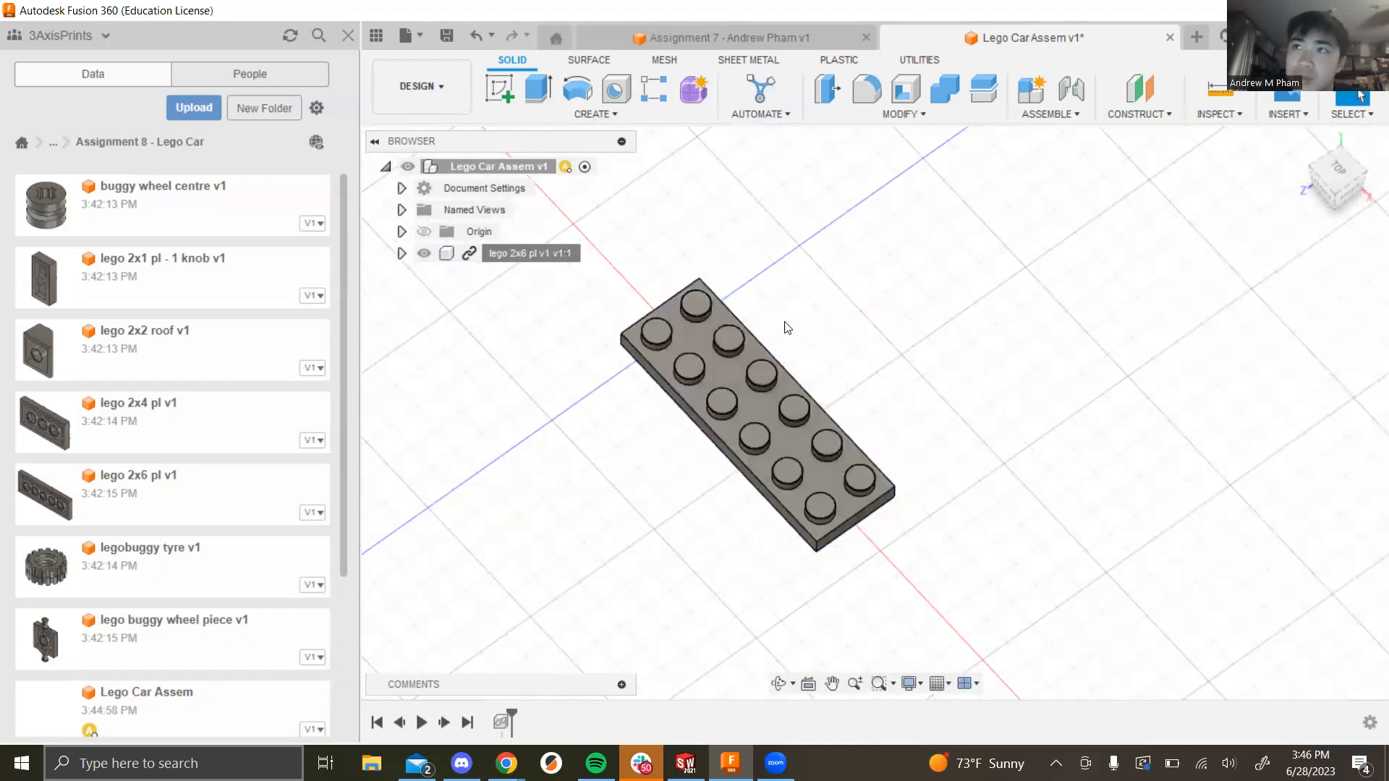
pyautogui.rightClick(514, 261)
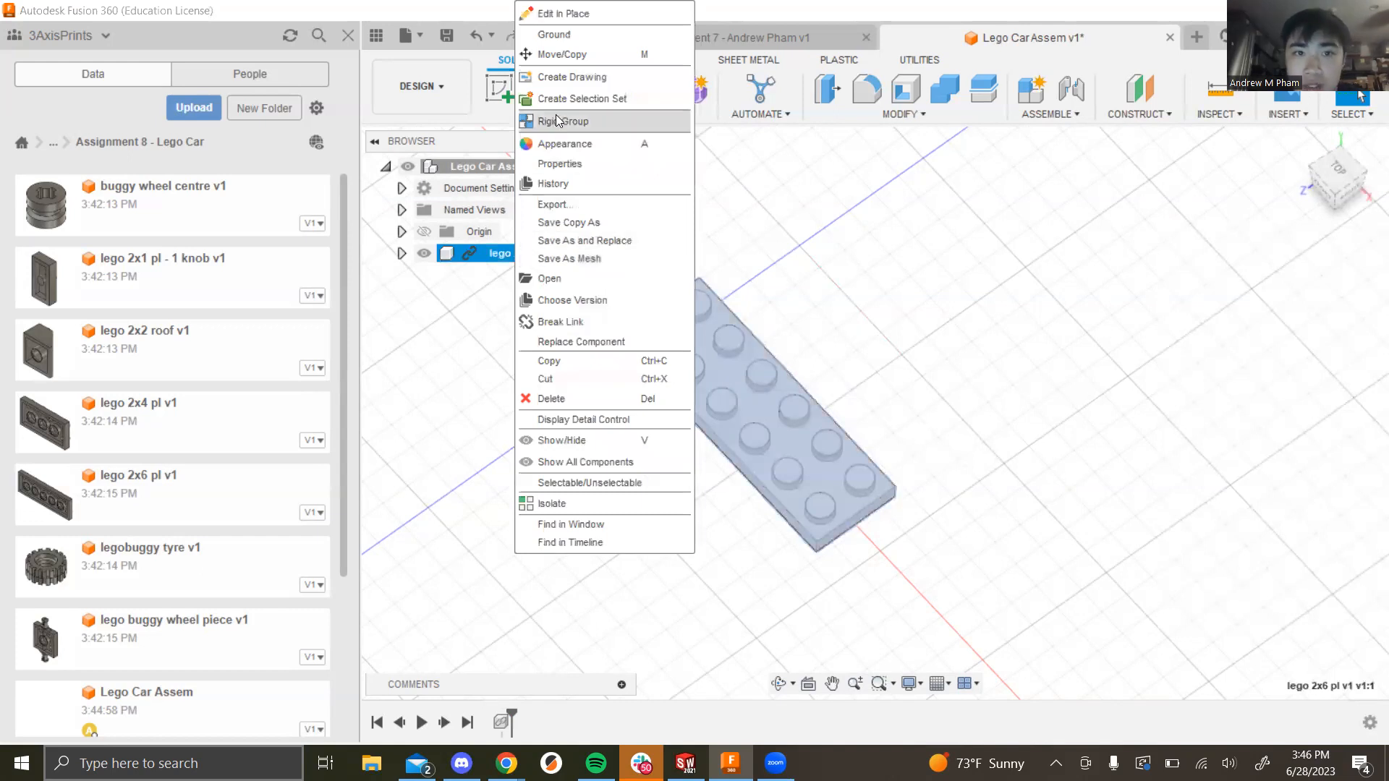
# Step: Ground the 2x6 plate, confirm Unground now appears, and orbit to a low side view
pyautogui.click(580, 36)
pyautogui.click(900, 366)
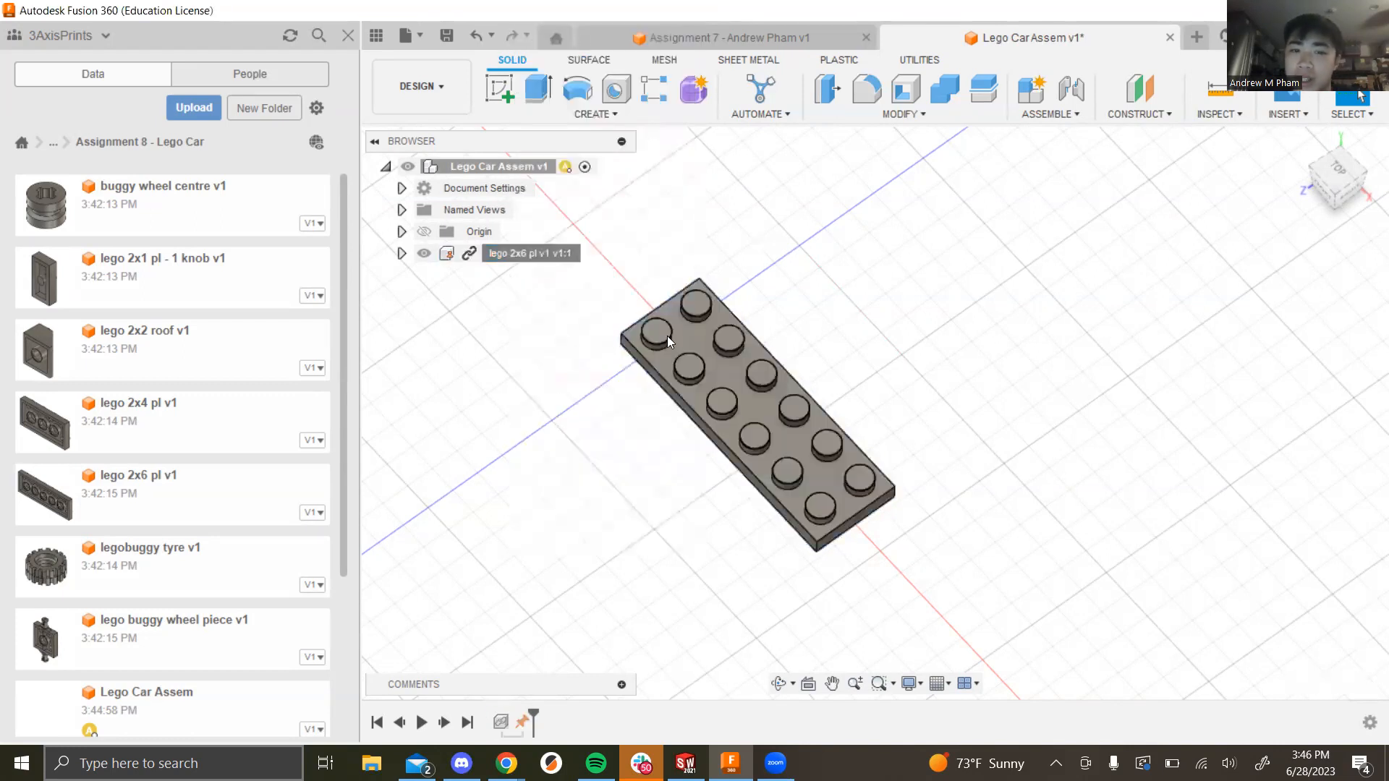
pyautogui.rightClick(483, 258)
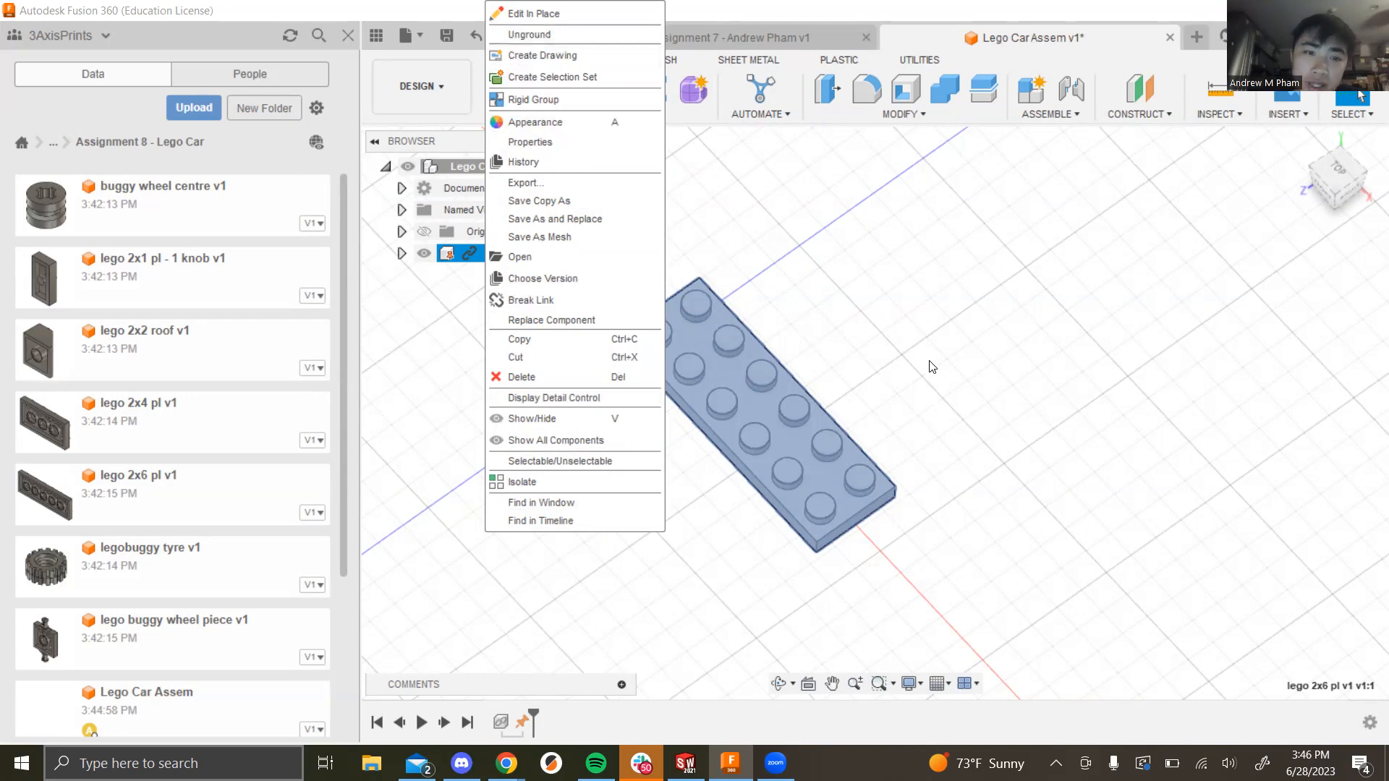
pyautogui.click(1042, 366)
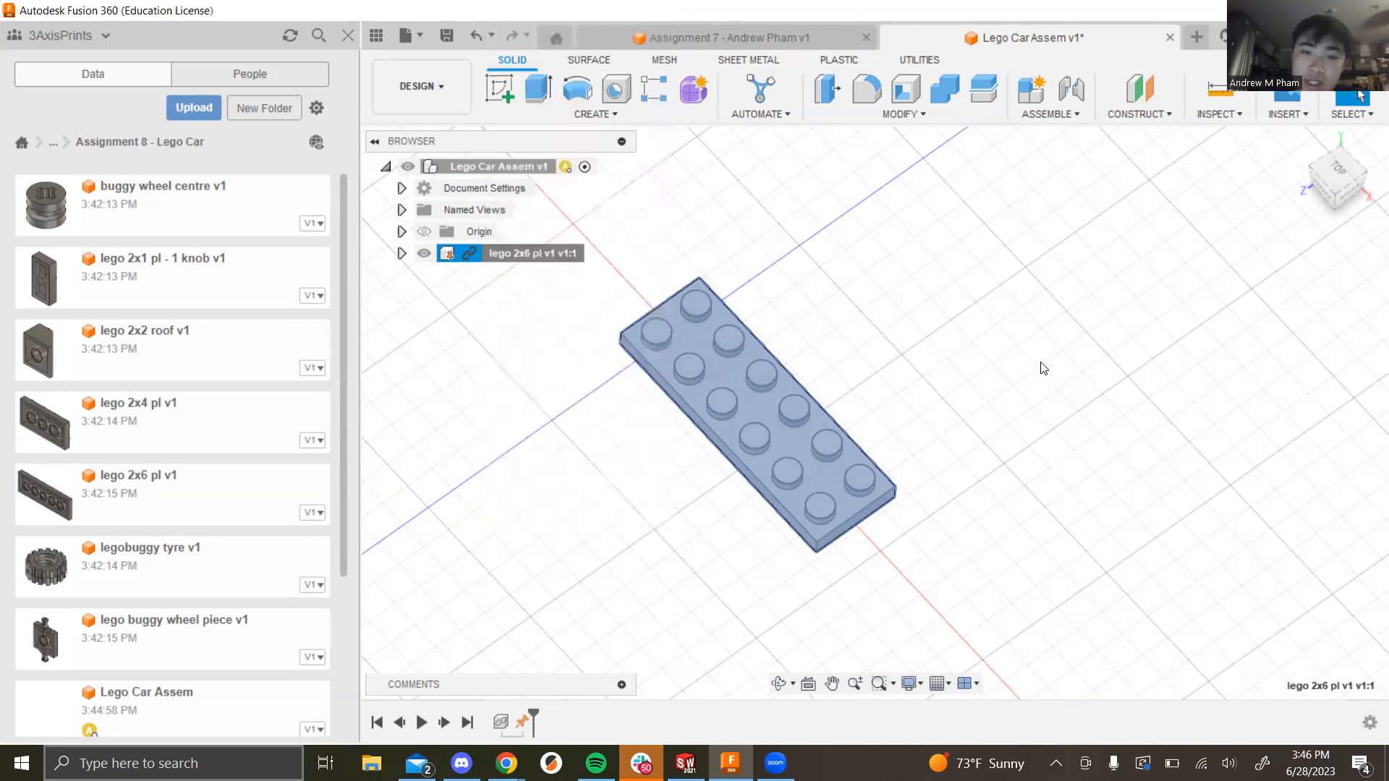
pyautogui.click(900, 341)
pyautogui.keyDown('shift'); pyautogui.moveTo(865, 422); pyautogui.dragTo(999, 427, button='middle'); pyautogui.keyUp('shift')
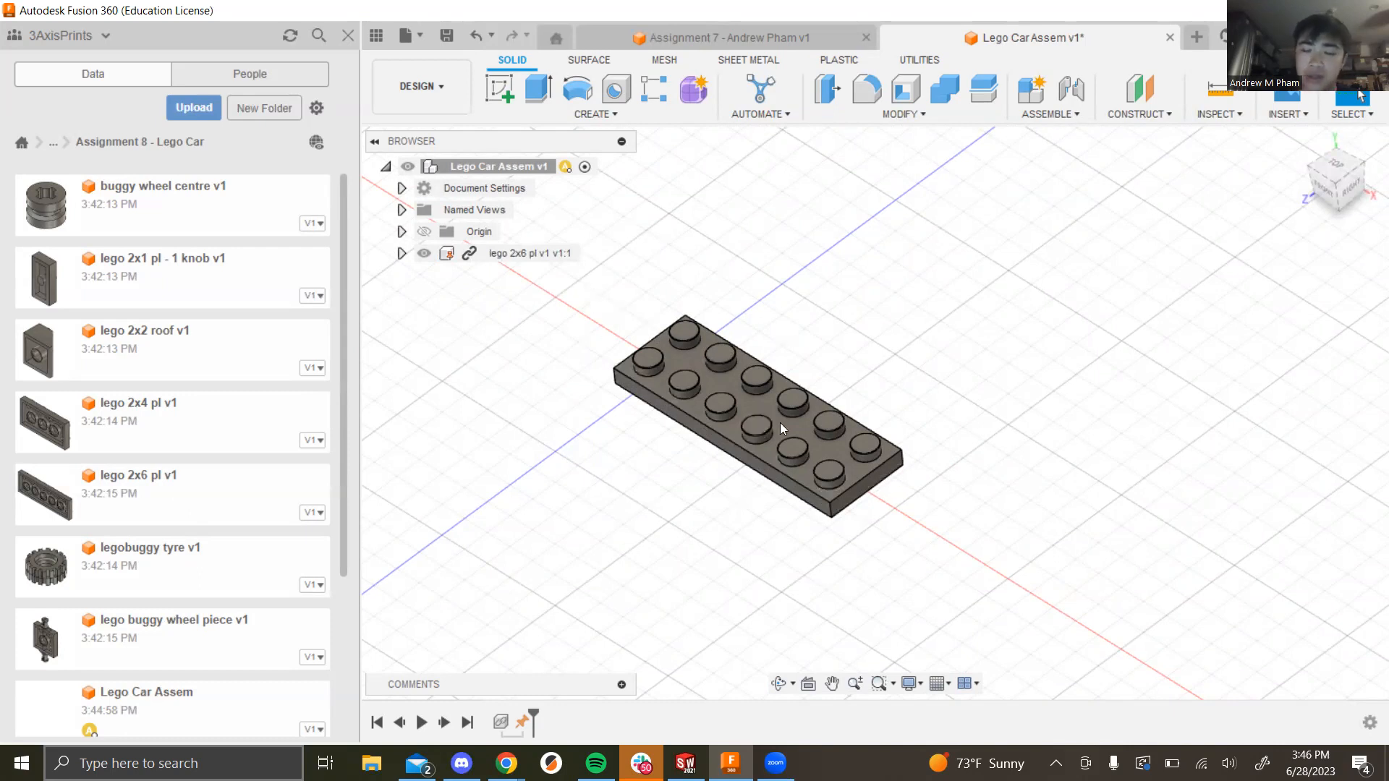
pyautogui.hotkey('alt', 'Tab')
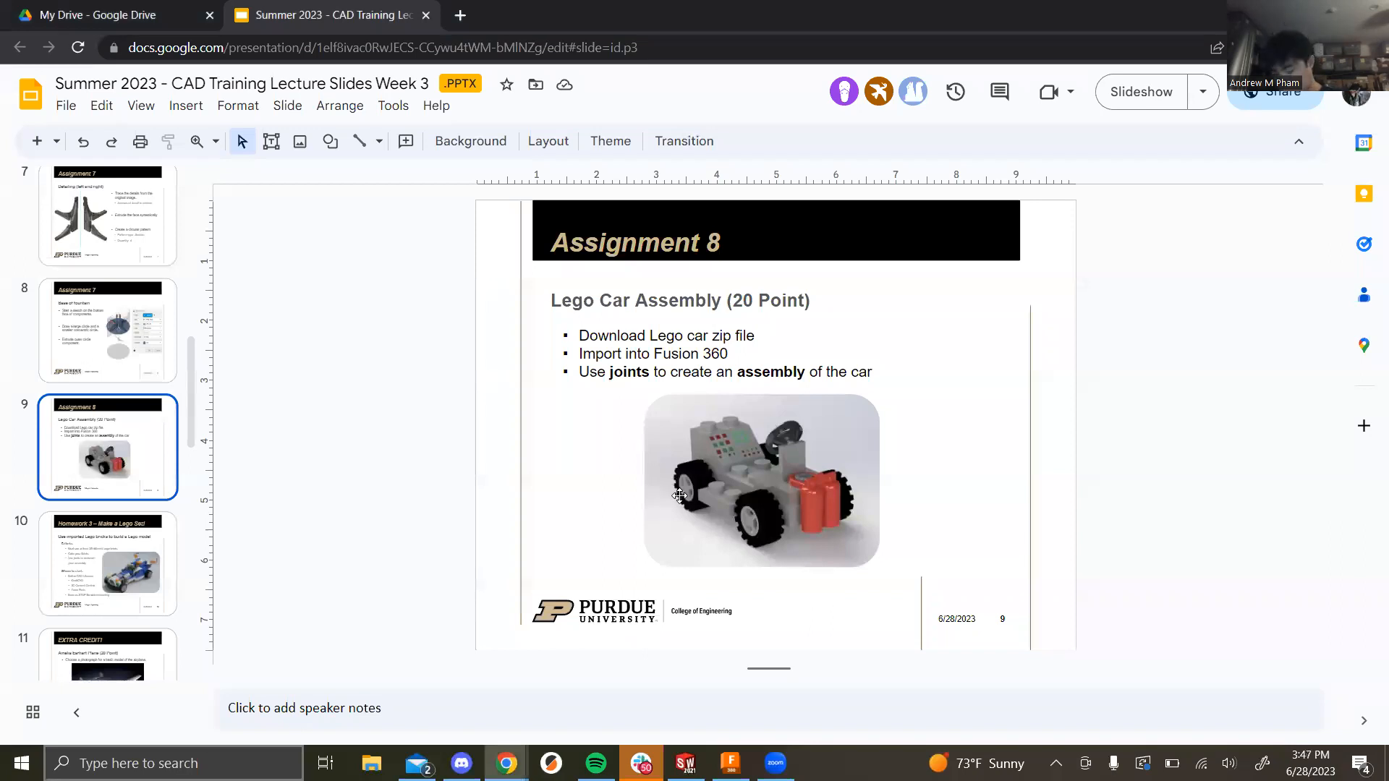
pyautogui.press('Down')
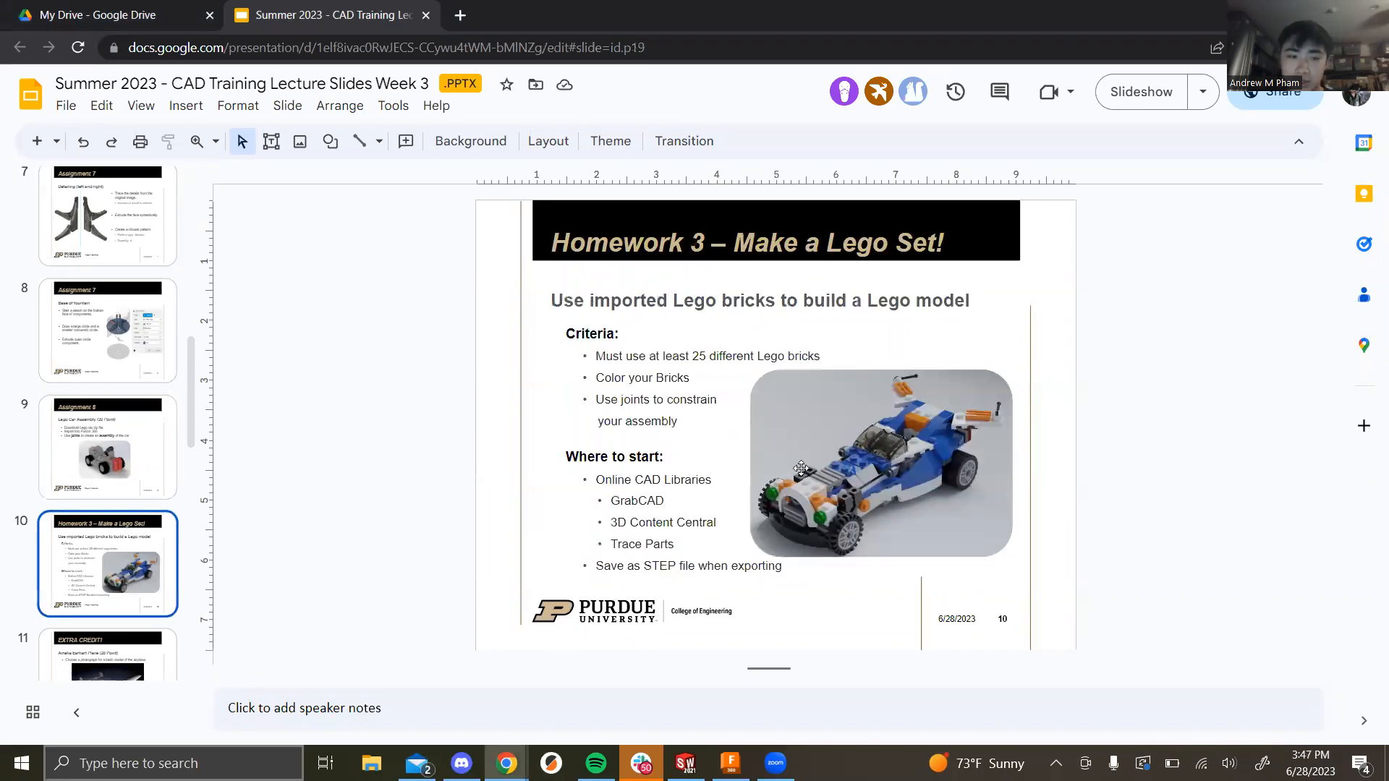
pyautogui.press('Up')
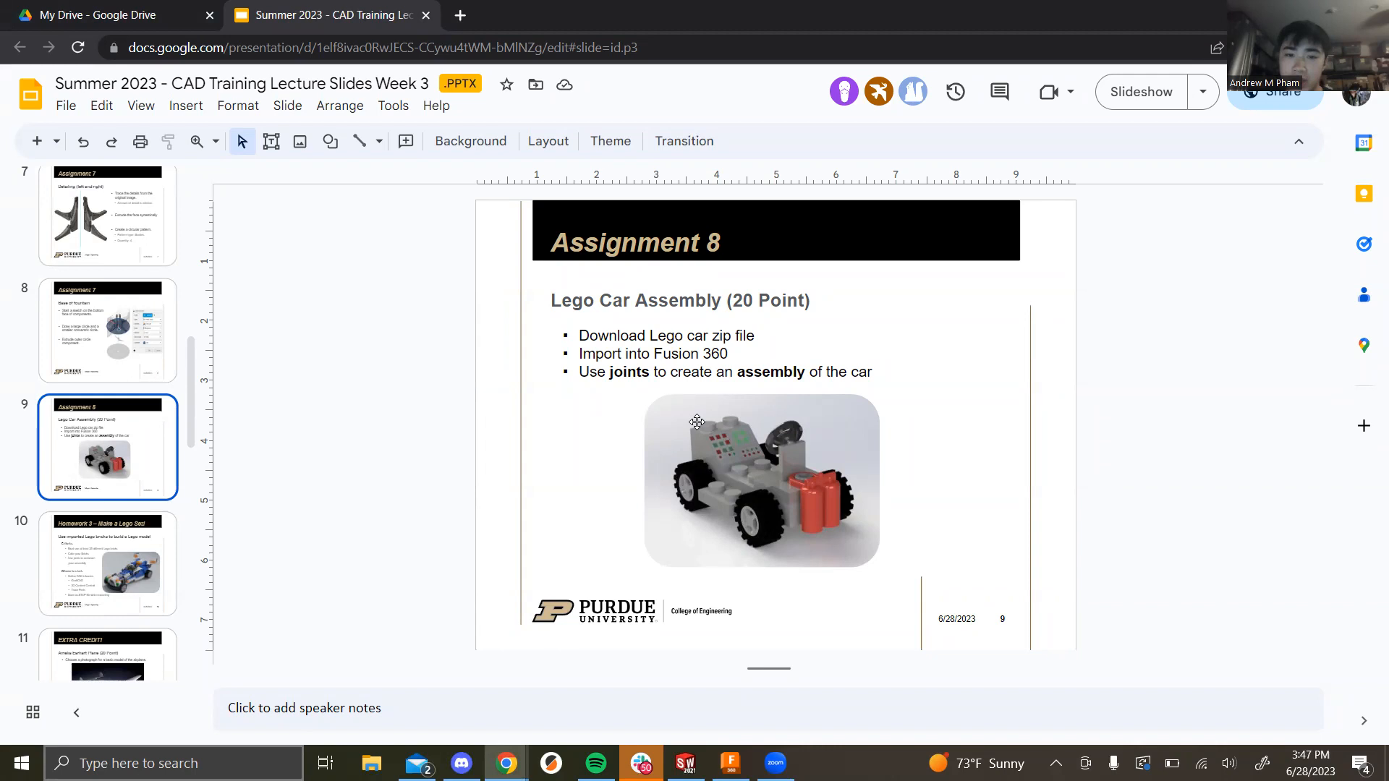
pyautogui.hotkey('alt', 'Tab')
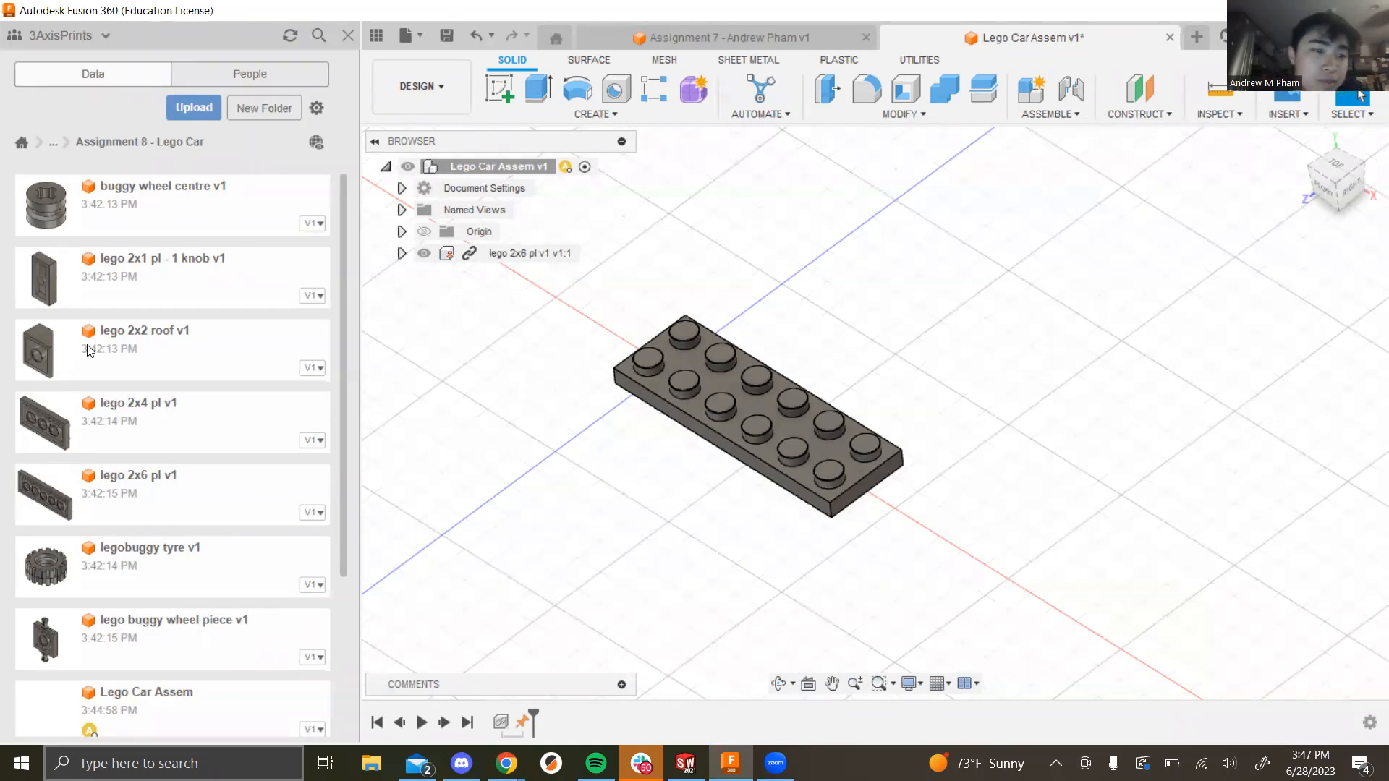
# Step: Insert the lego 2x2 roof brick into the assembly and accept its placement
pyautogui.moveTo(45, 352); pyautogui.dragTo(680, 443)
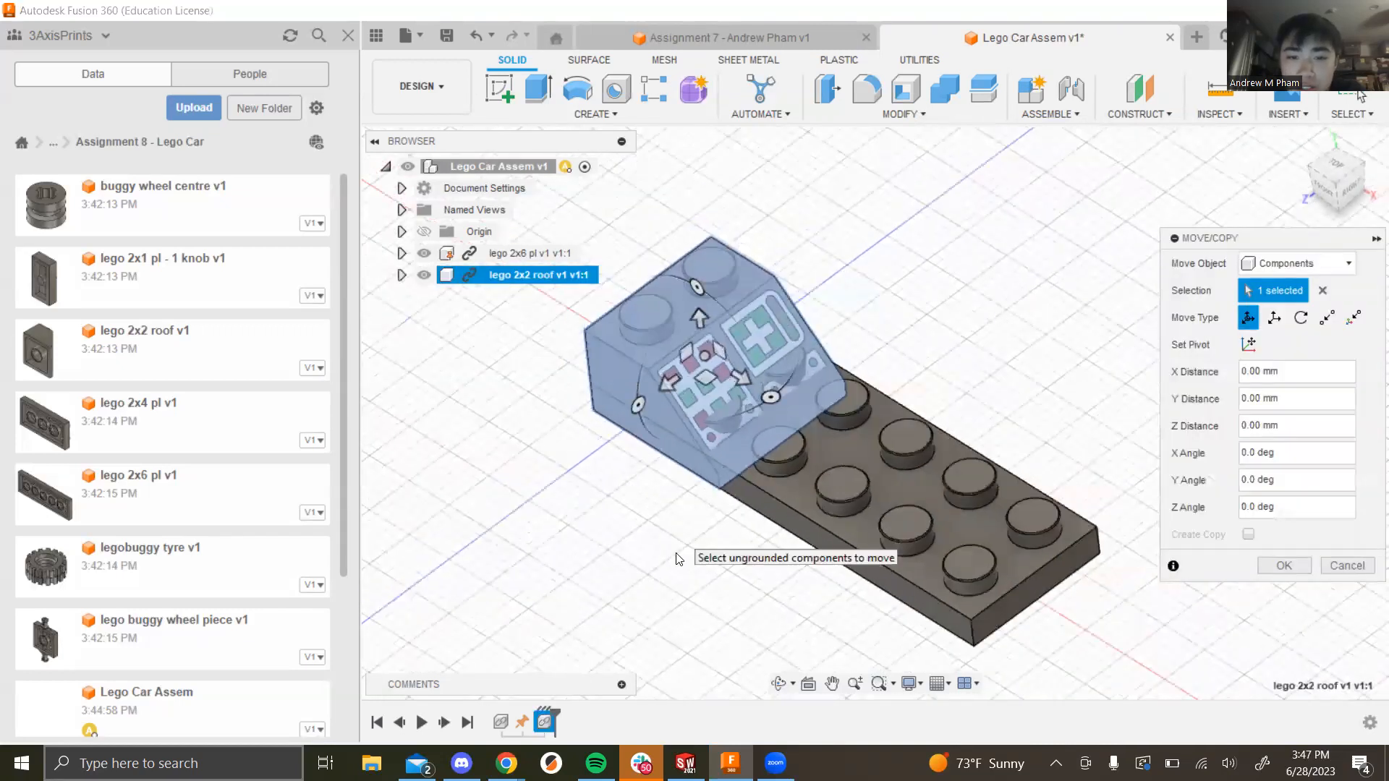
pyautogui.keyDown('shift'); pyautogui.moveTo(650, 527); pyautogui.dragTo(789, 532, button='middle'); pyautogui.keyUp('shift')
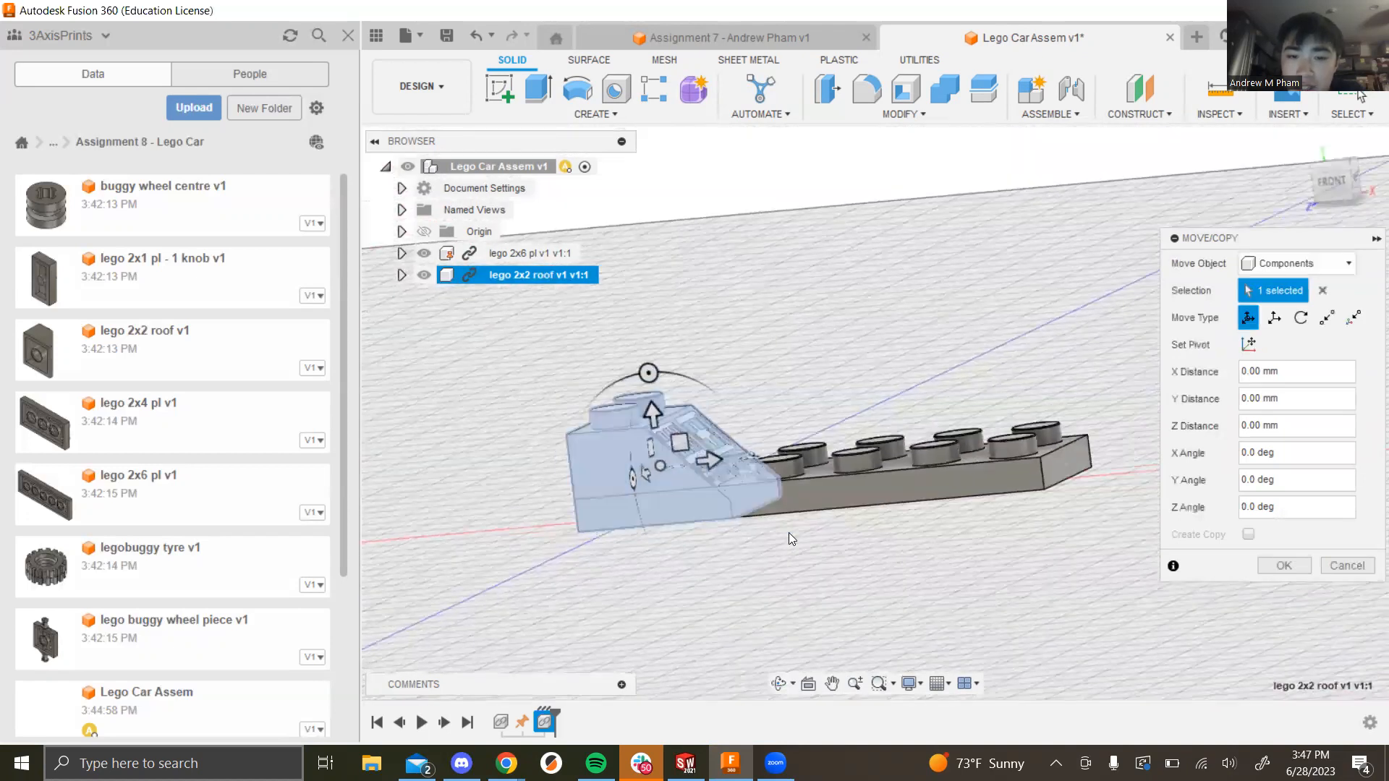
pyautogui.click(1279, 566)
pyautogui.keyDown('shift'); pyautogui.moveTo(805, 567); pyautogui.dragTo(682, 485, button='middle'); pyautogui.keyUp('shift')
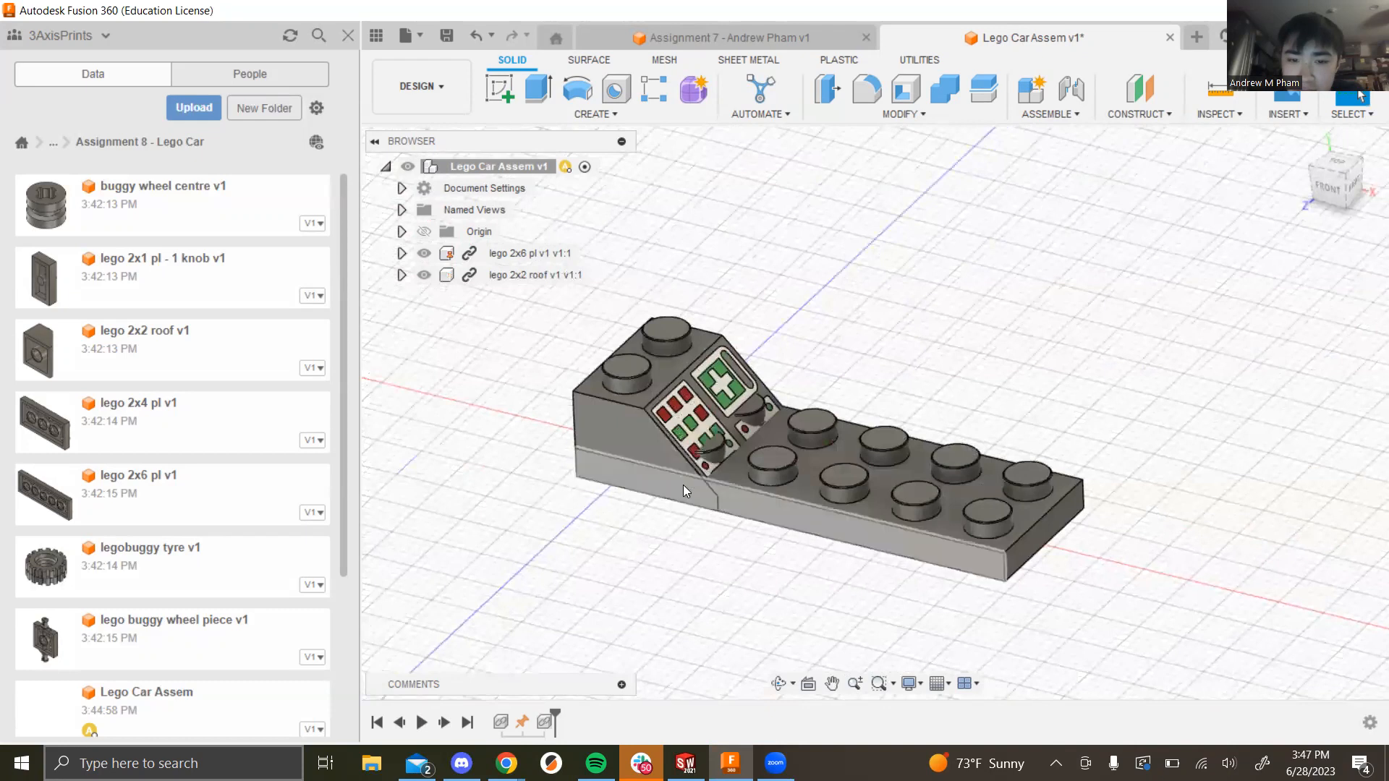
pyautogui.scroll(3, 682, 485)
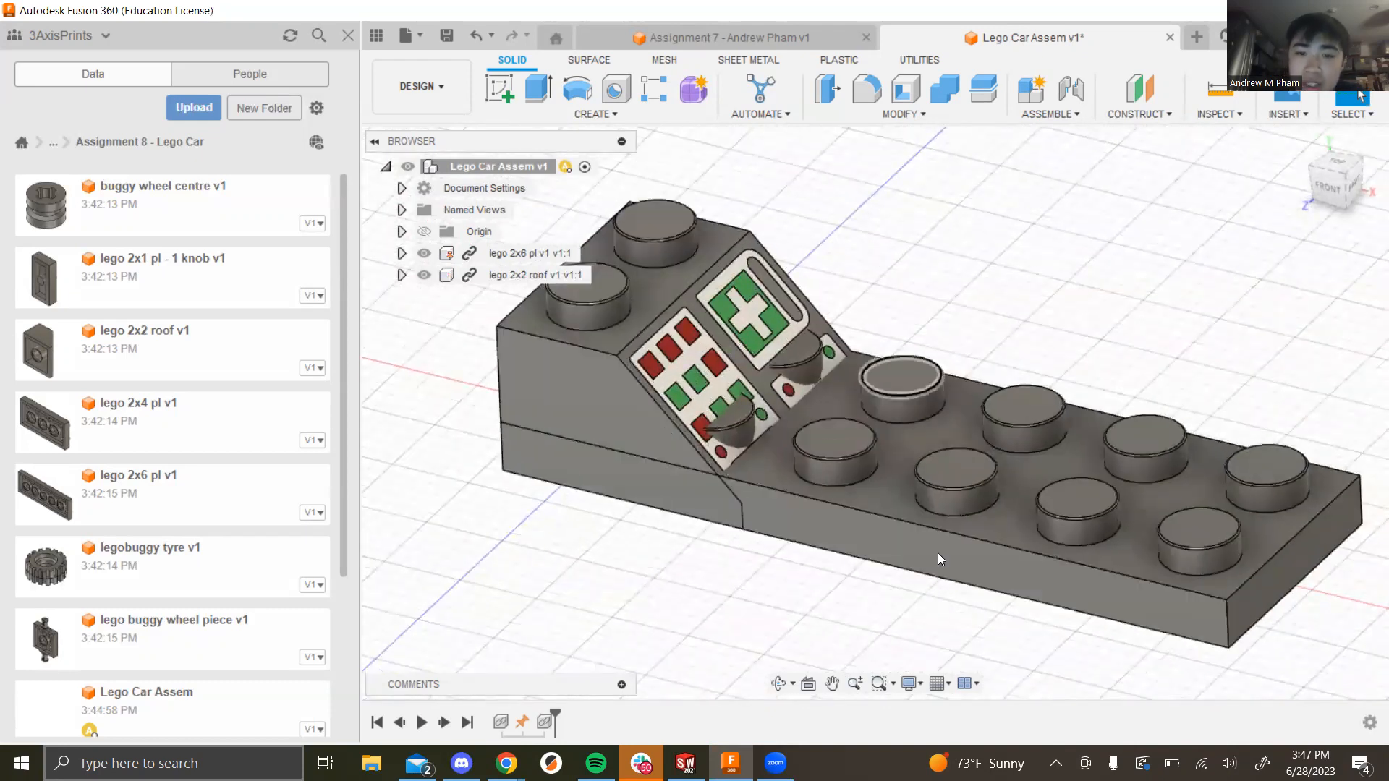
# Step: Move the roof brick up 12 mm above the 2x6 plate
pyautogui.rightClick(536, 278)
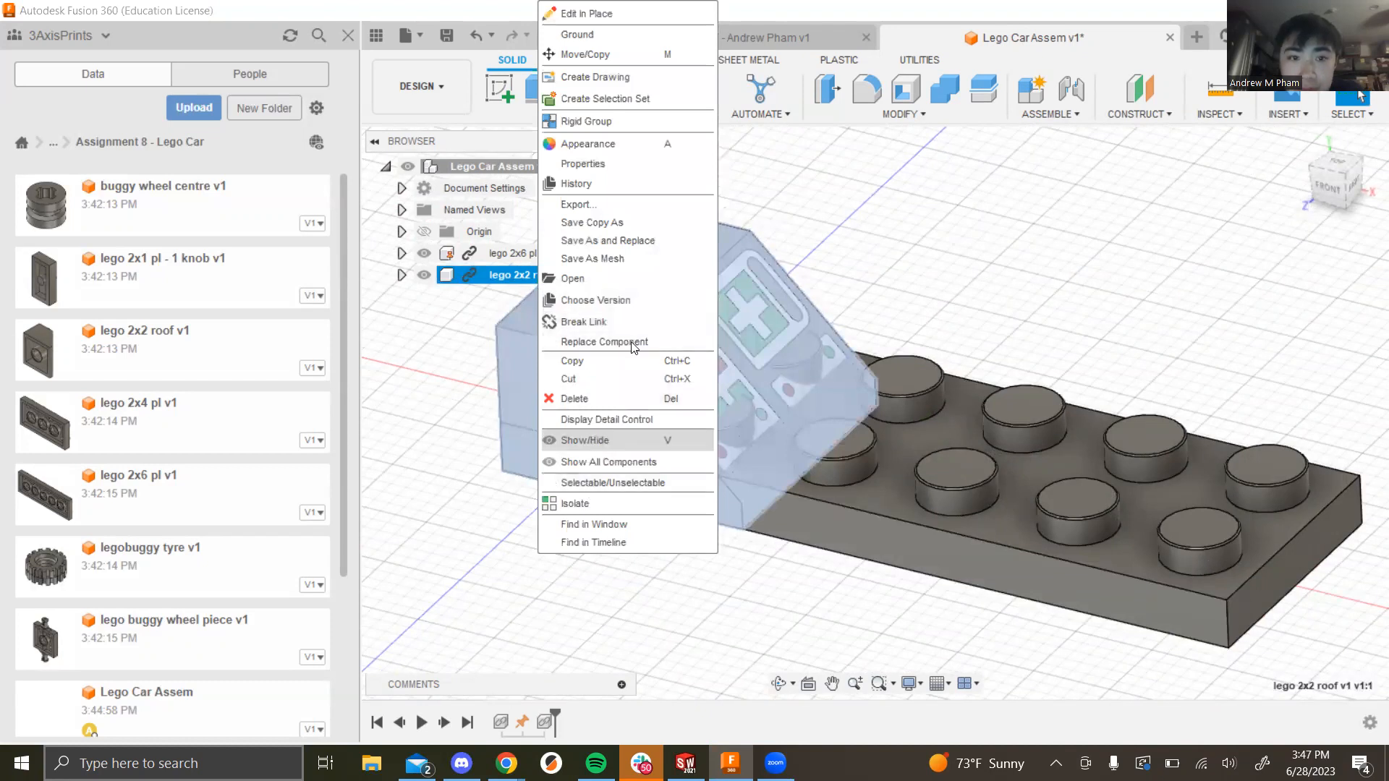
pyautogui.click(596, 45)
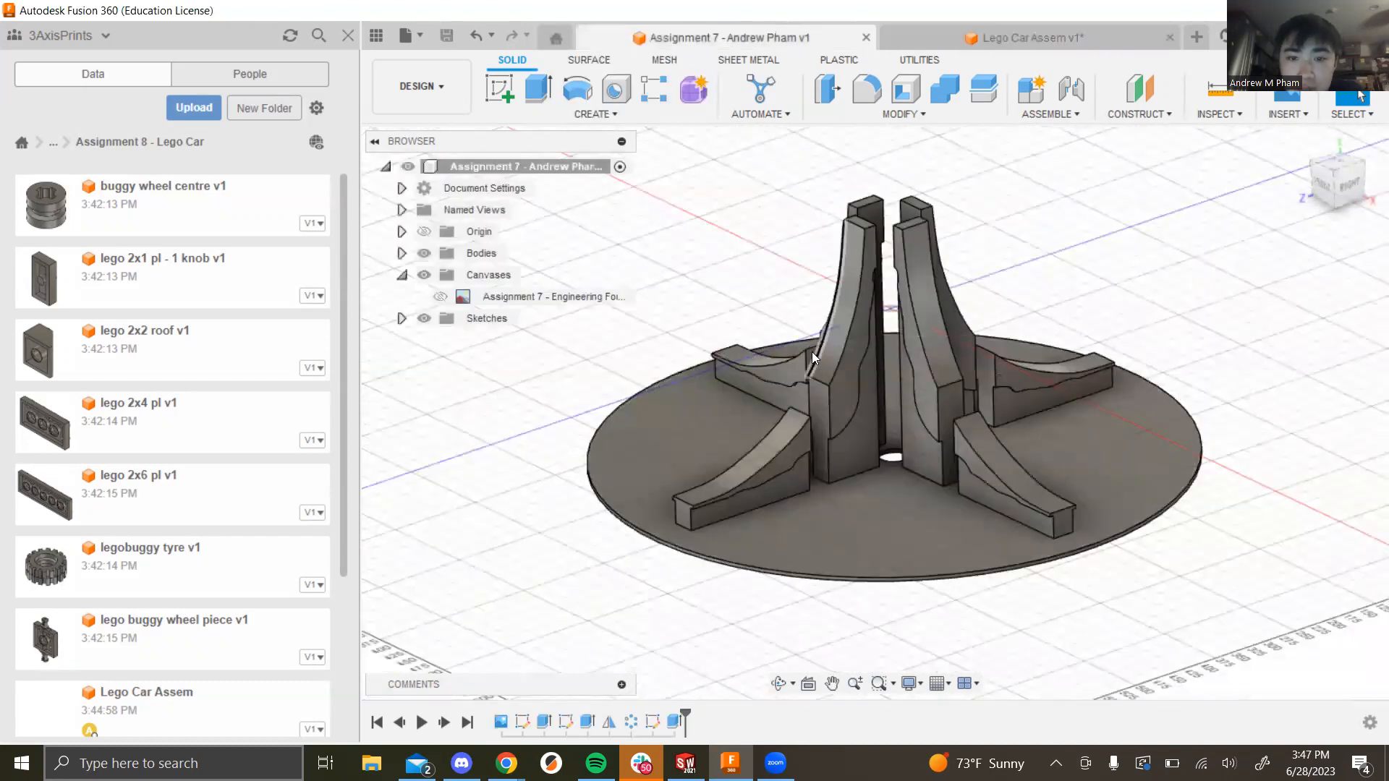
pyautogui.click(936, 34)
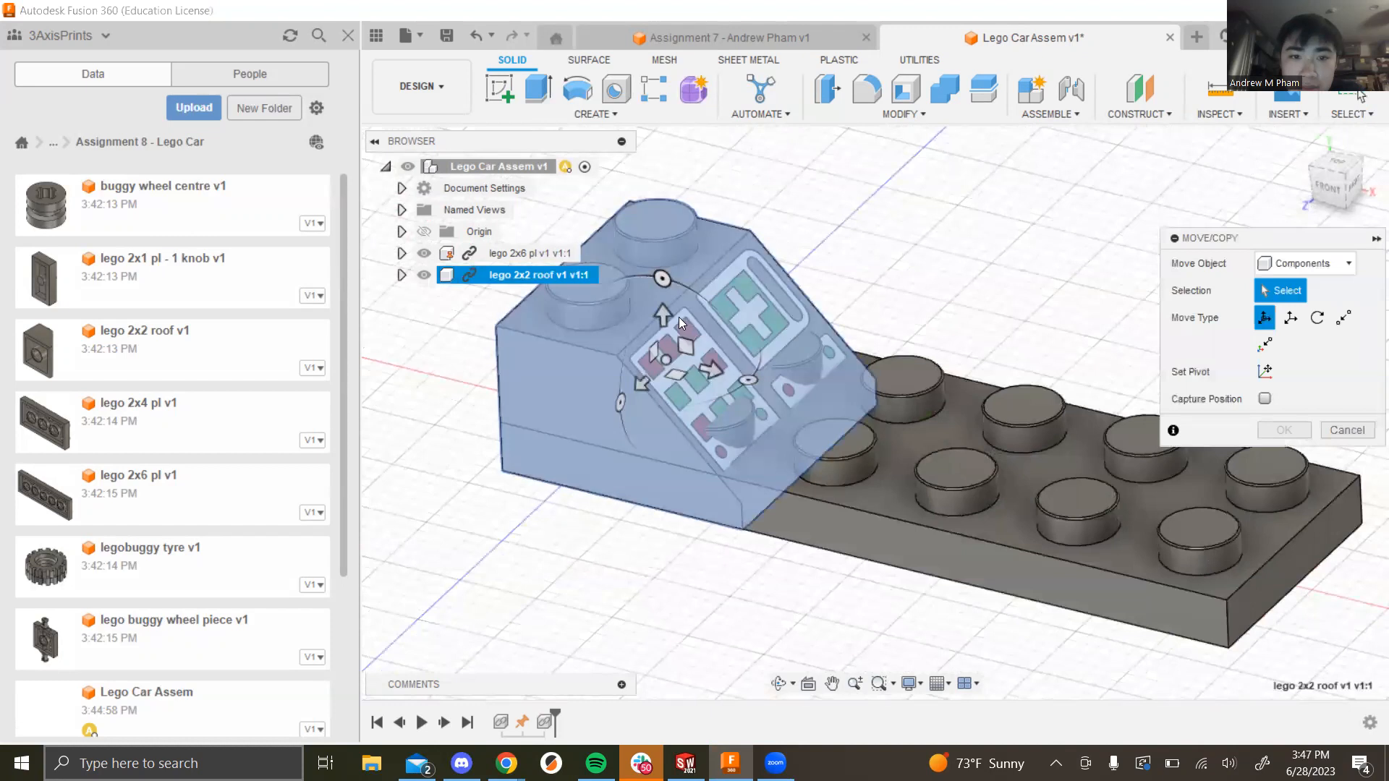
pyautogui.click(678, 316)
pyautogui.moveTo(662, 322); pyautogui.dragTo(682, 143)
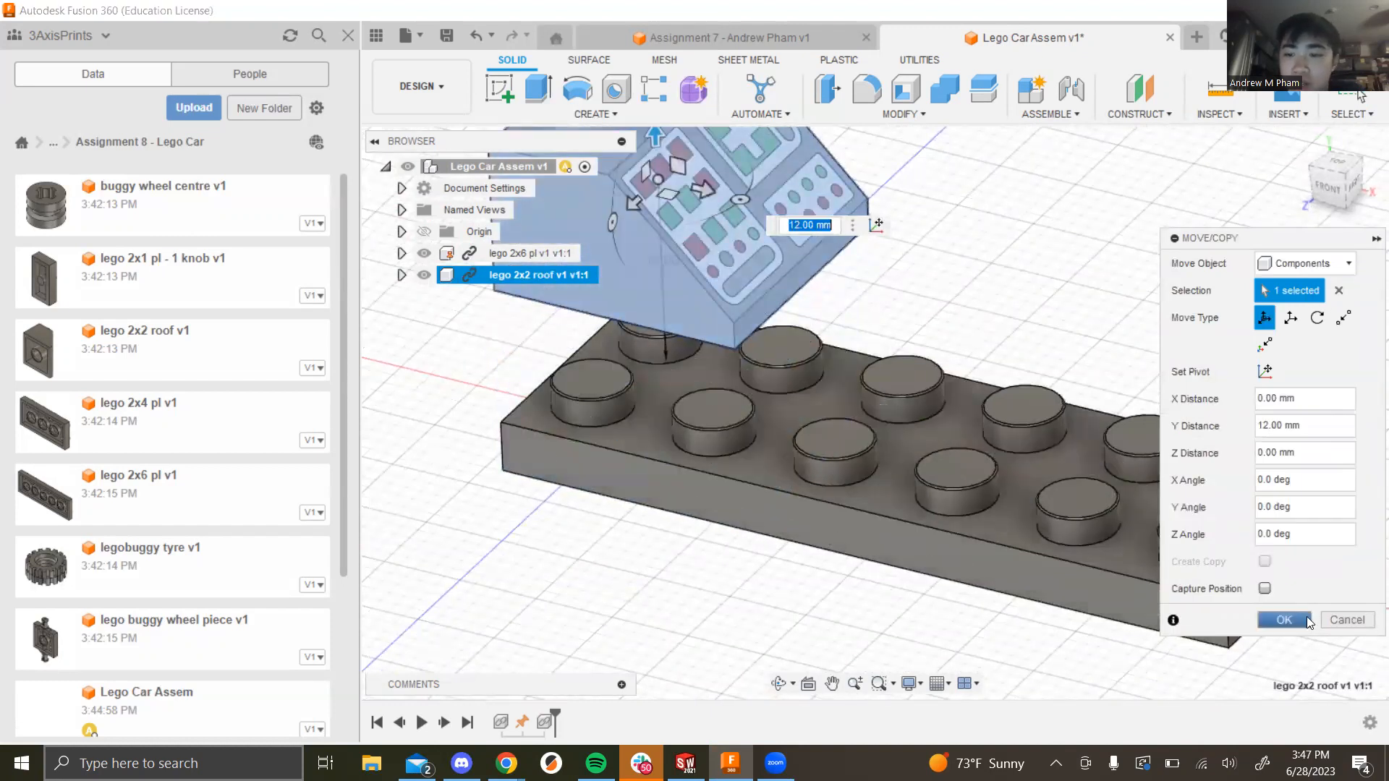
pyautogui.click(1294, 619)
pyautogui.scroll(-3, 750, 597)
pyautogui.keyDown('shift'); pyautogui.moveTo(750, 597); pyautogui.dragTo(1024, 345, button='middle'); pyautogui.keyUp('shift')
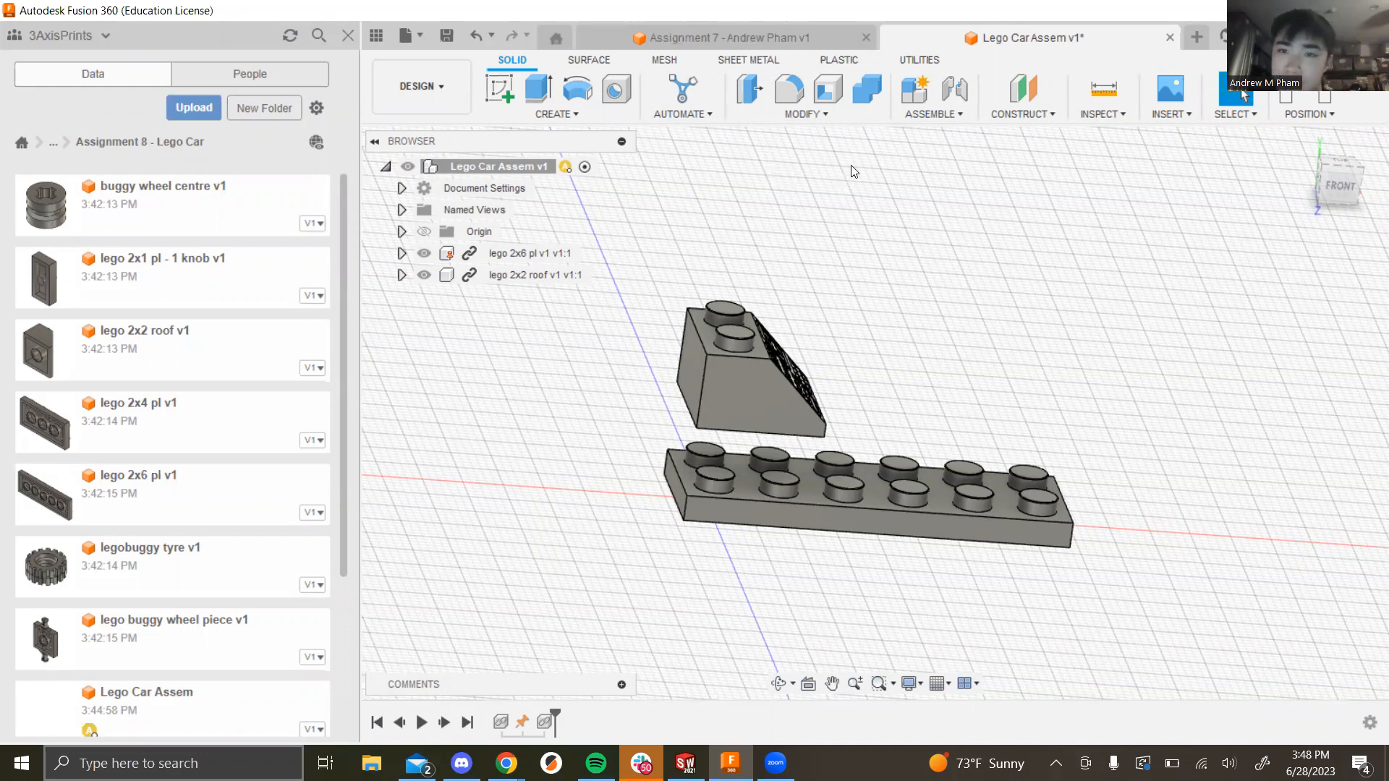
# Step: Open the Assemble menu to begin joining the roof brick to the plate
pyautogui.click(934, 117)
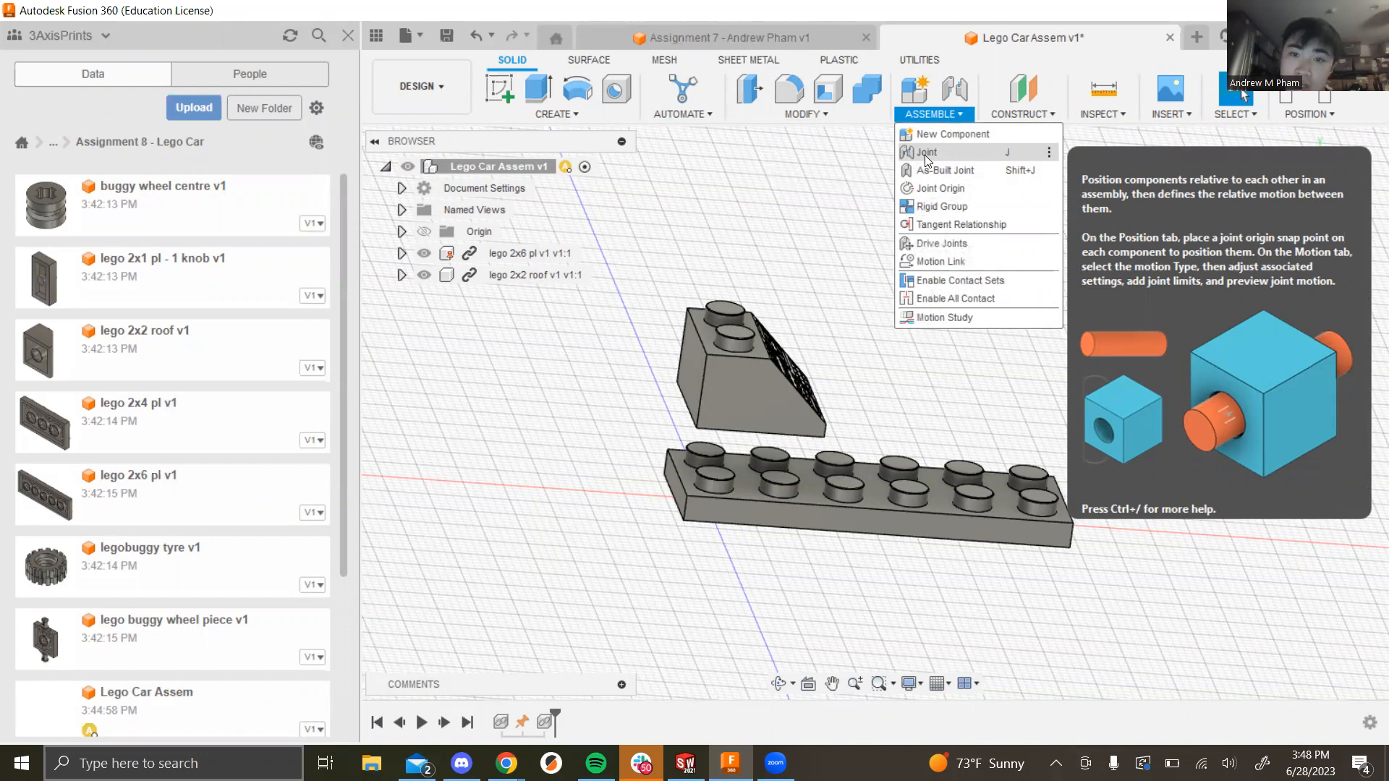
# Step: Start a joint and pick the roof brick's corner, then the plate's matching corner
pyautogui.click(926, 152)
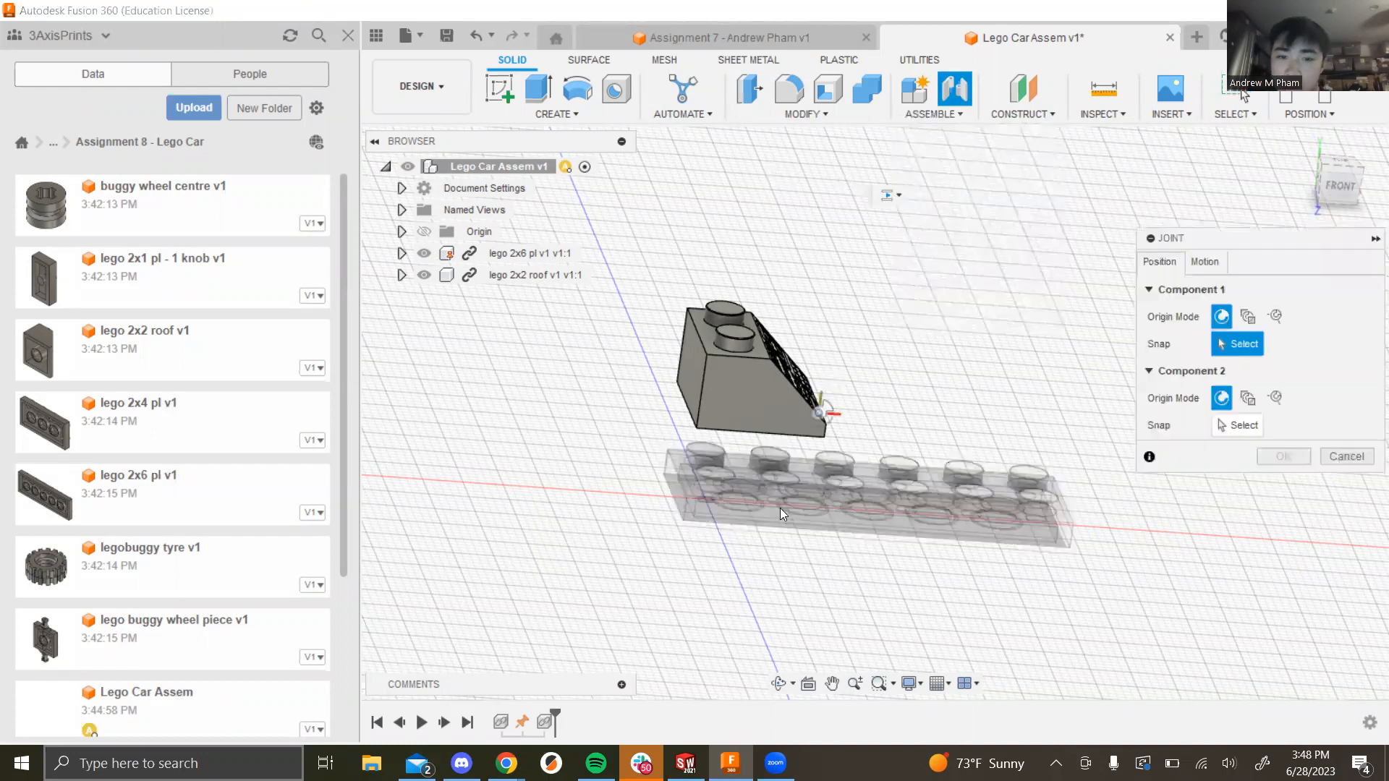
pyautogui.scroll(4, 693, 439)
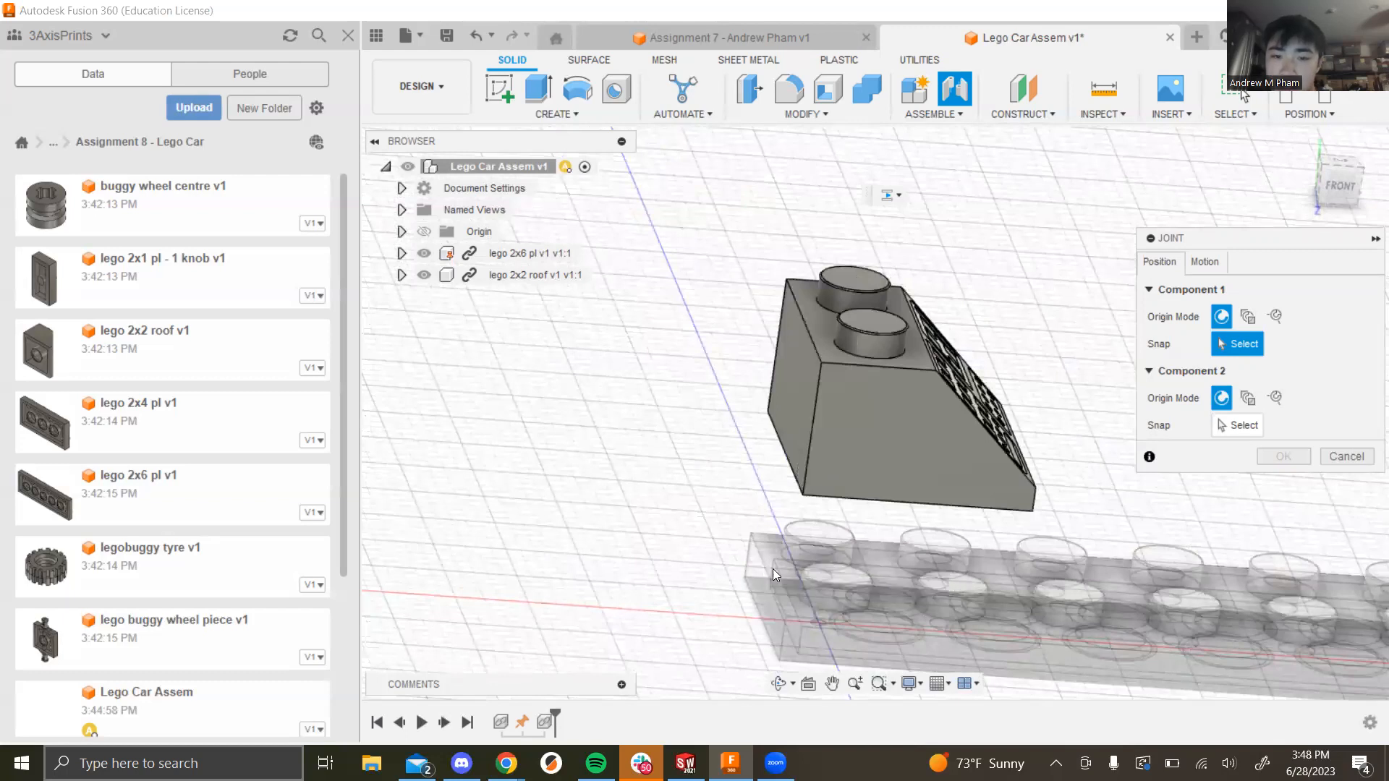
pyautogui.click(797, 496)
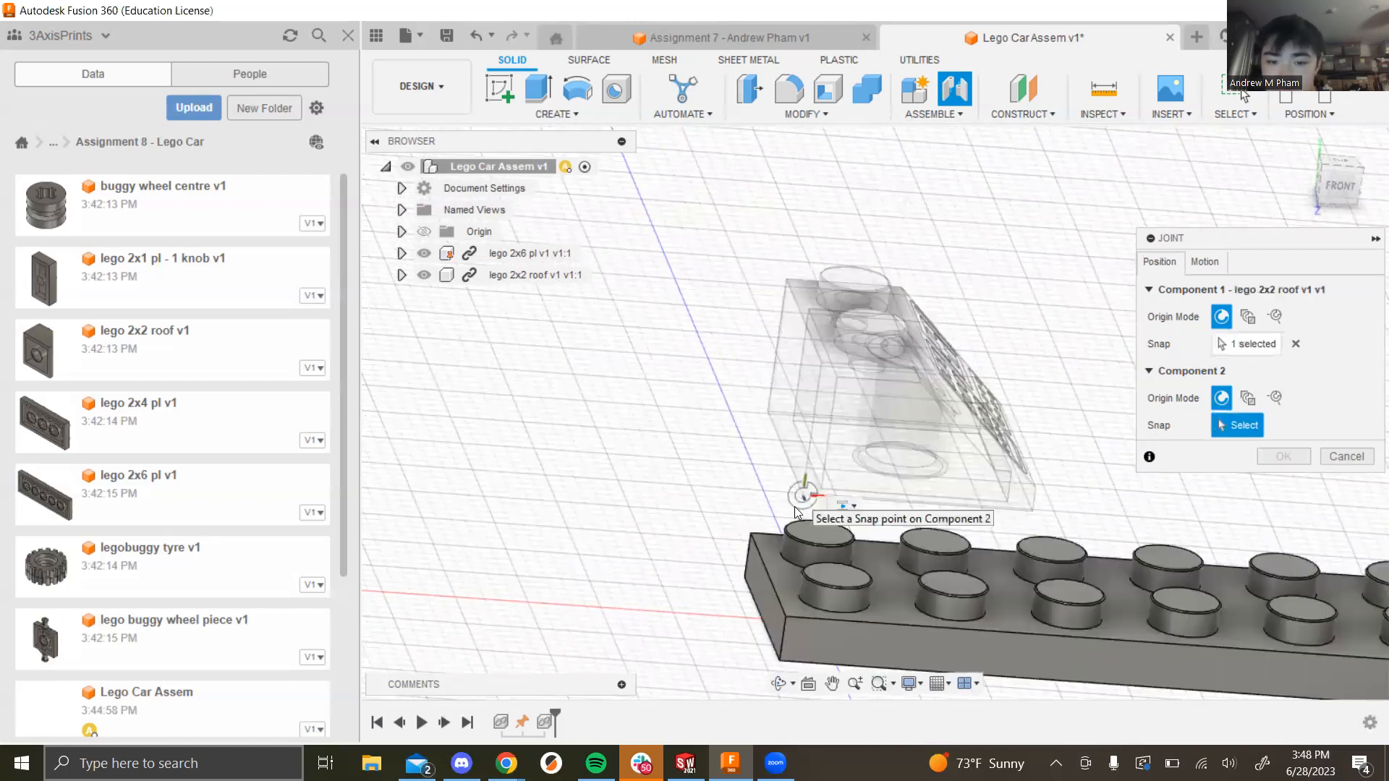
pyautogui.click(781, 616)
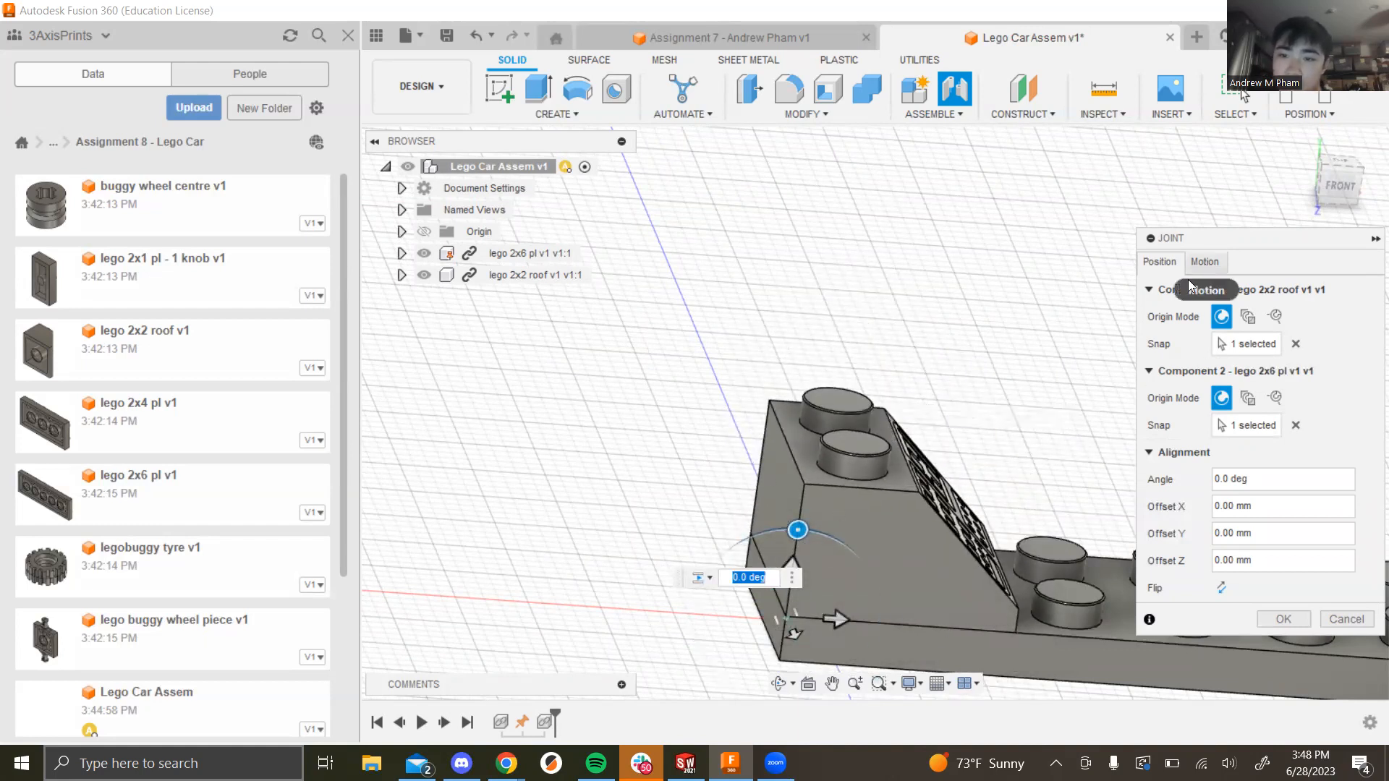
# Step: Set the joint's motion type to Rigid, preview it, and confirm the joint
pyautogui.click(1207, 261)
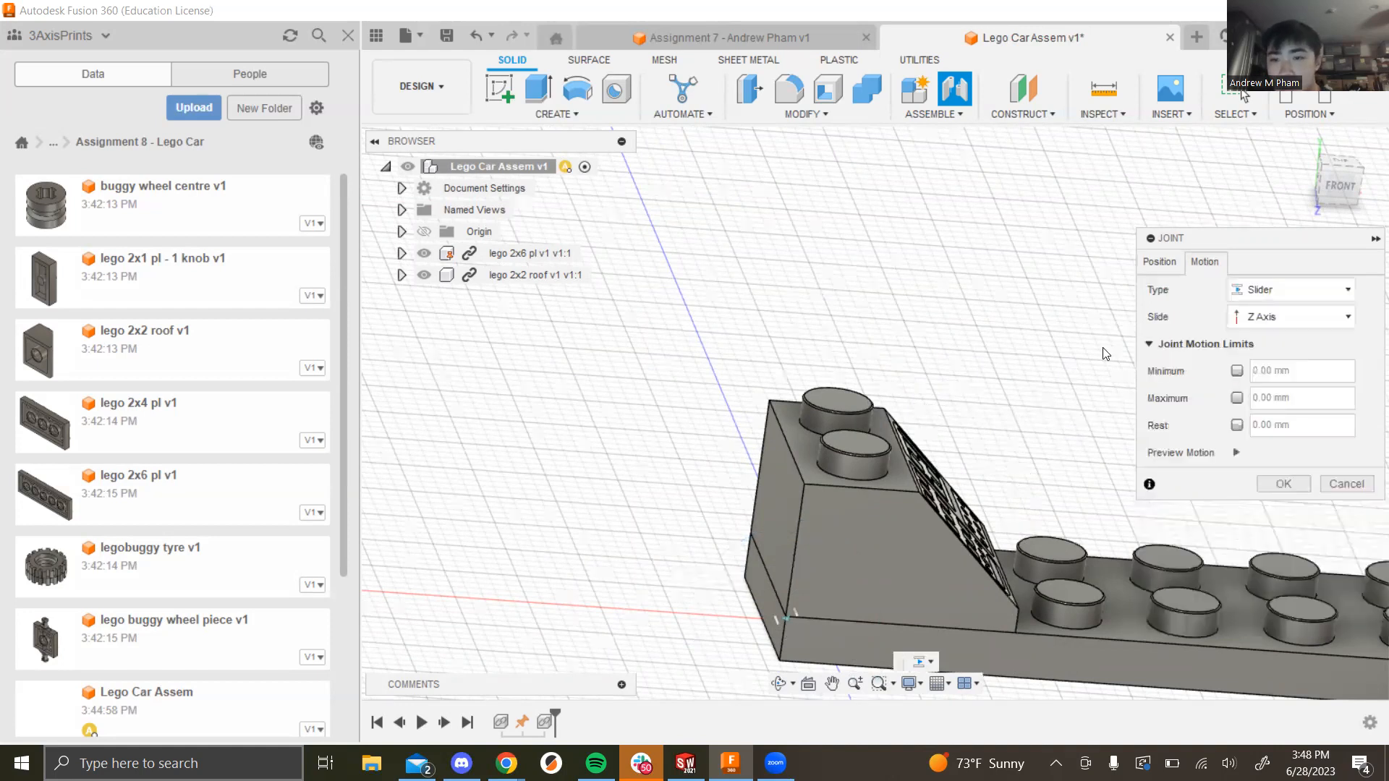
pyautogui.click(1160, 261)
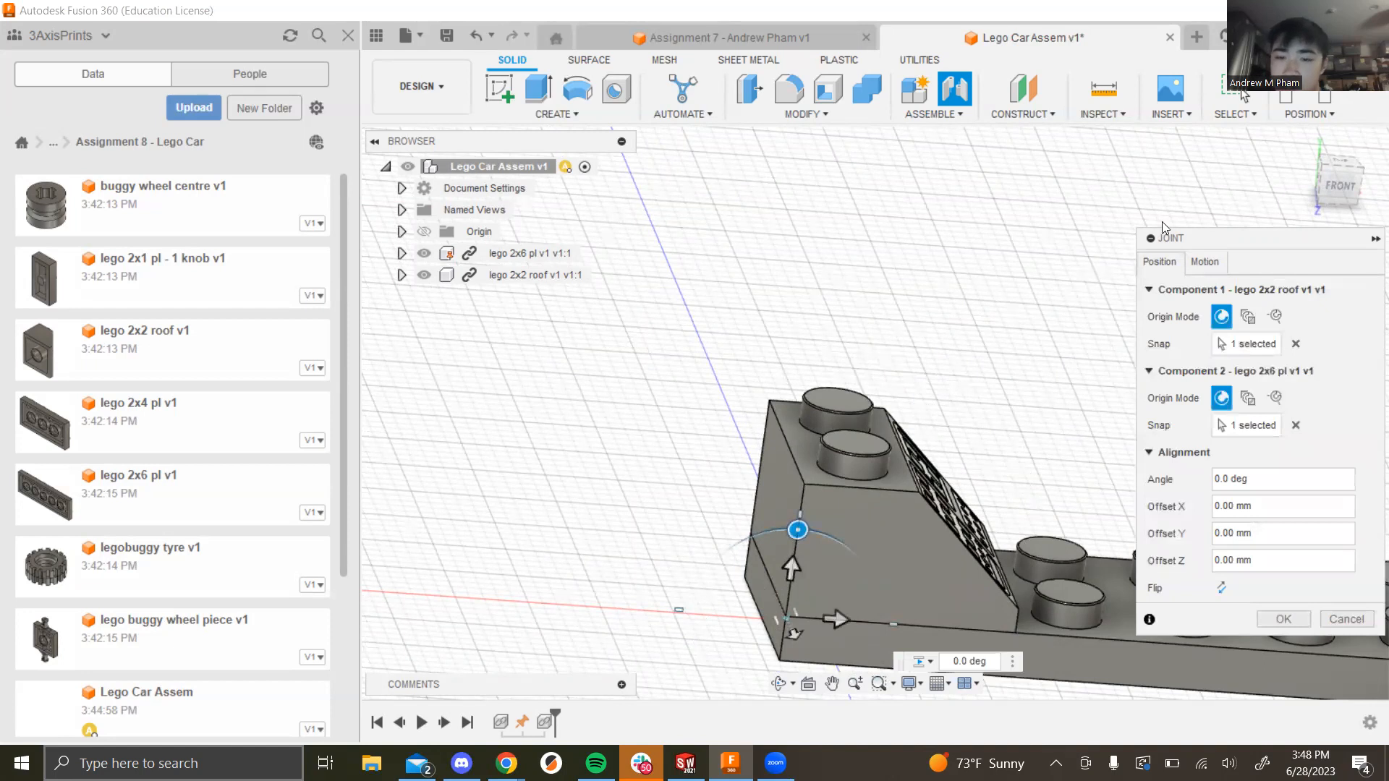
pyautogui.click(1205, 261)
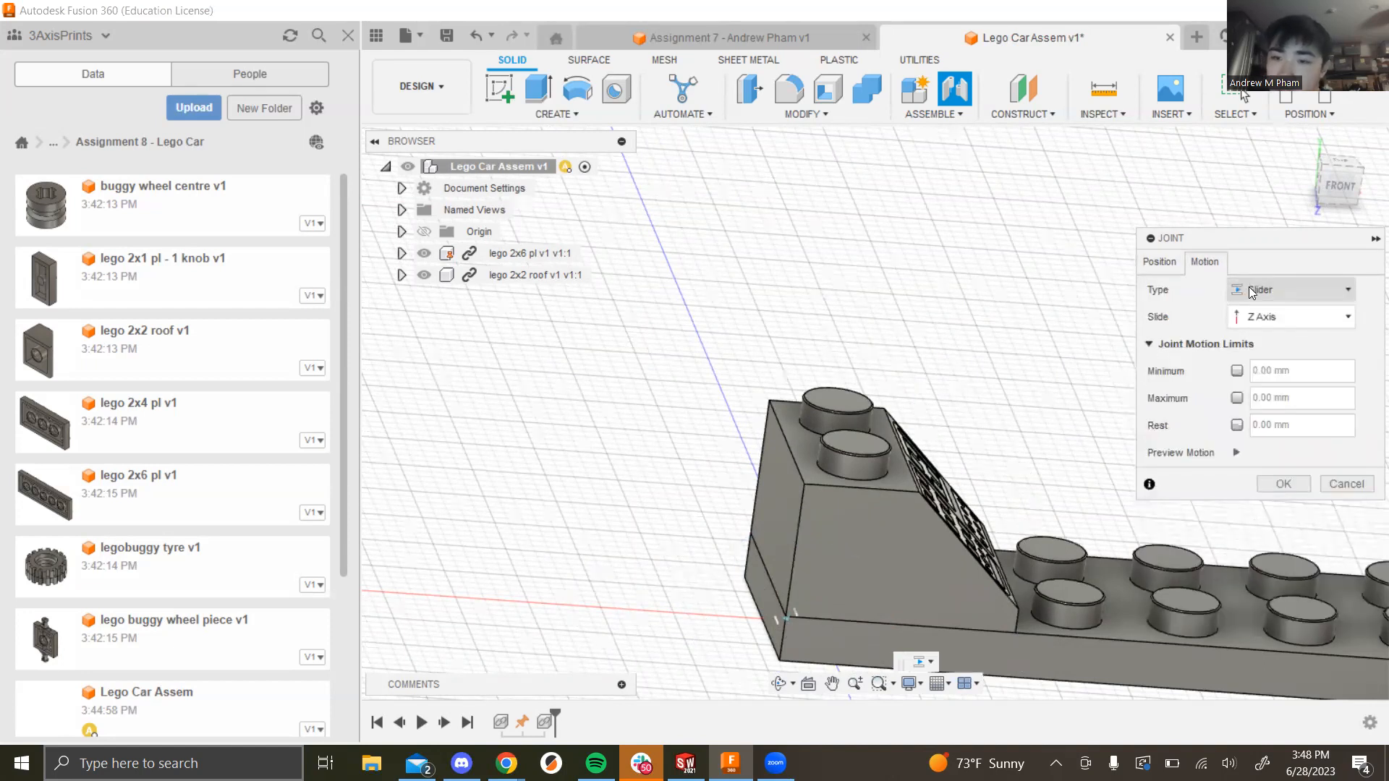
pyautogui.click(1251, 291)
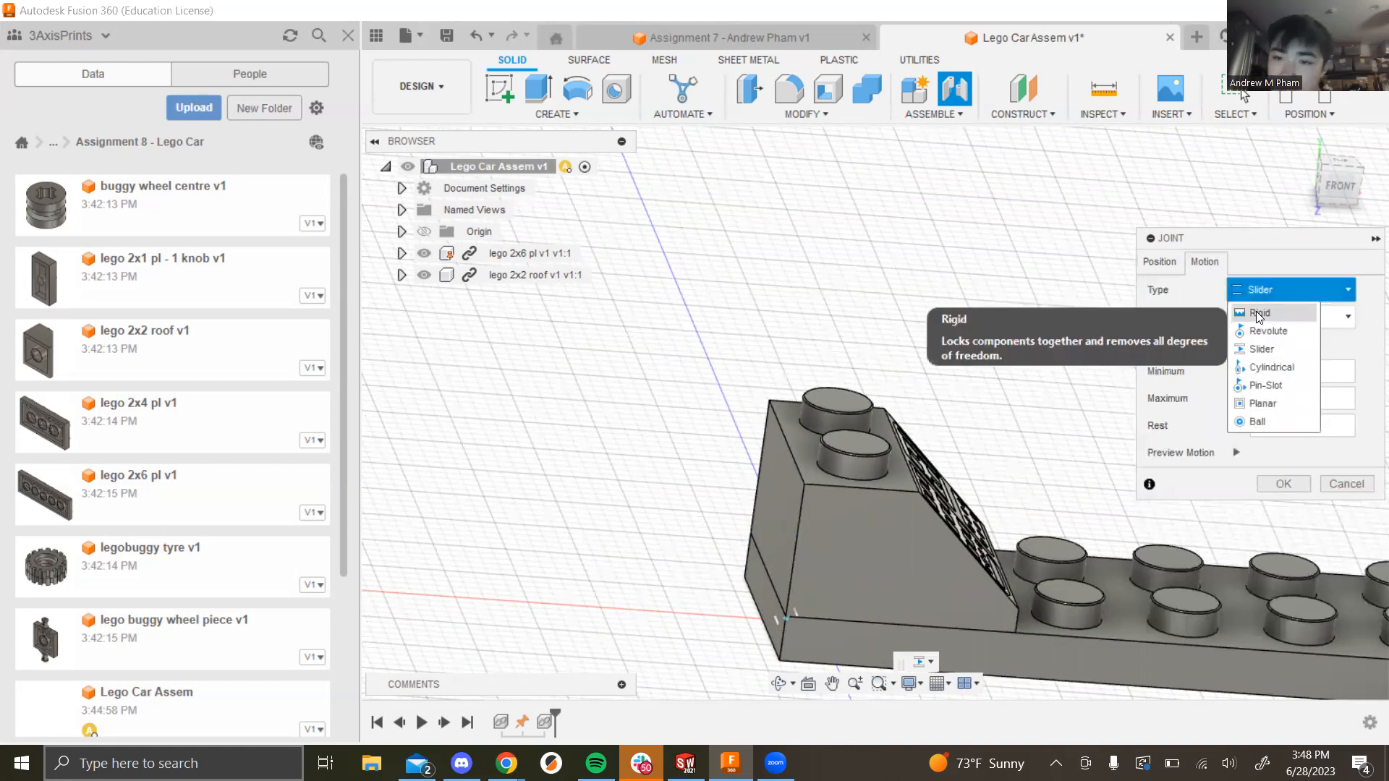
pyautogui.click(1256, 312)
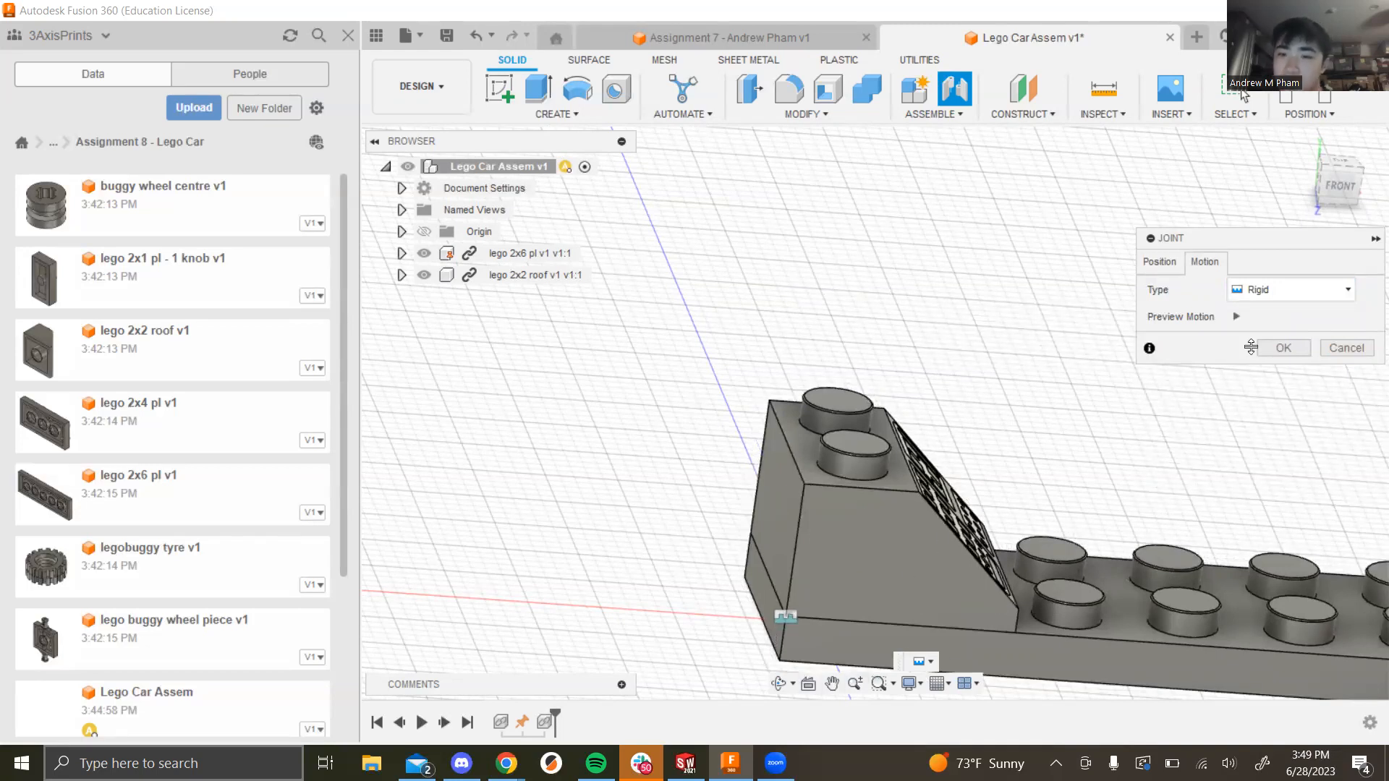
pyautogui.click(1235, 317)
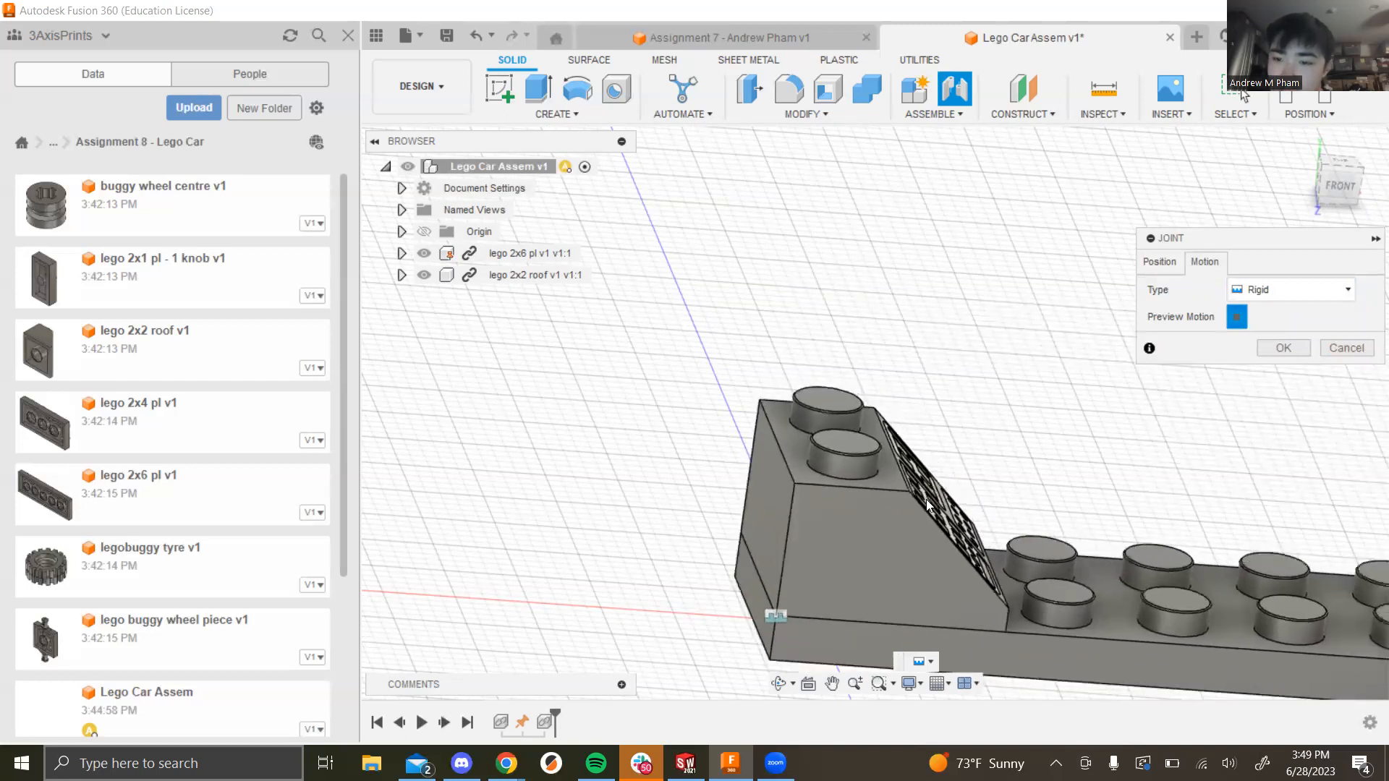
pyautogui.click(1240, 320)
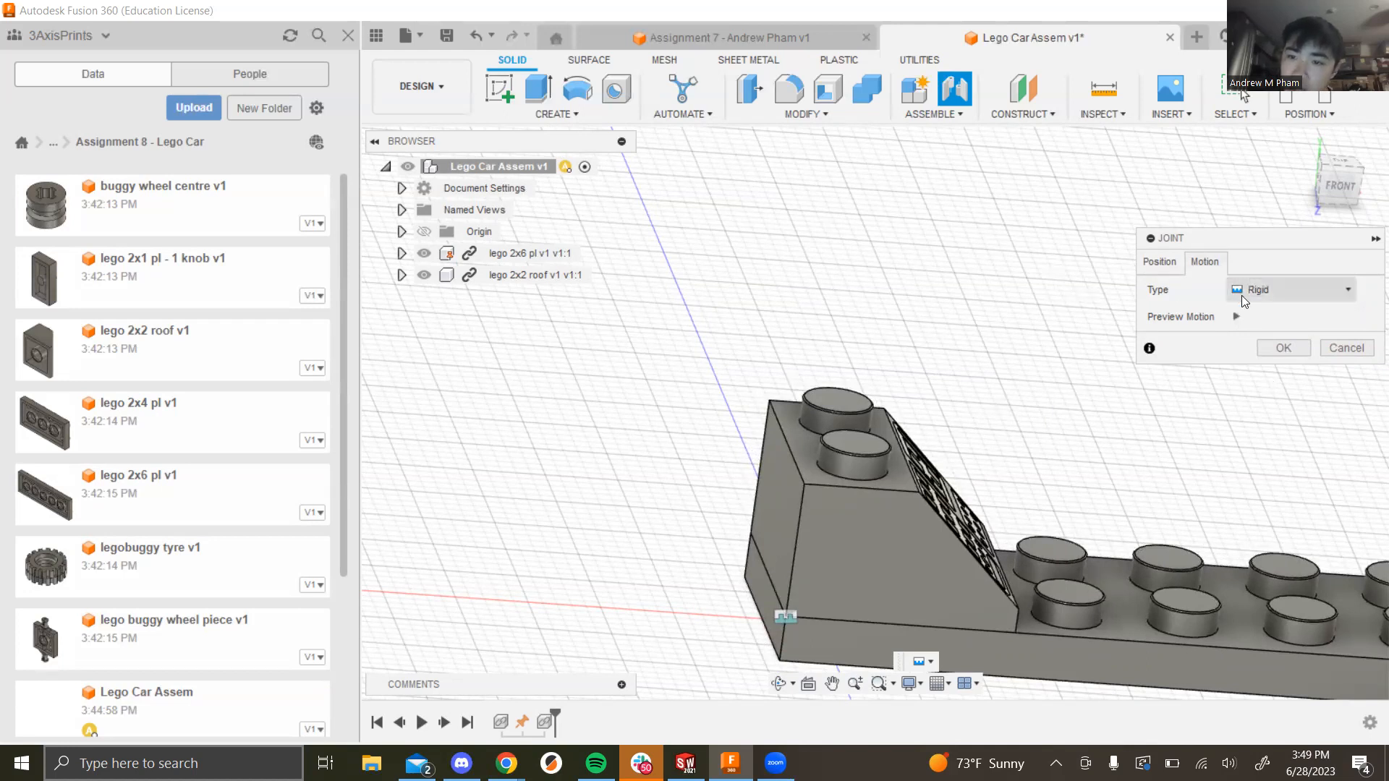
pyautogui.click(1160, 262)
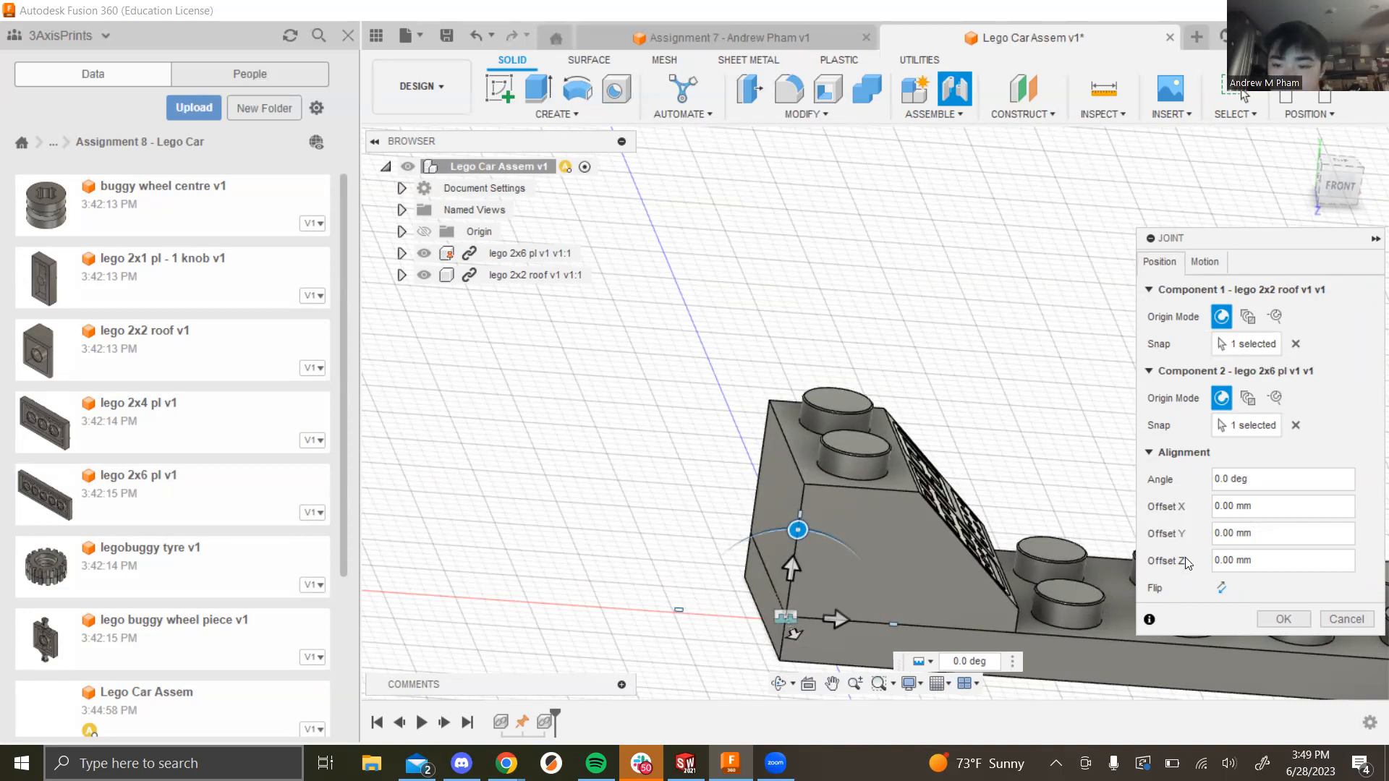
pyautogui.click(1282, 619)
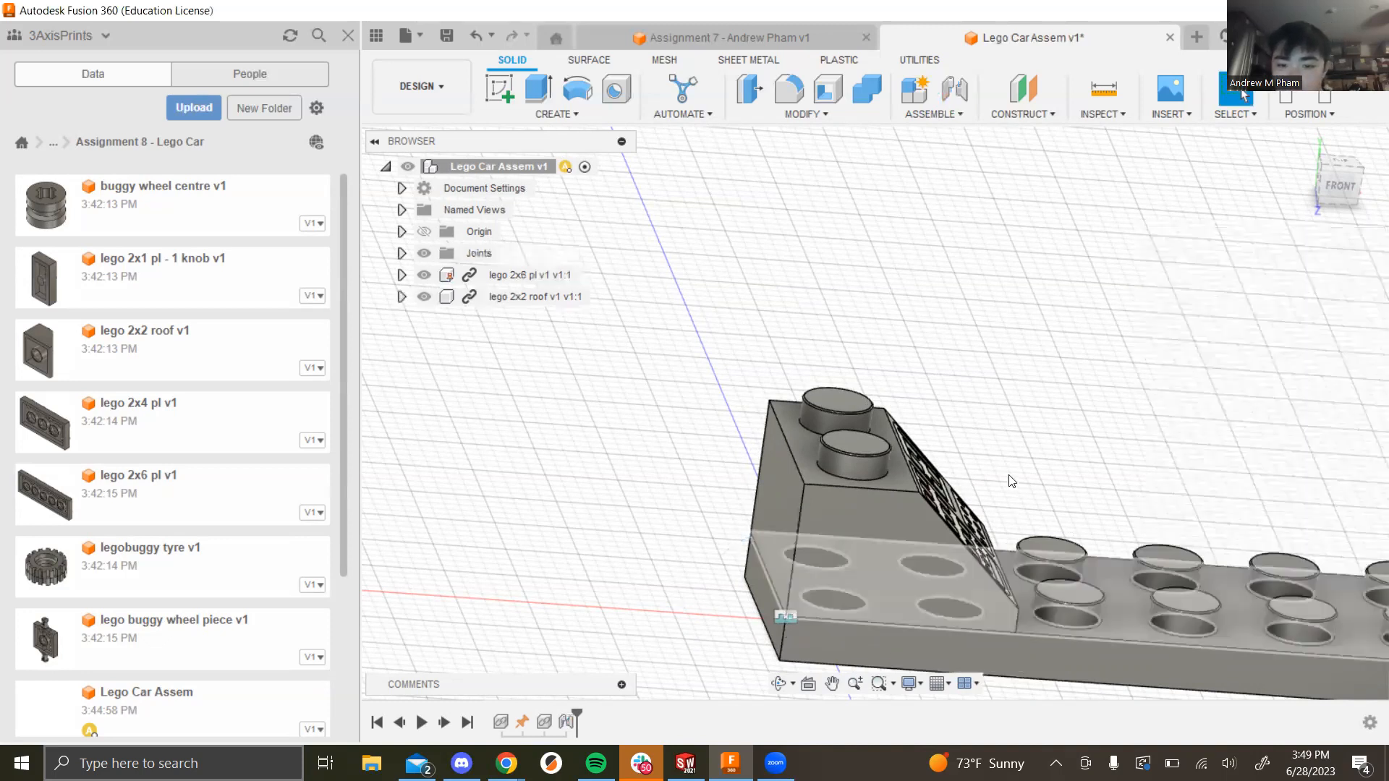
pyautogui.keyDown('shift'); pyautogui.moveTo(1035, 456); pyautogui.dragTo(943, 463, button='middle'); pyautogui.keyUp('shift')
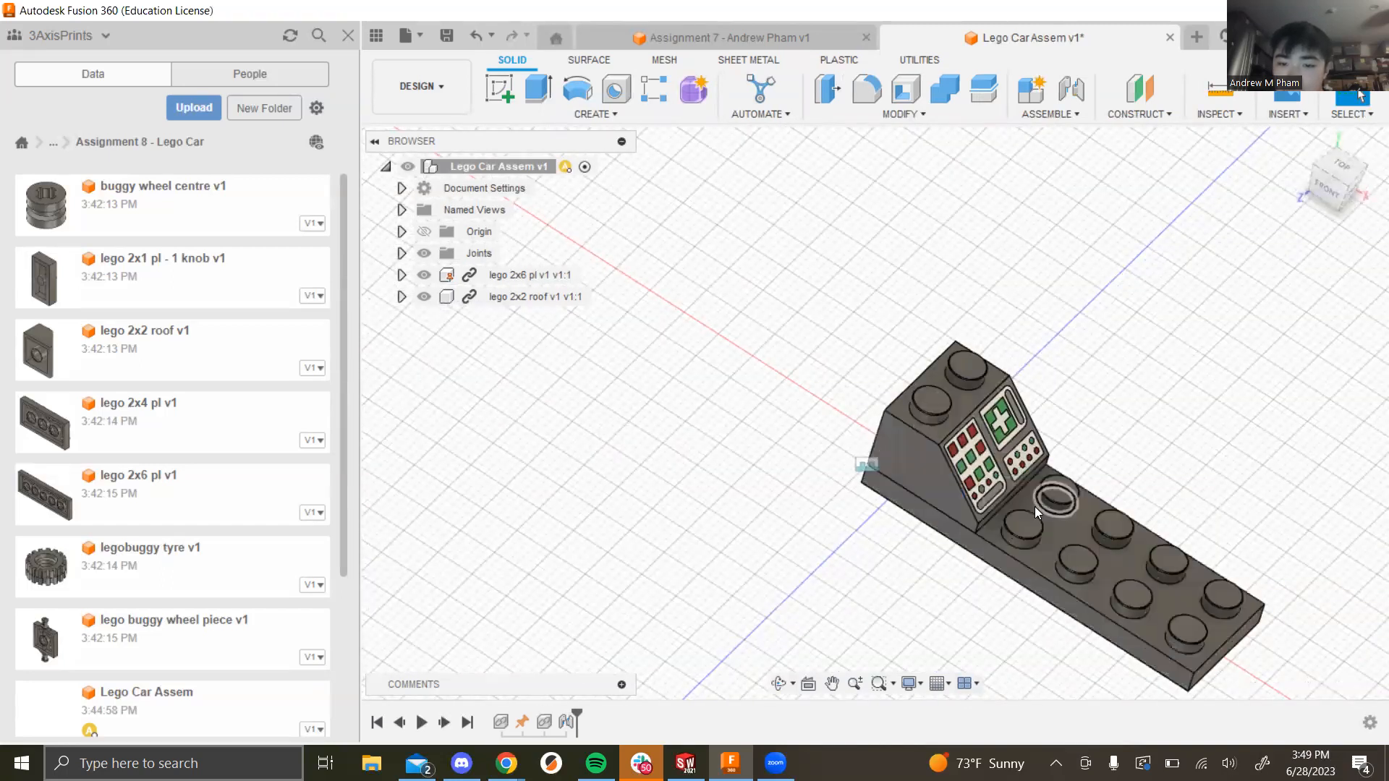
pyautogui.rightClick(913, 483)
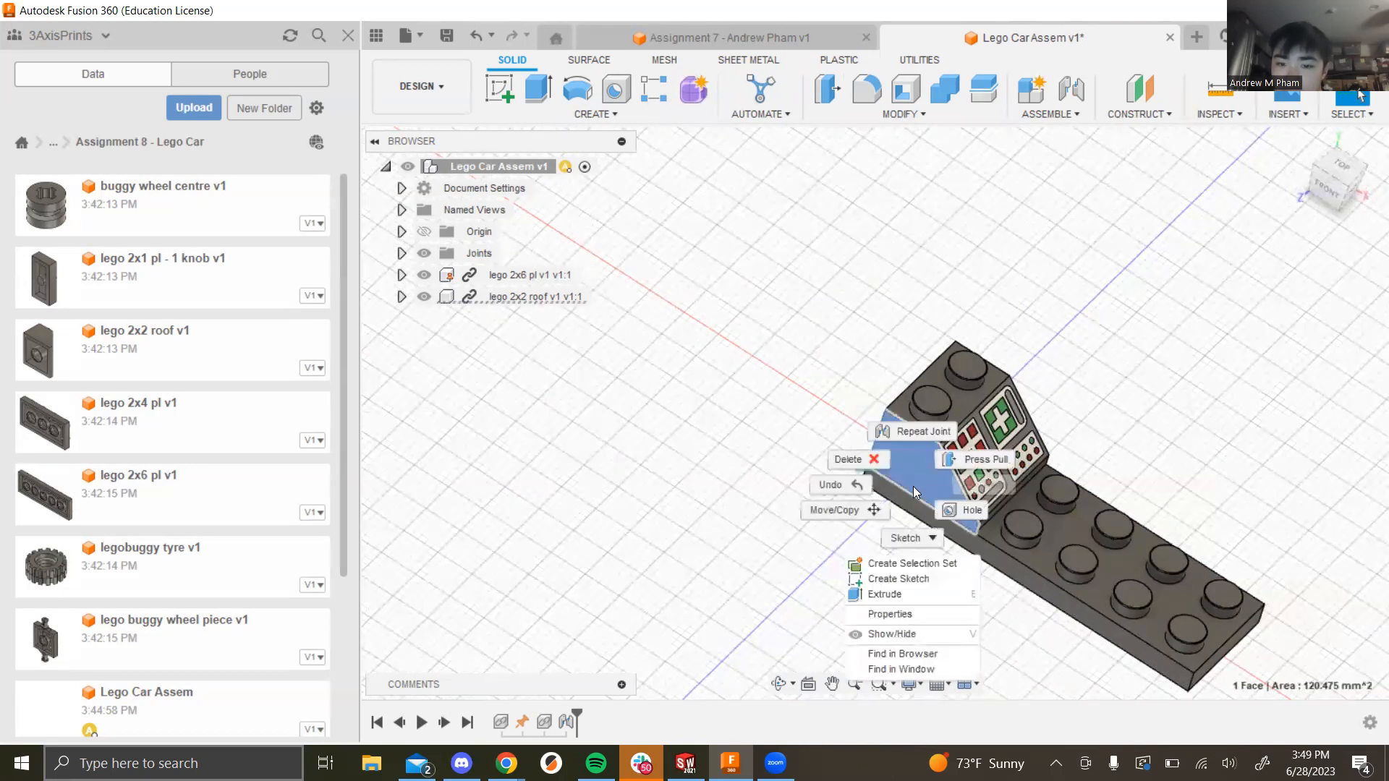
pyautogui.click(838, 511)
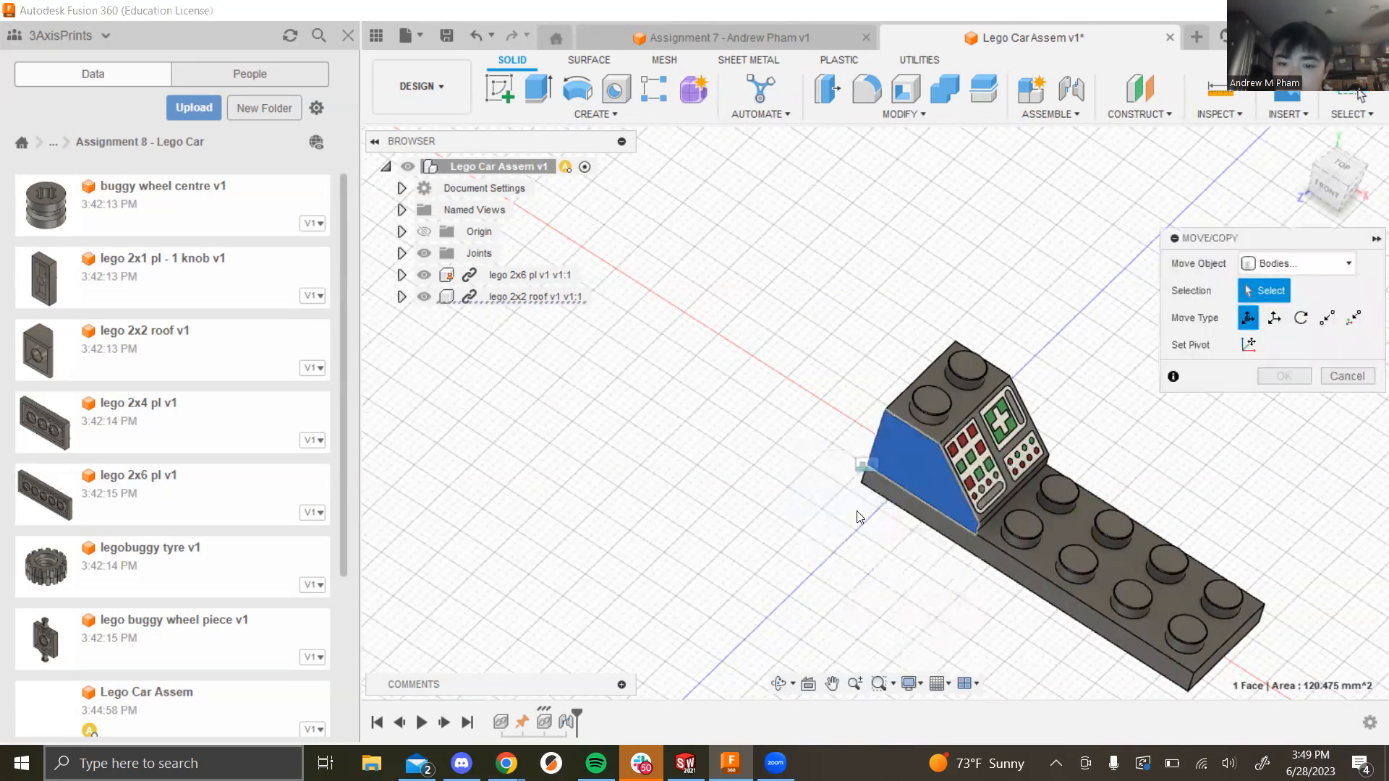
pyautogui.click(1346, 371)
pyautogui.click(600, 297)
pyautogui.rightClick(548, 296)
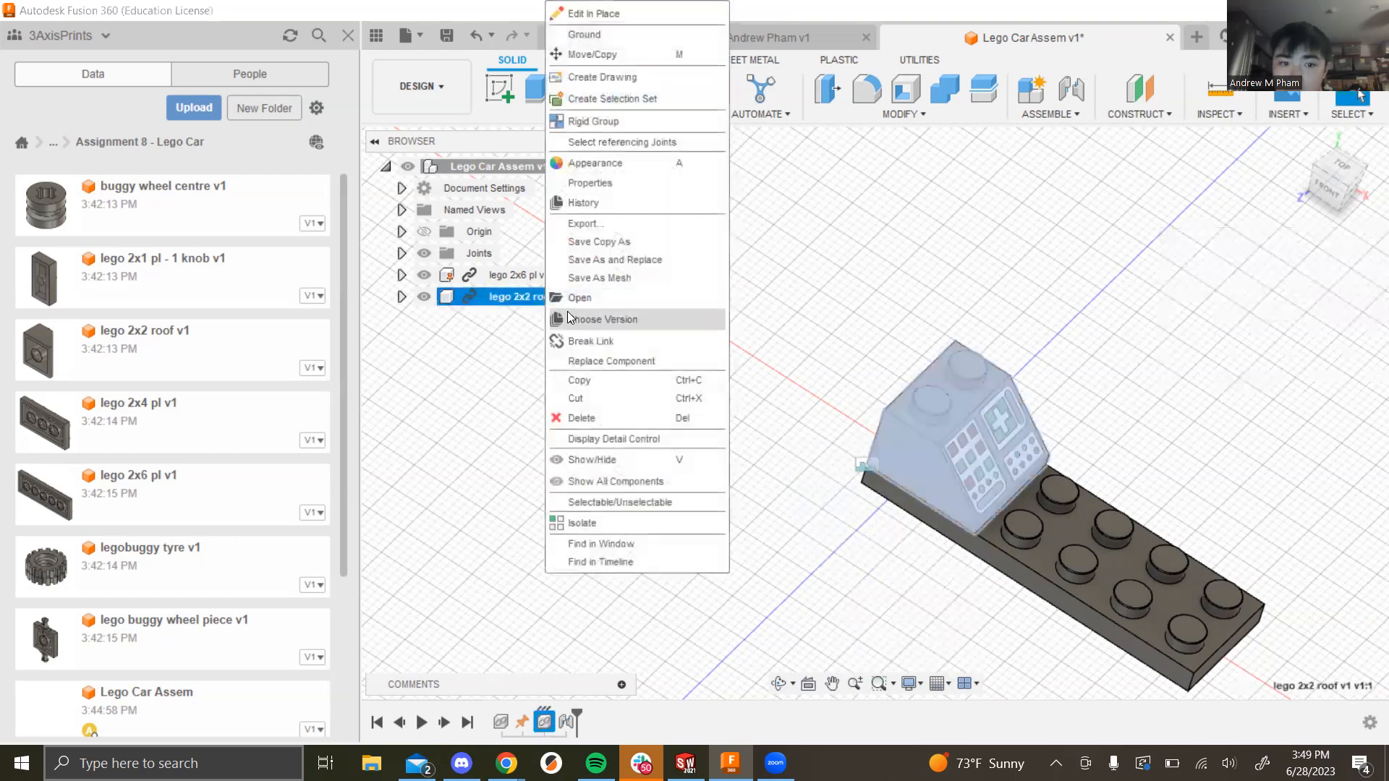
pyautogui.click(635, 55)
pyautogui.moveTo(932, 457); pyautogui.dragTo(806, 353)
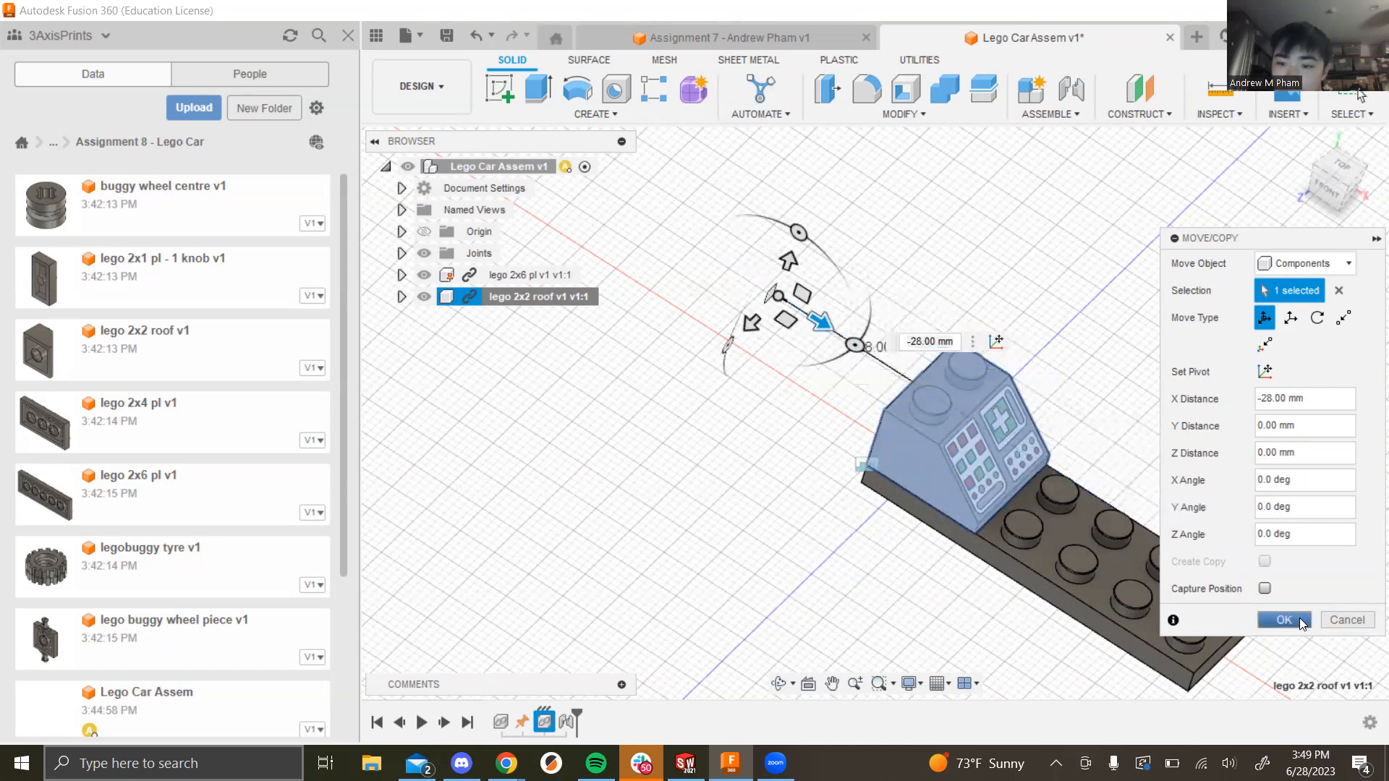
pyautogui.click(1298, 622)
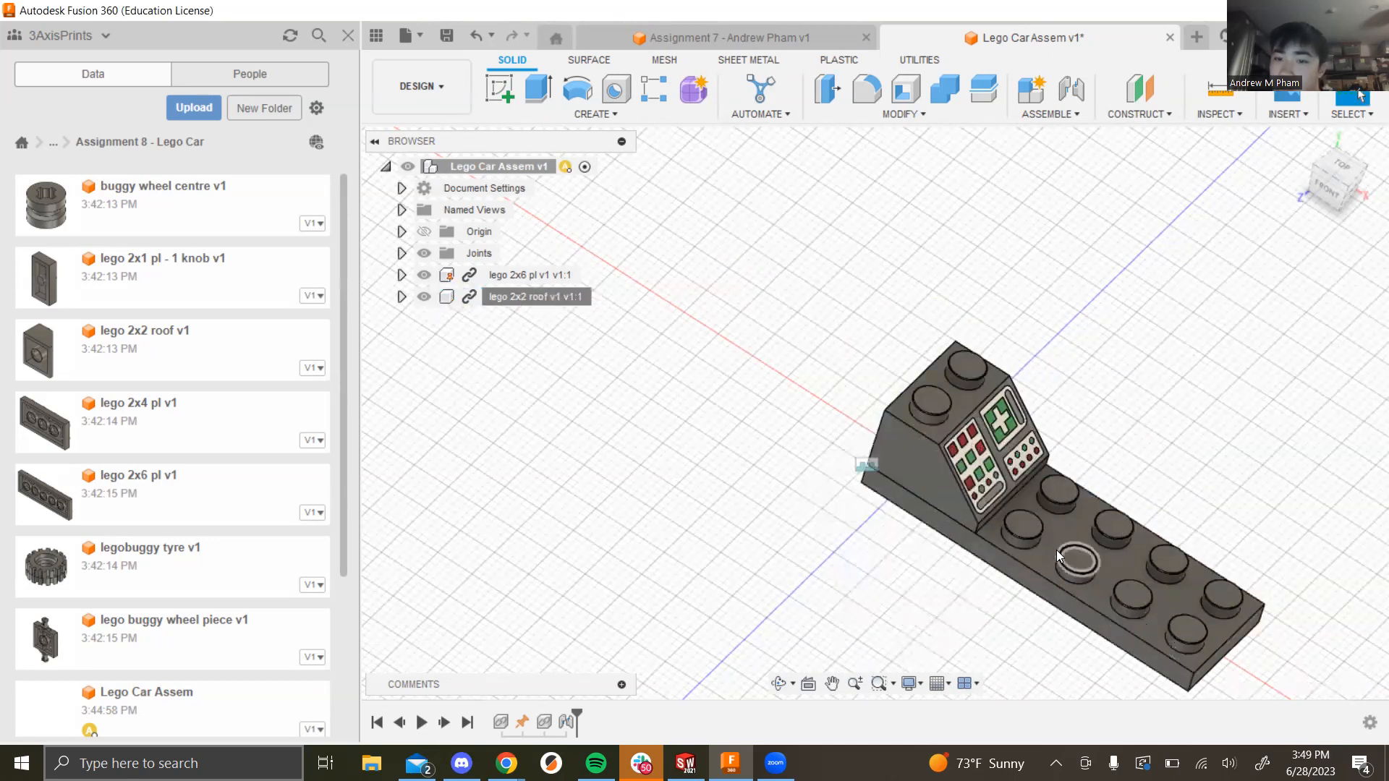
pyautogui.scroll(-3, 1022, 536)
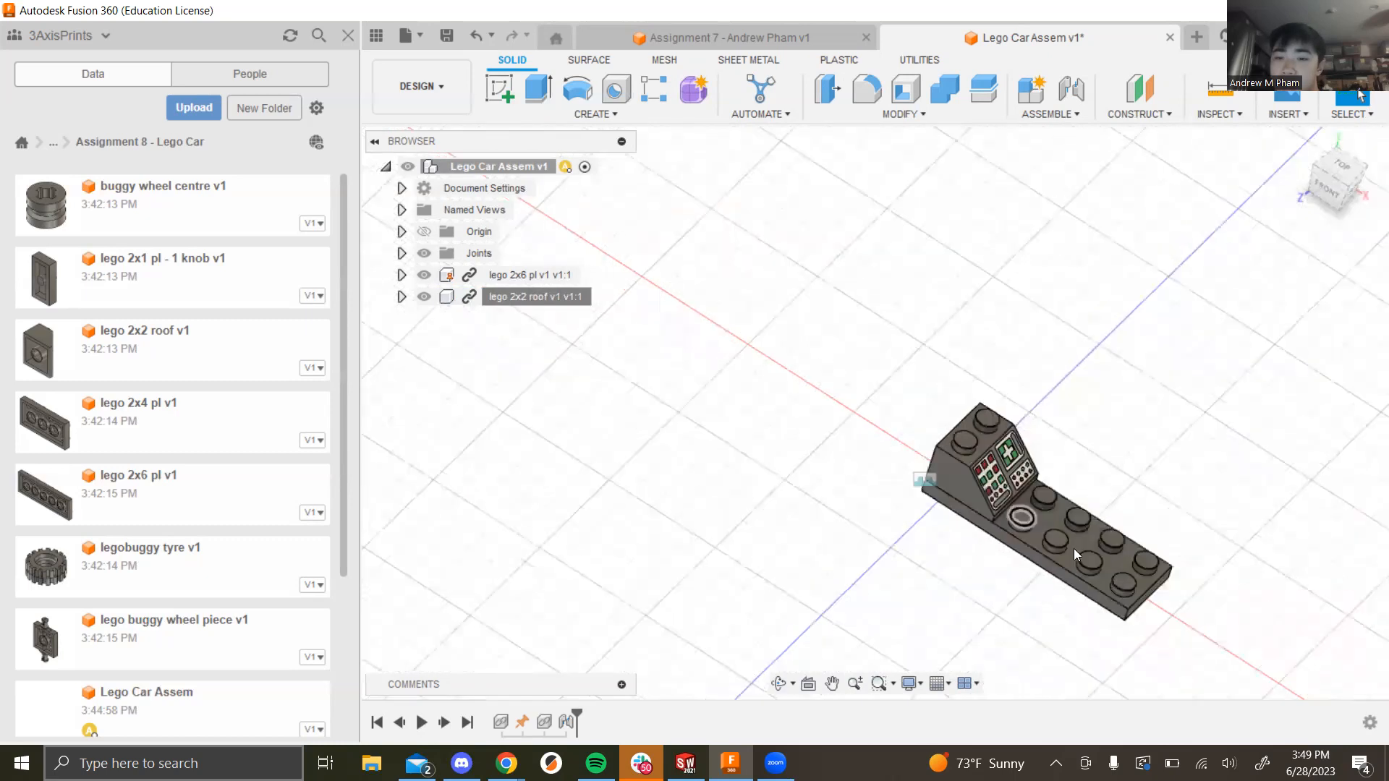
pyautogui.scroll(5, 1116, 580)
pyautogui.scroll(-3, 830, 478)
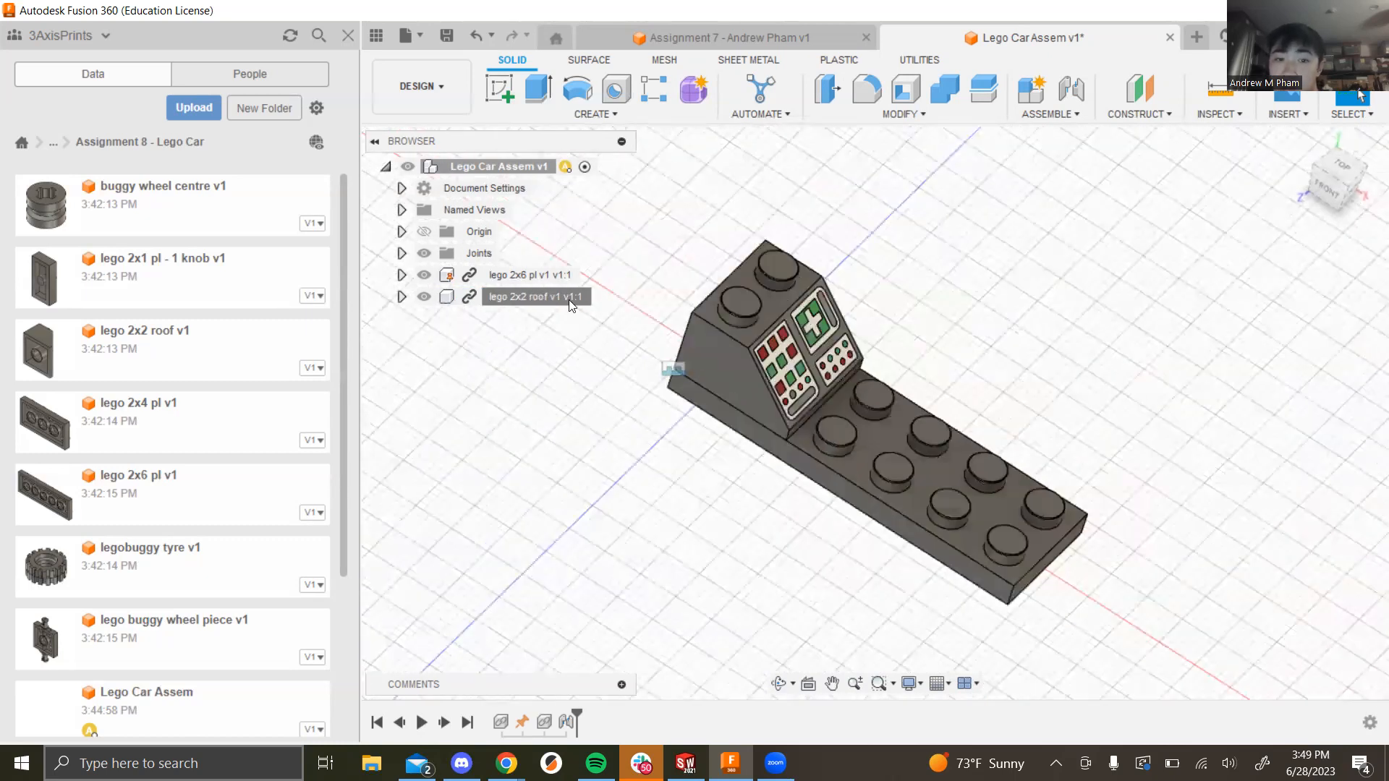
pyautogui.click(514, 275)
pyautogui.click(611, 493)
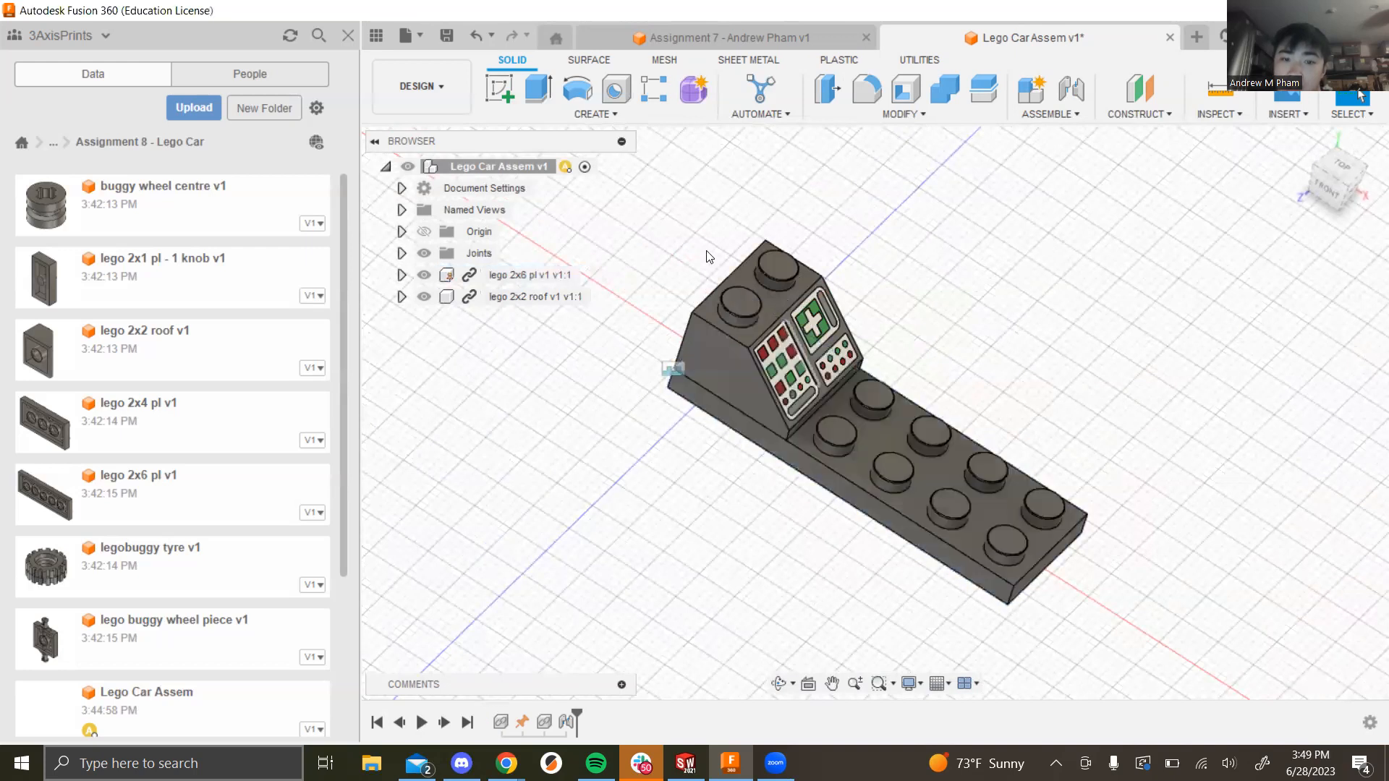
pyautogui.scroll(-6, 759, 449)
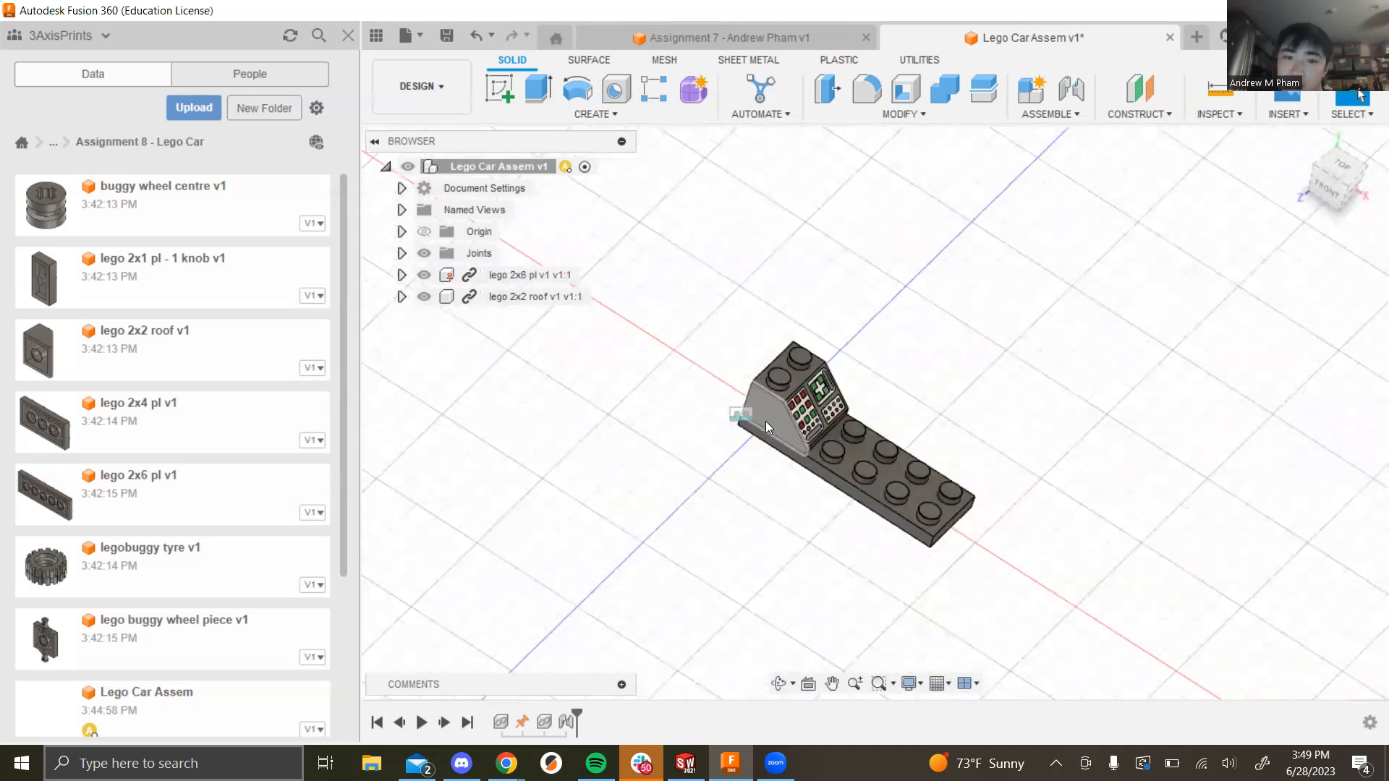
pyautogui.scroll(6, 796, 440)
pyautogui.keyDown('shift'); pyautogui.moveTo(1063, 515); pyautogui.dragTo(1048, 553, button='middle'); pyautogui.keyUp('shift')
pyautogui.scroll(-2, 858, 587)
pyautogui.scroll(5, 858, 604)
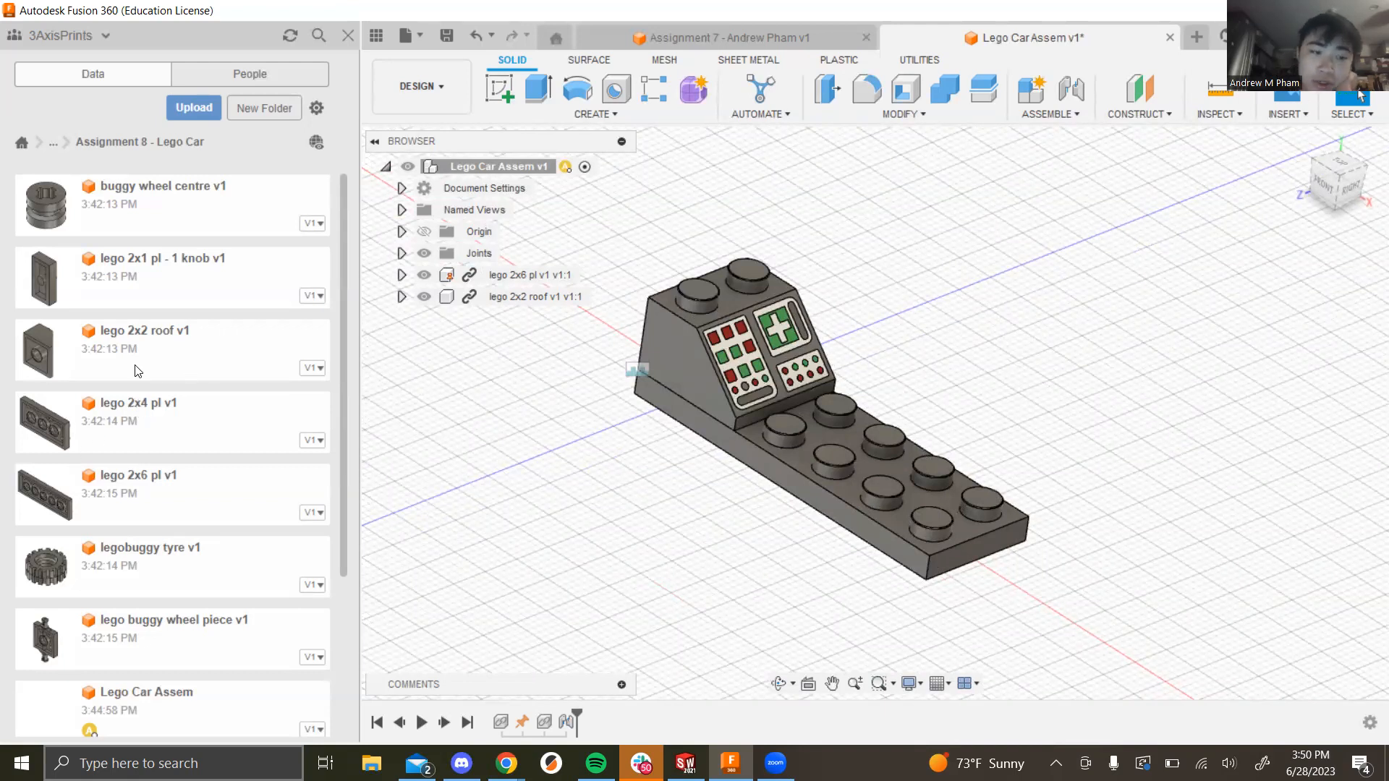
pyautogui.scroll(-1, 137, 371)
pyautogui.moveTo(138, 541); pyautogui.dragTo(620, 416)
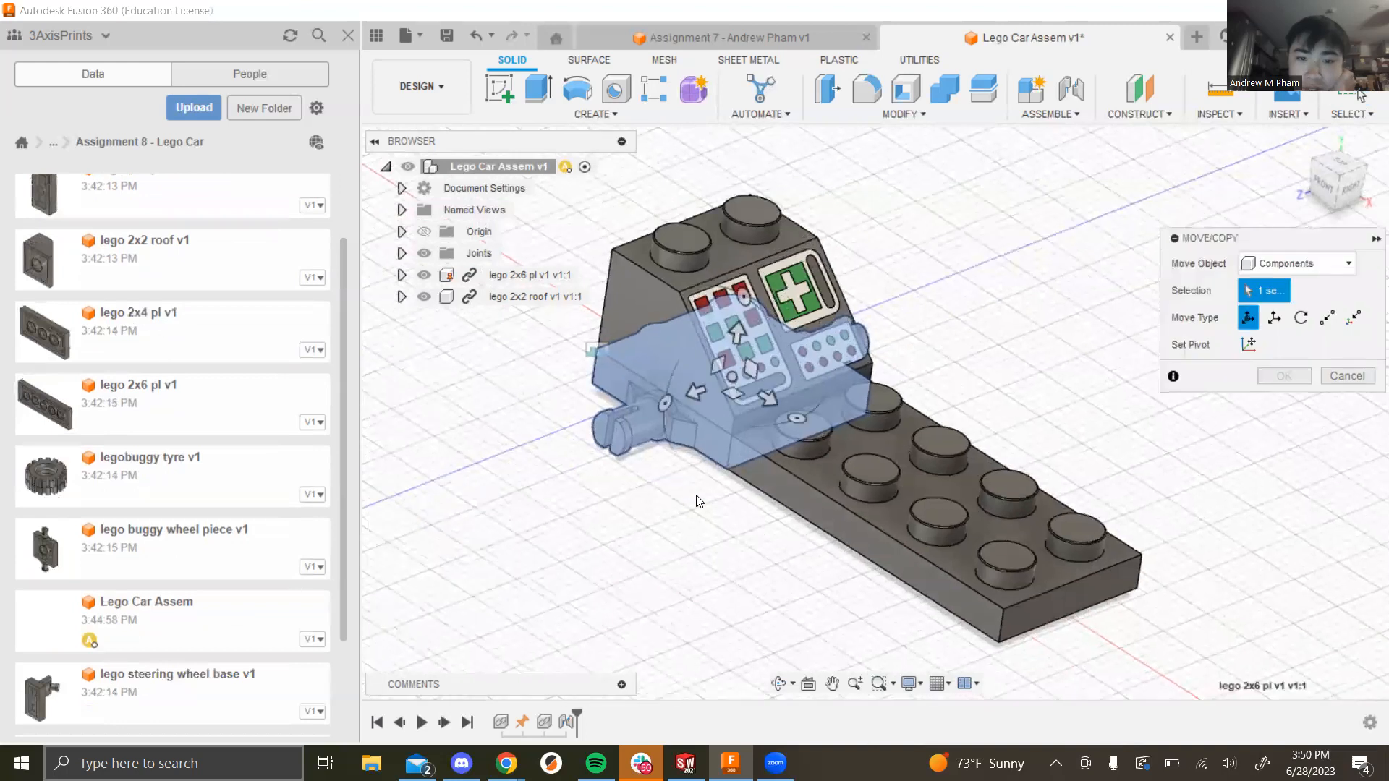
# Step: Lower the buggy wheel piece 14 mm below the 2x6 plate and confirm the move
pyautogui.moveTo(733, 333); pyautogui.dragTo(713, 482)
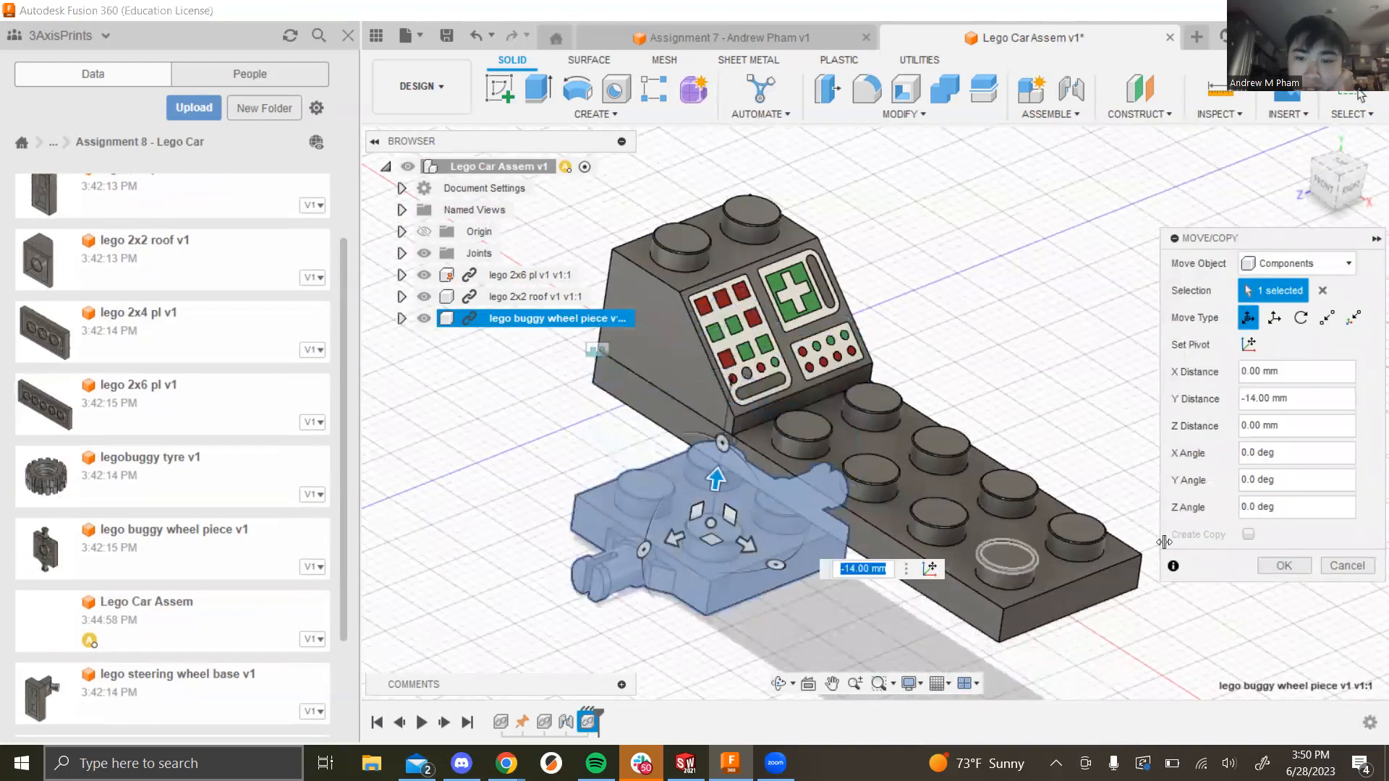
pyautogui.click(1283, 566)
pyautogui.keyDown('shift'); pyautogui.moveTo(839, 623); pyautogui.dragTo(1034, 559, button='middle'); pyautogui.keyUp('shift')
pyautogui.scroll(-2, 678, 419)
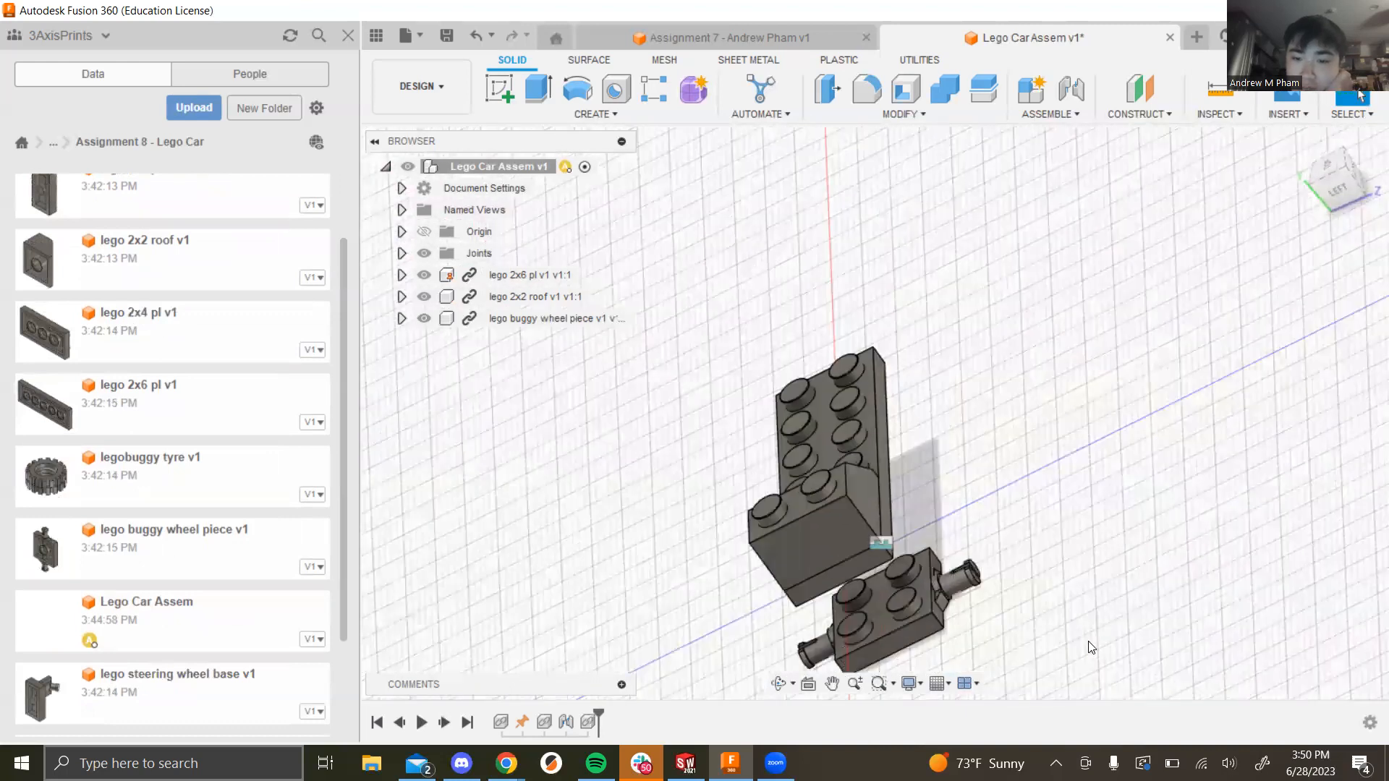
pyautogui.scroll(4, 1086, 647)
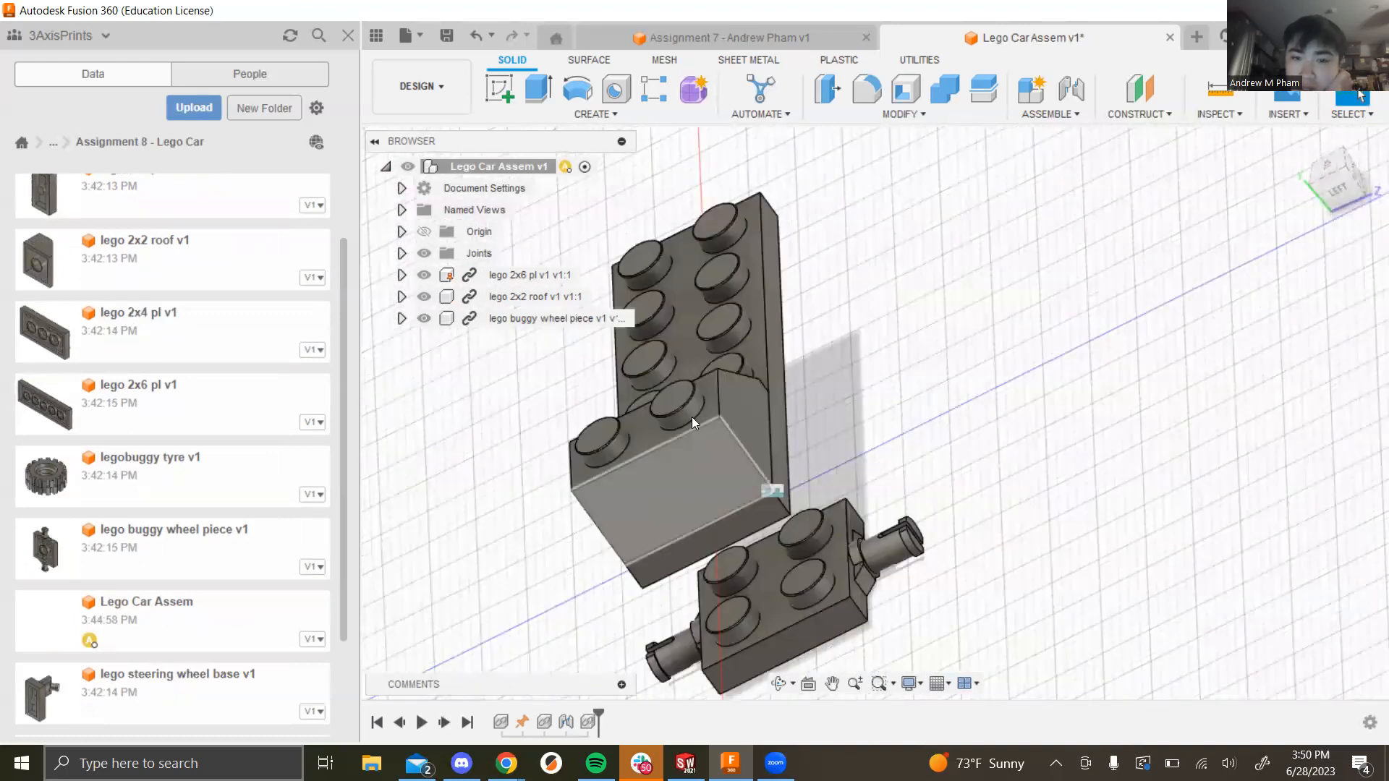
# Step: Rigidly join the wheel piece's snap point to the matching point on the plate
pyautogui.click(1056, 114)
pyautogui.click(1078, 160)
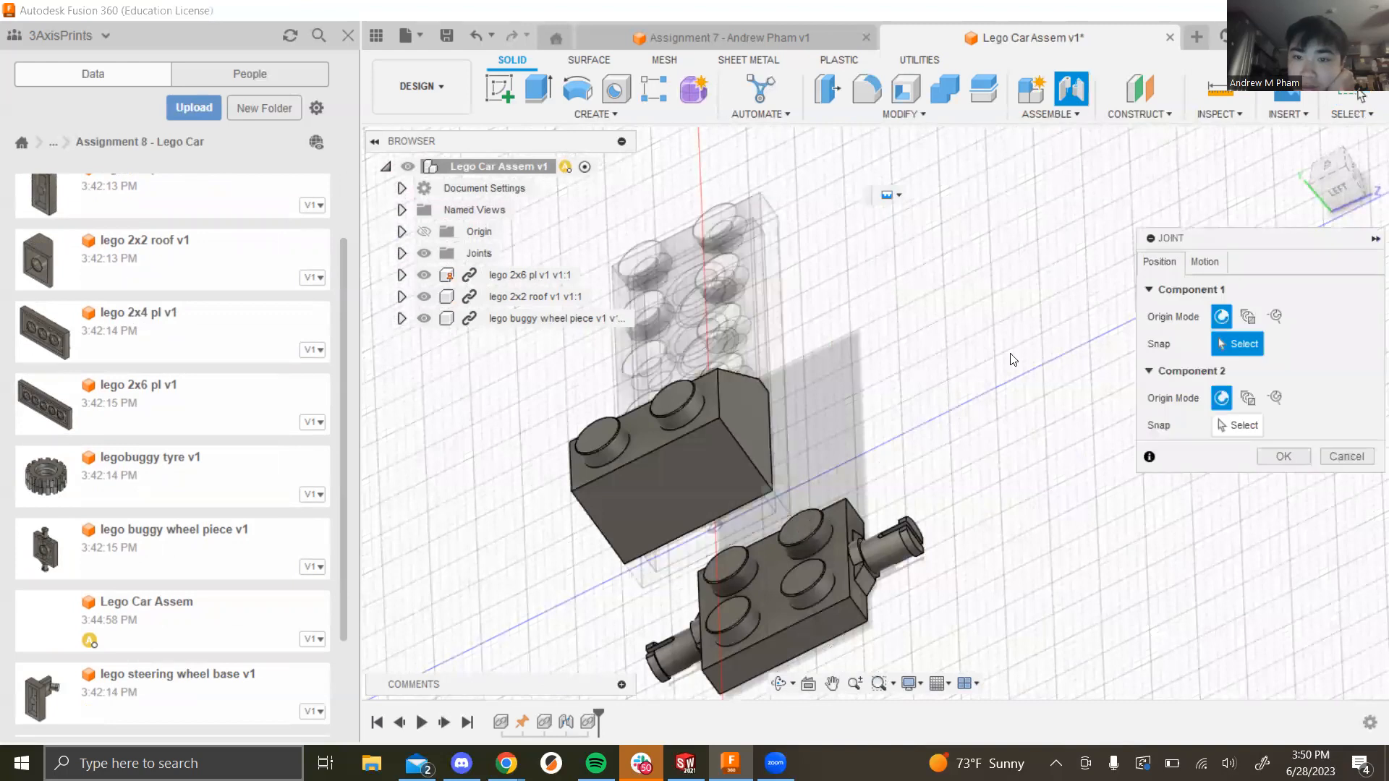
pyautogui.click(848, 595)
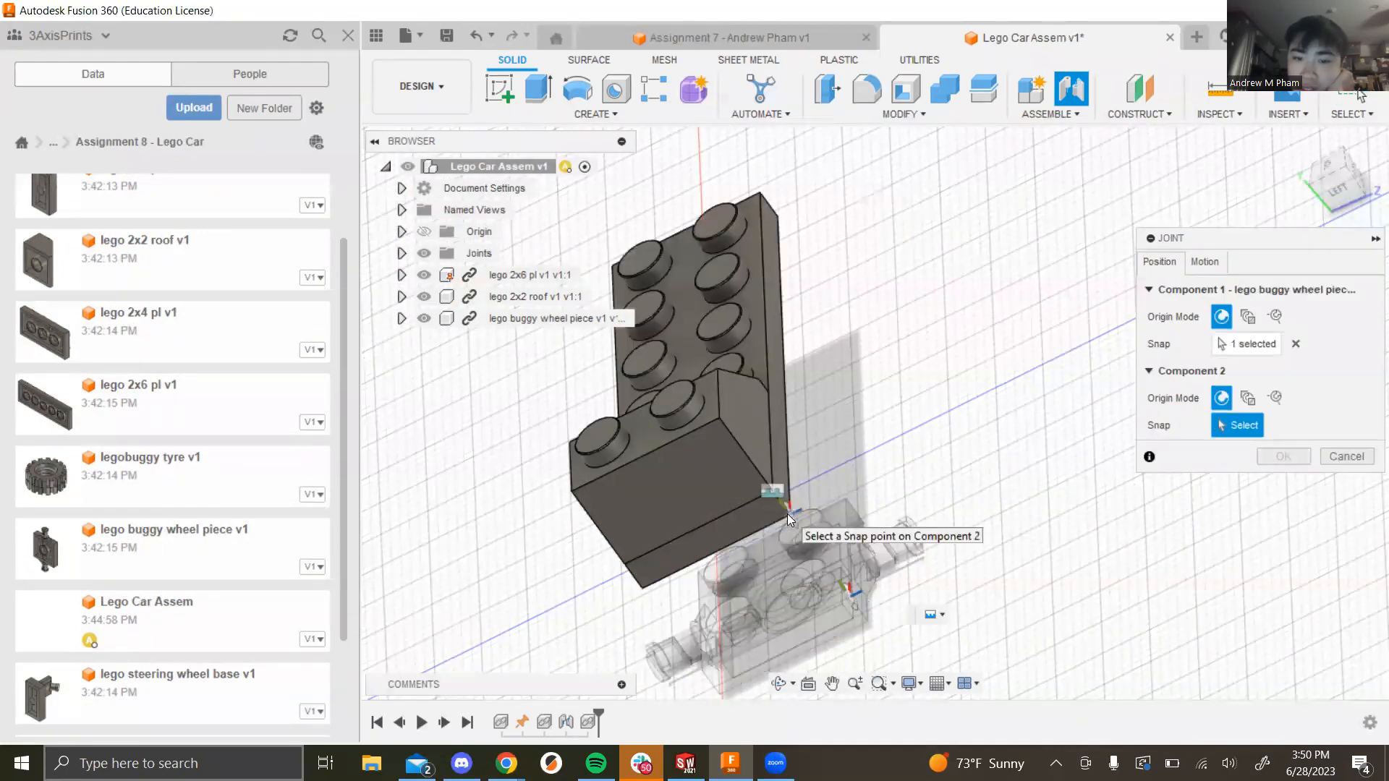
pyautogui.click(804, 528)
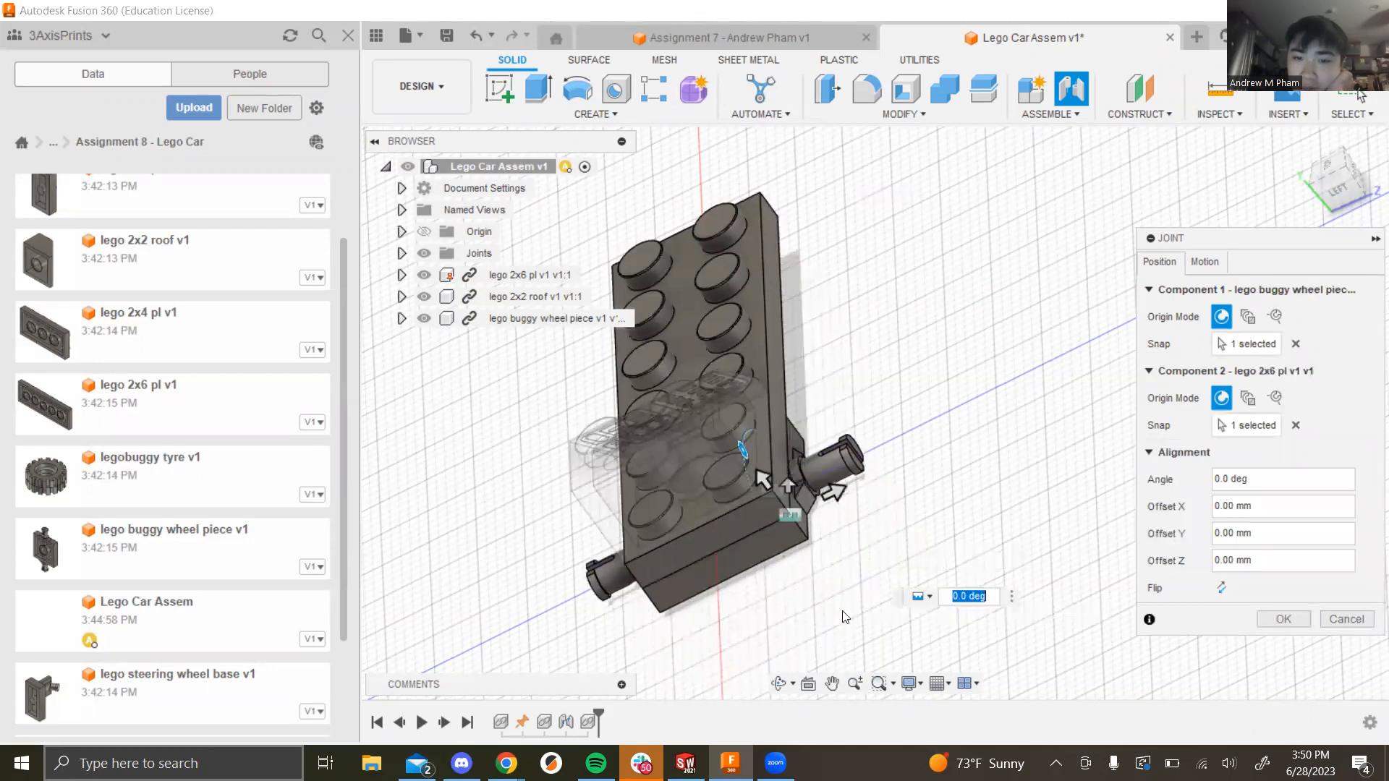
pyautogui.click(1219, 268)
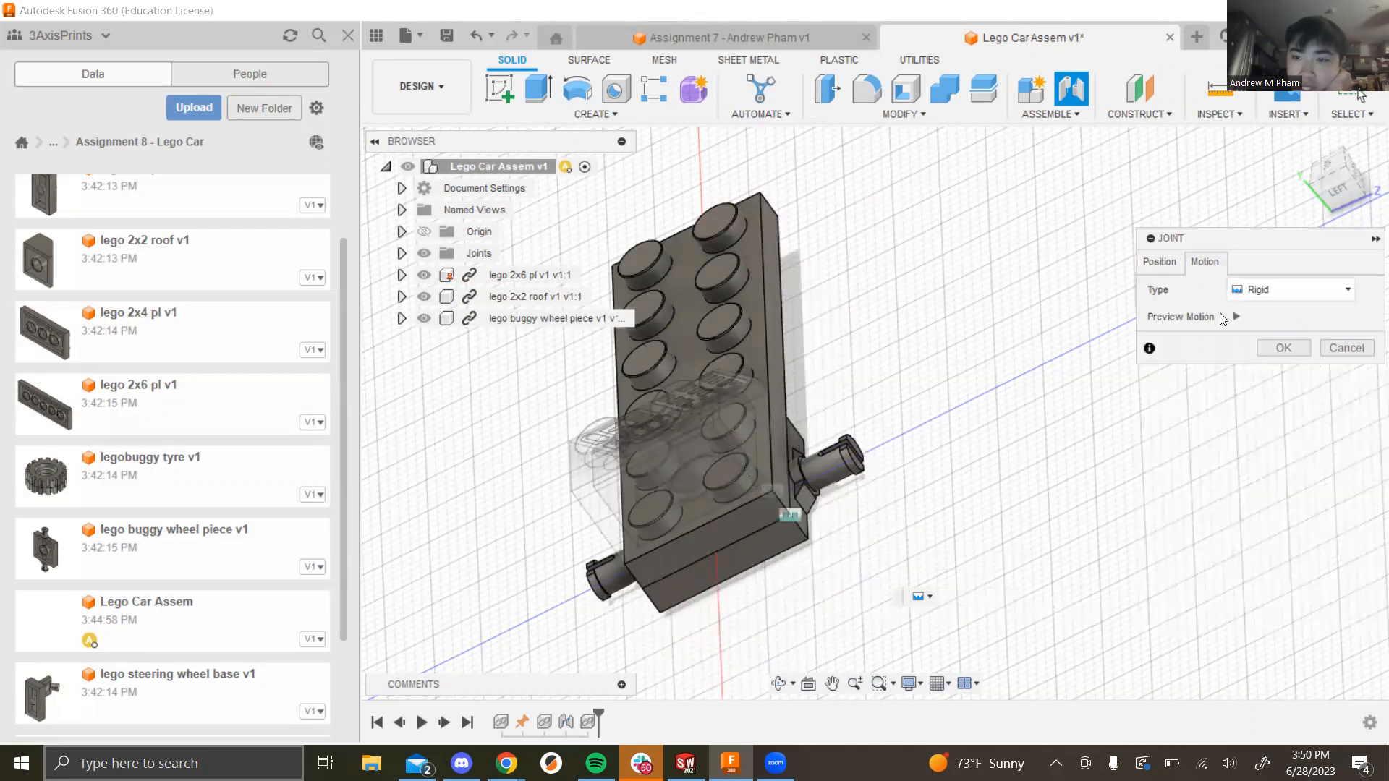
pyautogui.click(1160, 266)
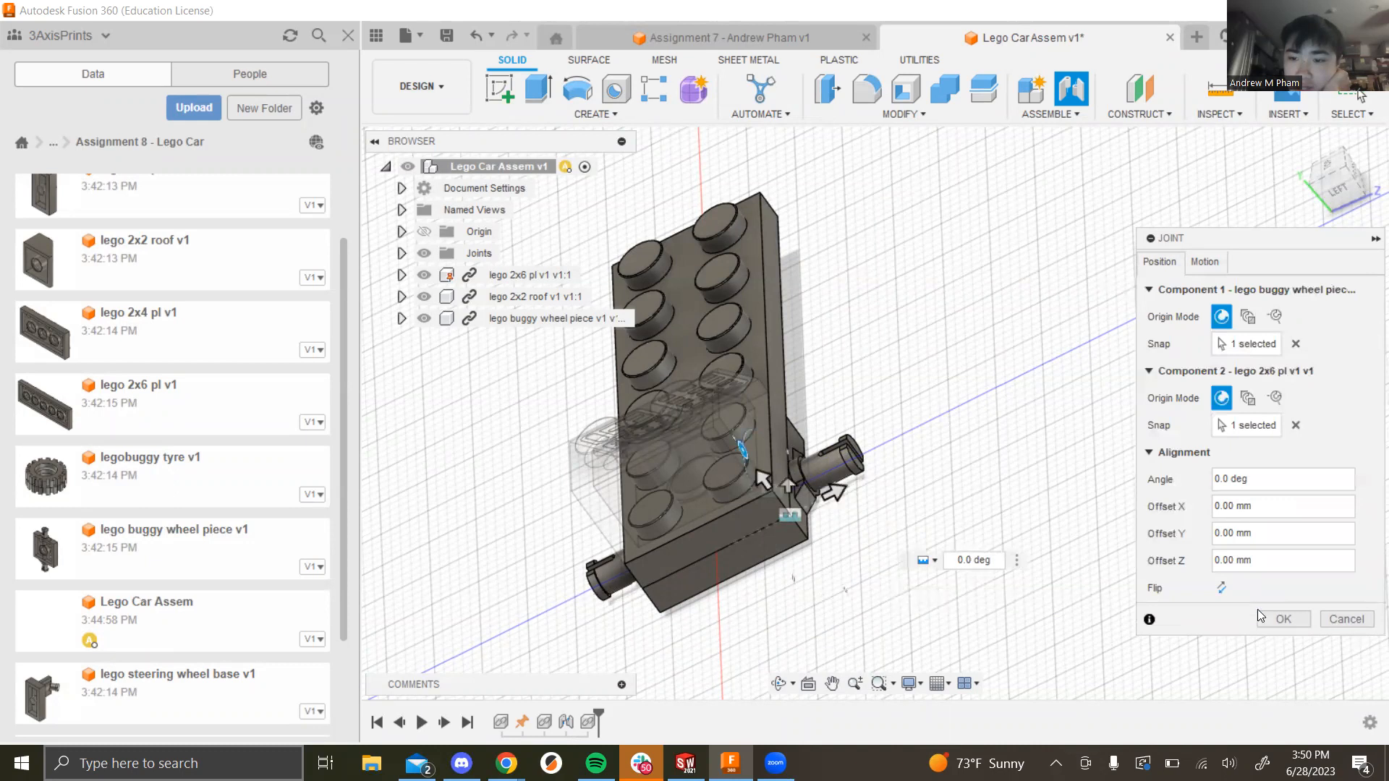
pyautogui.click(1274, 623)
# Step: Orbit, pan and zoom around the model to inspect the new joint
pyautogui.keyDown('shift'); pyautogui.moveTo(1008, 452); pyautogui.dragTo(730, 522, button='middle'); pyautogui.keyUp('shift')
pyautogui.scroll(-5, 625, 418)
pyautogui.keyDown('shift'); pyautogui.moveTo(625, 418); pyautogui.dragTo(541, 434, button='middle'); pyautogui.keyUp('shift')
pyautogui.keyDown('shift'); pyautogui.moveTo(567, 490); pyautogui.dragTo(923, 481, button='middle'); pyautogui.keyUp('shift')
pyautogui.scroll(-3, 969, 452)
pyautogui.scroll(3, 1050, 421)
pyautogui.scroll(2, 1050, 419)
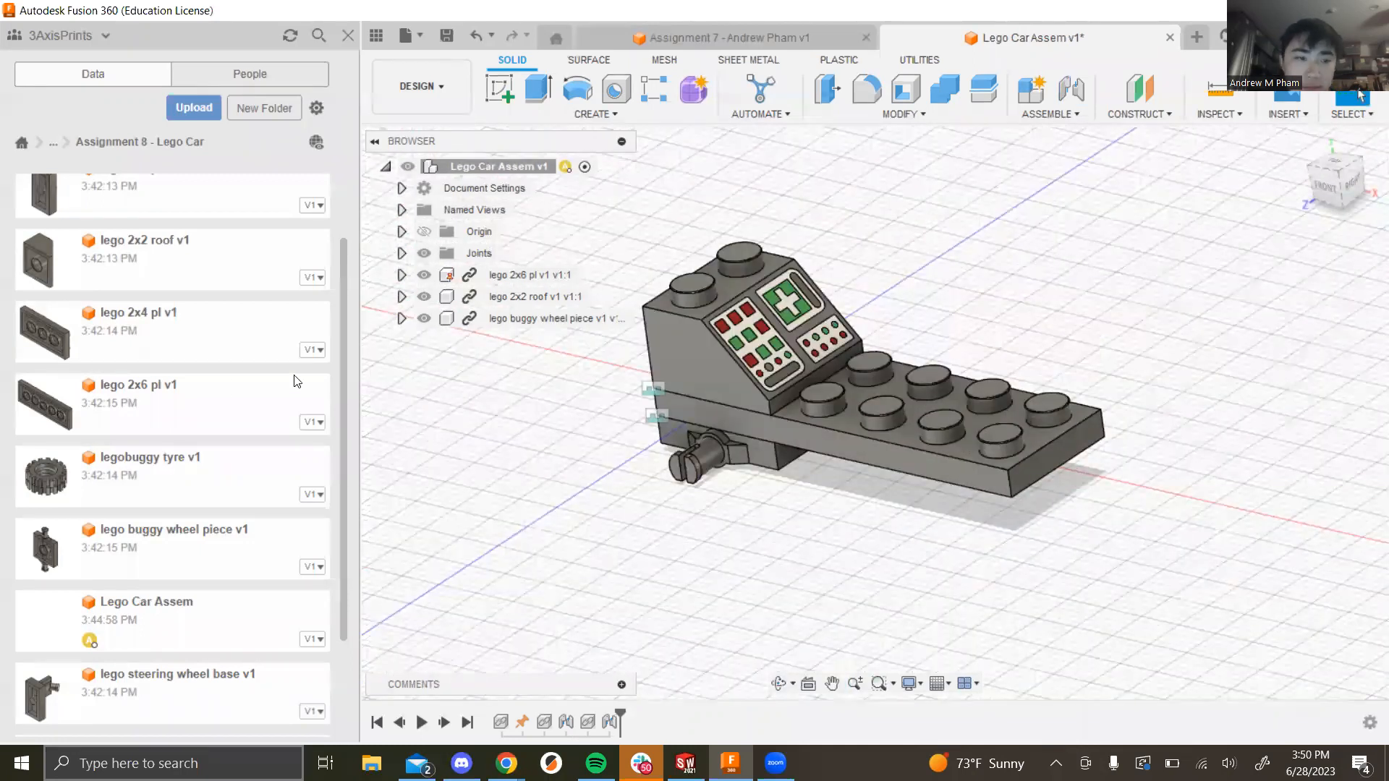
# Step: Insert the buggy wheel centre and offset it 9 mm along Z
pyautogui.scroll(2, 194, 446)
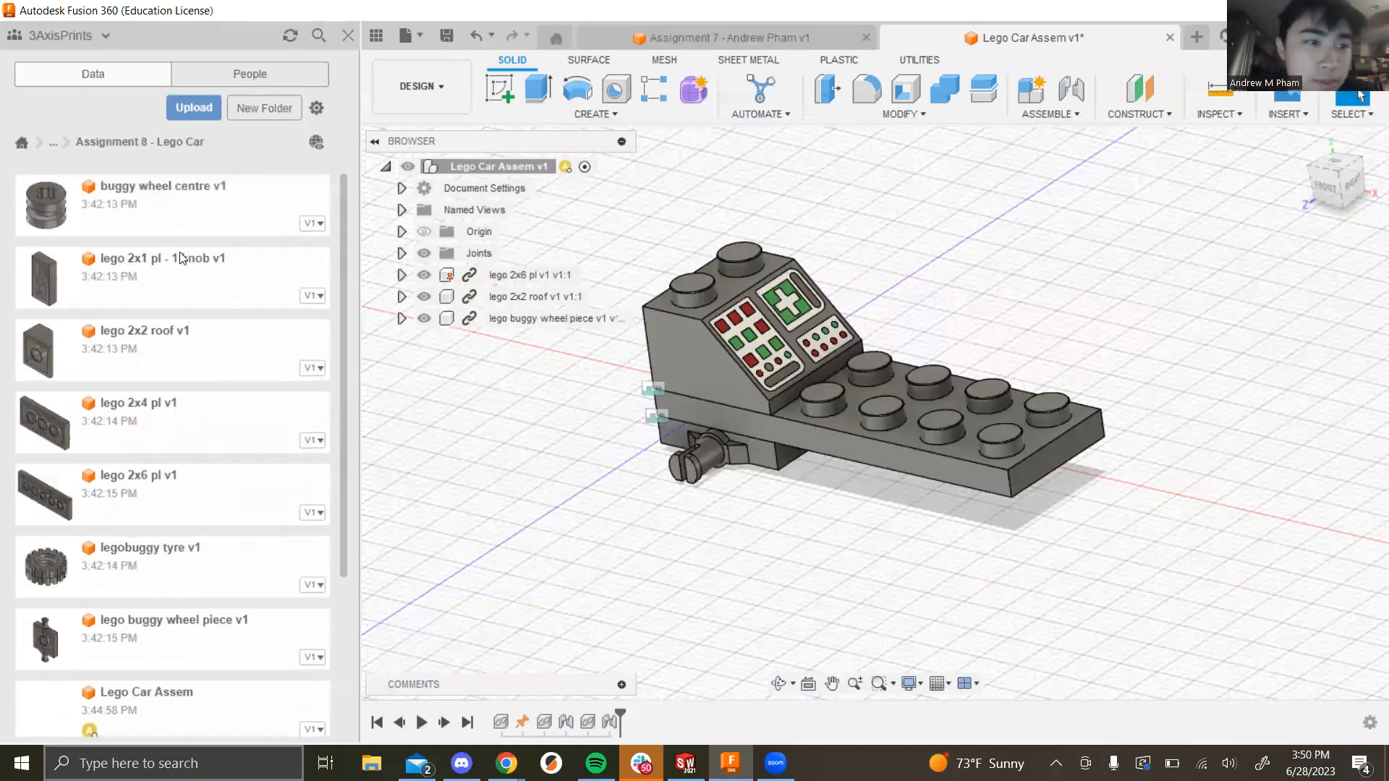
pyautogui.moveTo(45, 205); pyautogui.dragTo(659, 488)
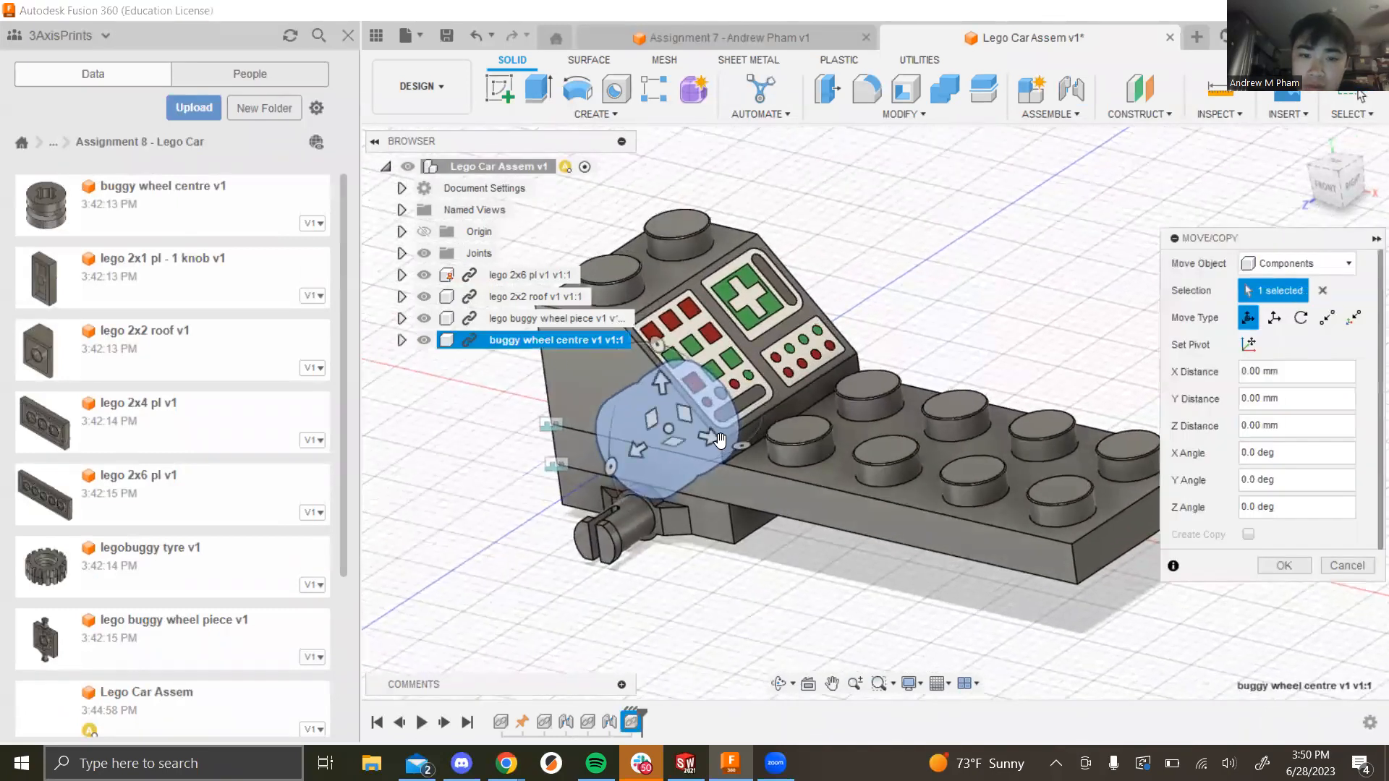
pyautogui.moveTo(665, 457); pyautogui.dragTo(864, 369)
pyautogui.keyDown('shift'); pyautogui.moveTo(1046, 475); pyautogui.dragTo(1227, 568, button='middle'); pyautogui.keyUp('shift')
pyautogui.click(1284, 565)
pyautogui.scroll(5, 941, 535)
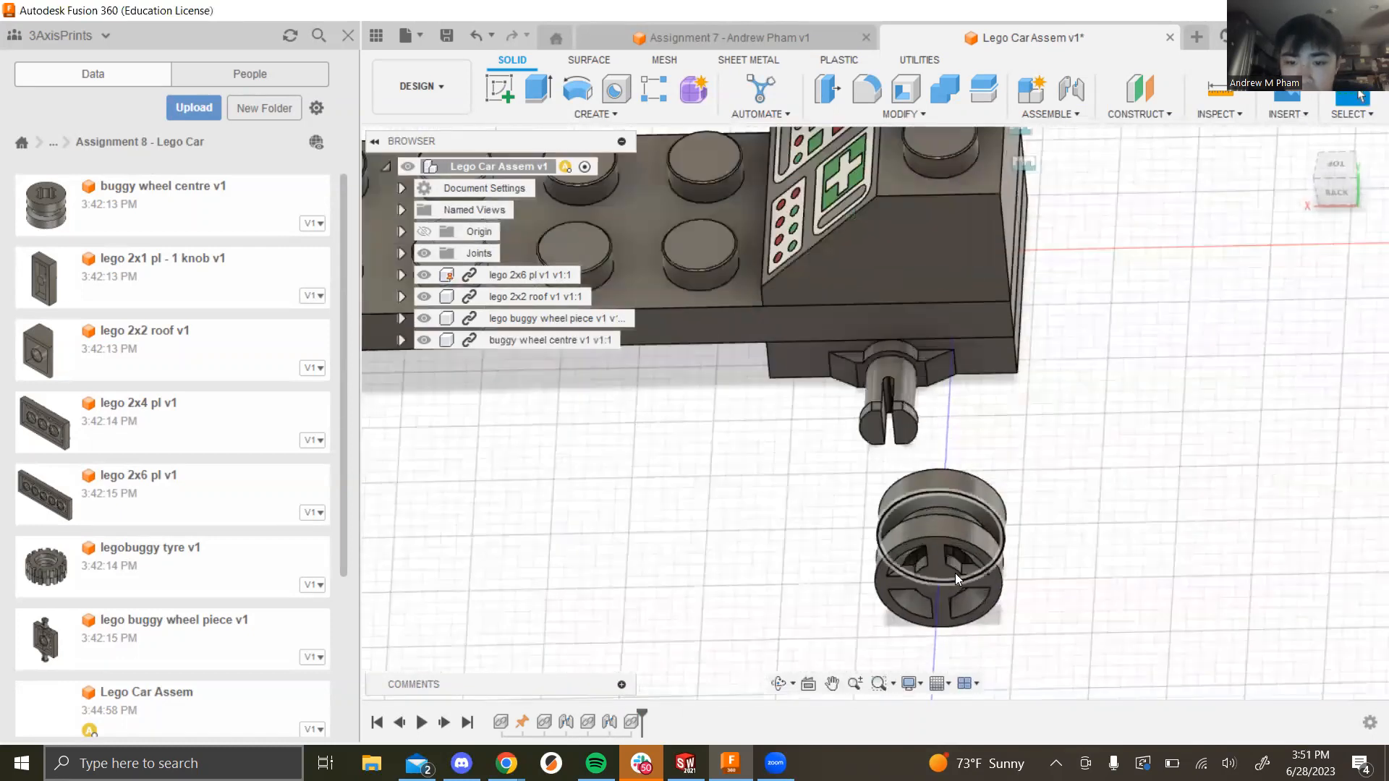
pyautogui.keyDown('shift'); pyautogui.moveTo(1120, 521); pyautogui.dragTo(1022, 483, button='middle'); pyautogui.keyUp('shift')
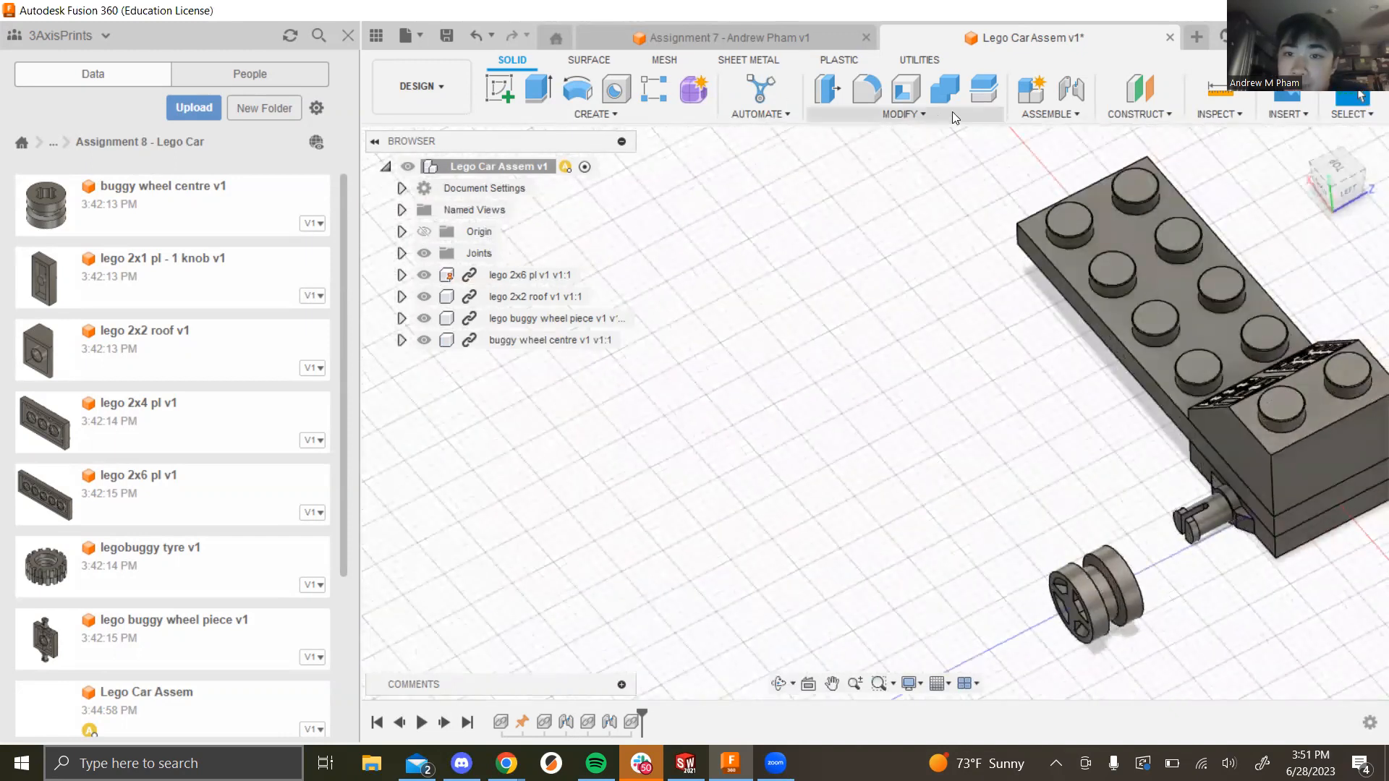
# Step: Start a joint, picking the wheel centre and snapping it to the axle's hole edge
pyautogui.click(1049, 114)
pyautogui.click(1055, 147)
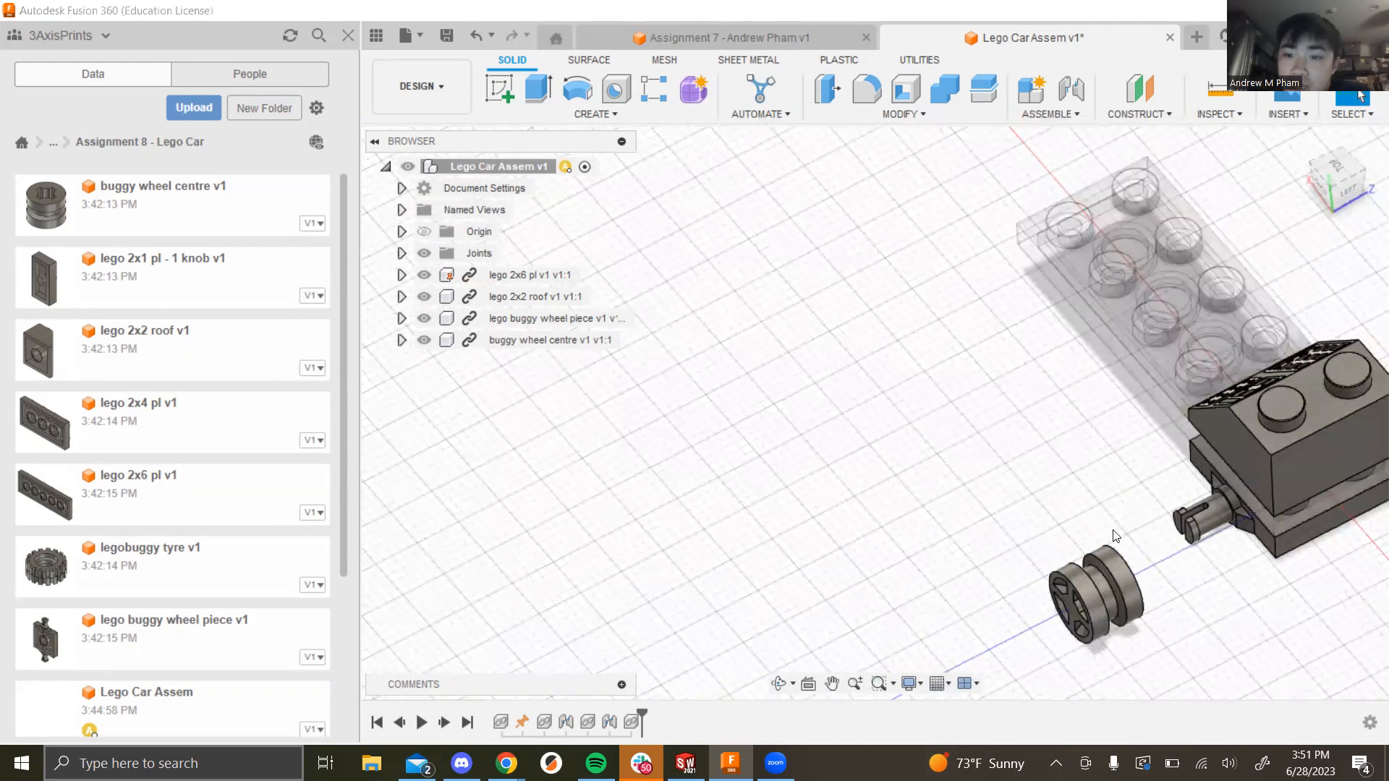
pyautogui.scroll(5, 1186, 532)
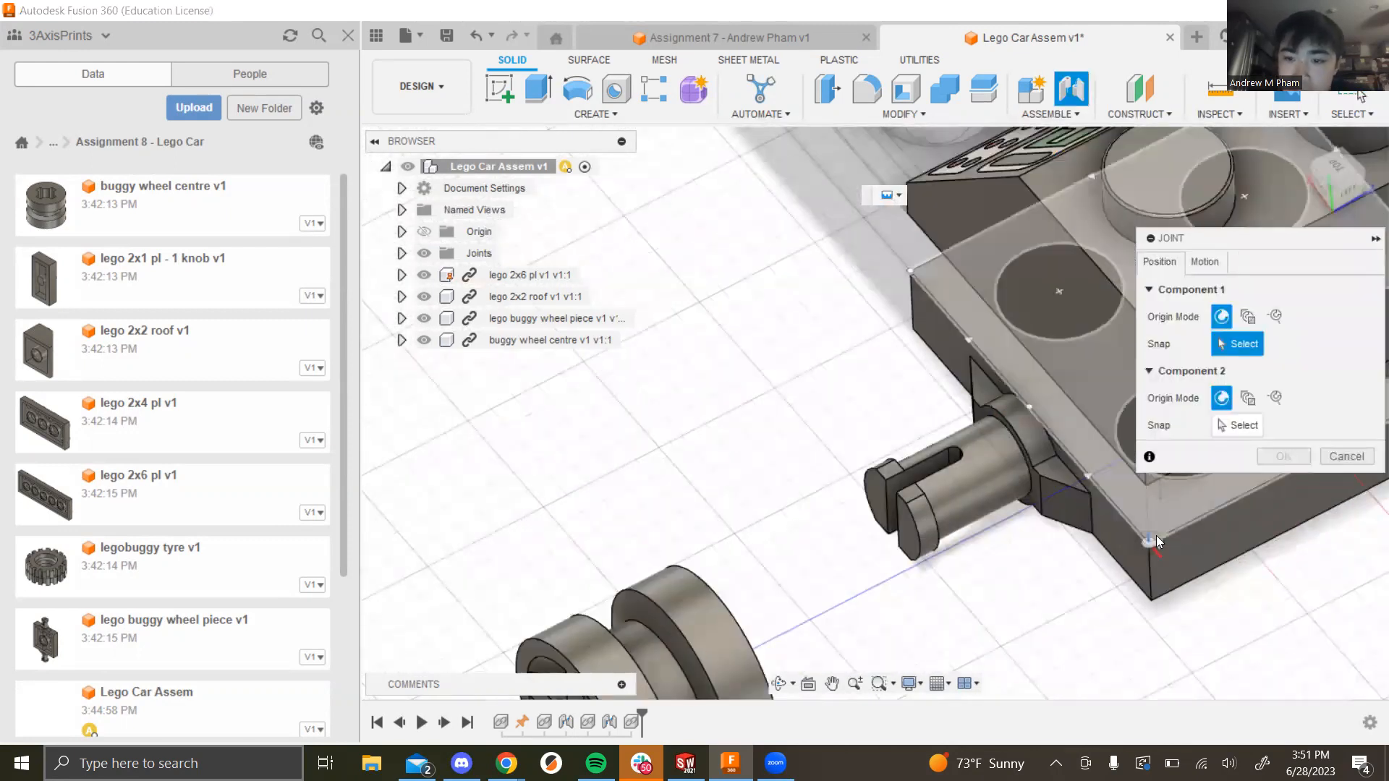
pyautogui.scroll(-3, 699, 523)
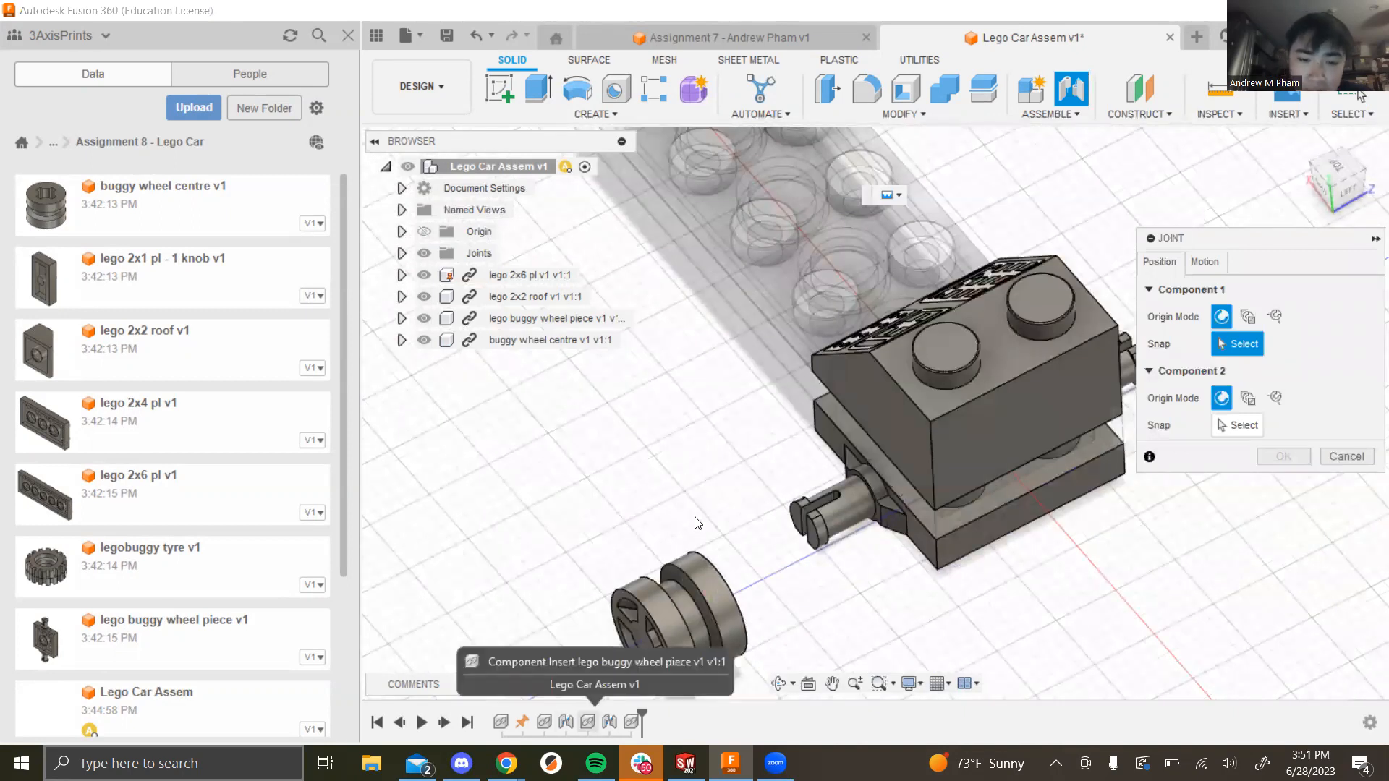
pyautogui.click(709, 562)
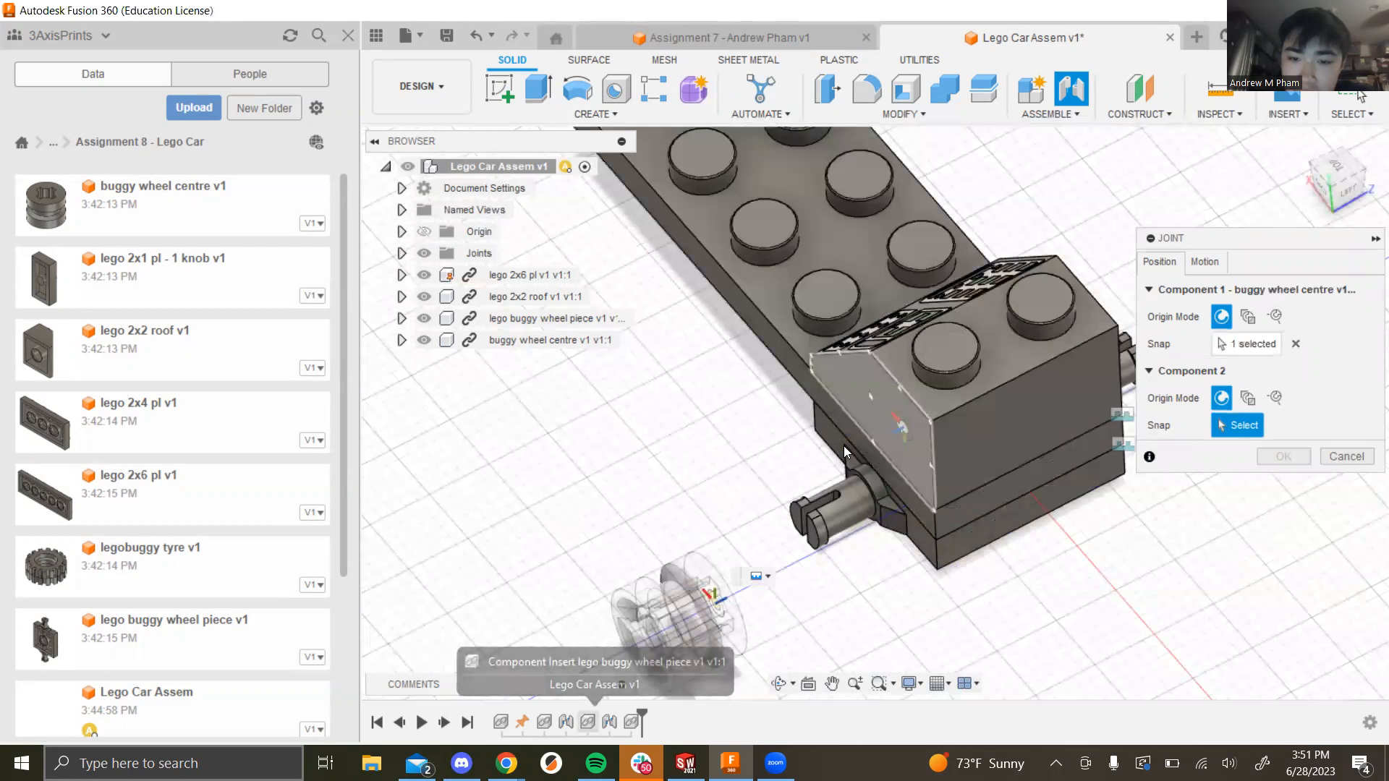
pyautogui.scroll(10, 894, 490)
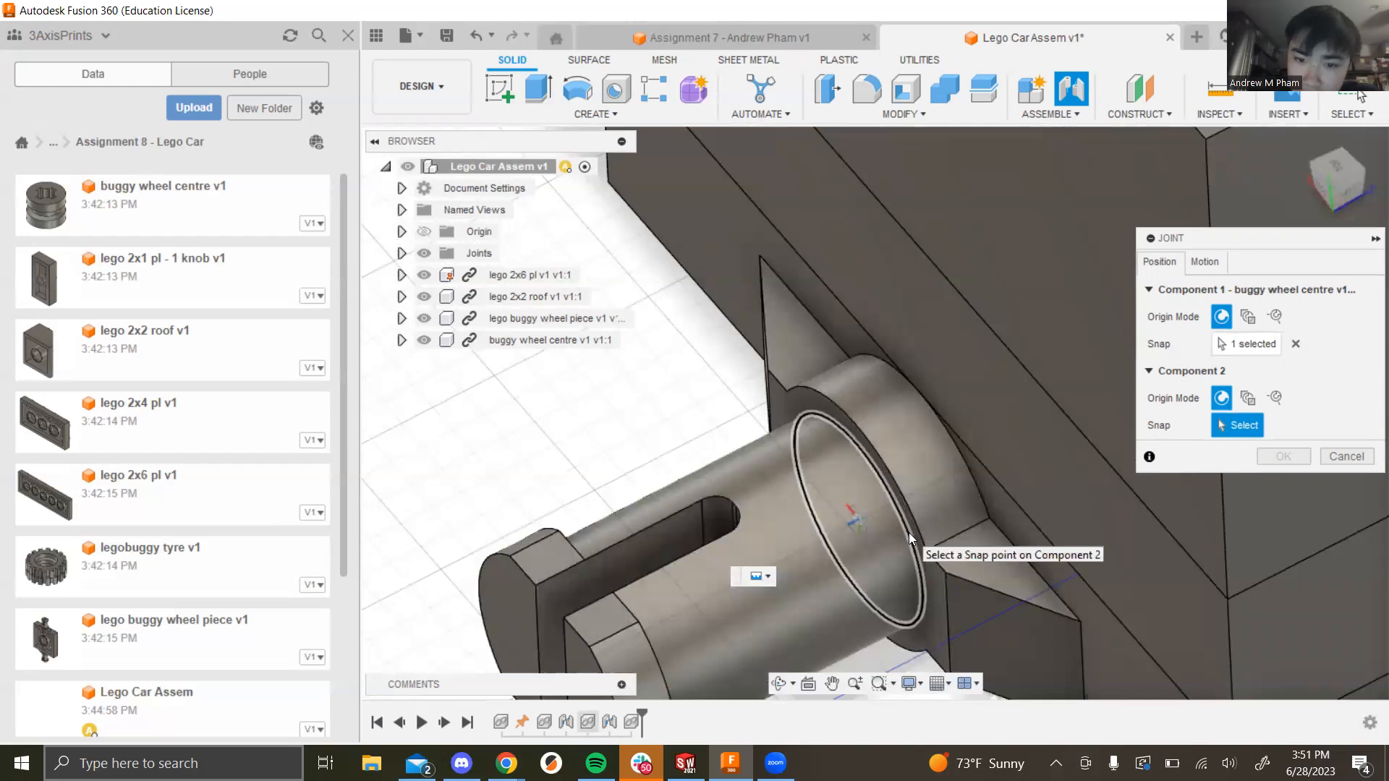
pyautogui.click(908, 532)
pyautogui.scroll(-10, 730, 496)
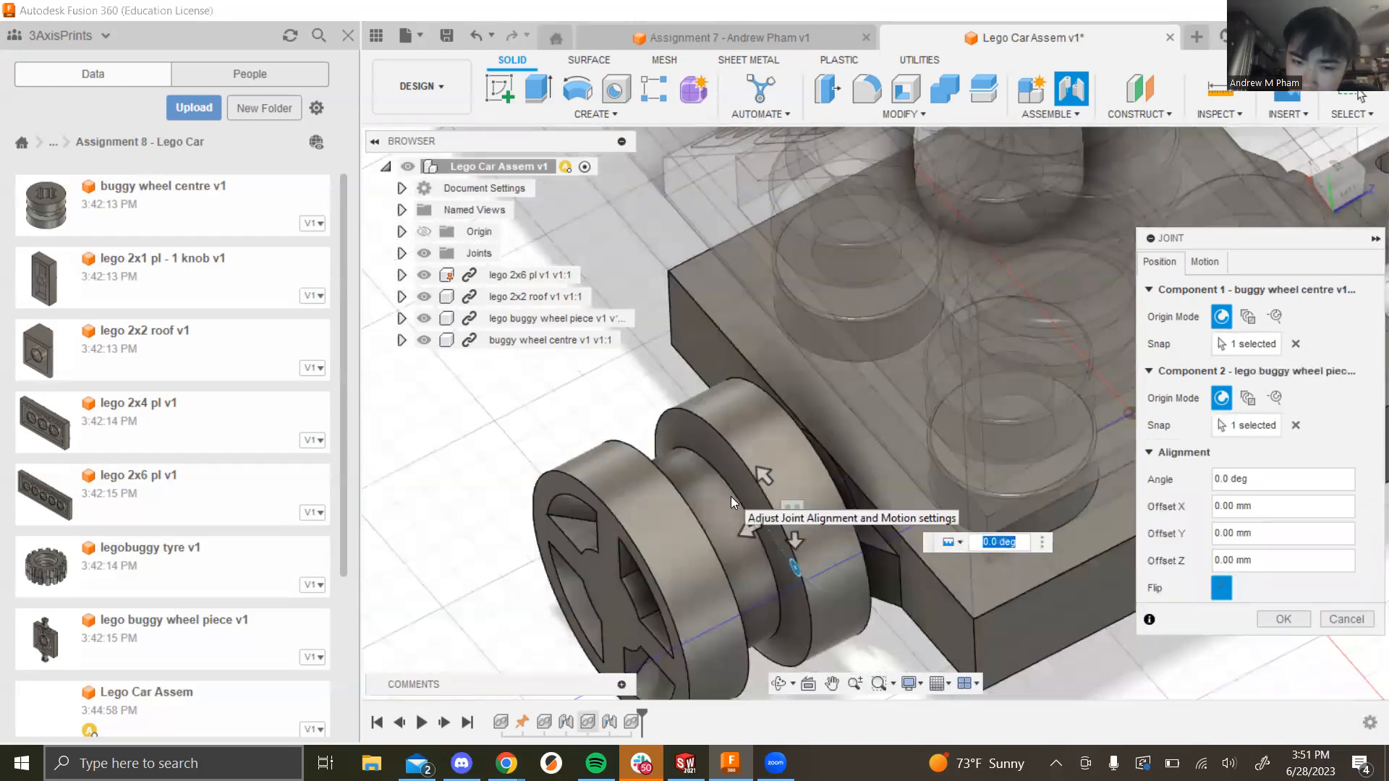
# Step: Make the joint Revolute, preview the wheel spinning, and confirm it
pyautogui.click(1212, 268)
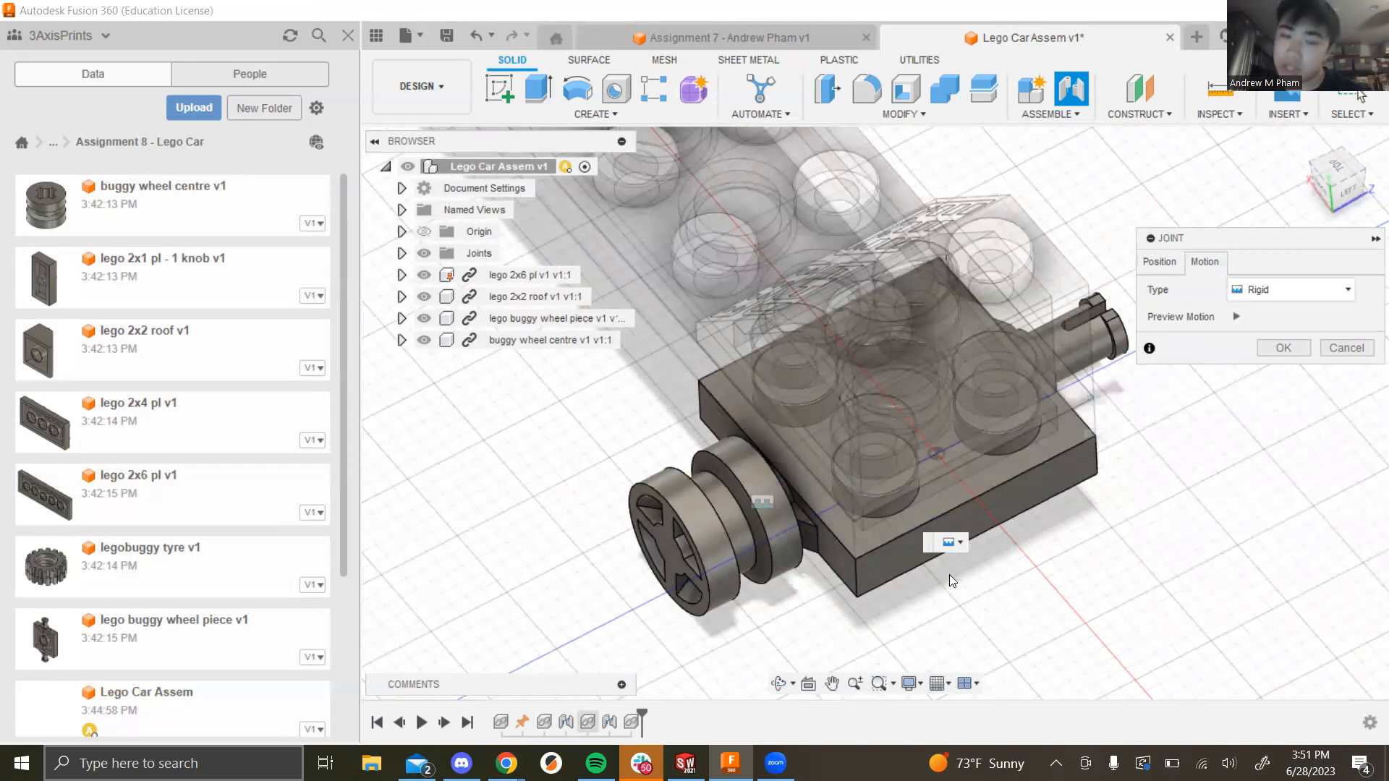
pyautogui.click(1323, 290)
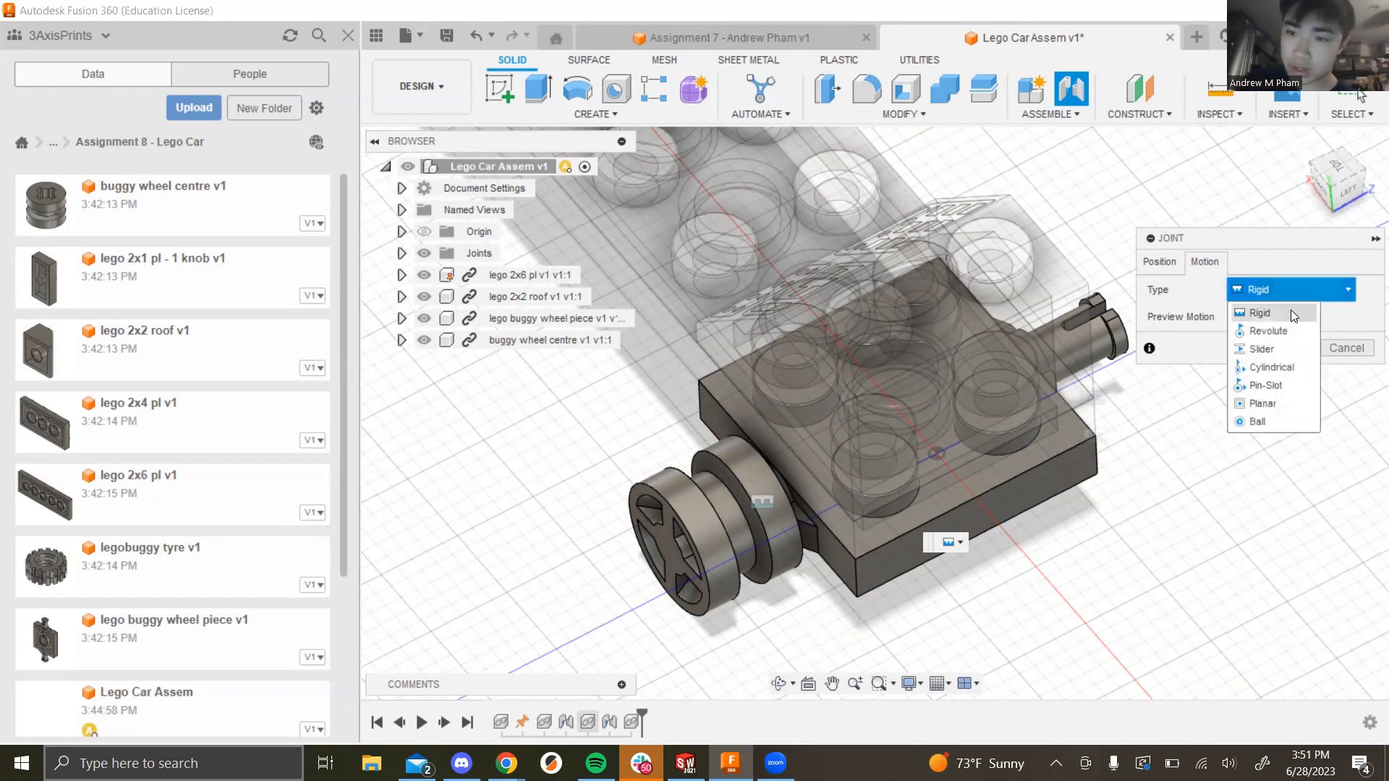
pyautogui.click(1284, 331)
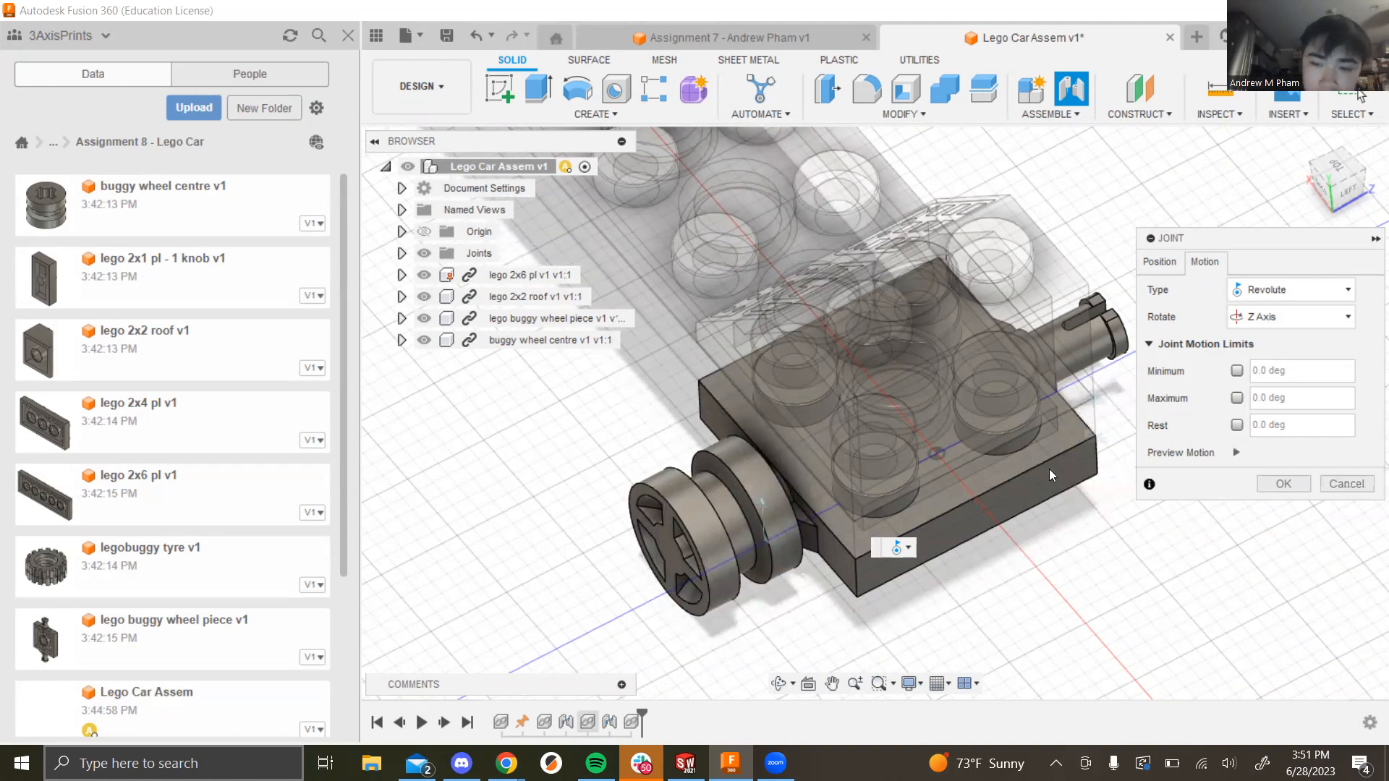
pyautogui.click(1237, 453)
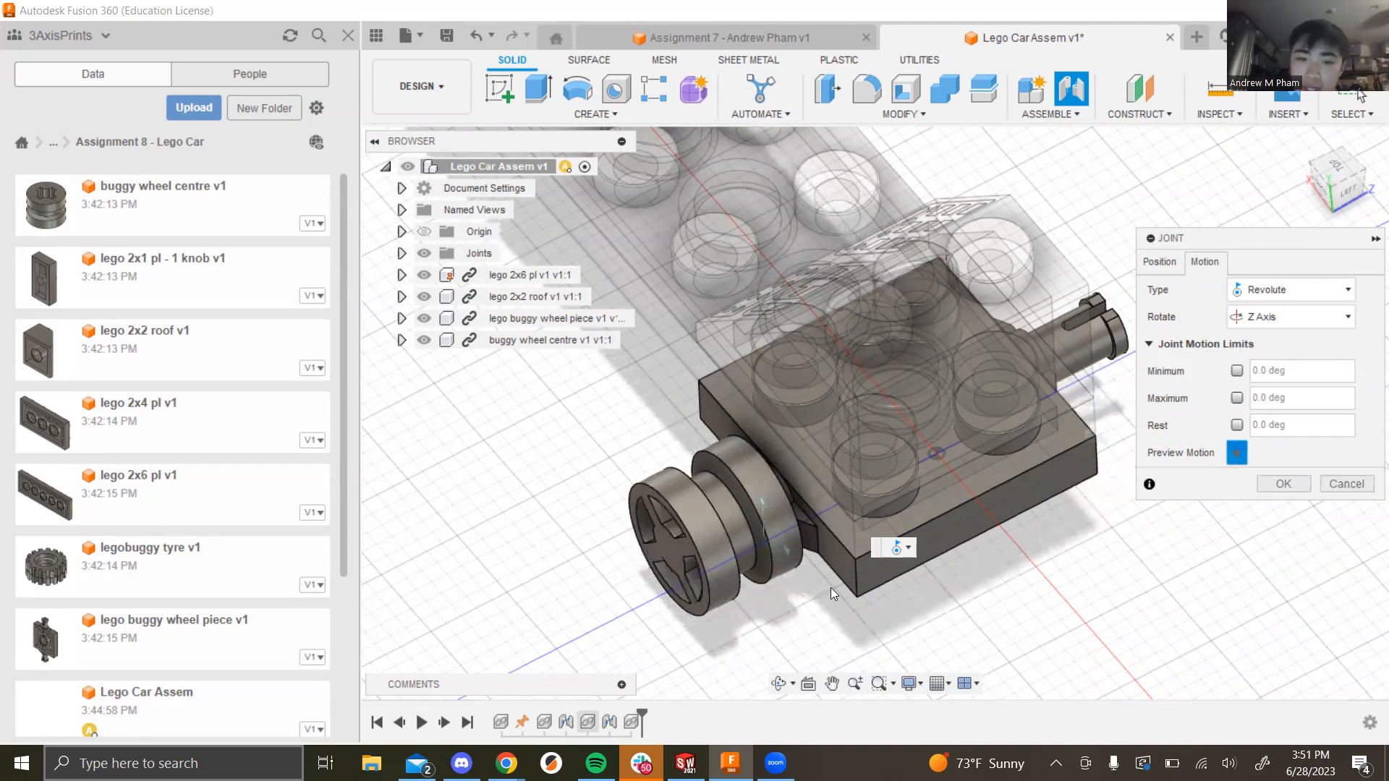
pyautogui.keyDown('shift'); pyautogui.moveTo(832, 565); pyautogui.dragTo(871, 583, button='middle'); pyautogui.keyUp('shift')
pyautogui.scroll(-5, 735, 585)
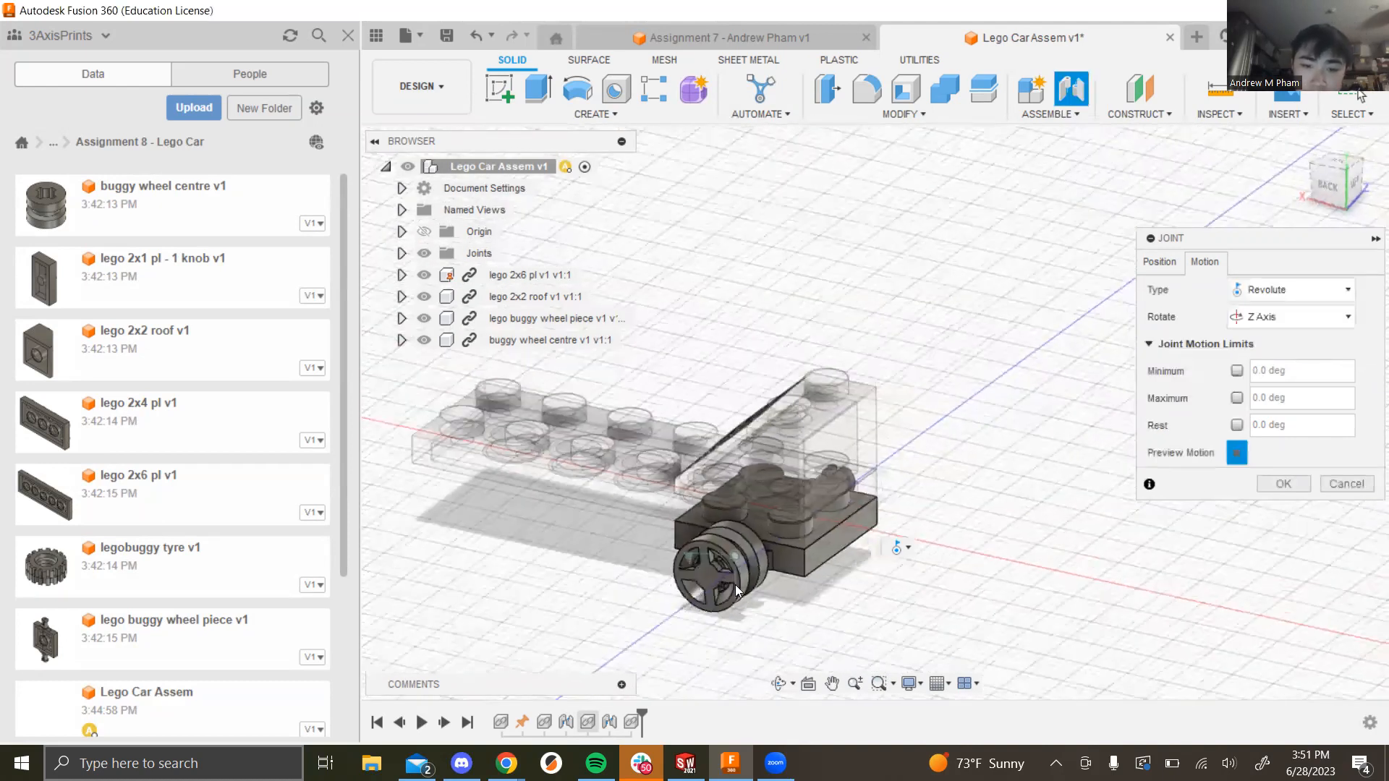
pyautogui.scroll(5, 710, 628)
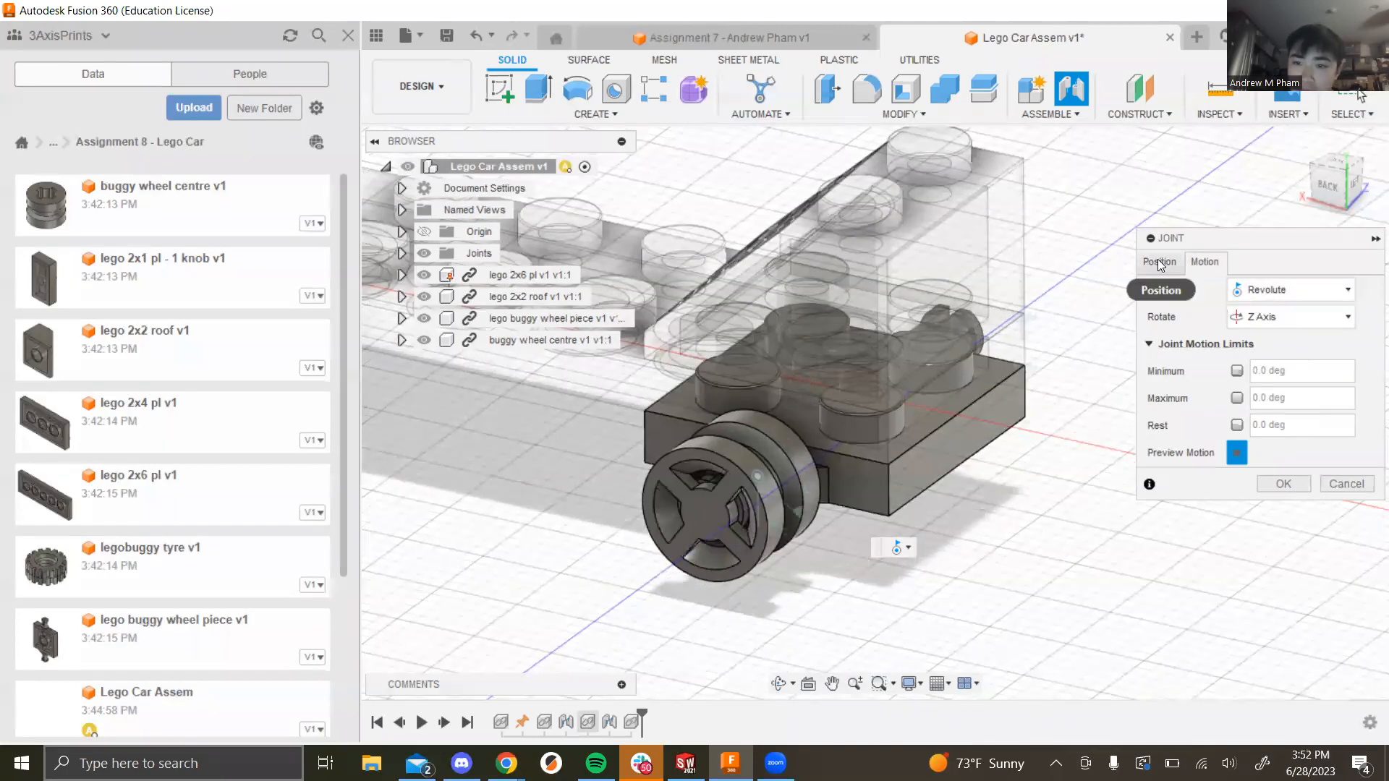
pyautogui.click(1280, 483)
pyautogui.scroll(-3, 741, 477)
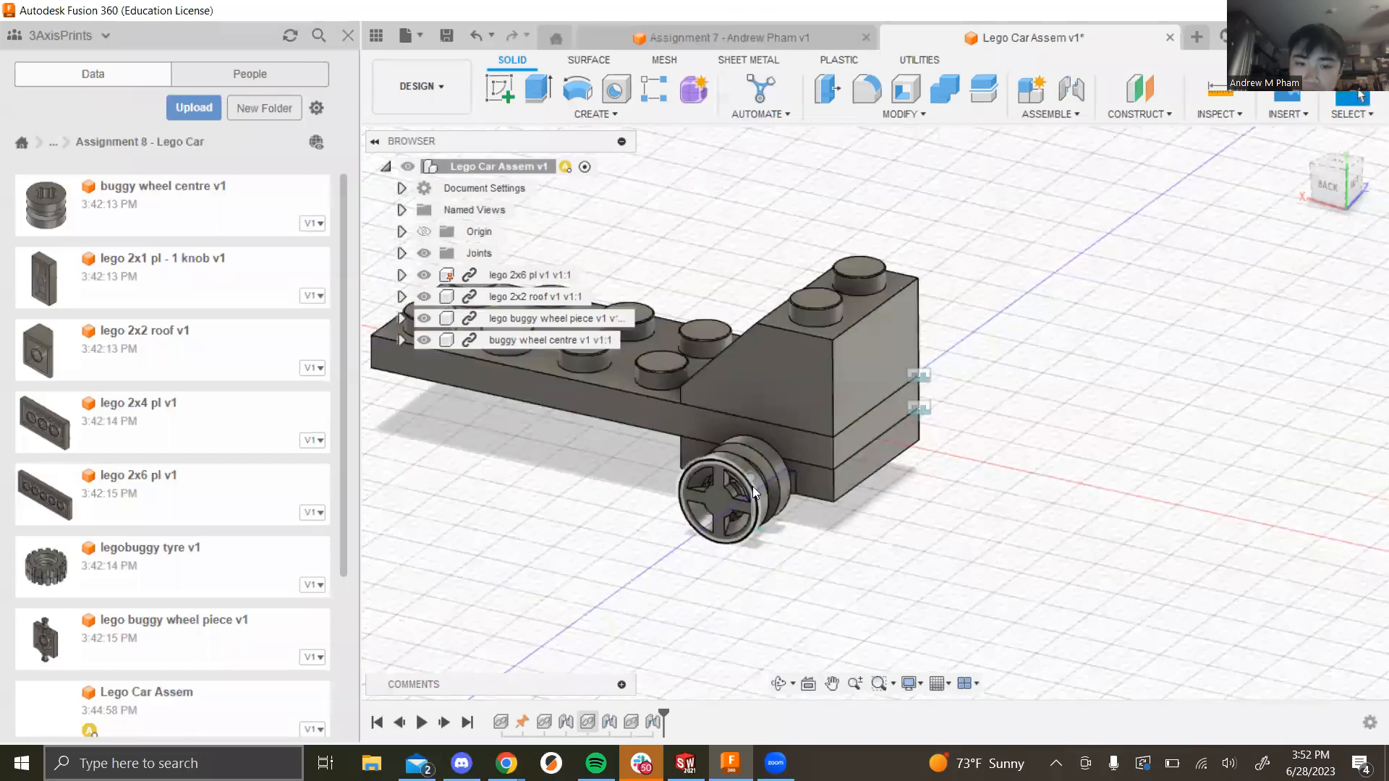
pyautogui.scroll(5, 745, 477)
# Step: Try rotating the buggy wheel centre with Move/Copy, then cancel, leaving it unchanged
pyautogui.scroll(-3, 723, 506)
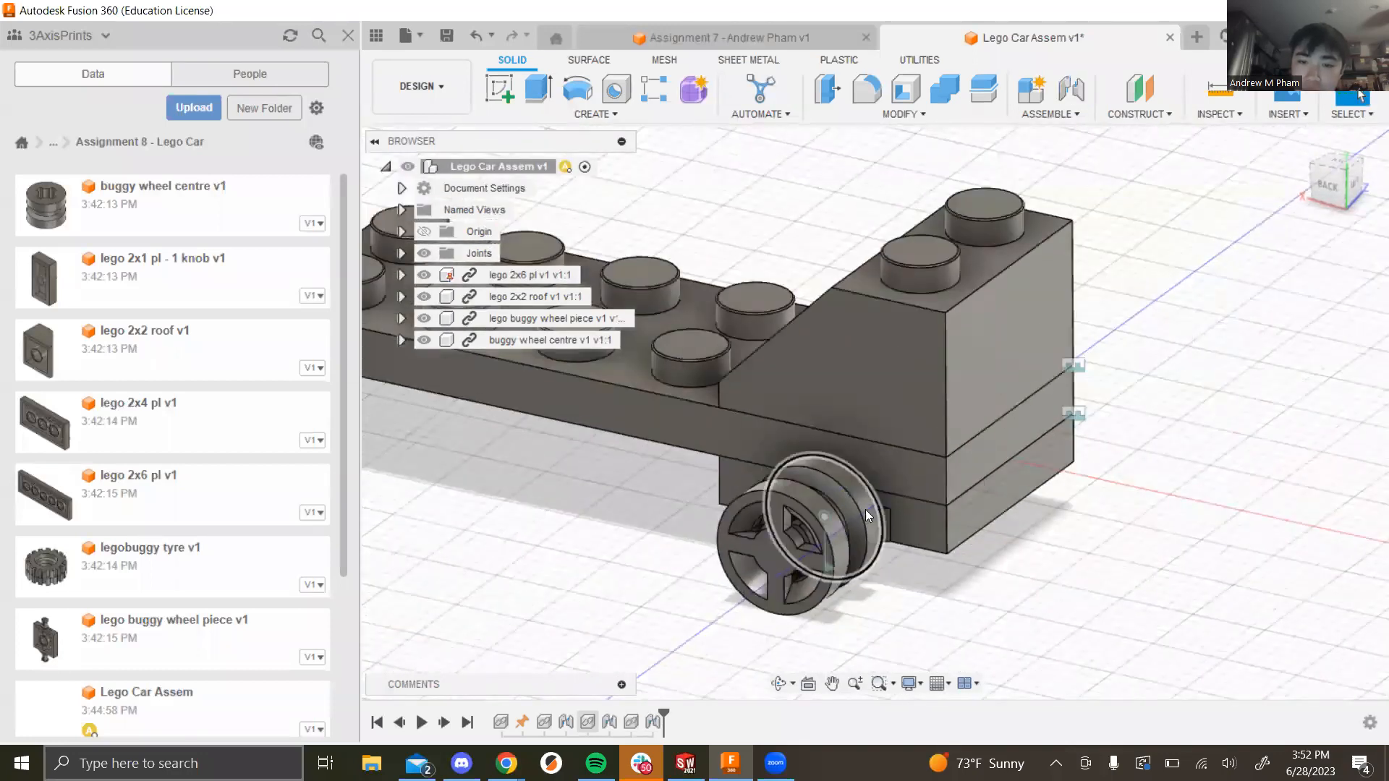
pyautogui.scroll(2, 775, 565)
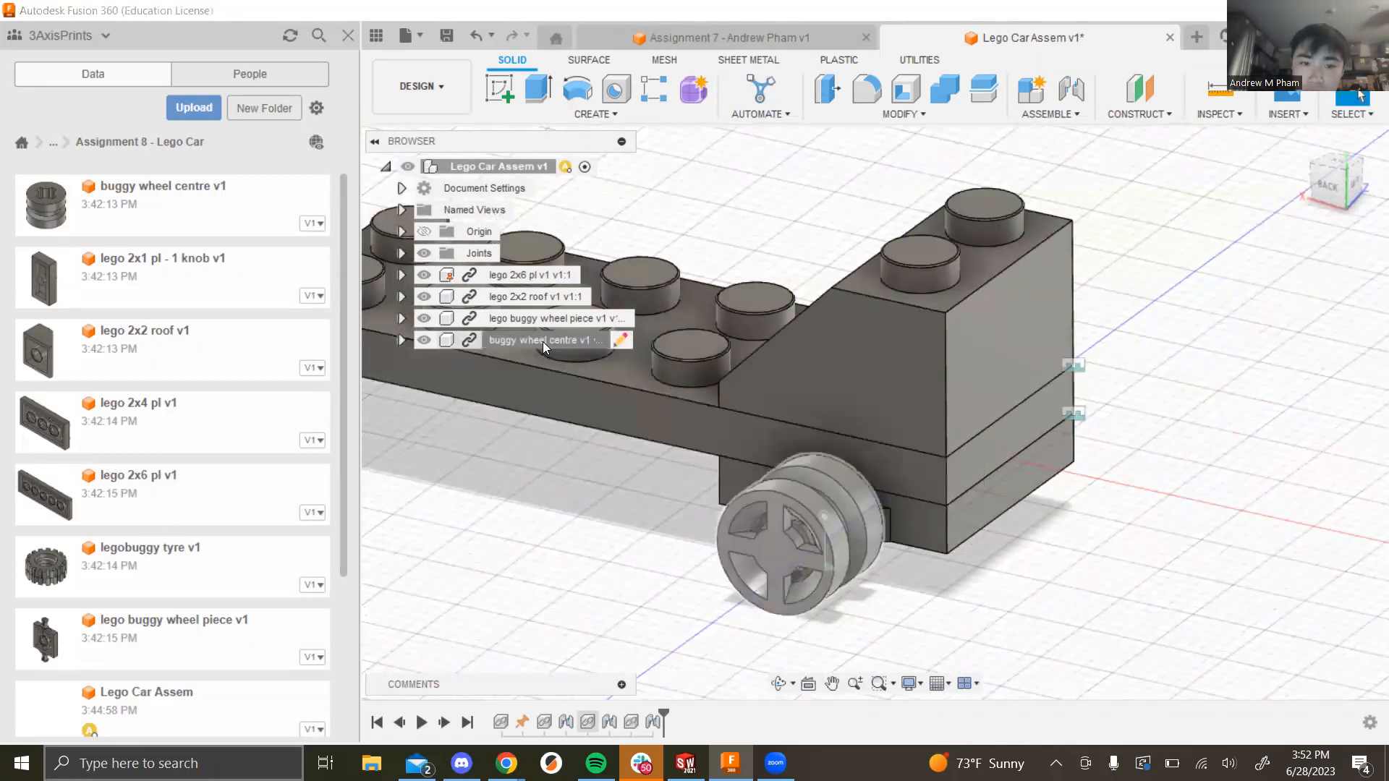
pyautogui.rightClick(543, 340)
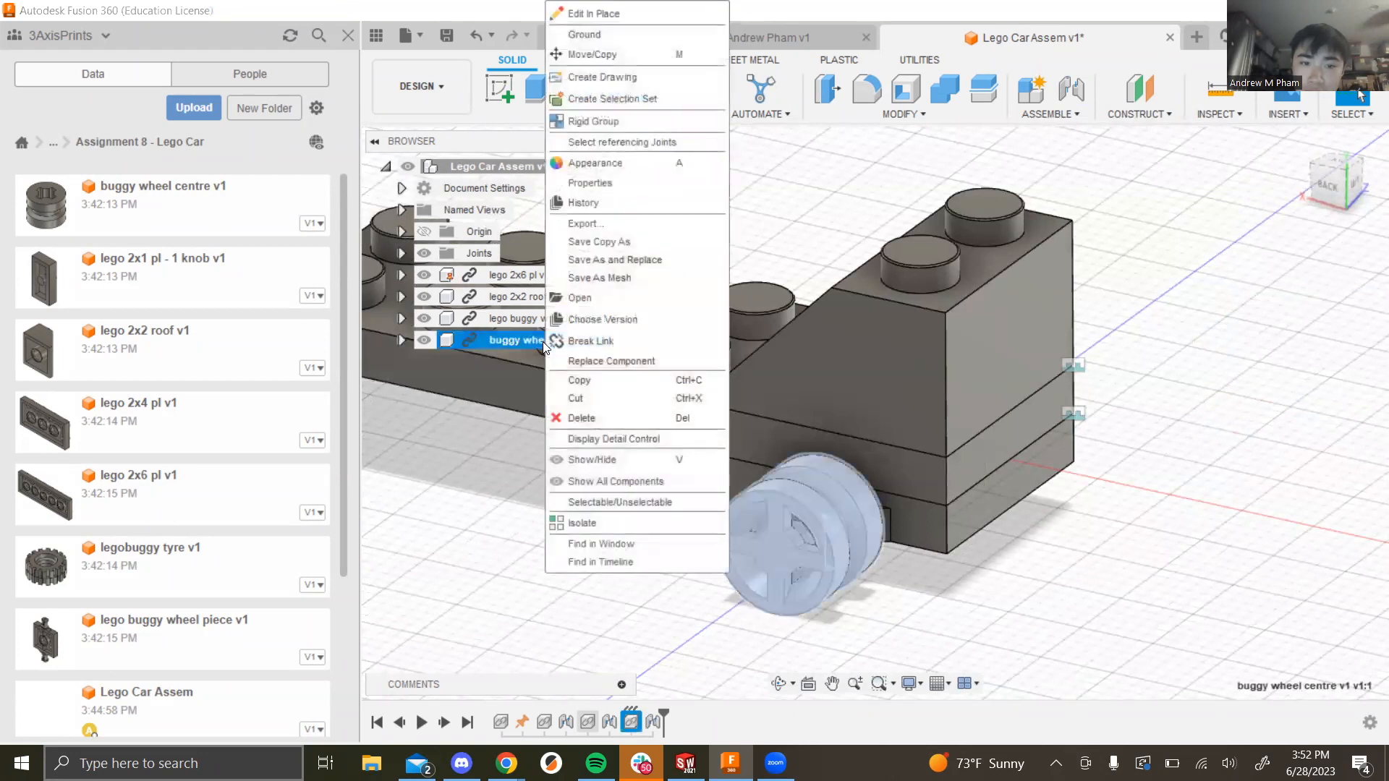
pyautogui.click(616, 55)
pyautogui.scroll(-3, 810, 543)
pyautogui.scroll(2, 810, 548)
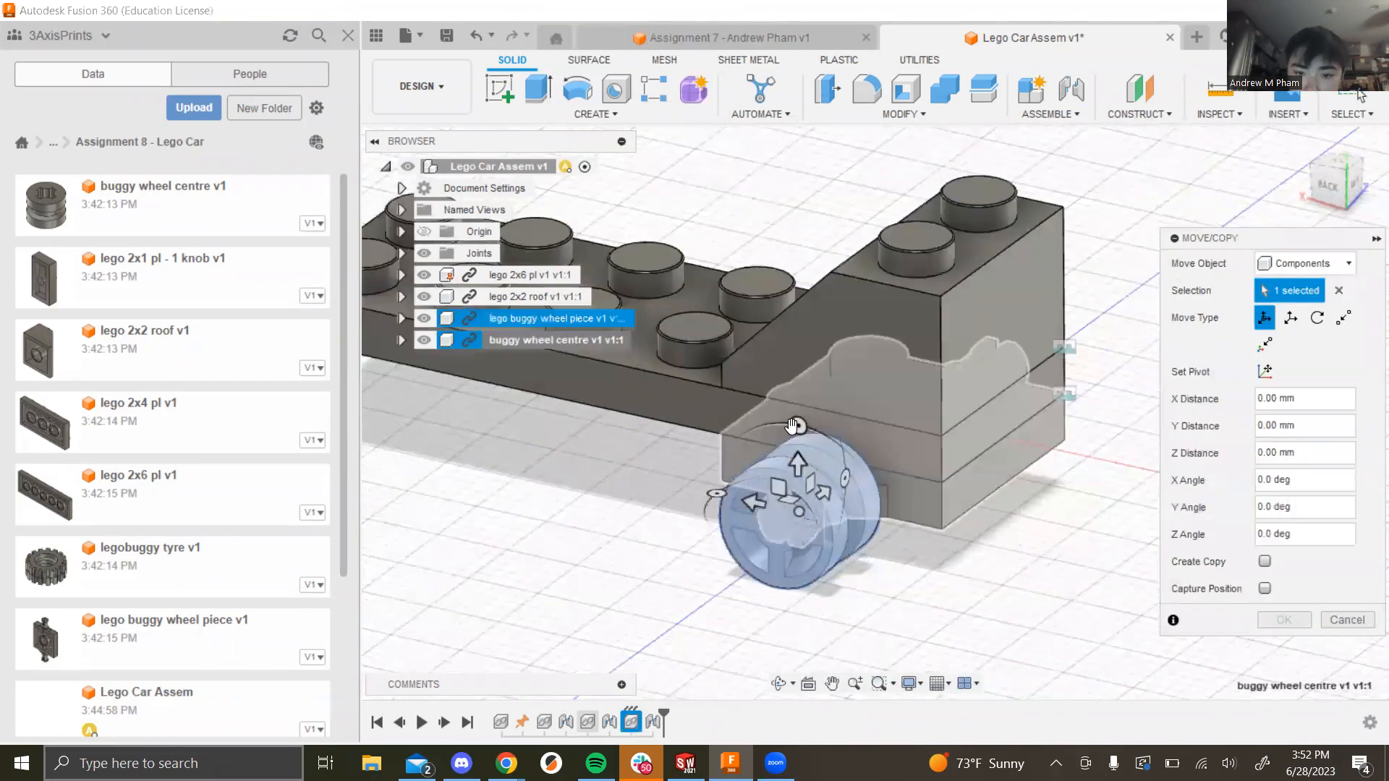
pyautogui.moveTo(799, 425); pyautogui.dragTo(799, 481)
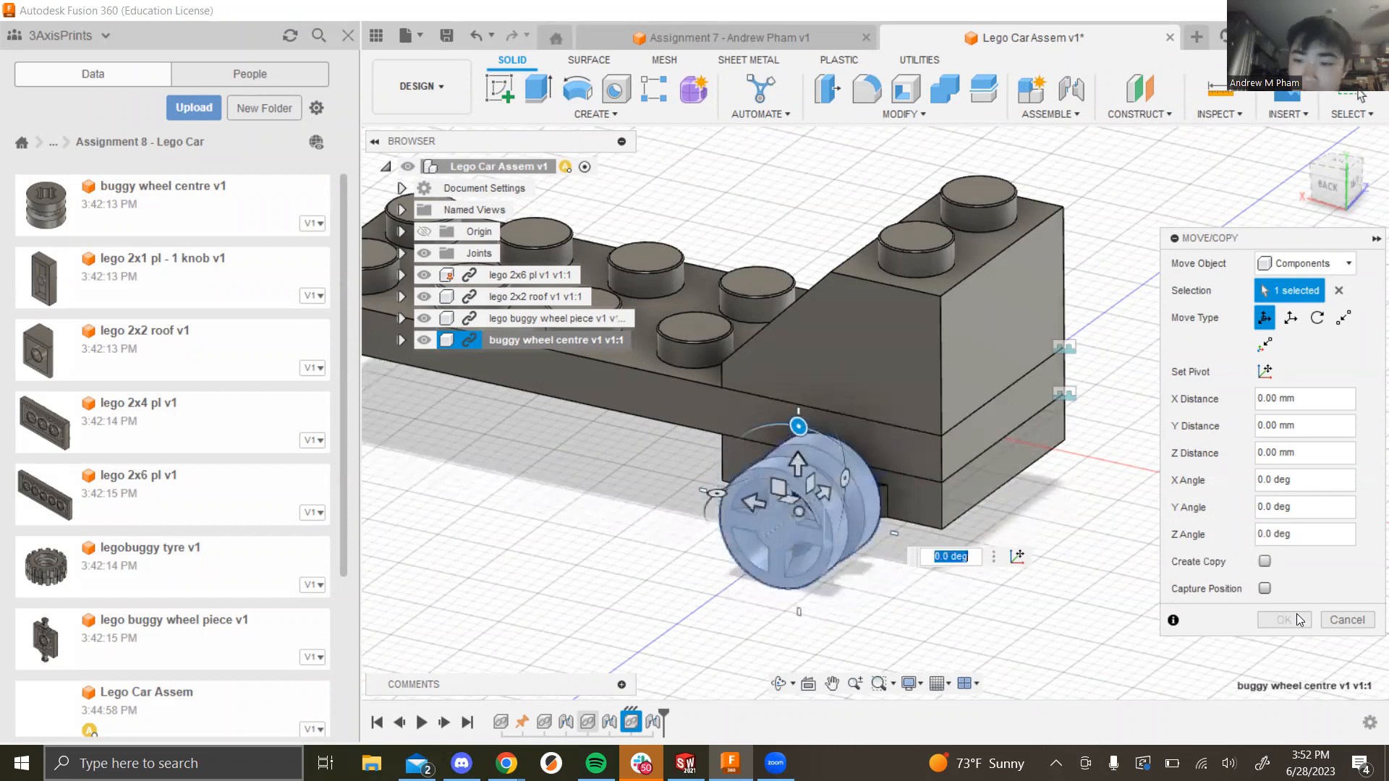
pyautogui.click(1351, 621)
# Step: Orbit down to a low side view of the car from the other side
pyautogui.scroll(-5, 1008, 457)
pyautogui.keyDown('shift'); pyautogui.moveTo(1093, 459); pyautogui.dragTo(796, 499, button='middle'); pyautogui.keyUp('shift')
pyautogui.scroll(-4, 823, 288)
pyautogui.scroll(4, 810, 279)
pyautogui.keyDown('shift'); pyautogui.moveTo(993, 381); pyautogui.dragTo(977, 406, button='middle'); pyautogui.keyUp('shift')
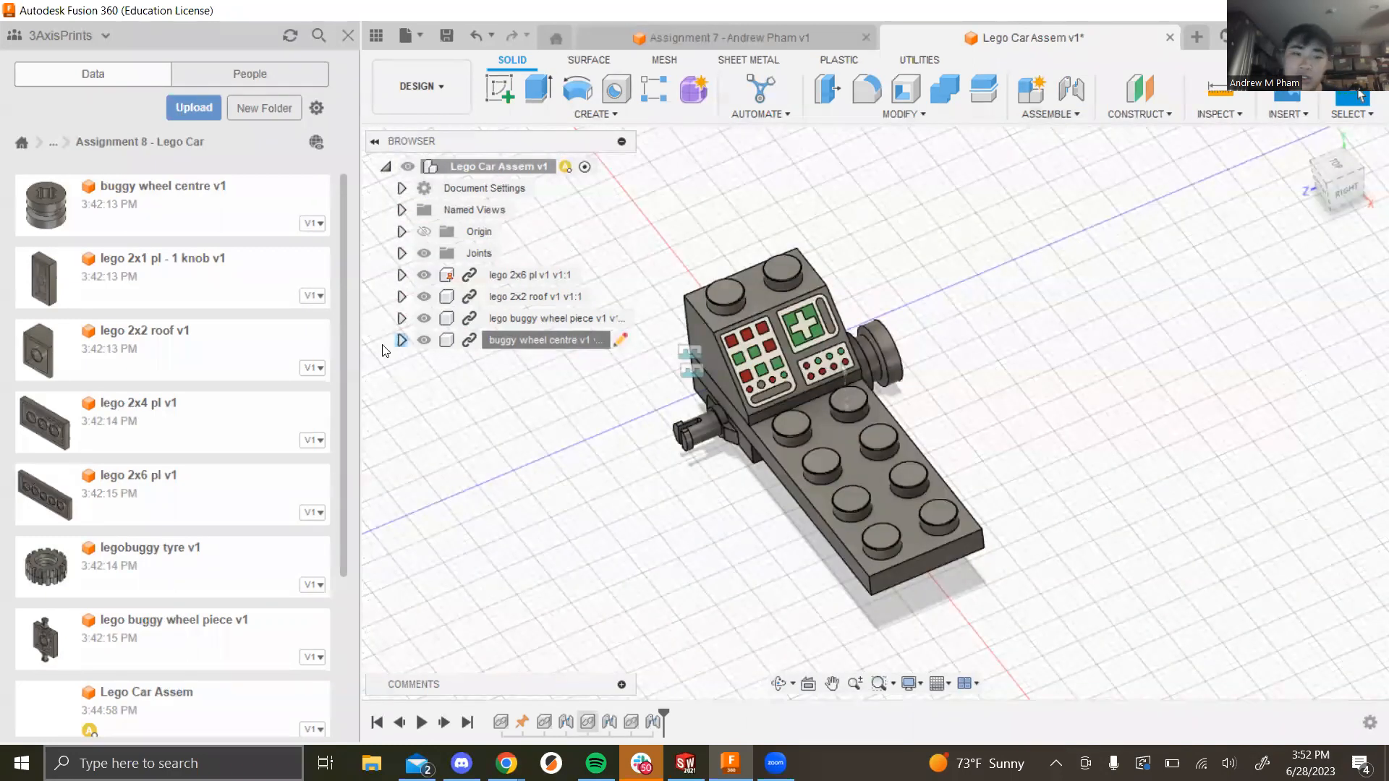
# Step: Switch to Google Slides and scroll to the Assignment 8 Lego Car Assembly slide
pyautogui.hotkey('alt', 'Tab')
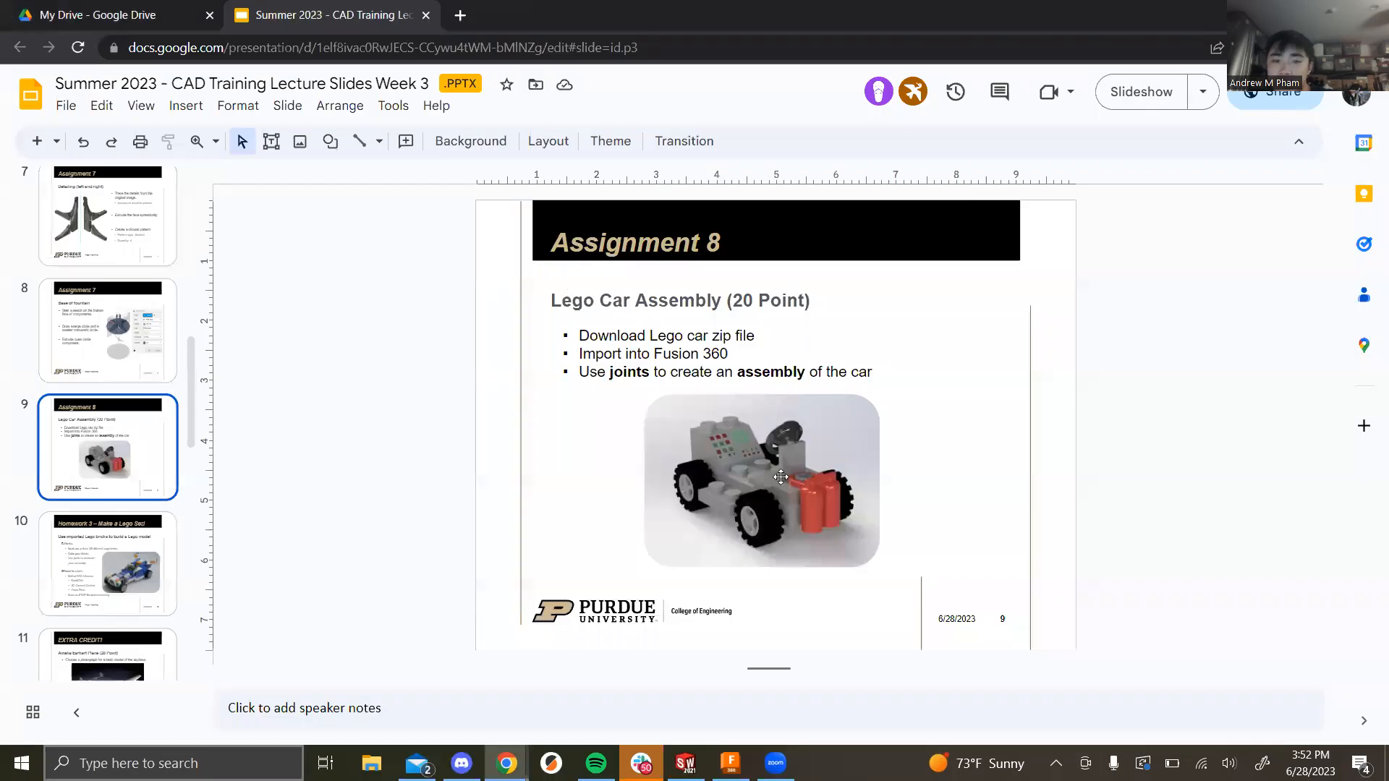
pyautogui.scroll(1, 835, 504)
pyautogui.scroll(-1, 497, 471)
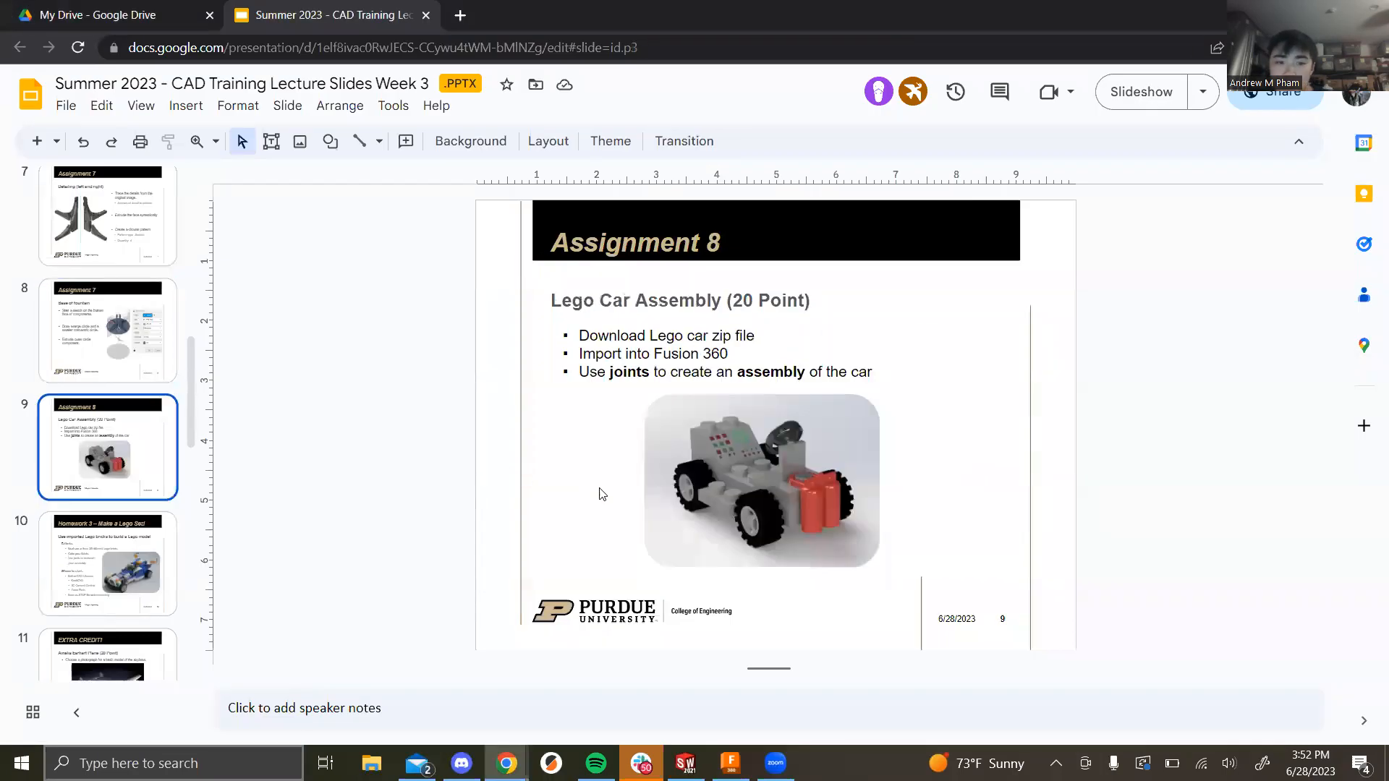
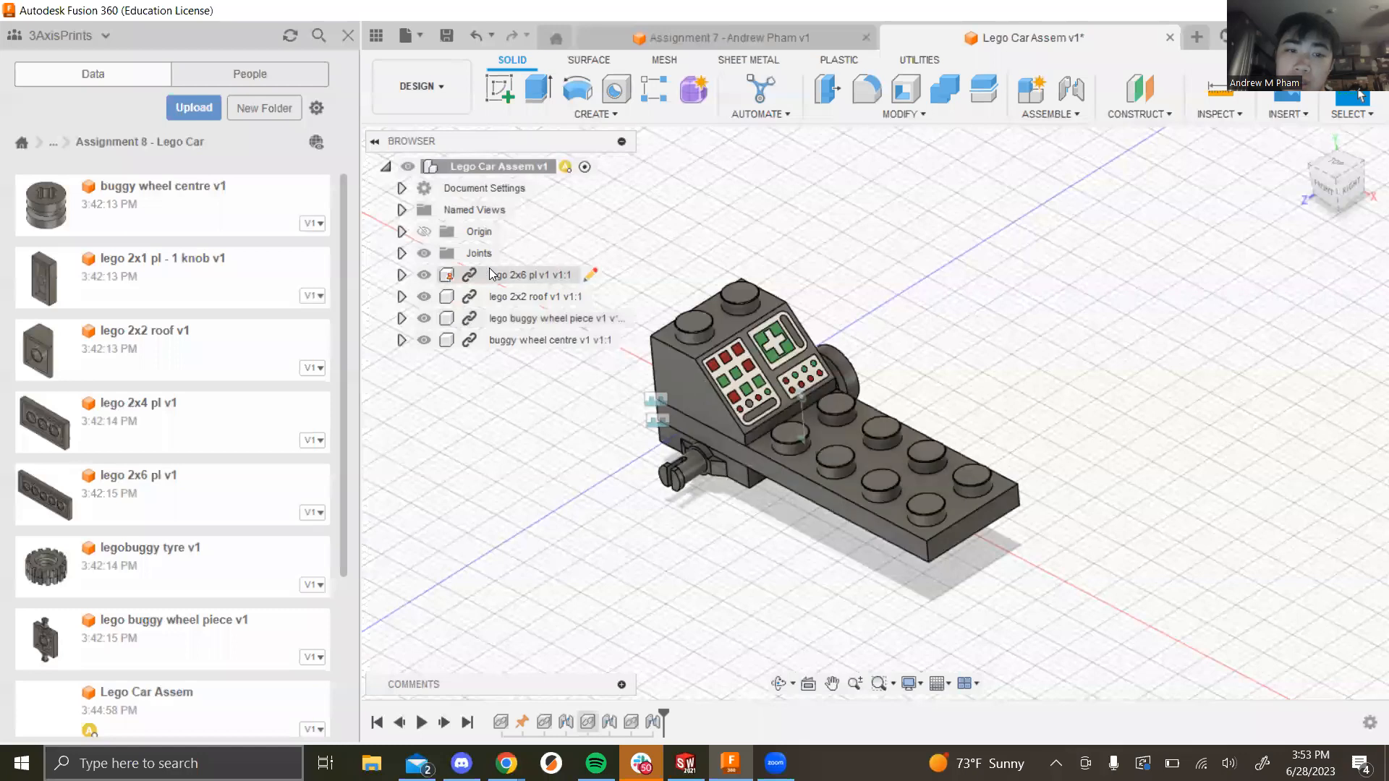
# Step: Unground the lego 2x6 plate from the Browser
pyautogui.rightClick(504, 277)
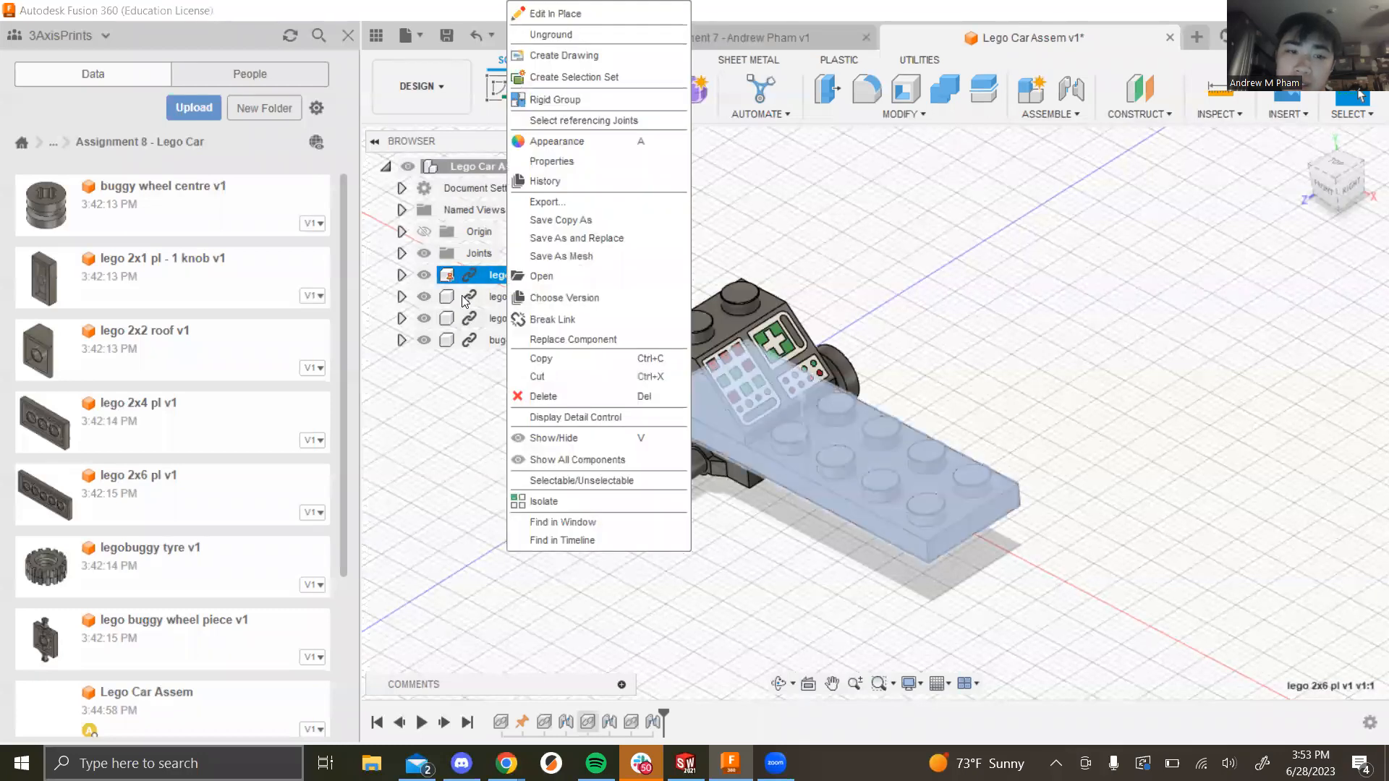
pyautogui.click(431, 433)
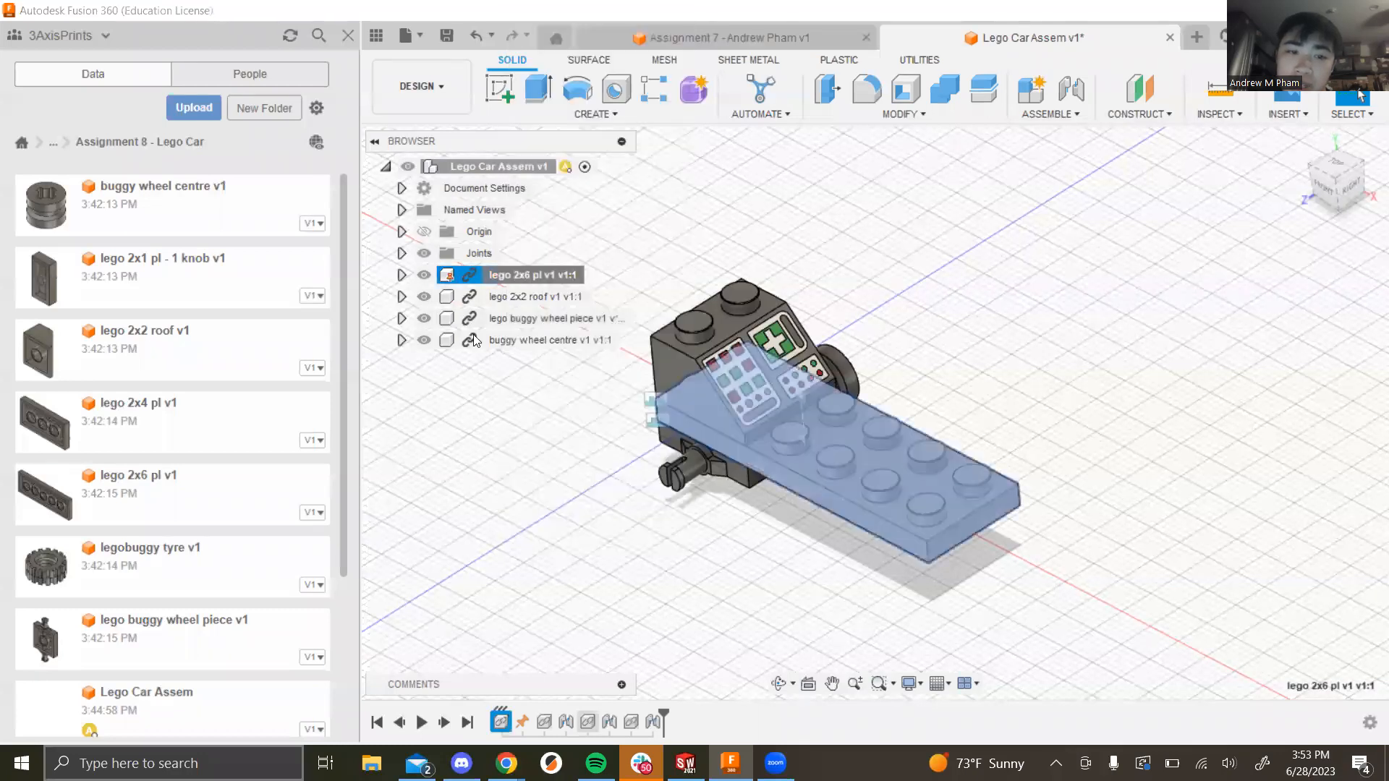
pyautogui.rightClick(523, 274)
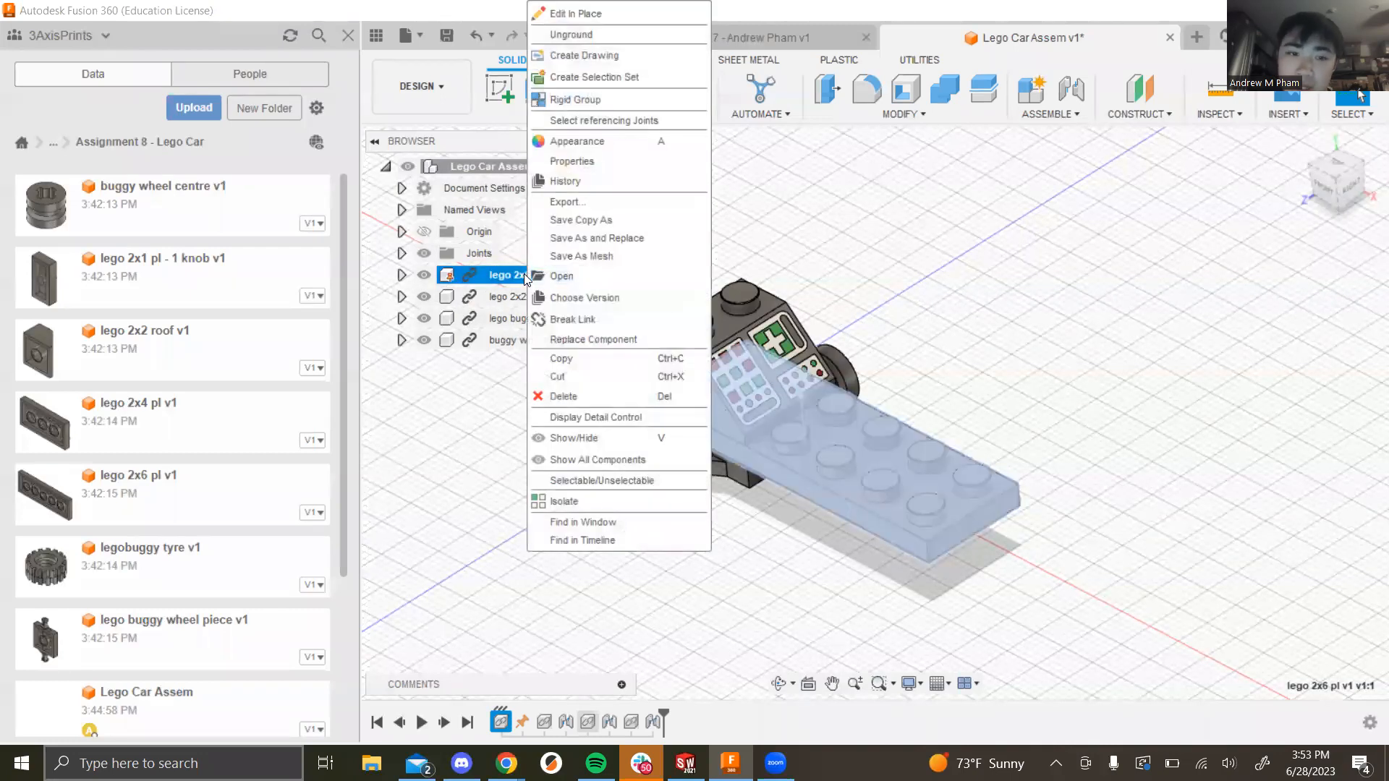
pyautogui.click(590, 35)
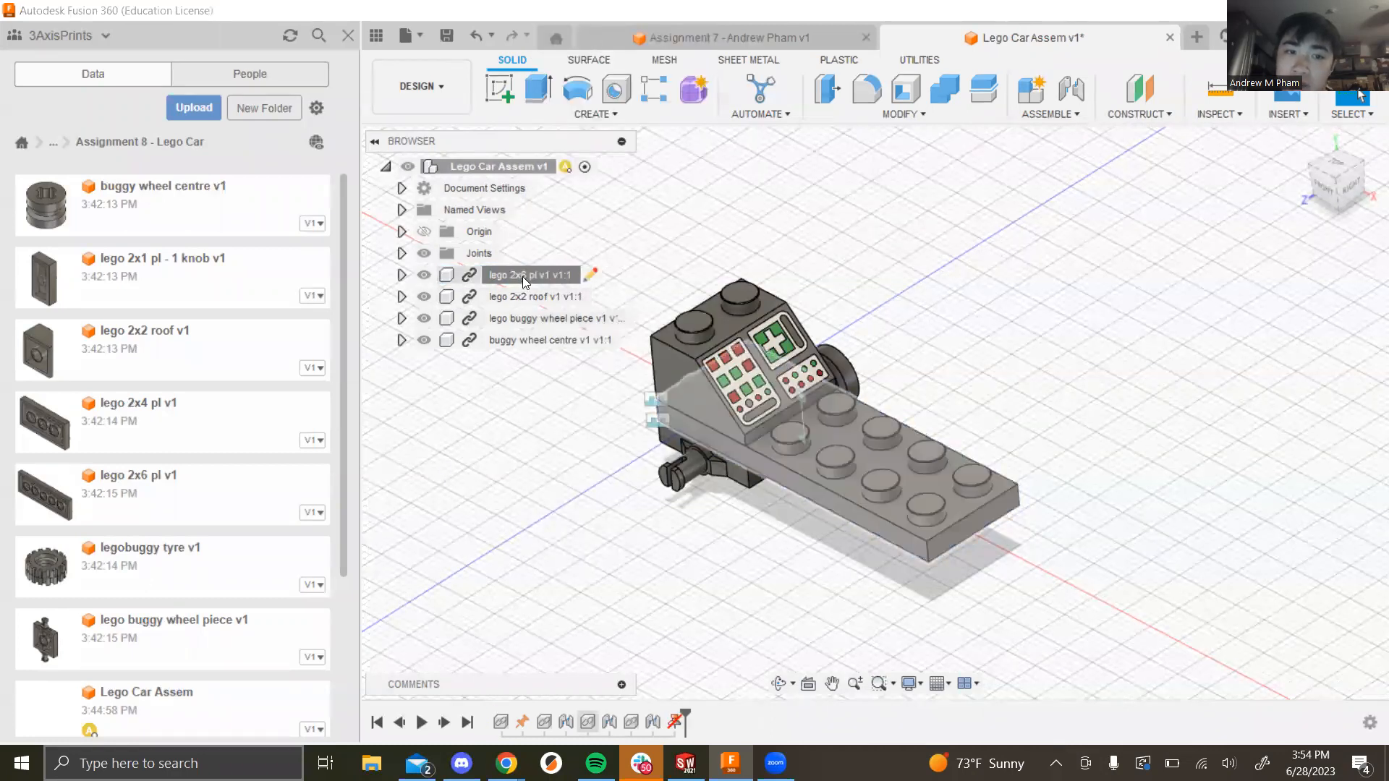
# Step: Ground the lego 2x6 plate again so it stays fixed as the base
pyautogui.rightClick(522, 276)
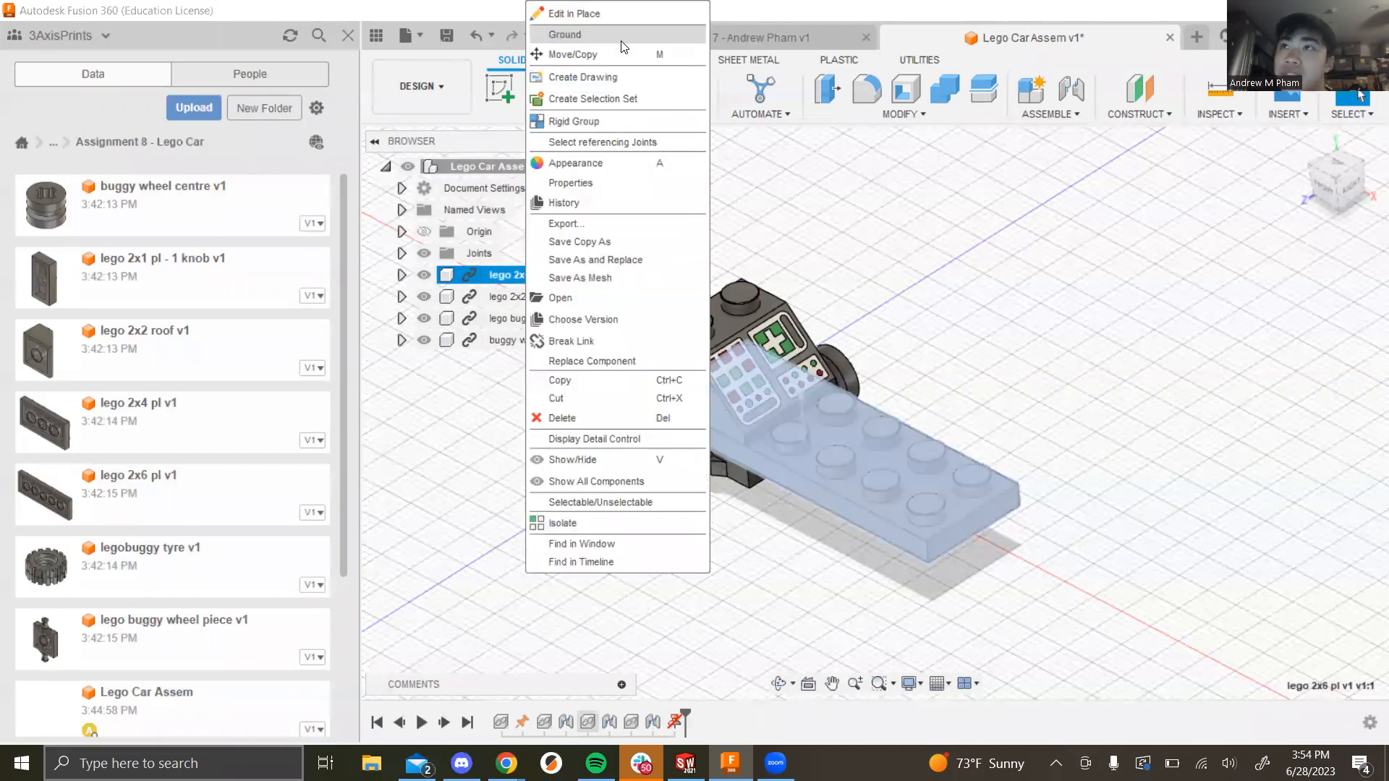
pyautogui.click(492, 418)
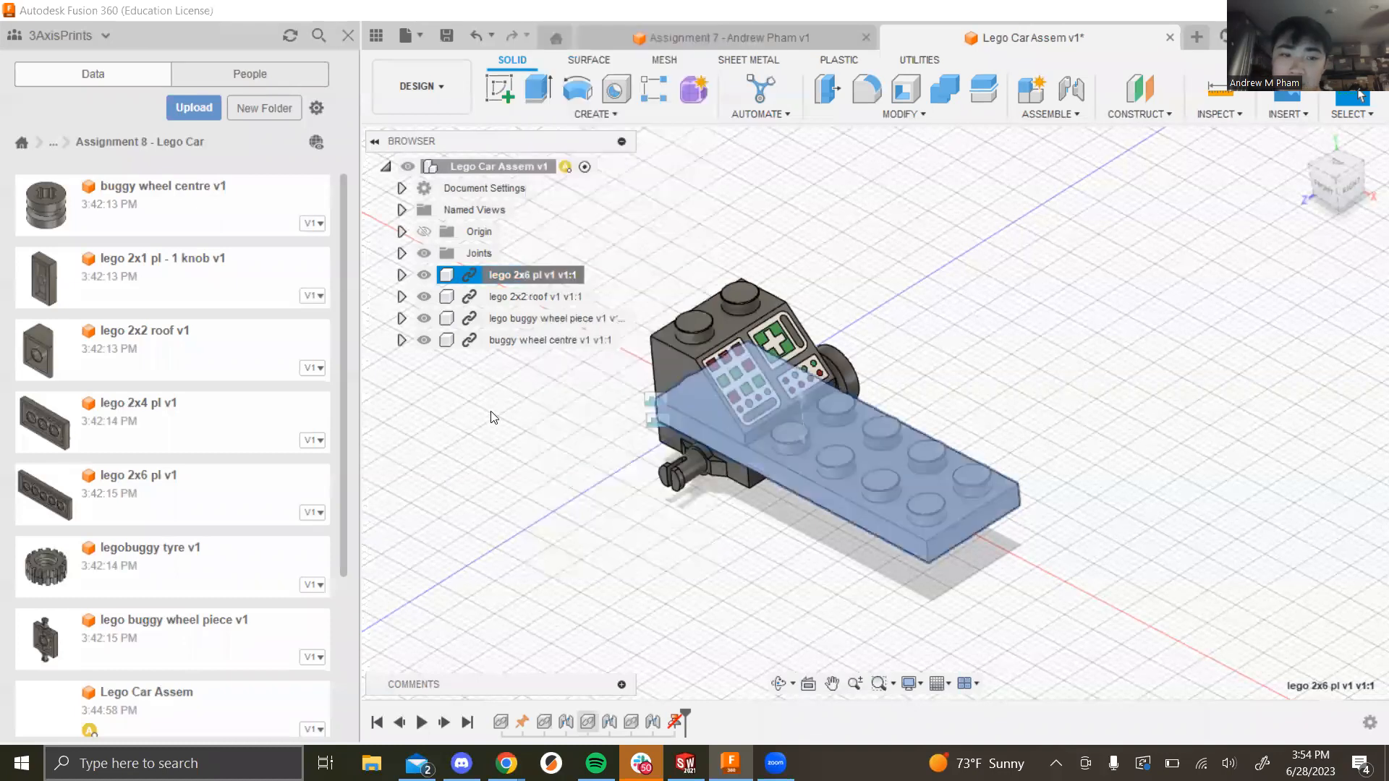
pyautogui.click(506, 525)
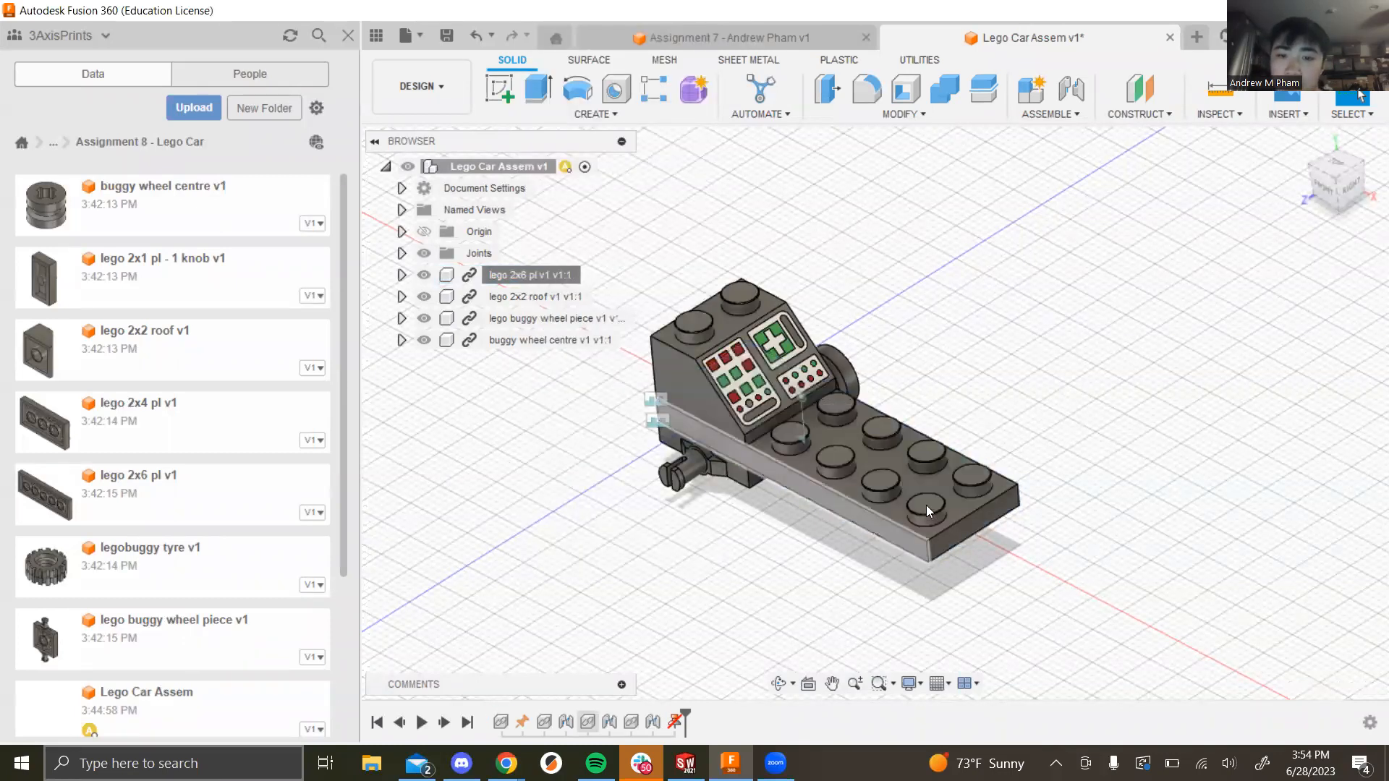
pyautogui.rightClick(500, 278)
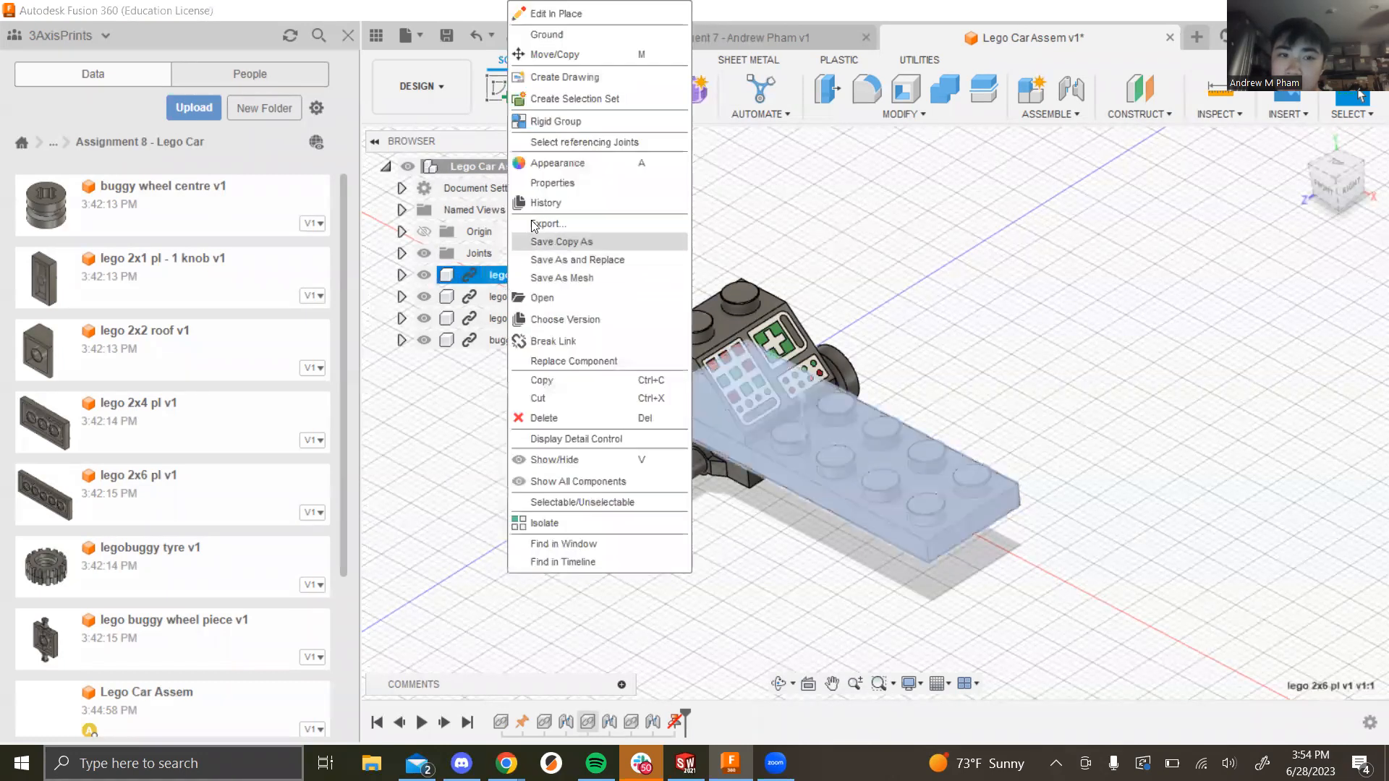
pyautogui.click(533, 36)
pyautogui.click(913, 254)
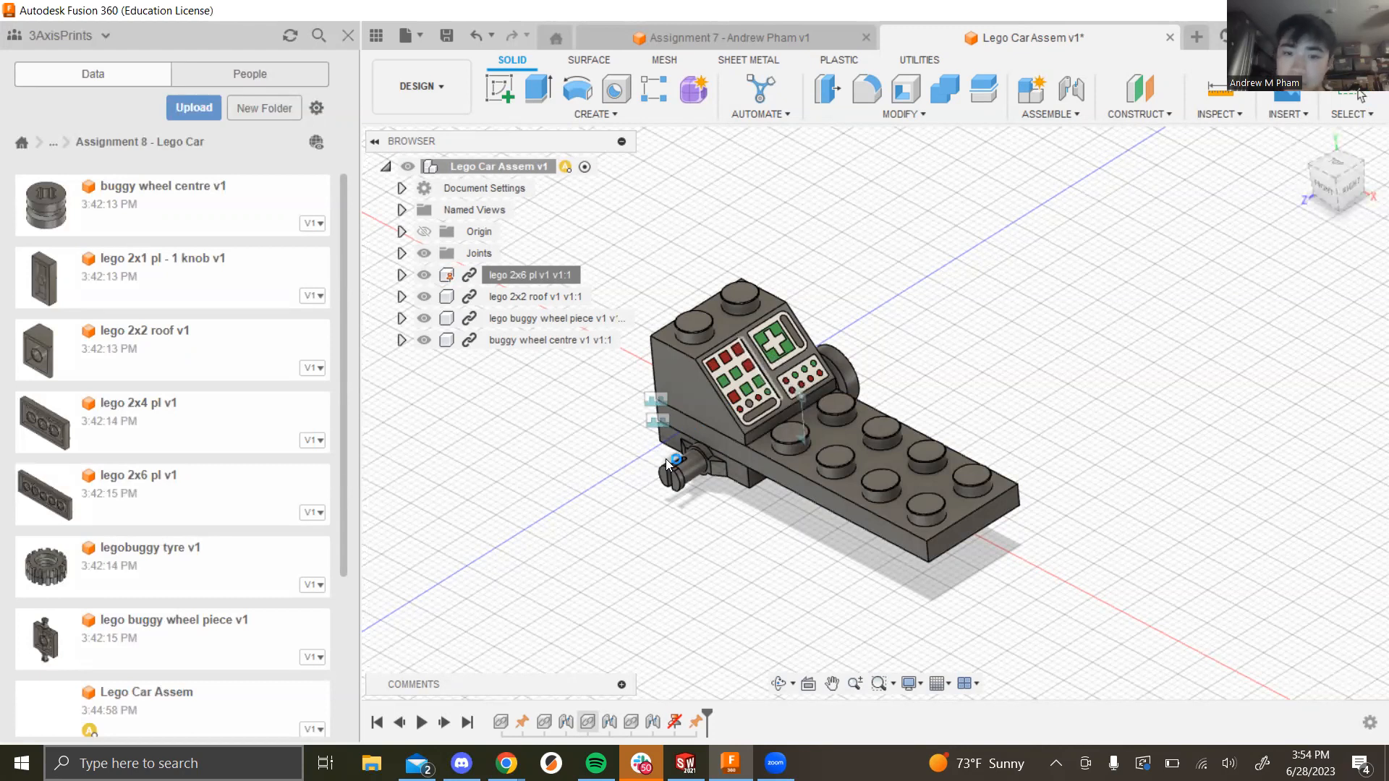
# Step: Move the inserted legobuggy tyre -26 mm in Z away from the body
pyautogui.scroll(2, 669, 466)
pyautogui.moveTo(689, 402); pyautogui.dragTo(1027, 379)
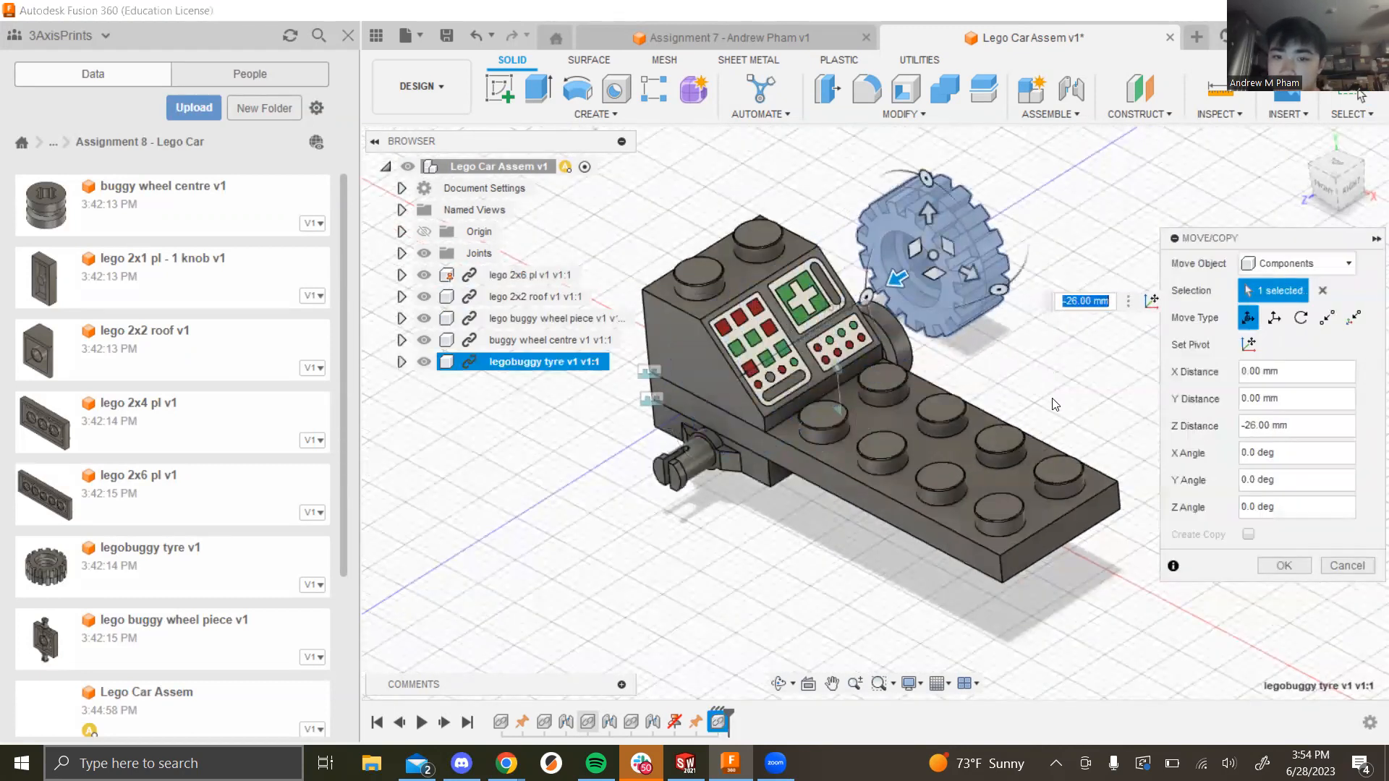
pyautogui.click(1282, 568)
pyautogui.keyDown('shift'); pyautogui.moveTo(1106, 445); pyautogui.dragTo(867, 302, button='middle'); pyautogui.keyUp('shift')
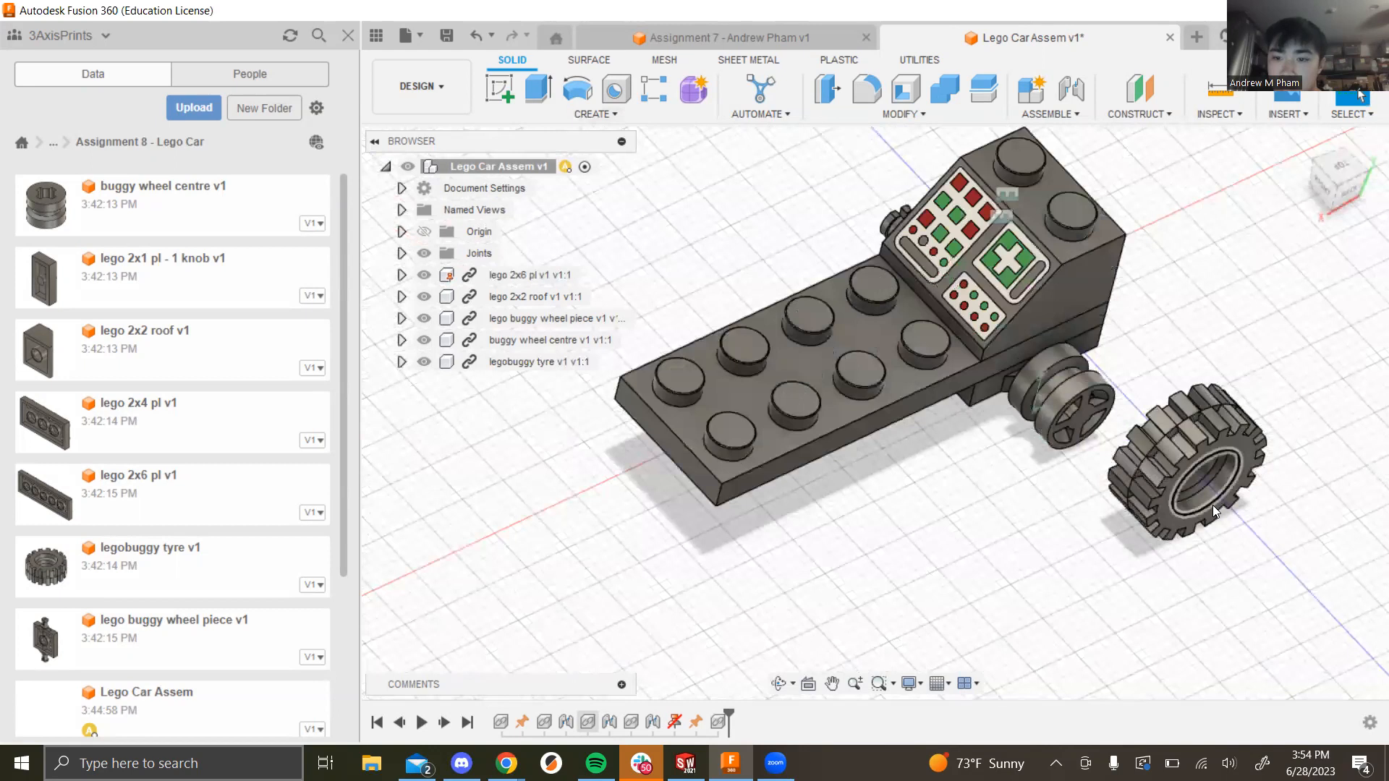
# Step: Join the tyre to the buggy wheel centre with a Rigid joint
pyautogui.click(1046, 117)
pyautogui.click(1049, 151)
pyautogui.click(1071, 396)
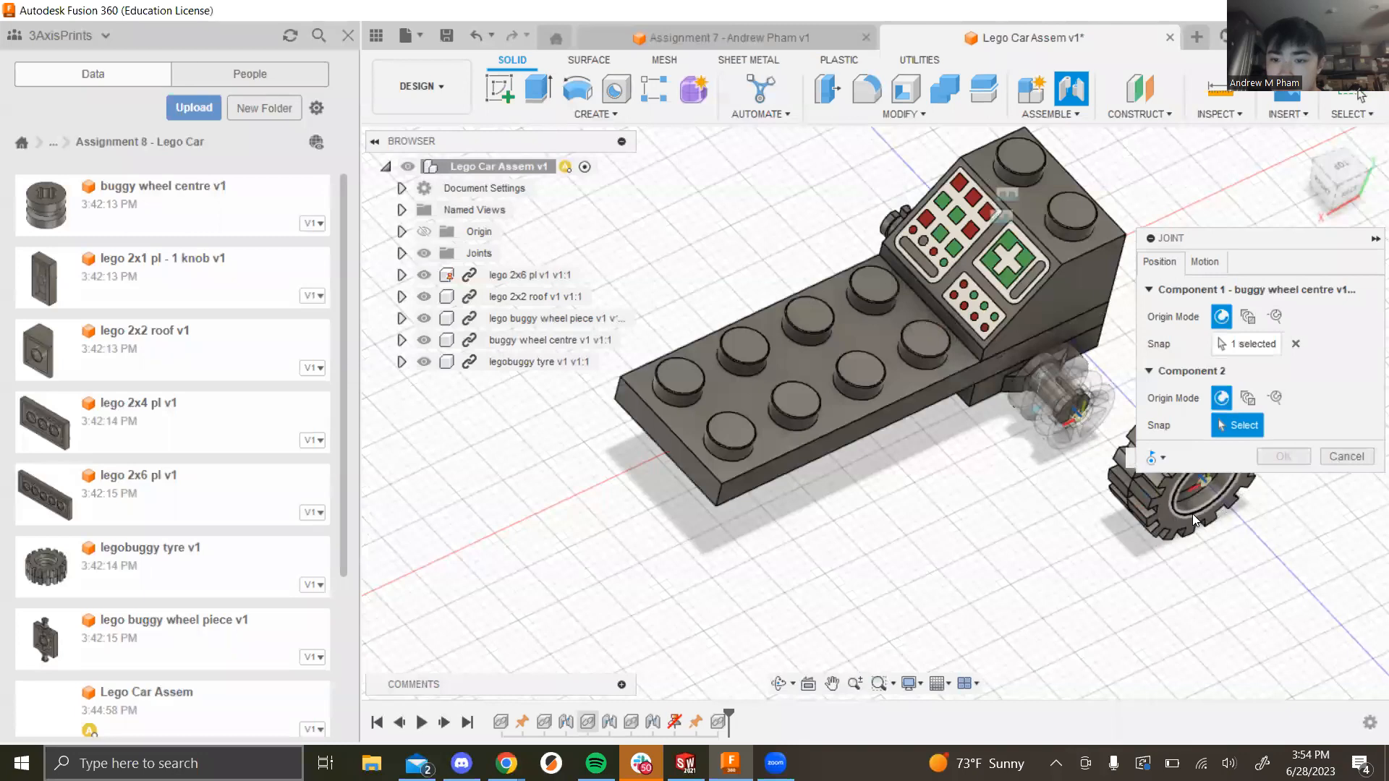
pyautogui.click(1192, 514)
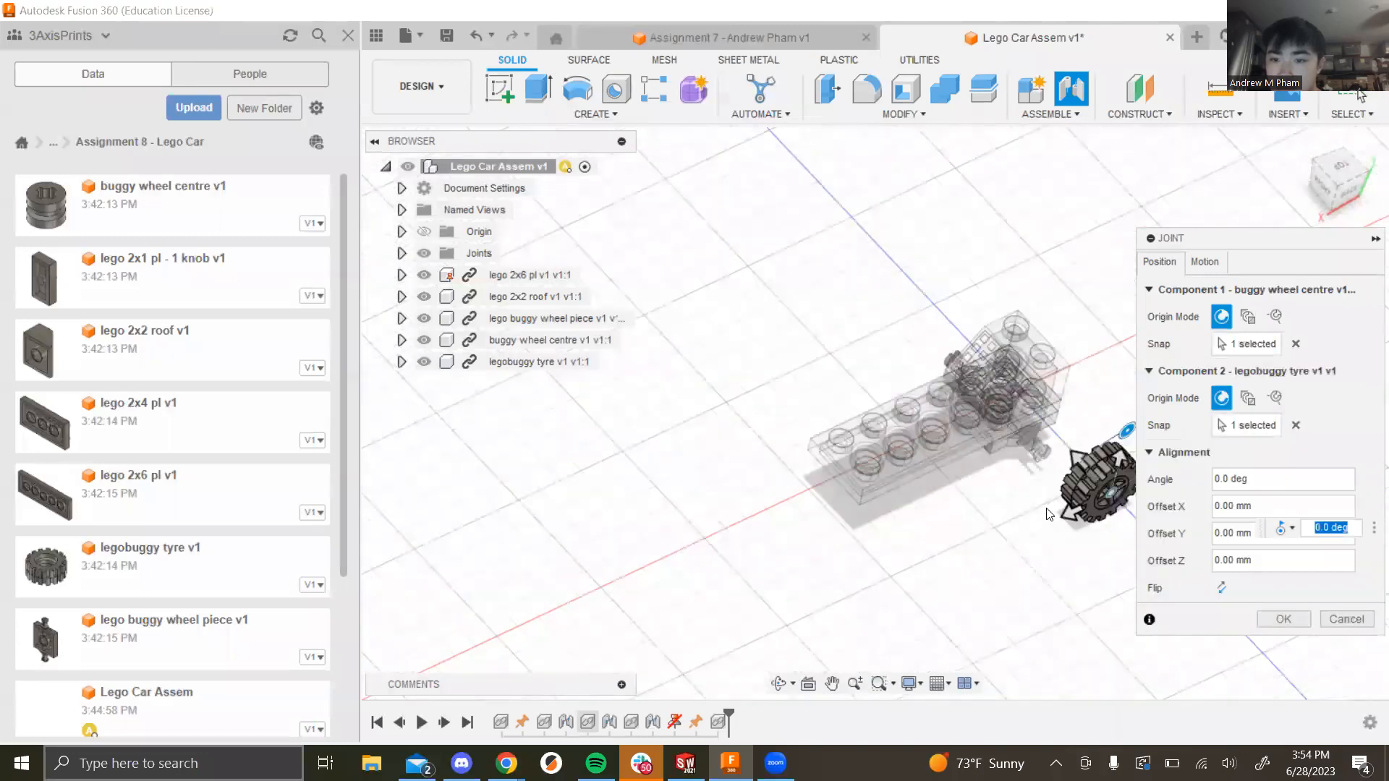
pyautogui.scroll(7, 1107, 523)
pyautogui.scroll(-4, 774, 470)
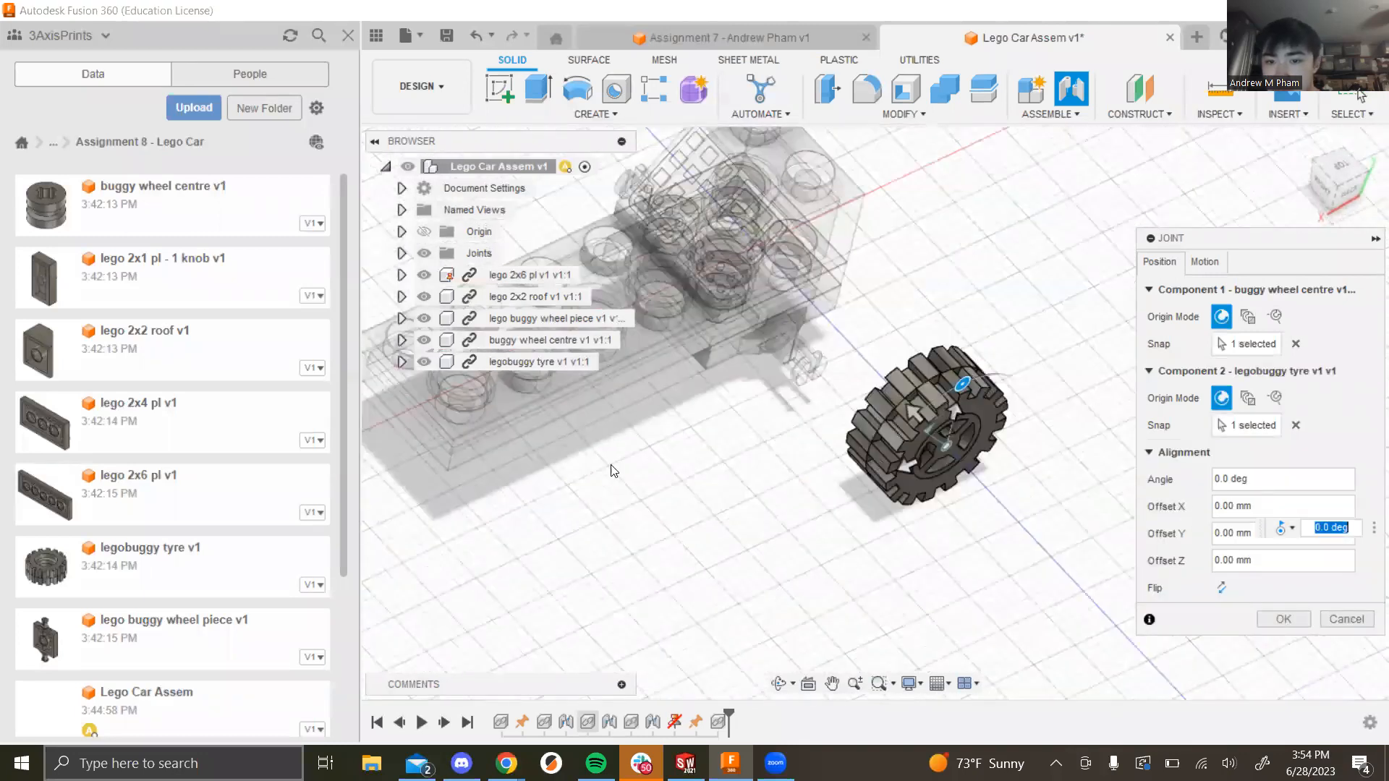
pyautogui.click(1204, 262)
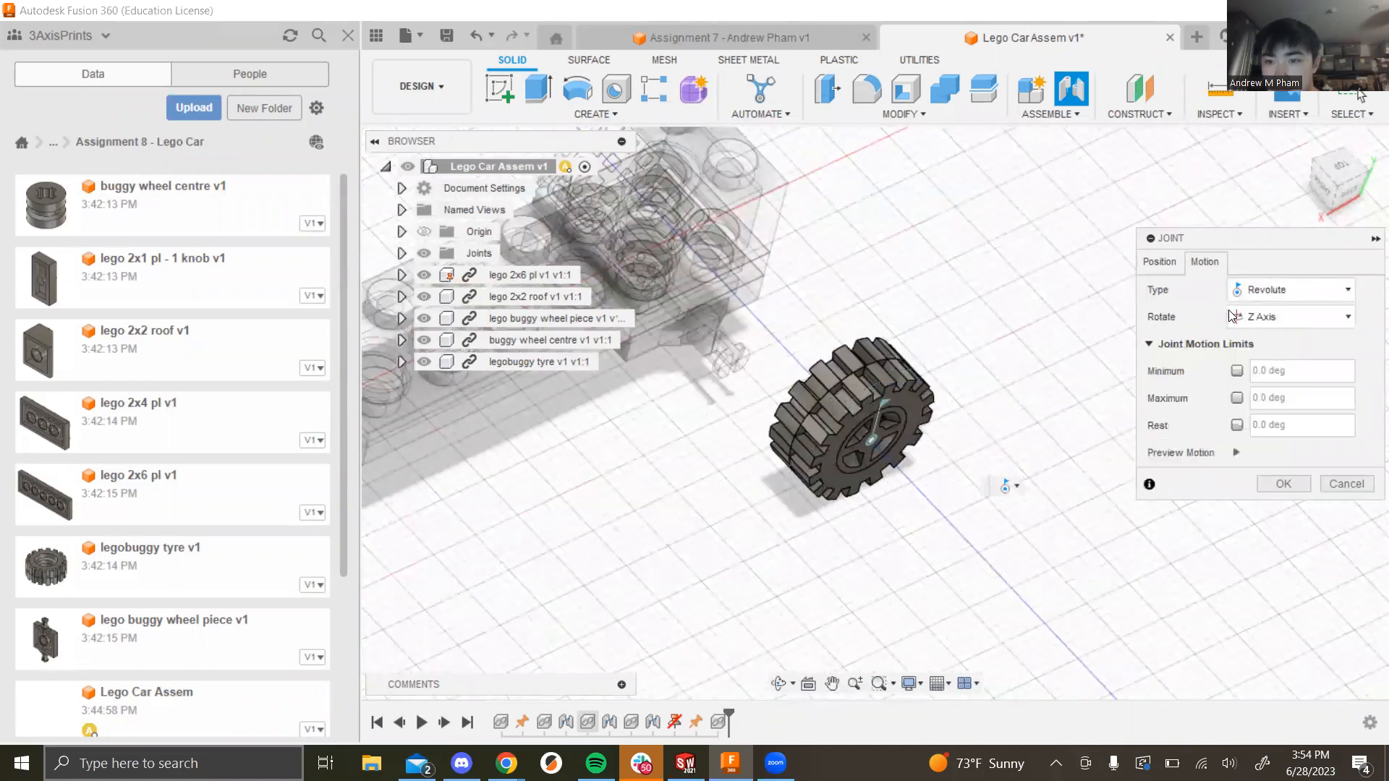
pyautogui.click(1271, 297)
pyautogui.click(1266, 312)
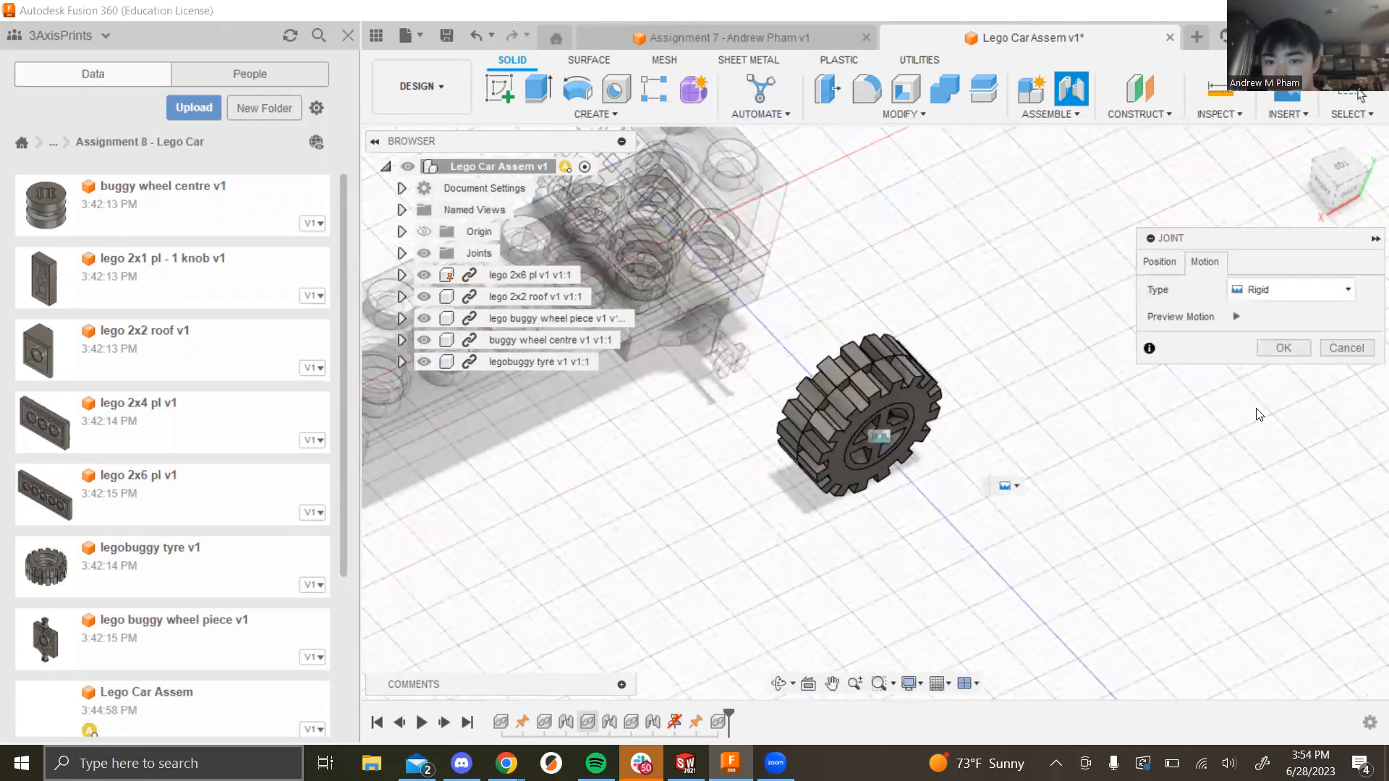
pyautogui.click(1284, 347)
pyautogui.keyDown('shift'); pyautogui.moveTo(753, 354); pyautogui.dragTo(863, 478, button='middle'); pyautogui.keyUp('shift')
pyautogui.scroll(-1, 864, 479)
pyautogui.scroll(5, 750, 257)
pyautogui.keyDown('shift'); pyautogui.moveTo(774, 291); pyautogui.dragTo(758, 443, button='middle'); pyautogui.keyUp('shift')
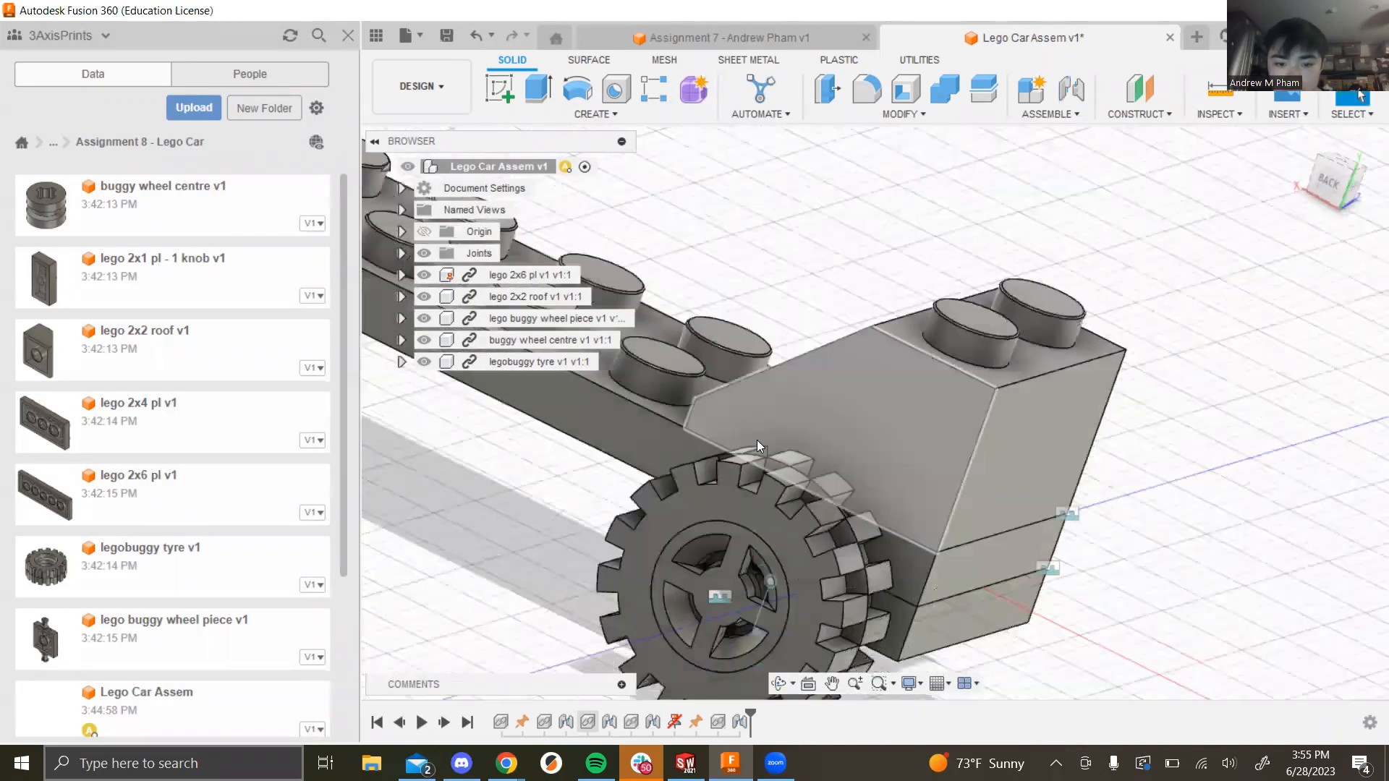
pyautogui.scroll(-3, 757, 439)
pyautogui.scroll(2, 751, 492)
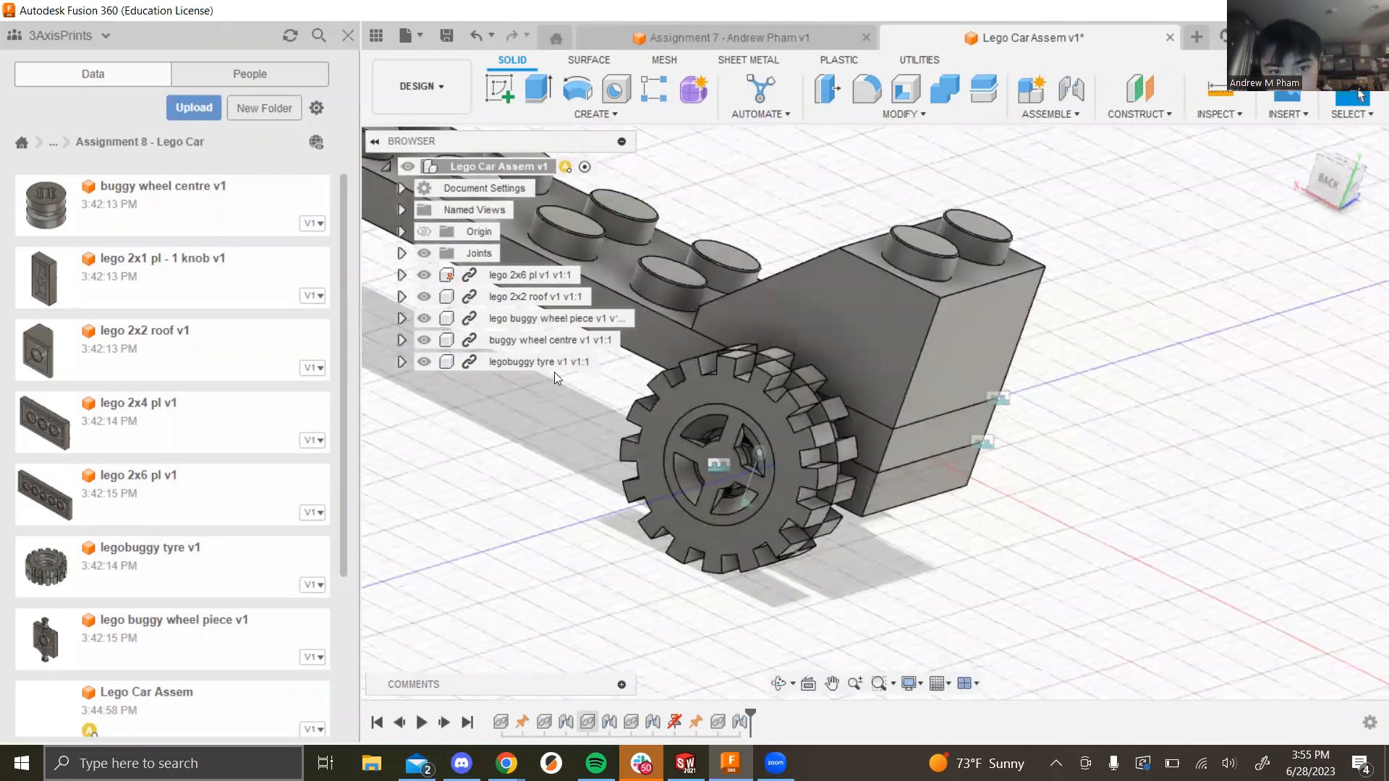
pyautogui.rightClick(536, 340)
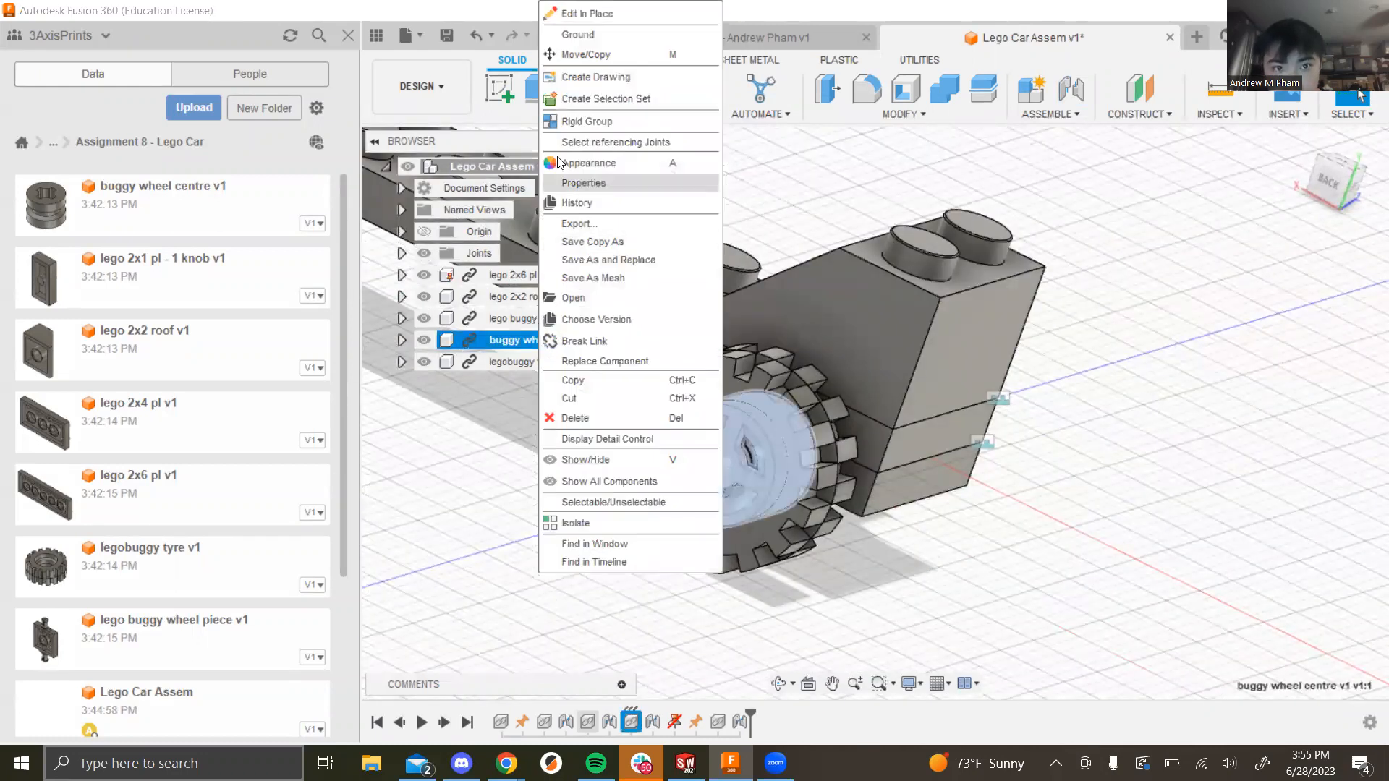
pyautogui.click(572, 55)
pyautogui.moveTo(776, 382)
pyautogui.mouseDown()
pyautogui.moveTo(726, 375)
pyautogui.moveTo(813, 388)
pyautogui.moveTo(777, 386)
pyautogui.mouseUp()
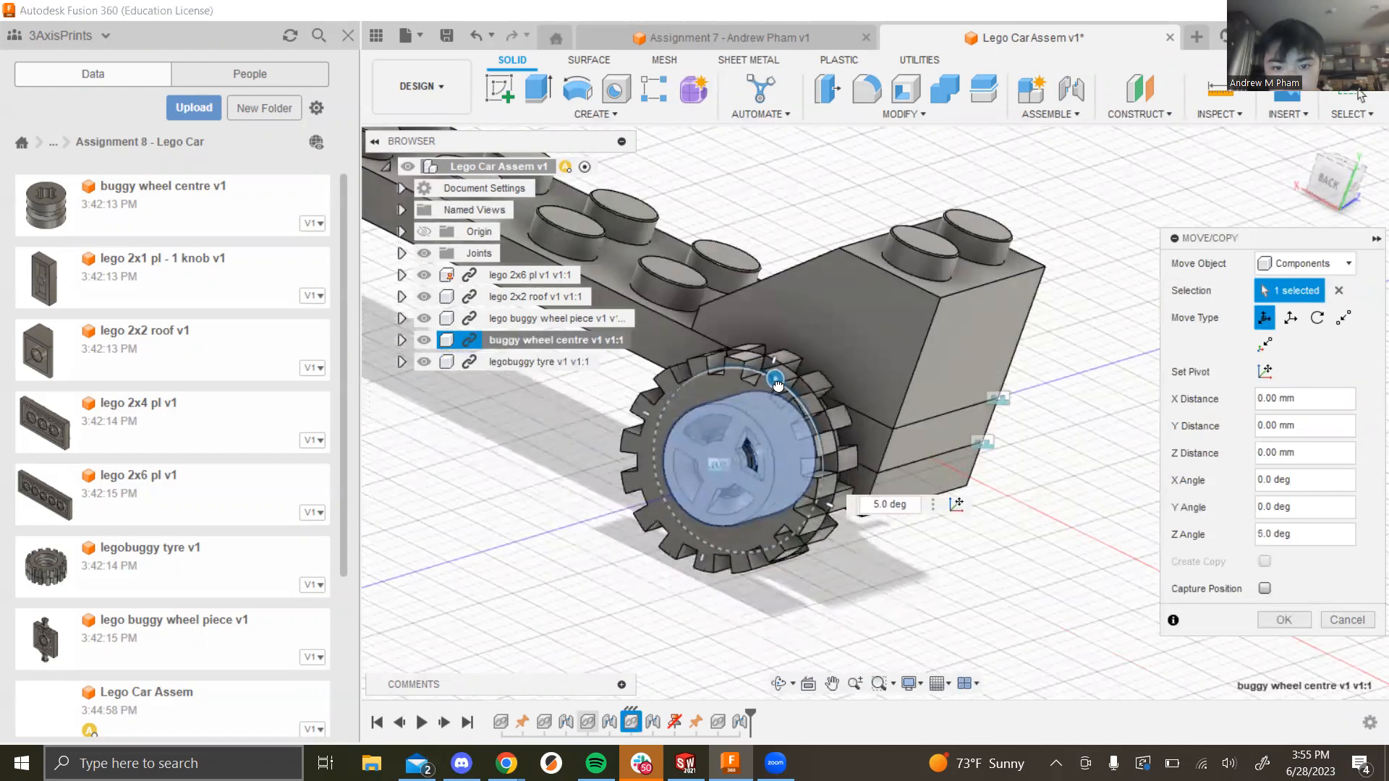
pyautogui.click(1343, 620)
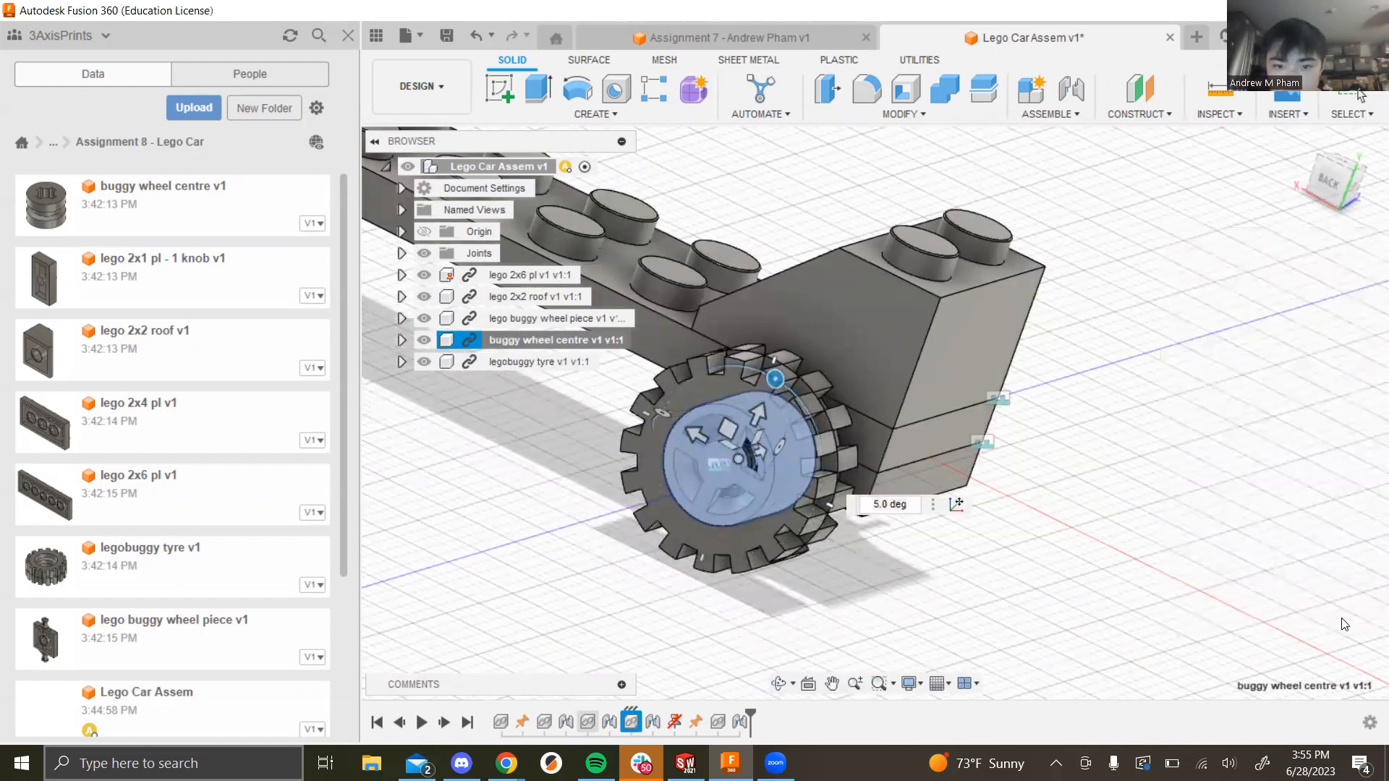
pyautogui.scroll(-5, 975, 543)
pyautogui.keyDown('shift'); pyautogui.moveTo(687, 487); pyautogui.dragTo(981, 387, button='middle'); pyautogui.keyUp('shift')
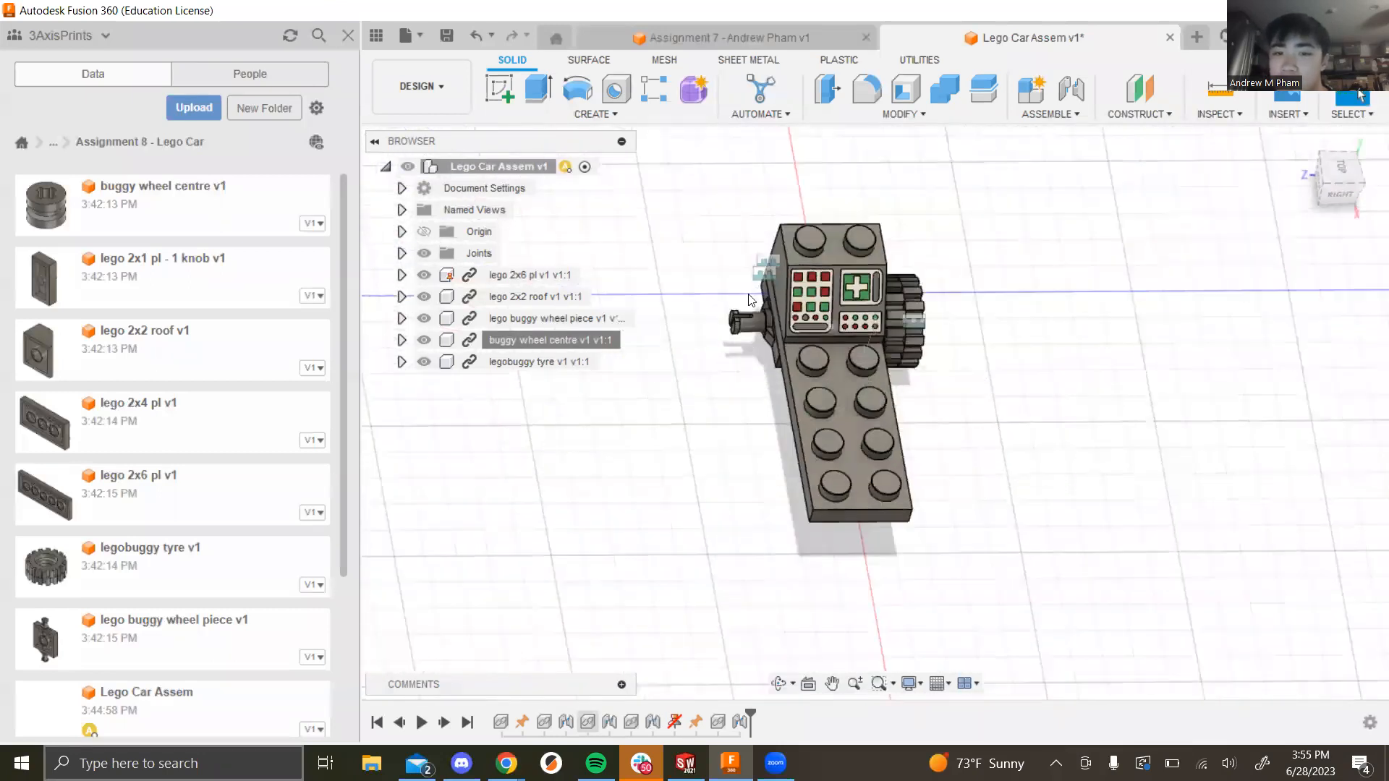
pyautogui.keyDown('shift'); pyautogui.moveTo(964, 465); pyautogui.dragTo(974, 394, button='middle'); pyautogui.keyUp('shift')
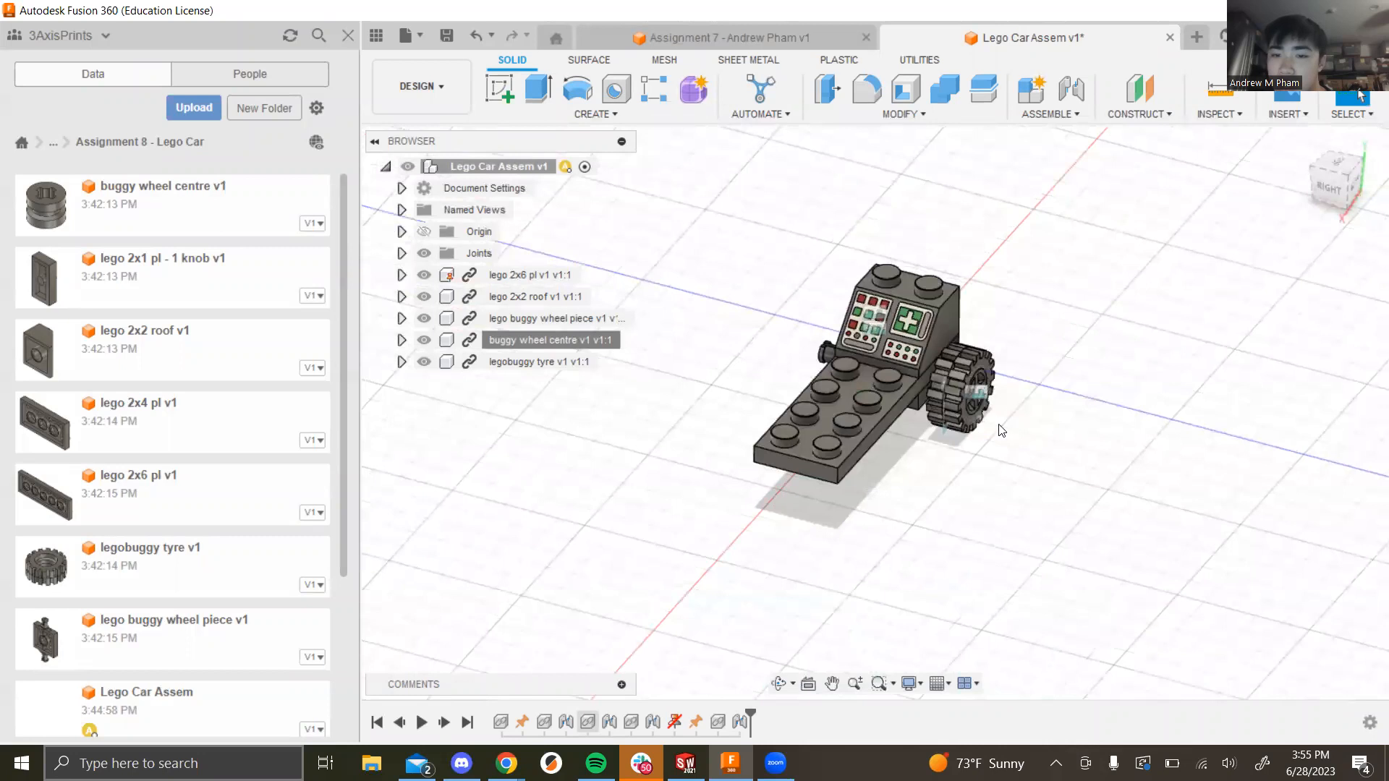
pyautogui.scroll(2, 974, 391)
pyautogui.scroll(3, 974, 391)
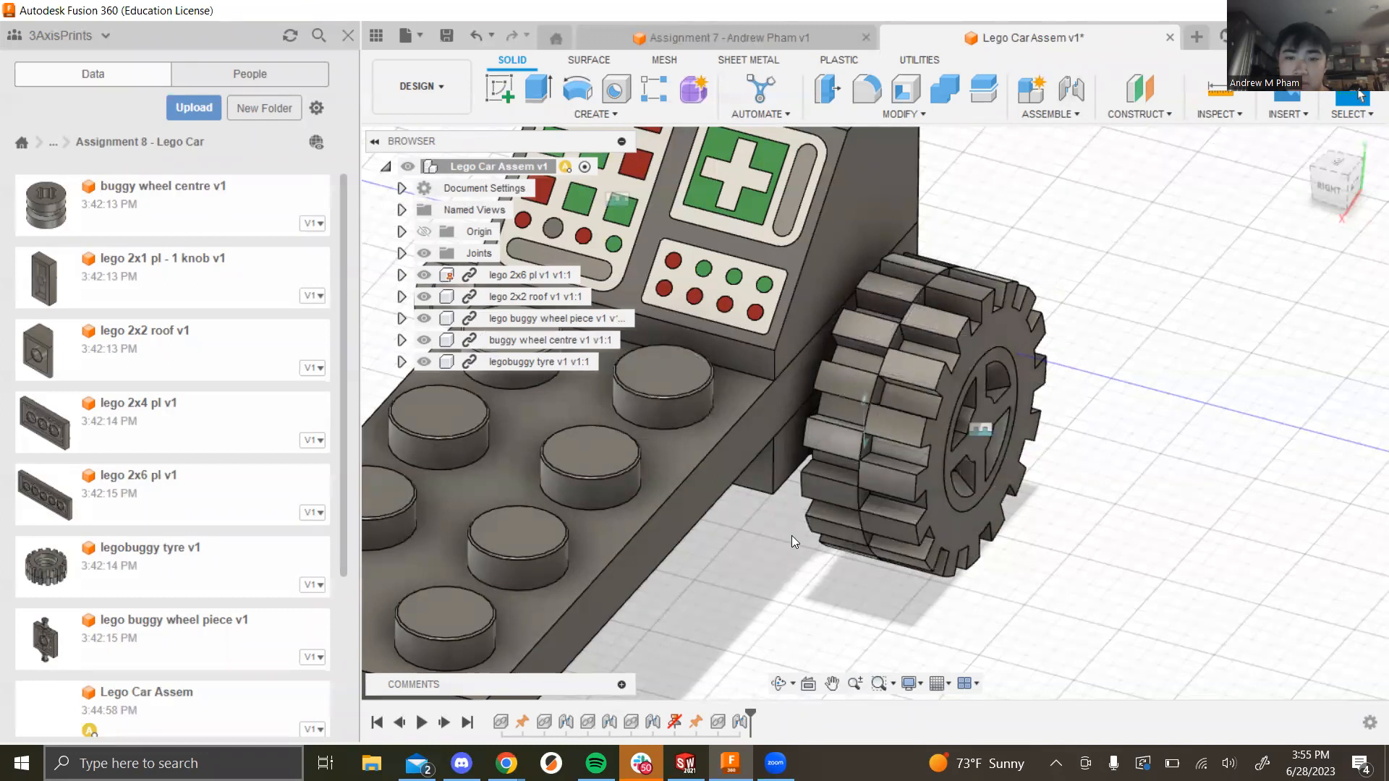
pyautogui.scroll(-4, 657, 448)
pyautogui.moveTo(961, 506); pyautogui.dragTo(1181, 508, button='middle')
pyautogui.scroll(3, 1144, 517)
pyautogui.scroll(-3, 1137, 513)
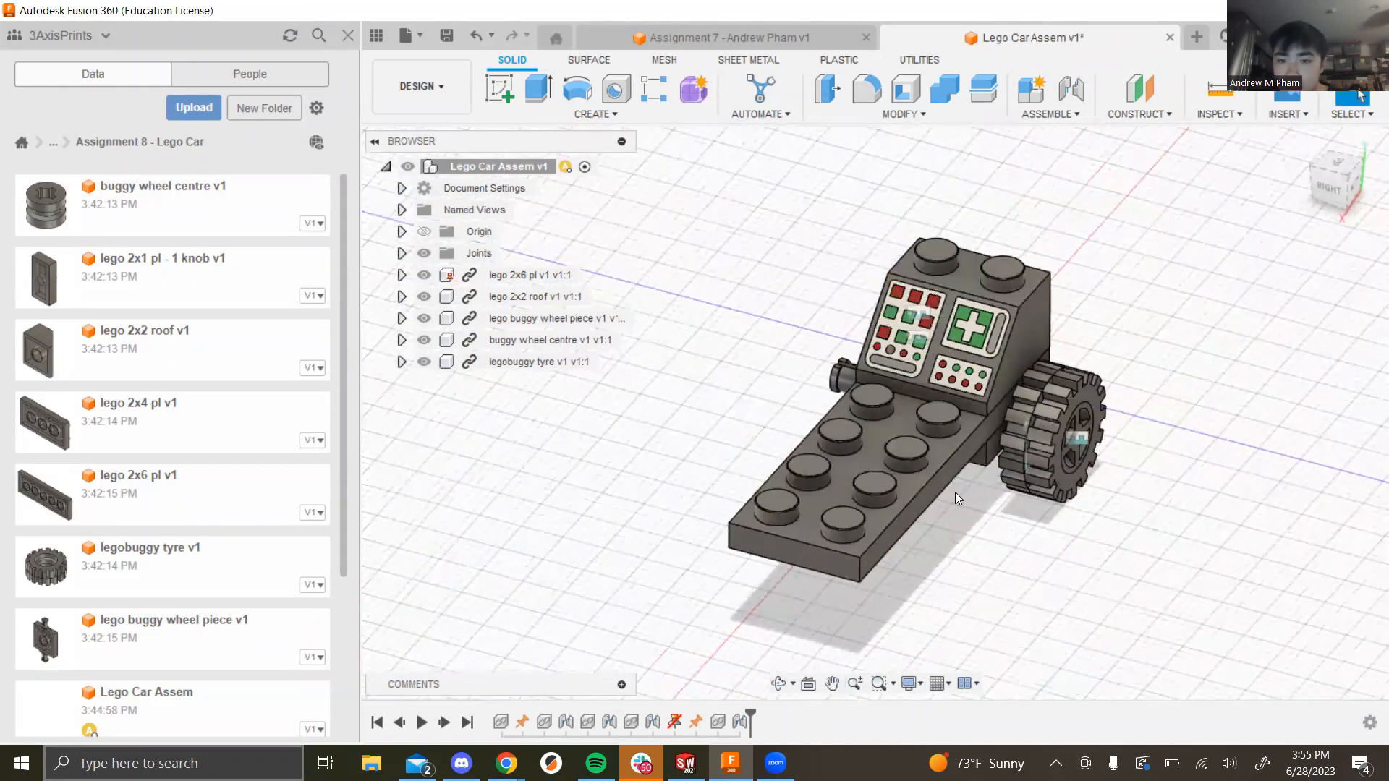
pyautogui.moveTo(955, 492); pyautogui.dragTo(998, 506, button='middle')
pyautogui.scroll(-1, 993, 501)
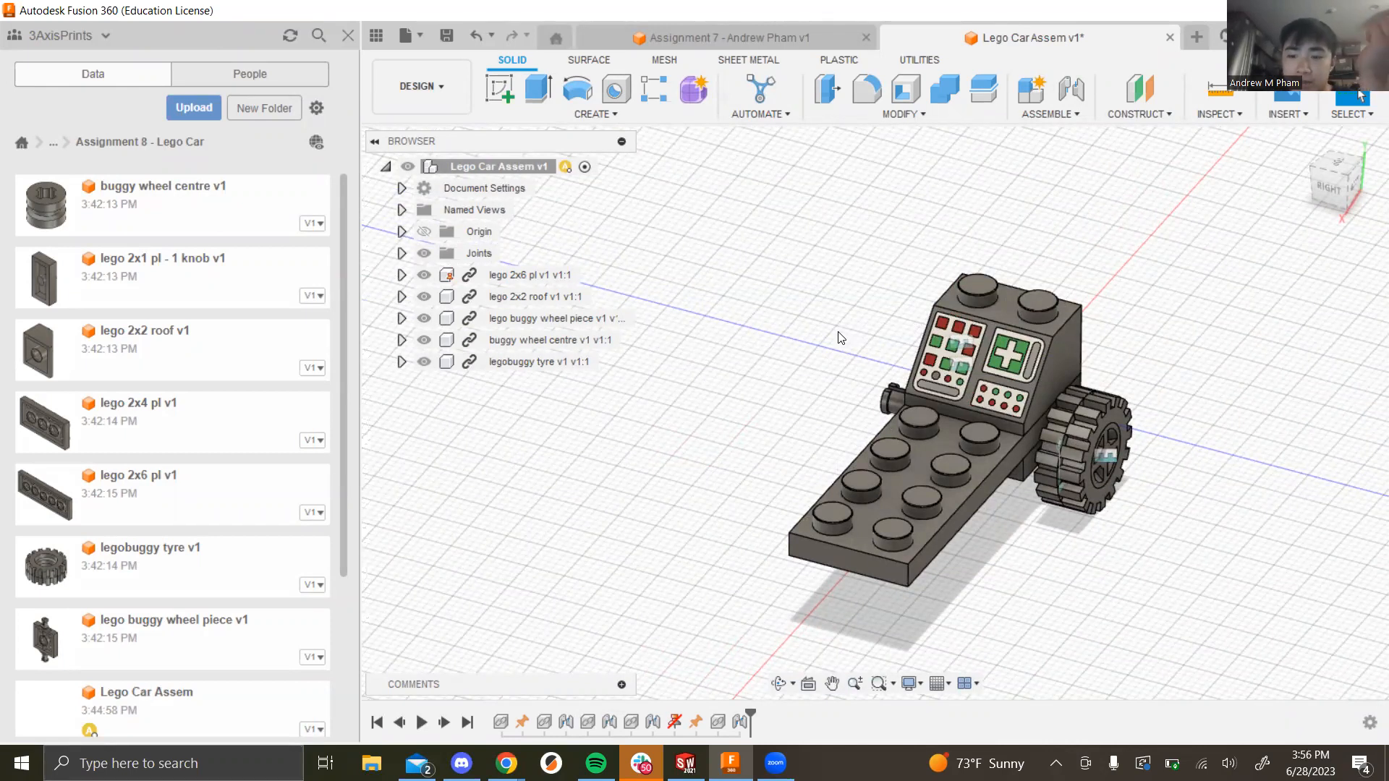
pyautogui.scroll(2, 1007, 407)
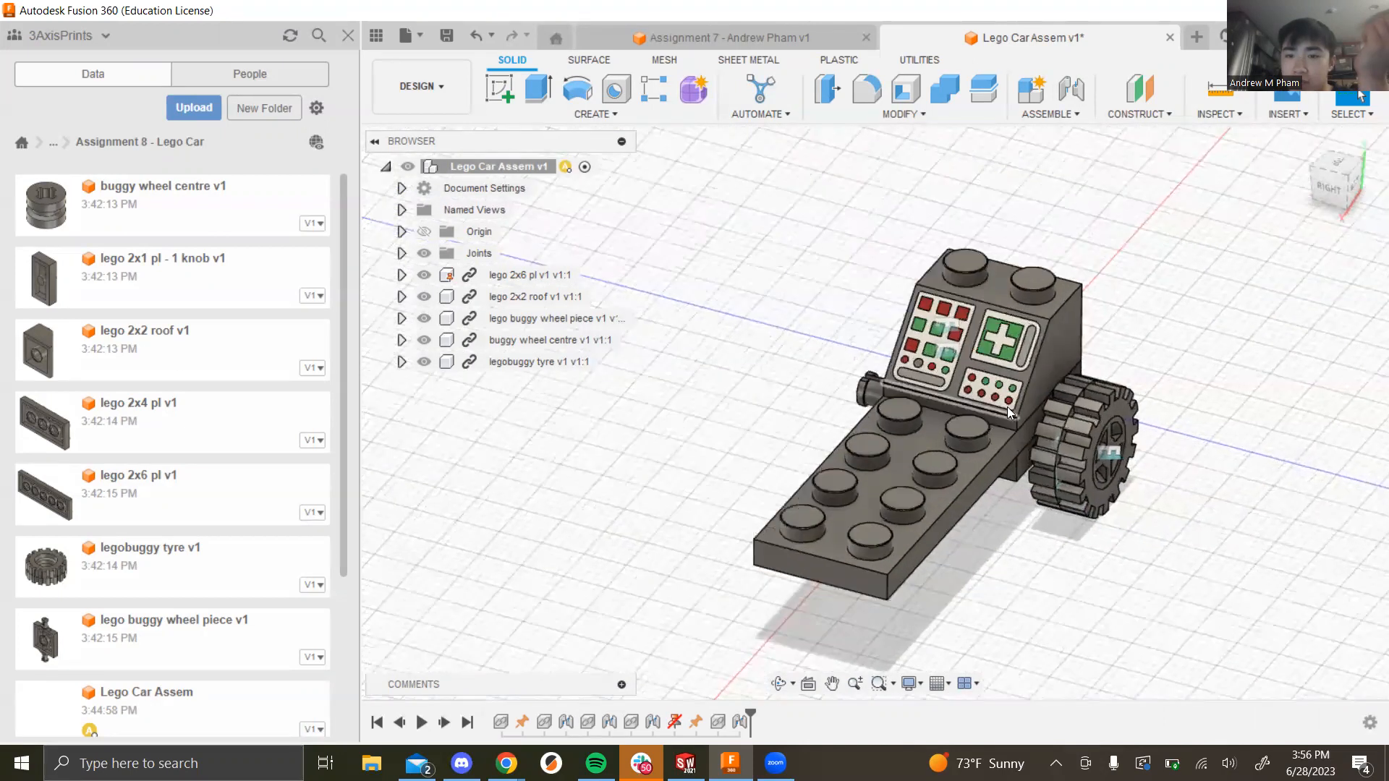
pyautogui.scroll(-1, 1019, 602)
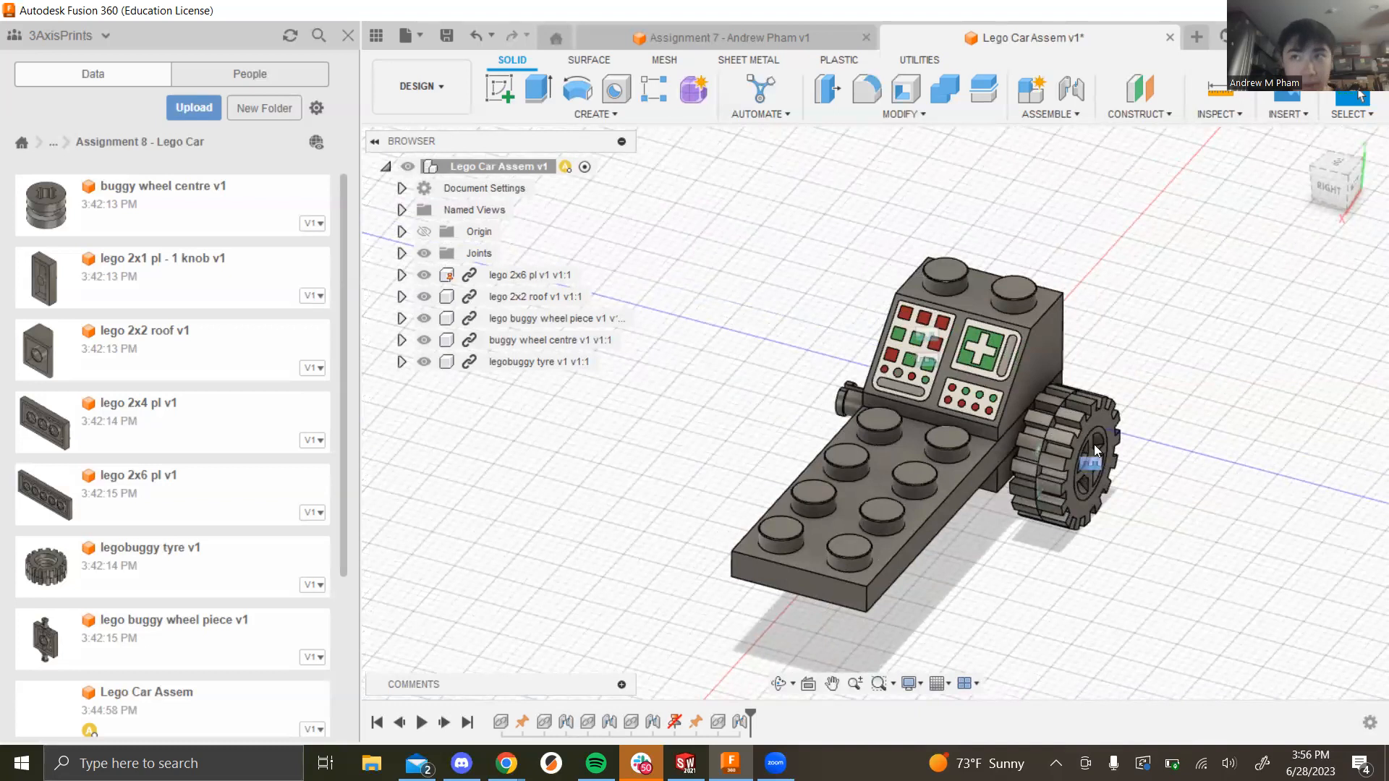
pyautogui.scroll(1, 1165, 427)
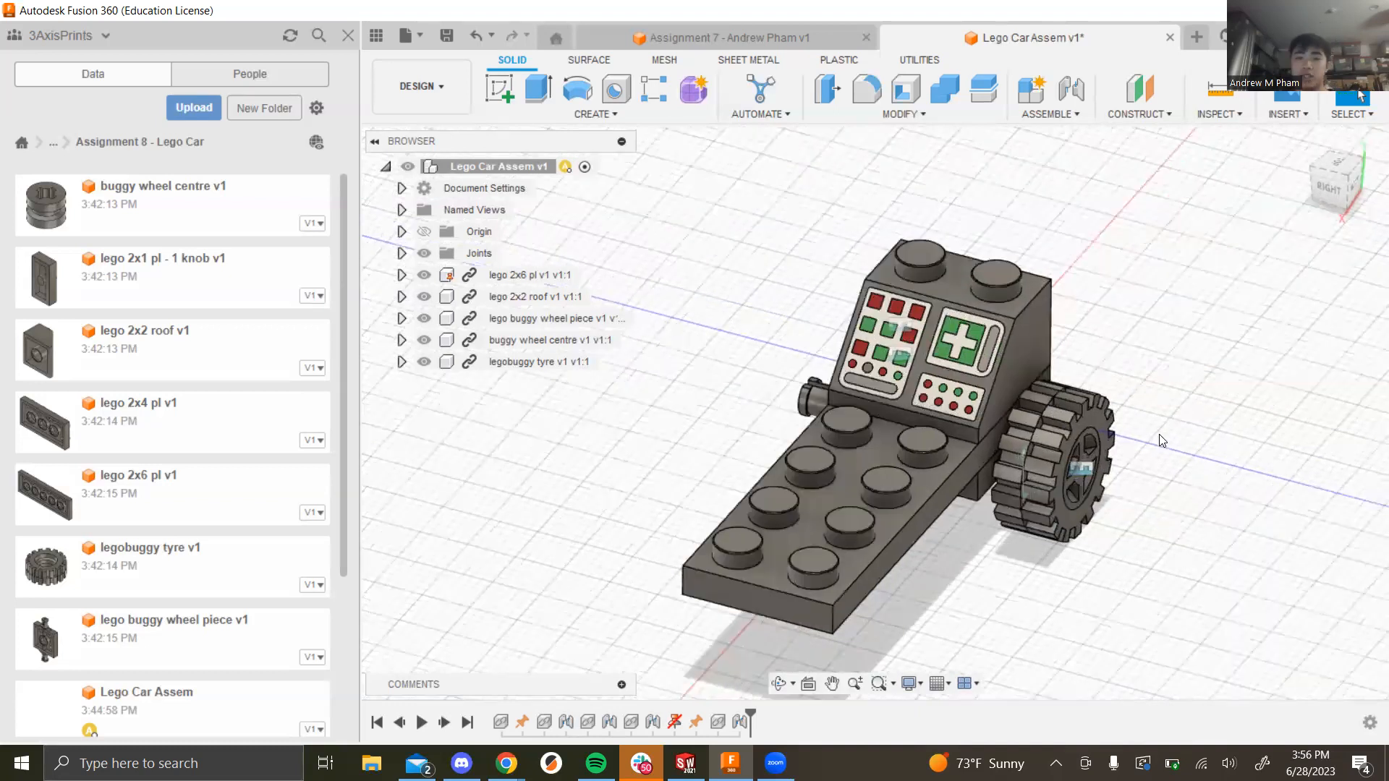
# Step: Delete the red errored joint from the timeline history
pyautogui.hotkey('alt', 'Tab')
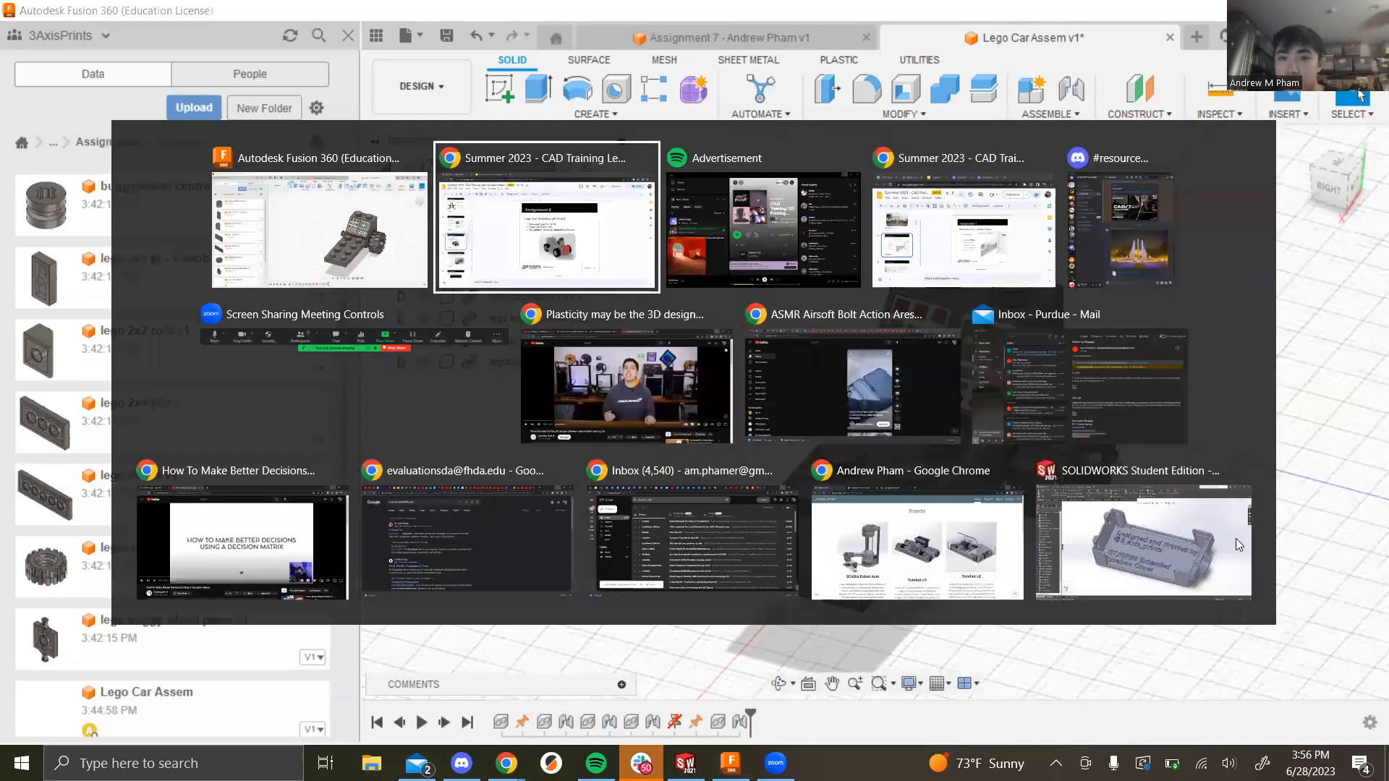
pyautogui.hotkey('alt', 'Tab')
pyautogui.press('Escape')
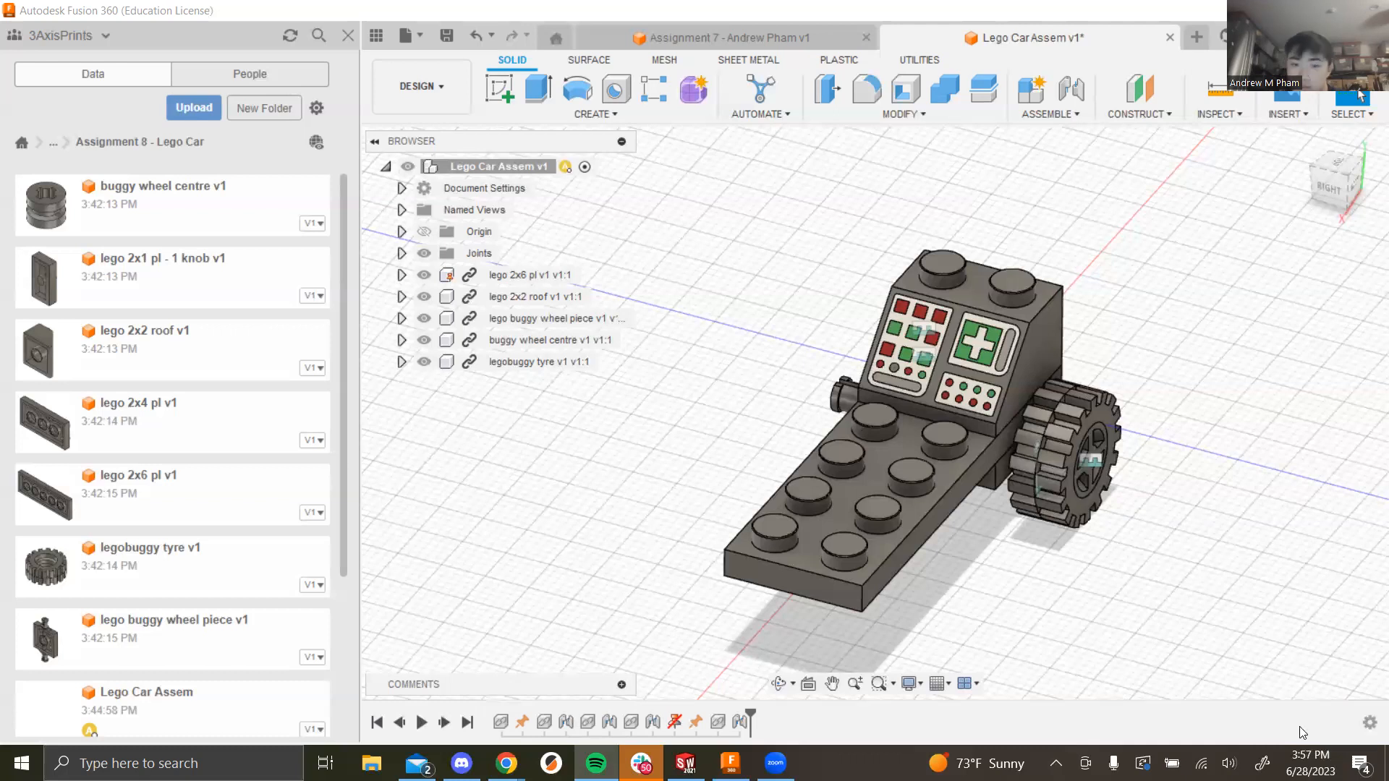
pyautogui.click(674, 722)
pyautogui.press('Delete')
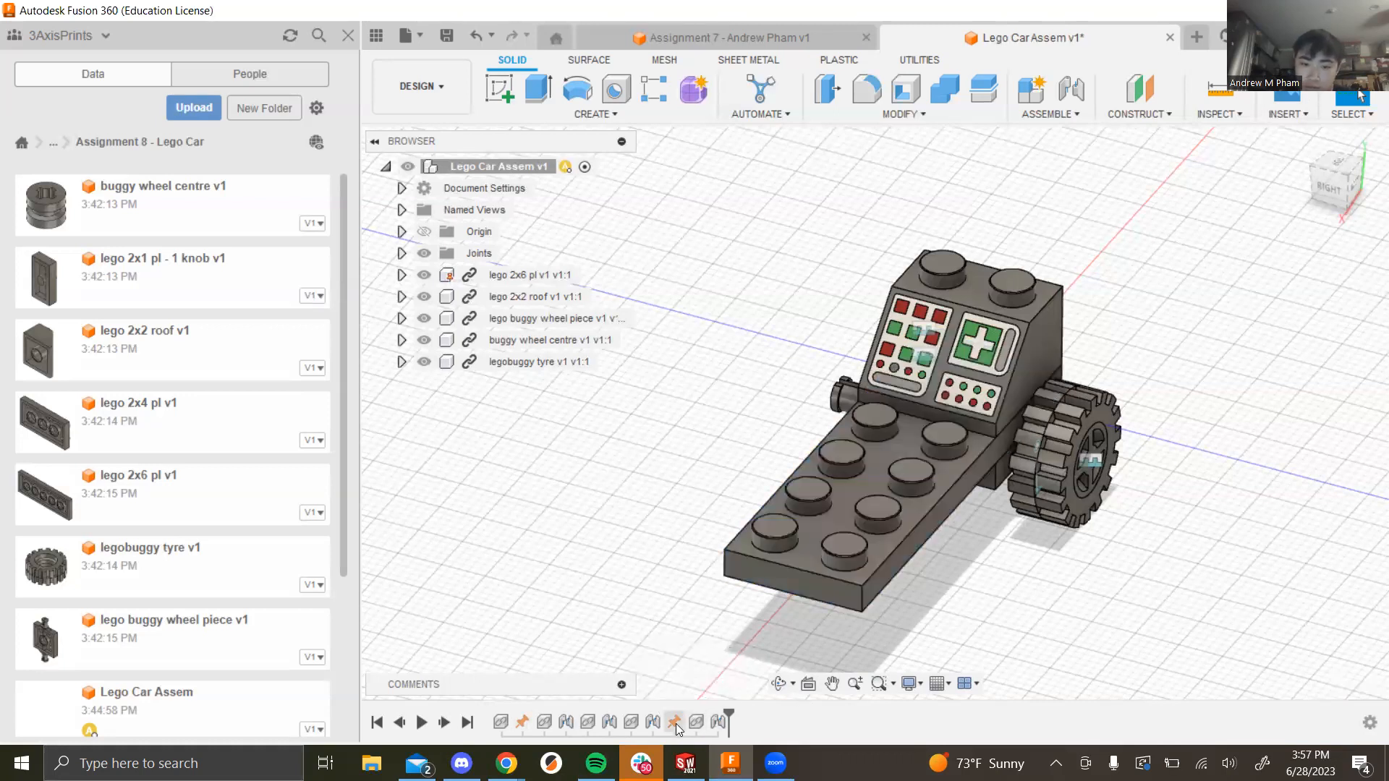
pyautogui.keyDown('shift'); pyautogui.moveTo(1043, 597); pyautogui.dragTo(1182, 530, button='middle'); pyautogui.keyUp('shift')
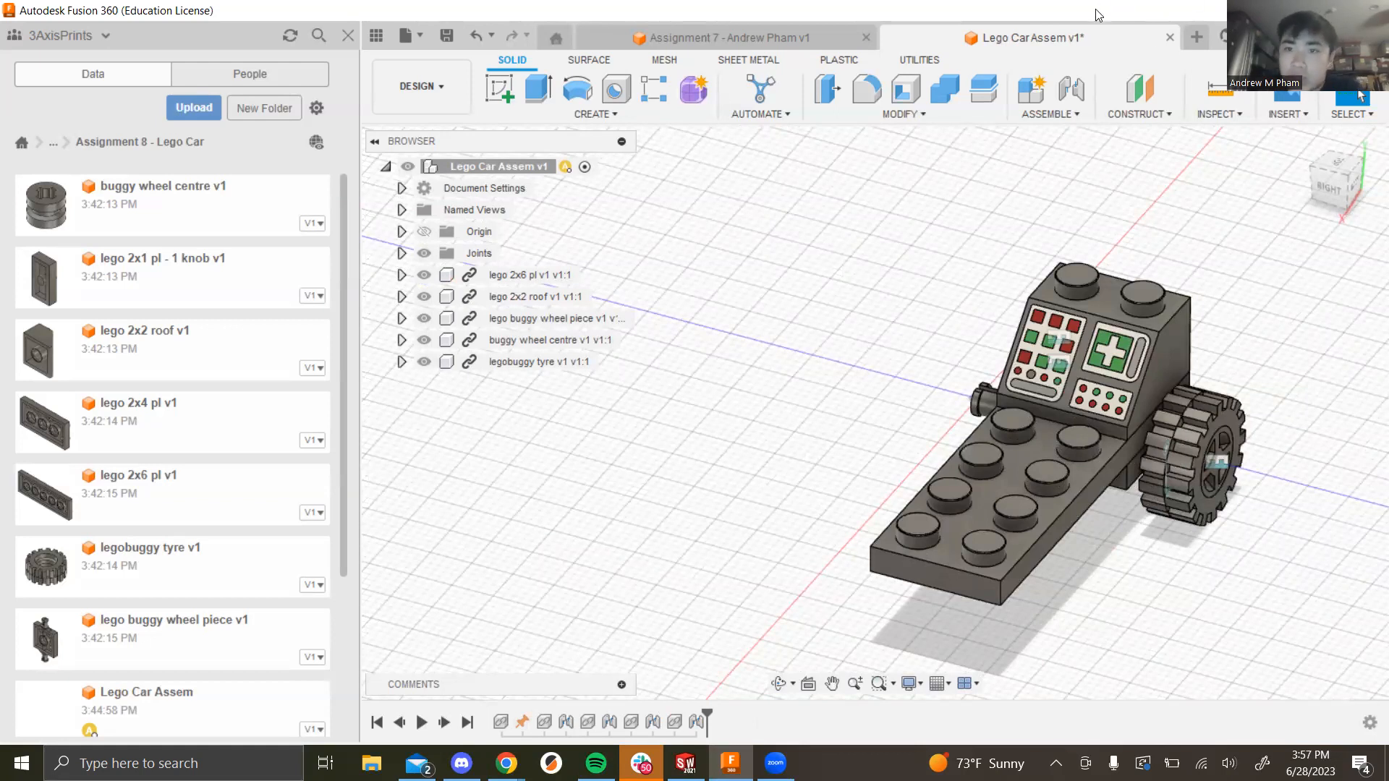
# Step: Insert the buggy wheel centre into a new empty design
pyautogui.click(1196, 37)
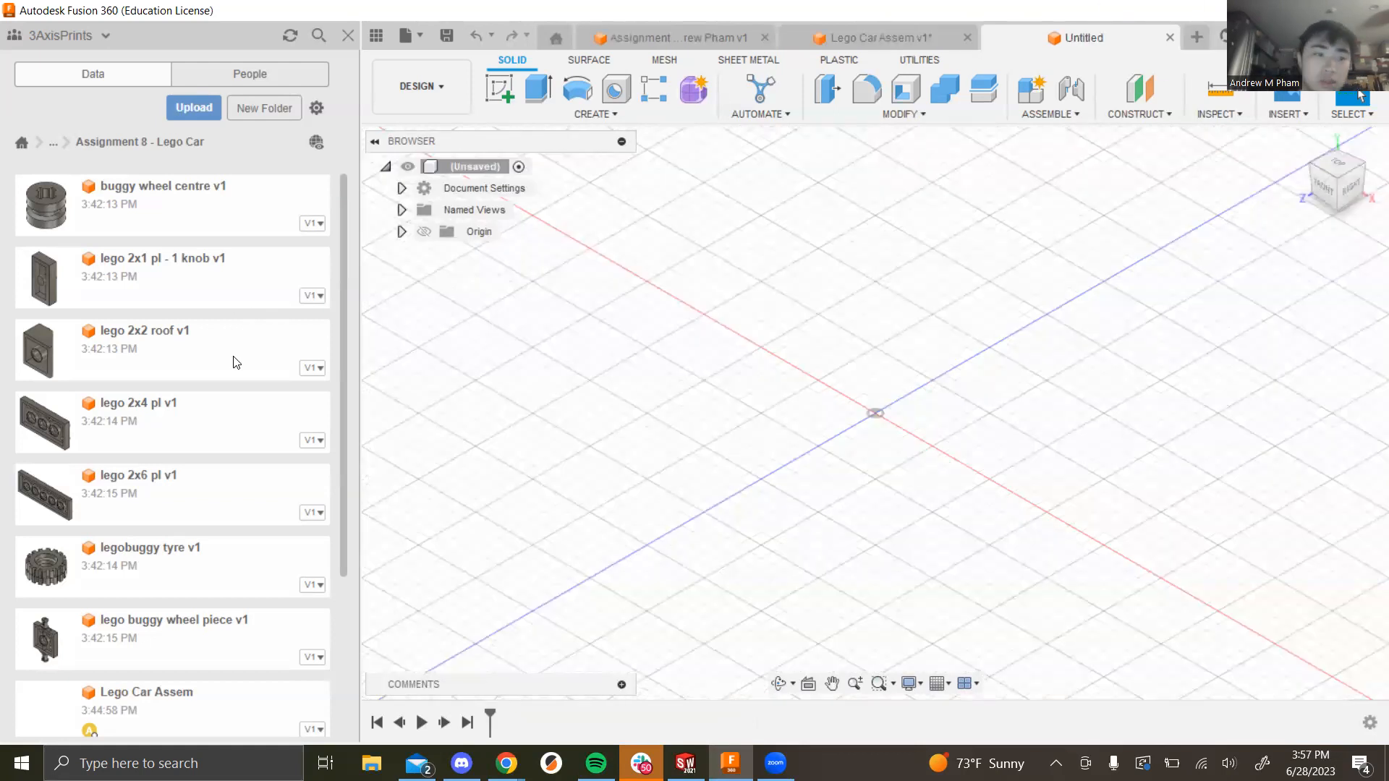
pyautogui.moveTo(64, 212); pyautogui.dragTo(854, 370)
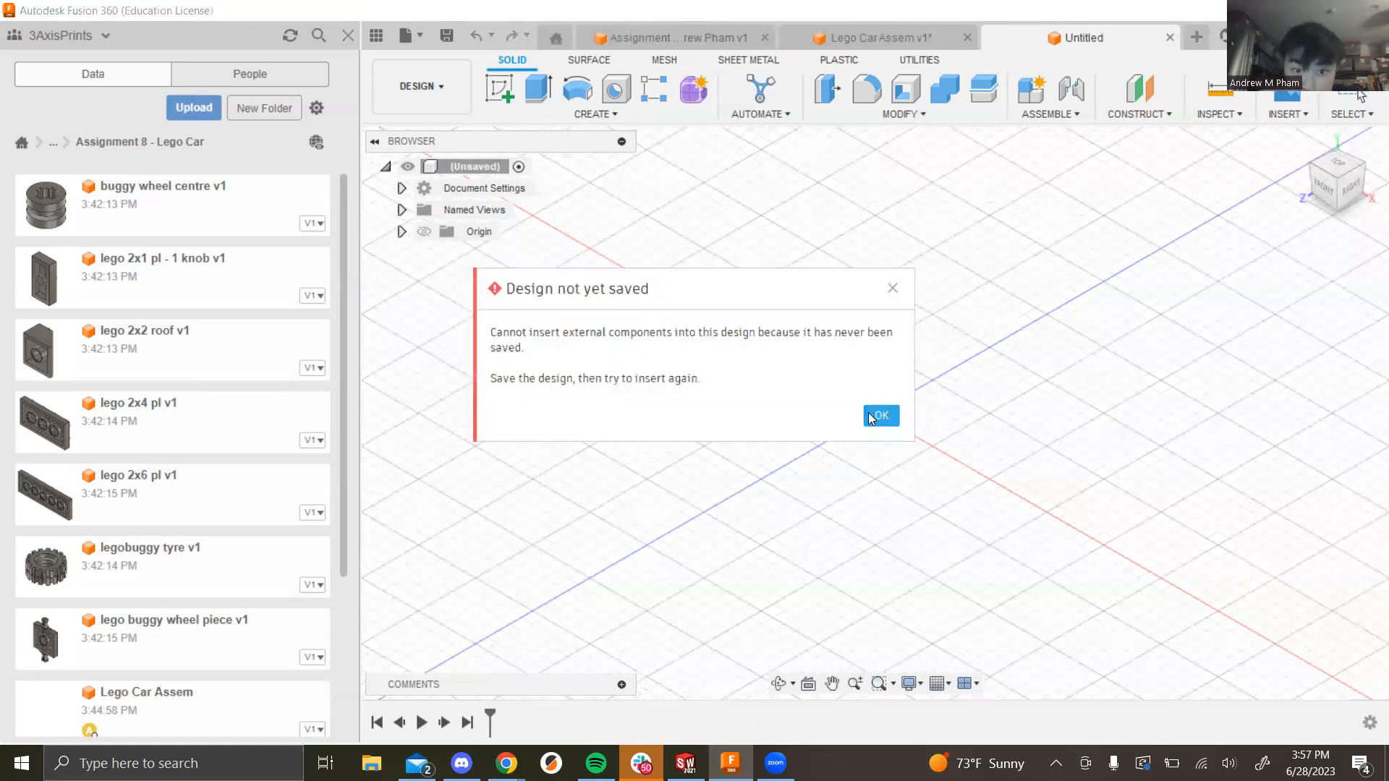
pyautogui.click(872, 416)
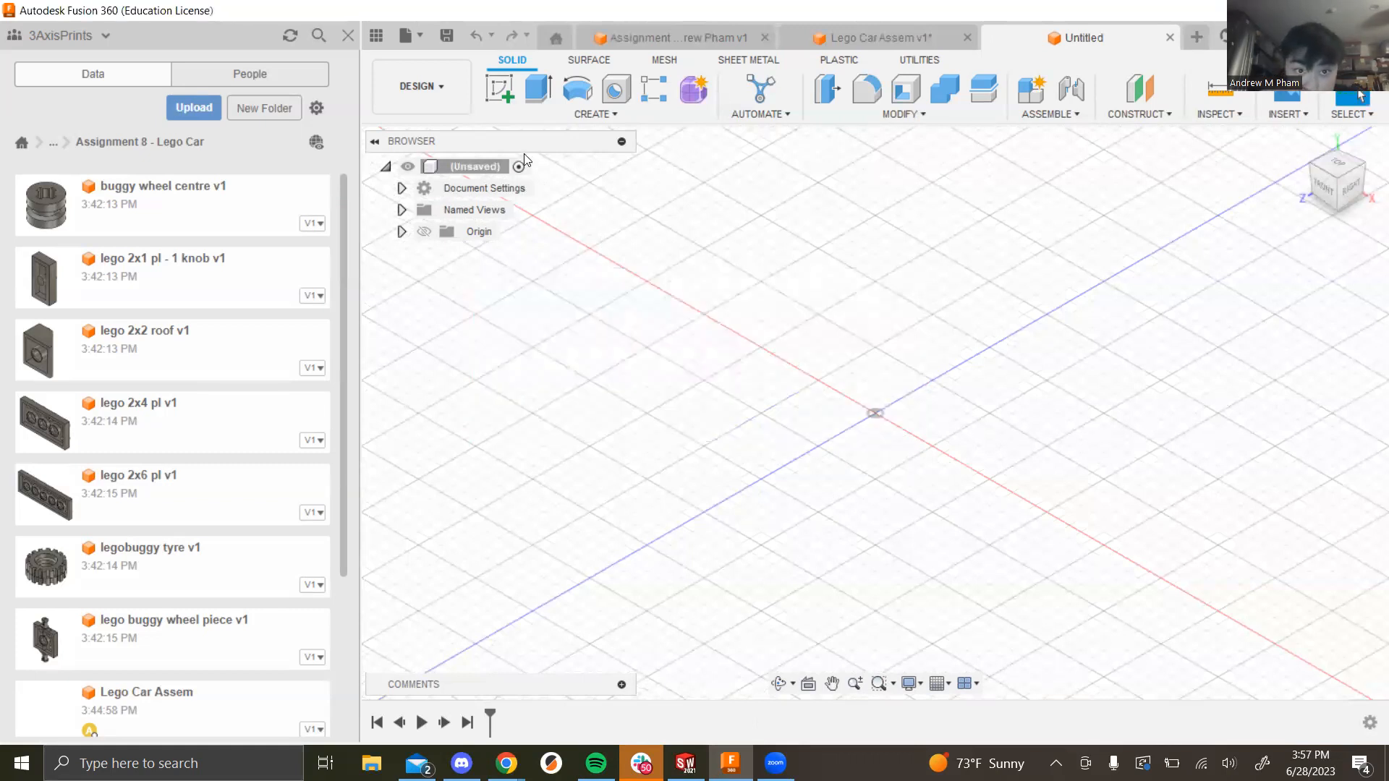
# Step: Save the new design as 'Wheel&Tire Assem'
pyautogui.click(446, 35)
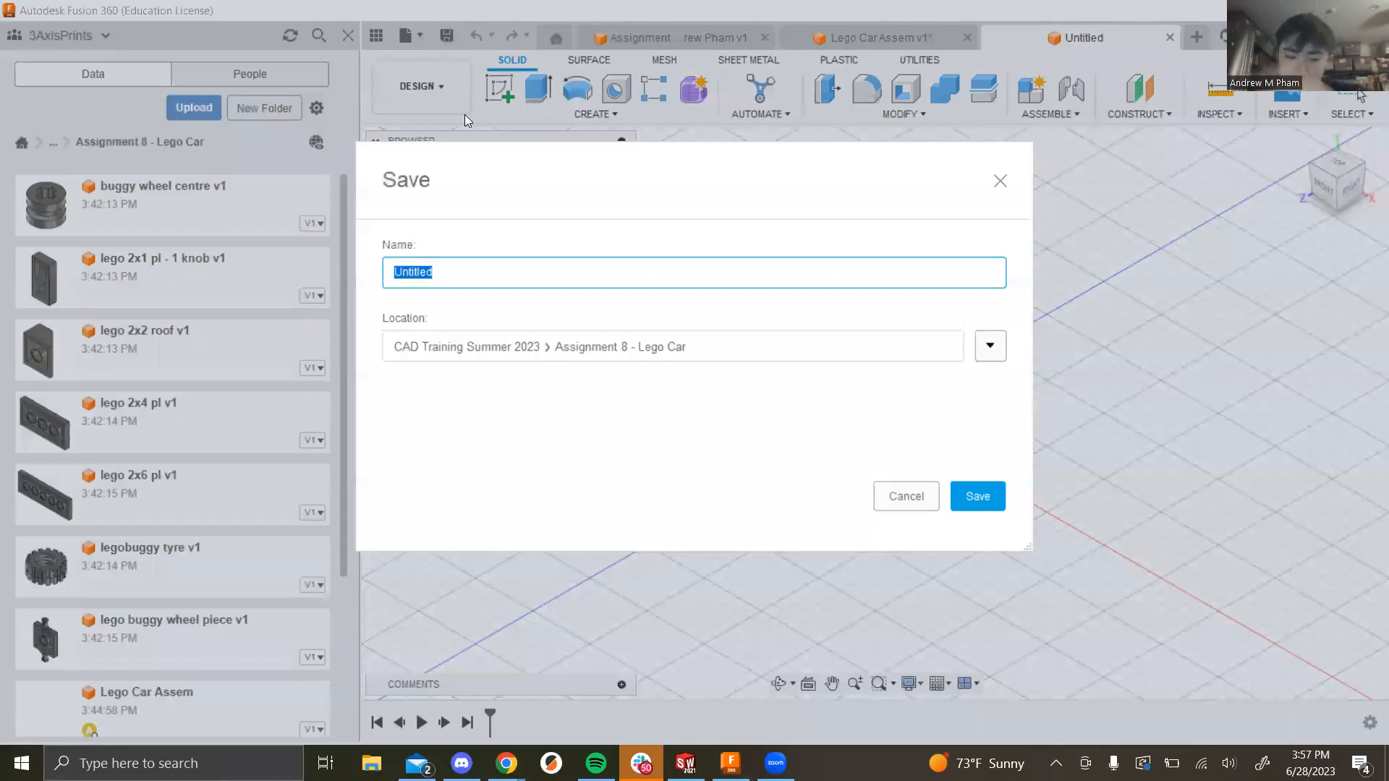
pyautogui.write('Wheel A')
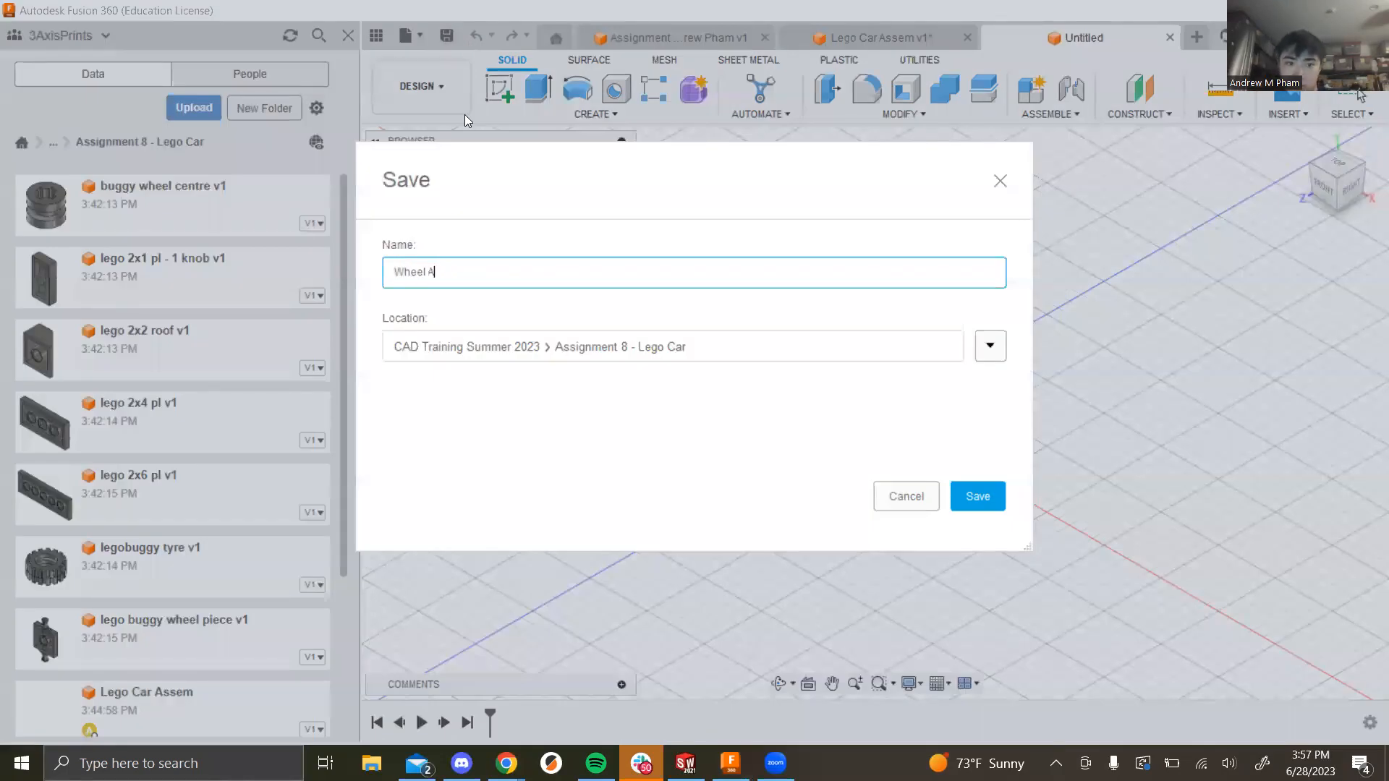
pyautogui.press('BackSpace')
pyautogui.write('Tire Assem')
pyautogui.press('Left')
pyautogui.press('Left')
pyautogui.press('Left')
pyautogui.press('Left')
pyautogui.press('Left')
pyautogui.press('BackSpace')
pyautogui.press('Left')
pyautogui.press('Left')
pyautogui.press('Left')
pyautogui.press('Left')
pyautogui.press('Left')
pyautogui.press('BackSpace')
pyautogui.write('&')
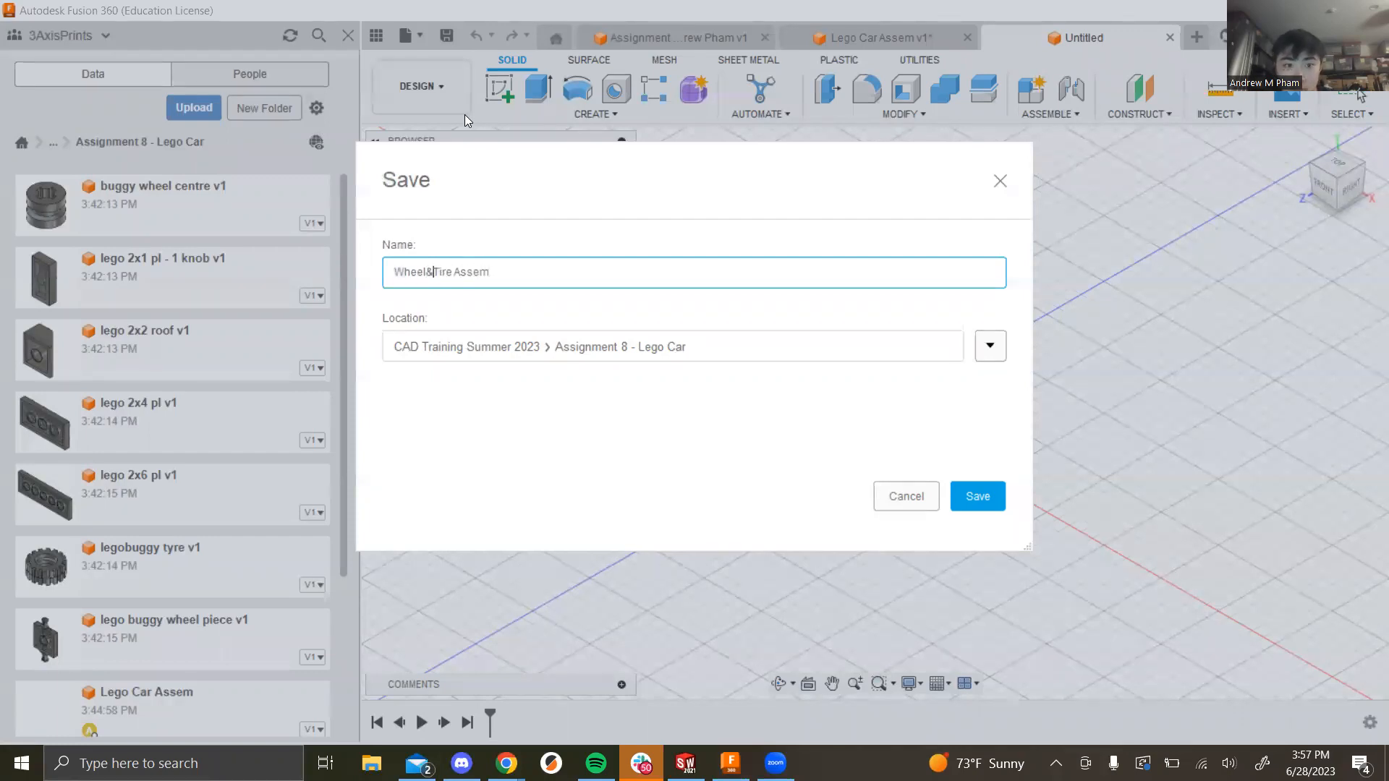
pyautogui.press('Return')
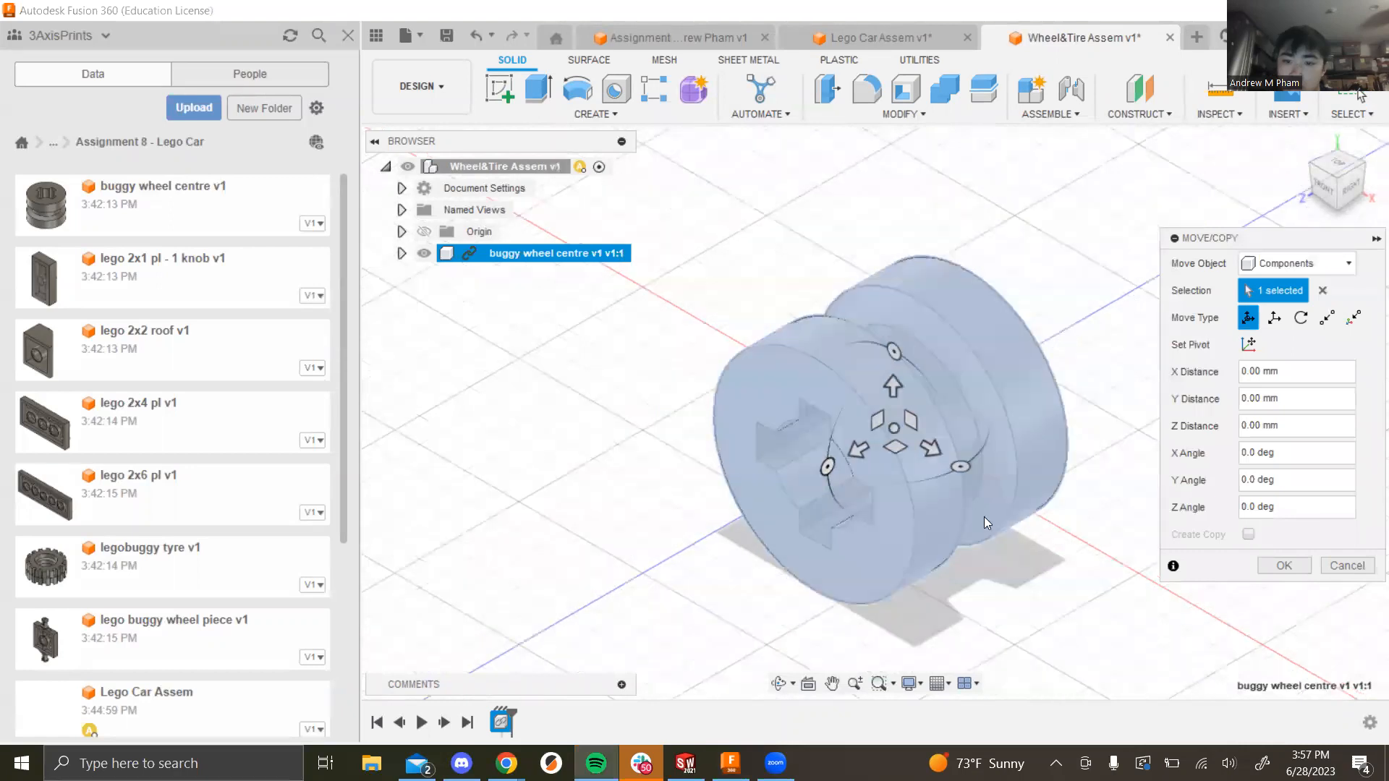
# Step: Place the buggy wheel centre and ground it
pyautogui.scroll(-2, 973, 521)
pyautogui.click(1283, 566)
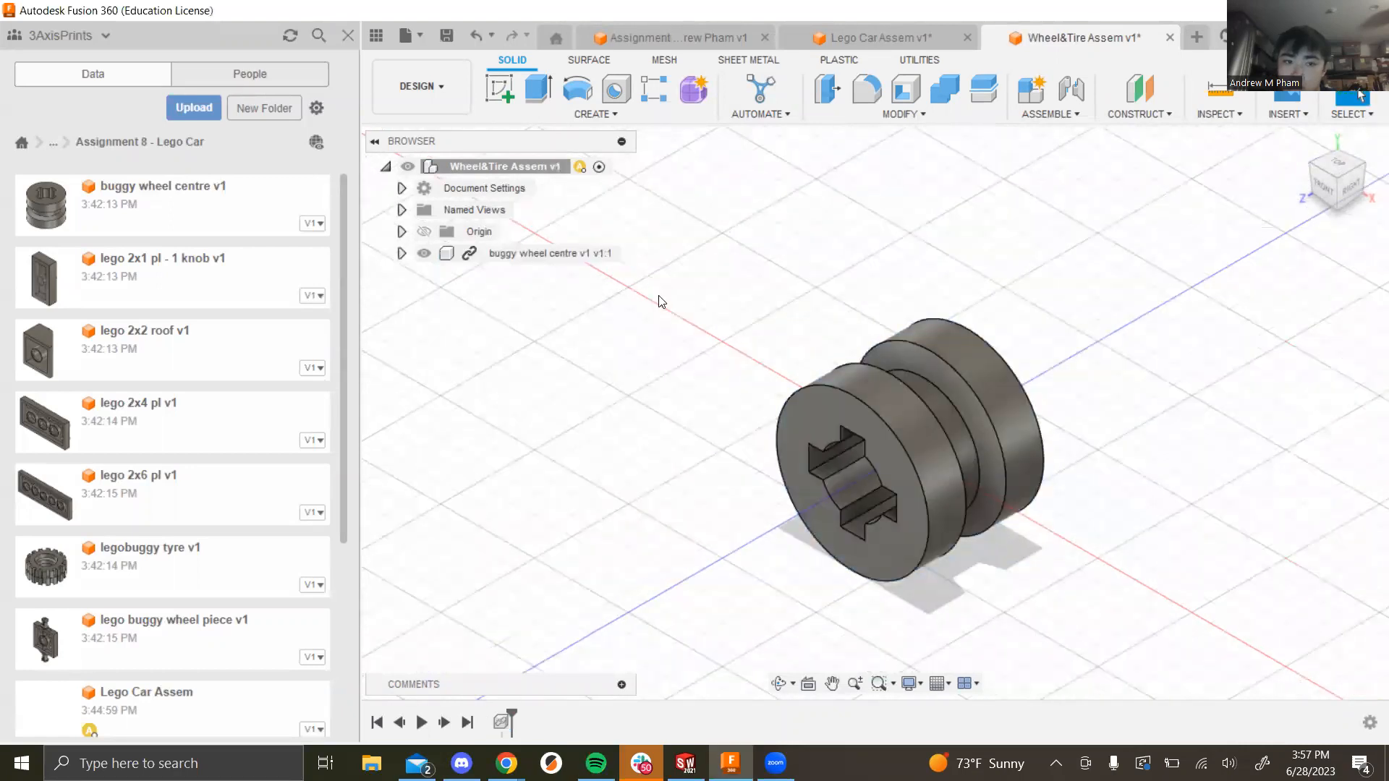
pyautogui.rightClick(599, 255)
pyautogui.click(651, 35)
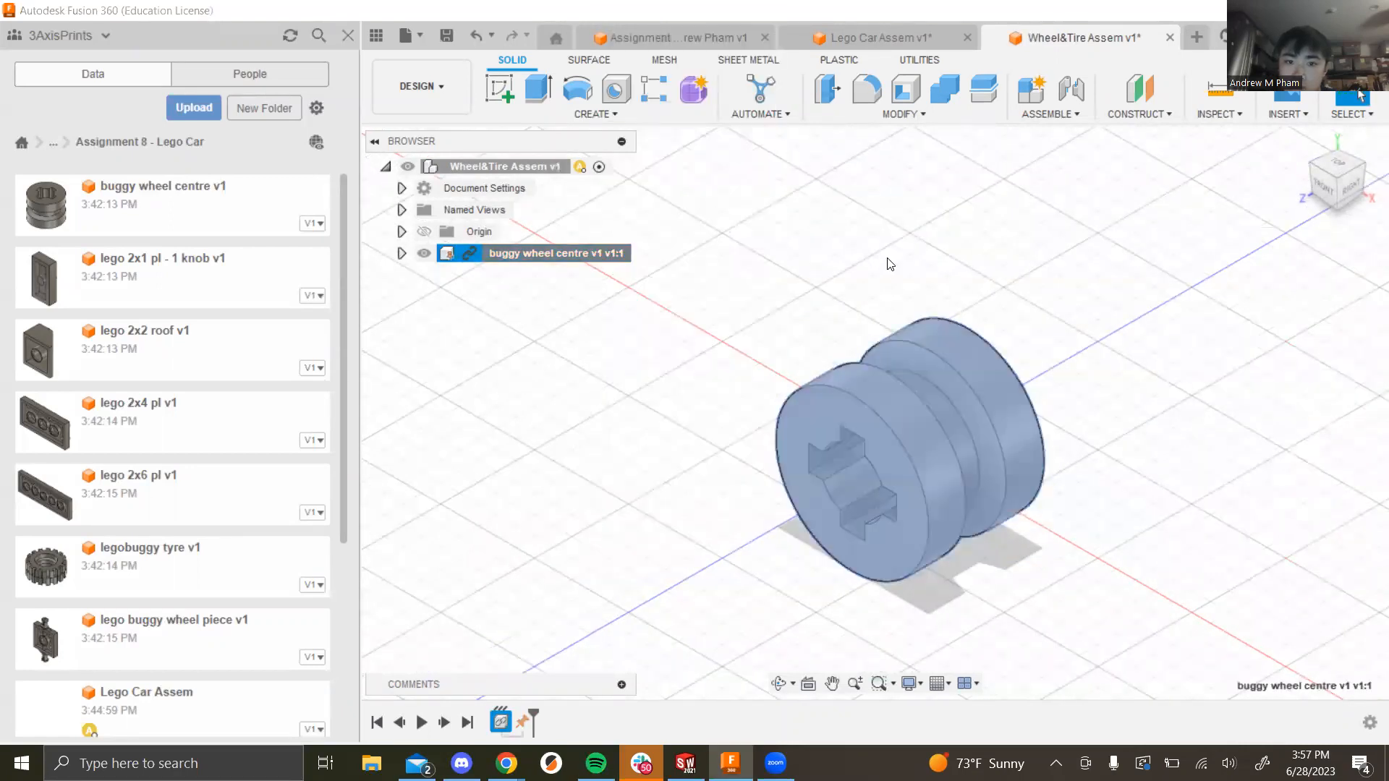
# Step: Insert the legobuggy tyre and slide it 11 mm off the wheel centre
pyautogui.moveTo(107, 553); pyautogui.dragTo(616, 526)
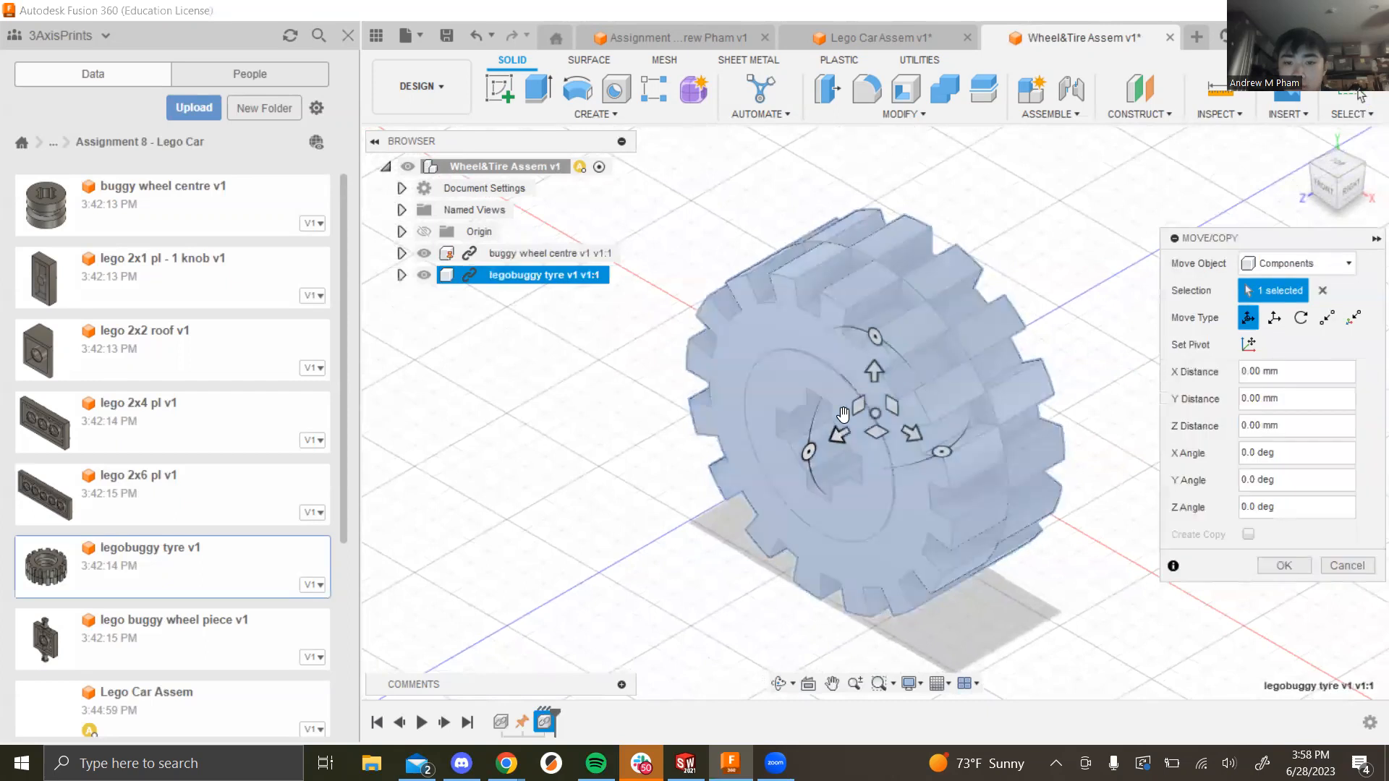
pyautogui.moveTo(845, 436); pyautogui.dragTo(678, 514)
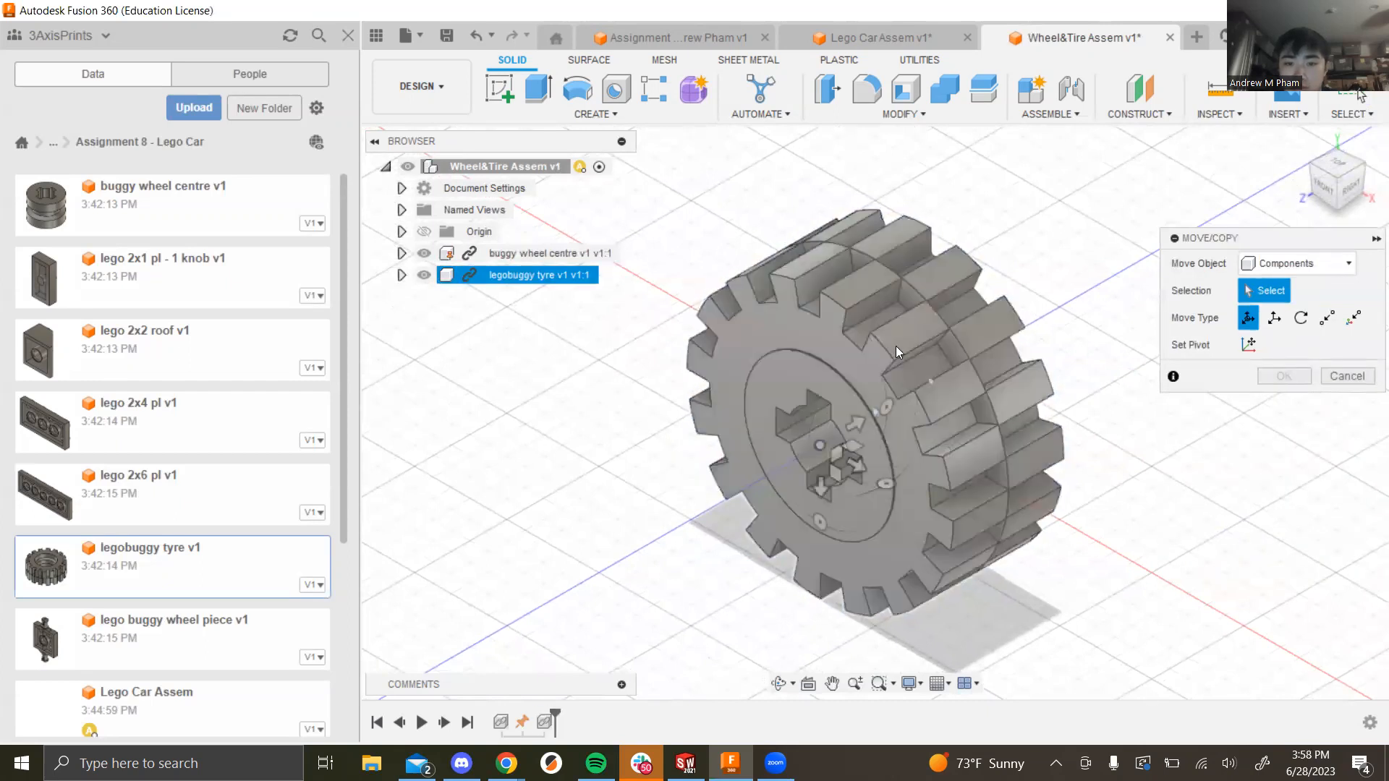
pyautogui.click(857, 476)
pyautogui.moveTo(855, 424); pyautogui.dragTo(1082, 347)
pyautogui.click(1283, 565)
pyautogui.keyDown('shift'); pyautogui.moveTo(1282, 565); pyautogui.dragTo(972, 518, button='middle'); pyautogui.keyUp('shift')
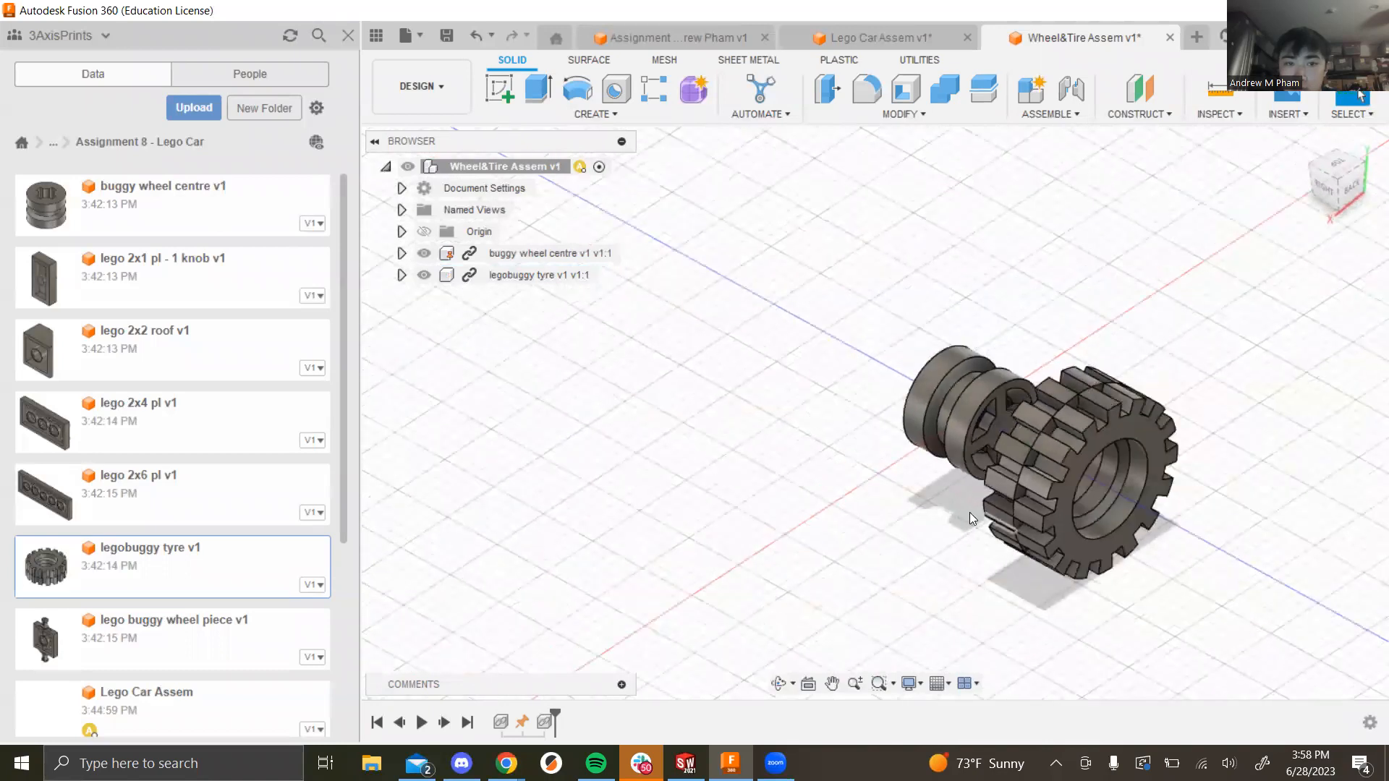
# Step: Joint the tyre onto the wheel centre
pyautogui.click(1058, 114)
pyautogui.click(1061, 154)
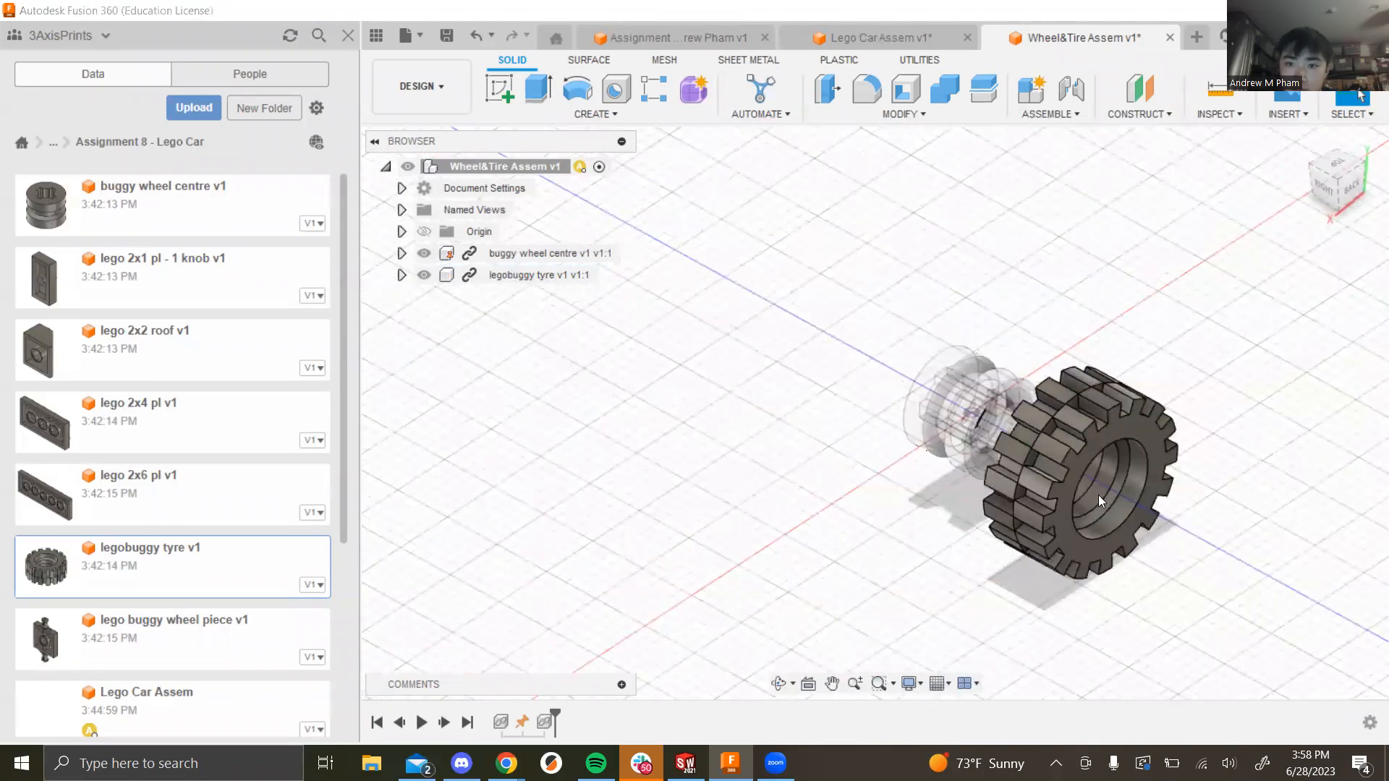
pyautogui.click(1101, 538)
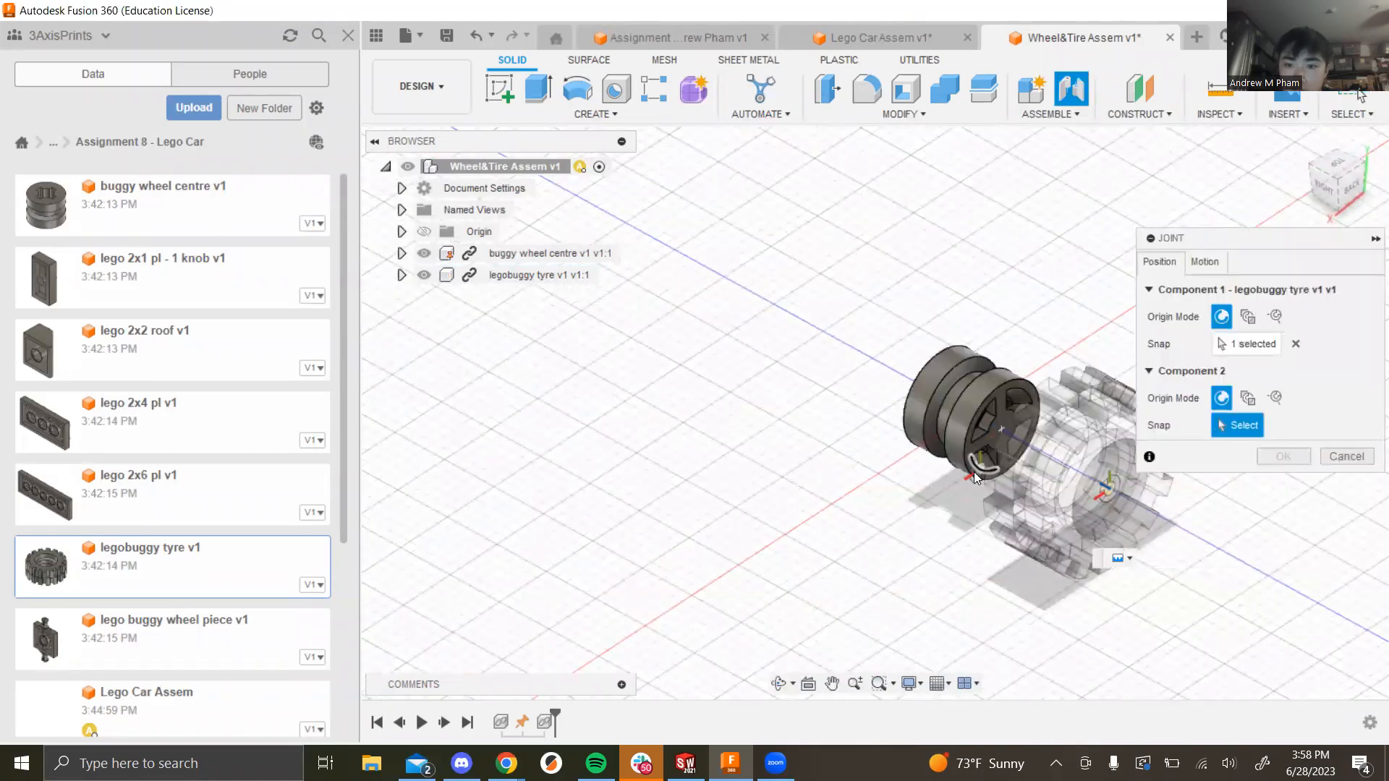
pyautogui.click(974, 471)
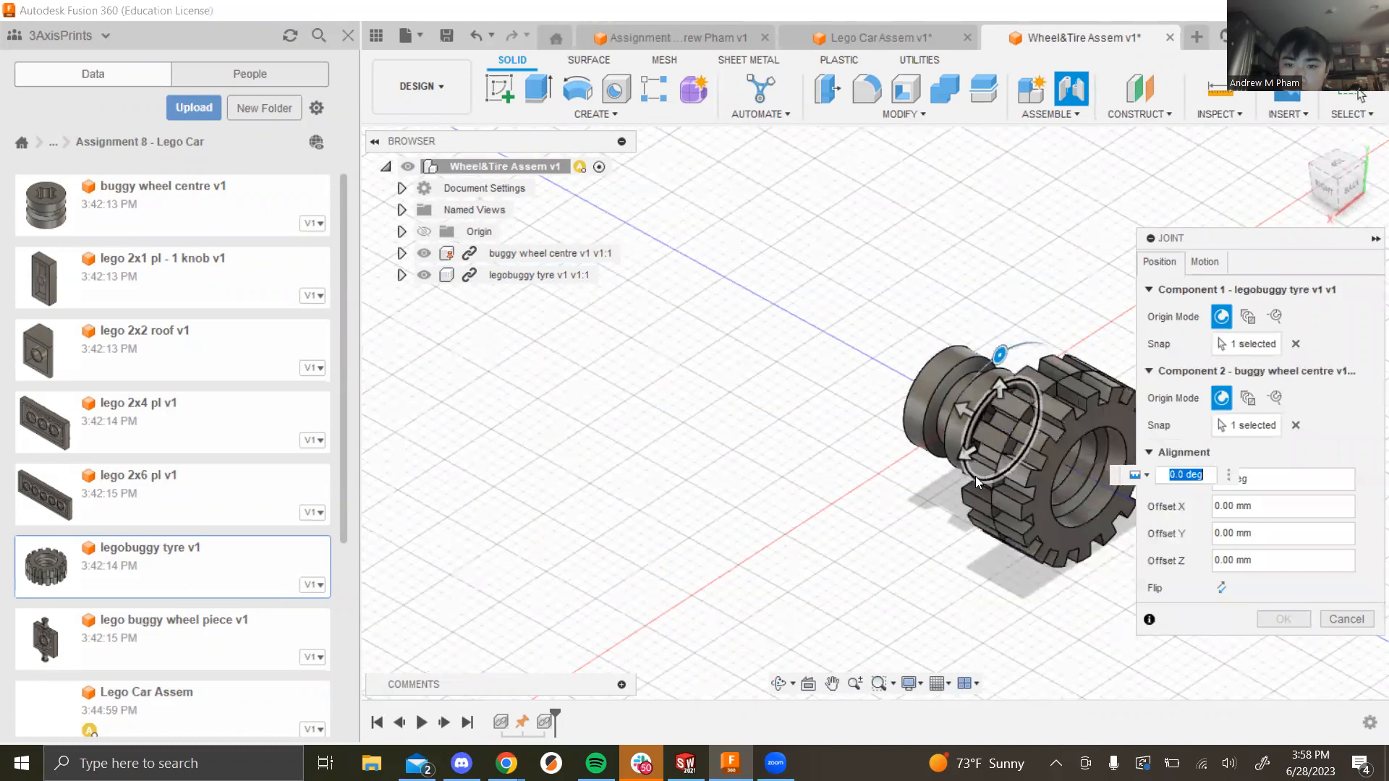
pyautogui.click(1215, 265)
pyautogui.click(1271, 346)
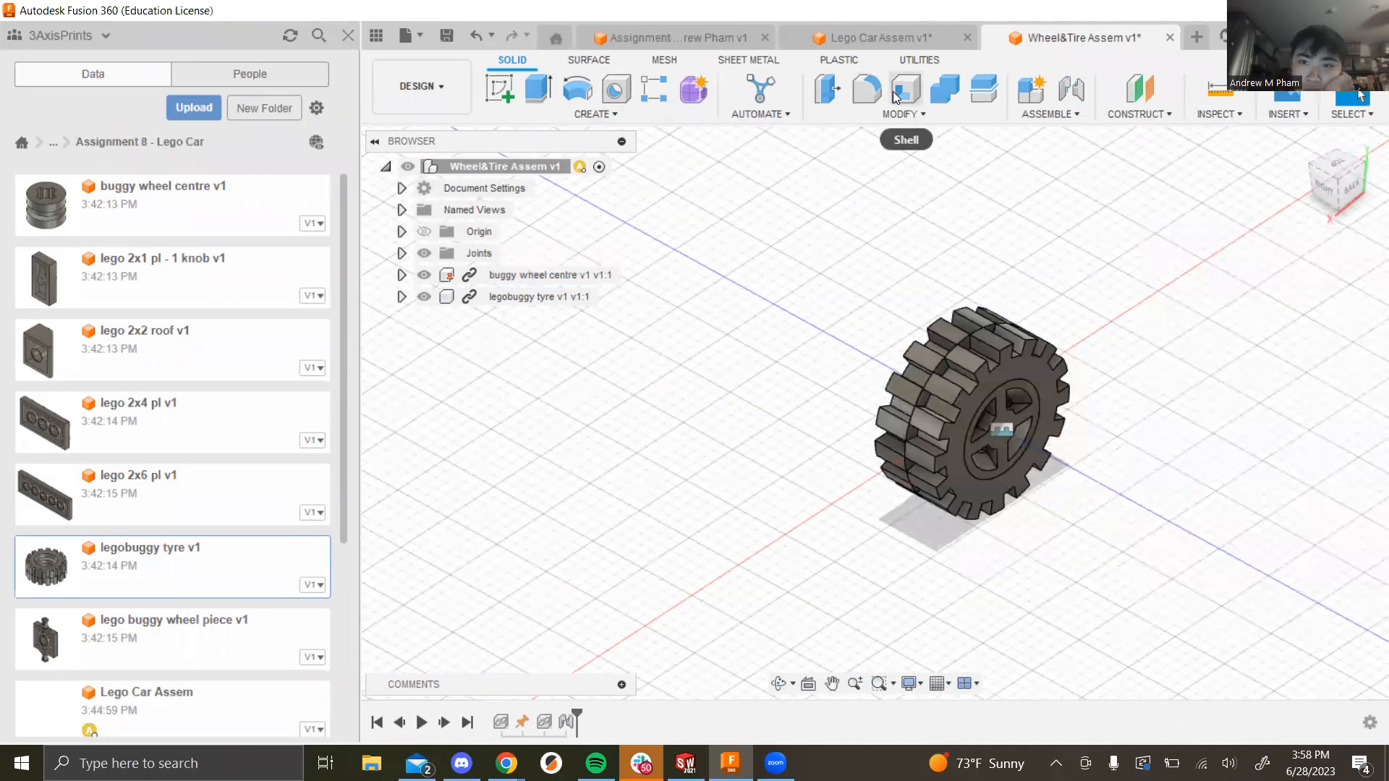
# Step: Save Wheel&Tire Assem and return to the Lego Car Assem design
pyautogui.hotkey('ctrl', 's')
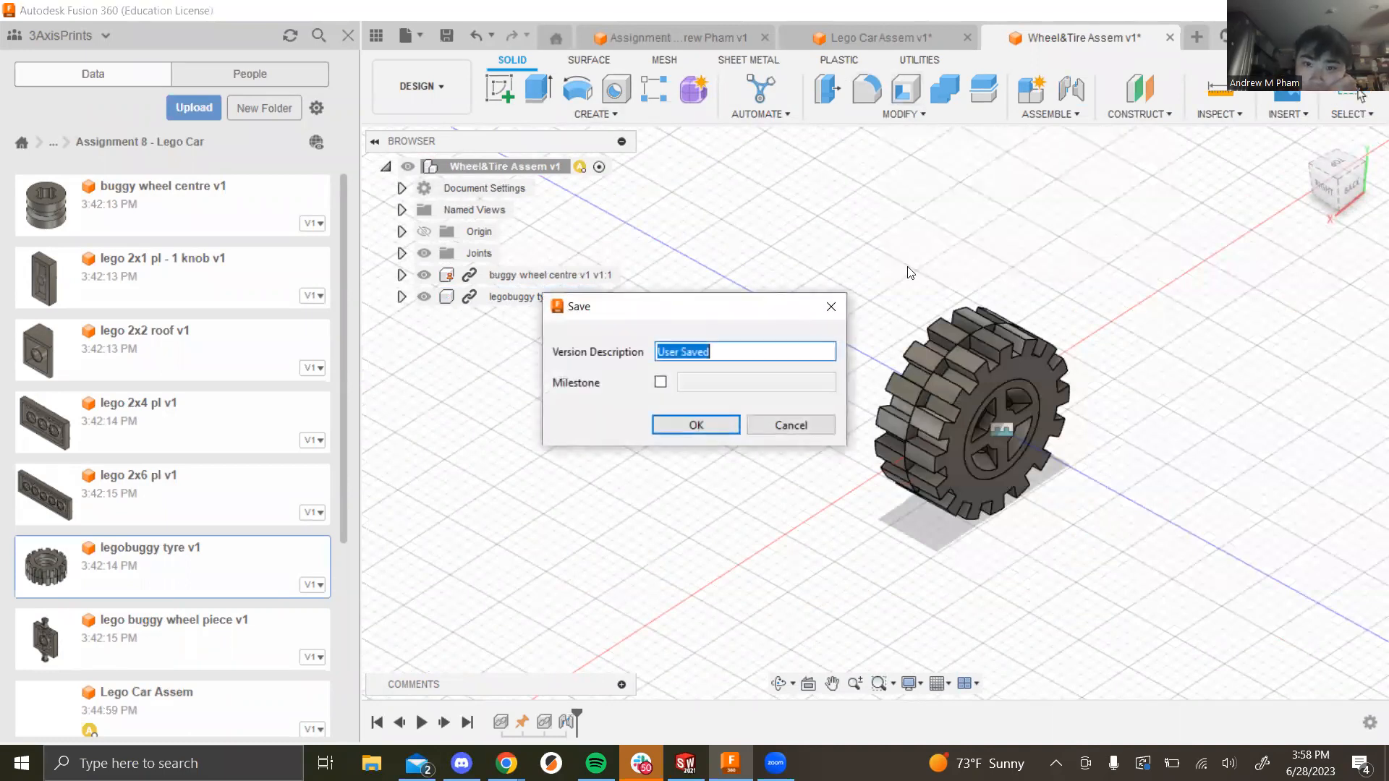
pyautogui.click(697, 418)
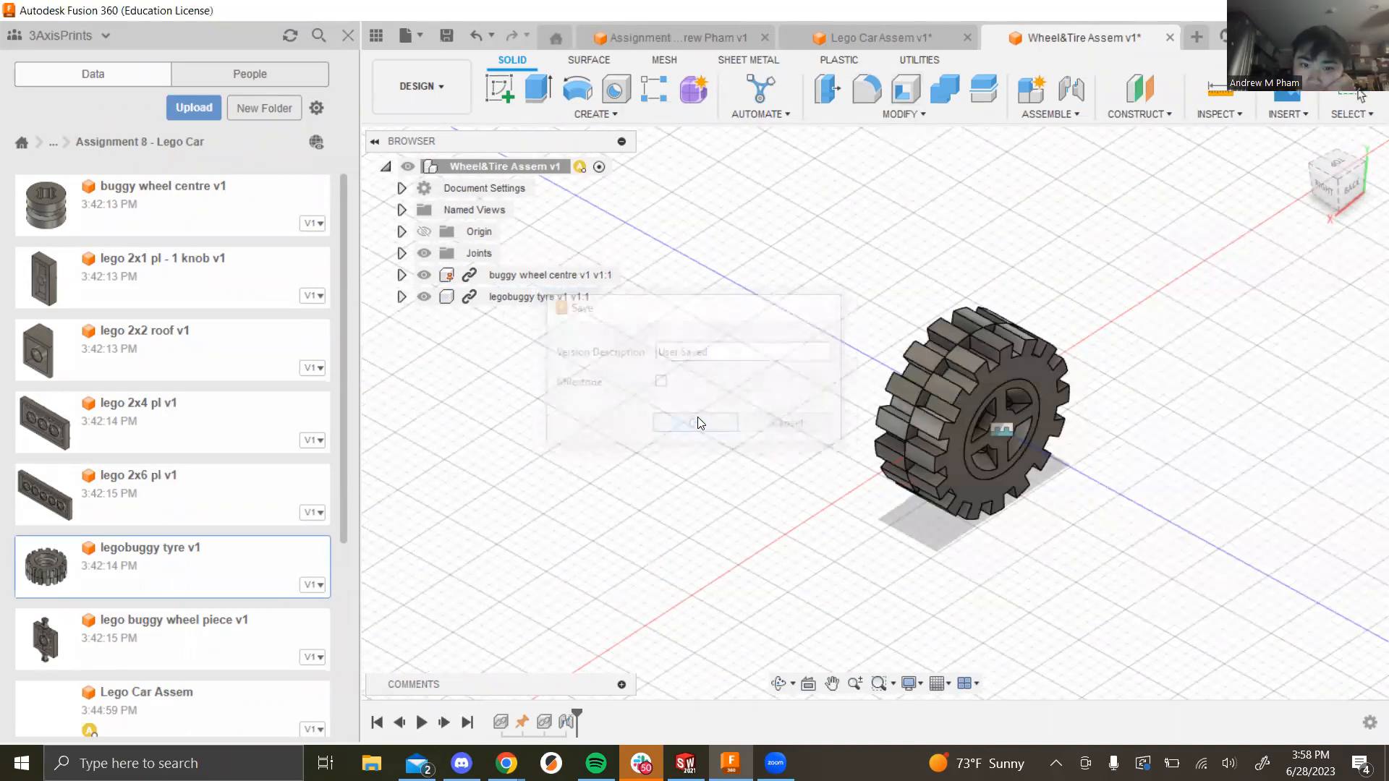
pyautogui.click(902, 34)
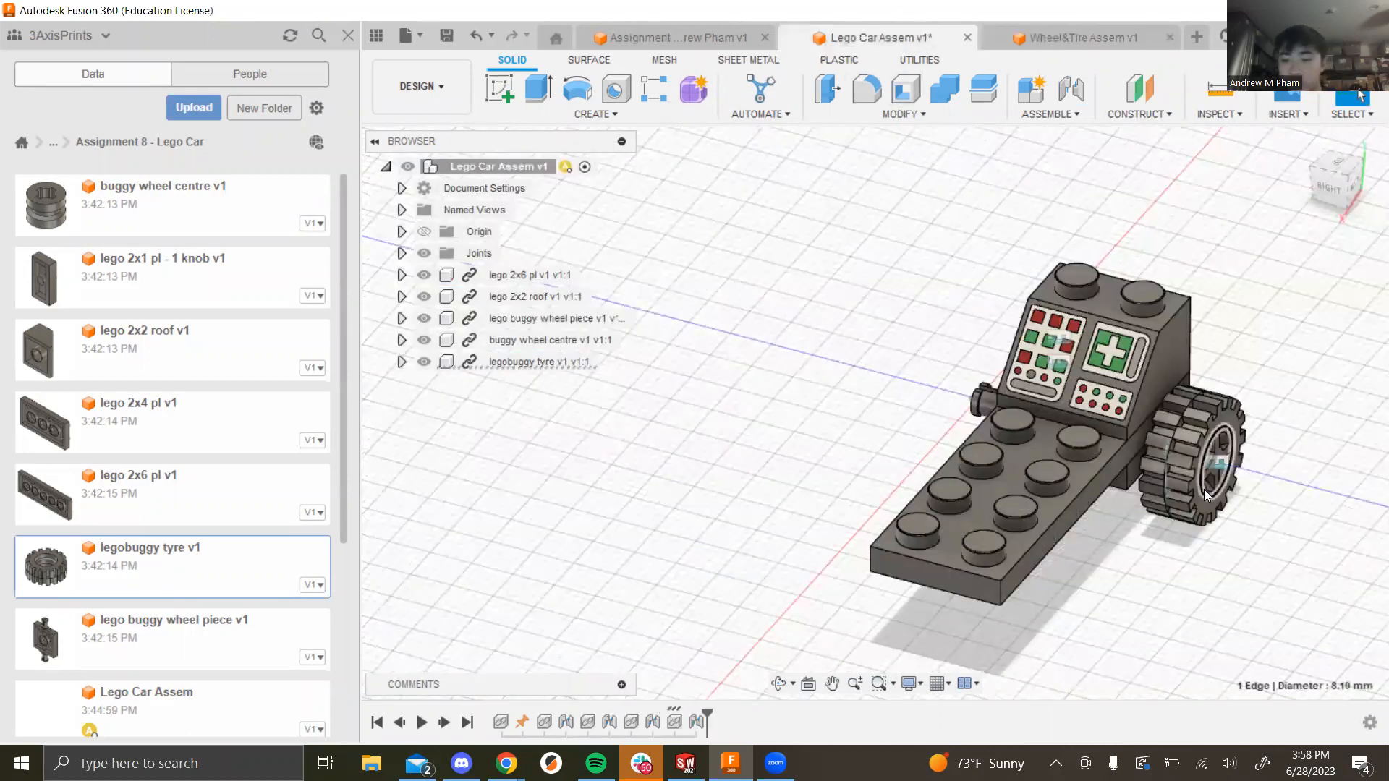
# Step: Delete the buggy wheel centre and the standalone legobuggy tyre from the car
pyautogui.click(559, 336)
pyautogui.press('Delete')
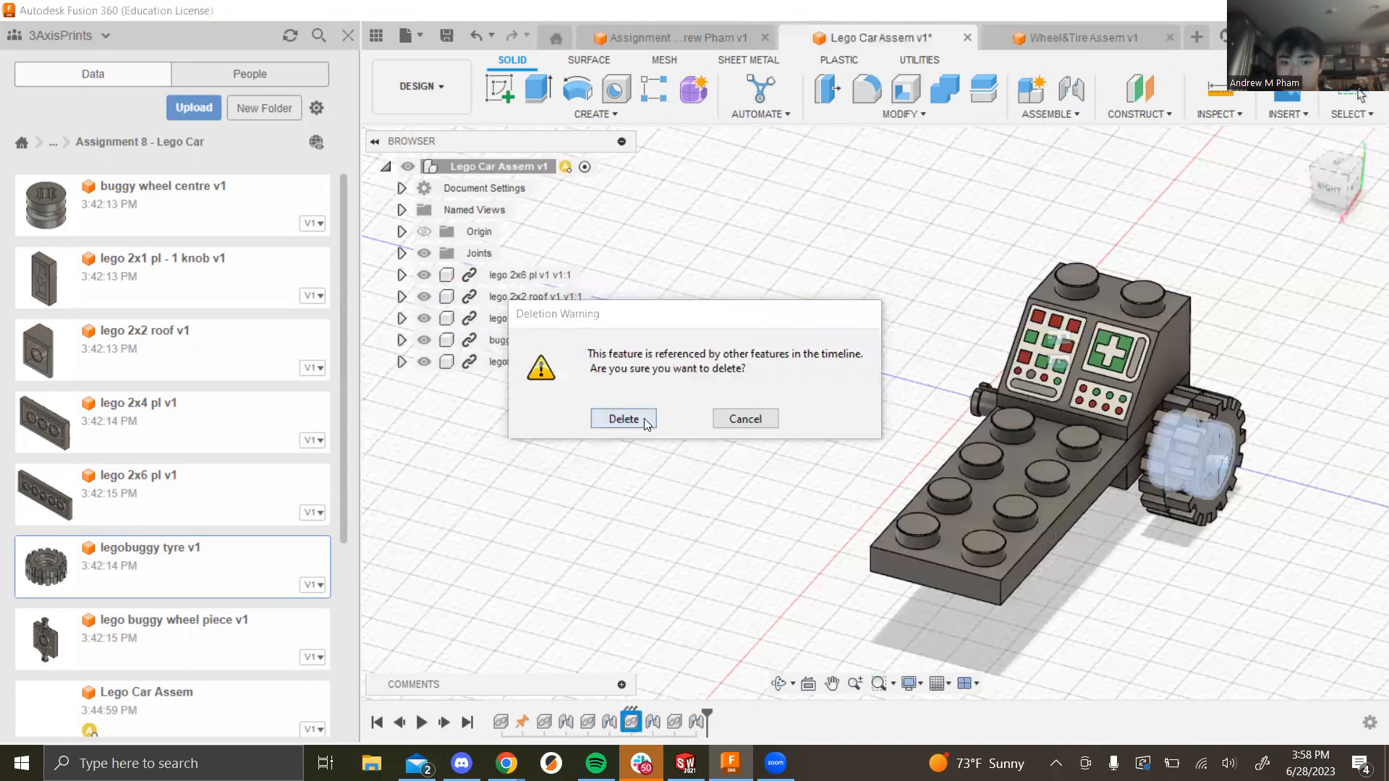
pyautogui.click(642, 418)
pyautogui.click(542, 340)
pyautogui.press('Delete')
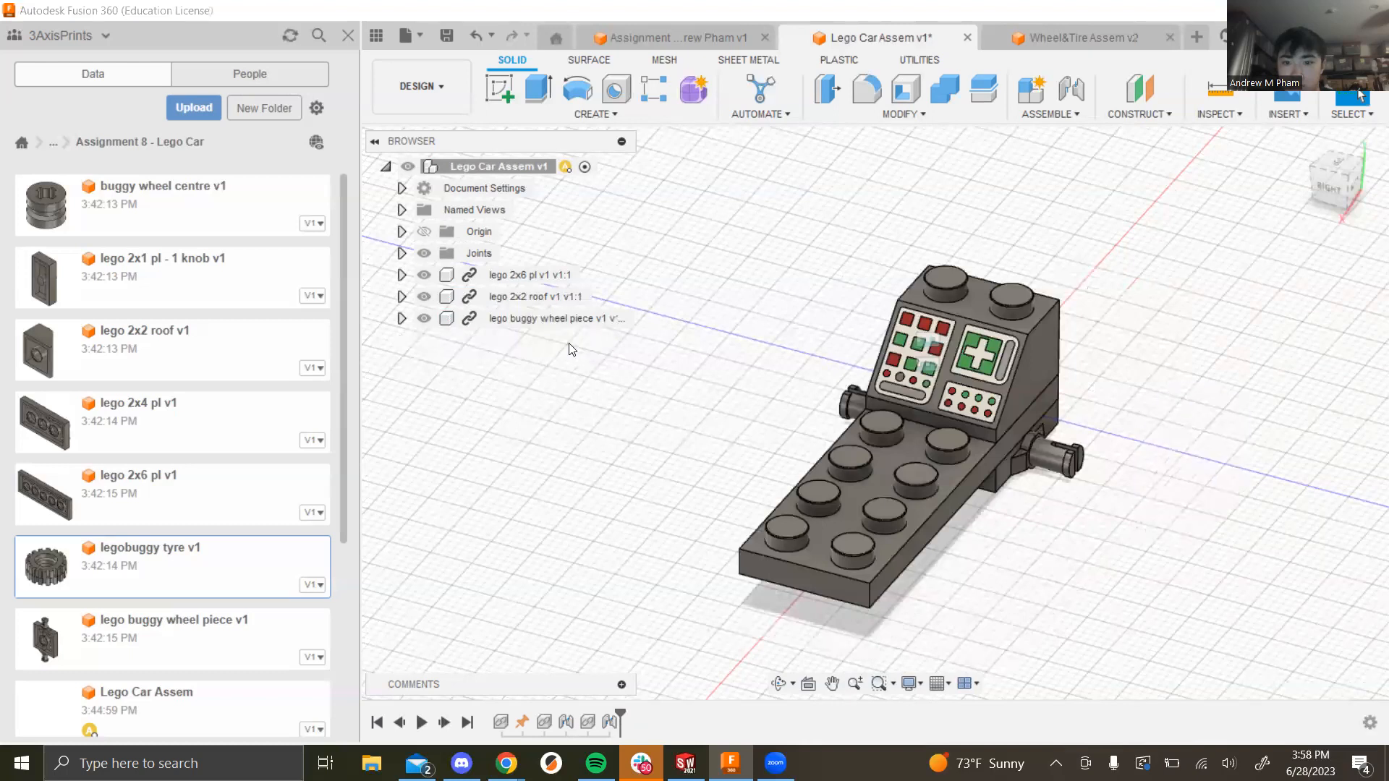
pyautogui.scroll(-5, 206, 369)
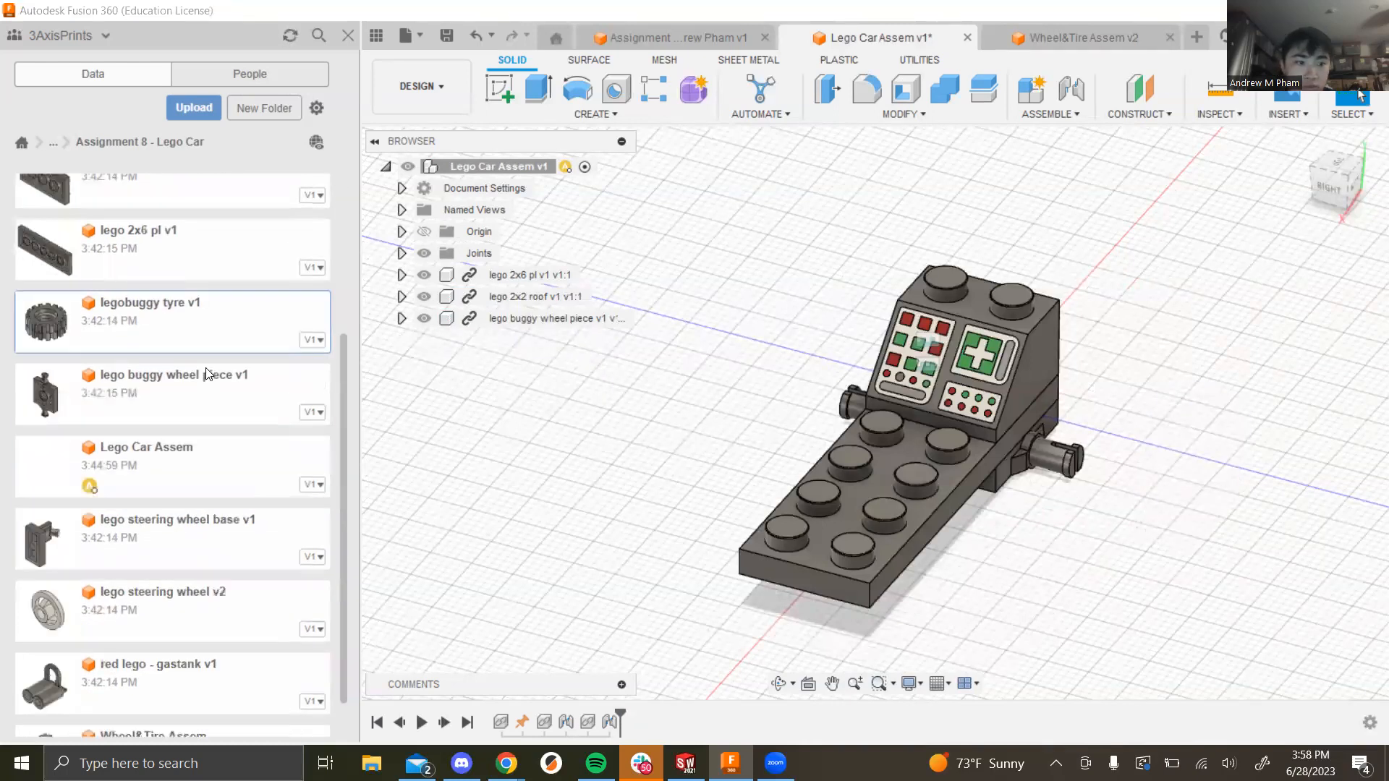
# Step: Insert Wheel&Tire Assem and move it -20 mm in Z beside the axle
pyautogui.moveTo(224, 698); pyautogui.dragTo(671, 454)
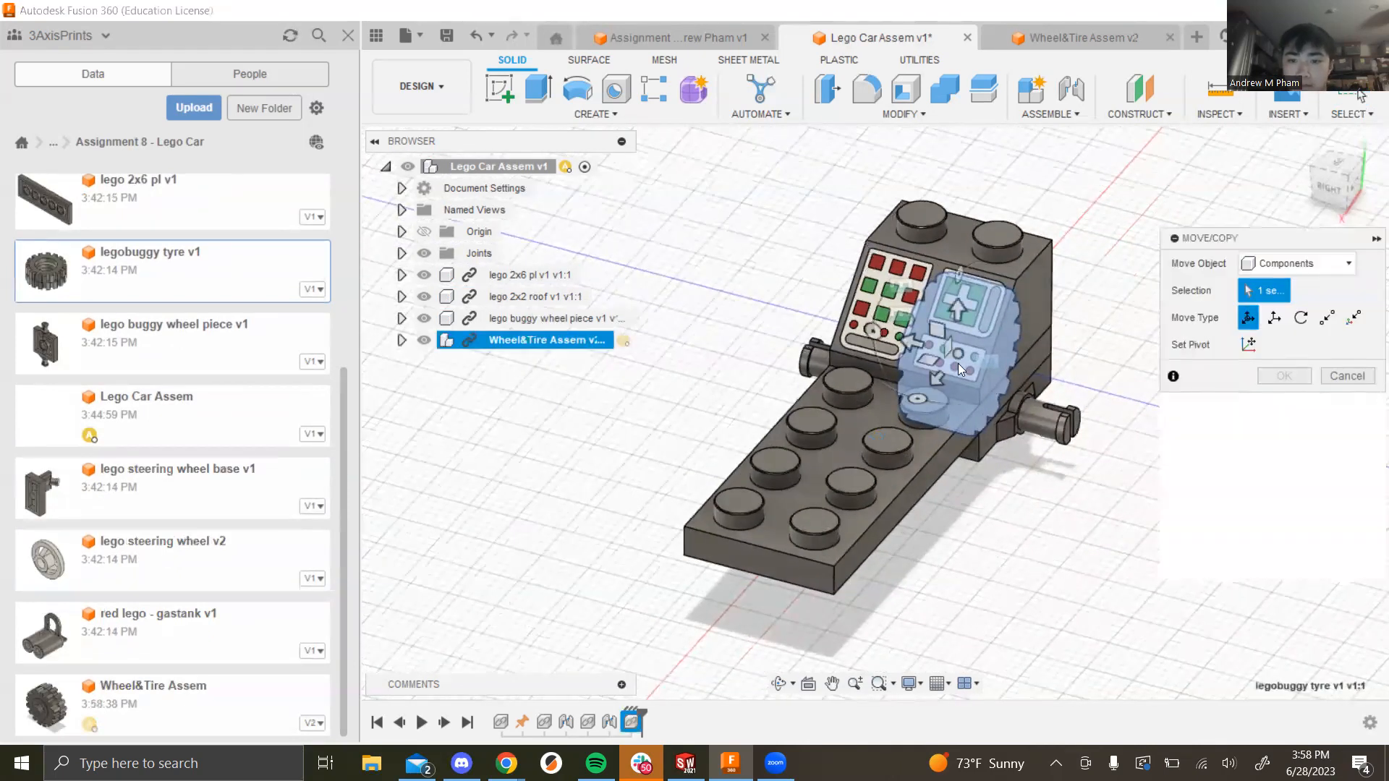
pyautogui.moveTo(915, 342); pyautogui.dragTo(1140, 446)
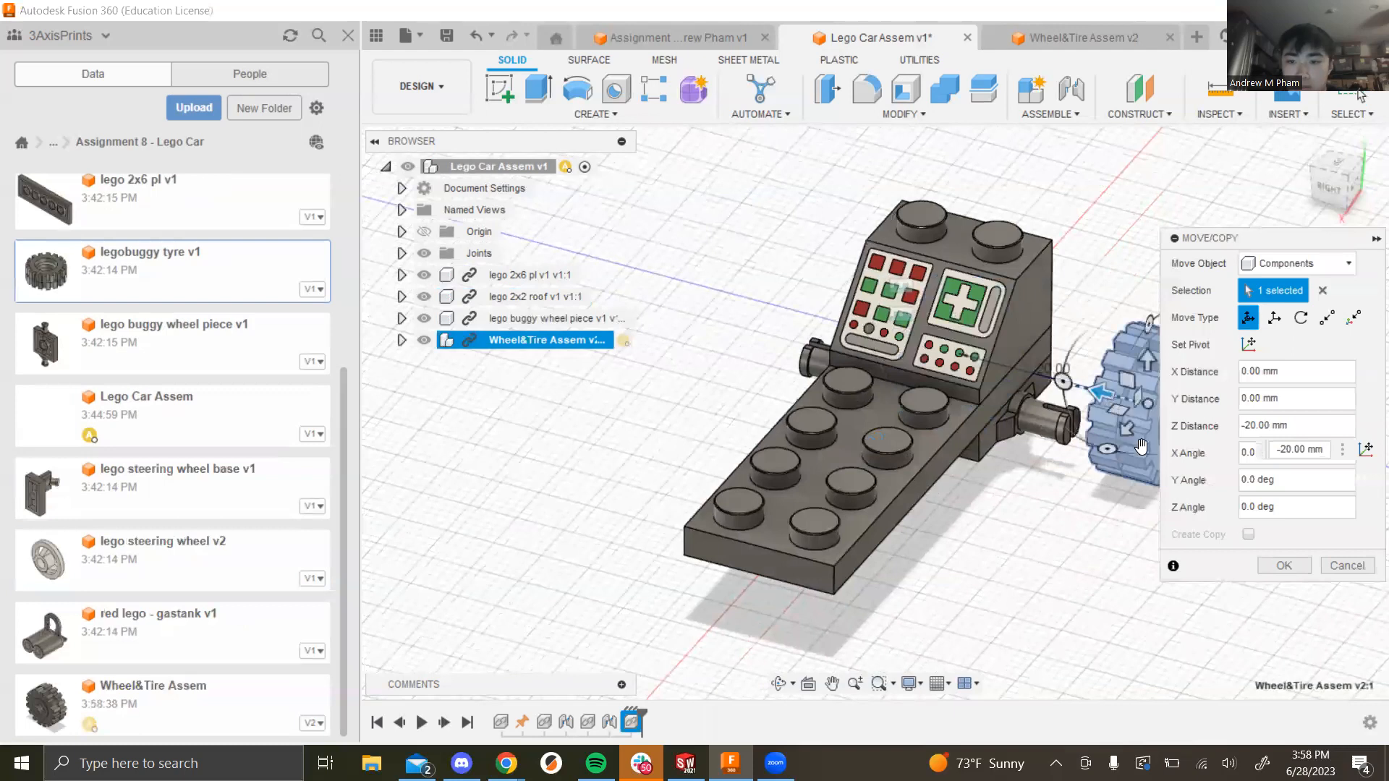
pyautogui.click(1273, 568)
pyautogui.scroll(-3, 1110, 449)
pyautogui.keyDown('shift'); pyautogui.moveTo(1131, 480); pyautogui.dragTo(1085, 415, button='middle'); pyautogui.keyUp('shift')
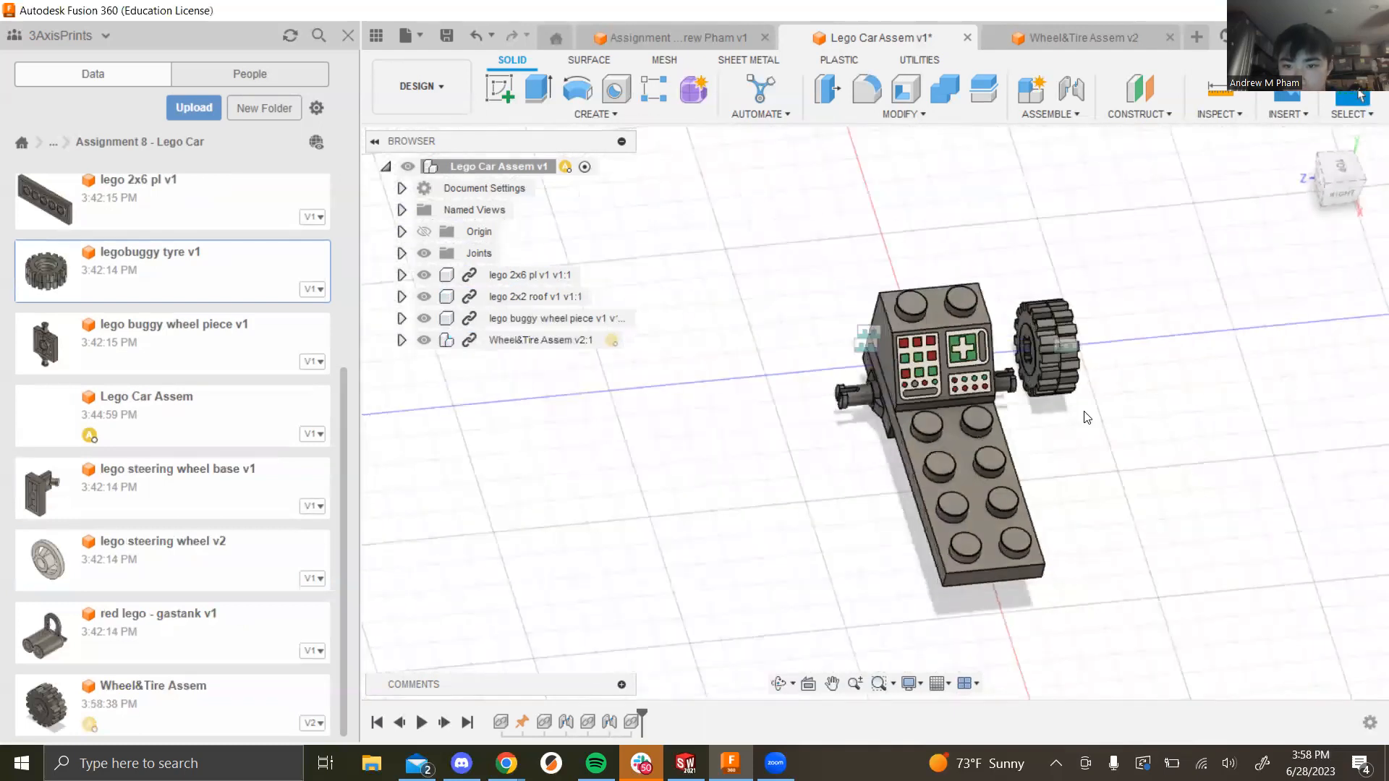
pyautogui.scroll(3, 1081, 405)
pyautogui.scroll(4, 1033, 295)
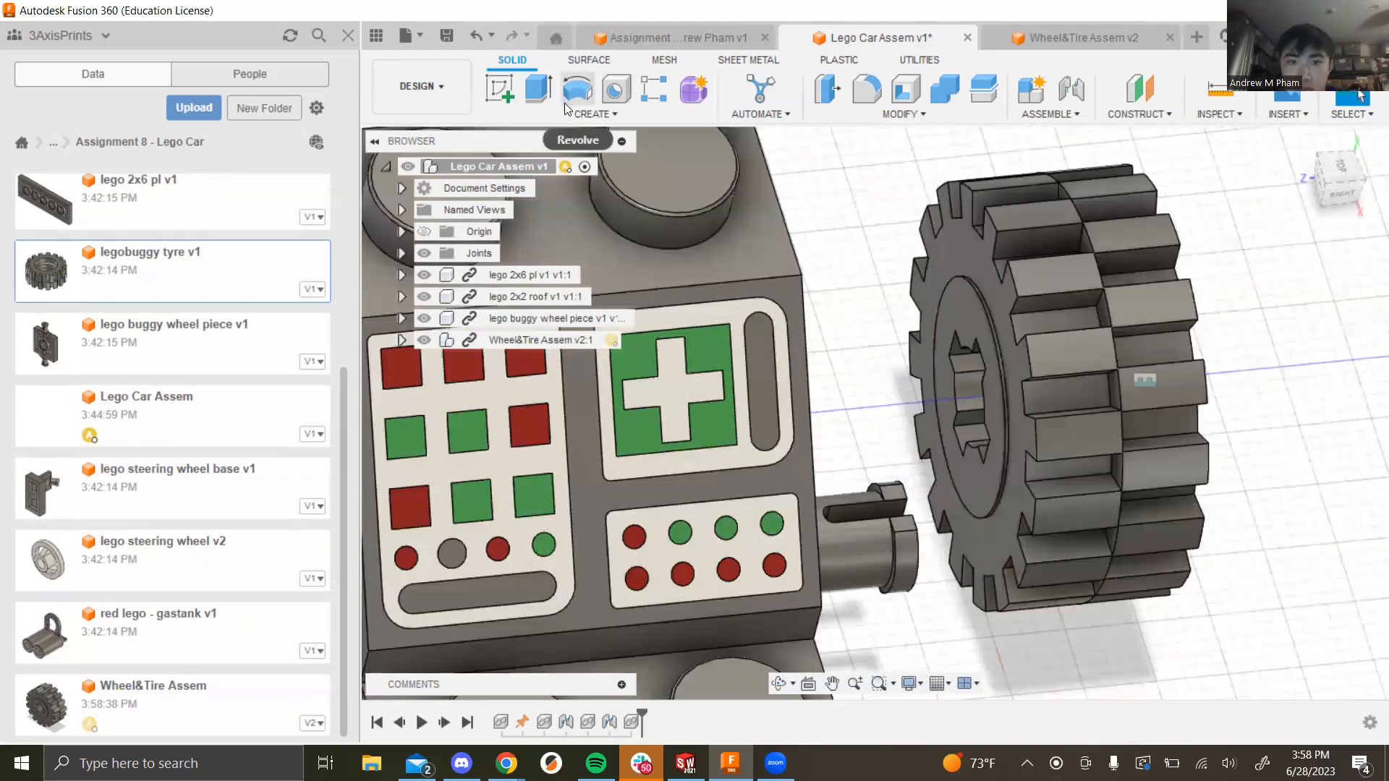
# Step: Joint the wheel centre to the right shaft end with a Revolute joint
pyautogui.click(1048, 114)
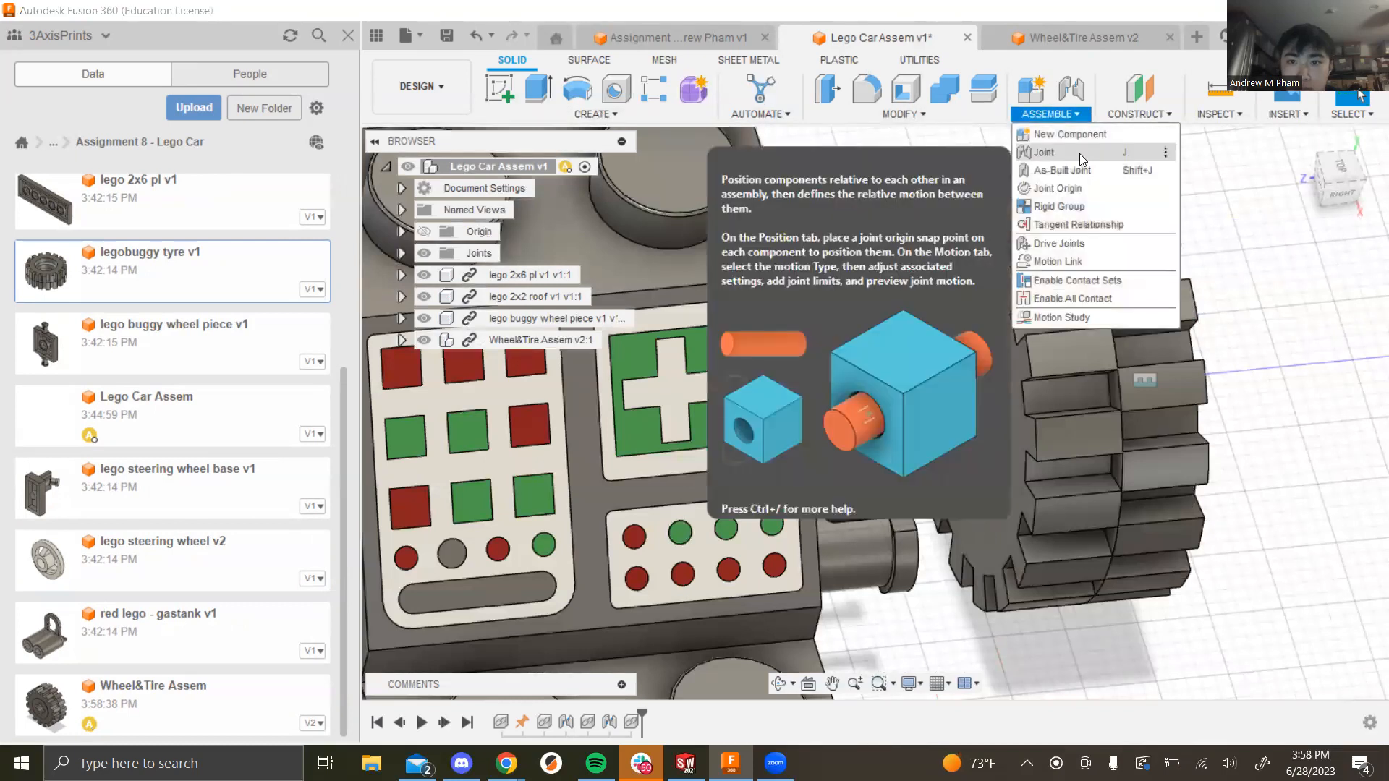
pyautogui.press('j')
pyautogui.click(964, 434)
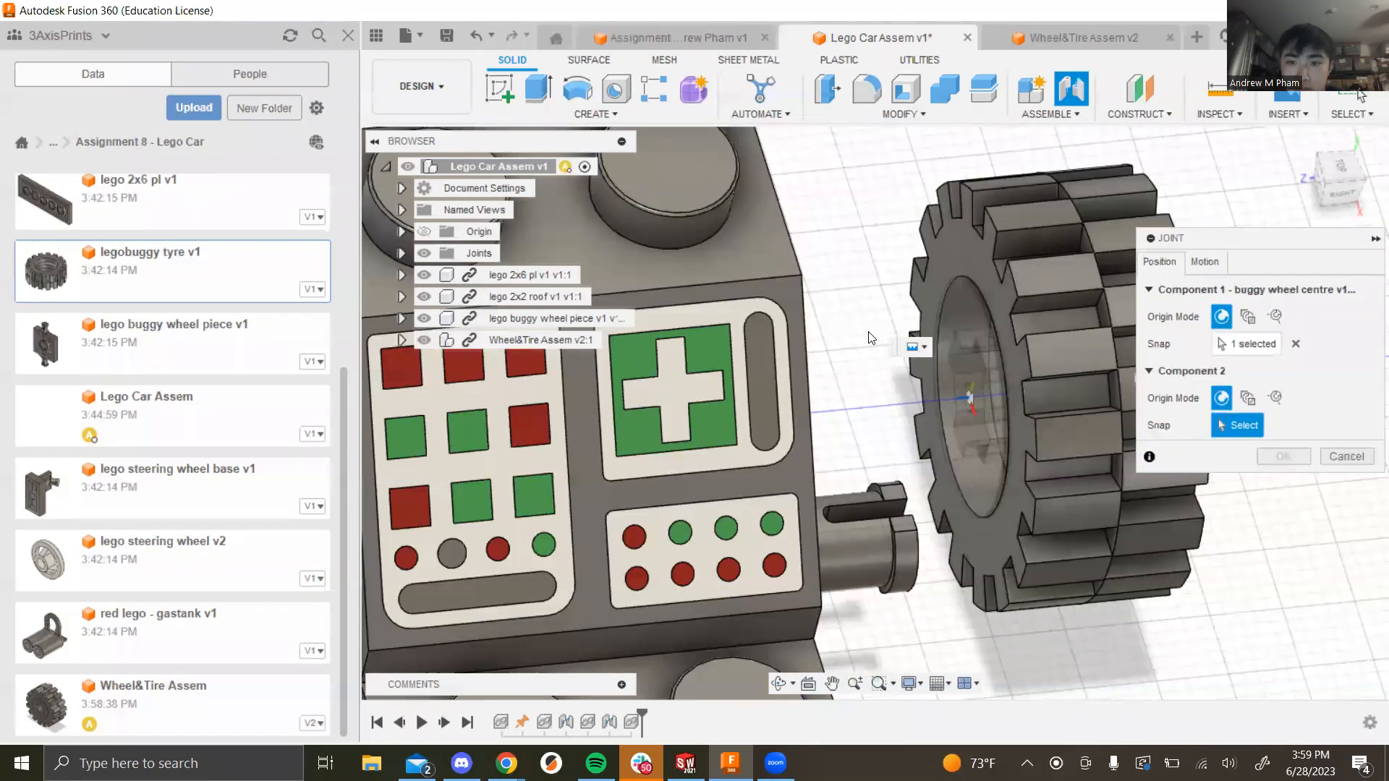
pyautogui.keyDown('shift'); pyautogui.moveTo(867, 327); pyautogui.dragTo(724, 434, button='middle'); pyautogui.keyUp('shift')
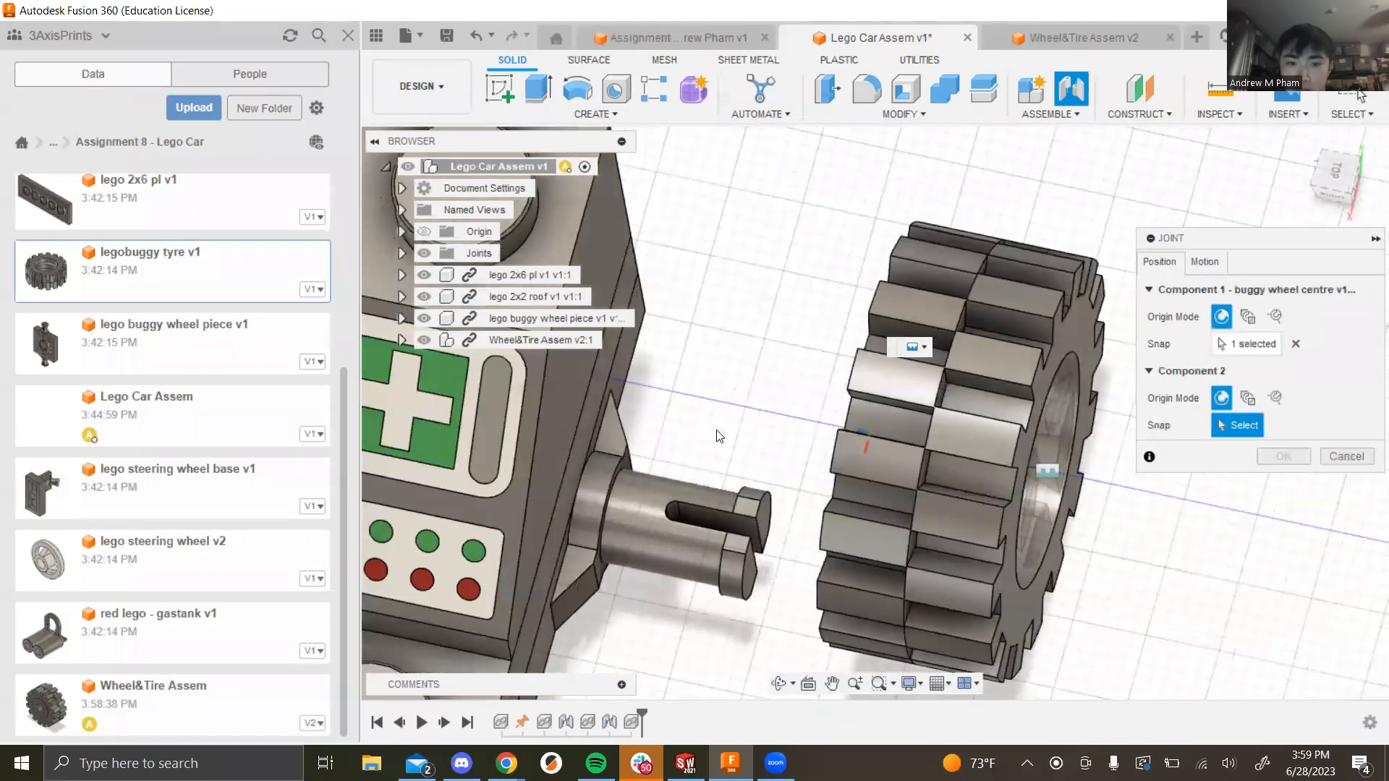
pyautogui.click(619, 477)
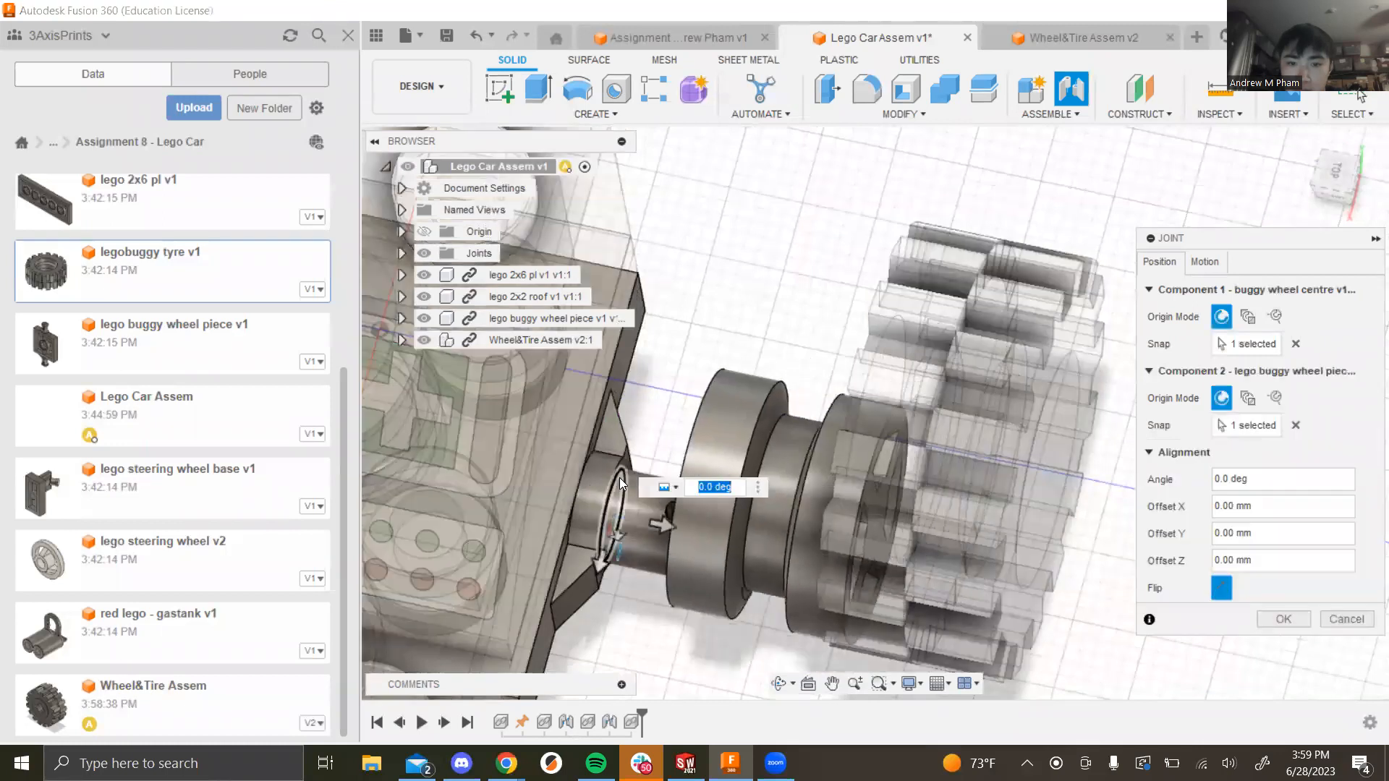
pyautogui.click(1204, 262)
pyautogui.click(1262, 290)
pyautogui.click(1268, 330)
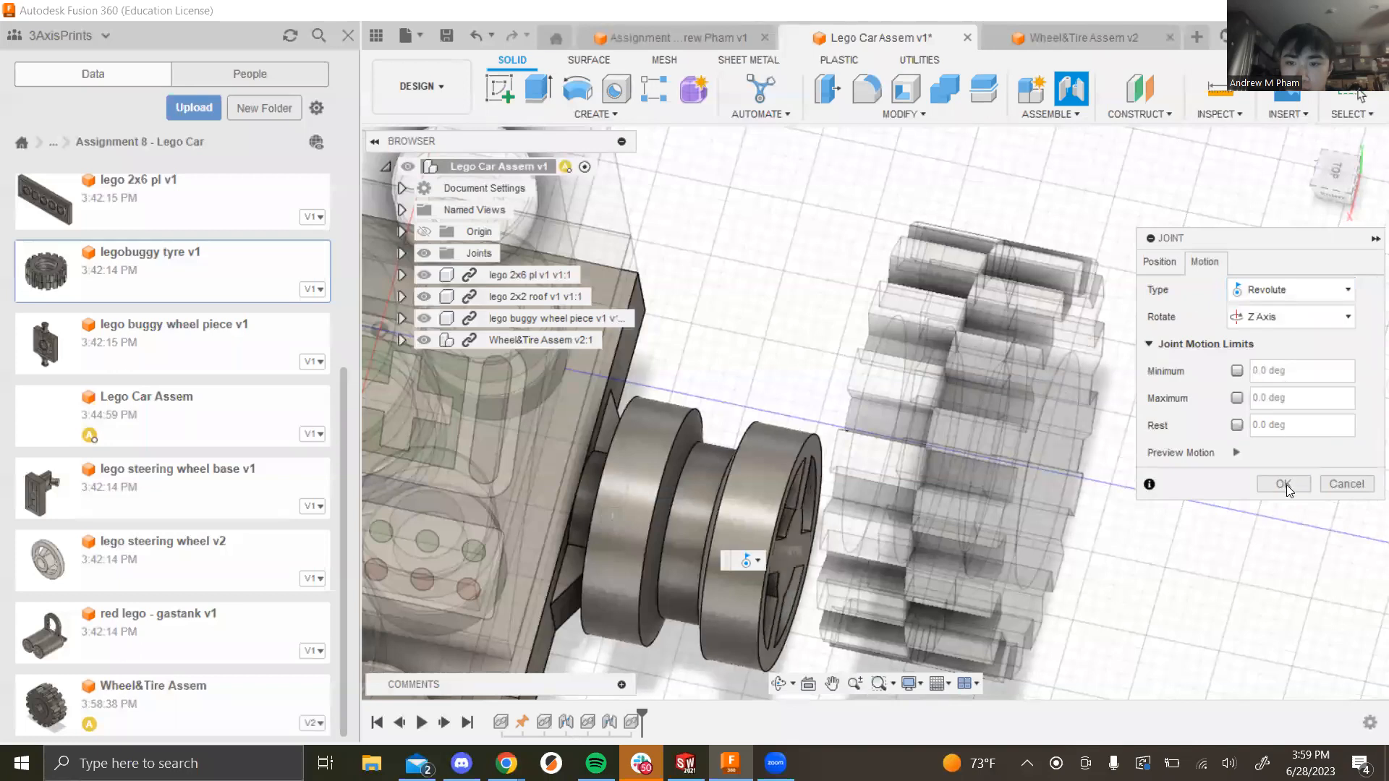
pyautogui.click(1279, 481)
# Step: Insert a second Wheel&Tire Assem into the car
pyautogui.scroll(-5, 749, 546)
pyautogui.scroll(2, 749, 546)
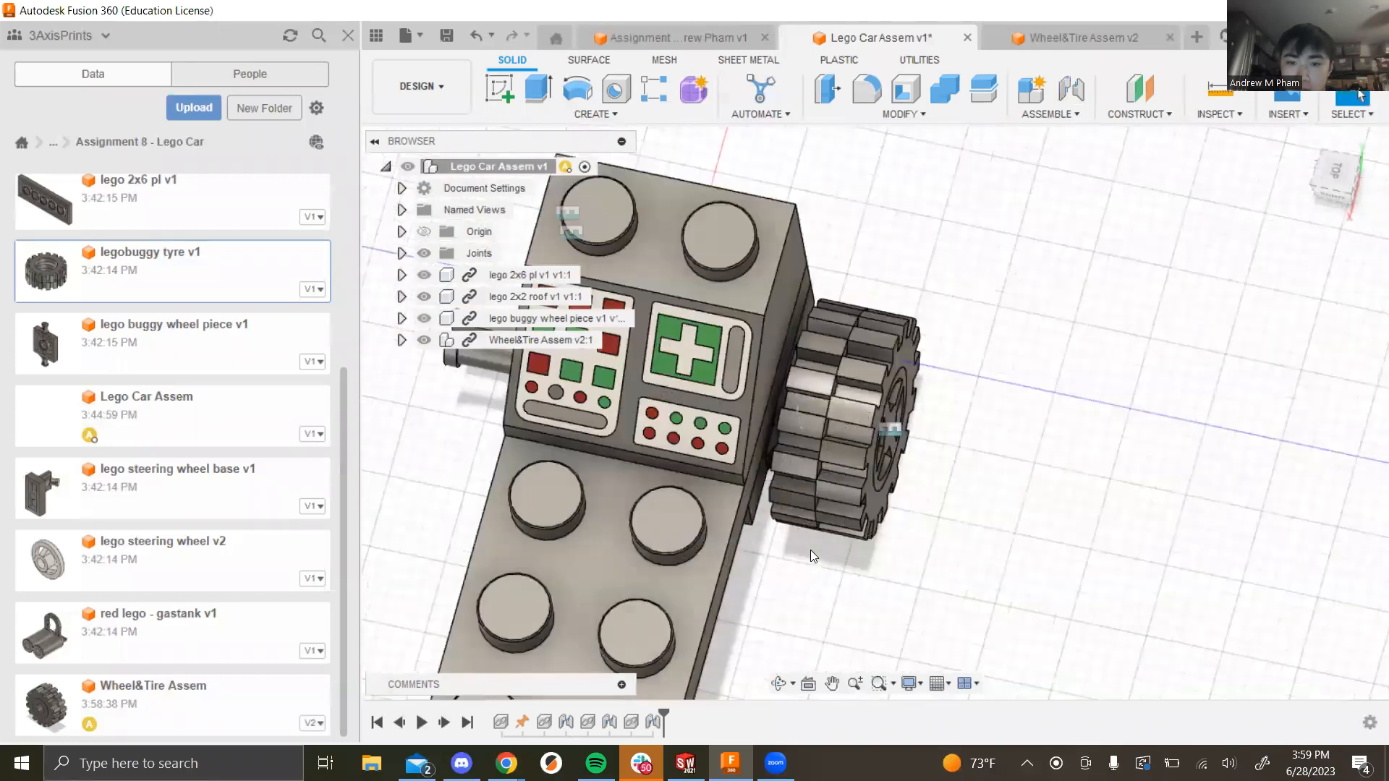
pyautogui.keyDown('shift'); pyautogui.moveTo(749, 546); pyautogui.dragTo(712, 587, button='middle'); pyautogui.keyUp('shift')
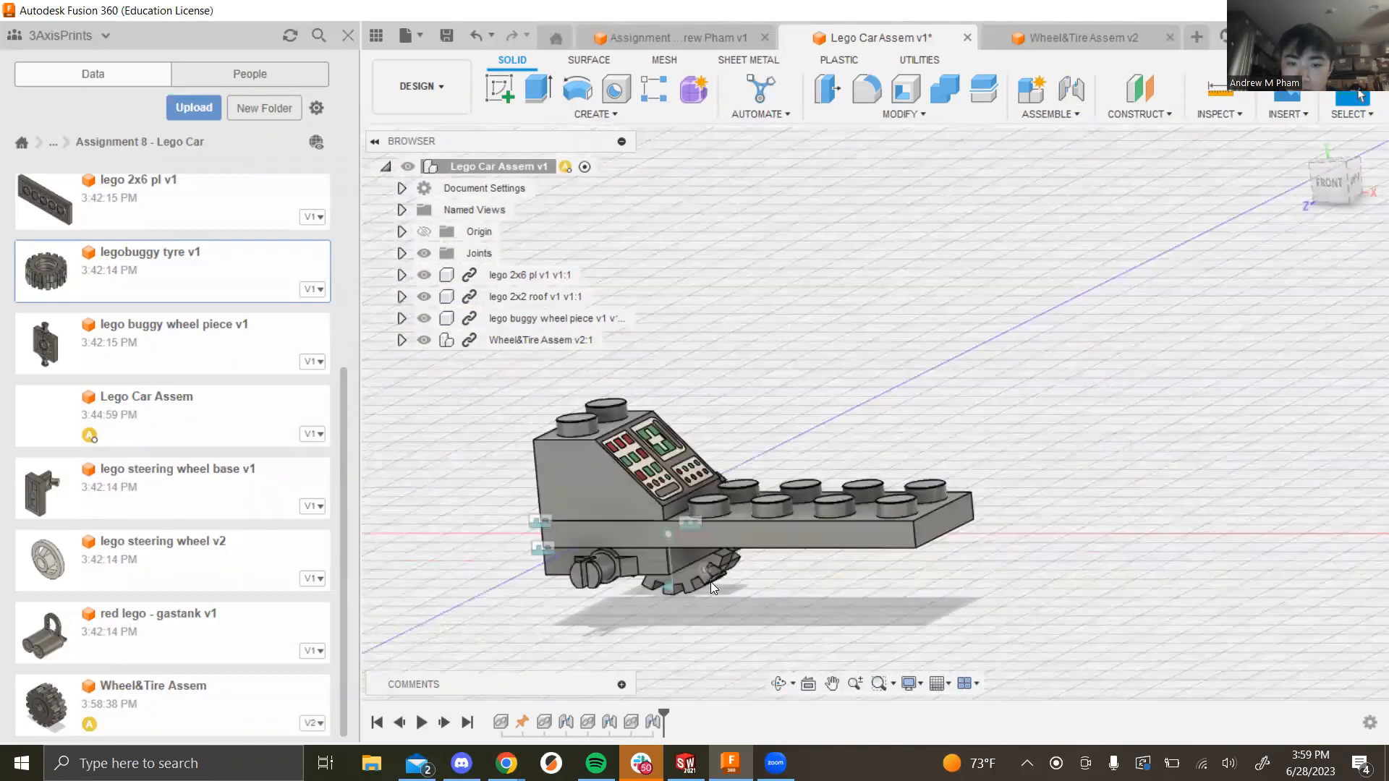
pyautogui.keyDown('shift'); pyautogui.moveTo(833, 395); pyautogui.dragTo(1004, 309, button='middle'); pyautogui.keyUp('shift')
pyautogui.scroll(5, 929, 360)
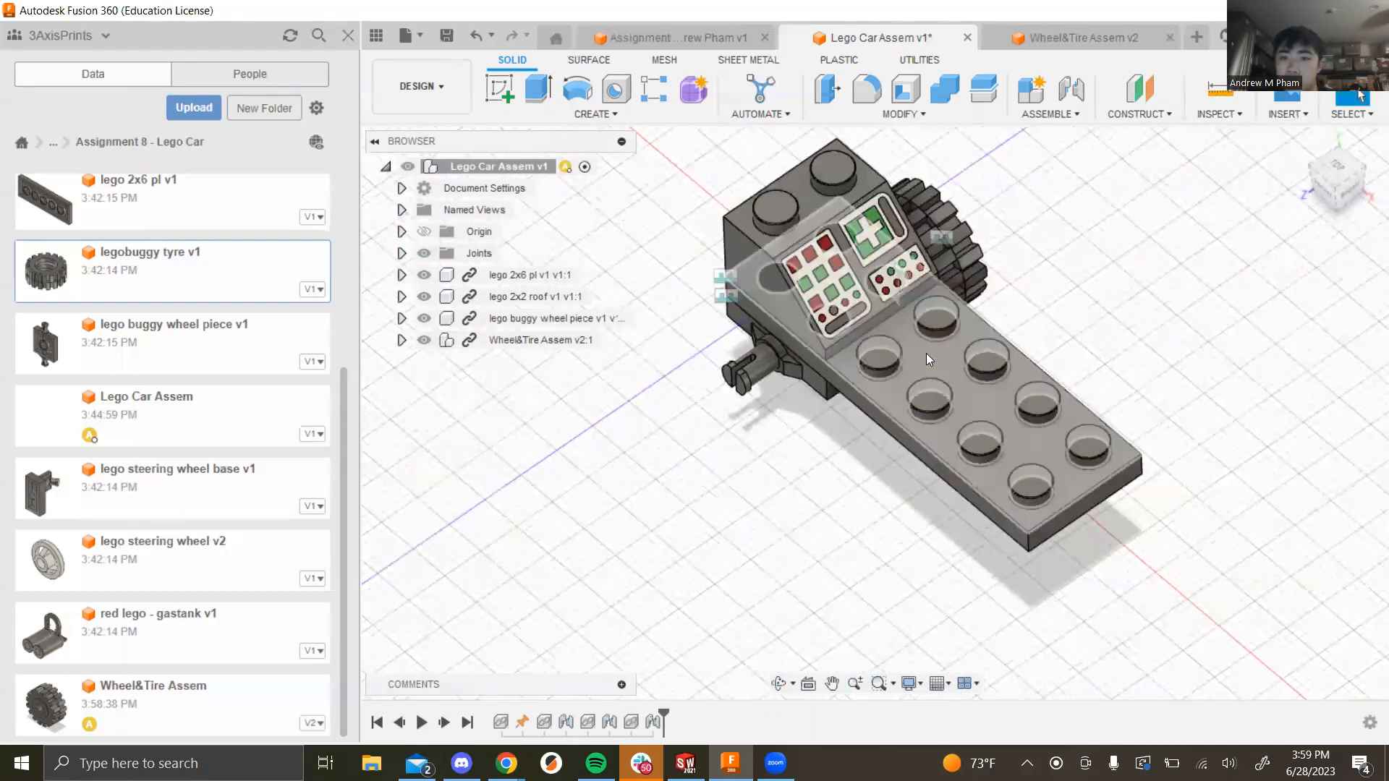
pyautogui.keyDown('shift'); pyautogui.moveTo(831, 552); pyautogui.dragTo(797, 539, button='middle'); pyautogui.keyUp('shift')
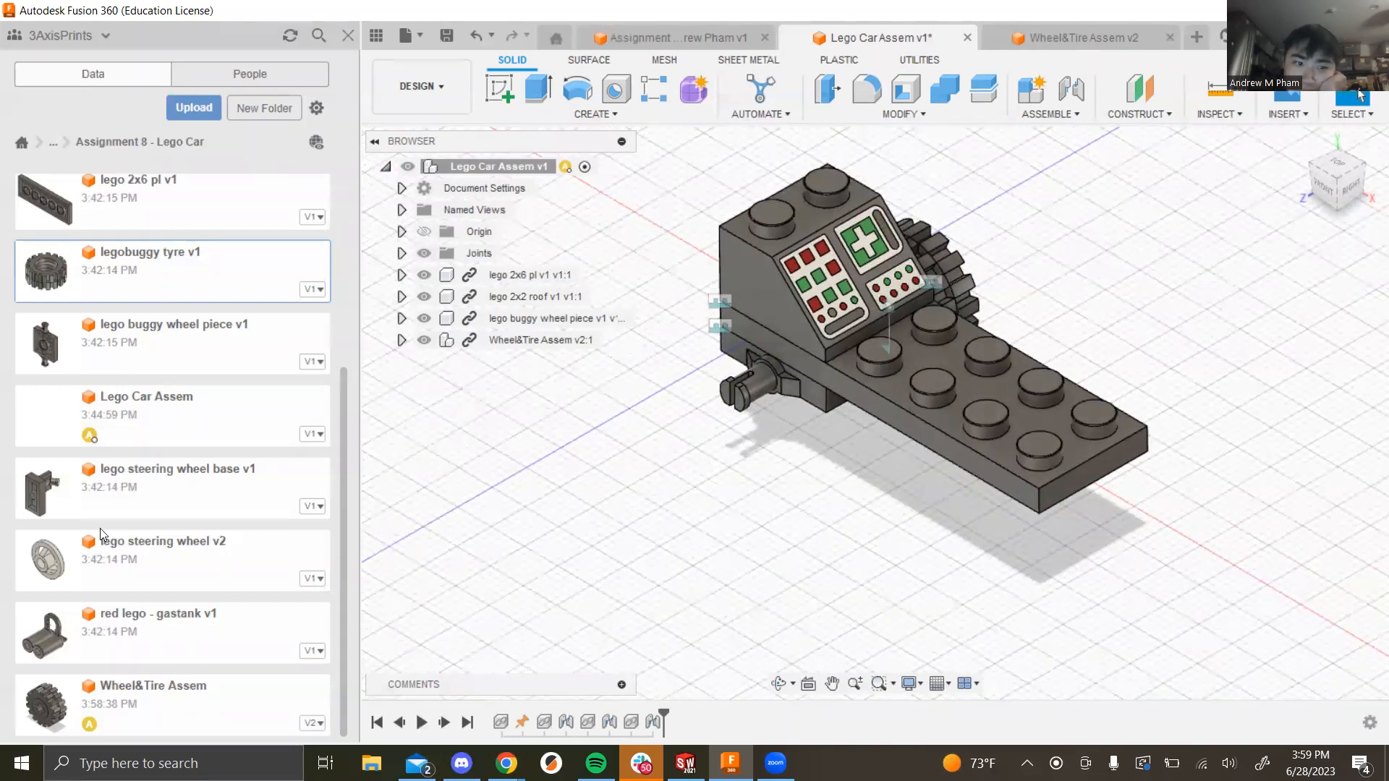
pyautogui.moveTo(553, 535); pyautogui.dragTo(597, 504)
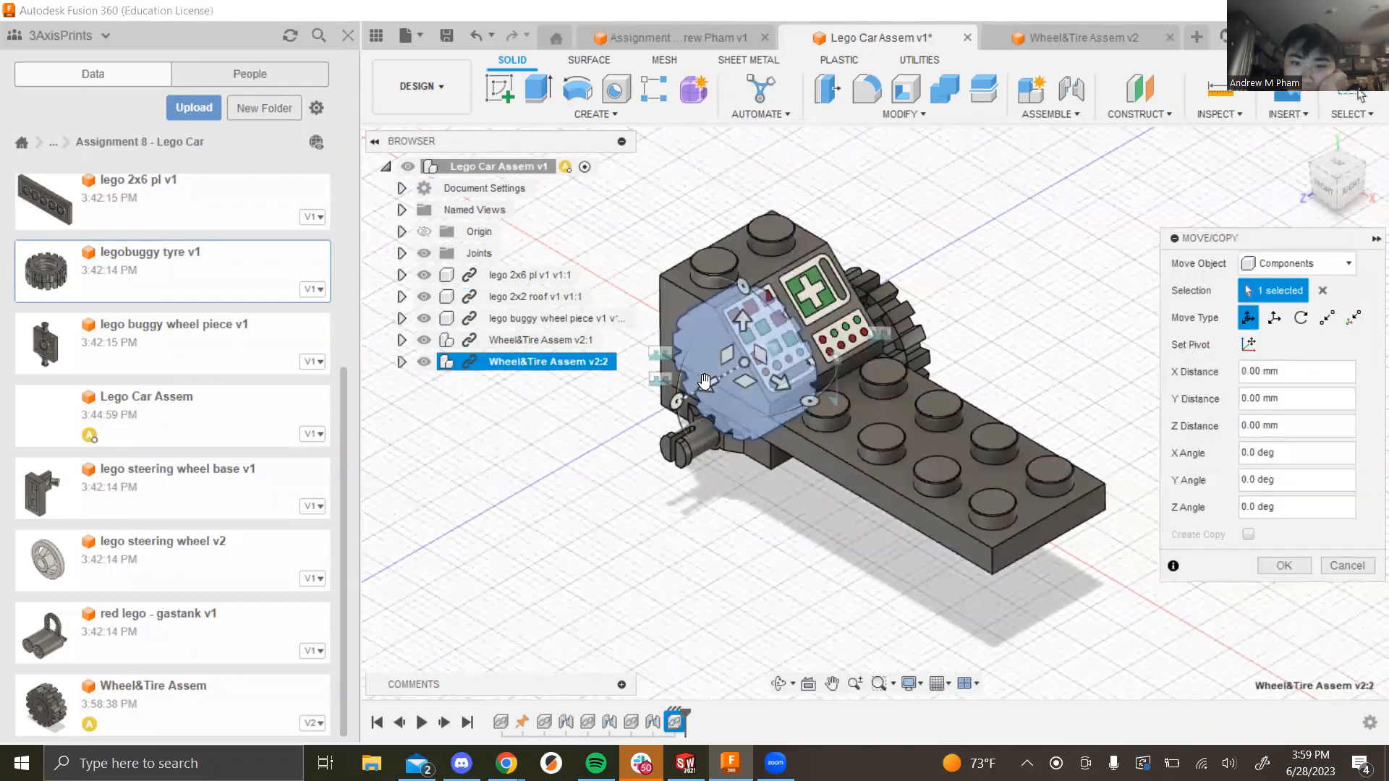
# Step: Move the second wheel away and flip it -180° about Y
pyautogui.moveTo(626, 438); pyautogui.dragTo(434, 462)
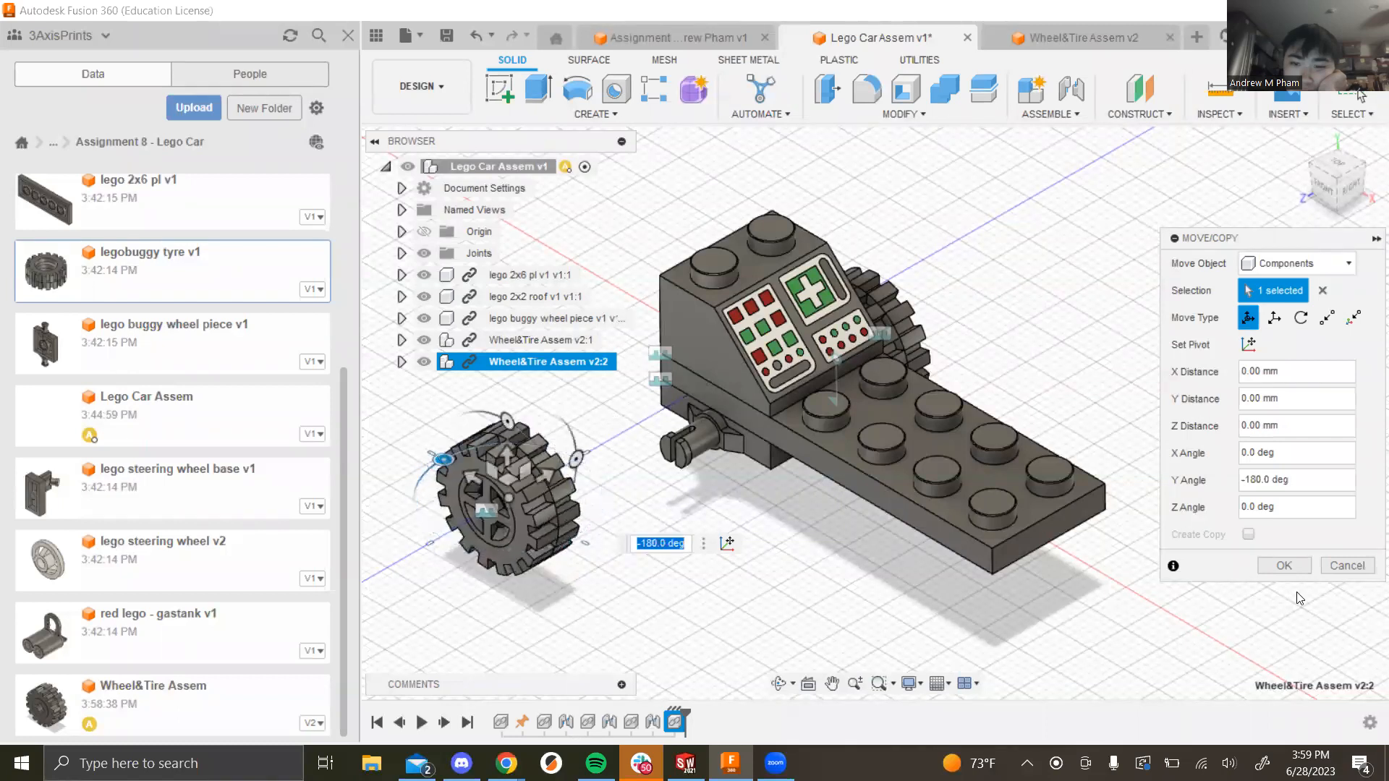
pyautogui.click(1284, 565)
pyautogui.keyDown('shift'); pyautogui.moveTo(728, 487); pyautogui.dragTo(738, 380, button='middle'); pyautogui.keyUp('shift')
# Step: Joint the second wheel's hub to the left axle end as a revolving joint
pyautogui.click(1057, 122)
pyautogui.click(1045, 152)
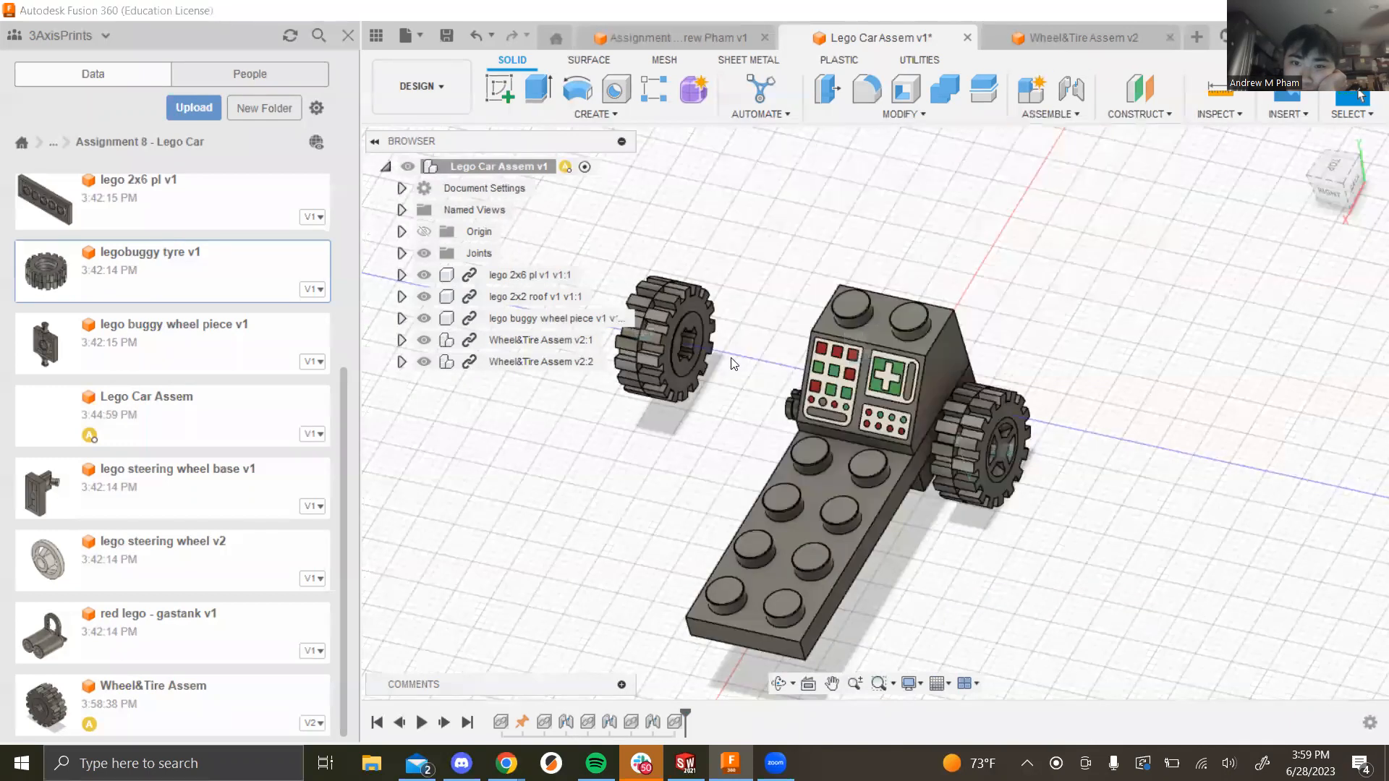
pyautogui.scroll(5, 701, 363)
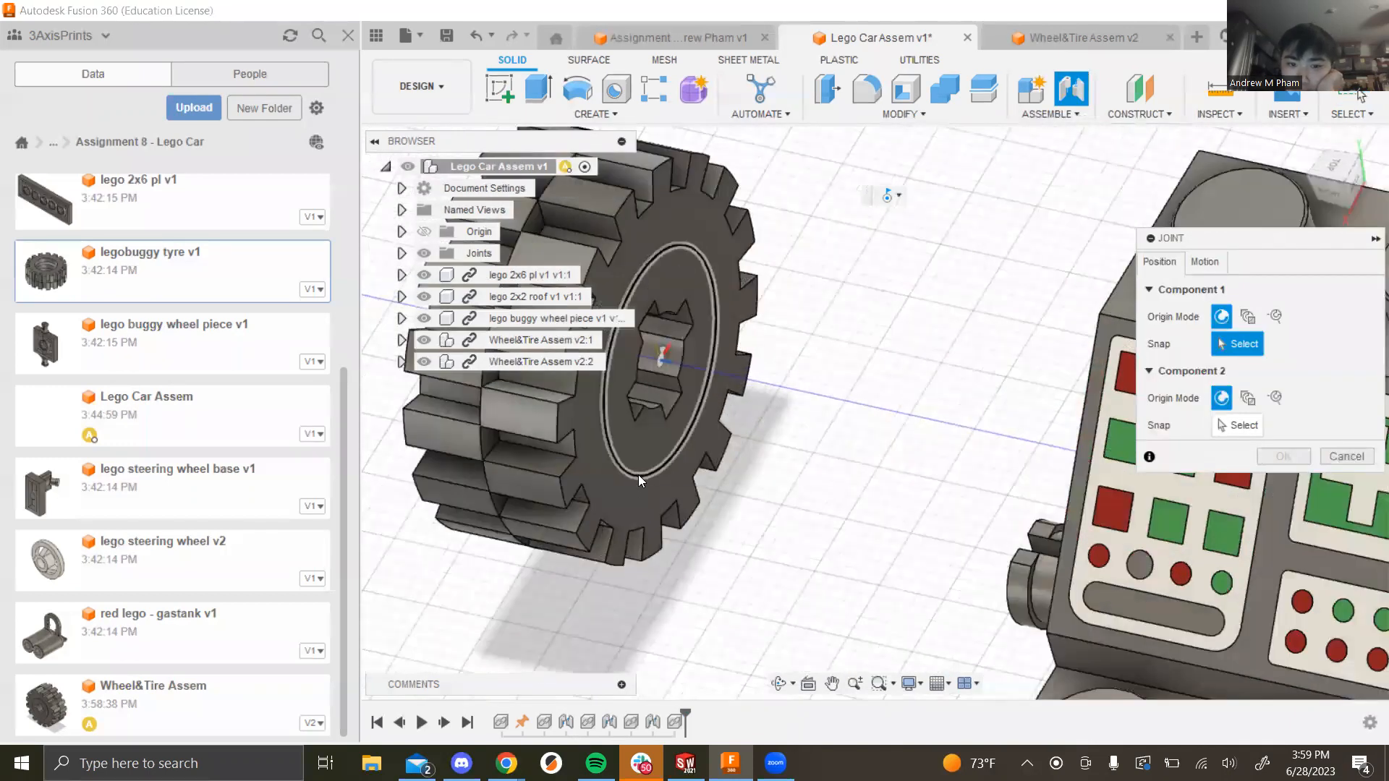
pyautogui.click(699, 362)
pyautogui.keyDown('shift'); pyautogui.moveTo(699, 361); pyautogui.dragTo(1114, 506, button='middle'); pyautogui.keyUp('shift')
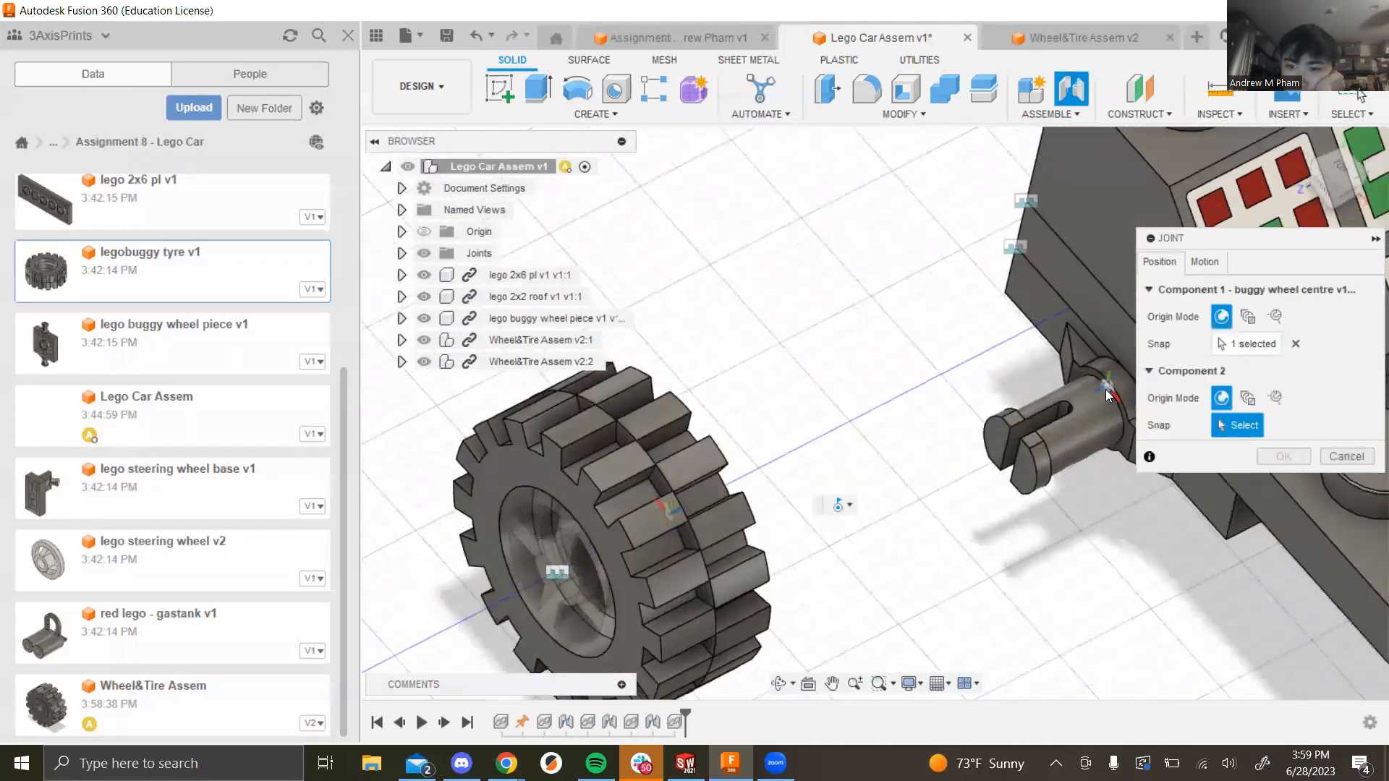
pyautogui.click(1114, 410)
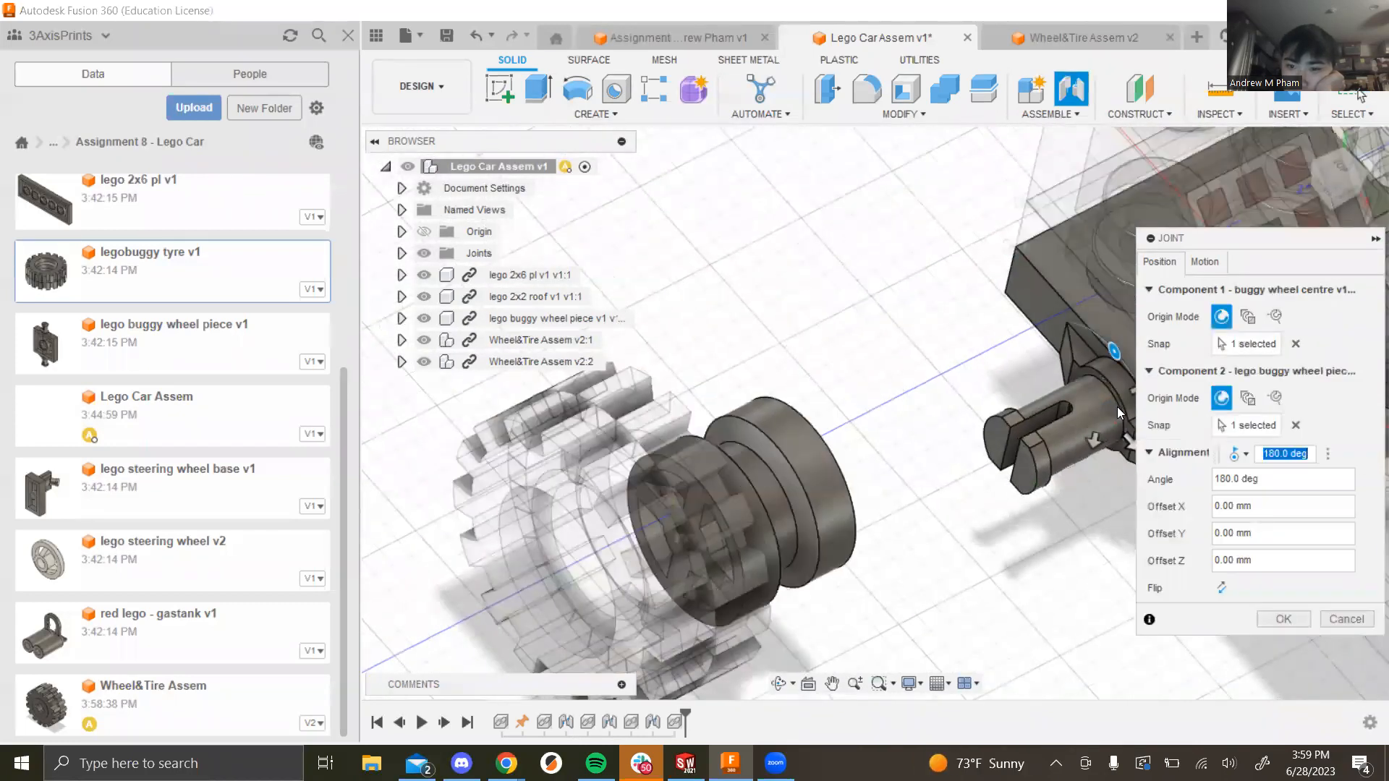
pyautogui.click(1207, 263)
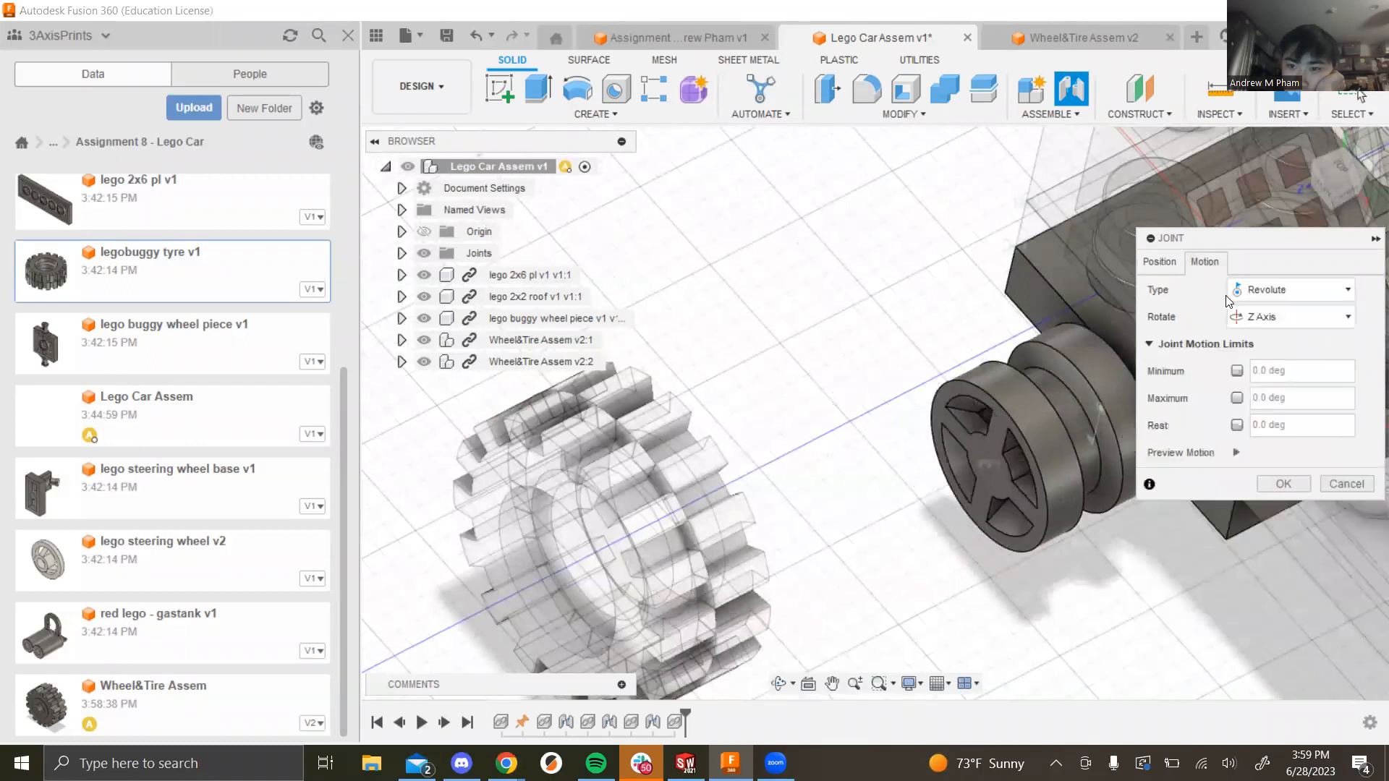
pyautogui.click(1283, 484)
pyautogui.scroll(-6, 1292, 405)
pyautogui.moveTo(1292, 387)
pyautogui.keyDown('shift'); pyautogui.mouseDown(button='middle')
pyautogui.moveTo(1236, 323)
pyautogui.moveTo(1234, 348)
pyautogui.moveTo(1287, 364)
pyautogui.moveTo(1277, 394)
pyautogui.mouseUp(button='middle'); pyautogui.keyUp('shift')
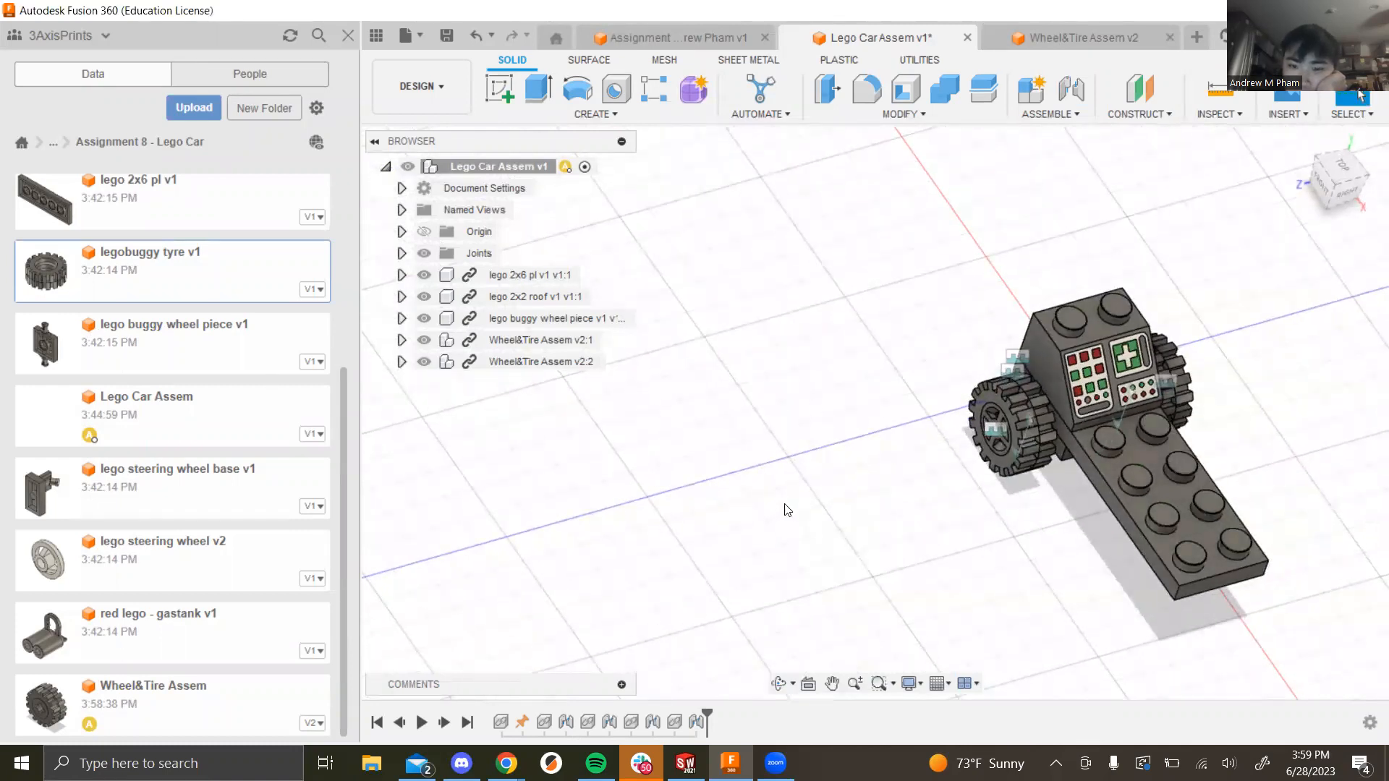
pyautogui.hotkey('ctrl', 'v')
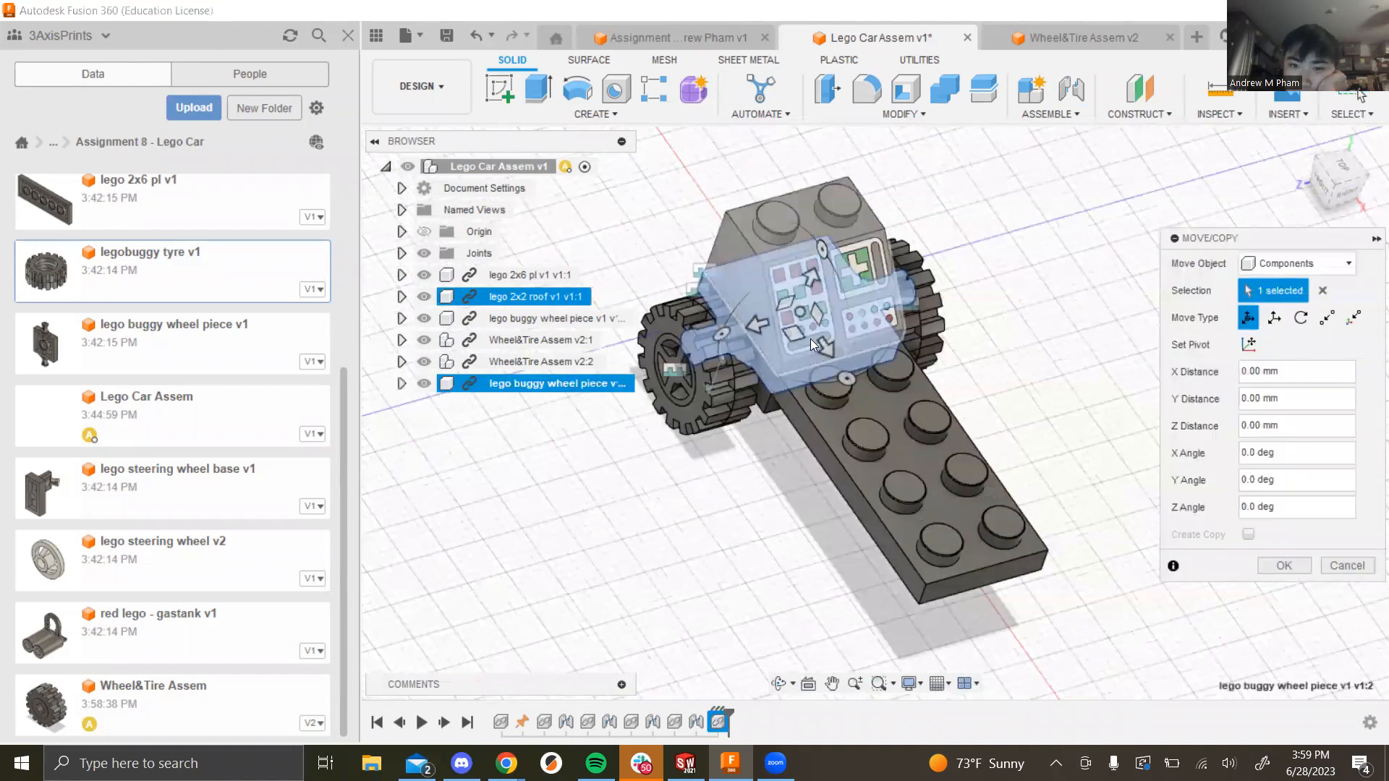
# Step: Move the pasted buggy wheel piece 50 mm in X and -4 mm in Y
pyautogui.moveTo(823, 343); pyautogui.dragTo(1078, 652)
pyautogui.scroll(-4, 1041, 582)
pyautogui.scroll(2, 1040, 580)
pyautogui.moveTo(1049, 580); pyautogui.dragTo(1042, 615)
pyautogui.click(1283, 565)
pyautogui.scroll(-3, 737, 567)
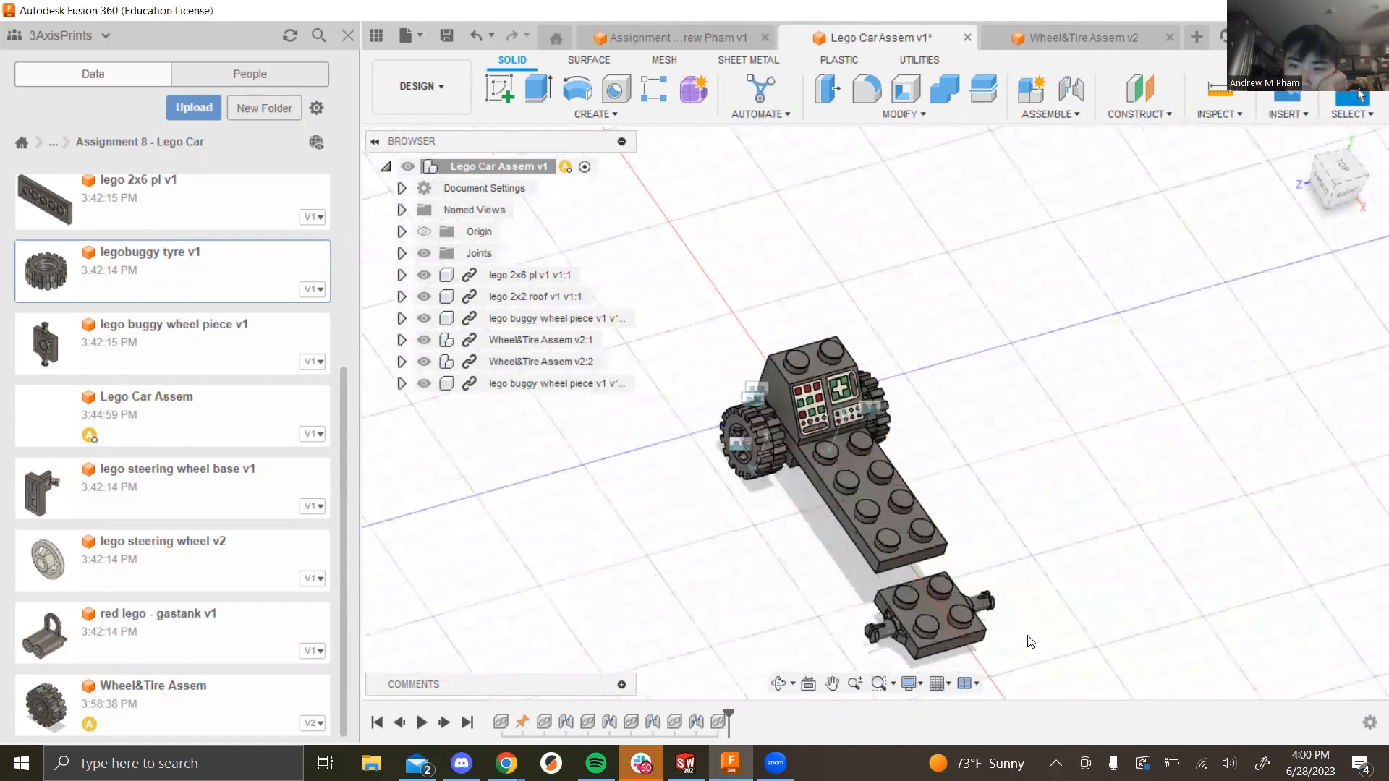
pyautogui.scroll(3, 1029, 641)
pyautogui.keyDown('shift'); pyautogui.moveTo(885, 563); pyautogui.dragTo(1138, 136, button='middle'); pyautogui.keyUp('shift')
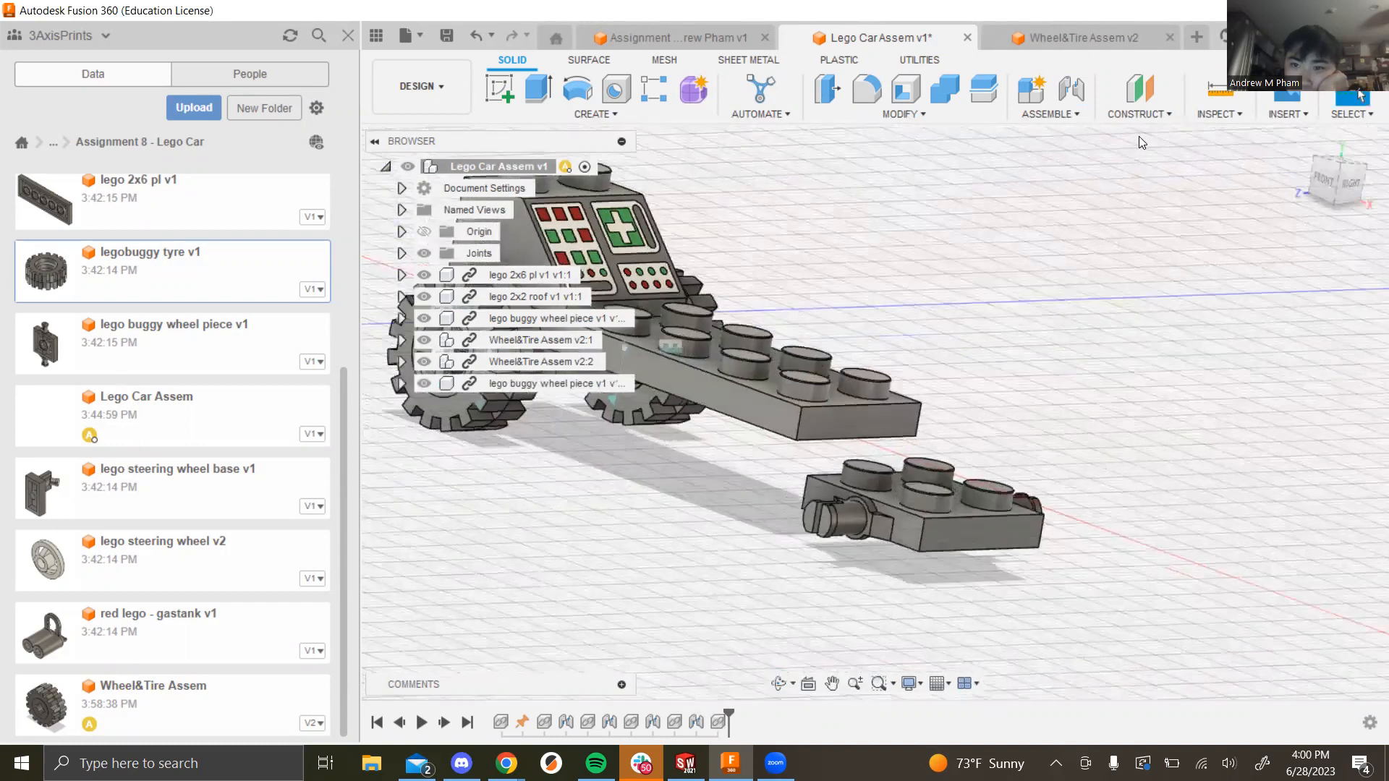
pyautogui.click(1077, 114)
# Step: Rigidly joint the 2x6 plate's far end to the second buggy wheel piece
pyautogui.click(1076, 152)
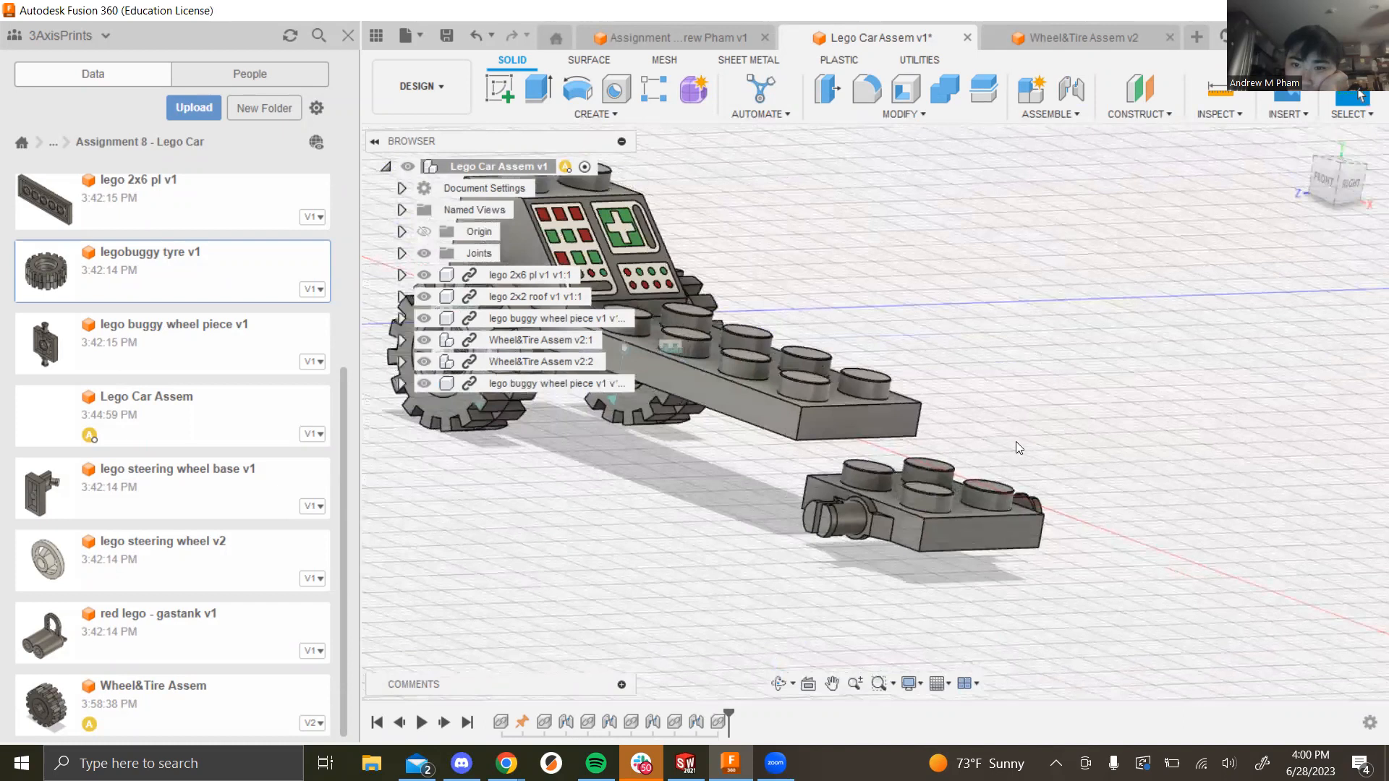
pyautogui.click(796, 443)
pyautogui.click(931, 521)
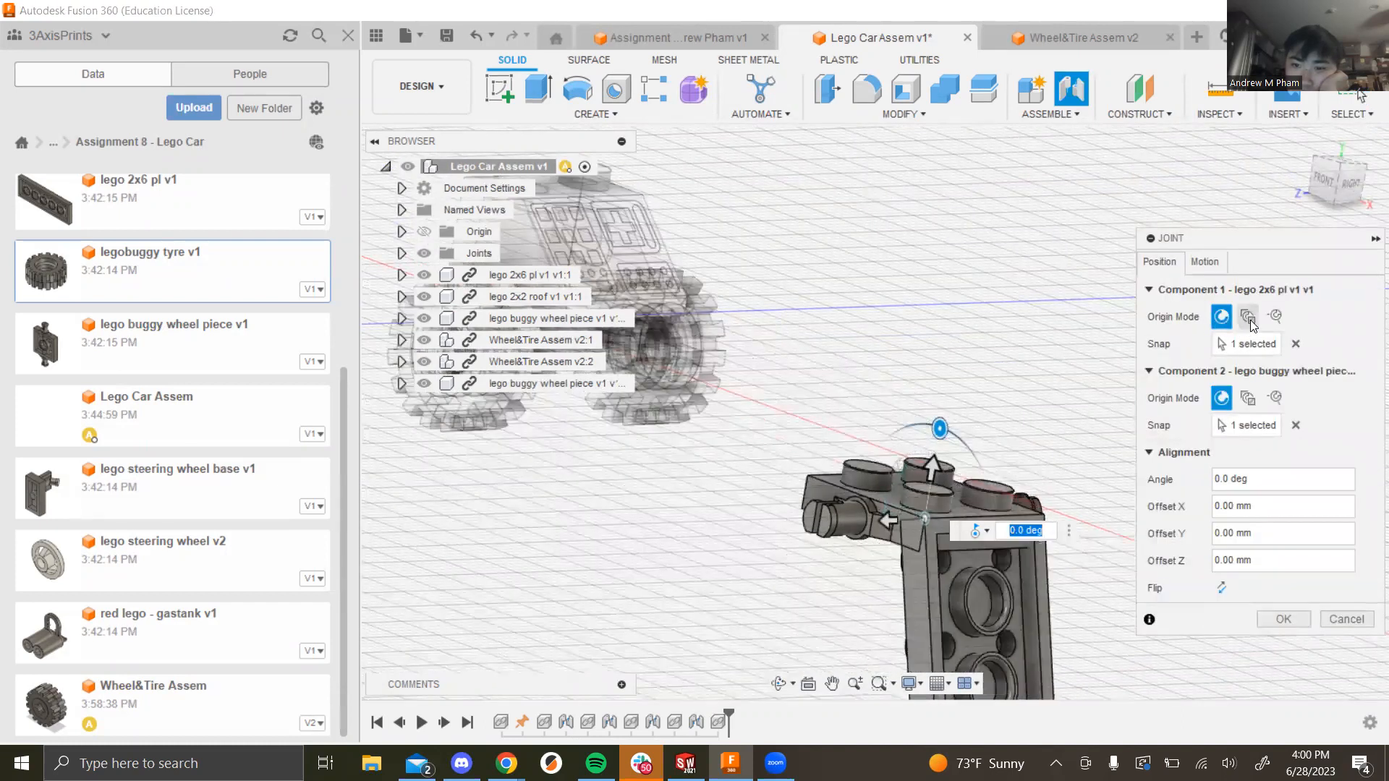
pyautogui.click(1206, 262)
pyautogui.click(1272, 287)
pyautogui.click(1258, 302)
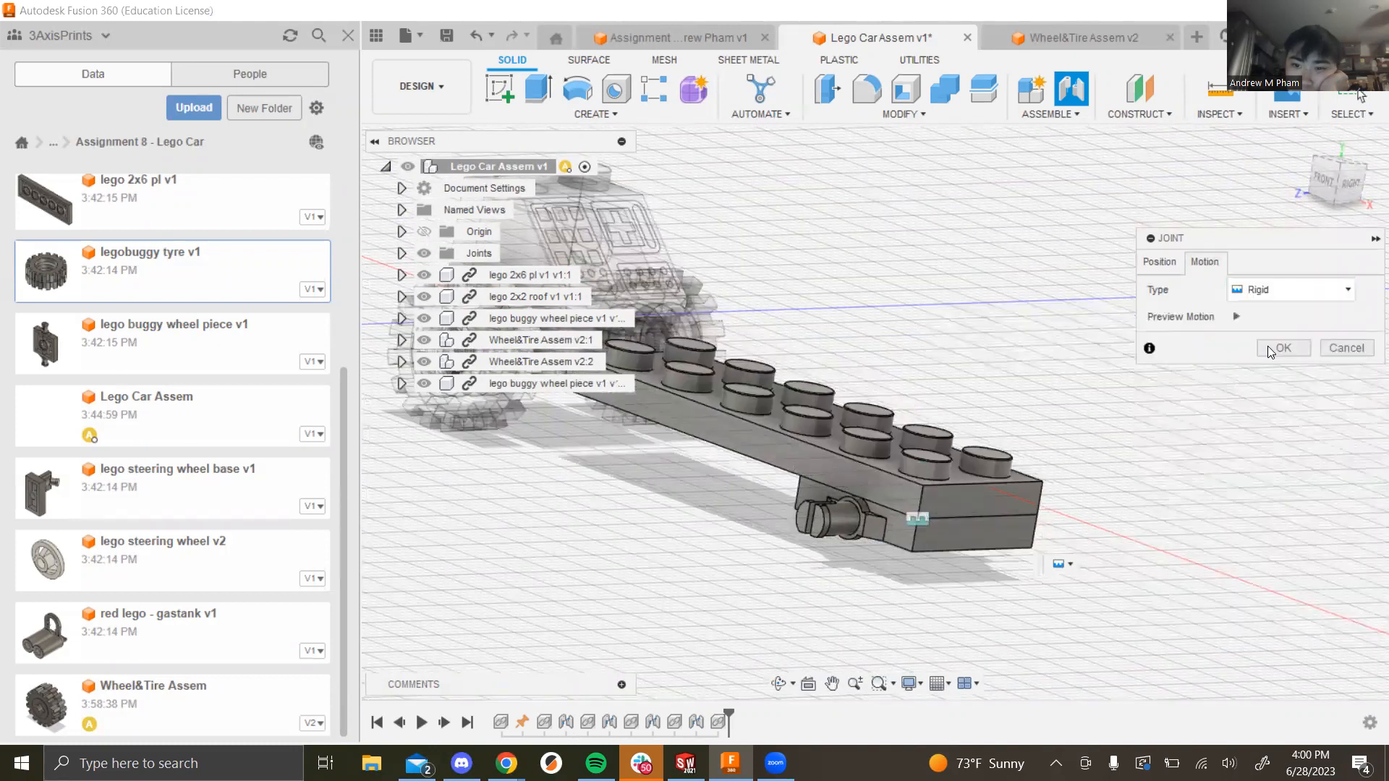
pyautogui.click(1277, 350)
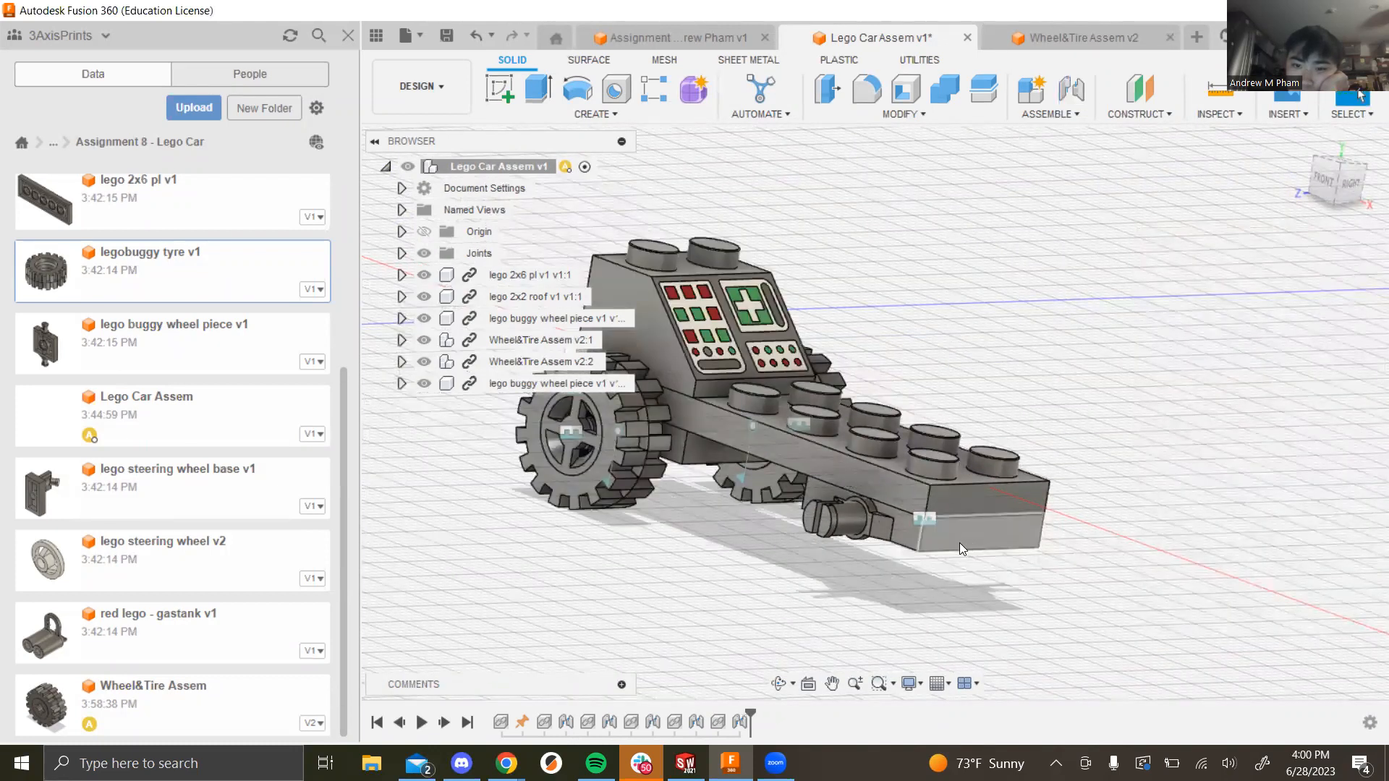
pyautogui.keyDown('shift'); pyautogui.moveTo(829, 503); pyautogui.dragTo(806, 590, button='middle'); pyautogui.keyUp('shift')
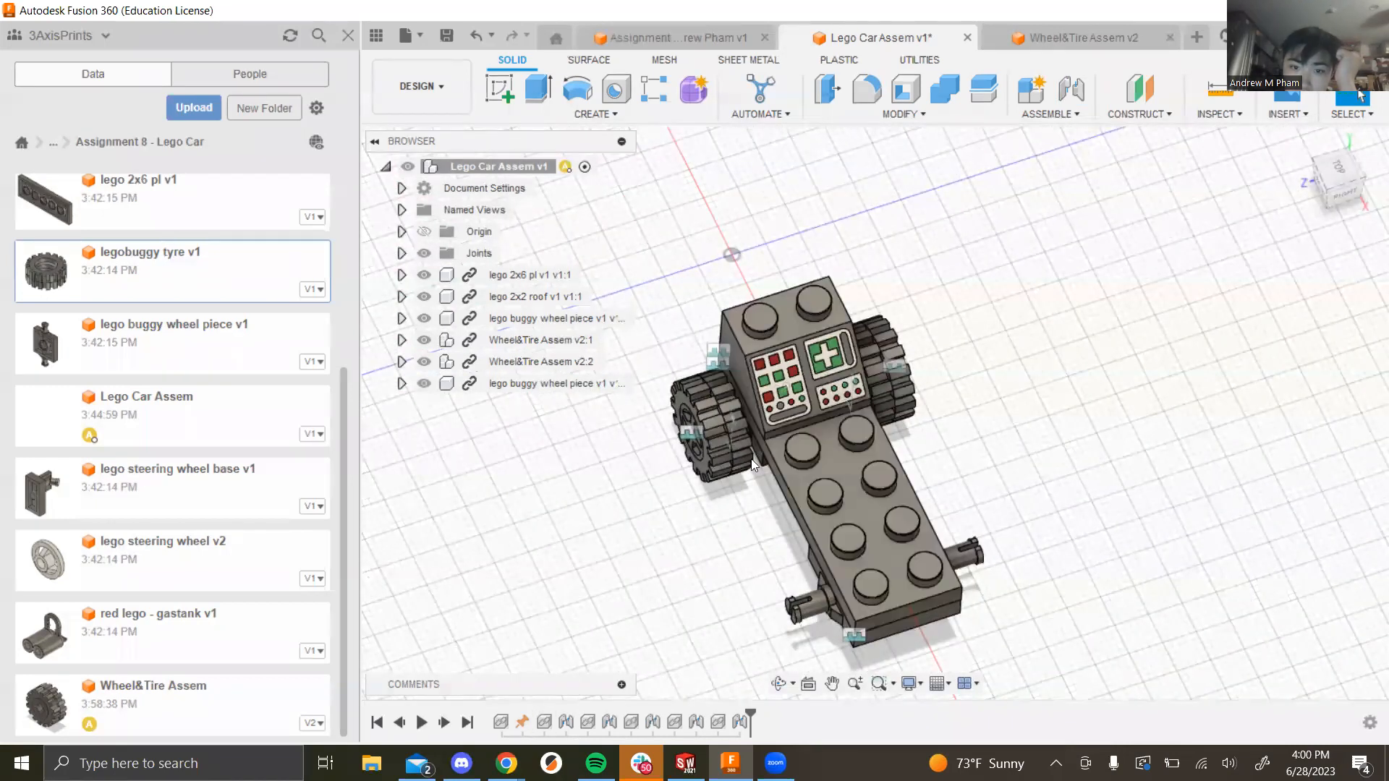
# Step: Ground the lego 2x6 pl v1:1 component so it stays fixed as the car's base
pyautogui.click(504, 277)
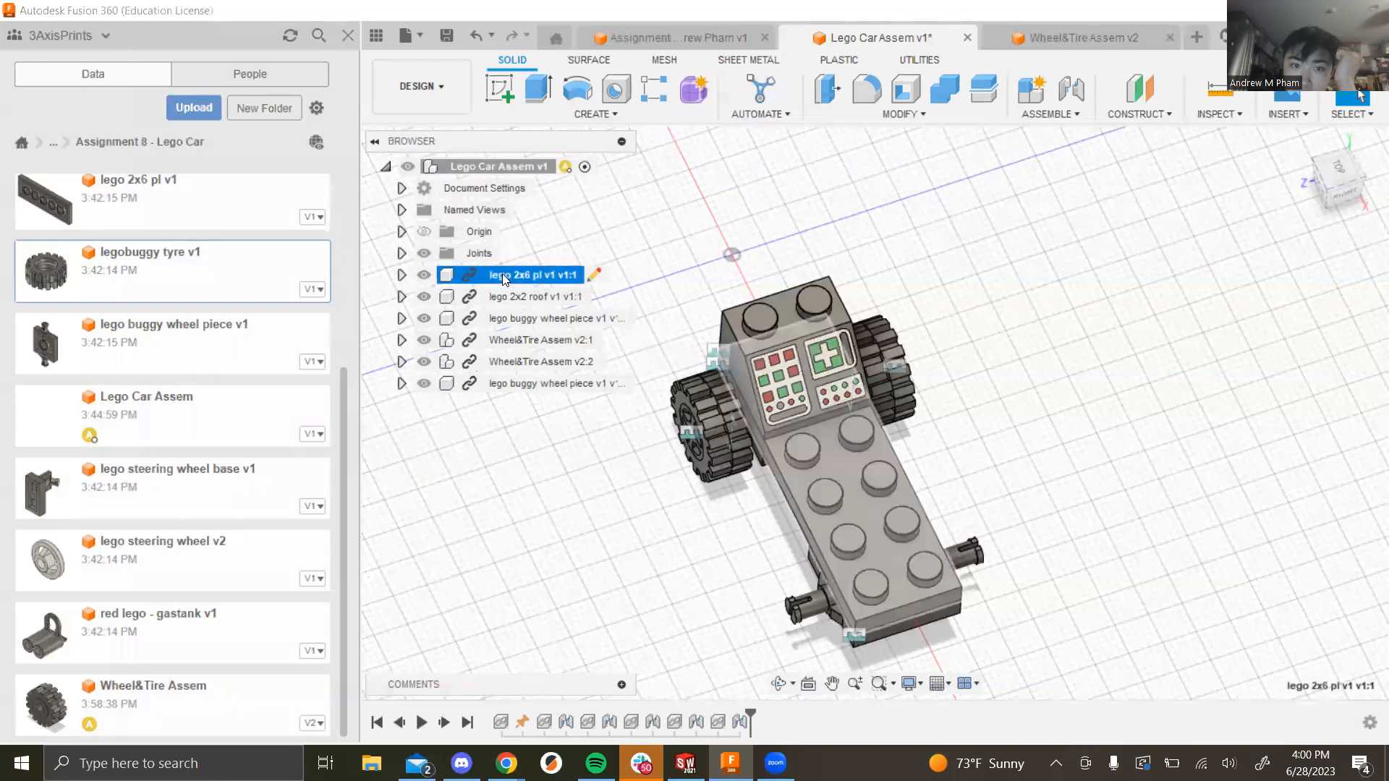
pyautogui.rightClick(504, 279)
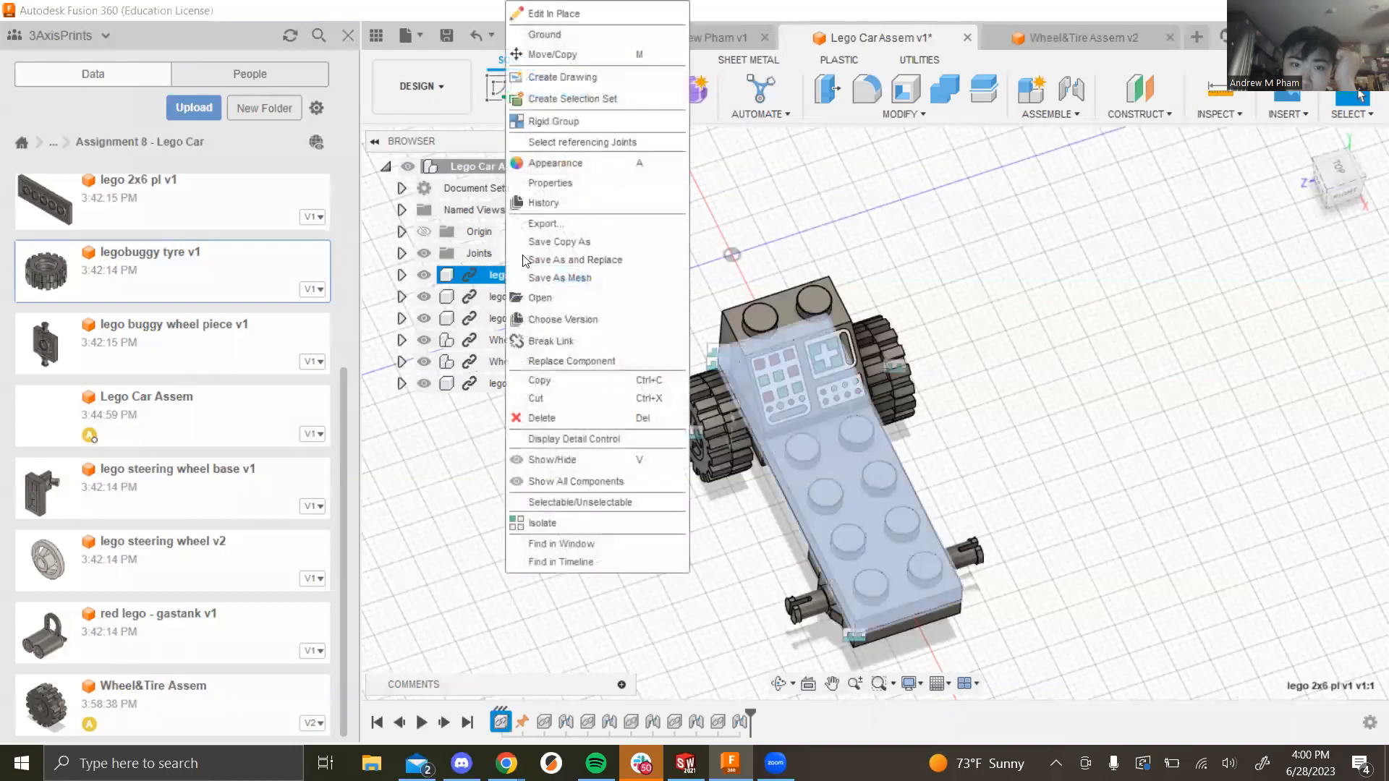
pyautogui.click(563, 26)
pyautogui.click(1016, 185)
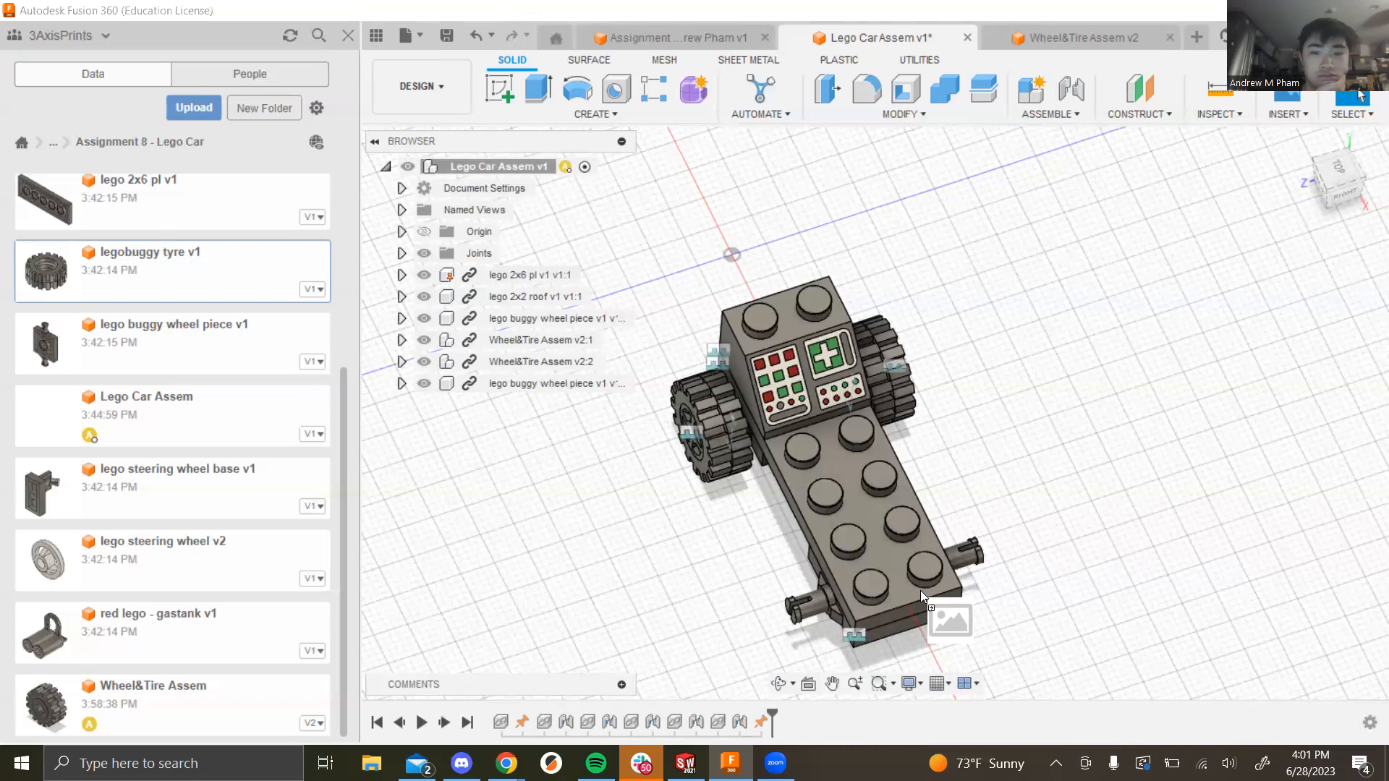
# Step: Insert a third Wheel&Tire Assem and move it toward the rear of the car
pyautogui.moveTo(46, 705); pyautogui.dragTo(1002, 525)
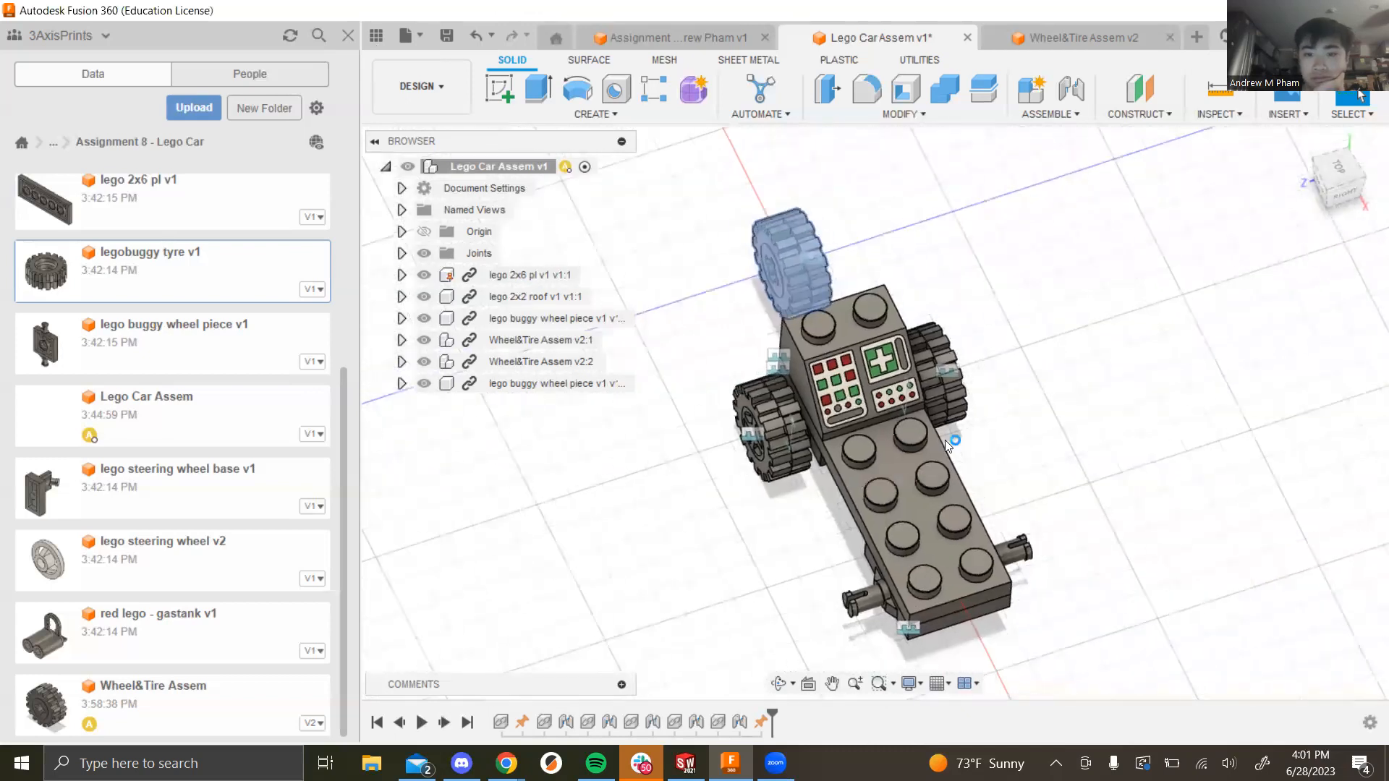
pyautogui.moveTo(816, 300); pyautogui.dragTo(1083, 546)
pyautogui.scroll(5, 1077, 544)
pyautogui.keyDown('shift'); pyautogui.moveTo(1027, 557); pyautogui.dragTo(978, 508, button='middle'); pyautogui.keyUp('shift')
pyautogui.scroll(-1, 978, 508)
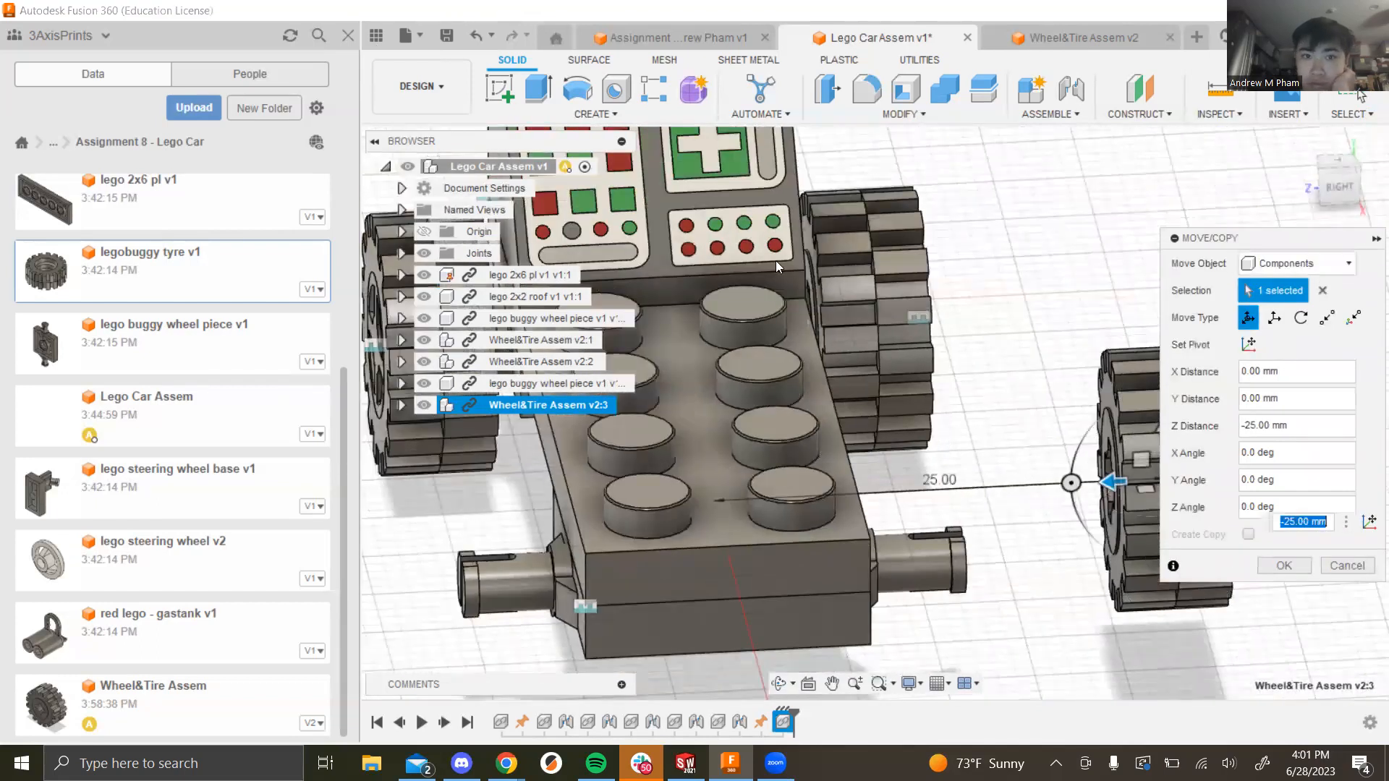
pyautogui.click(1280, 565)
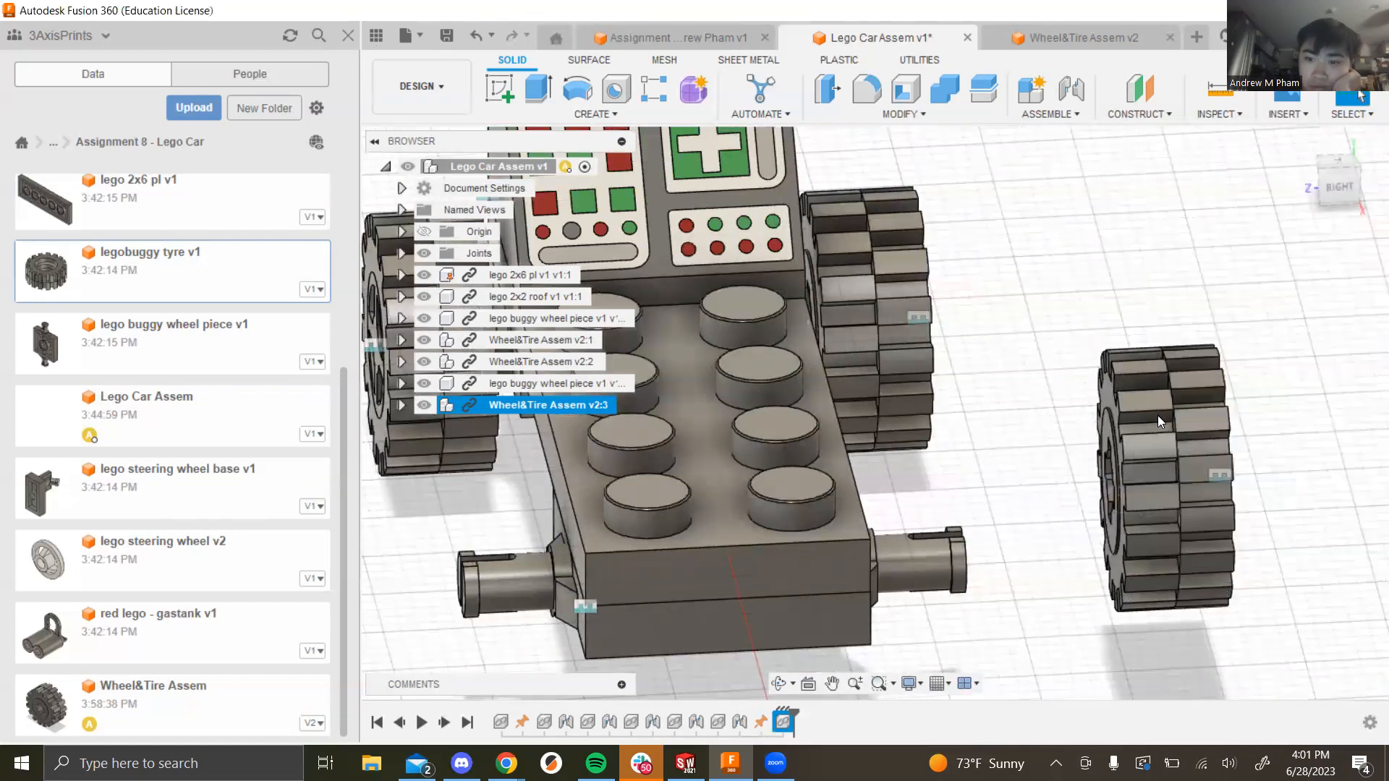
# Step: Joint the wheel's hub to the far axle with Revolute motion, then paste a wheel copy
pyautogui.click(1047, 114)
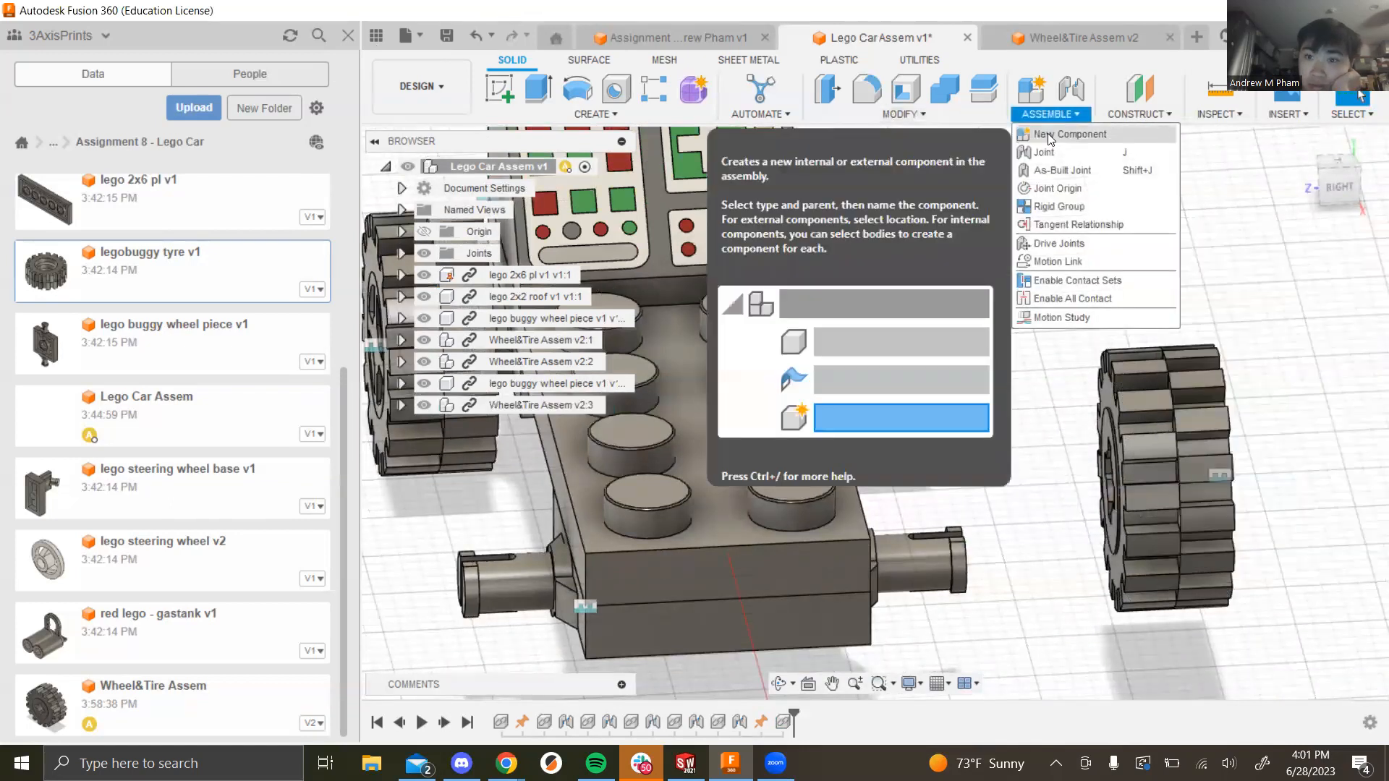
pyautogui.click(1054, 145)
pyautogui.click(1114, 541)
pyautogui.keyDown('shift'); pyautogui.moveTo(1025, 588); pyautogui.dragTo(955, 599, button='middle'); pyautogui.keyUp('shift')
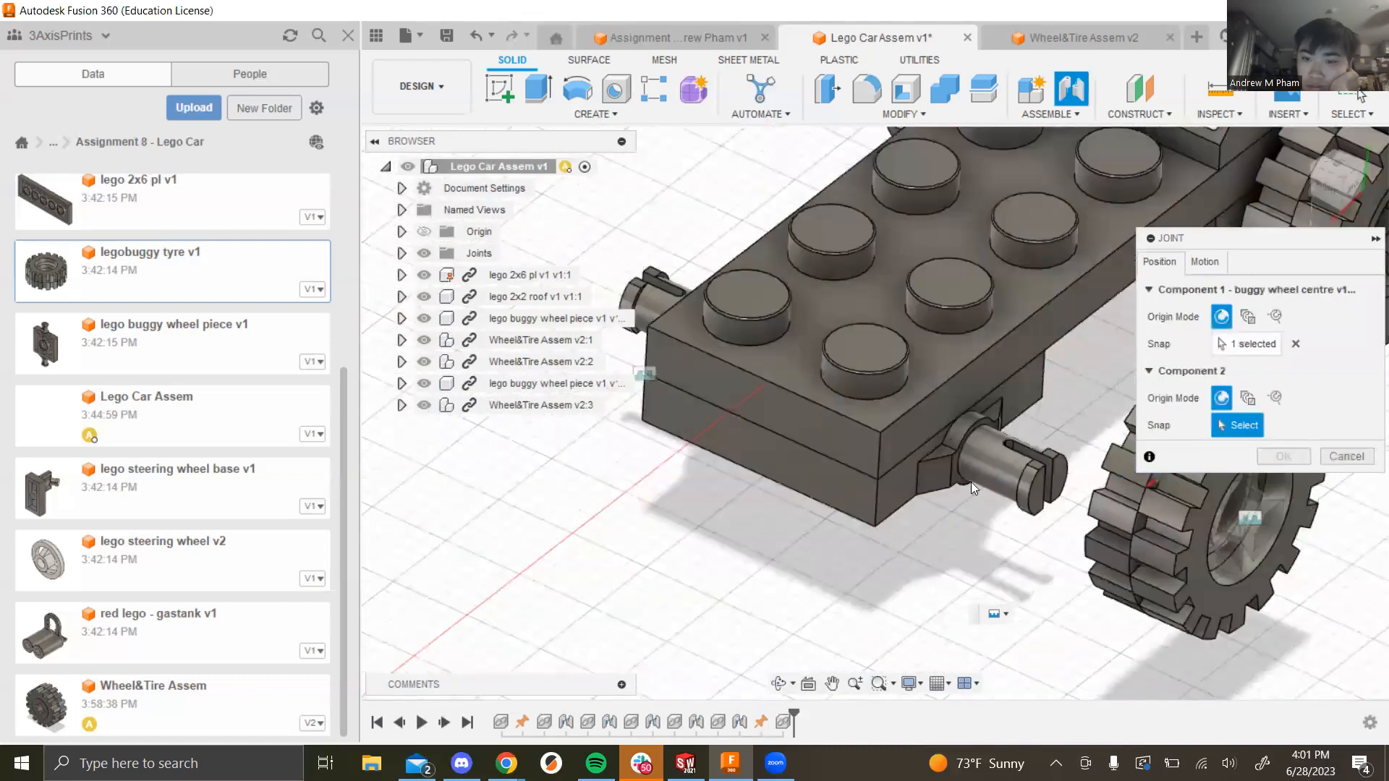
pyautogui.click(959, 474)
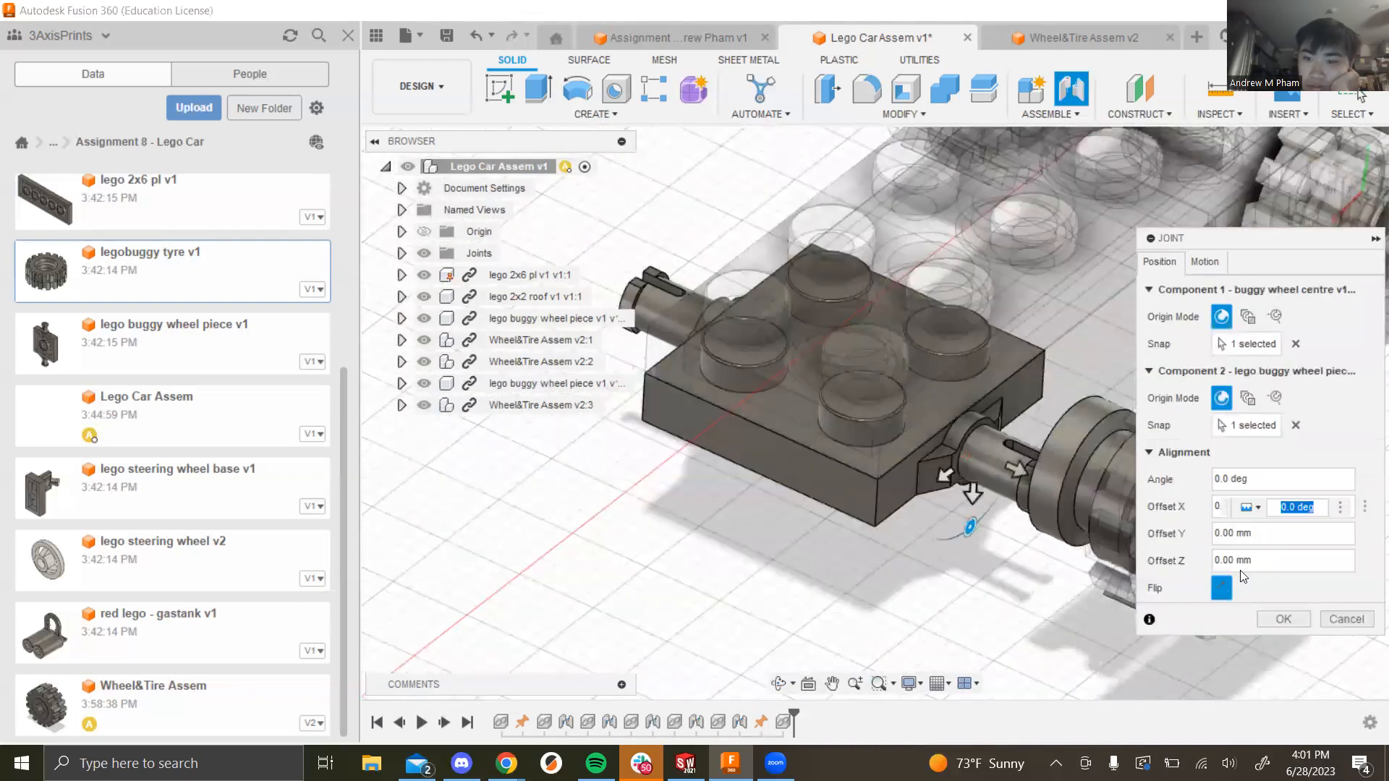
pyautogui.click(1204, 261)
pyautogui.click(1259, 289)
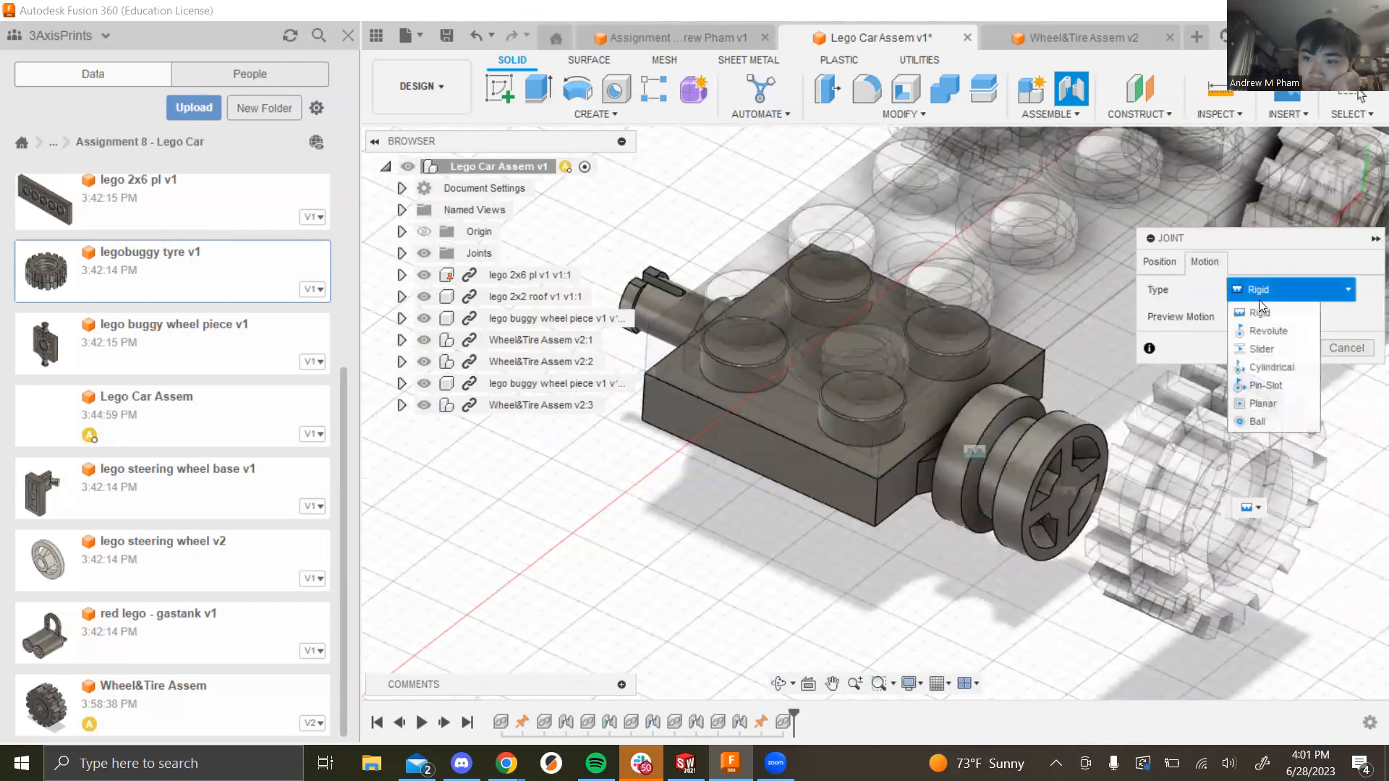
pyautogui.click(1258, 316)
pyautogui.click(1281, 483)
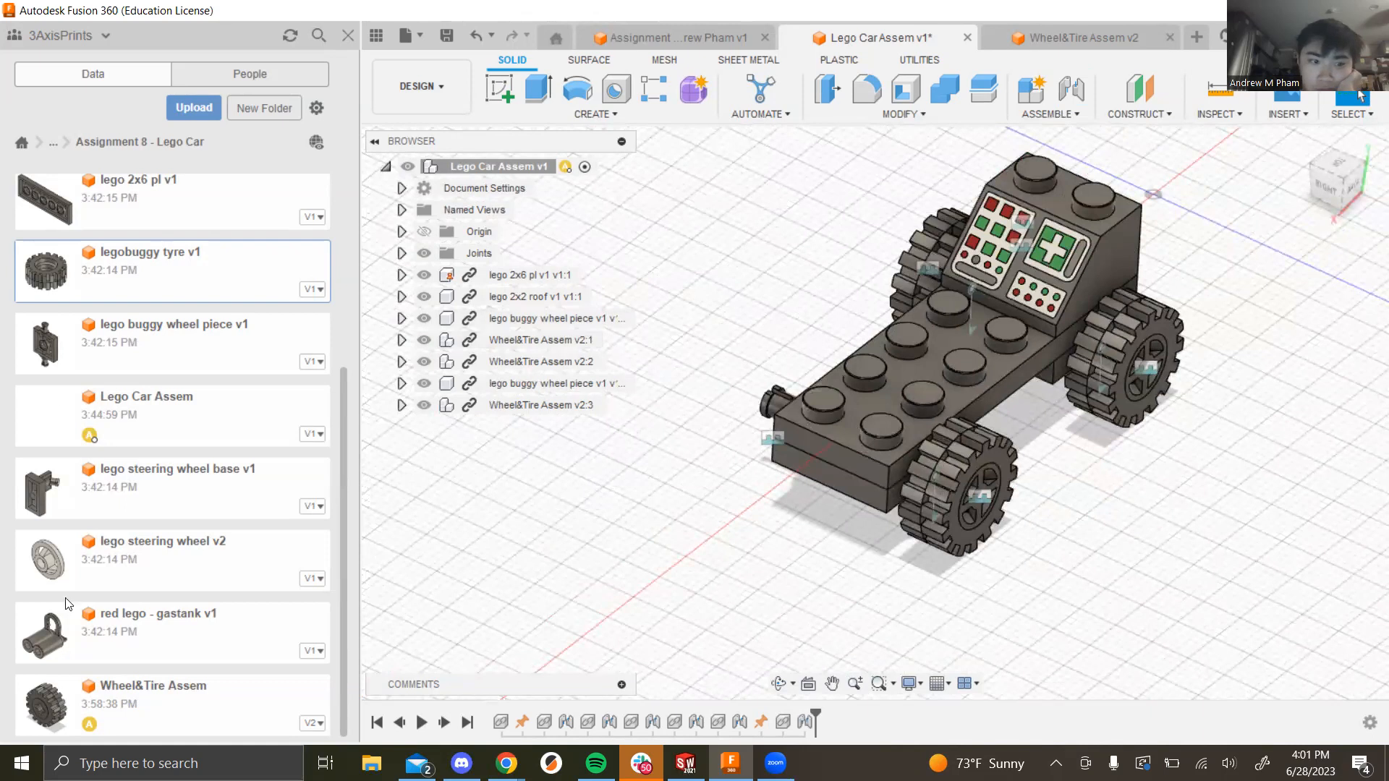
pyautogui.moveTo(669, 448); pyautogui.dragTo(685, 420)
pyautogui.hotkey('ctrl', 'v')
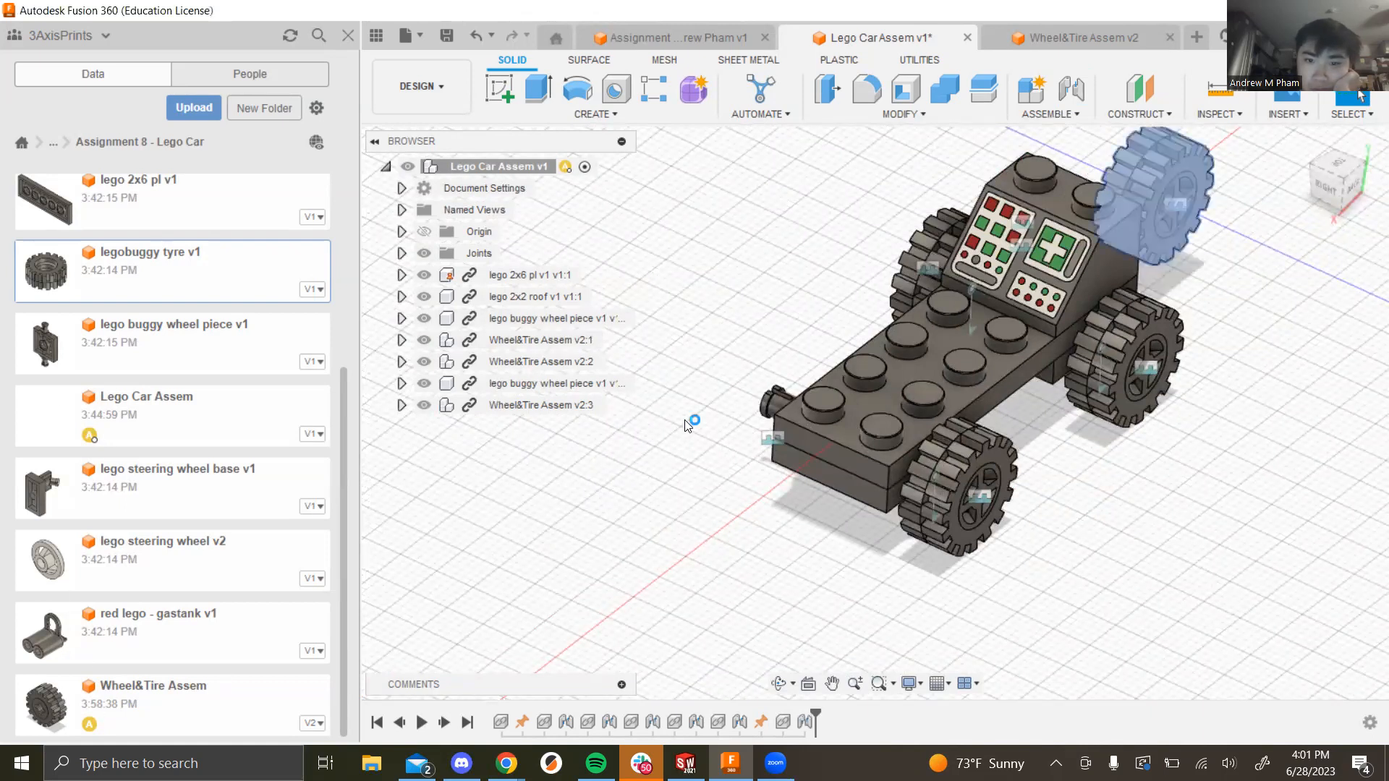
# Step: Rotate the pasted wheel 170° about Y and slide it beside the remaining axle
pyautogui.moveTo(1014, 231); pyautogui.dragTo(664, 505)
pyautogui.moveTo(704, 603); pyautogui.dragTo(537, 530)
pyautogui.click(1284, 564)
pyautogui.scroll(-2, 487, 549)
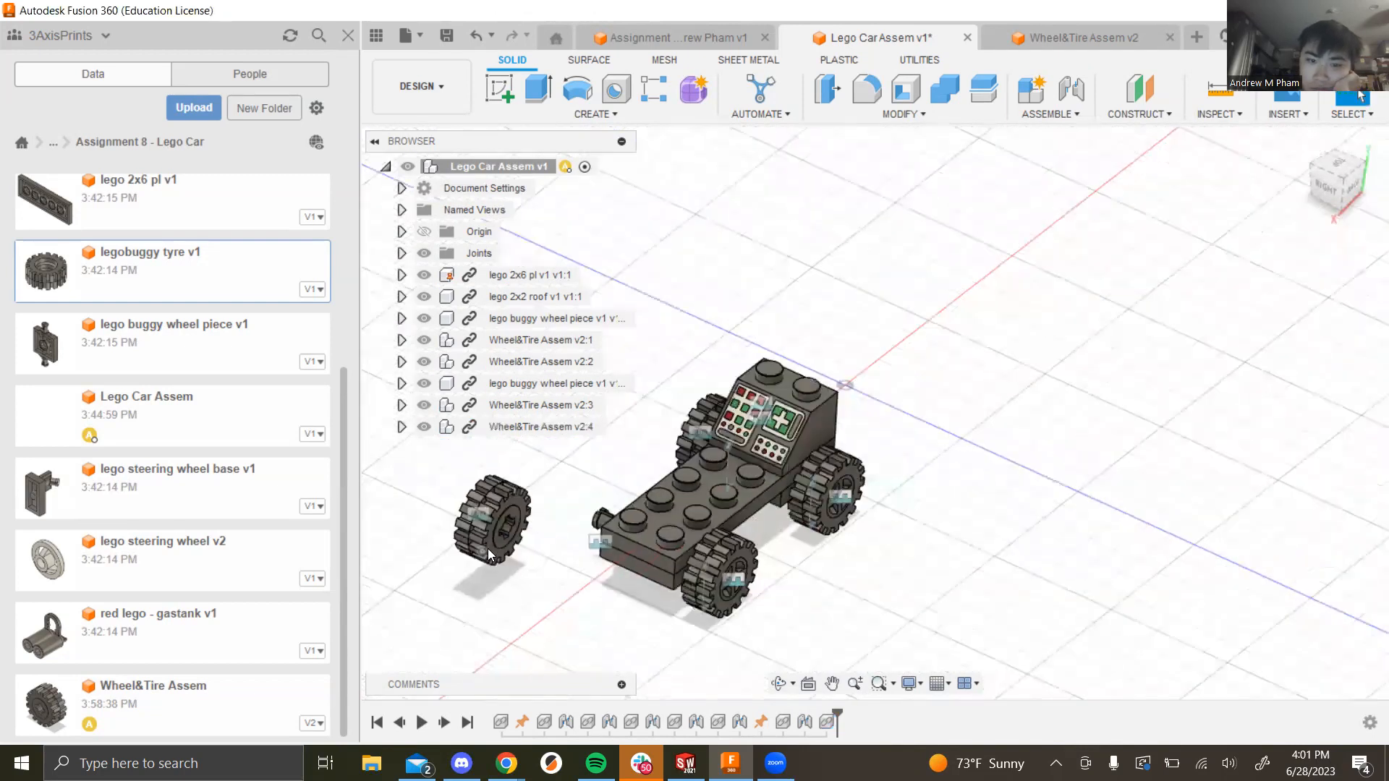
pyautogui.scroll(2, 488, 548)
pyautogui.scroll(3, 415, 557)
# Step: Joint the fourth wheel's hub edge to the last axle as a Revolute joint
pyautogui.click(411, 554)
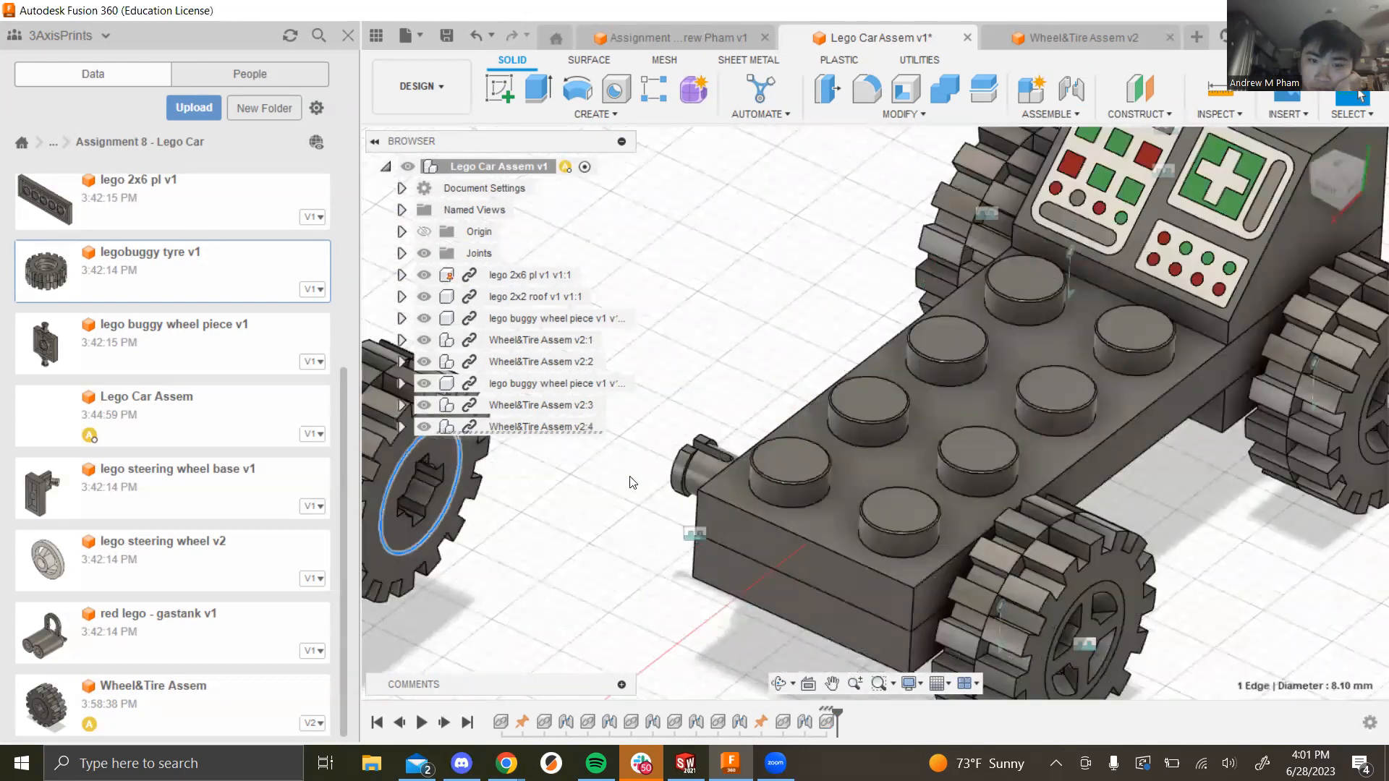
pyautogui.keyDown('shift'); pyautogui.moveTo(618, 558); pyautogui.dragTo(788, 406, button='middle'); pyautogui.keyUp('shift')
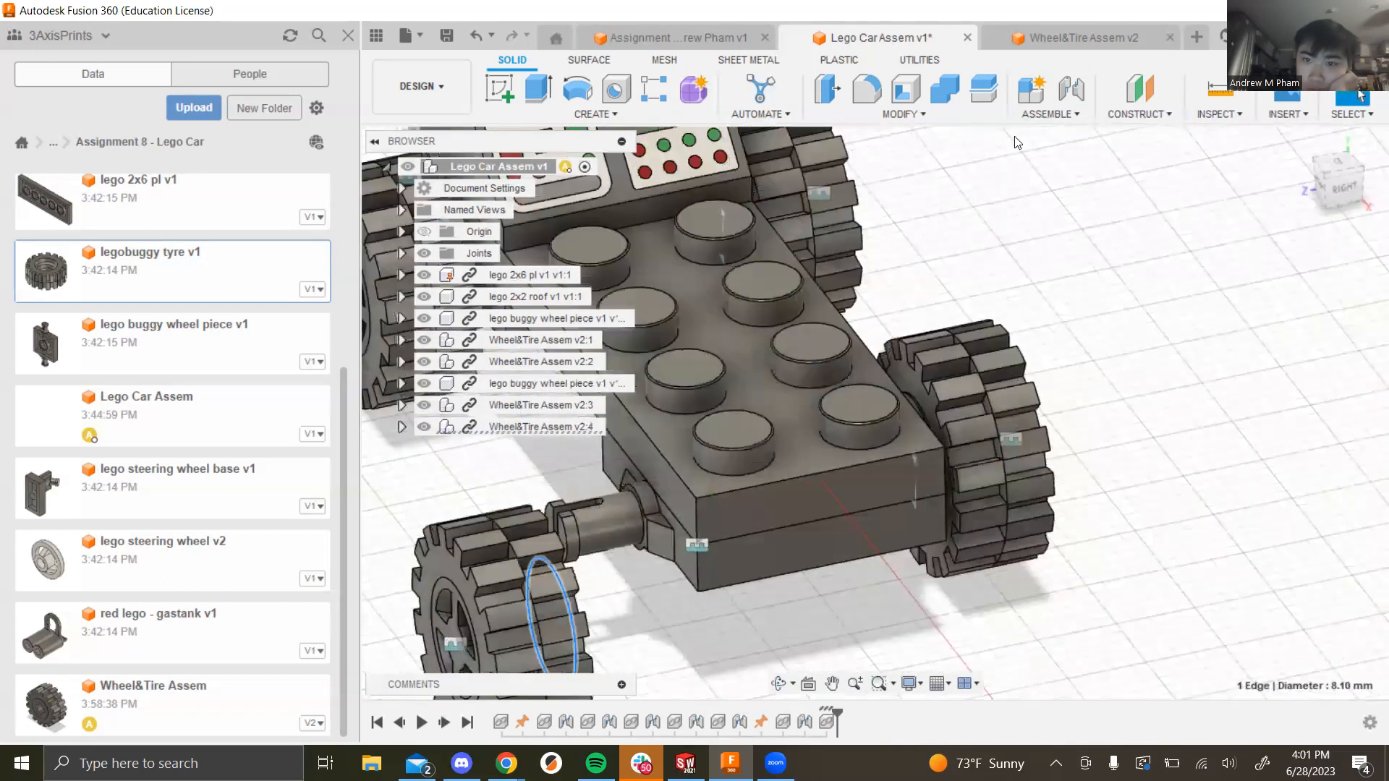
pyautogui.click(1066, 117)
pyautogui.click(1077, 144)
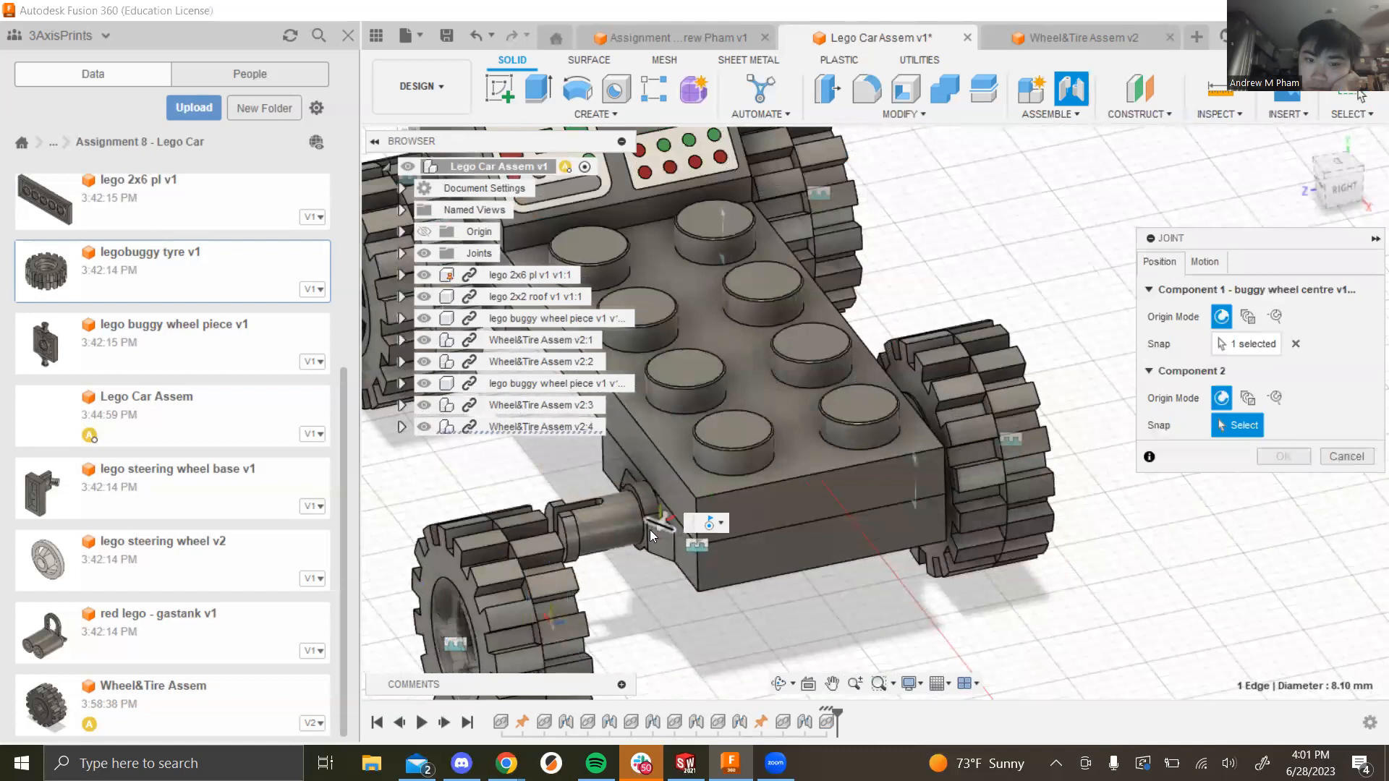
pyautogui.click(663, 567)
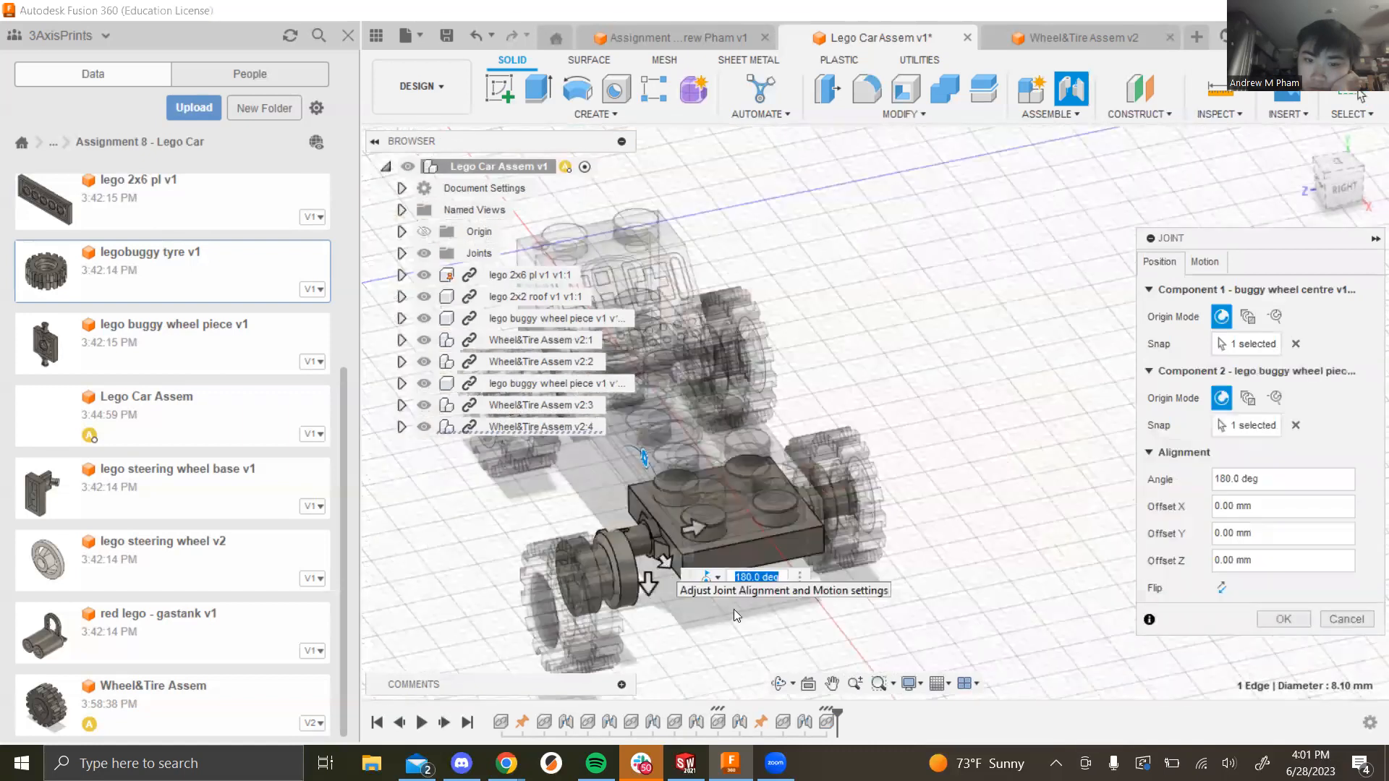
pyautogui.click(1204, 262)
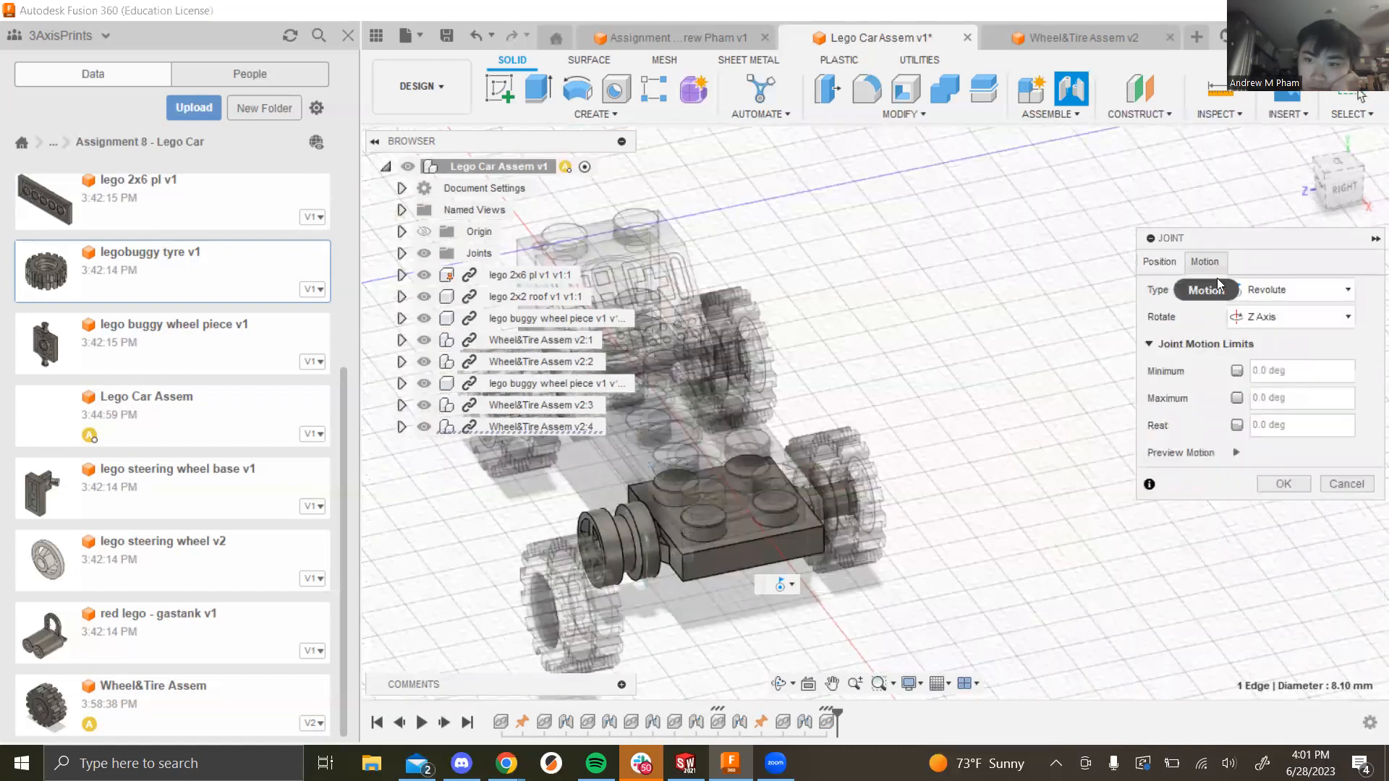
pyautogui.click(1283, 484)
pyautogui.scroll(-4, 921, 484)
pyautogui.scroll(2, 757, 429)
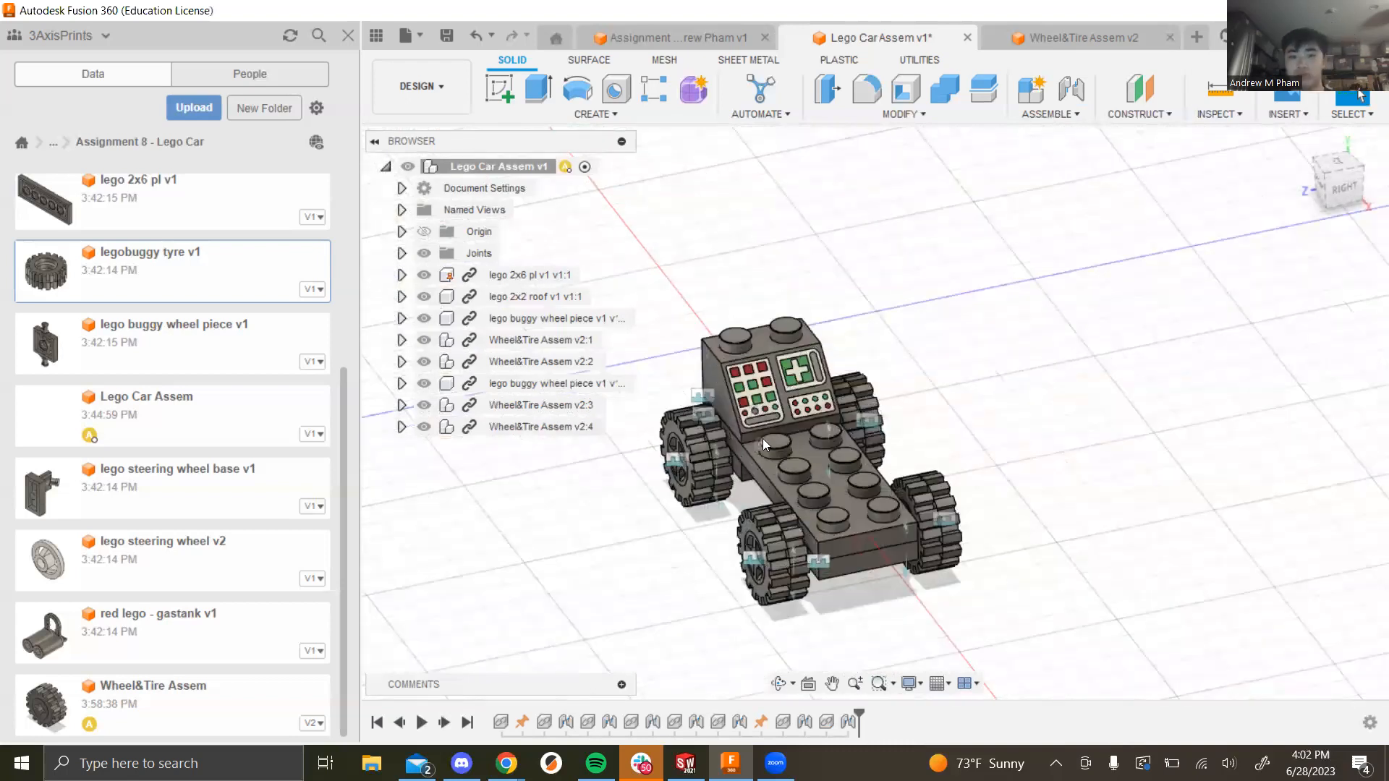
# Step: Check the lecture slides and return to the car assembly
pyautogui.hotkey('alt', 'Tab')
pyautogui.click(744, 235)
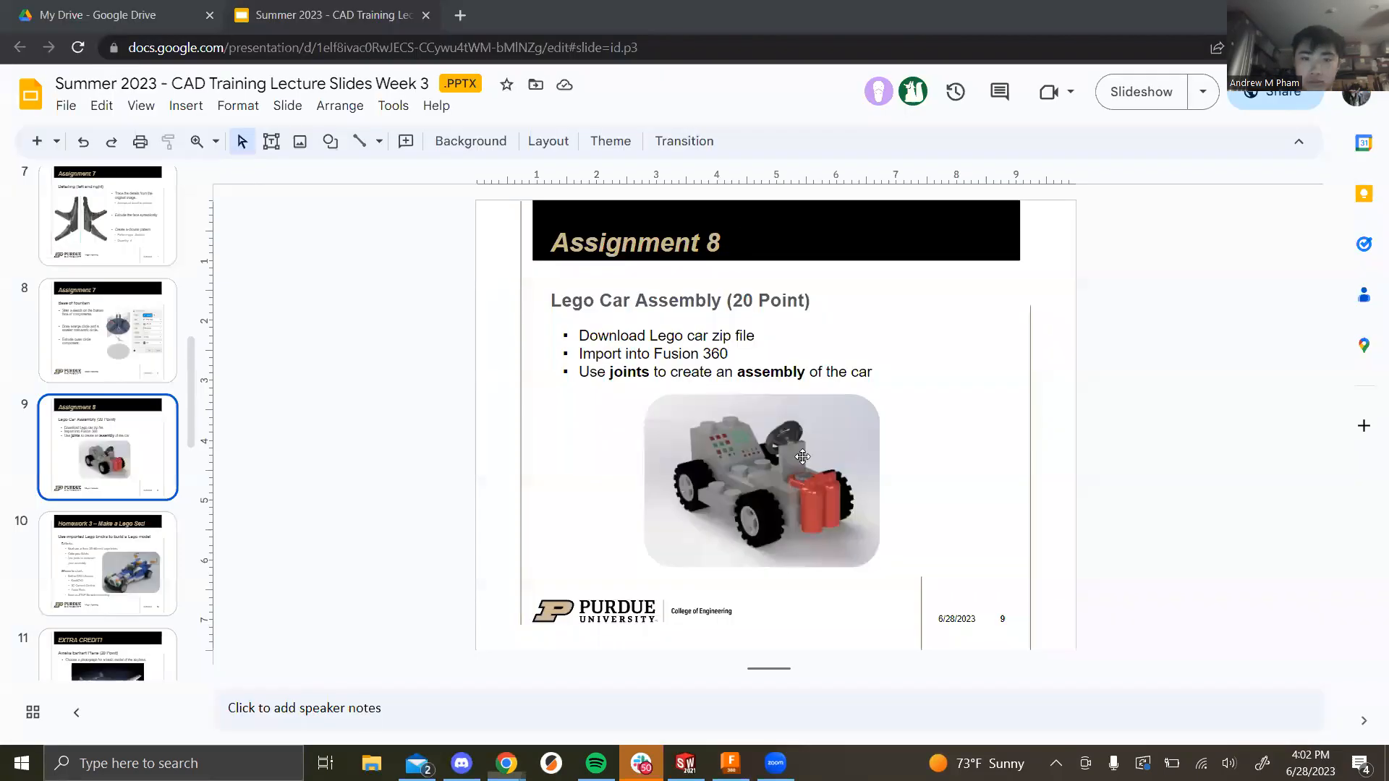
pyautogui.hotkey('alt', 'Tab')
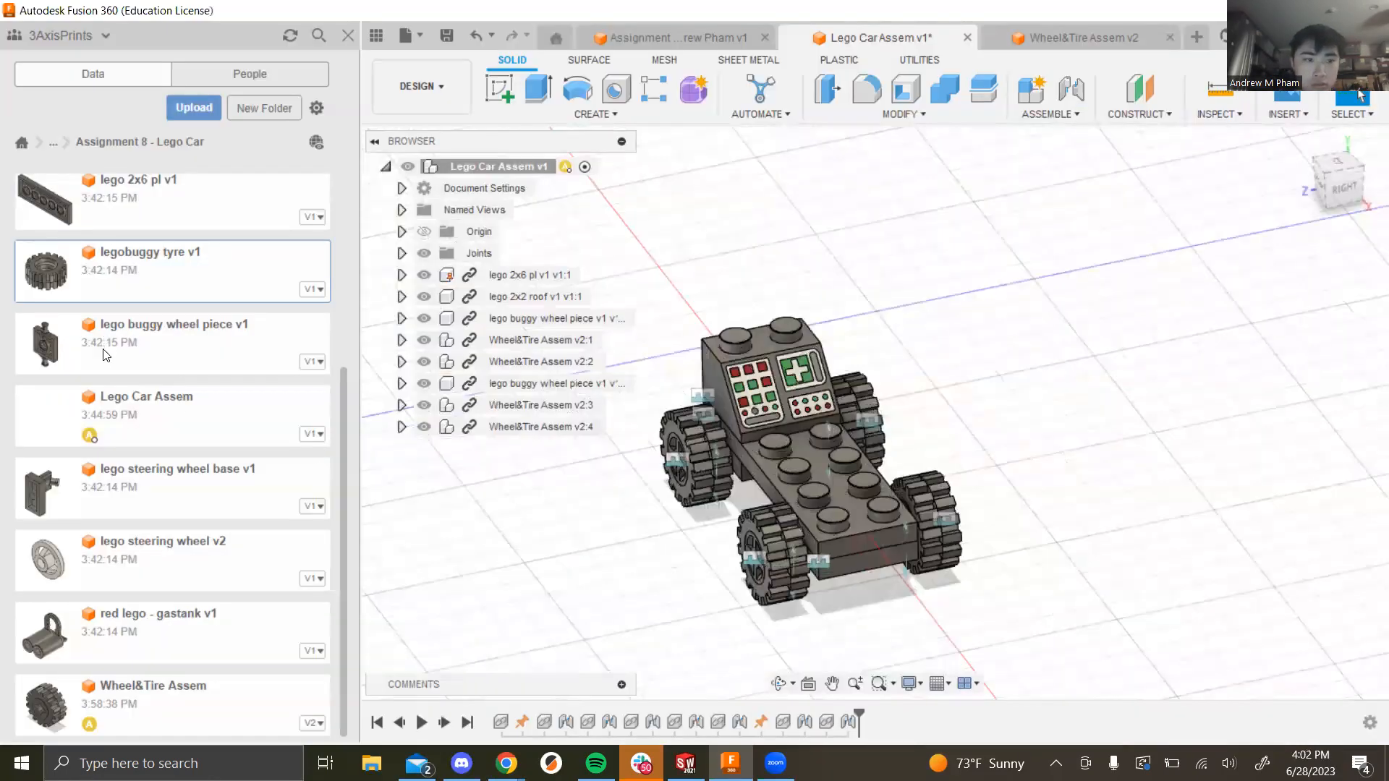
pyautogui.scroll(4, 146, 441)
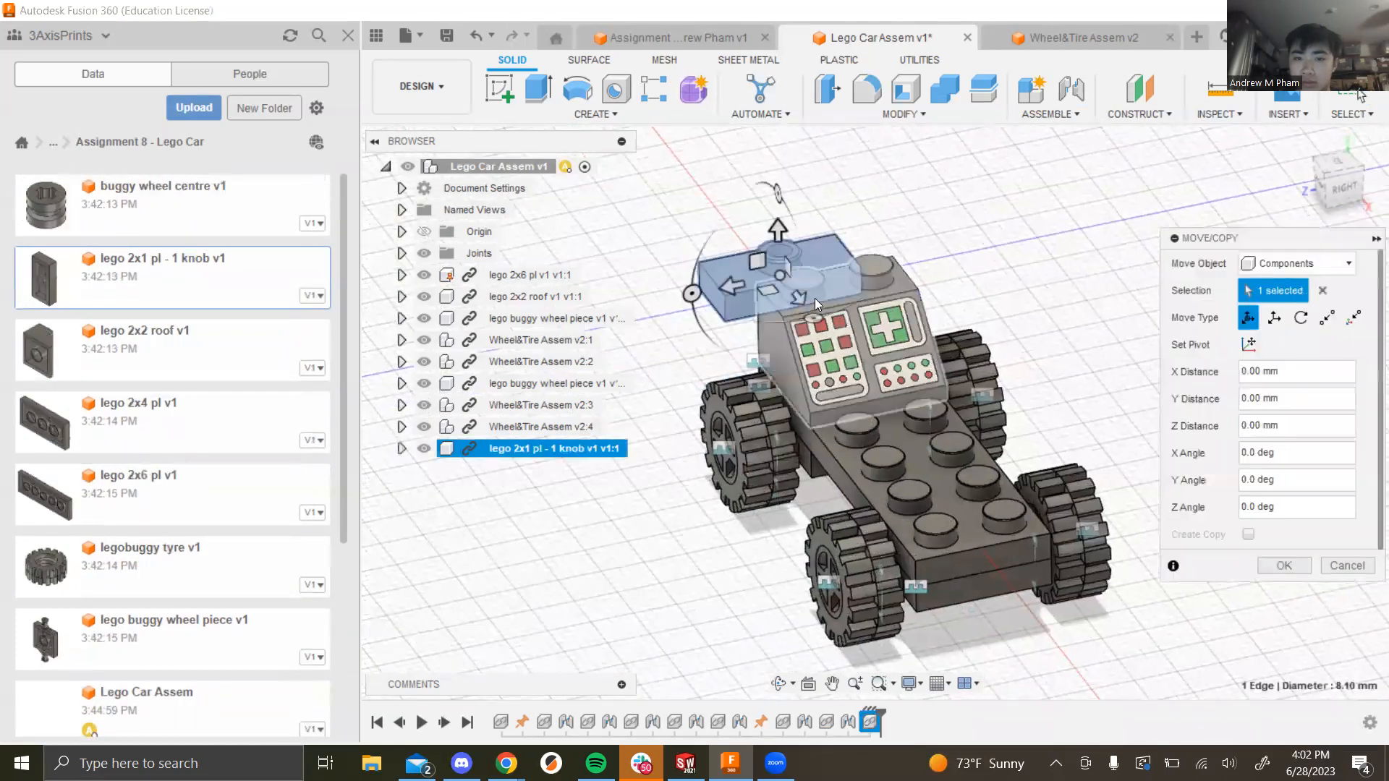
# Step: Move the lego 2x1 pl - 1 knob piece below the car and joint it to the chassis
pyautogui.moveTo(800, 299); pyautogui.dragTo(1067, 640)
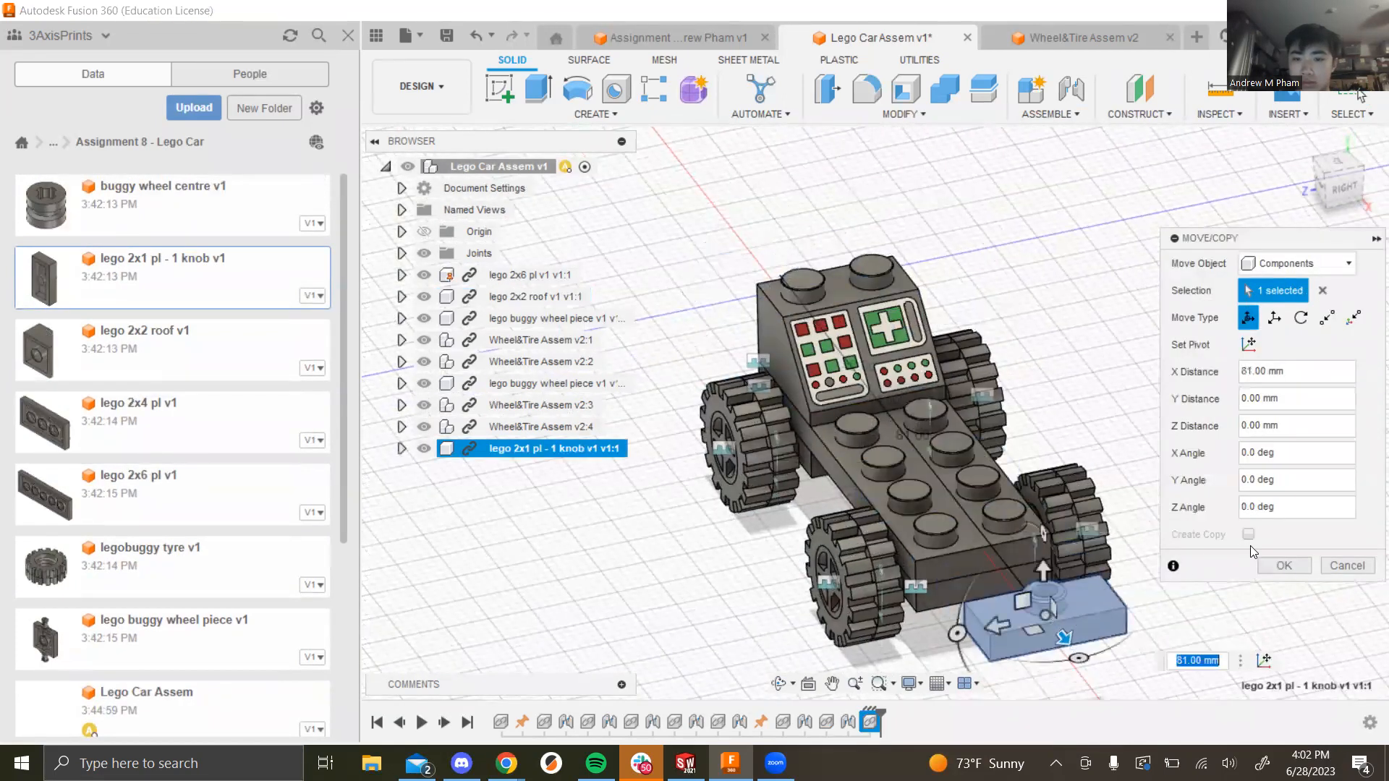
pyautogui.click(1285, 565)
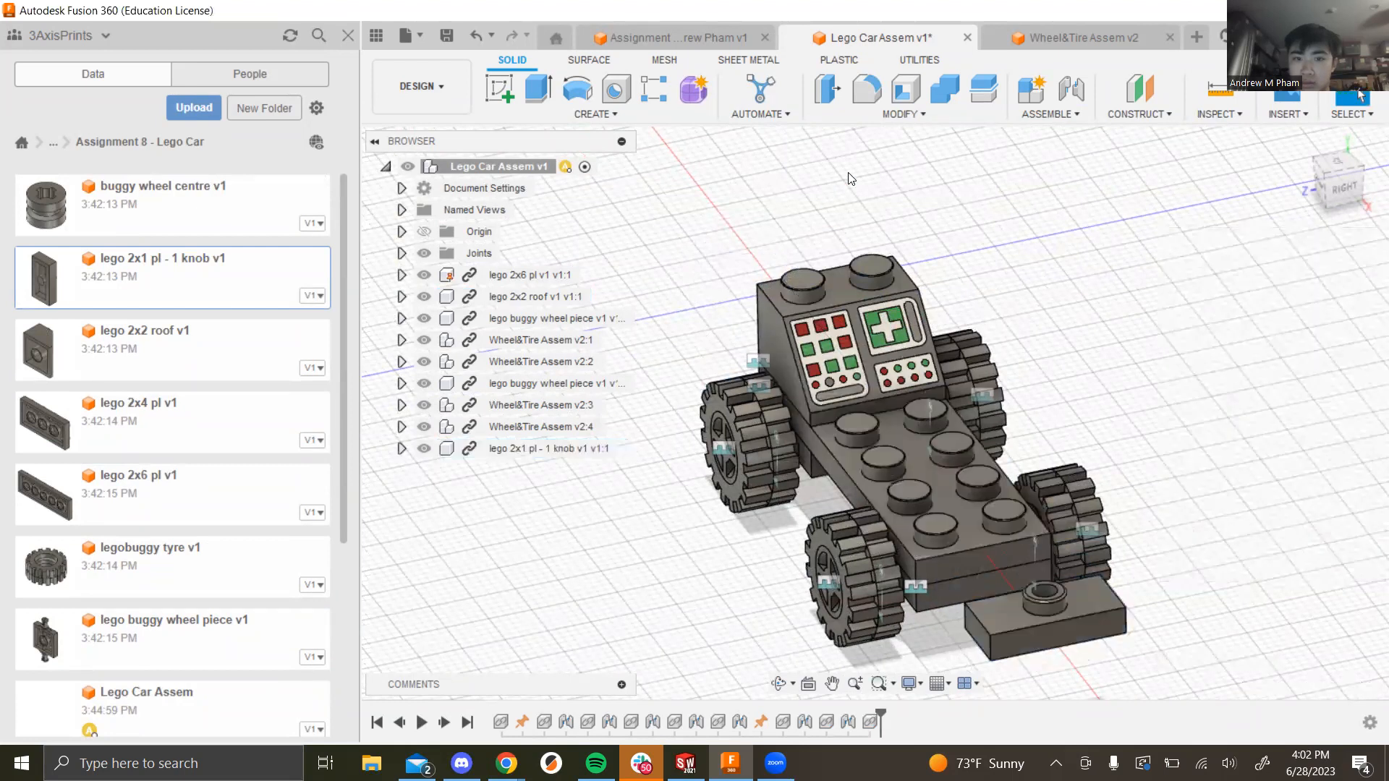
pyautogui.click(1076, 115)
pyautogui.click(1082, 147)
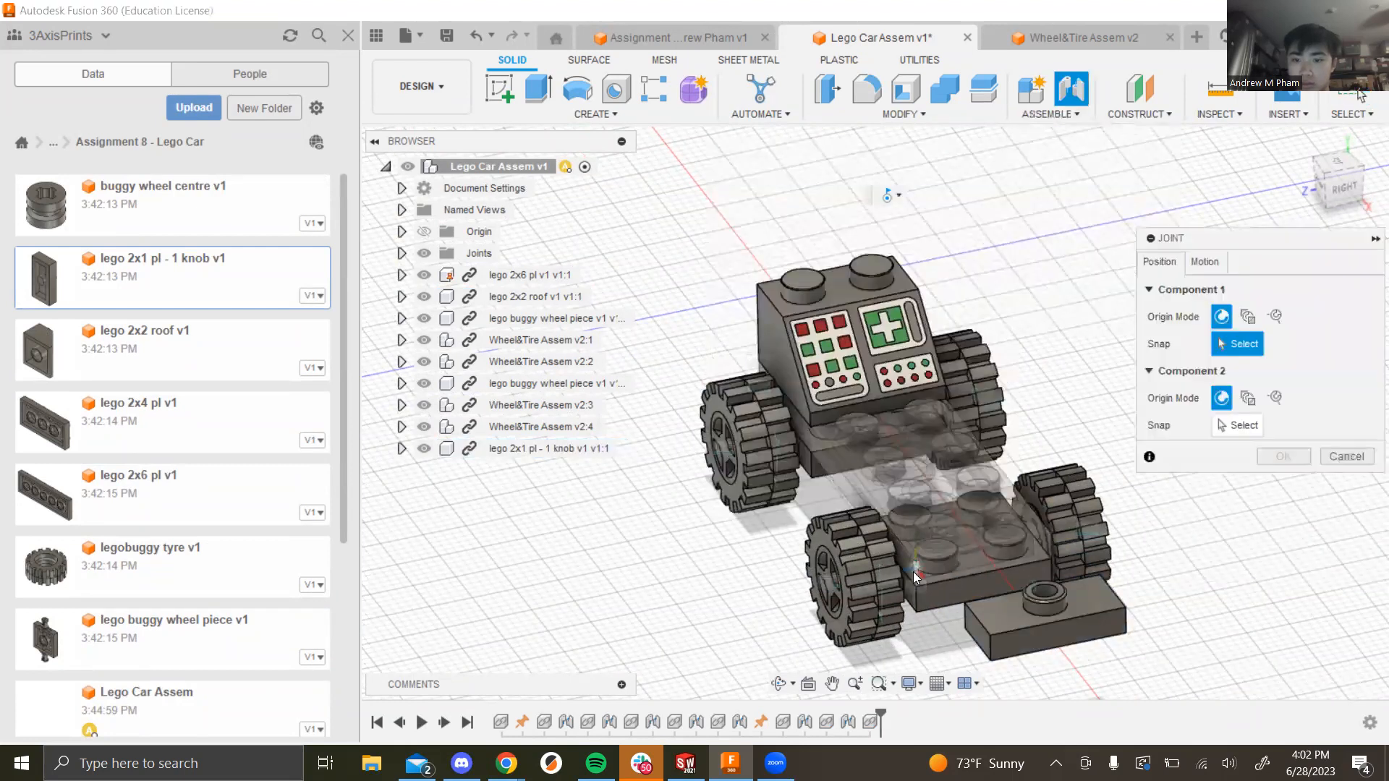
pyautogui.click(917, 558)
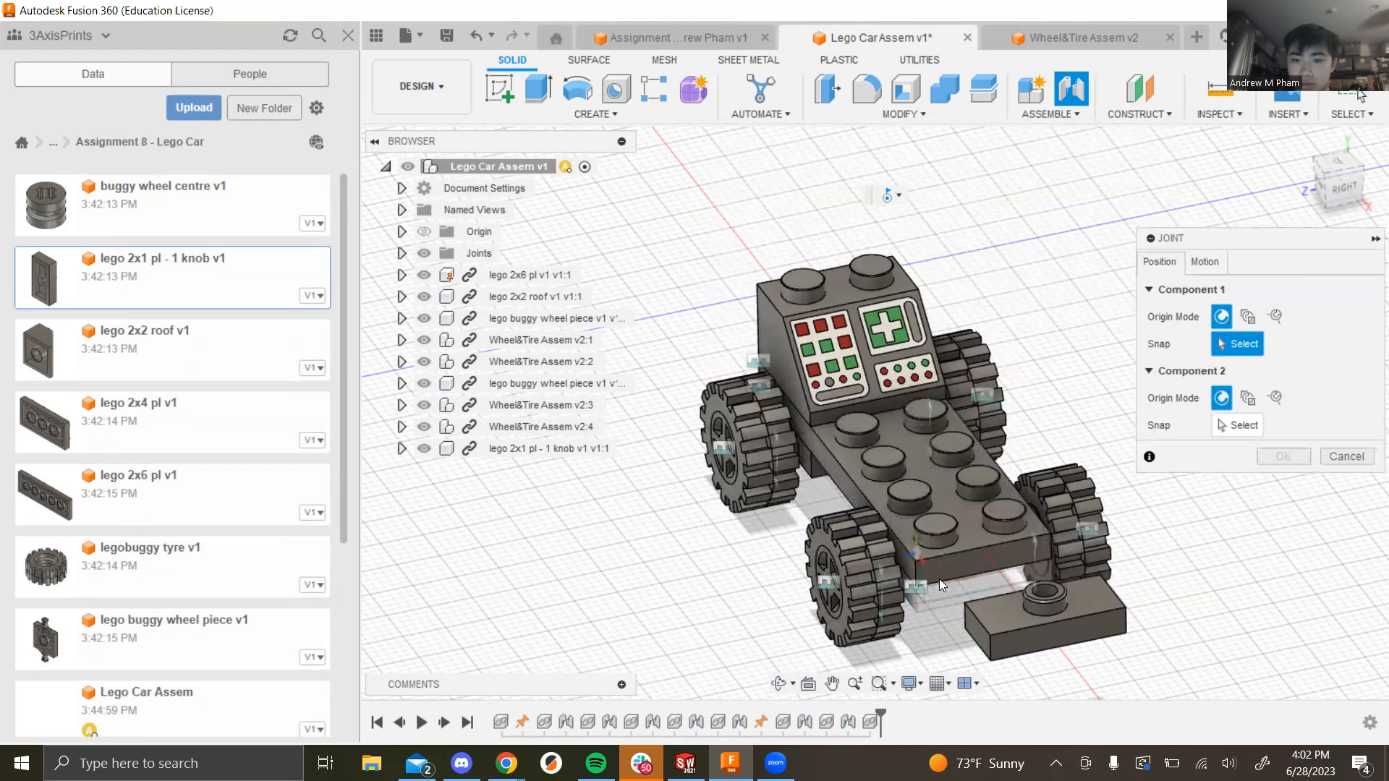
pyautogui.click(990, 661)
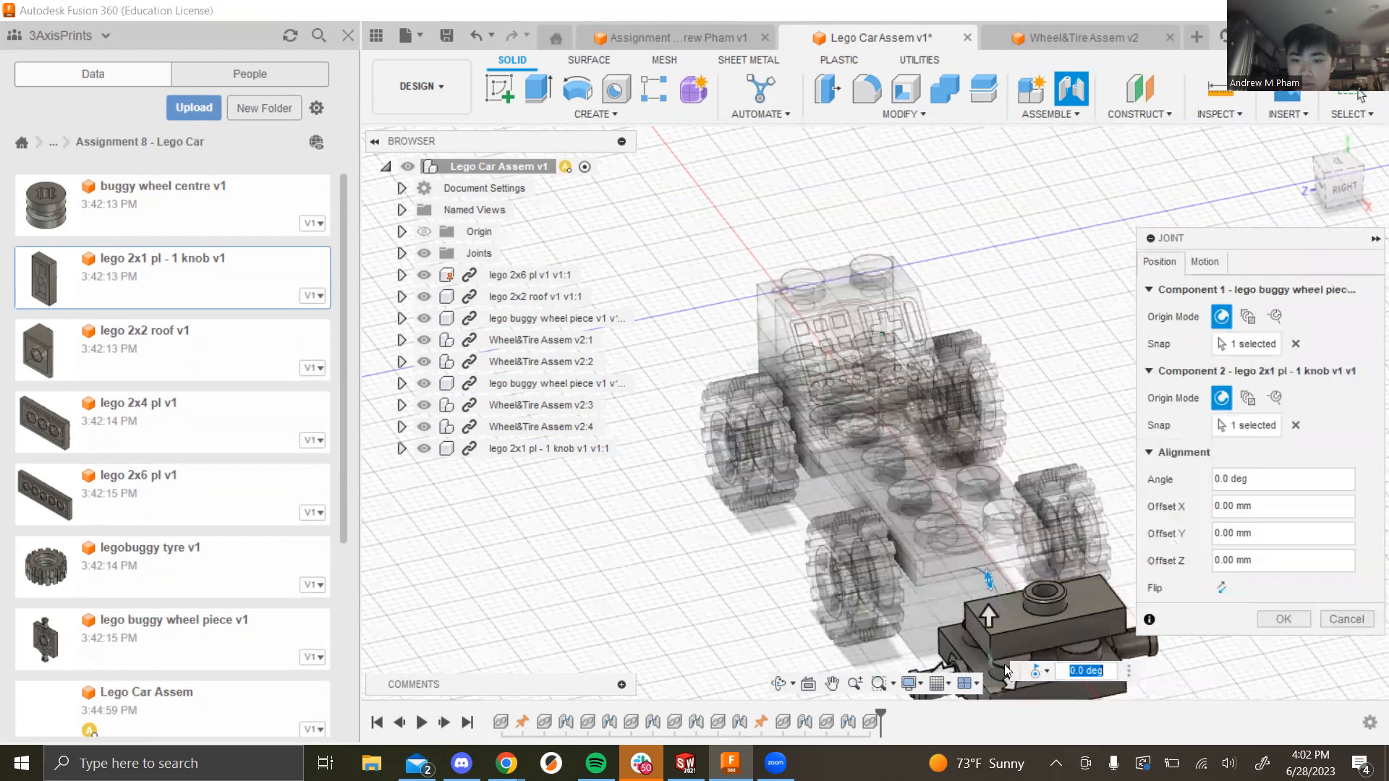
pyautogui.click(1277, 620)
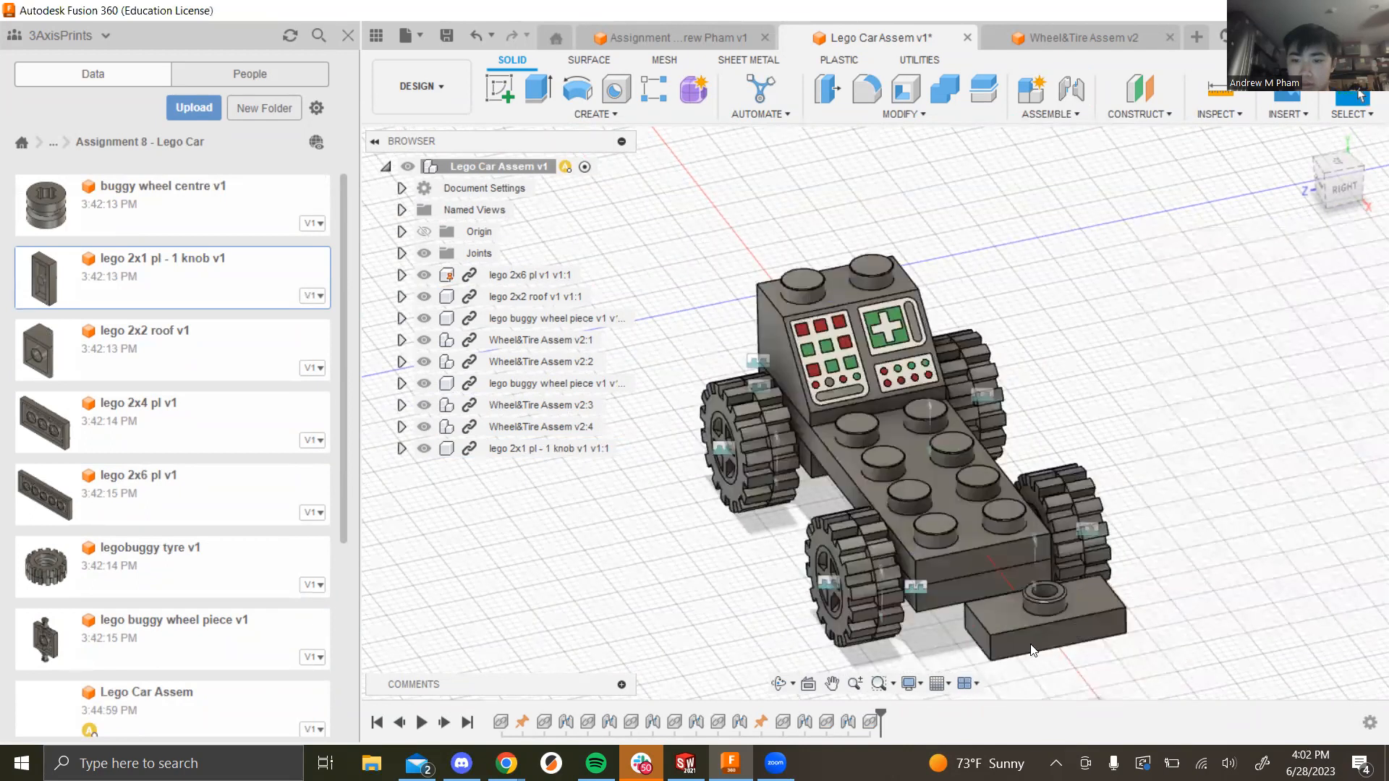
# Step: Redo the joint, seating the knob piece's lower edge onto the 2x6 plate
pyautogui.click(1052, 114)
pyautogui.click(1049, 154)
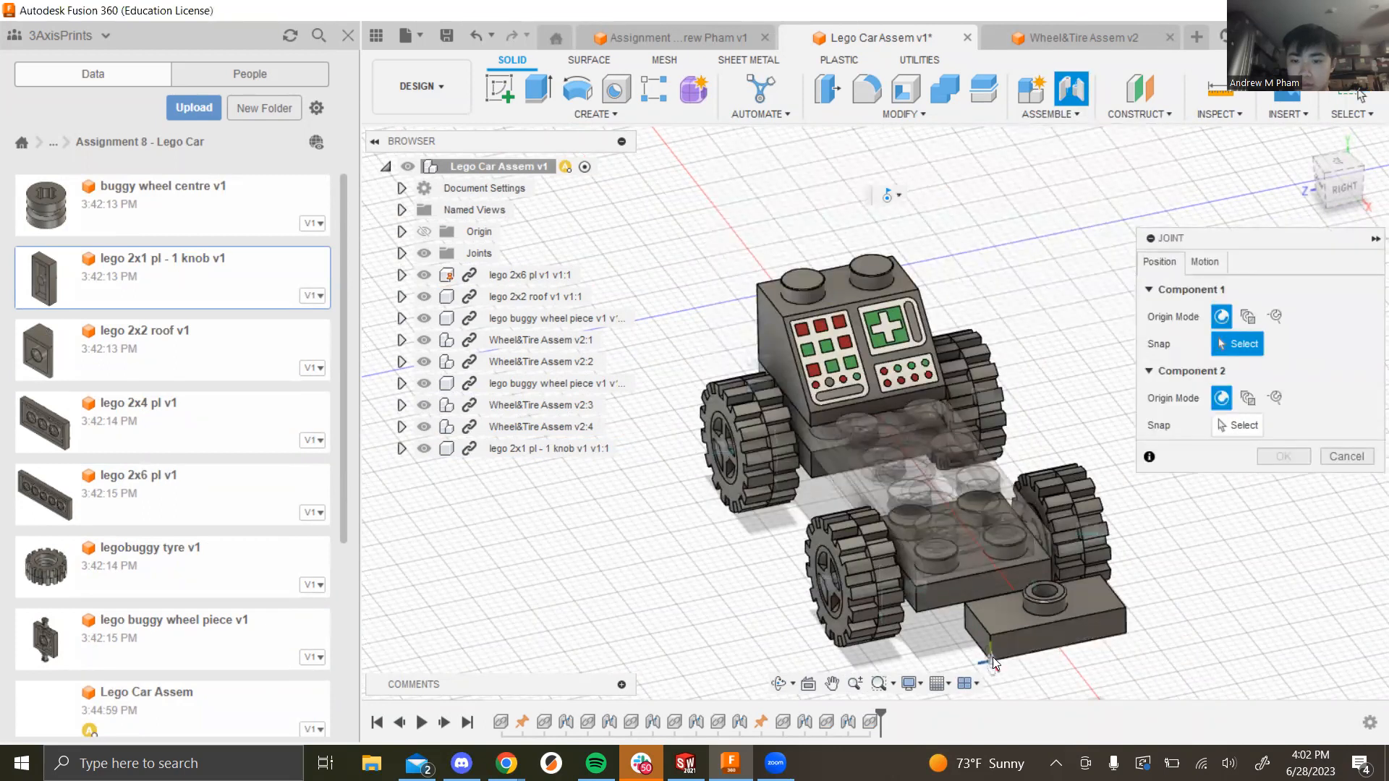
pyautogui.click(992, 657)
pyautogui.click(916, 563)
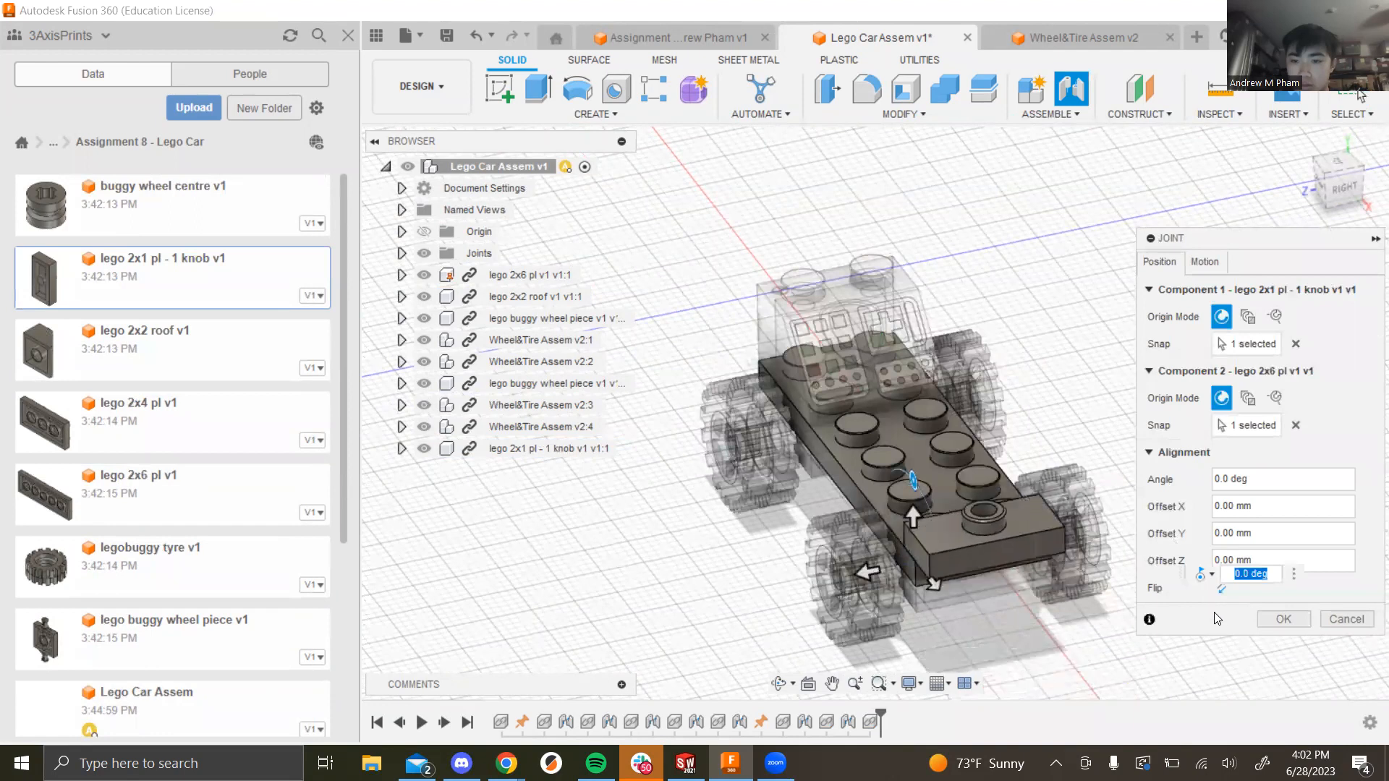
pyautogui.click(1280, 619)
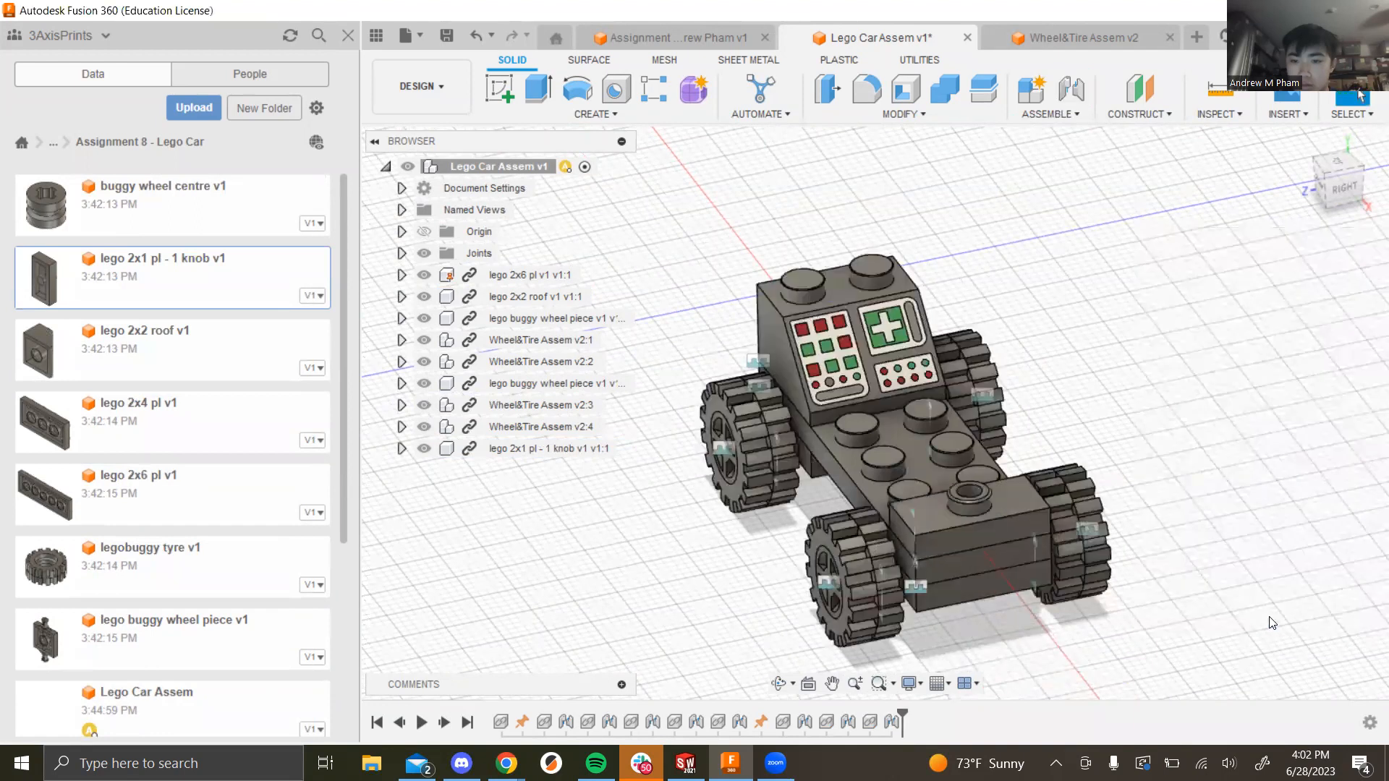
# Step: Edit the newest joint in the timeline and change its motion type to Rigid
pyautogui.rightClick(882, 720)
pyautogui.click(928, 558)
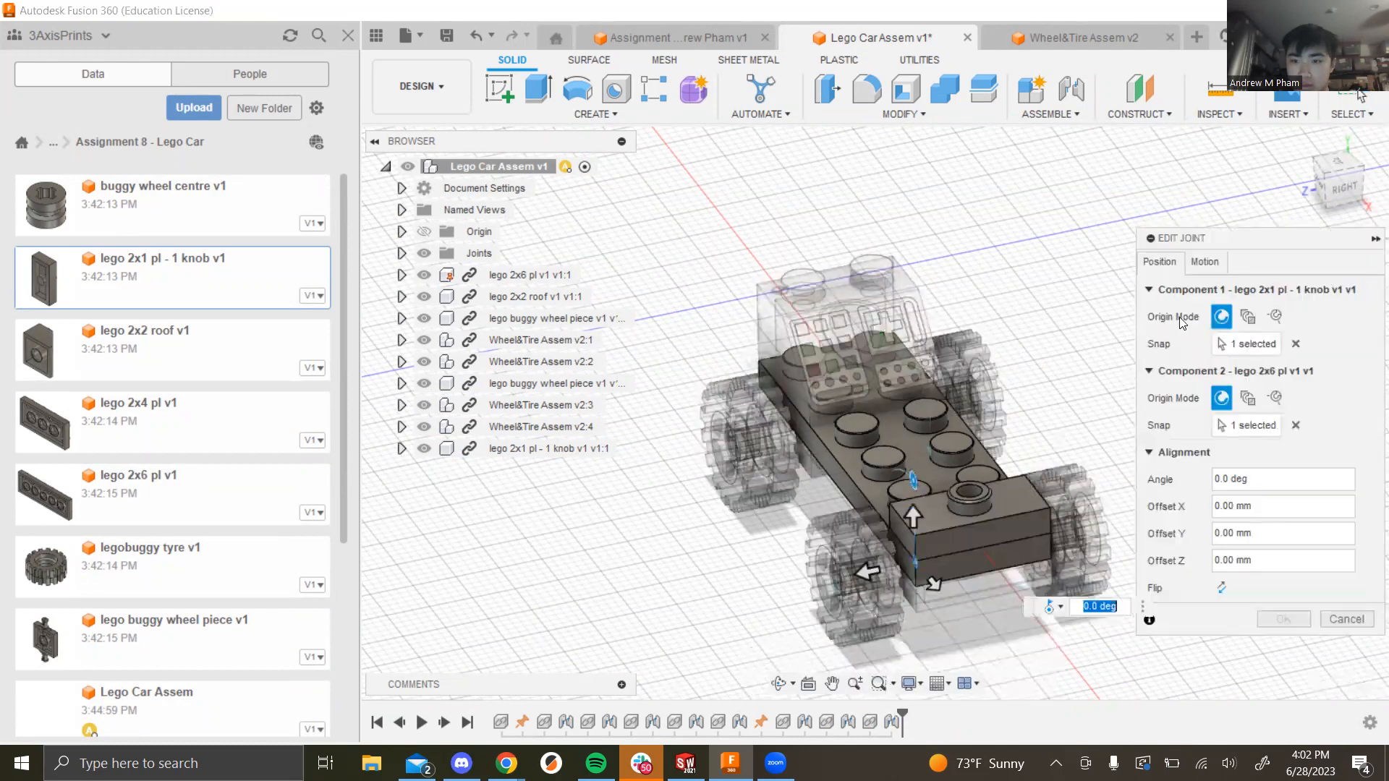
pyautogui.click(1204, 261)
pyautogui.click(1291, 290)
pyautogui.click(1258, 304)
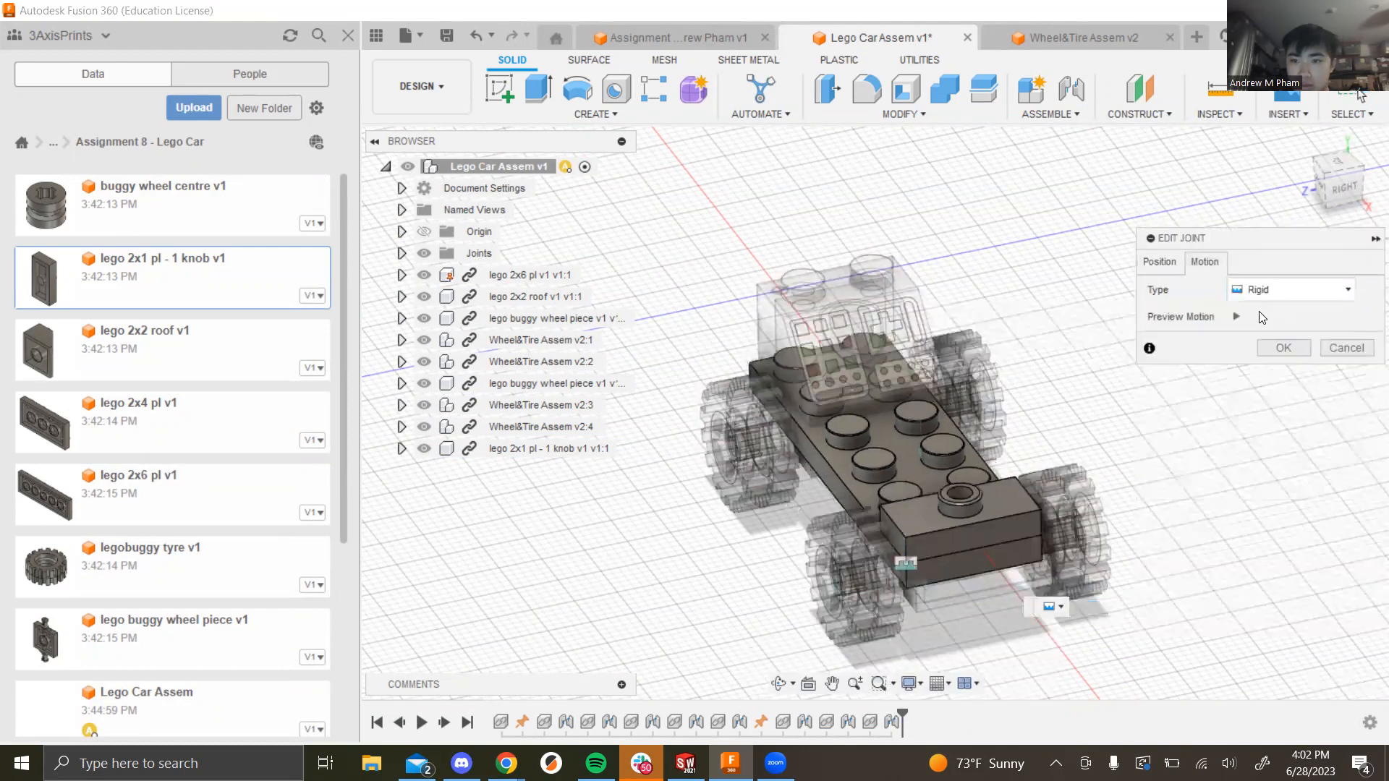
pyautogui.click(1283, 348)
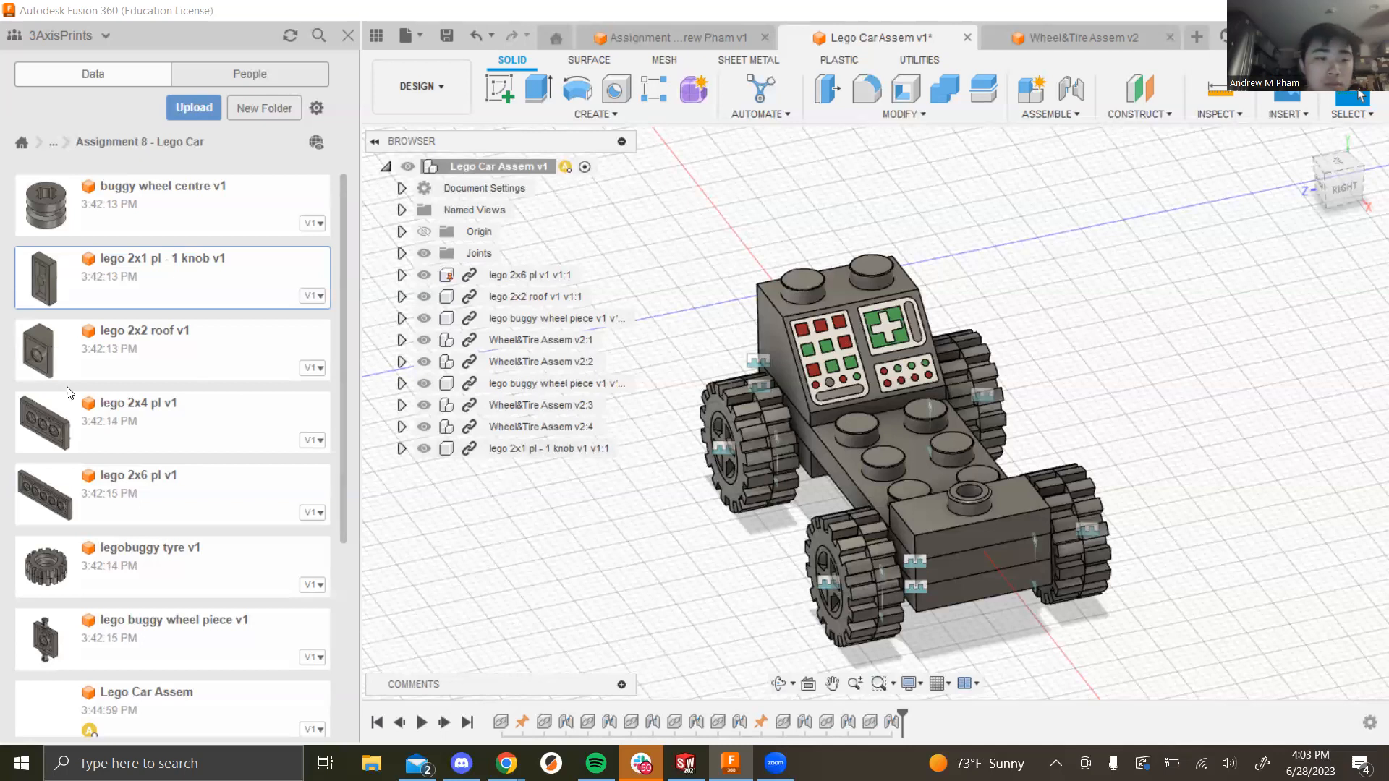
# Step: Move the red gas tank 63 mm along X and rotate it -85° about Y
pyautogui.scroll(-4, 109, 517)
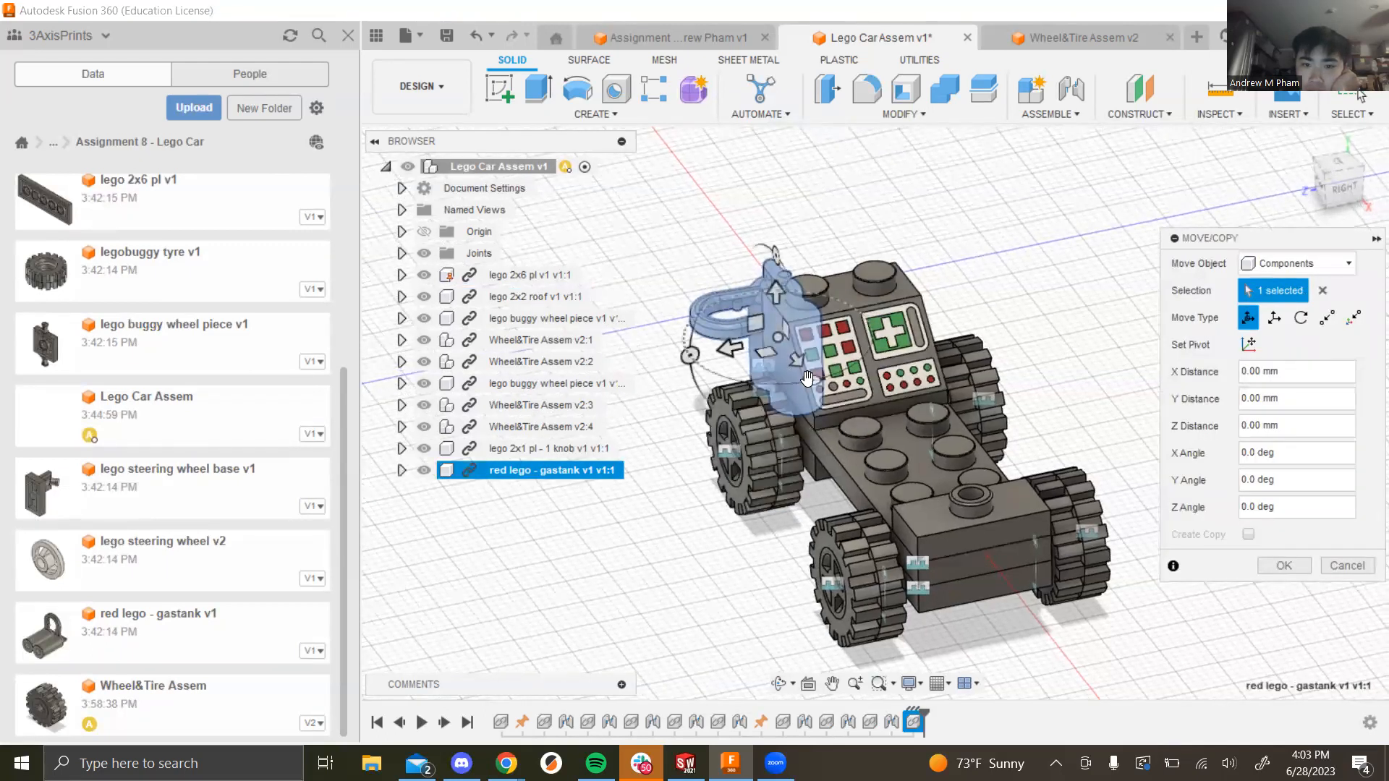
pyautogui.moveTo(815, 381); pyautogui.dragTo(1014, 640)
pyautogui.moveTo(893, 616); pyautogui.dragTo(868, 626)
pyautogui.click(1267, 564)
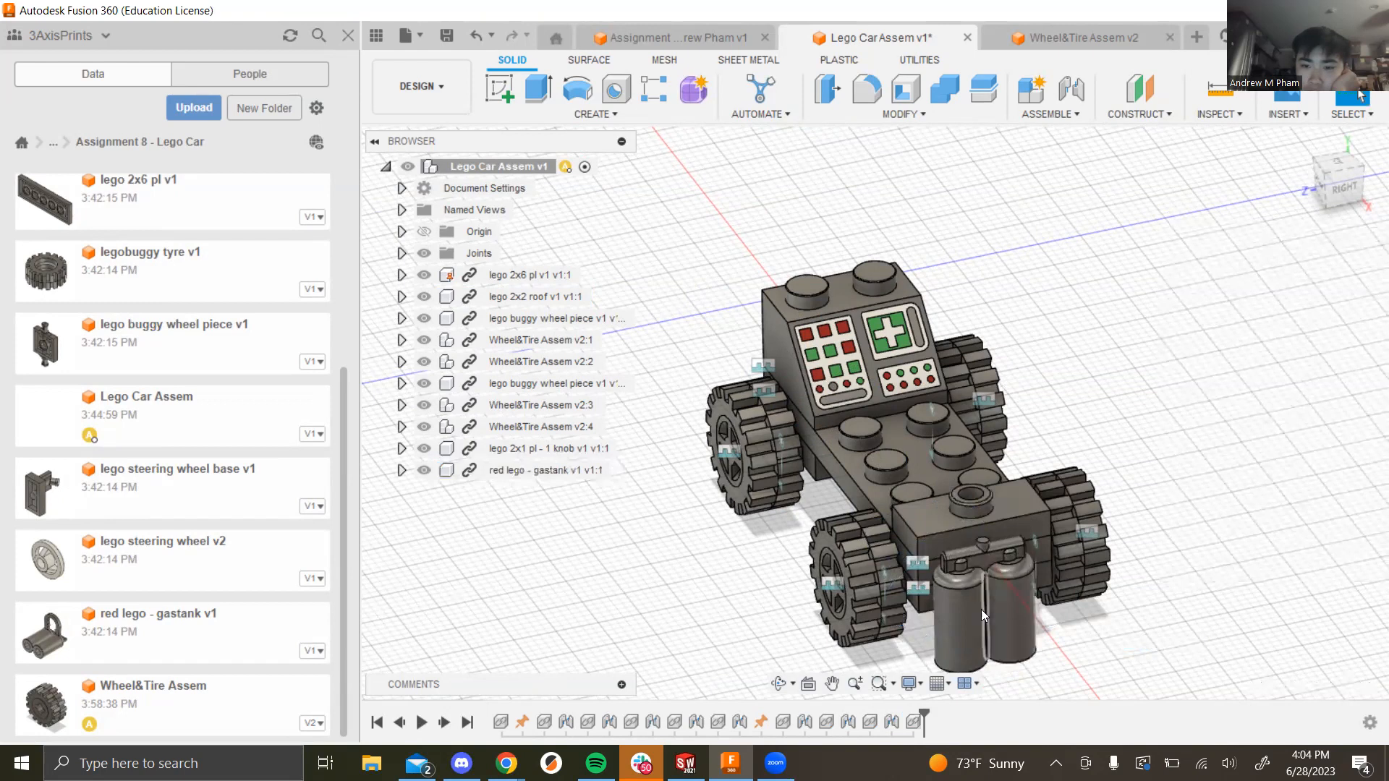
# Step: Lower the gas tank 13 mm along Z with Move/Copy
pyautogui.keyDown('shift'); pyautogui.moveTo(1063, 591); pyautogui.dragTo(580, 472, button='middle'); pyautogui.keyUp('shift')
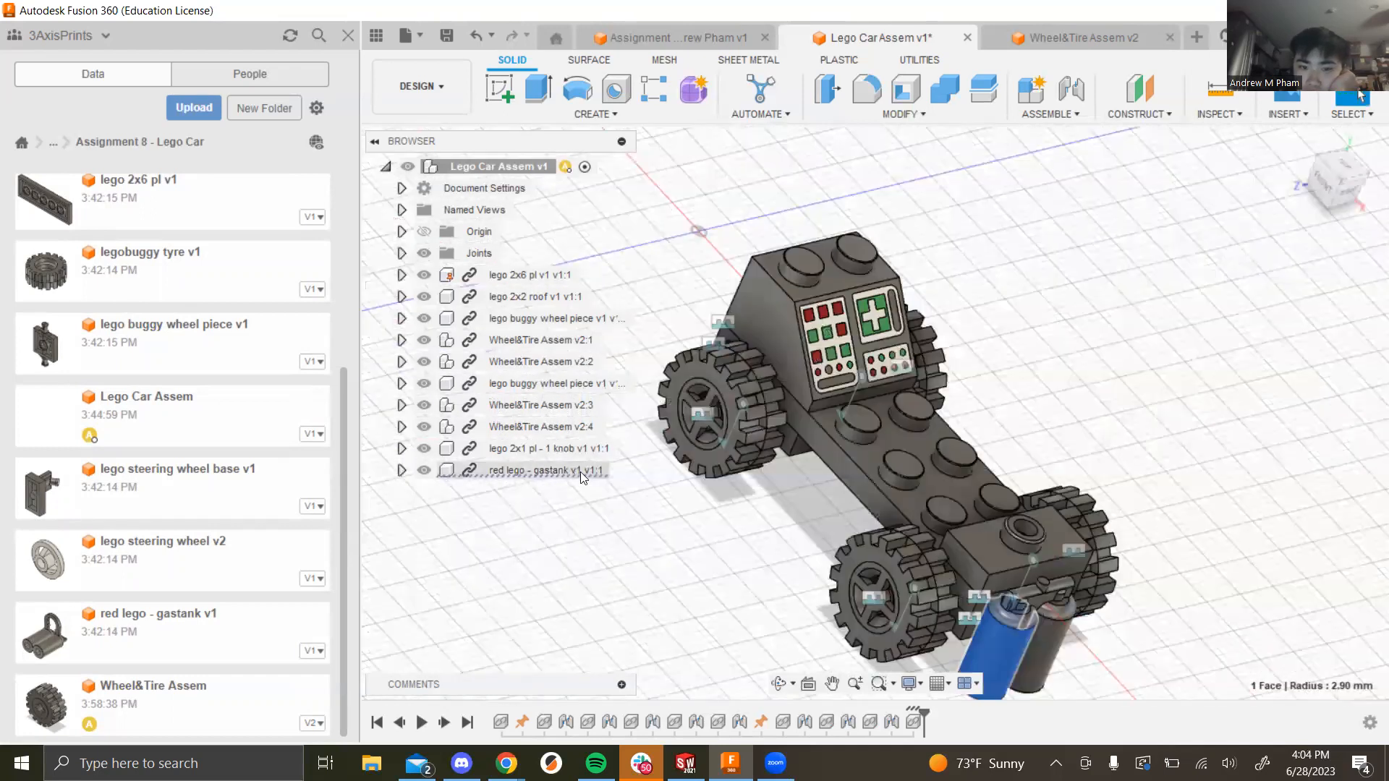
pyautogui.rightClick(580, 472)
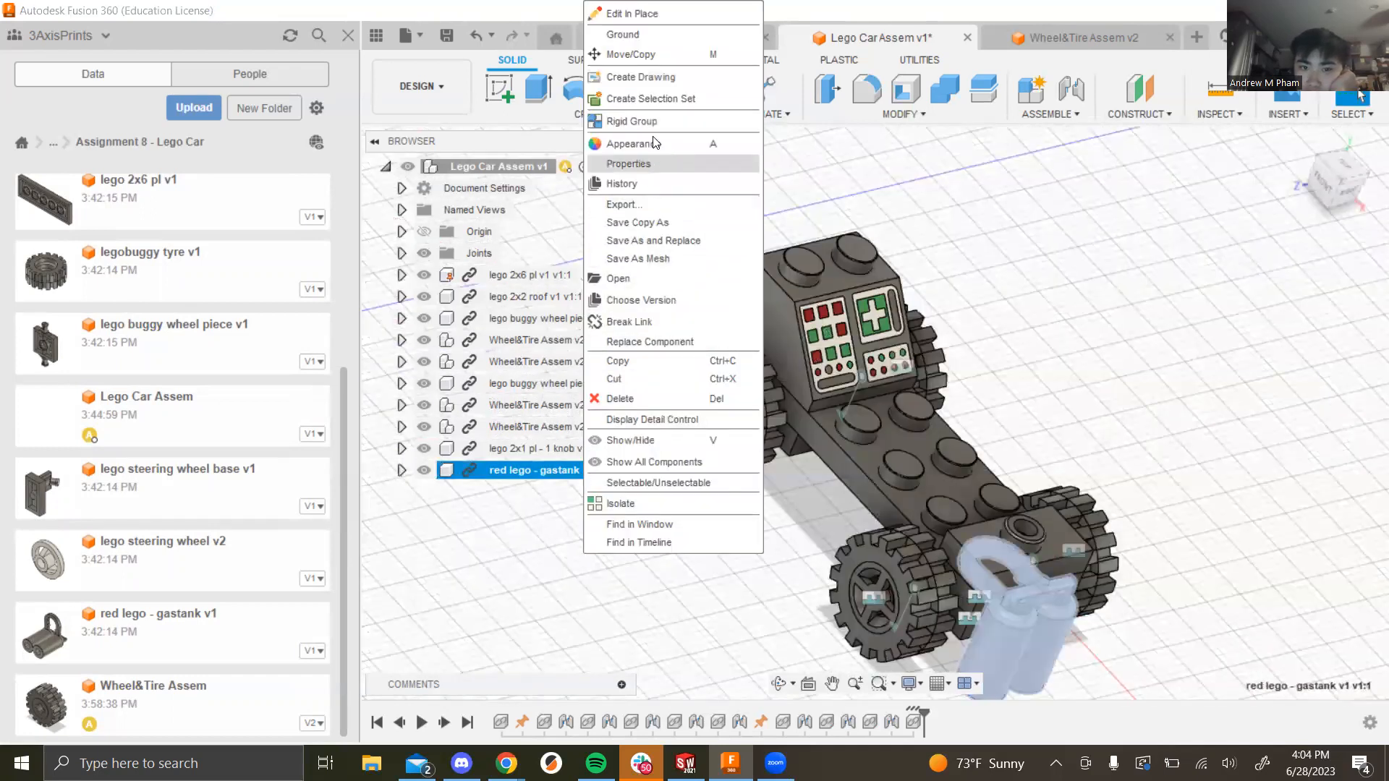
pyautogui.click(636, 54)
pyautogui.moveTo(988, 626); pyautogui.dragTo(1256, 624)
pyautogui.click(1262, 620)
pyautogui.keyDown('shift'); pyautogui.moveTo(978, 597); pyautogui.dragTo(1071, 549, button='middle'); pyautogui.keyUp('shift')
pyautogui.scroll(8, 1039, 484)
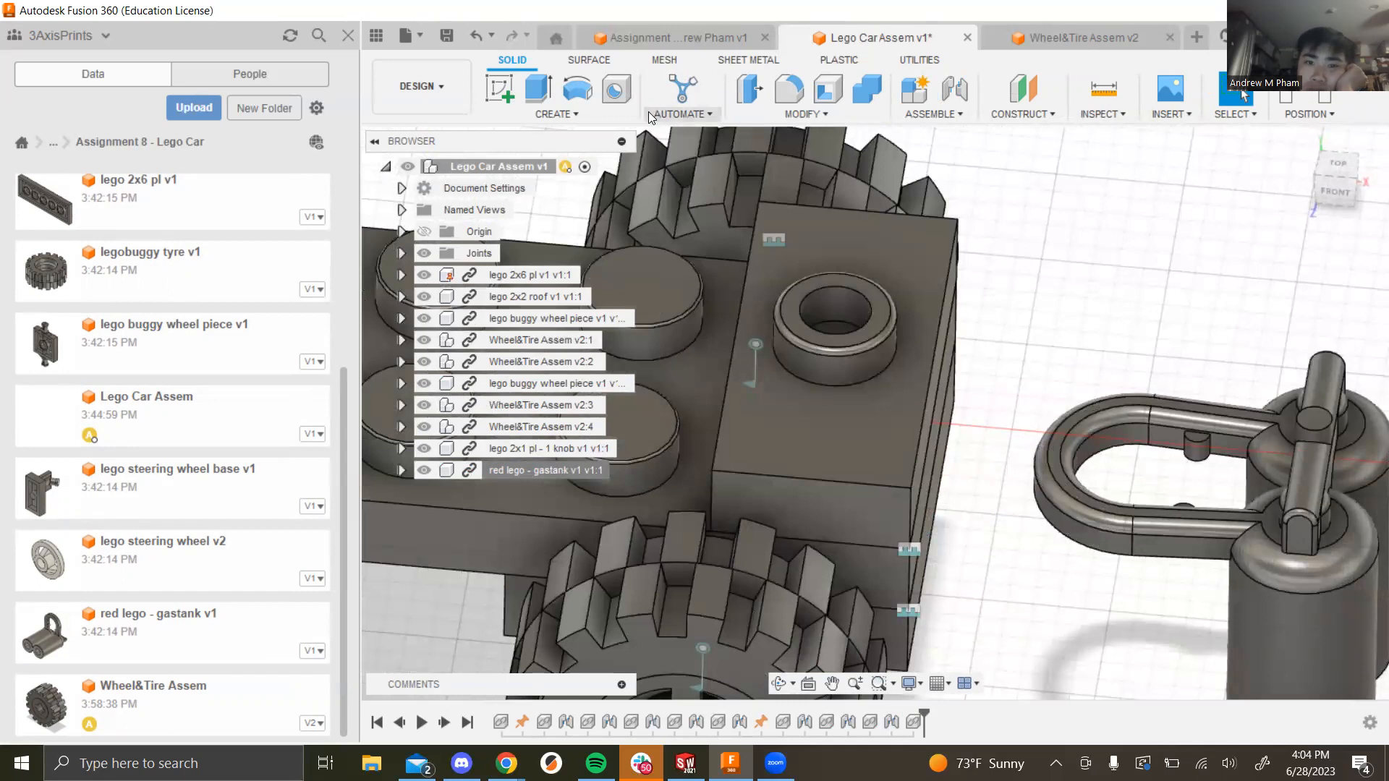
# Step: Rigidly joint the gas tank's snap point to the rear knob's stud at -90°
pyautogui.click(960, 114)
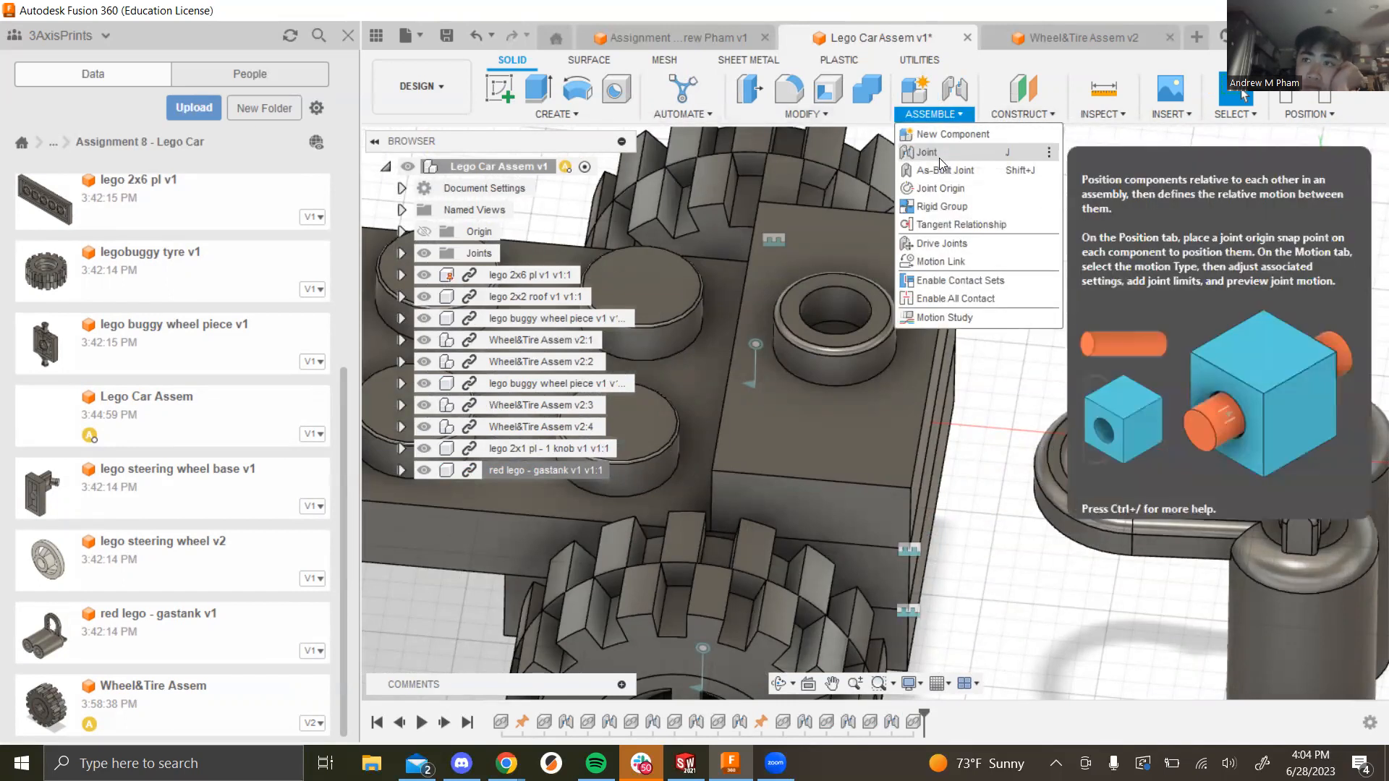
pyautogui.click(940, 151)
pyautogui.click(880, 375)
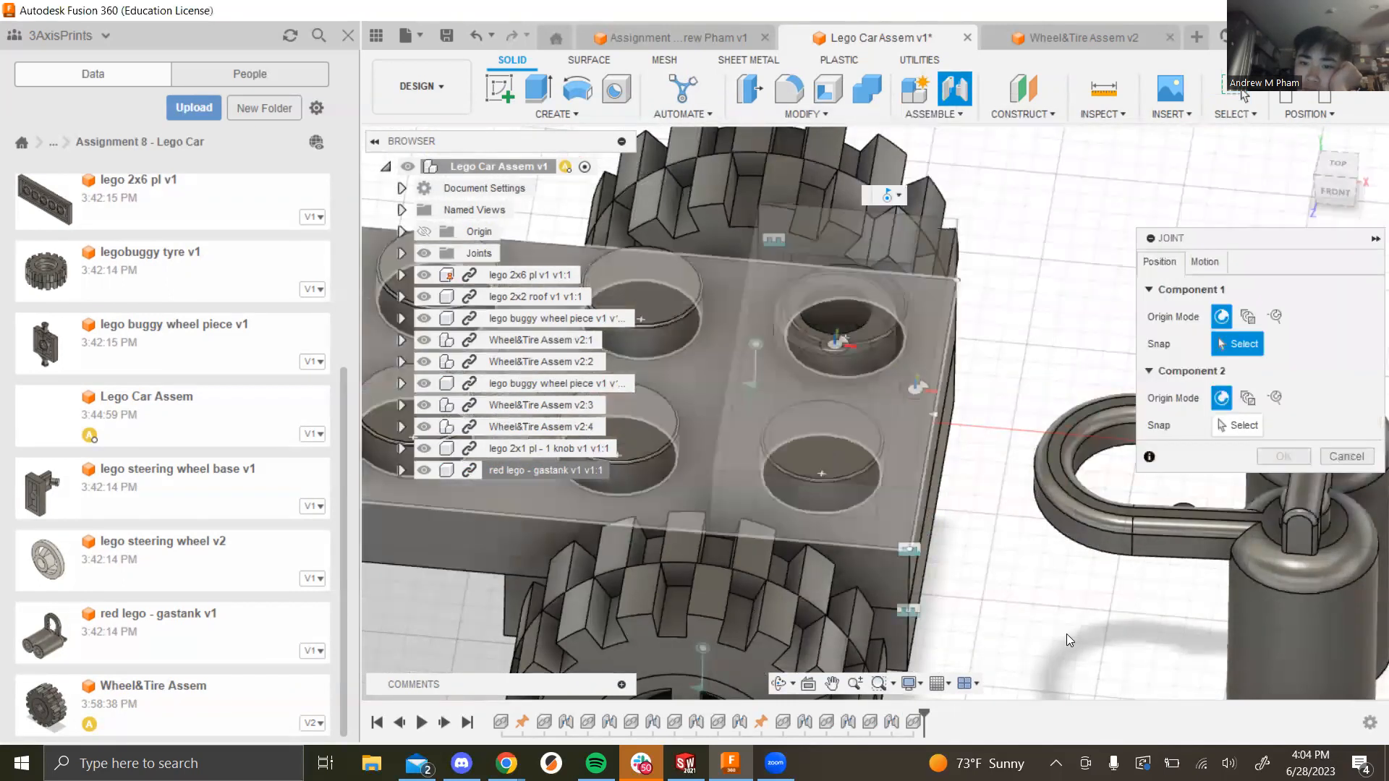
pyautogui.click(1109, 632)
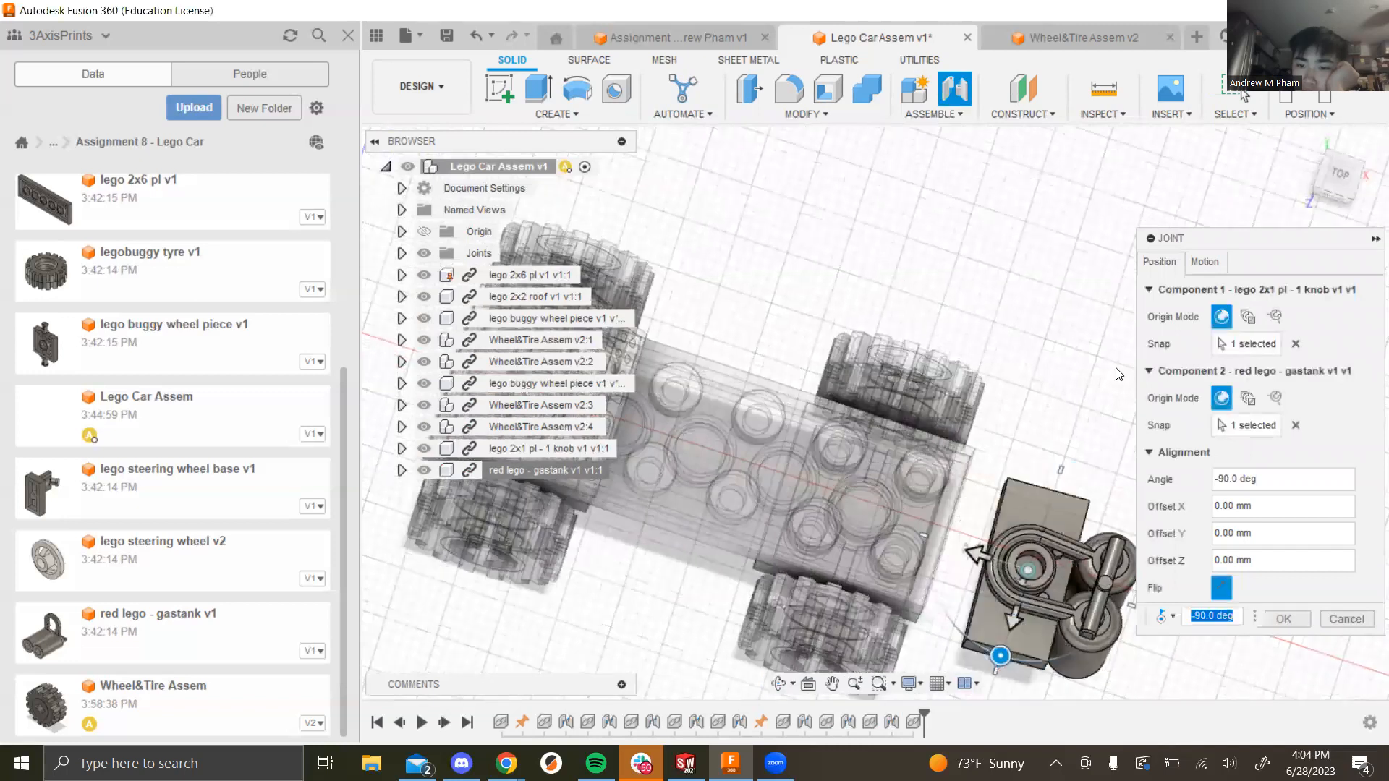
pyautogui.click(1206, 261)
pyautogui.click(1247, 300)
pyautogui.click(1258, 306)
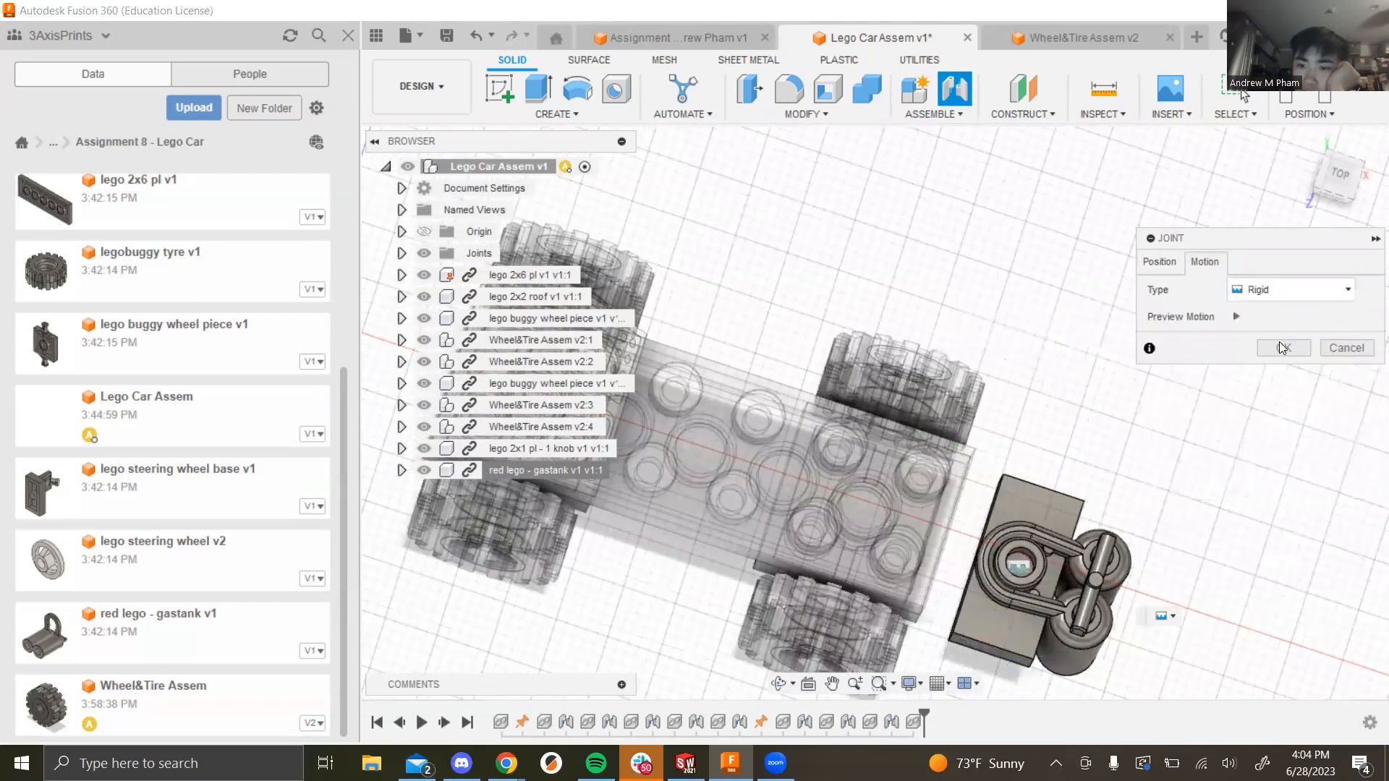
pyautogui.click(1285, 348)
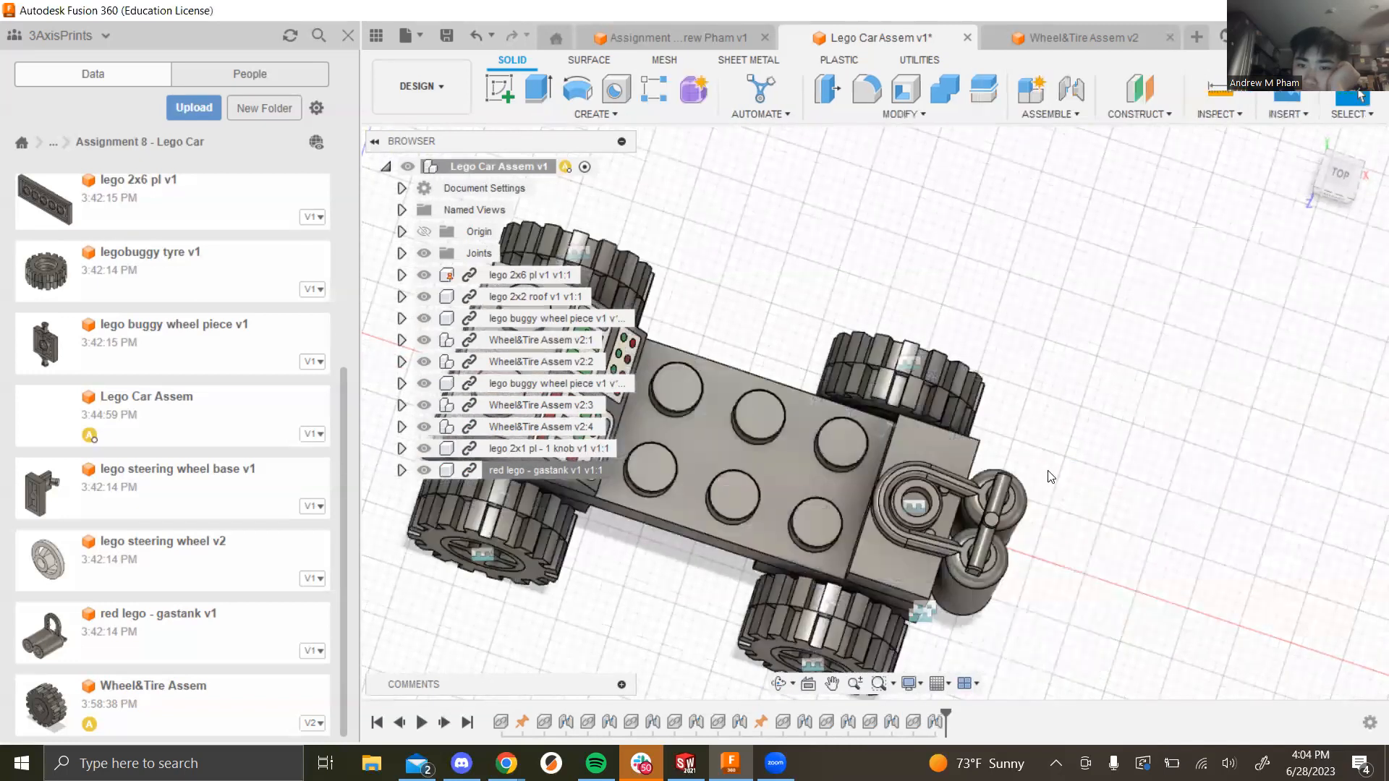
pyautogui.scroll(-5, 862, 464)
pyautogui.keyDown('shift'); pyautogui.moveTo(771, 530); pyautogui.dragTo(731, 484, button='middle'); pyautogui.keyUp('shift')
pyautogui.scroll(4, 868, 464)
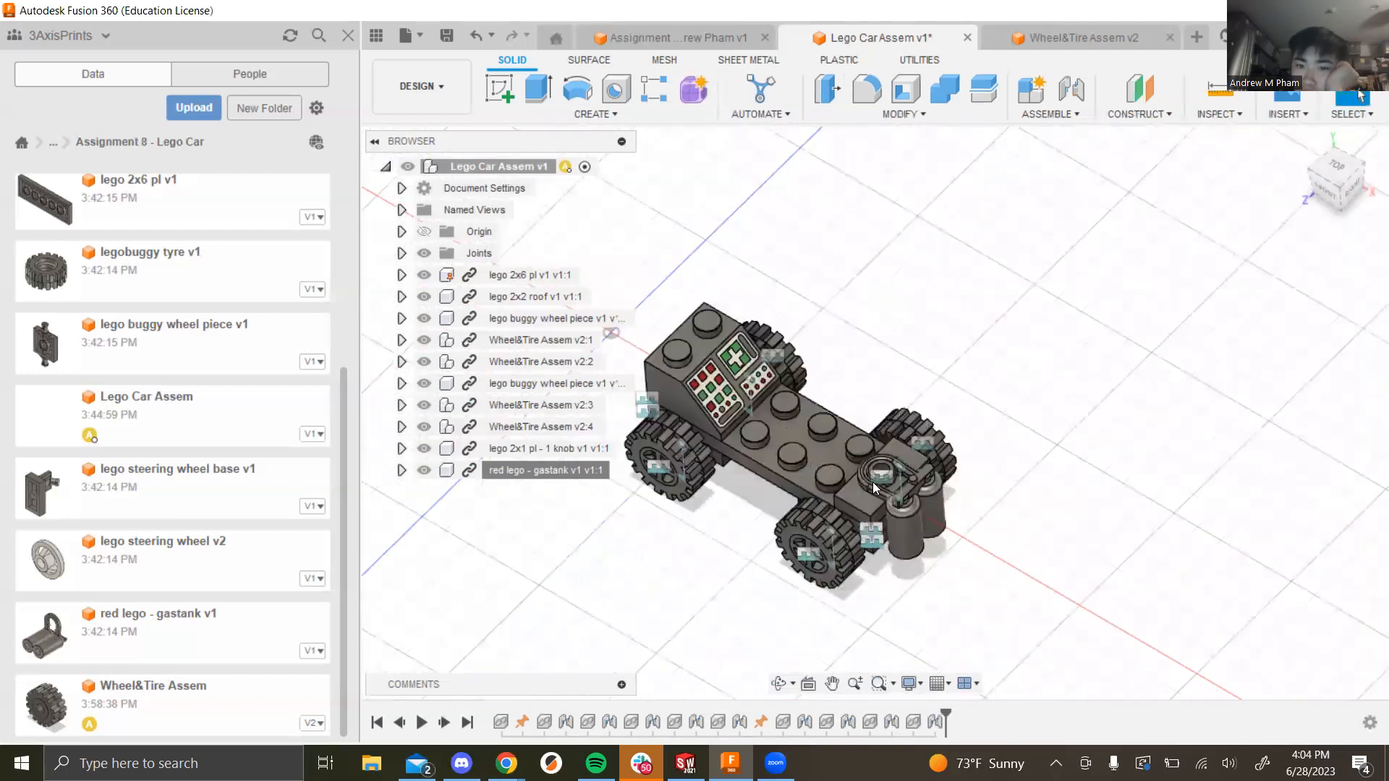
pyautogui.keyDown('shift'); pyautogui.moveTo(1118, 465); pyautogui.dragTo(1114, 383, button='middle'); pyautogui.keyUp('shift')
pyautogui.scroll(1, 809, 431)
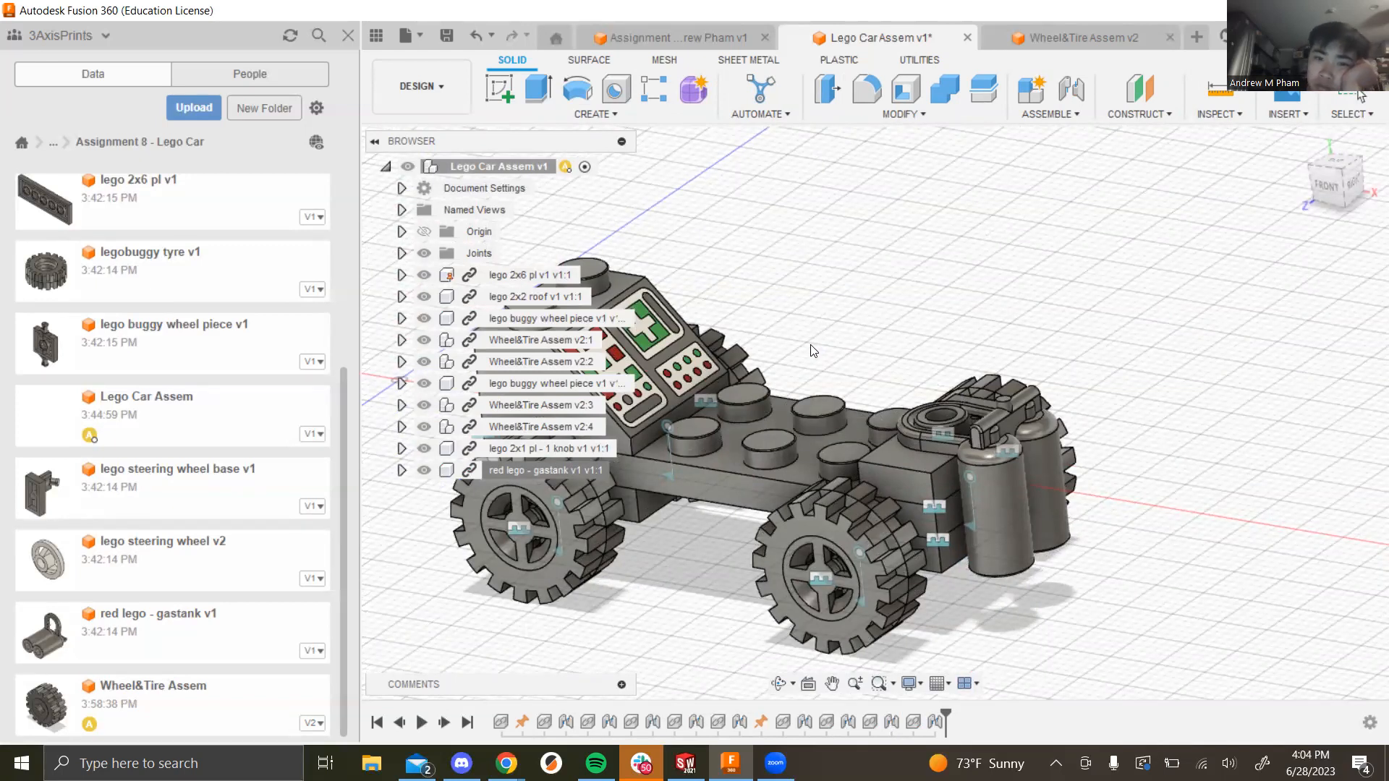
# Step: Rotate the lego steering wheel base -180° about Y and confirm its placement
pyautogui.scroll(-5, 810, 345)
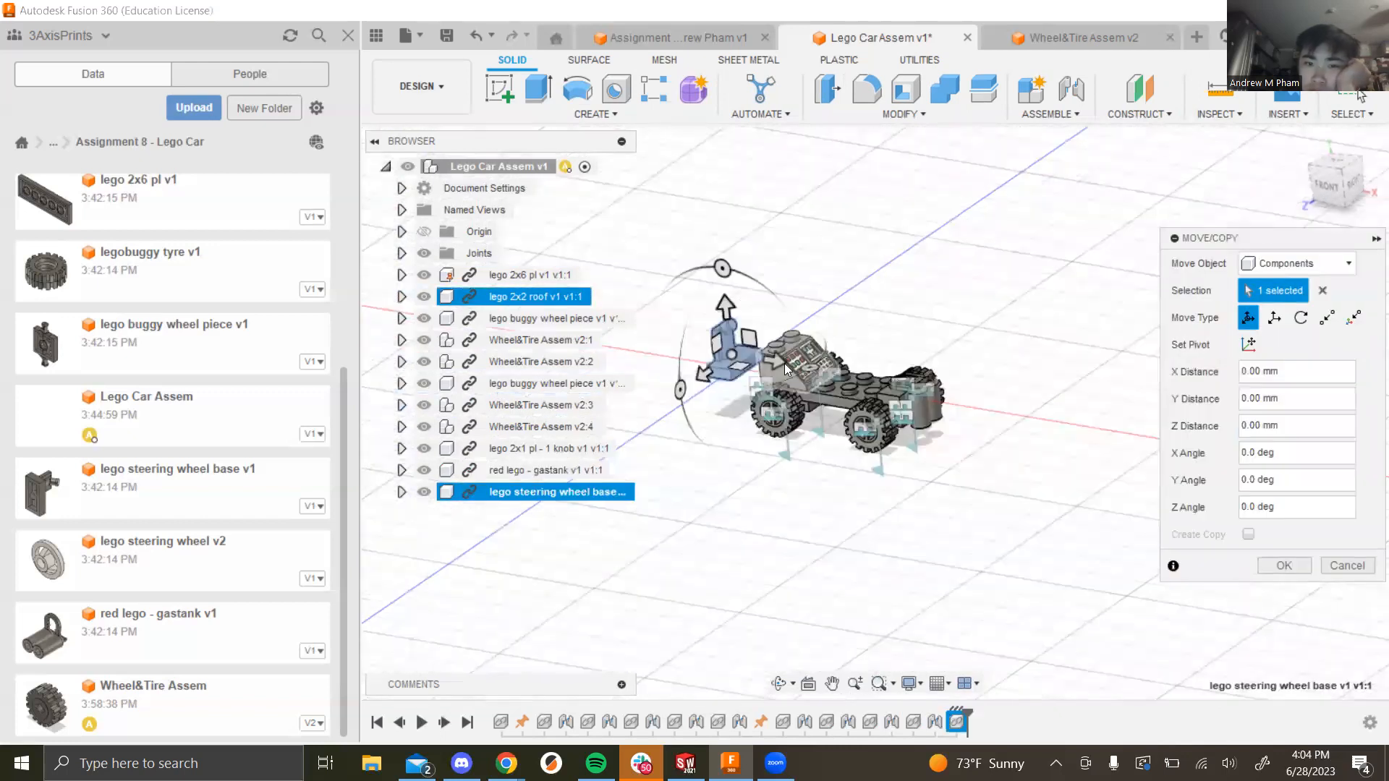
pyautogui.scroll(5, 757, 369)
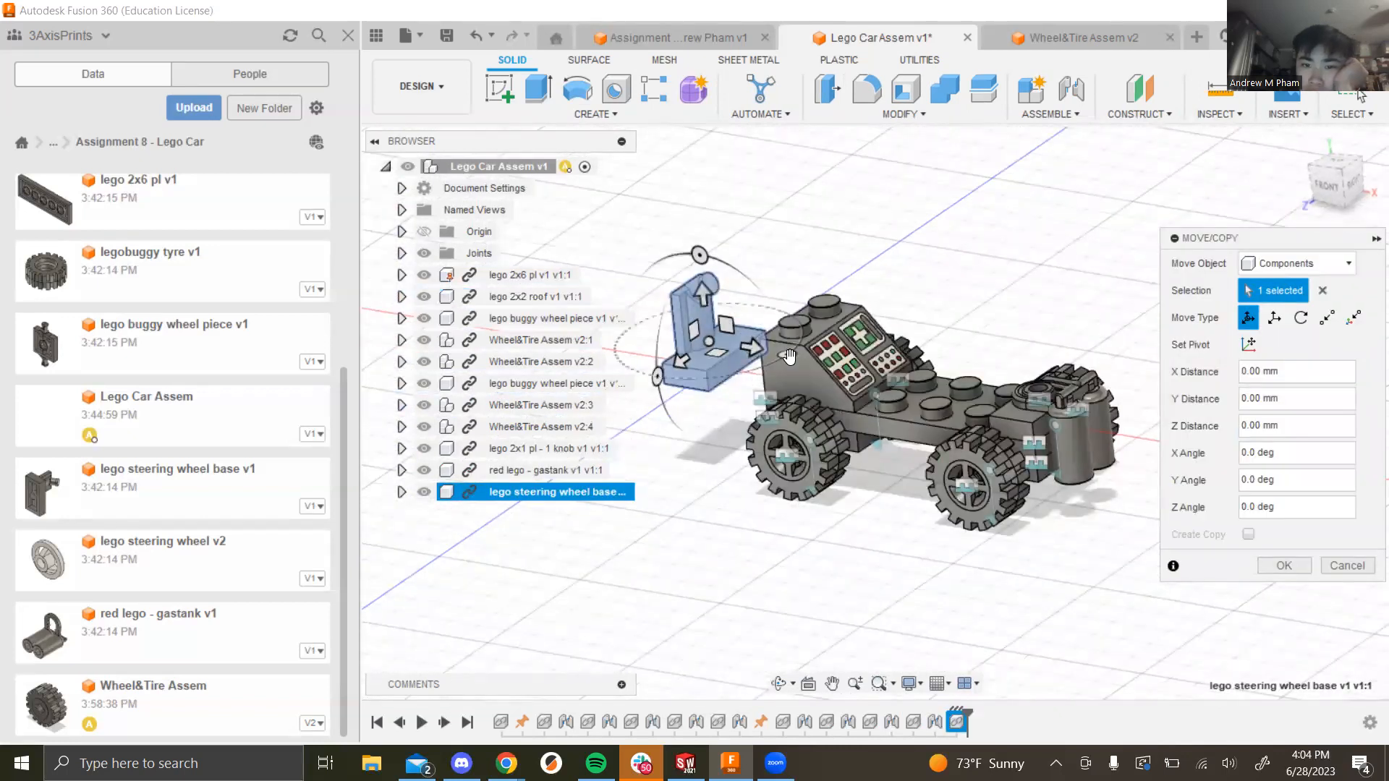
pyautogui.moveTo(657, 375); pyautogui.dragTo(626, 331)
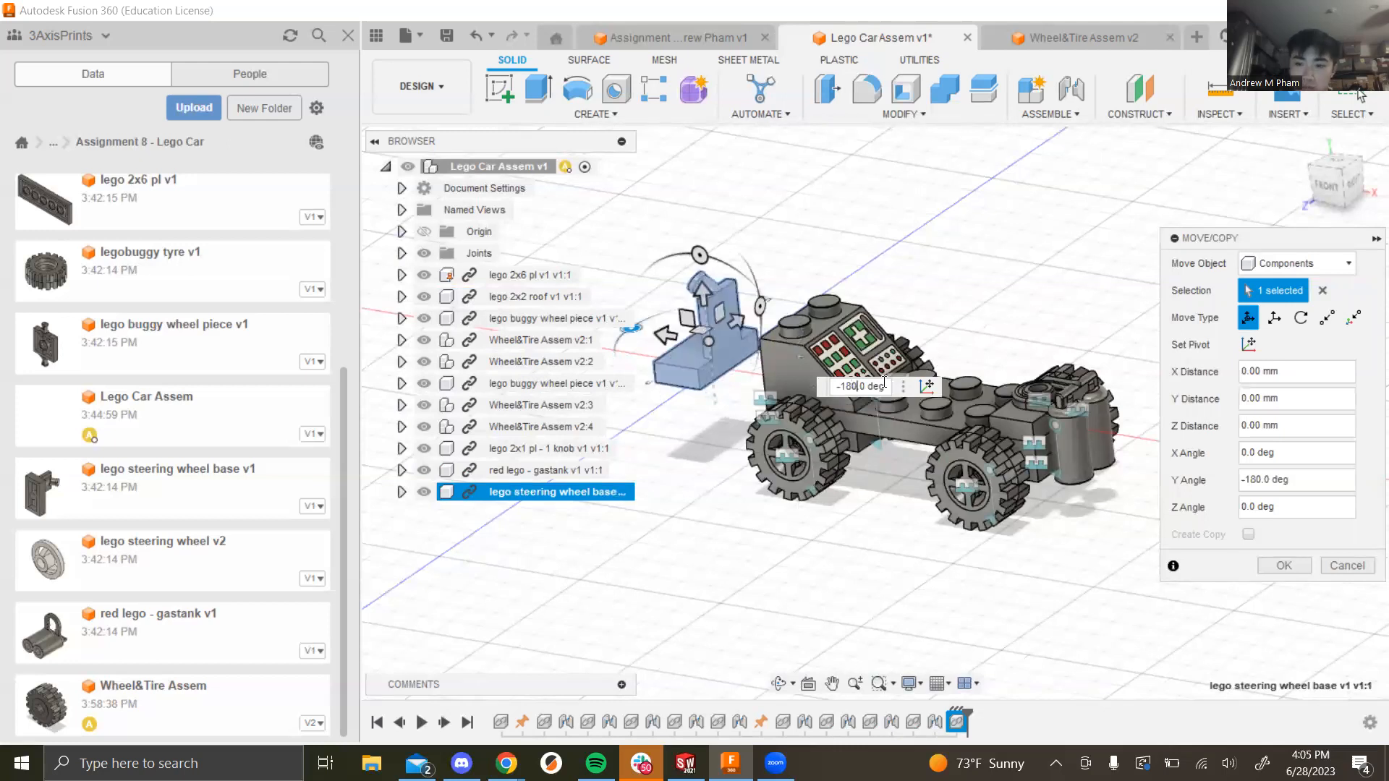
pyautogui.click(1283, 566)
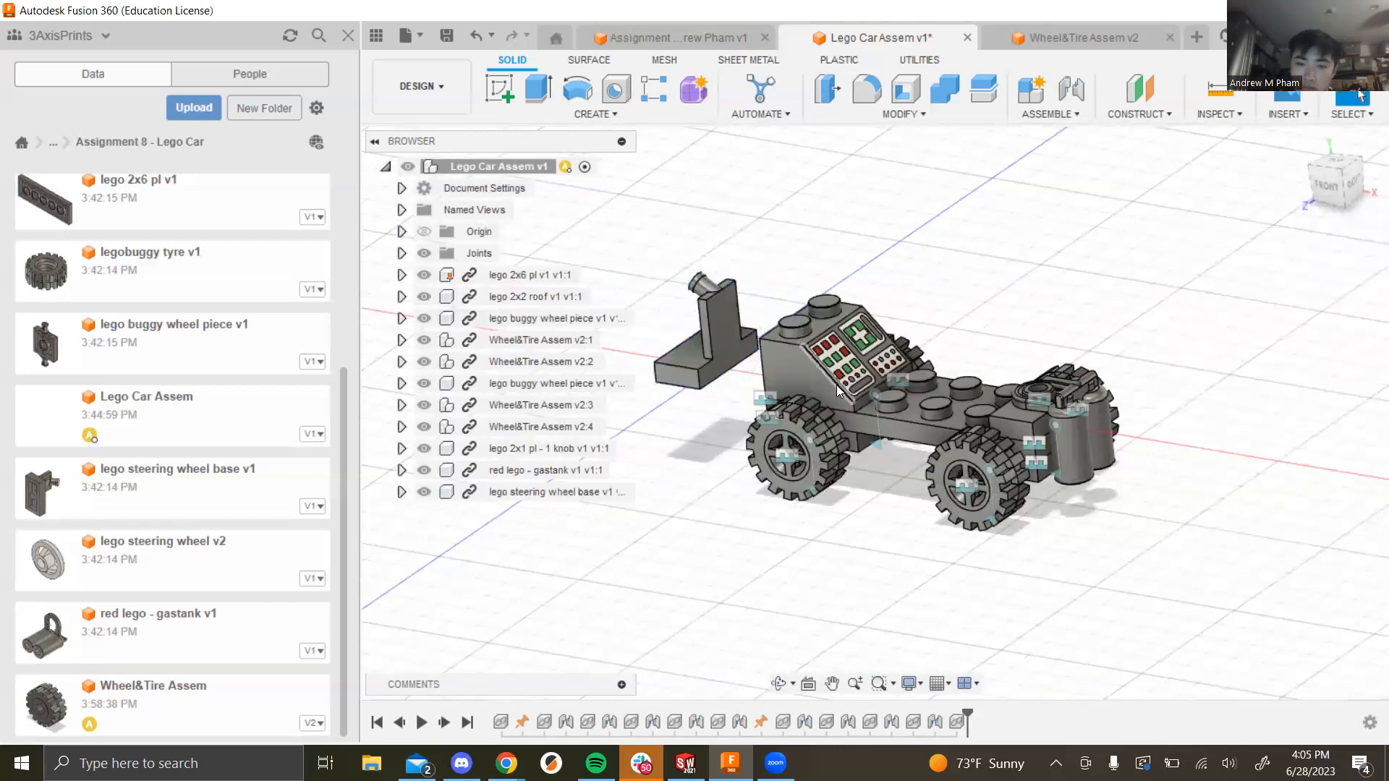
pyautogui.scroll(2, 802, 416)
pyautogui.keyDown('shift'); pyautogui.moveTo(1094, 334); pyautogui.dragTo(1034, 224, button='middle'); pyautogui.keyUp('shift')
# Step: Try joints from the tyre and the knob plate to the steering base, then cancel them
pyautogui.click(1048, 113)
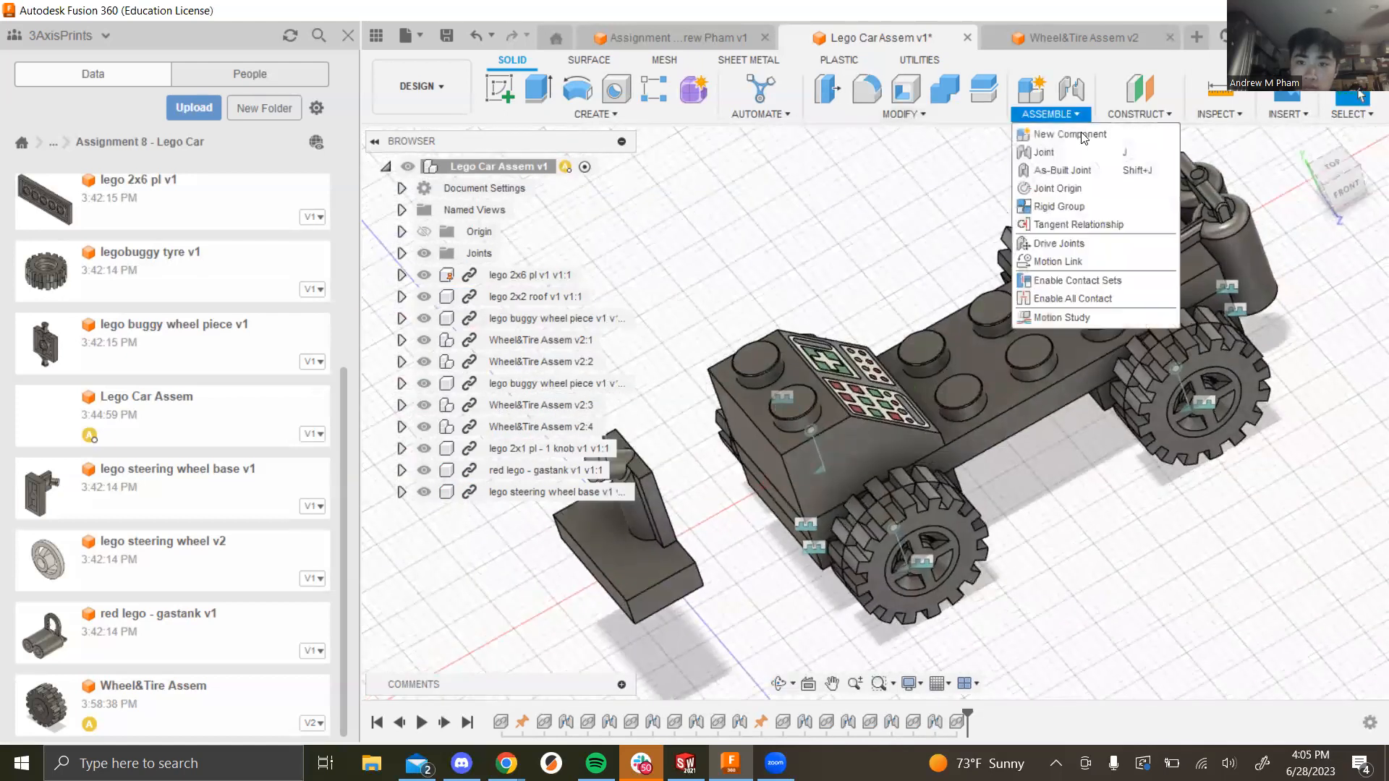
pyautogui.click(1050, 148)
pyautogui.keyDown('shift'); pyautogui.moveTo(1111, 583); pyautogui.dragTo(1276, 557, button='middle'); pyautogui.keyUp('shift')
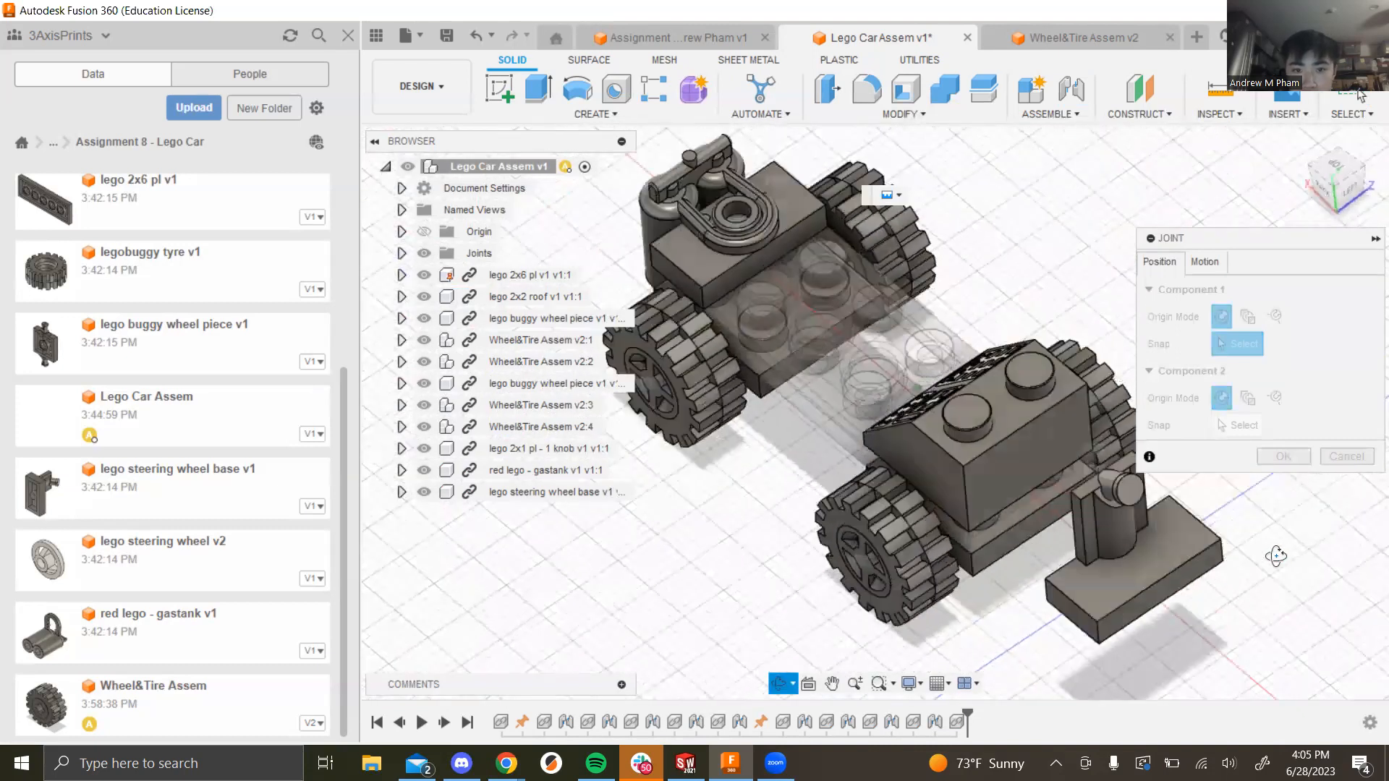
pyautogui.click(705, 310)
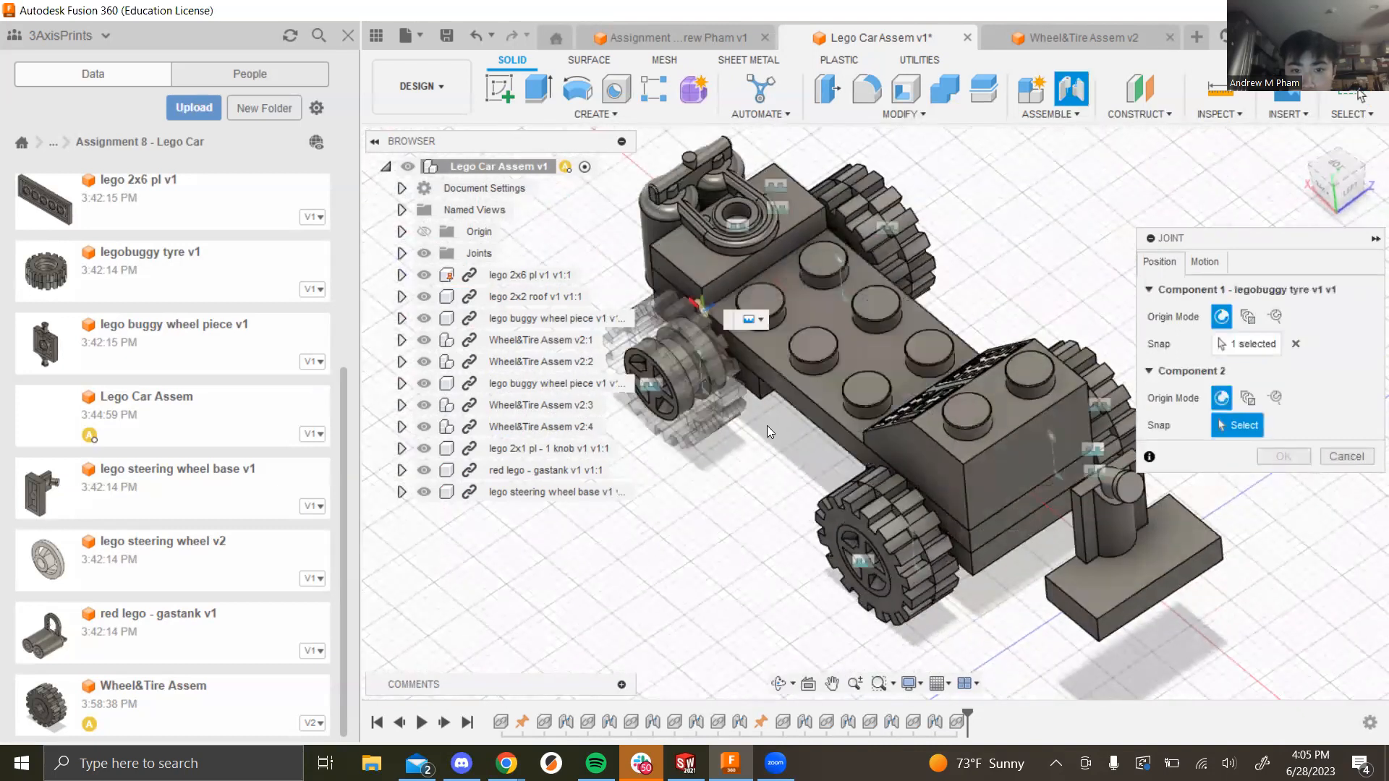
pyautogui.click(1046, 608)
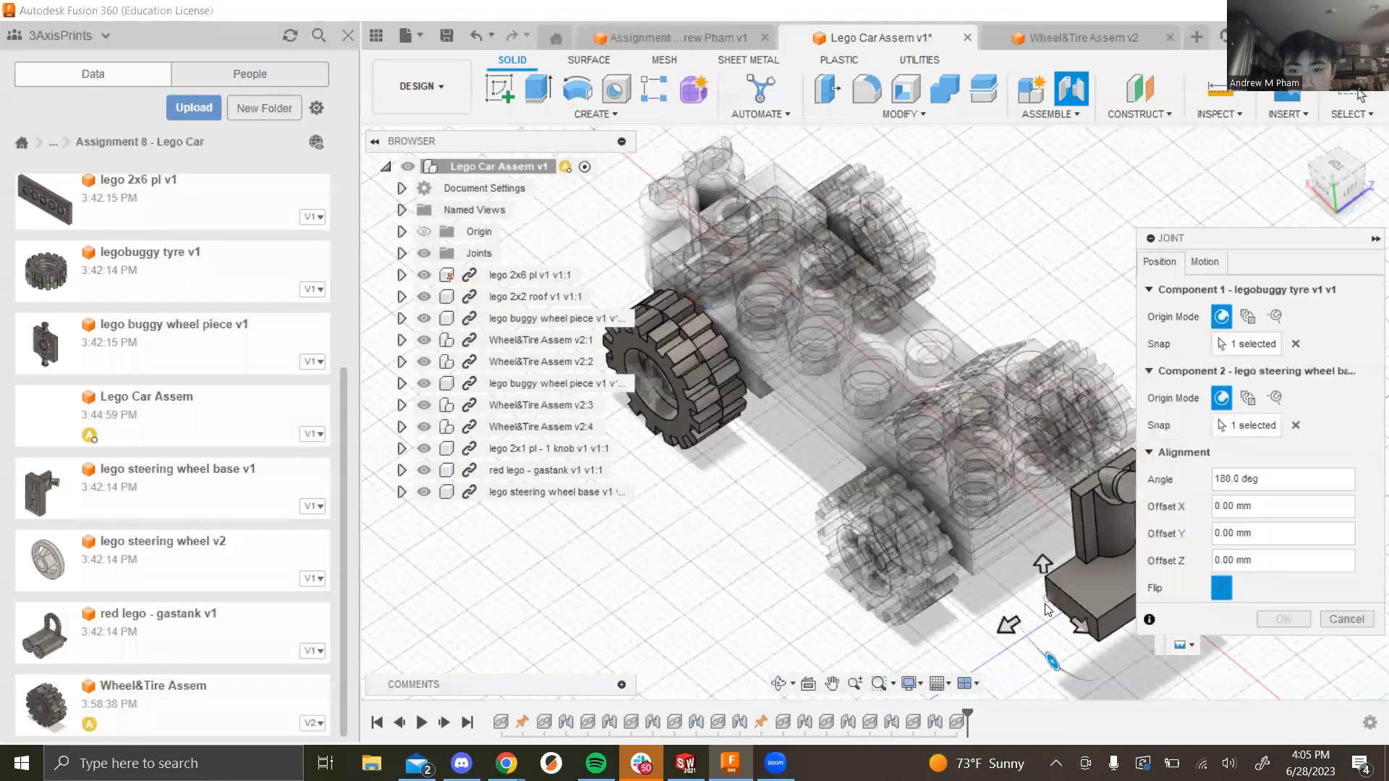
pyautogui.click(1345, 620)
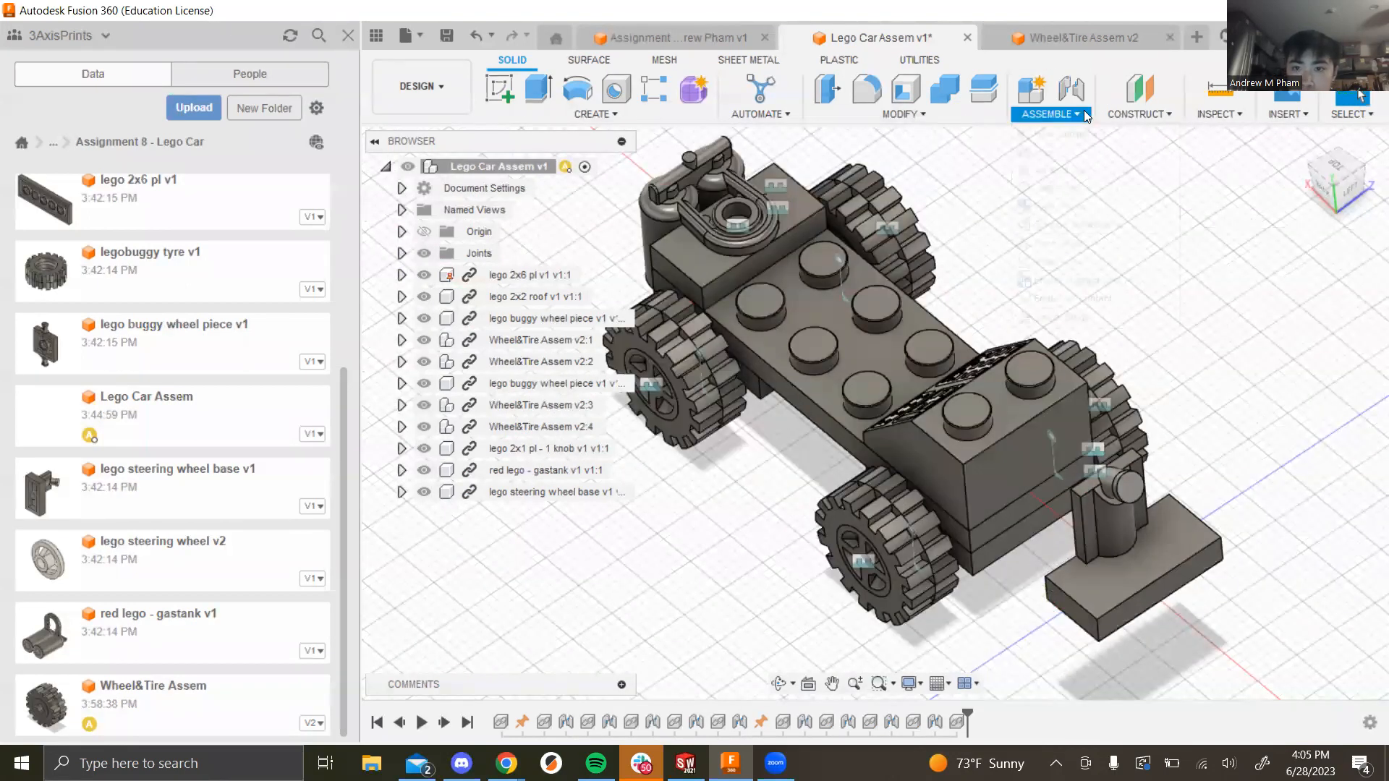
pyautogui.click(1092, 152)
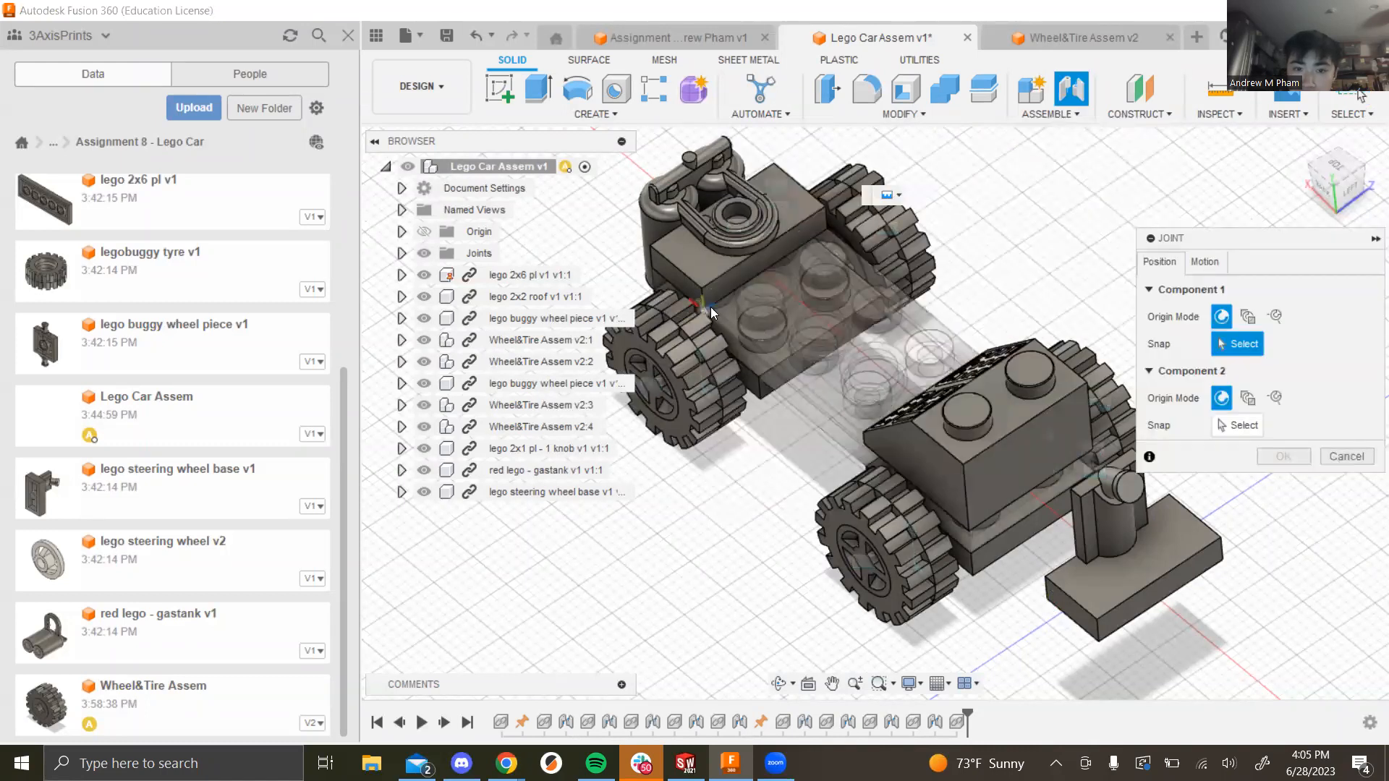
pyautogui.scroll(10, 750, 310)
pyautogui.scroll(-5, 847, 393)
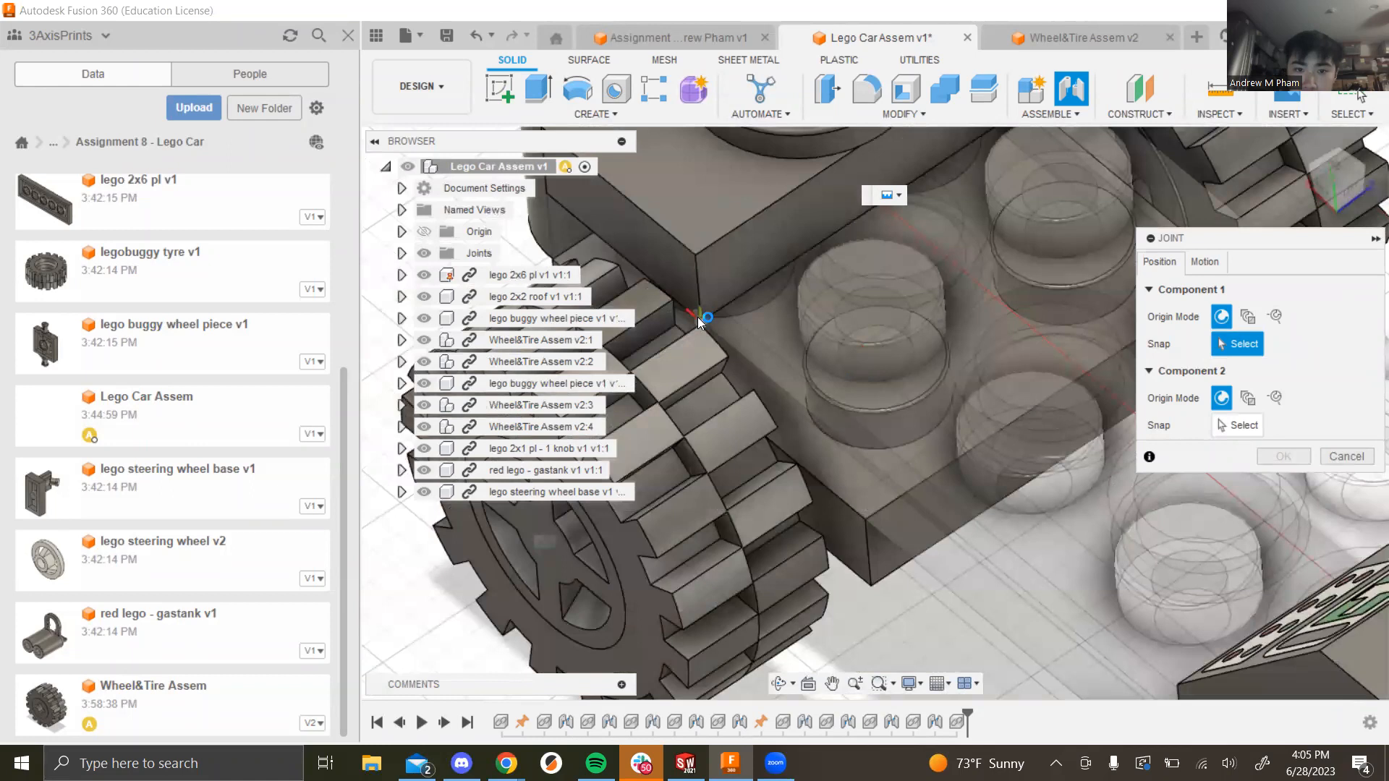
pyautogui.click(698, 317)
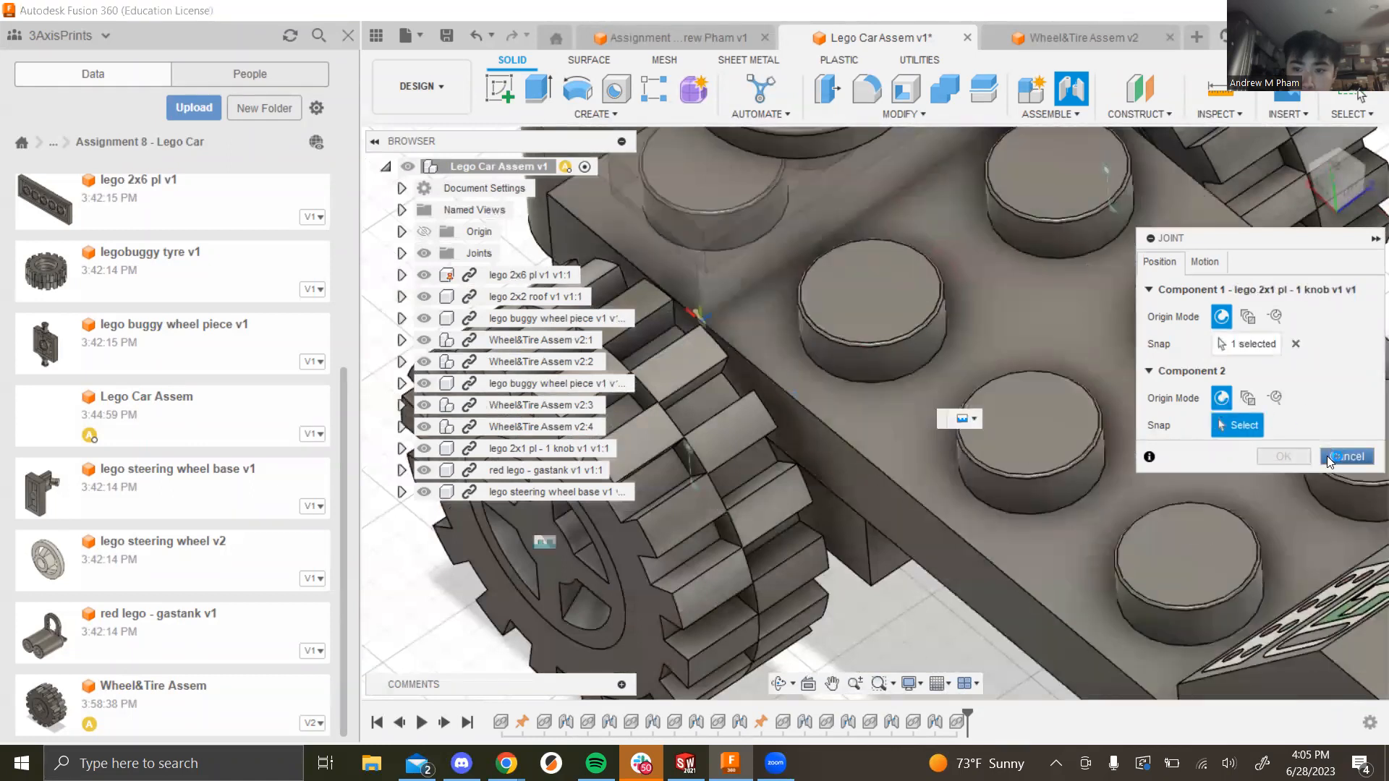
pyautogui.click(1329, 455)
# Step: Joint the one-knob plate's snap point to the steering wheel base's snap point
pyautogui.click(1139, 113)
pyautogui.click(1050, 113)
pyautogui.click(1044, 152)
pyautogui.click(697, 251)
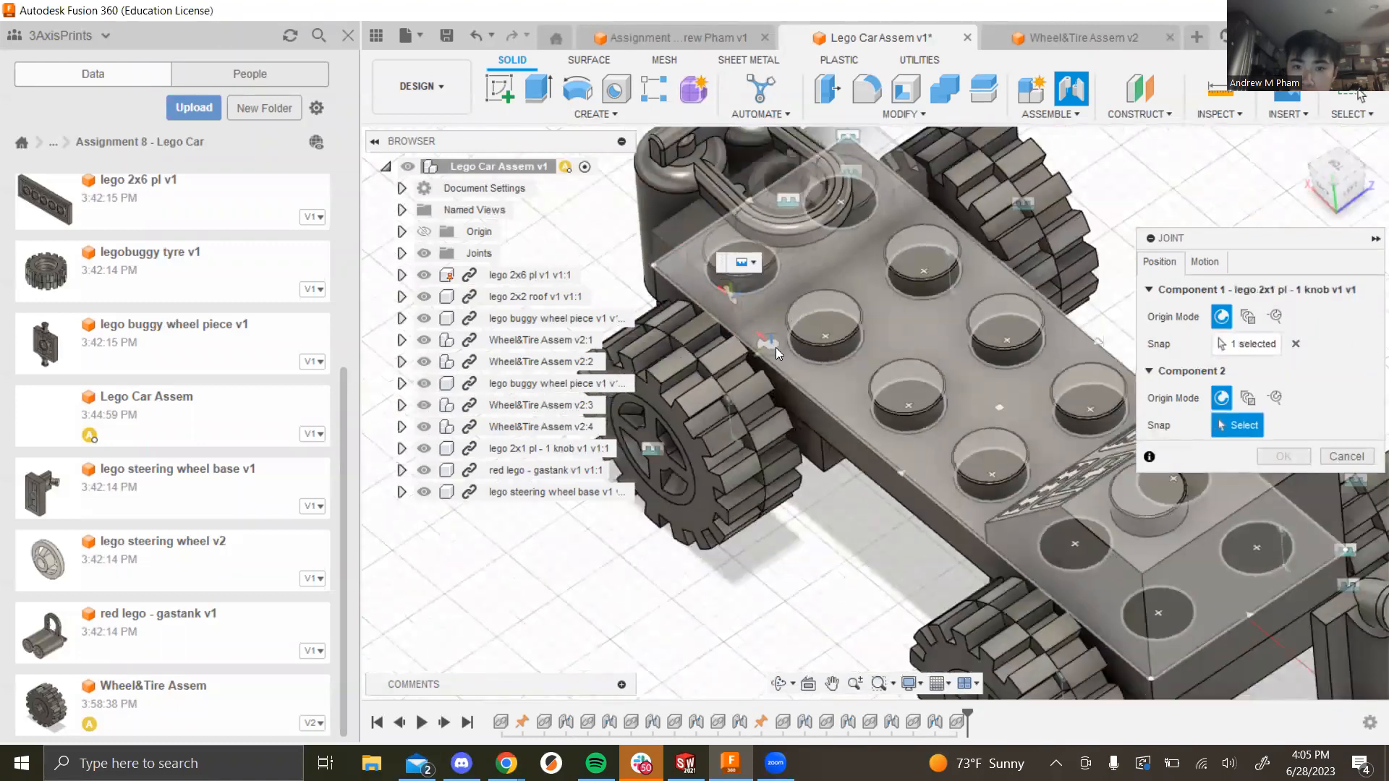
pyautogui.scroll(-5, 776, 347)
pyautogui.click(1067, 576)
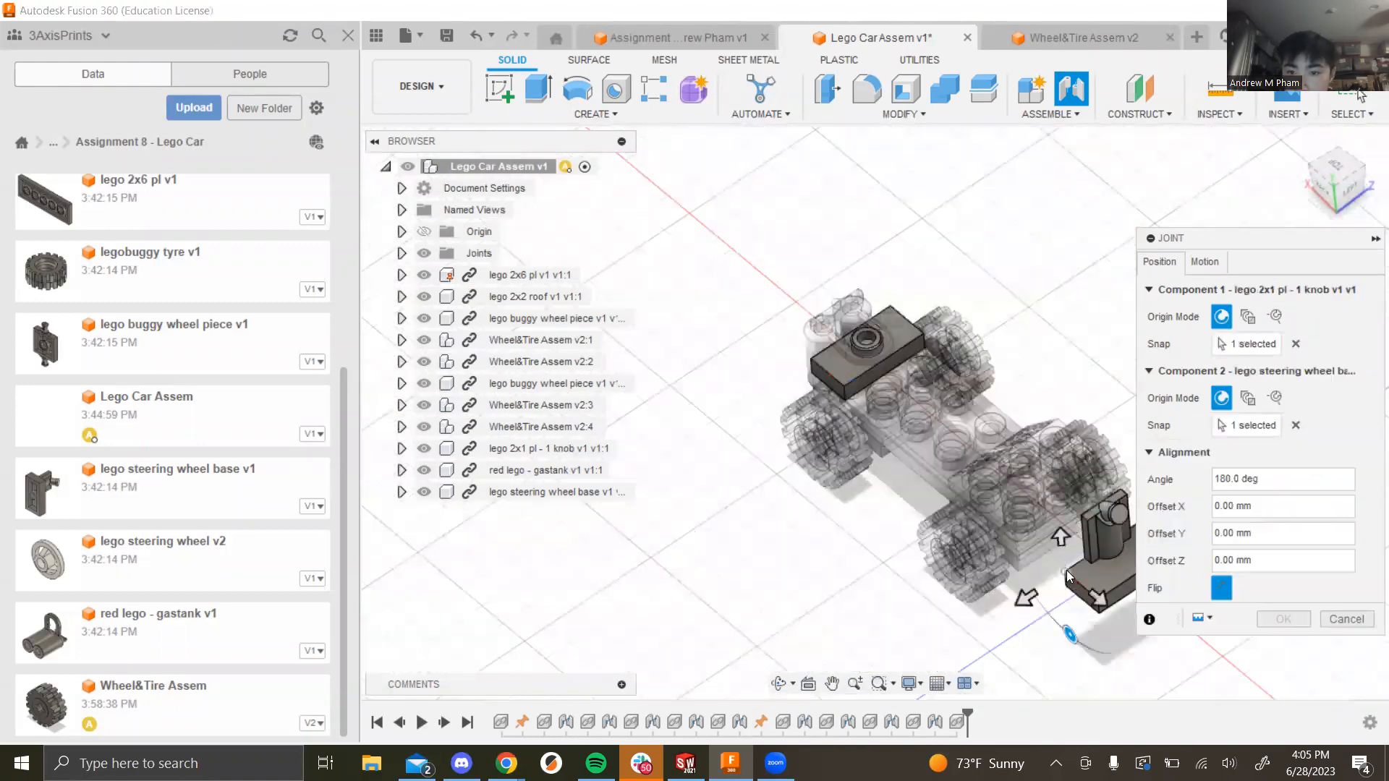
pyautogui.click(1265, 621)
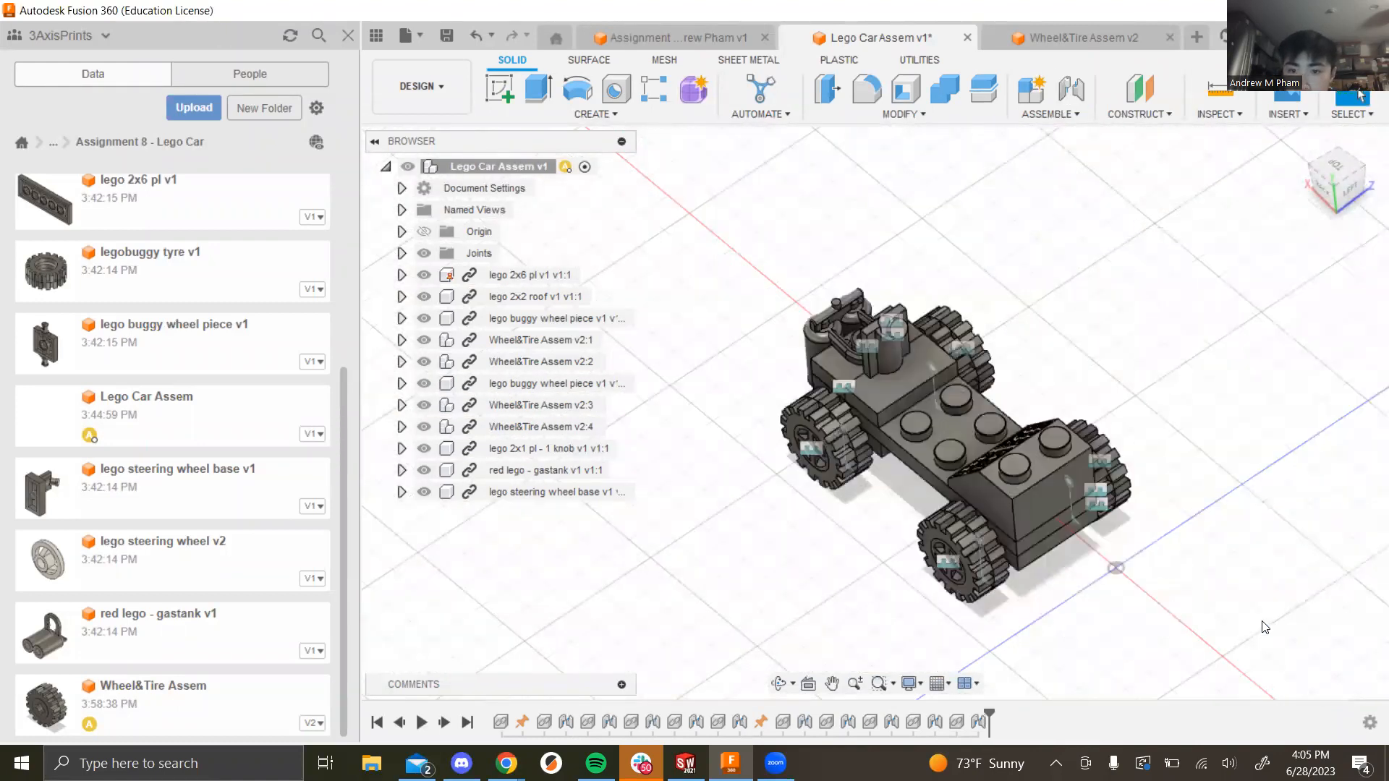
pyautogui.scroll(5, 1070, 374)
pyautogui.keyDown('shift'); pyautogui.moveTo(1053, 388); pyautogui.dragTo(862, 384, button='middle'); pyautogui.keyUp('shift')
pyautogui.scroll(-6, 940, 399)
pyautogui.scroll(4, 1158, 452)
pyautogui.keyDown('shift'); pyautogui.moveTo(1165, 558); pyautogui.dragTo(1092, 533, button='middle'); pyautogui.keyUp('shift')
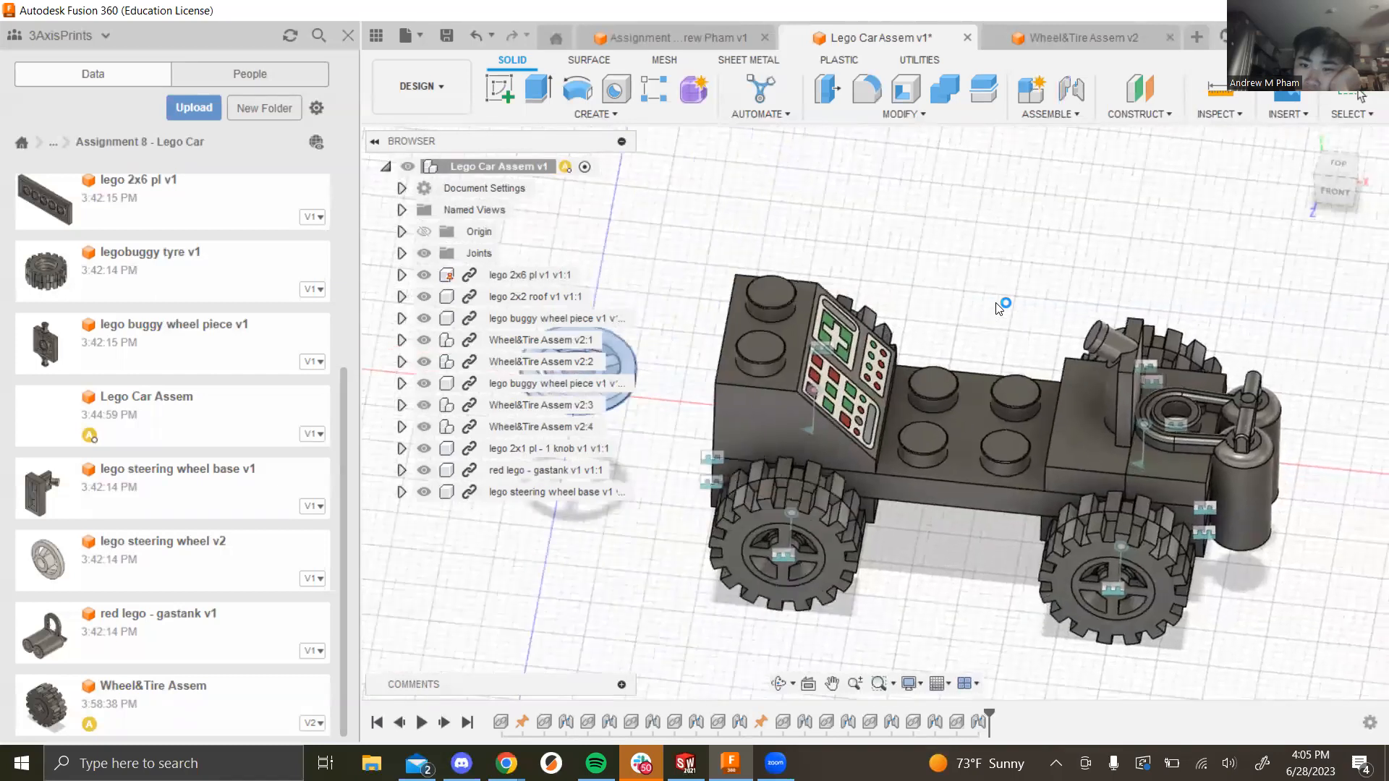
# Step: Rotate the lego steering wheel v2 40° about Z, then orbit to inspect it
pyautogui.scroll(-4, 810, 384)
pyautogui.scroll(5, 789, 365)
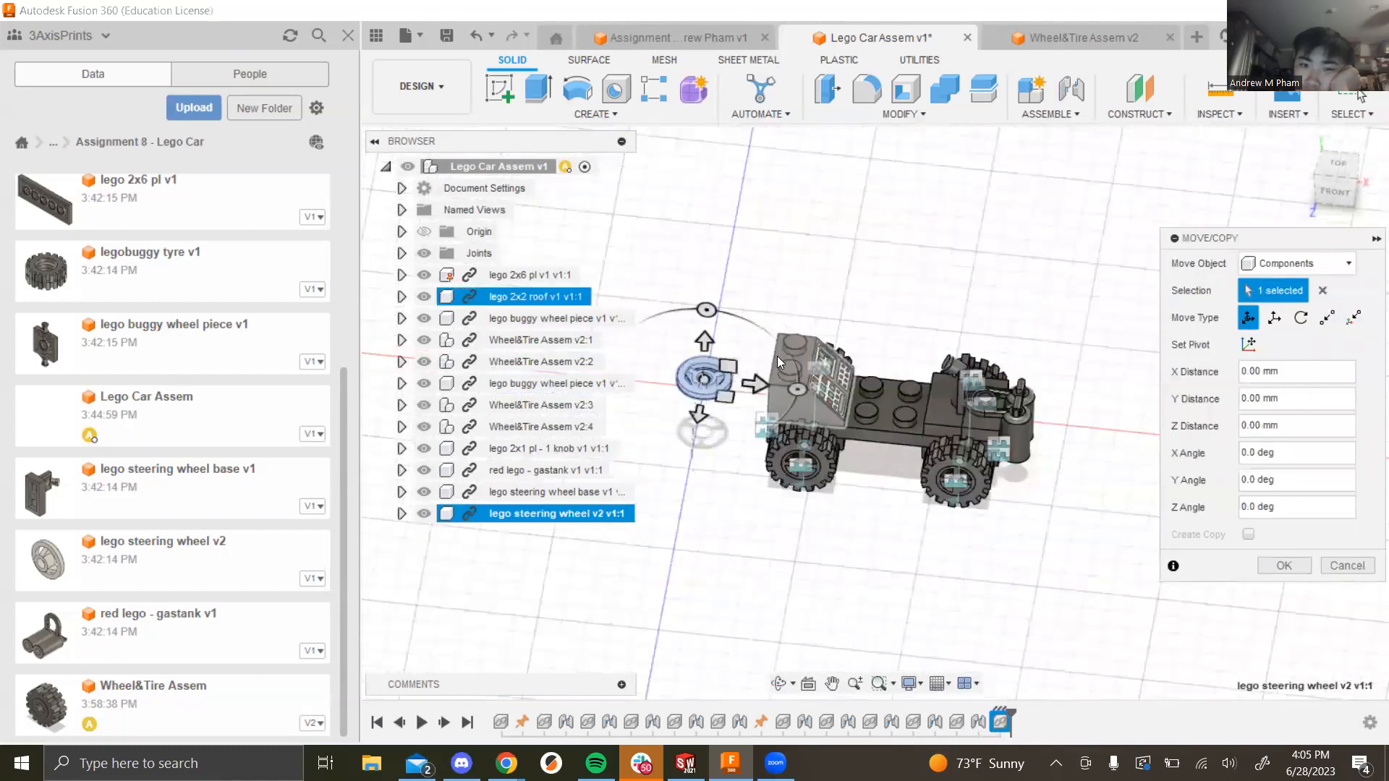
pyautogui.scroll(-3, 723, 401)
pyautogui.keyDown('shift'); pyautogui.moveTo(723, 401); pyautogui.dragTo(752, 434, button='middle'); pyautogui.keyUp('shift')
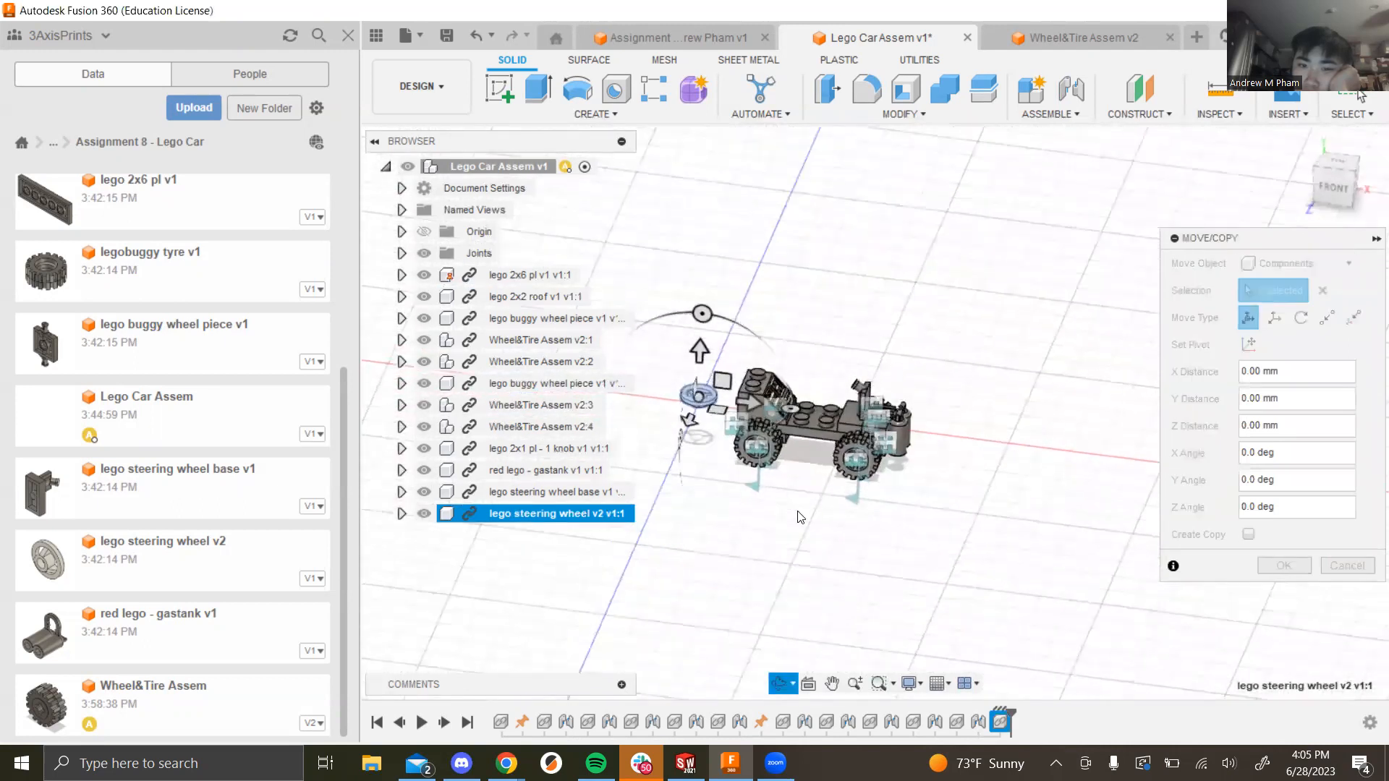
pyautogui.moveTo(700, 312); pyautogui.dragTo(617, 328)
pyautogui.click(1279, 567)
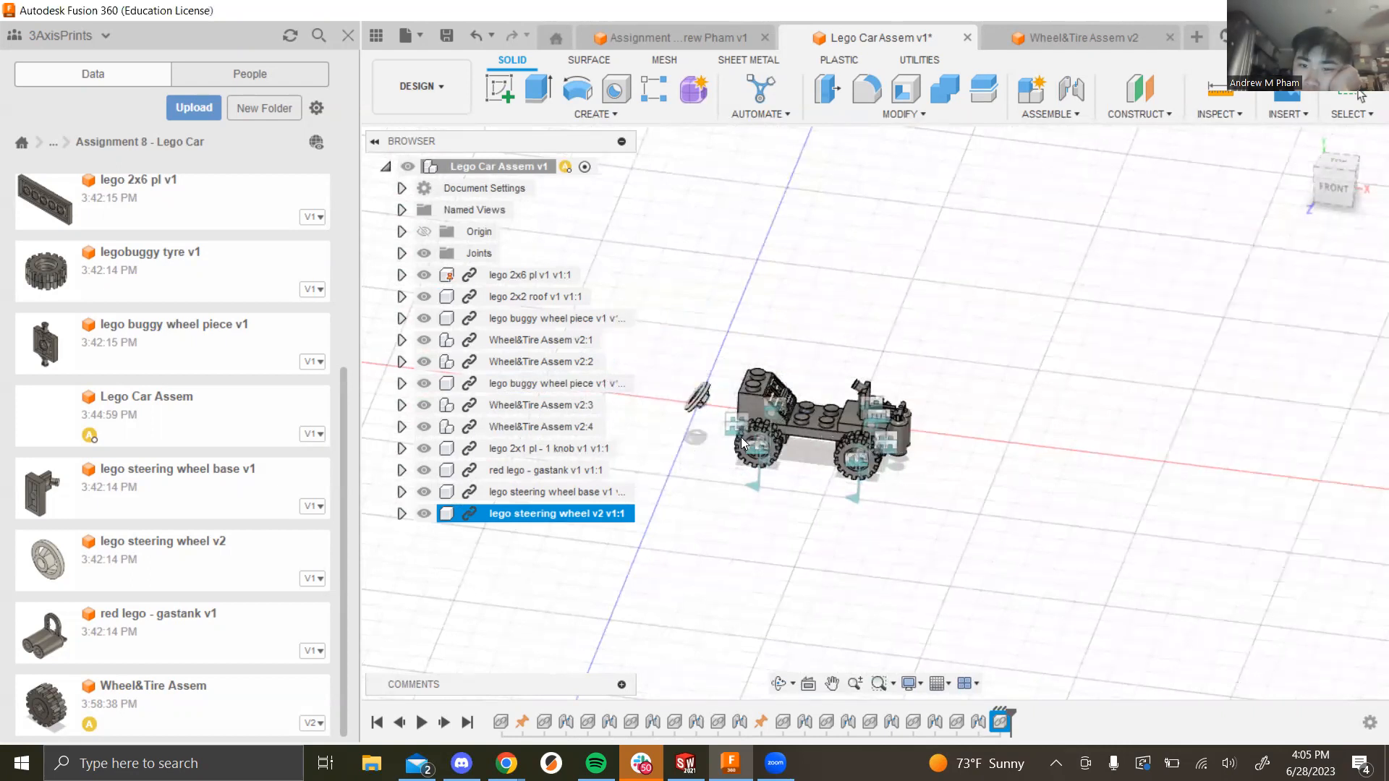
pyautogui.scroll(5, 716, 467)
pyautogui.keyDown('shift'); pyautogui.moveTo(716, 466); pyautogui.dragTo(861, 473, button='middle'); pyautogui.keyUp('shift')
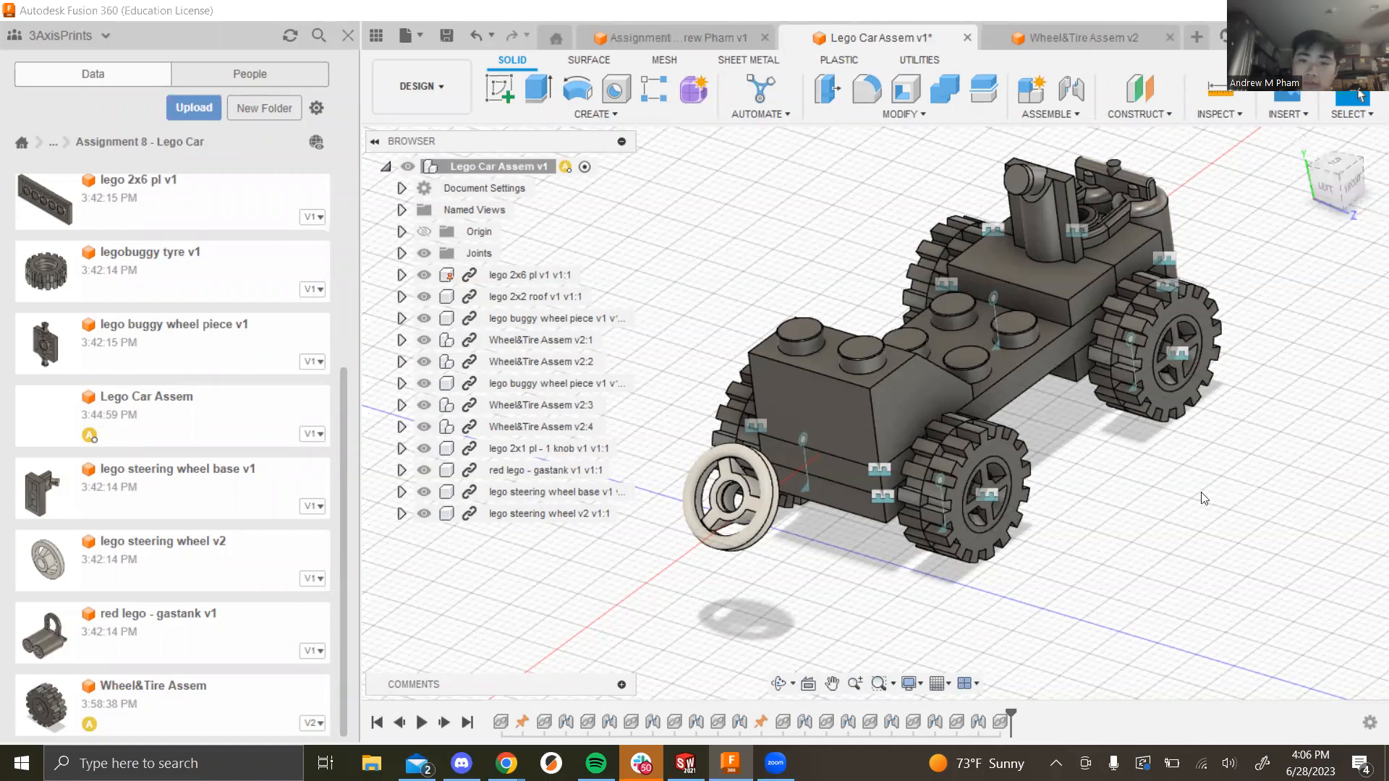
pyautogui.scroll(6, 758, 405)
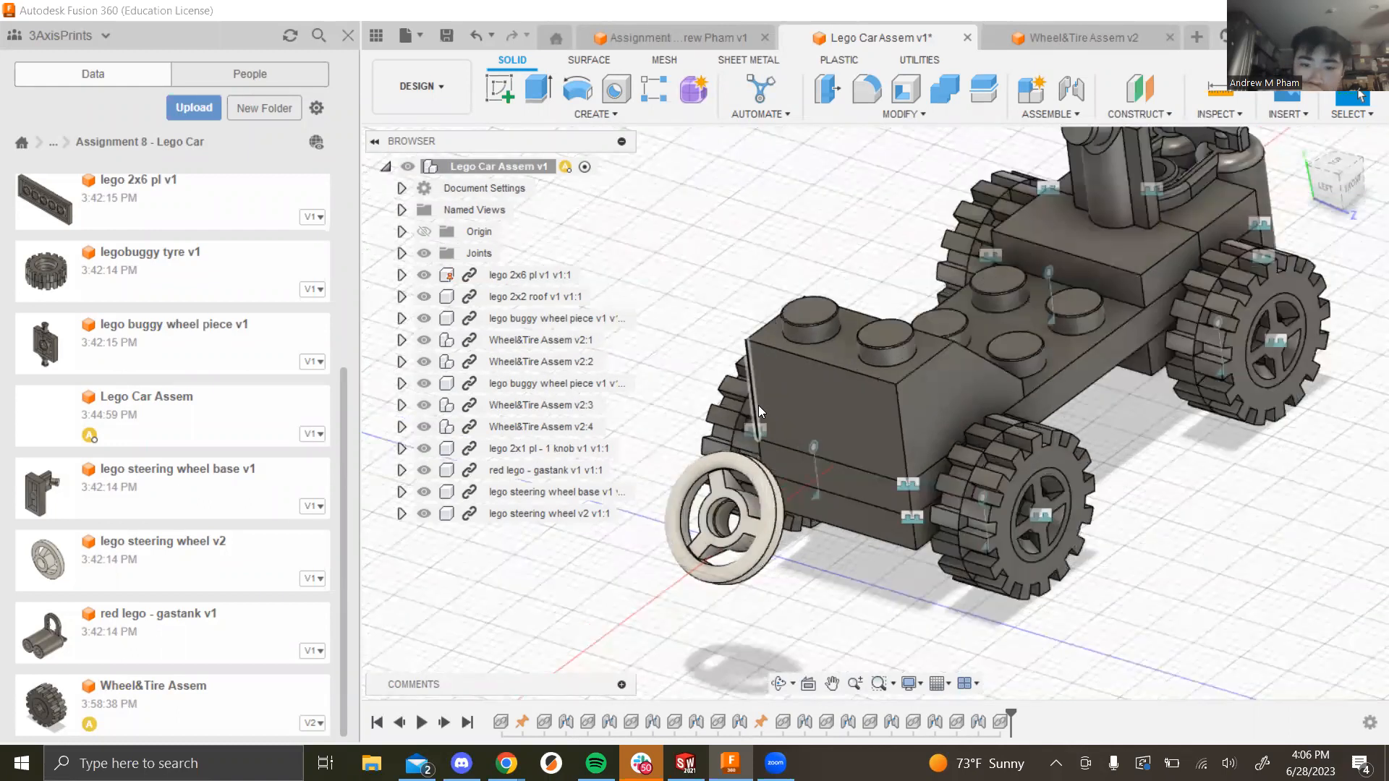
pyautogui.scroll(1, 758, 554)
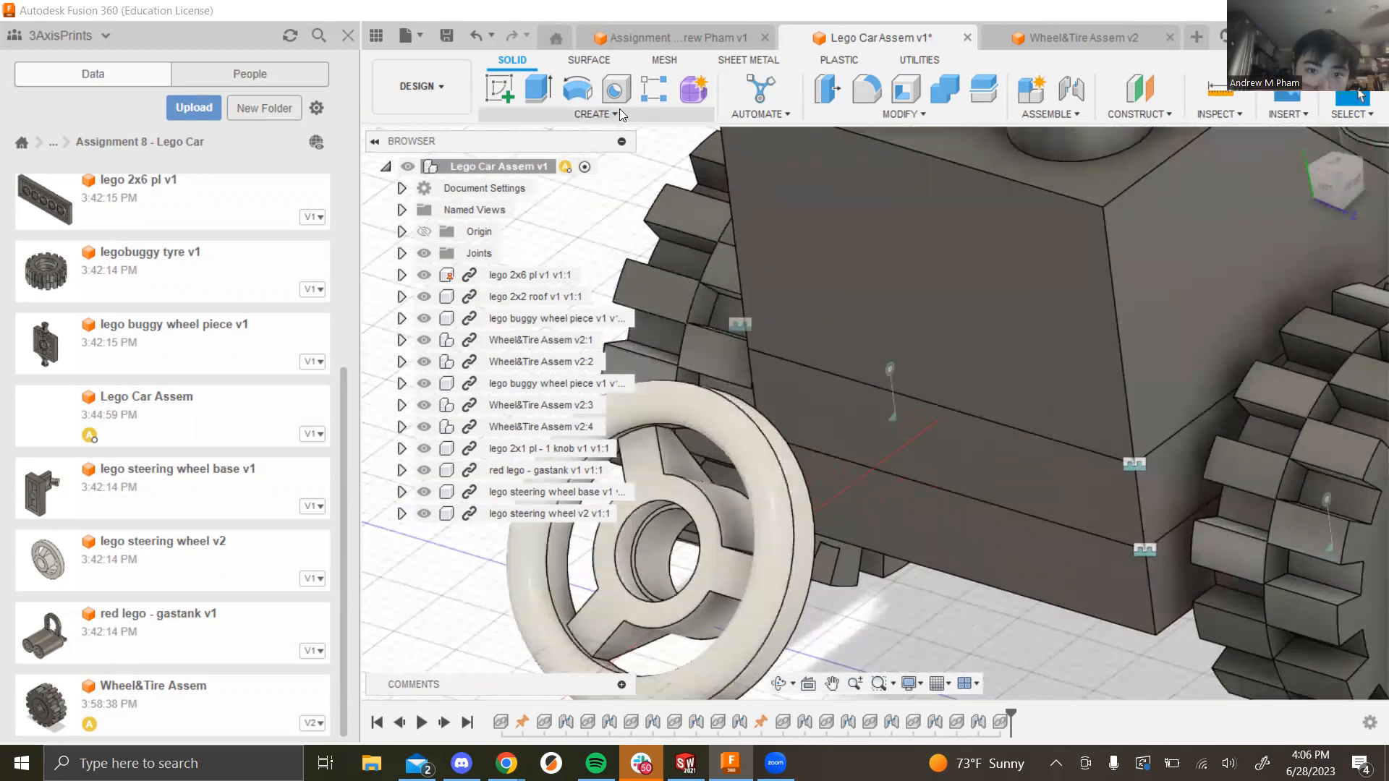
# Step: Joint the steering wheel's centre to the base's top hole with a Revolute joint about Z
pyautogui.click(1042, 114)
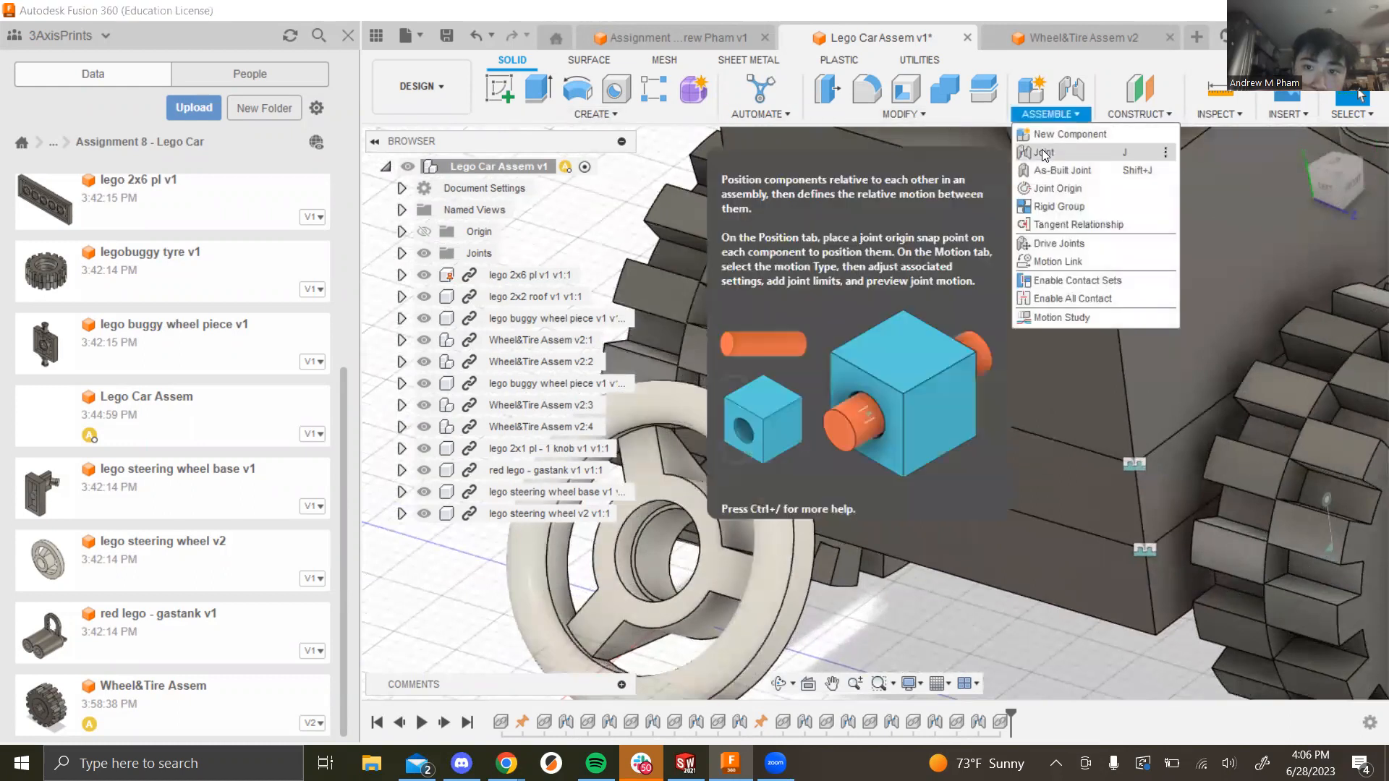
pyautogui.click(1055, 150)
pyautogui.click(651, 526)
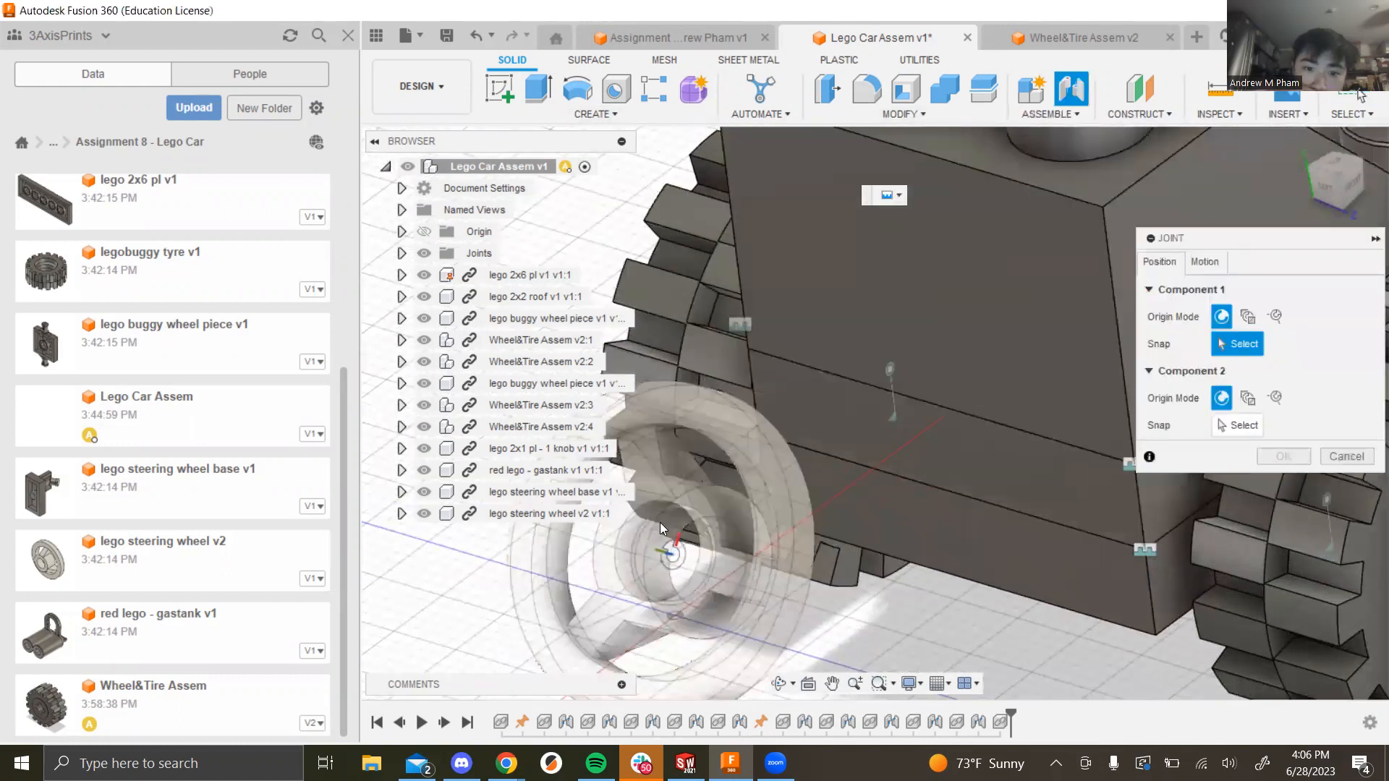
pyautogui.scroll(-5, 1097, 259)
pyautogui.scroll(6, 1131, 151)
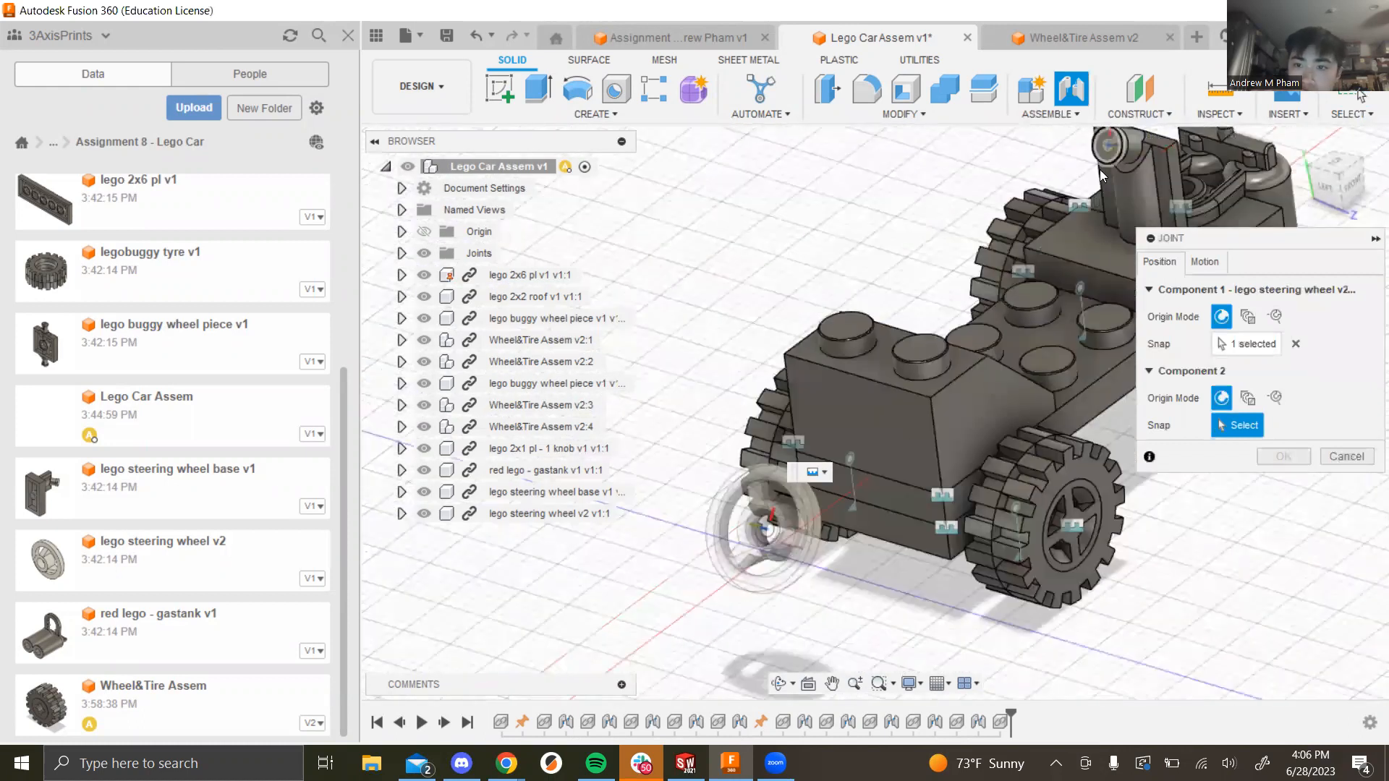
pyautogui.click(1132, 147)
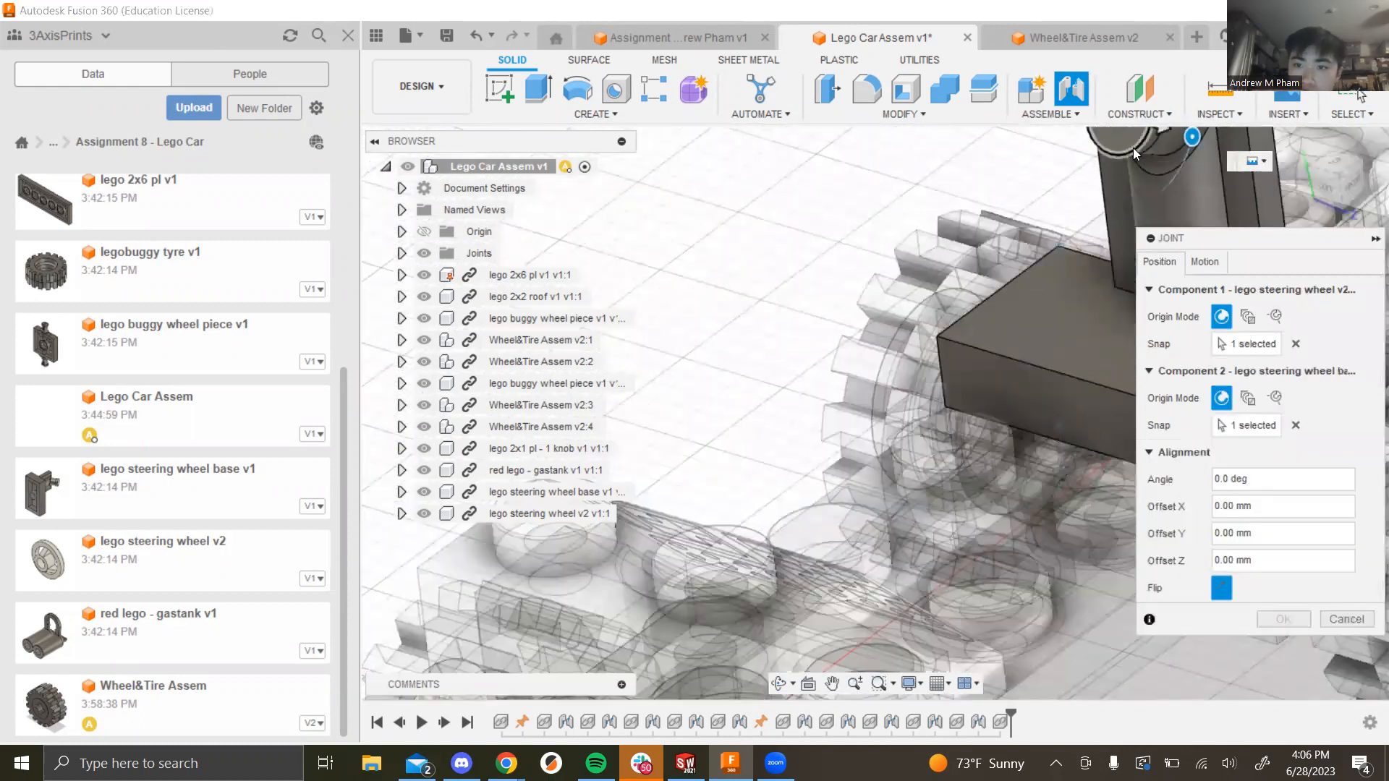
pyautogui.scroll(-3, 1035, 253)
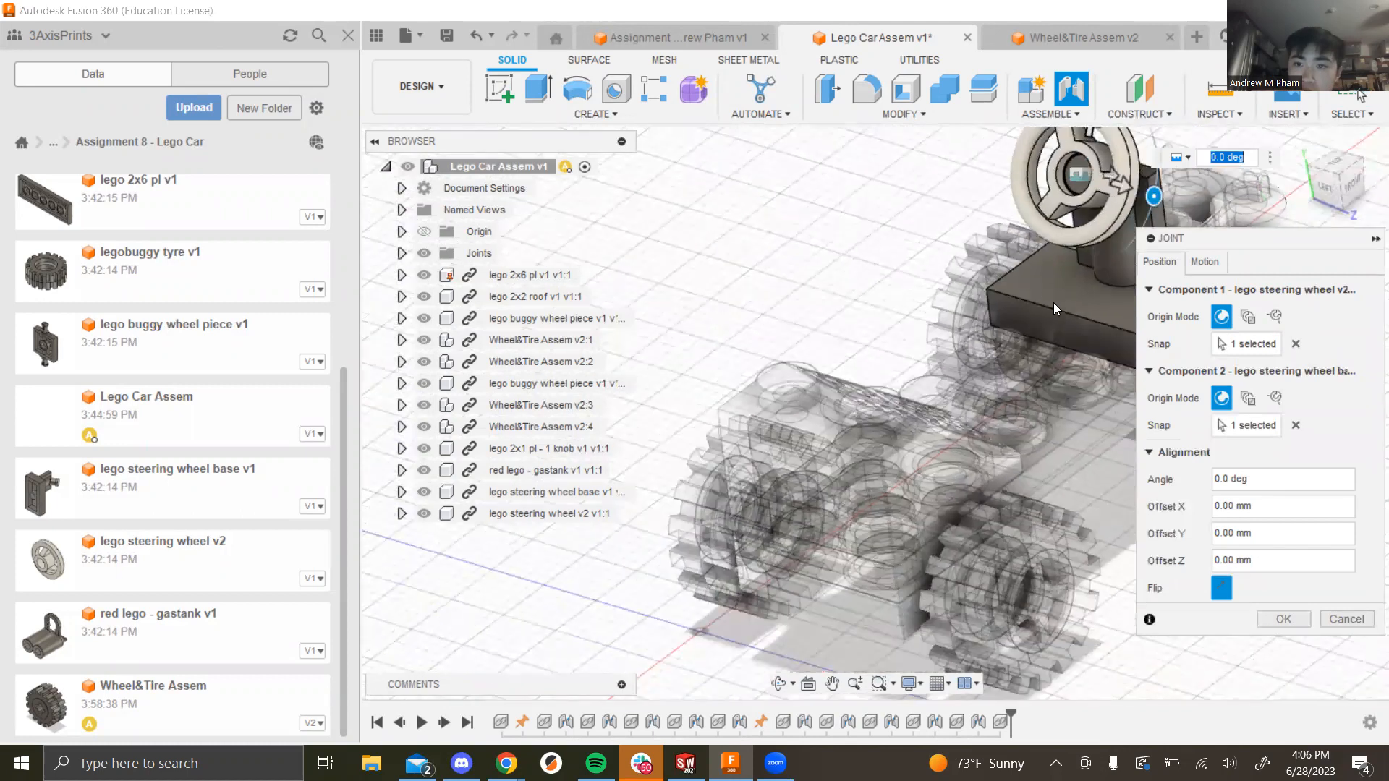
pyautogui.scroll(-3, 1013, 311)
pyautogui.click(1214, 262)
pyautogui.click(1258, 289)
pyautogui.click(1270, 326)
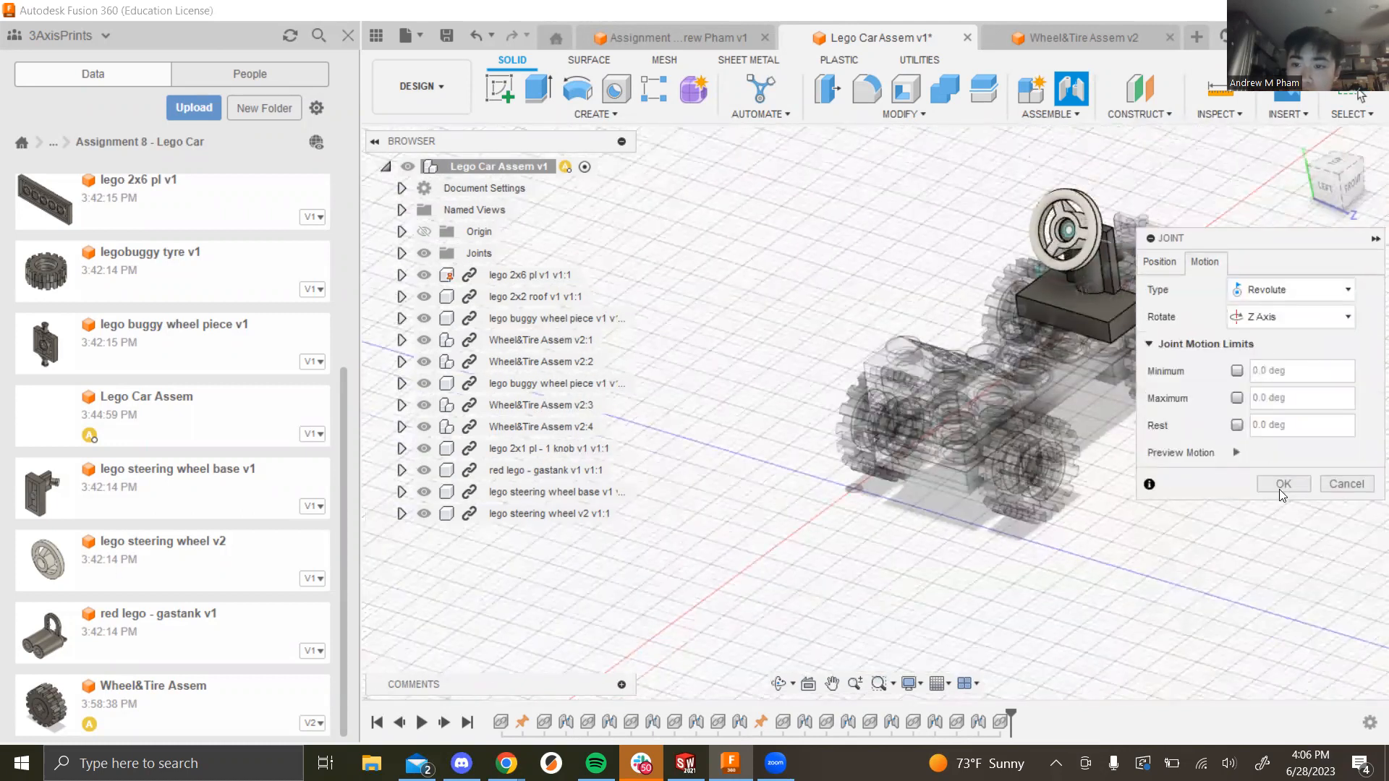
pyautogui.click(1280, 491)
pyautogui.keyDown('shift'); pyautogui.moveTo(1212, 471); pyautogui.dragTo(933, 521, button='middle'); pyautogui.keyUp('shift')
pyautogui.scroll(-4, 1157, 365)
pyautogui.scroll(5, 1258, 355)
pyautogui.scroll(-3, 912, 267)
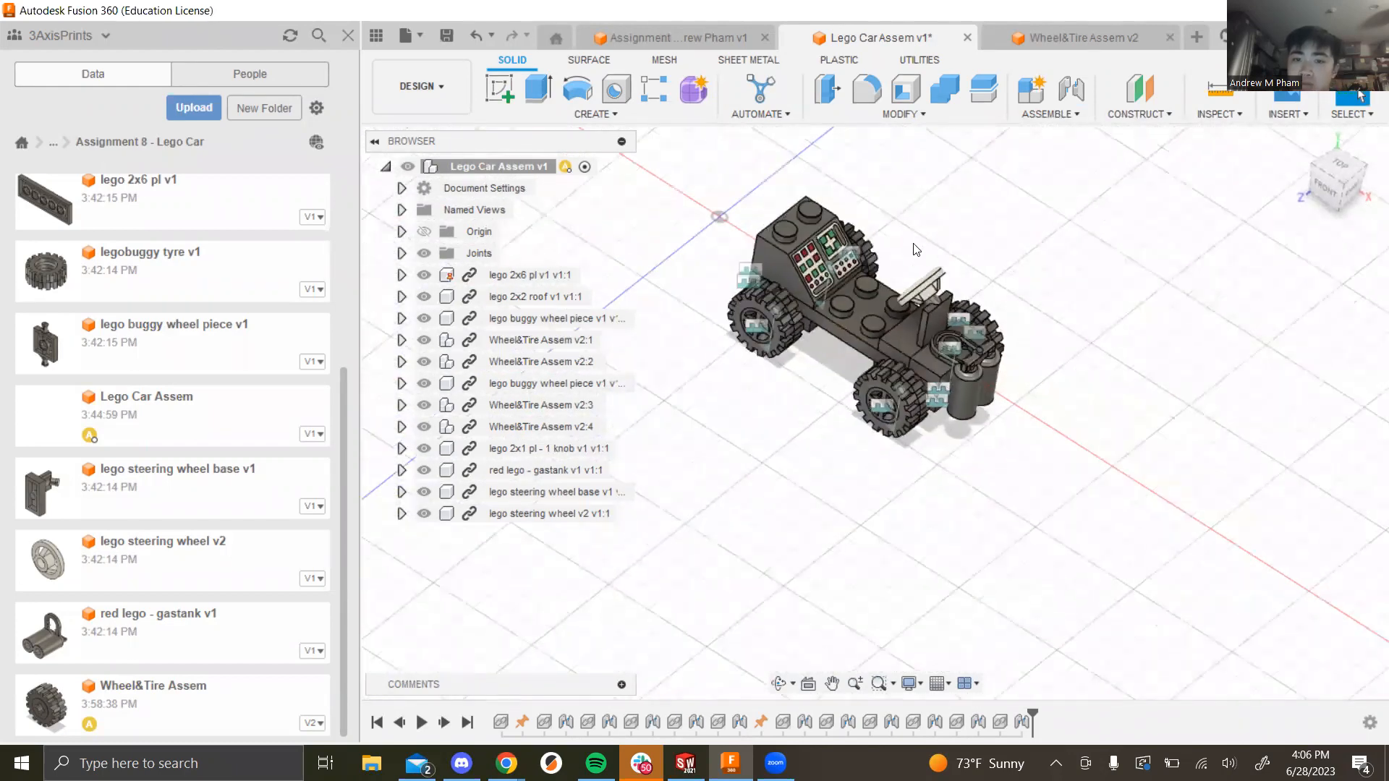
pyautogui.keyDown('shift'); pyautogui.moveTo(1051, 391); pyautogui.dragTo(1046, 358, button='middle'); pyautogui.keyUp('shift')
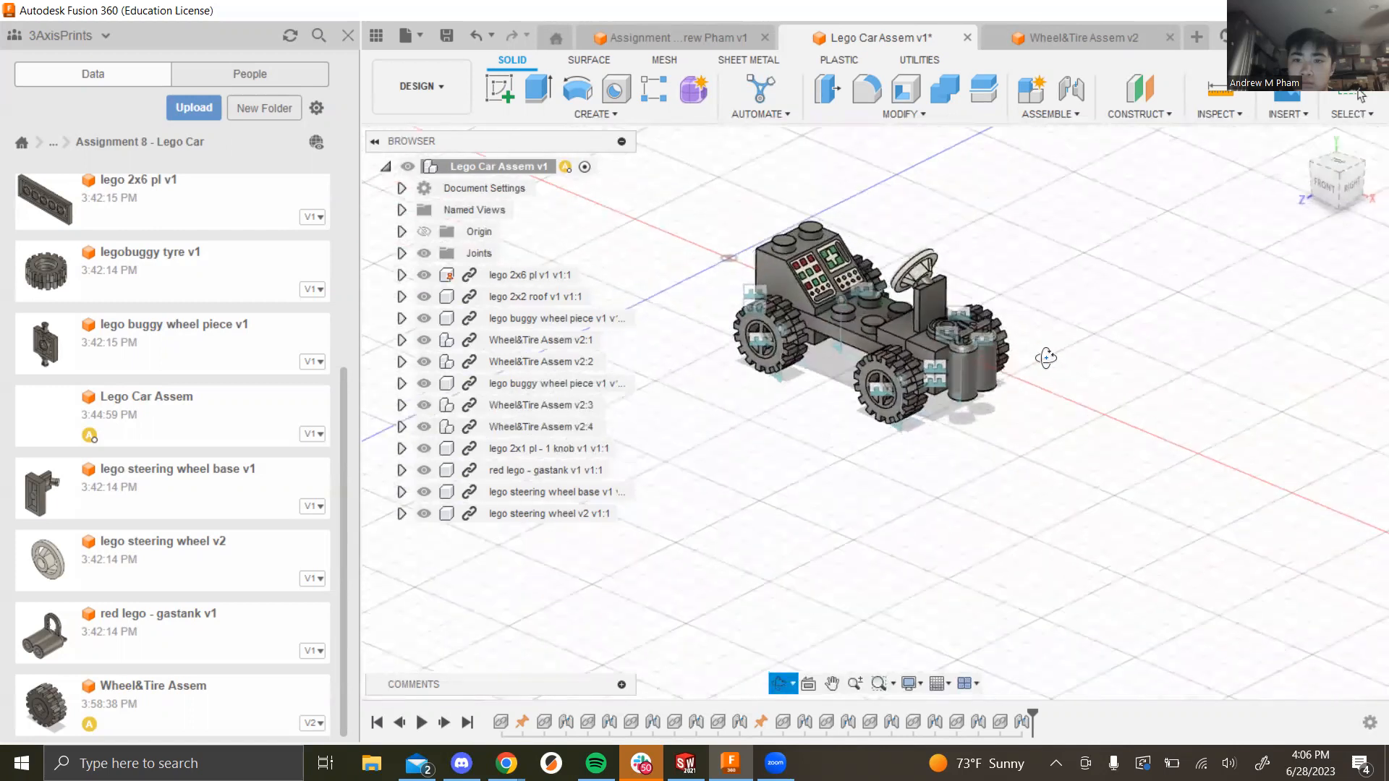
# Step: Rotate the loose 2x4 plate -90° about the Y axis and confirm the move
pyautogui.scroll(3, 877, 278)
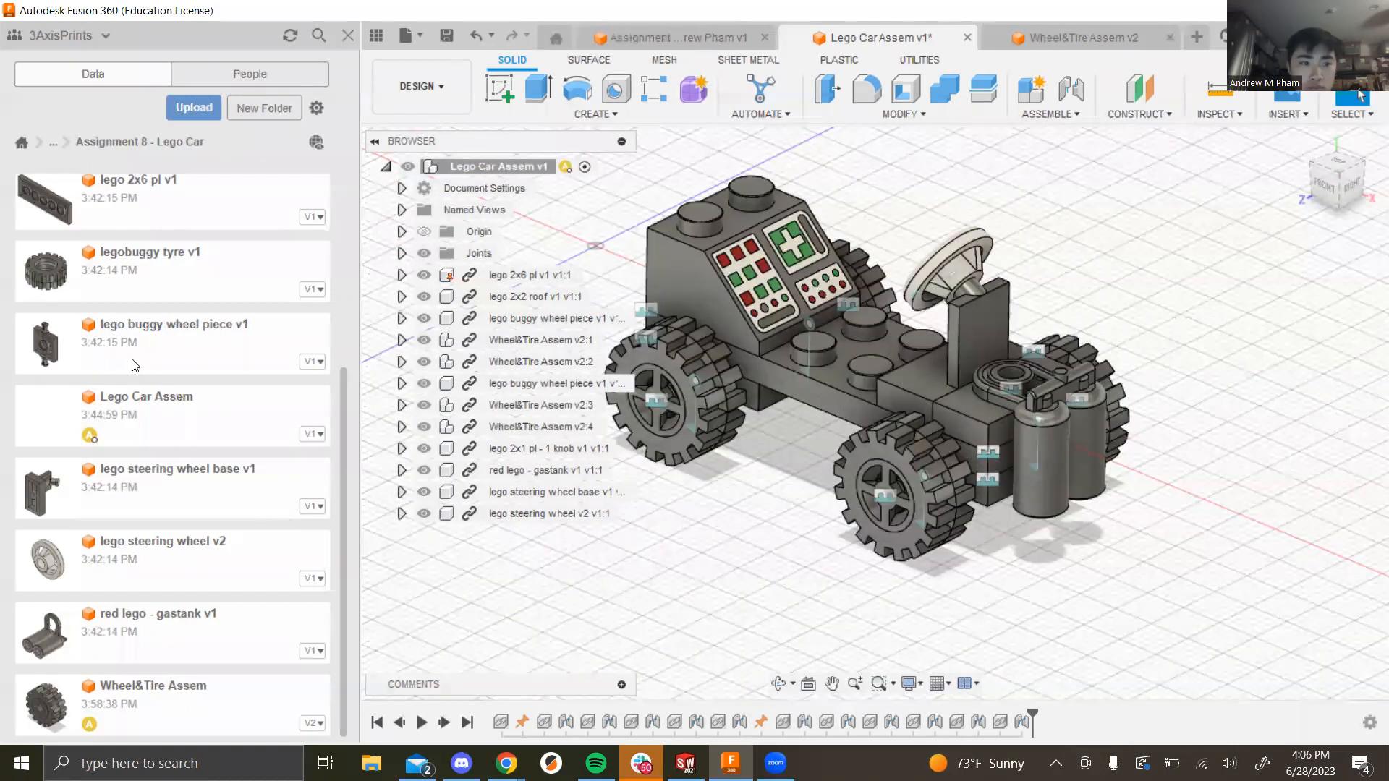
pyautogui.scroll(4, 138, 390)
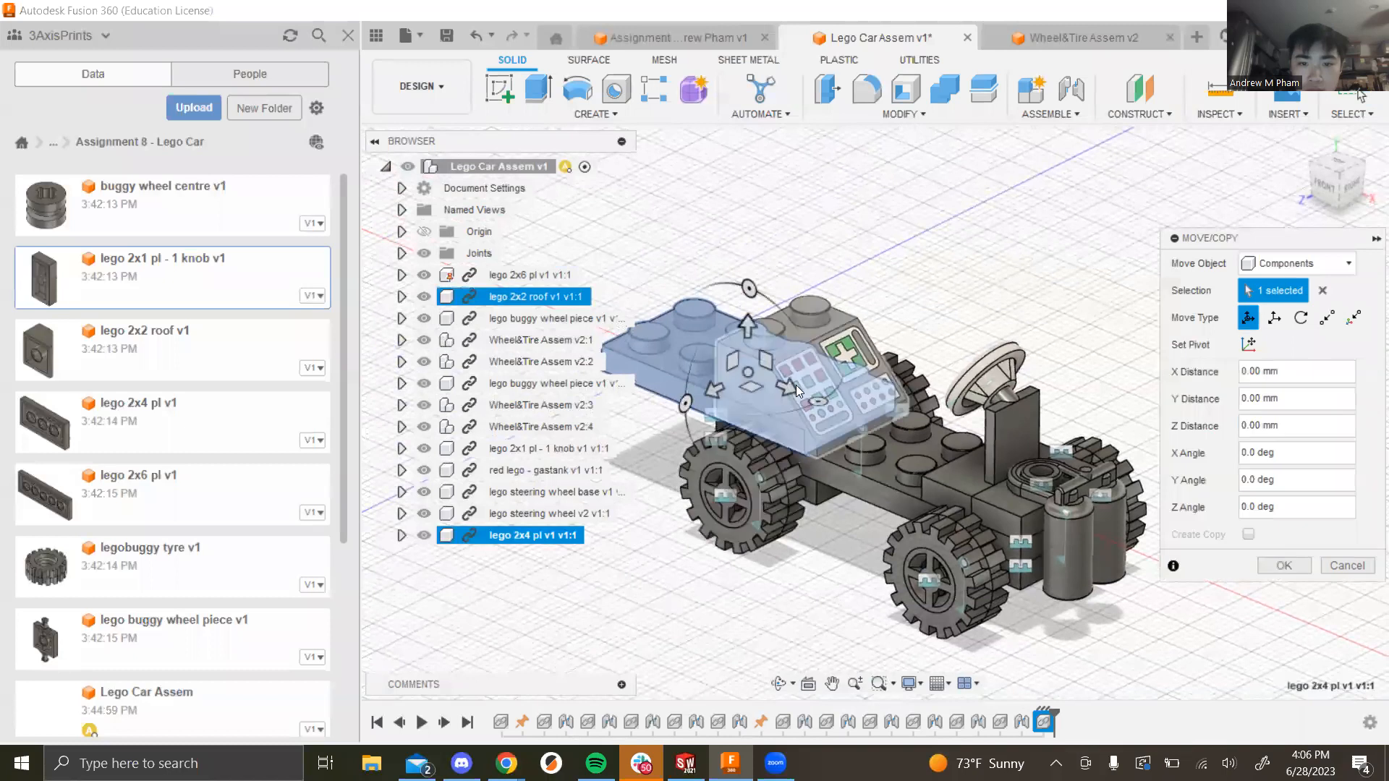
pyautogui.moveTo(685, 403); pyautogui.dragTo(680, 407)
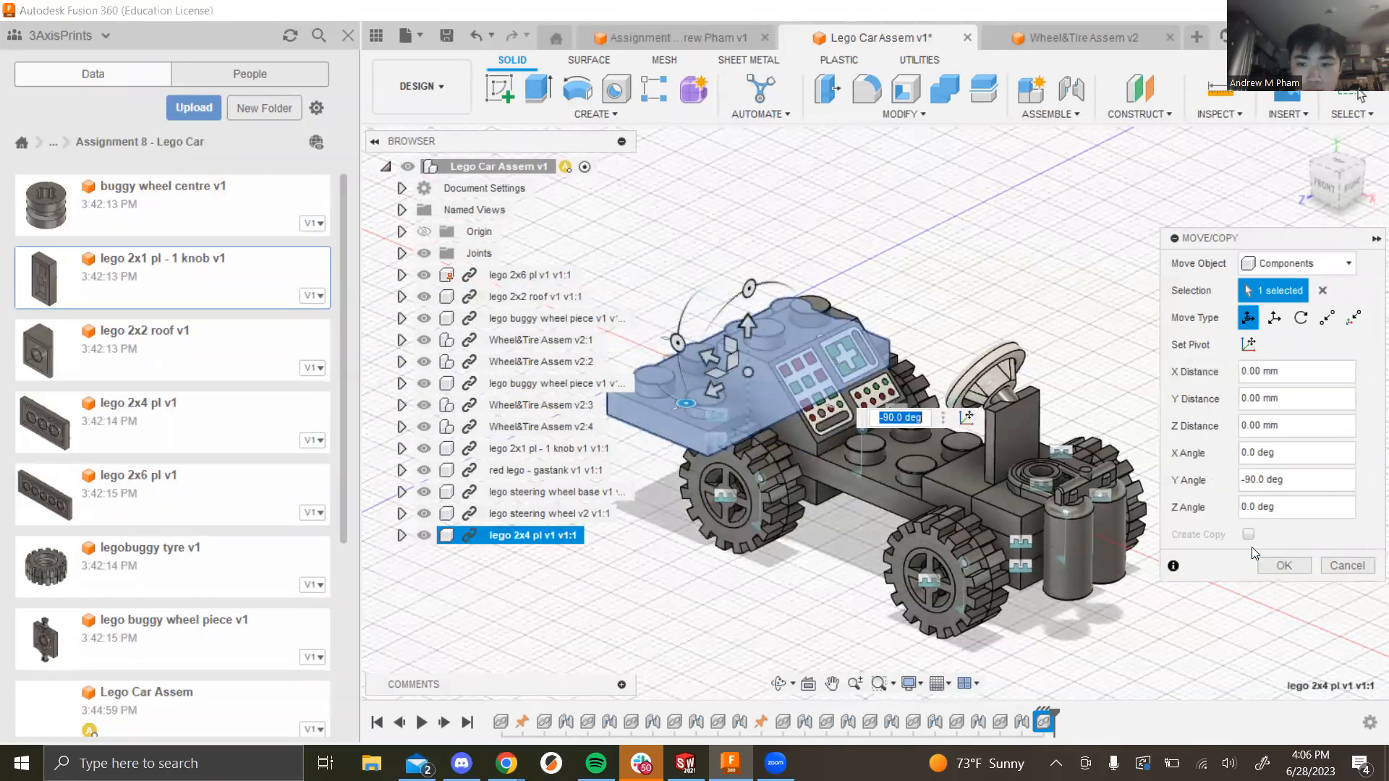
pyautogui.click(1267, 565)
pyautogui.keyDown('shift'); pyautogui.moveTo(1218, 445); pyautogui.dragTo(1213, 379, button='middle'); pyautogui.keyUp('shift')
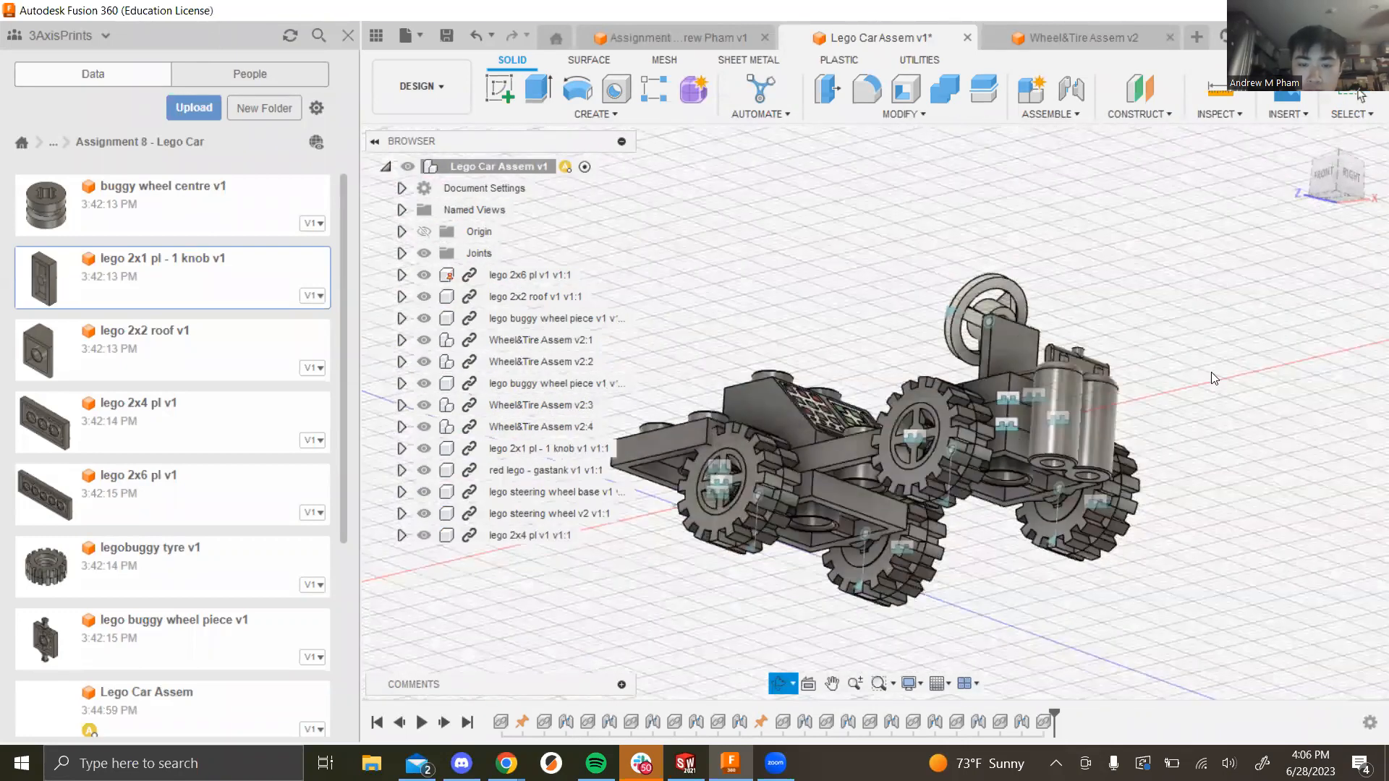
# Step: Start a joint, snapping first to the buggy wheel piece and then to the 2x4 plate
pyautogui.click(1040, 116)
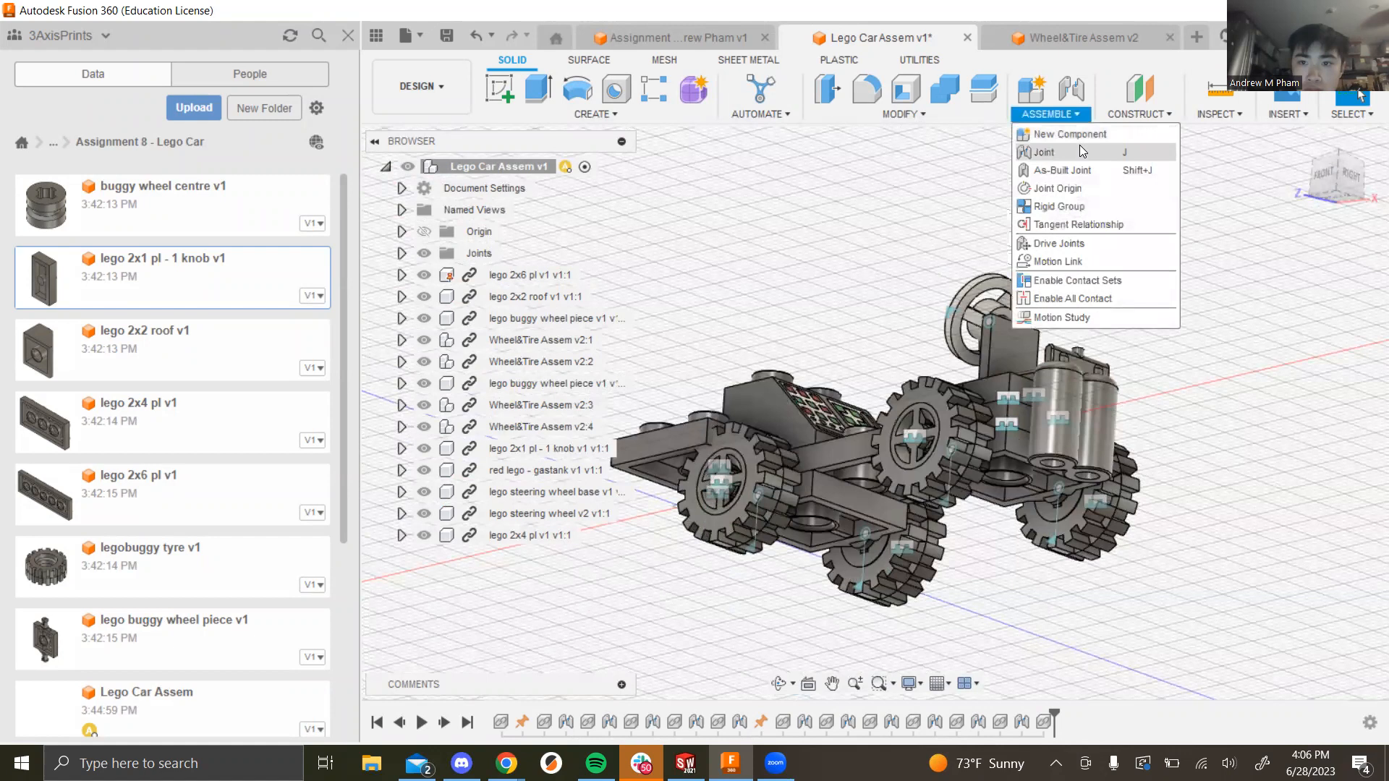
pyautogui.click(1085, 152)
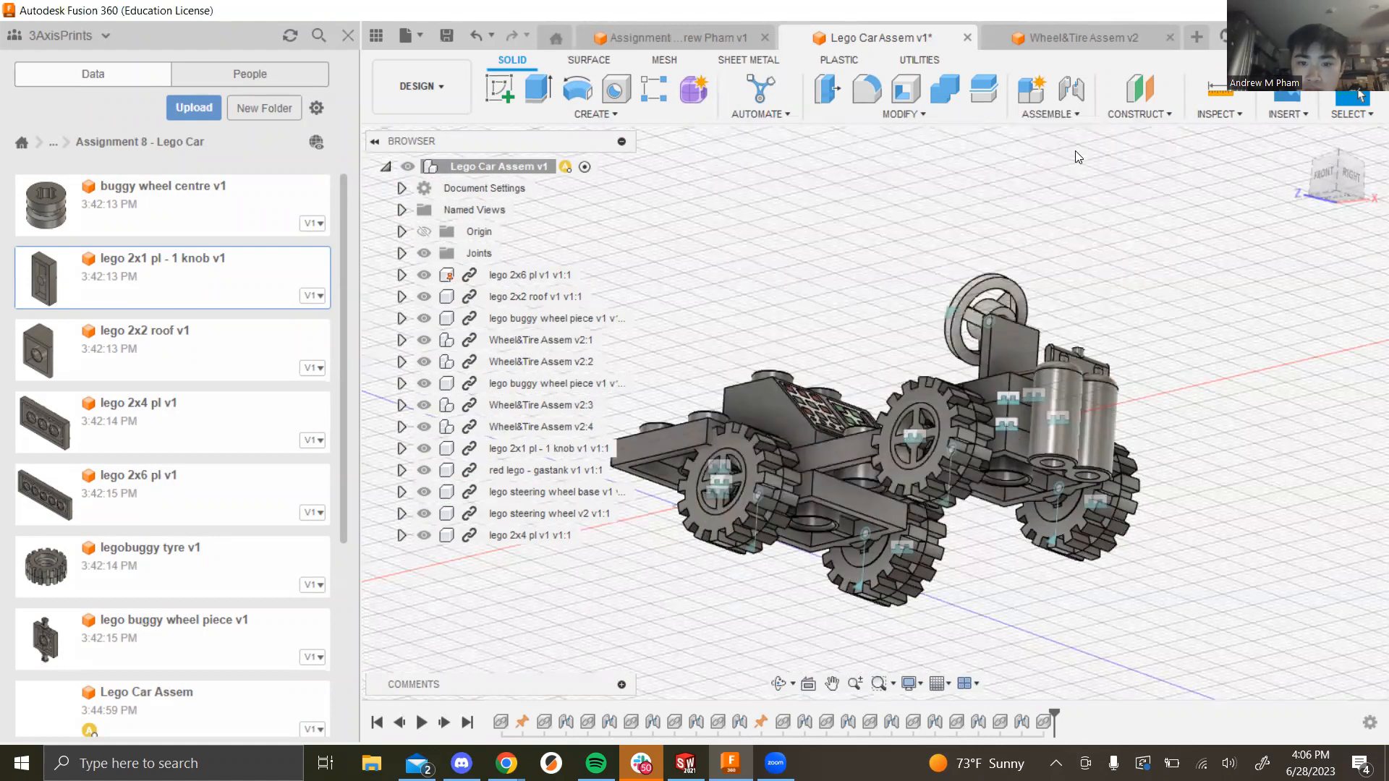
pyautogui.click(847, 507)
pyautogui.keyDown('shift'); pyautogui.moveTo(775, 579); pyautogui.dragTo(859, 533, button='middle'); pyautogui.keyUp('shift')
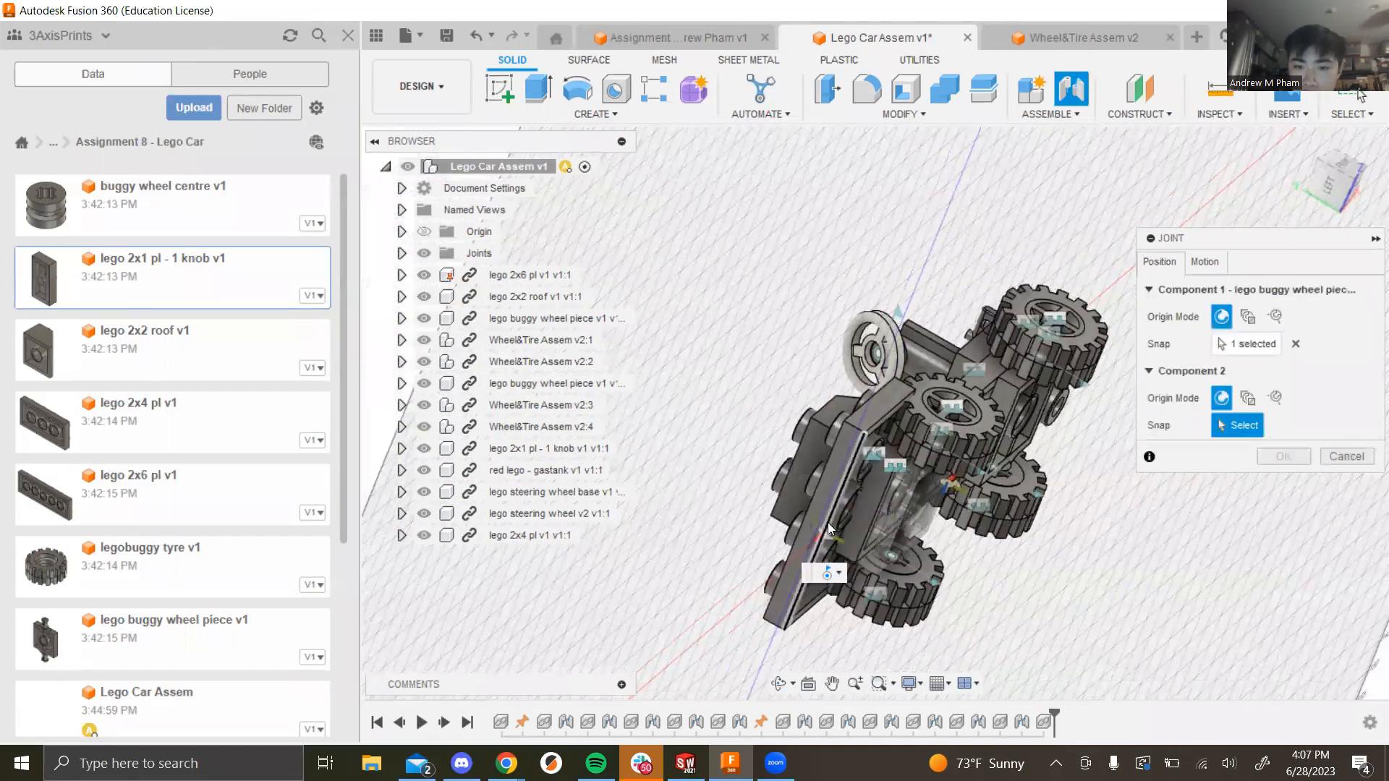
pyautogui.click(827, 523)
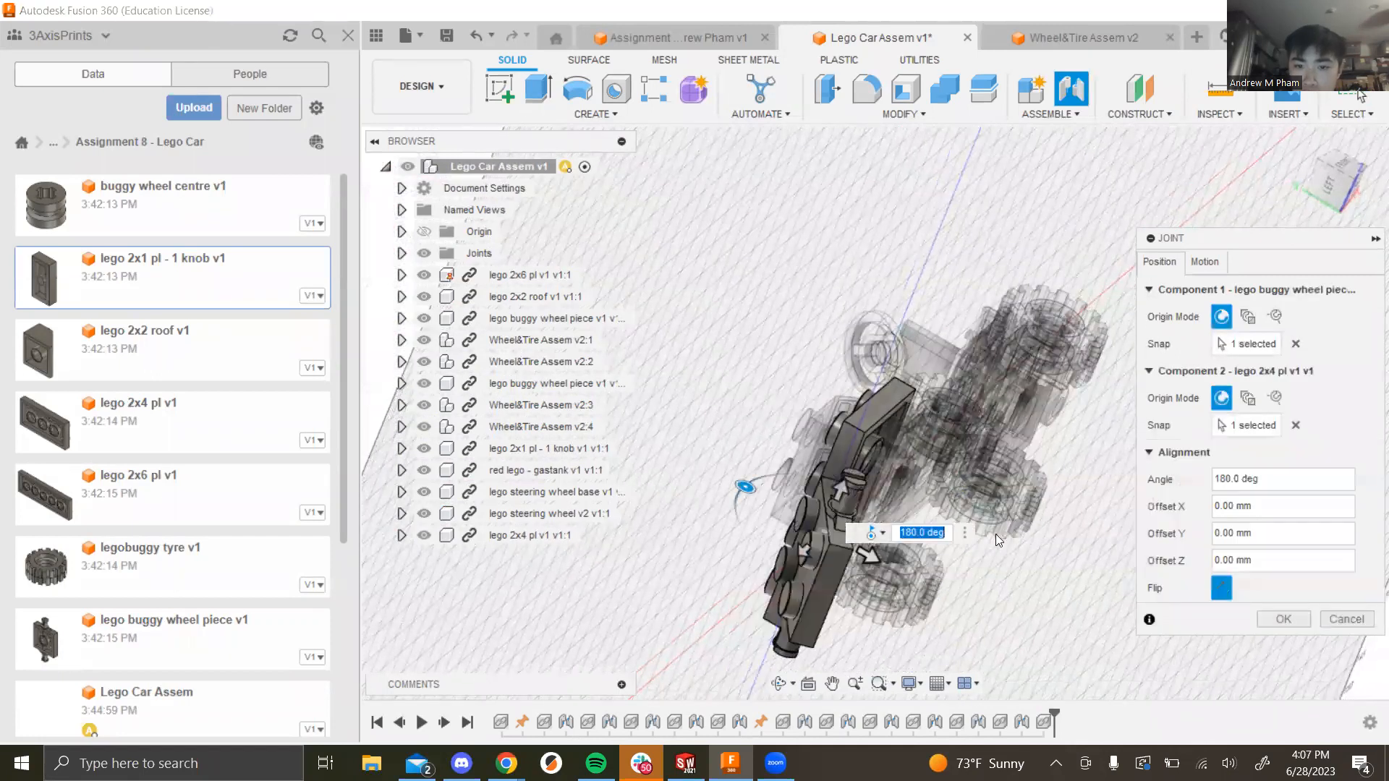
# Step: Set the joint's motion type to Rigid and apply it
pyautogui.click(1204, 262)
pyautogui.click(1247, 291)
pyautogui.click(1249, 311)
pyautogui.keyDown('shift'); pyautogui.moveTo(1092, 504); pyautogui.dragTo(980, 671, button='middle'); pyautogui.keyUp('shift')
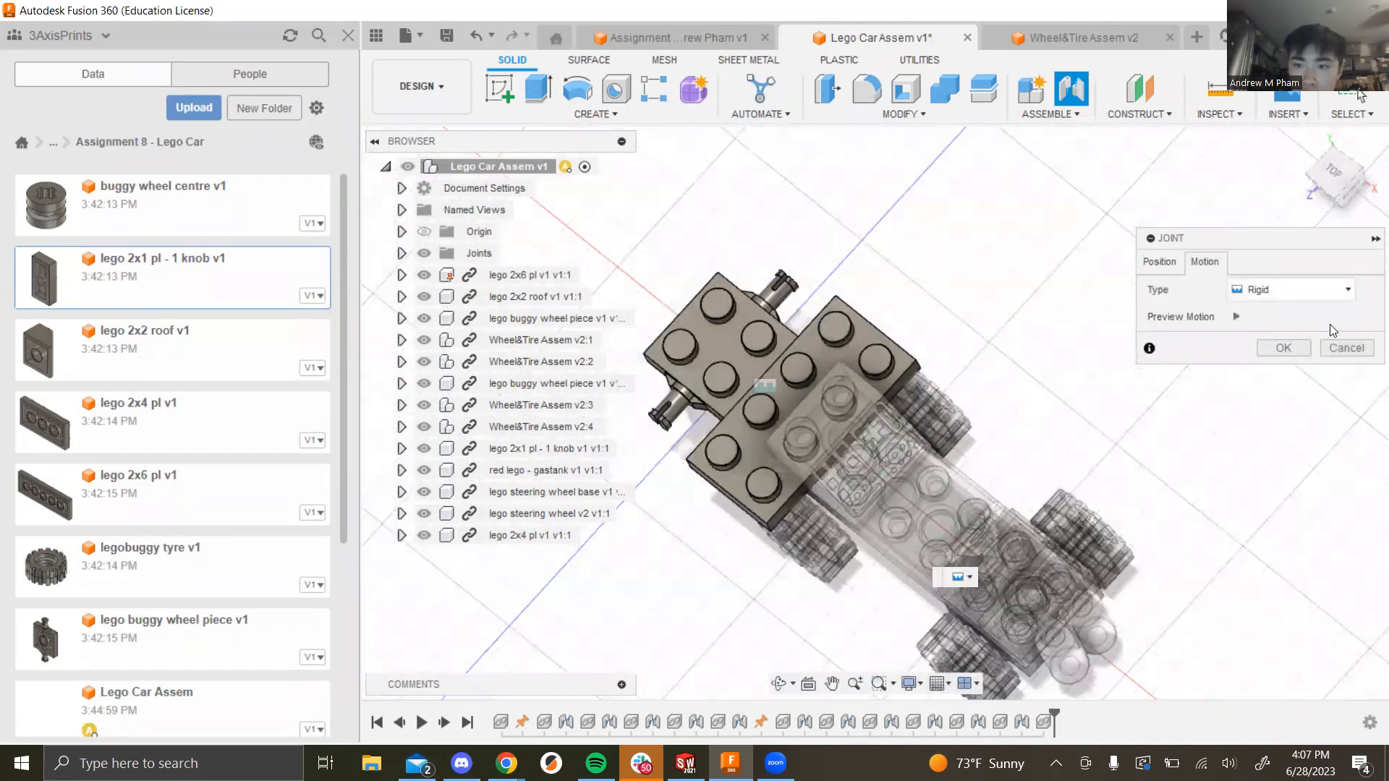
pyautogui.click(1284, 348)
pyautogui.keyDown('shift'); pyautogui.moveTo(1183, 570); pyautogui.dragTo(1141, 450, button='middle'); pyautogui.keyUp('shift')
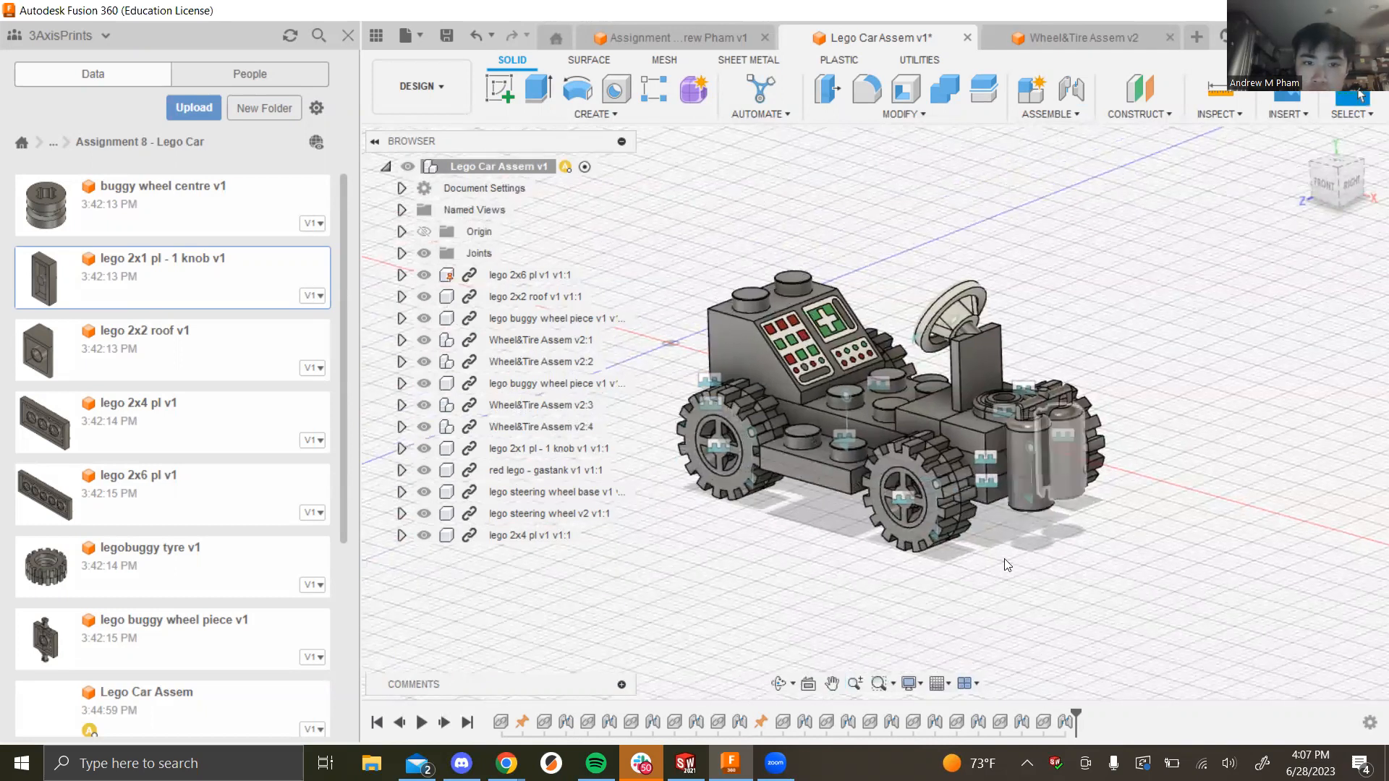
# Step: Hide the Data Panel and open Appearance for the lego 2x6 plate
pyautogui.click(376, 36)
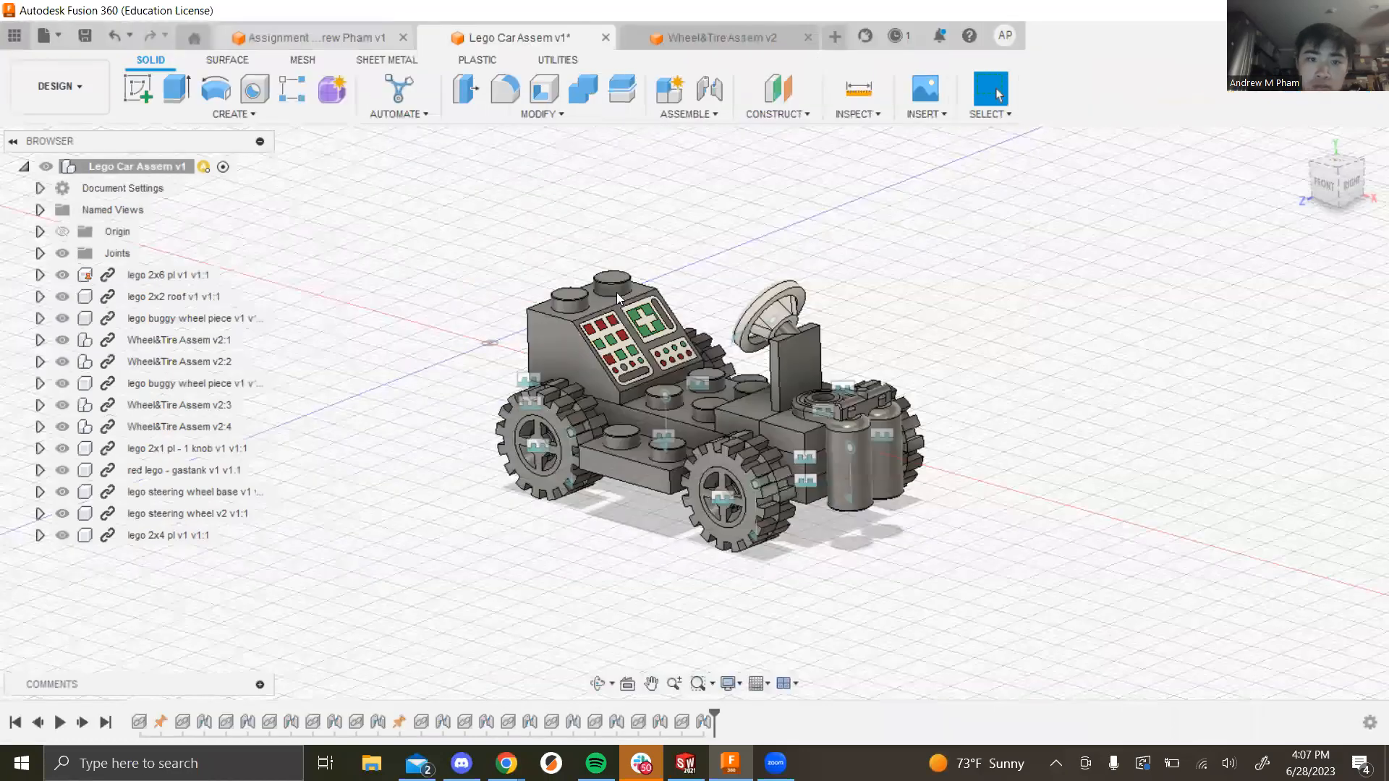
pyautogui.keyDown('shift'); pyautogui.moveTo(650, 289); pyautogui.dragTo(845, 309, button='middle'); pyautogui.keyUp('shift')
pyautogui.rightClick(545, 393)
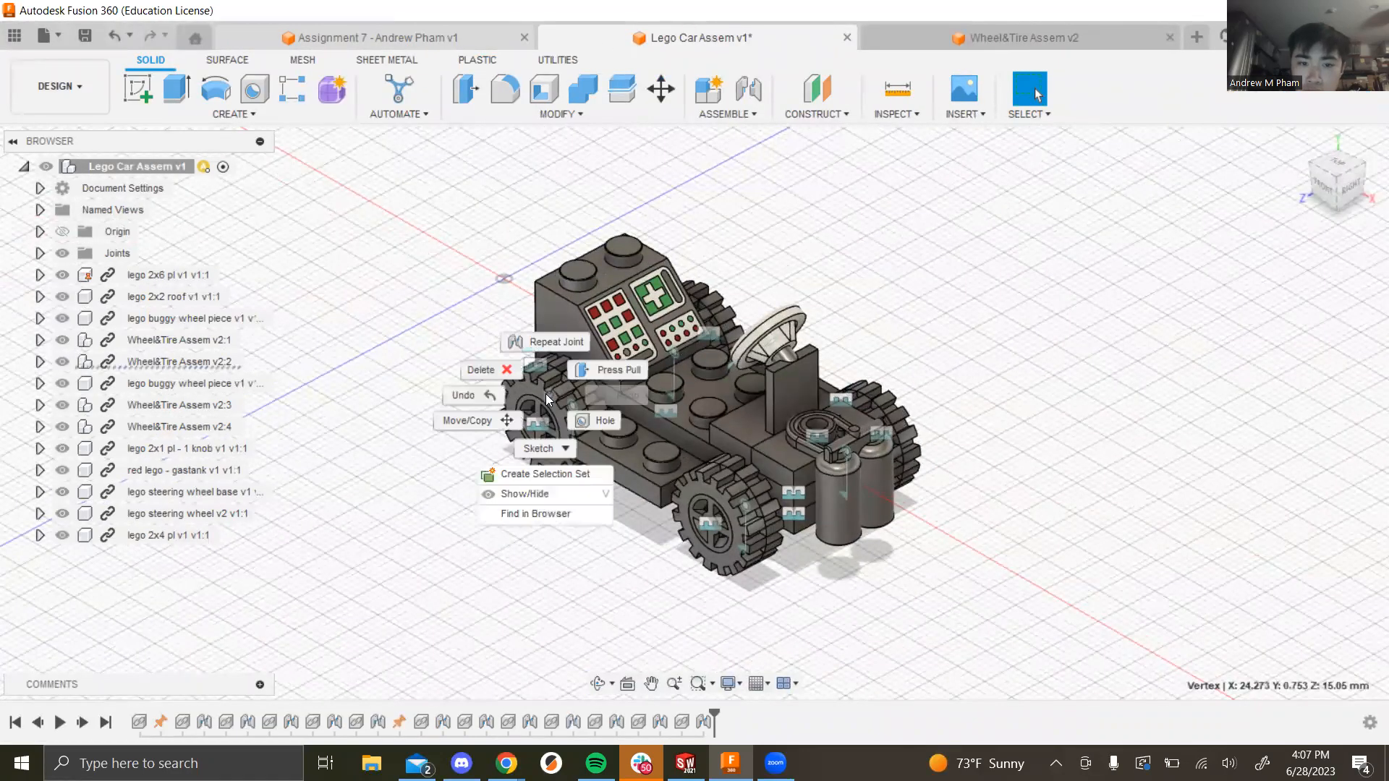
pyautogui.click(524, 512)
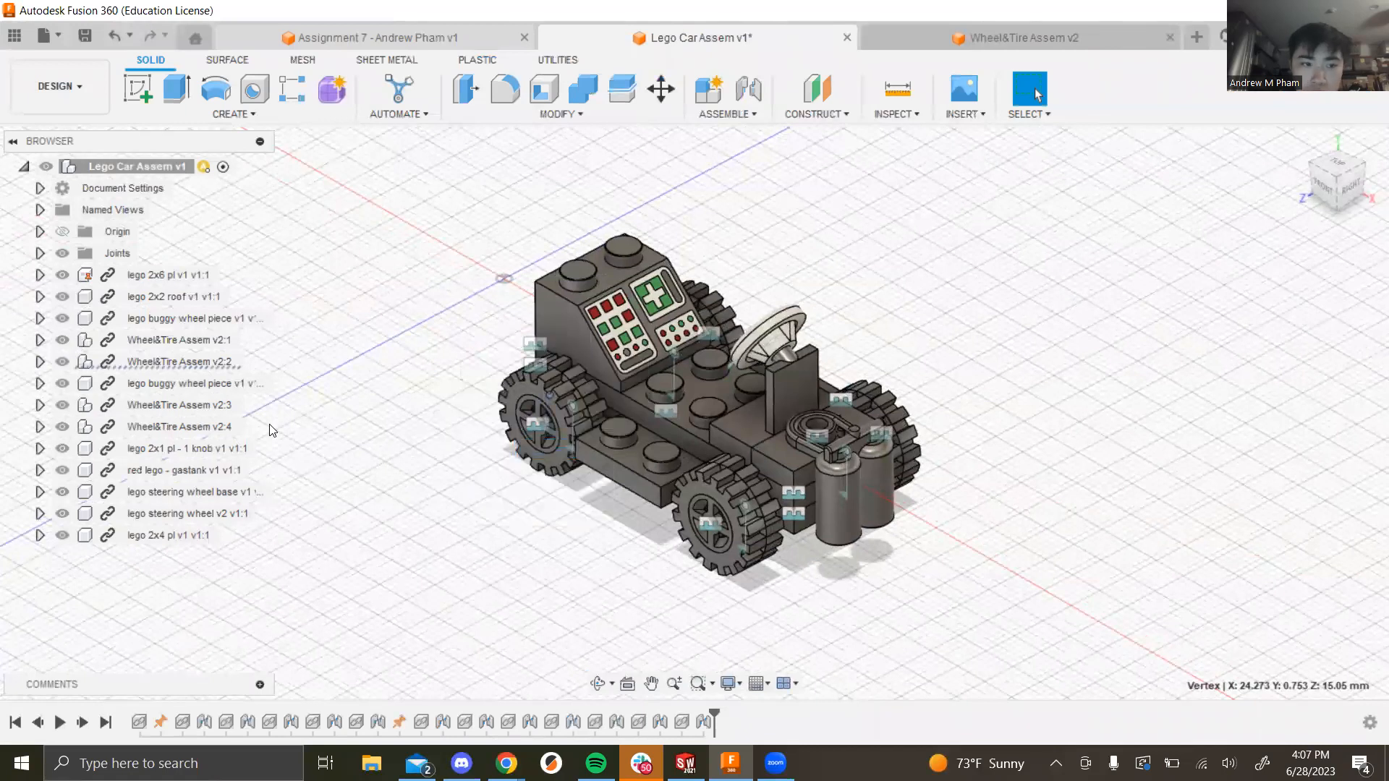
pyautogui.click(165, 276)
pyautogui.rightClick(165, 276)
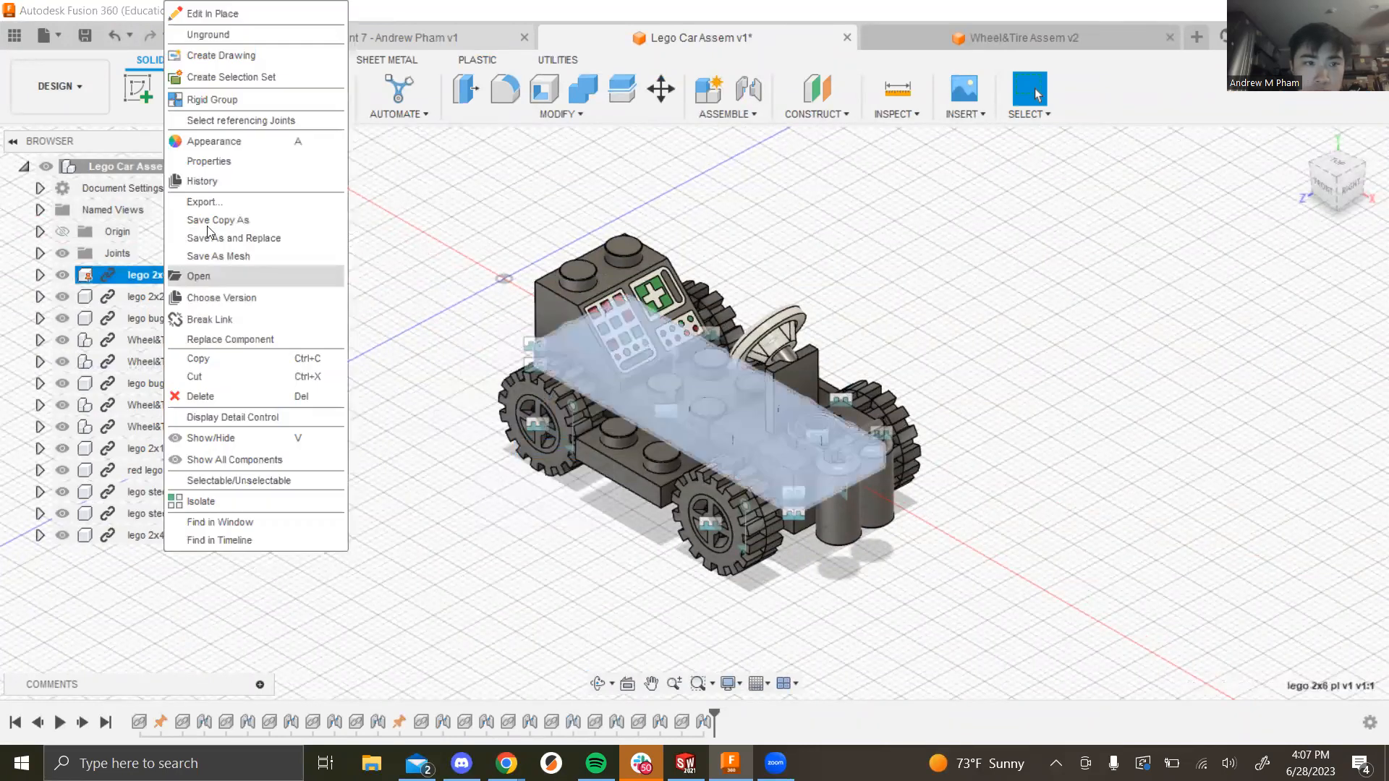
pyautogui.click(239, 141)
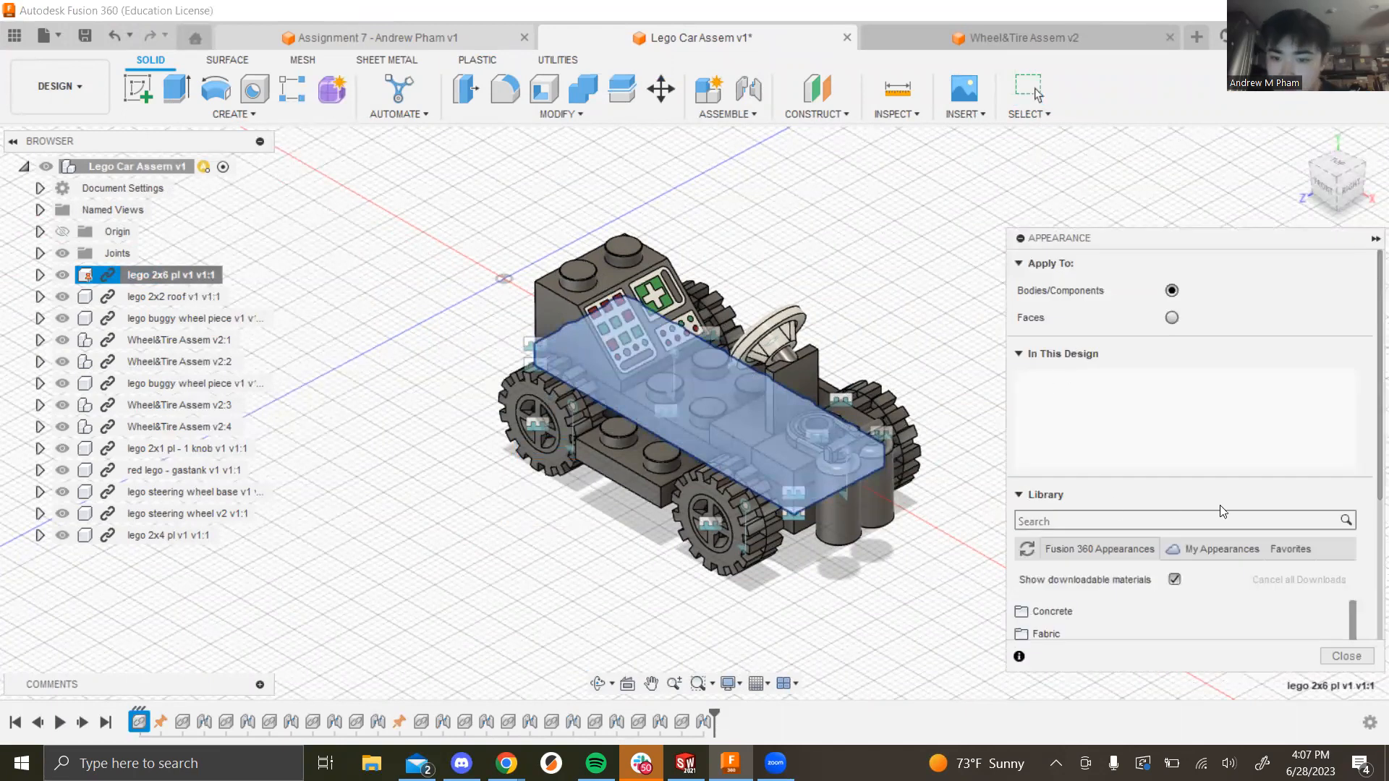
# Step: Apply Paint > Metal Flake Blue to the 2x6 plate and close the panel
pyautogui.scroll(-5, 1188, 482)
pyautogui.scroll(4, 1168, 542)
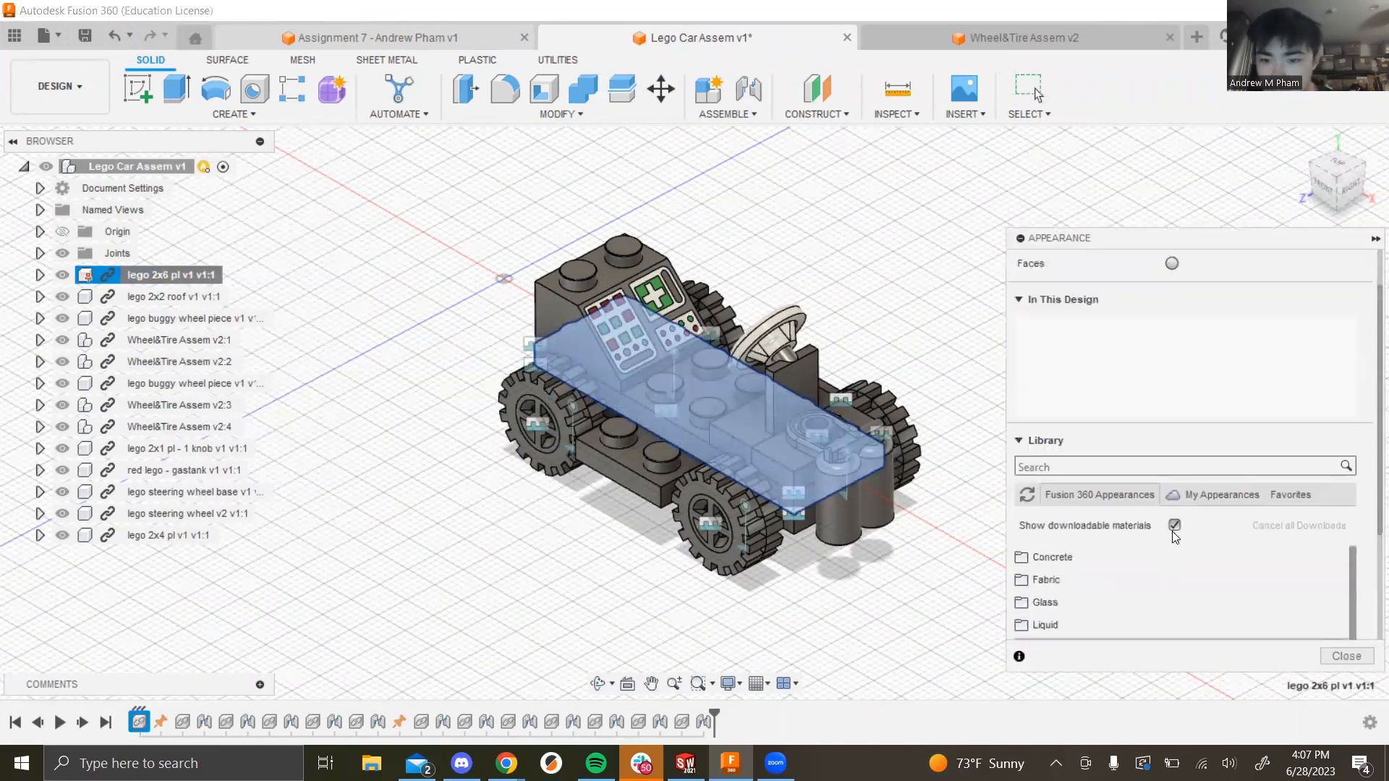
pyautogui.scroll(-4, 1202, 573)
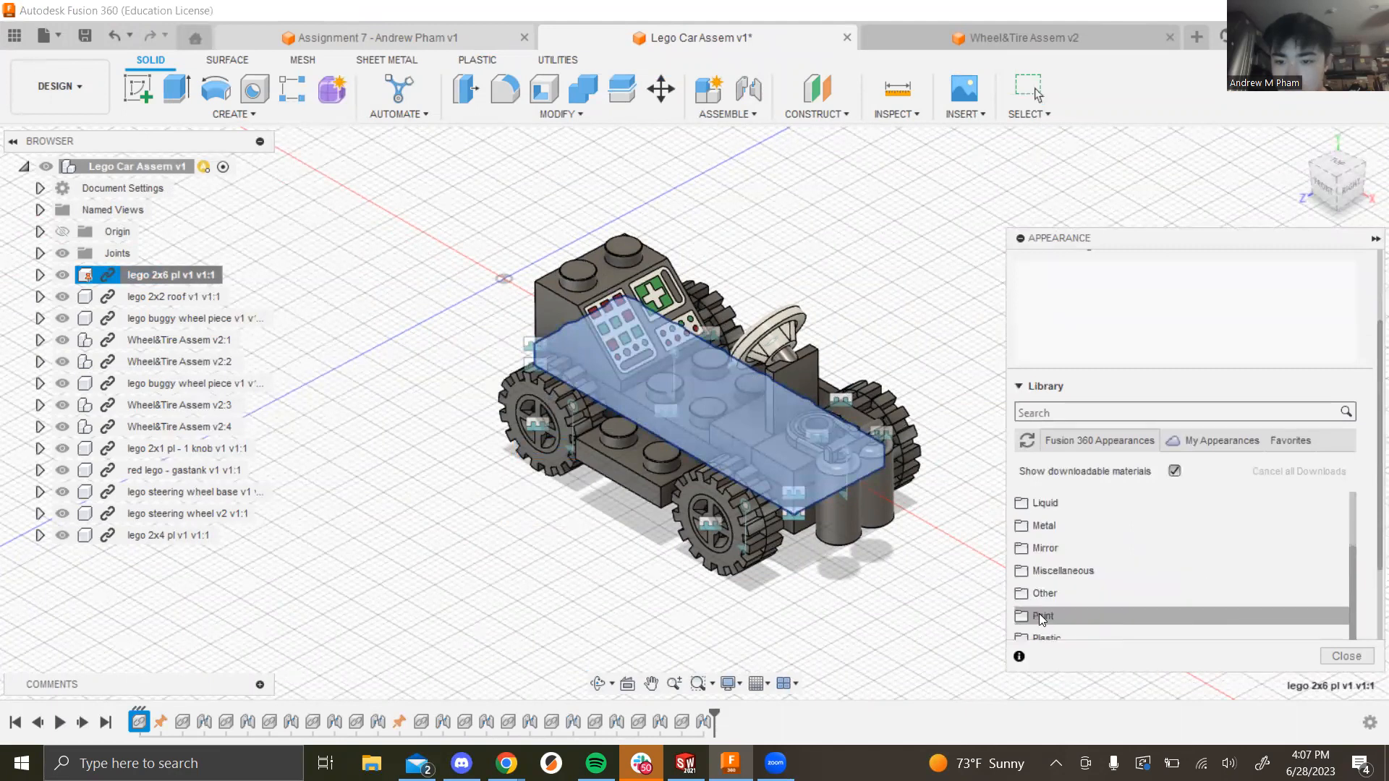
pyautogui.scroll(-3, 1134, 592)
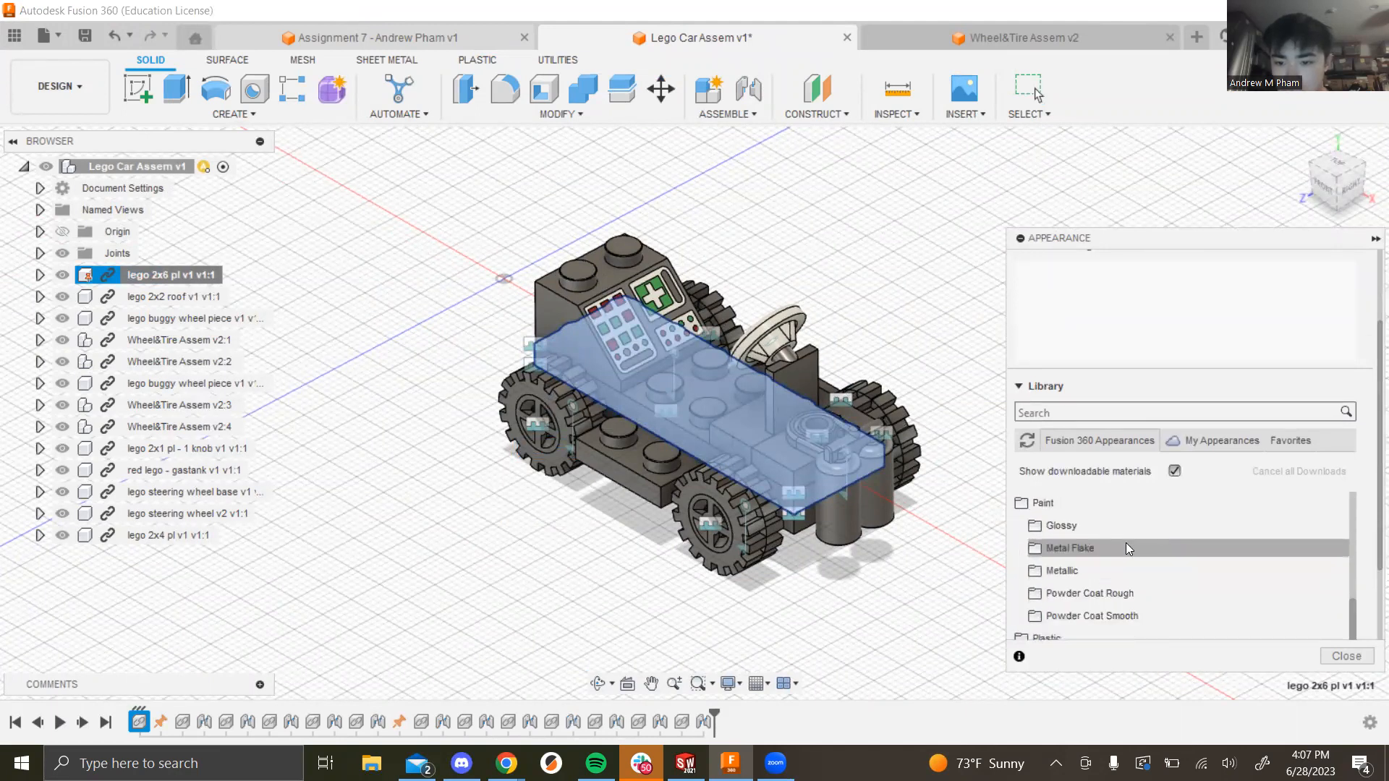
pyautogui.click(1126, 548)
pyautogui.scroll(-2, 1215, 586)
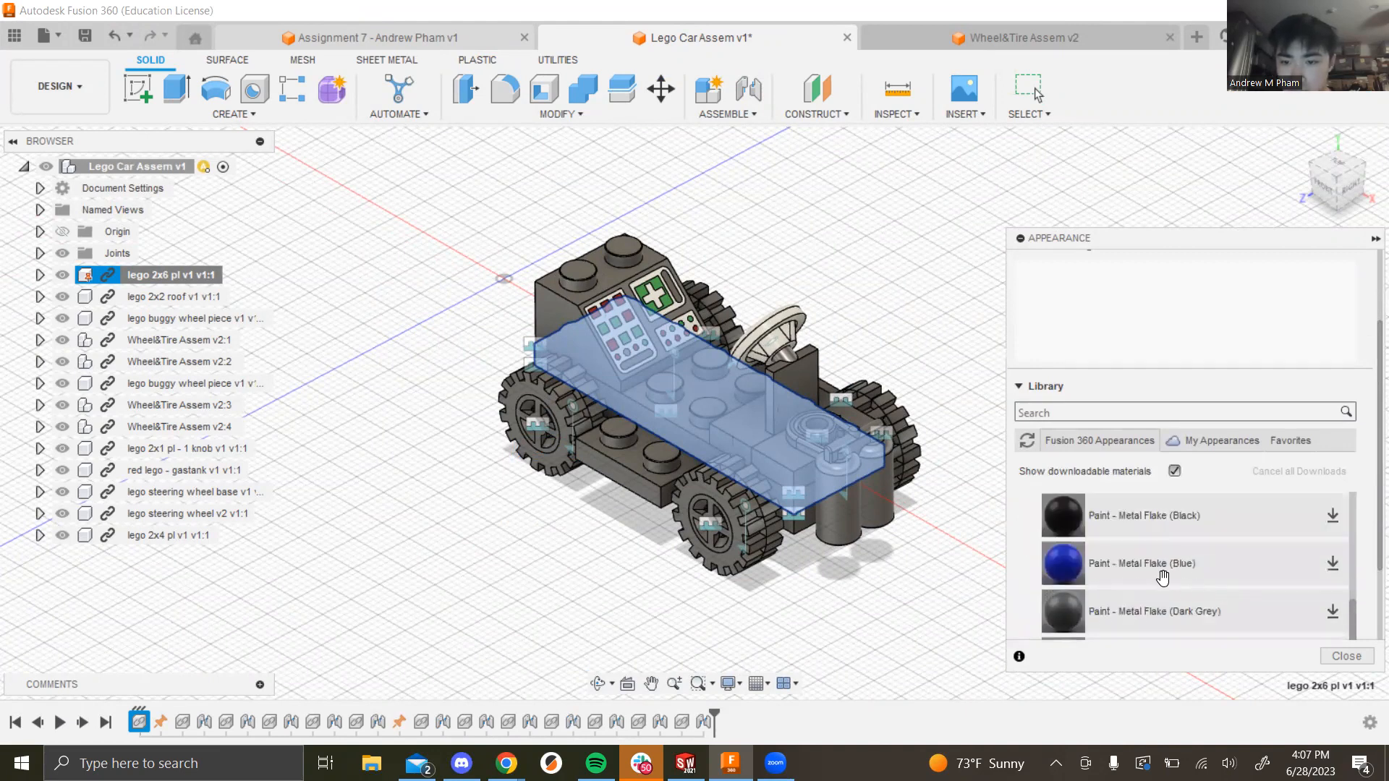
pyautogui.moveTo(645, 403); pyautogui.dragTo(646, 404)
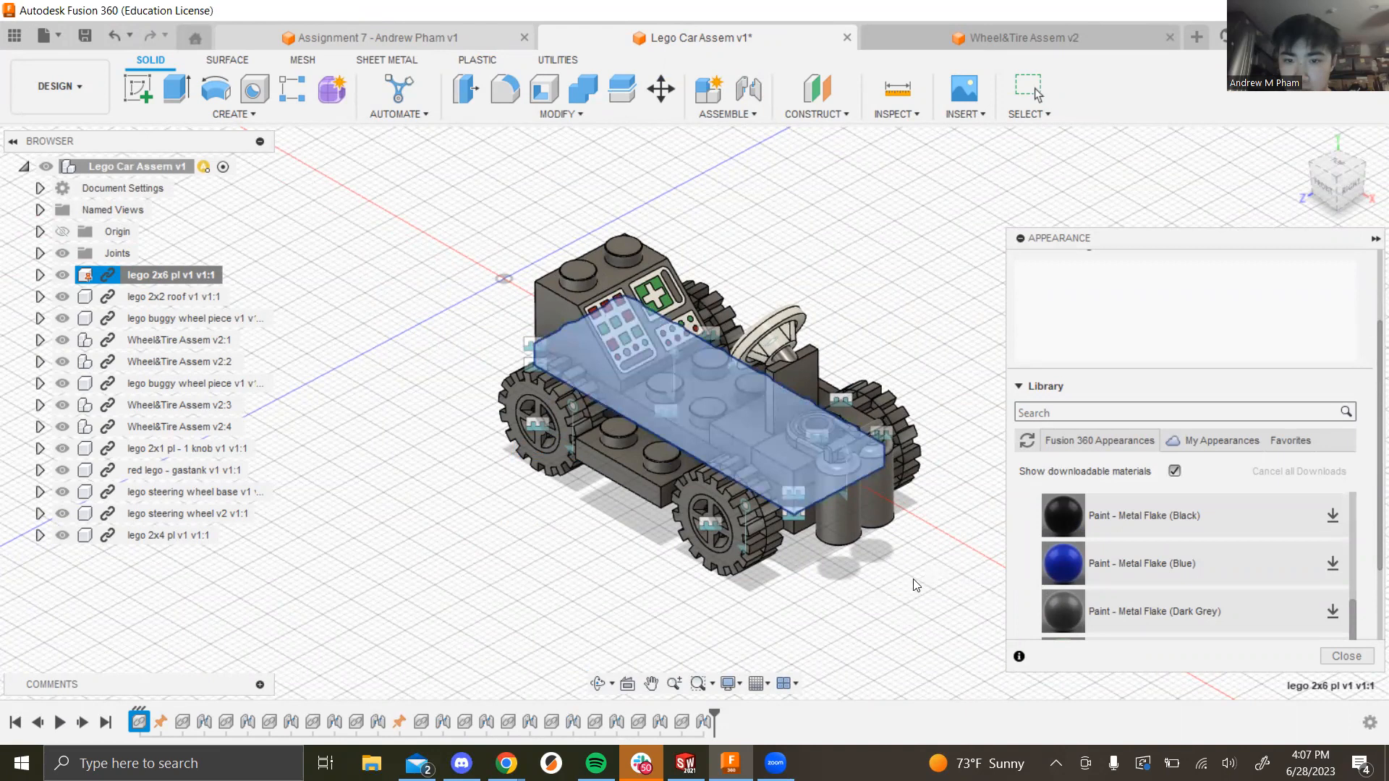
pyautogui.click(1336, 661)
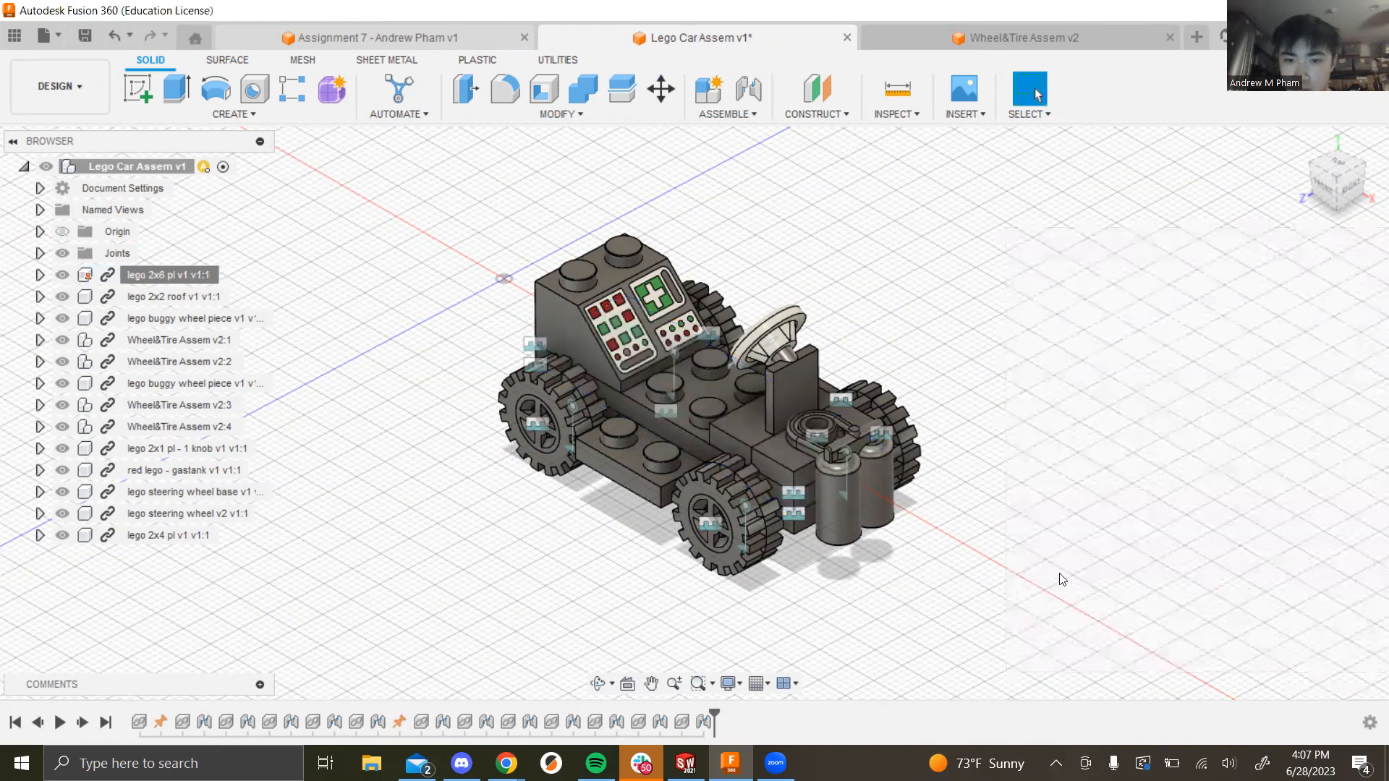
# Step: Reopen Appearance and drag the blue metal flake swatch onto the 2x6 plate in the browser
pyautogui.rightClick(185, 275)
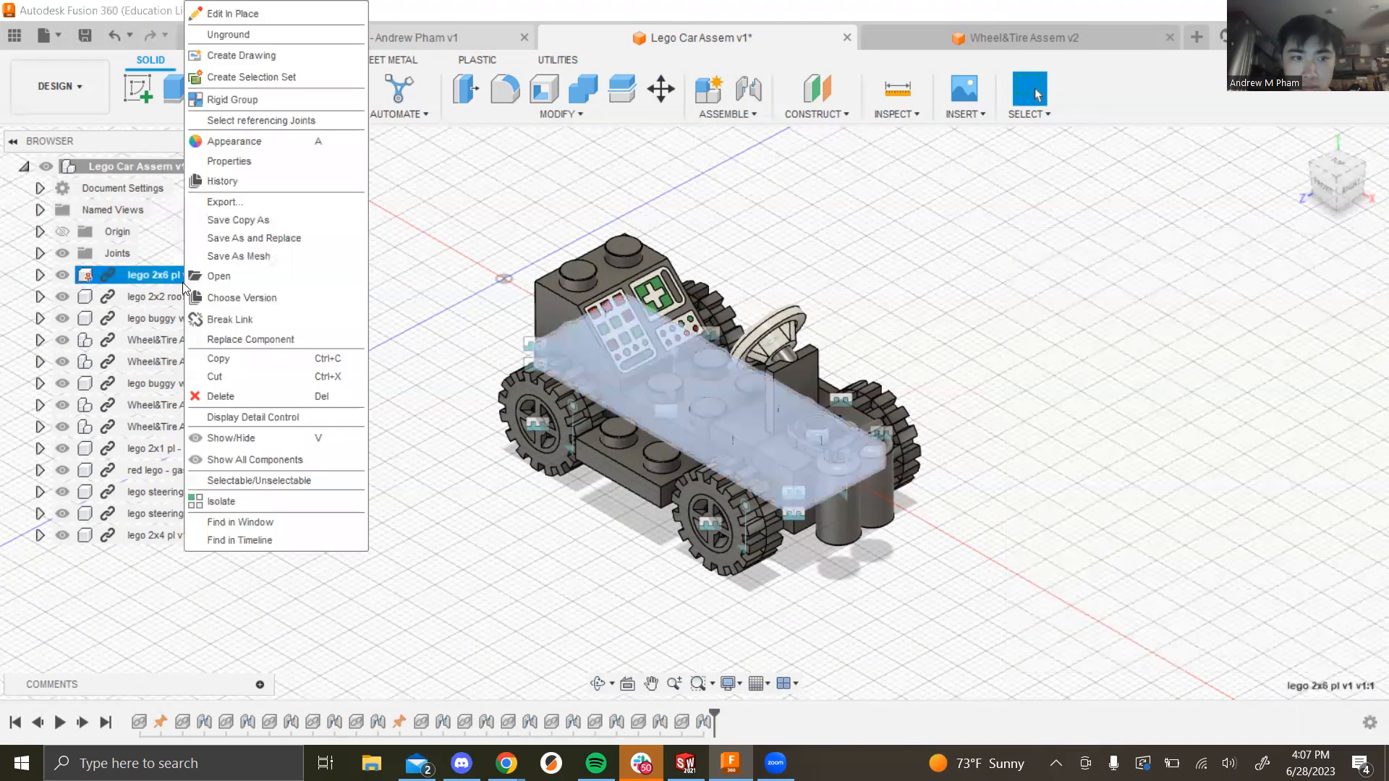
pyautogui.click(248, 141)
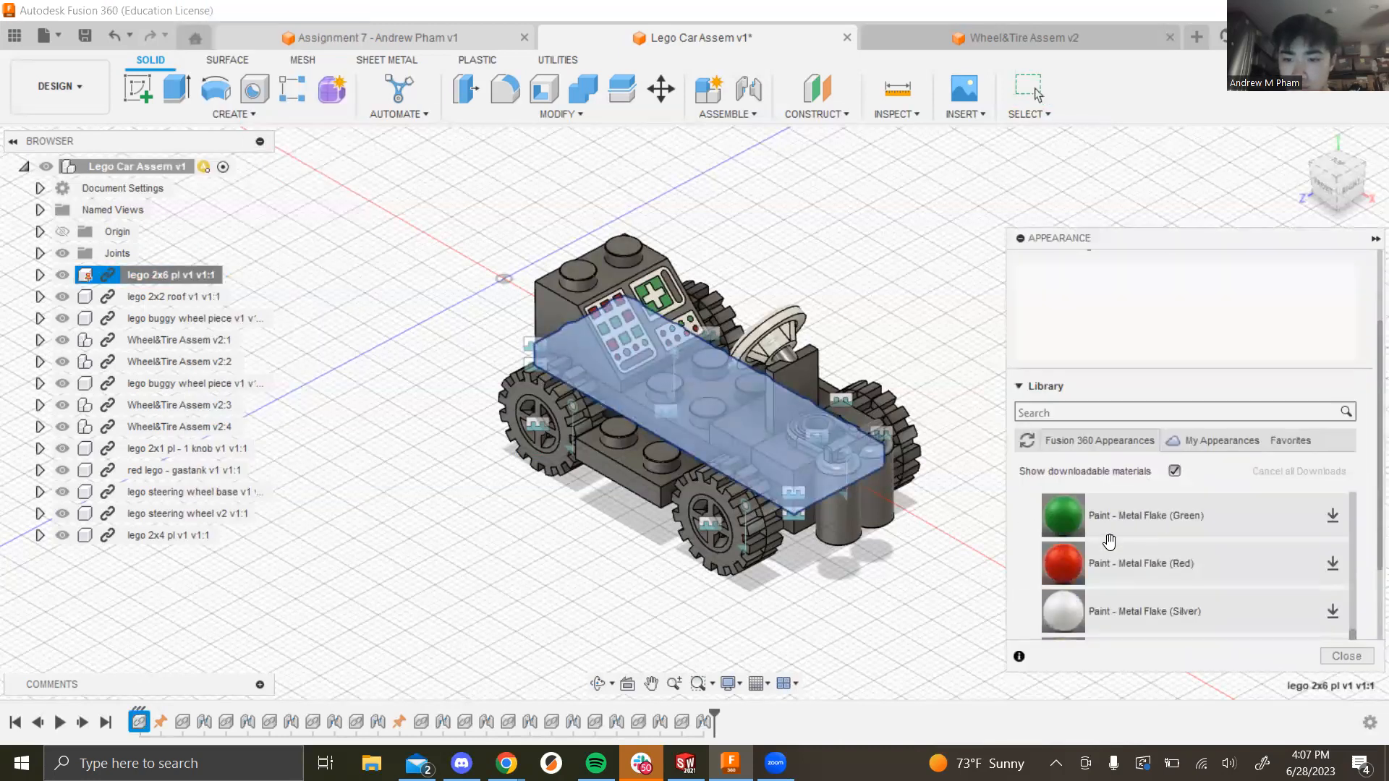
pyautogui.scroll(-2, 1110, 550)
pyautogui.scroll(-1, 1099, 613)
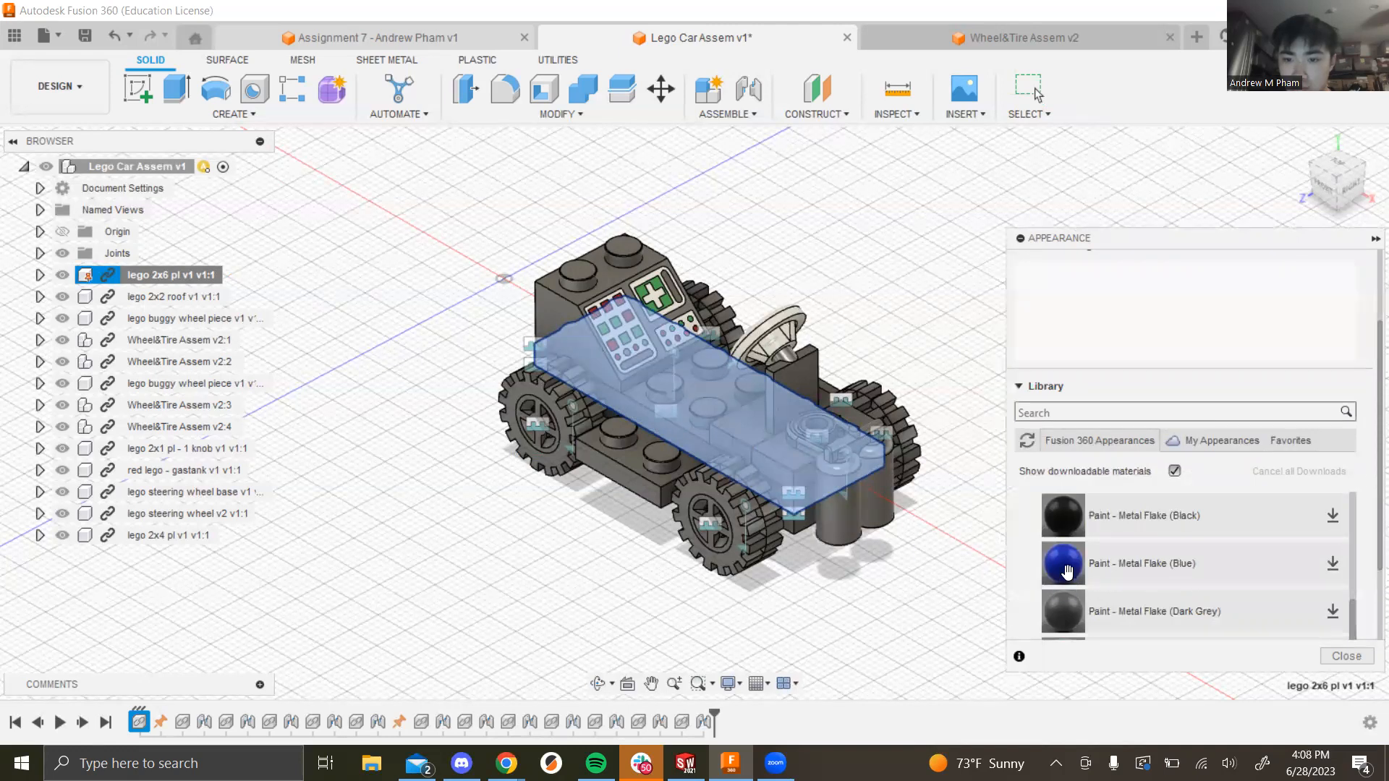
pyautogui.scroll(5, 1170, 508)
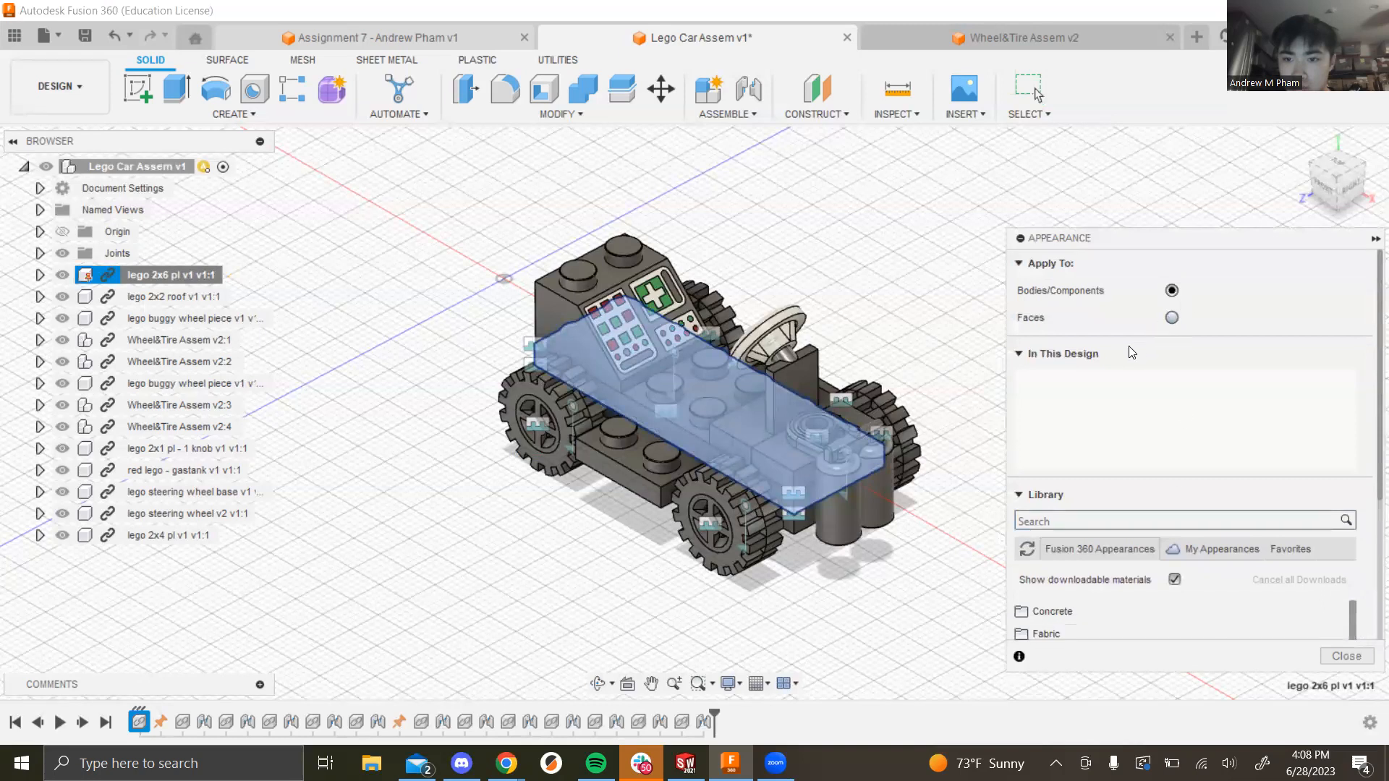
pyautogui.scroll(-6, 1030, 463)
pyautogui.moveTo(1082, 553)
pyautogui.mouseDown()
pyautogui.moveTo(1059, 559)
pyautogui.moveTo(174, 237)
pyautogui.moveTo(165, 277)
pyautogui.mouseUp()
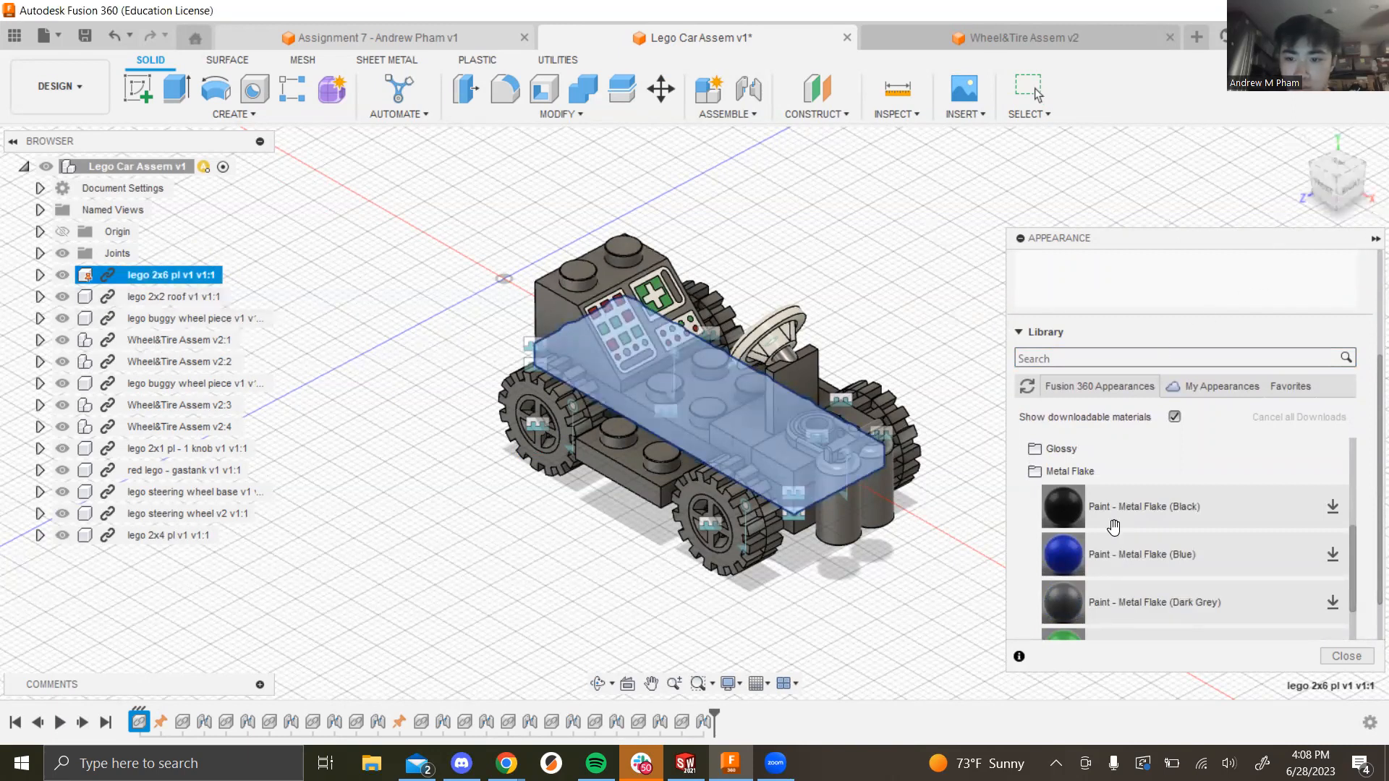
pyautogui.click(1333, 656)
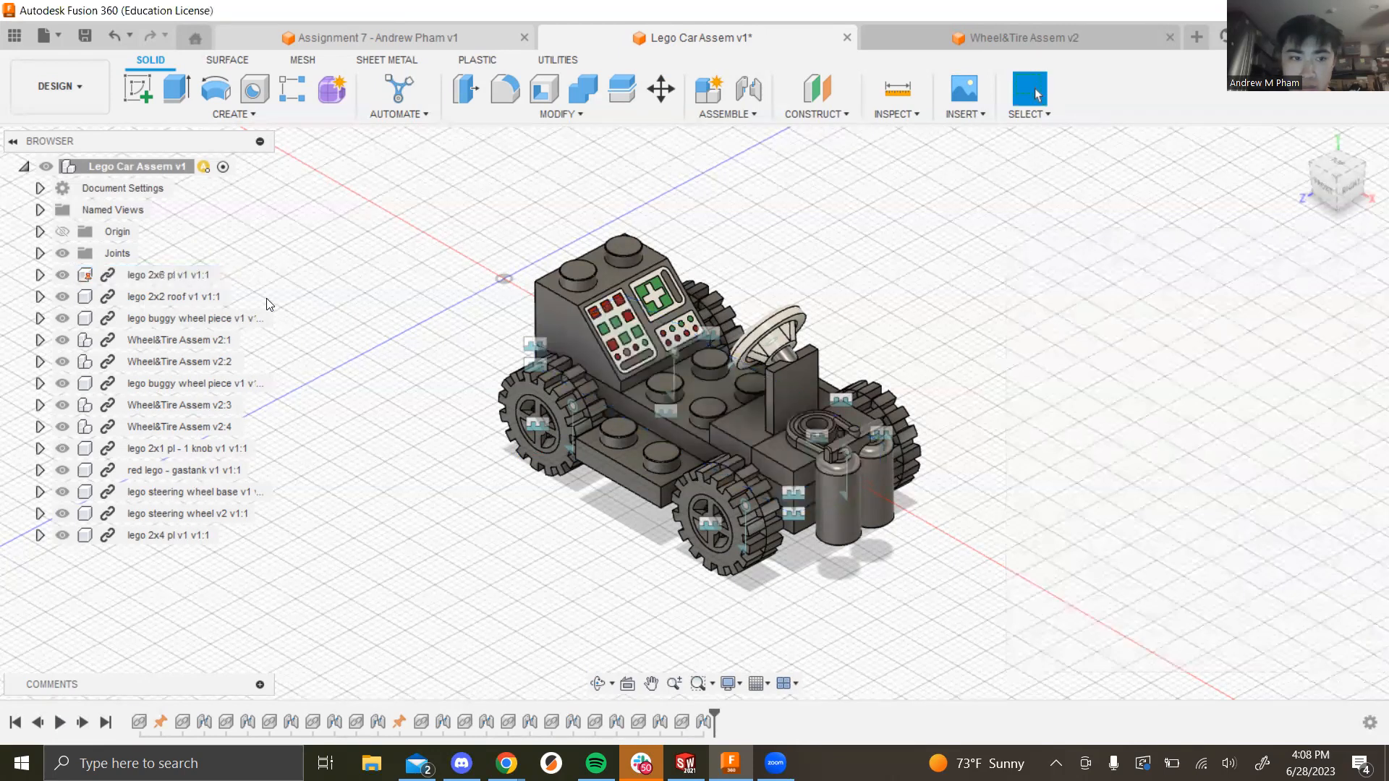
# Step: Open the appearance library with A and download Paint - Metal Flake (Blue)
pyautogui.rightClick(181, 281)
pyautogui.press('Escape')
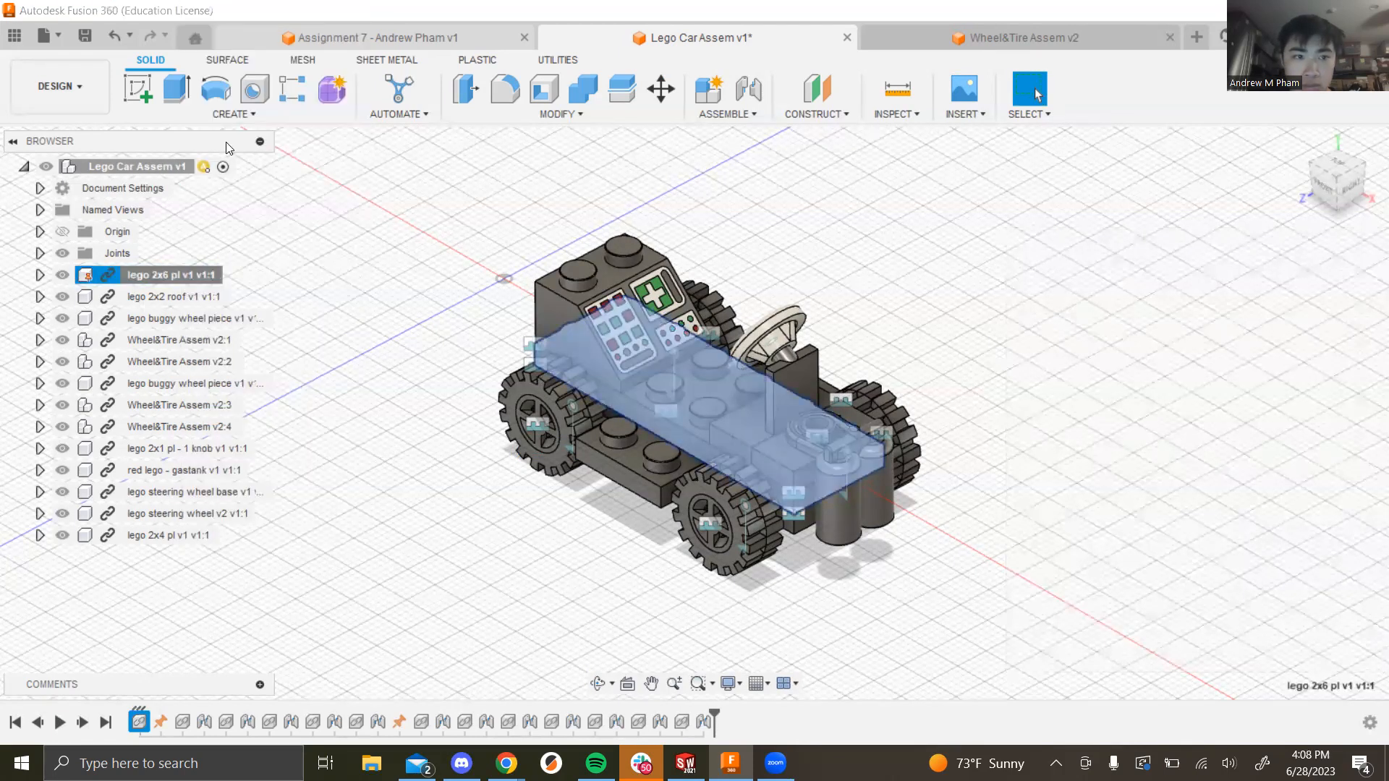
pyautogui.press('a')
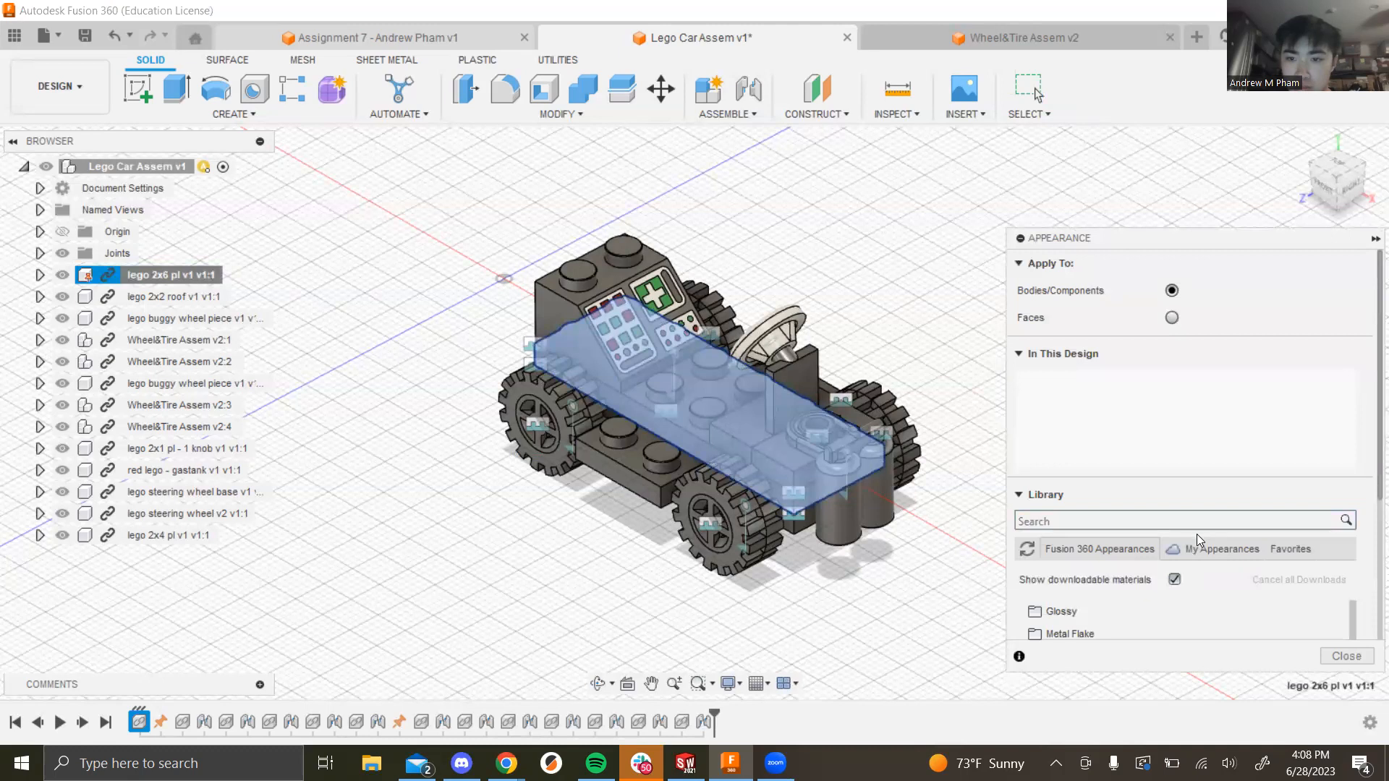
pyautogui.scroll(-5, 1188, 589)
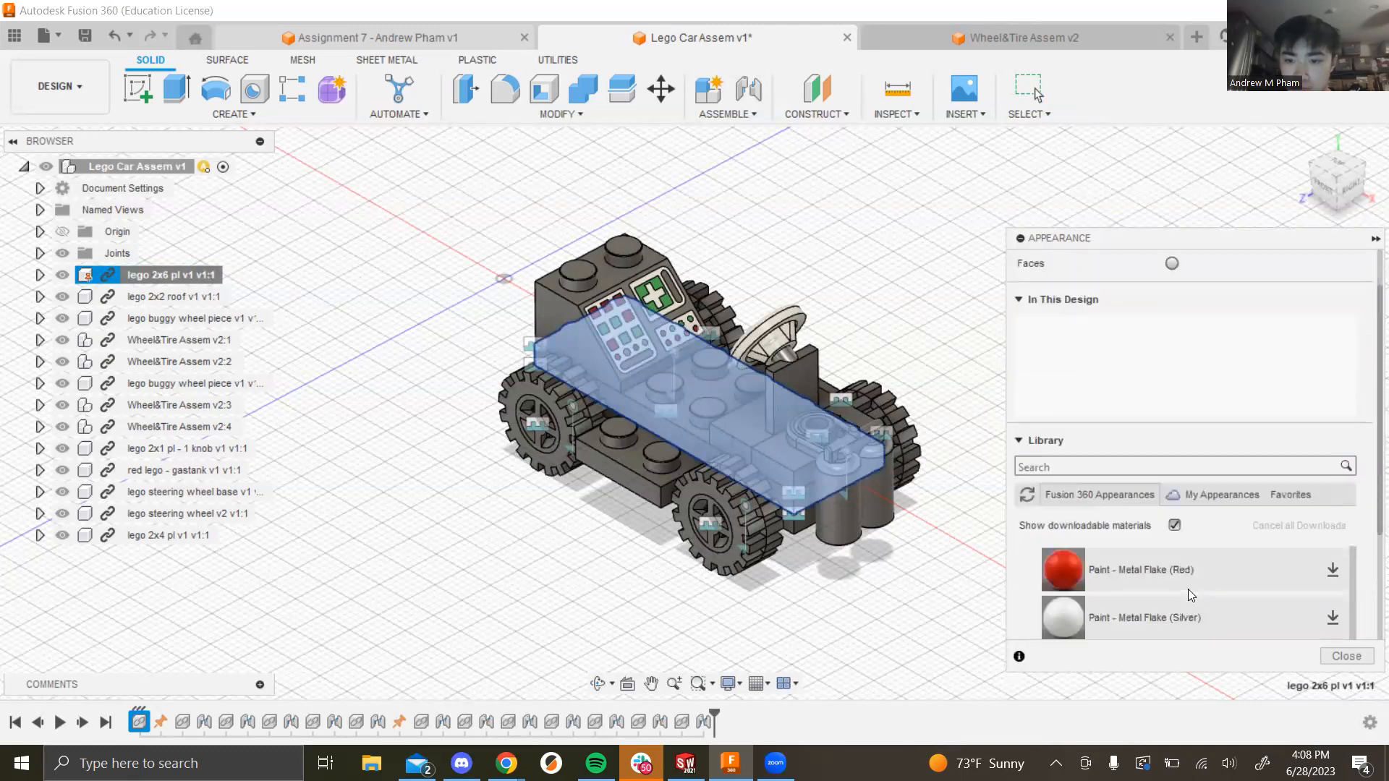
pyautogui.click(1331, 572)
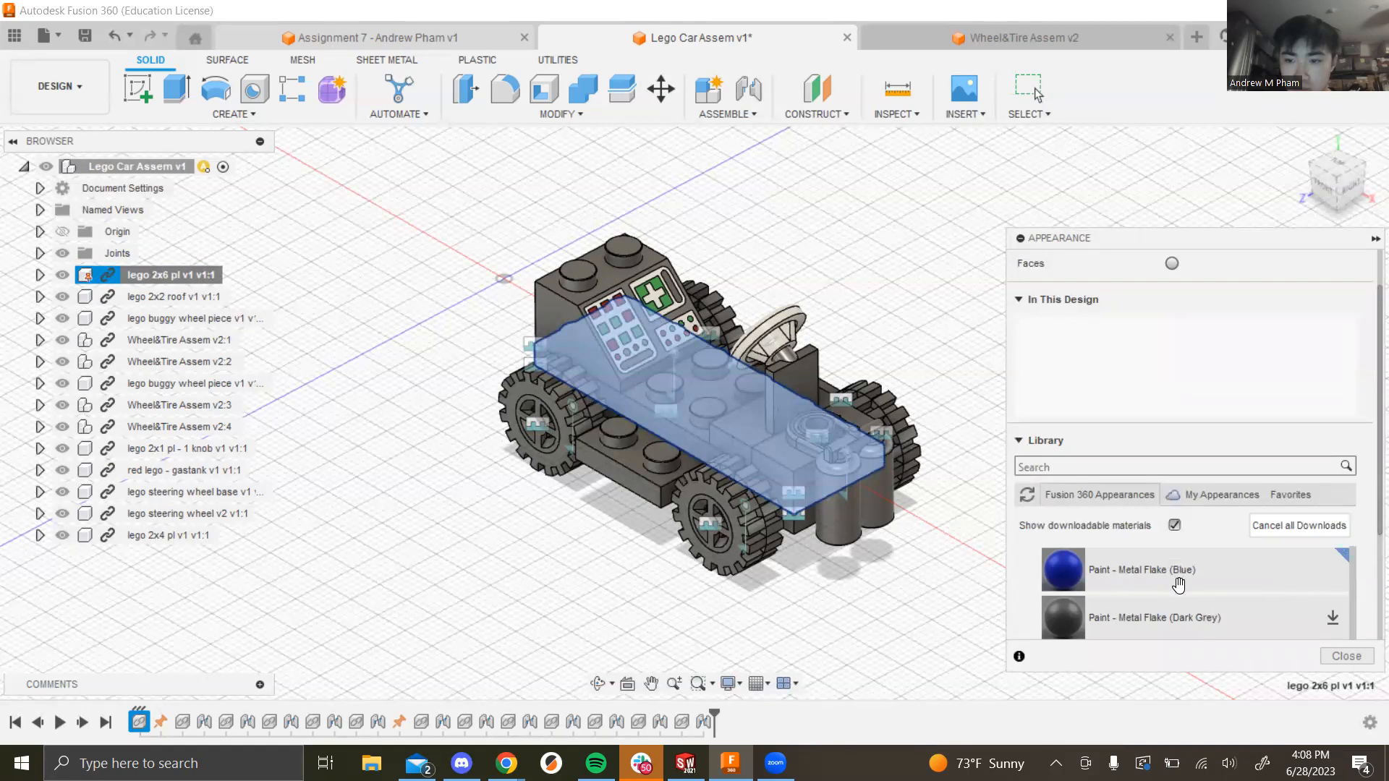
# Step: Paint the body plate, 2x4 plate, 2x1 plate, 2x2 roof and lower buggy piece blue
pyautogui.moveTo(1100, 575); pyautogui.dragTo(631, 457)
pyautogui.moveTo(1070, 567); pyautogui.dragTo(775, 470)
pyautogui.moveTo(1063, 569); pyautogui.dragTo(560, 364)
pyautogui.keyDown('shift'); pyautogui.moveTo(511, 552); pyautogui.dragTo(948, 510, button='middle'); pyautogui.keyUp('shift')
pyautogui.moveTo(1056, 567); pyautogui.dragTo(781, 478)
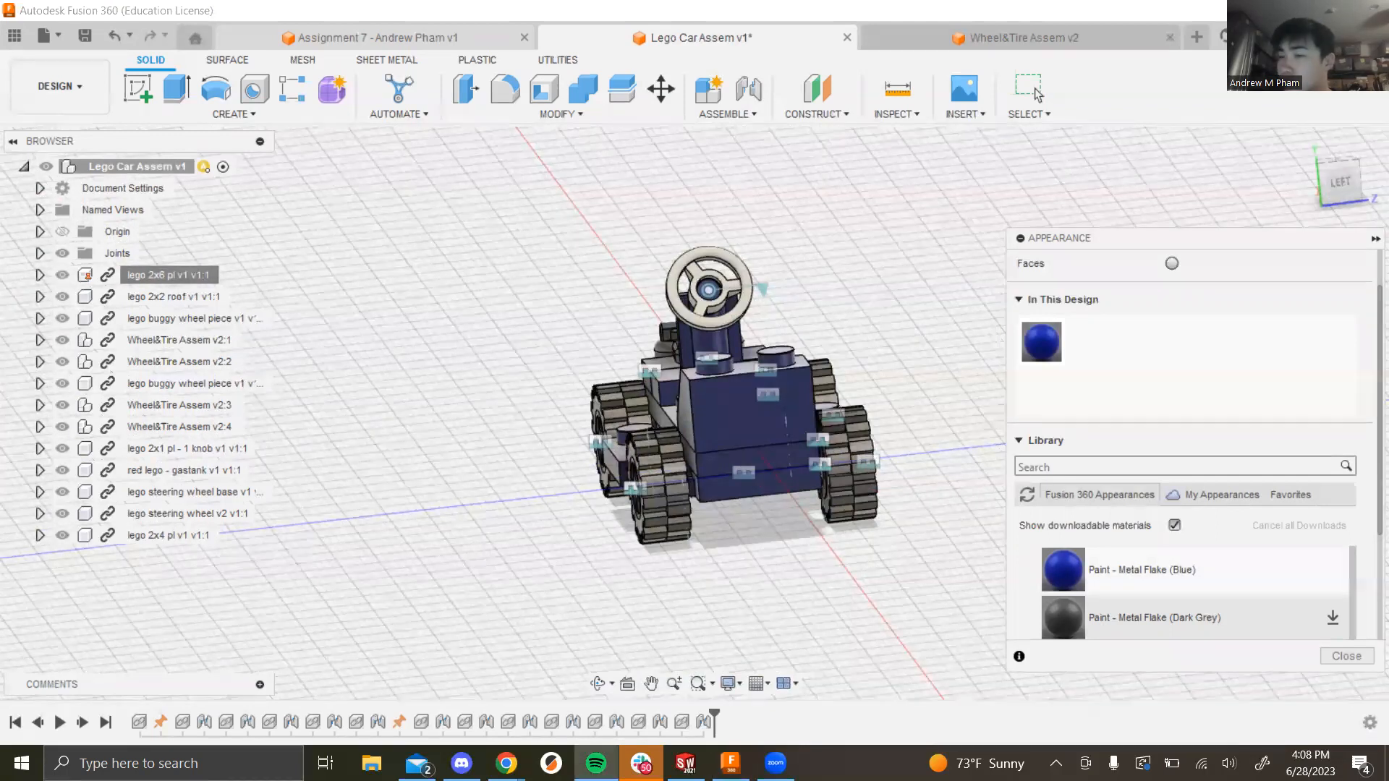
pyautogui.keyDown('shift'); pyautogui.moveTo(980, 521); pyautogui.dragTo(902, 533, button='middle'); pyautogui.keyUp('shift')
pyautogui.scroll(-1, 1231, 582)
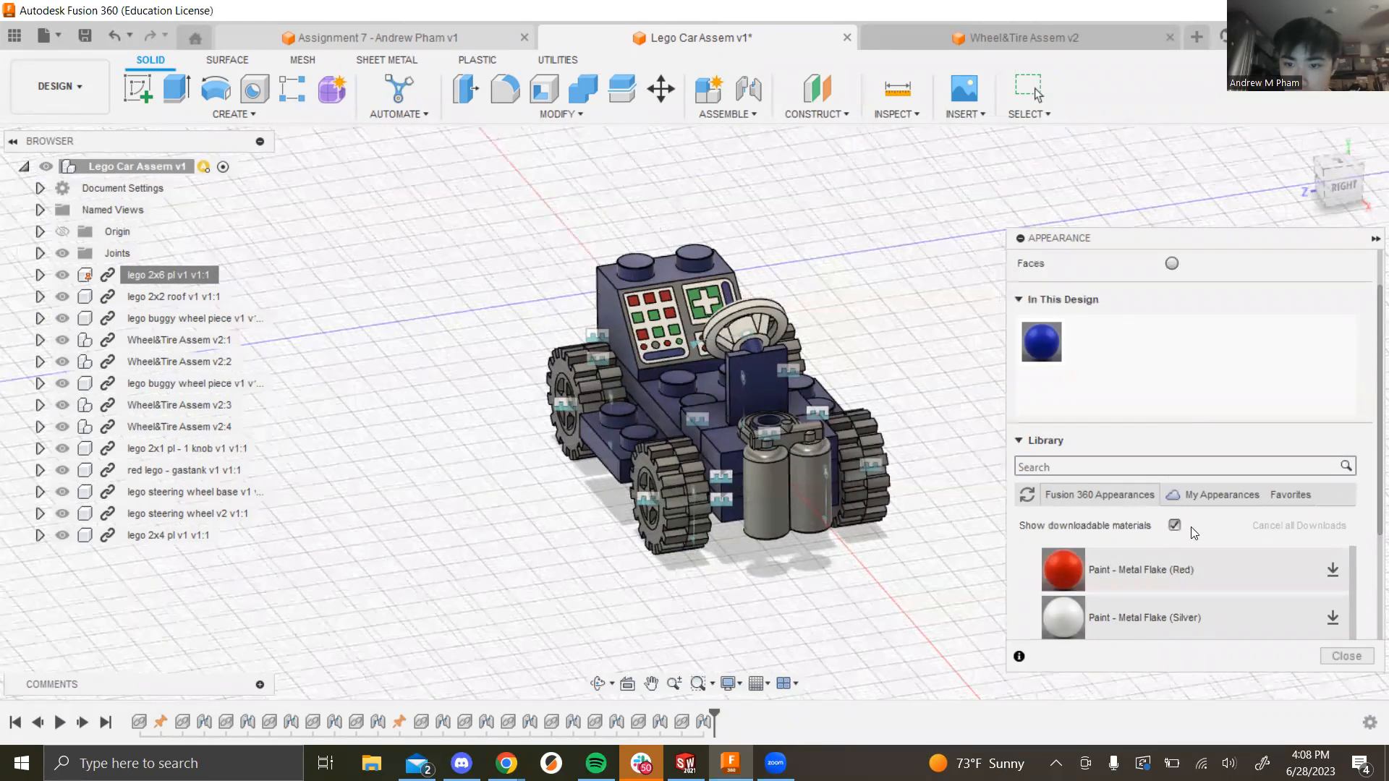
# Step: Download Metal Flake (Red) and apply it to the gas tank
pyautogui.click(1329, 572)
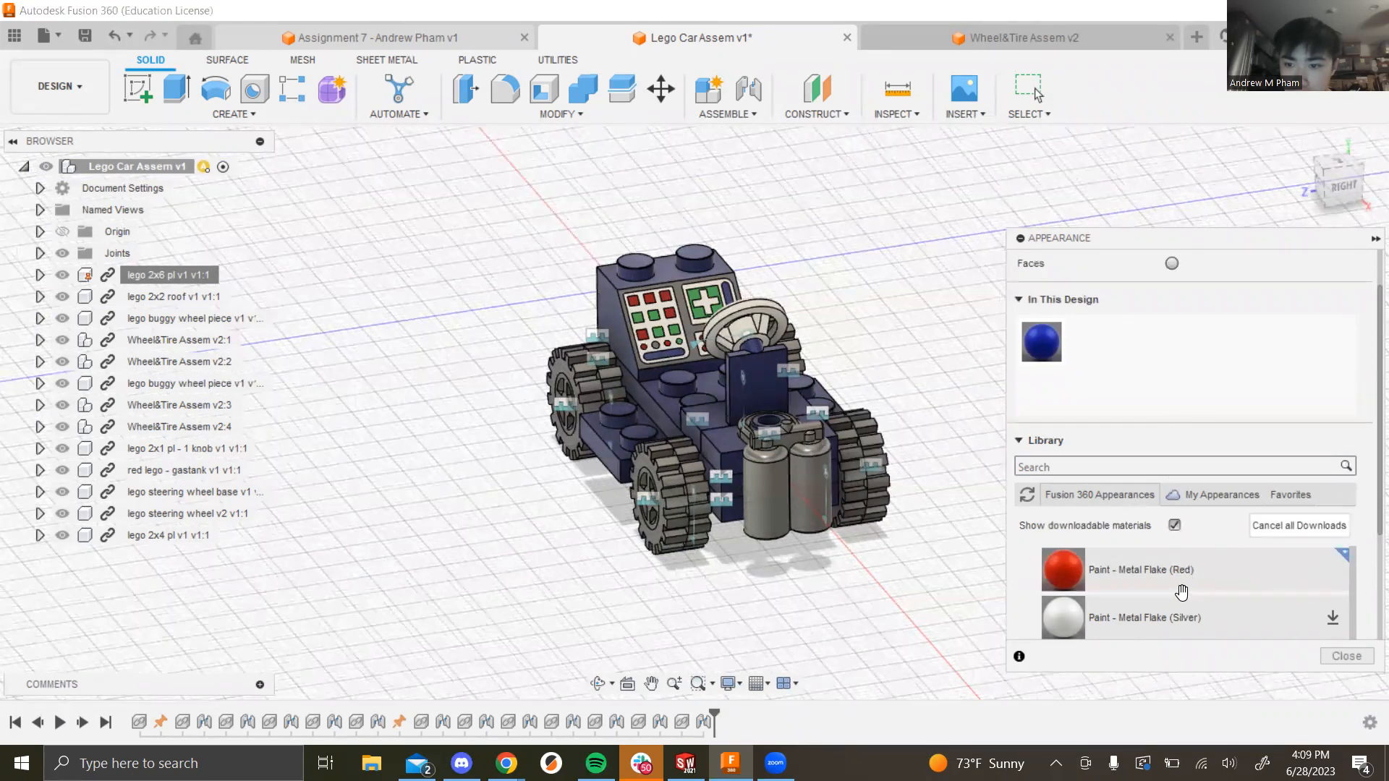
pyautogui.moveTo(1006, 558); pyautogui.dragTo(800, 486)
pyautogui.keyDown('shift'); pyautogui.moveTo(778, 614); pyautogui.dragTo(849, 606, button='middle'); pyautogui.keyUp('shift')
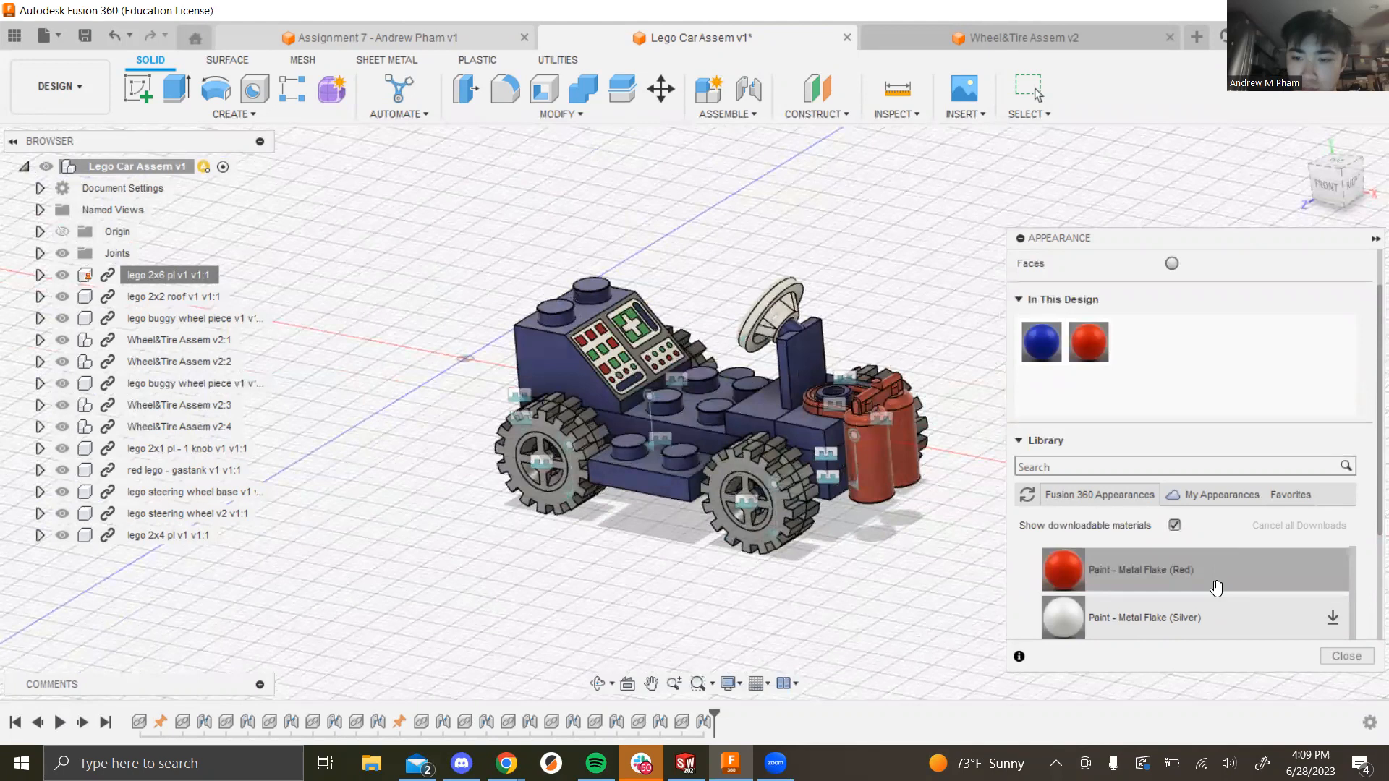
# Step: Download Metal Flake (Black) and apply it to the steering wheel
pyautogui.scroll(-2, 1216, 587)
pyautogui.scroll(3, 1216, 602)
pyautogui.scroll(3, 1217, 601)
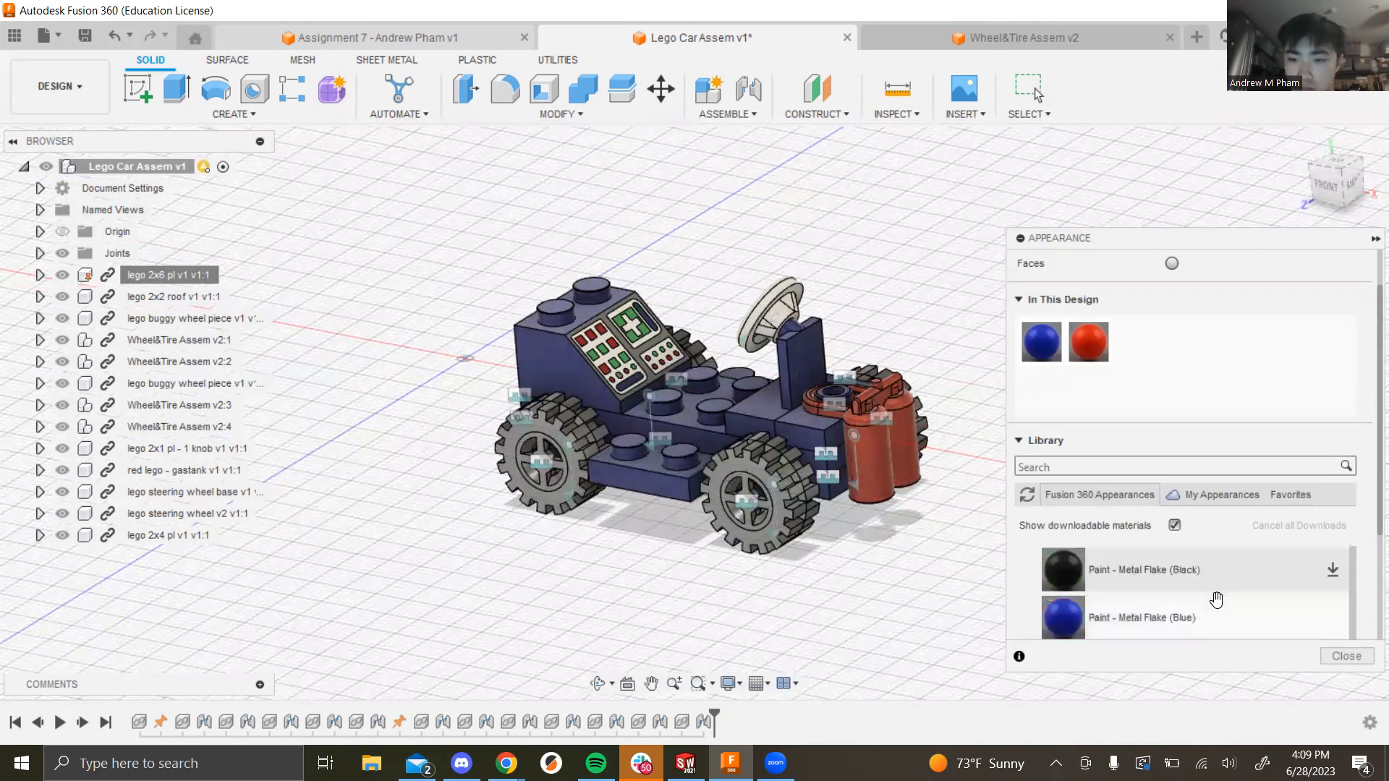
pyautogui.scroll(-2, 1220, 599)
pyautogui.click(1332, 569)
pyautogui.moveTo(1093, 575); pyautogui.dragTo(778, 294)
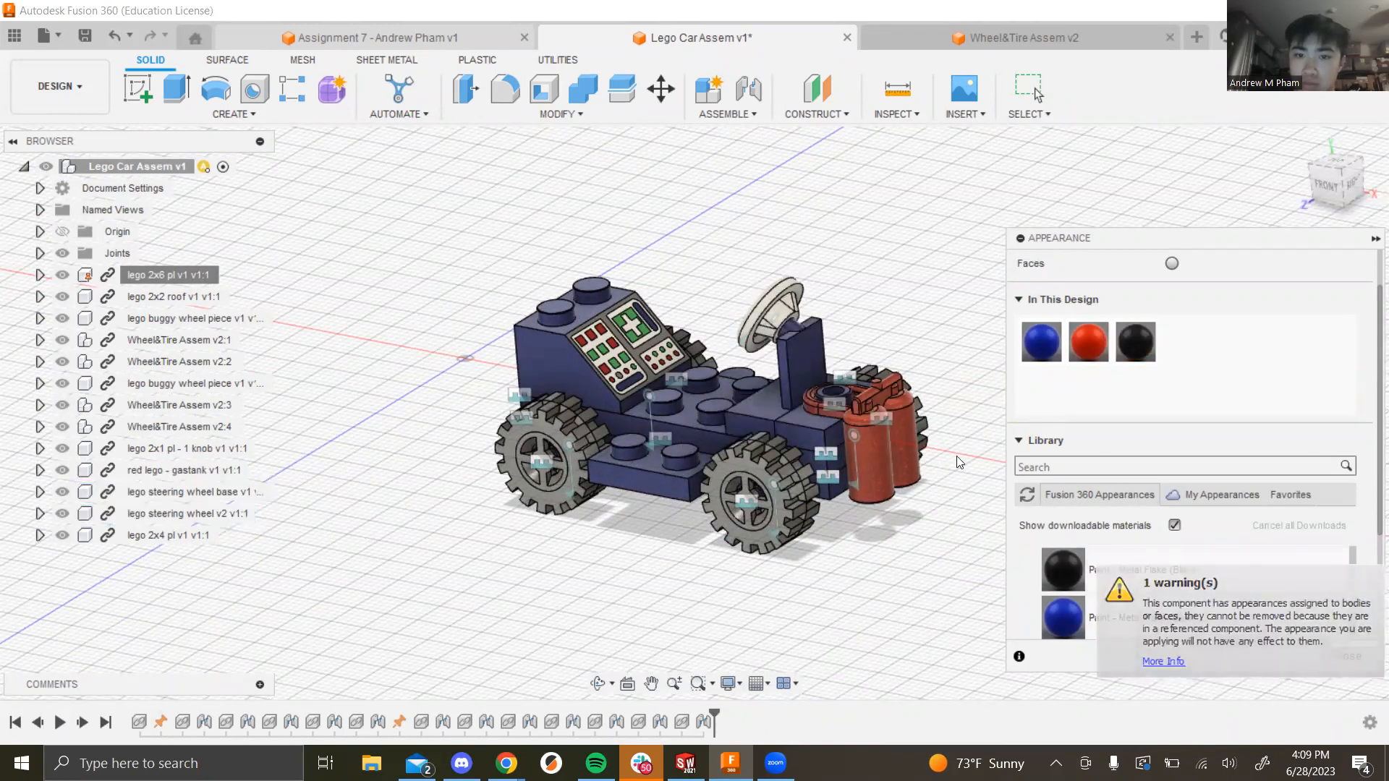
pyautogui.moveTo(1057, 571); pyautogui.dragTo(754, 316)
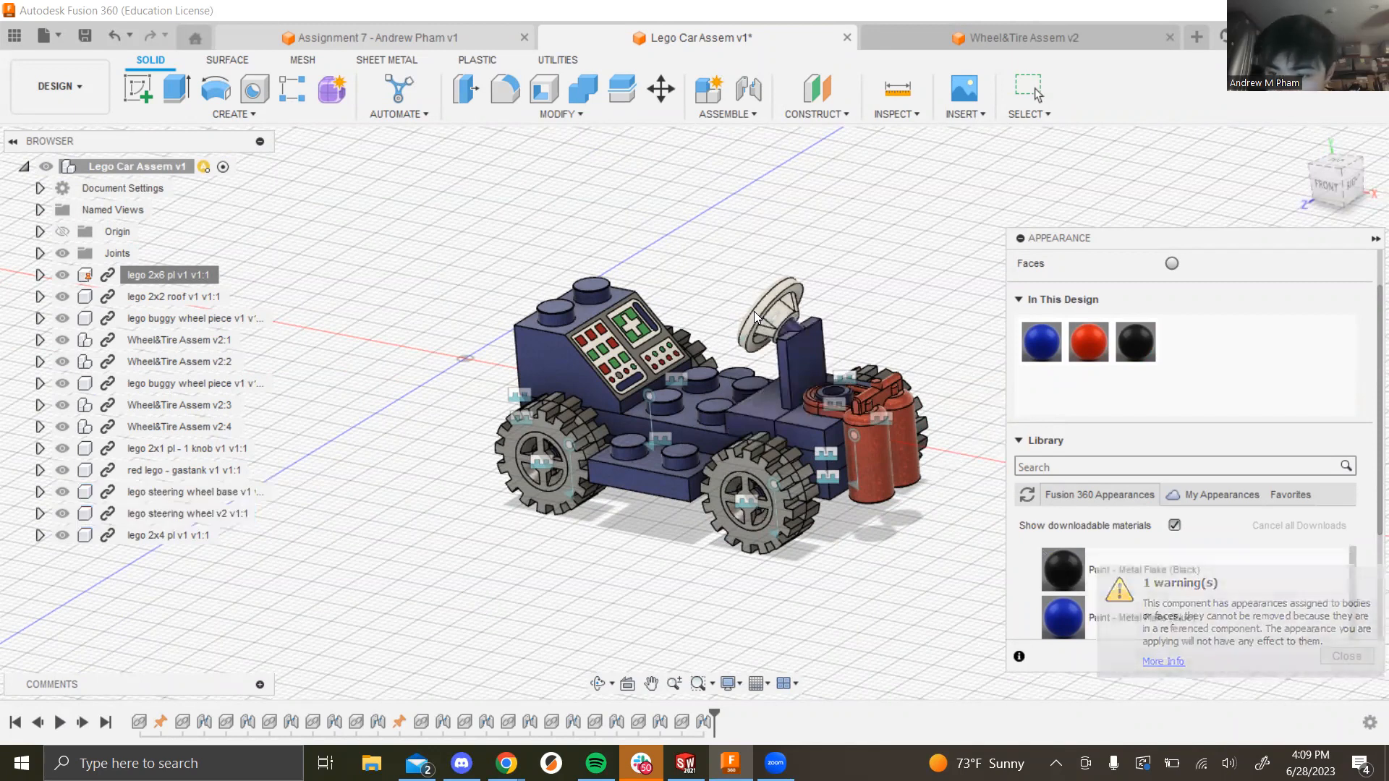
pyautogui.moveTo(1152, 571); pyautogui.dragTo(769, 305)
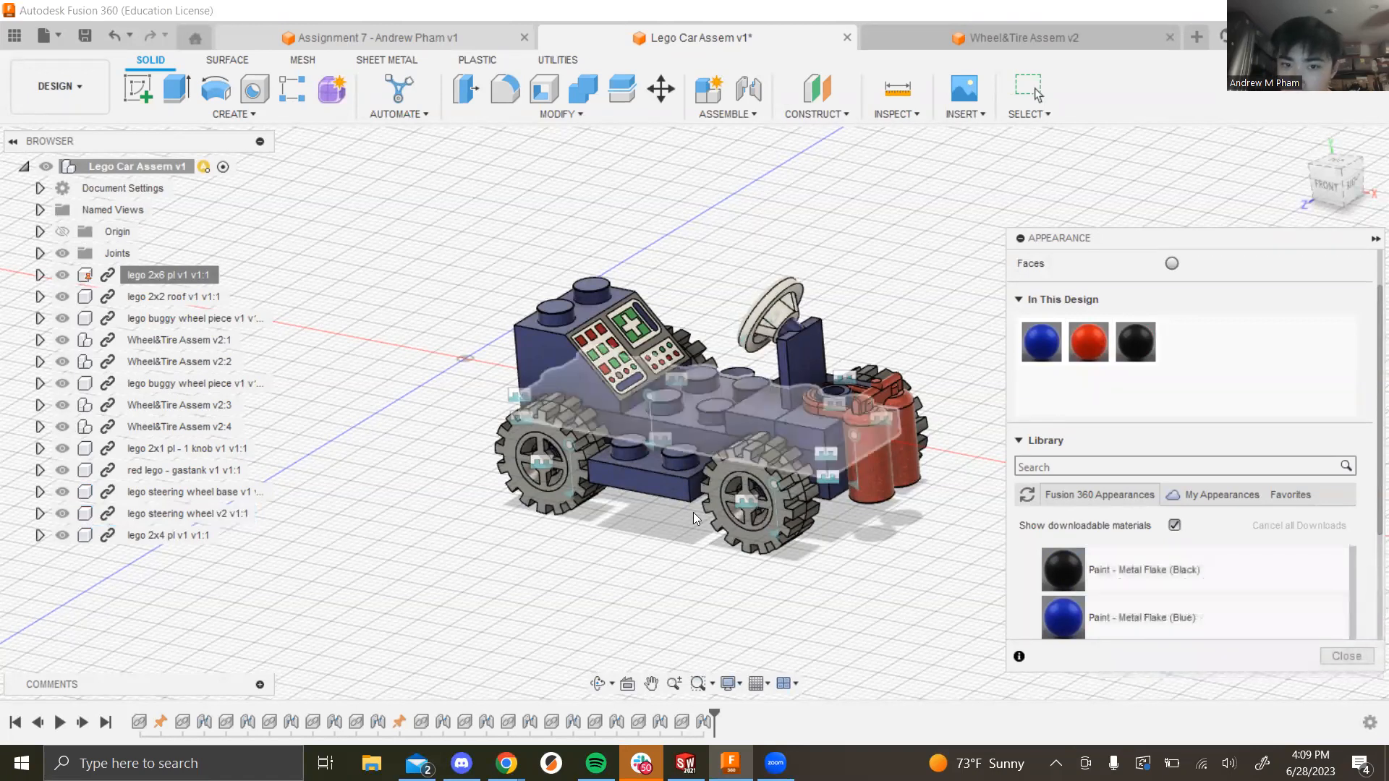
# Step: Paint the front wheels and steering wheel black metal flake
pyautogui.keyDown('shift'); pyautogui.moveTo(693, 512); pyautogui.dragTo(766, 579, button='middle'); pyautogui.keyUp('shift')
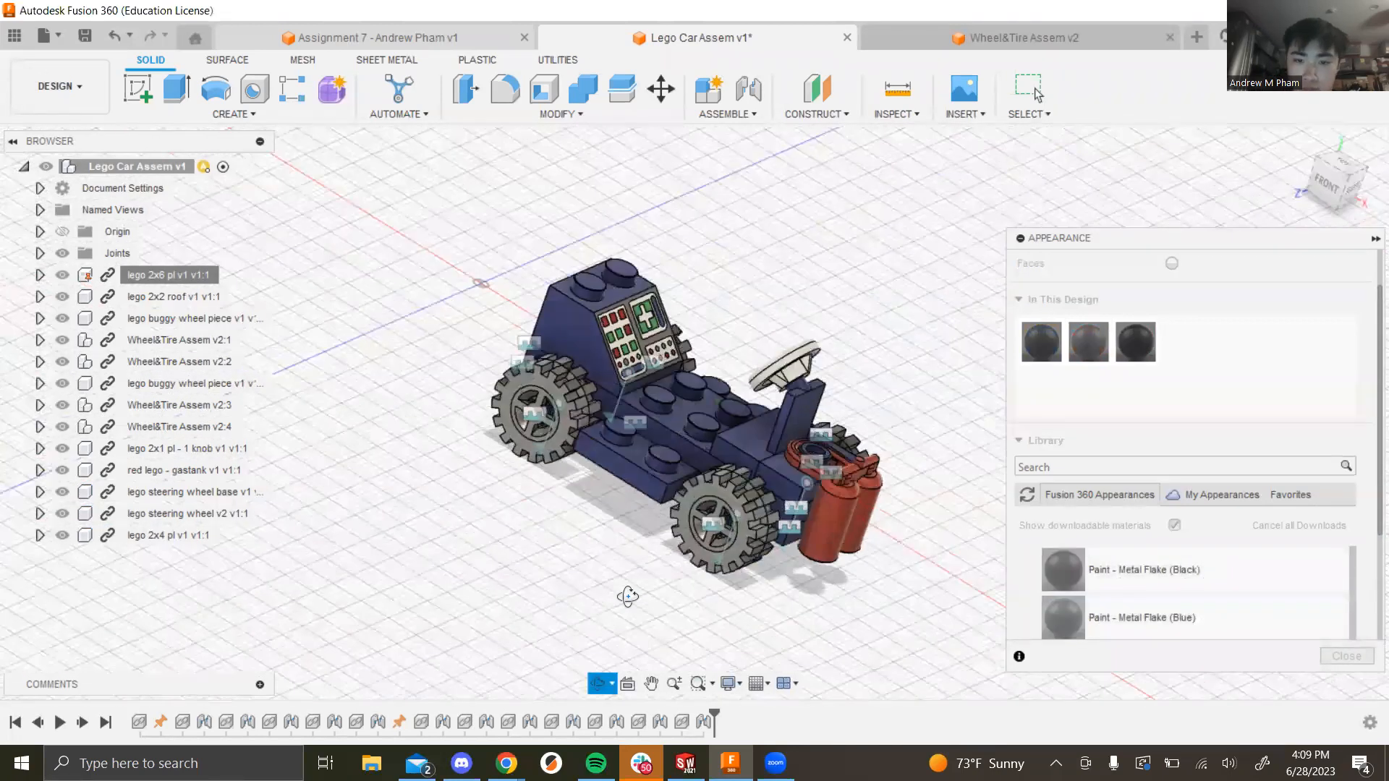
pyautogui.moveTo(1062, 569); pyautogui.dragTo(713, 528)
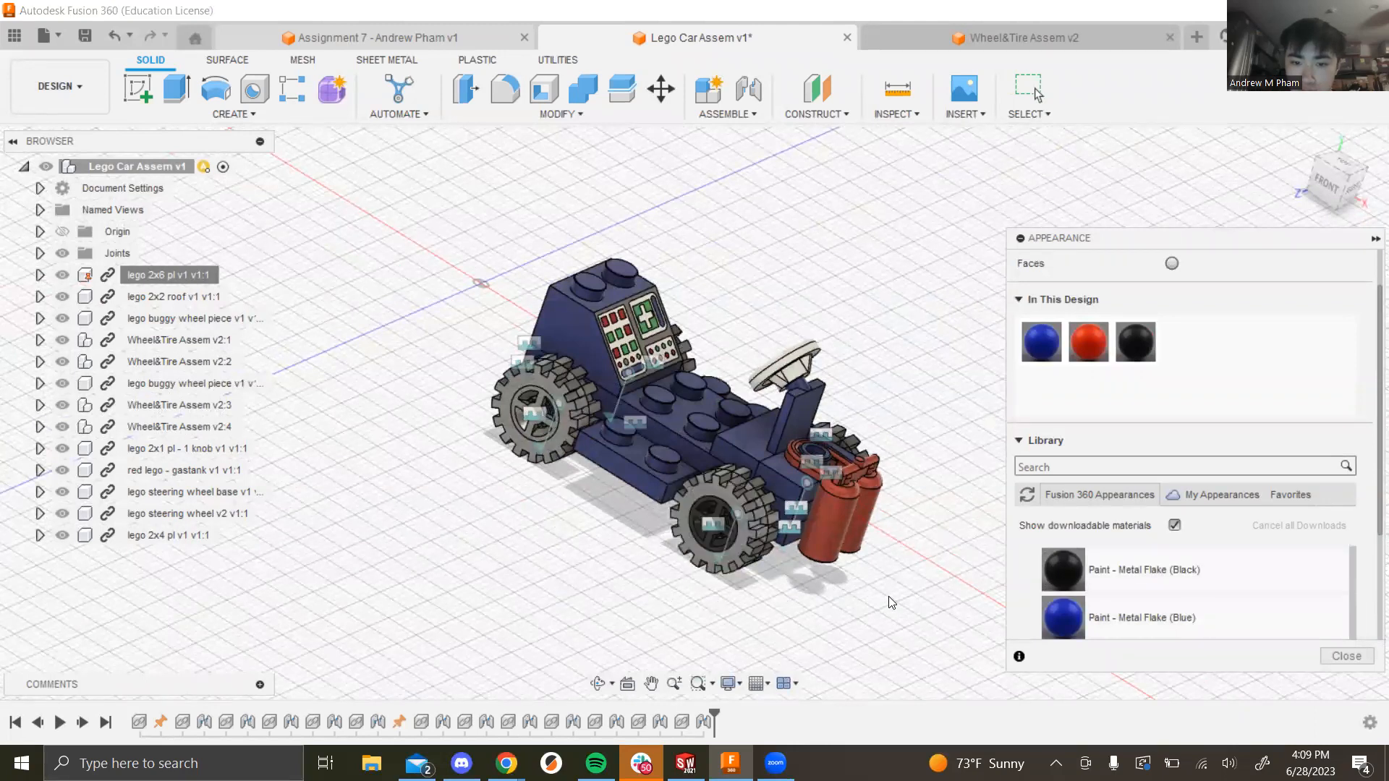
pyautogui.keyDown('shift'); pyautogui.moveTo(901, 583); pyautogui.dragTo(716, 536, button='middle'); pyautogui.keyUp('shift')
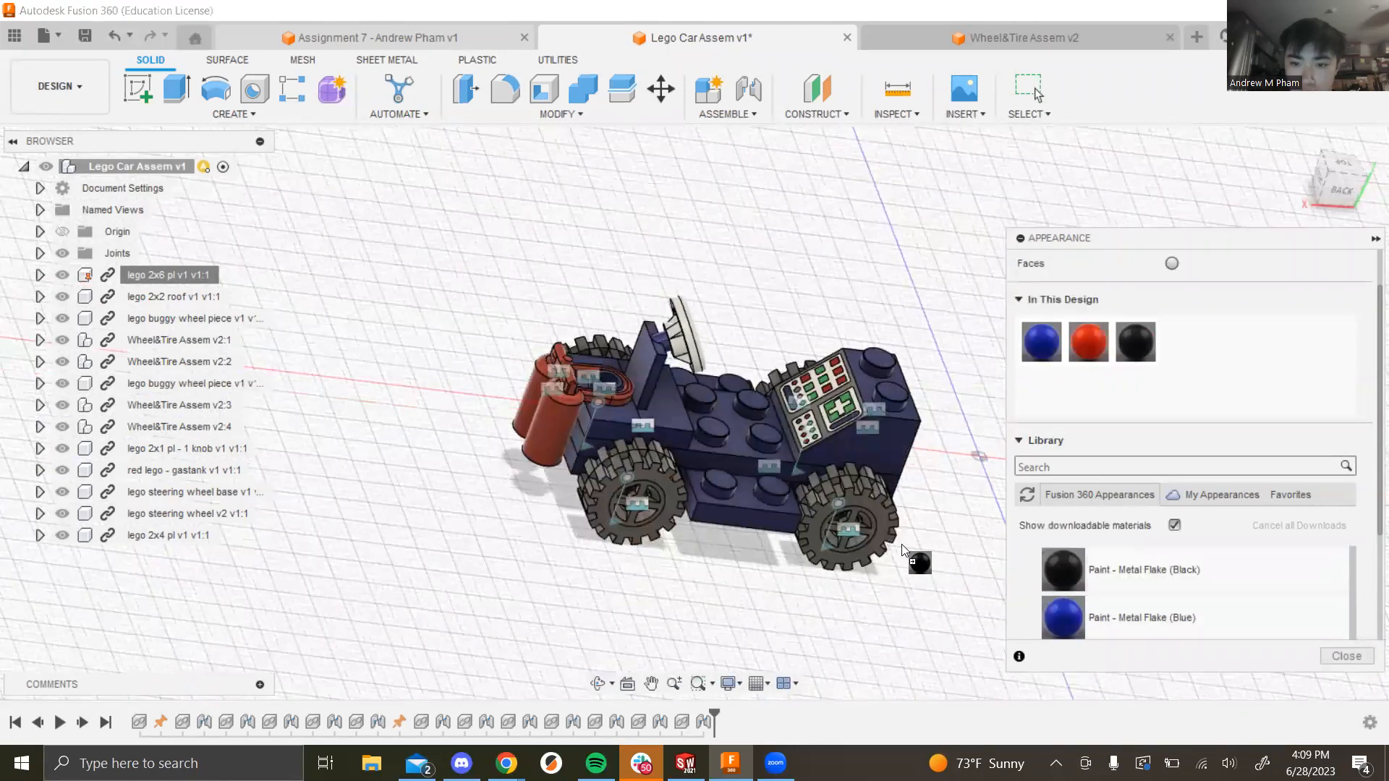
pyautogui.moveTo(1086, 568); pyautogui.dragTo(639, 508)
pyautogui.keyDown('shift'); pyautogui.moveTo(640, 507); pyautogui.dragTo(115, 457, button='middle'); pyautogui.keyUp('shift')
pyautogui.moveTo(1062, 569); pyautogui.dragTo(706, 519)
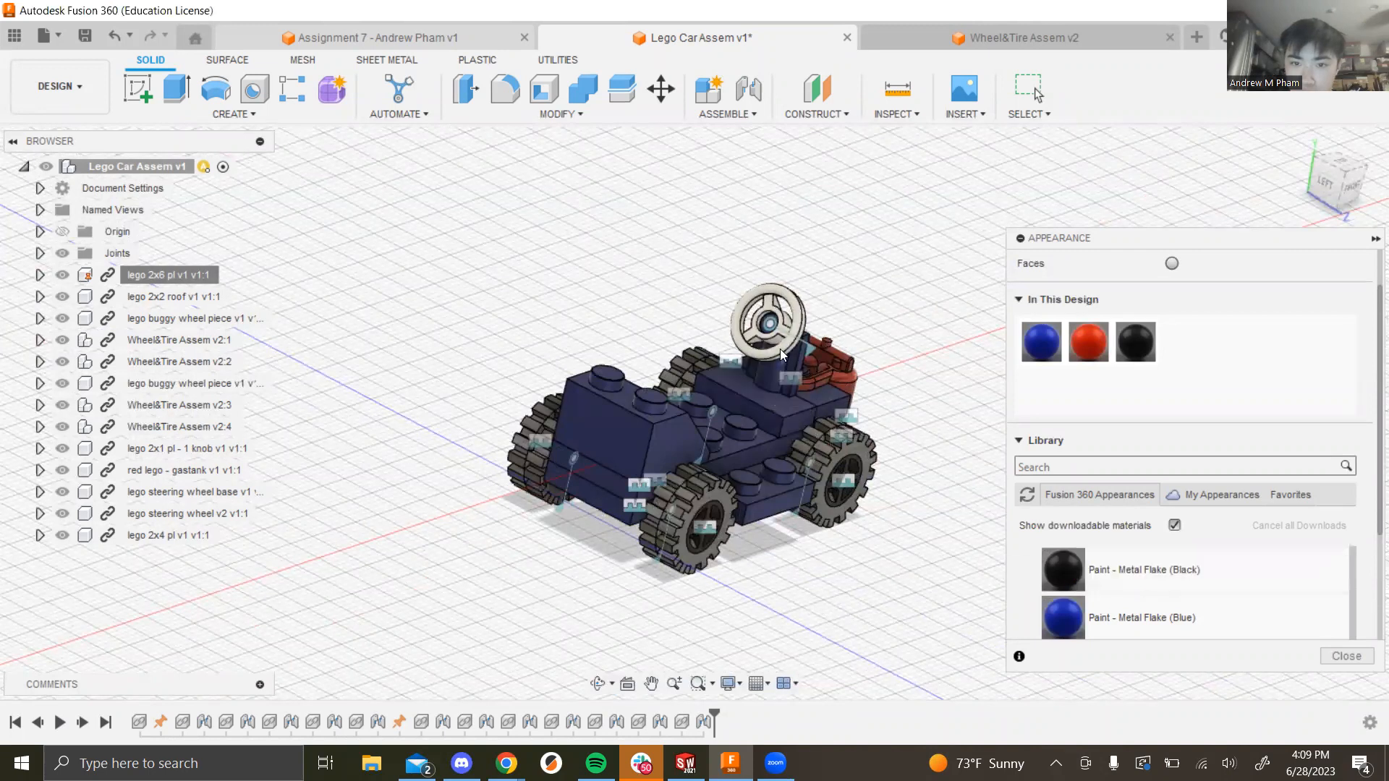
pyautogui.moveTo(1061, 570); pyautogui.dragTo(783, 290)
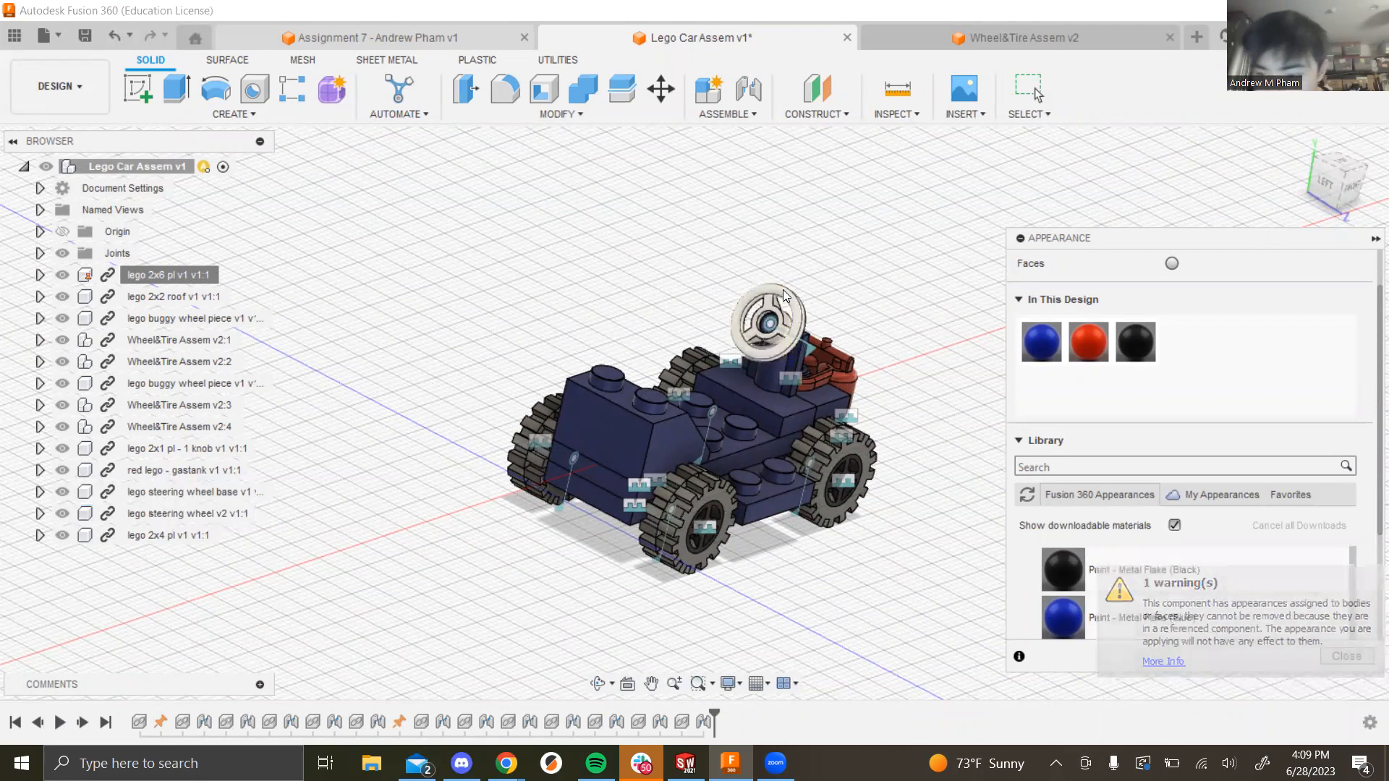
pyautogui.keyDown('shift'); pyautogui.moveTo(800, 522); pyautogui.dragTo(891, 573, button='middle'); pyautogui.keyUp('shift')
pyautogui.keyDown('shift'); pyautogui.moveTo(849, 494); pyautogui.dragTo(891, 530, button='middle'); pyautogui.keyUp('shift')
# Step: Browse the appearance categories, collapsing Paint and checking Other, Sitework and Plastic
pyautogui.scroll(-2, 1260, 592)
pyautogui.scroll(-1, 1261, 591)
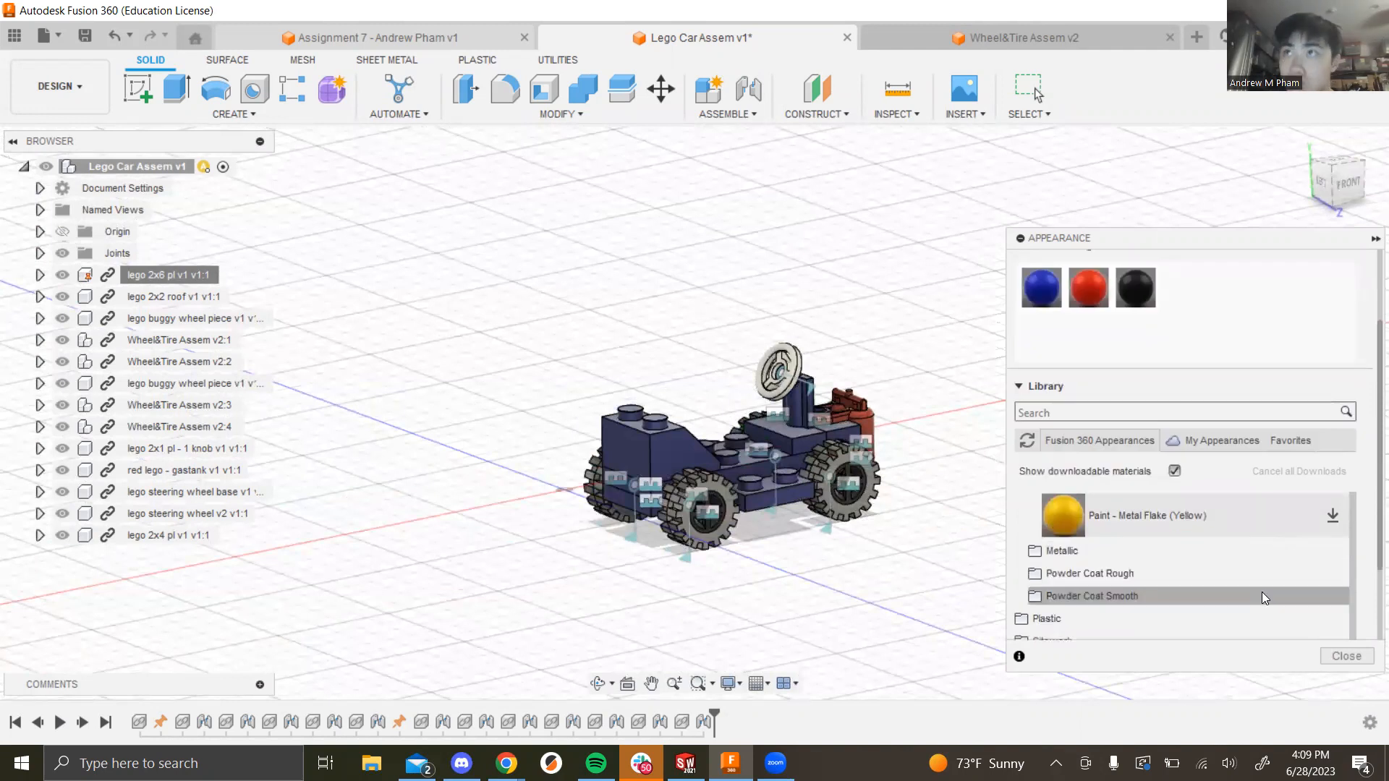
pyautogui.scroll(-1, 1213, 537)
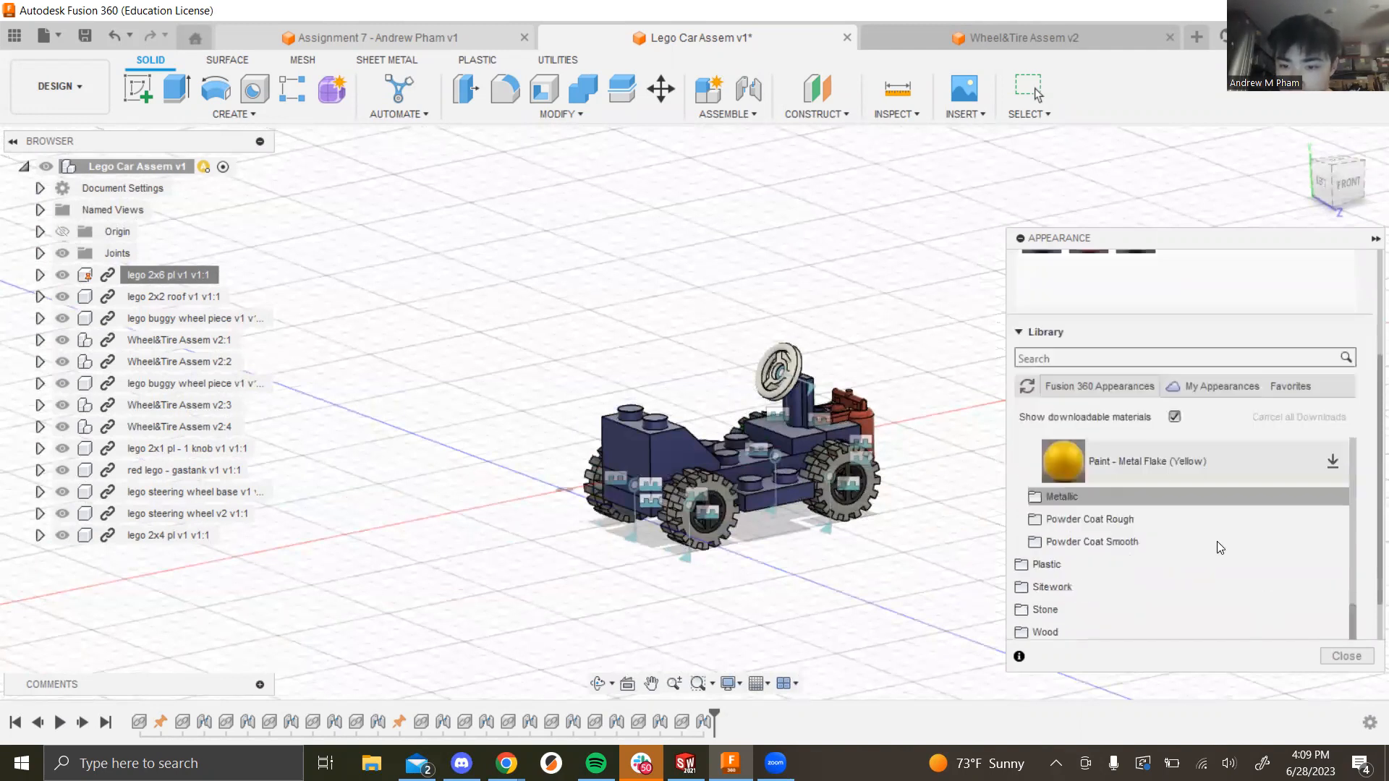
pyautogui.scroll(-1, 1177, 573)
pyautogui.scroll(5, 1192, 562)
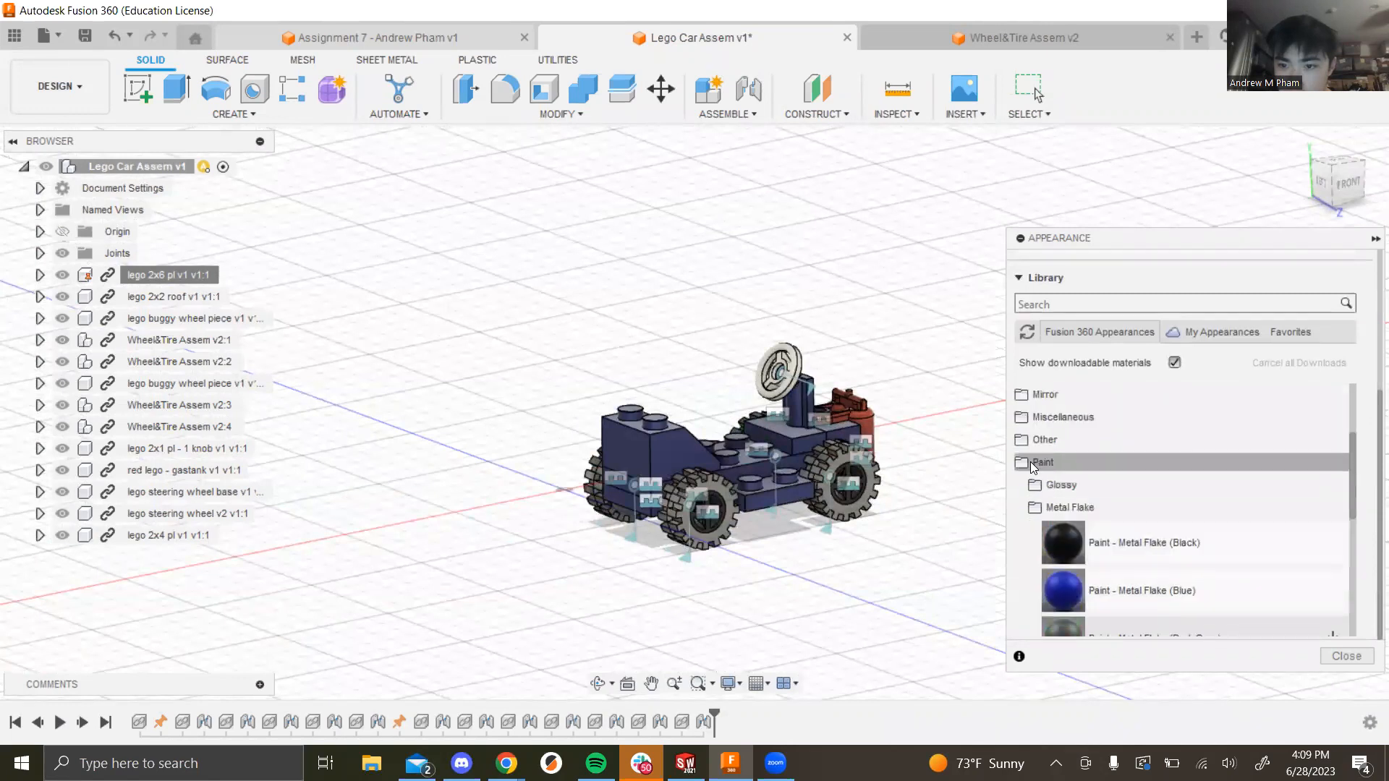
pyautogui.click(1025, 461)
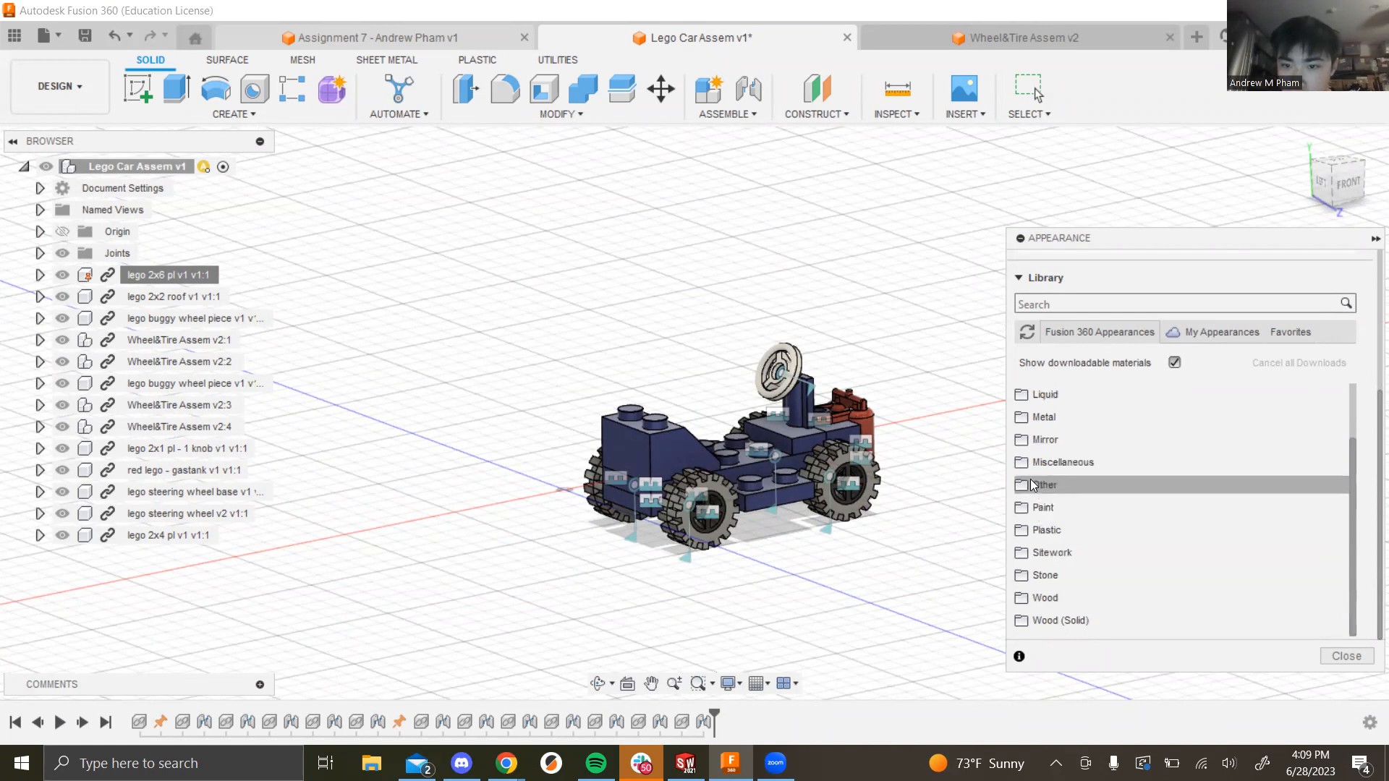
pyautogui.click(1023, 485)
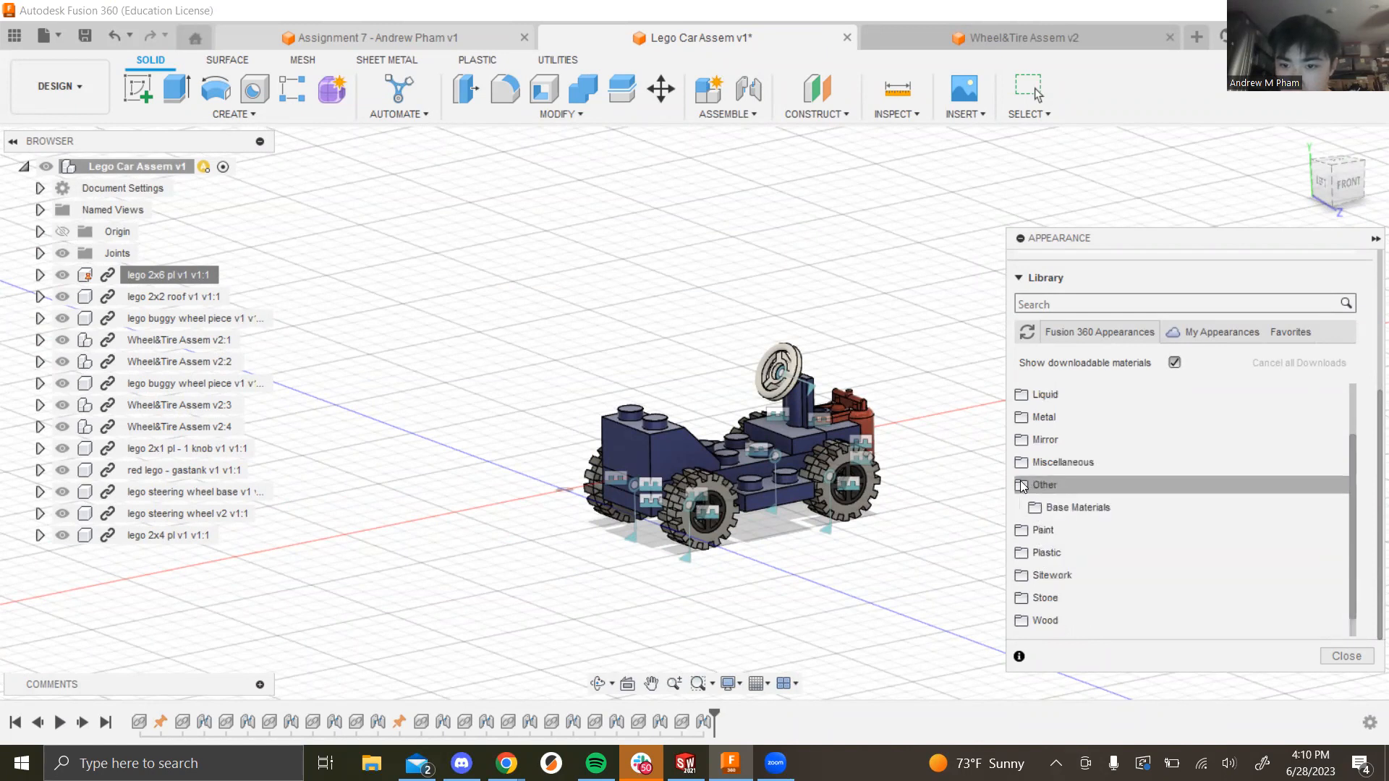
pyautogui.click(1023, 486)
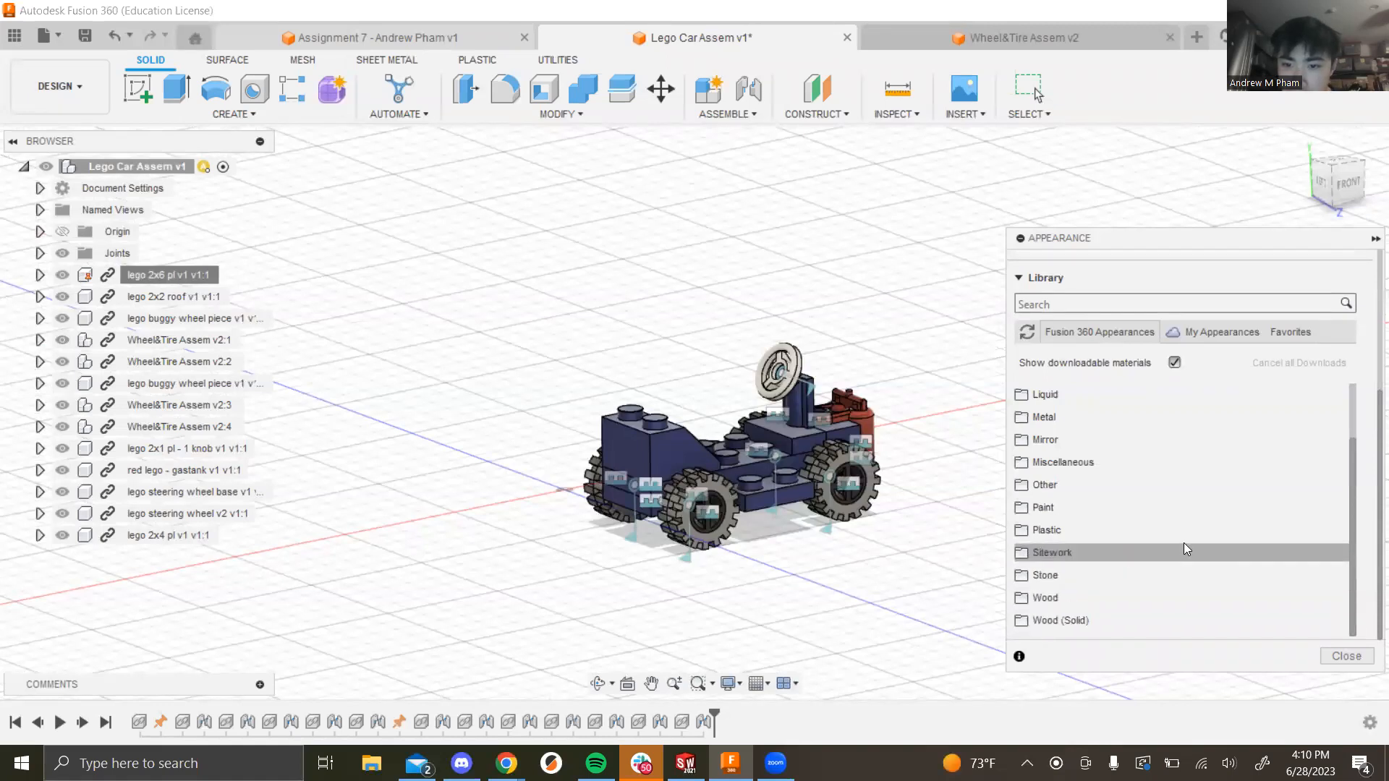
pyautogui.click(1023, 553)
pyautogui.click(1022, 552)
pyautogui.click(1020, 531)
pyautogui.click(1020, 533)
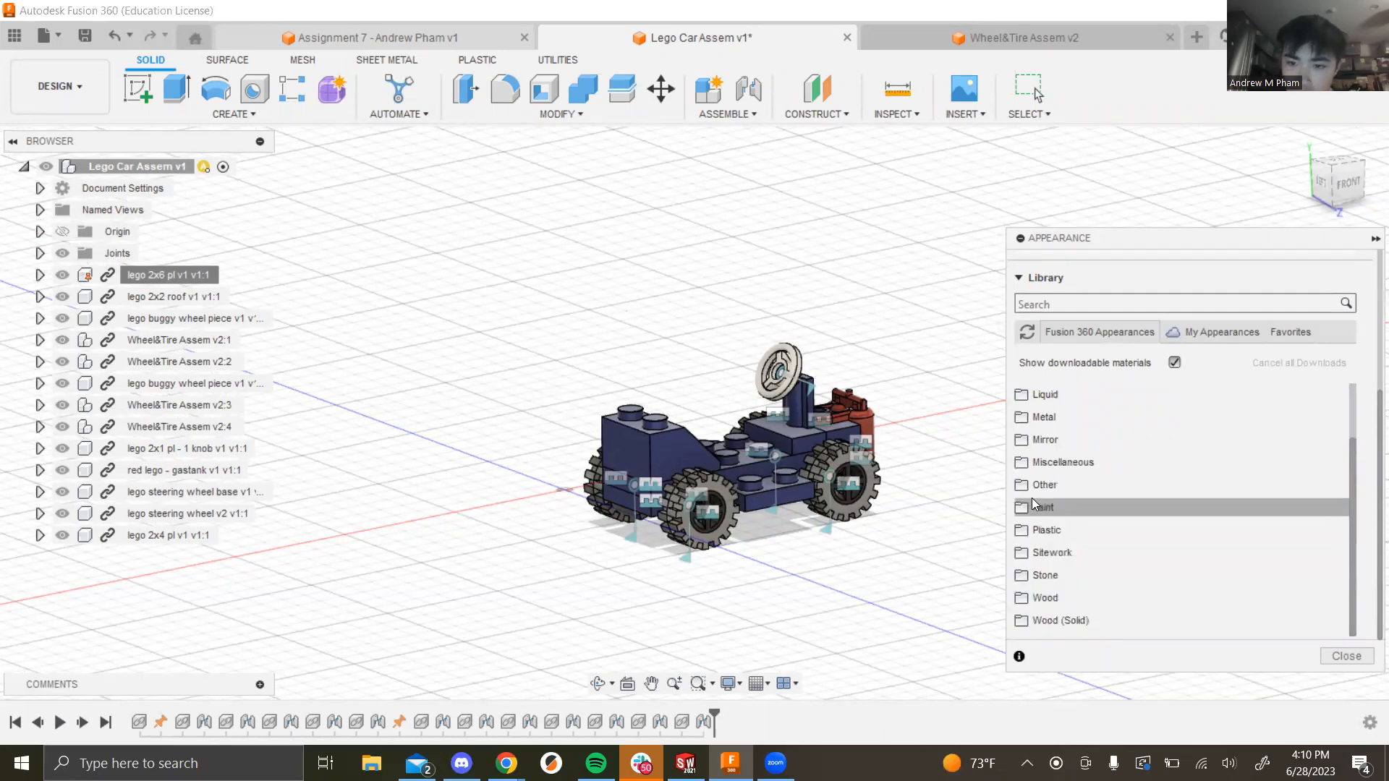
pyautogui.click(1030, 529)
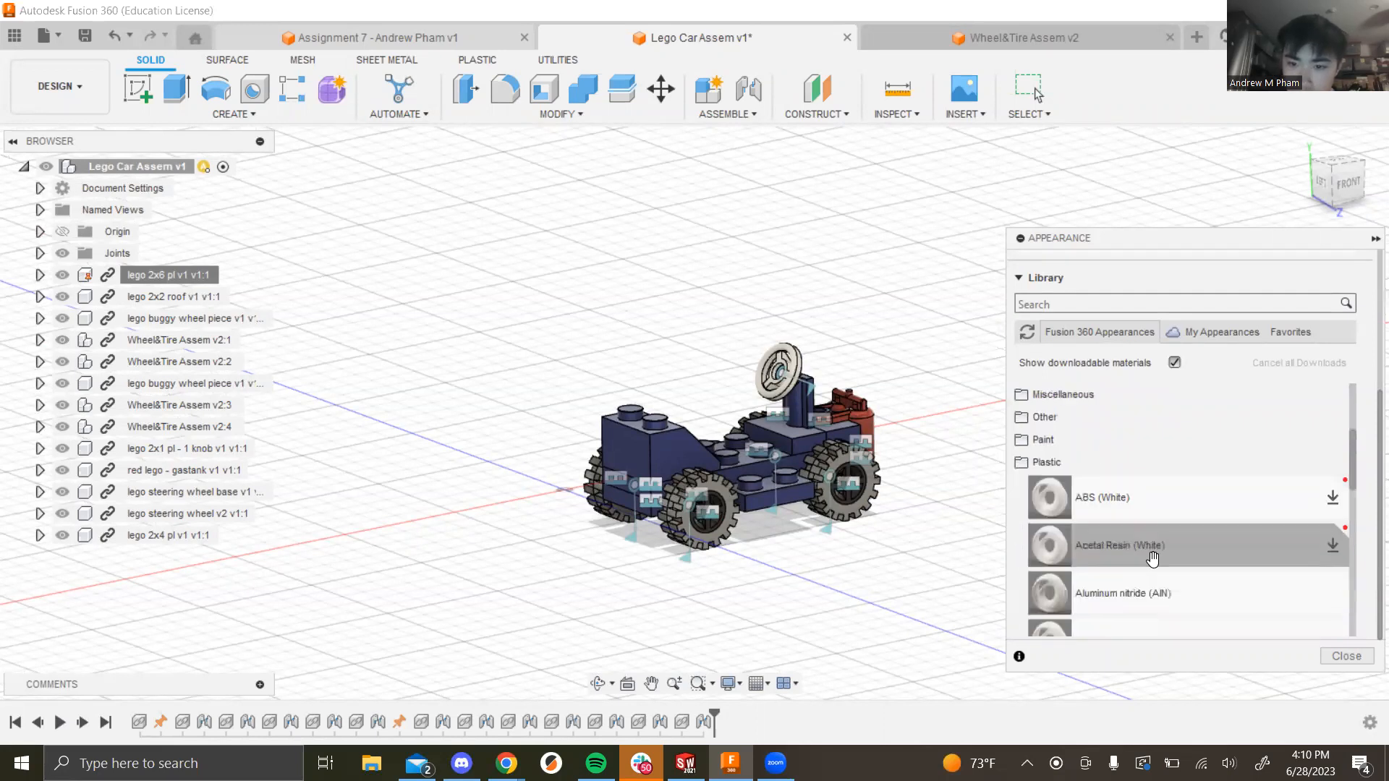
# Step: Collapse Plastic and expand Metal > Aluminum to list the anodized appearances
pyautogui.scroll(-5, 1284, 559)
pyautogui.scroll(-3, 1258, 551)
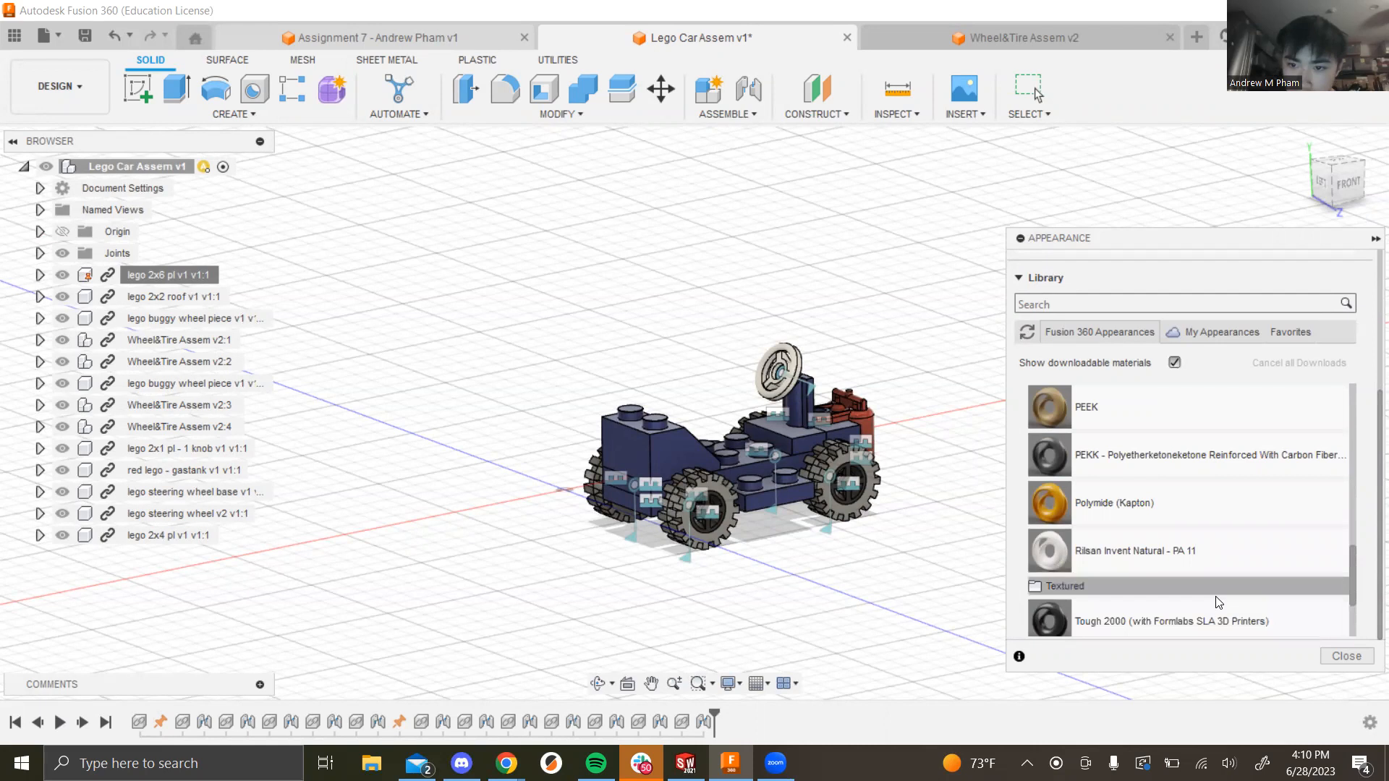
pyautogui.scroll(-3, 1217, 600)
pyautogui.scroll(3, 1217, 602)
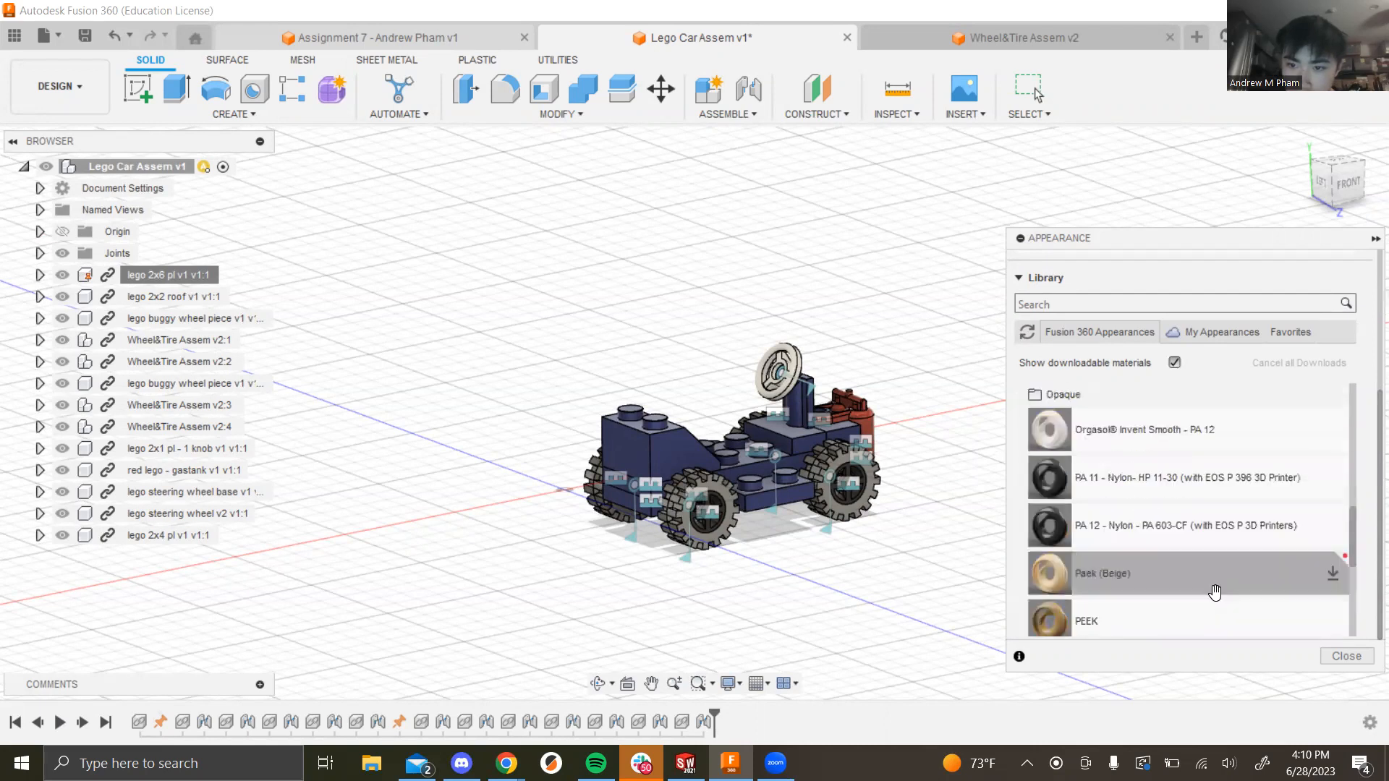
pyautogui.scroll(3, 1214, 595)
pyautogui.scroll(3, 1207, 503)
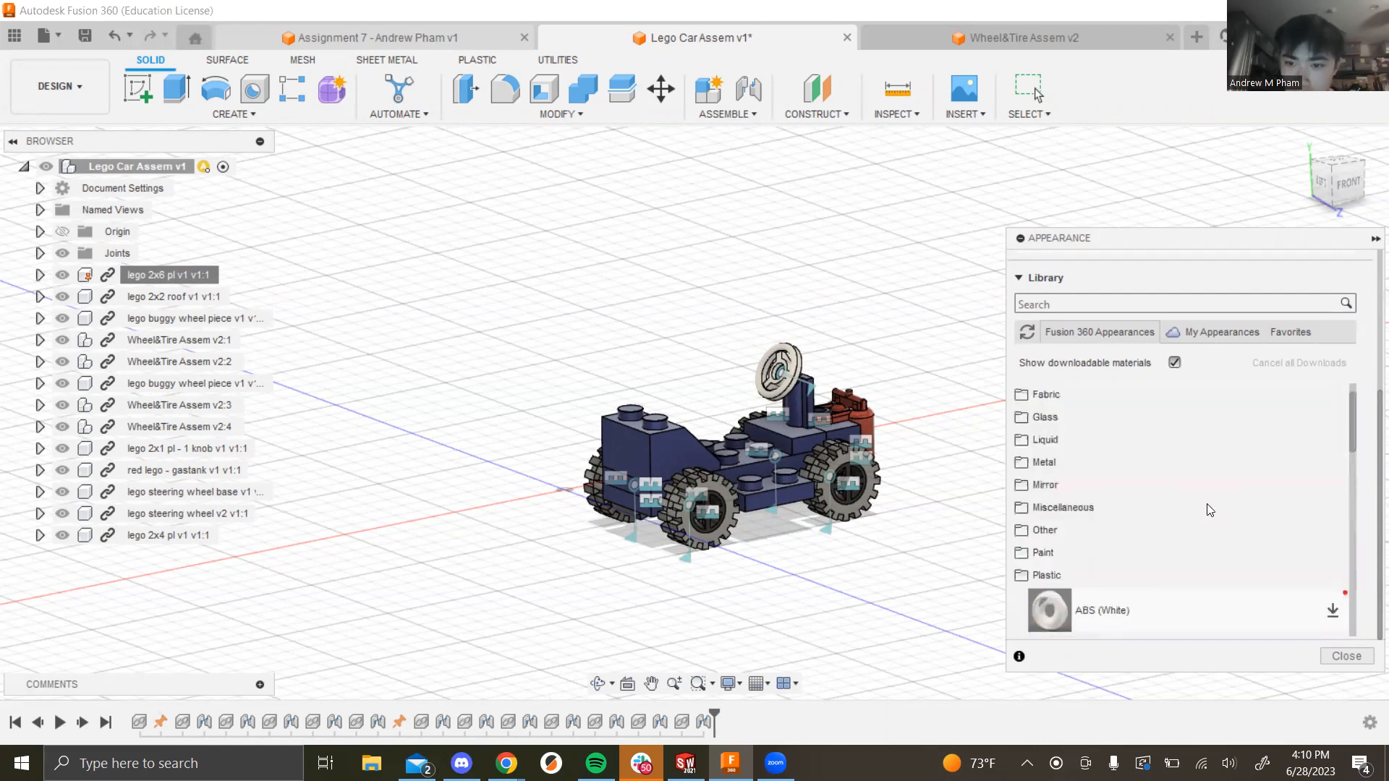
pyautogui.click(1020, 576)
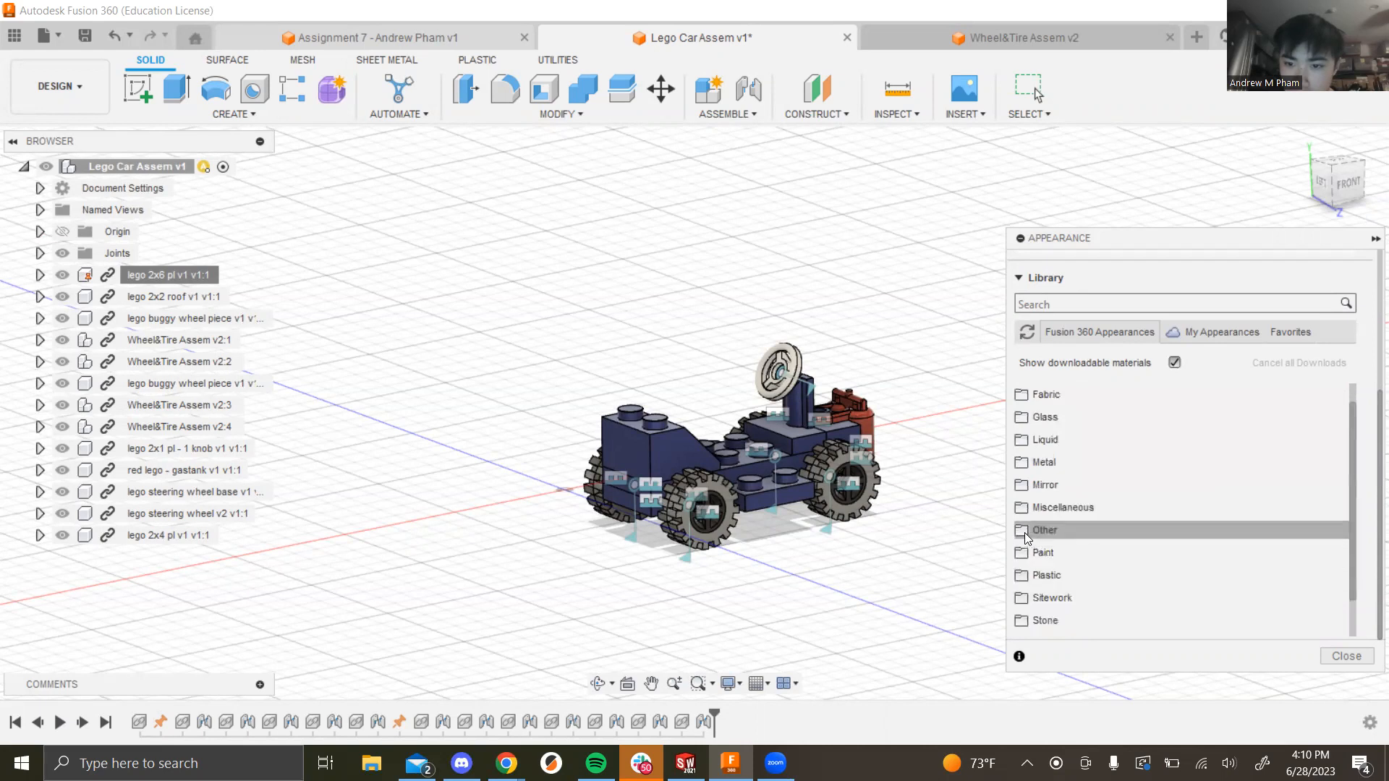
pyautogui.click(1017, 466)
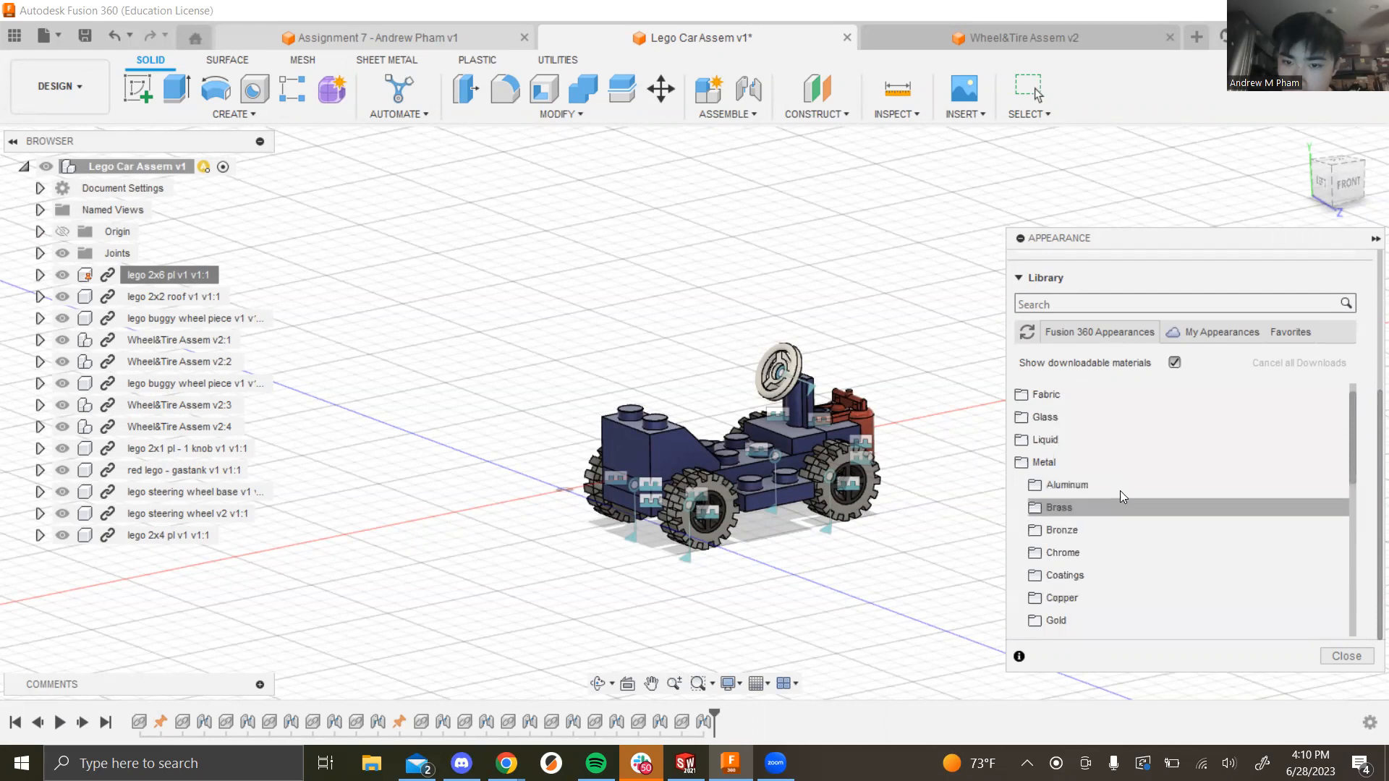
pyautogui.click(1040, 486)
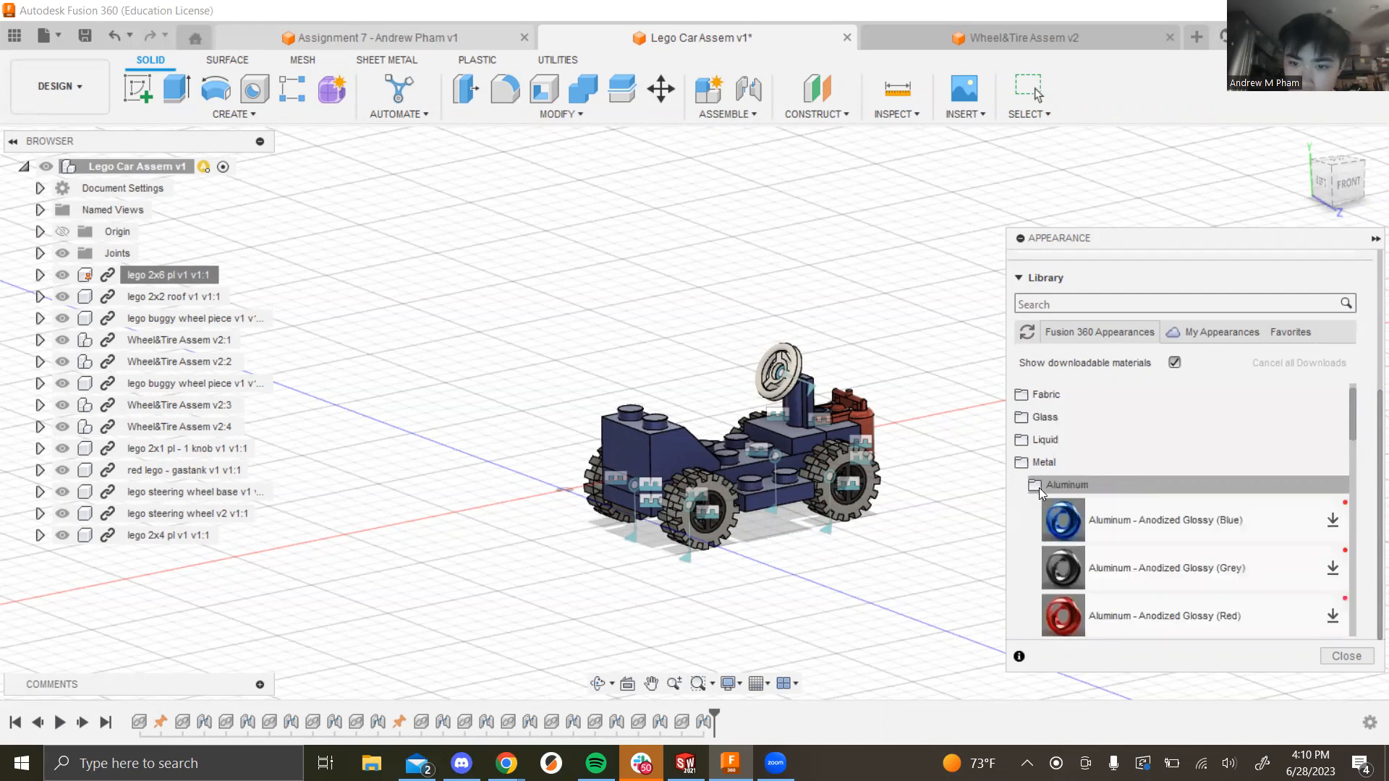
# Step: Apply Aluminum - Anodized Glossy (Blue) to the rear and front wheel hubs on both sides
pyautogui.moveTo(1050, 520); pyautogui.dragTo(841, 476)
pyautogui.scroll(-3, 818, 532)
pyautogui.scroll(6, 820, 533)
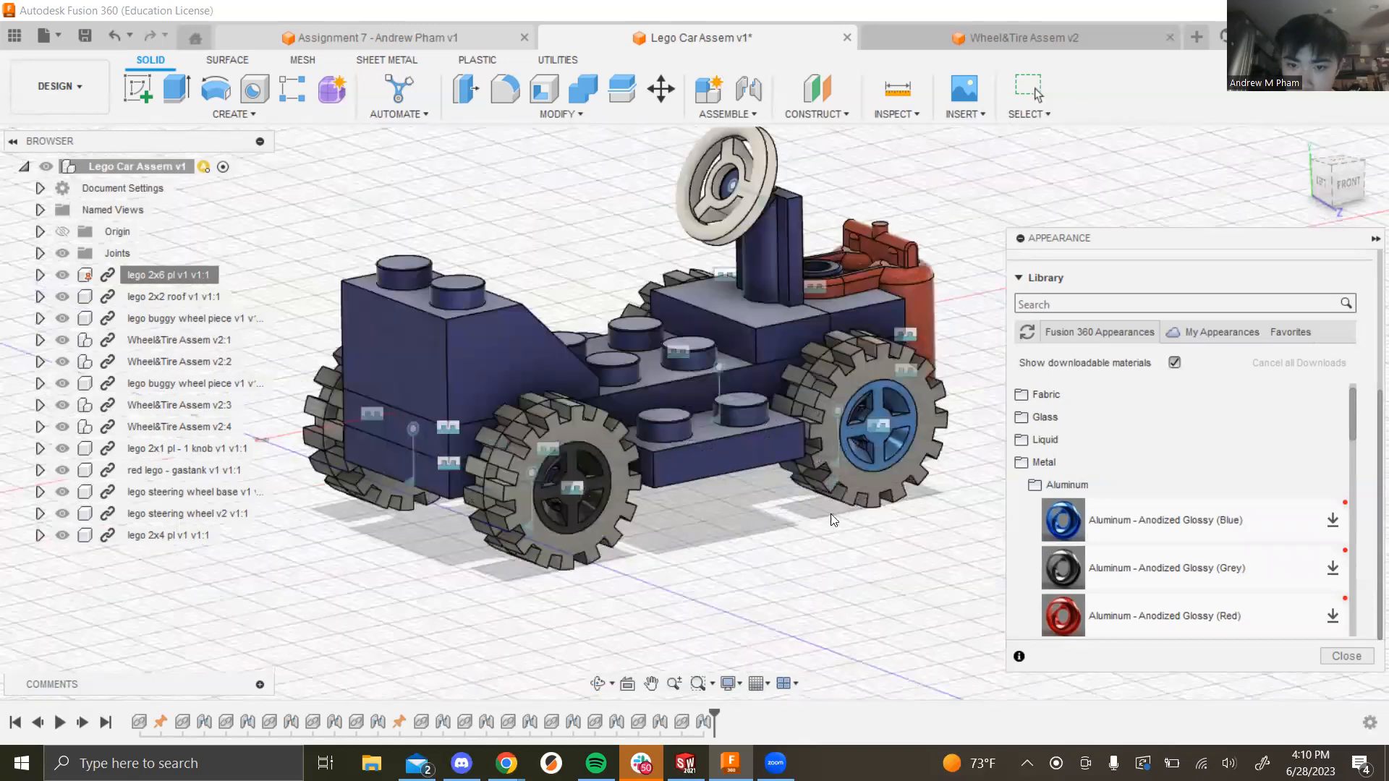
pyautogui.moveTo(1118, 516); pyautogui.dragTo(568, 492)
pyautogui.keyDown('shift'); pyautogui.moveTo(568, 492); pyautogui.dragTo(972, 426, button='middle'); pyautogui.keyUp('shift')
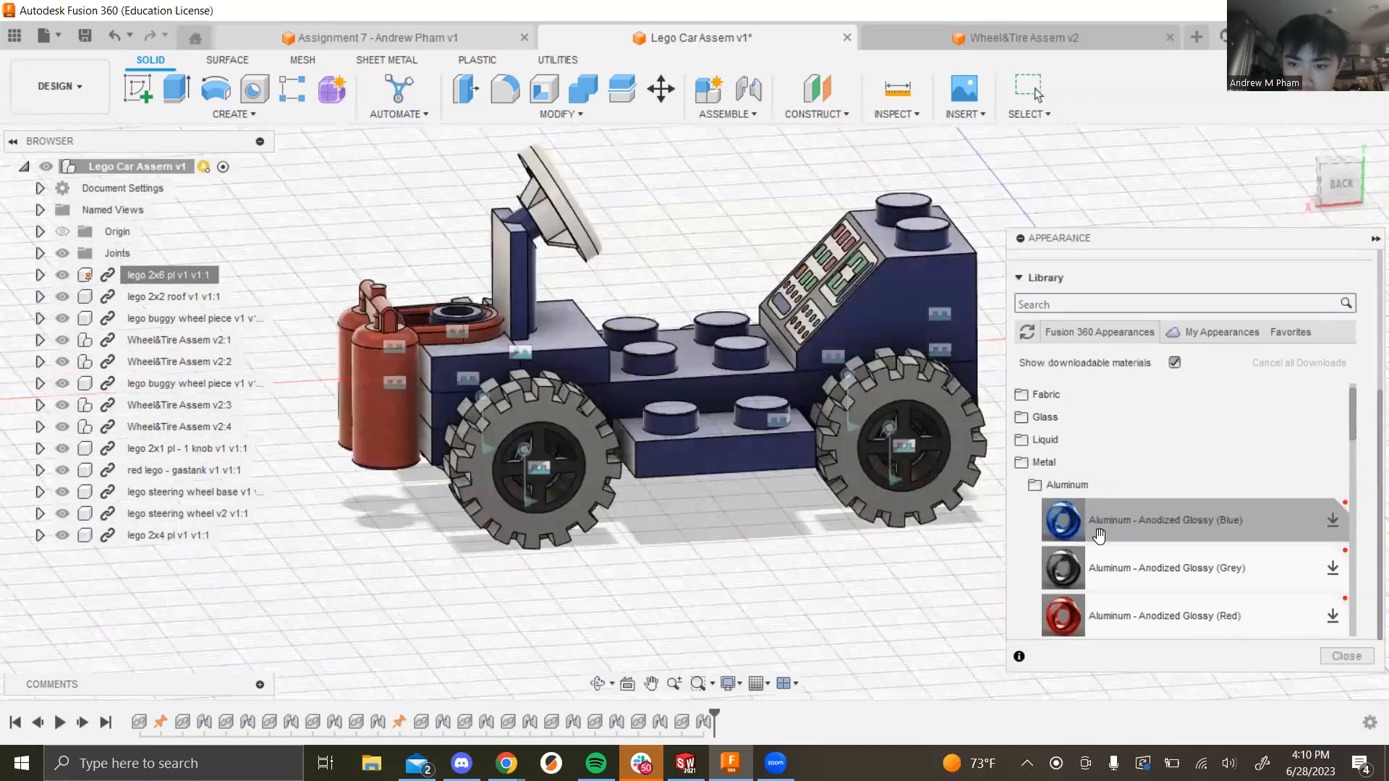
pyautogui.moveTo(1107, 524); pyautogui.dragTo(554, 454)
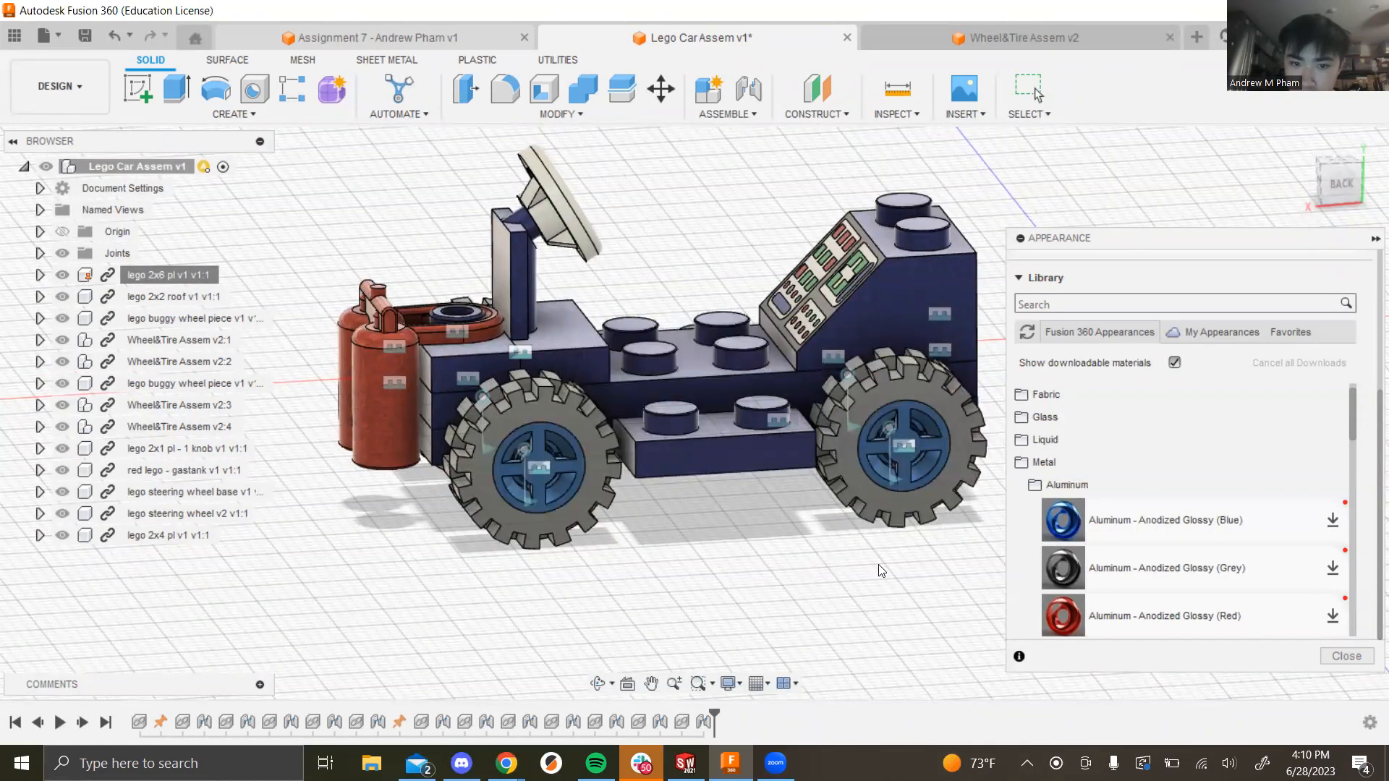
# Step: Collapse Metal and expand Paint to show the Metal Flake finishes
pyautogui.scroll(-5, 1172, 535)
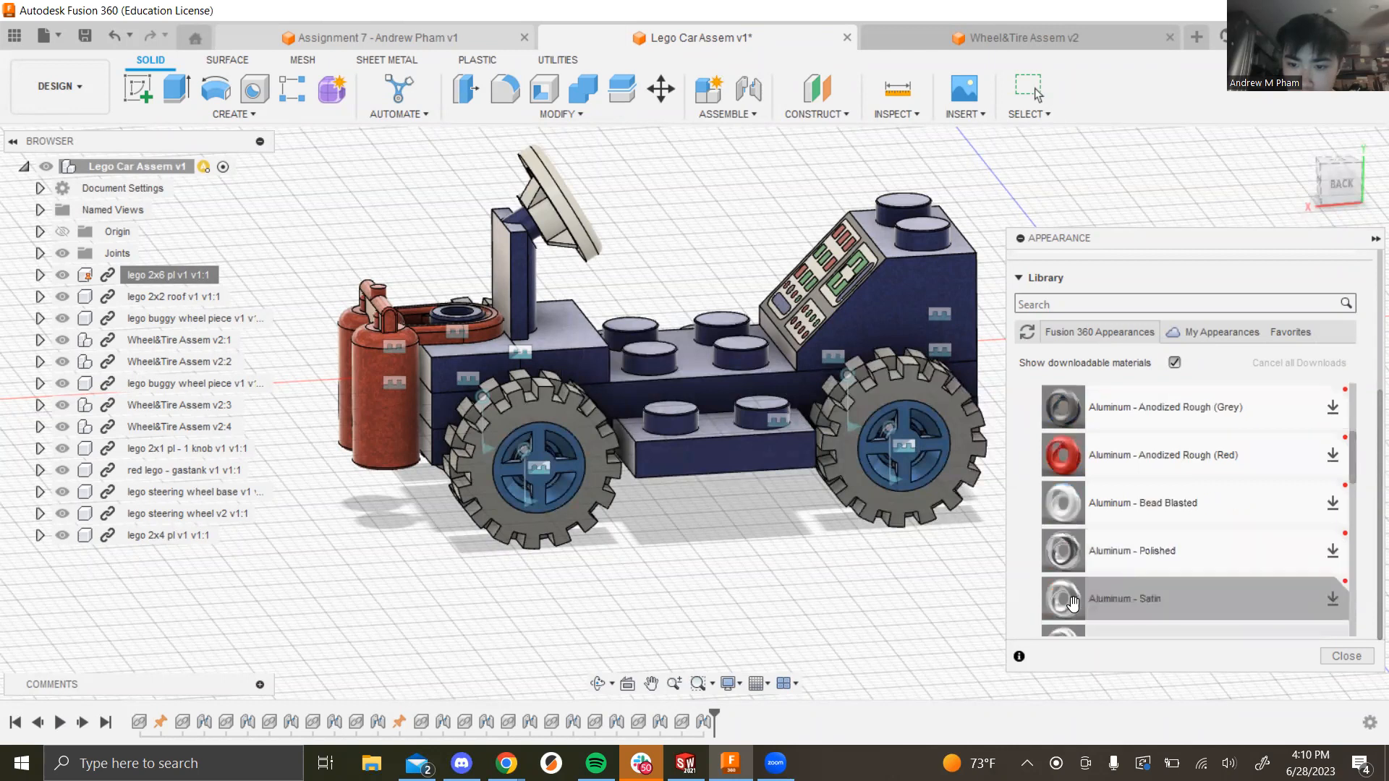
pyautogui.scroll(-2, 1175, 522)
pyautogui.scroll(5, 1165, 535)
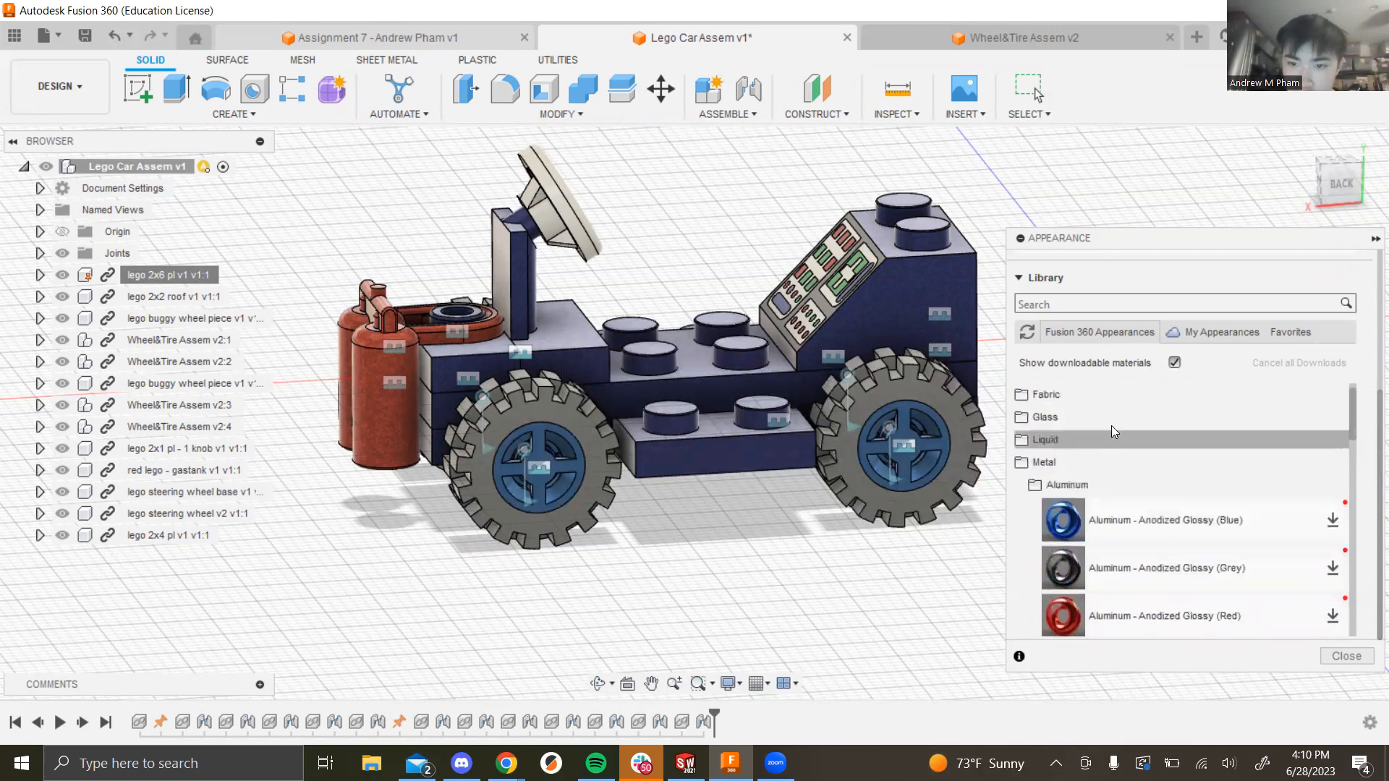
pyautogui.click(1023, 464)
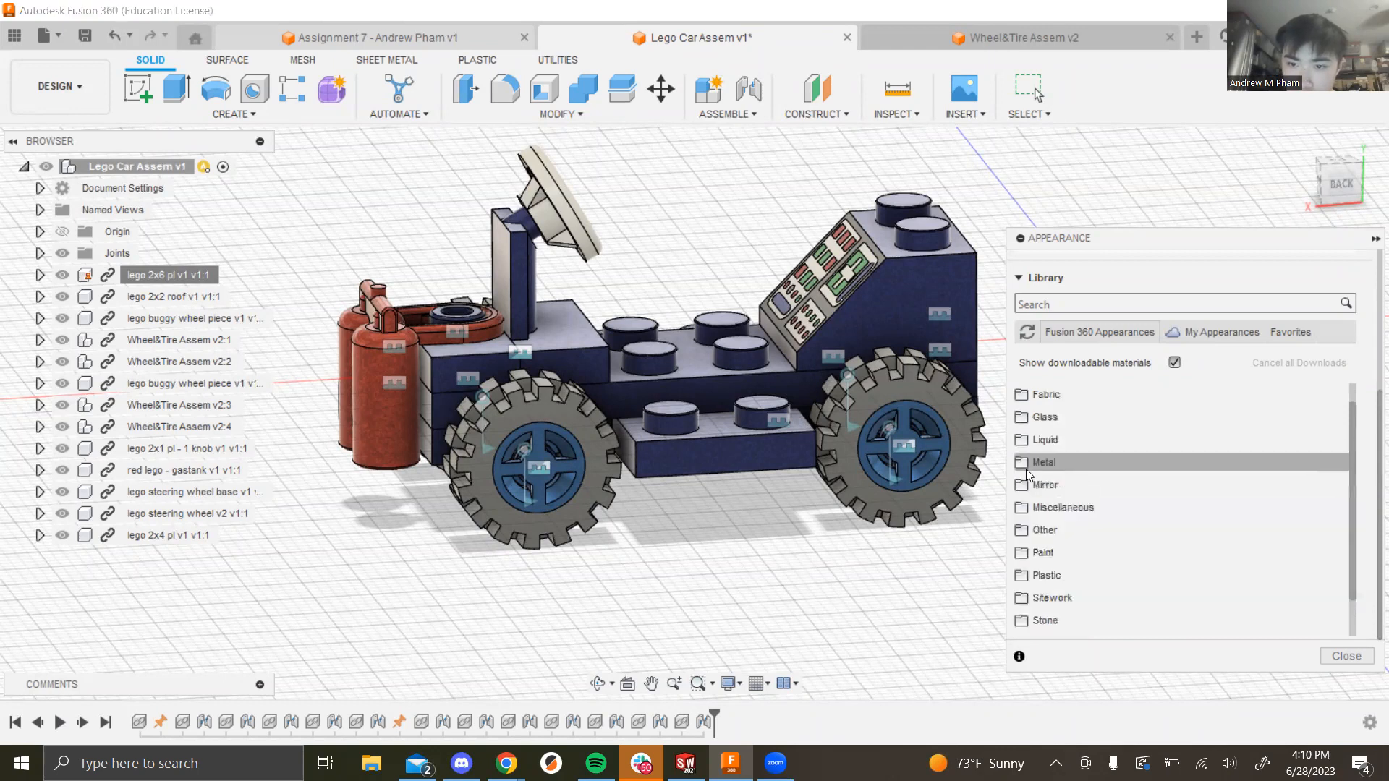
pyautogui.click(1030, 551)
pyautogui.scroll(-4, 1110, 553)
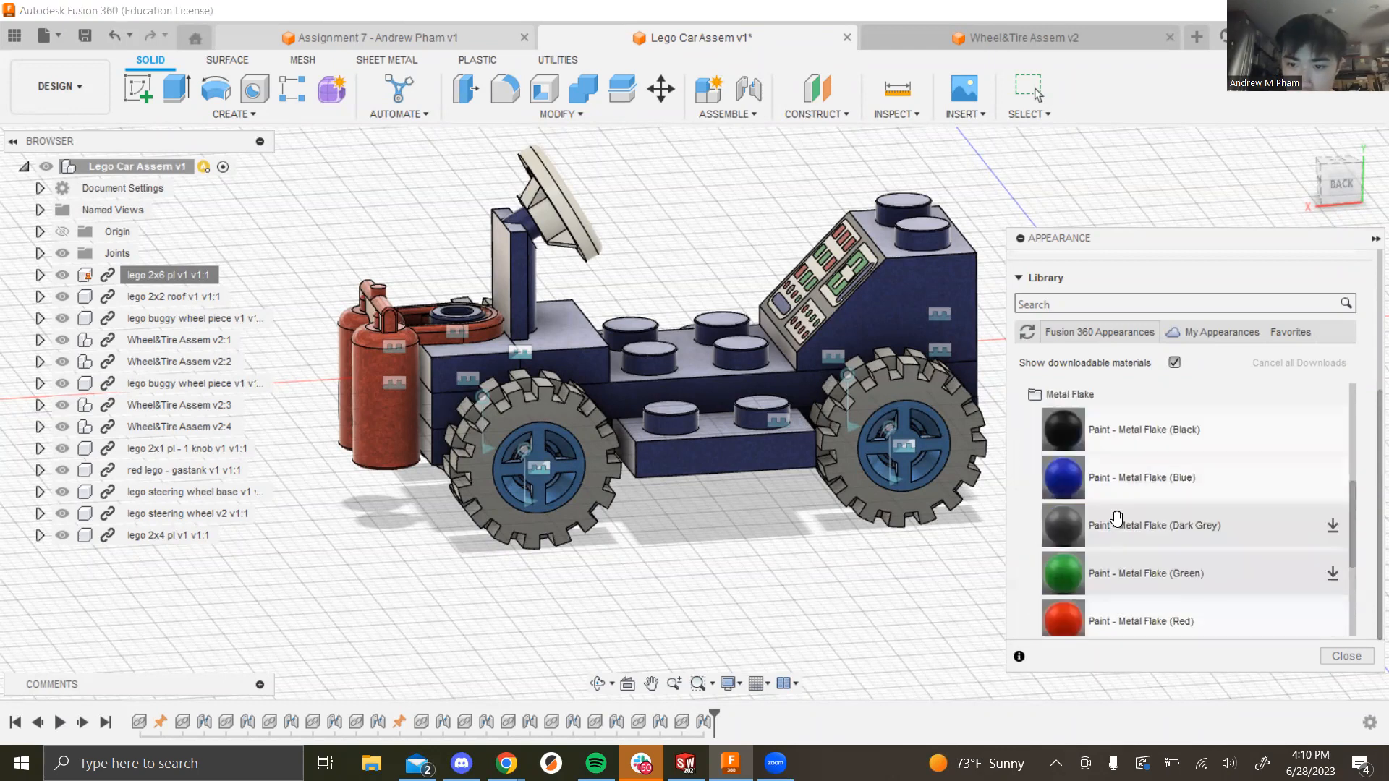
# Step: Paint the remaining tires with Metal Flake (Black) and close the appearance library
pyautogui.moveTo(1092, 434); pyautogui.dragTo(972, 456)
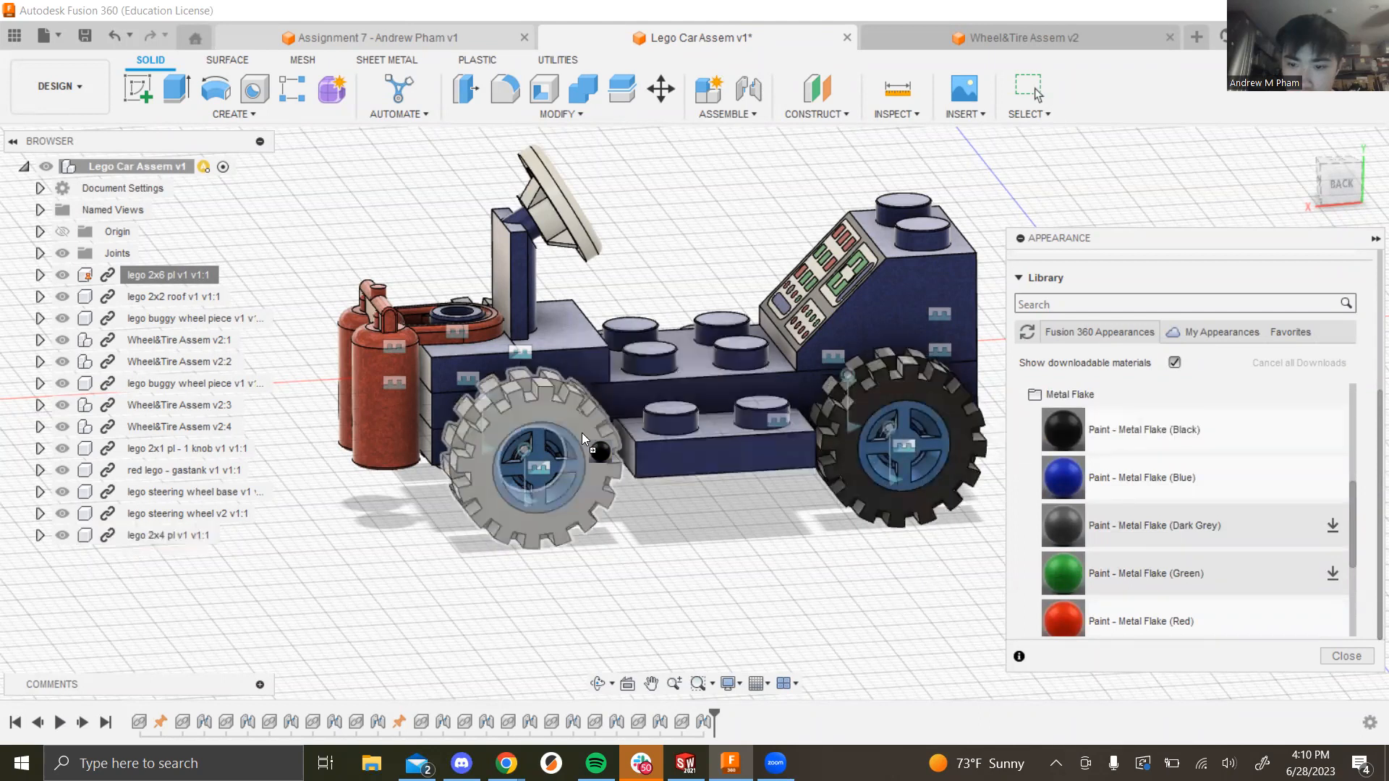
pyautogui.keyDown('shift'); pyautogui.moveTo(761, 566); pyautogui.dragTo(1074, 450, button='middle'); pyautogui.keyUp('shift')
pyautogui.moveTo(1071, 437); pyautogui.dragTo(902, 429)
pyautogui.click(572, 542)
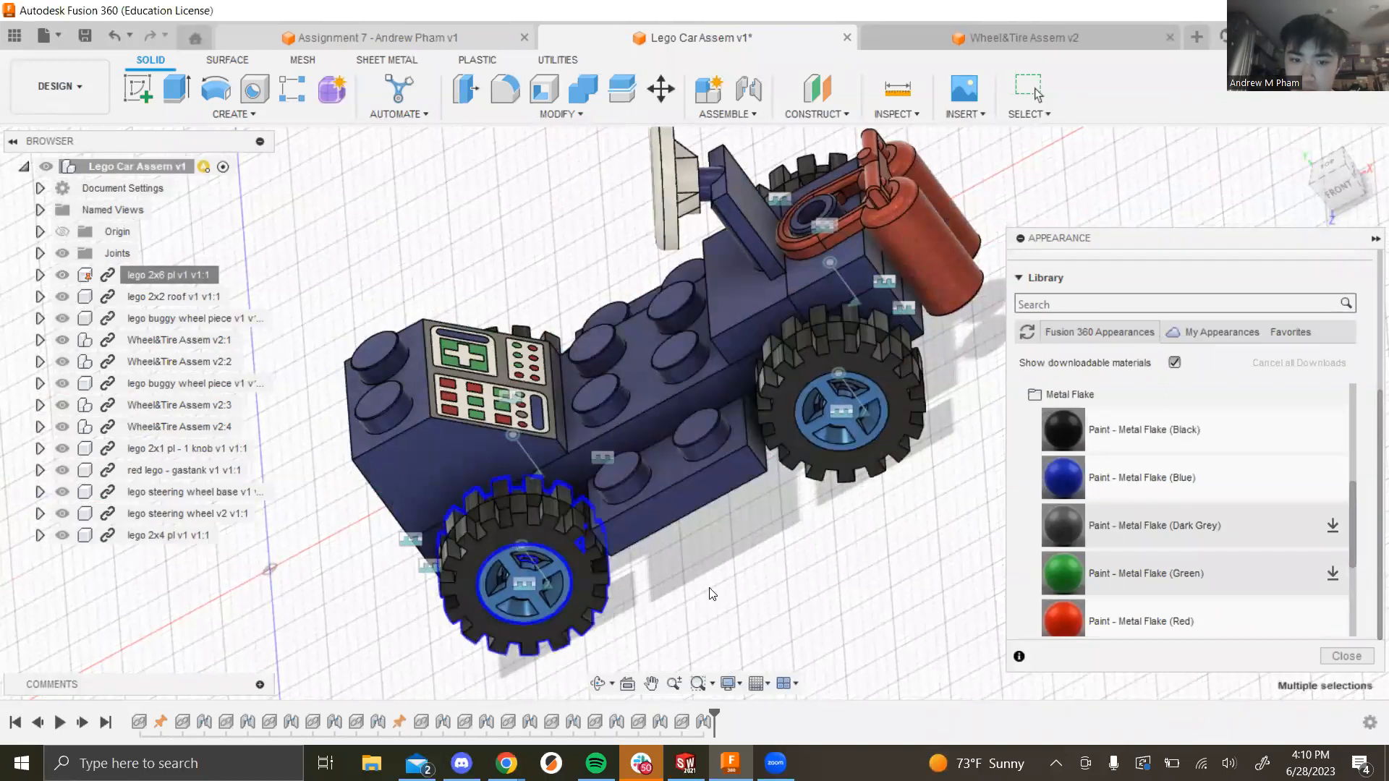
pyautogui.click(1346, 656)
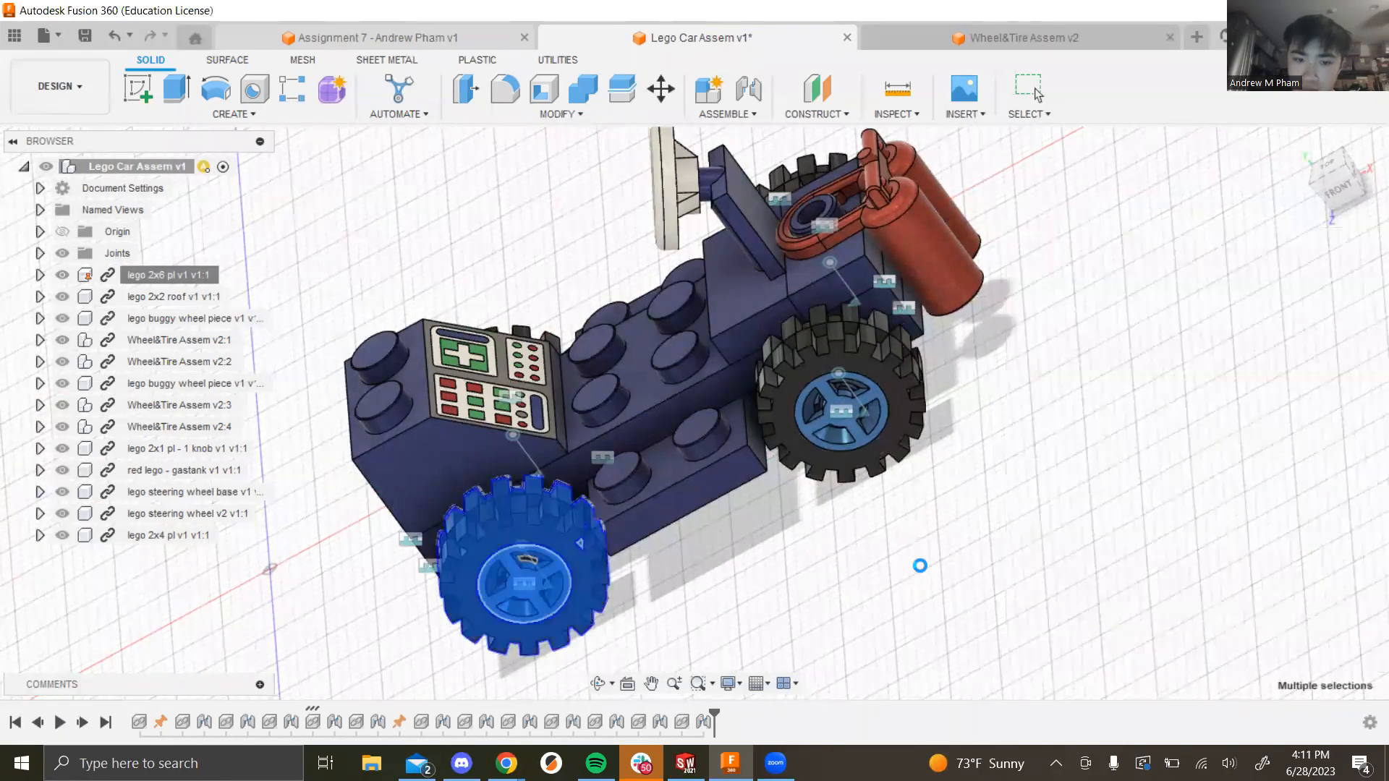
pyautogui.click(983, 521)
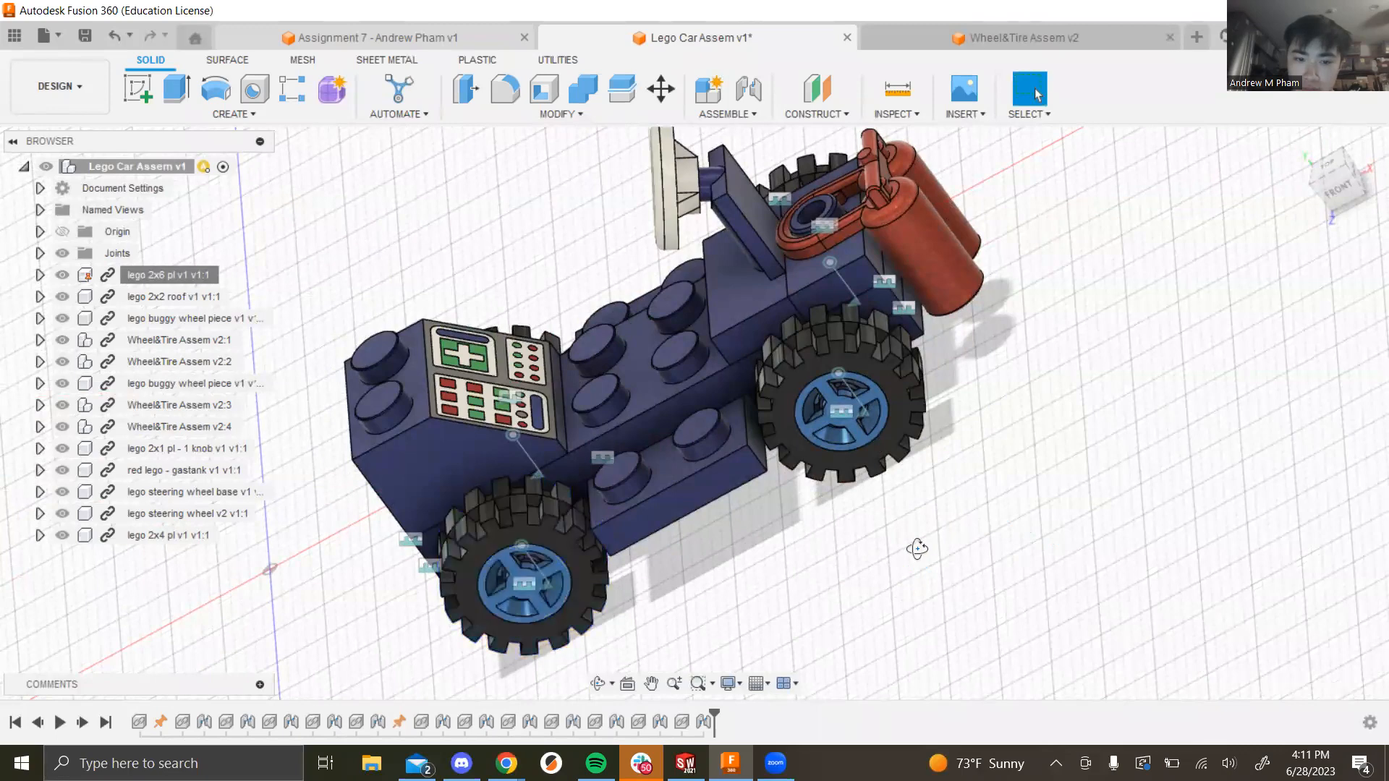
pyautogui.keyDown('shift'); pyautogui.moveTo(983, 522); pyautogui.dragTo(954, 547, button='middle'); pyautogui.keyUp('shift')
pyautogui.scroll(-5, 954, 547)
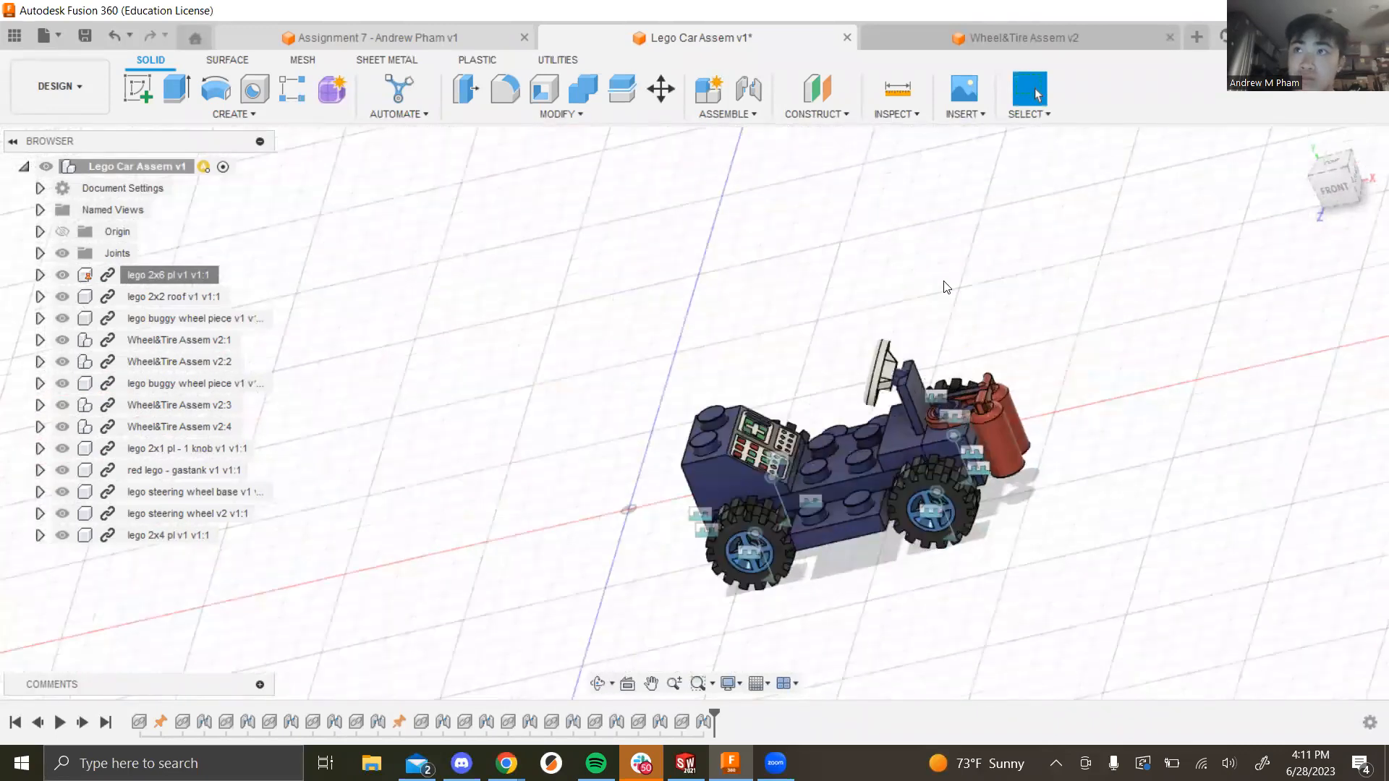
pyautogui.keyDown('shift'); pyautogui.moveTo(941, 400); pyautogui.dragTo(1064, 428, button='middle'); pyautogui.keyUp('shift')
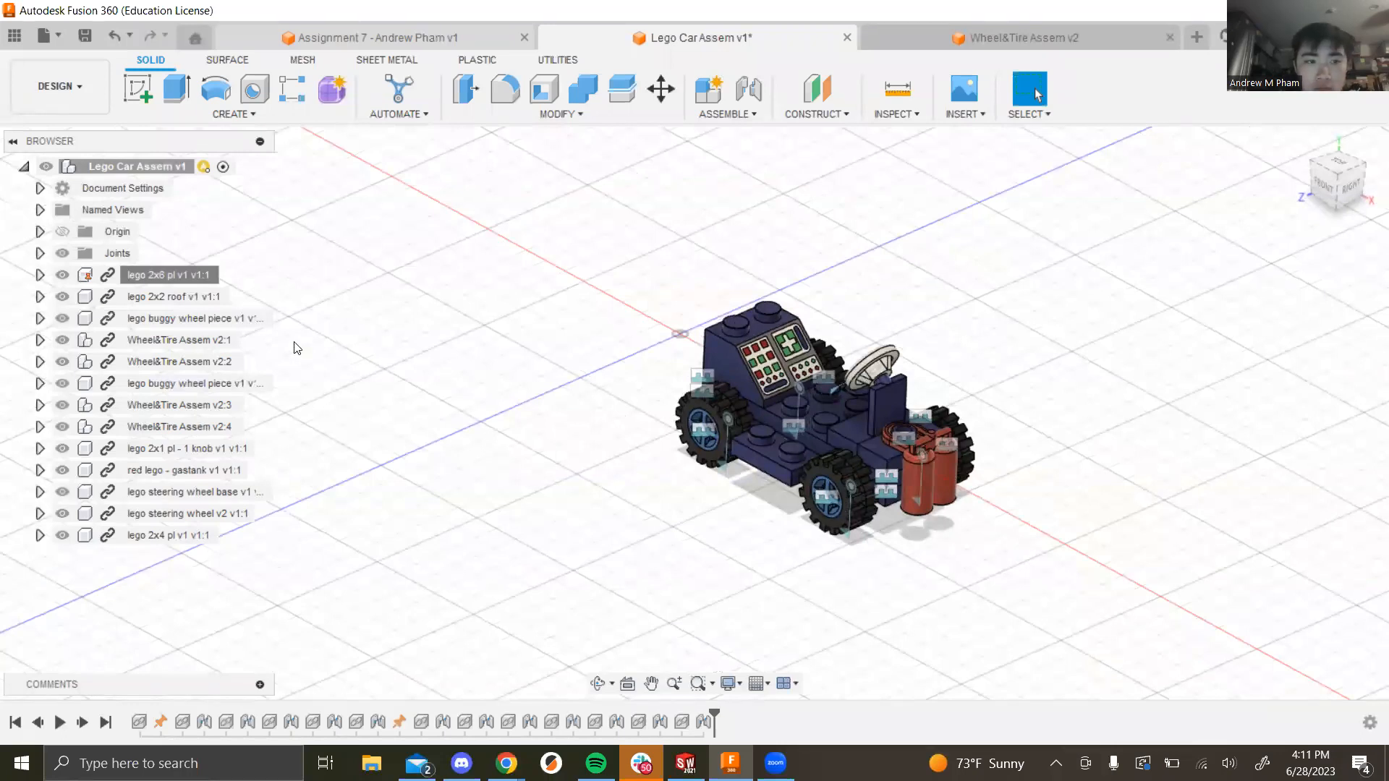
pyautogui.click(62, 231)
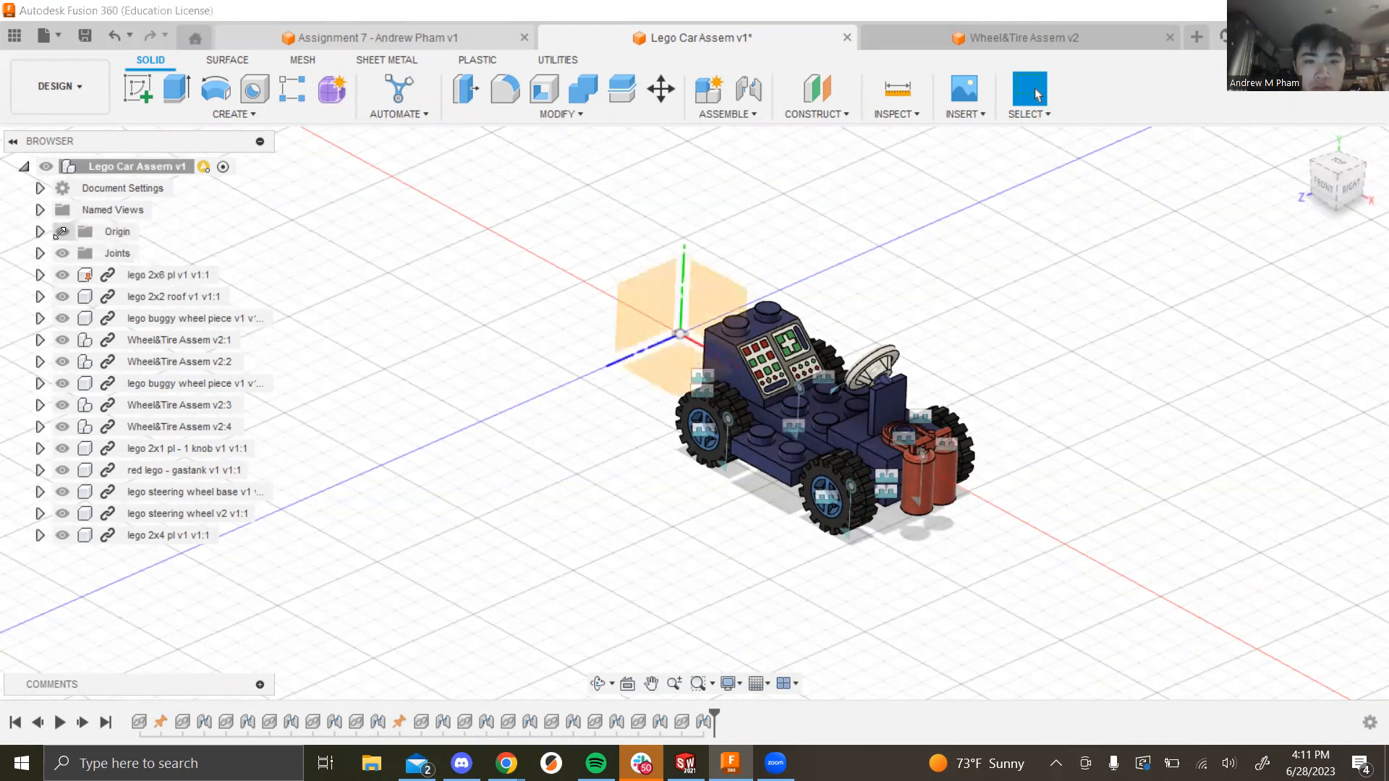
pyautogui.click(60, 232)
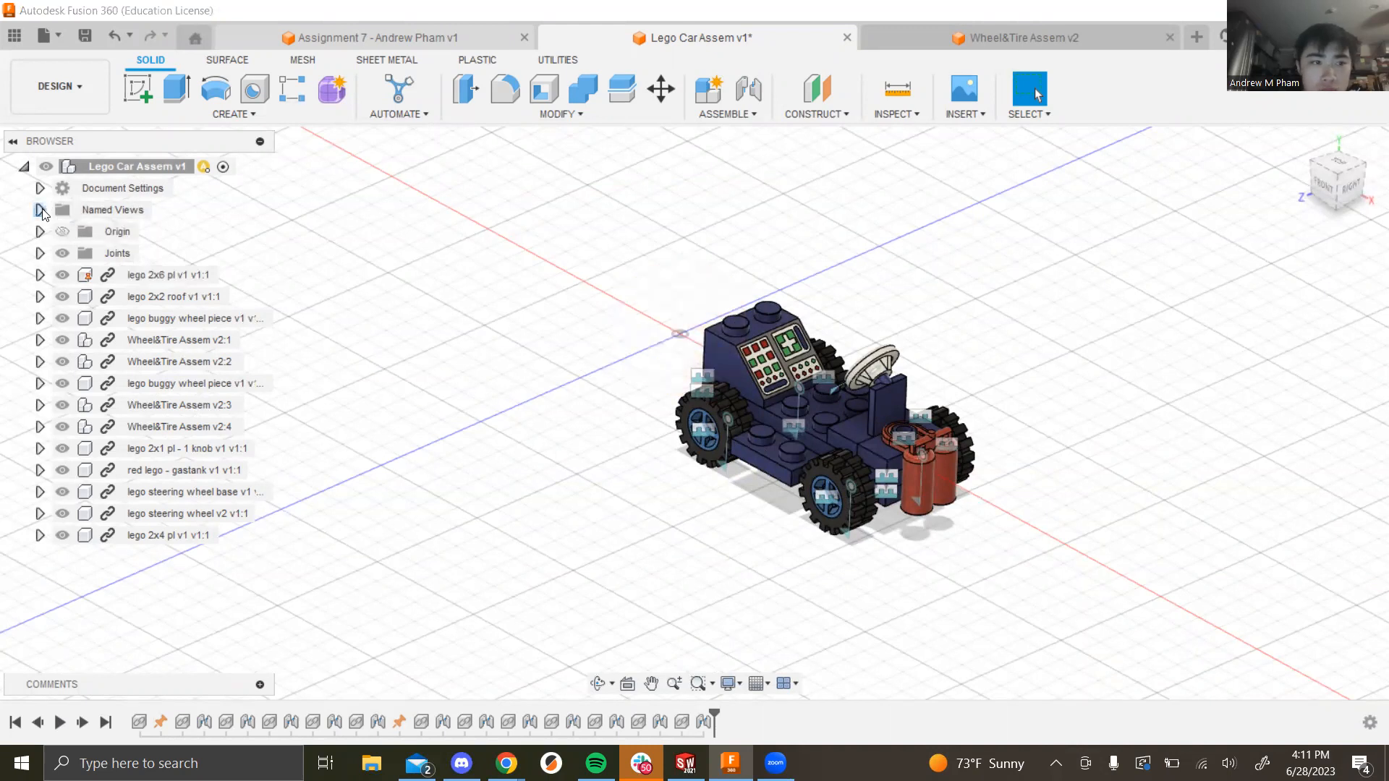
pyautogui.click(39, 210)
pyautogui.click(40, 209)
pyautogui.keyDown('shift'); pyautogui.moveTo(527, 412); pyautogui.dragTo(1113, 441, button='middle'); pyautogui.keyUp('shift')
pyautogui.keyDown('shift'); pyautogui.moveTo(1001, 443); pyautogui.dragTo(1014, 414, button='middle'); pyautogui.keyUp('shift')
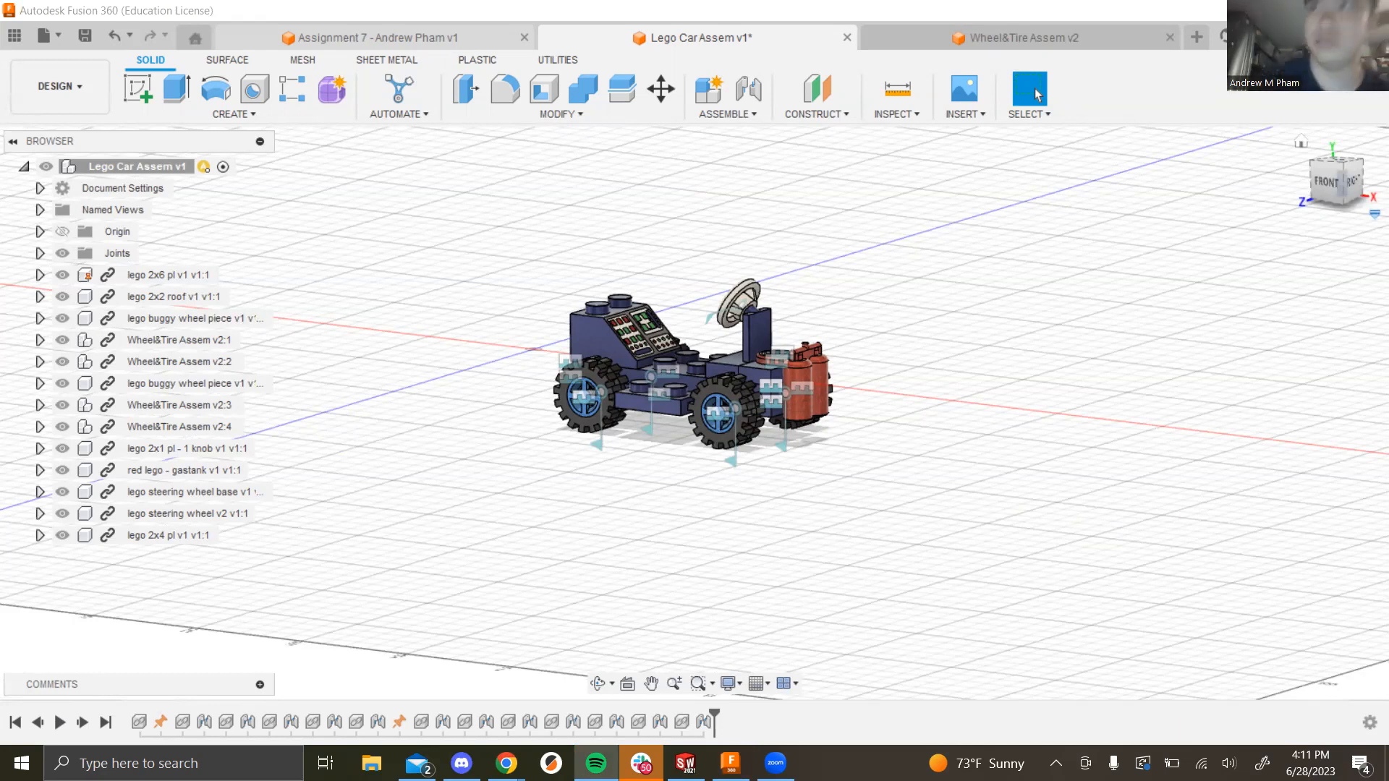
pyautogui.keyDown('shift'); pyautogui.moveTo(1040, 404); pyautogui.dragTo(1040, 419, button='middle'); pyautogui.keyUp('shift')
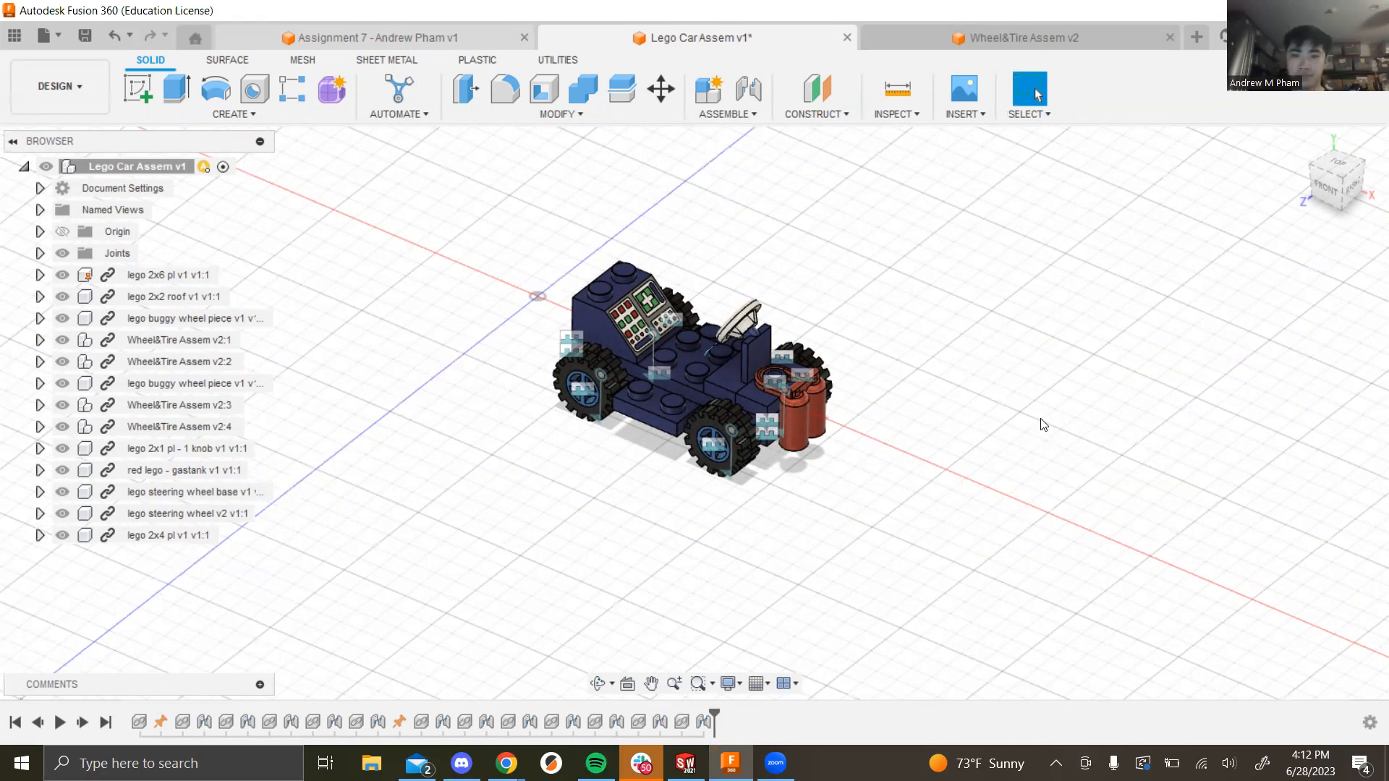
pyautogui.moveTo(1016, 439)
pyautogui.keyDown('shift'); pyautogui.mouseDown(button='middle')
pyautogui.moveTo(1027, 423)
pyautogui.moveTo(1018, 436)
pyautogui.mouseUp(button='middle'); pyautogui.keyUp('shift')
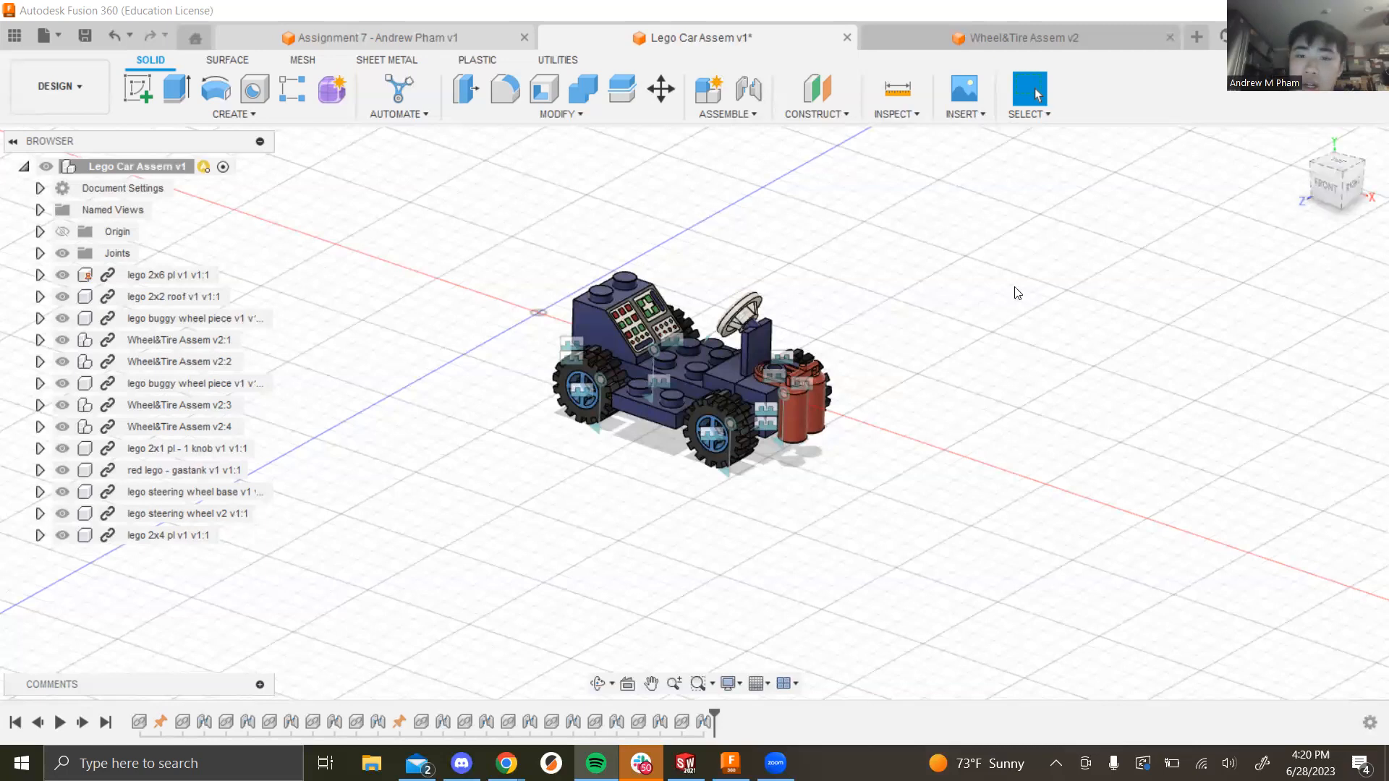
# Step: View the car from behind, then present the Assignment 8 slide full screen in Google Slides
pyautogui.keyDown('shift'); pyautogui.moveTo(951, 418); pyautogui.dragTo(993, 419, button='middle'); pyautogui.keyUp('shift')
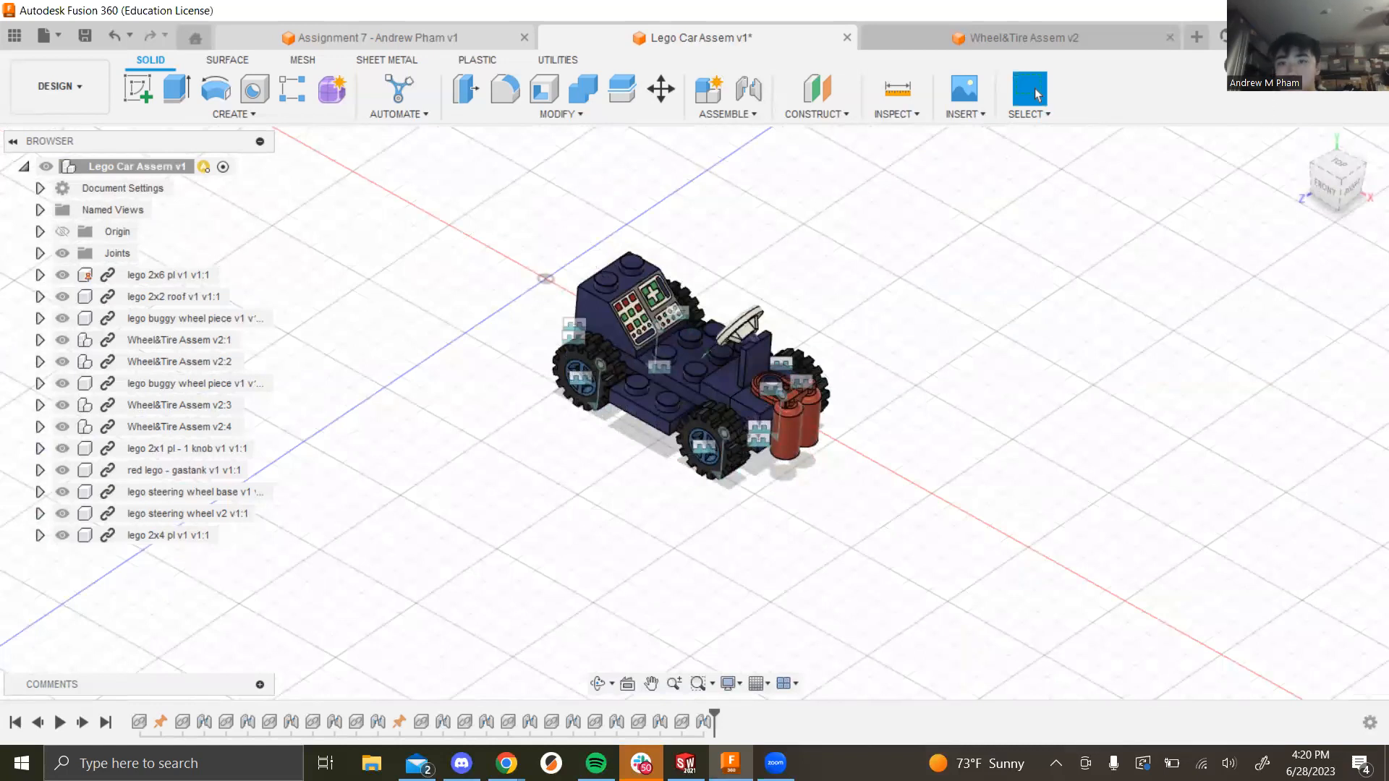
pyautogui.hotkey('alt', 'Tab')
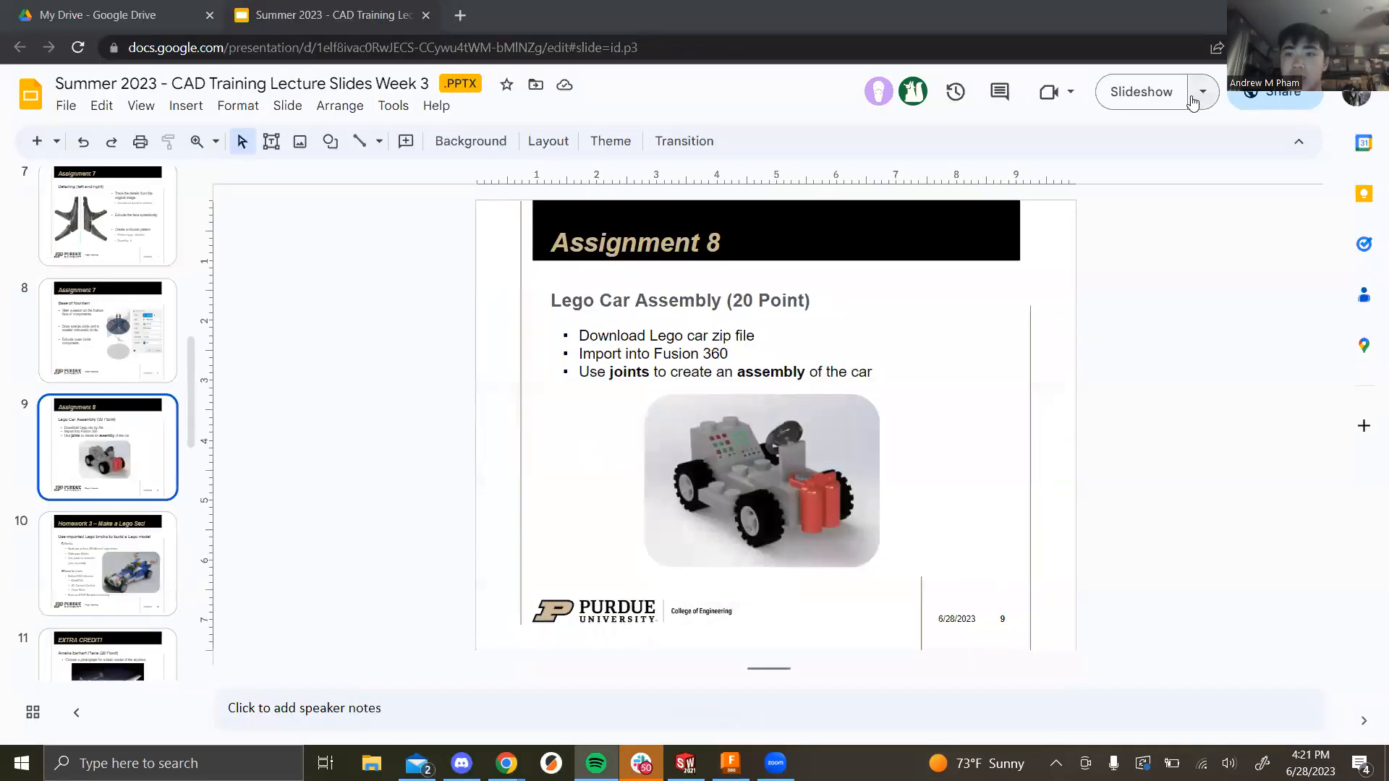
pyautogui.click(1141, 98)
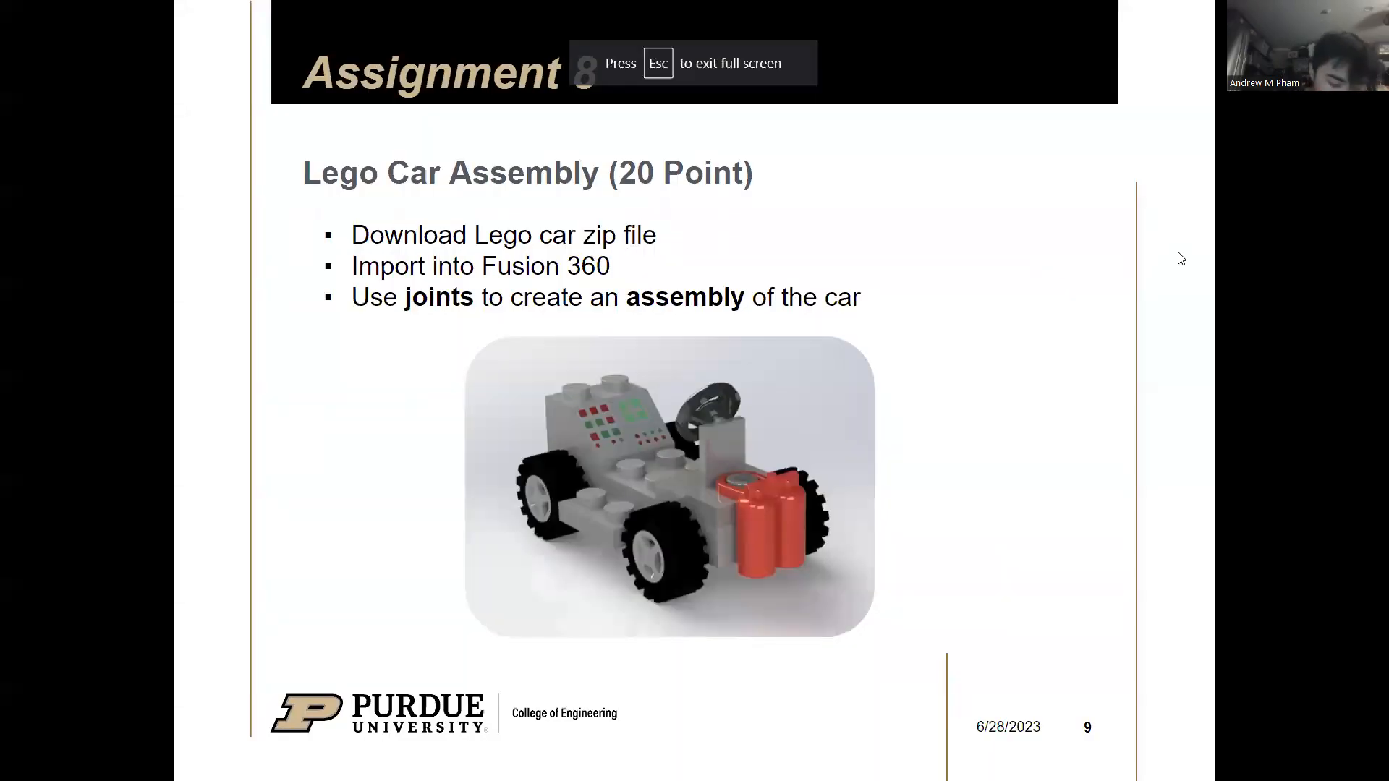